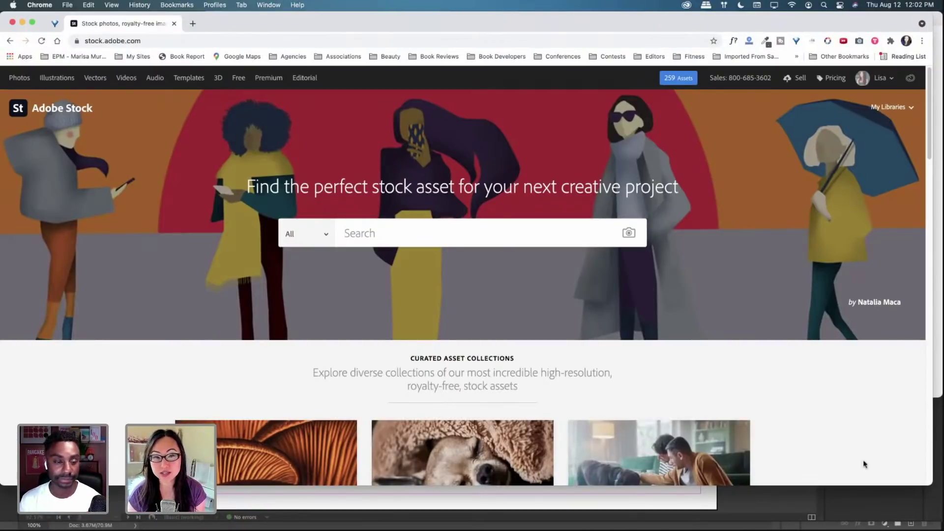
Step: Switch to Photoshop and review the layer stack of Blue Background.psd, from the top tabs up to the paper layers
mouse_move(942, 528)
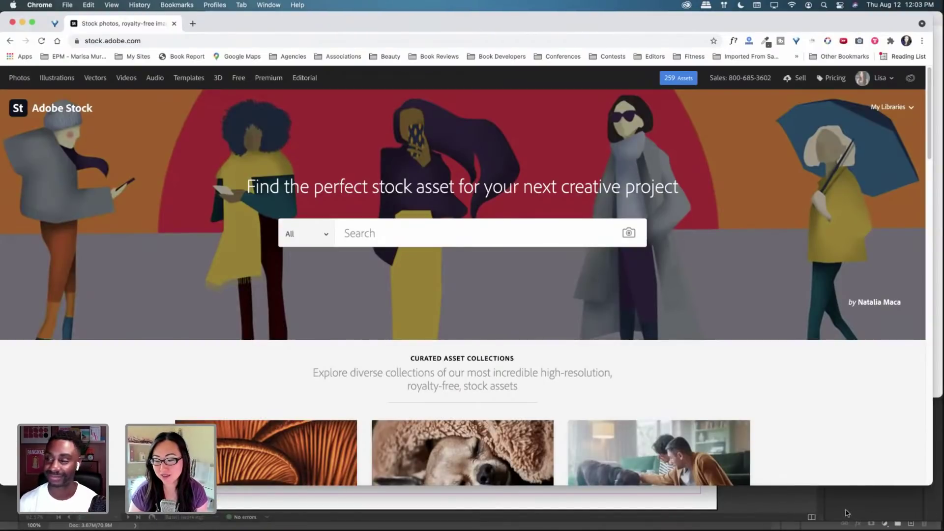
click(835, 483)
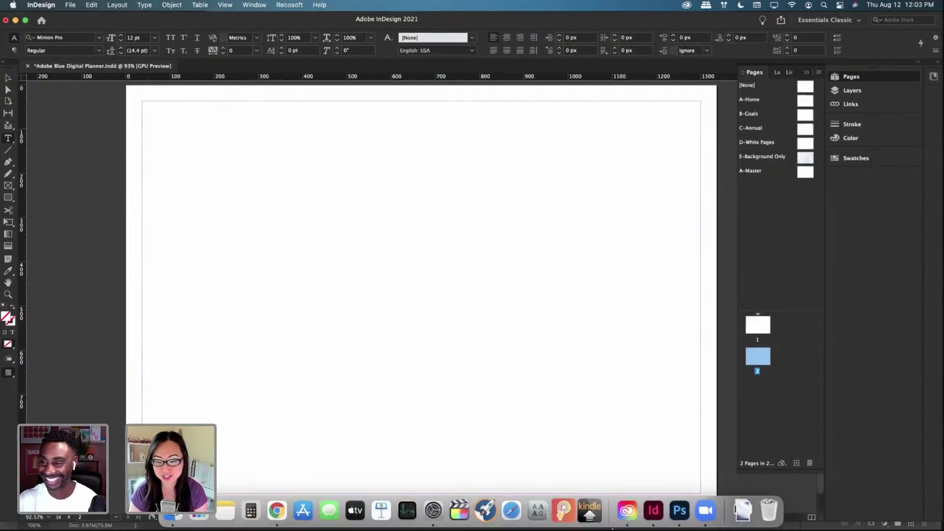
click(679, 510)
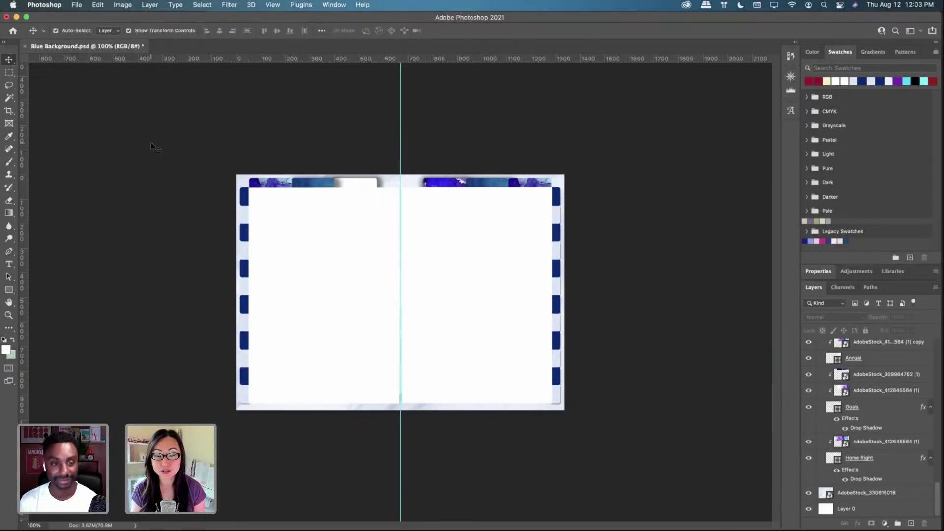
scroll(884, 398, up, 3)
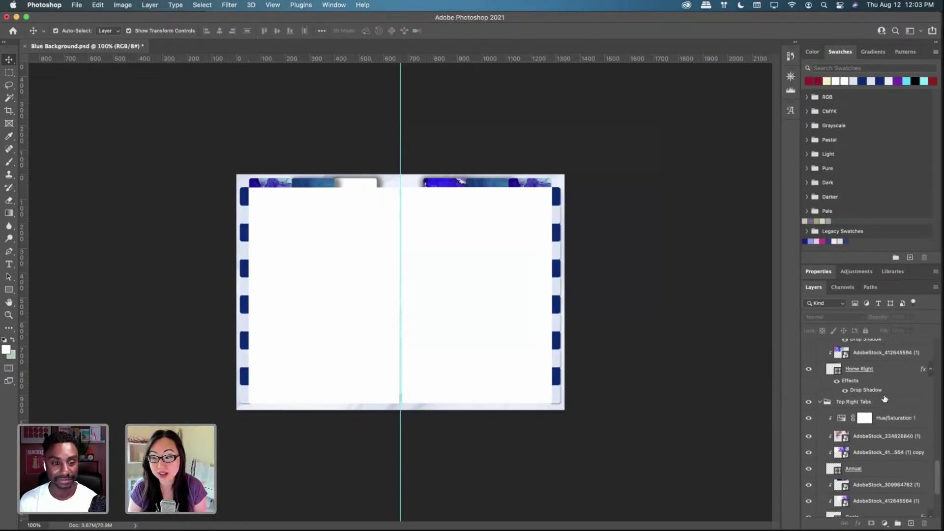
scroll(883, 397, up, 10)
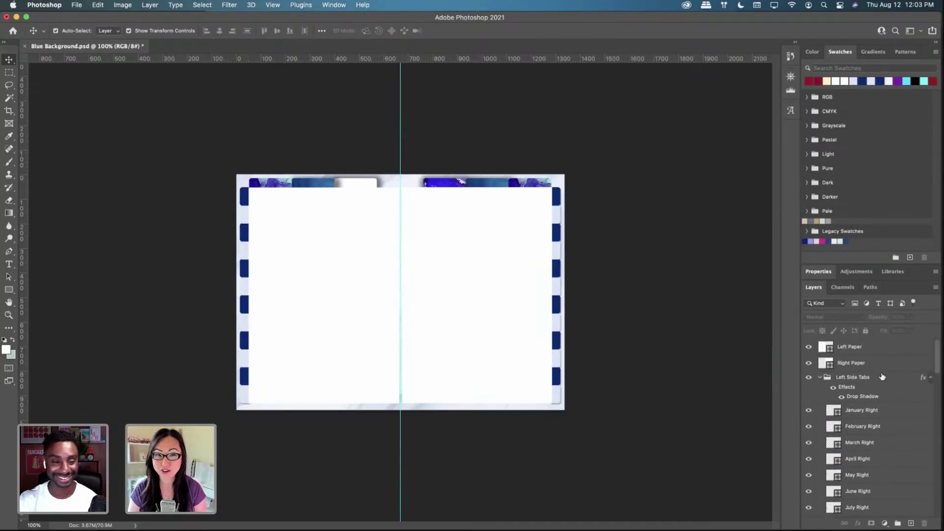
scroll(858, 346, down, 1)
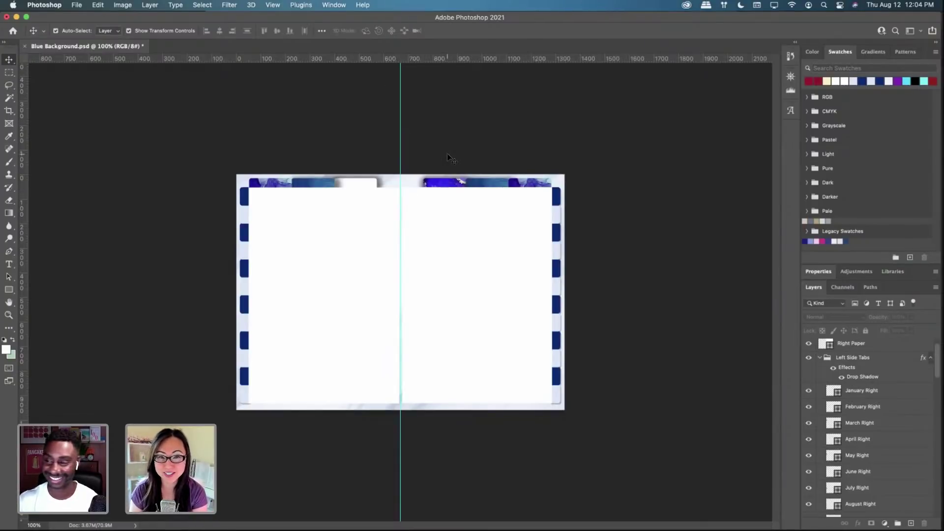
Step: Switch to InDesign and view the planner's master pages one by one, from A-Home through E-Background Only
key(ctrl+Up)
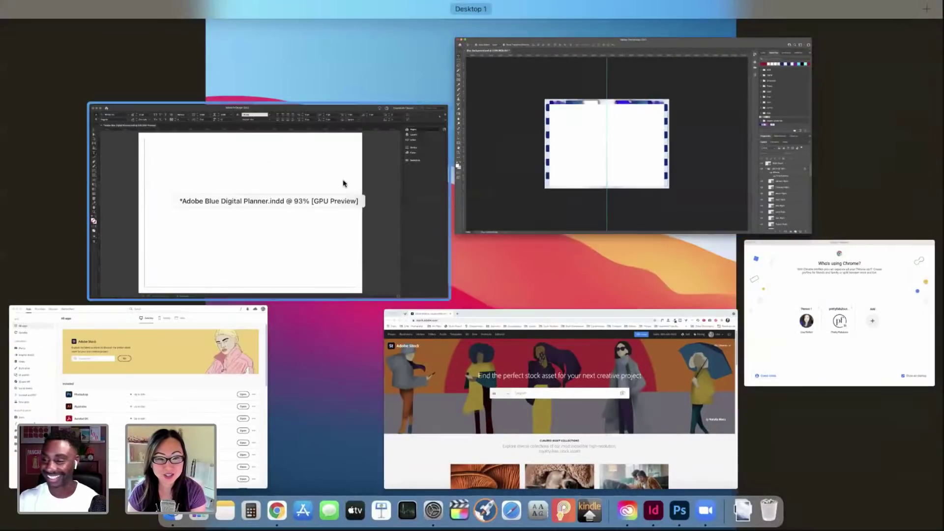
click(315, 171)
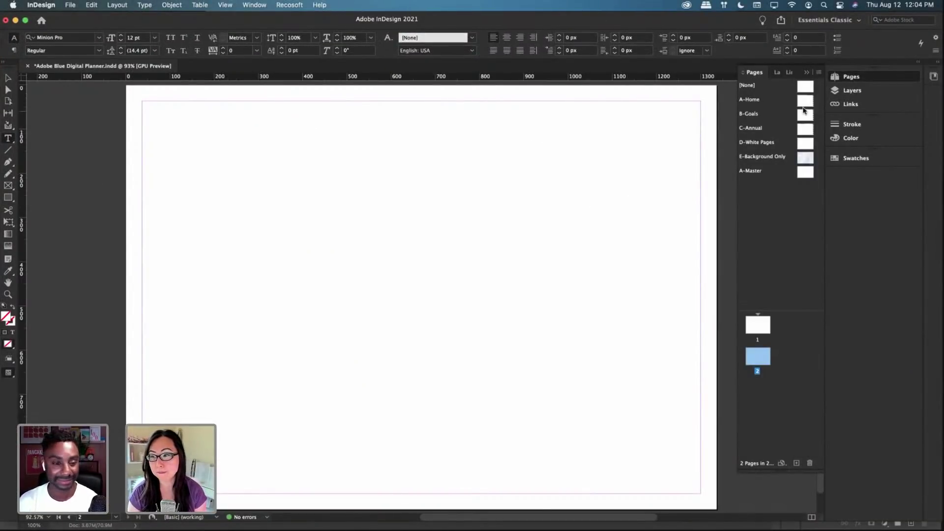
double_click(805, 101)
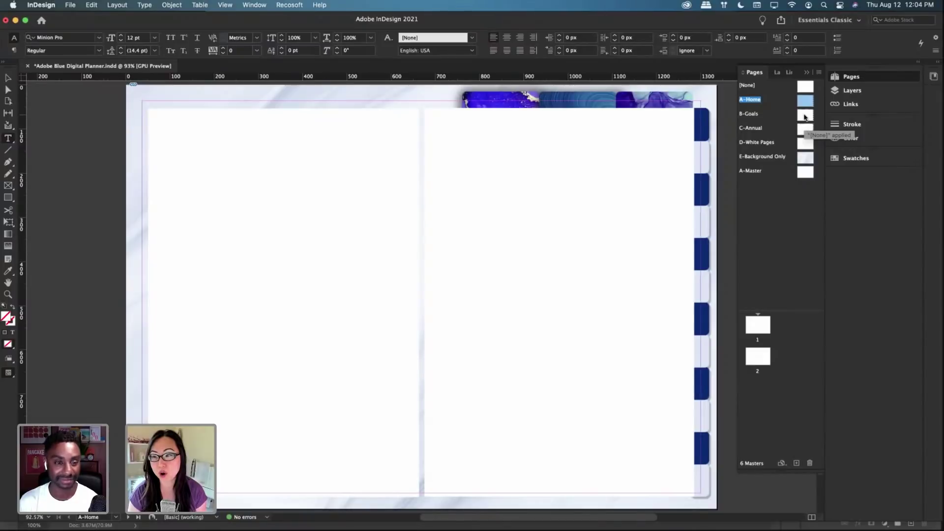
double_click(804, 115)
double_click(806, 130)
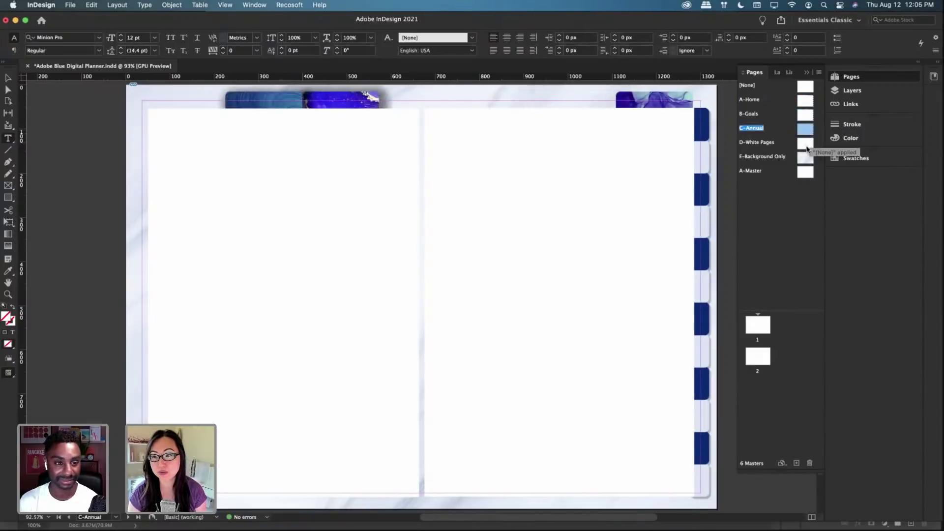
double_click(806, 144)
double_click(806, 158)
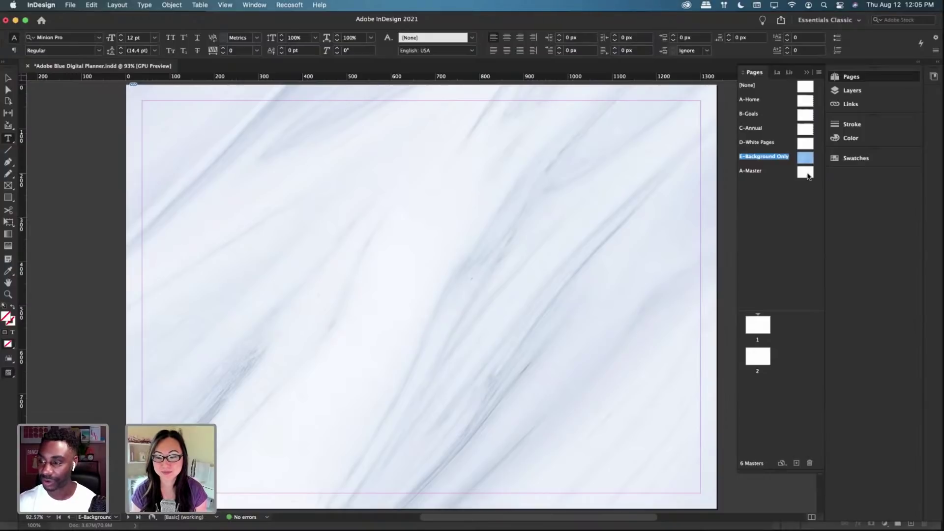
Step: Switch to Finder and look through the Background JPEGs folder on the Desktop
mouse_move(183, 518)
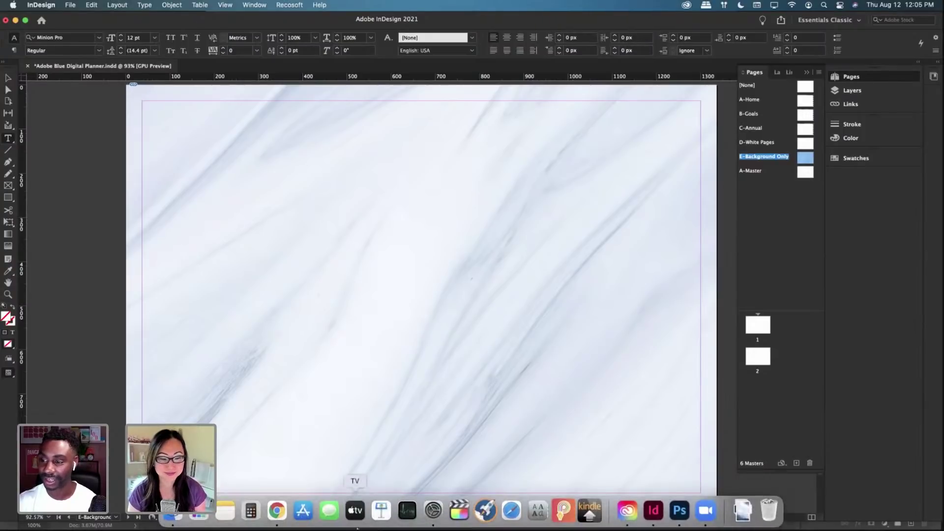
click(173, 514)
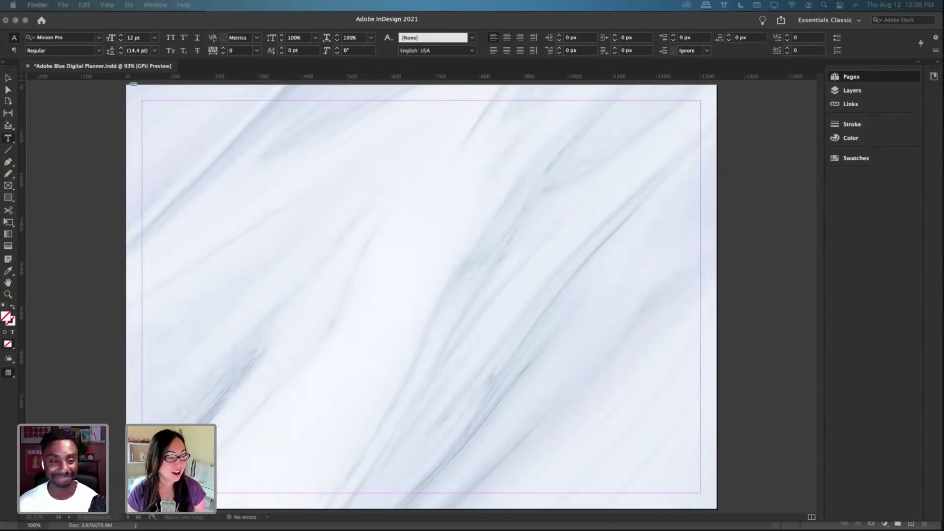
drag(5, 306, 402, 160)
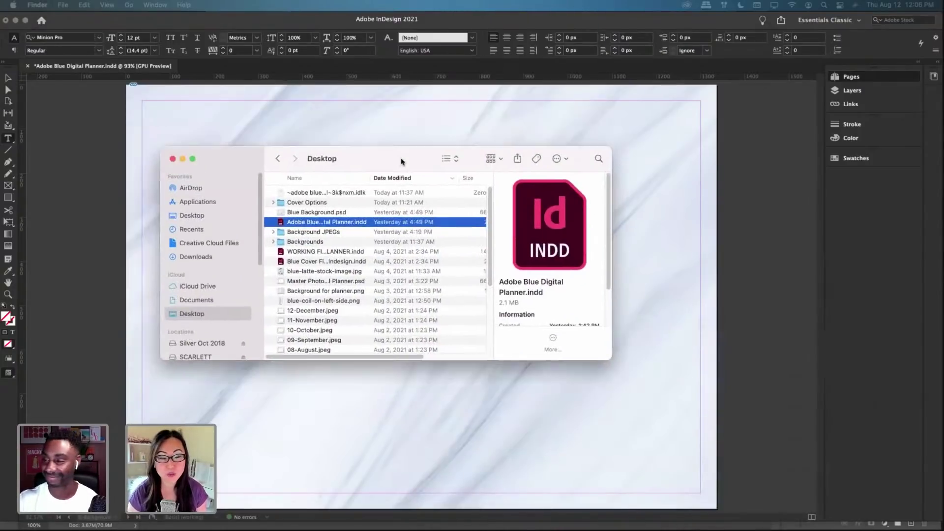
double_click(320, 233)
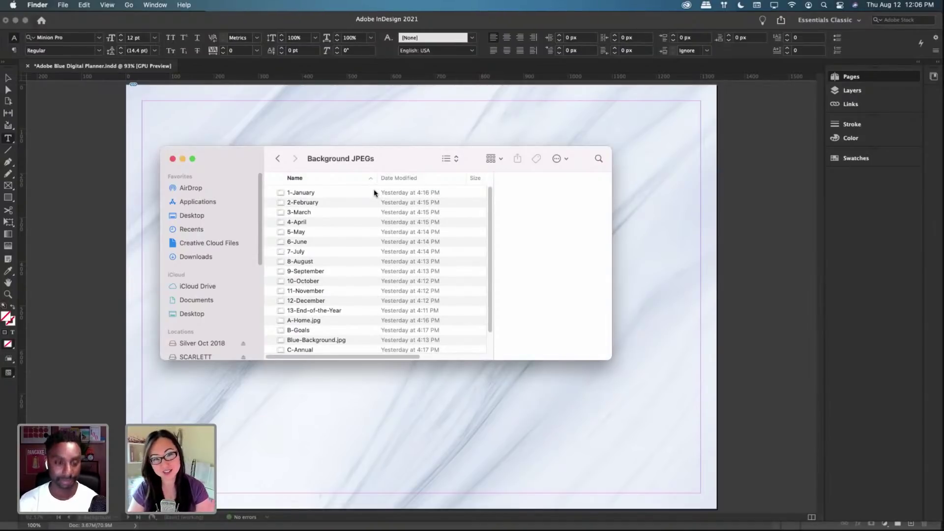
drag(414, 150, 0, 143)
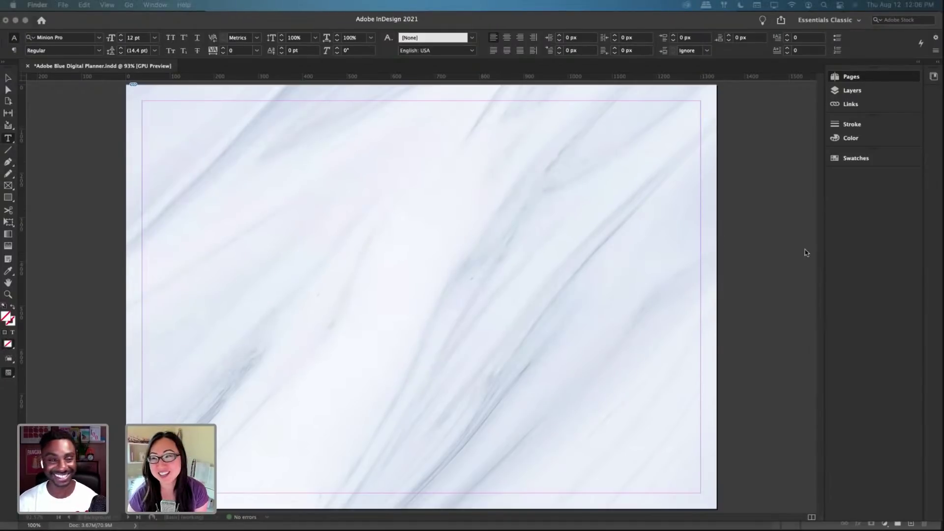
Step: Return to InDesign and select the Essentials Classic workspace
click(848, 76)
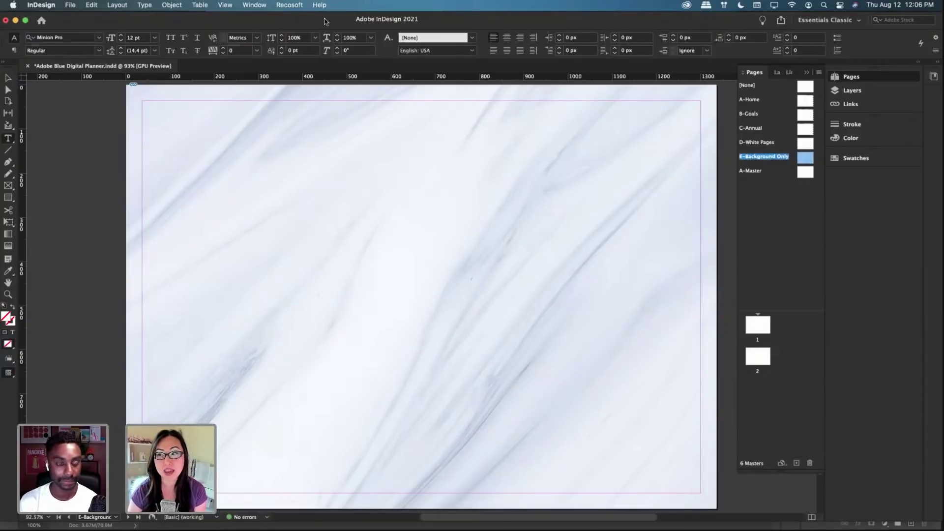
click(253, 6)
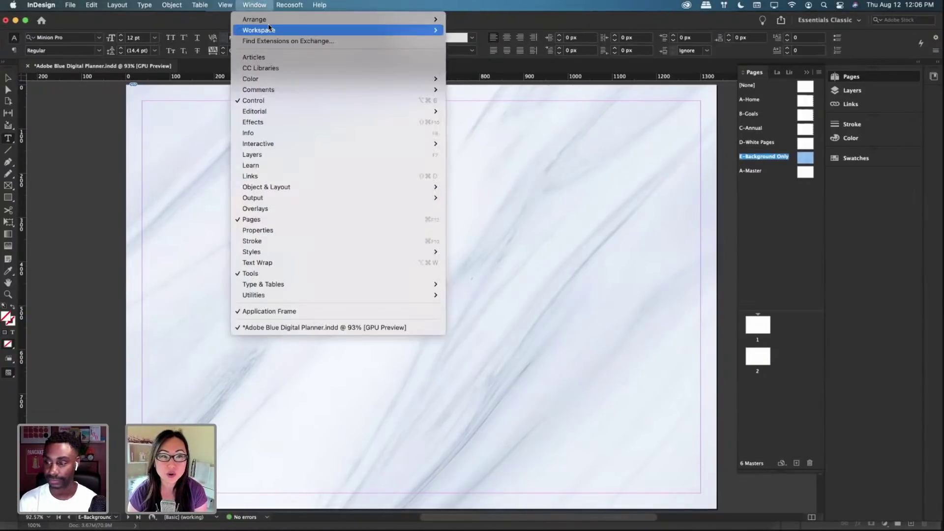
mouse_move(270, 30)
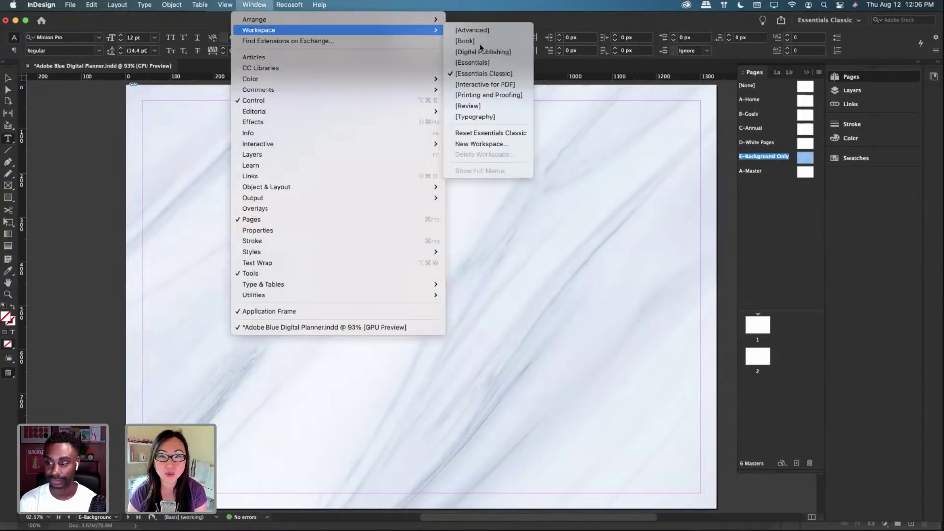
click(522, 75)
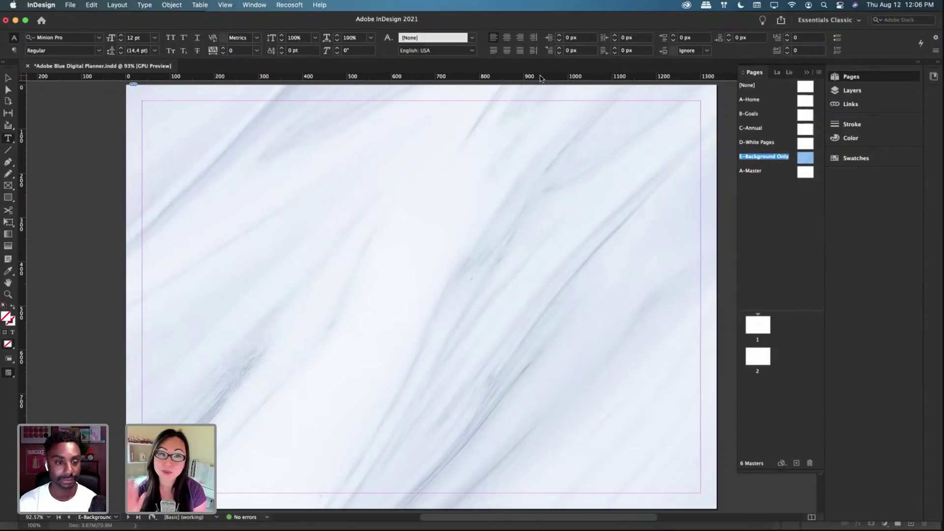
click(117, 5)
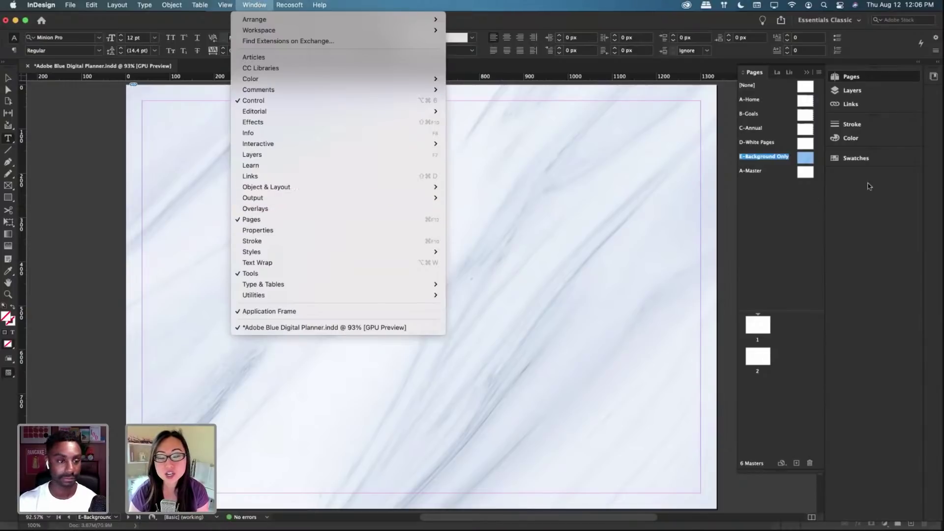
click(808, 225)
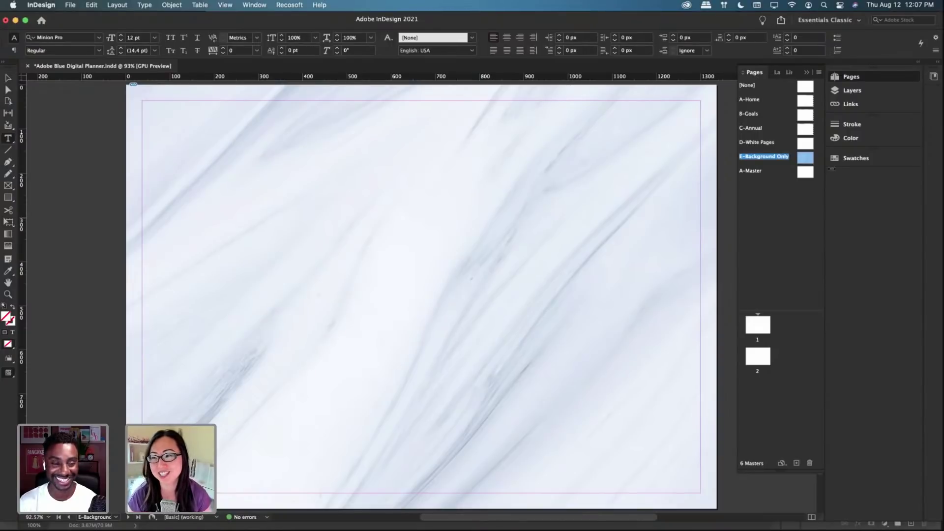
Step: Give the master pages list more room above the document pages and display page 1
click(767, 172)
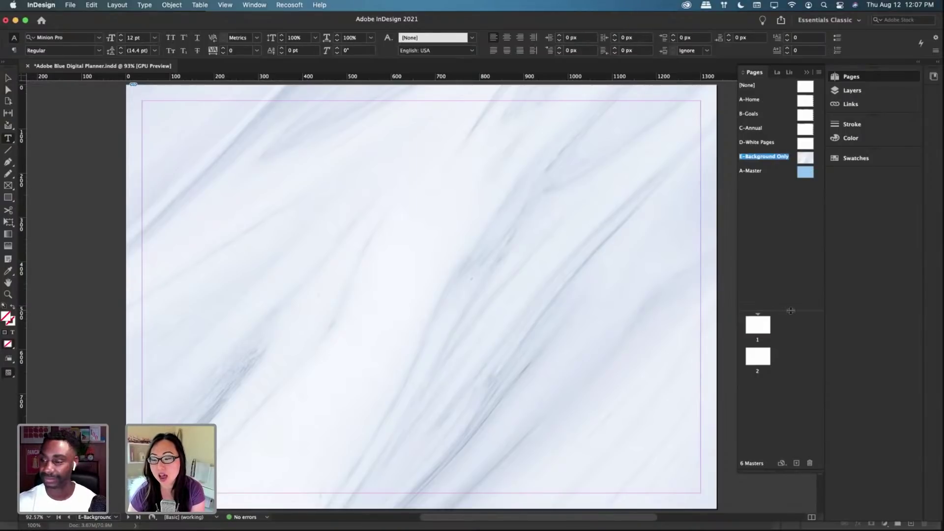
drag(791, 311, 780, 334)
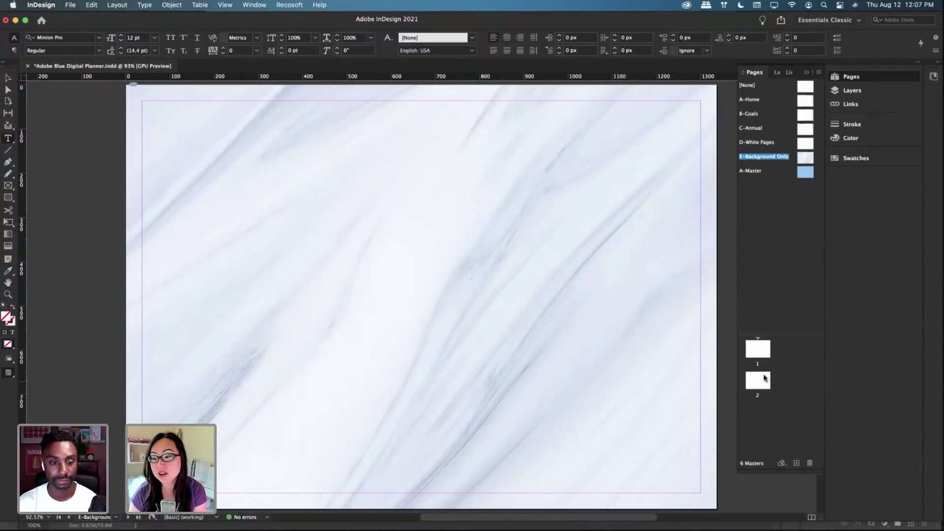
double_click(764, 353)
double_click(759, 380)
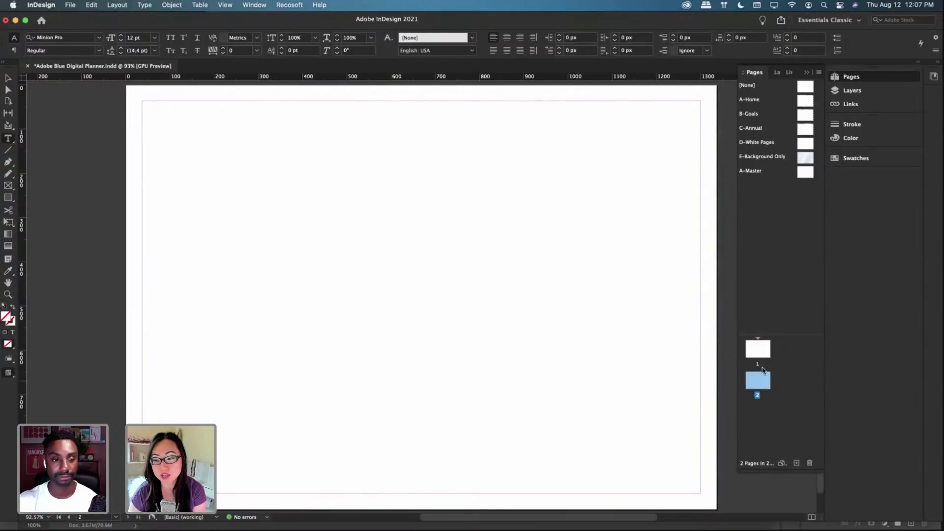
double_click(758, 350)
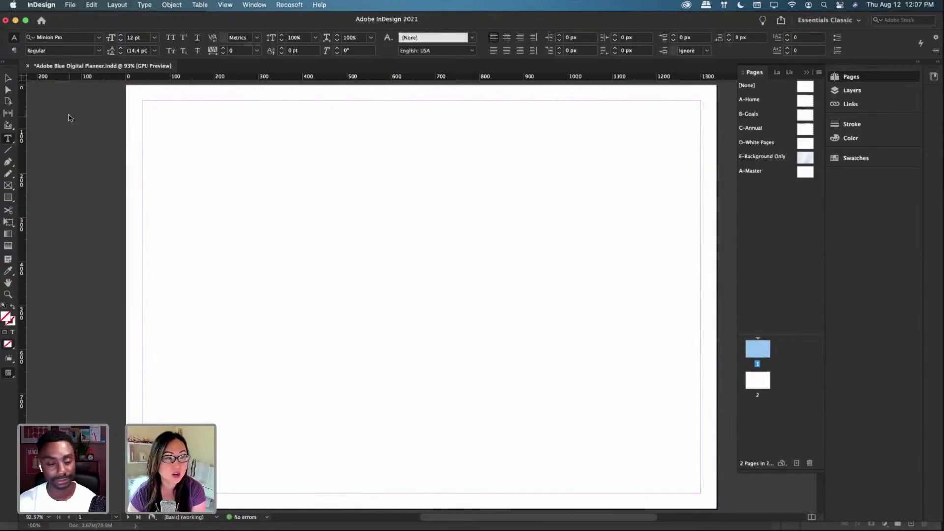
Step: Check the page numbering view options in the General preferences without changing them
click(41, 6)
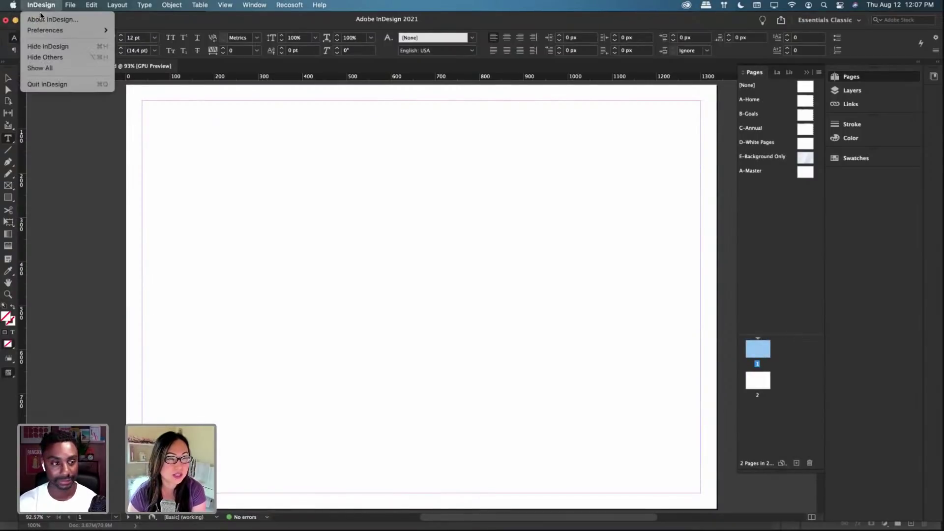
mouse_move(42, 31)
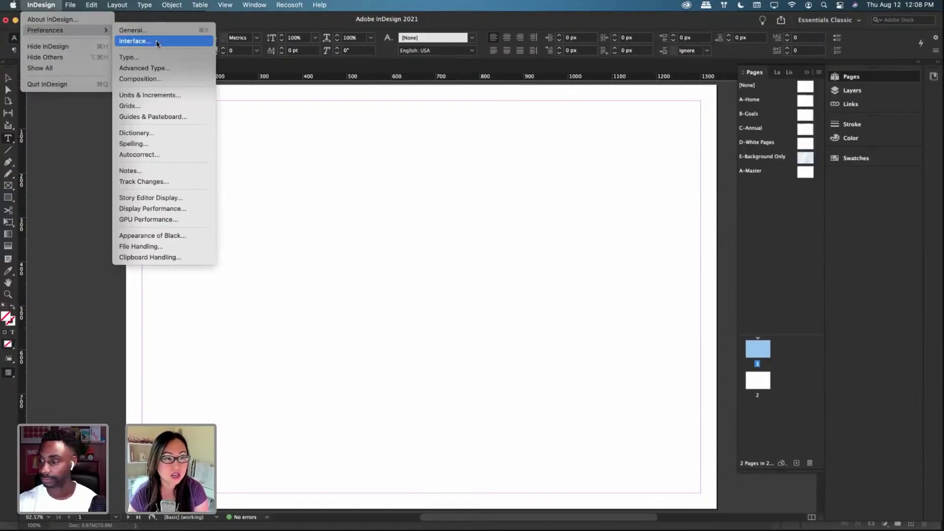
click(156, 33)
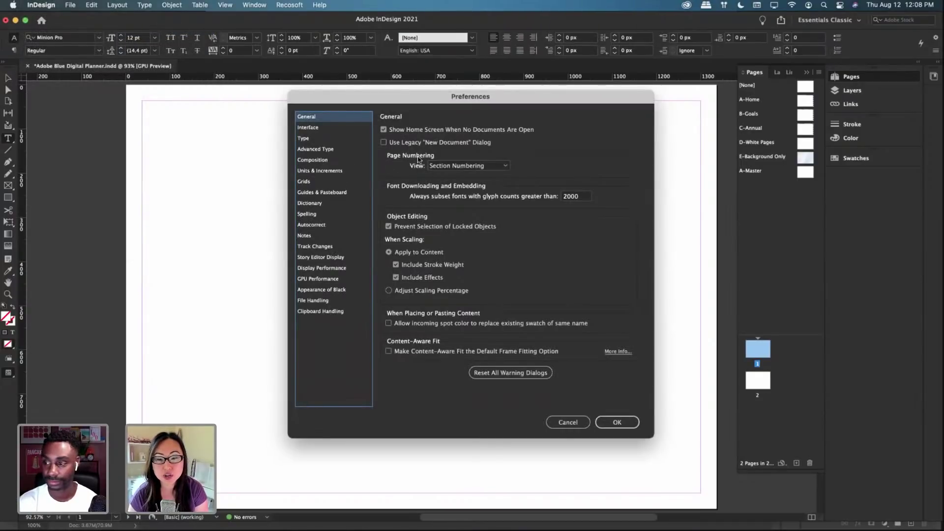
click(505, 167)
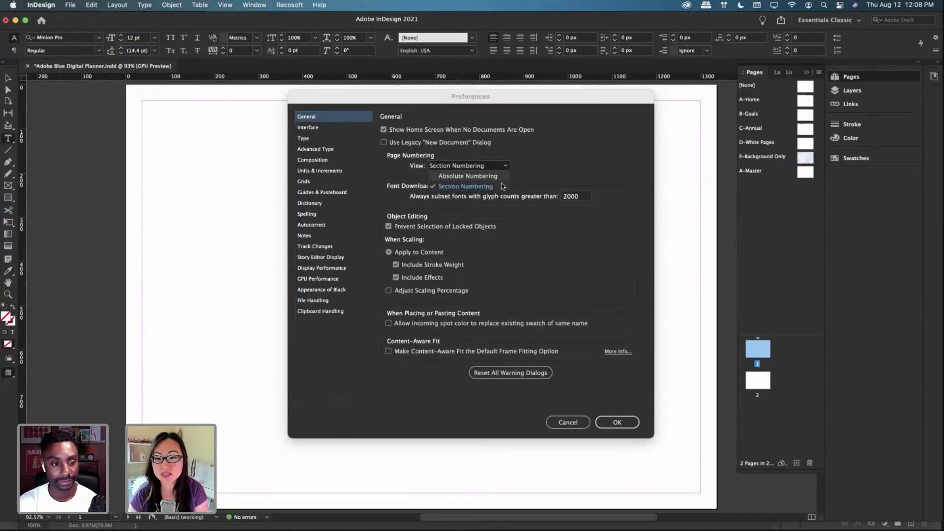
click(545, 161)
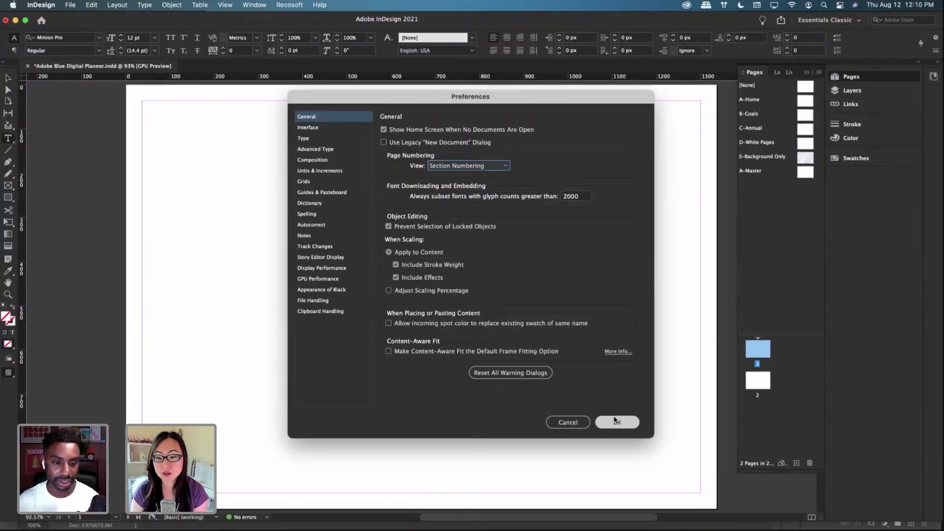
click(570, 423)
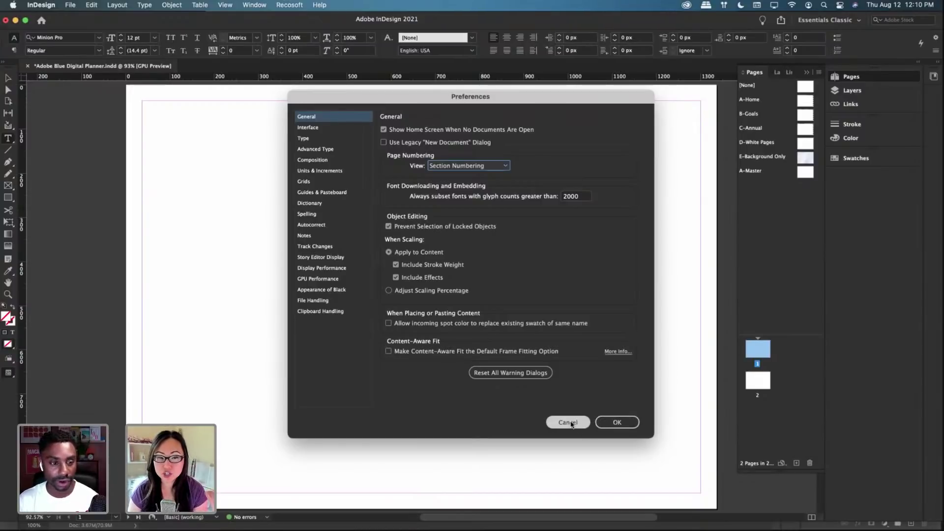
Step: Switch to Google Chrome and open etsy.com in a new browser tab
mouse_move(330, 522)
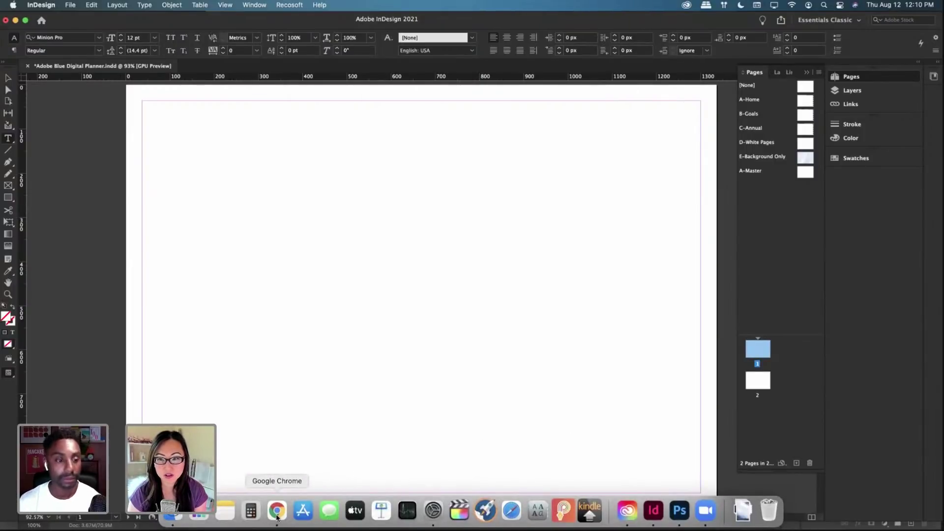
click(276, 512)
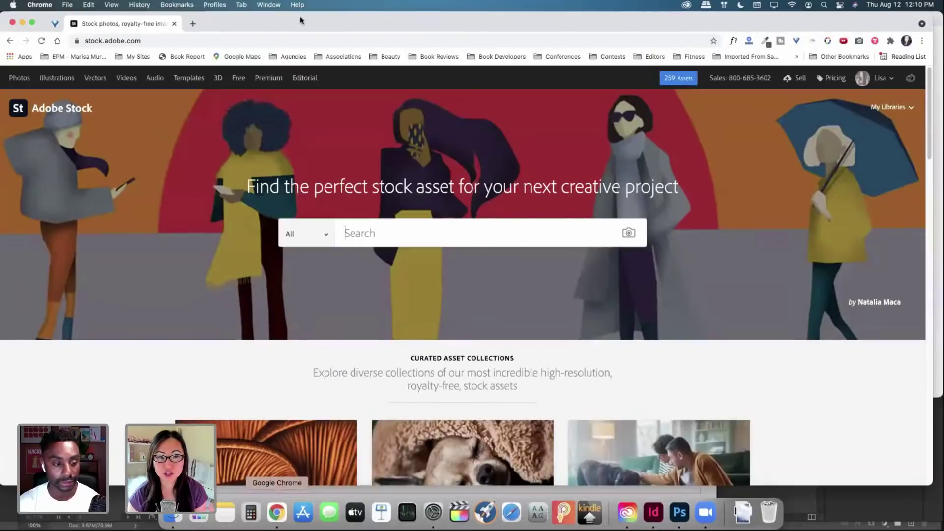
click(191, 25)
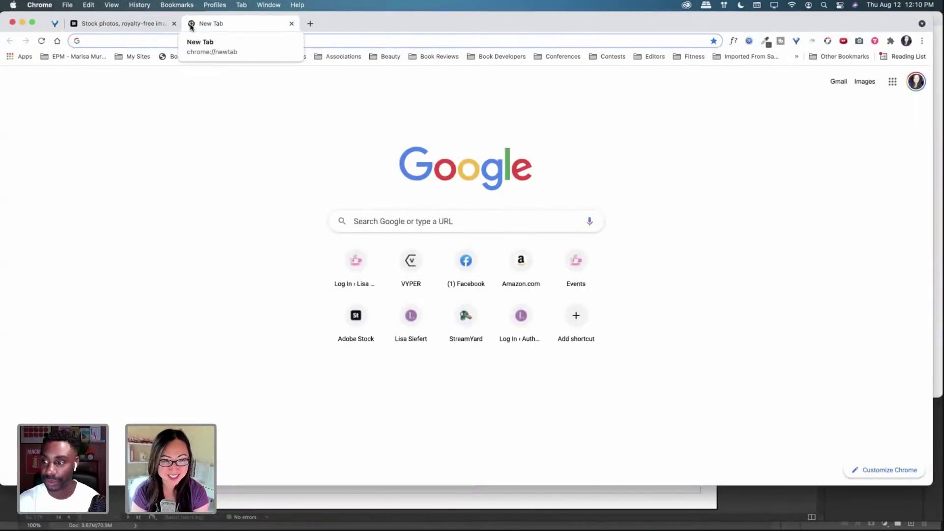
text(etsy.com)
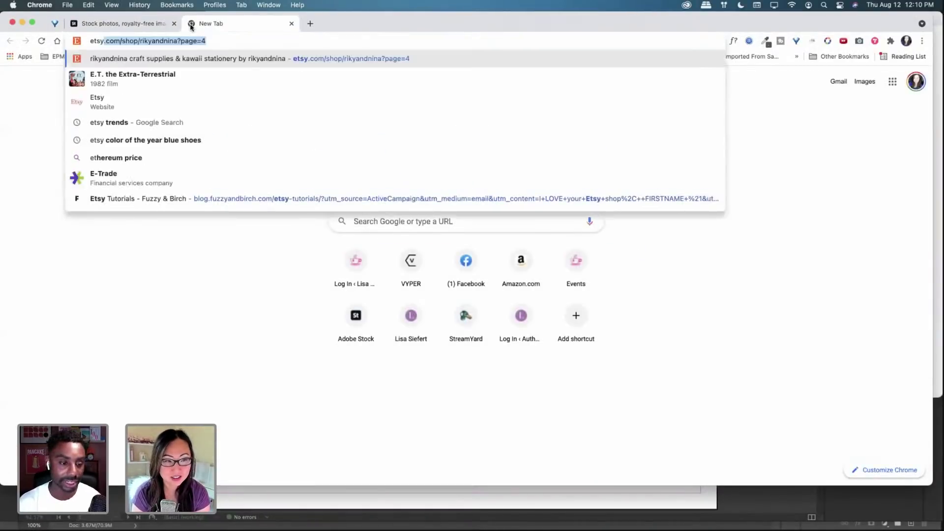
key(Return)
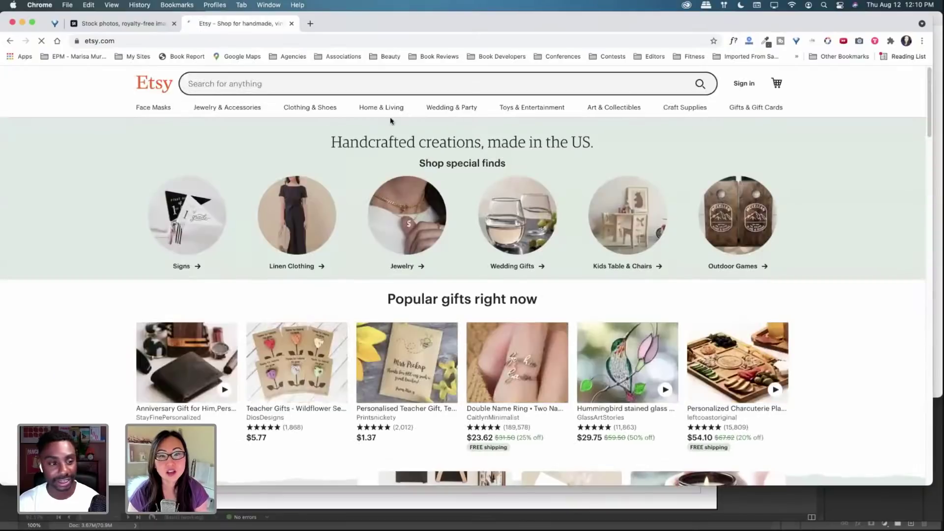
Step: Search Etsy for "digital planners" and open the 2021-2022 Ultimate Digital Planner listing by DigitalPlannerStart
click(642, 88)
text(d)
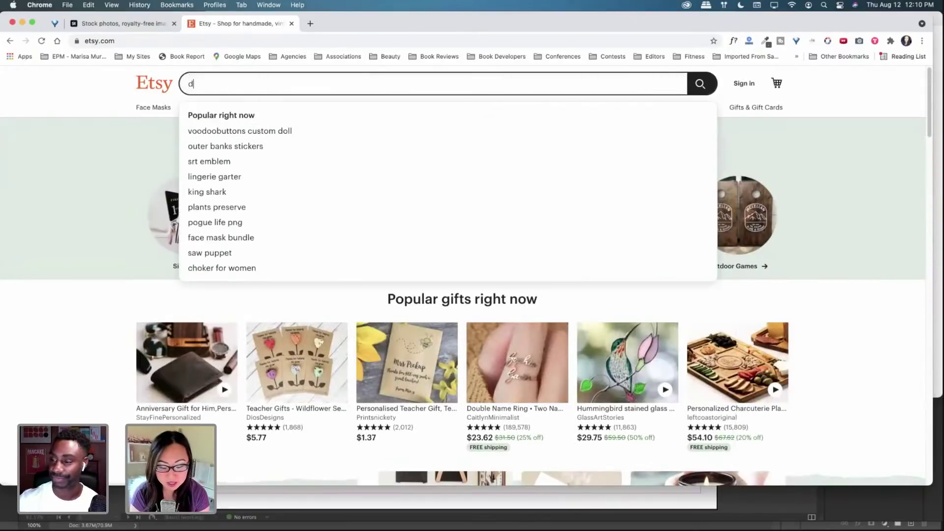
text(igital planners)
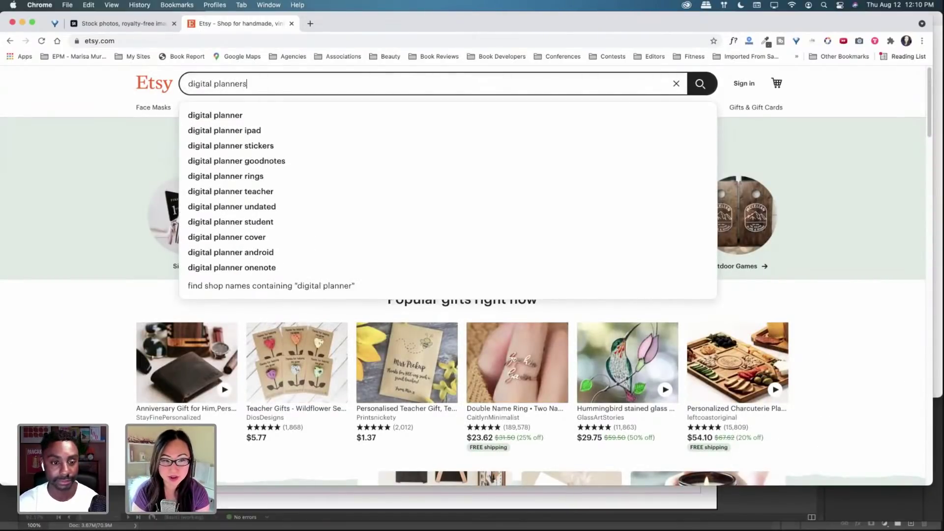
key(Return)
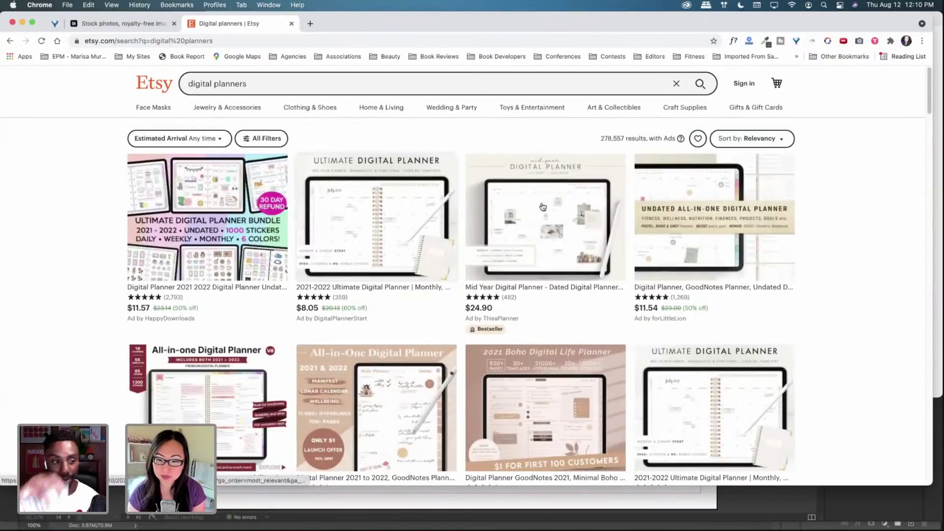
click(442, 231)
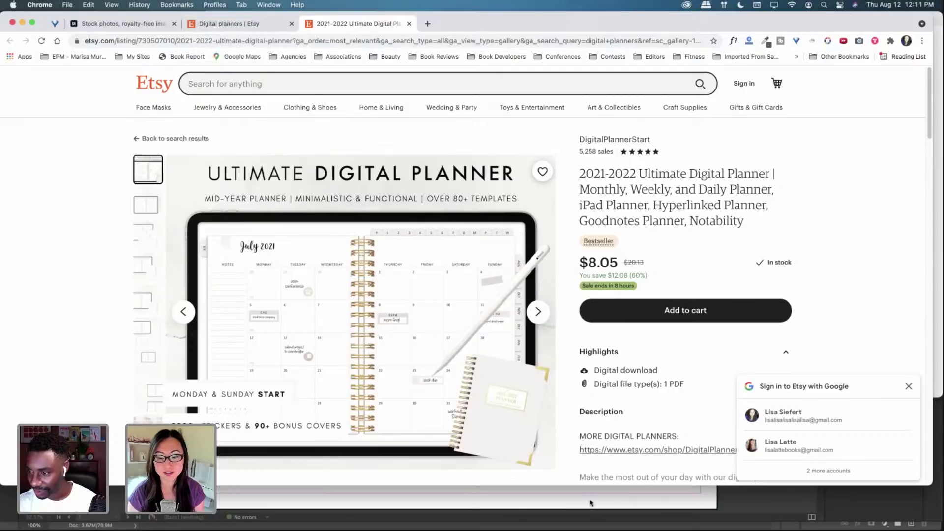
Step: Show the Adobe Stock home page in its open browser tab, and return to InDesign
mouse_move(627, 516)
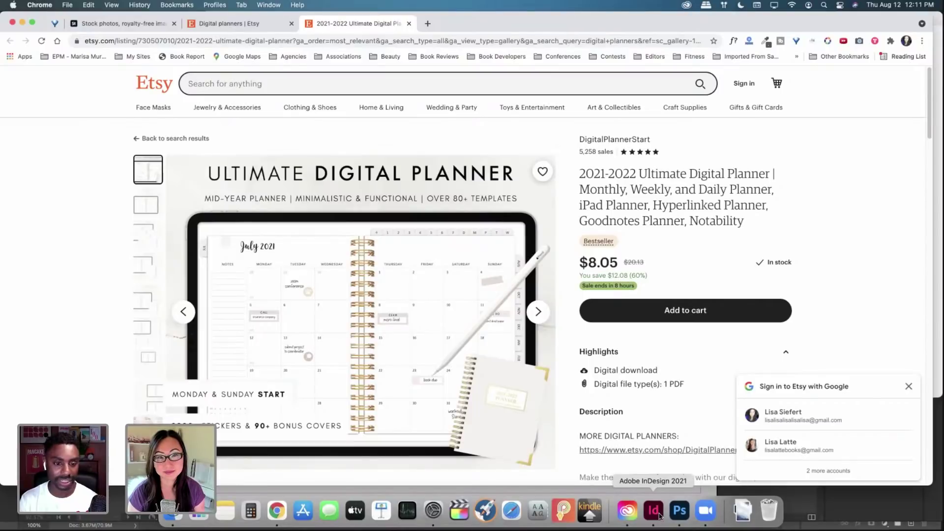
click(124, 25)
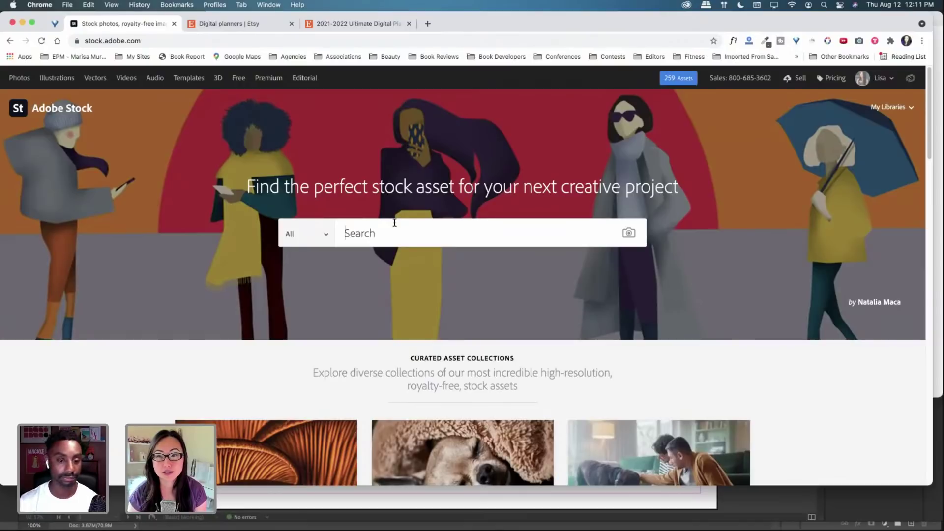
click(398, 221)
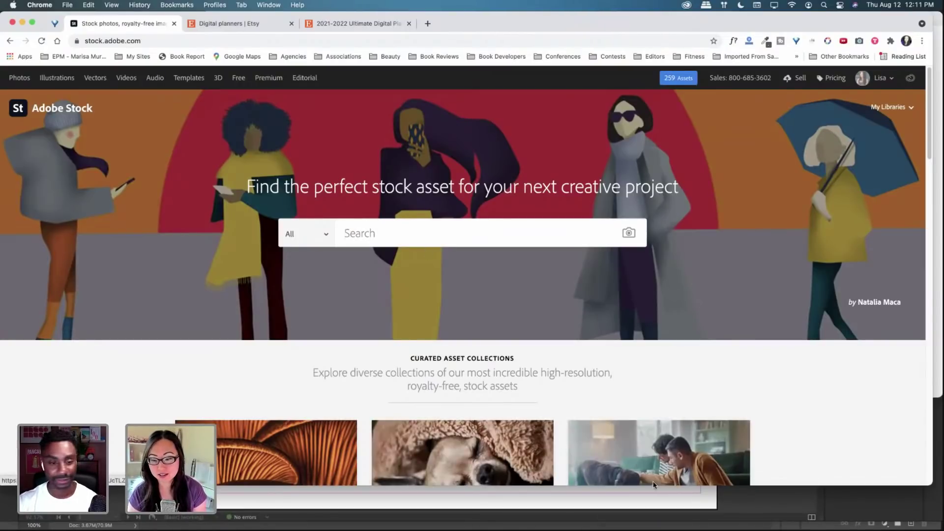
mouse_move(662, 524)
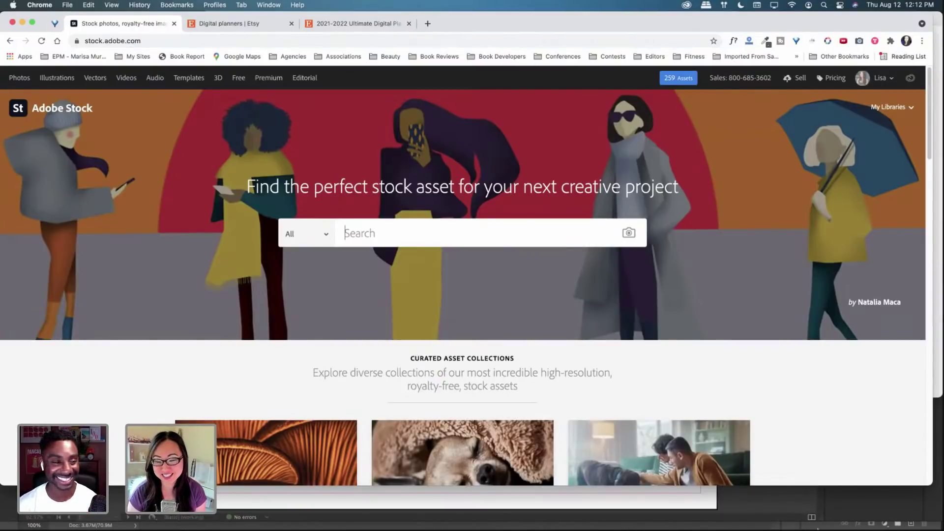
click(698, 499)
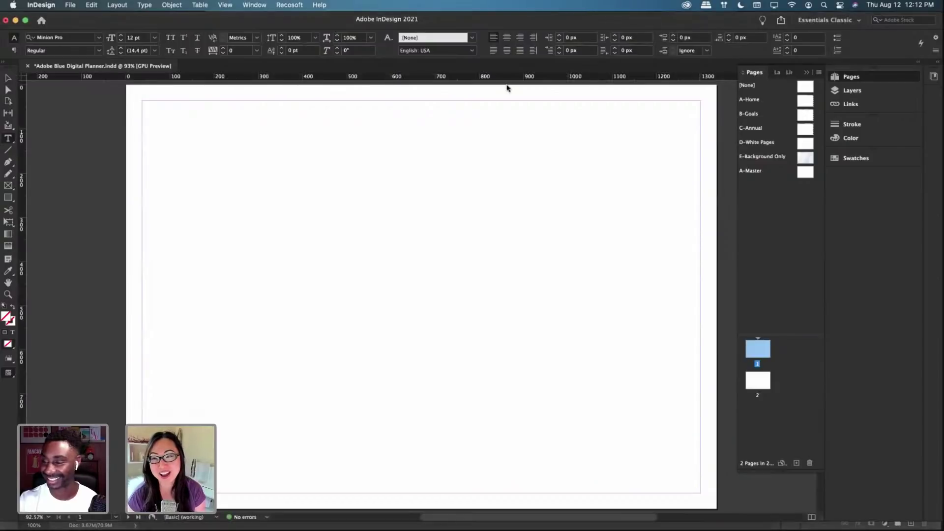
Step: Open the A-Master page and place the 1-January image from the Background JPEGs folder in Finder as its full-page background
click(805, 157)
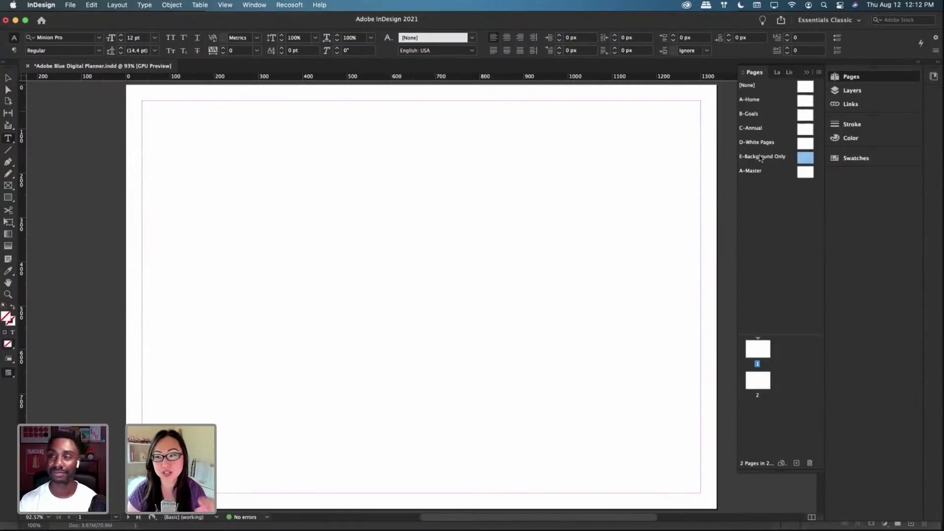
click(761, 173)
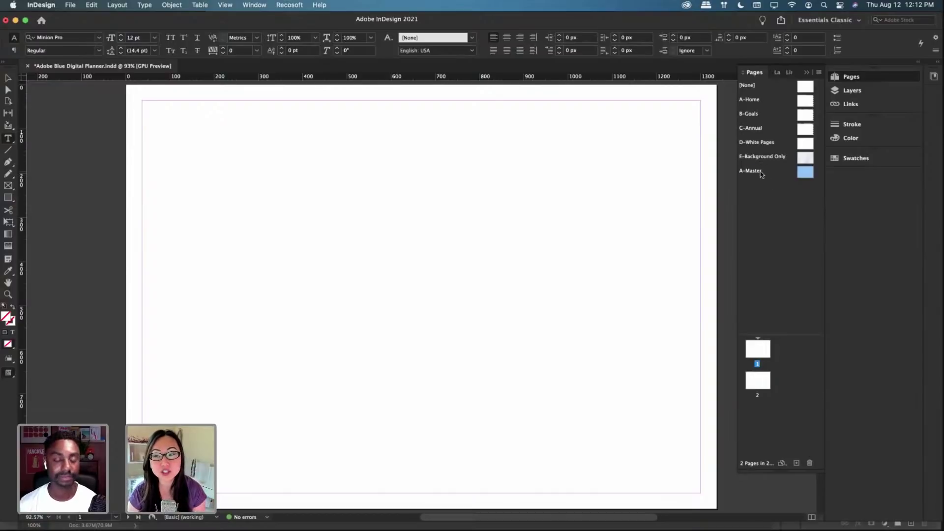
double_click(760, 173)
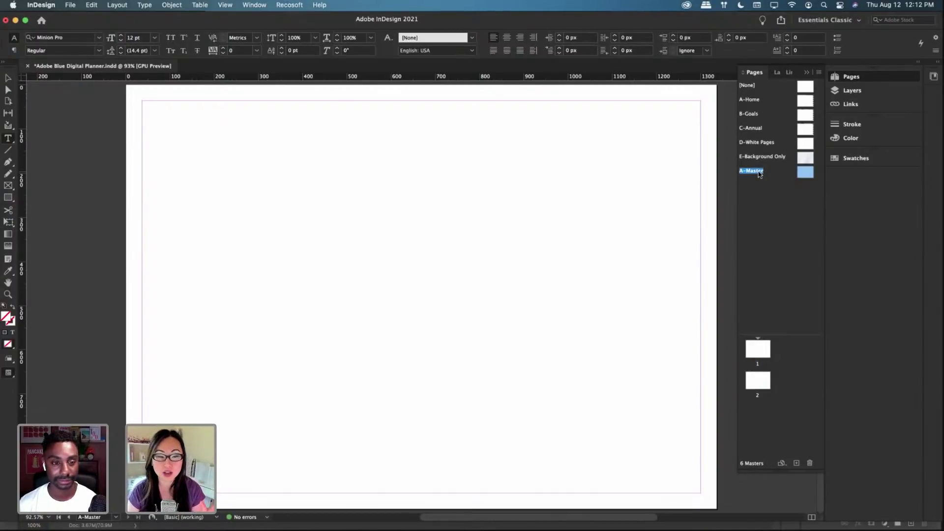
mouse_move(562, 522)
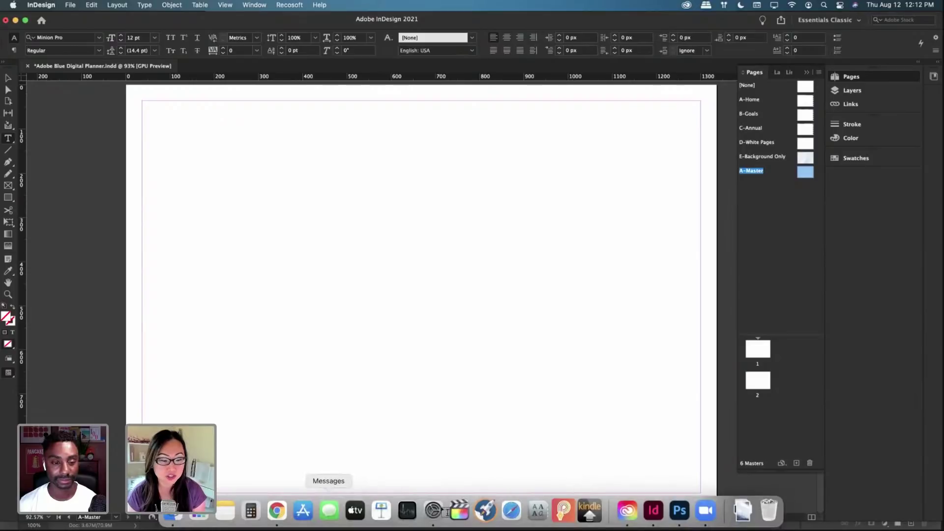
key(super+Tab)
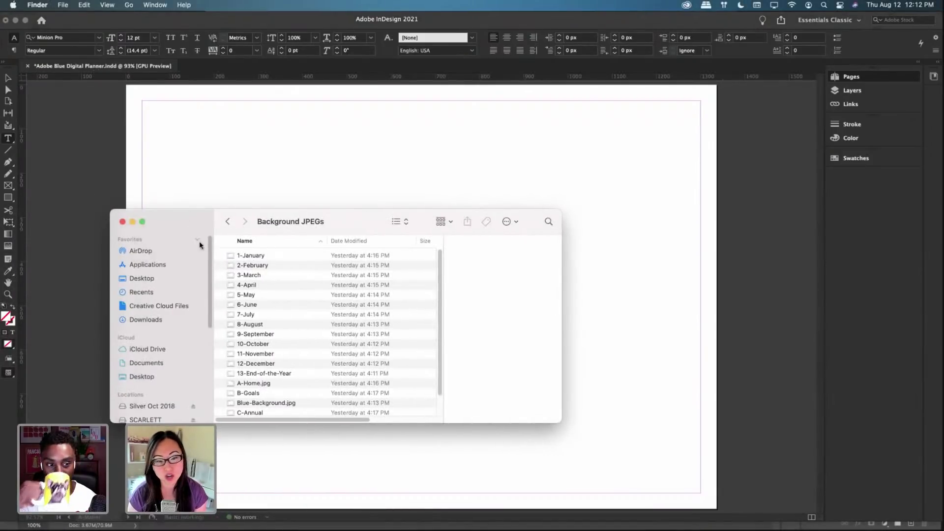
drag(299, 234, 457, 254)
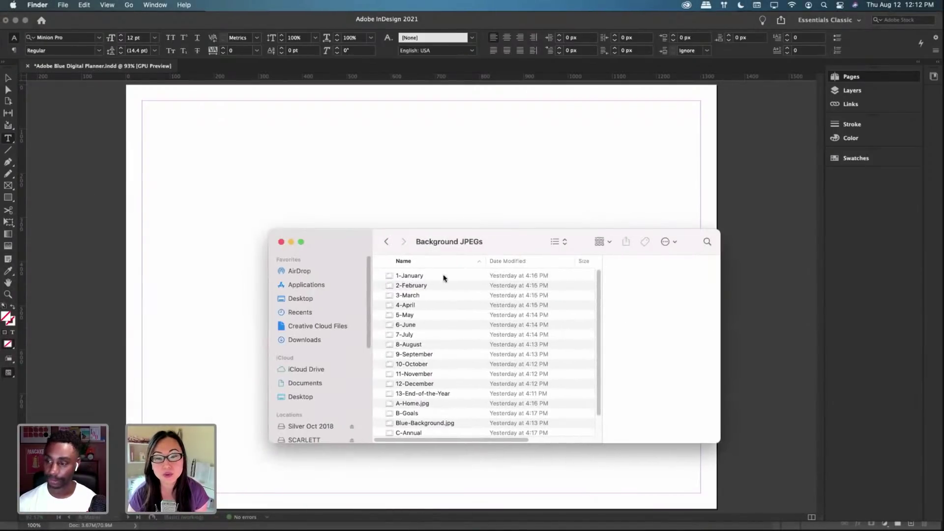
drag(410, 280, 142, 108)
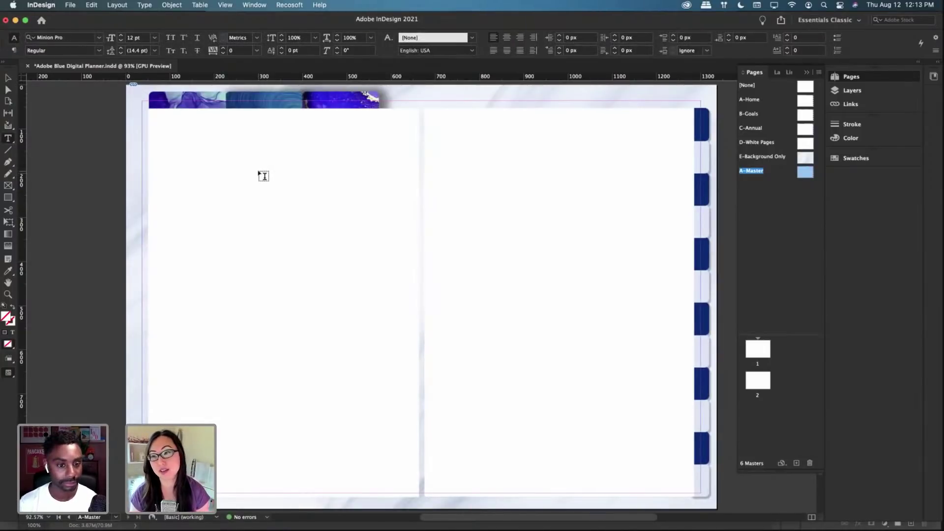
Step: Rename the A-Master master page with the prefix 1 and the name January
right_click(749, 174)
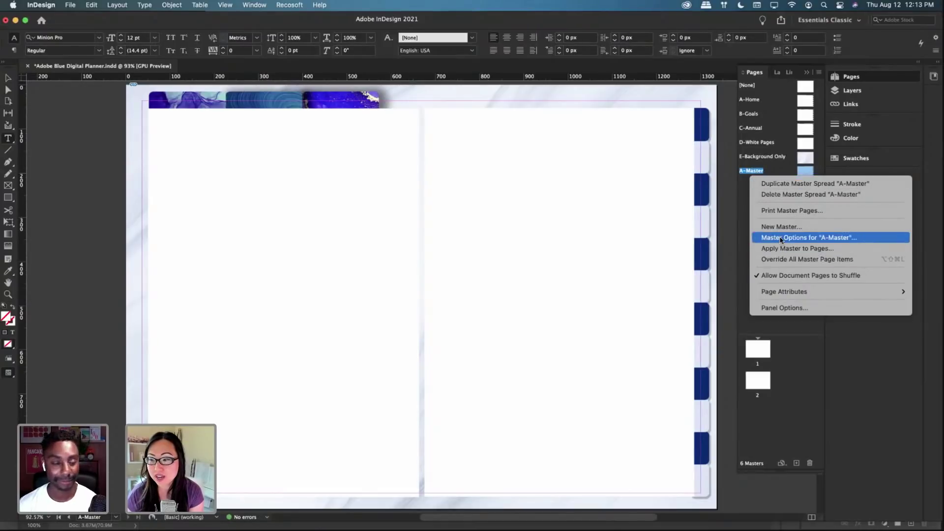
click(781, 238)
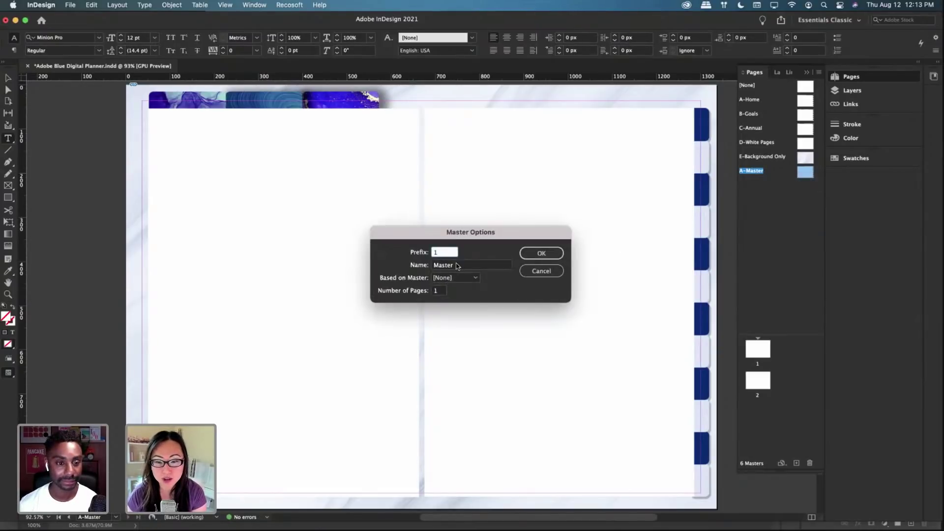
key(Tab)
text(Janua)
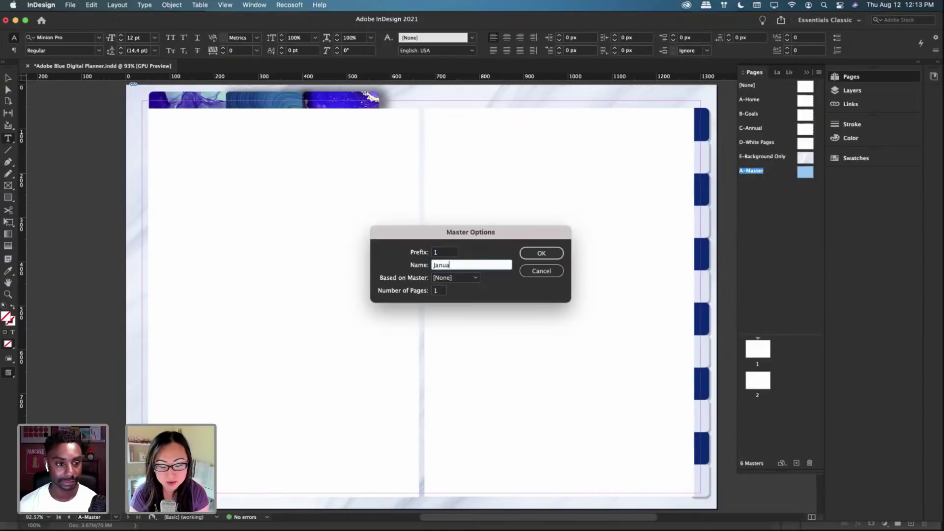
click(542, 254)
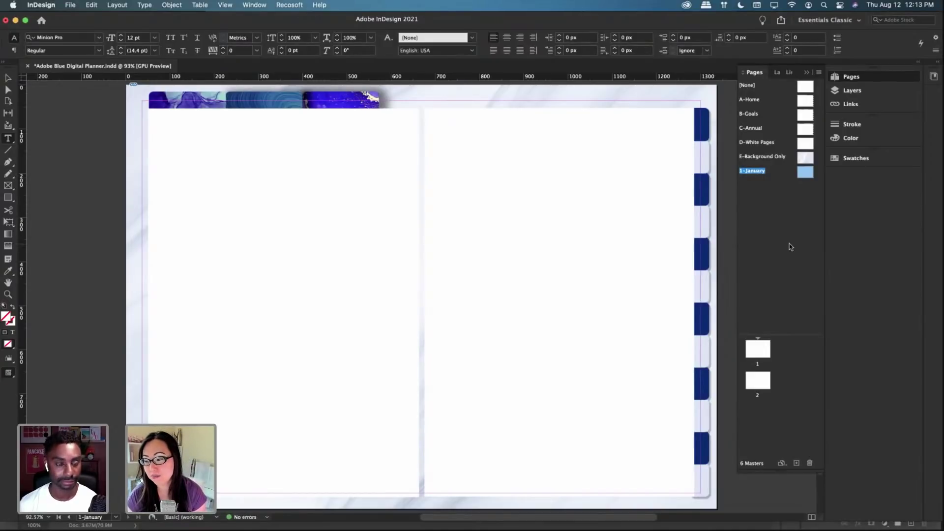
Step: Add a new master page and place the 2-February image from the Background JPEGs folder as its full-page background
click(797, 463)
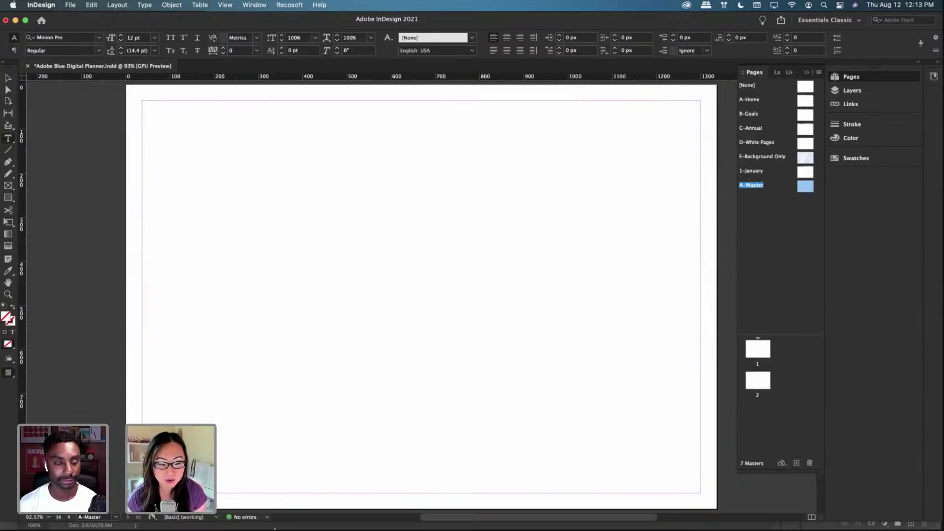
click(234, 510)
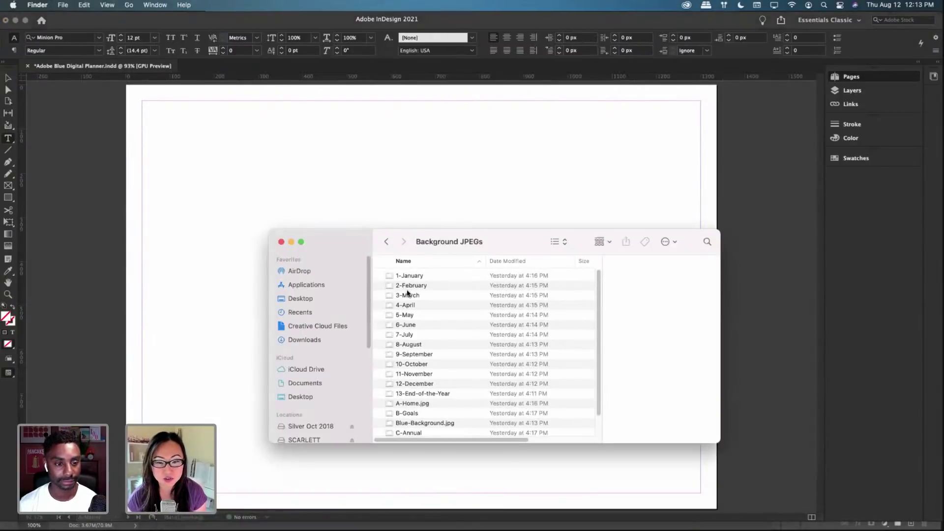
drag(411, 286, 133, 97)
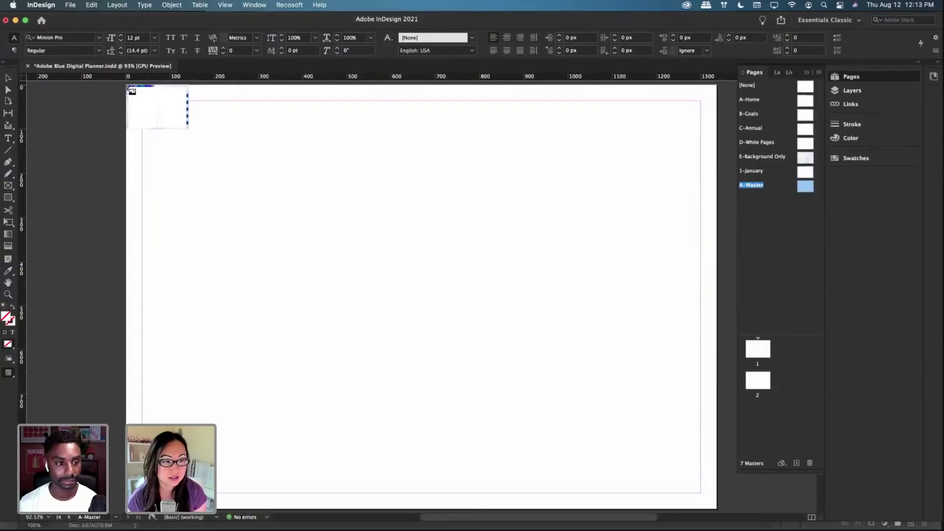
Step: Give the new master page holding the February background the prefix 2 and the name February
right_click(759, 191)
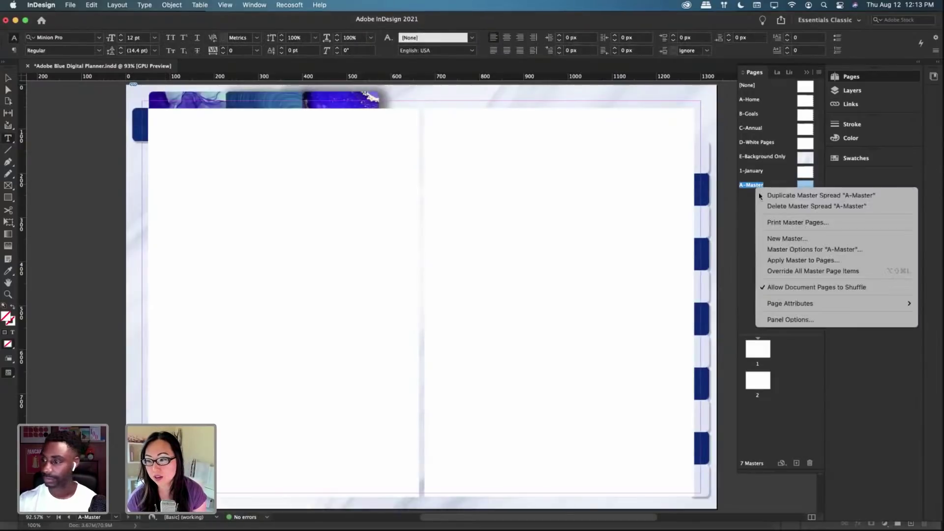
click(806, 249)
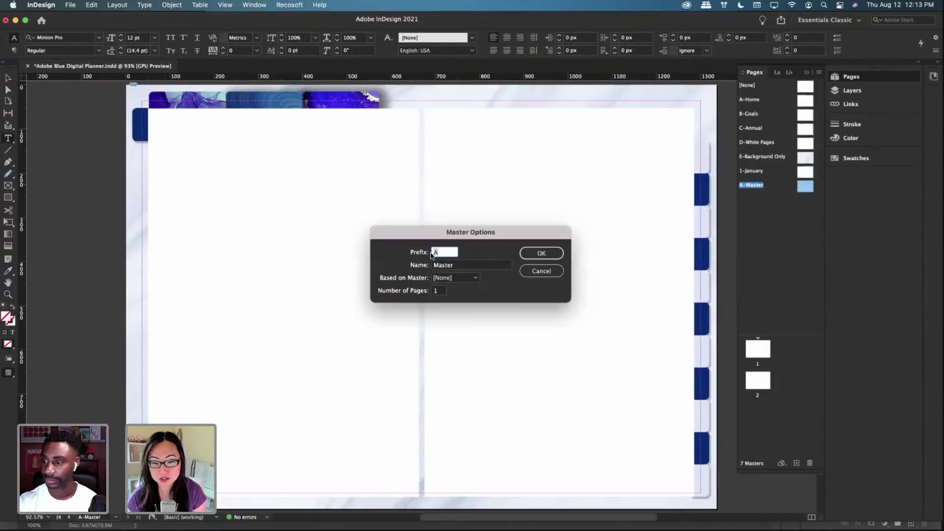
text(2)
key(Tab)
text(Feb)
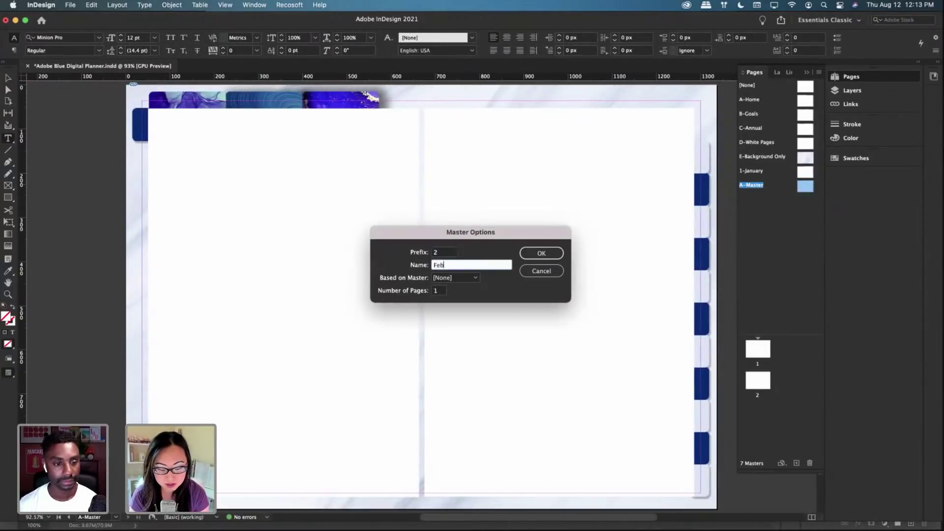
text(ruary)
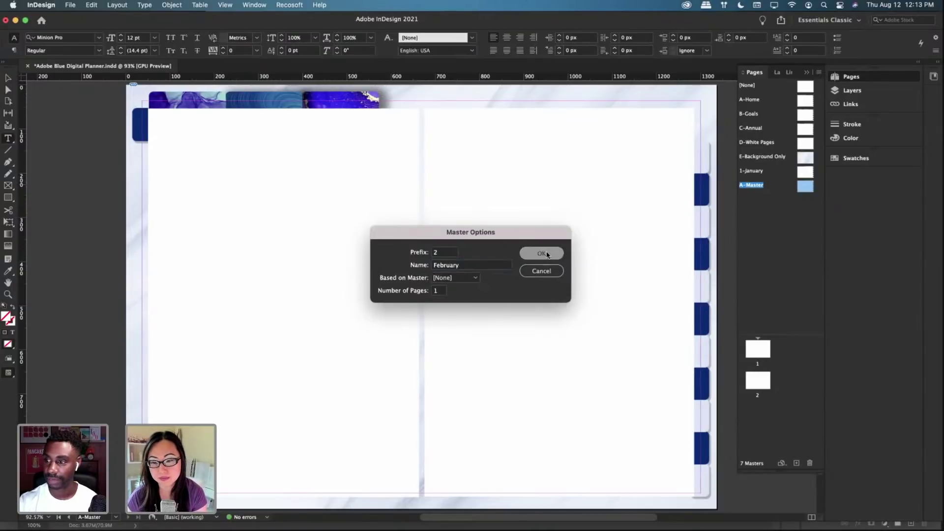
click(543, 253)
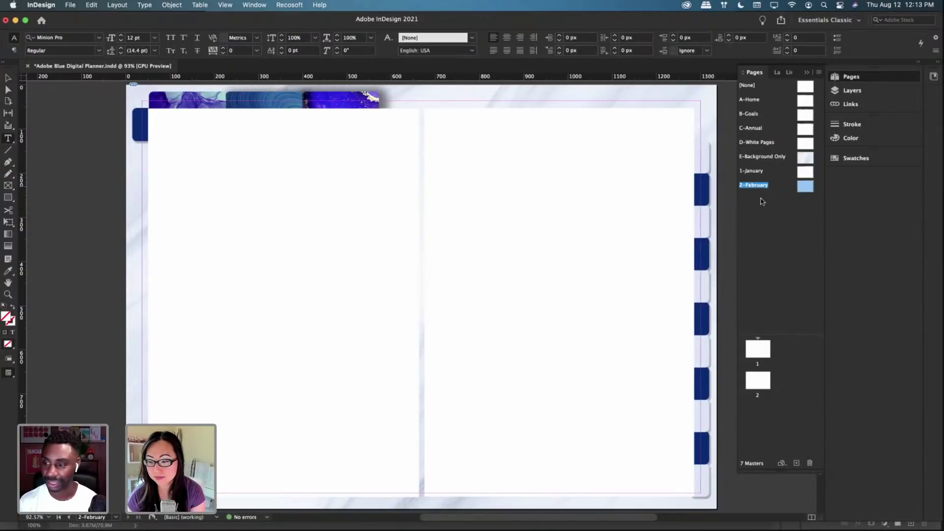
Step: Add a new master page and place the 3-March image from the Background JPEGs folder as its full-page background
click(796, 463)
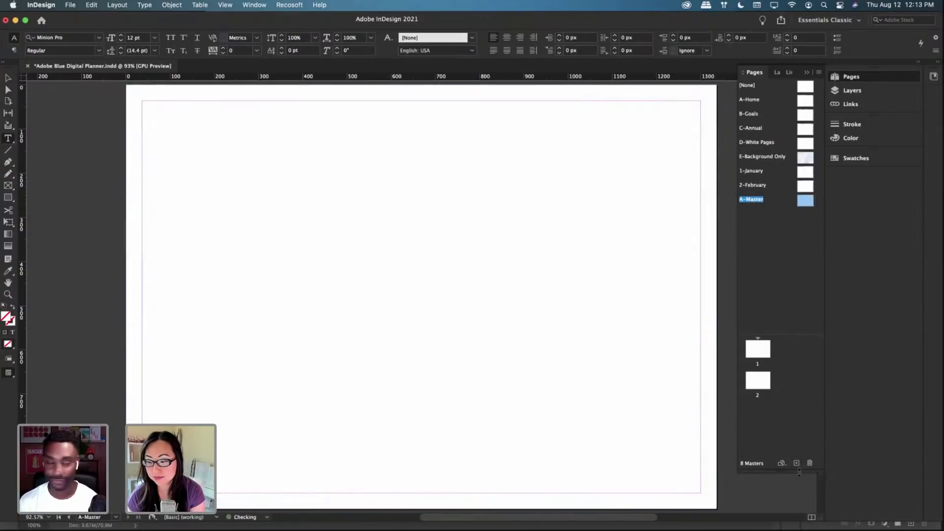
drag(798, 473, 799, 506)
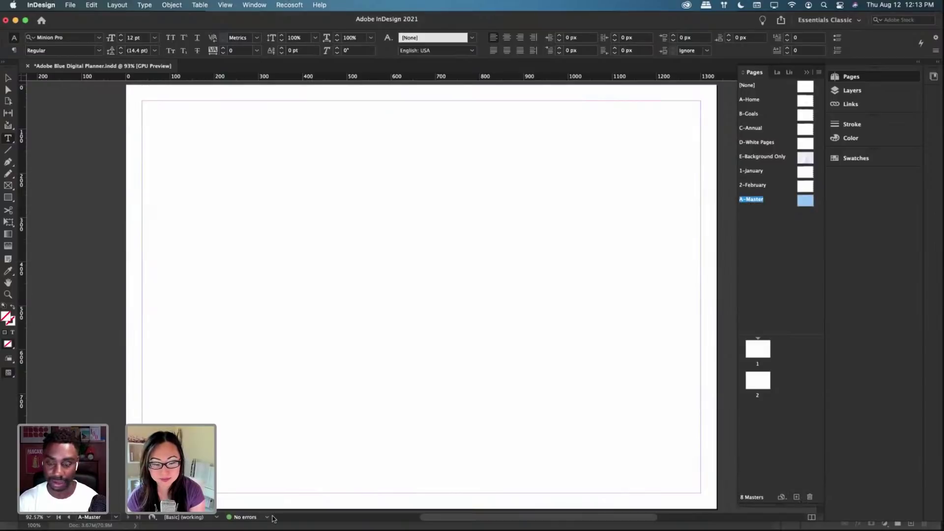
mouse_move(251, 516)
click(172, 513)
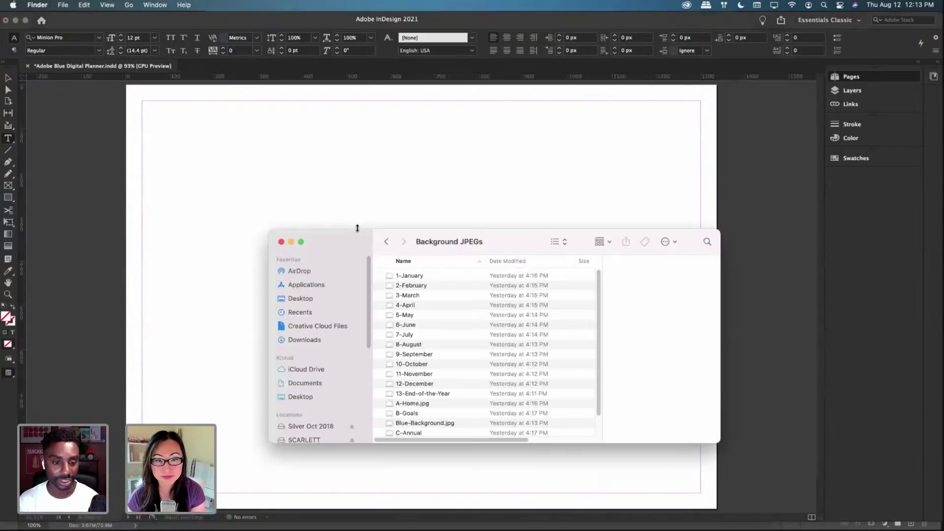
drag(419, 301, 219, 145)
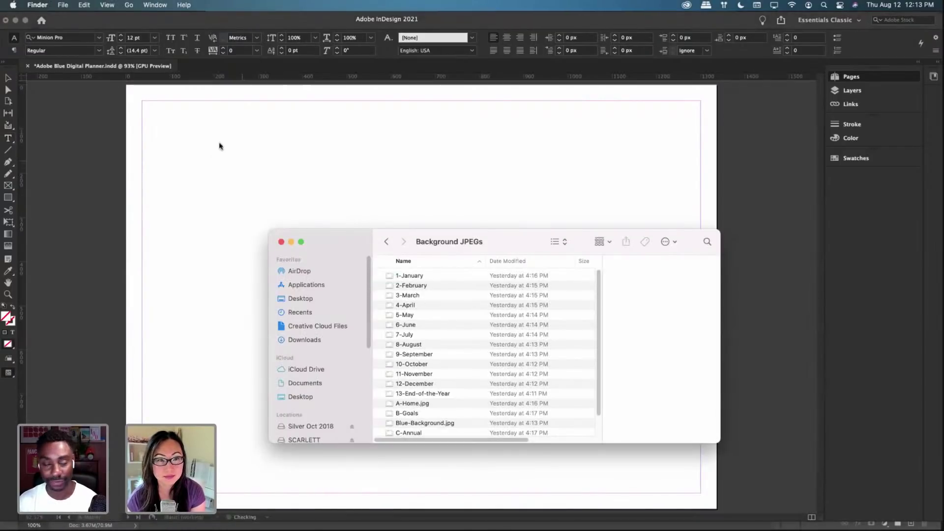
drag(140, 106, 129, 89)
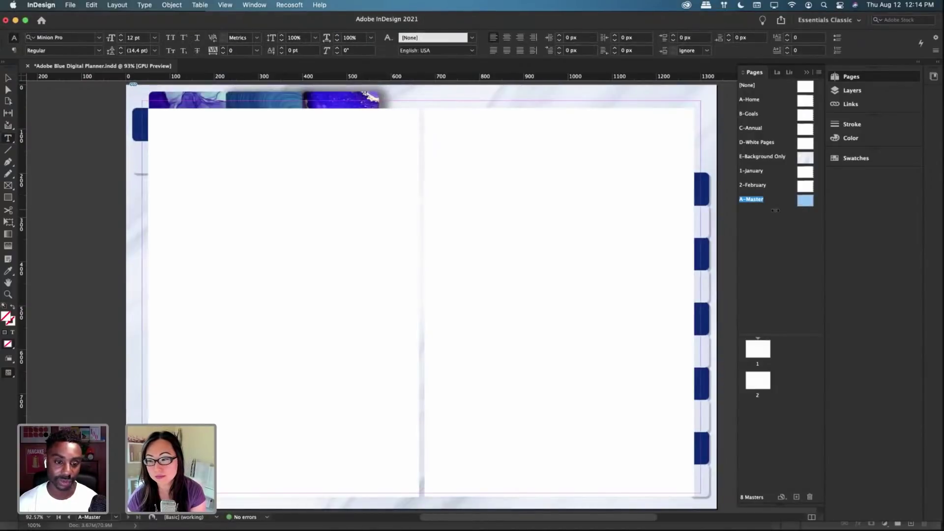
Step: Give the new master page holding the March background the prefix 3 and the name March
right_click(753, 198)
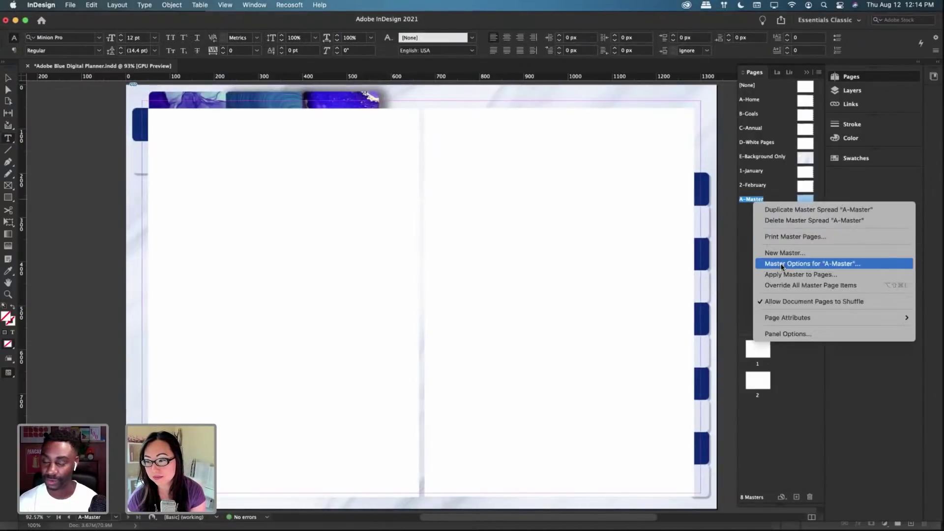
text(3)
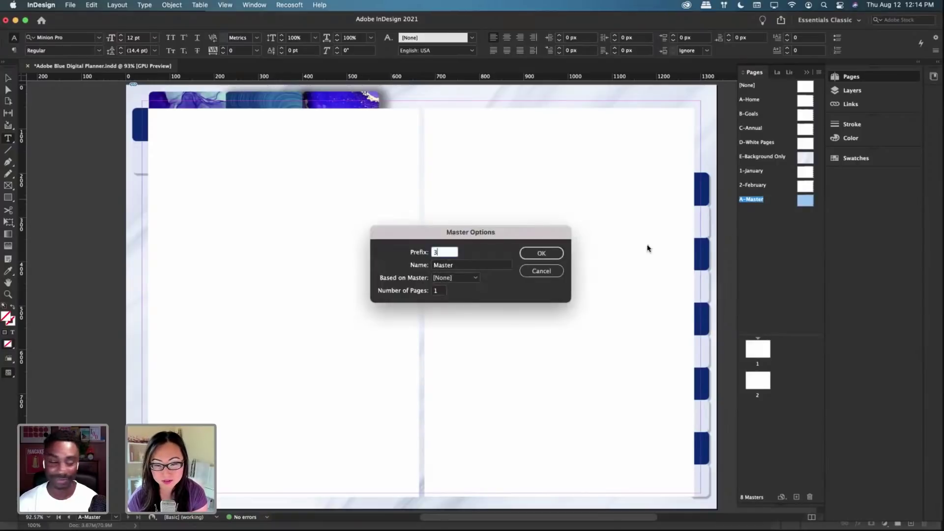
key(Tab)
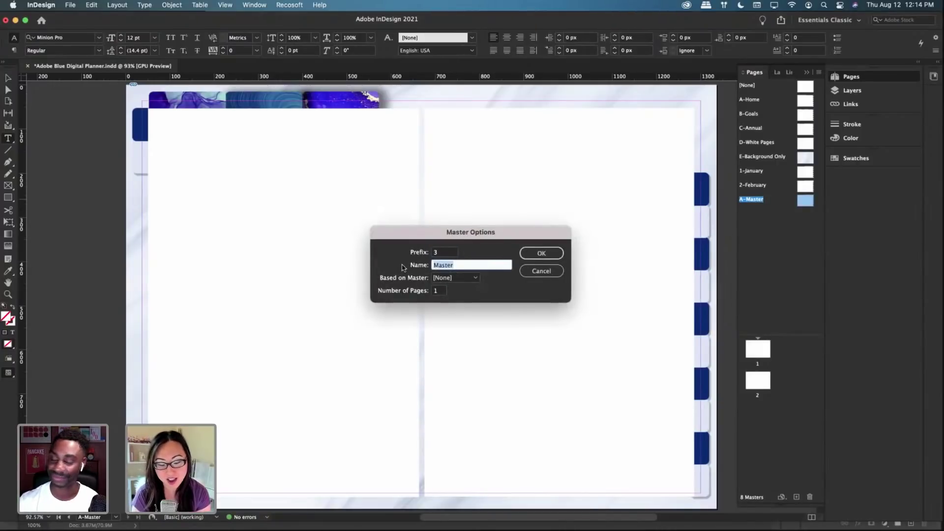
text(Marc)
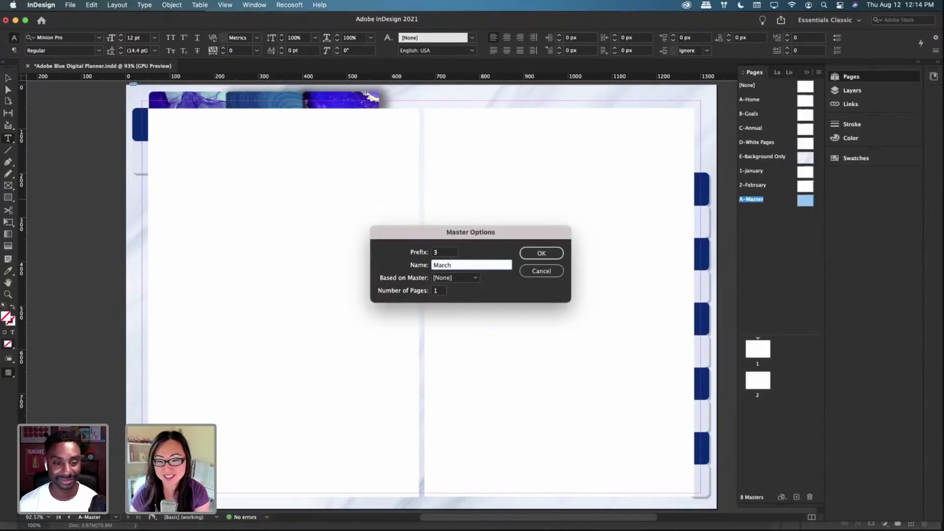
text(h)
click(553, 254)
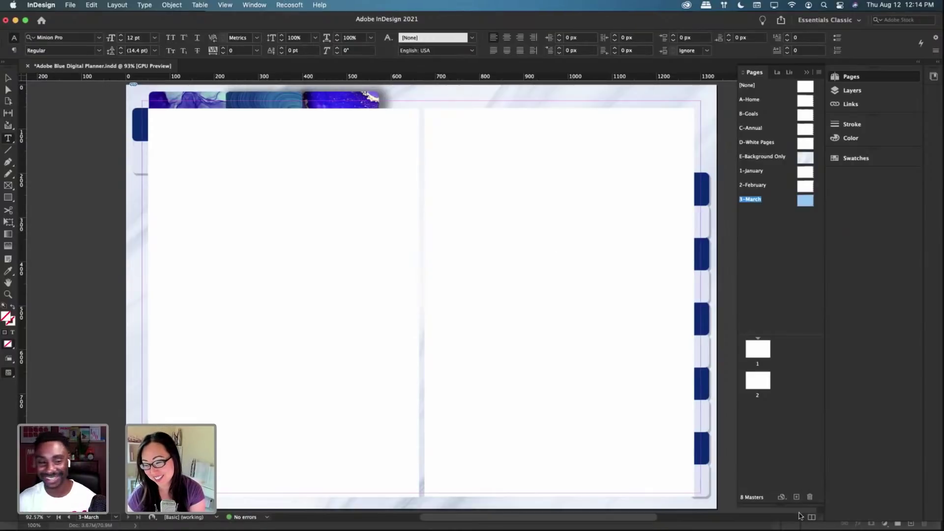
Step: Add a new master page and place the 4-April image from the Background JPEGs folder as its full-page background
click(796, 497)
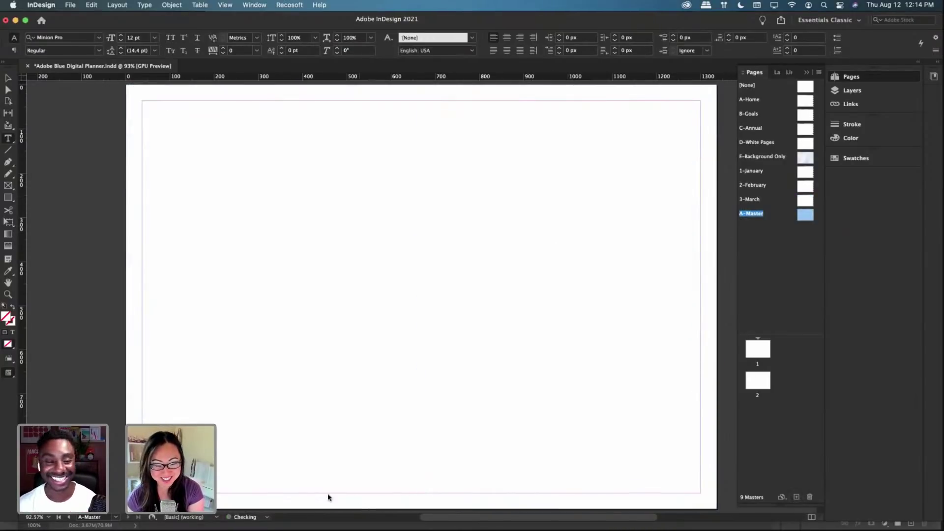
click(239, 517)
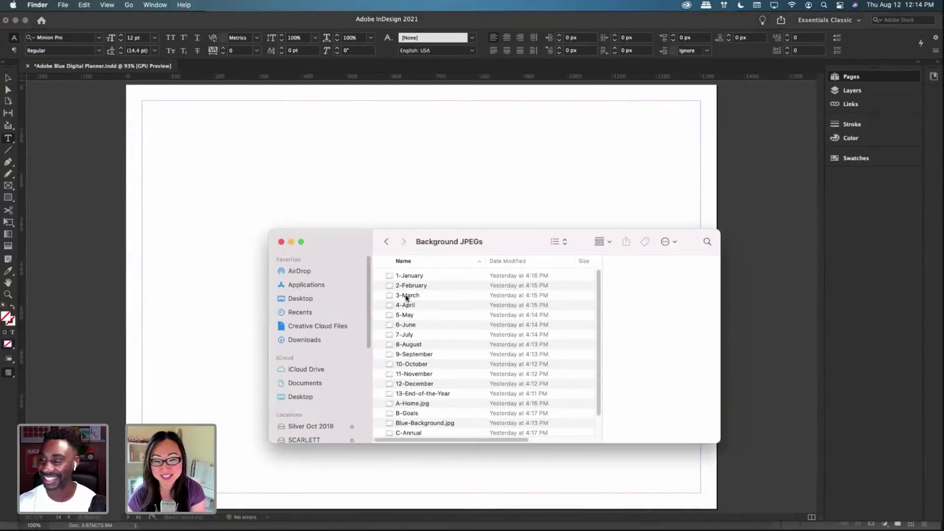
drag(406, 298, 153, 115)
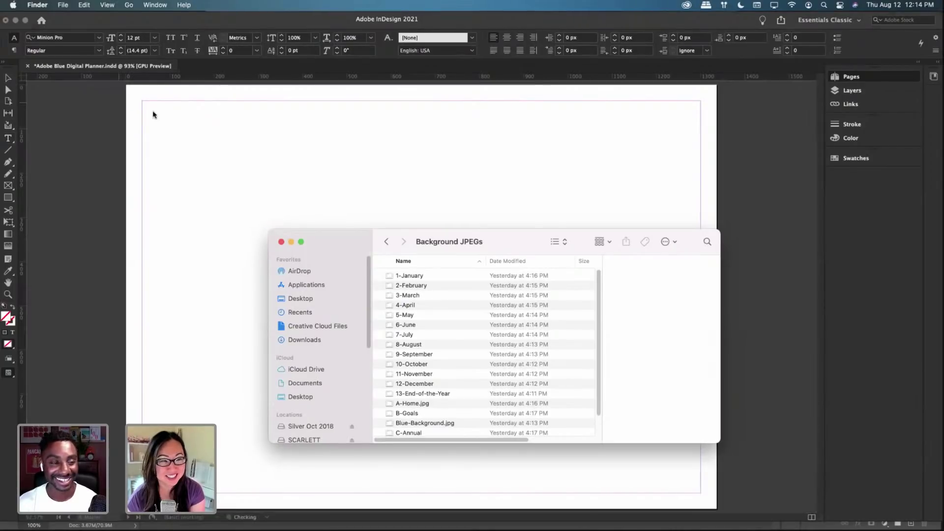
click(178, 159)
drag(178, 159, 129, 91)
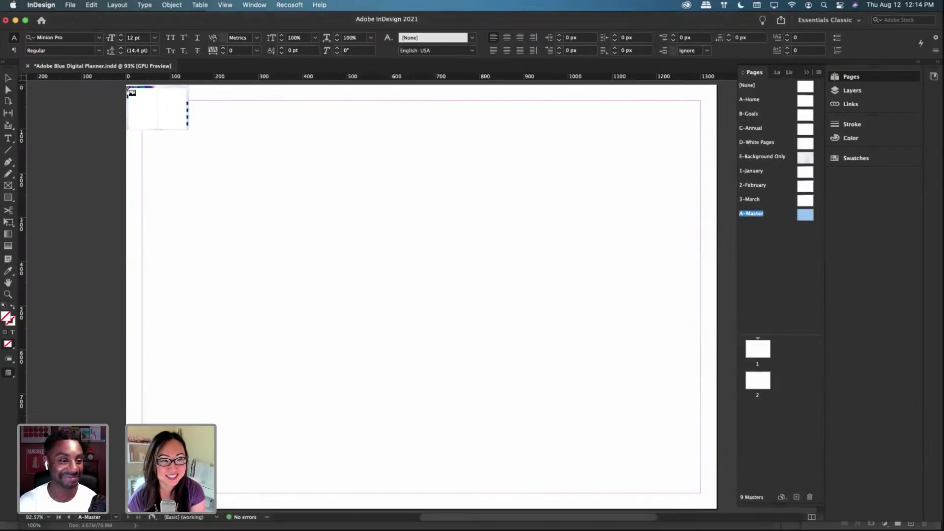
click(130, 91)
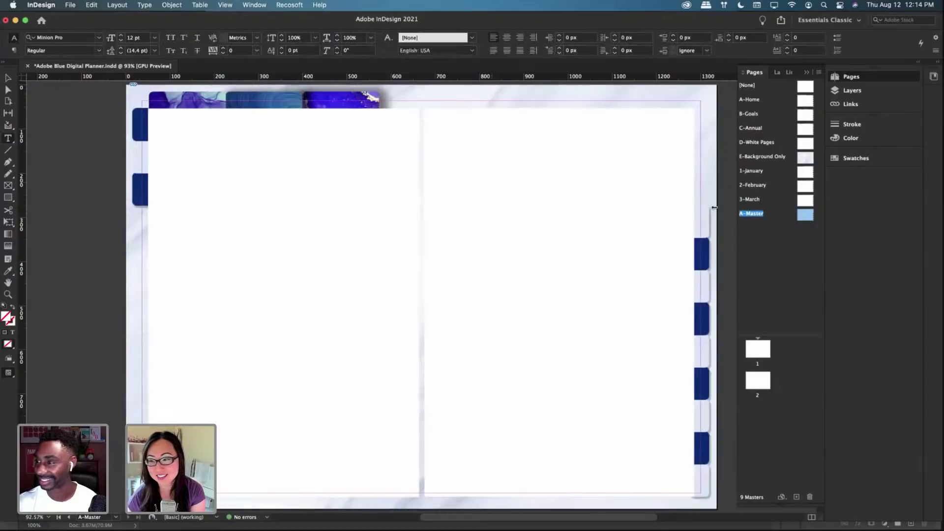
Step: Give the new master page holding the April background the prefix 4 and the name April
right_click(748, 214)
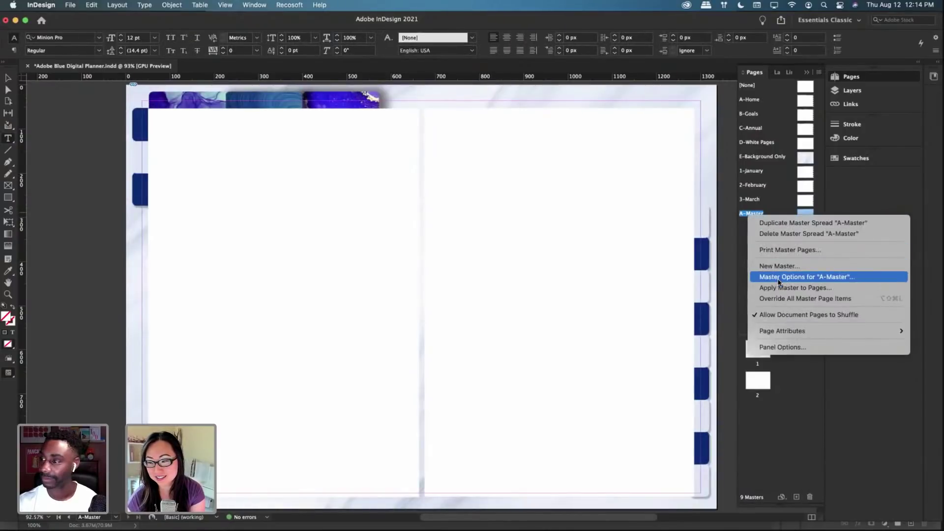
click(779, 278)
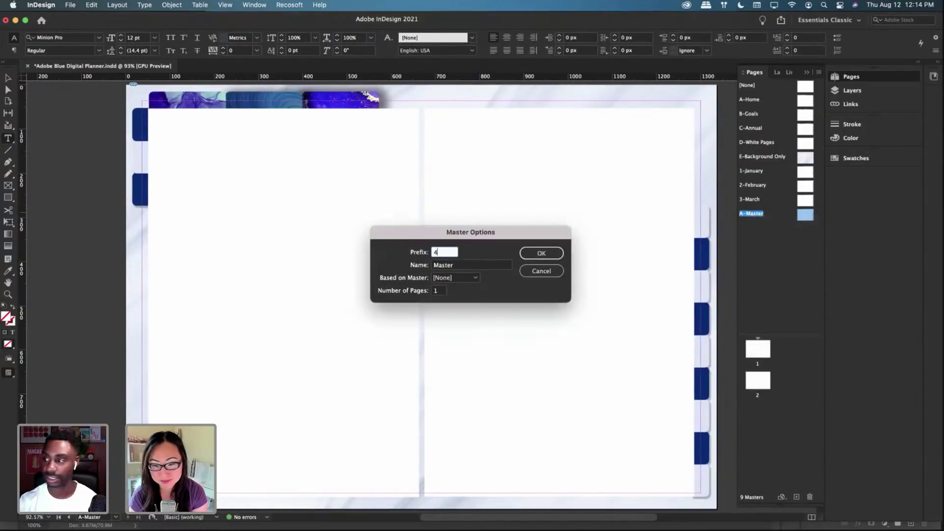
key(Tab)
text(April)
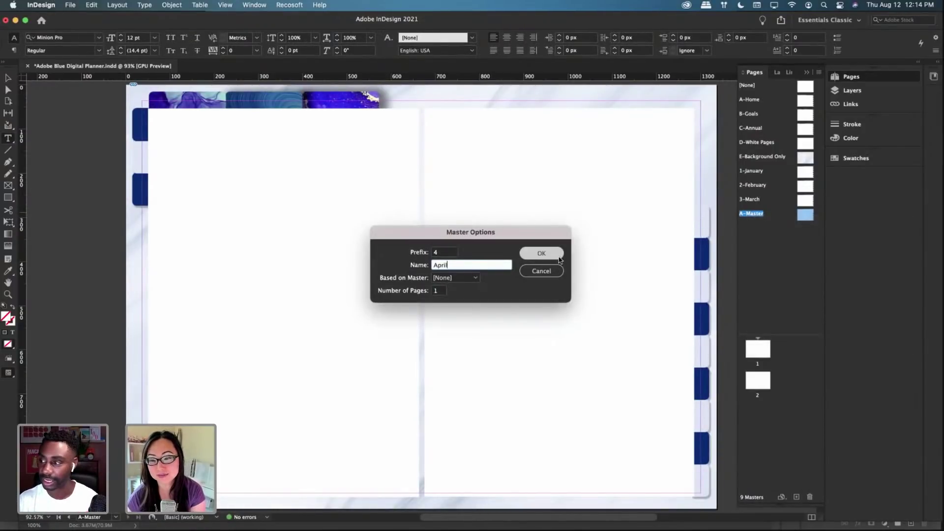
click(558, 257)
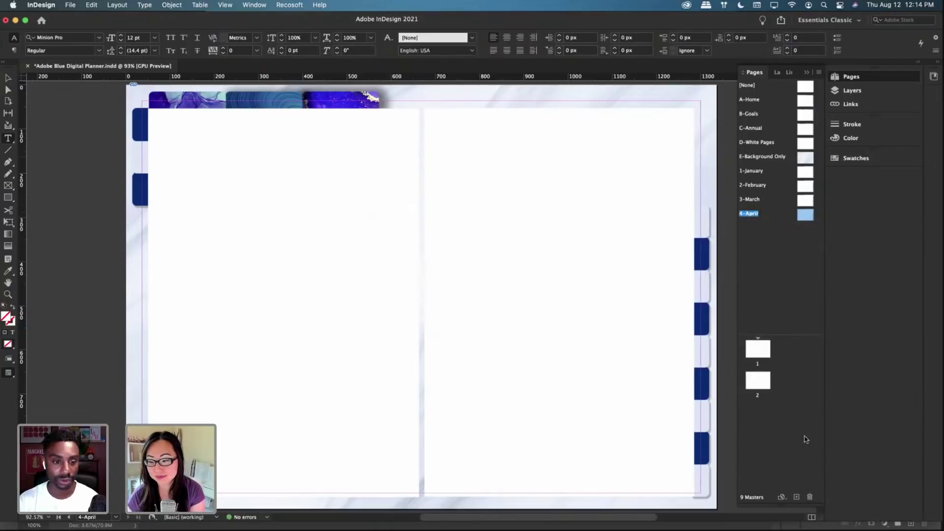
Step: Add a new master page and place the 5-May image from the Background JPEGs folder as its full-page background
click(796, 497)
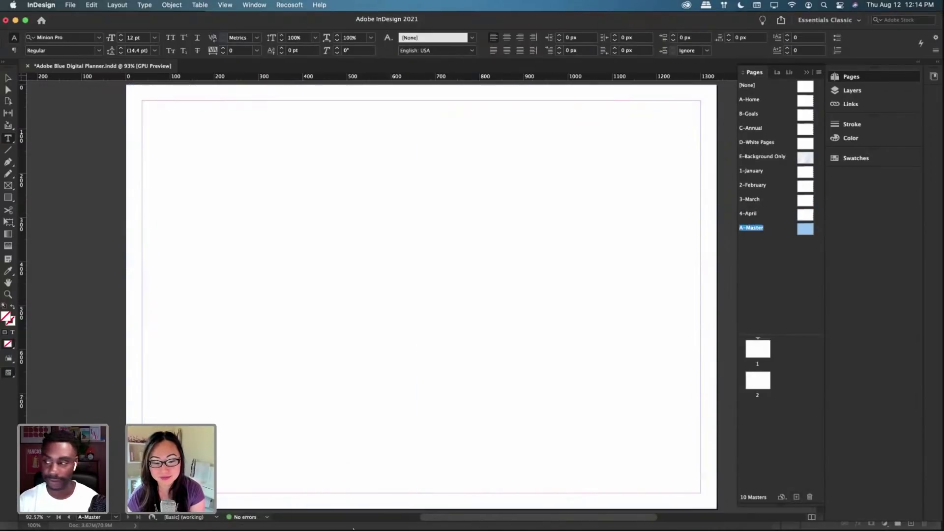
click(173, 516)
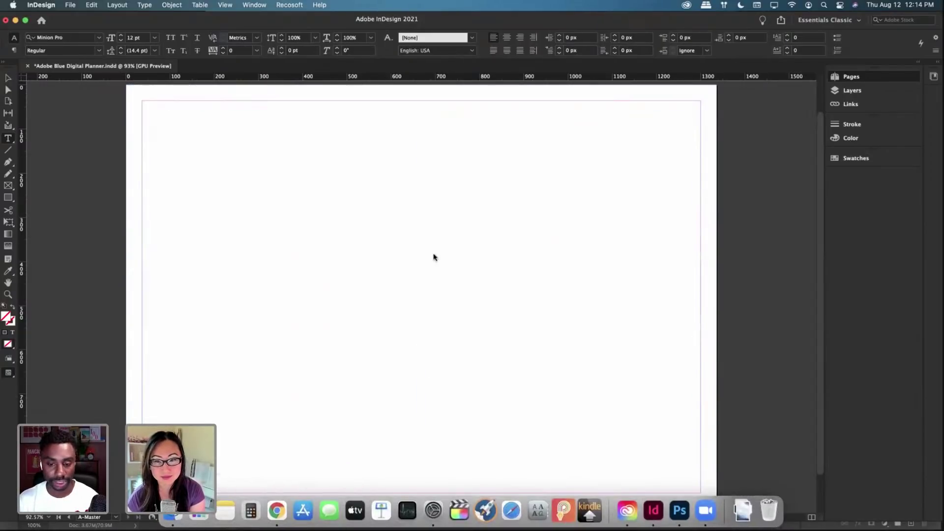
click(408, 317)
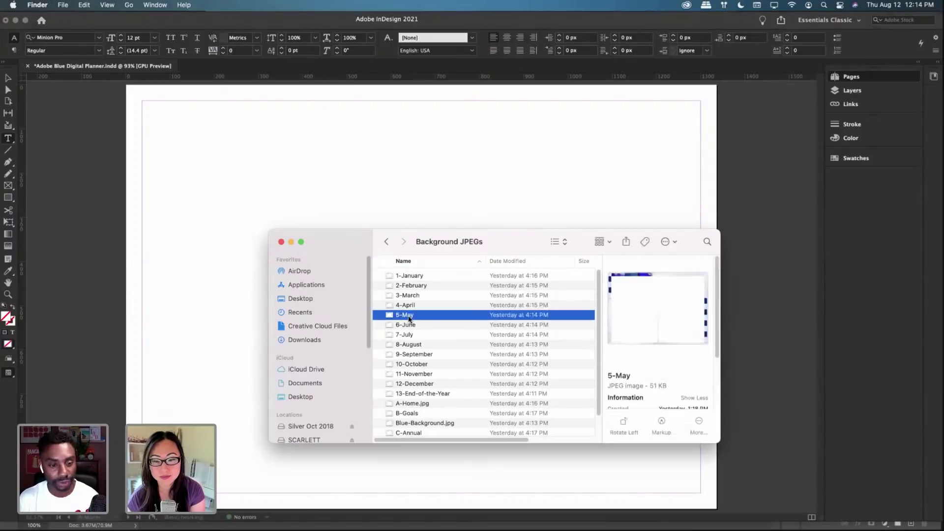
drag(408, 318, 130, 90)
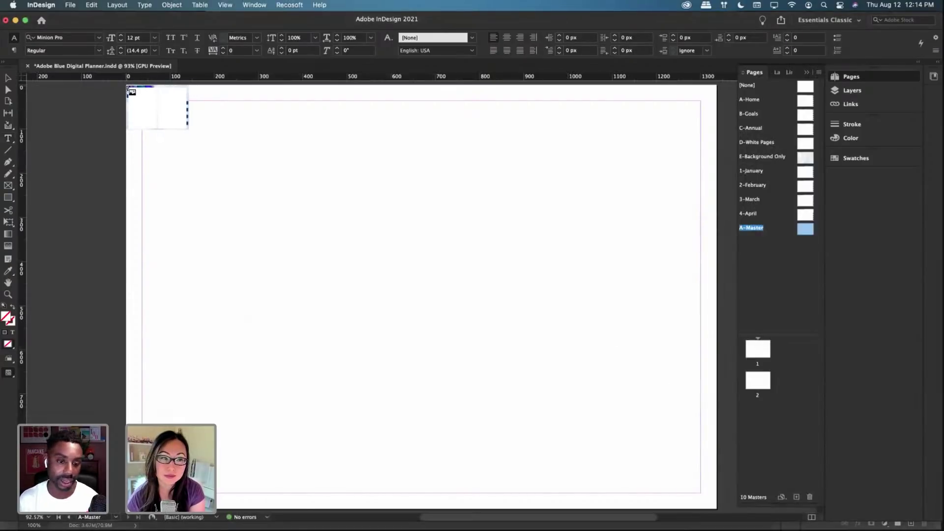
Step: Give the new master page holding the May background the prefix 5 and the name May
right_click(752, 229)
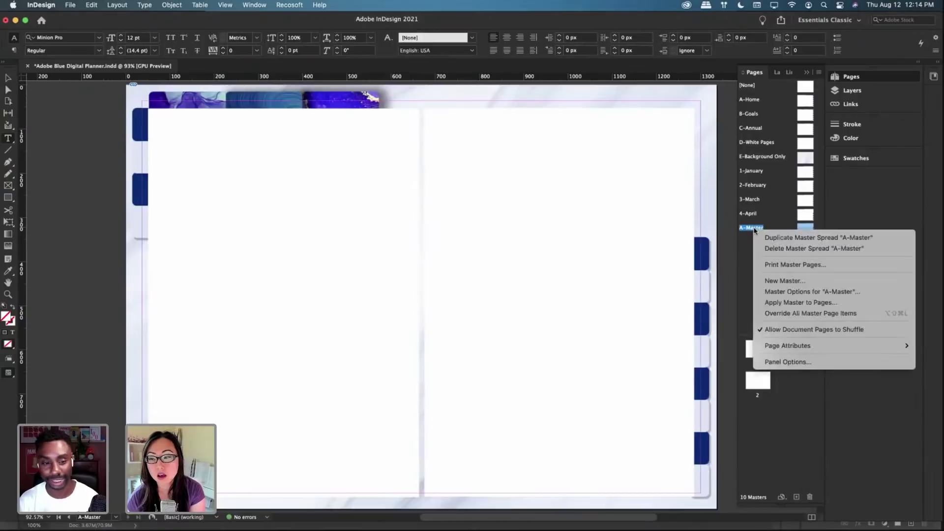
click(784, 288)
text(5)
key(Tab)
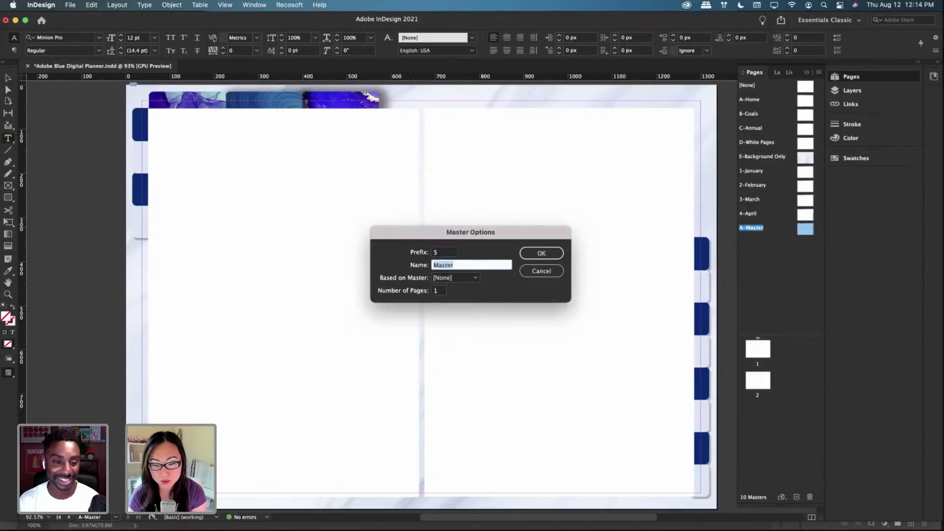
text(May)
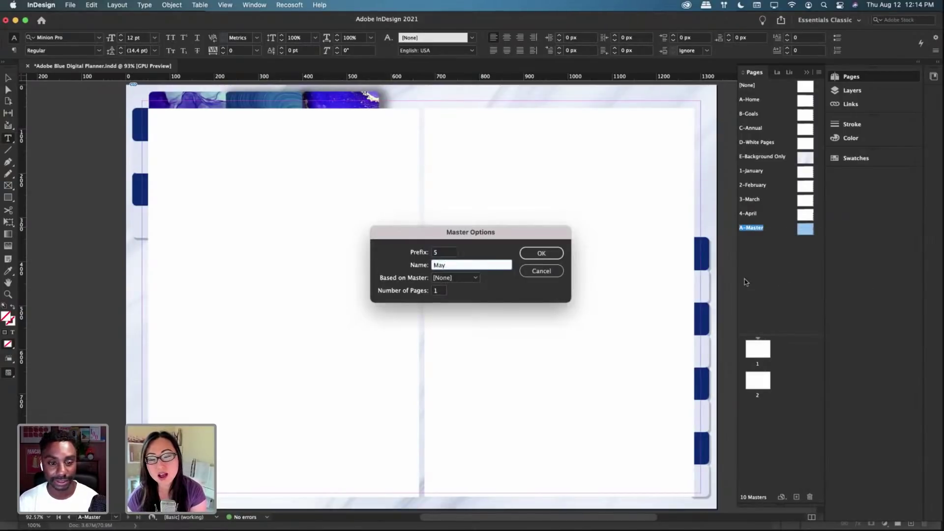
click(536, 253)
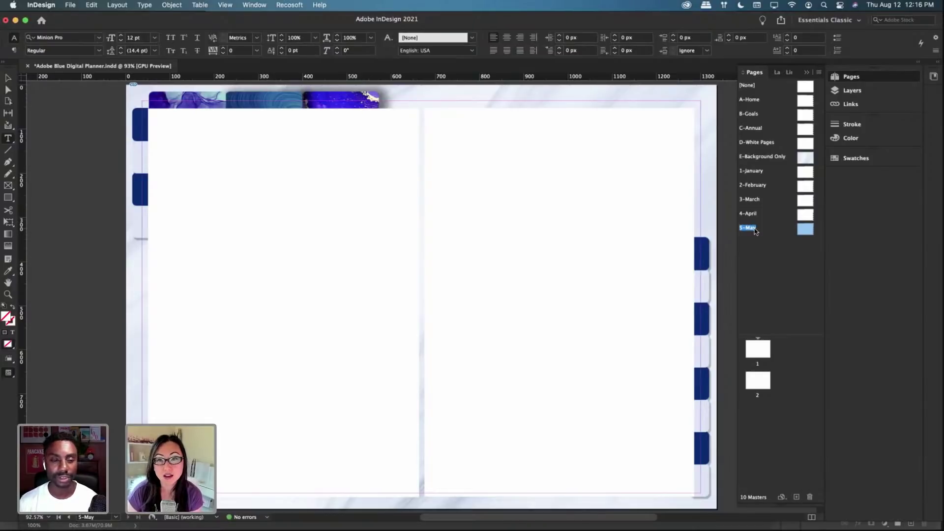
Step: Add a new master page and place the 6-June image from the Background JPEGs folder as its full-page background
click(796, 496)
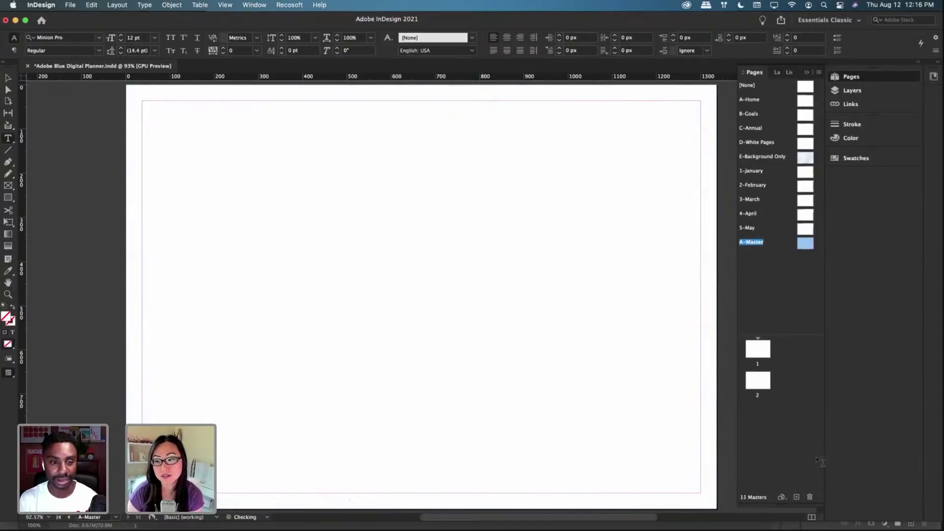
mouse_move(277, 511)
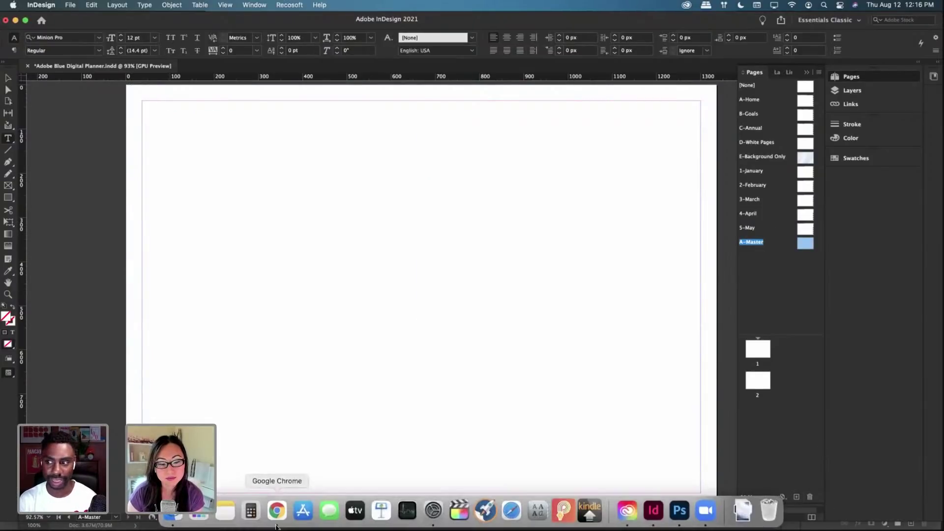
click(173, 514)
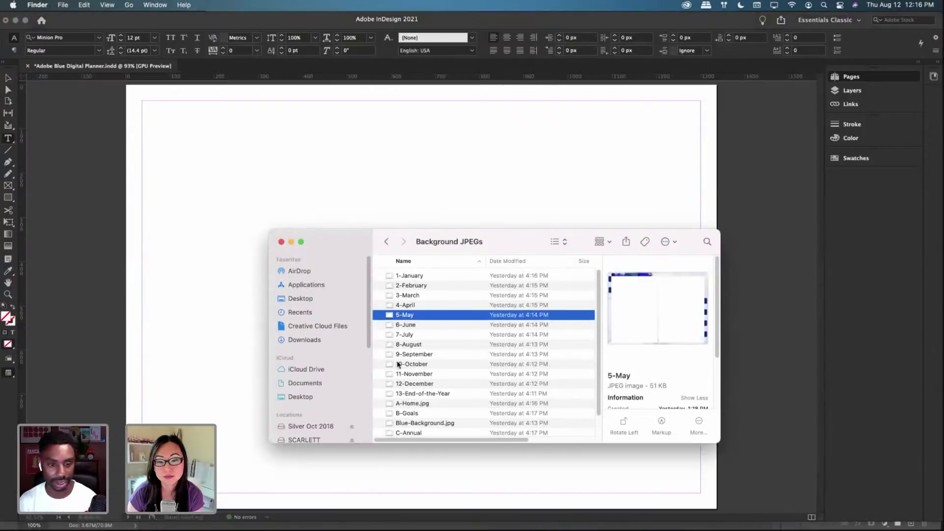
click(406, 326)
drag(406, 327, 176, 115)
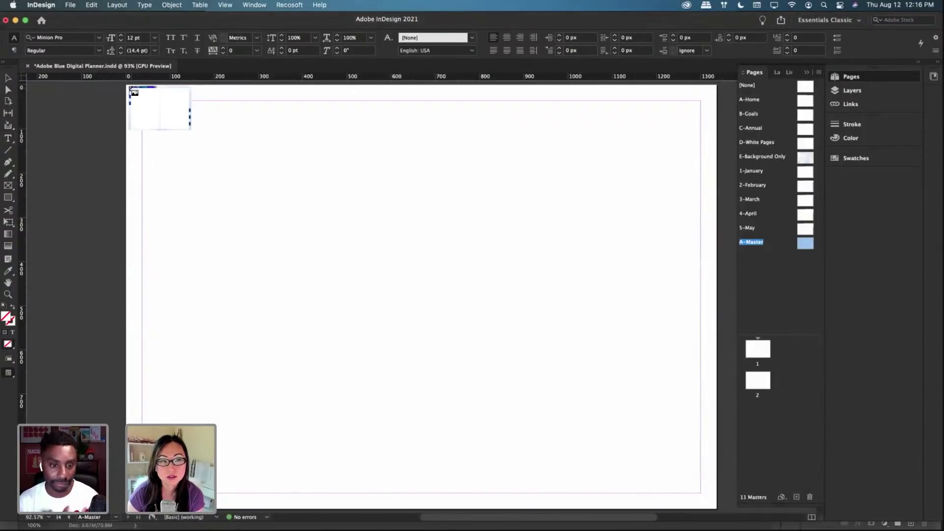
drag(129, 88, 130, 89)
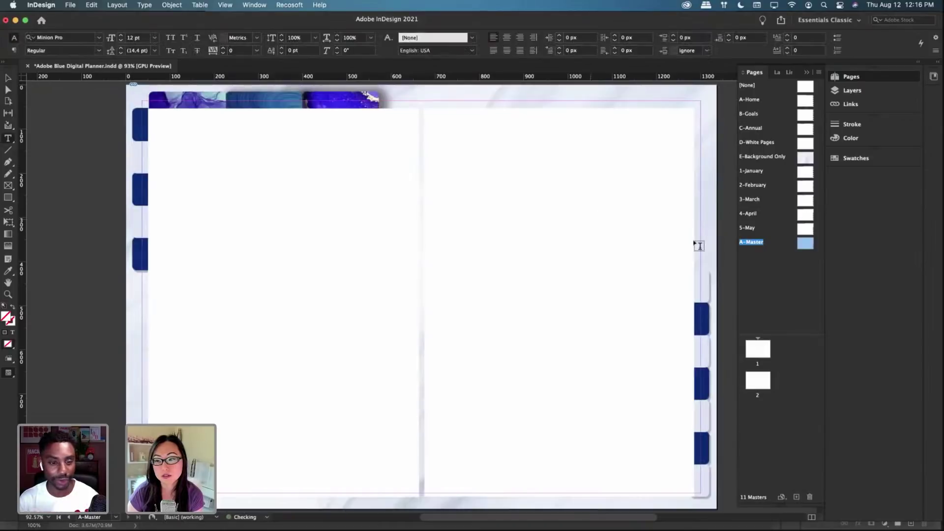
Step: Give the new master page holding the June background the prefix 6 and the name June
right_click(751, 243)
click(770, 307)
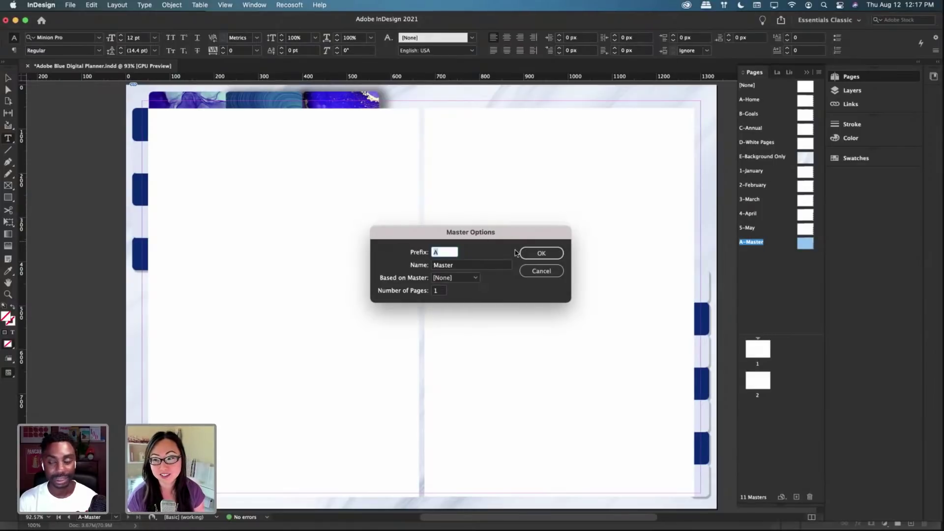
text(6)
key(Tab)
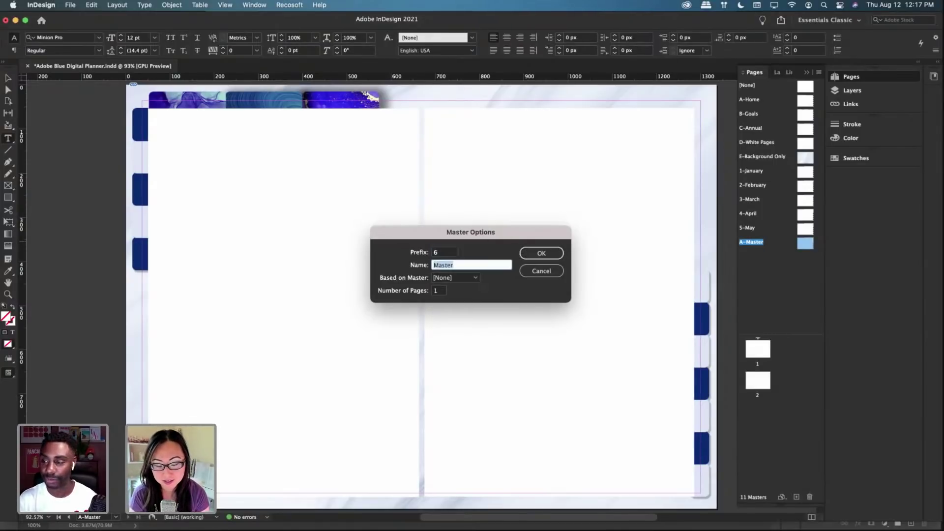
text(June)
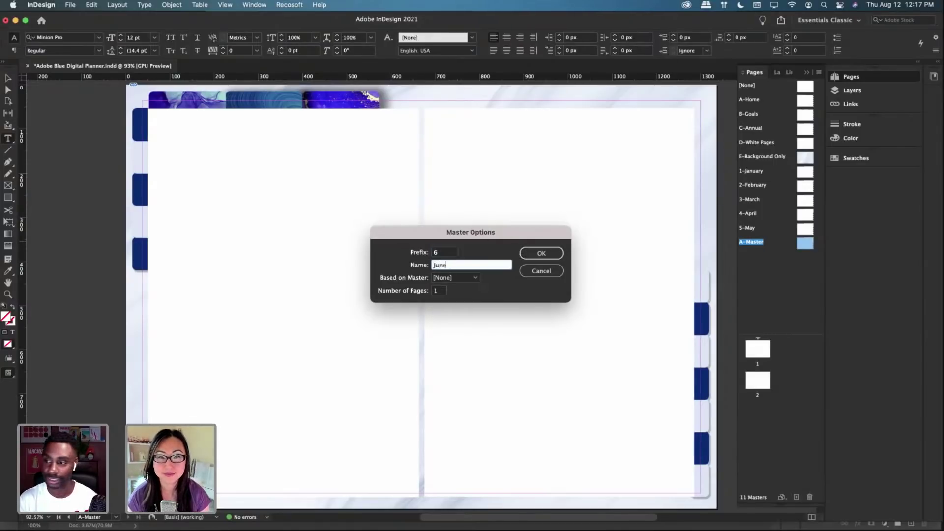
click(552, 253)
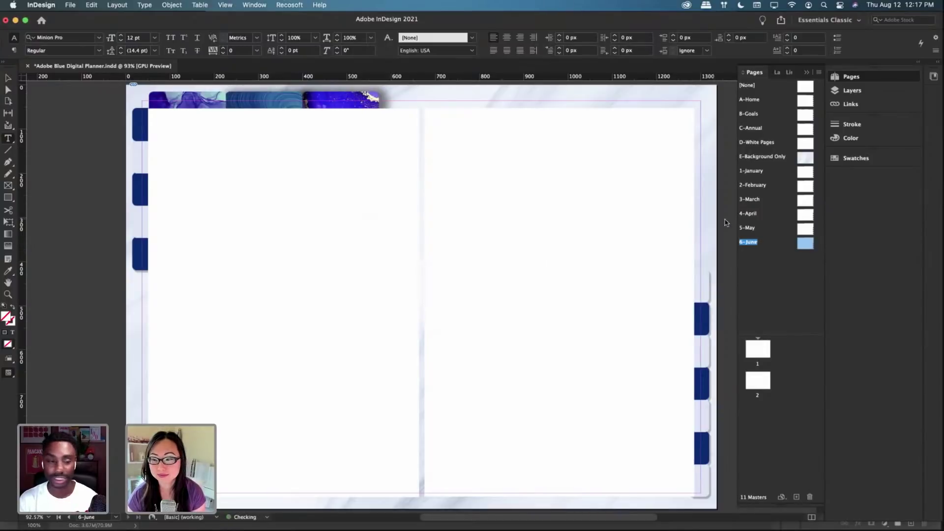
Step: Add a new master page and place the 7-July image from the Background JPEGs folder as its full-page background
click(796, 497)
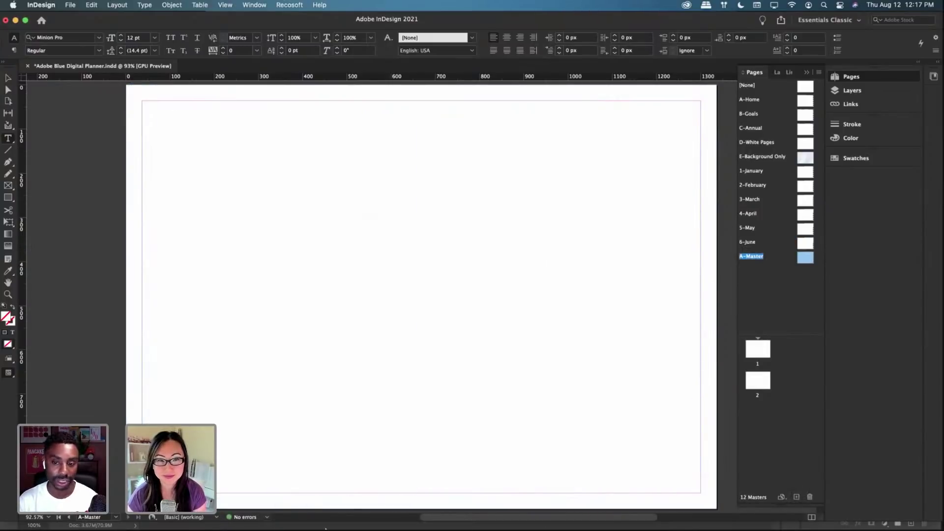
mouse_move(303, 524)
click(173, 511)
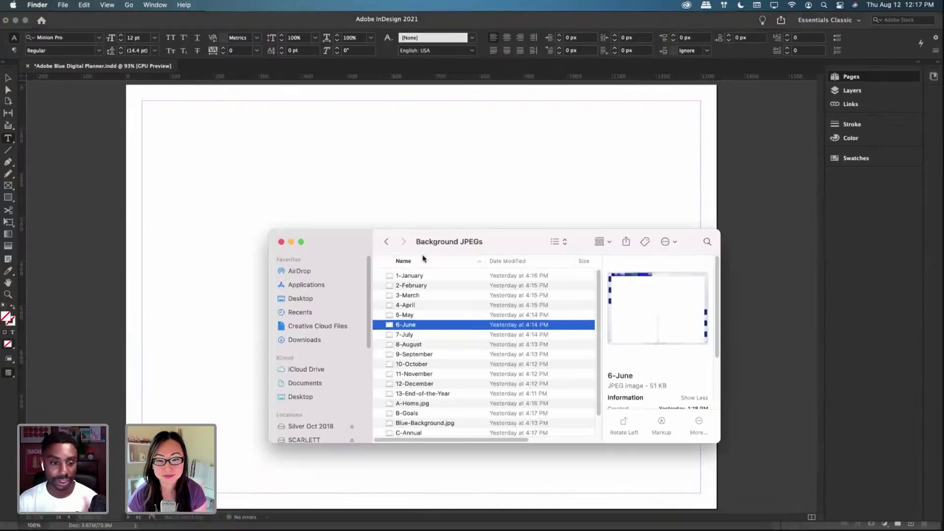
click(411, 336)
drag(411, 335, 132, 92)
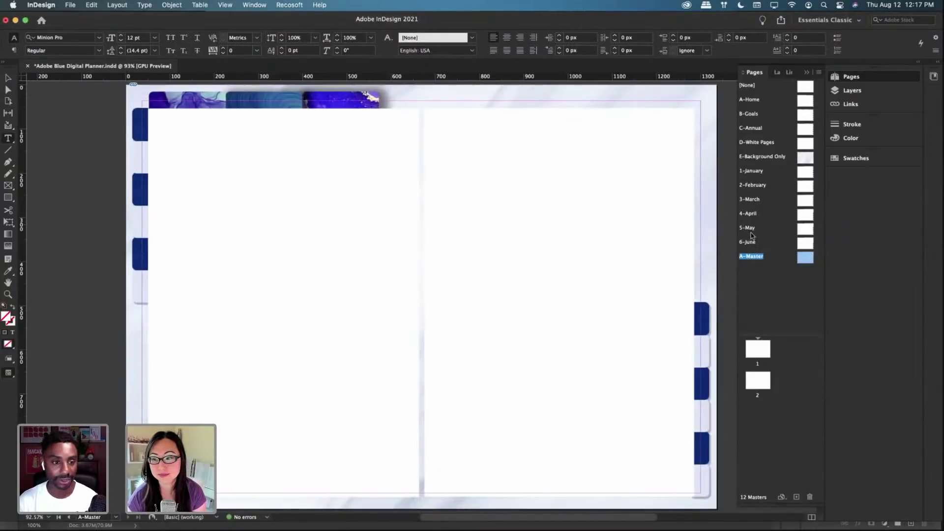
Step: Give the new master page holding the July background the prefix 7 and the name July
right_click(751, 255)
click(777, 317)
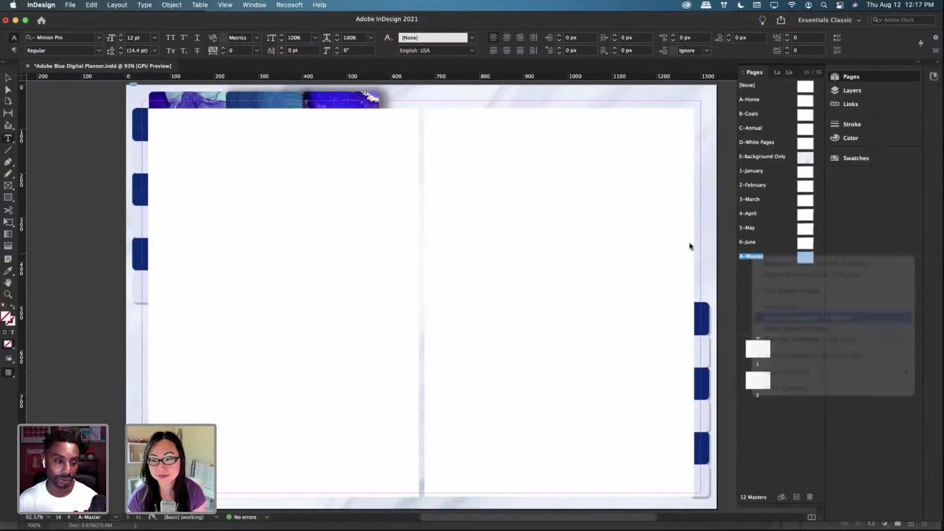
text(7)
key(Tab)
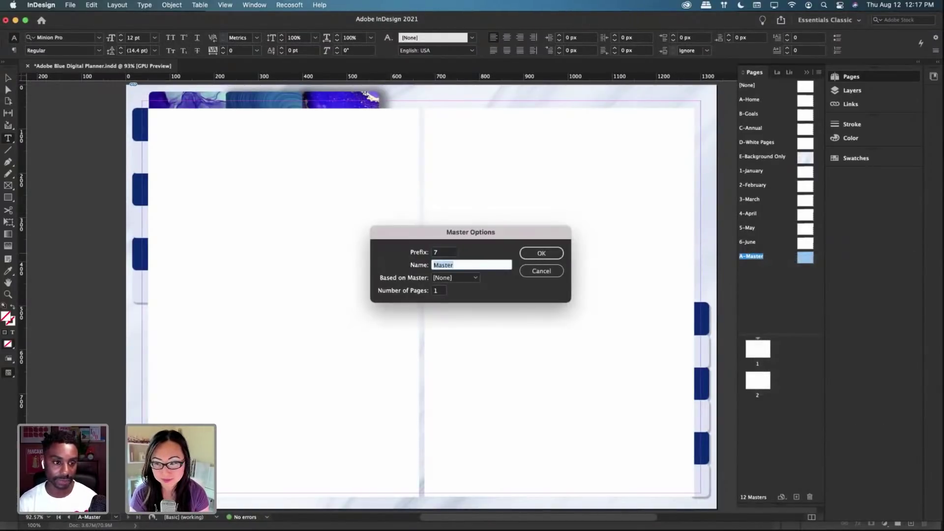
text(July)
key(Return)
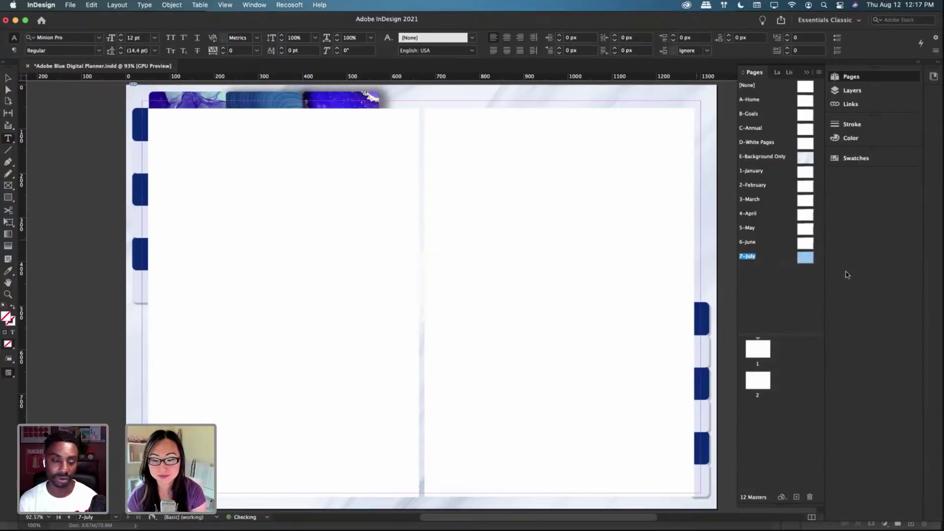
Step: Add a new master page and place the 8-August image from the Background JPEGs folder as its full-page background
click(796, 497)
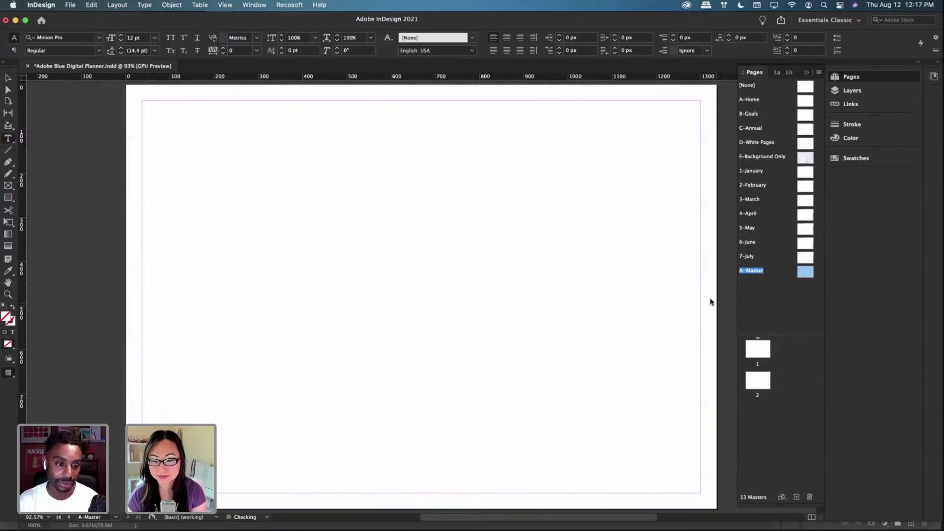
click(248, 511)
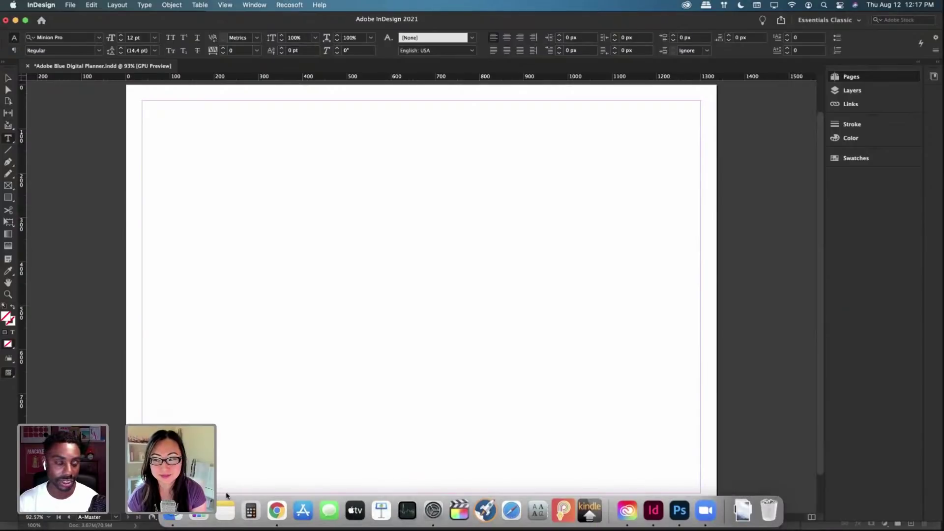
click(405, 346)
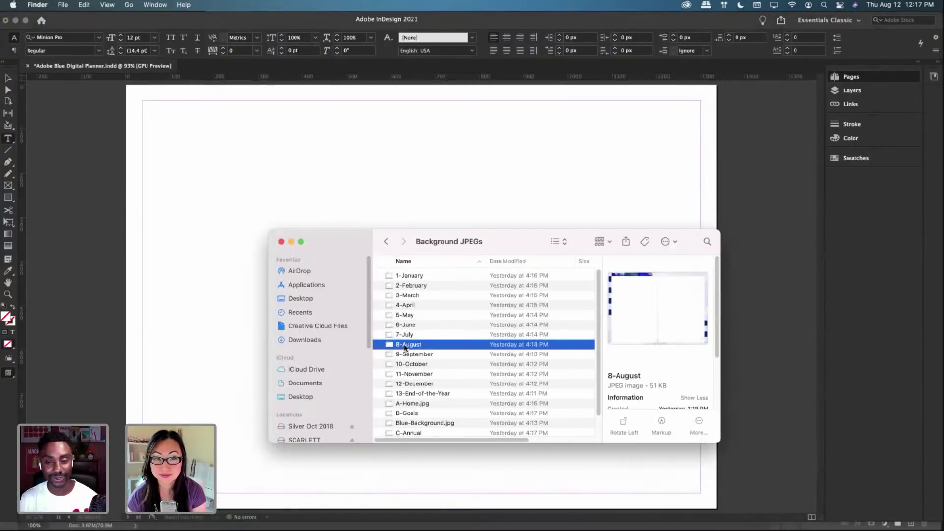
drag(405, 347, 132, 91)
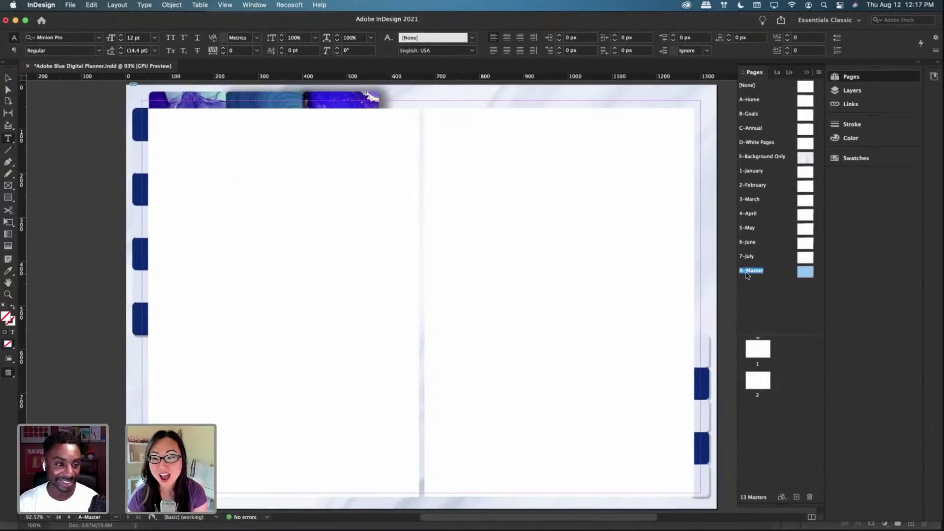
Step: Give the new master page holding the August background the prefix 8 and the name August
right_click(746, 275)
click(779, 336)
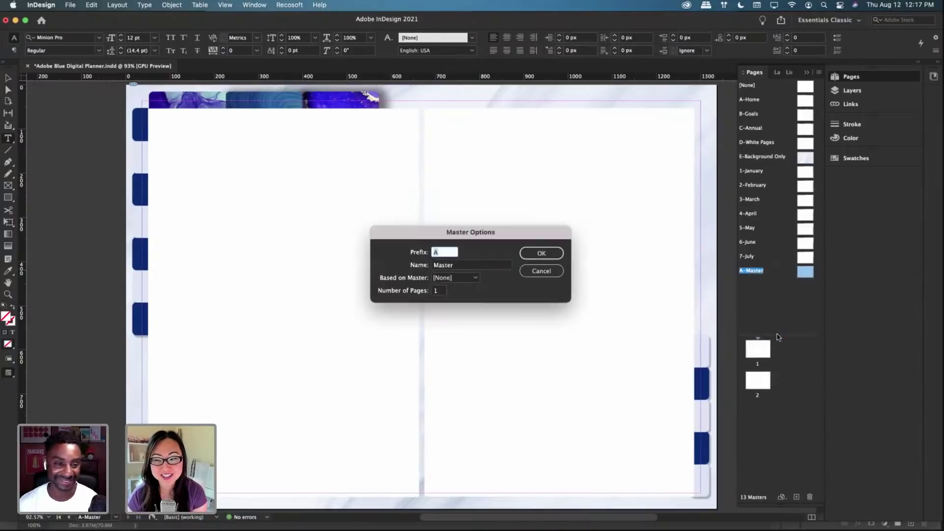
text(8)
key(Tab)
text(August)
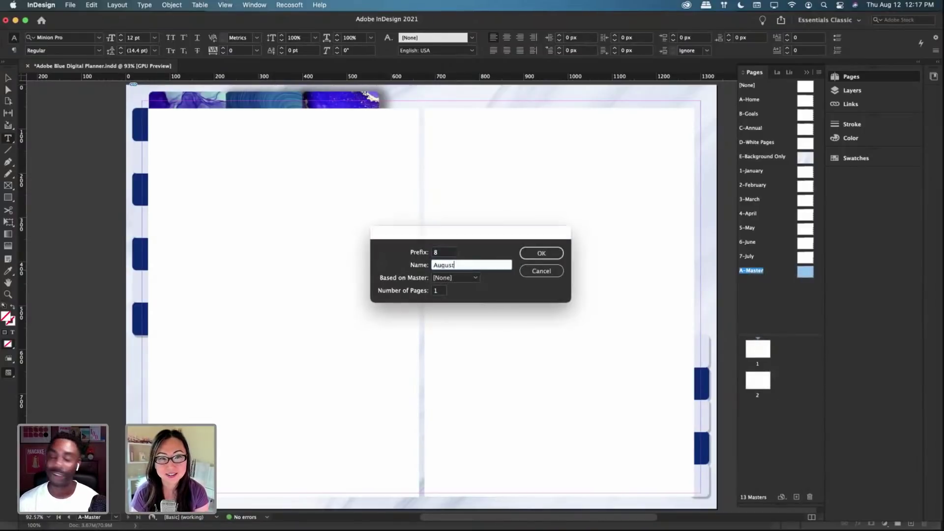
key(Return)
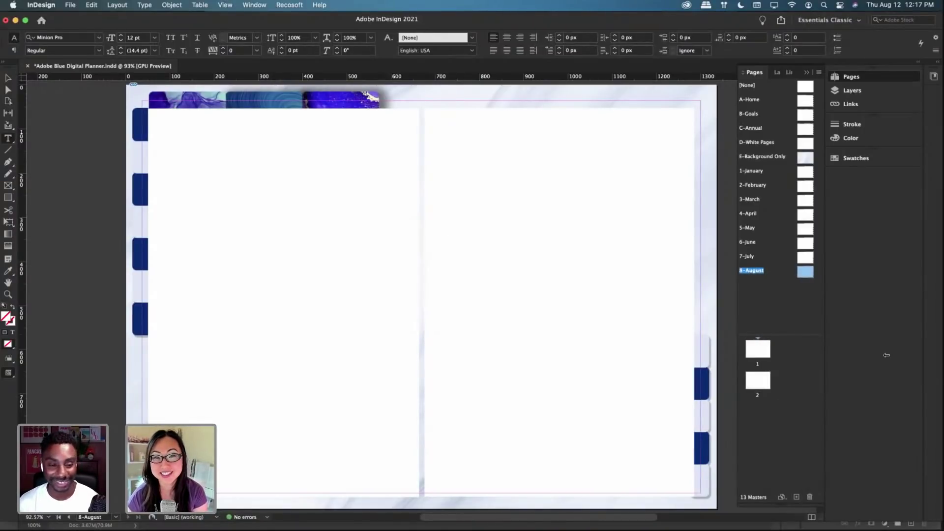
Step: Add a new master page and place the 9-September image from the Background JPEGs folder as its full-page background
click(796, 497)
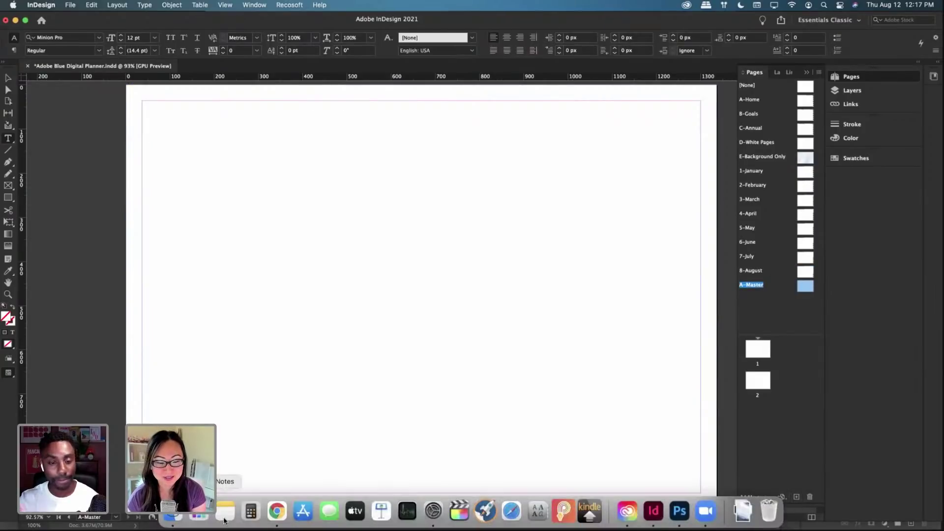
click(174, 514)
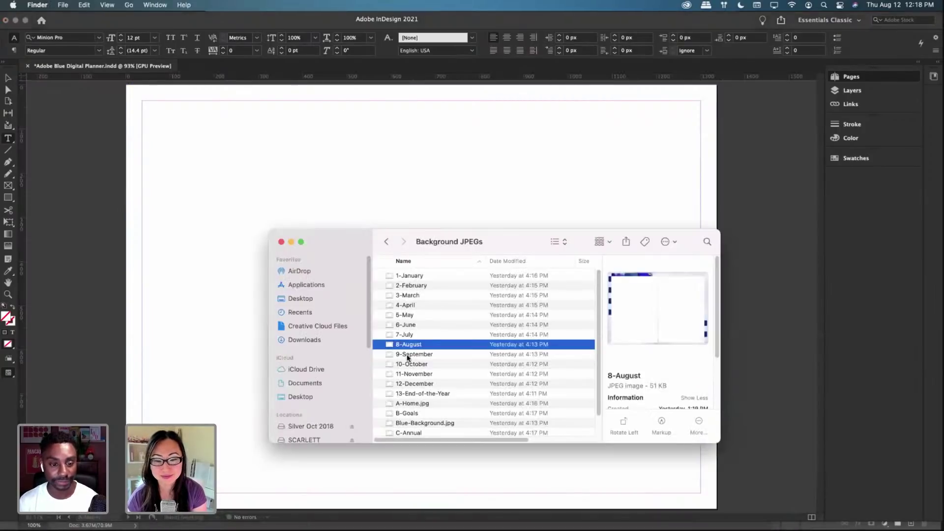
drag(407, 355, 132, 92)
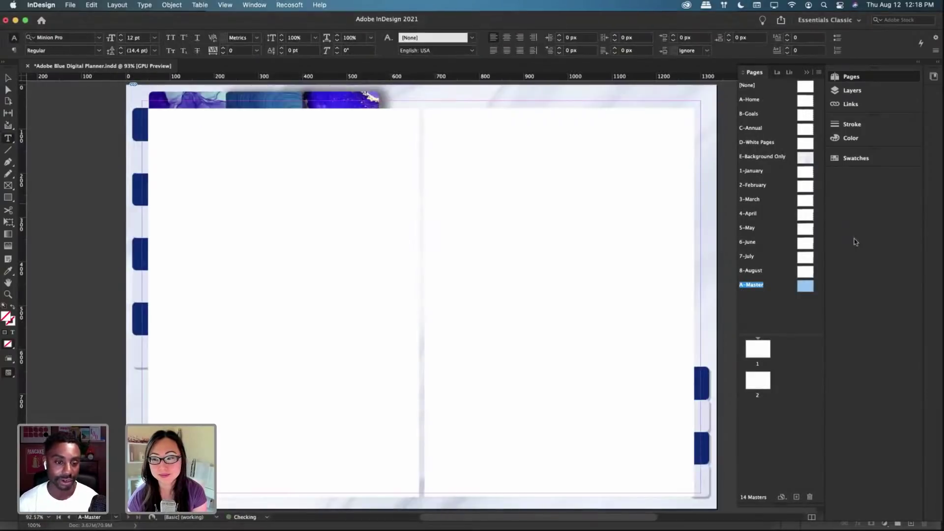
Step: Give the new master page holding the September background the prefix 9 and the name September
right_click(745, 285)
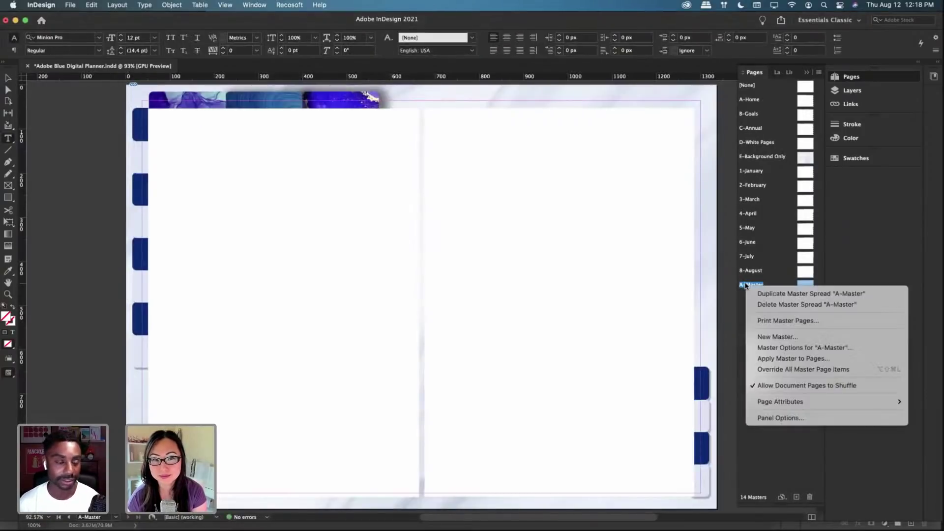
click(773, 350)
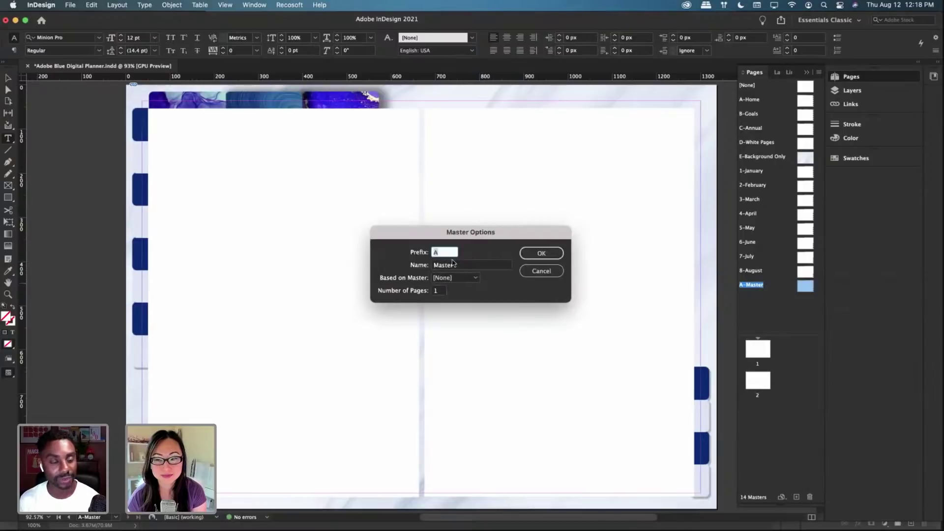
text(9)
key(Tab)
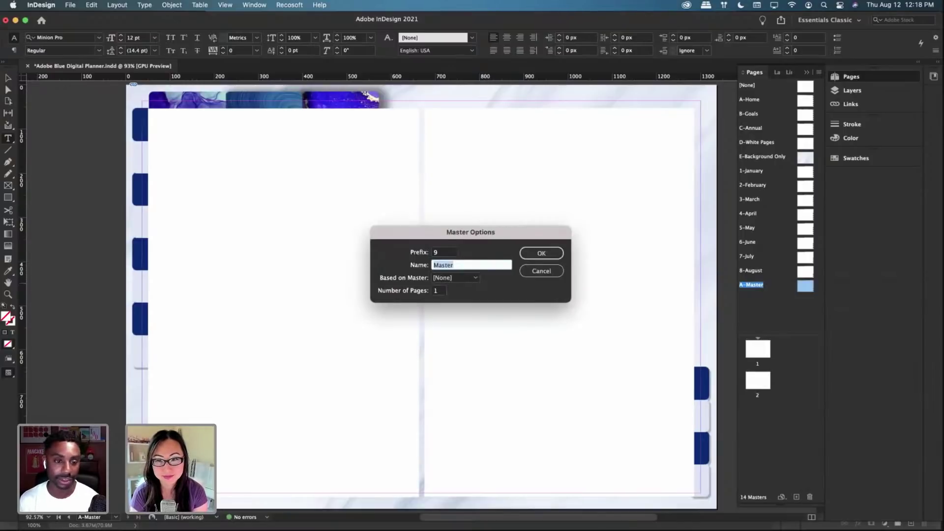
text(September)
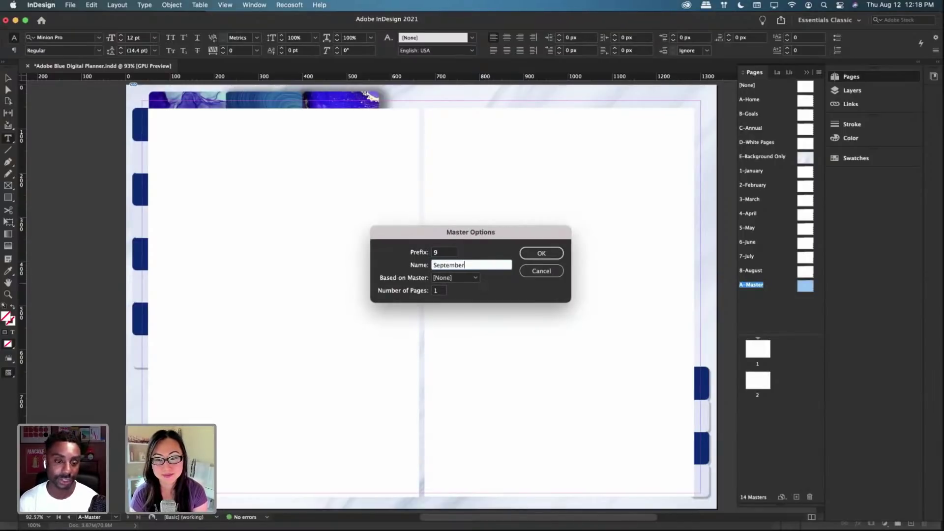
key(Return)
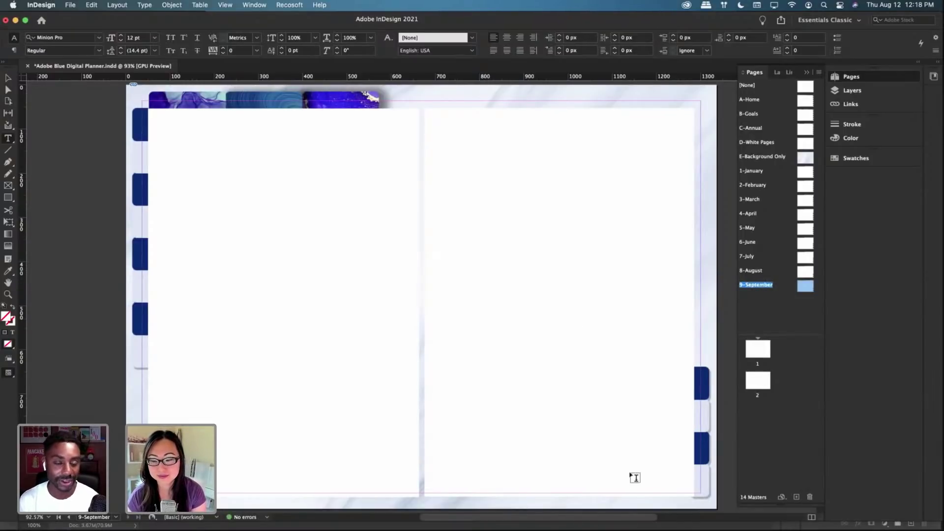
Step: Add a new master page and place the 10-October image from the Background JPEGs folder as its full-page background
click(795, 497)
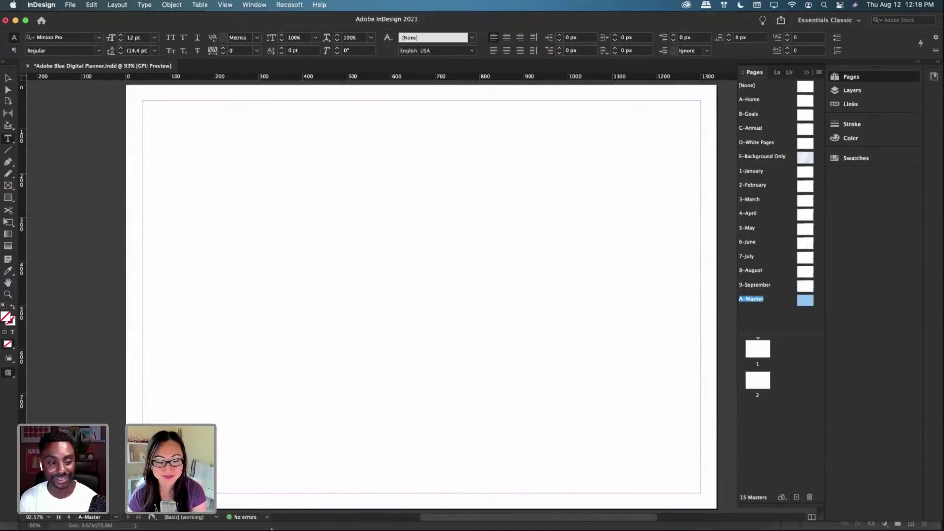
mouse_move(277, 523)
click(169, 514)
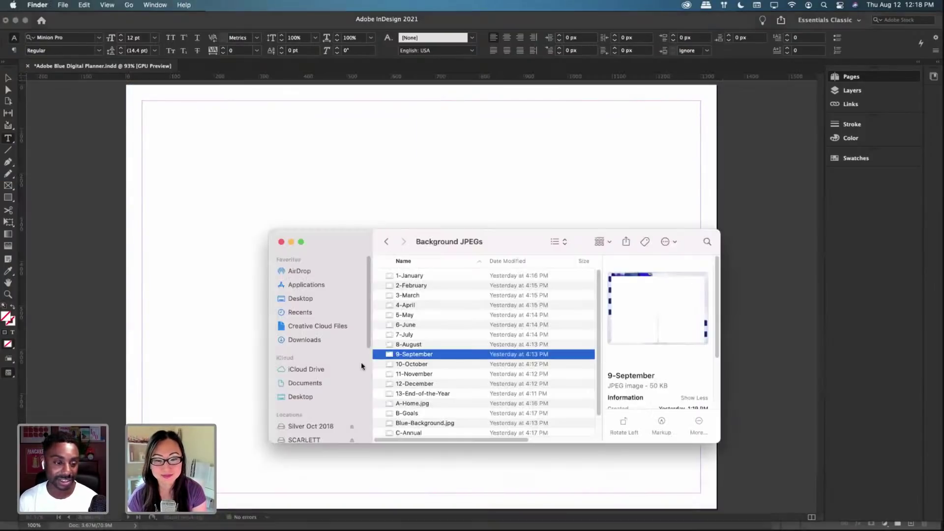
click(419, 365)
drag(419, 367, 132, 92)
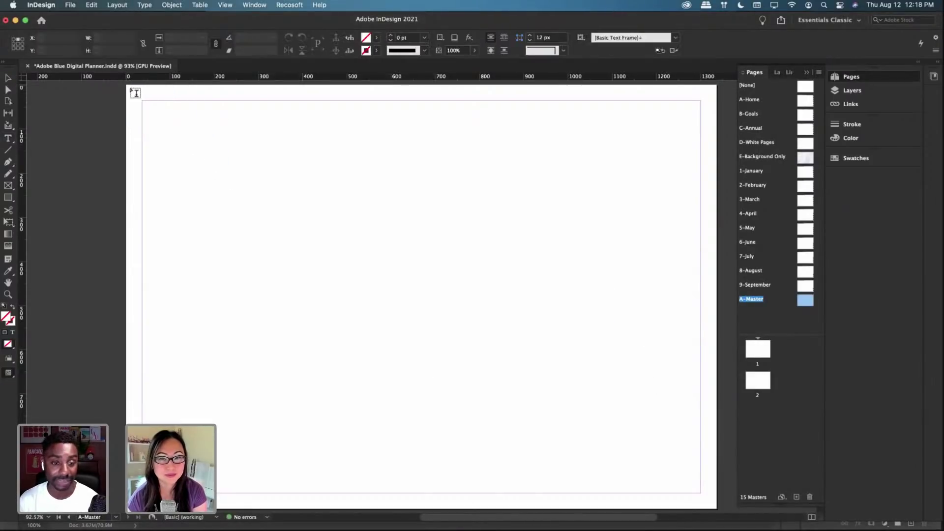
Step: Give the new master page holding the October background the prefix 10 and the name October
right_click(752, 300)
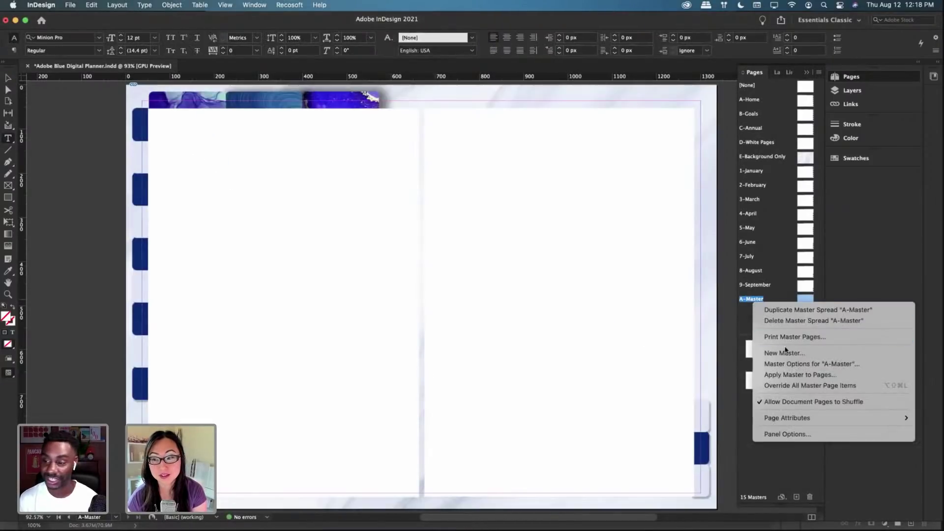
click(769, 362)
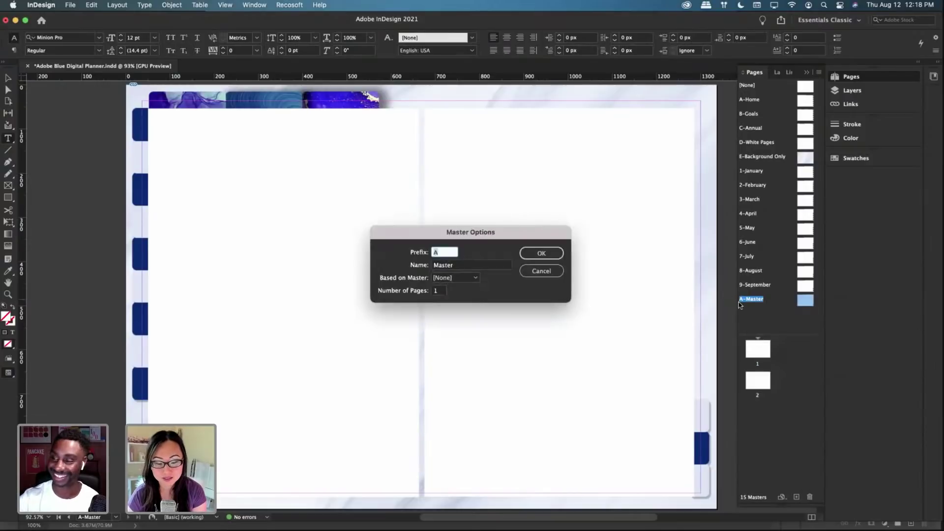
text(10)
key(Tab)
text(Octobe)
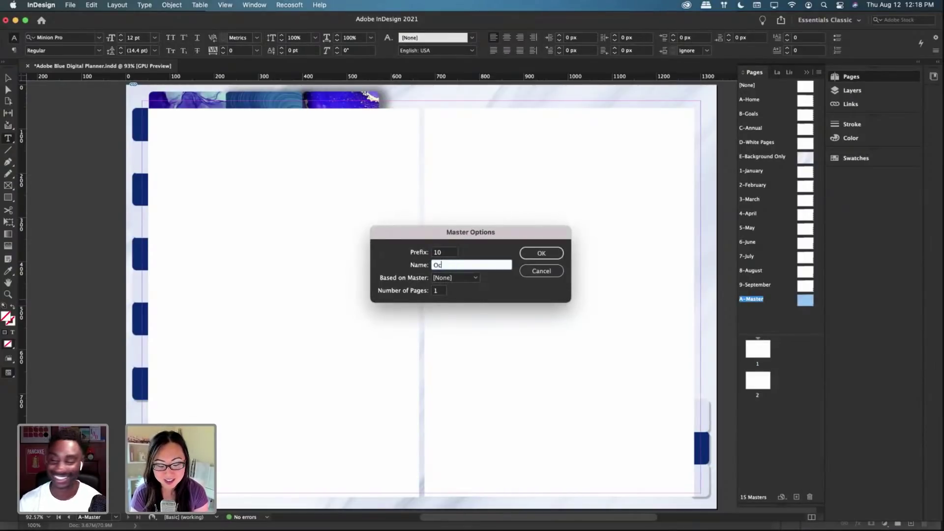
key(Return)
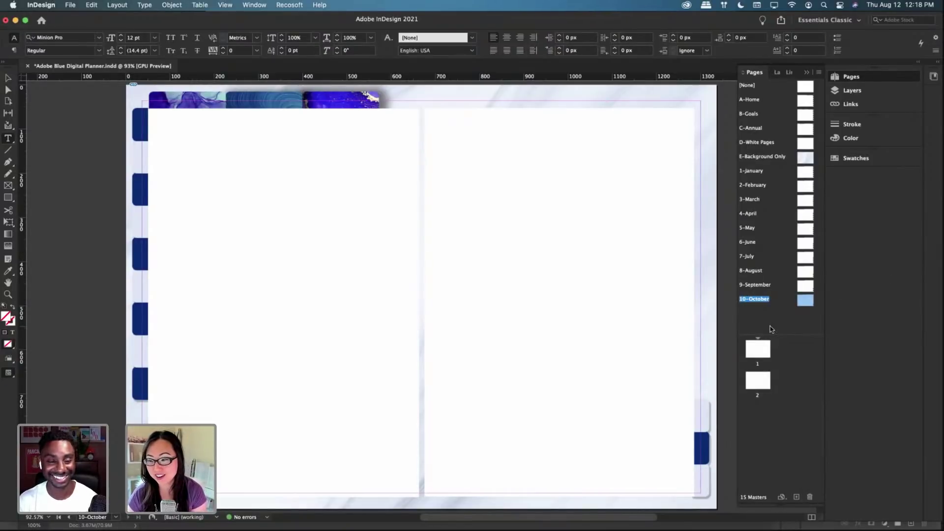
Step: Add a new master page and place the 11-November image from the Background JPEGs folder as its full-page background
click(797, 498)
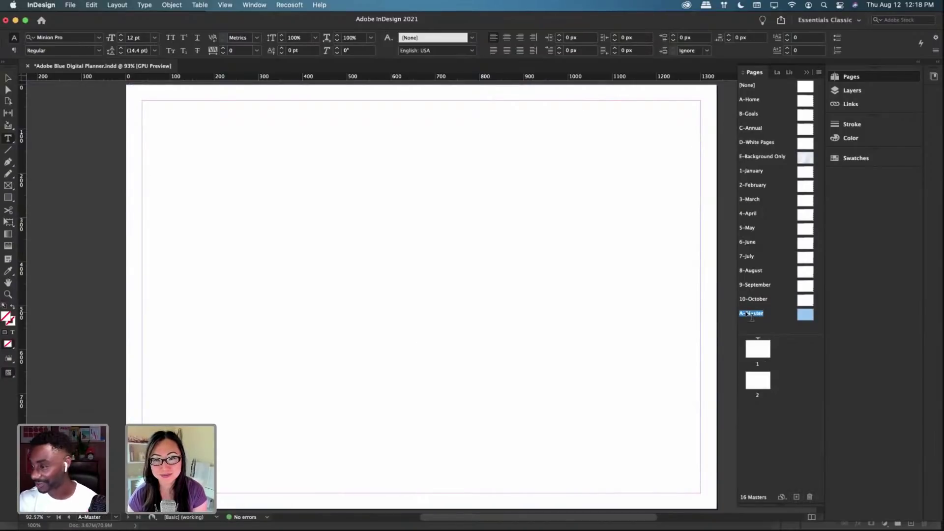
mouse_move(303, 526)
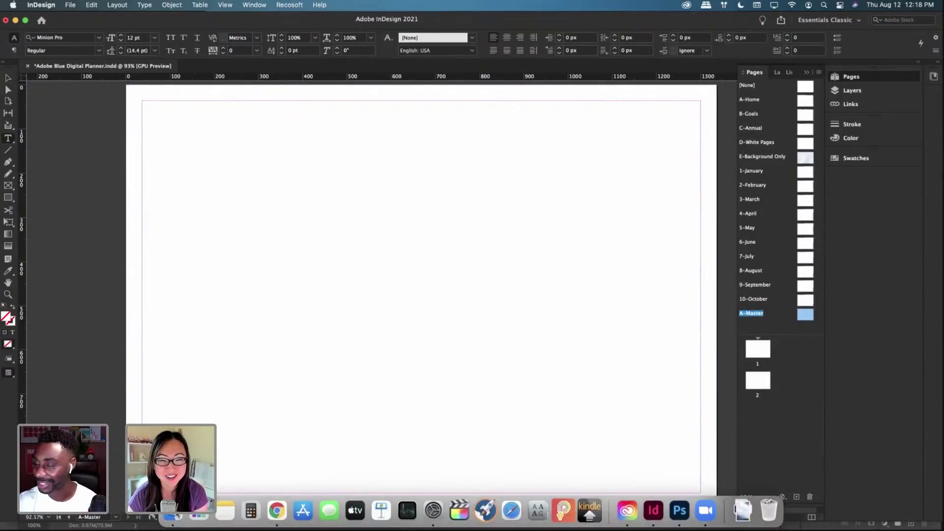
click(173, 511)
click(423, 376)
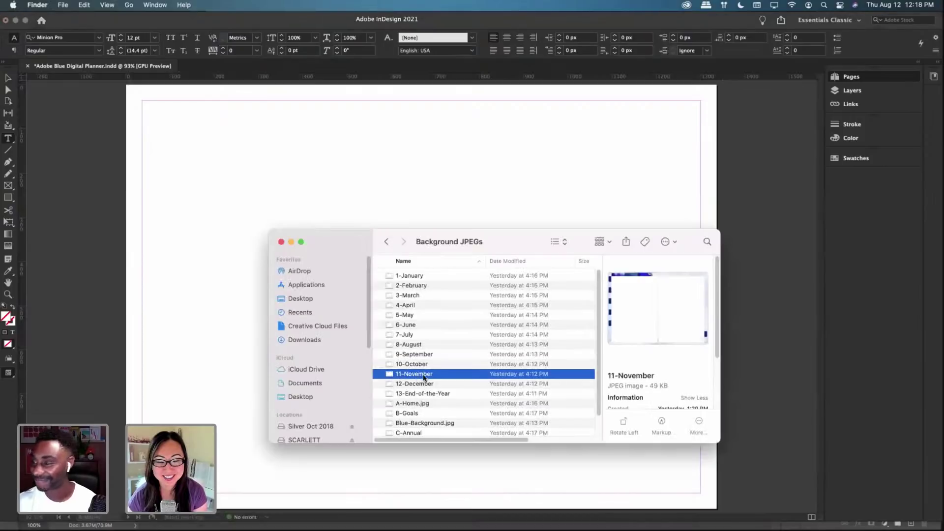
drag(424, 378, 129, 136)
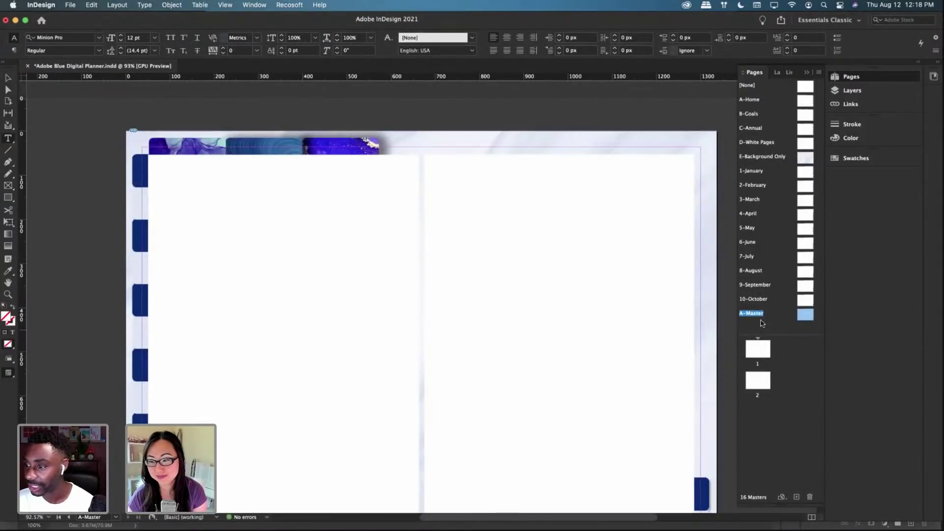
Step: Give the new master page holding the November background the prefix 11 and the name November
right_click(754, 315)
click(777, 375)
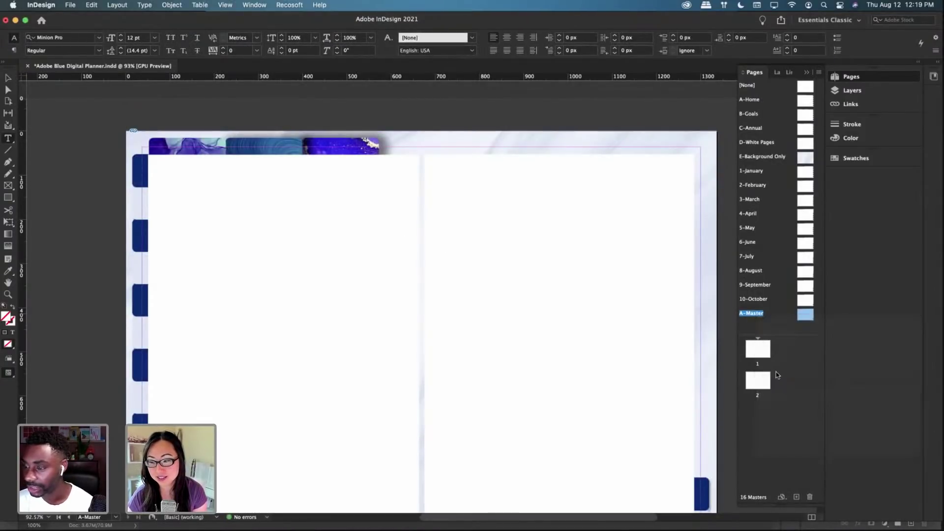
text(11)
key(Tab)
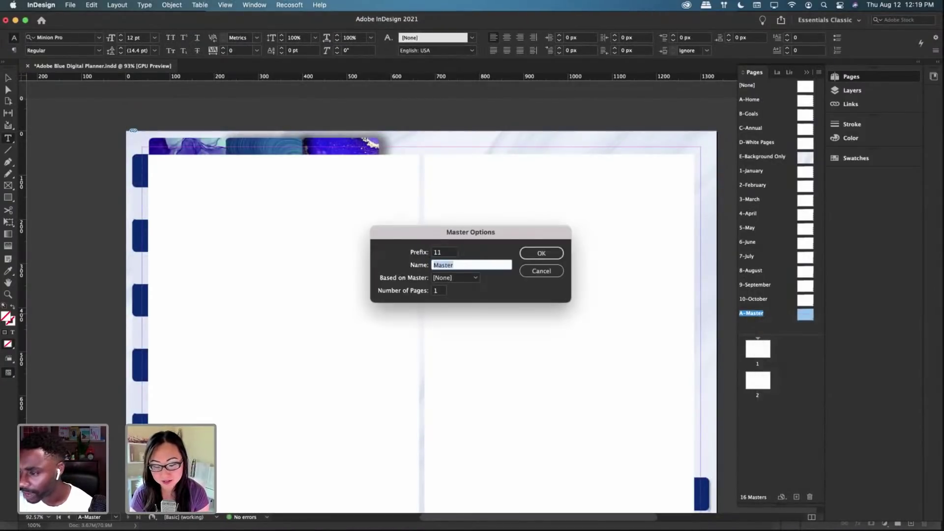
text(November)
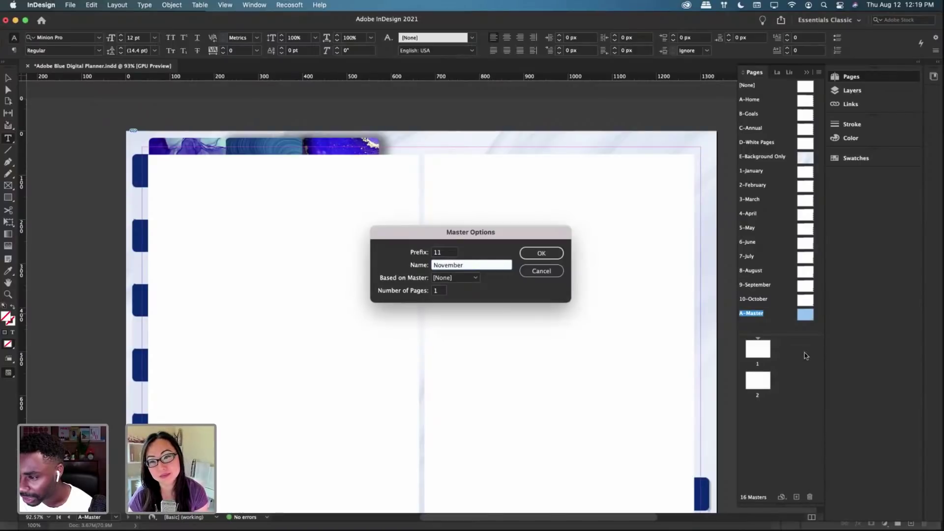
click(541, 253)
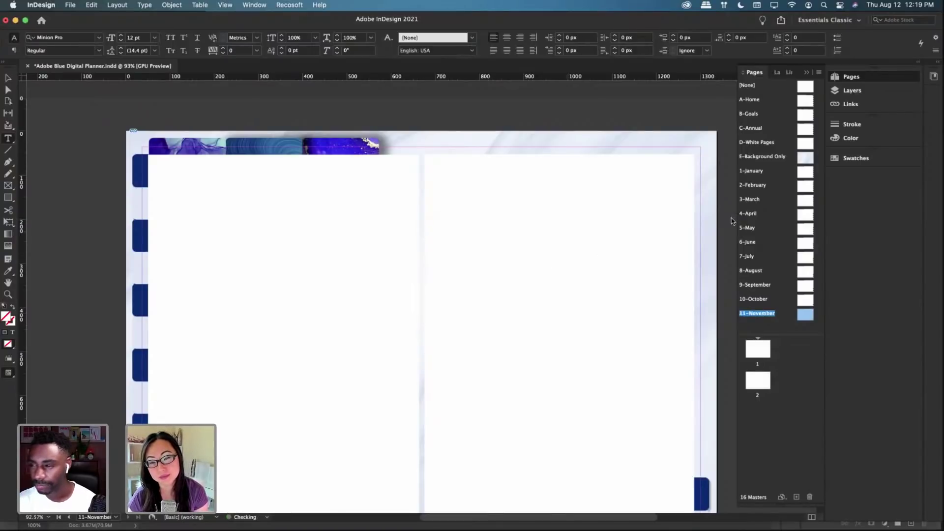
Step: Add a new master page and place the 12-December image from the Background JPEGs folder as its full-page background
click(796, 496)
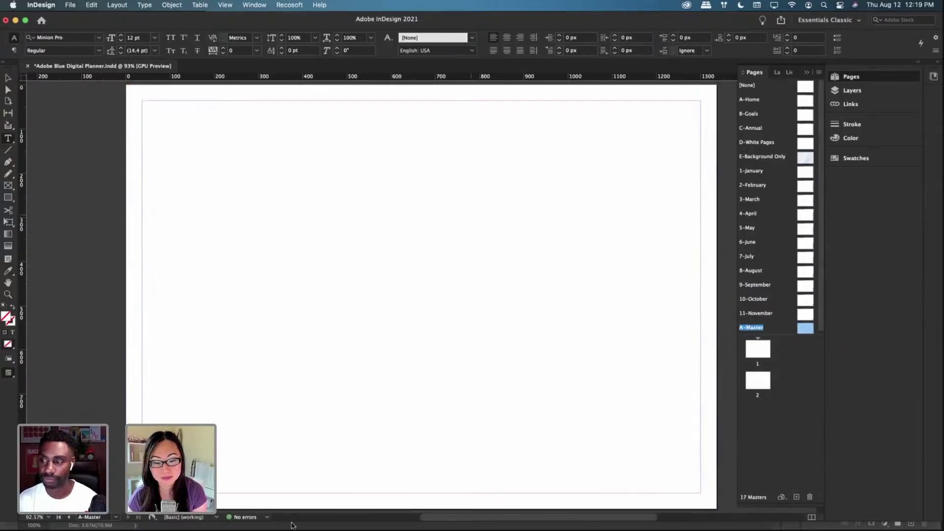
mouse_move(292, 528)
key(super+Tab)
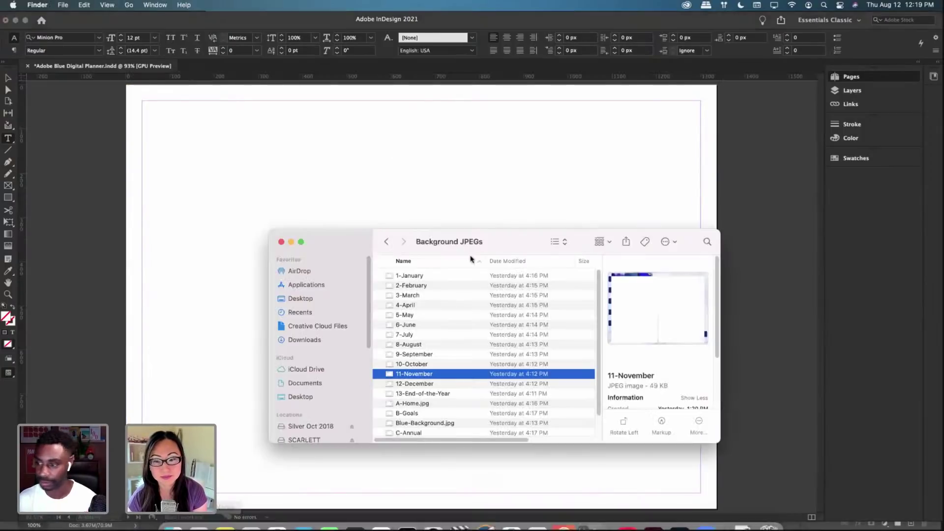
click(414, 384)
drag(415, 387, 131, 91)
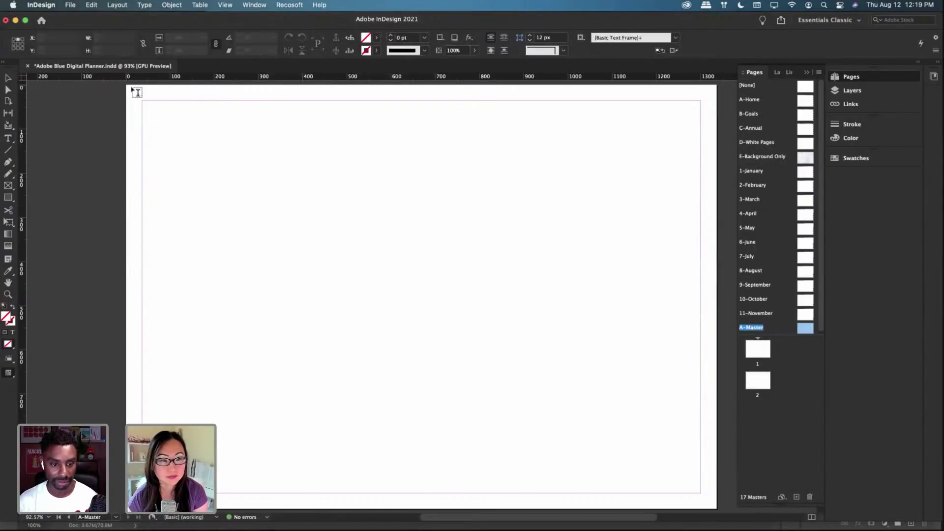
Step: Give the new master page holding the December background the prefix 12 and the name December
right_click(756, 331)
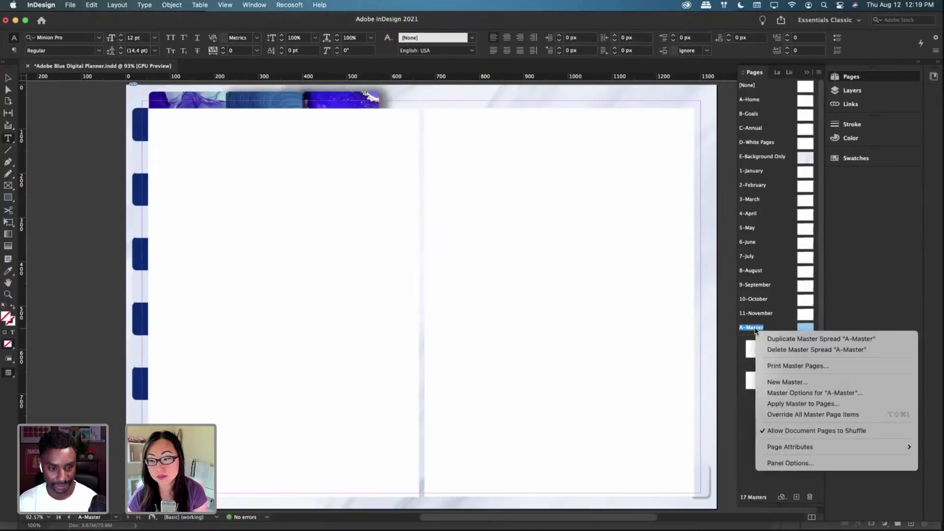
click(788, 393)
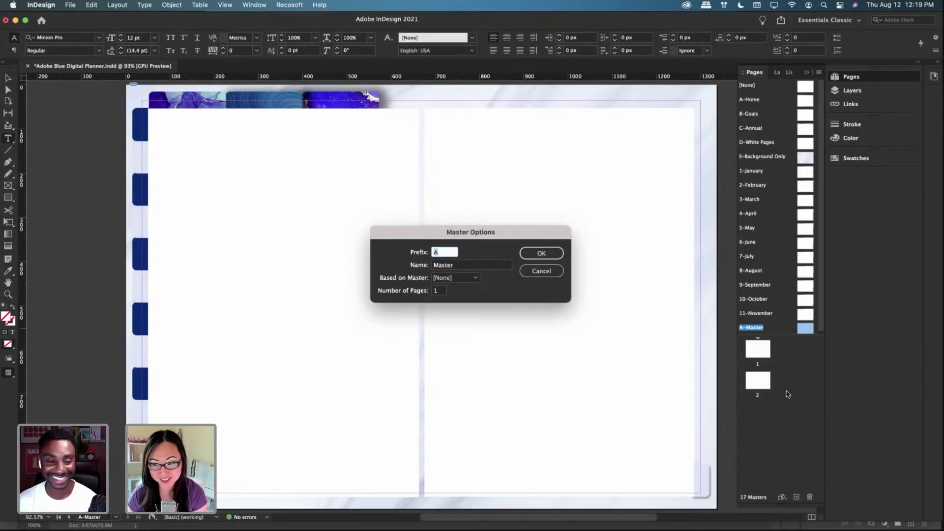
text(12)
double_click(449, 265)
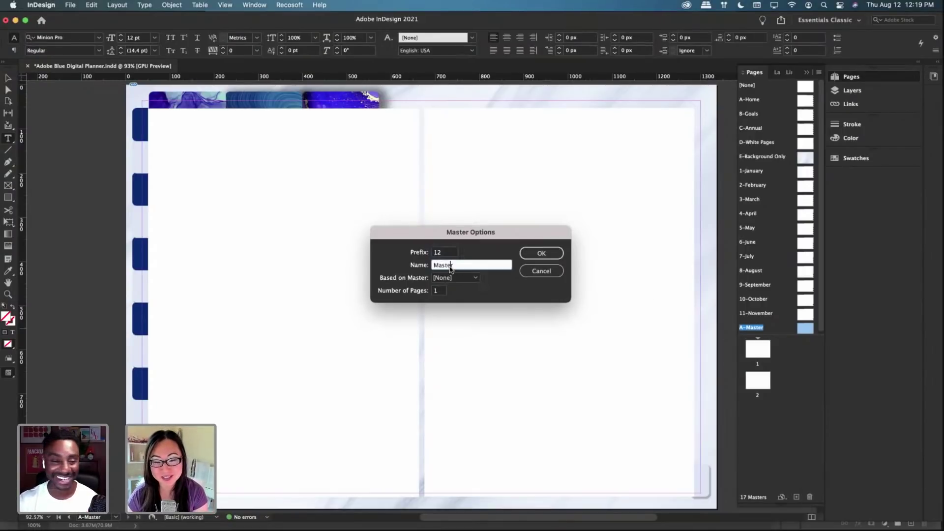
text(December)
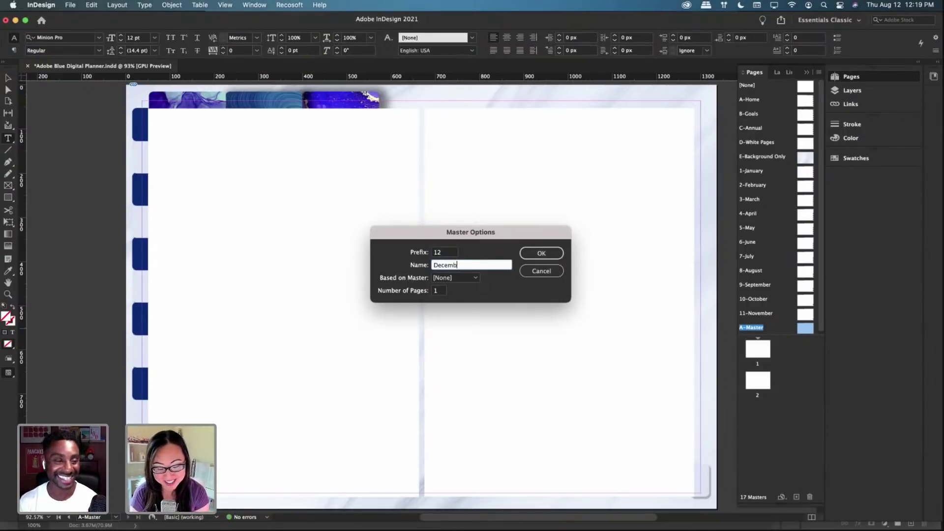
click(548, 253)
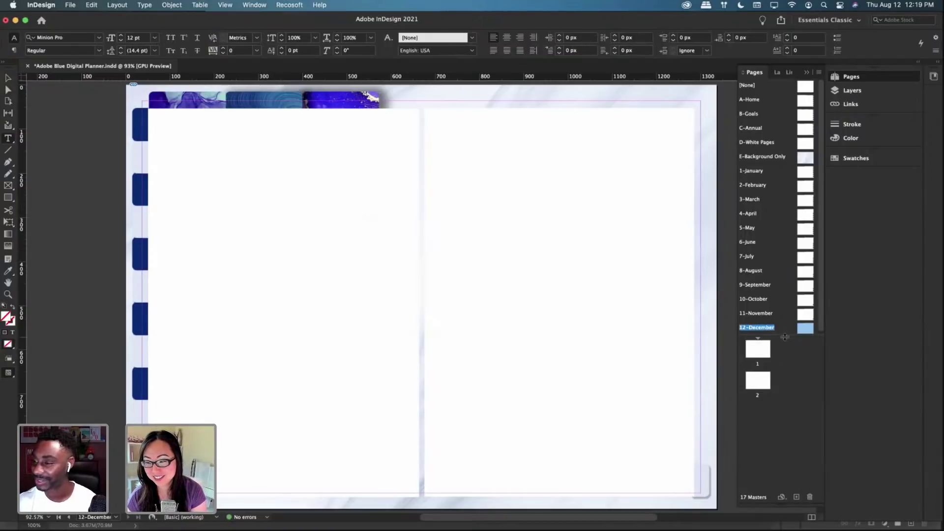
Step: Add a new master page and place the 13-End-of-the-Year image from the Background JPEGs folder as its full-page background
drag(785, 338, 786, 360)
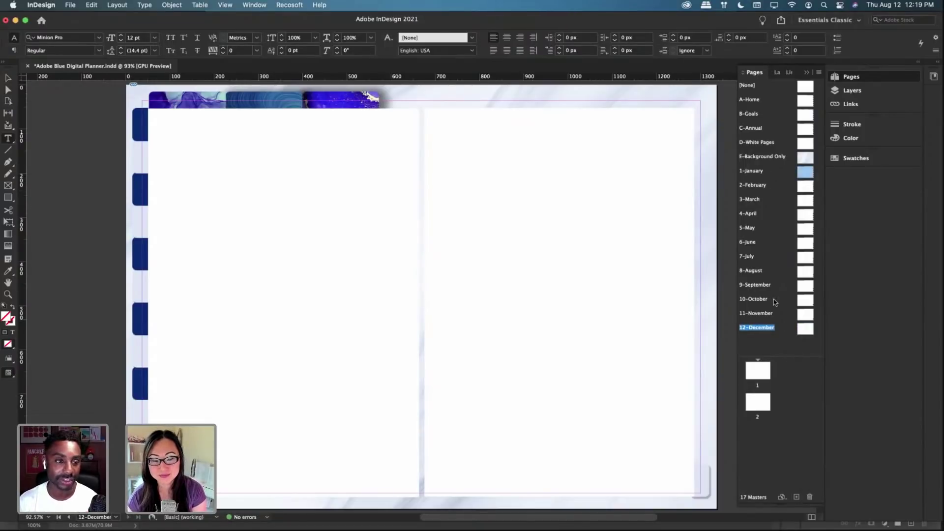
click(767, 333)
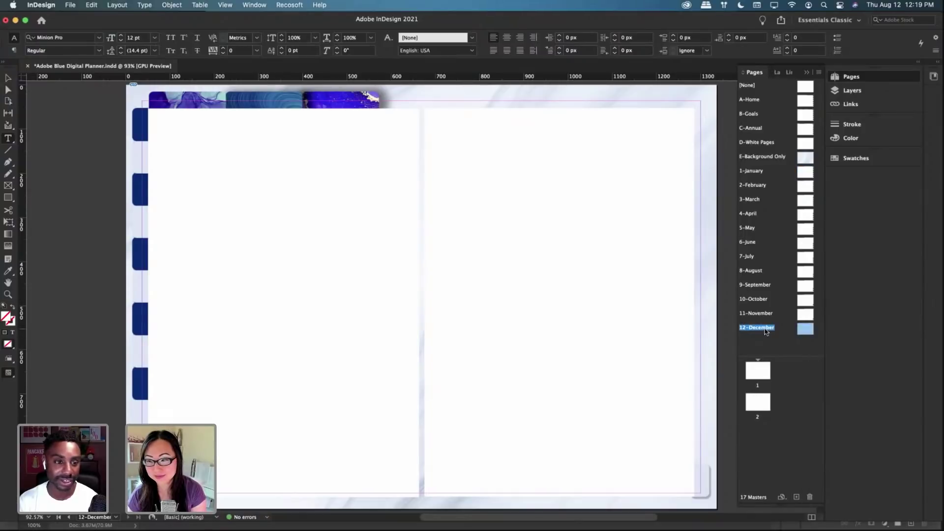
click(796, 497)
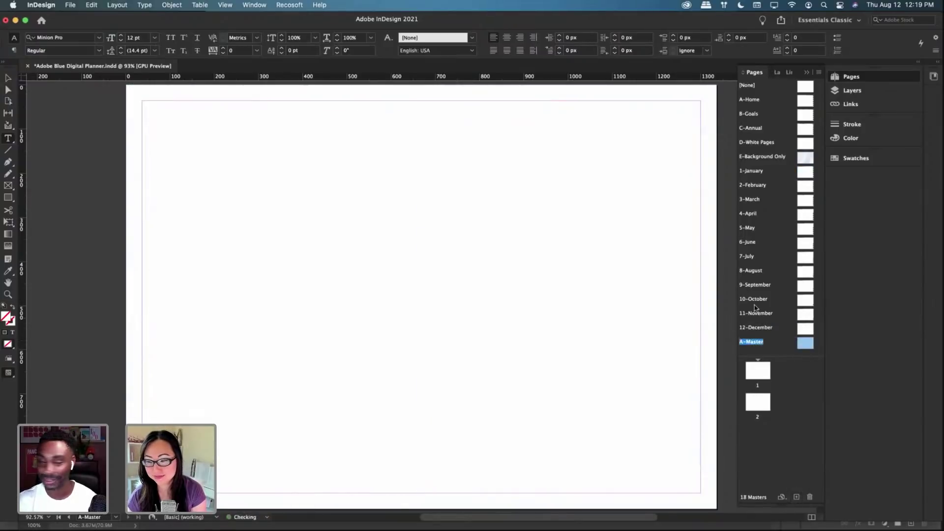
mouse_move(354, 528)
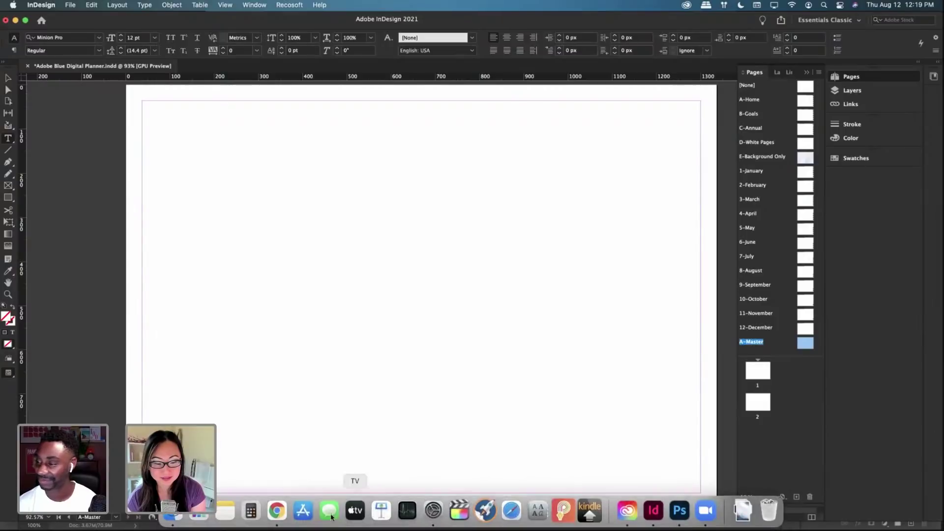
click(173, 511)
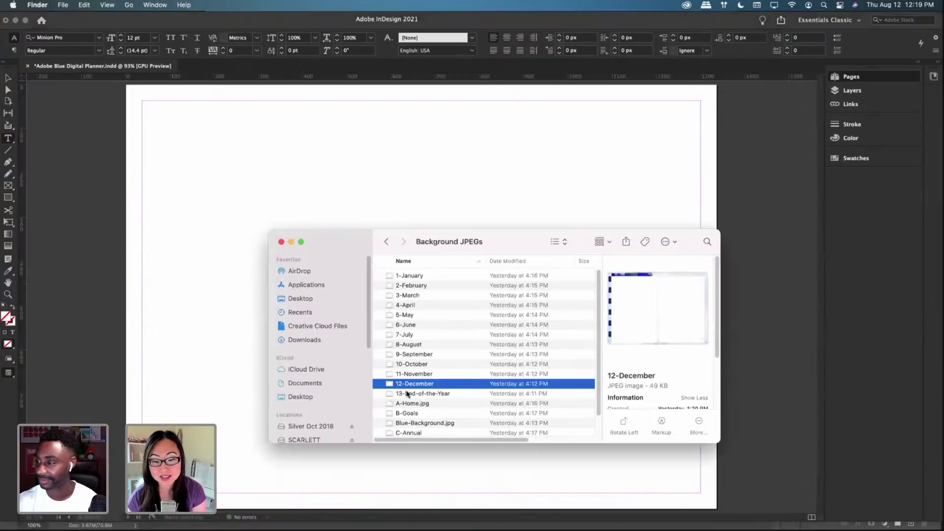
click(418, 393)
drag(422, 394, 129, 90)
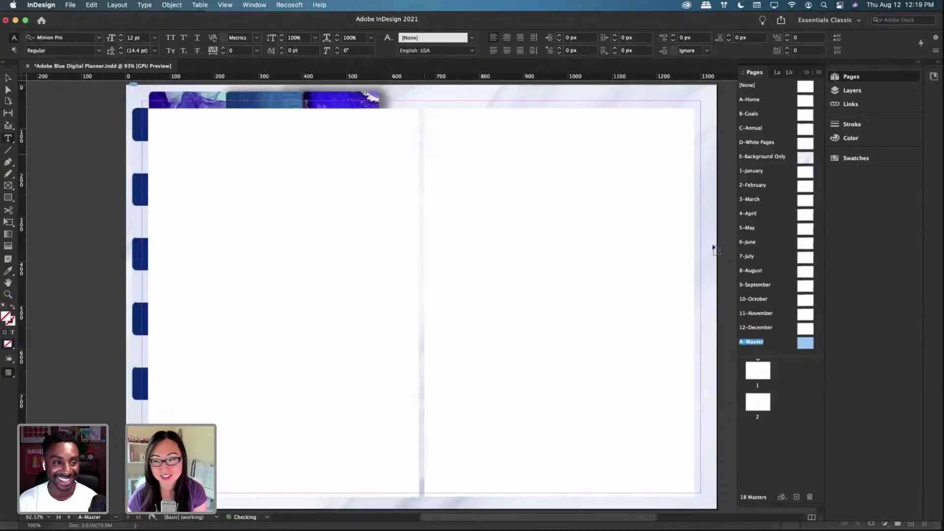
Step: Give the new master page holding the end-of-the-year background the prefix 13 and the name End of Year
right_click(755, 343)
click(793, 406)
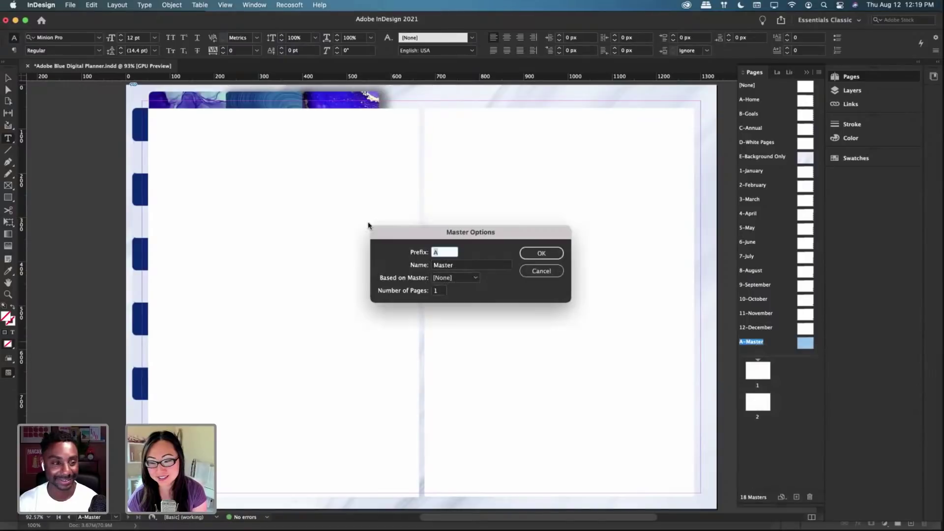
text(13)
key(Tab)
text(En)
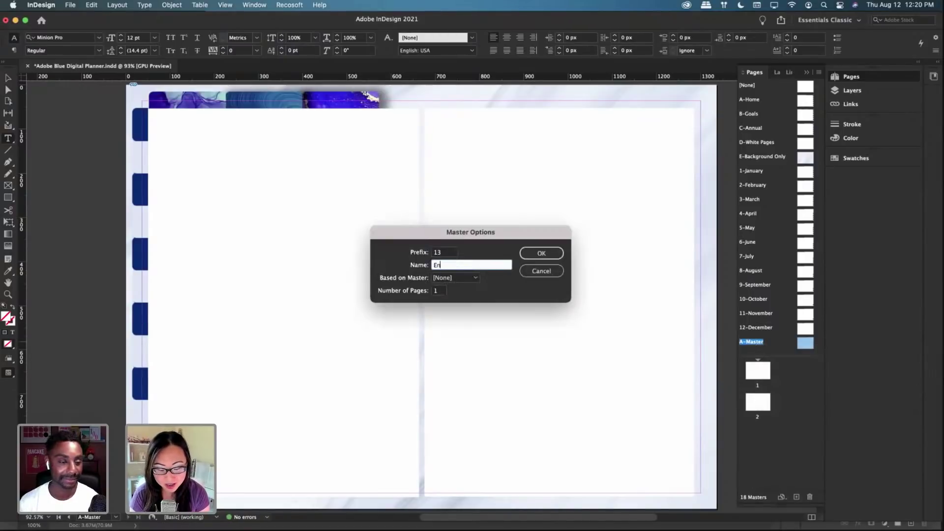
text(d of Year)
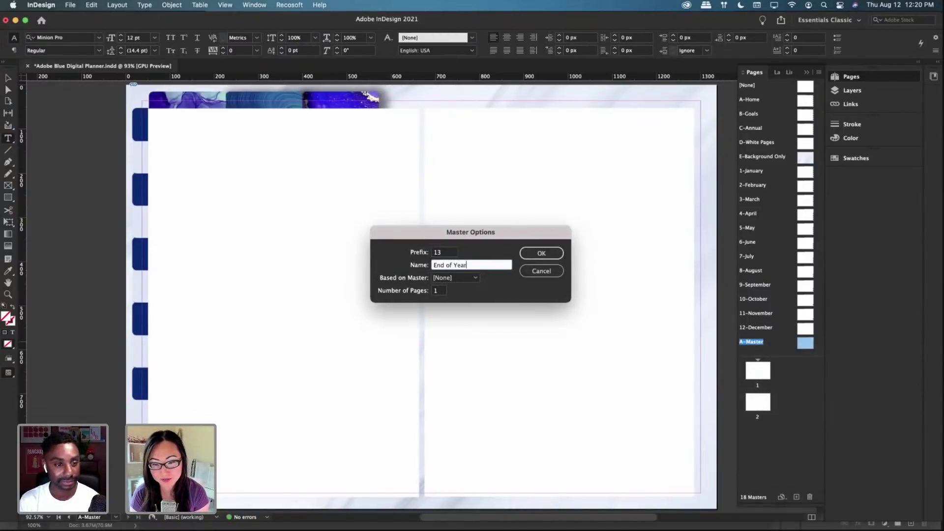
key(Return)
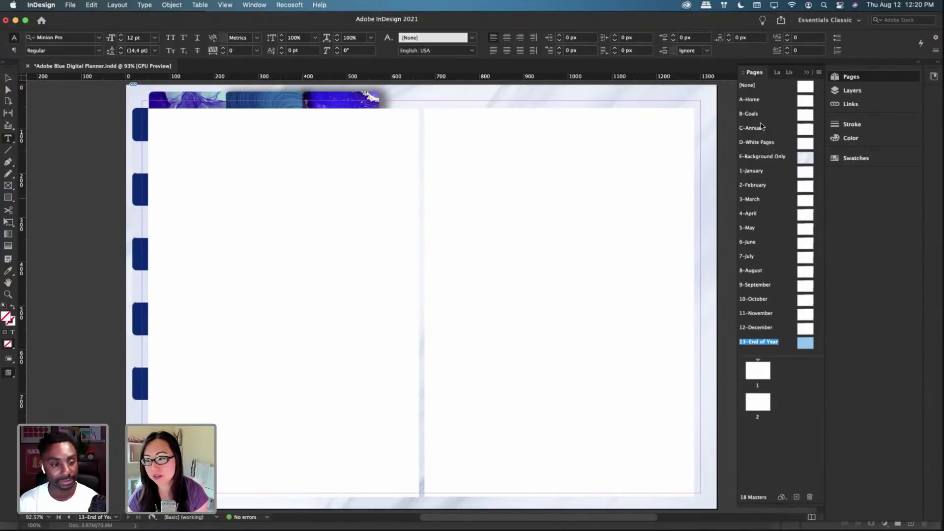
Step: Display the 1-January master page and save the planner document
double_click(786, 174)
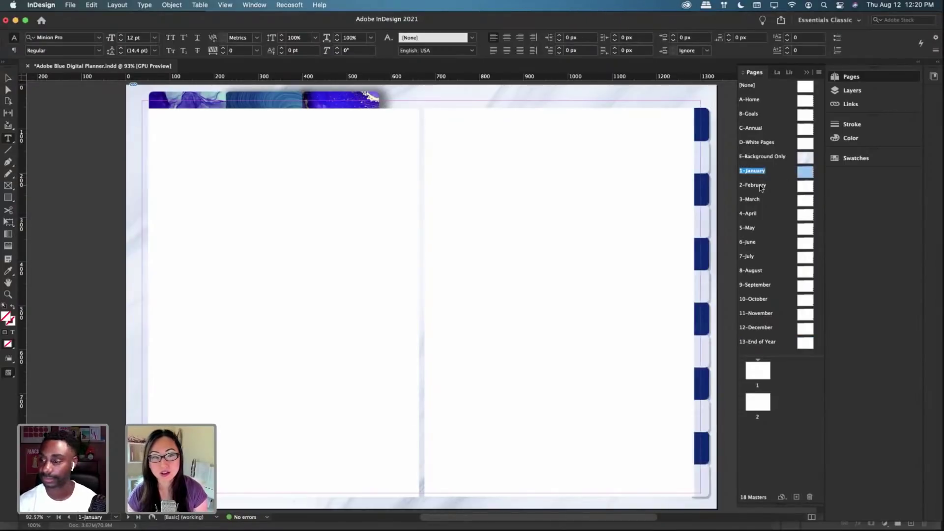
click(757, 119)
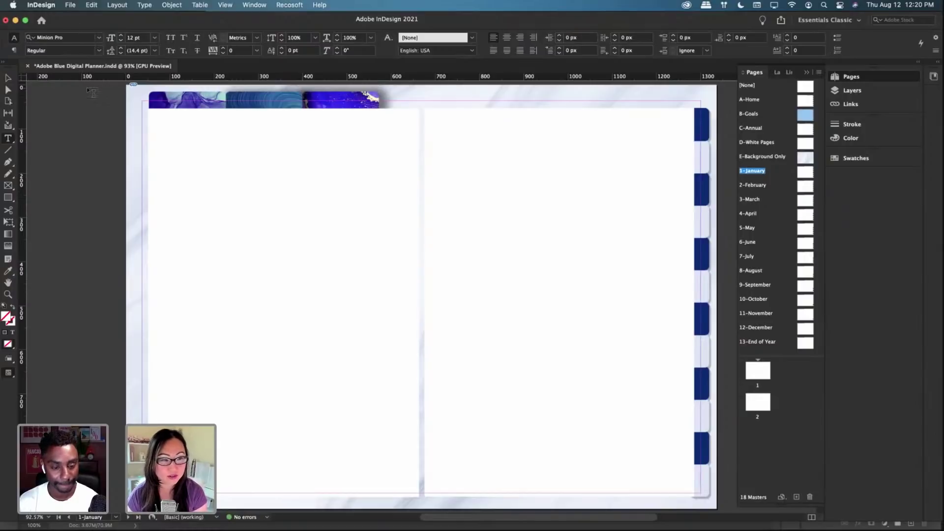
key(super+s)
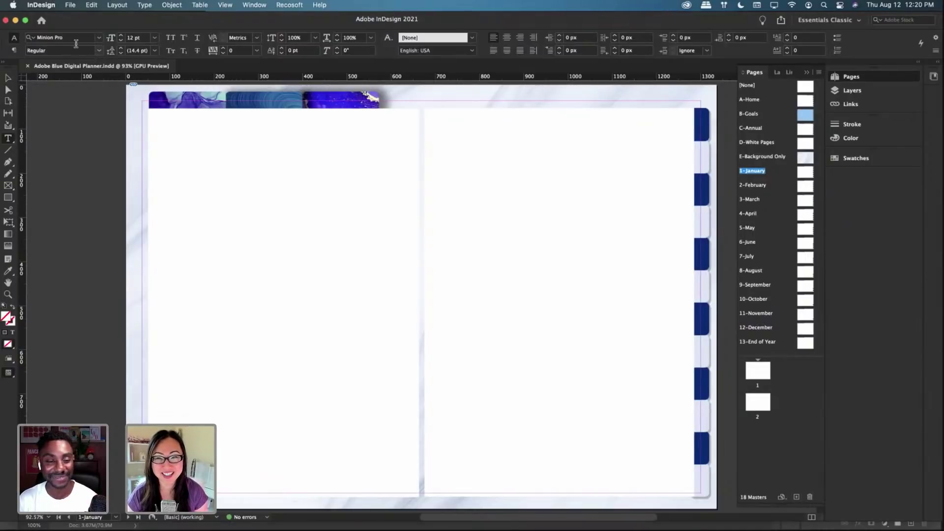
Step: Create a 668 × 960 px portrait document with linked 36 px margins on all sides, and choose the Rectangle Frame tool
click(68, 7)
mouse_move(98, 19)
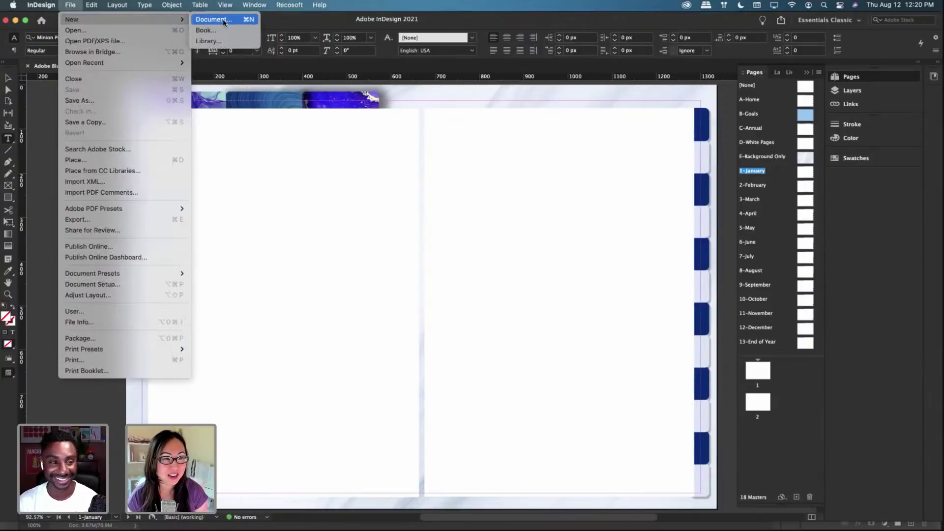
click(213, 19)
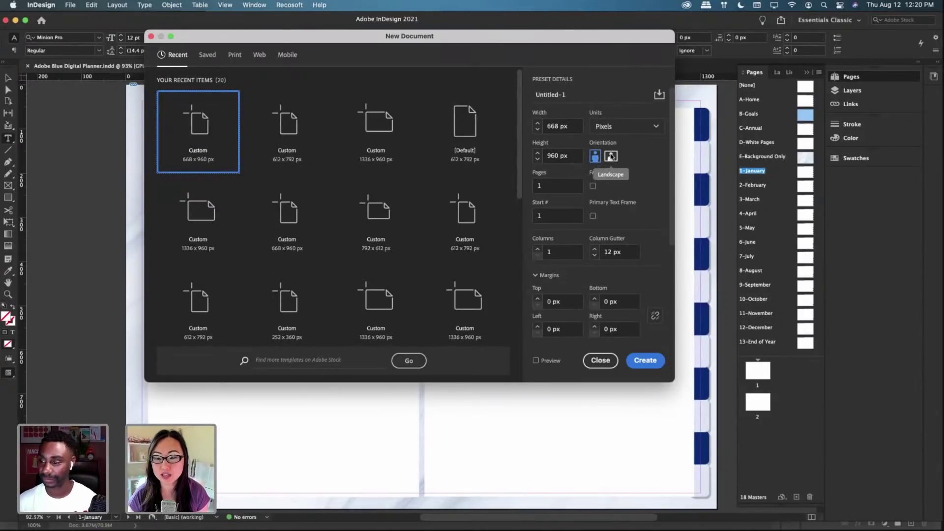
scroll(601, 204, down, 5)
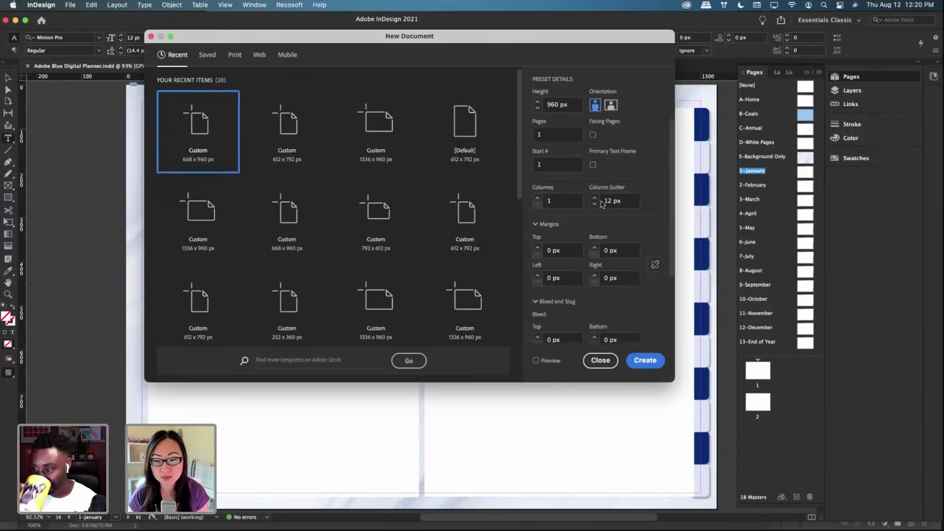
scroll(603, 205, down, 1)
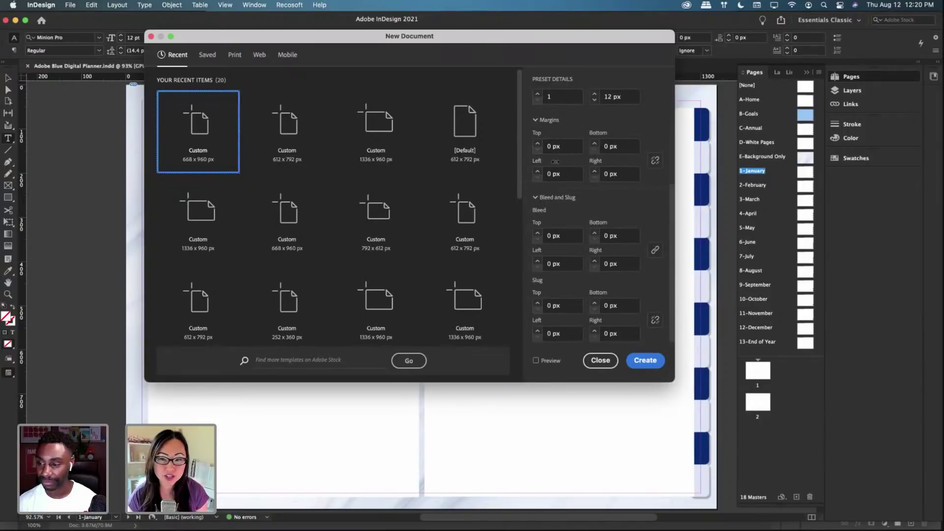
drag(551, 146, 531, 149)
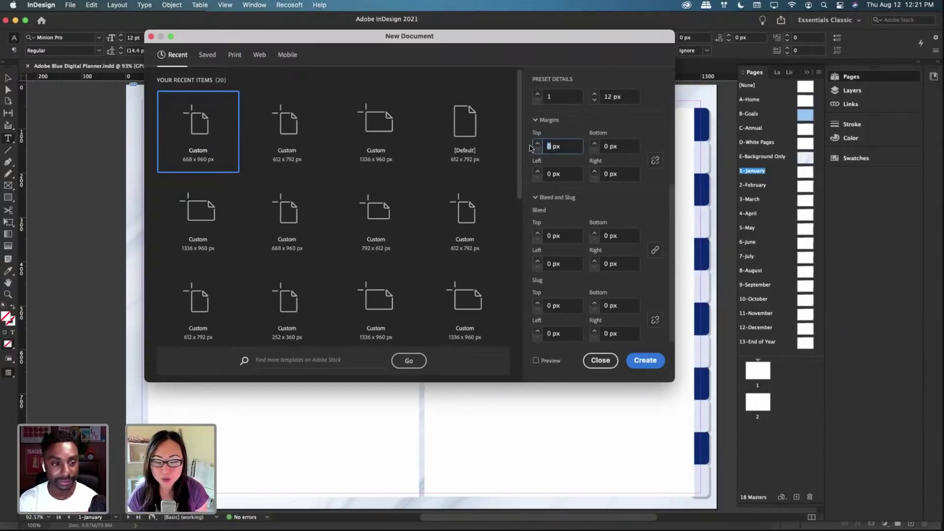
text(36)
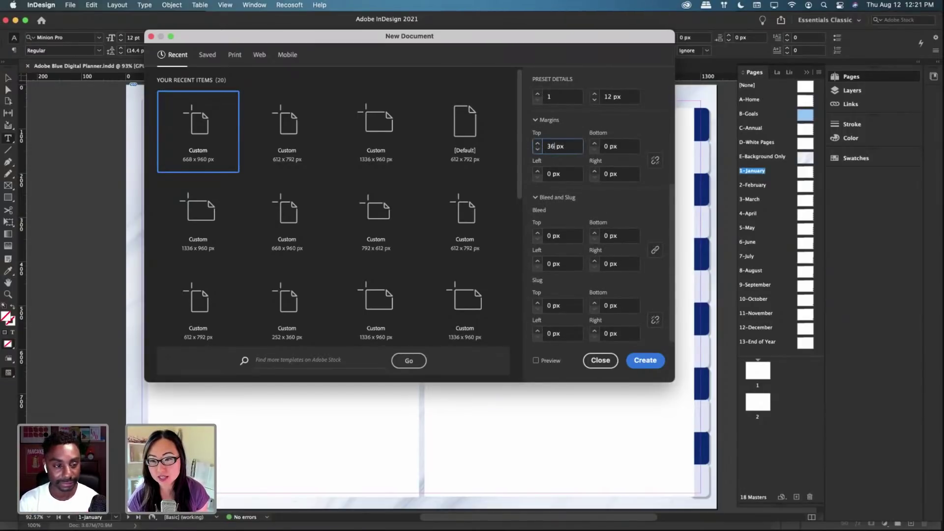
click(655, 160)
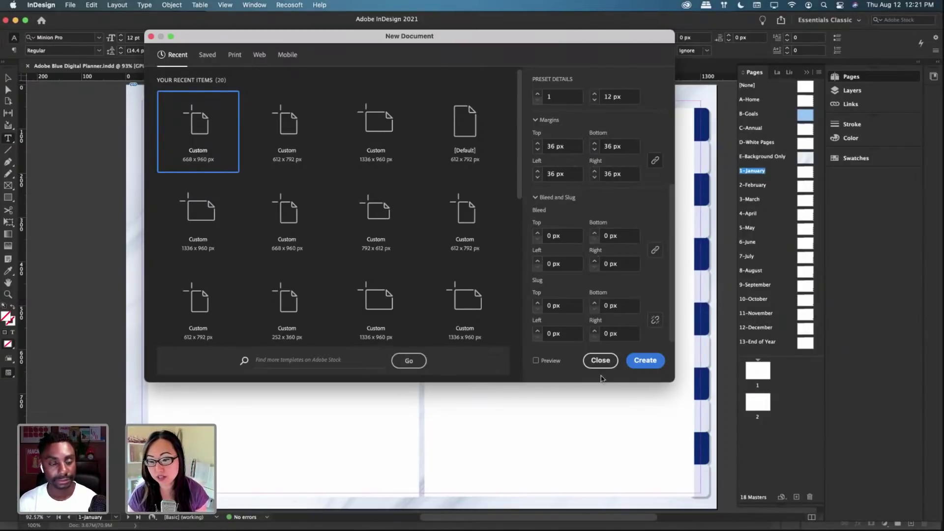
click(641, 360)
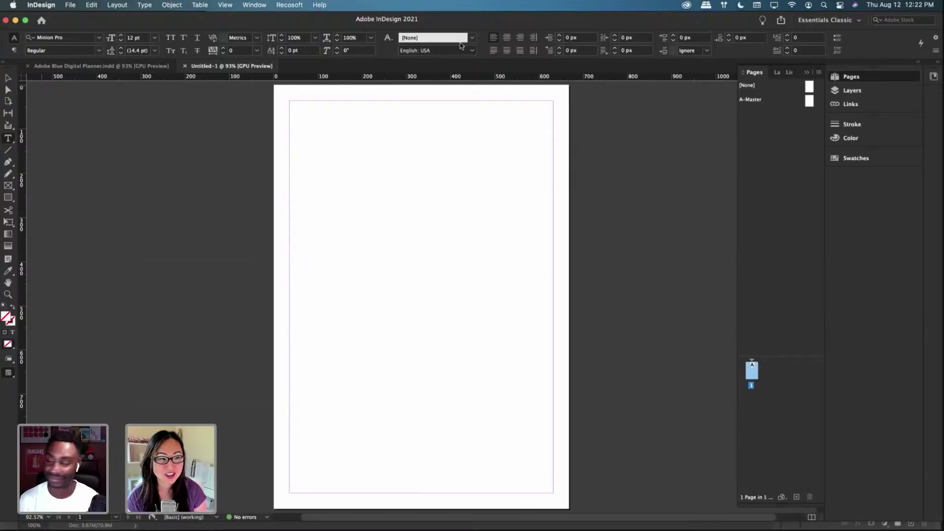
click(8, 185)
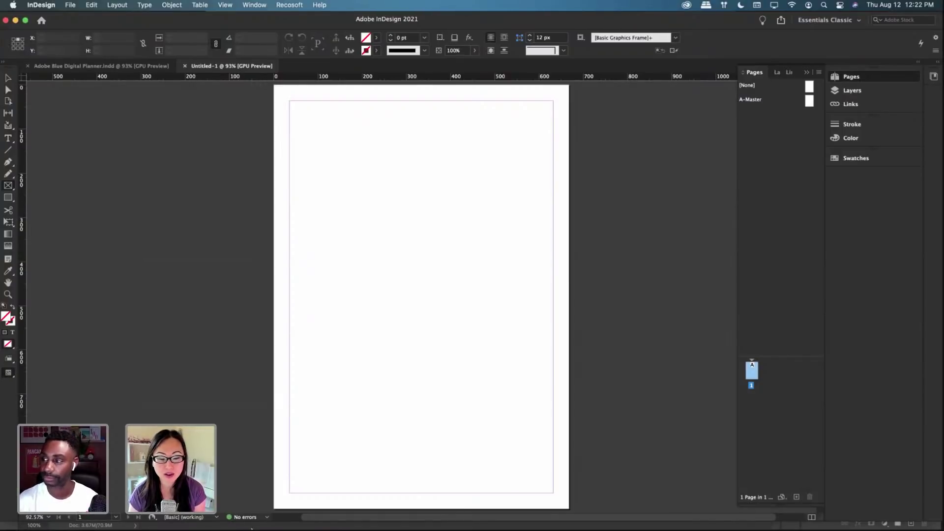
Step: Switch to Chrome and browse the cover designs in Etsy's digital planners search results
click(276, 510)
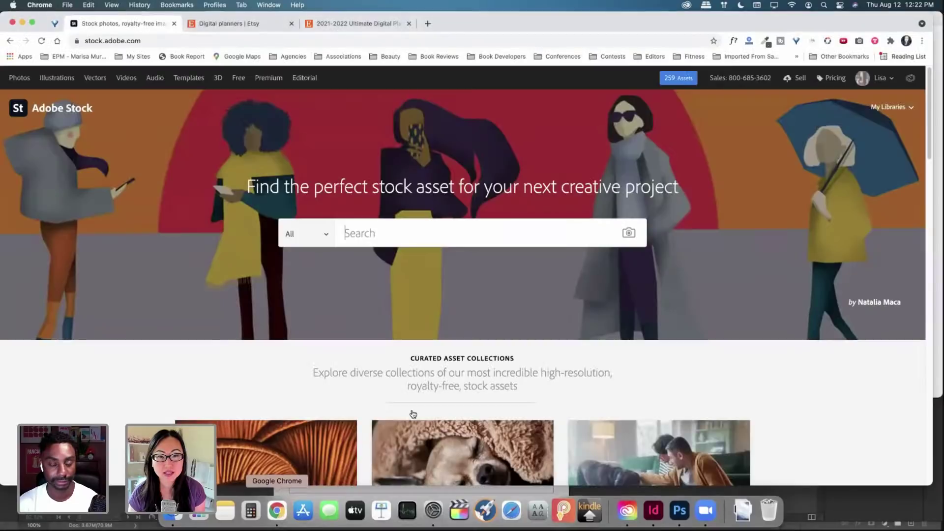
click(329, 21)
click(205, 24)
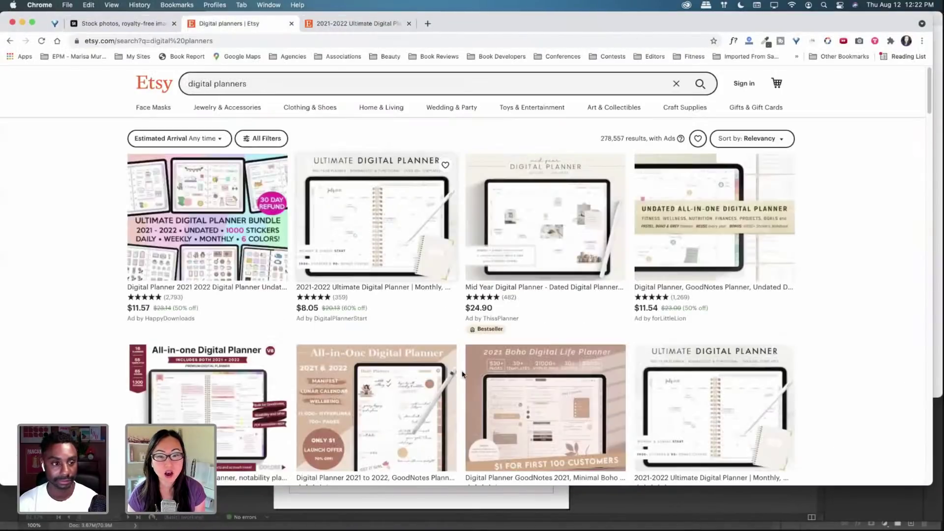
scroll(462, 374, down, 6)
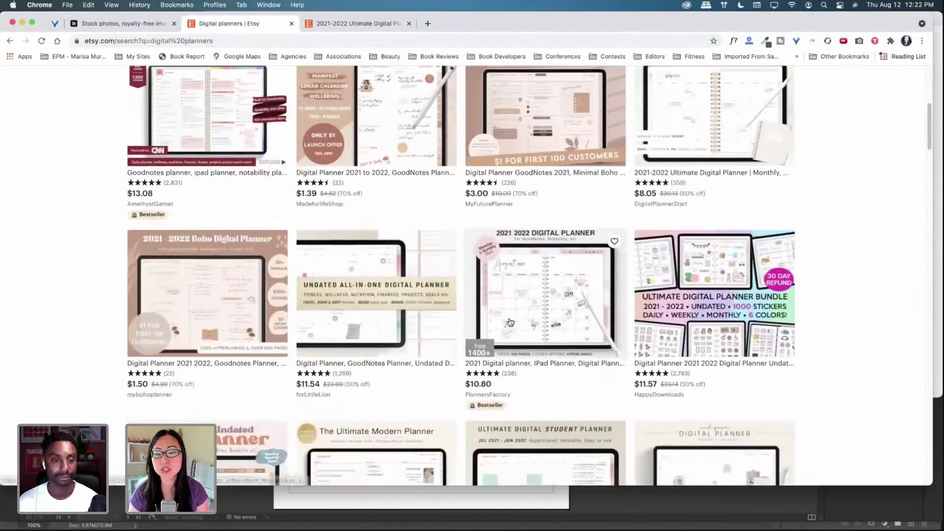
scroll(509, 321, down, 9)
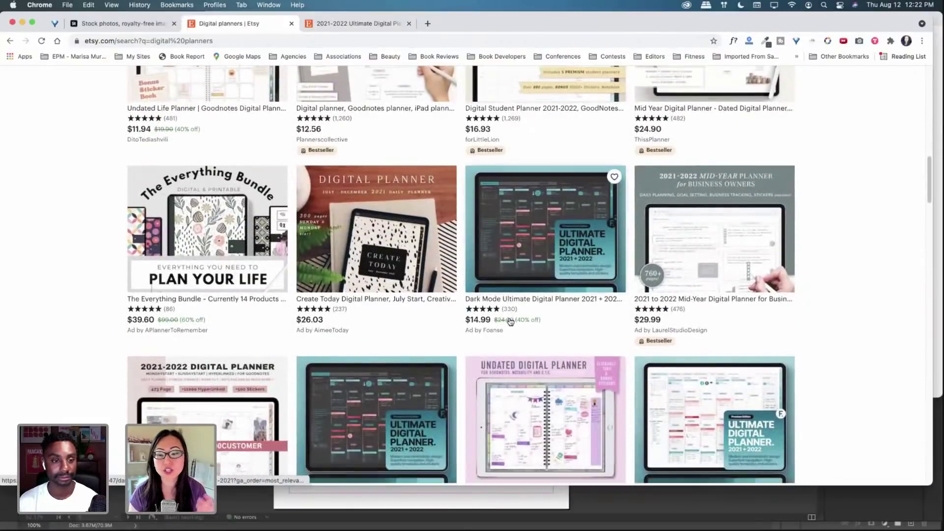
scroll(509, 322, down, 6)
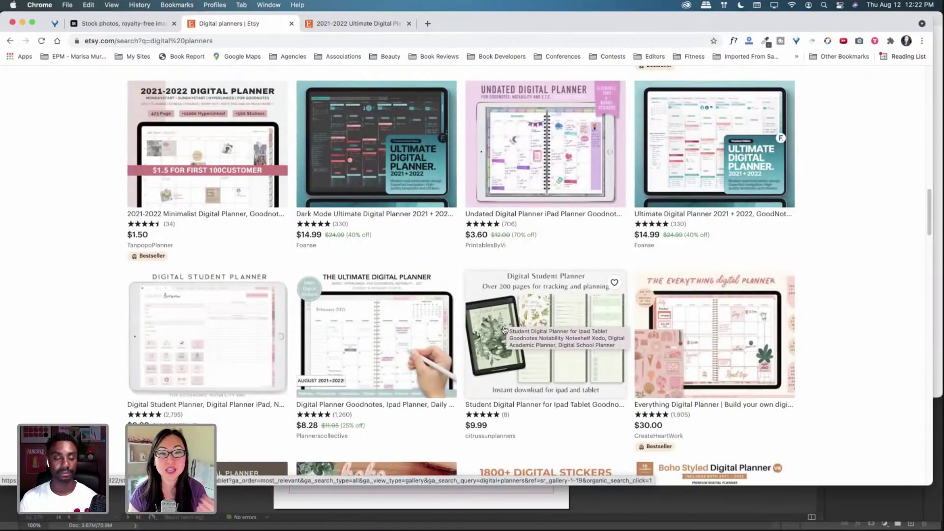
scroll(503, 330, down, 1)
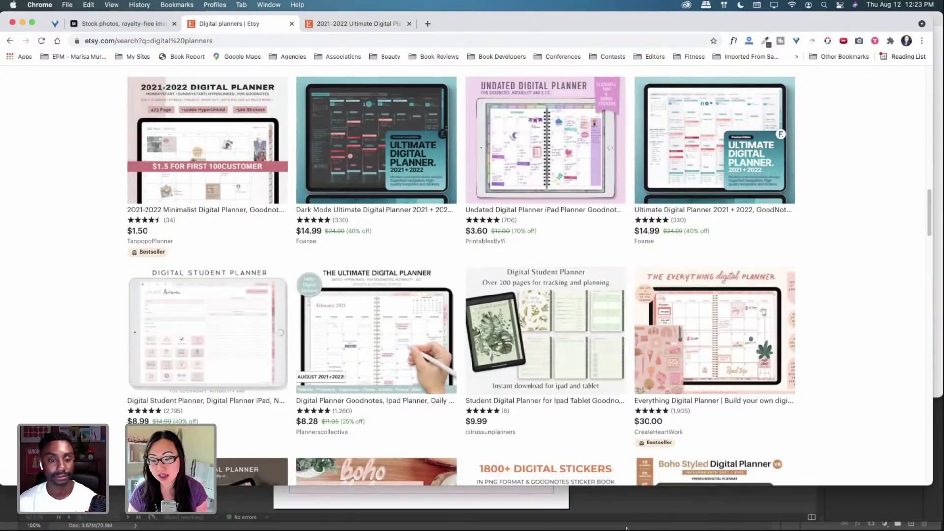
Step: Switch back to InDesign and draw a rectangle frame about 594 × 894 px filling the area inside the page margins
mouse_move(601, 529)
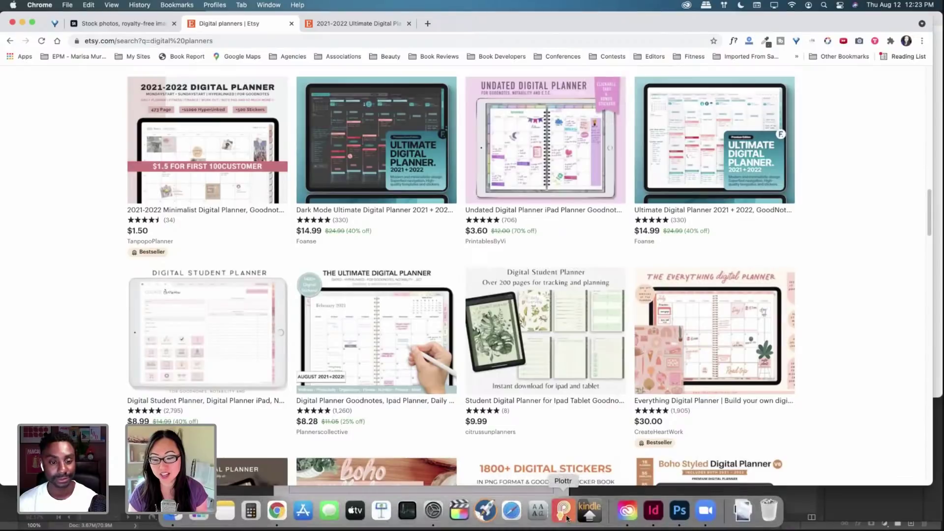
click(655, 513)
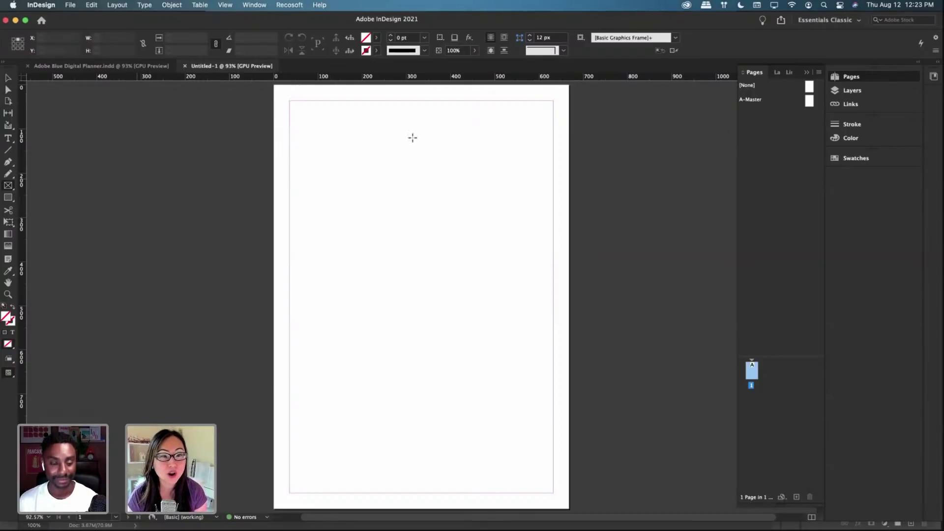
drag(290, 101, 553, 497)
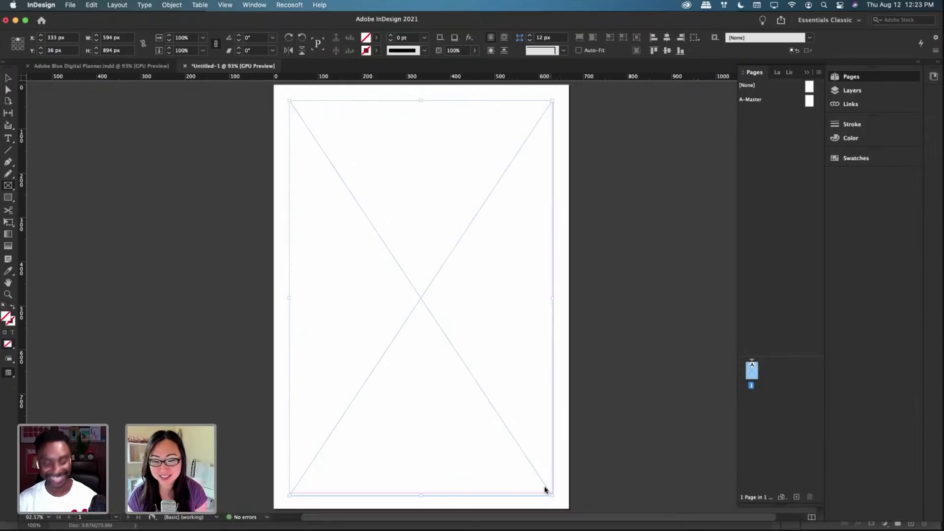
Step: Switch to Finder and open the Cover Options folder on the Desktop, moving its window over the upper part of the page
mouse_move(433, 511)
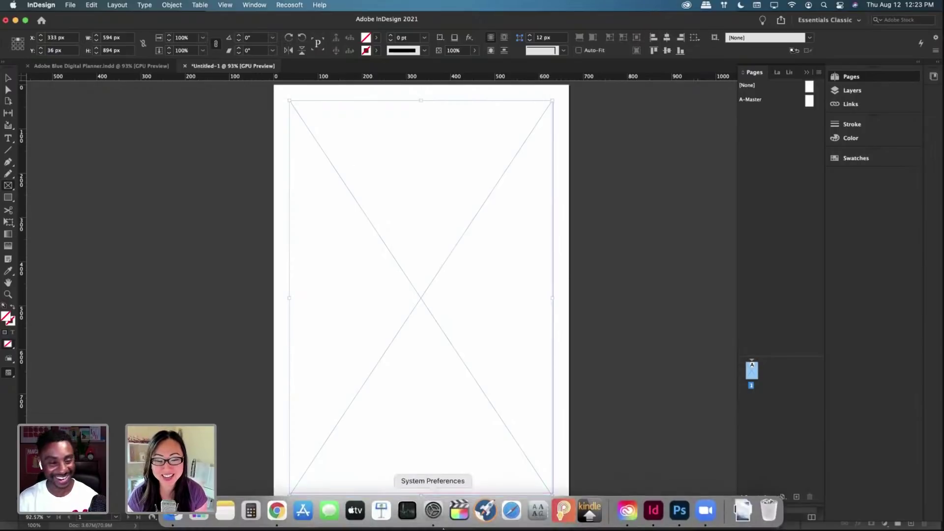
click(174, 514)
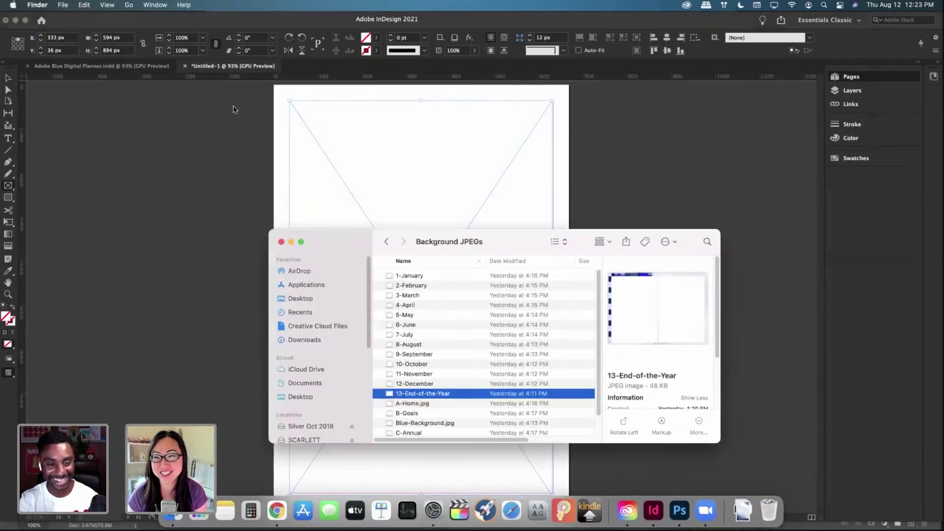
click(387, 242)
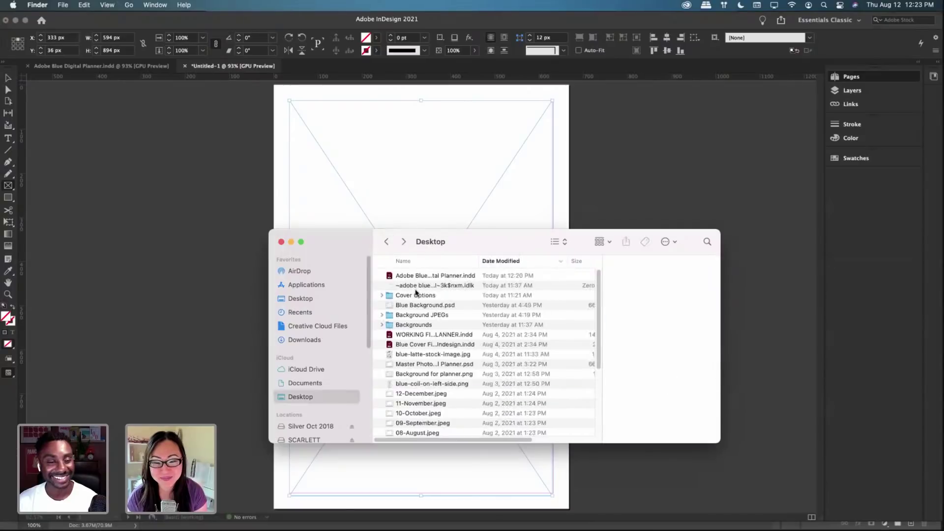
double_click(421, 295)
drag(472, 241, 402, 144)
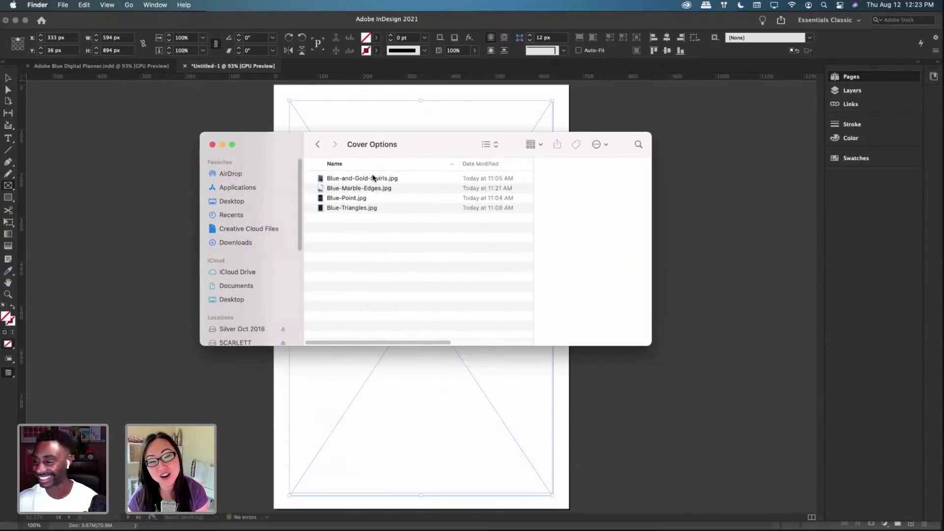
Step: Preview the Blue-and-Gold-Swirls, Blue-Marble-Edges, Blue-Point and Blue-Triangles cover images one after another, and close the previews
click(361, 178)
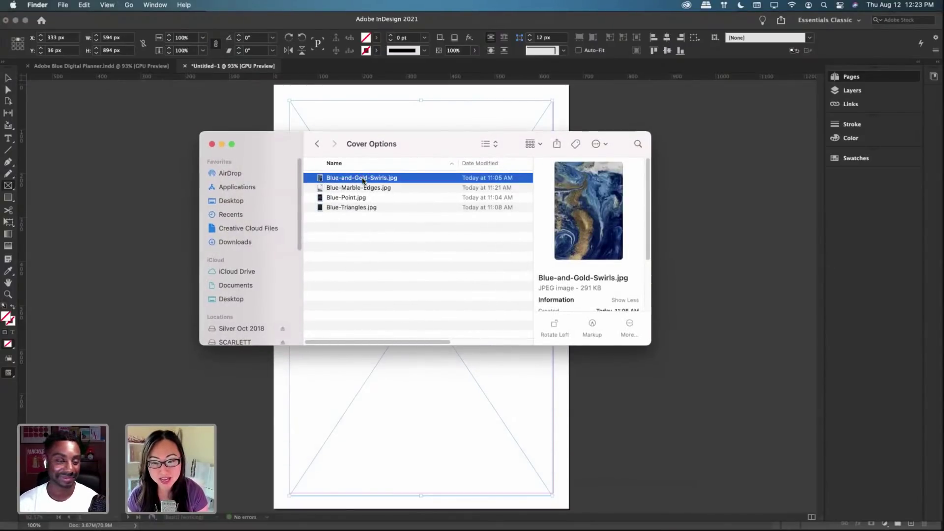
key(space)
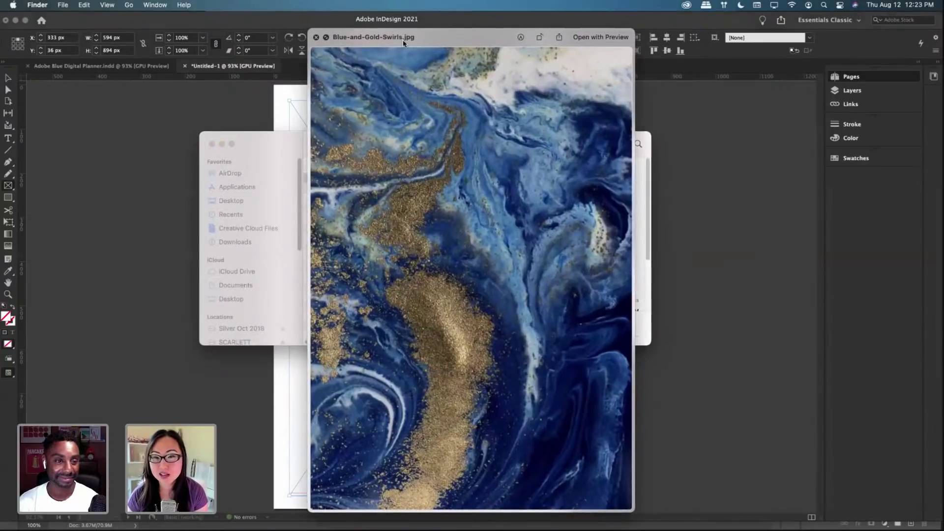
drag(429, 37, 177, 20)
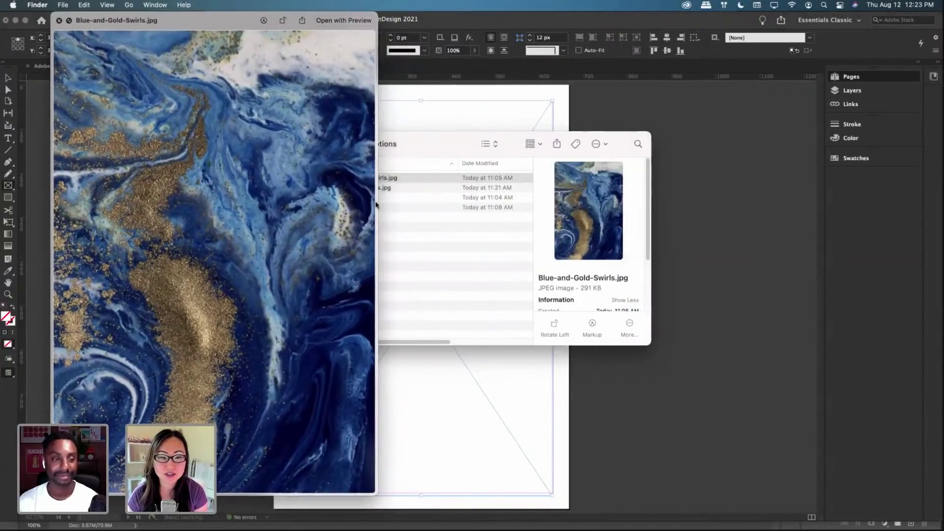
click(405, 189)
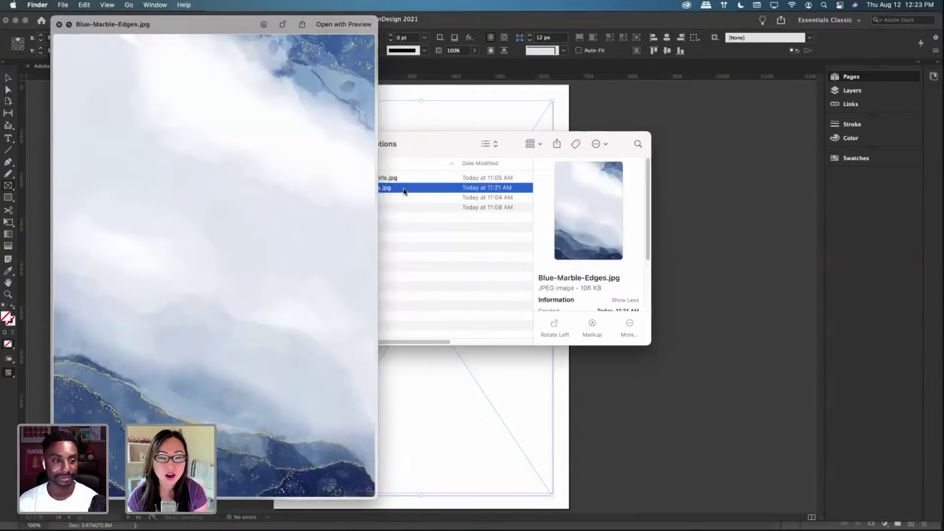
drag(429, 149, 651, 137)
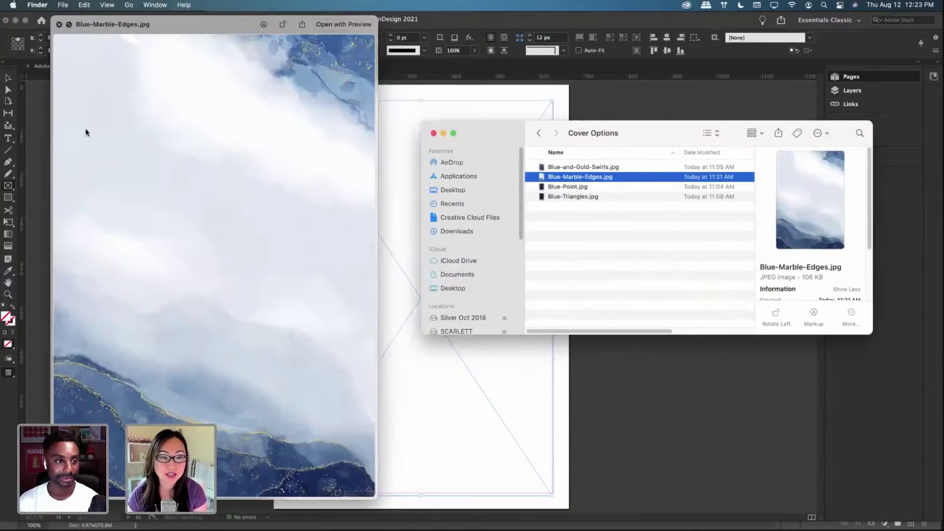
click(589, 189)
double_click(204, 80)
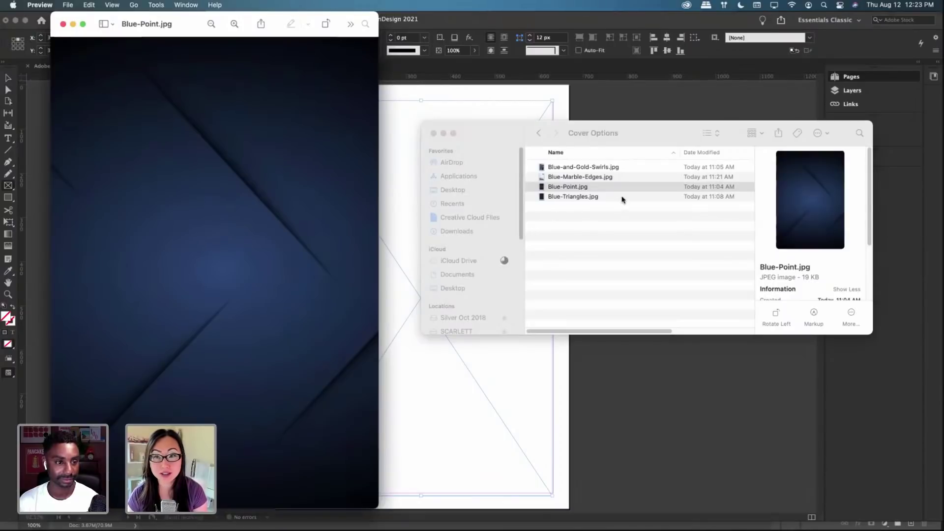
click(573, 197)
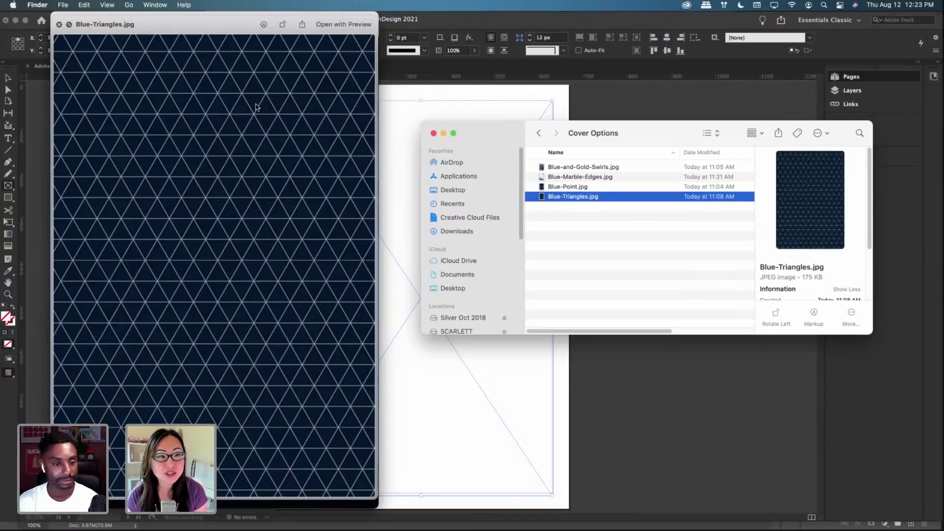
click(58, 25)
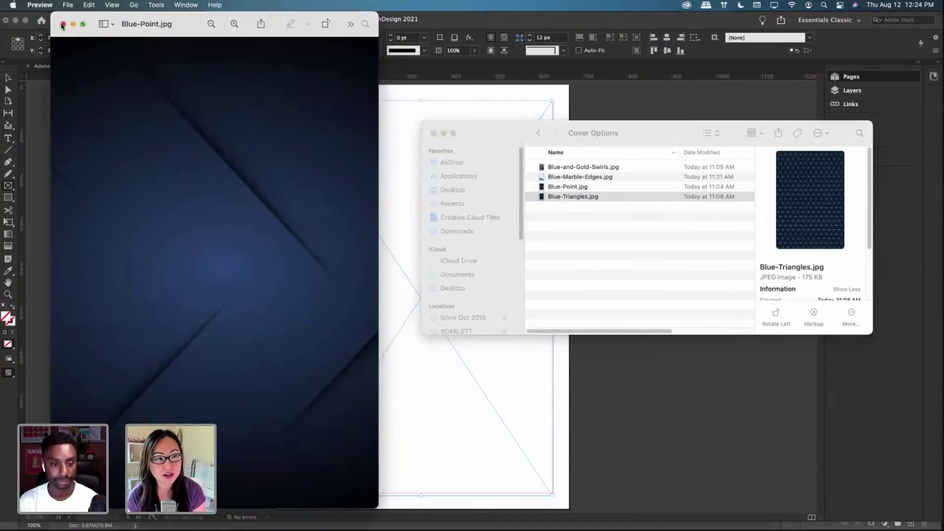
click(63, 24)
Step: Place the Blue-and-Gold-Swirls image from the Cover Options folder into the frame inside the page margins
click(577, 176)
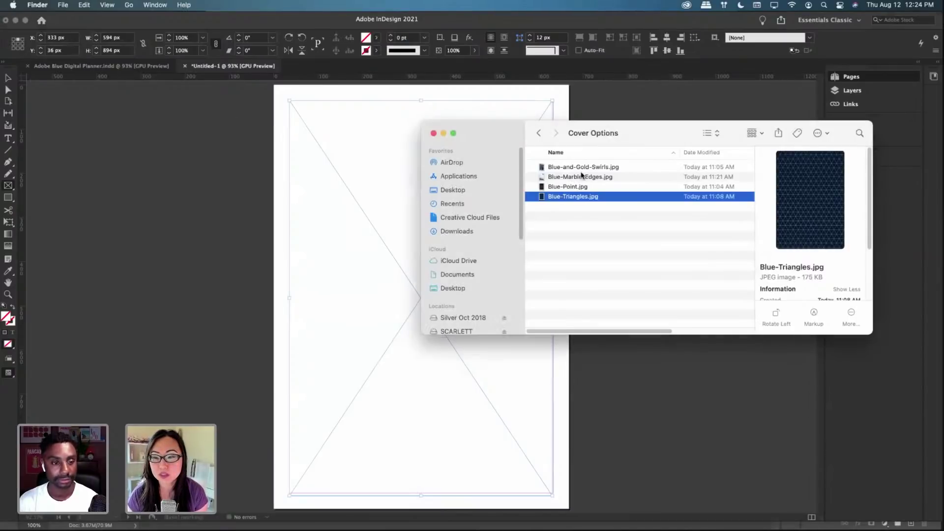
click(581, 171)
click(583, 177)
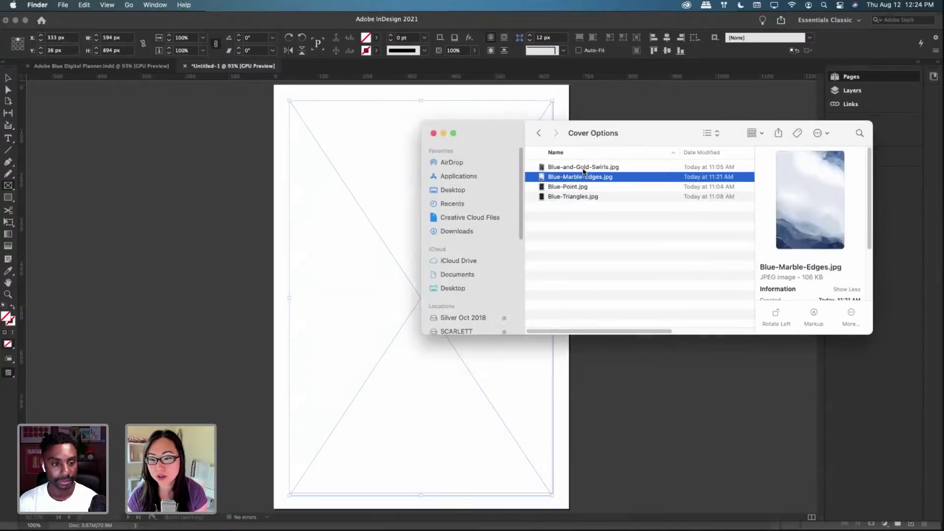
click(585, 170)
right_click(585, 170)
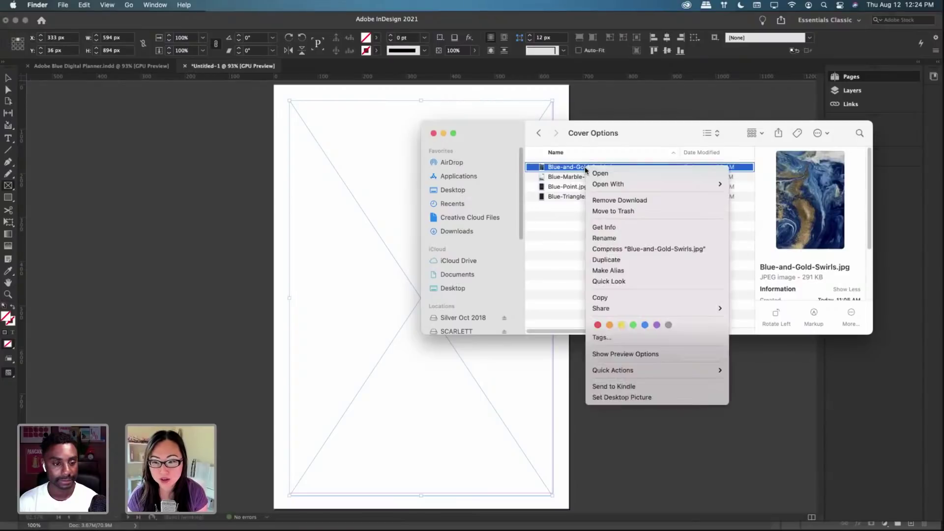
click(577, 233)
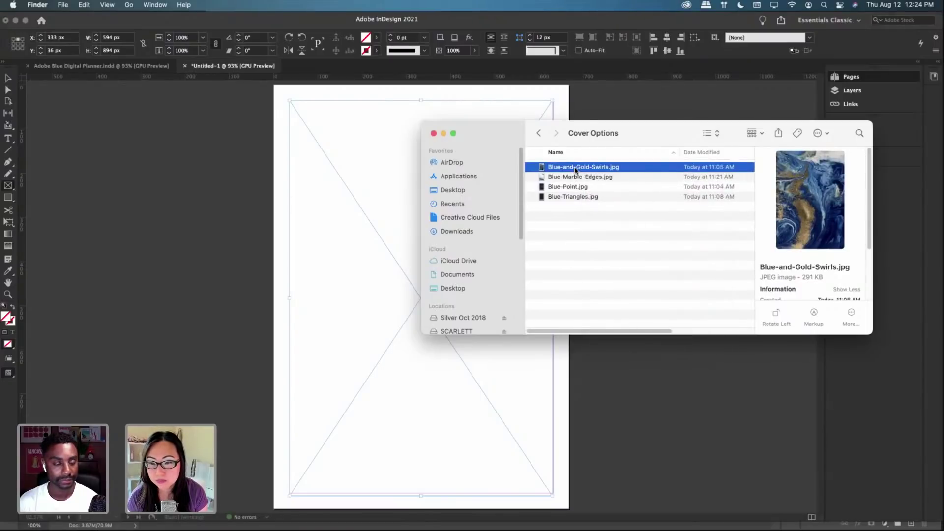
drag(575, 167, 288, 101)
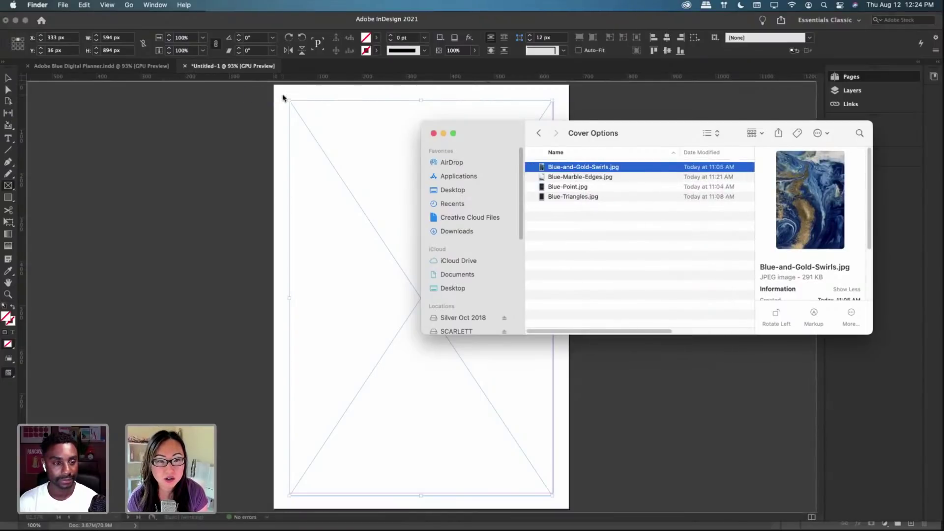
click(290, 102)
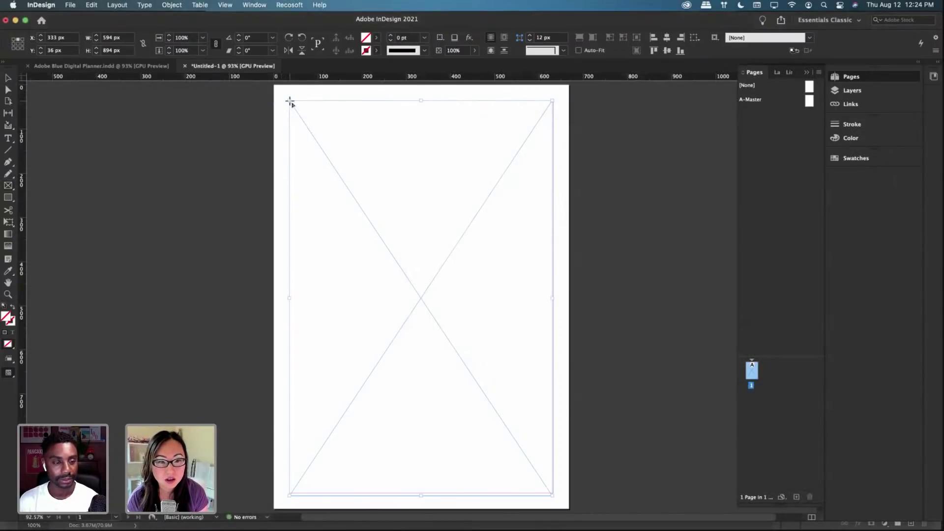
click(517, 275)
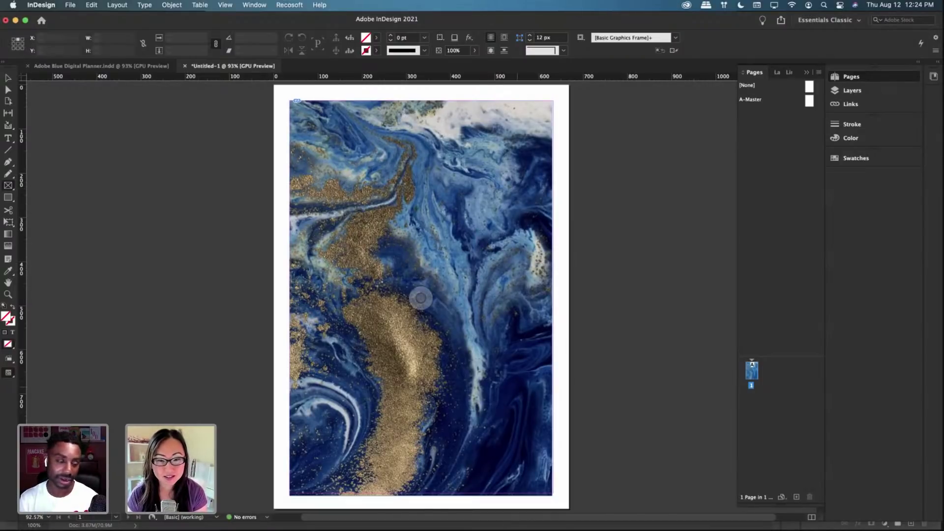
mouse_move(181, 522)
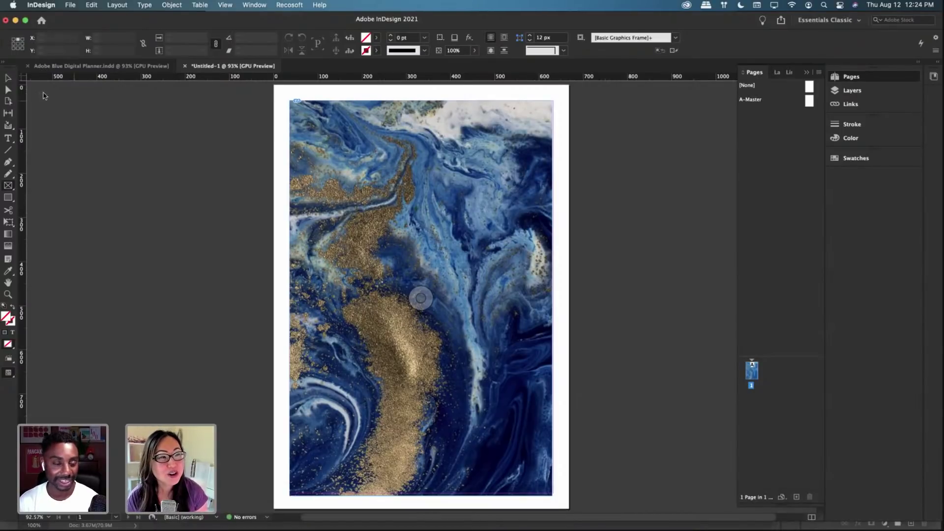
click(403, 148)
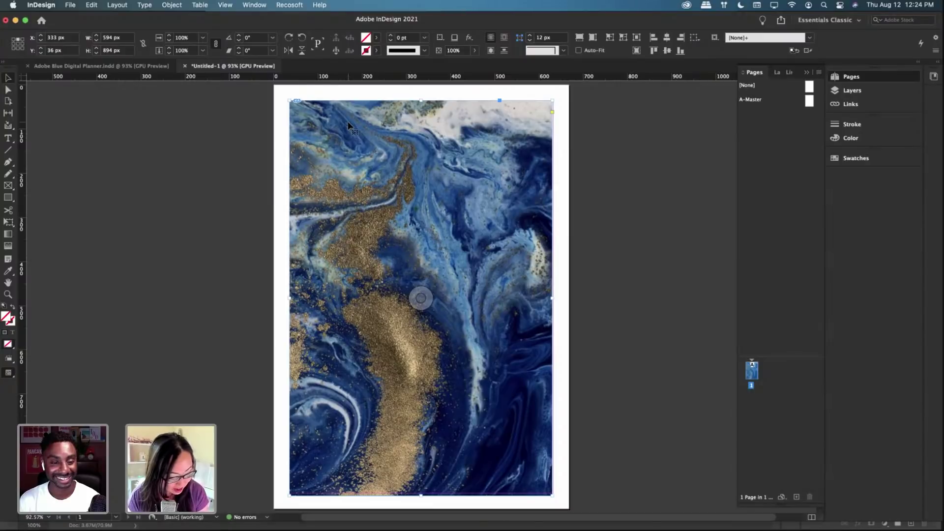
key(super+alt+m)
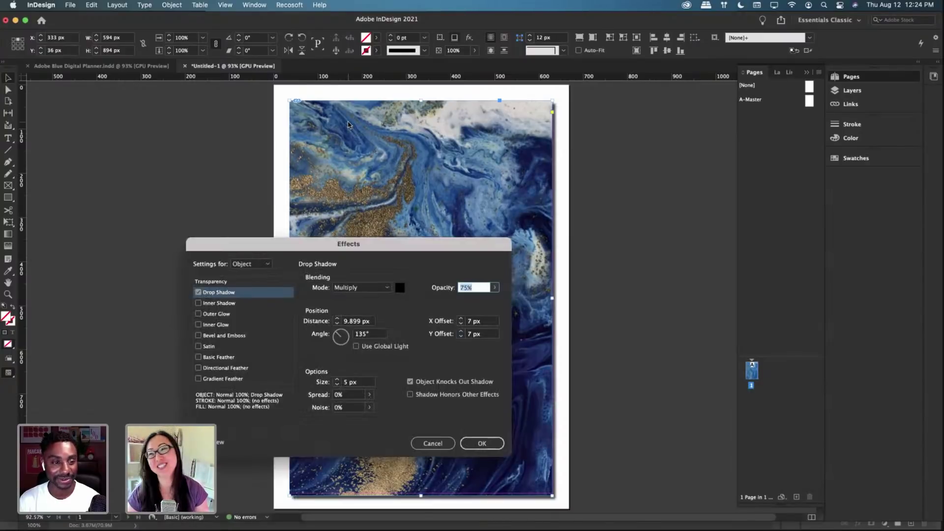
drag(415, 252, 408, 104)
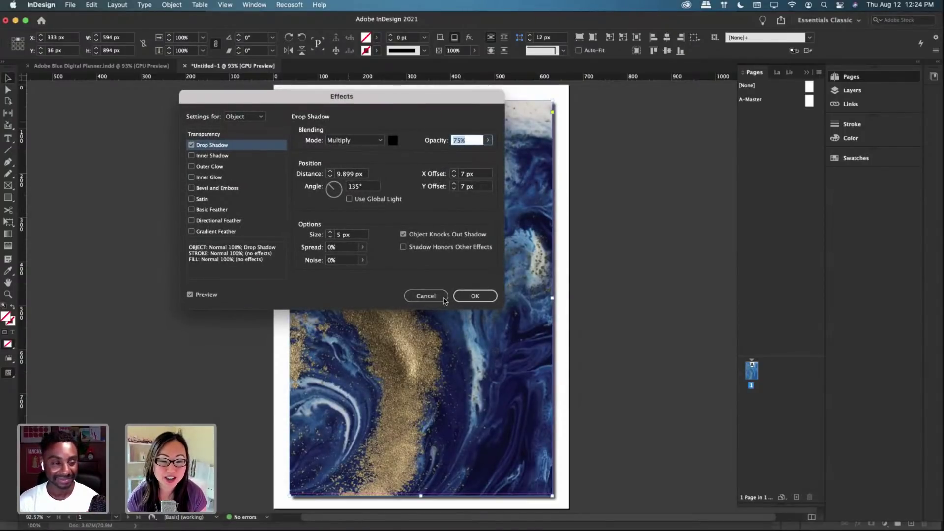
click(427, 296)
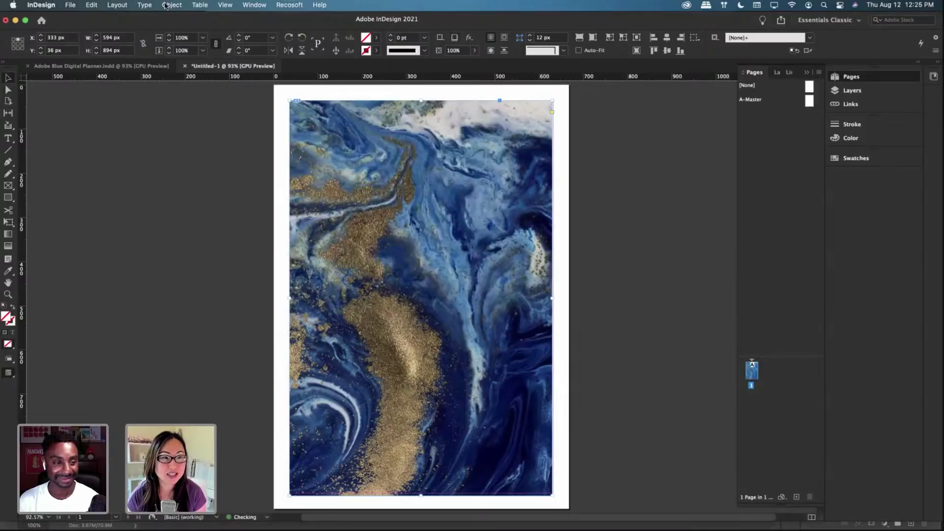
Step: Add a Multiply drop shadow with 75% opacity to the cover image, keeping the effect settings clear of the image's shadowed edge
click(167, 5)
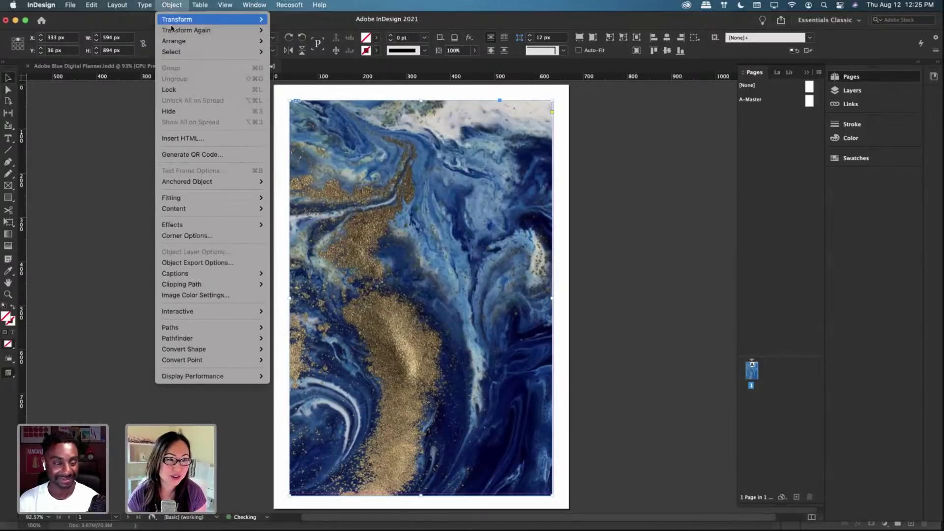
mouse_move(211, 225)
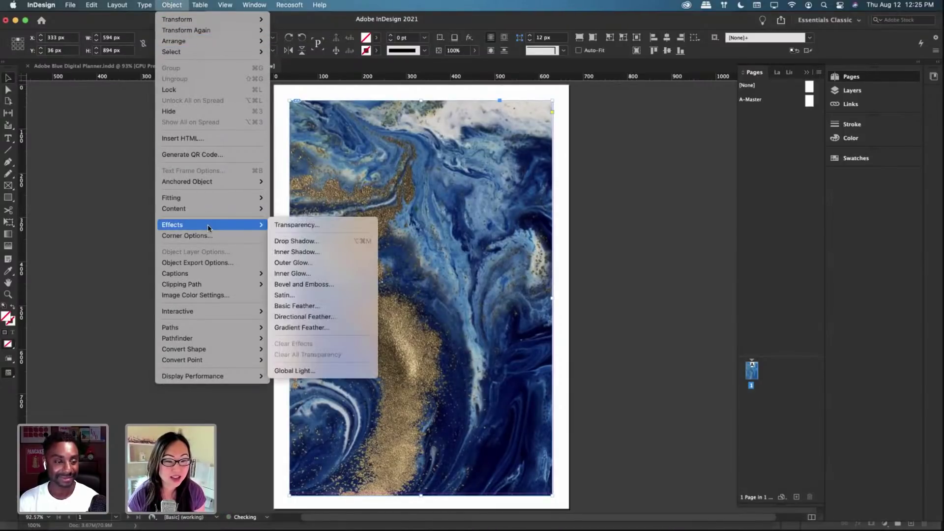
click(323, 241)
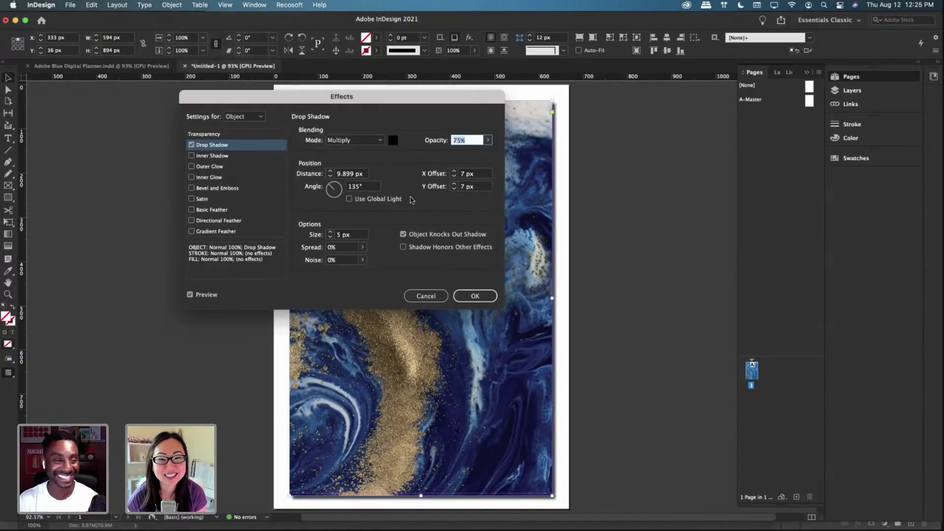
drag(425, 106, 262, 117)
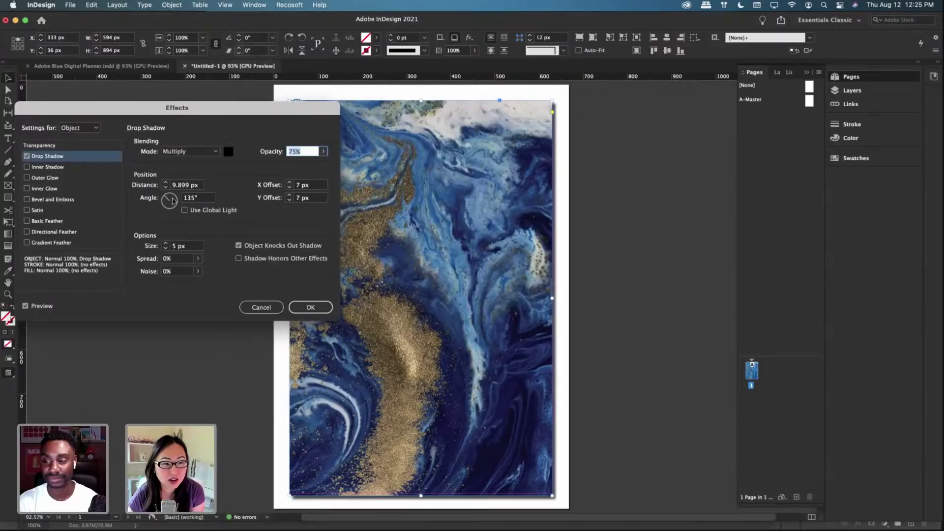
click(322, 153)
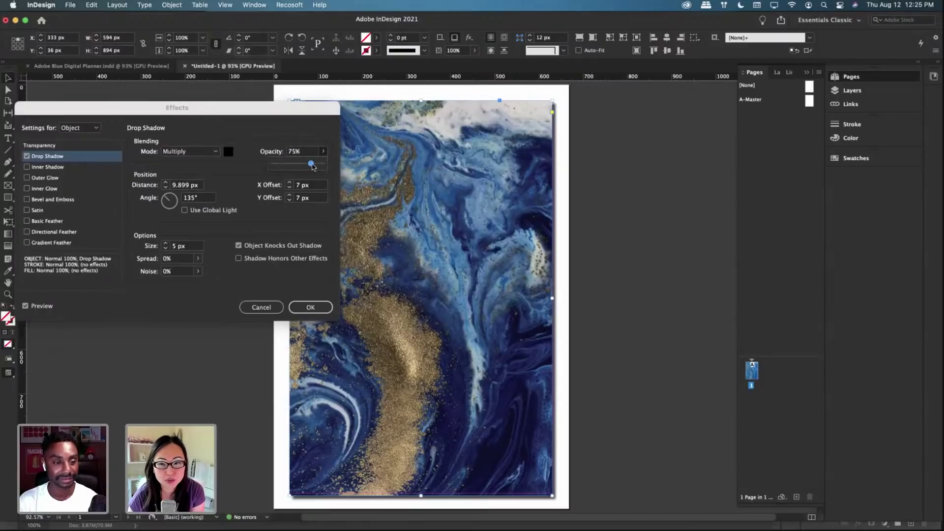
drag(312, 163, 303, 165)
click(308, 307)
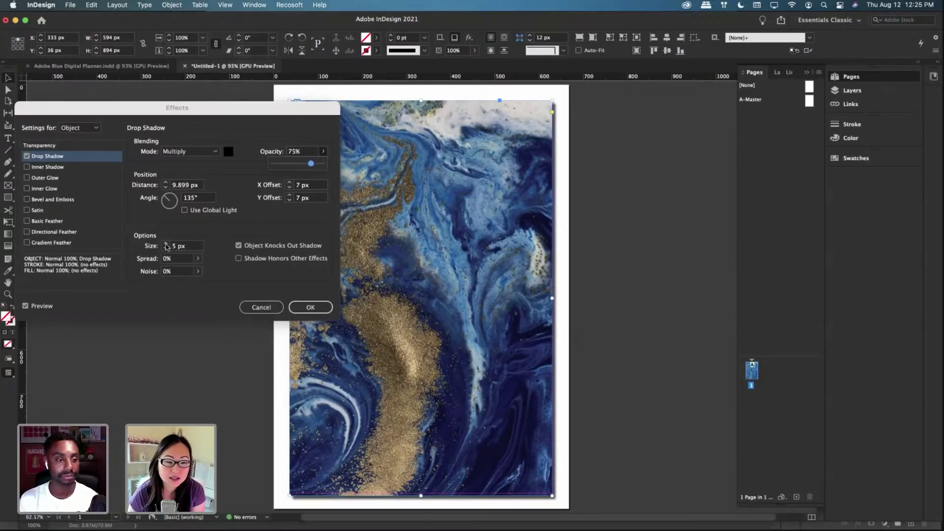
Step: Adjust the drop shadow's size, trying 9 px and 2 px, and apply the effect to the cover image
click(166, 243)
click(166, 244)
click(166, 244)
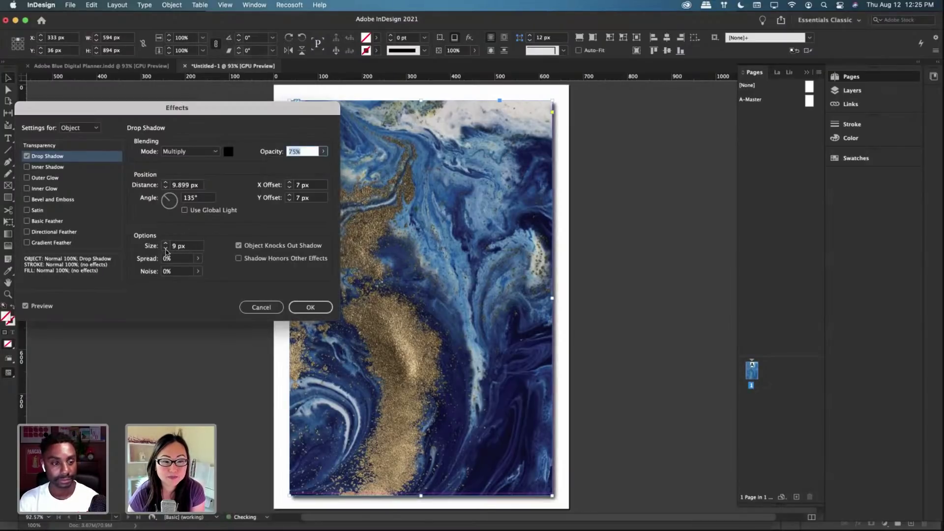
click(165, 249)
click(166, 248)
click(166, 249)
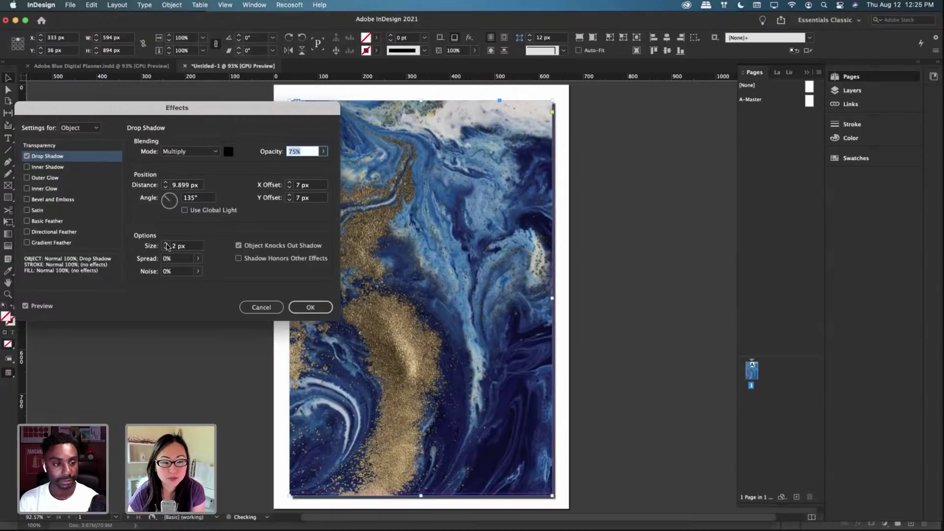
click(166, 249)
click(310, 308)
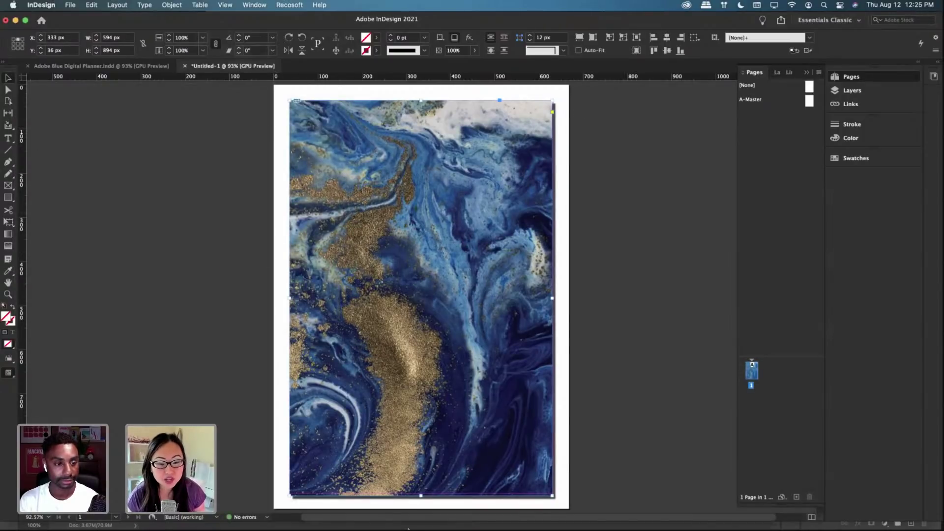
Step: Switch to Finder and place blue-coil-on-left-side.png from the Desktop along the cover's left side in InDesign
mouse_move(410, 527)
click(173, 518)
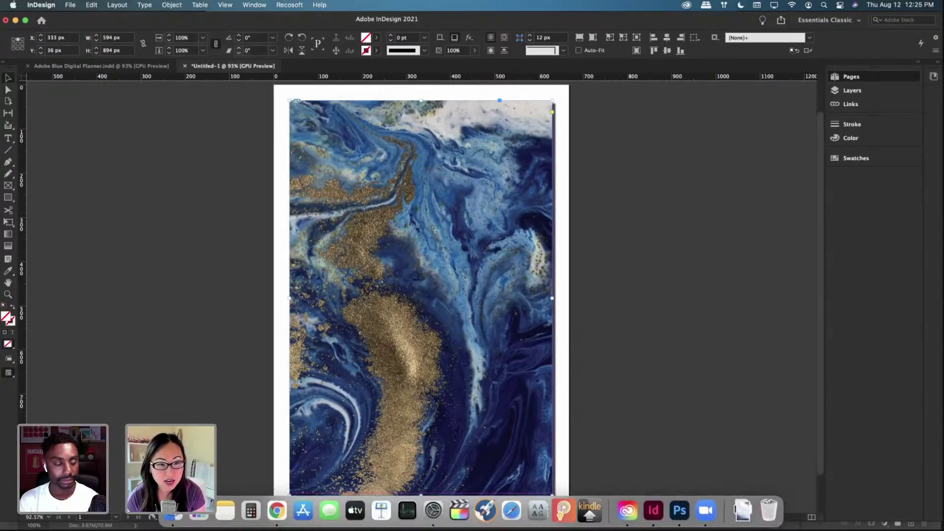
click(539, 133)
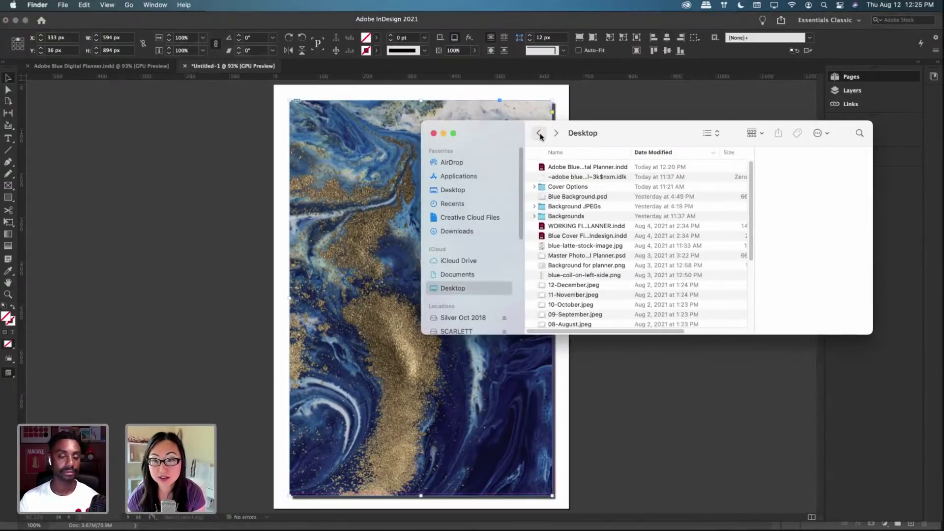
click(584, 276)
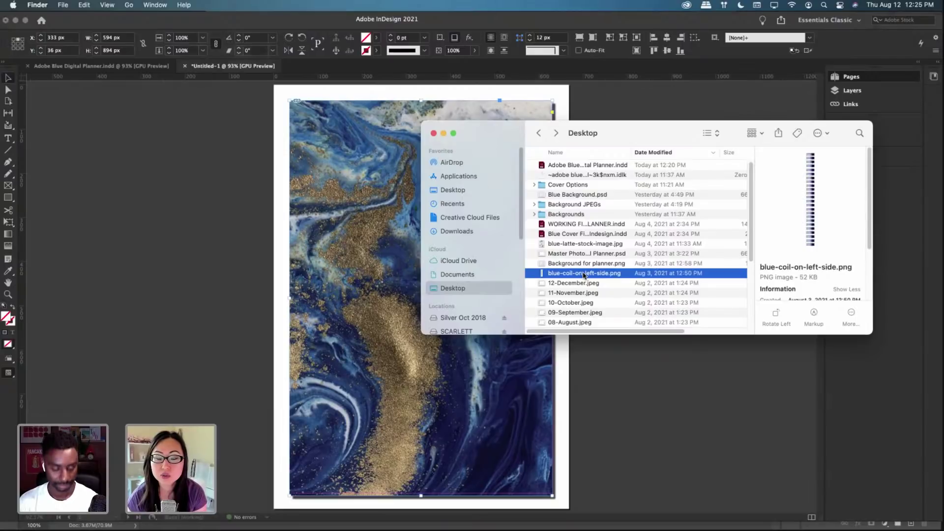
drag(583, 277, 308, 493)
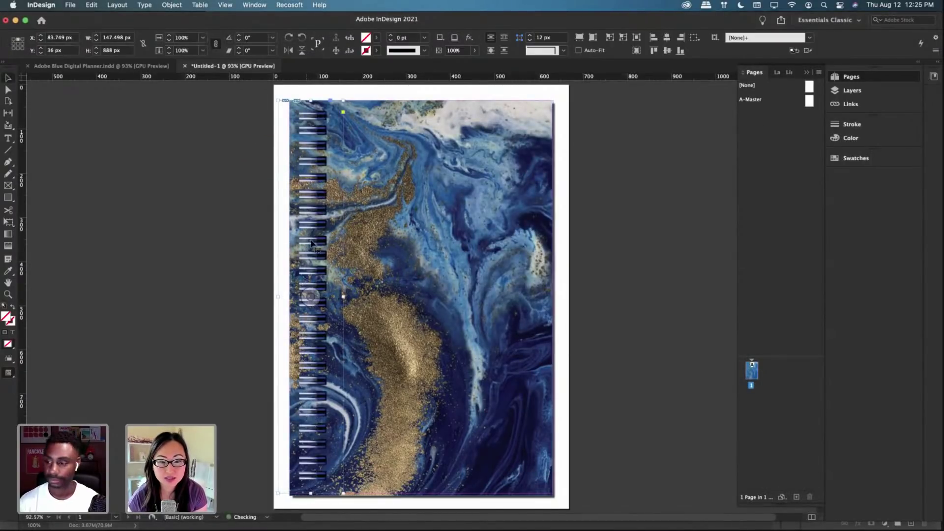
Step: Move the coil over the cover's left edge to about X 51, Y 26 px, and shift the cover image to about X 349, Y 33 px
drag(318, 207, 297, 205)
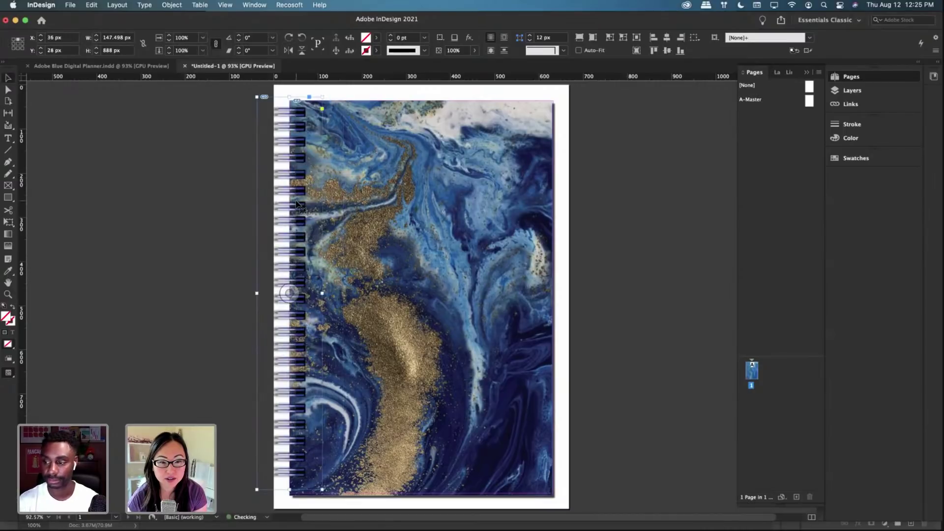
drag(499, 225, 506, 223)
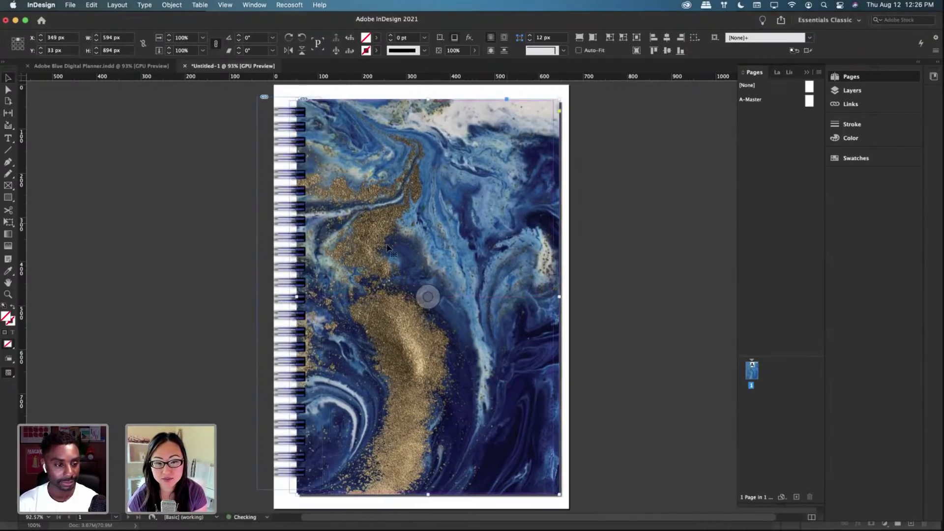
drag(275, 246, 284, 247)
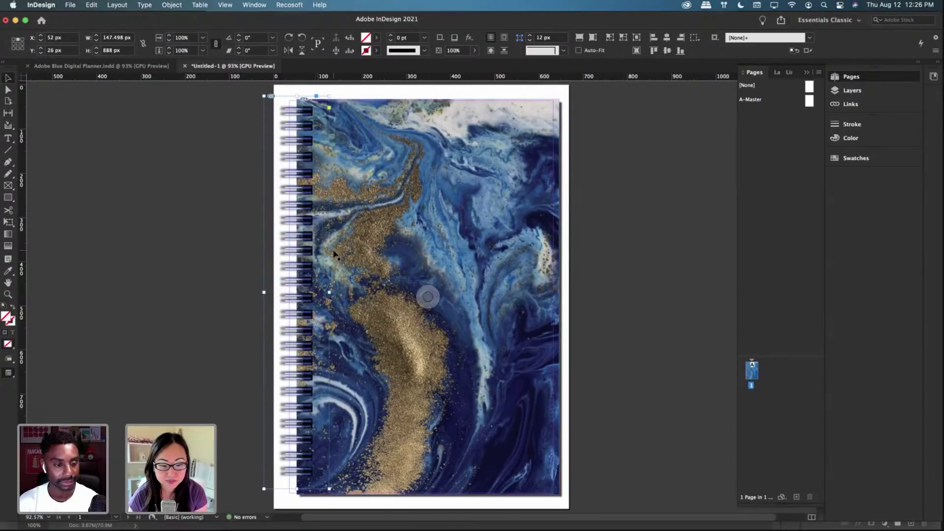
key(Left)
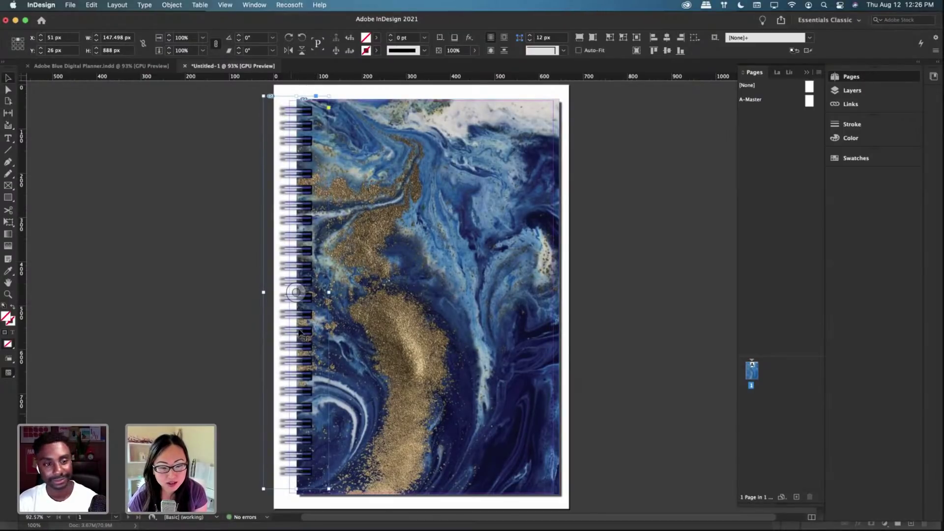
Step: Enlarge the coil graphic within its frame to about 152 × 916 px so it runs down the cover's full height
click(297, 292)
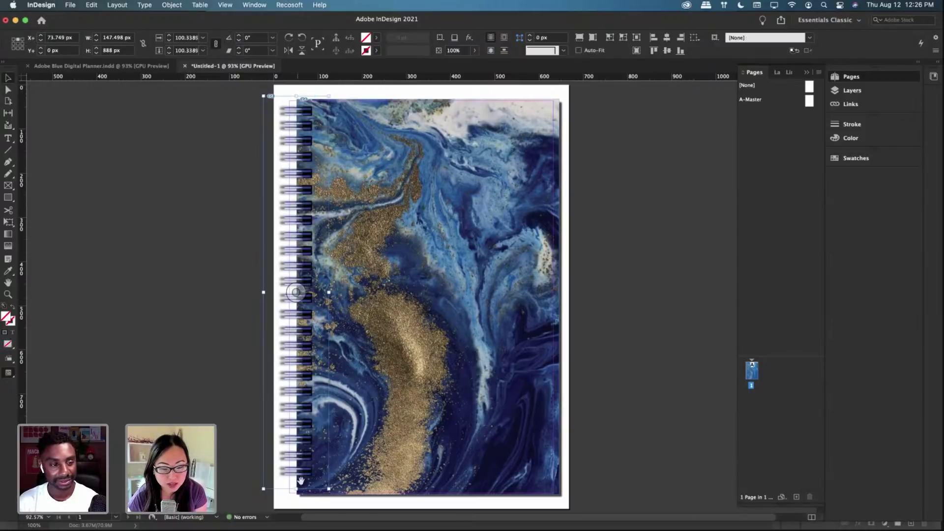
click(8, 92)
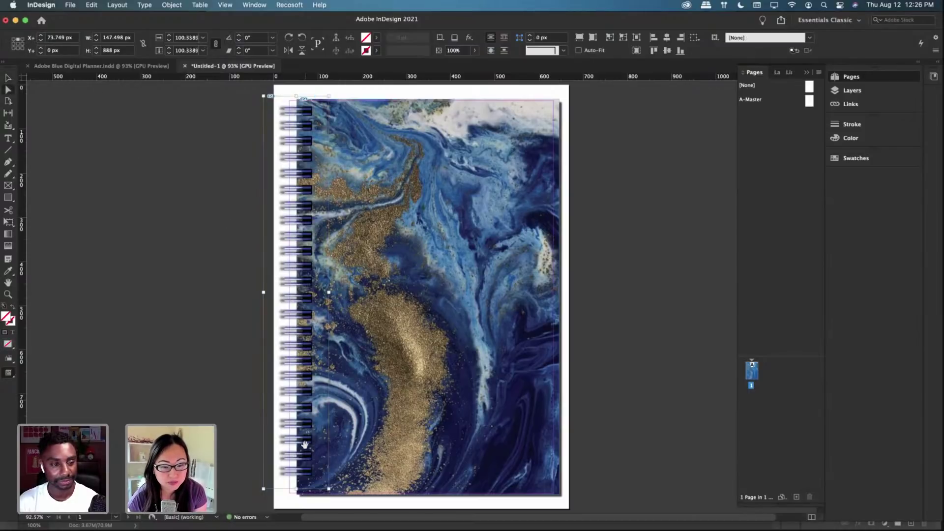
drag(296, 489, 296, 501)
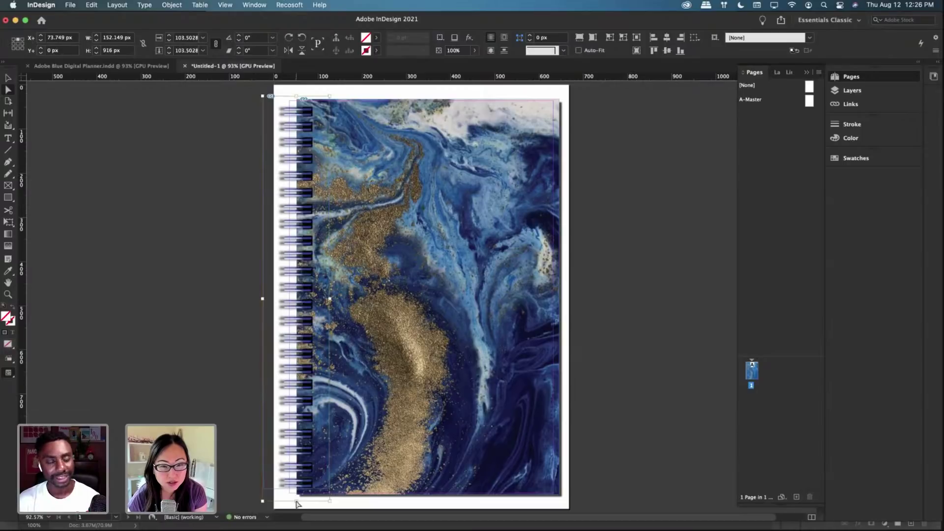
click(213, 270)
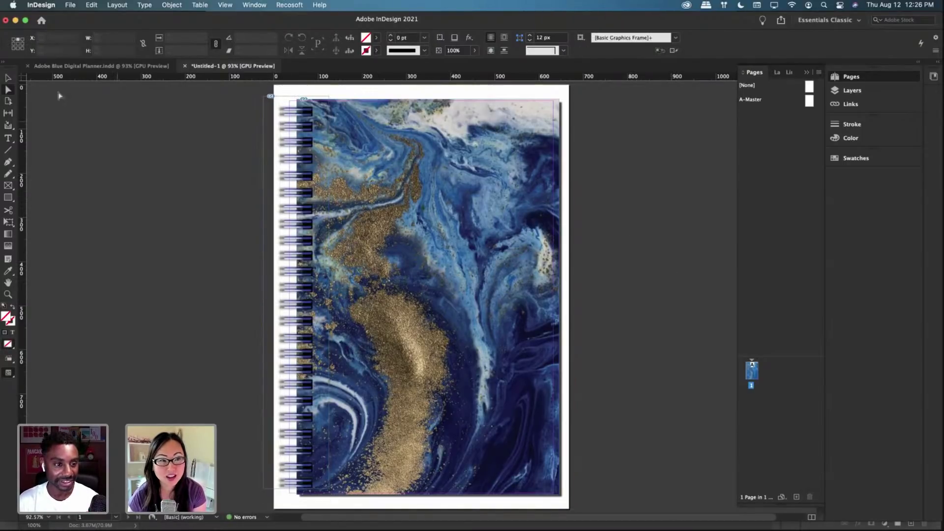
Step: Draw a rectangle about 267 × 124 px in the upper right part of the cover image
click(8, 77)
click(475, 175)
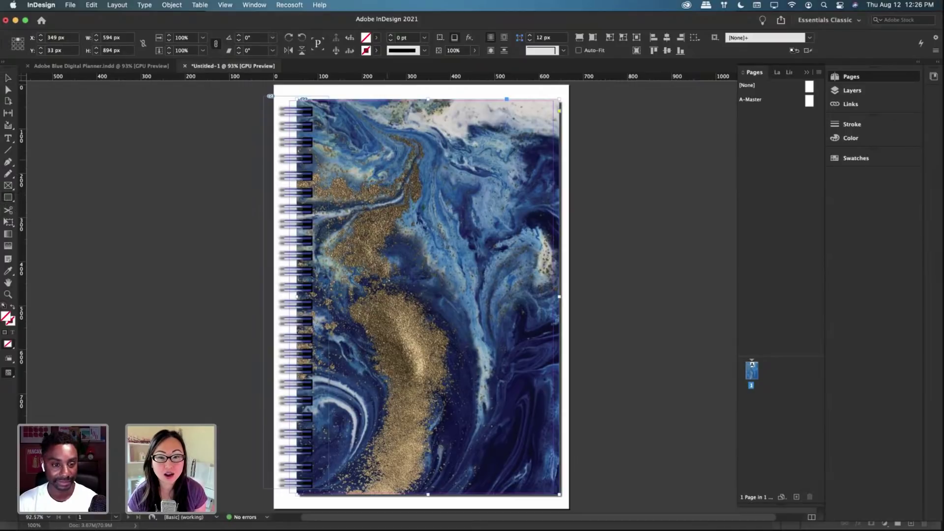
drag(428, 132, 546, 189)
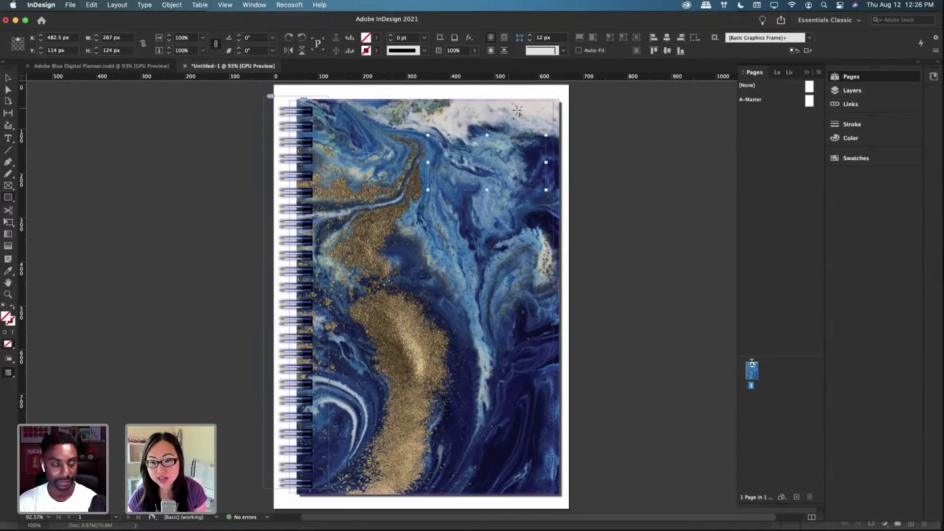
Step: Fill the cover rectangle with [Paper] and add a text frame below it reading "Fabulous Planner"
click(376, 40)
click(289, 90)
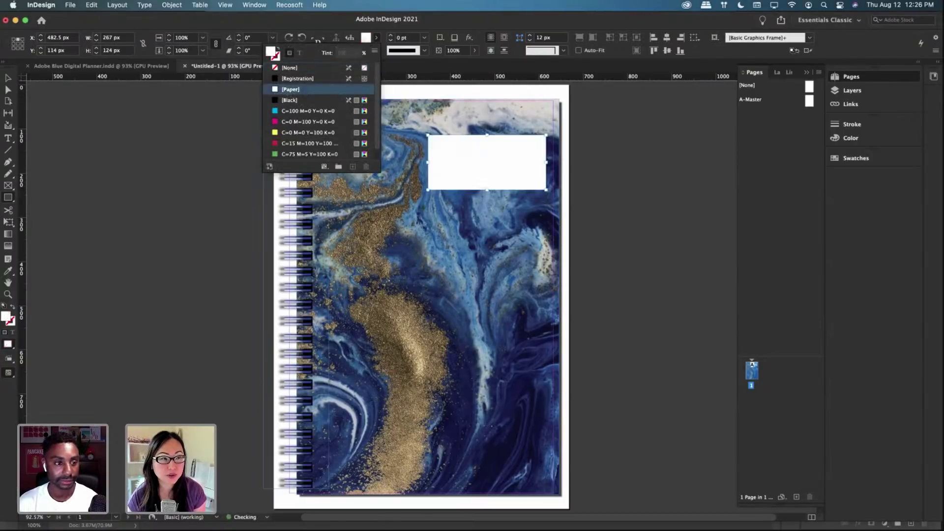
click(10, 78)
click(8, 138)
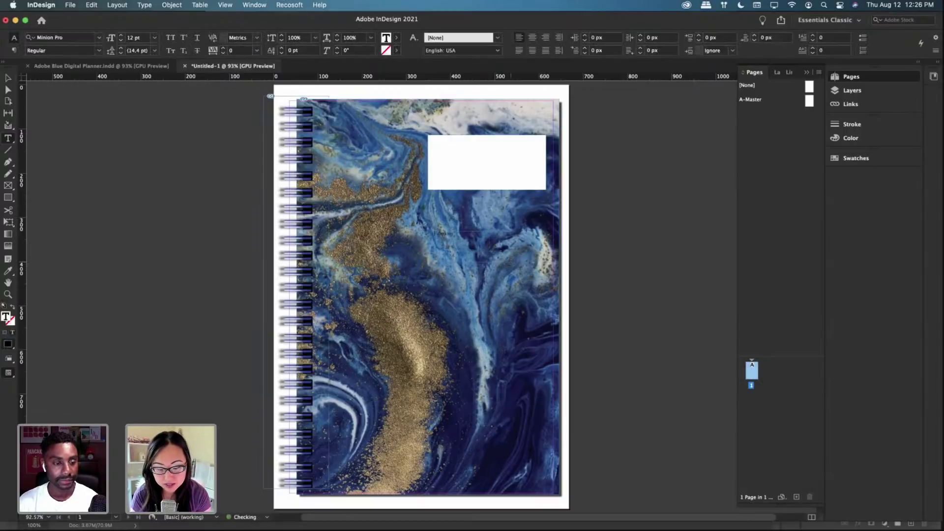
key(super+a)
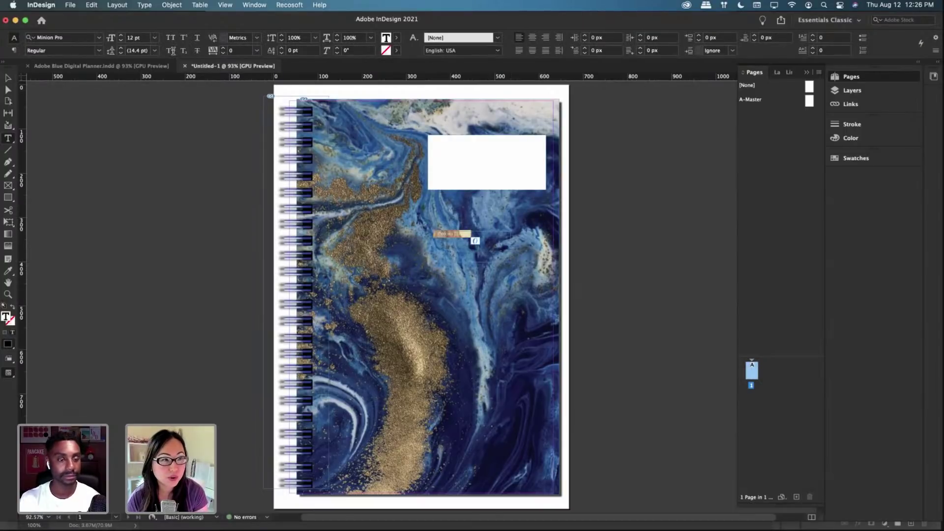
Step: Set the "Fabulous Planner" text in the Rostef font and colour it with the dark blue swatch
click(62, 37)
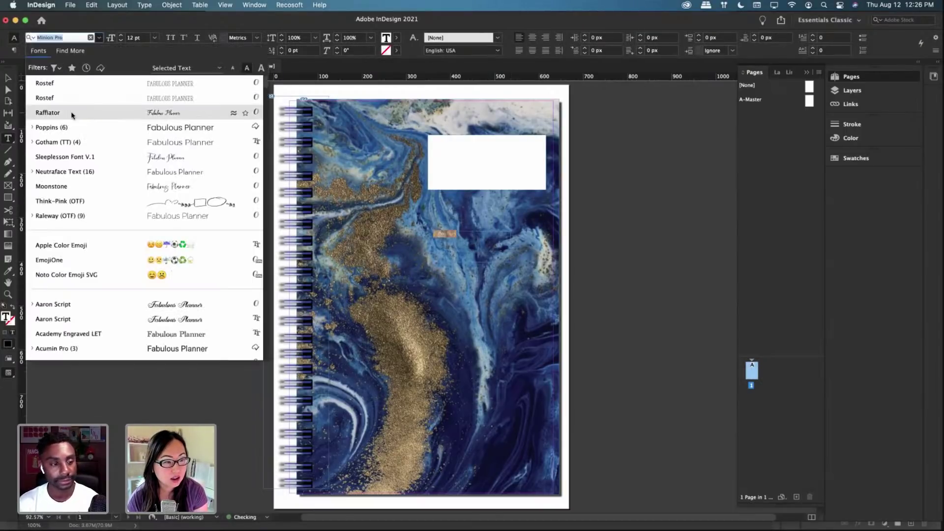
click(74, 93)
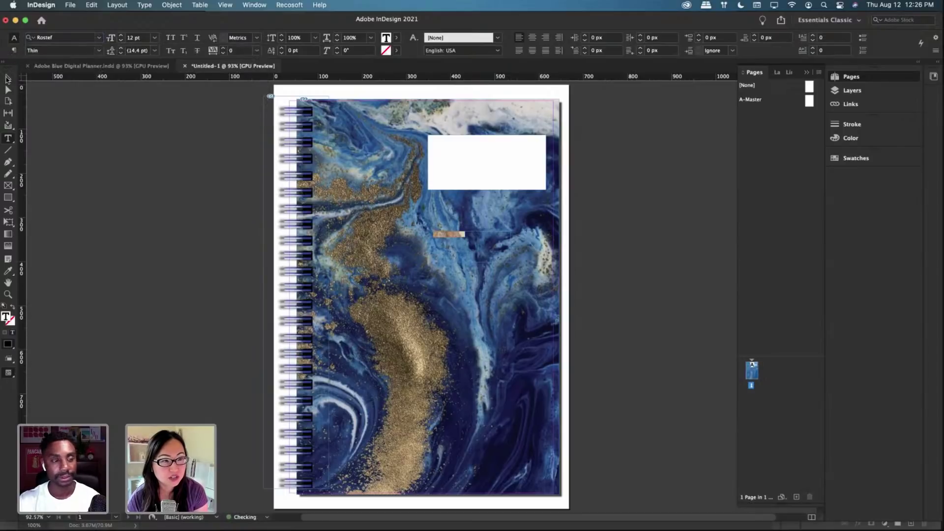
click(393, 50)
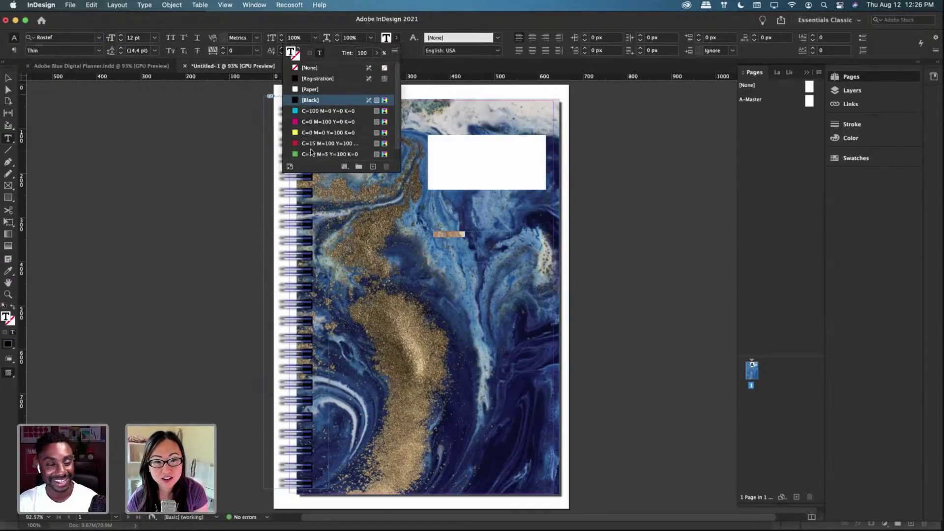
scroll(315, 138, down, 1)
click(325, 154)
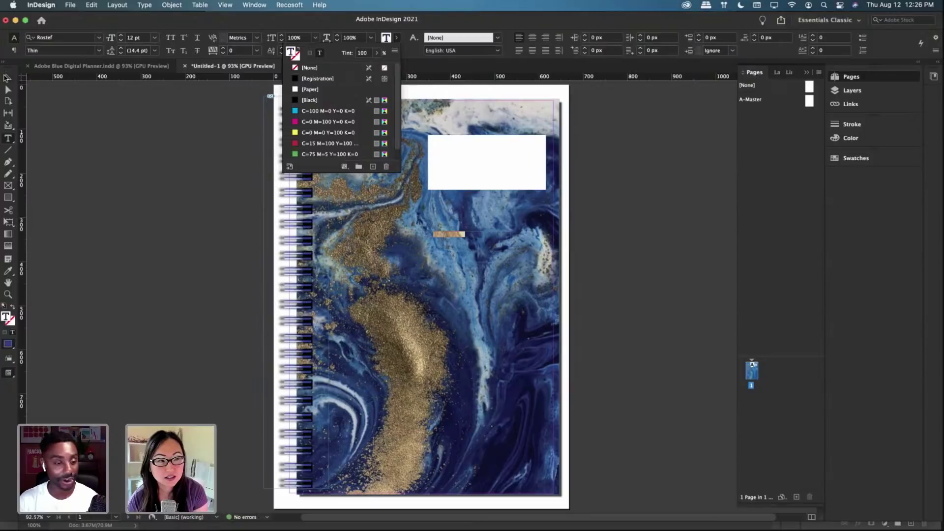
Step: Move the title's text frame onto the white rectangle at about X 461, Y 136 px and set its font size to 35 pt
click(8, 78)
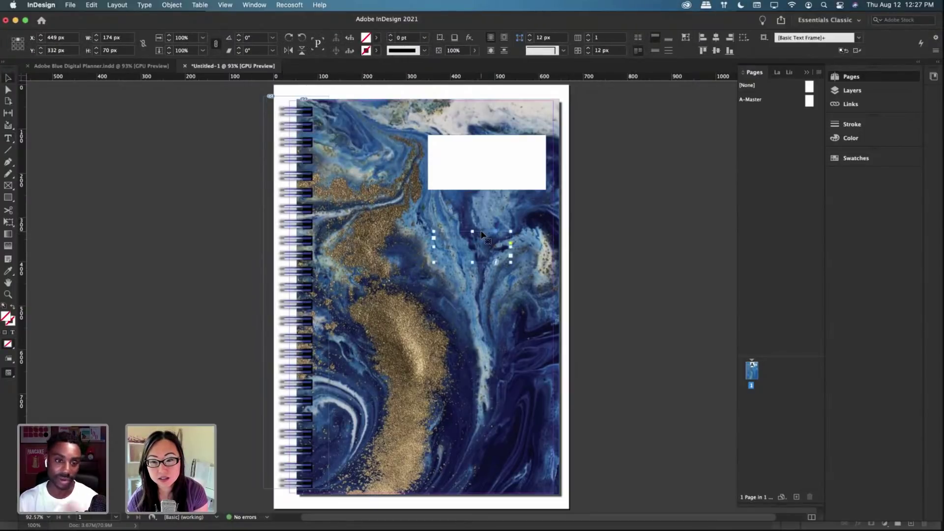
drag(481, 235, 487, 149)
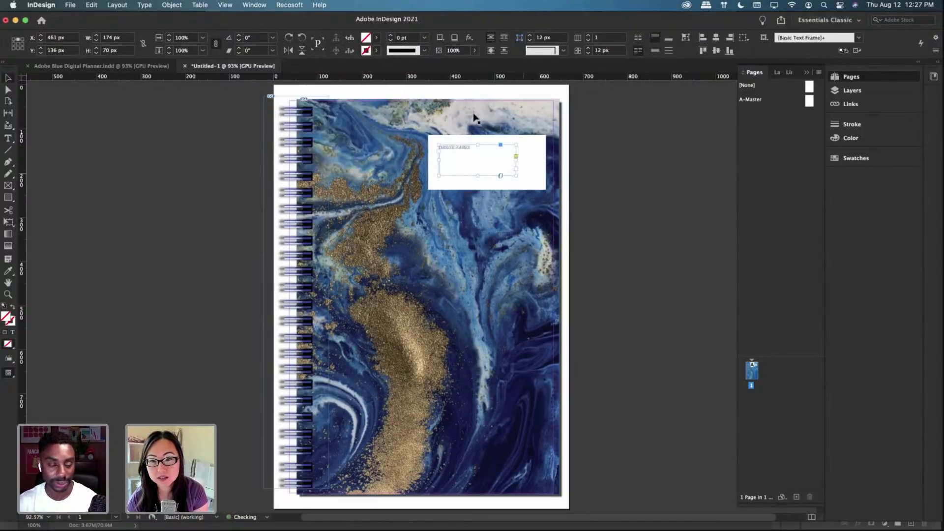
click(11, 138)
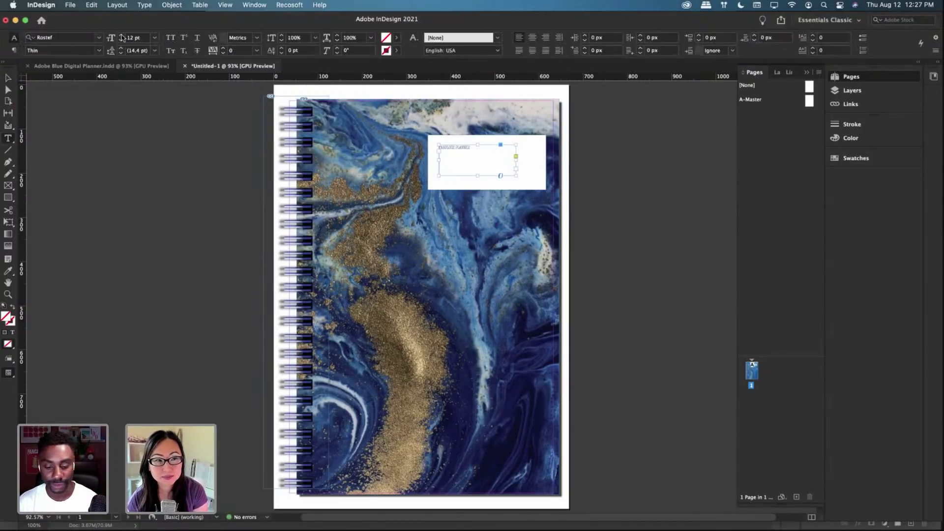
click(122, 38)
click(121, 38)
click(122, 39)
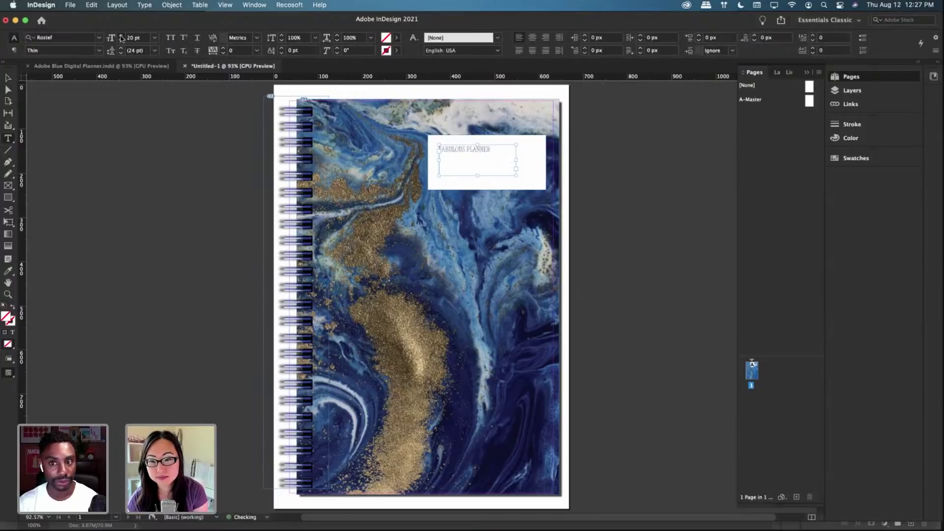
click(121, 39)
click(122, 38)
click(122, 38)
click(122, 39)
click(122, 38)
click(121, 39)
click(121, 38)
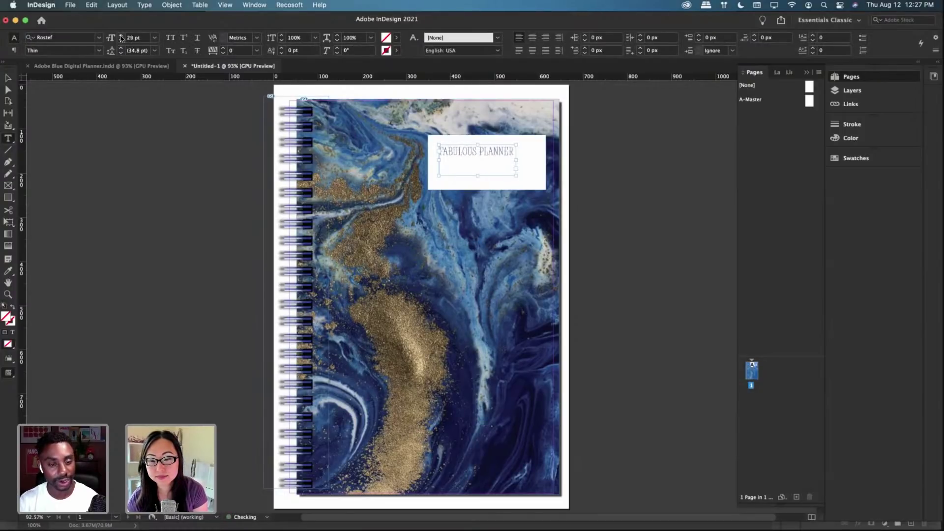
click(121, 38)
click(122, 38)
click(121, 39)
click(122, 39)
click(122, 38)
click(121, 39)
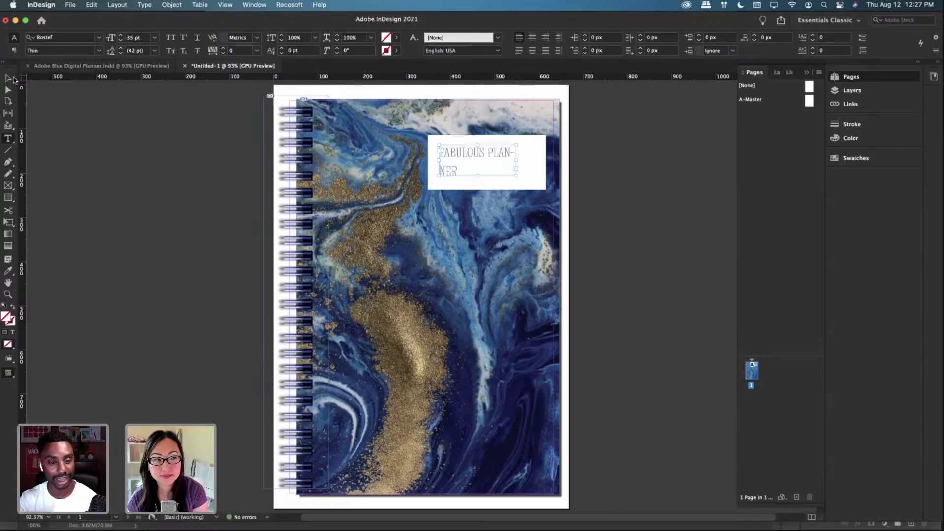
Step: Widen the title's text frame to about 220 px and shorten the white rectangle from below to about 70 px high
click(9, 79)
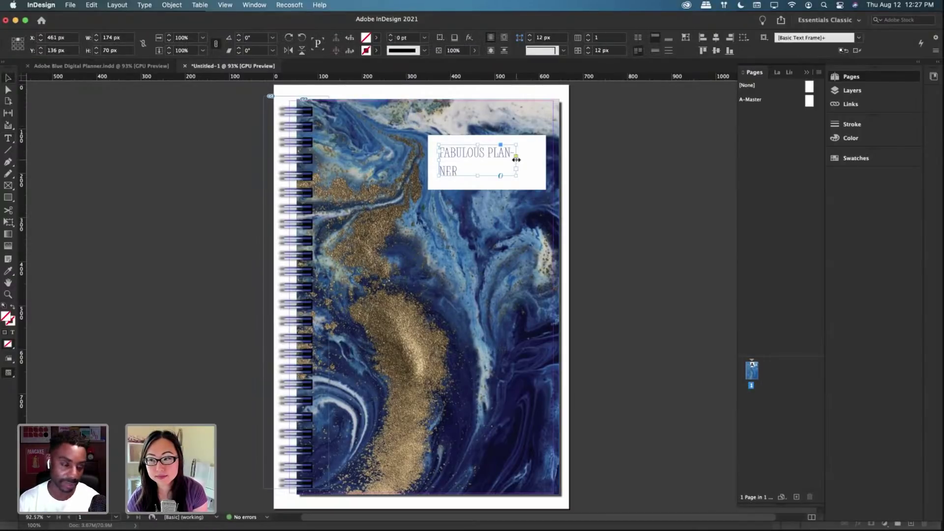
drag(516, 160, 536, 157)
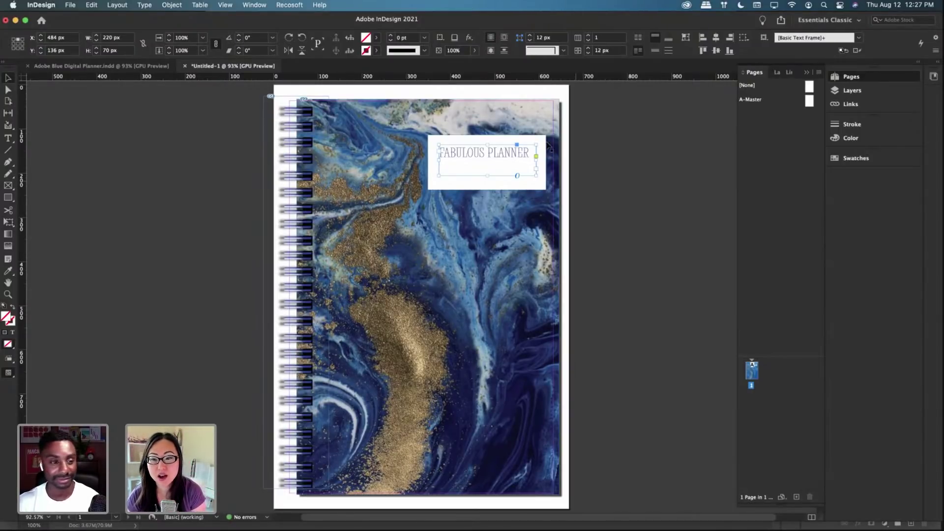
key(super+shift+a)
click(490, 157)
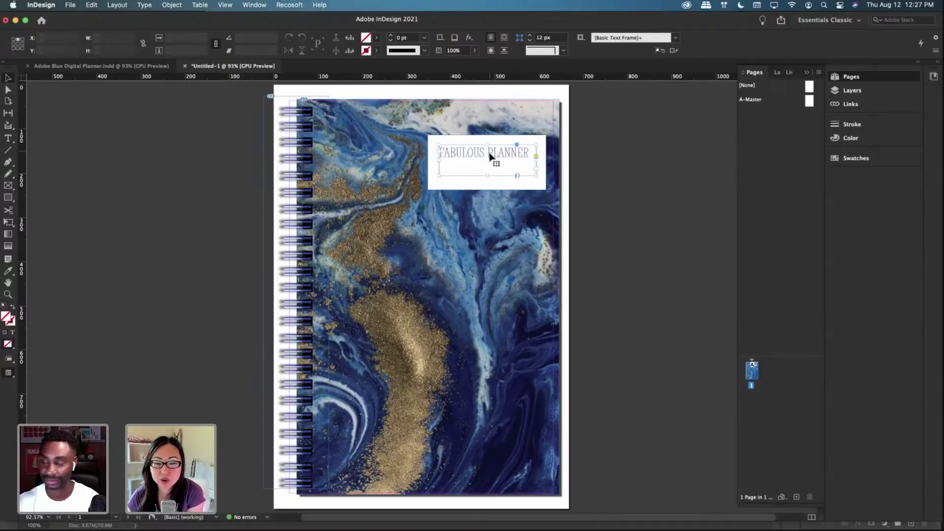
click(486, 187)
drag(487, 190, 487, 167)
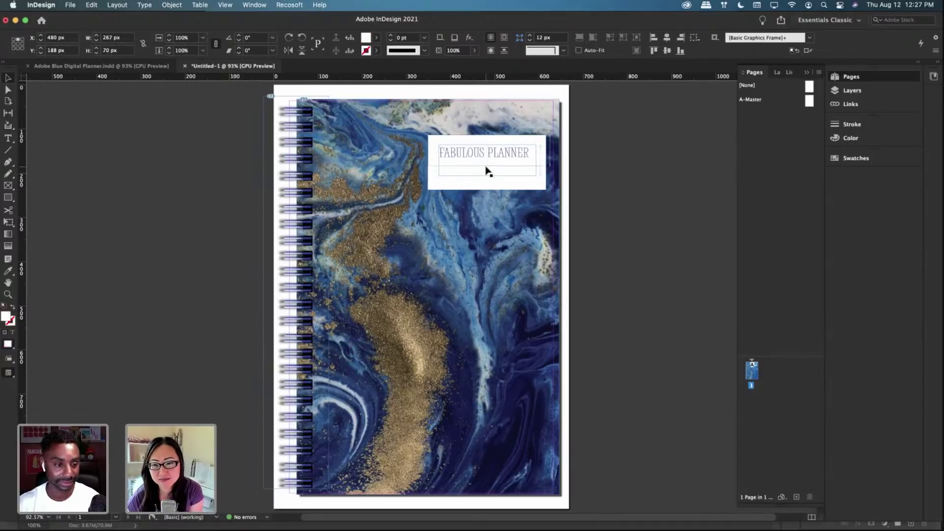
Step: Deselect everything and turn on Overprint Preview for the cover
click(522, 178)
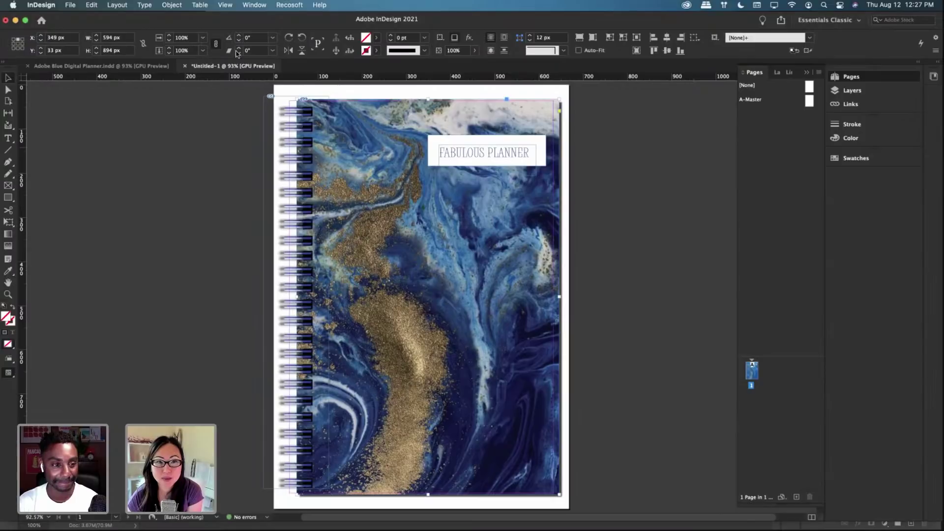
click(205, 189)
click(227, 6)
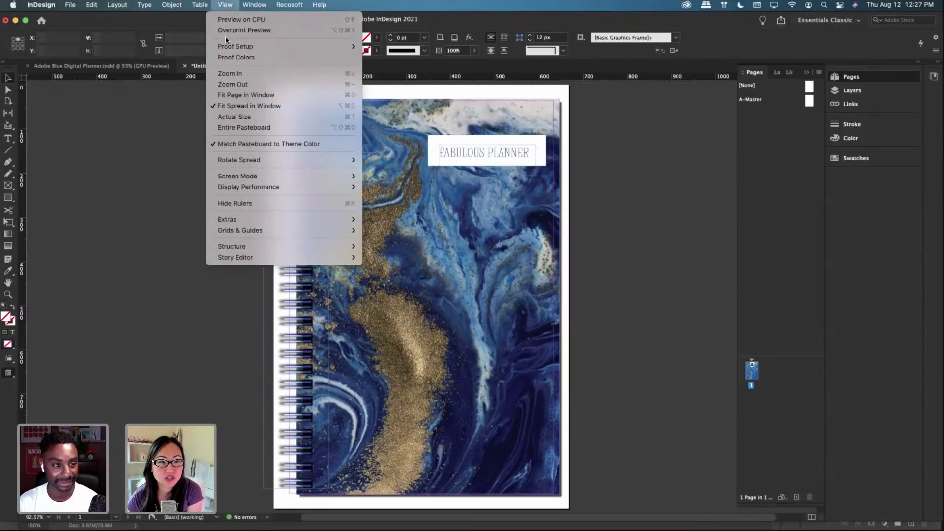
click(233, 31)
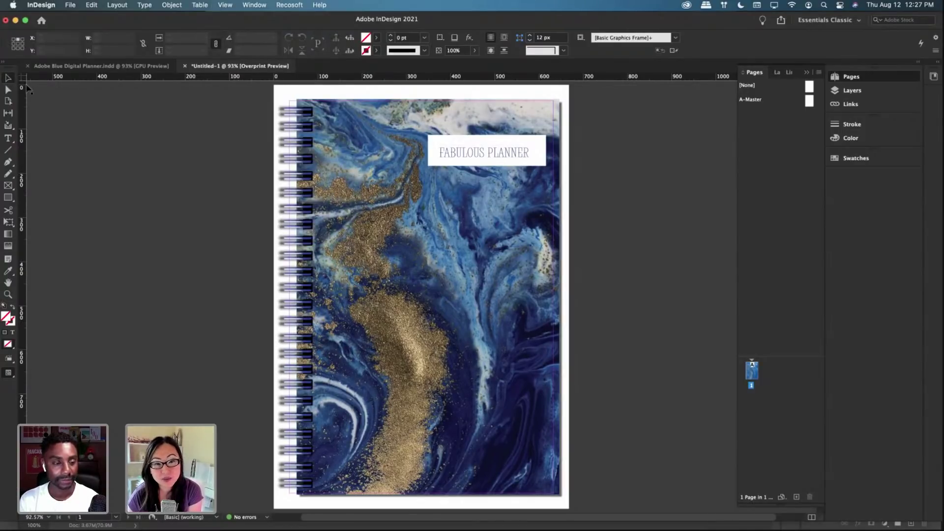
Step: Select the cover image, switch to Finder and replace it with Blue-Marble-Edges.jpg from the Cover Options folder
click(427, 296)
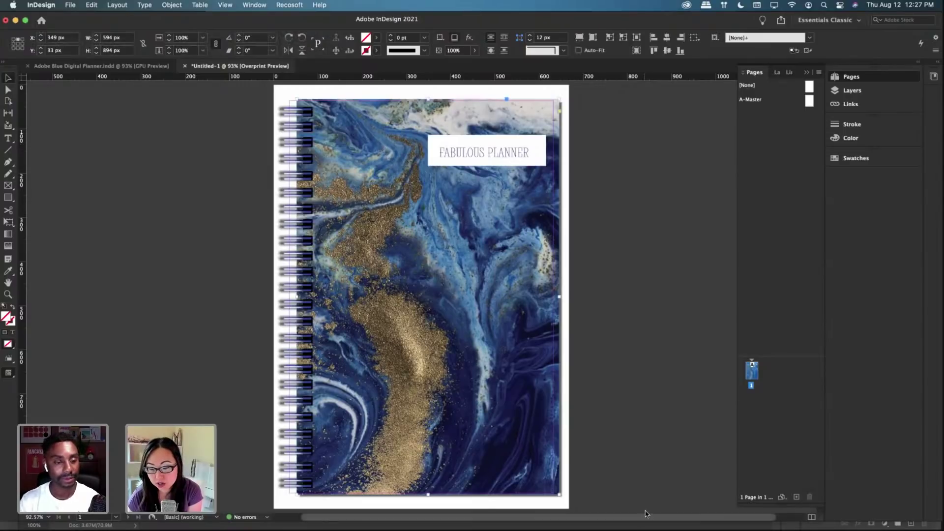
mouse_move(277, 525)
click(173, 511)
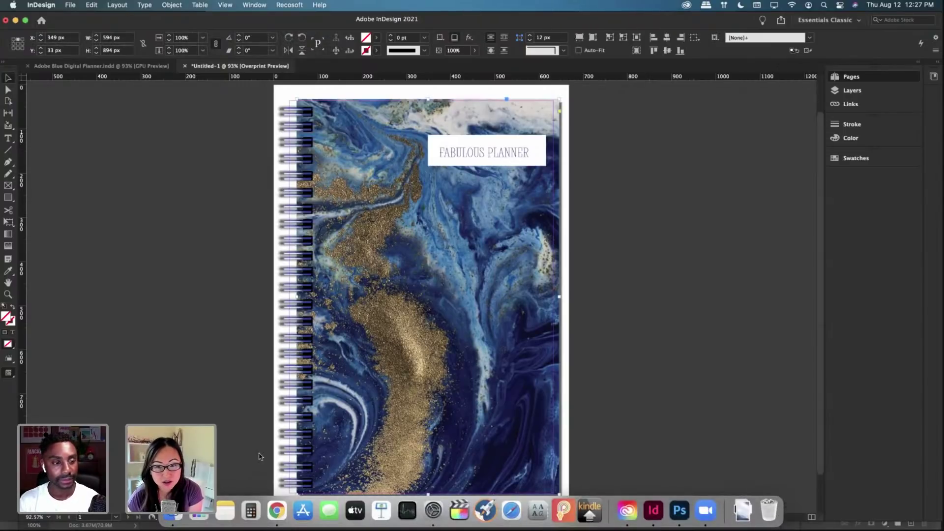
double_click(578, 186)
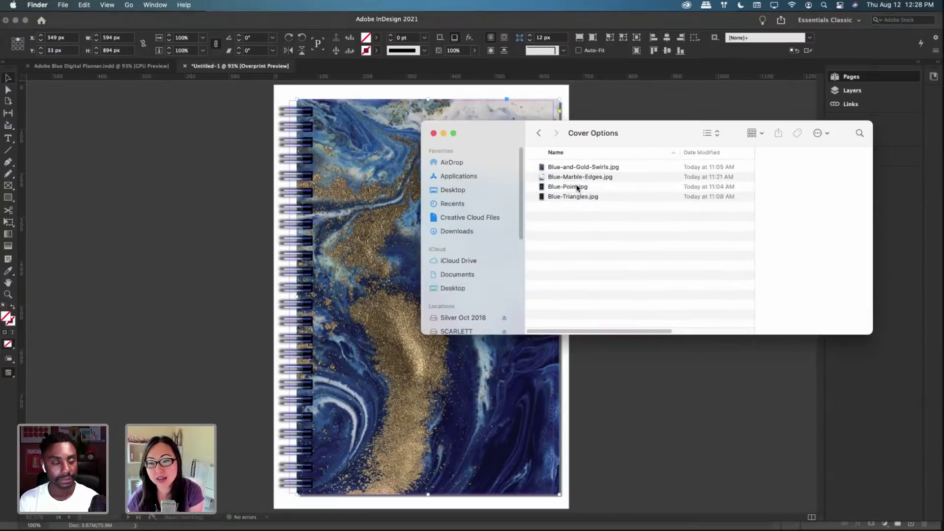
click(586, 178)
drag(586, 177, 387, 139)
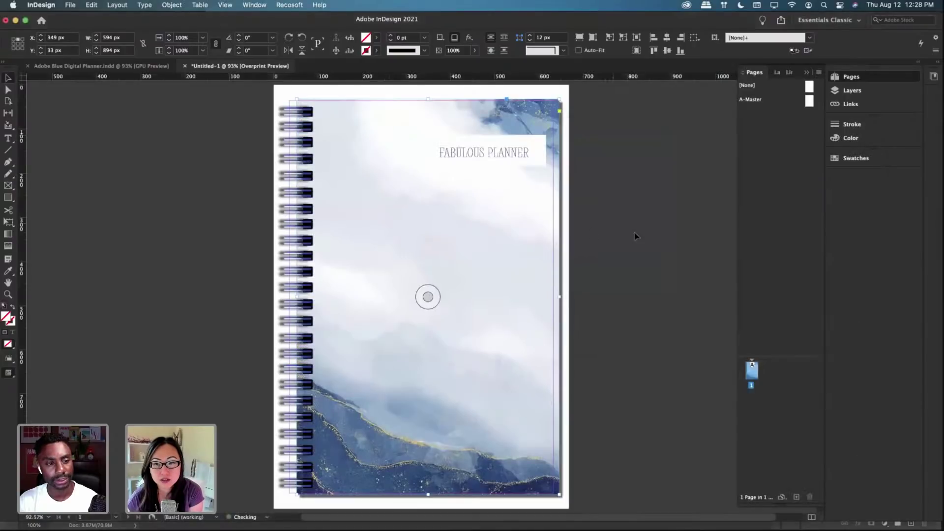
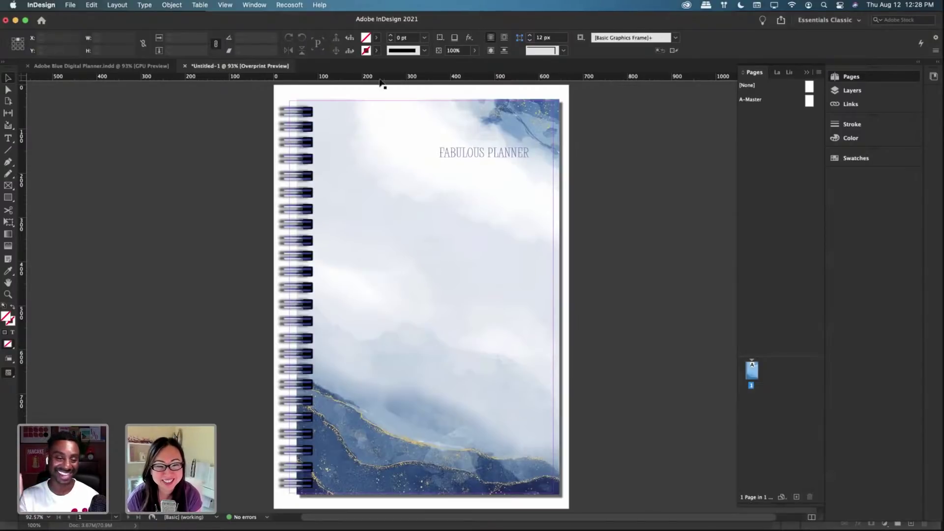
Step: Change the font of the "Fabulous Planner" title to Moonstone
click(463, 162)
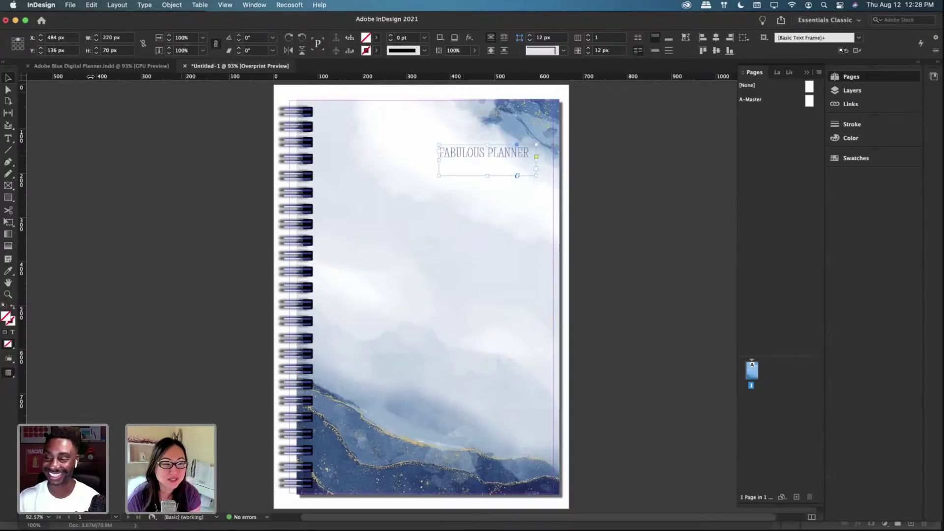
click(10, 139)
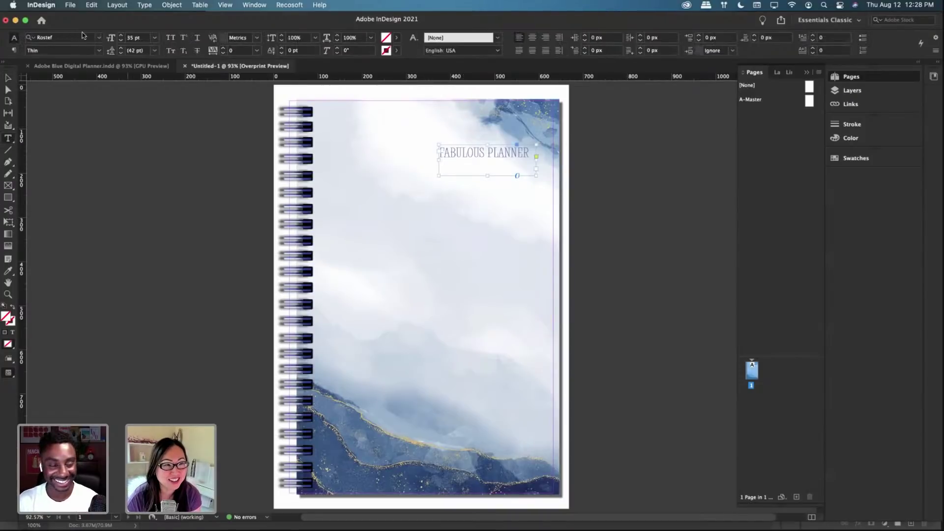
click(100, 38)
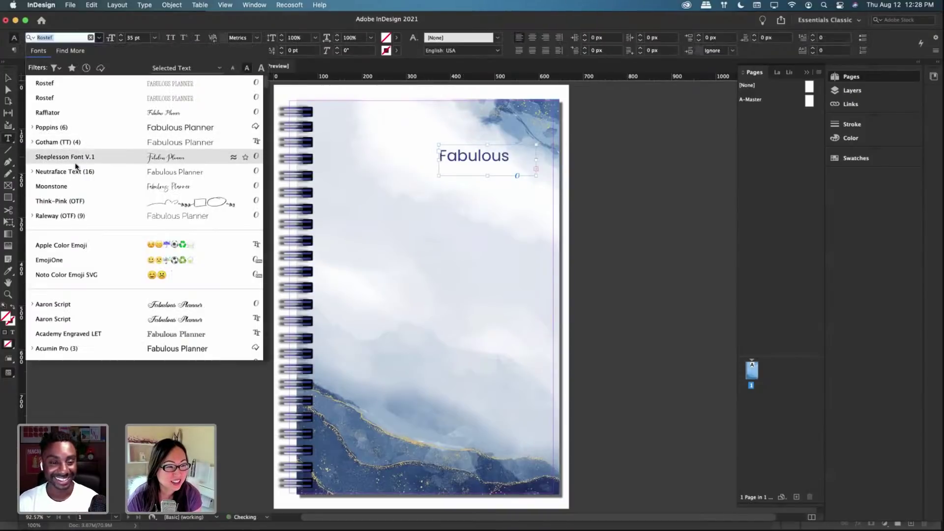
click(74, 186)
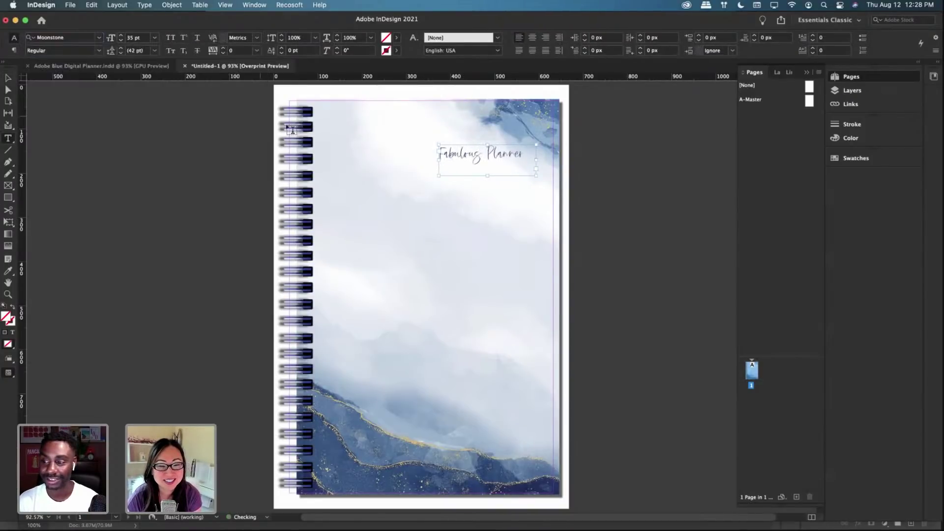
Step: Set the title's font size to 42 pt and enlarge its text frame to about 432 × 312 px
click(121, 36)
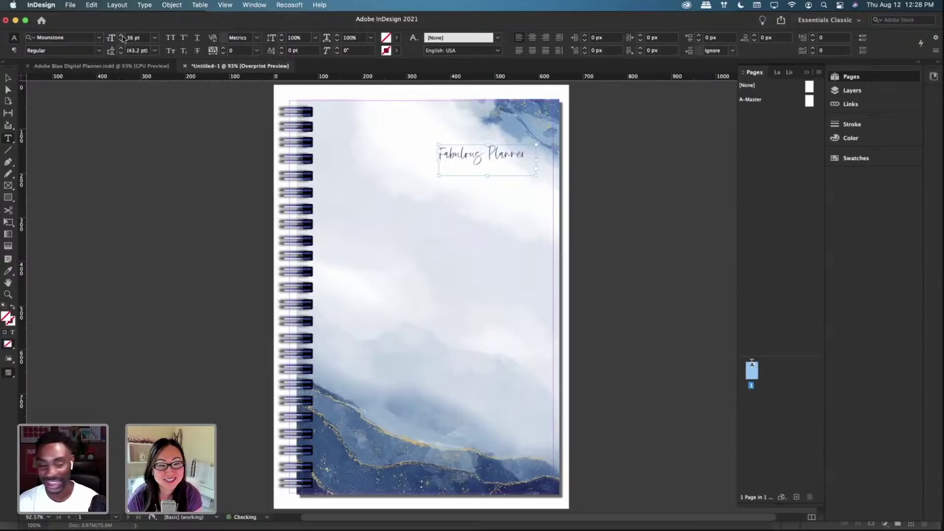
click(122, 36)
click(121, 36)
click(122, 36)
click(122, 36)
click(121, 36)
click(122, 36)
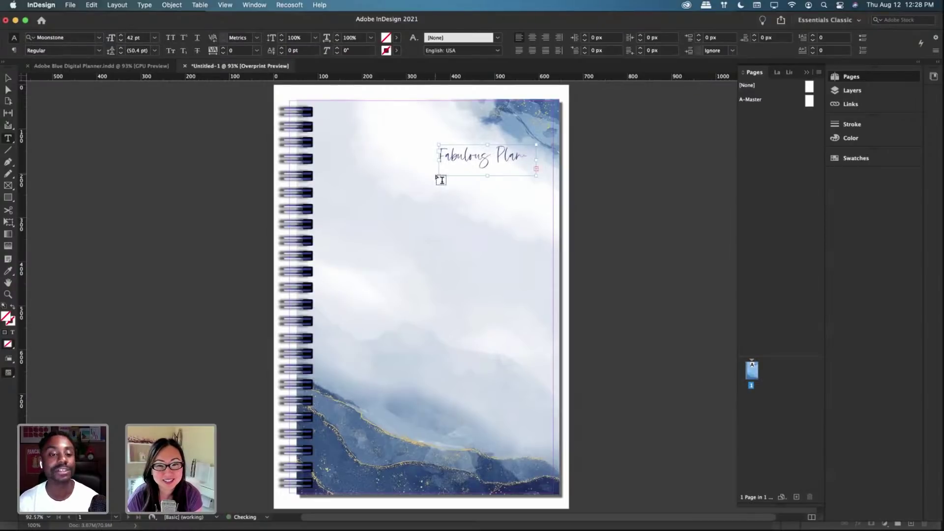
key(Escape)
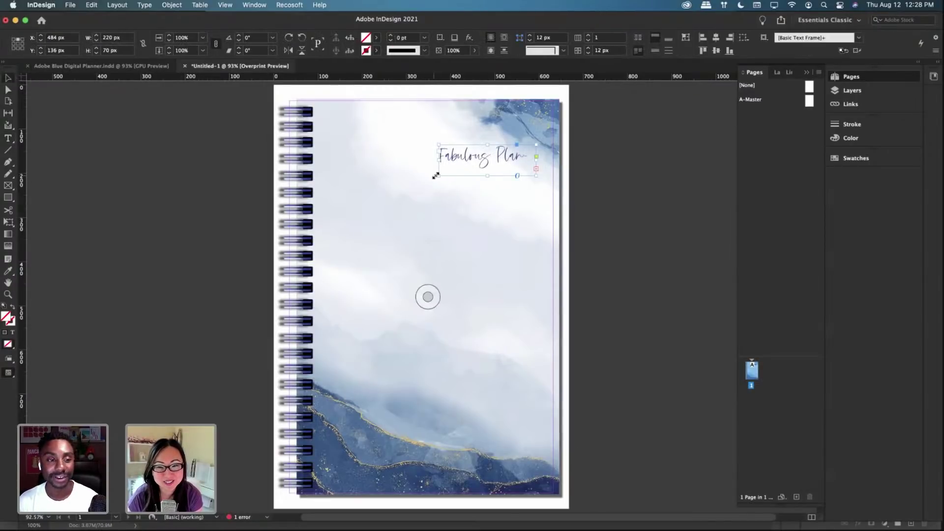
drag(438, 176, 345, 283)
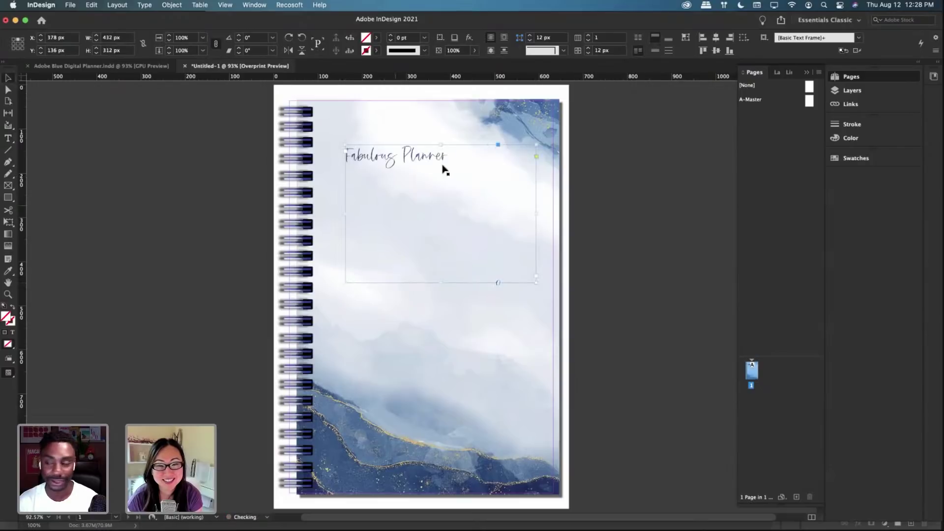
Step: Increase the font size of the "Fabulous Planner" title to 77 pt
click(8, 139)
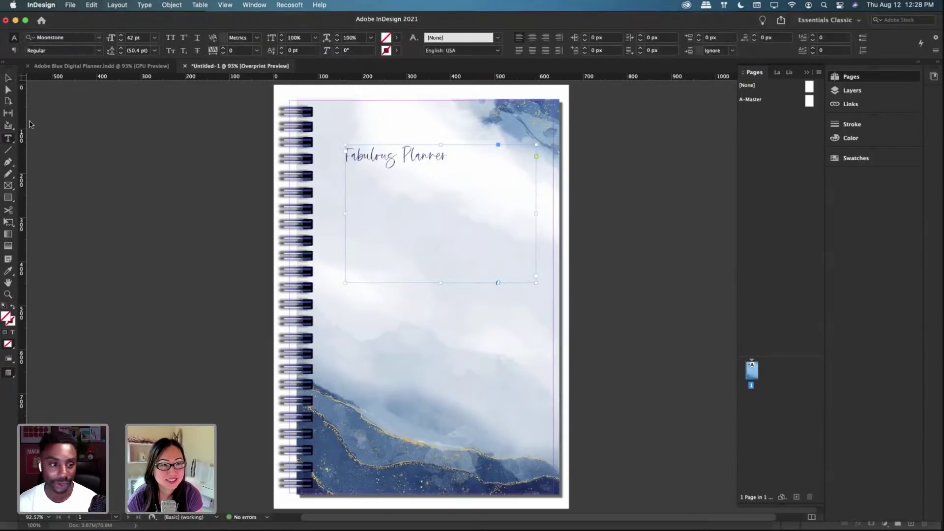
click(120, 36)
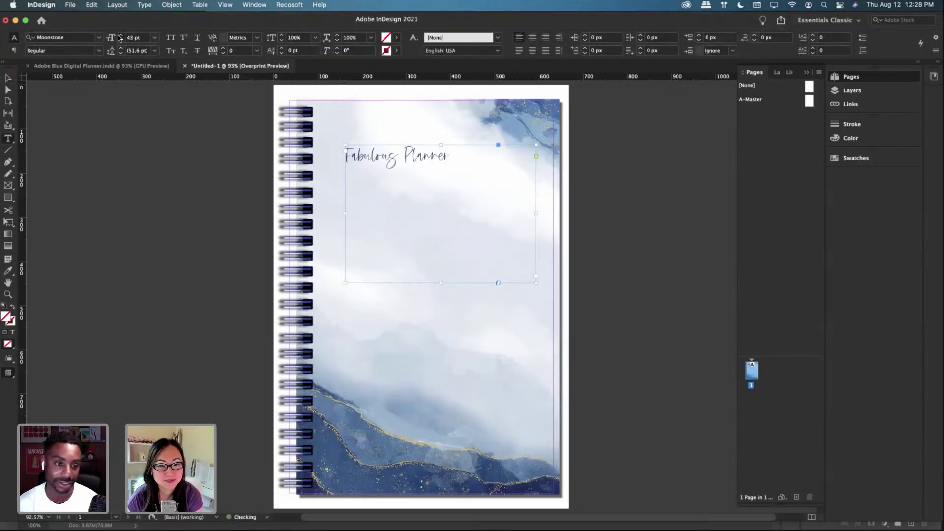
click(120, 36)
click(120, 36)
click(120, 36)
click(120, 36)
click(120, 36)
click(120, 36)
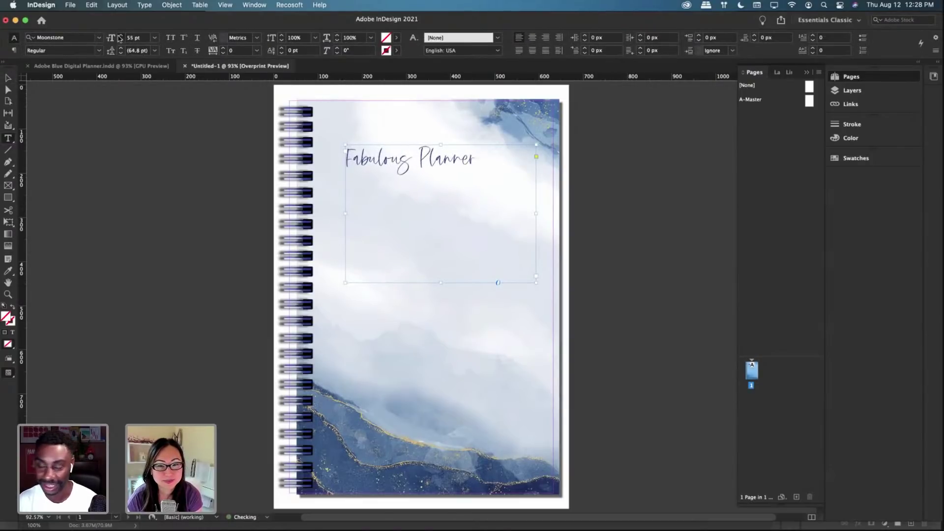
click(119, 36)
click(120, 36)
click(120, 36)
click(120, 36)
click(120, 36)
click(120, 36)
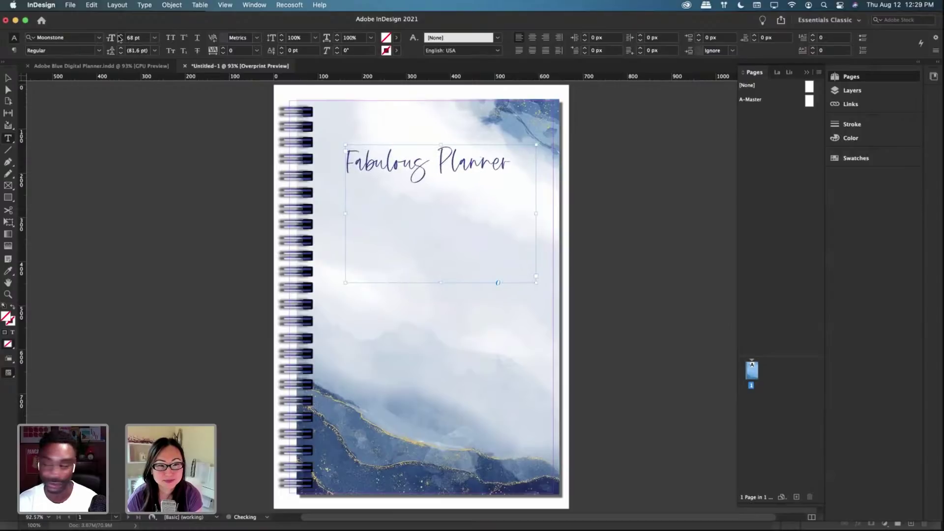
click(120, 36)
click(120, 36)
click(120, 35)
click(120, 36)
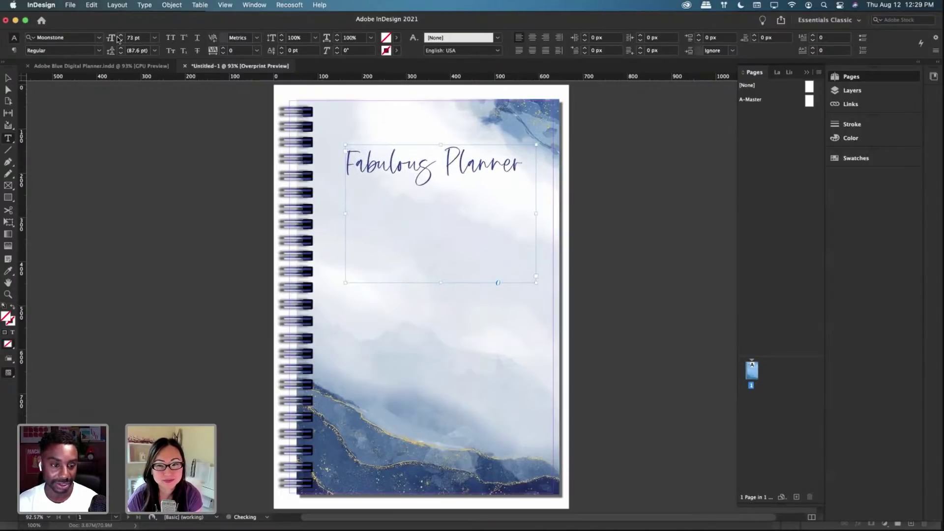
click(120, 36)
click(120, 36)
click(120, 36)
click(120, 36)
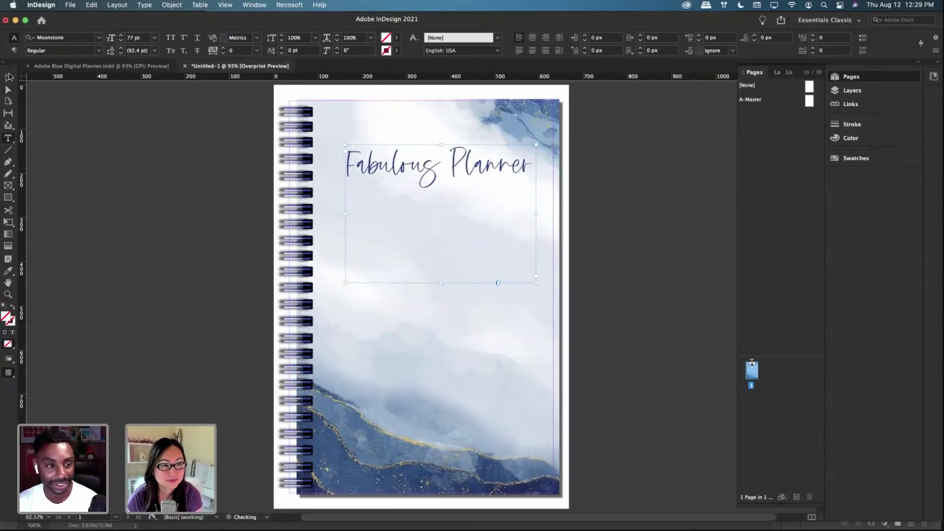
Step: Fit the title's text frame height to its text, move the frame to about X 390, Y 172 px, and deselect it
click(8, 77)
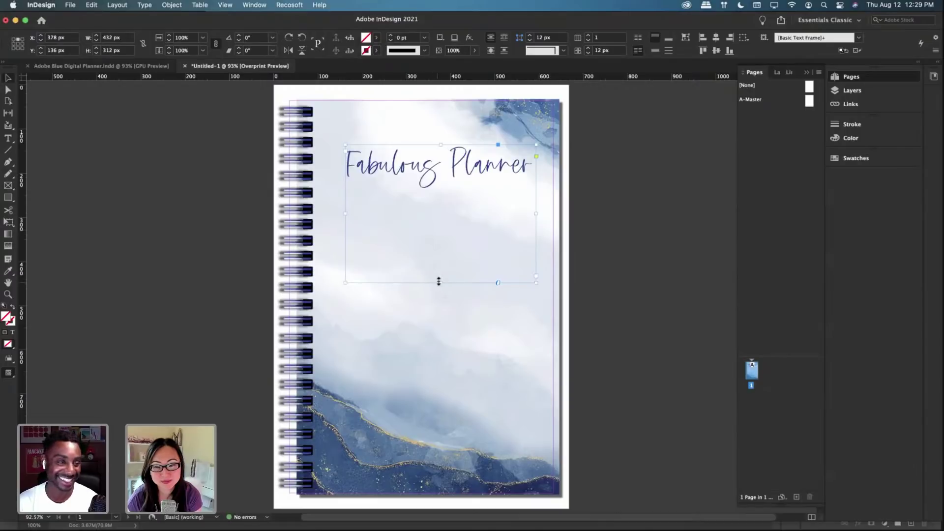
double_click(440, 284)
drag(471, 162, 476, 183)
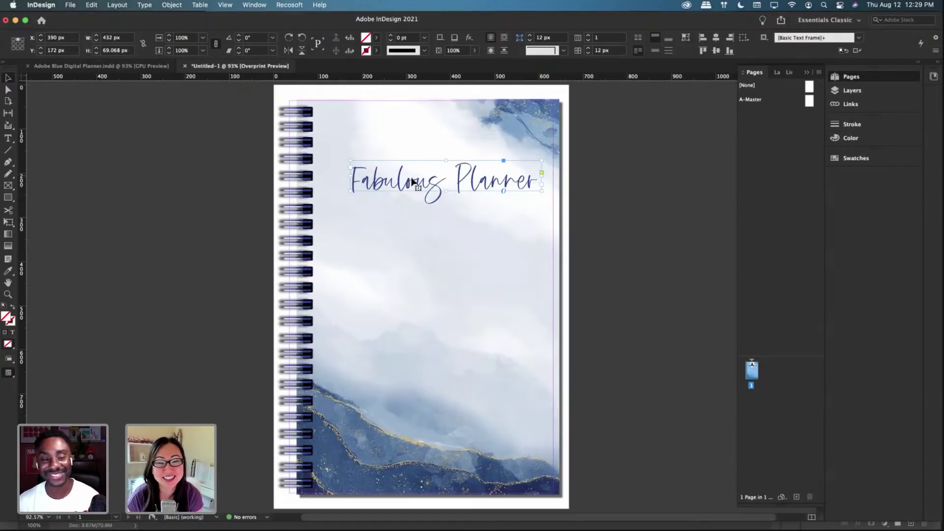
click(591, 218)
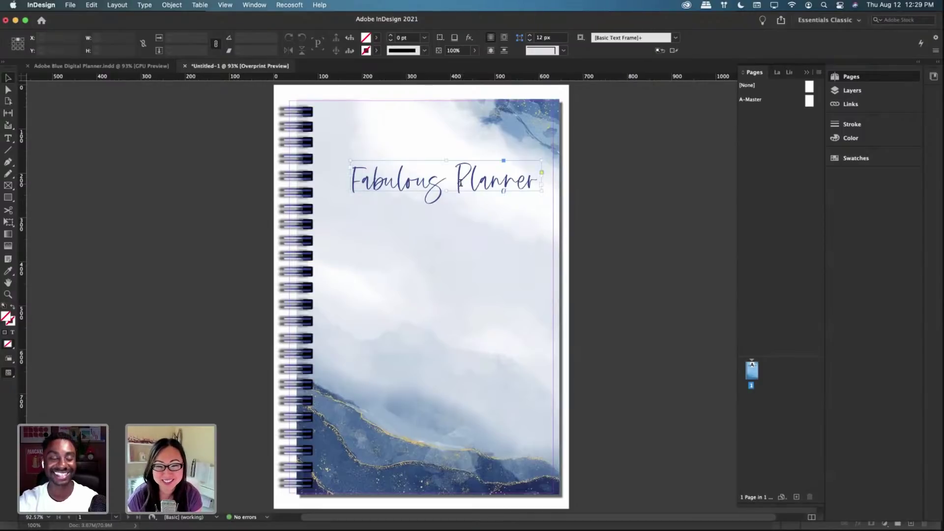
key(t)
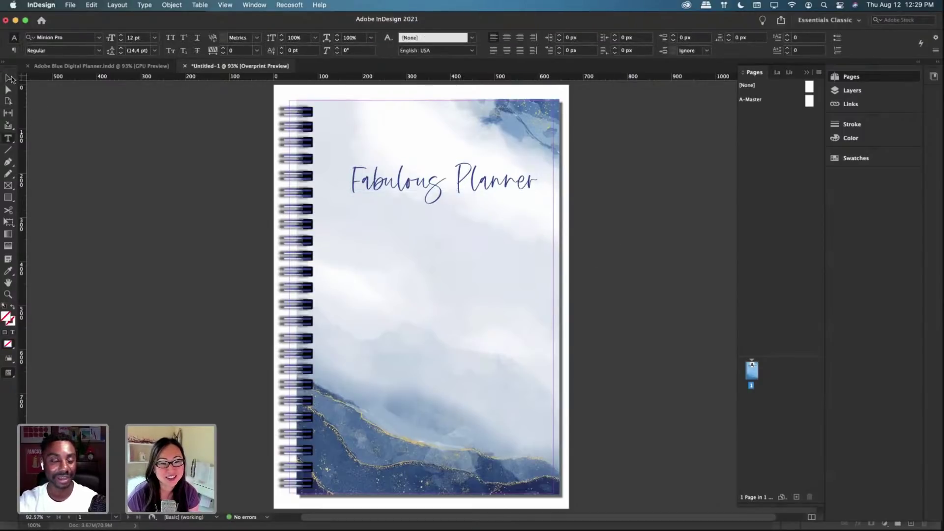
click(9, 77)
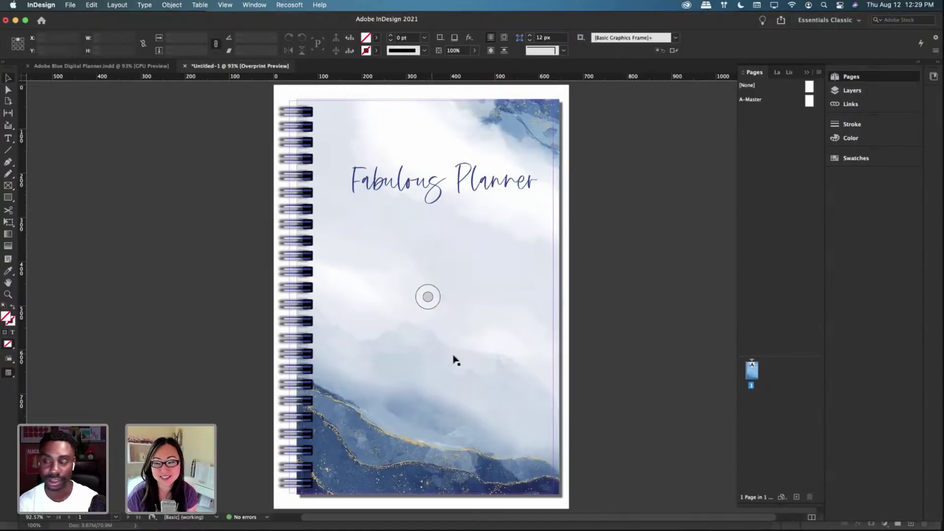
Step: Select the cover image, switch to Finder and replace it with Blue-Point.jpg from the Cover Options folder
click(377, 132)
mouse_move(298, 527)
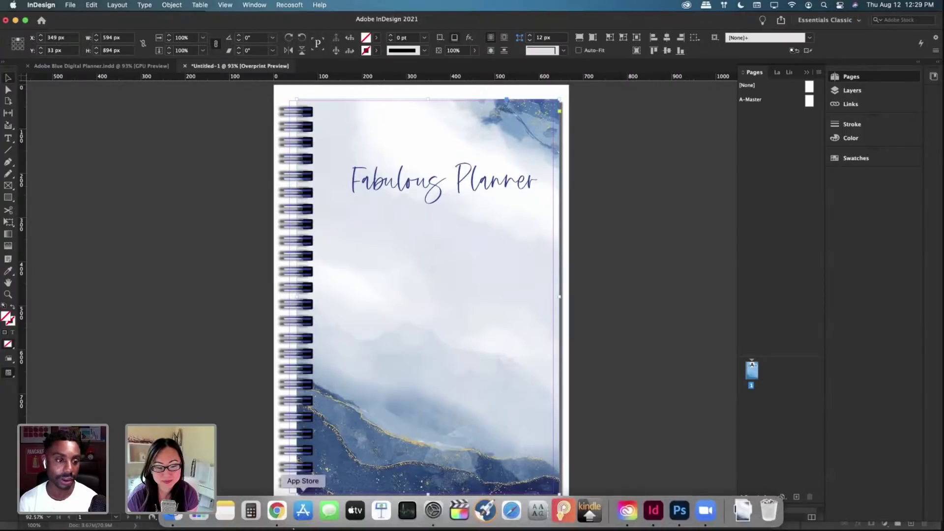
click(203, 512)
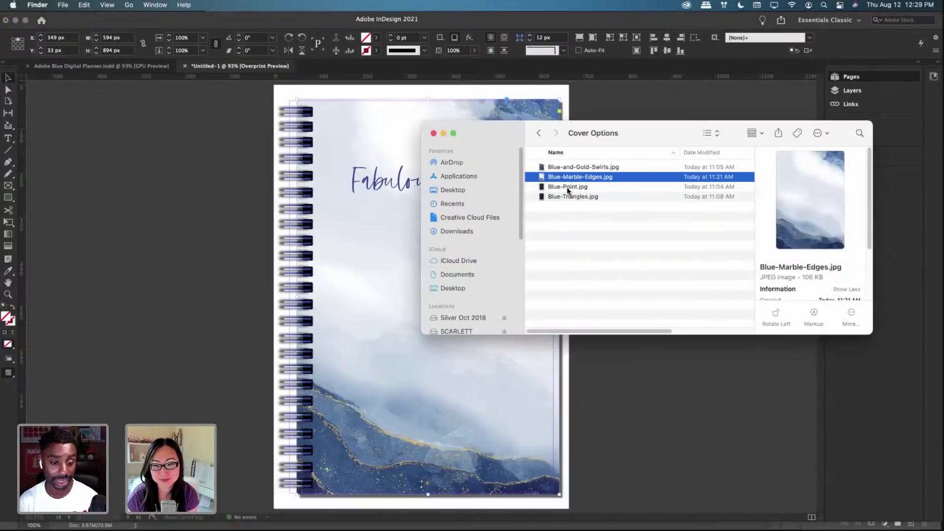
click(569, 189)
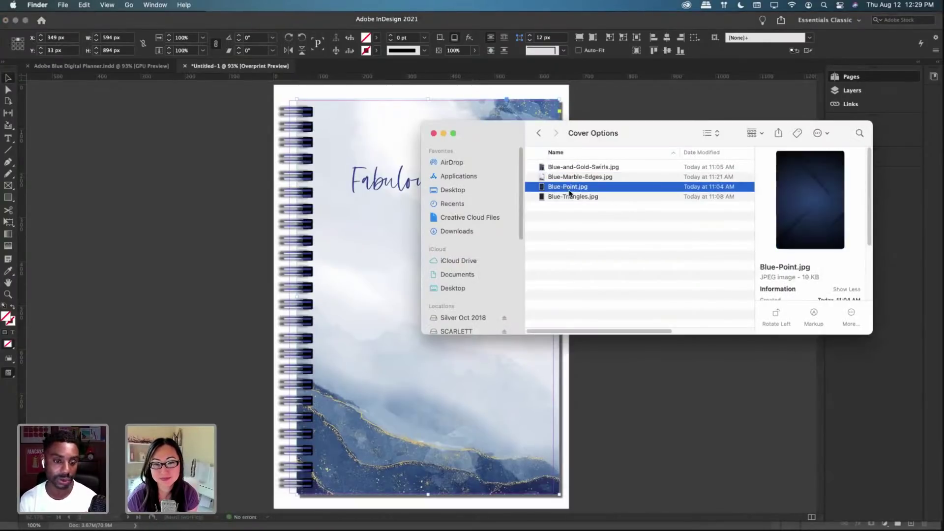
click(570, 197)
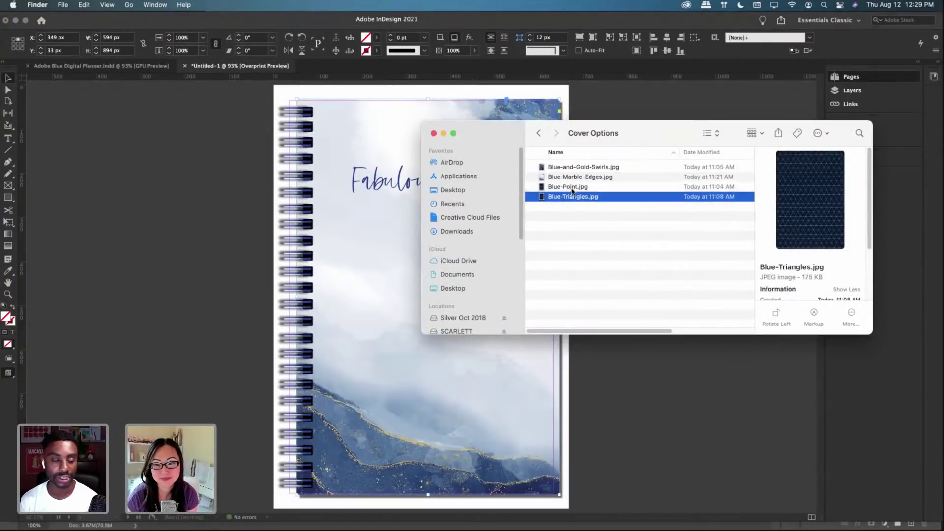
click(572, 191)
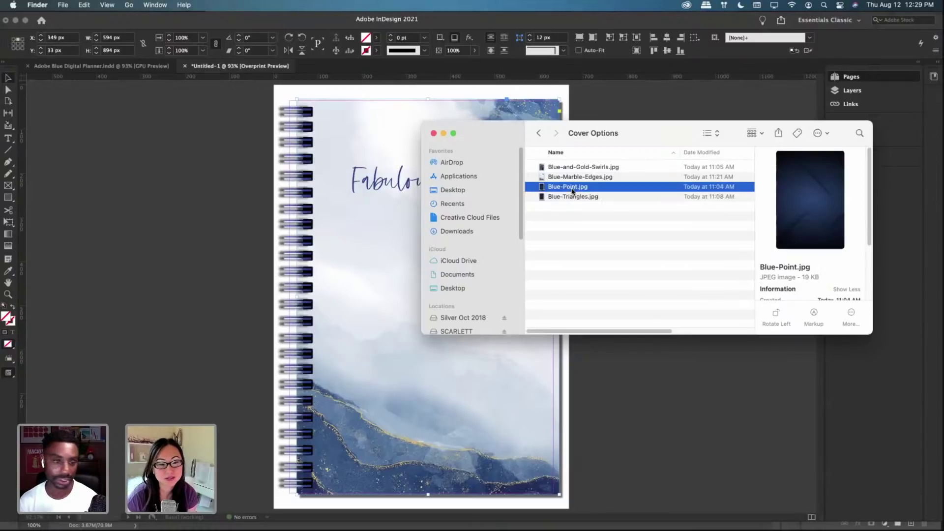
drag(508, 138, 592, 145)
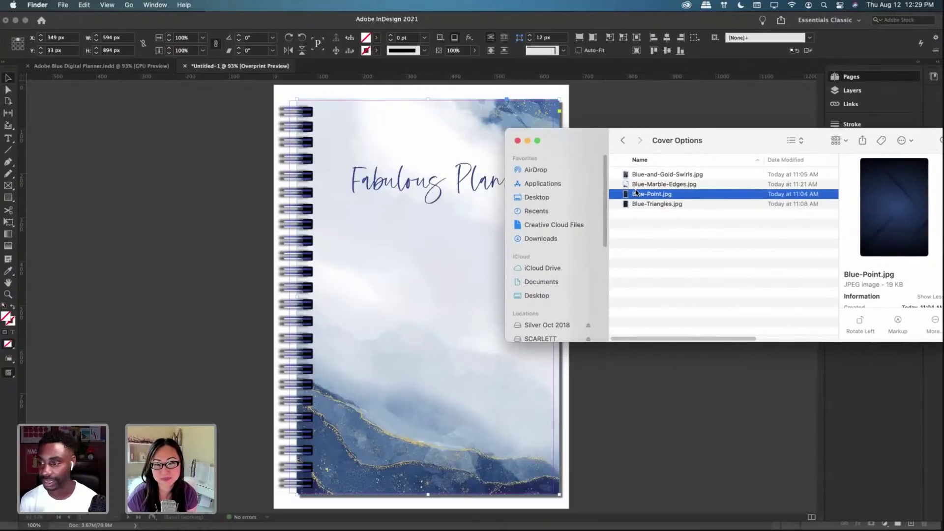
drag(648, 196, 406, 266)
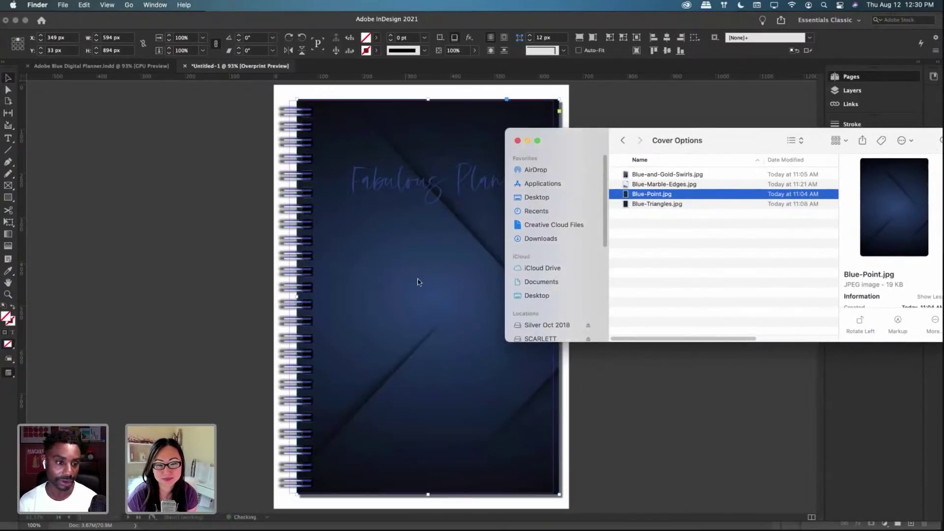
Step: Return to InDesign and change the "Fabulous Planner" title's text color to the Paper swatch
click(419, 282)
click(428, 295)
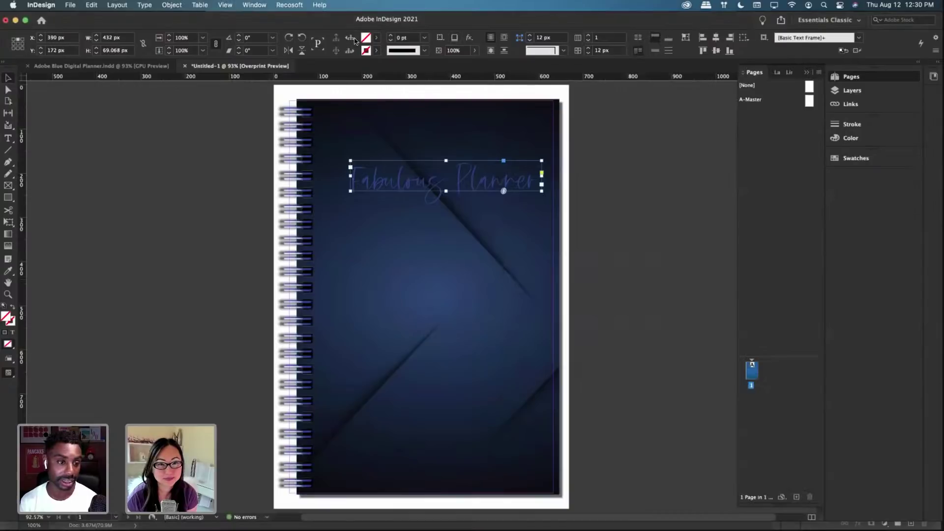
click(376, 37)
click(300, 52)
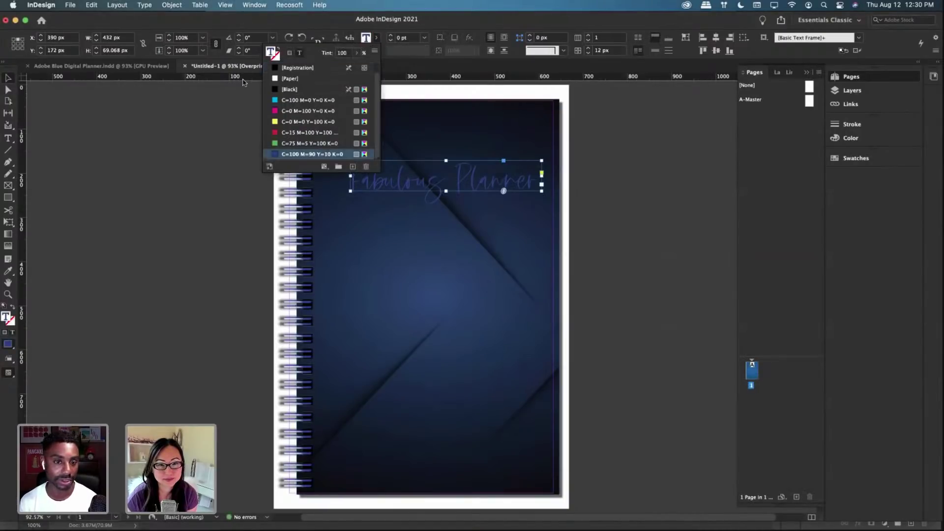
click(290, 78)
click(68, 106)
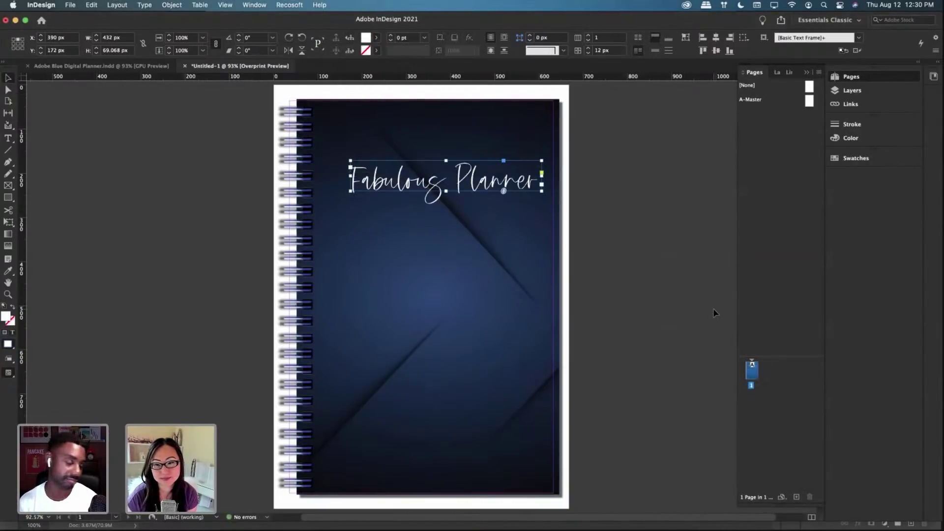
click(714, 309)
Step: Change the font of the whole "Fabulous Planner" title to Didot Regular
double_click(455, 184)
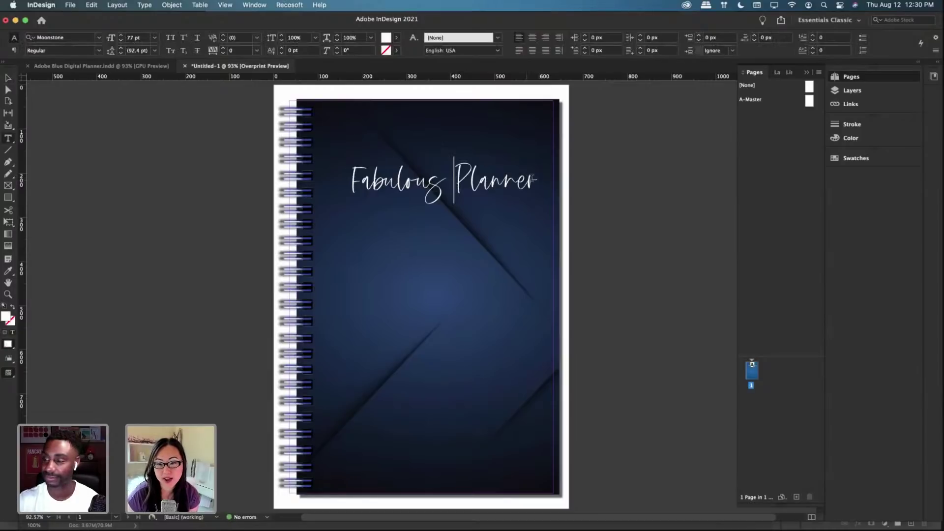
key(super+a)
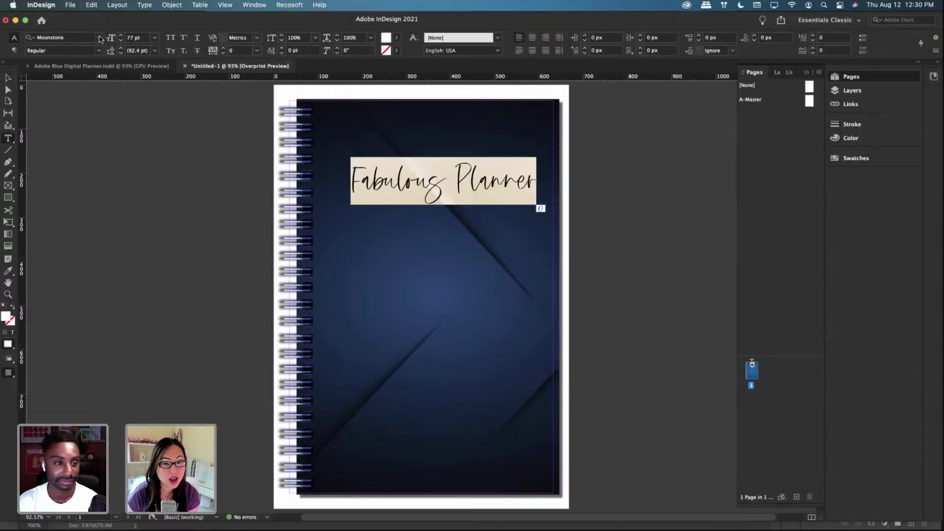
click(100, 37)
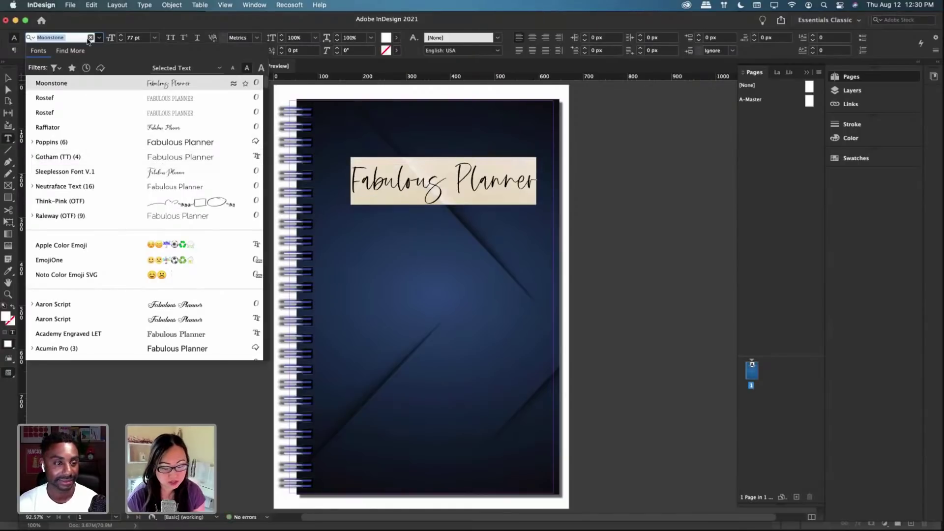
text(ben)
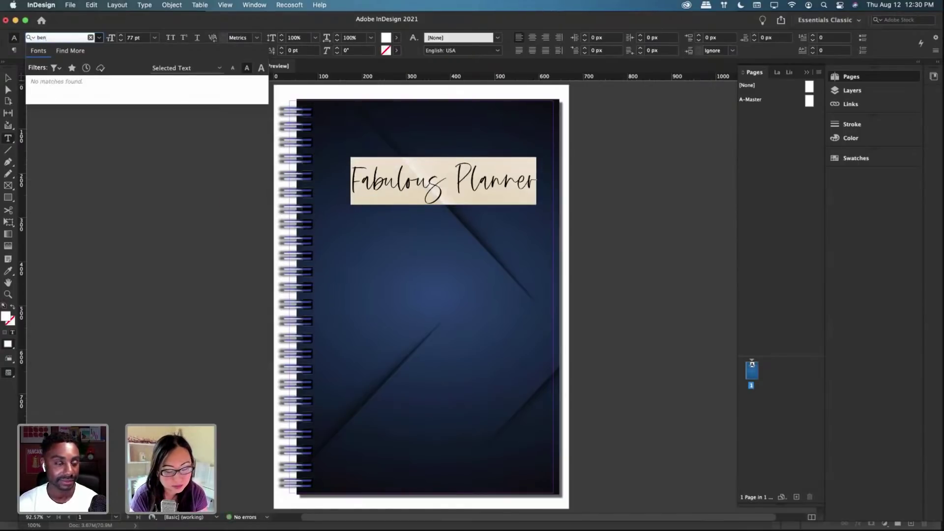
key(BackSpace)
key(BackSpace)
key(BackSpace)
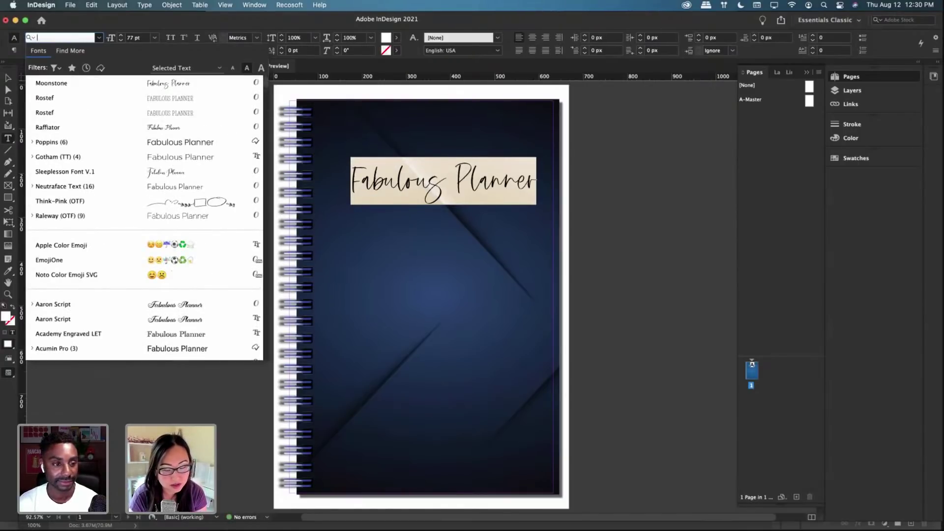
text(didot)
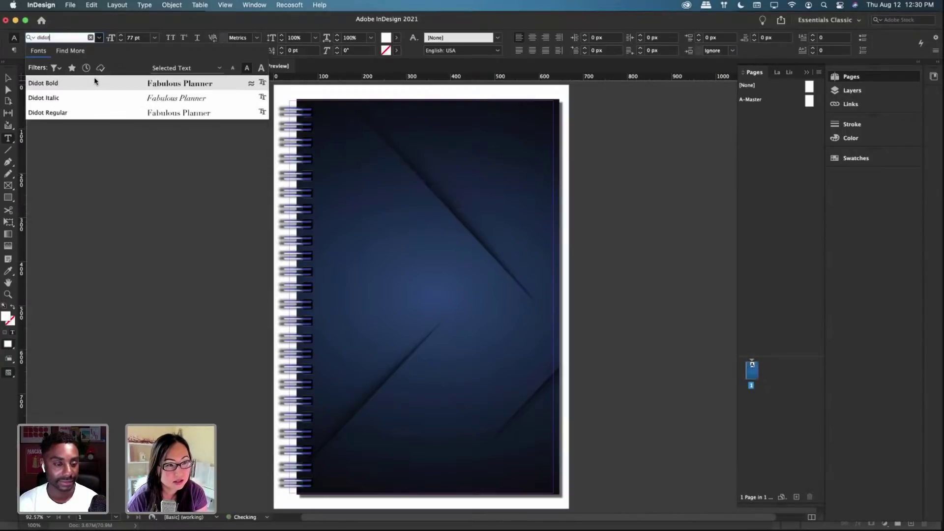
click(79, 108)
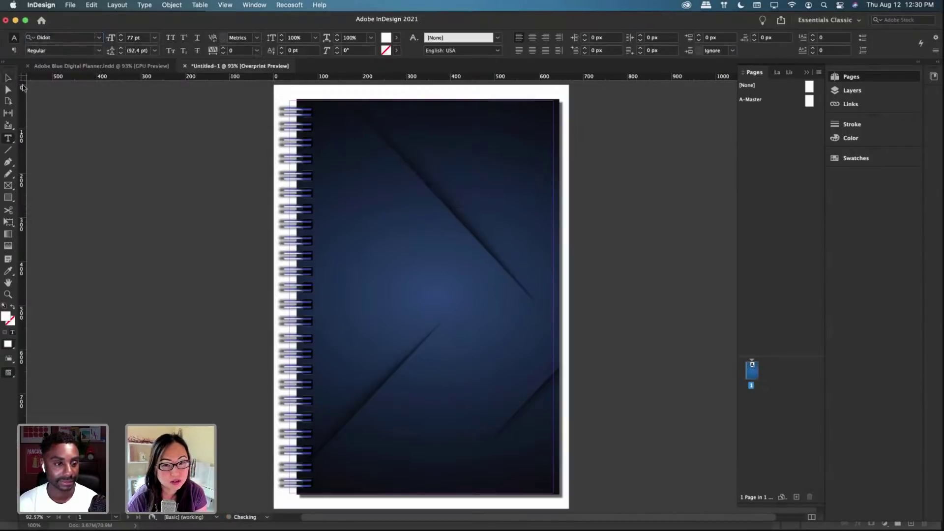
Step: Set the width of the title's text frame to 200 px
click(8, 77)
drag(123, 38, 69, 33)
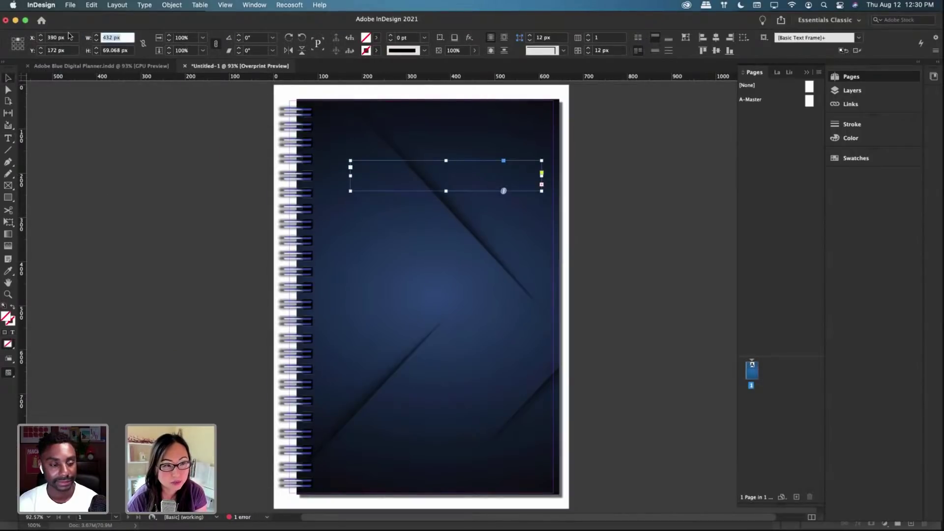
text(20)
key(Return)
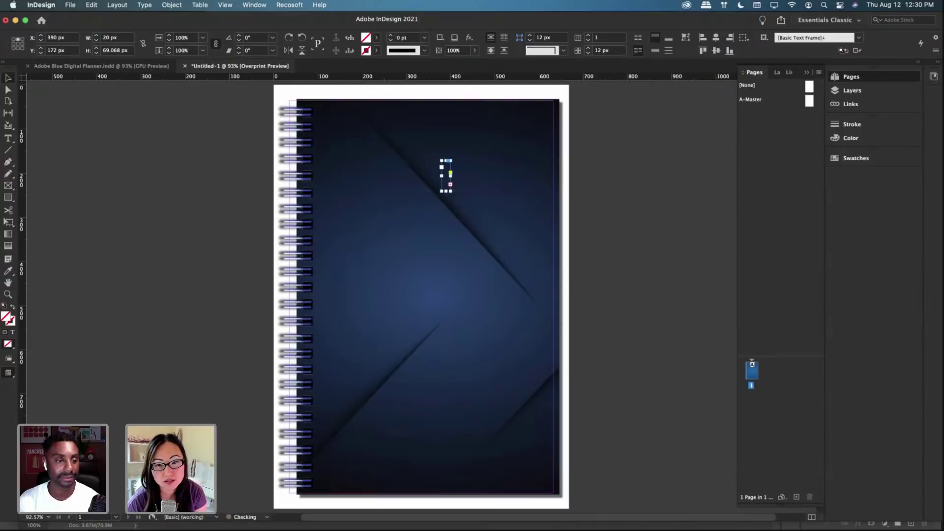
click(96, 38)
text(5)
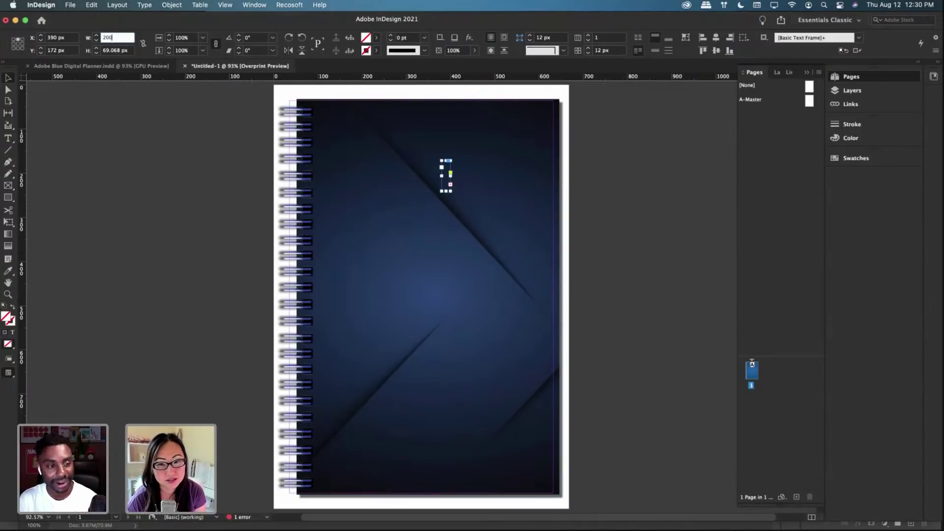
text(00)
key(Return)
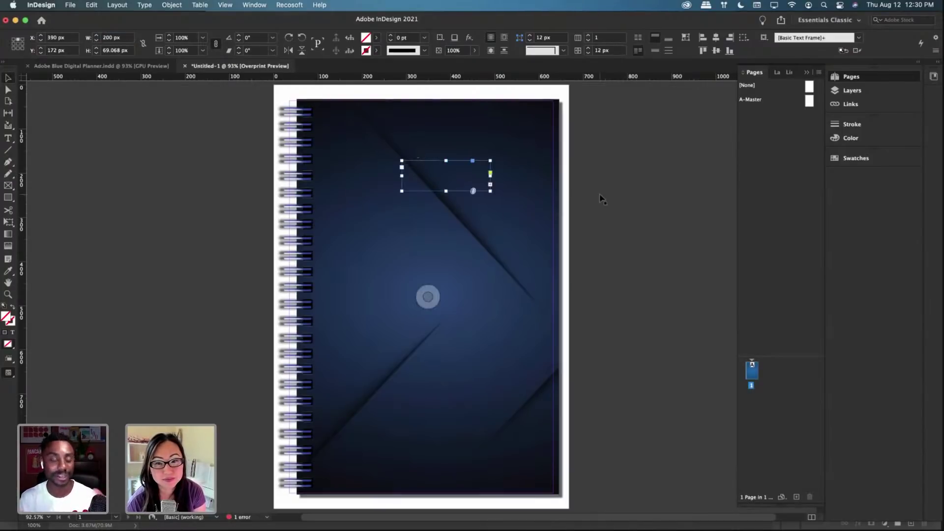
Step: Enlarge the title's text frame to about 420 × 350 px, extending it on both sides
double_click(490, 191)
drag(490, 238, 537, 223)
drag(402, 237, 352, 238)
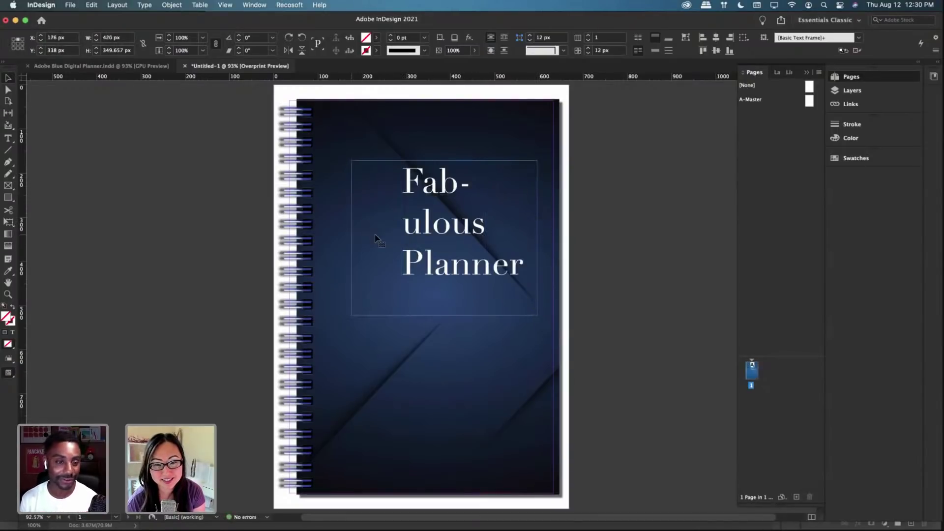
Step: Right-align both lines of the "Fabulous Planner" title within its text frame
double_click(475, 224)
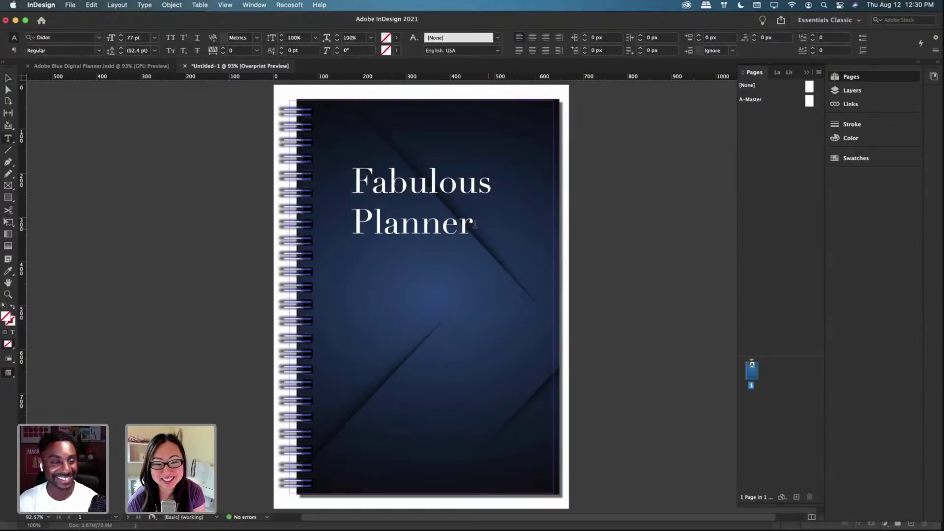
drag(474, 225, 361, 155)
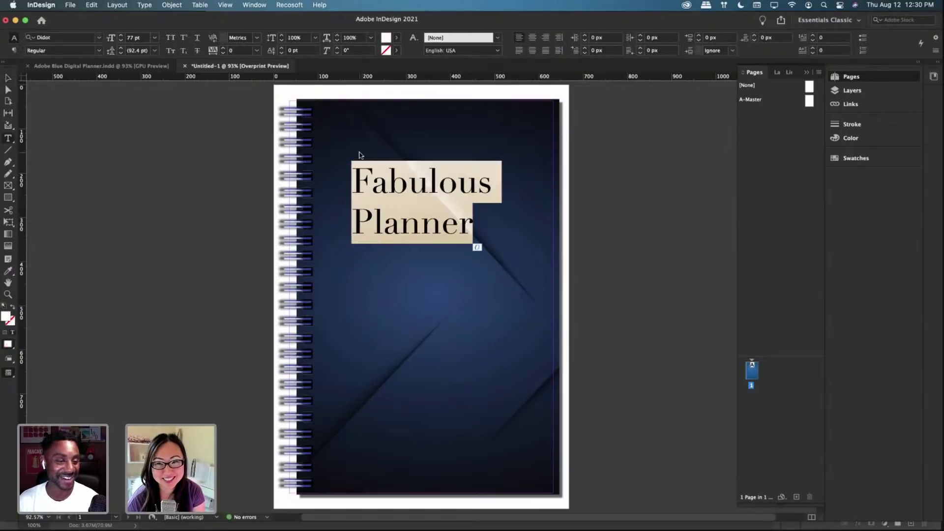
click(544, 39)
click(417, 186)
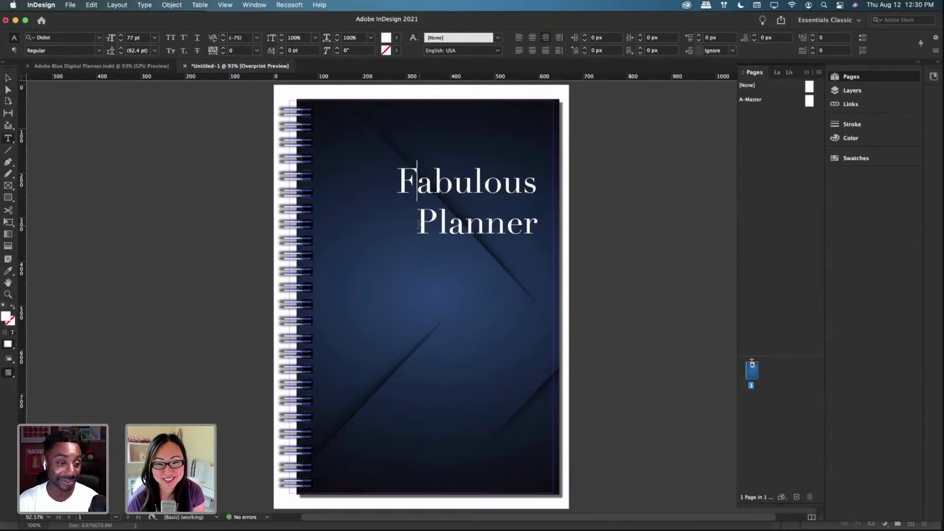
click(420, 225)
click(8, 78)
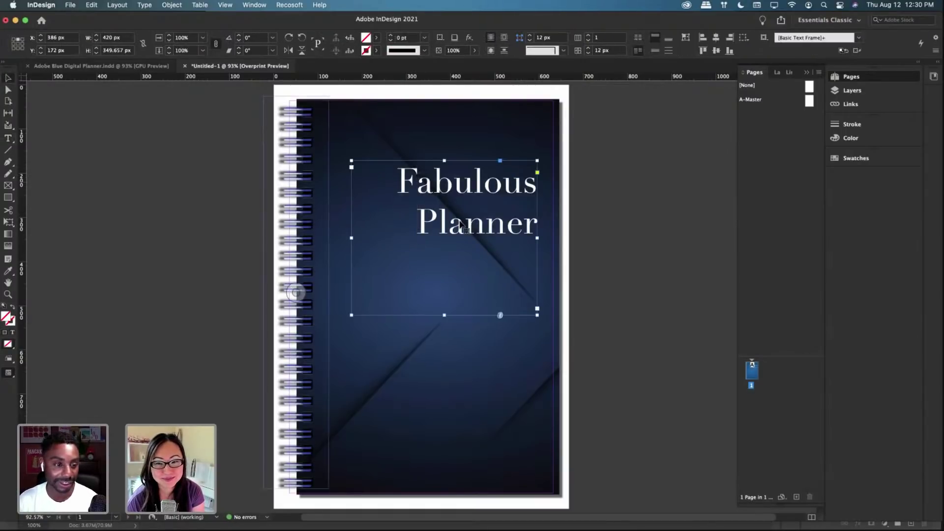
Step: Change the font of the word "Planner" in the cover title to Neutraface Text
double_click(418, 225)
drag(417, 225, 564, 227)
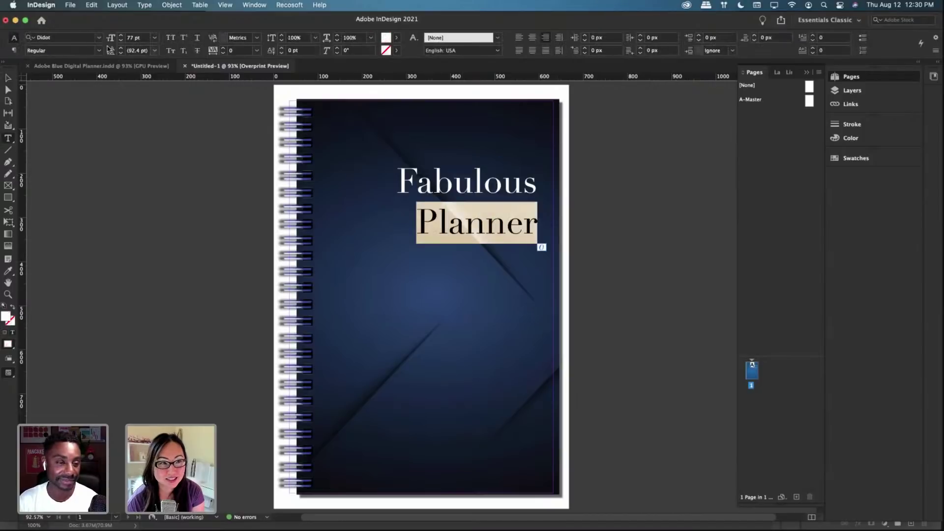
click(99, 38)
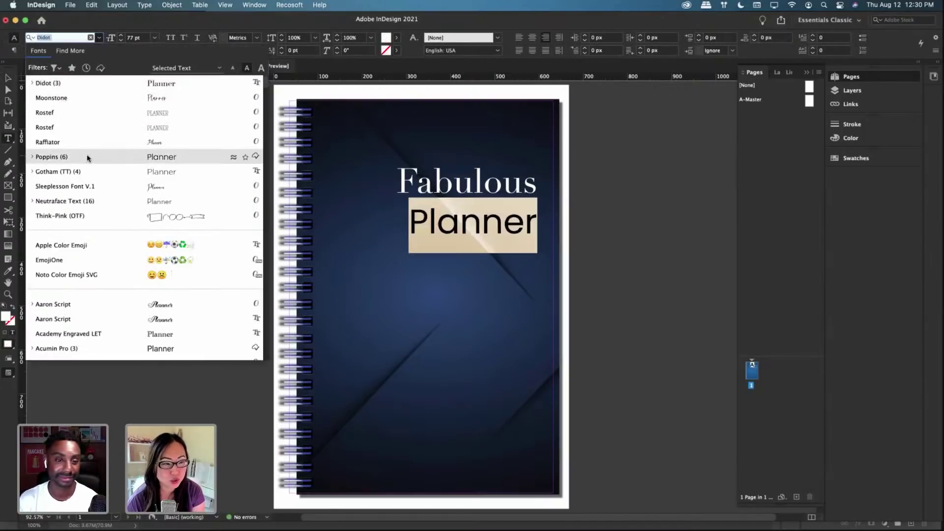
click(75, 201)
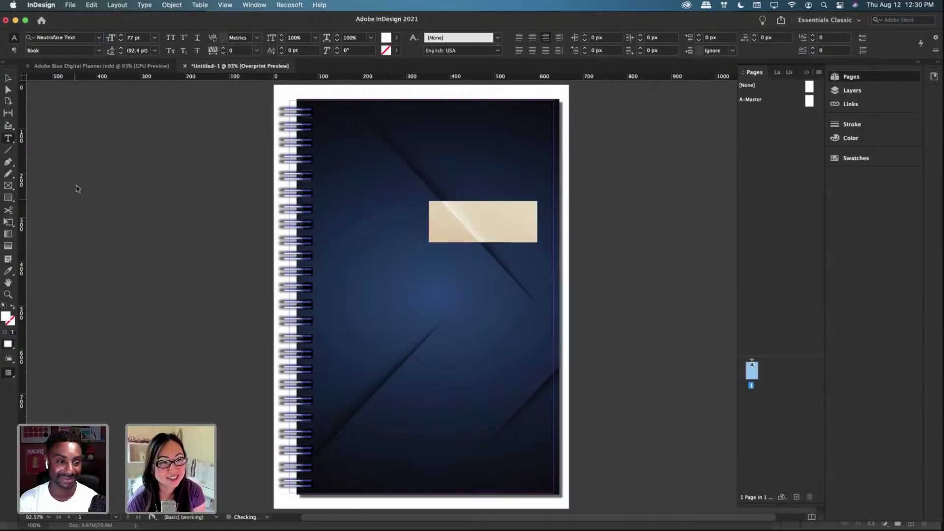
click(481, 194)
key(Escape)
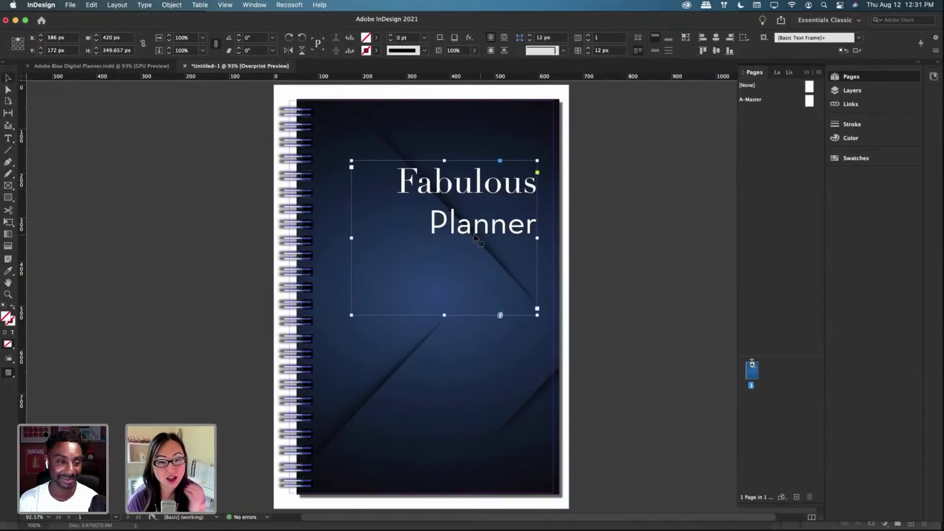
Step: Set the word "Planner" in all caps at a font size of 55 pt
double_click(454, 235)
double_click(453, 227)
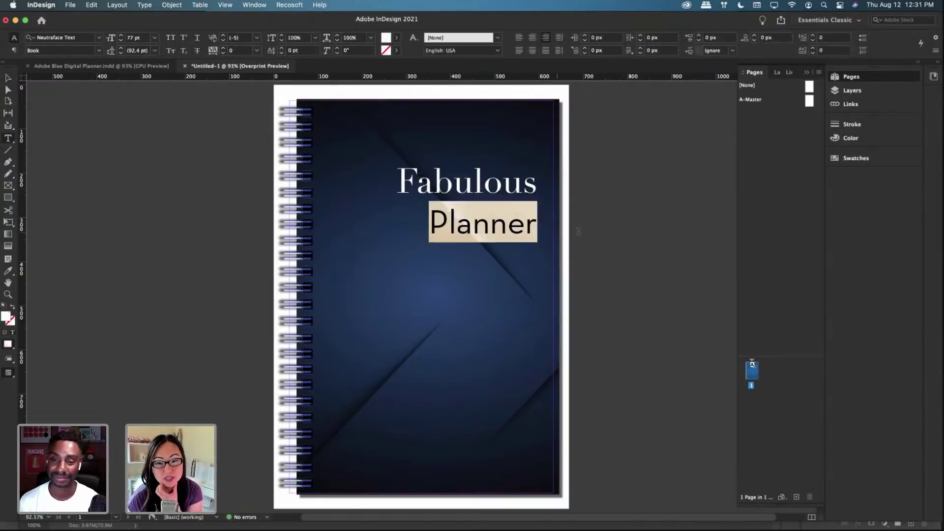
click(171, 37)
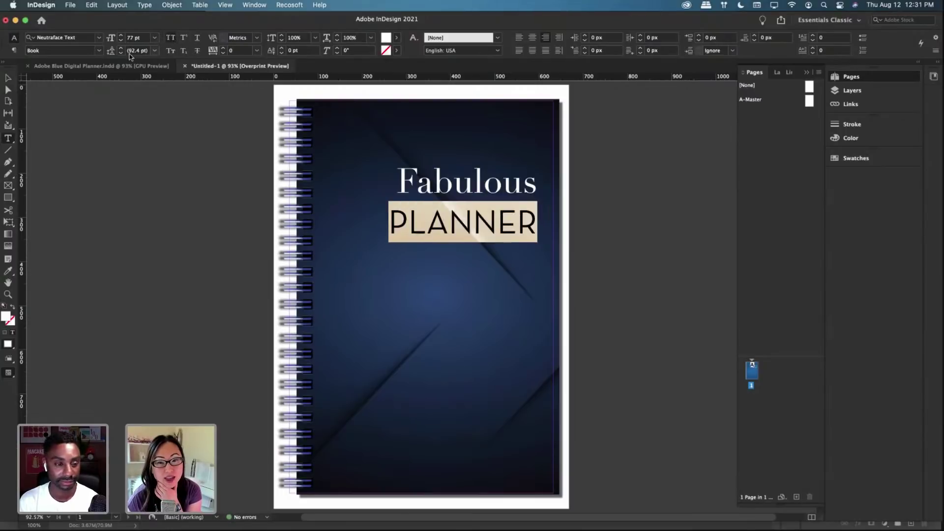
click(141, 38)
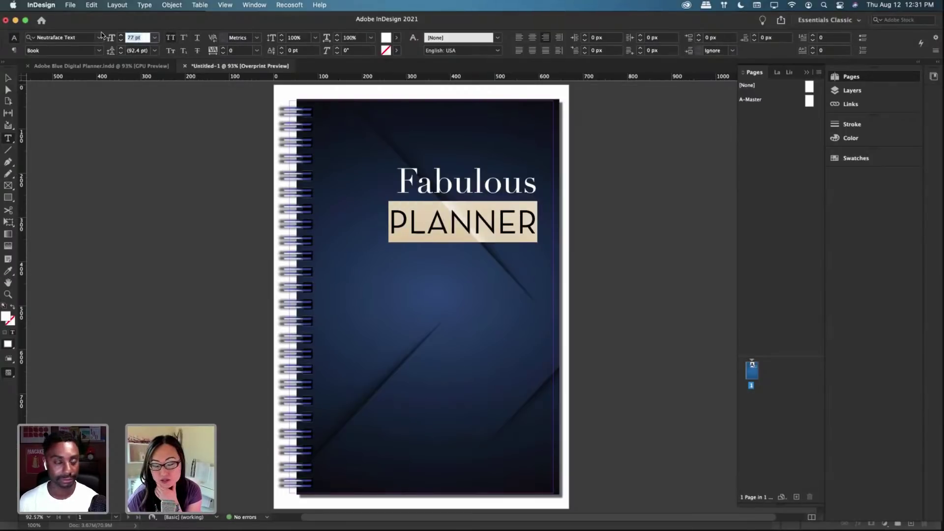
text(55)
key(Return)
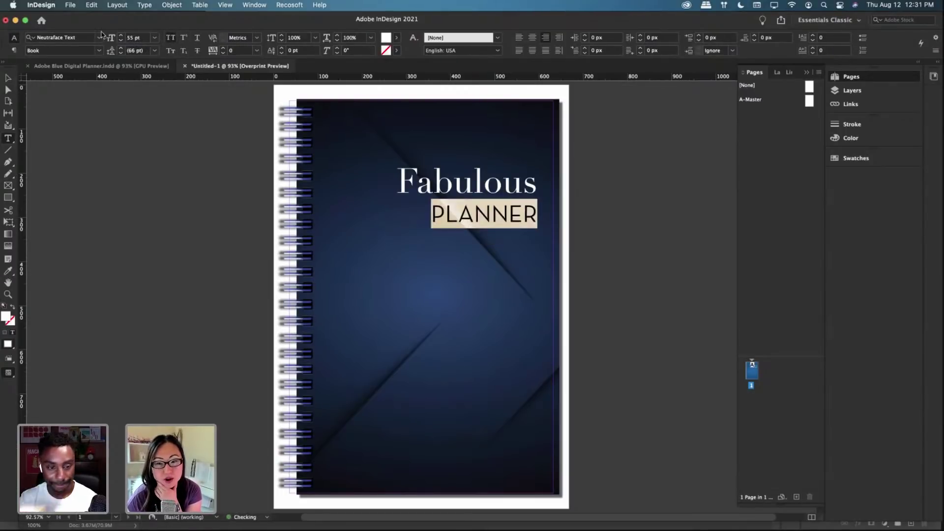
Step: Move the title's text frame up toward the cover's upper-right corner and deselect it
key(Escape)
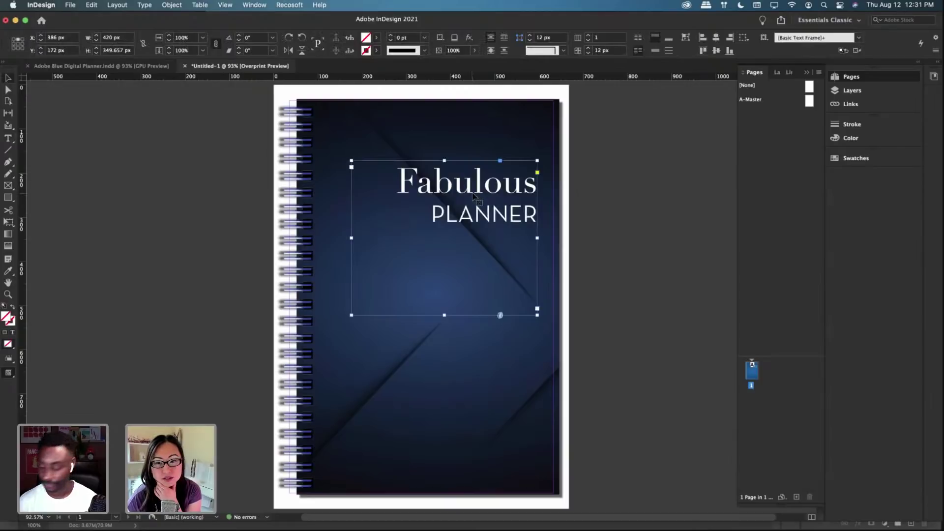
drag(476, 199, 477, 156)
click(626, 319)
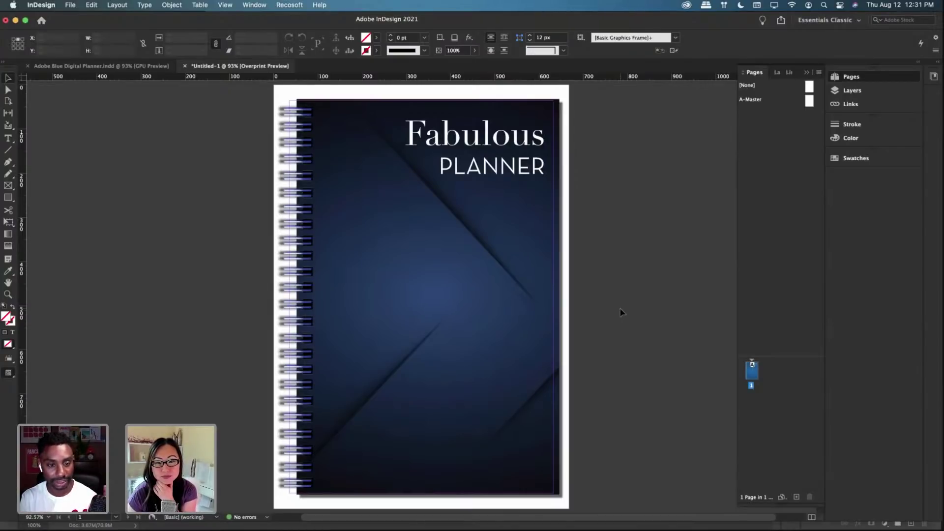
Step: Increase the tracking of the word "PLANNER" to 80
double_click(486, 170)
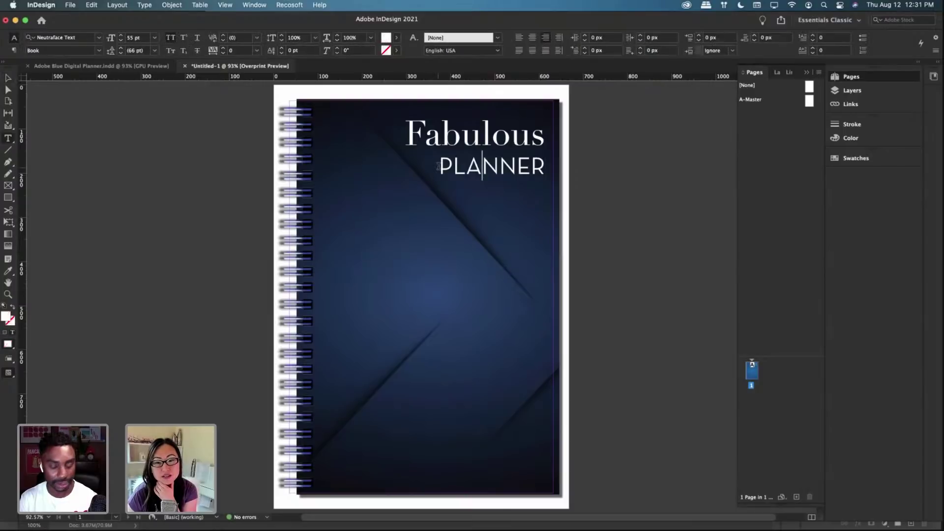
drag(438, 167, 545, 183)
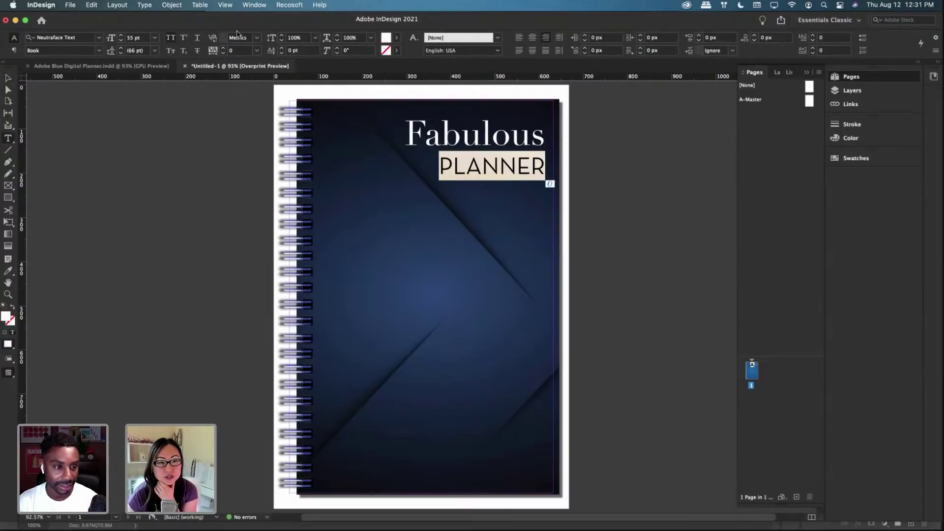
click(224, 49)
click(224, 49)
click(224, 49)
click(224, 48)
click(224, 49)
click(224, 49)
click(224, 48)
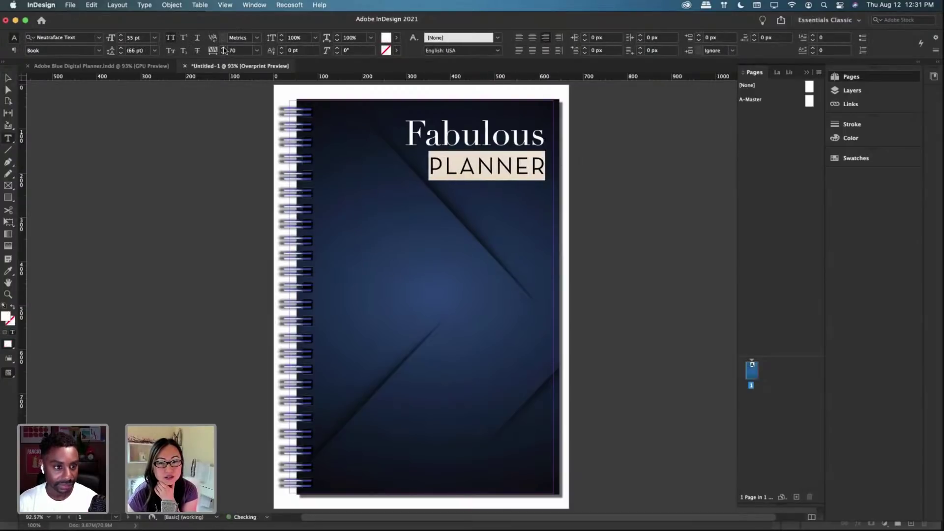
click(224, 49)
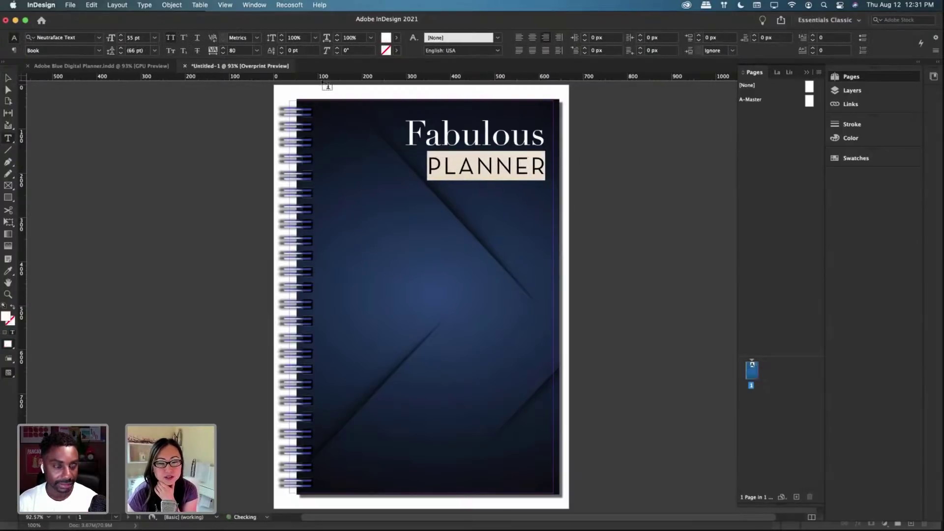
Step: Increase the tracking of the word "Fabulous" to 50
click(441, 136)
drag(543, 135, 404, 136)
click(223, 49)
click(223, 49)
click(223, 49)
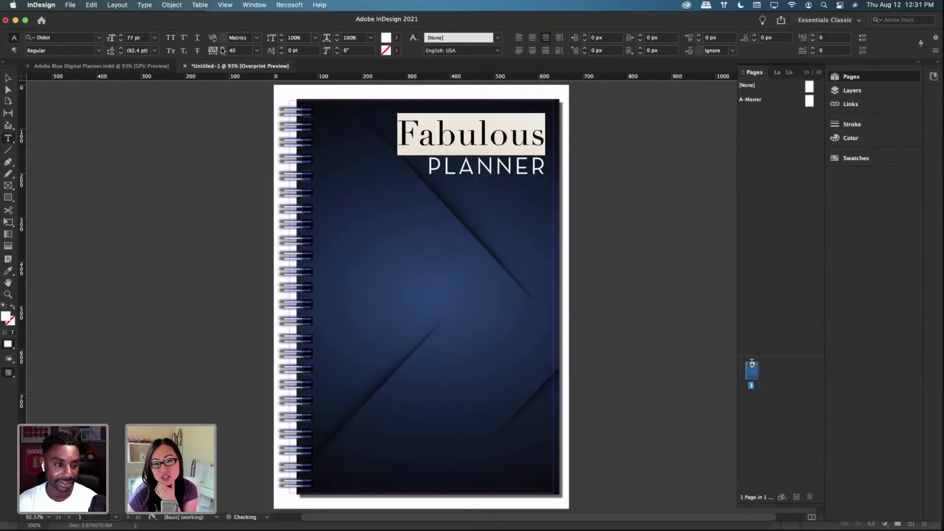
click(224, 49)
click(223, 49)
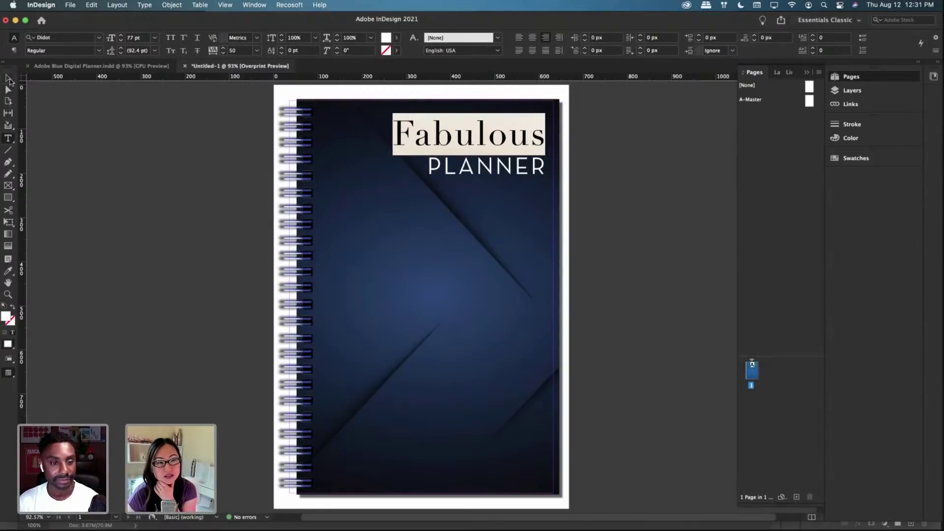
Step: Move the title's text frame slightly higher on the cover, to about X 406 px, Y 48 px, and deselect it
click(9, 79)
click(565, 180)
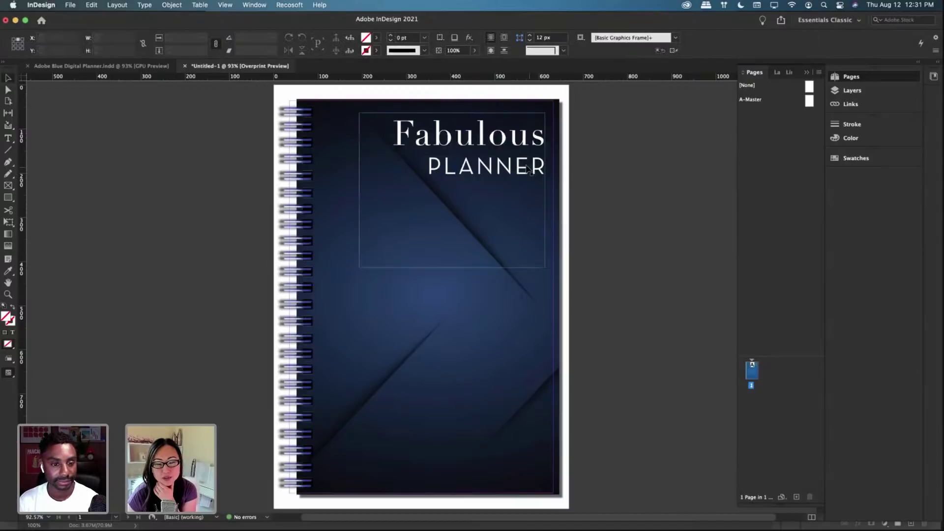
drag(527, 168, 529, 162)
click(617, 324)
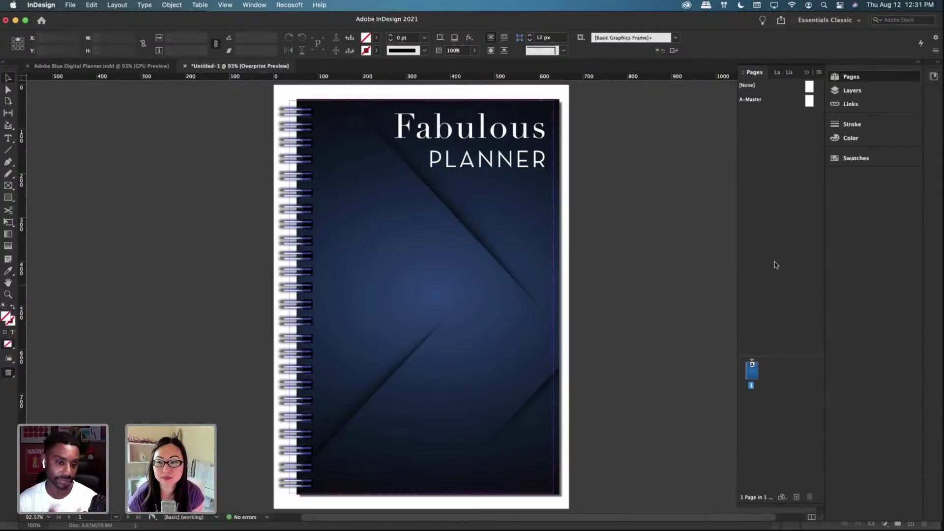
Step: Try to place Blue-Triangles.jpg from the Cover Options folder in Finder onto the cover as a separate image
click(427, 297)
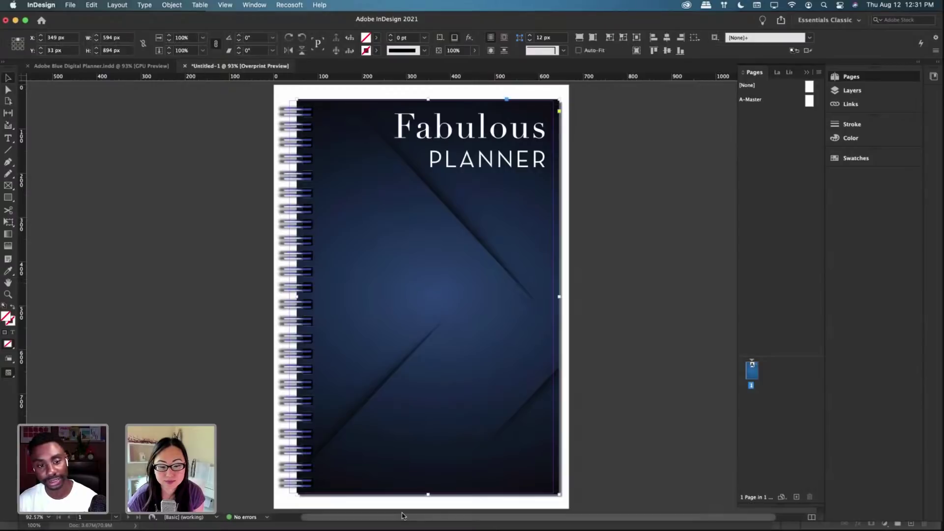
mouse_move(358, 529)
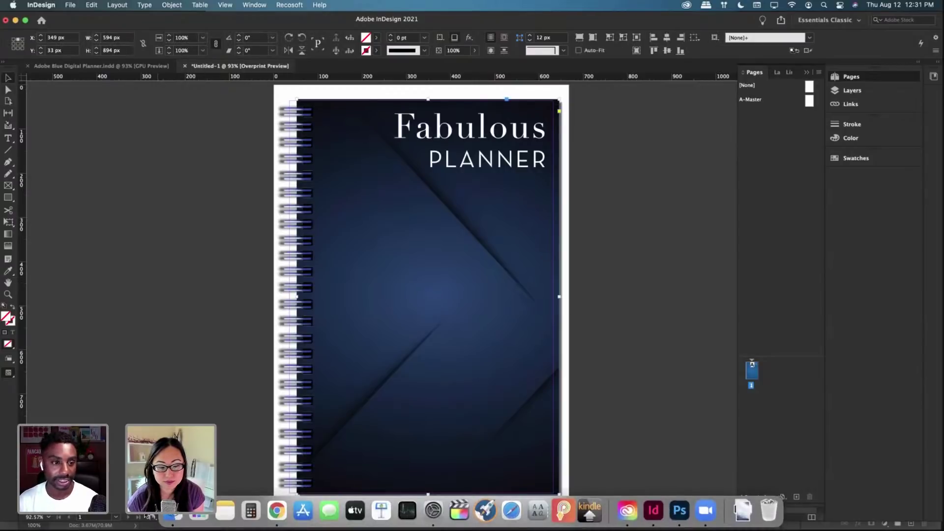
click(165, 516)
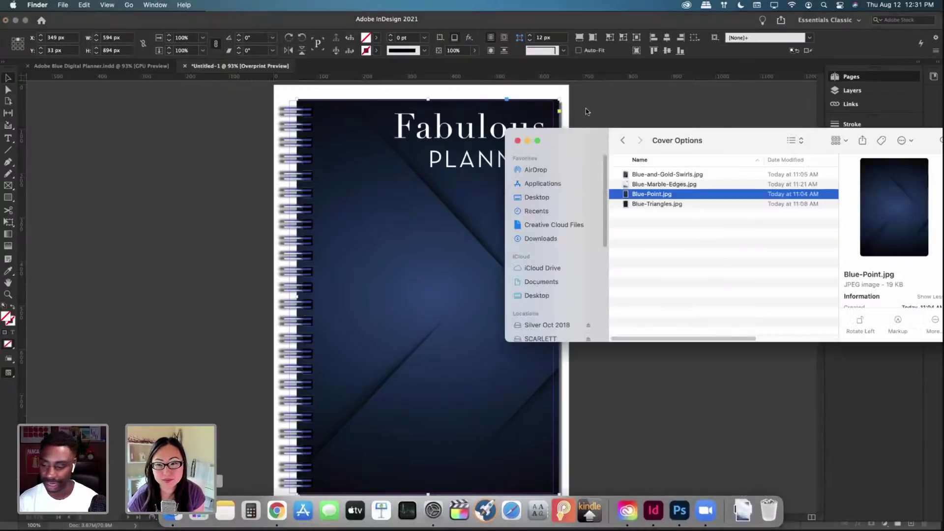
click(652, 206)
drag(654, 207, 384, 227)
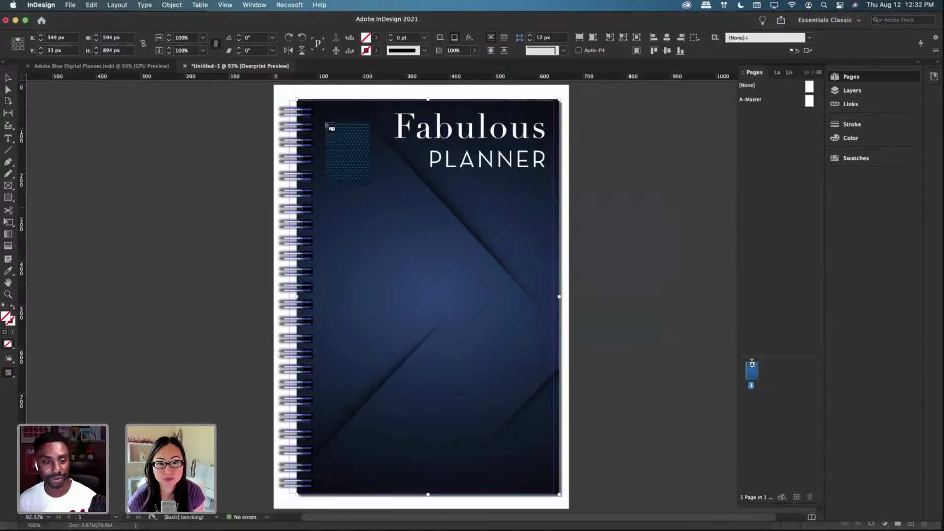
click(325, 120)
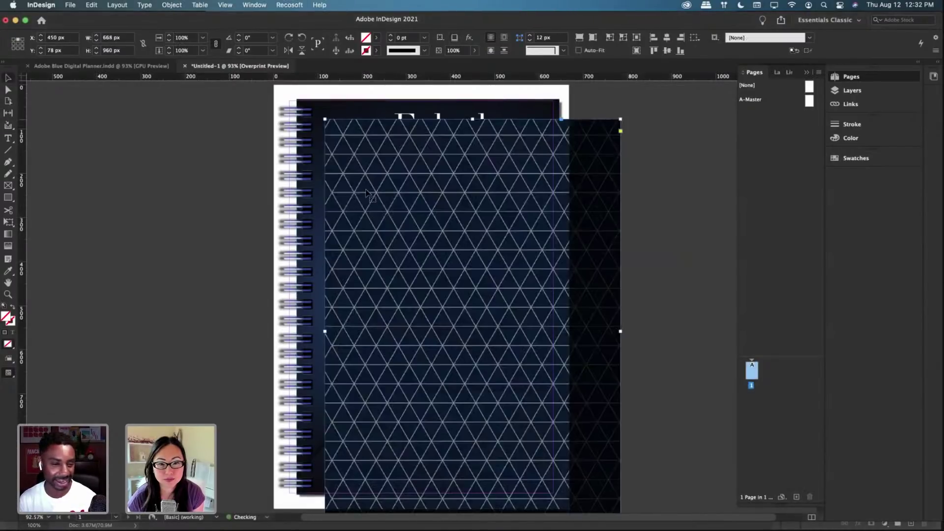
key(super+z)
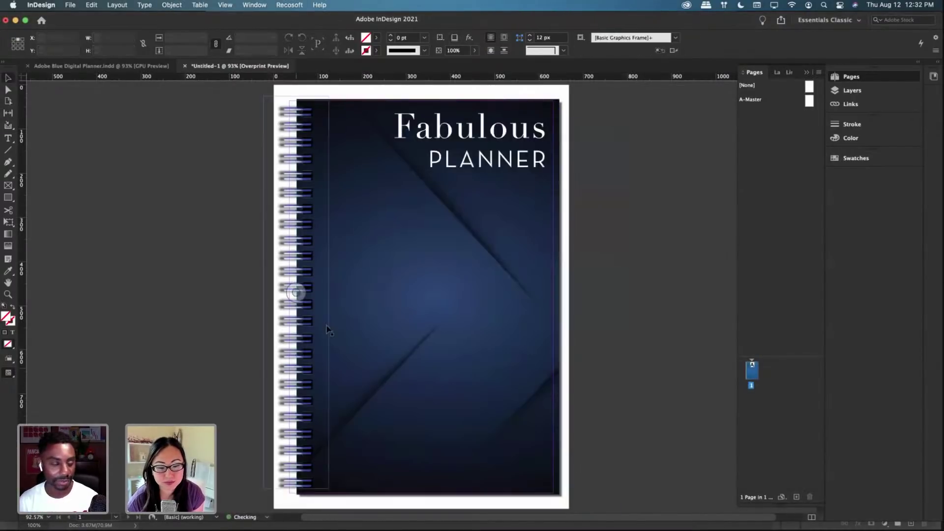
key(Escape)
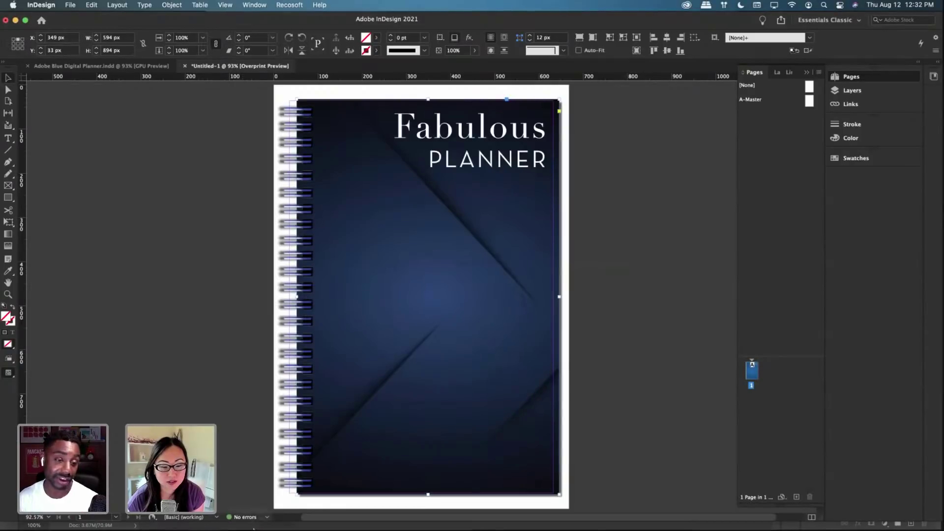
Step: Replace the cover's background image with Blue-Triangles.jpg from Finder's Cover Options folder, and return to InDesign with nothing selected
mouse_move(254, 529)
click(263, 511)
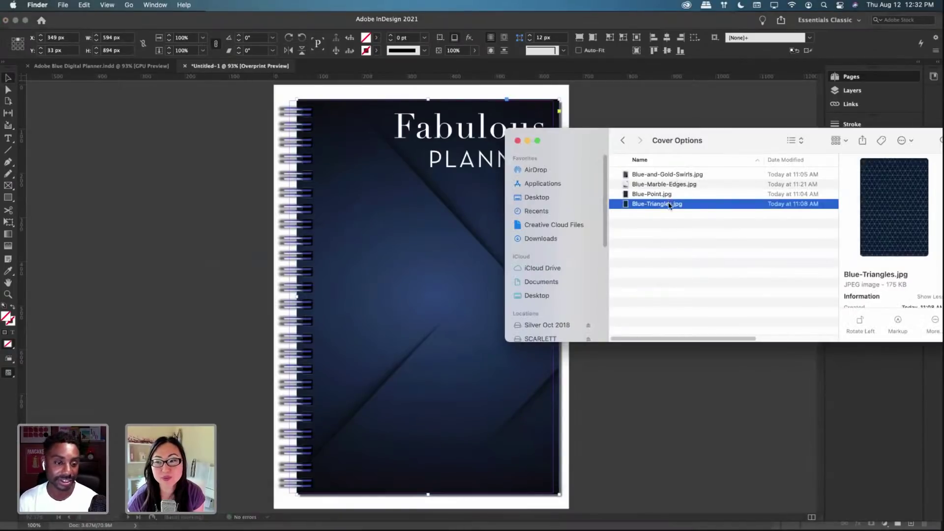
drag(670, 205, 337, 120)
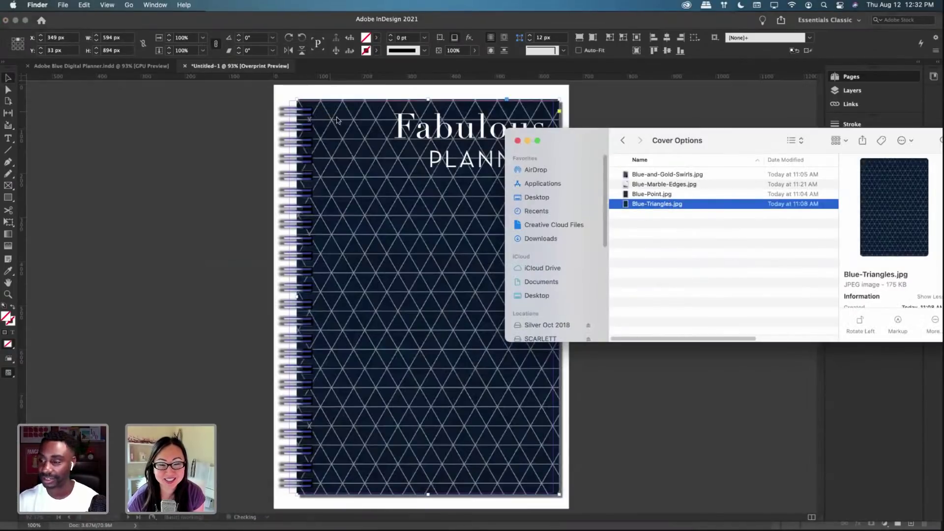
click(361, 151)
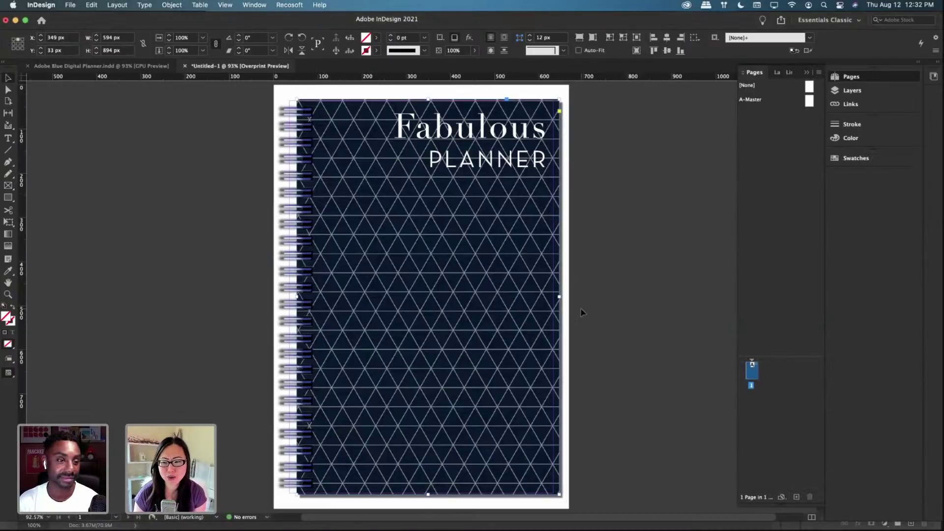
click(524, 131)
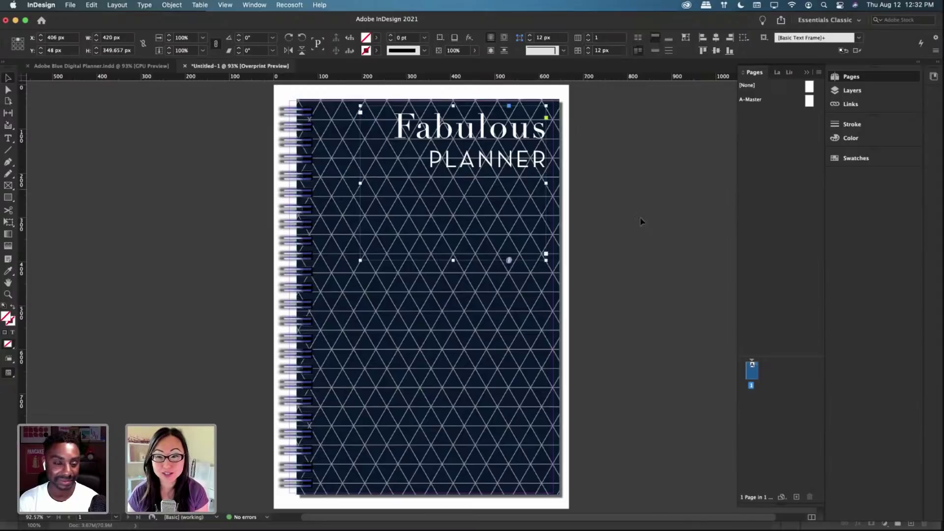
click(588, 240)
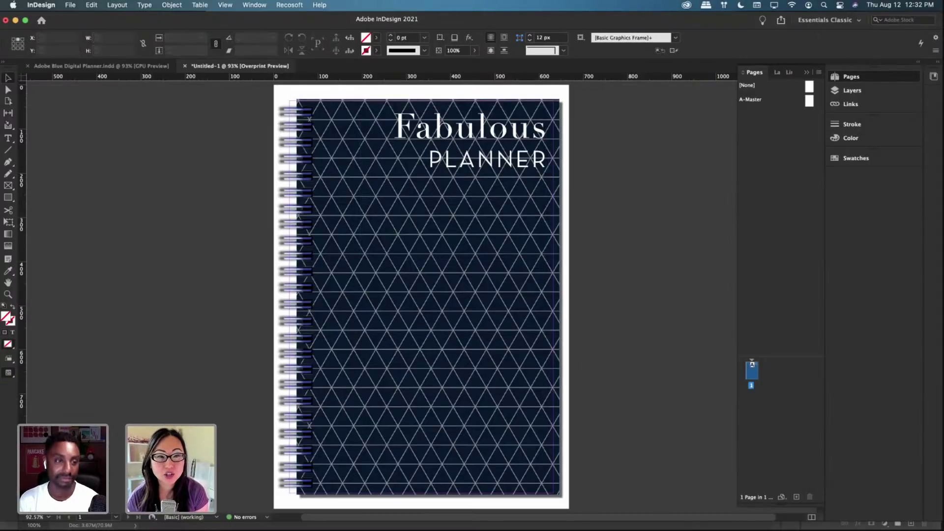
click(254, 5)
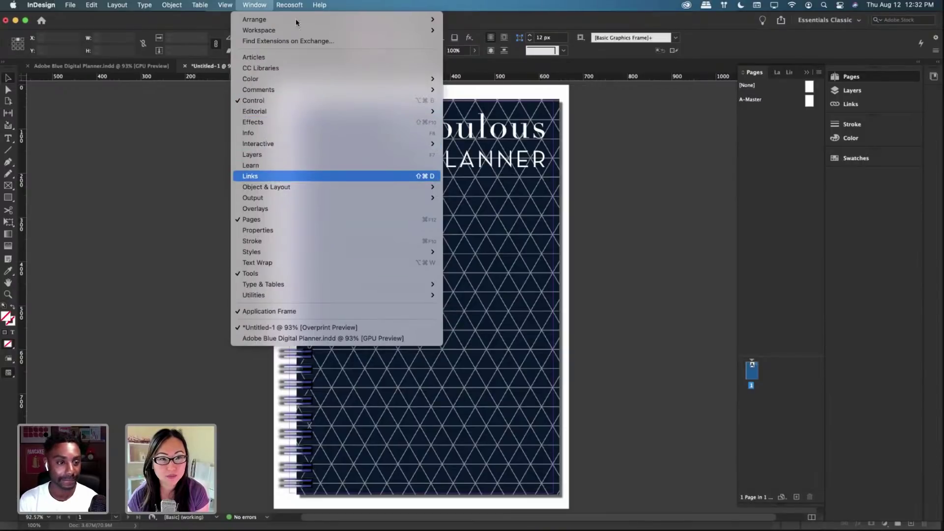
click(84, 169)
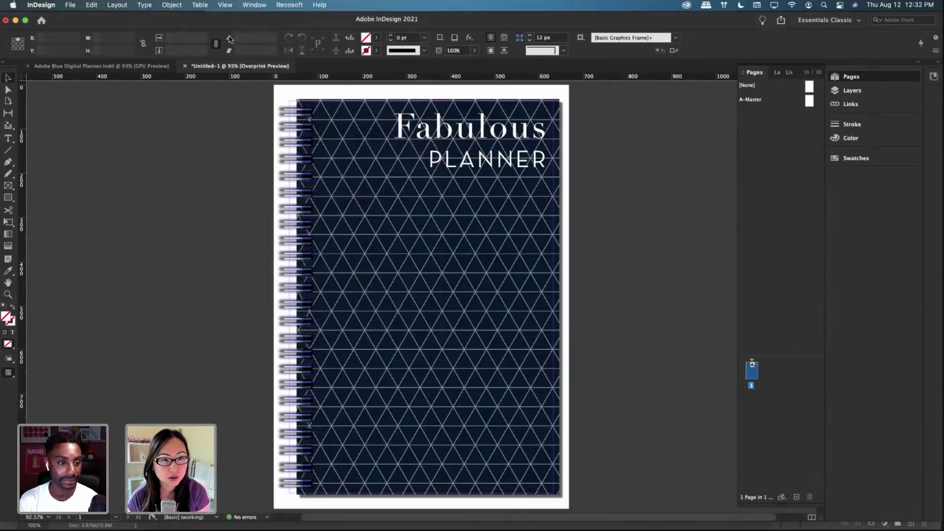
click(253, 5)
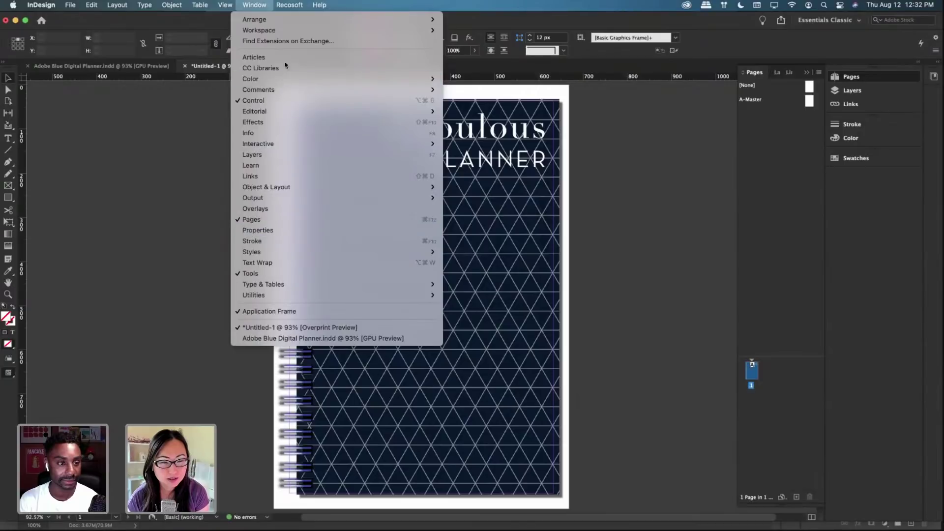
click(603, 167)
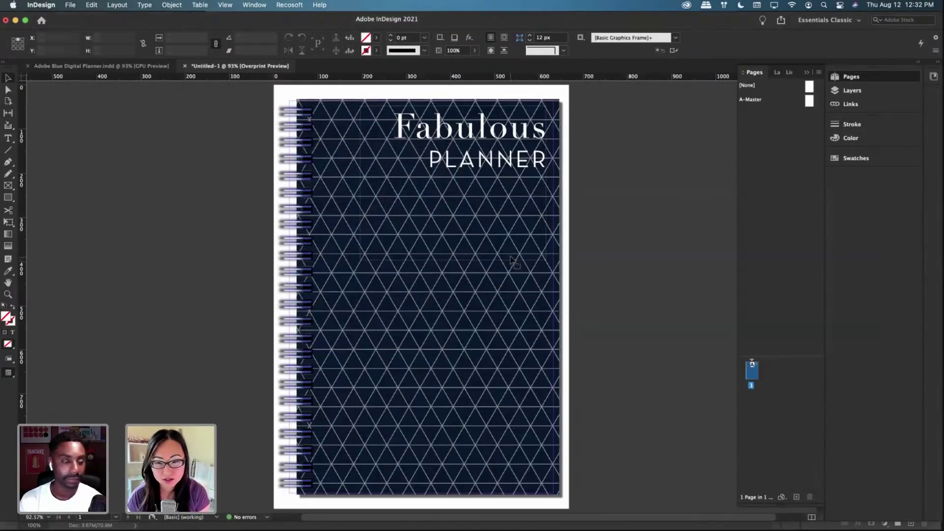
Step: Undo the Blue-Triangles.jpg replacement and the title's styling, back to the two-line serif "Fabulous Planner" on the dark blue cover
drag(456, 236, 501, 255)
key(super+z)
key(super+z)
key(super+z)
key(super+z)
key(super+z)
key(super+z)
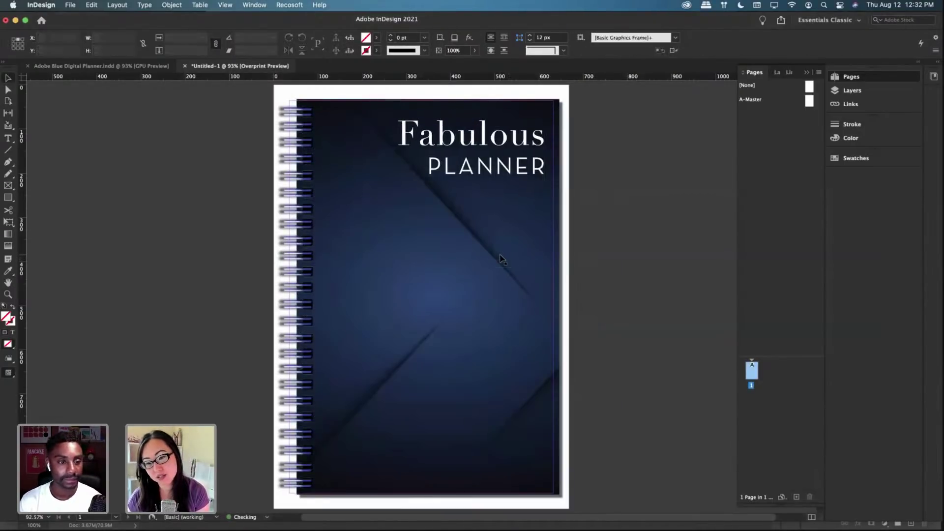
key(super+z)
key(super+z)
key(super+z)
key(super+z)
key(super+z)
key(super+z)
key(super+z)
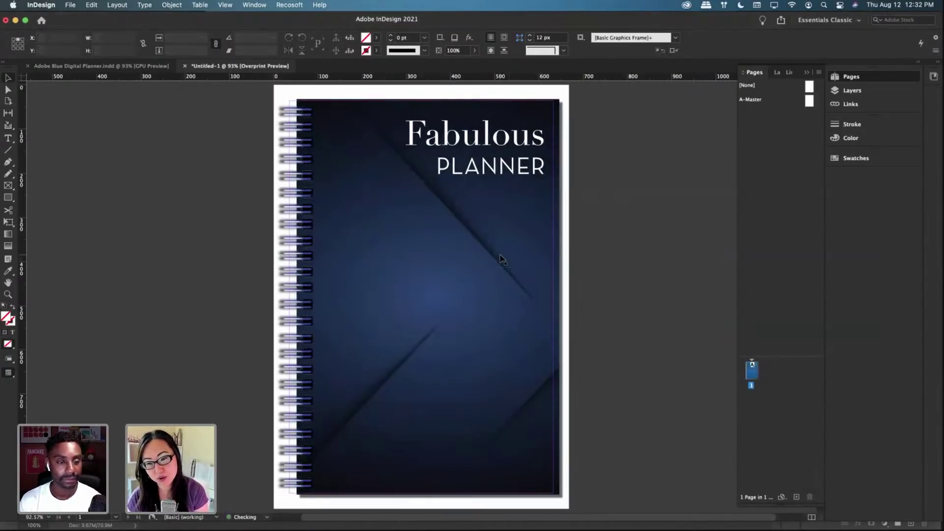
key(super+z)
key(super+z)
key(super+z)
key(super+z)
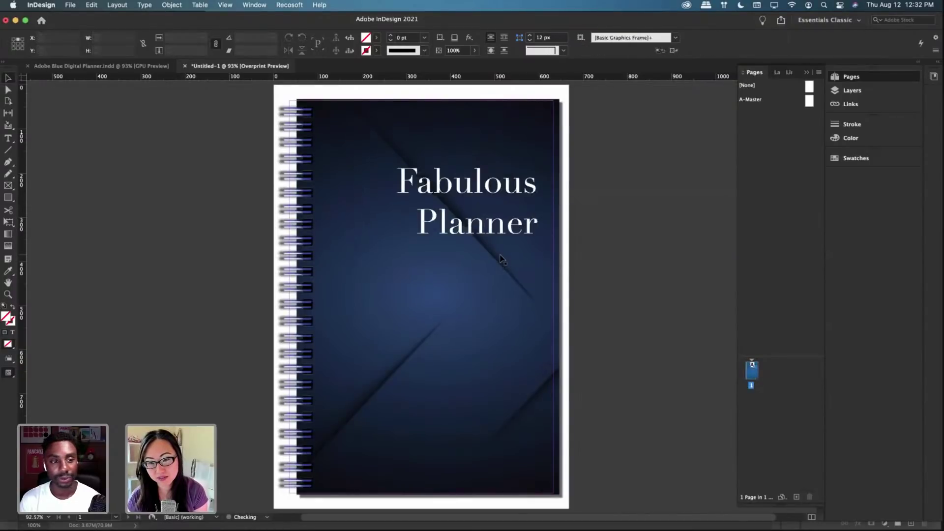
Step: Undo the serif title and dark blue background changes, back to the blue marble cover with the one-line script title
key(super+z)
key(super+z)
key(super+z)
key(super+z)
key(super+z)
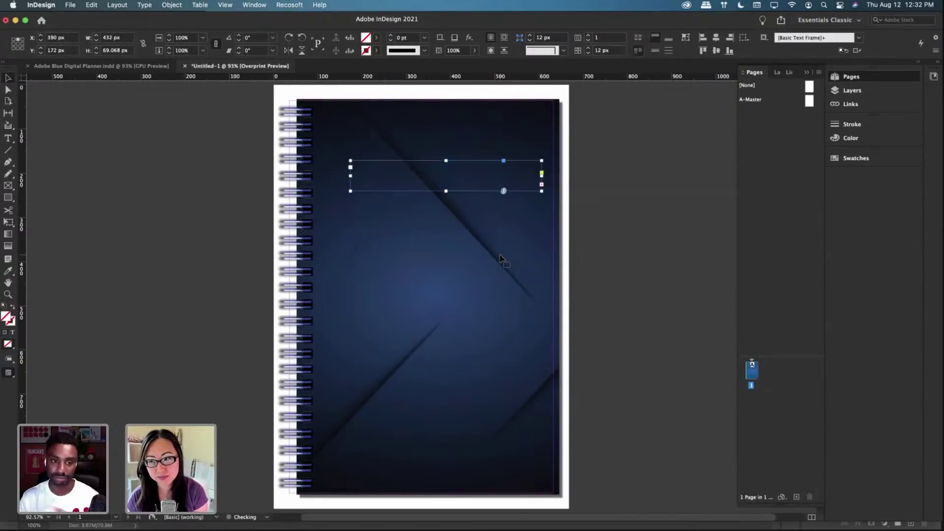
key(super+z)
key(super+z)
key(super+z)
key(super+z)
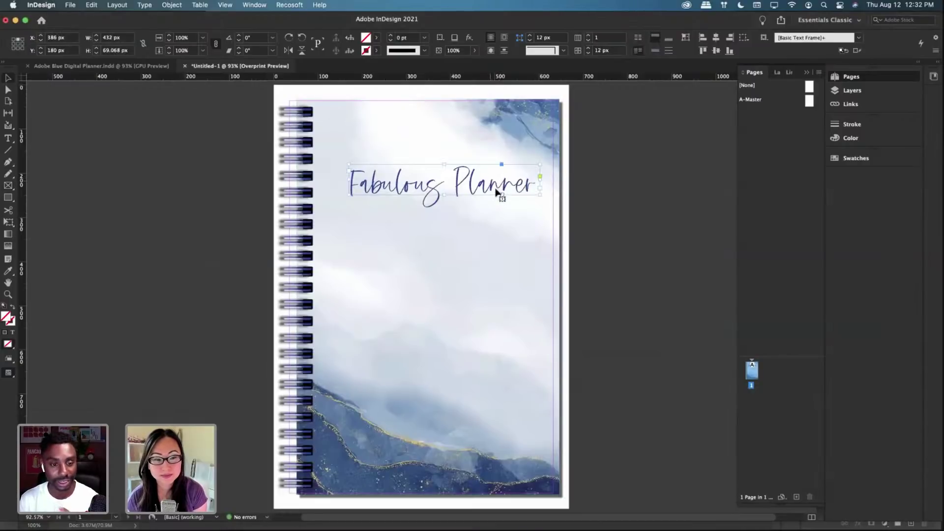
Step: Undo the title's moves, frame resizing and text enlargement, back to the small script text in the 432 by 312 px frame
key(super+z)
key(super+z)
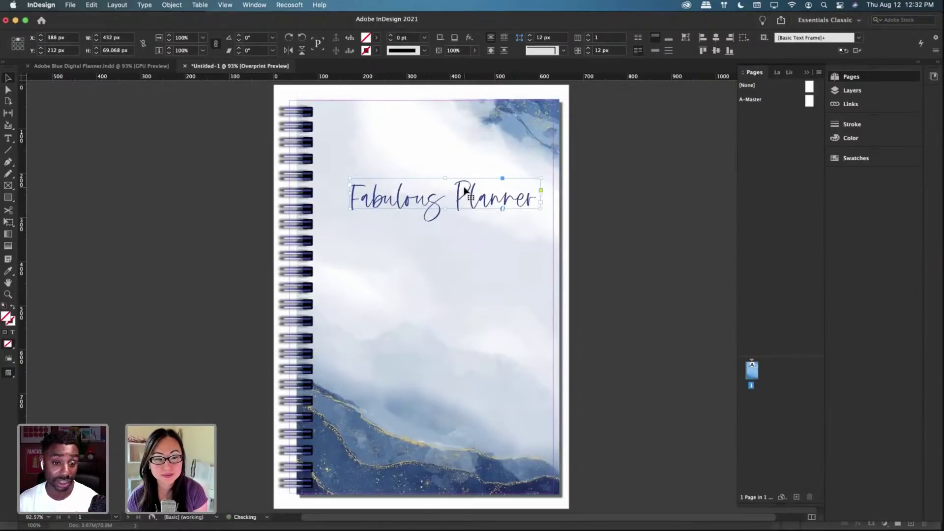
drag(487, 175, 500, 158)
key(super+z)
key(super+z)
key(super+z)
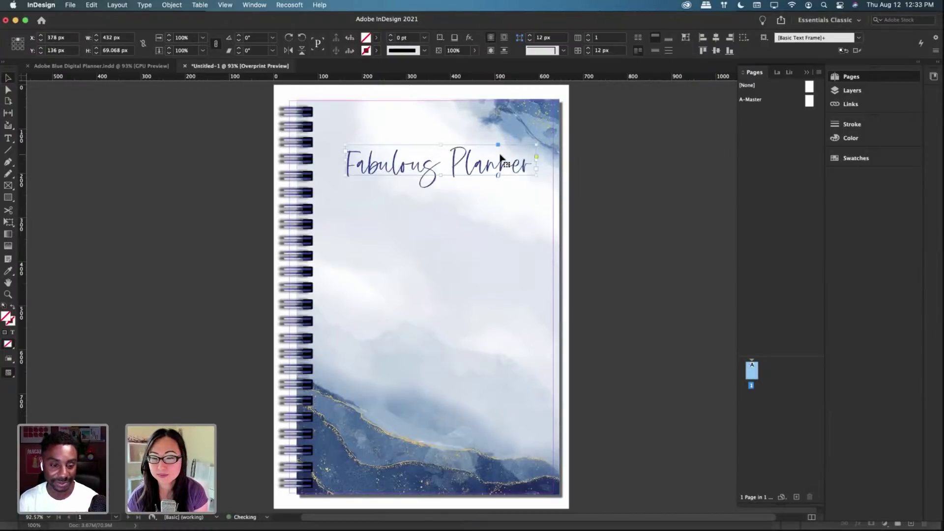
key(super+z)
key(super+z)
key(super+z)
key(super+z)
key(super+z)
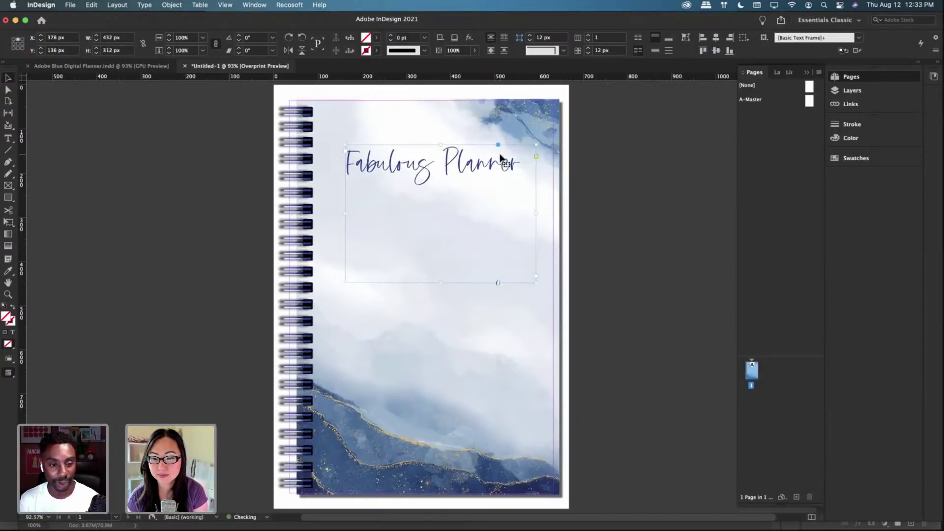
key(super+z)
key(super+z)
key(super+z)
key(super+z)
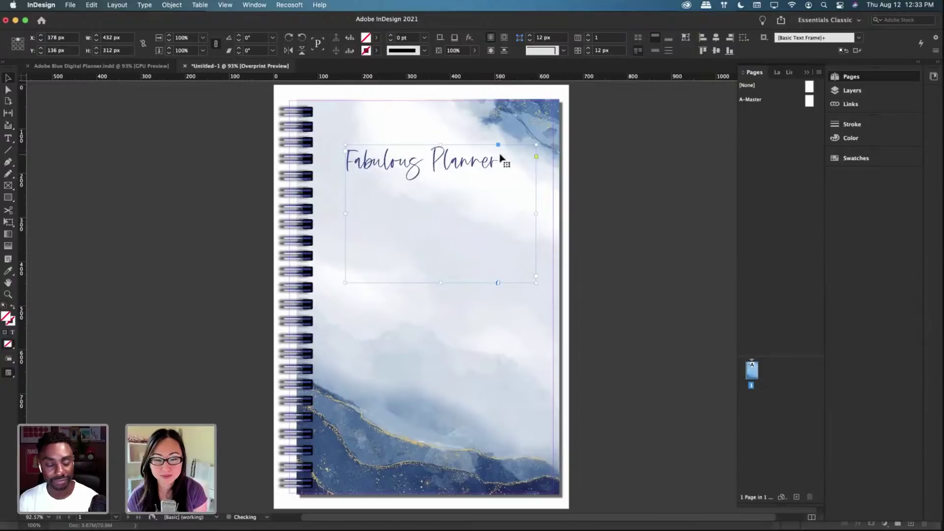
key(super+z)
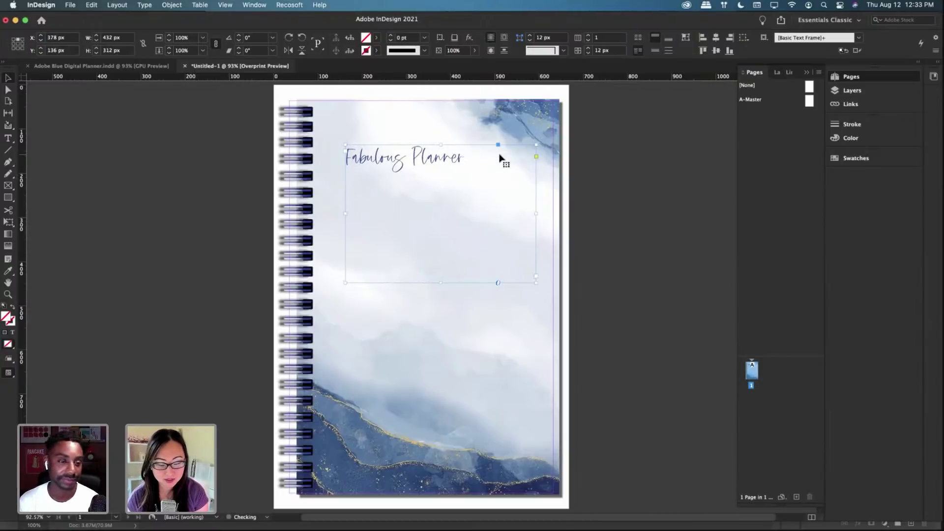
key(super+z)
key(super+z)
key(super+z)
key(super+z)
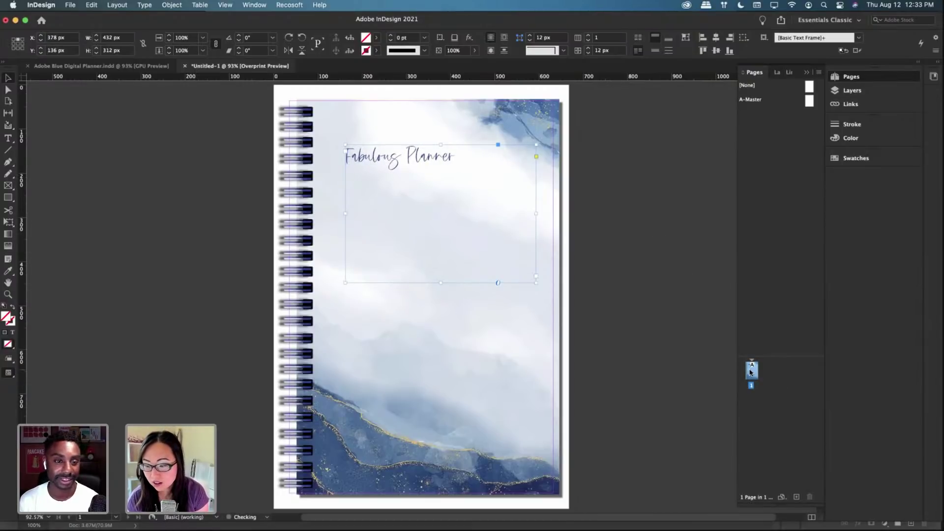
Step: Add three blank pages after the cover page, all based on A-Master
click(797, 498)
click(797, 498)
click(796, 497)
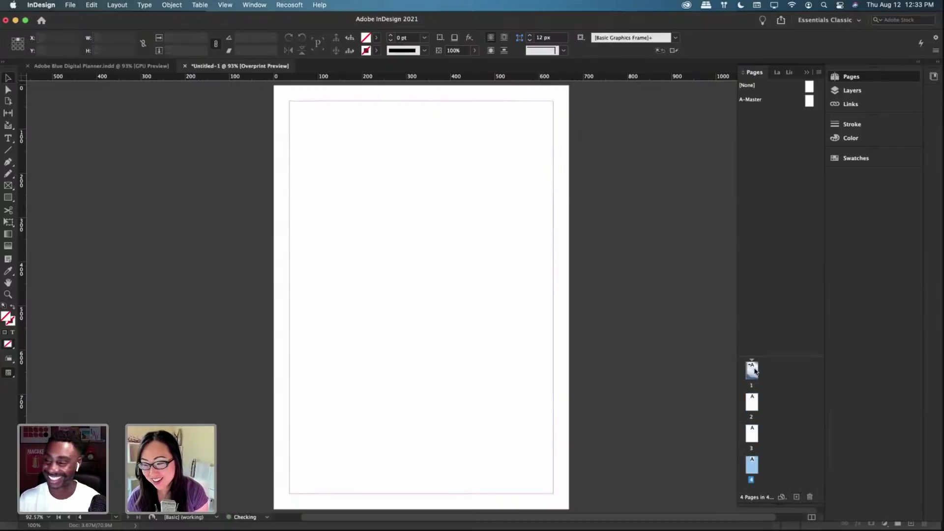
Step: Copy the cover's background image, title frame and coil binding from page 1 and paste them onto page 2
click(752, 378)
double_click(751, 371)
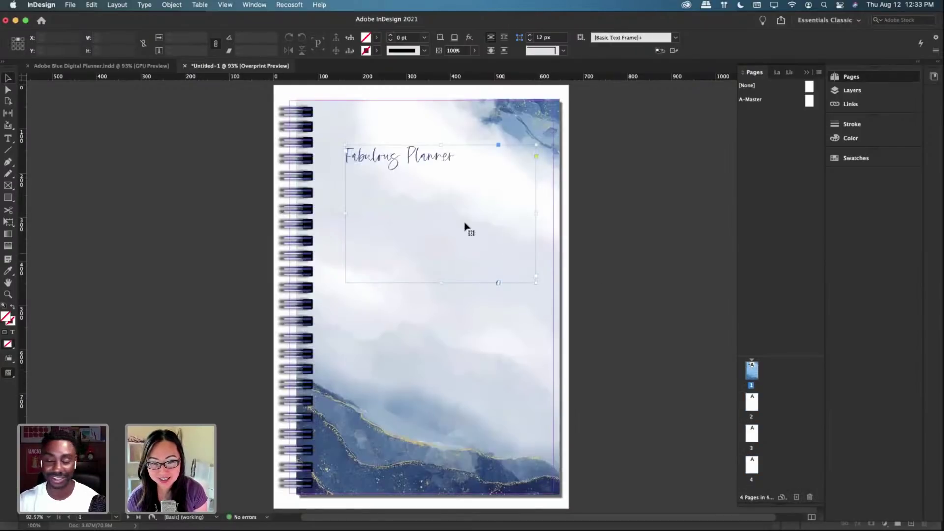
click(468, 225)
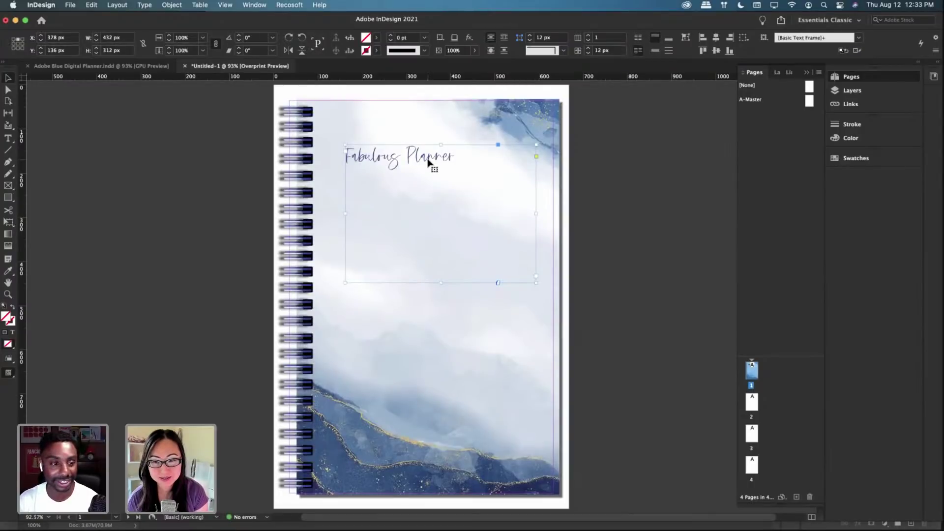
click(428, 129)
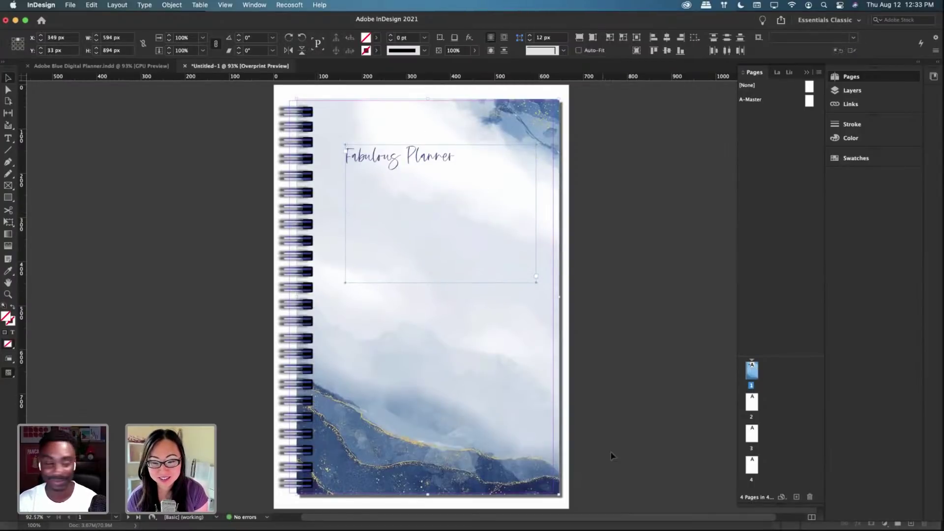
drag(615, 461, 279, 110)
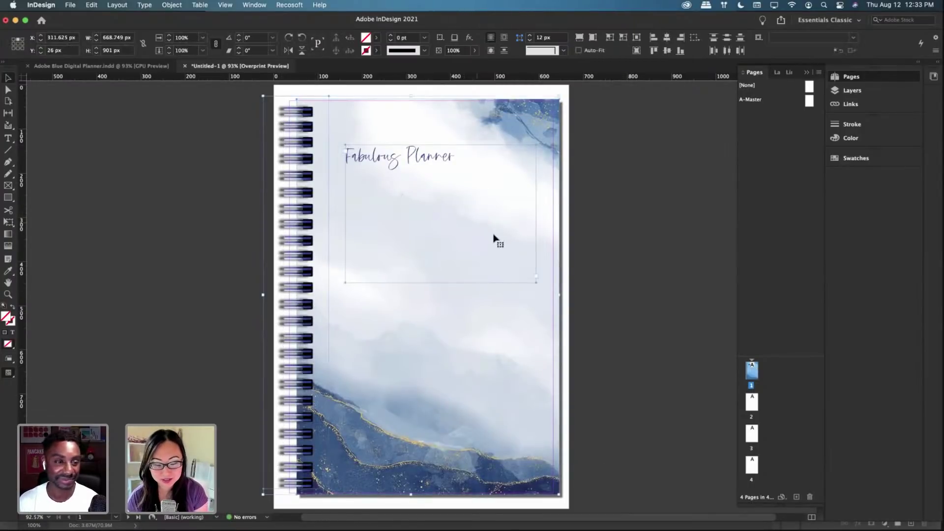
double_click(750, 403)
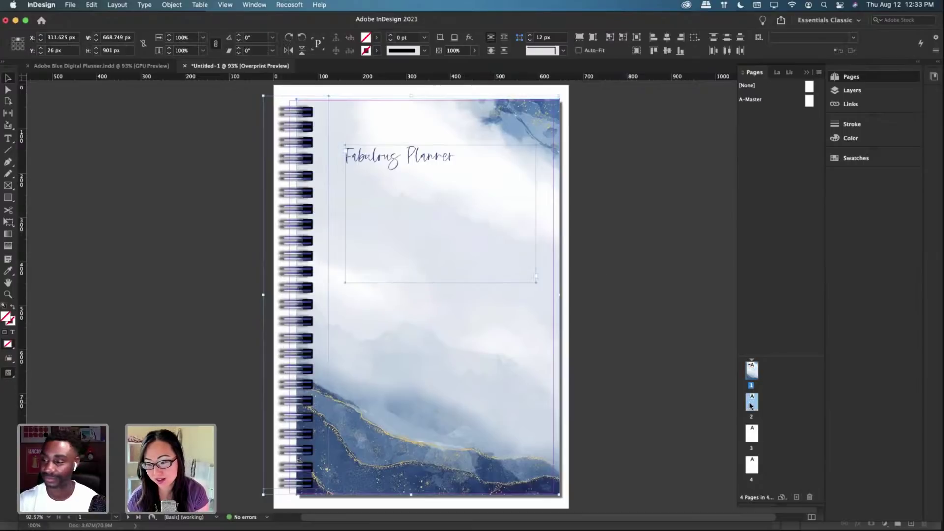
key(ctrl+v)
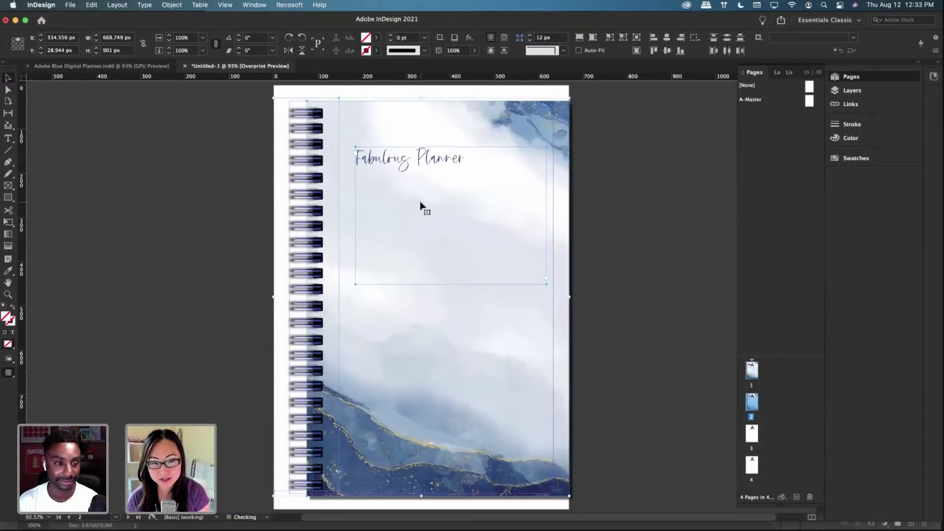
Step: Reposition the pasted cover objects on page 2 so the coil and cover sit within the page, nudging them into place
drag(420, 206, 404, 203)
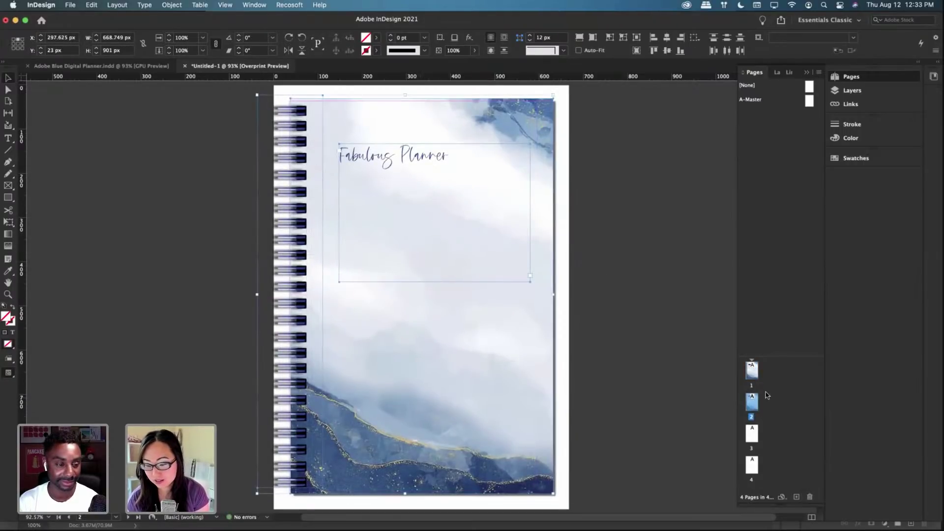
key(Right)
key(Right)
key(Right)
key(Right)
key(Right)
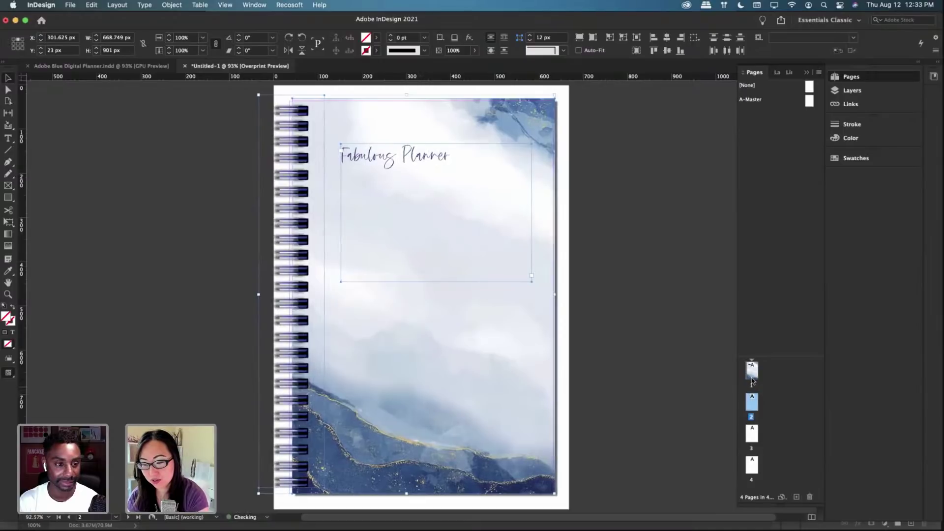
key(Down)
key(Down)
key(Down)
Step: Replace the background image on page 1's cover with Blue-and-Gold-Swirls.jpg from Finder's Cover Options folder
double_click(751, 370)
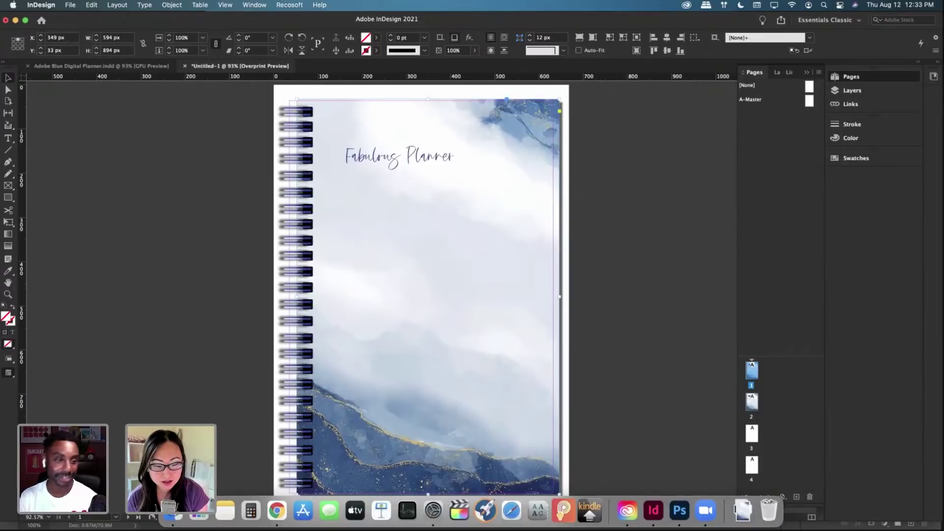
click(279, 524)
drag(654, 177, 446, 221)
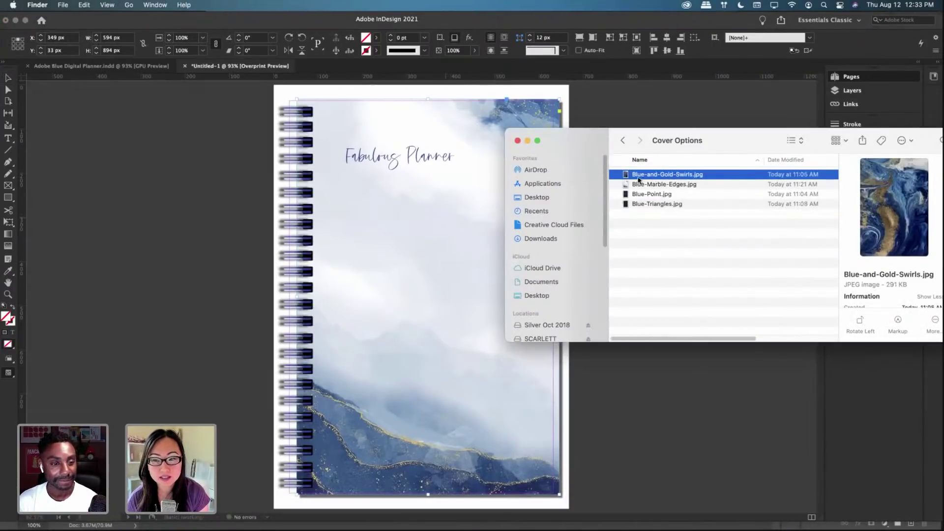
drag(637, 176, 430, 221)
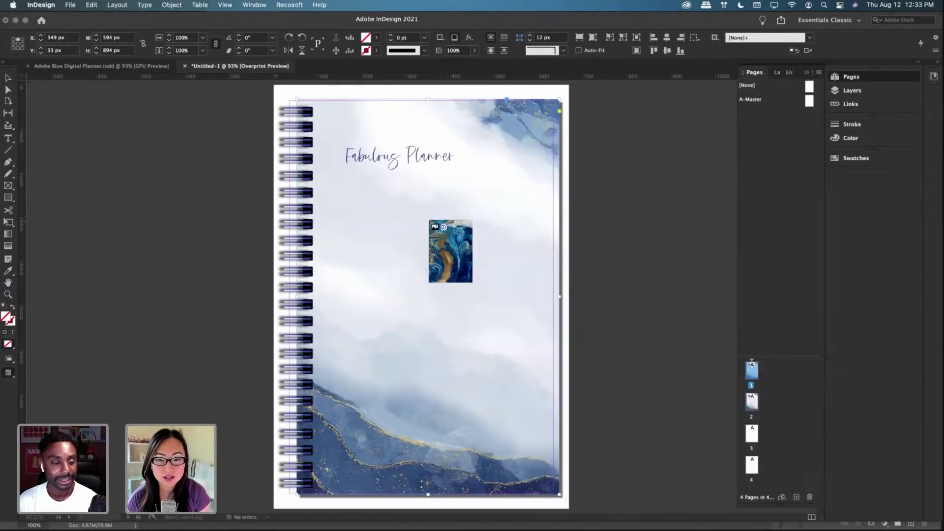
drag(374, 209, 388, 215)
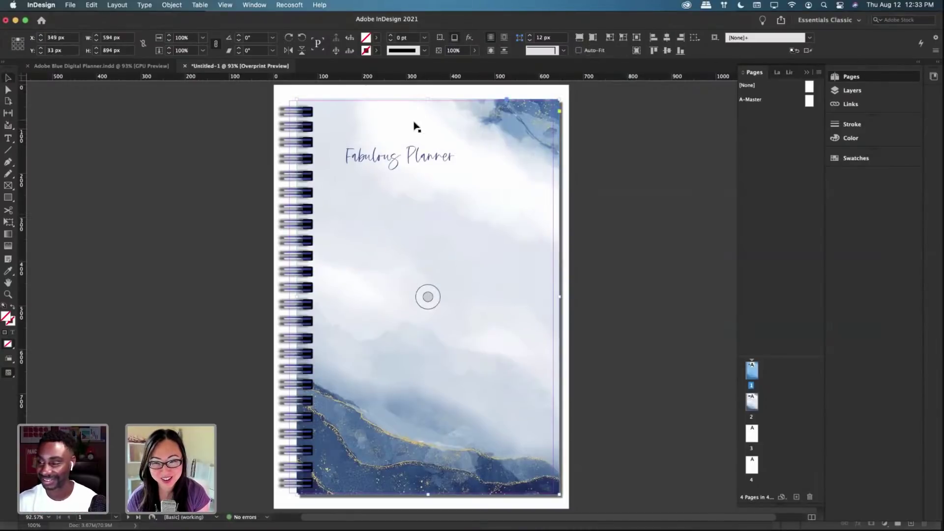
mouse_move(206, 527)
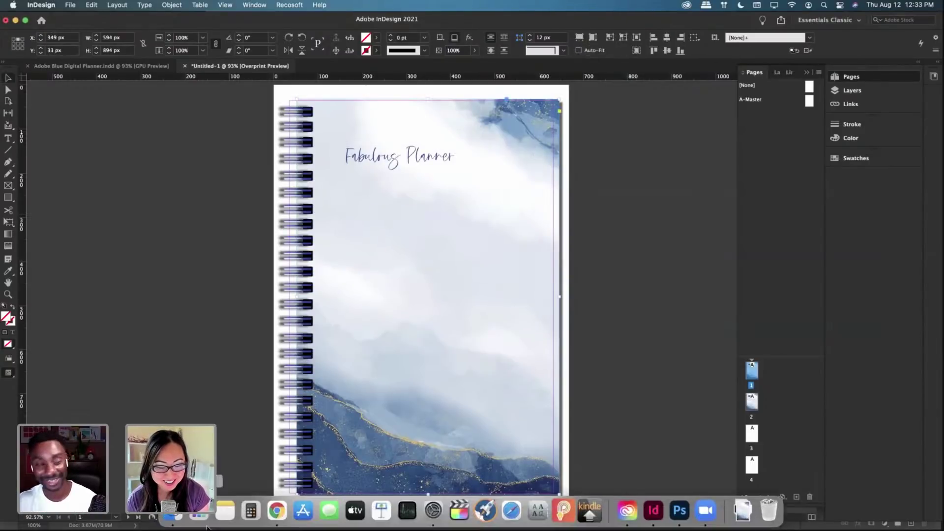
click(167, 517)
drag(670, 179, 379, 128)
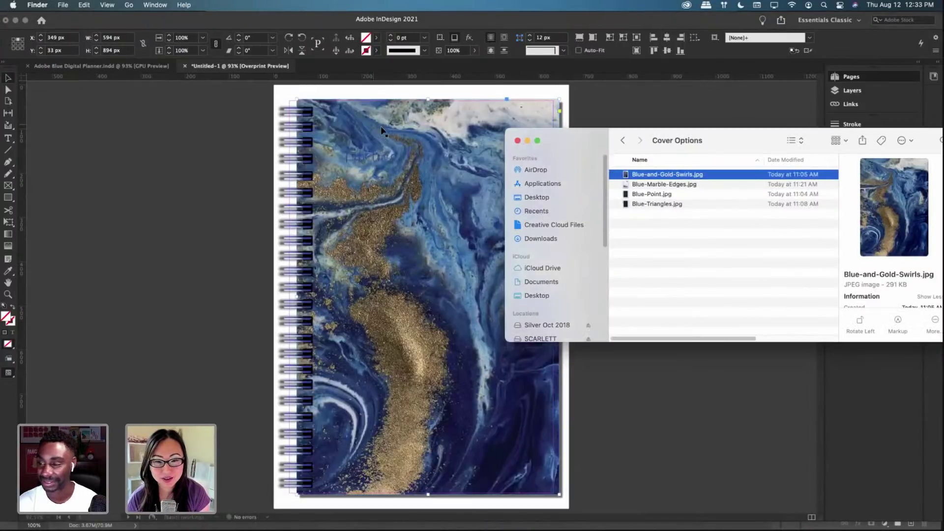
Step: Shorten the title's text frame on page 1 to about 126 px high and fill it with [Paper]
click(380, 163)
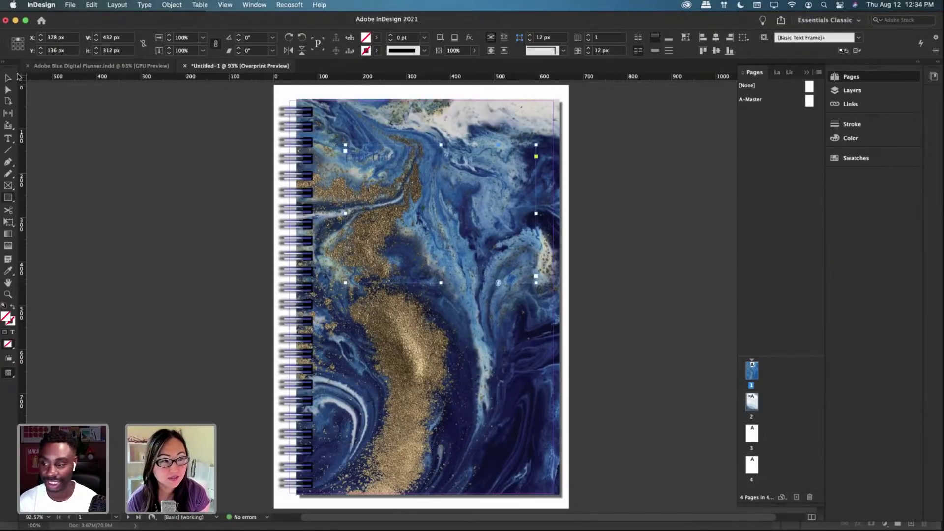
click(428, 297)
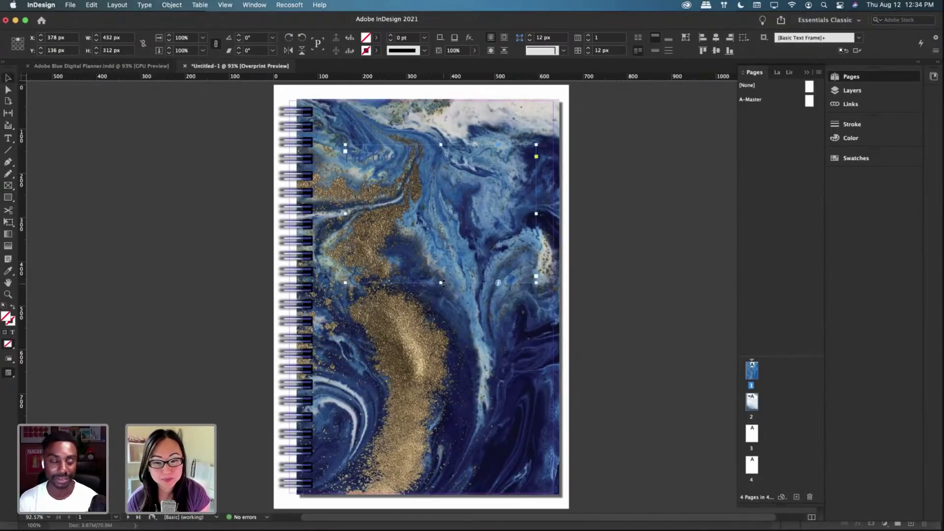
drag(441, 283, 441, 147)
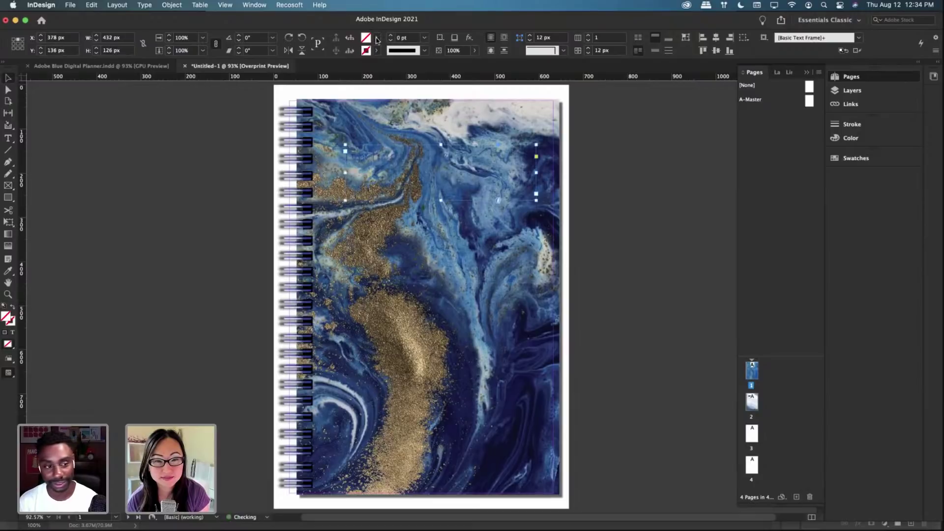
click(376, 37)
click(288, 90)
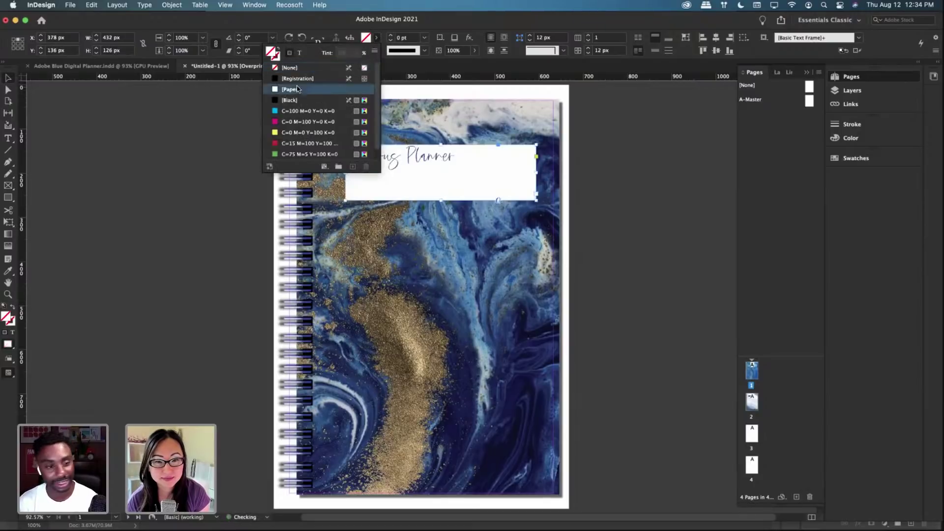
Step: Set the page 1 title to the Rostef Thin font and center it horizontally in its frame
click(8, 138)
click(98, 38)
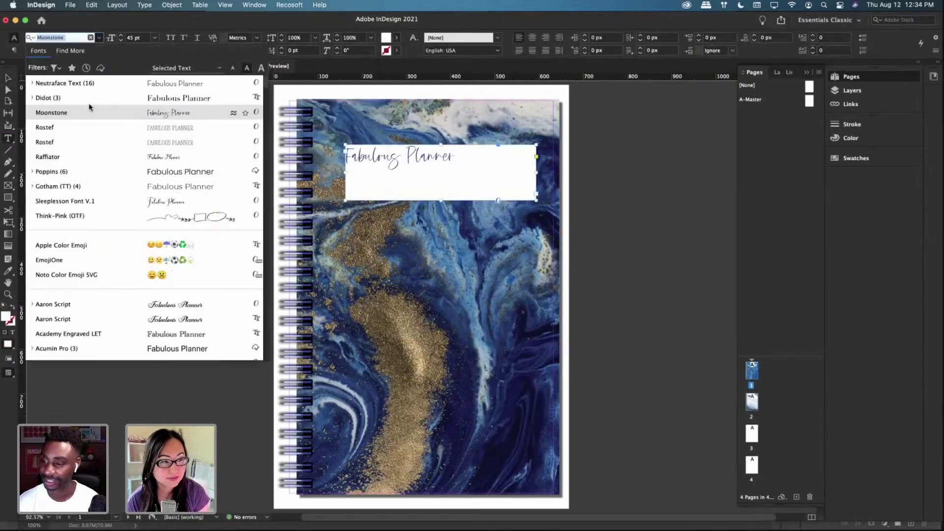
click(87, 127)
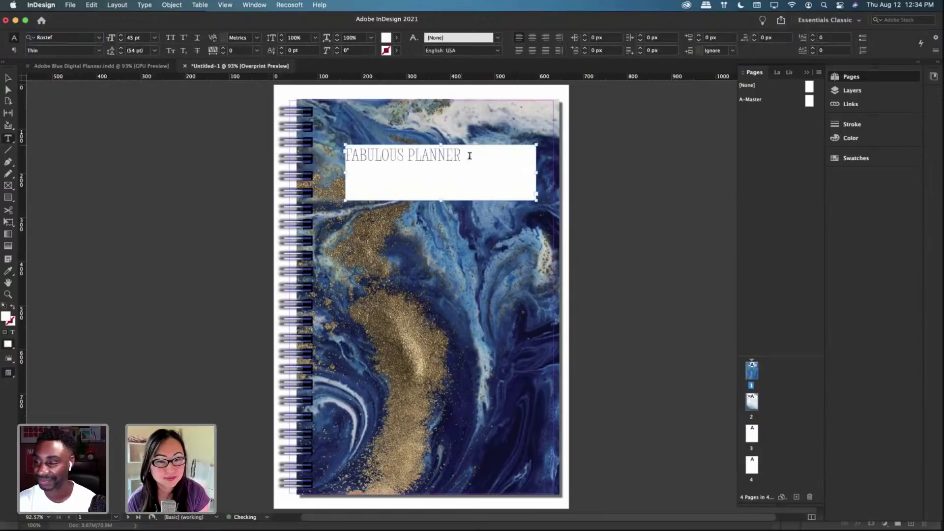
drag(462, 156, 345, 155)
click(532, 37)
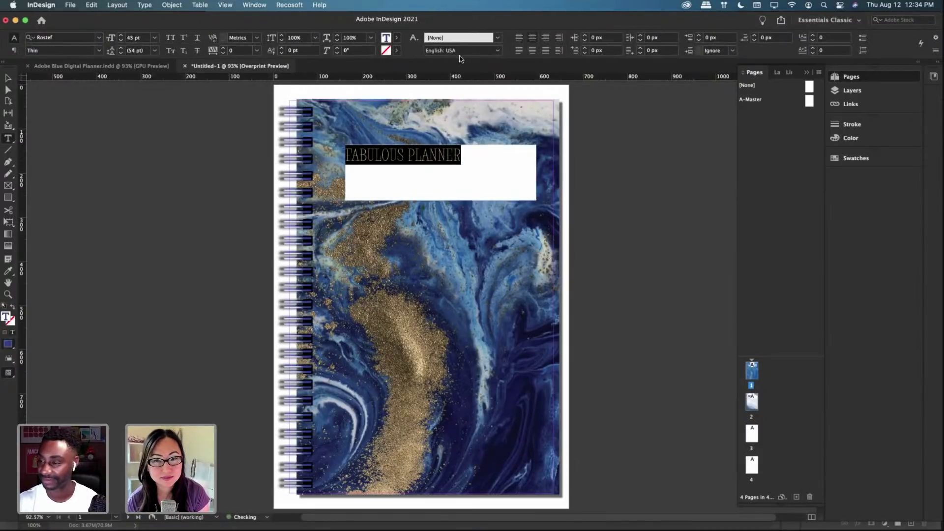
Step: Center the title vertically in its white frame and shrink the frame around the text to about 284 by 80 px
click(10, 78)
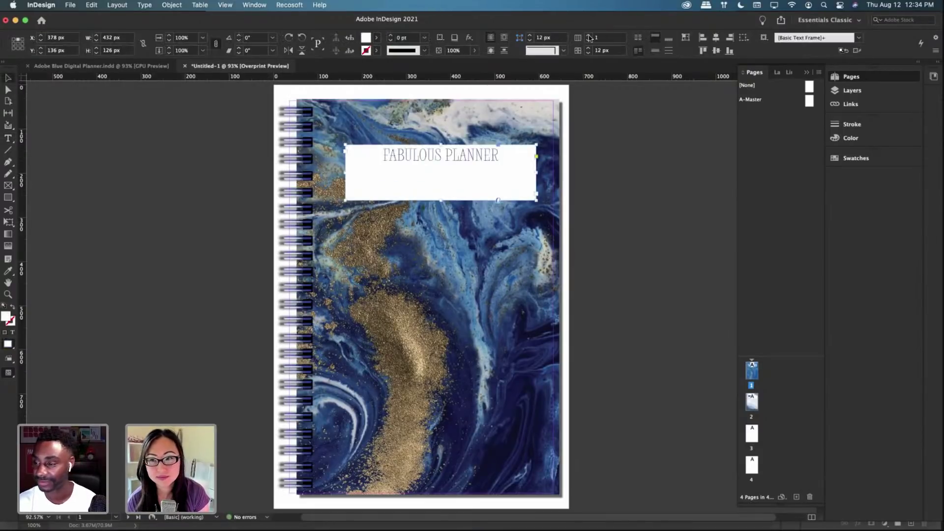
click(654, 48)
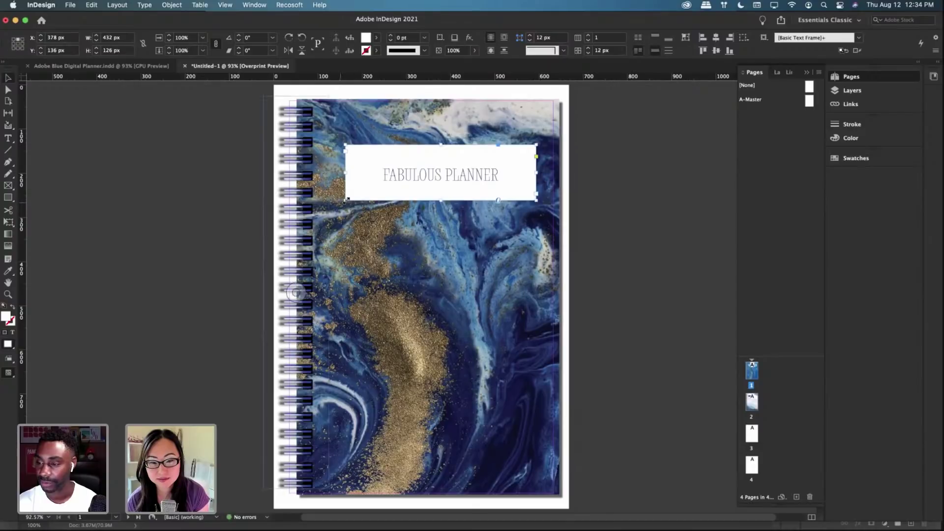
drag(345, 201, 411, 179)
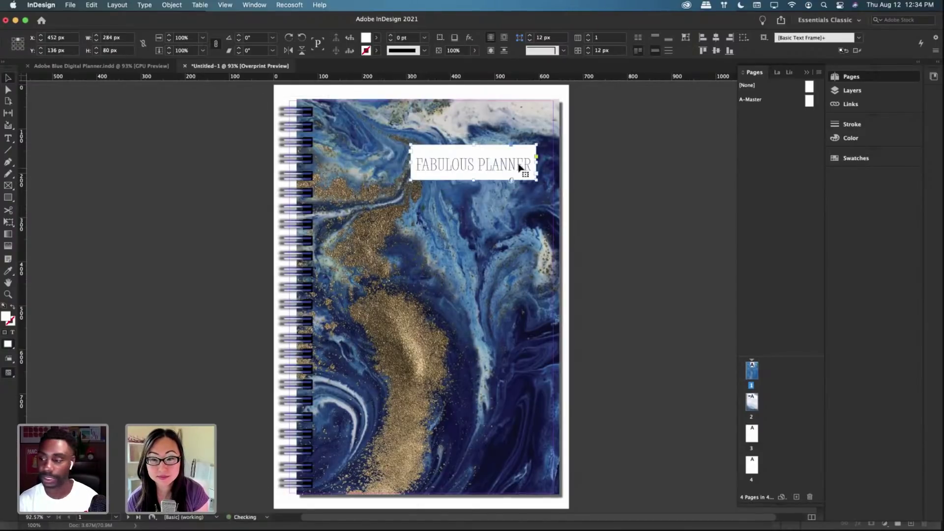
click(427, 295)
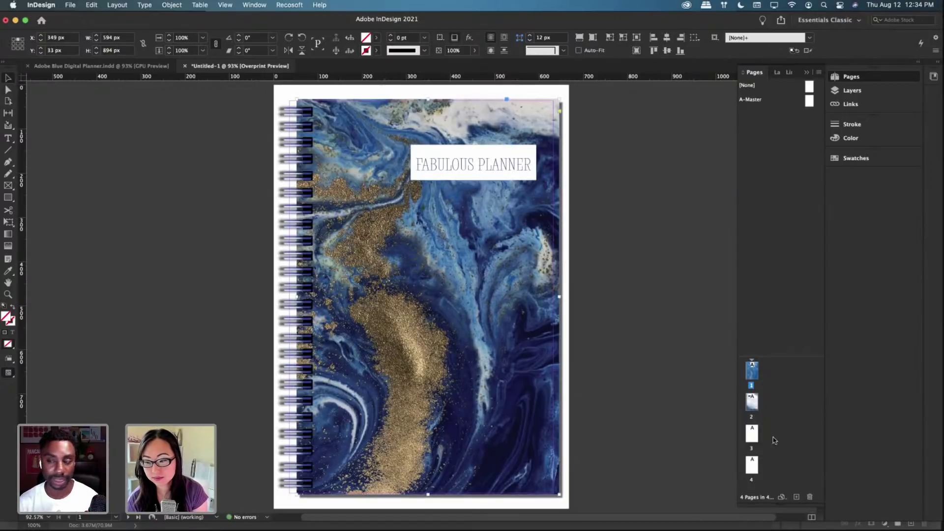
Step: Copy all cover objects from page 2, paste them onto page 3, and position them so the coil and cover fit within the page
double_click(754, 403)
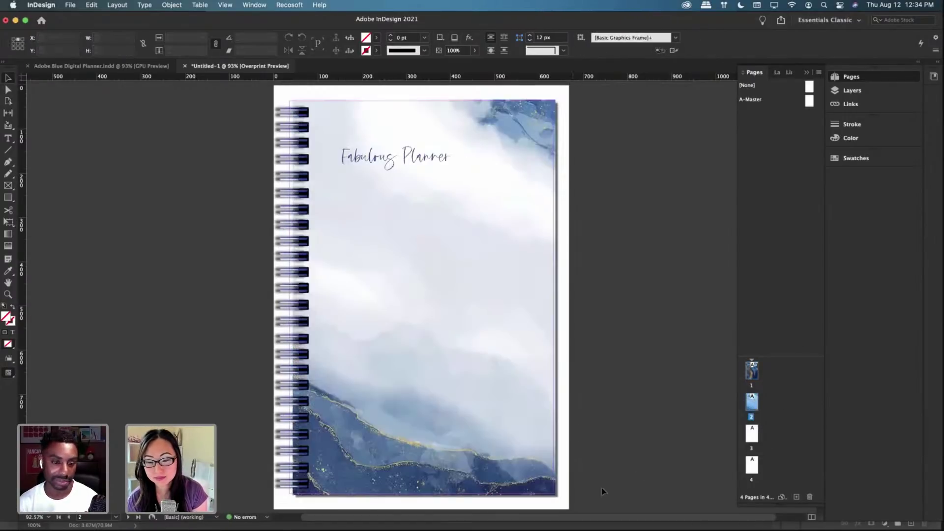
drag(604, 507, 273, 100)
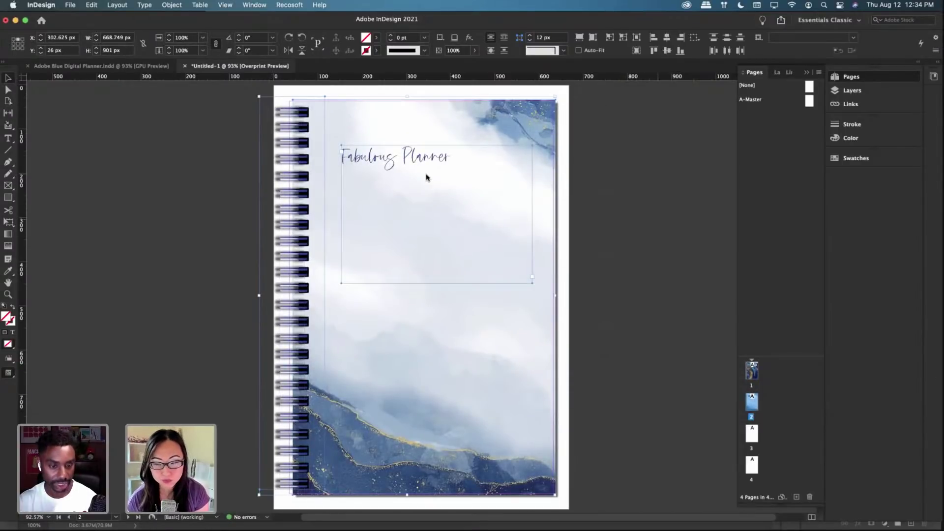
double_click(751, 434)
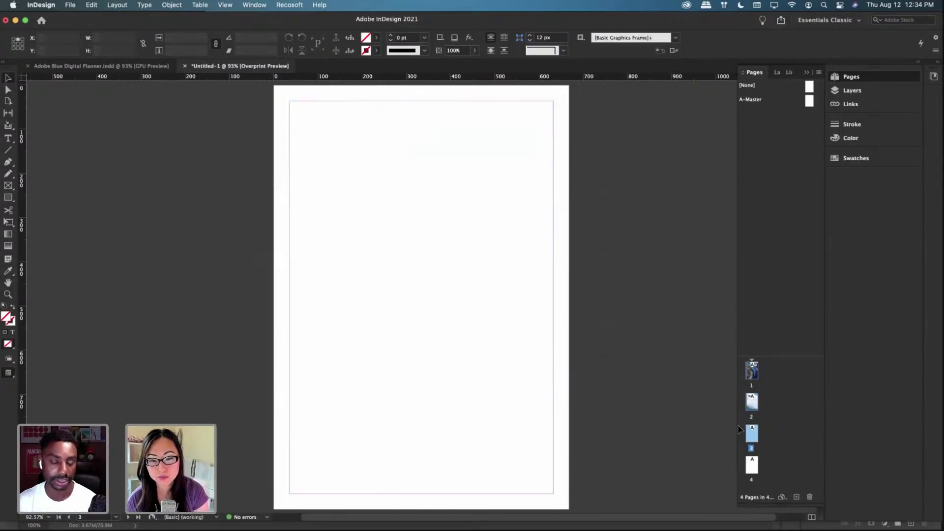
key(super+v)
drag(420, 124, 408, 130)
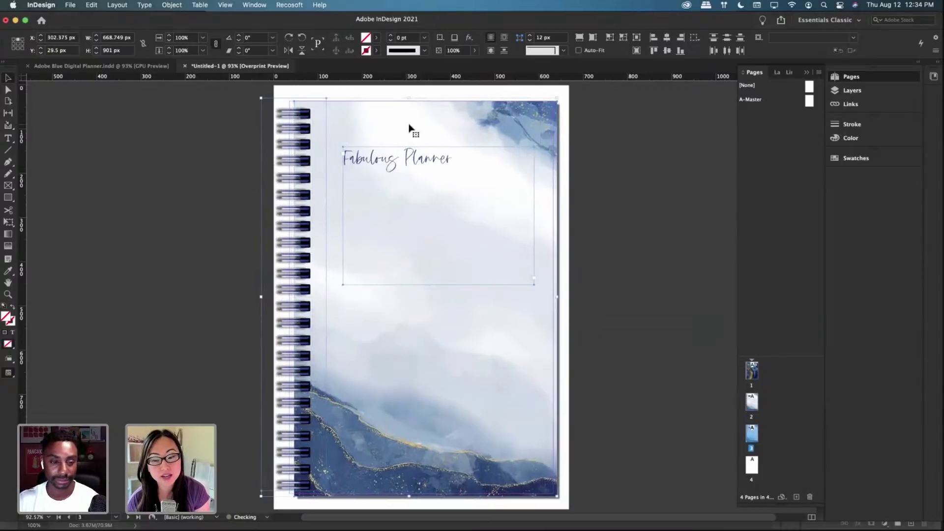
Step: Try to place the Blue-Point.jpg cover image over the marble planner cover, and undo the placement
click(597, 238)
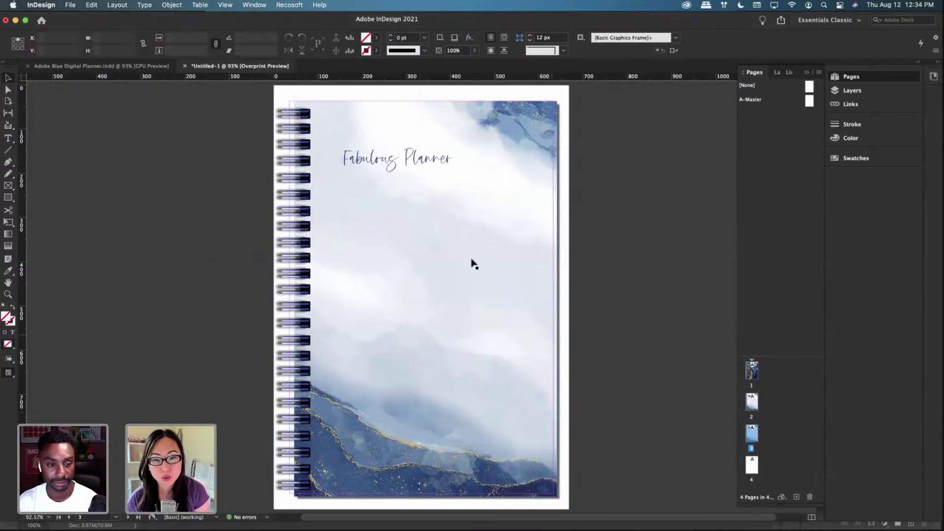
click(459, 132)
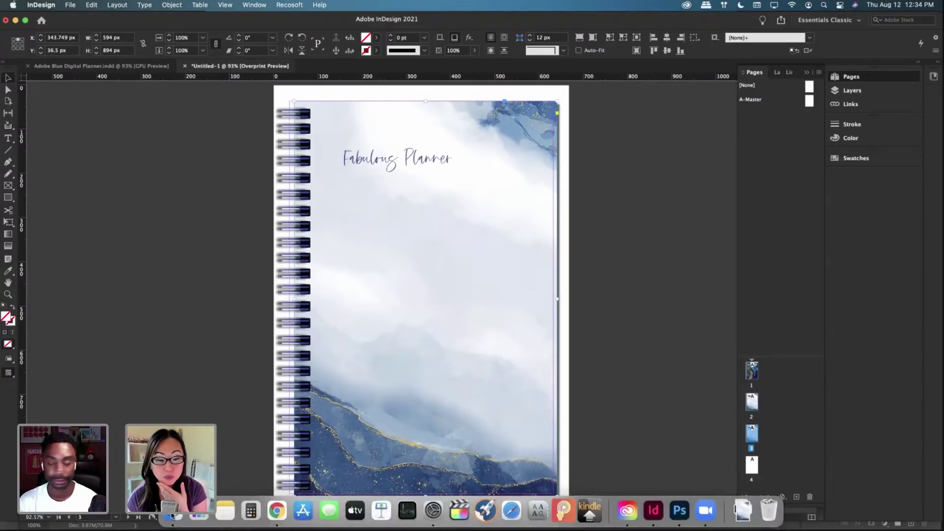
click(171, 511)
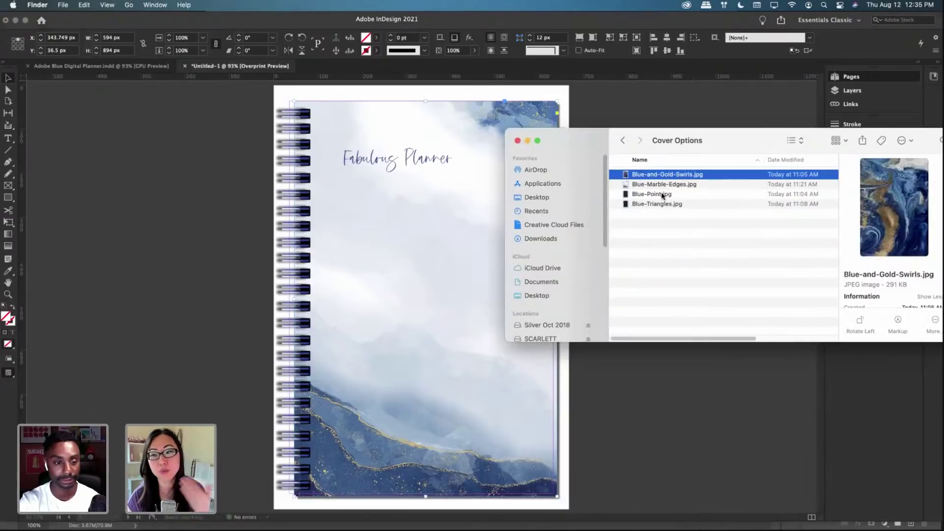
click(663, 194)
drag(669, 199, 317, 105)
key(super+z)
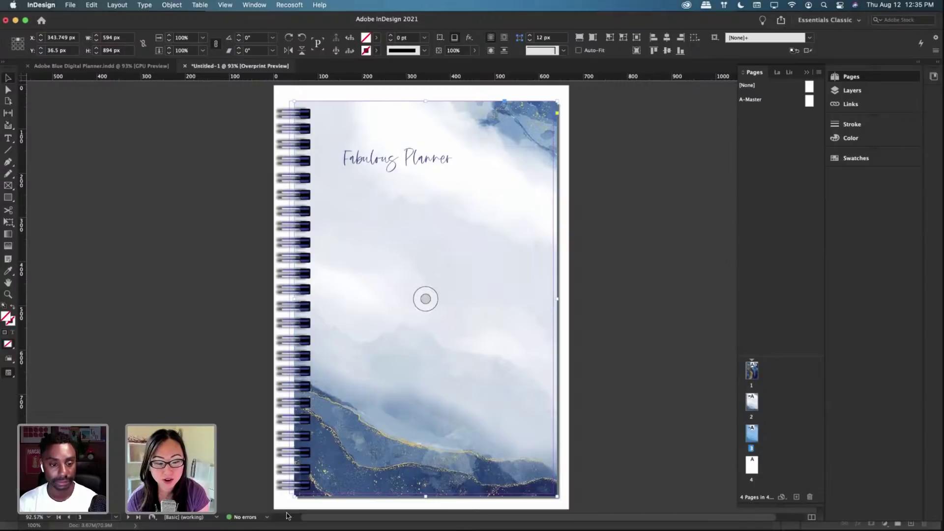
Step: Place Blue-Point.jpg from the Cover Options folder at the upper-left corner of the planner cover
mouse_move(293, 529)
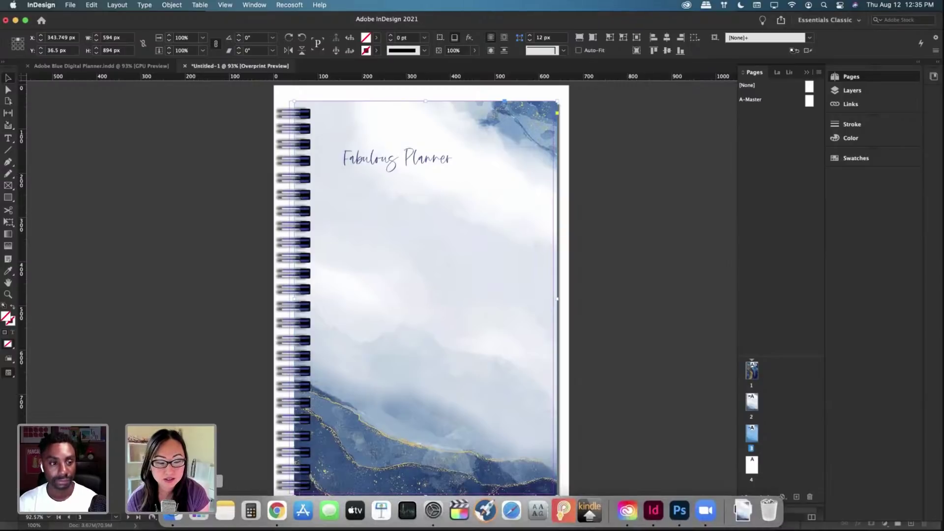
click(173, 512)
drag(662, 197, 300, 108)
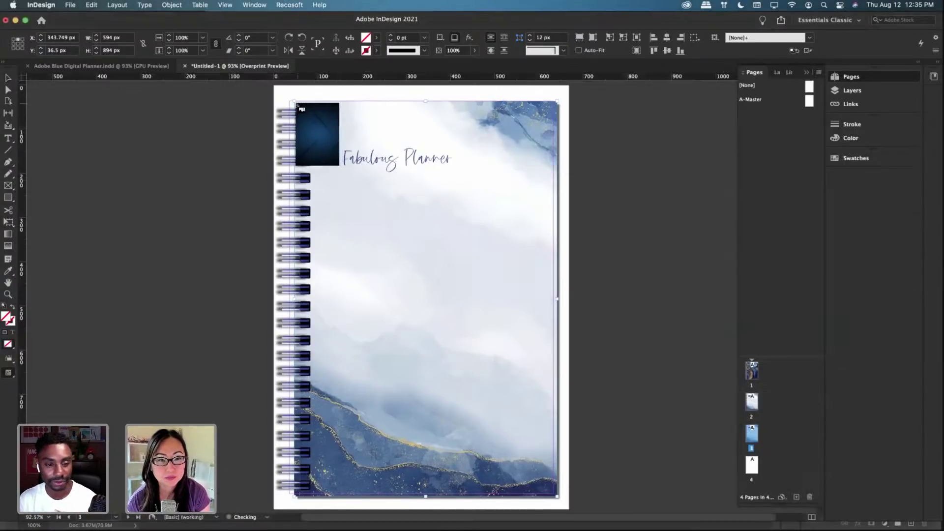
click(301, 110)
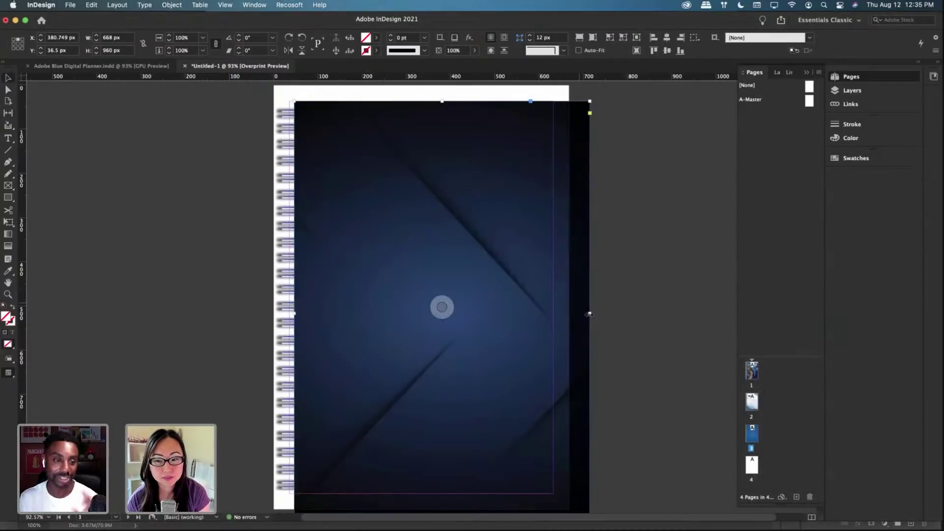
Step: Crop the dark blue image's frame to the cover's edges, about 594 px wide and 899.5 px high
drag(589, 313, 553, 308)
scroll(462, 472, down, 5)
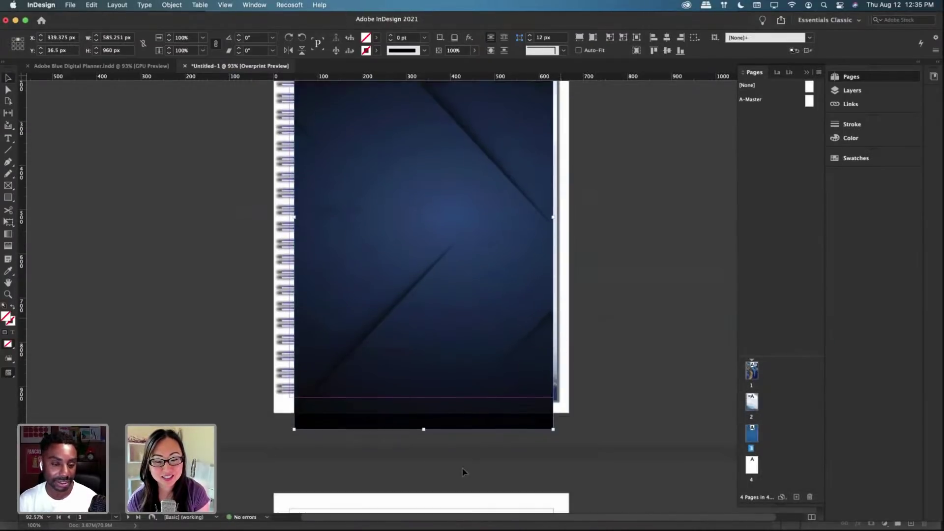
drag(423, 429, 423, 402)
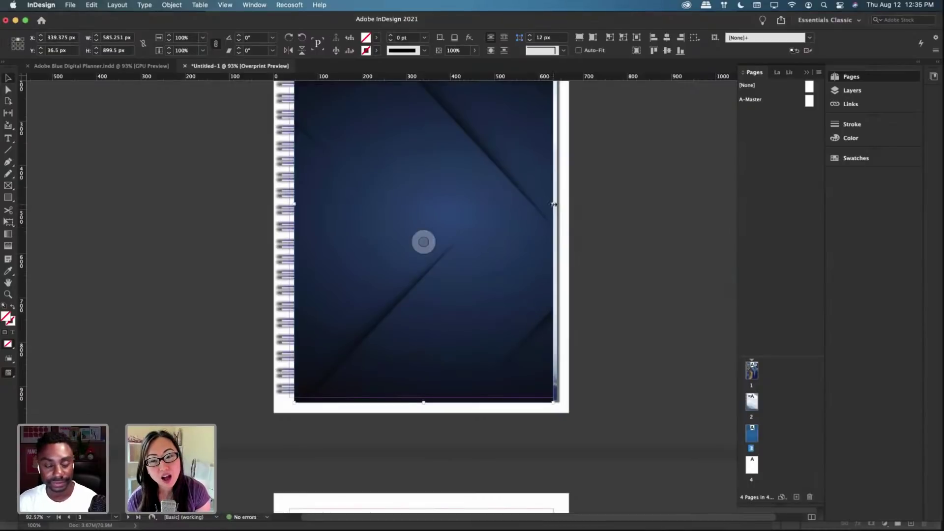
drag(554, 204, 558, 203)
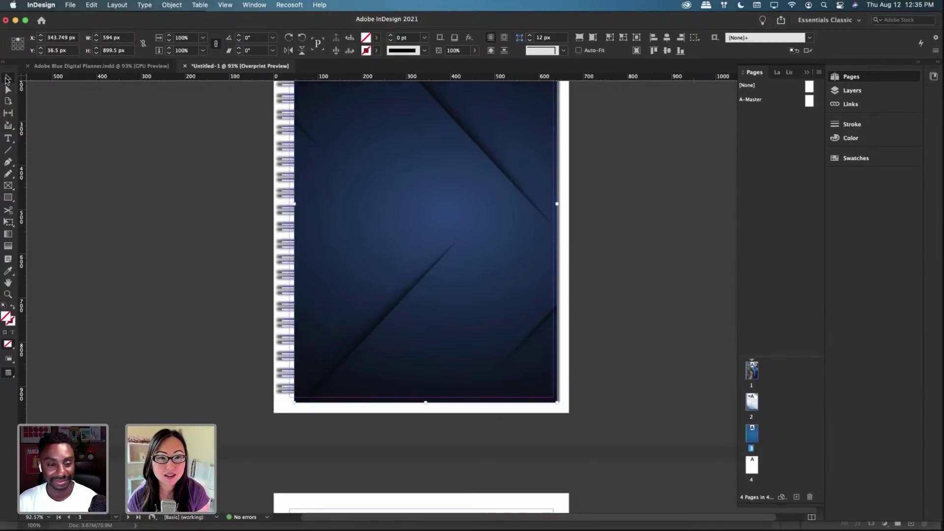
Step: Bring the spiral binding image to the front, above the dark blue cover
click(245, 361)
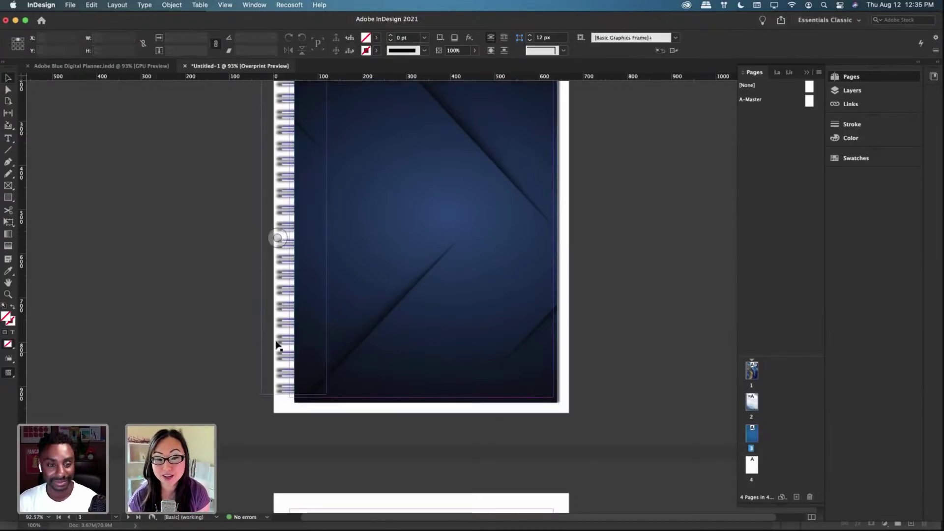
click(287, 331)
right_click(286, 331)
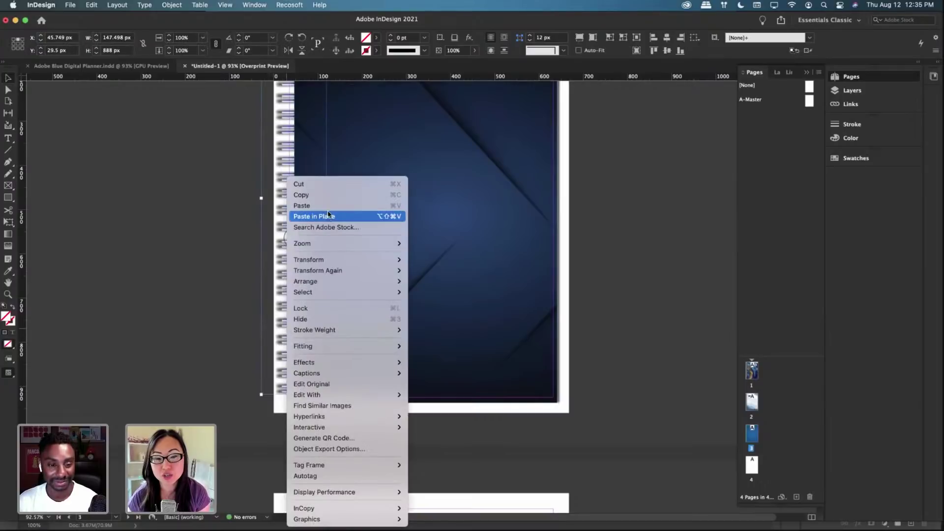
mouse_move(359, 281)
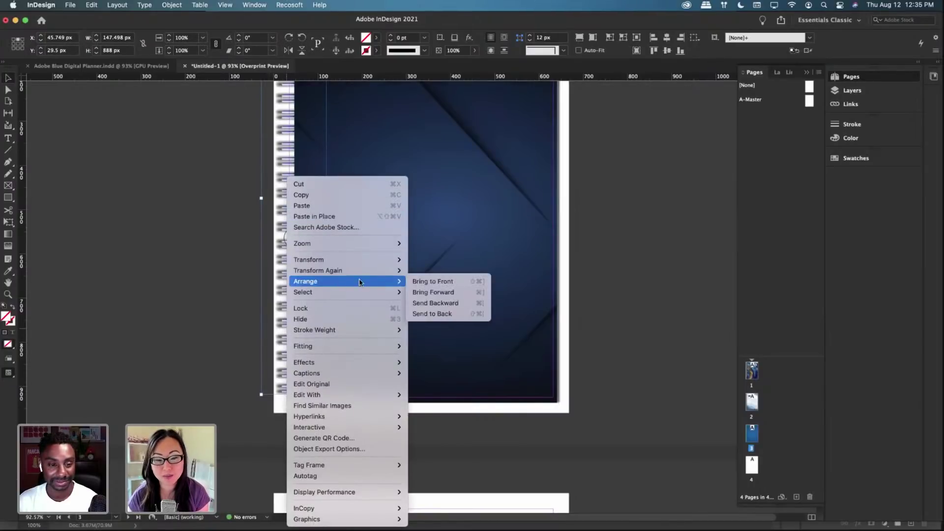
click(432, 282)
scroll(648, 332, up, 3)
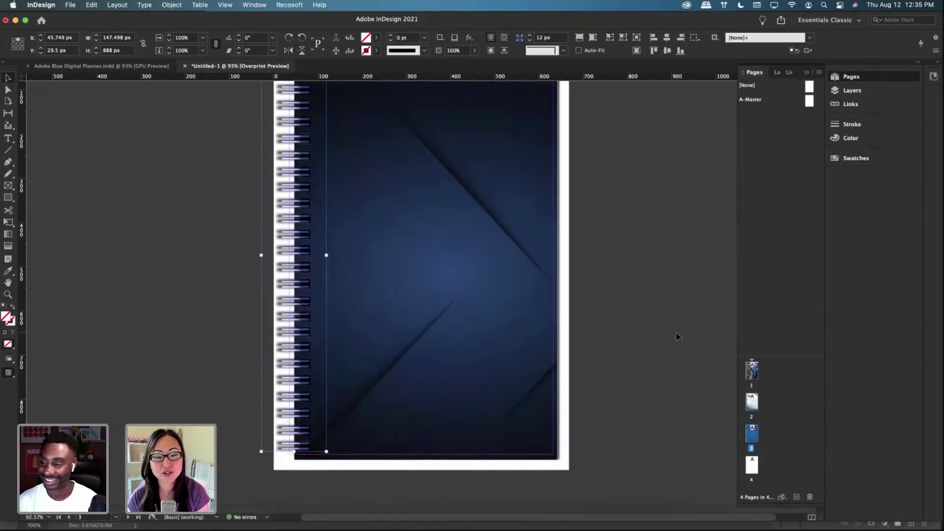
scroll(648, 332, up, 1)
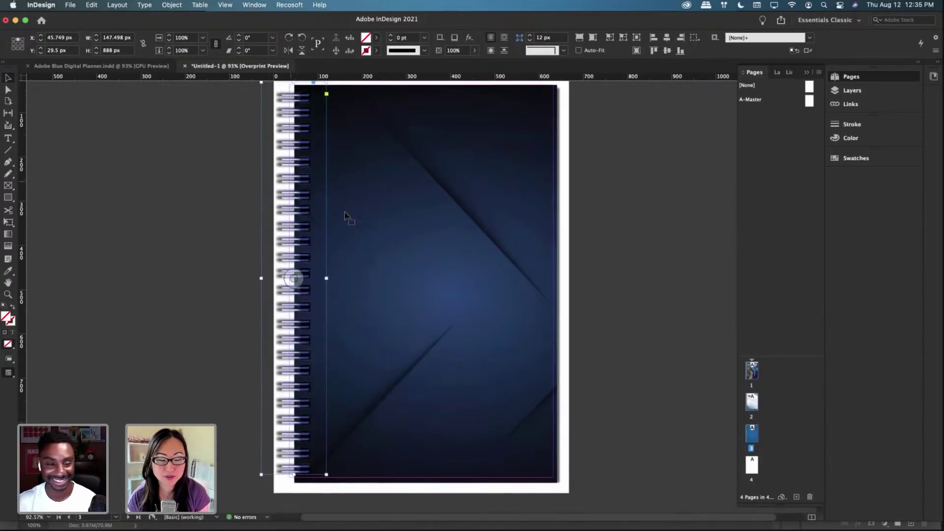
Step: Create a text frame about 312 by 164 px near the cover's upper right reading "Fabulous Planner" on two lines
click(8, 138)
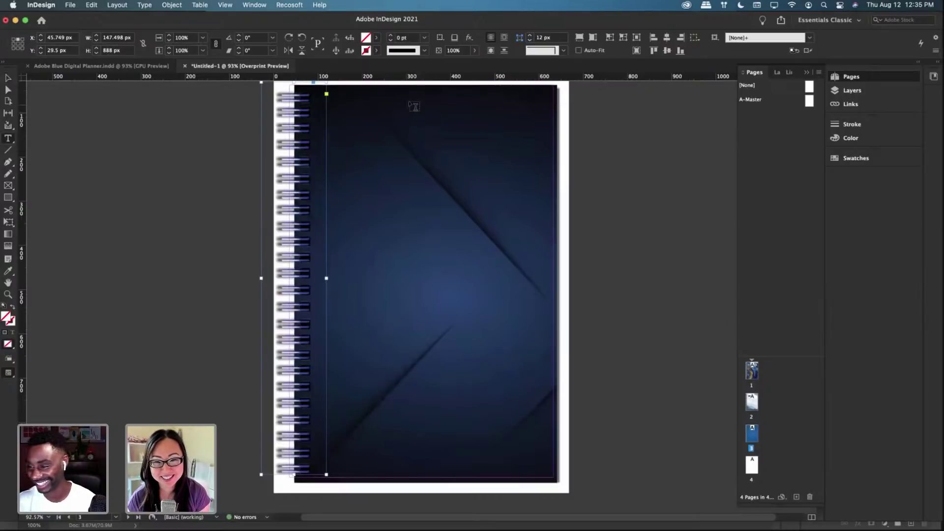
drag(409, 101, 547, 174)
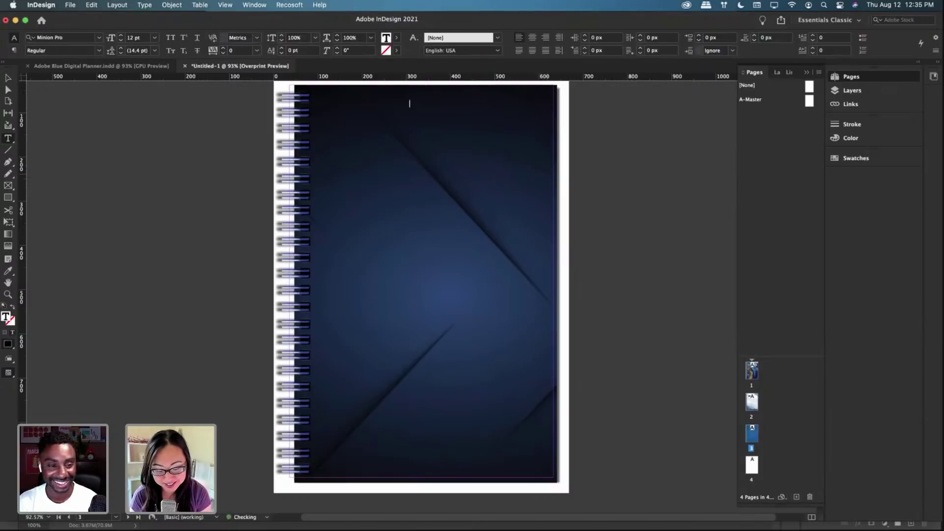
text(2021)
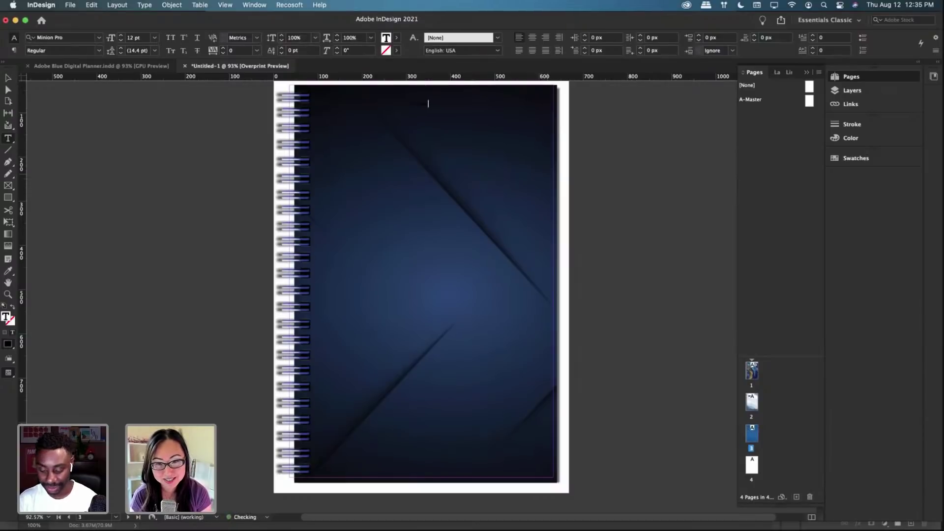
text(Planner)
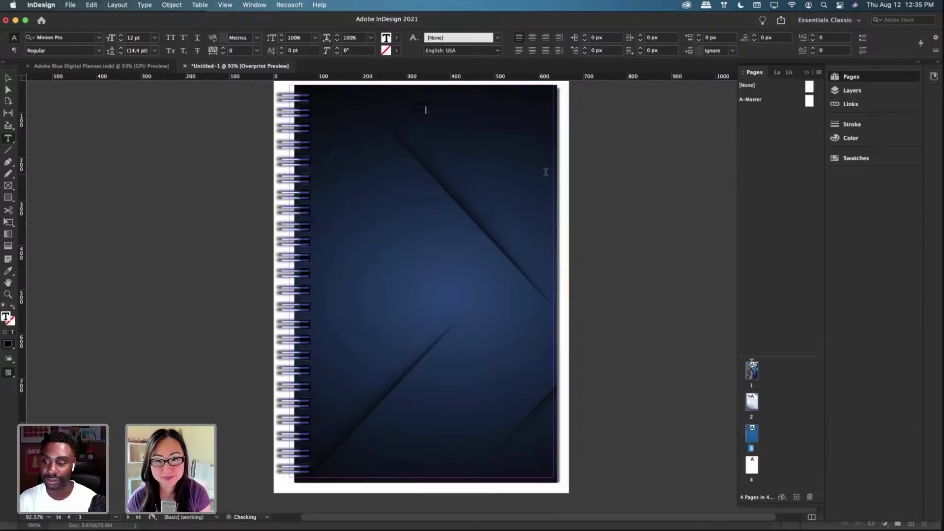
Step: Set the fill color of the whole "Fabulous Planner" title to [Paper]
key(super+a)
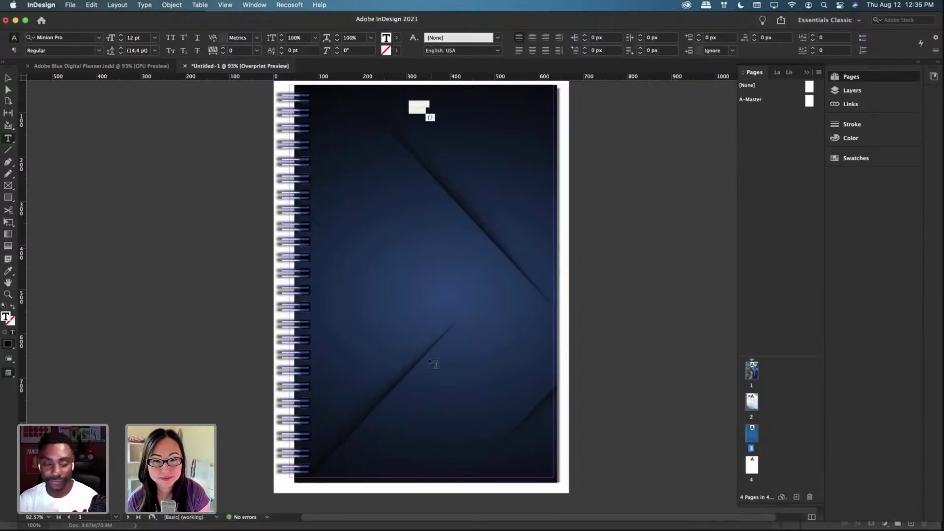
click(480, 137)
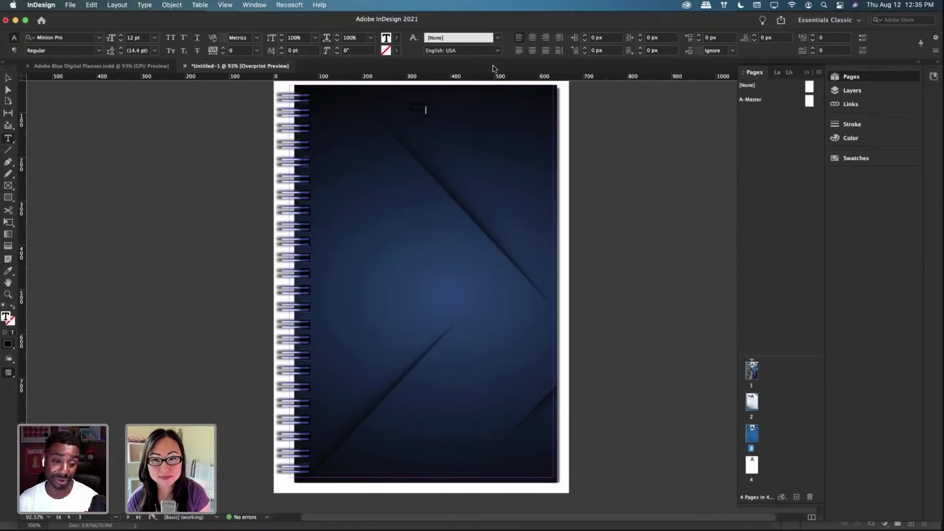
drag(707, 26, 710, 59)
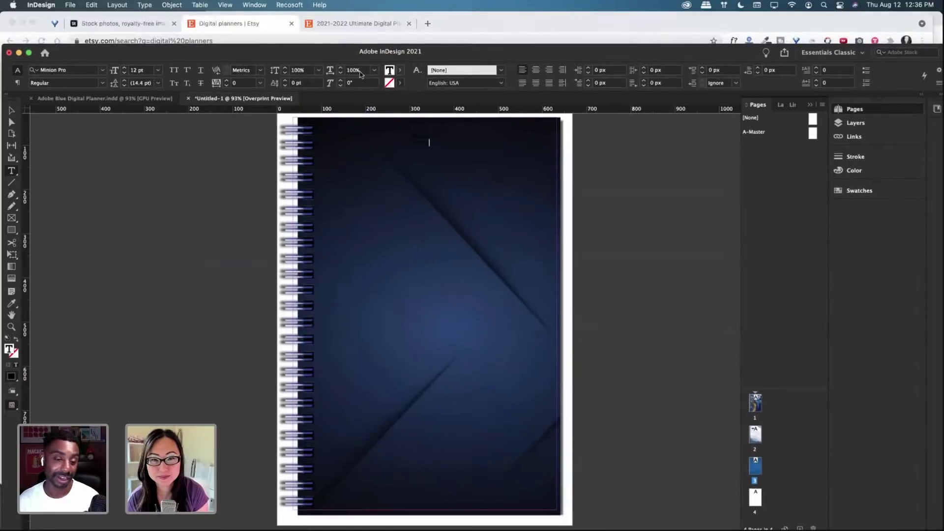
click(400, 71)
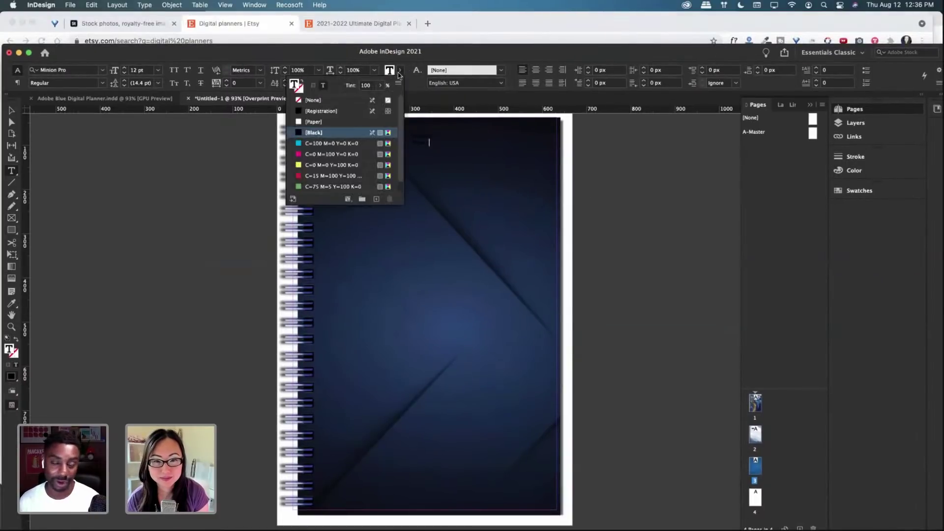
click(310, 123)
key(Escape)
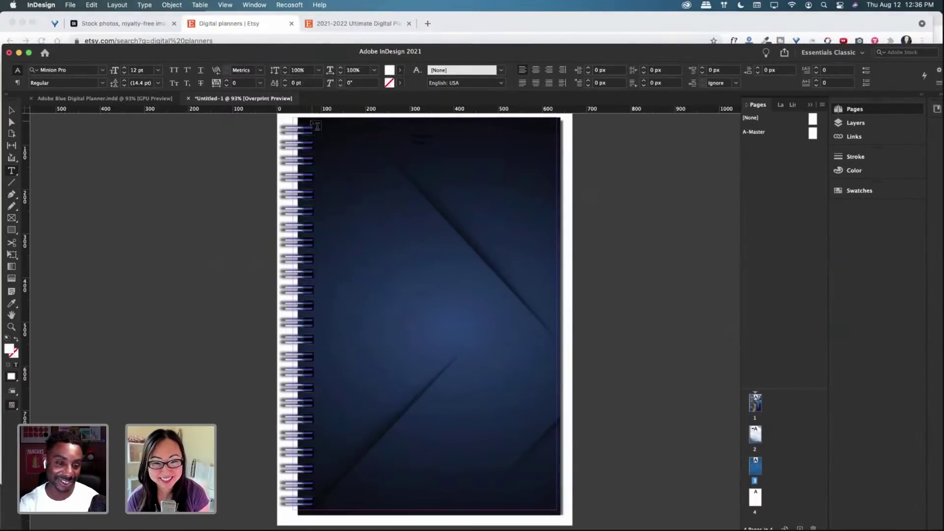
drag(430, 142, 404, 139)
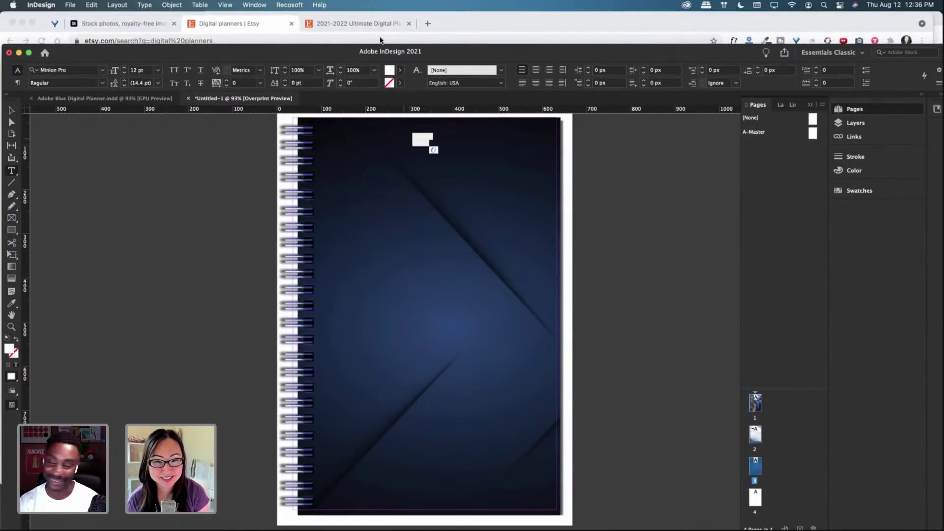
click(400, 71)
click(314, 123)
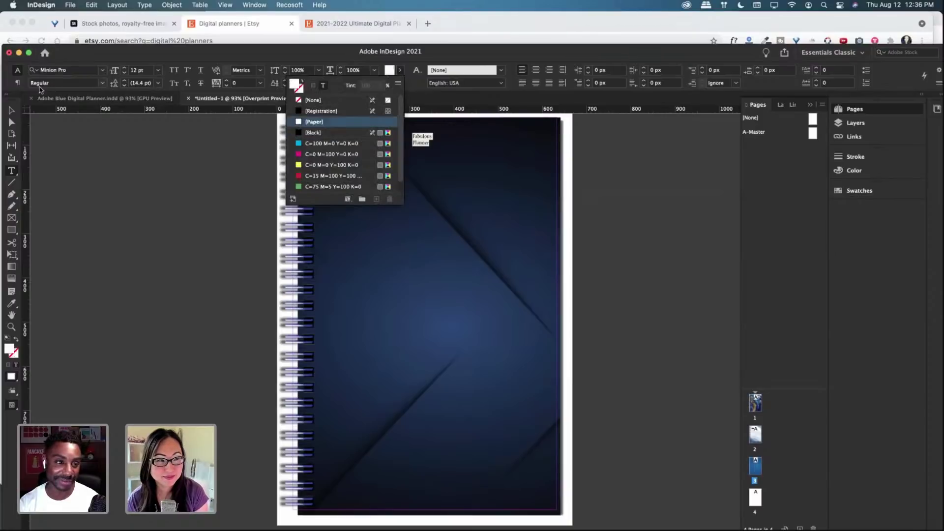
Step: Set the font of the word "Fabulous" in the cover title to Didot
click(12, 112)
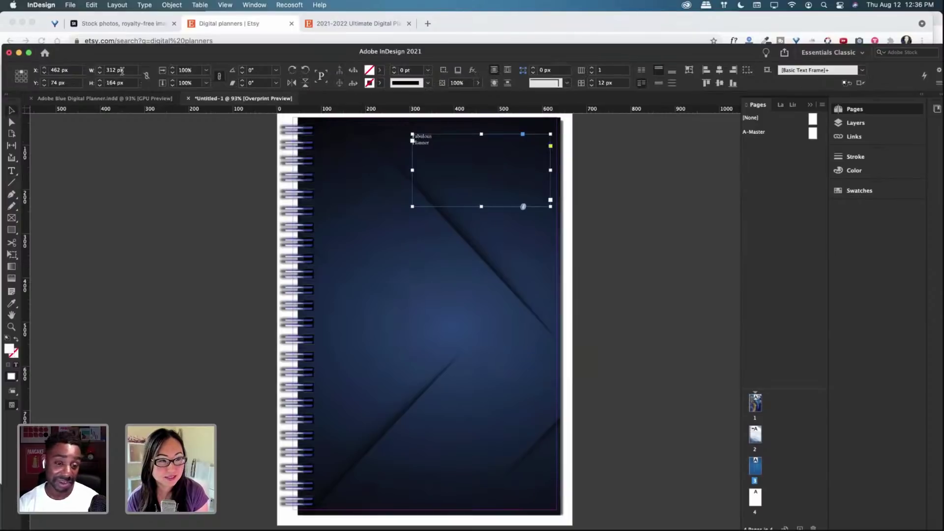
double_click(434, 138)
double_click(434, 138)
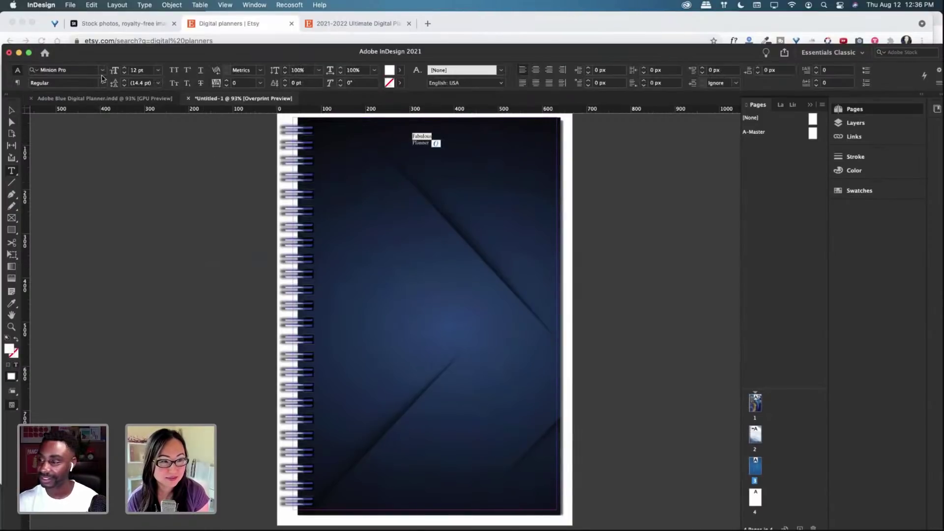
click(105, 72)
scroll(81, 167, up, 20)
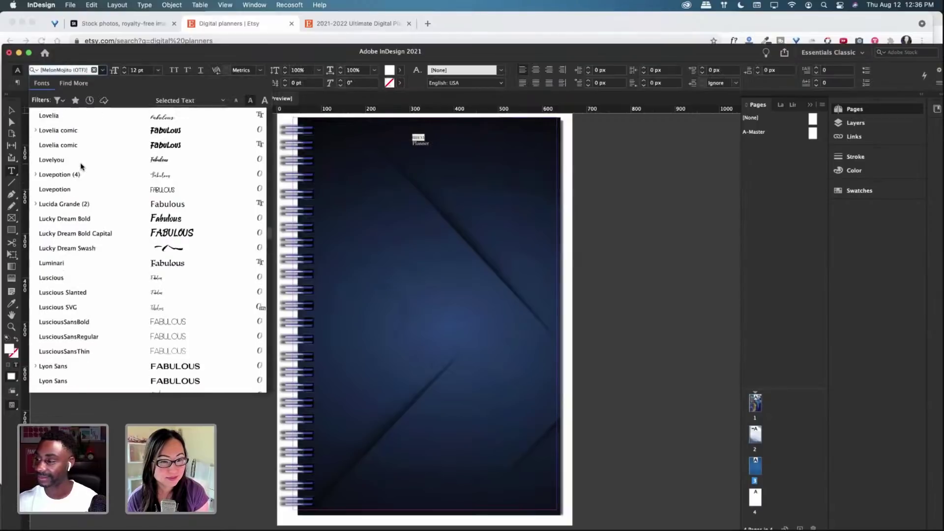
scroll(81, 167, up, 20)
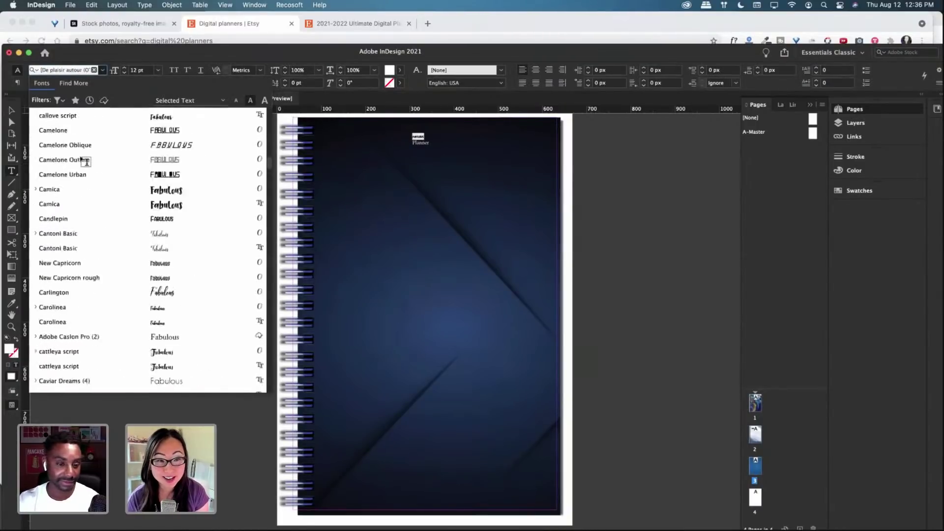
scroll(83, 161, up, 15)
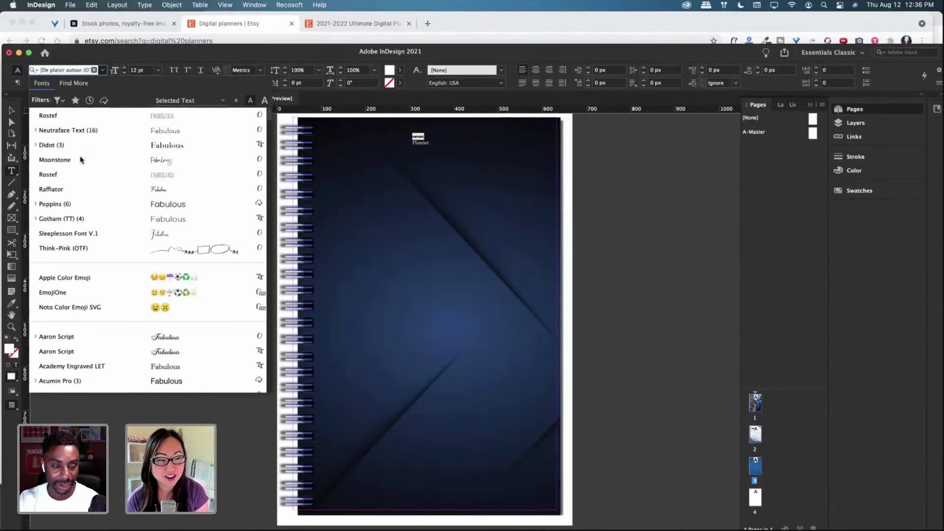
click(63, 146)
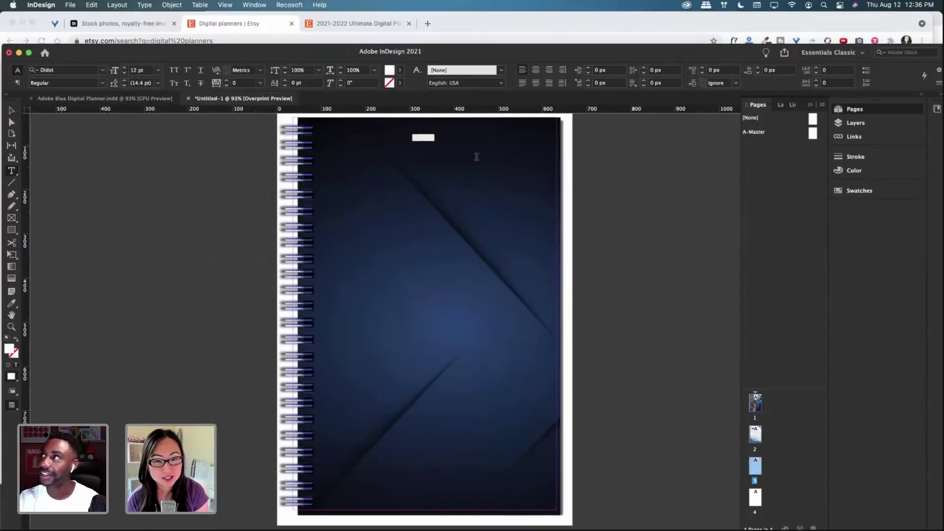
Step: Set the font of the word "Planner" in the cover title to Neutraface Text Book
click(404, 146)
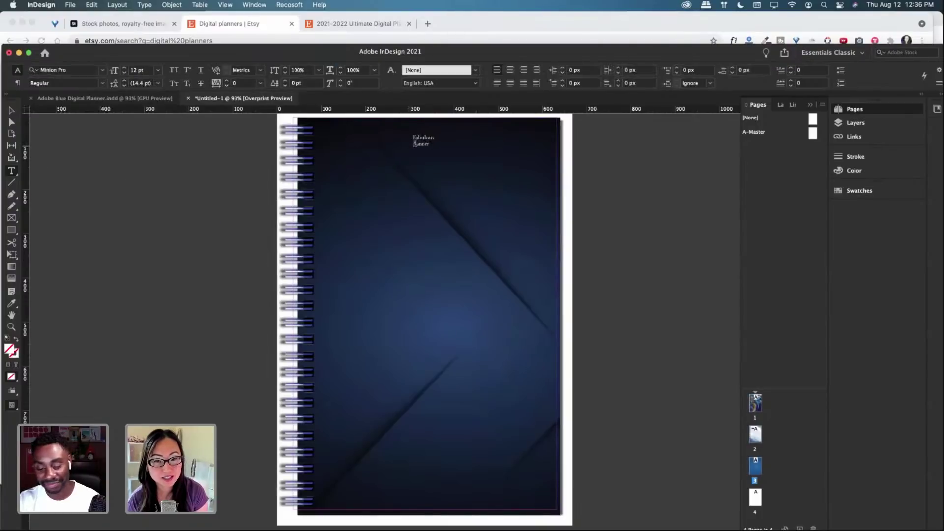
drag(405, 146, 430, 144)
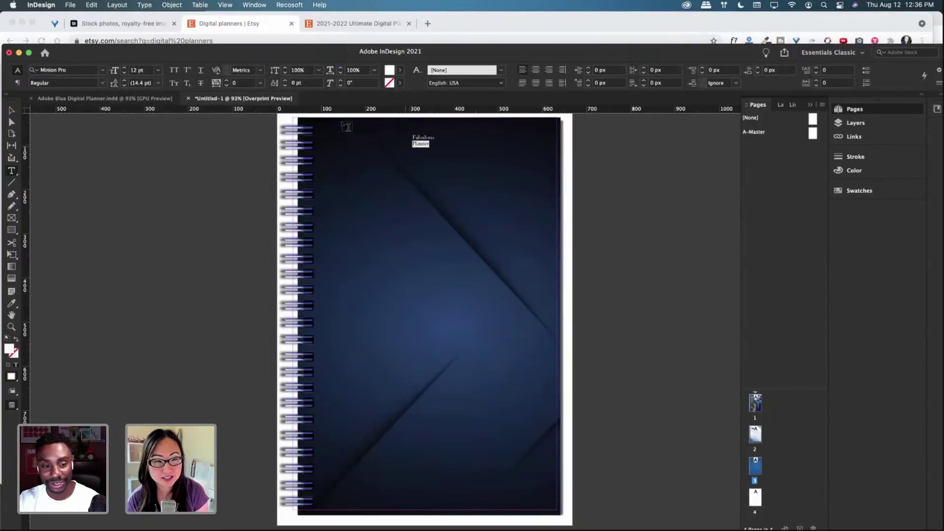
click(103, 71)
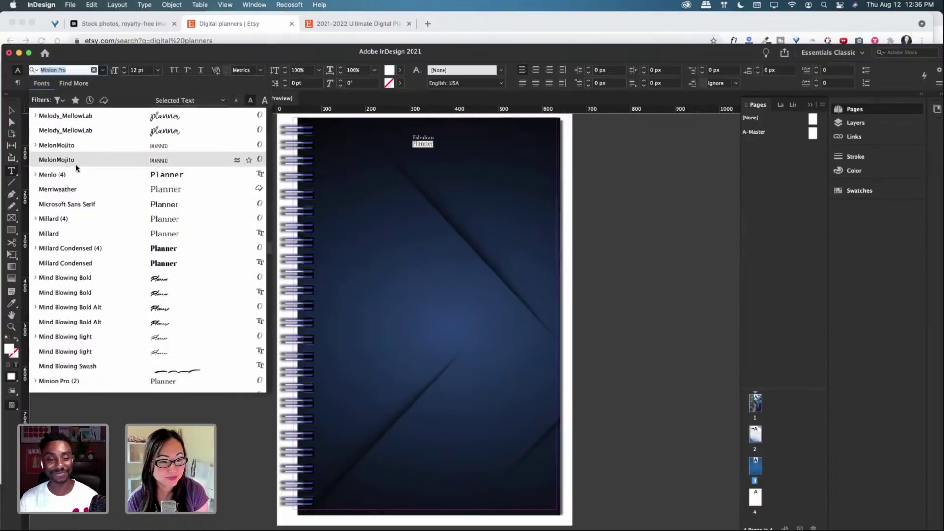
scroll(76, 164, up, 5)
scroll(76, 164, up, 15)
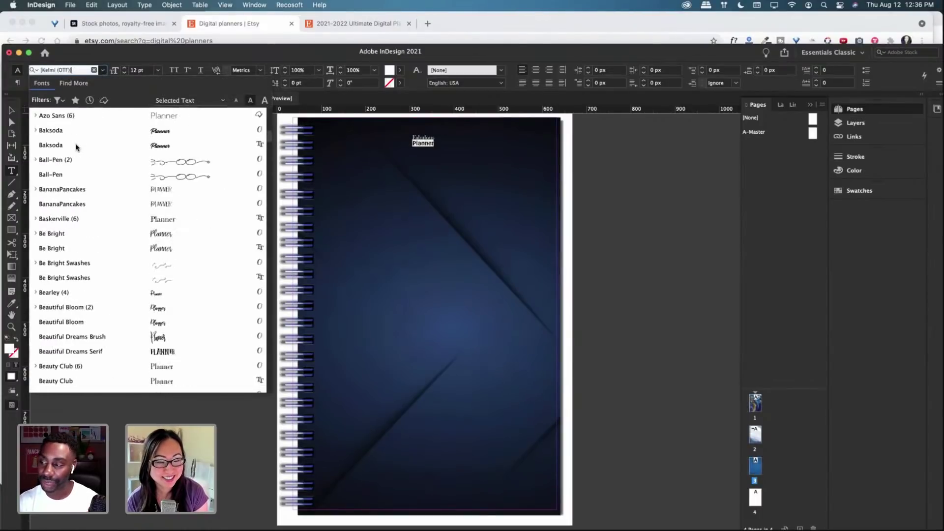
scroll(76, 146, up, 8)
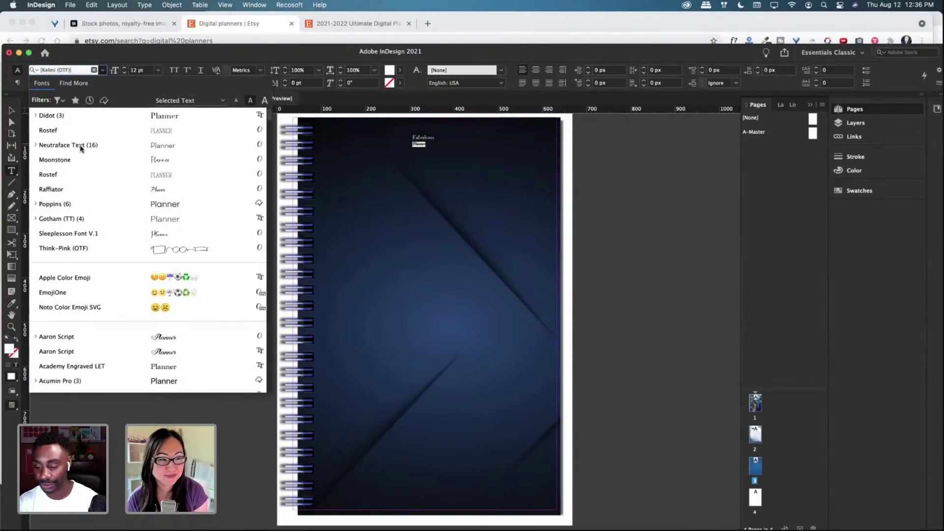
key(Escape)
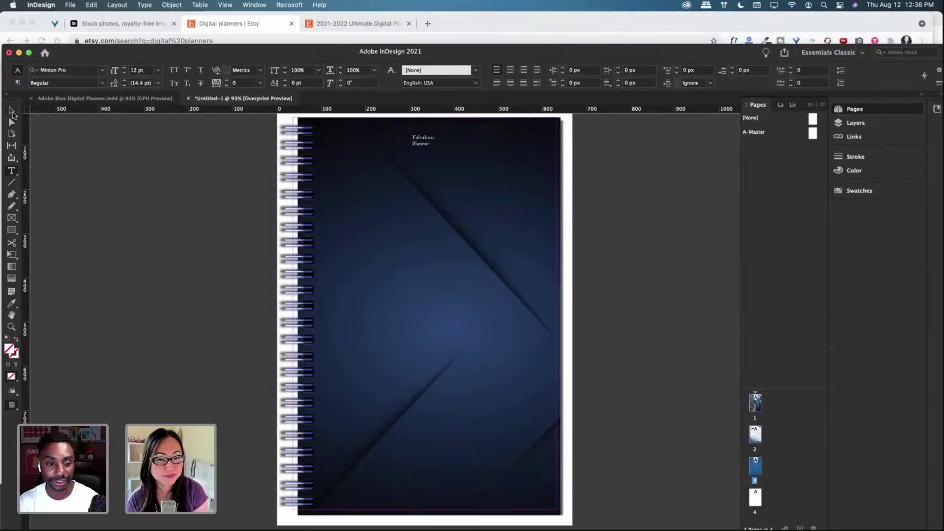
Step: Apply All Caps to the word "Planner" and right-align both lines of the cover title
click(433, 144)
double_click(439, 144)
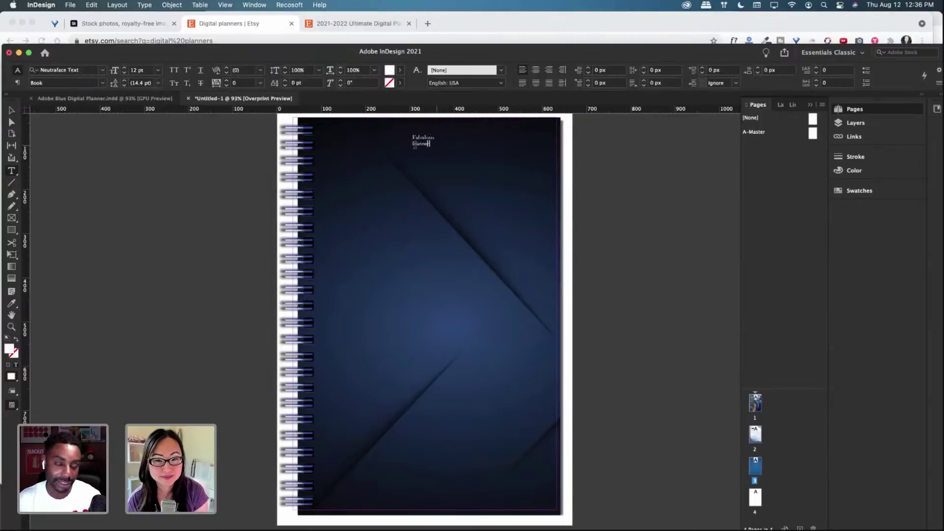
double_click(415, 144)
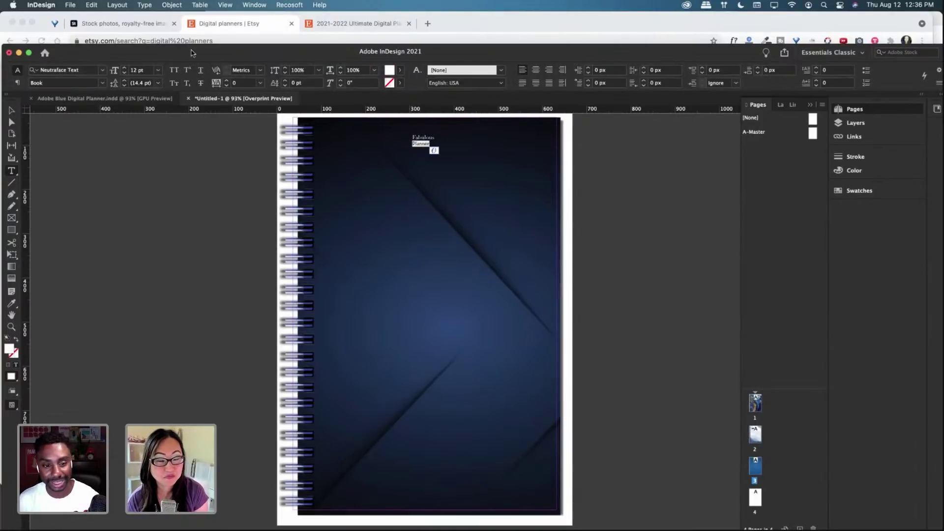
click(175, 70)
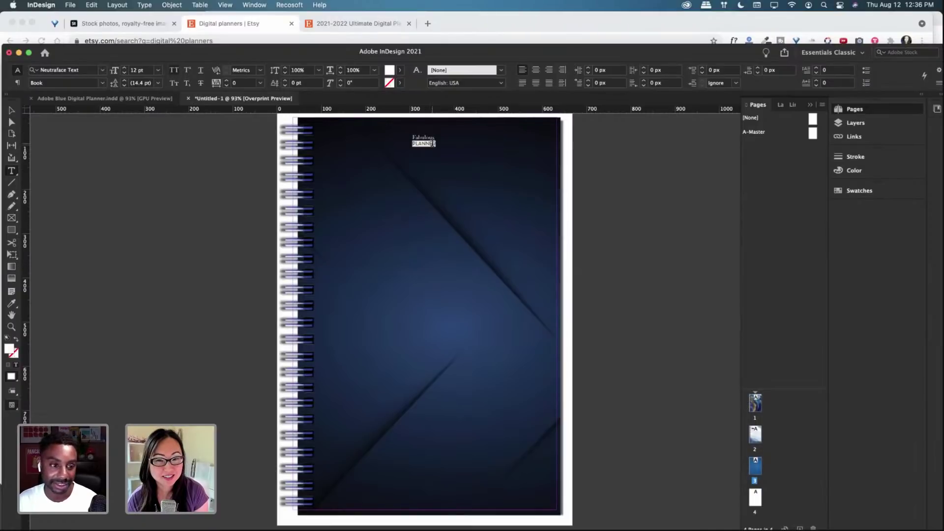
key(super+a)
click(548, 70)
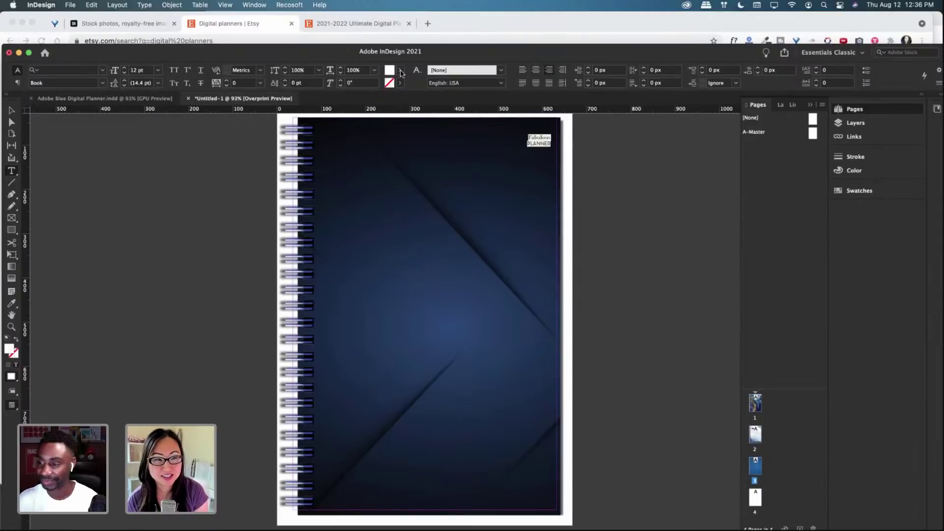
Step: Increase the font size of the whole two-line cover title to 48 pt
click(11, 111)
double_click(528, 137)
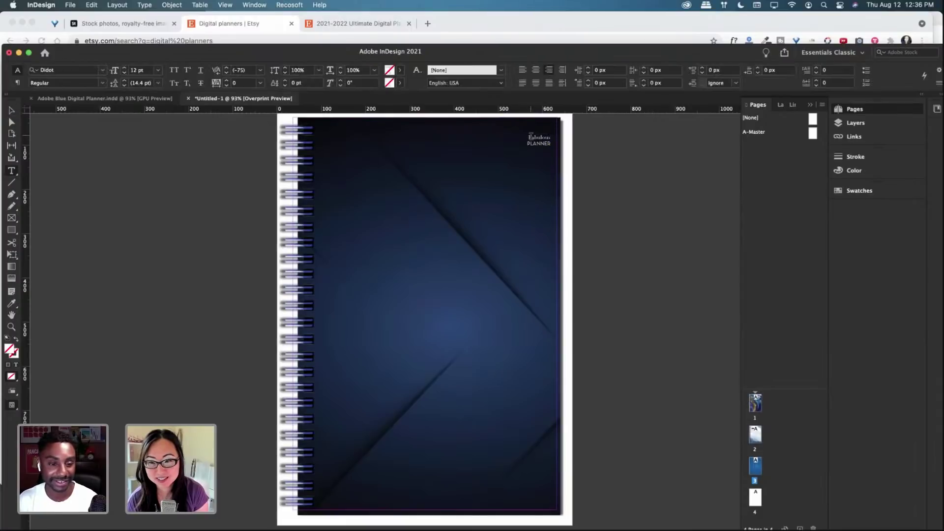
double_click(530, 137)
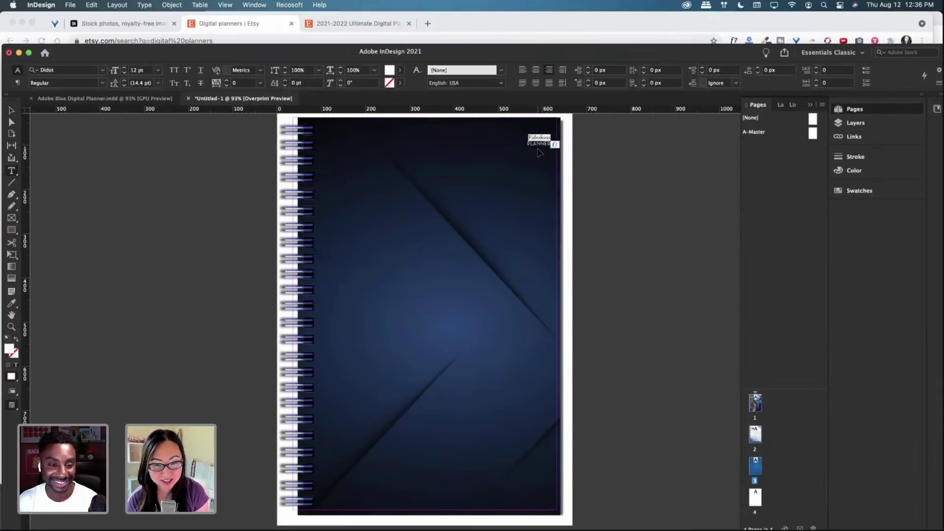
key(super+a)
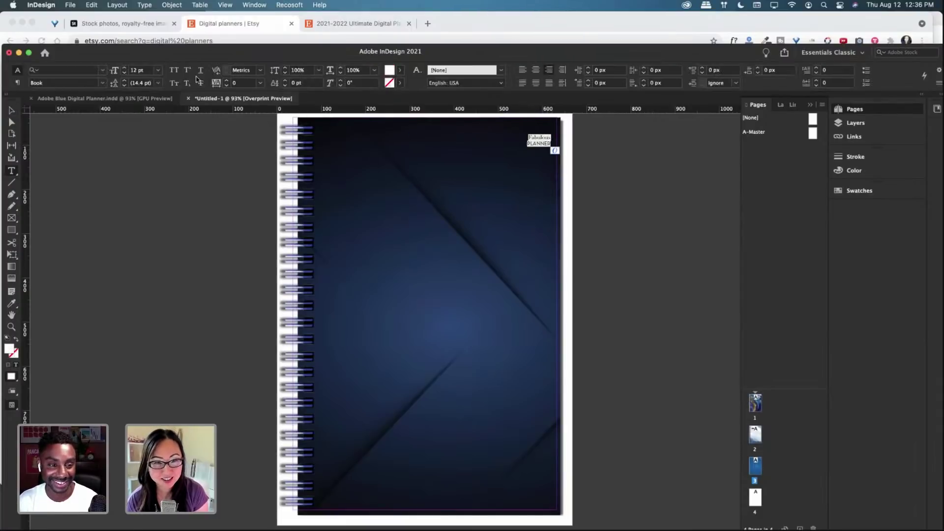
click(124, 69)
click(125, 69)
click(125, 68)
click(125, 68)
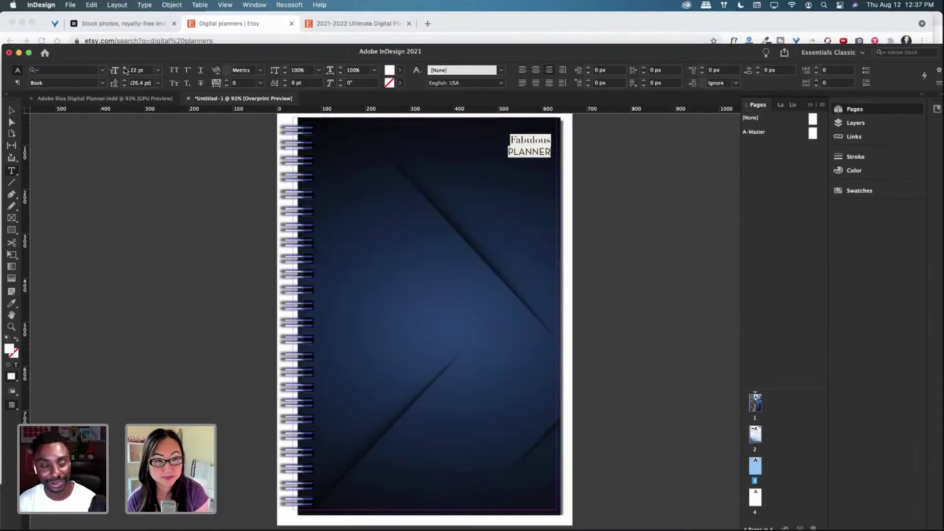
click(125, 69)
click(125, 70)
click(126, 69)
click(125, 69)
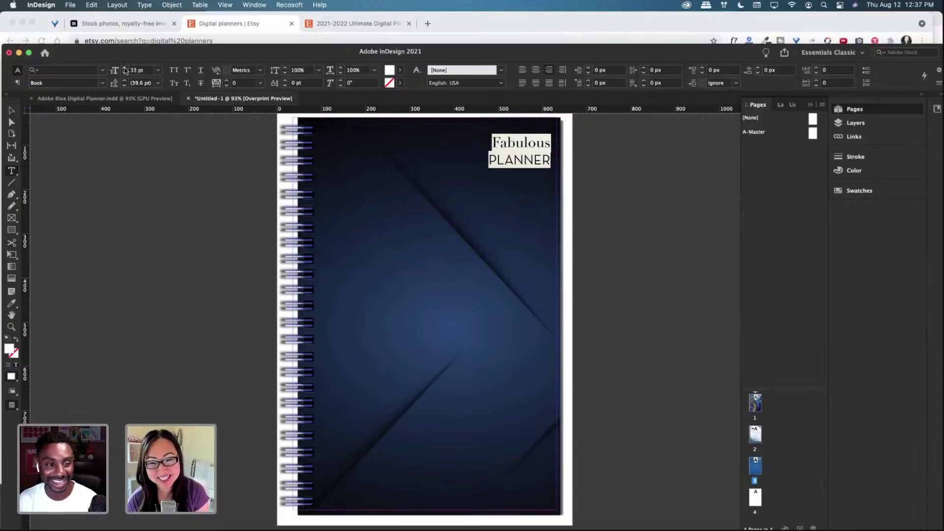
click(125, 69)
click(126, 69)
click(126, 69)
click(125, 69)
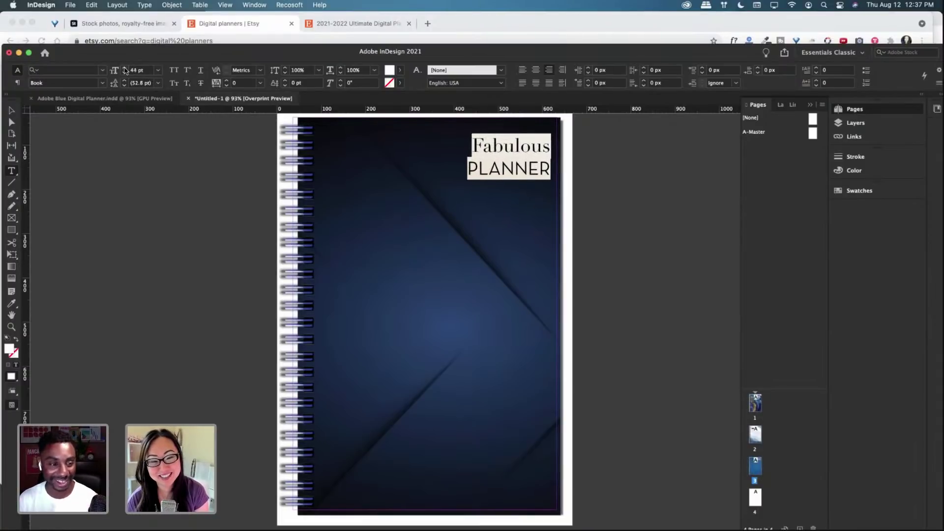
click(125, 70)
click(125, 69)
Step: Enlarge only the word "Fabulous" in the title to slightly above 68 pt
drag(463, 147, 551, 147)
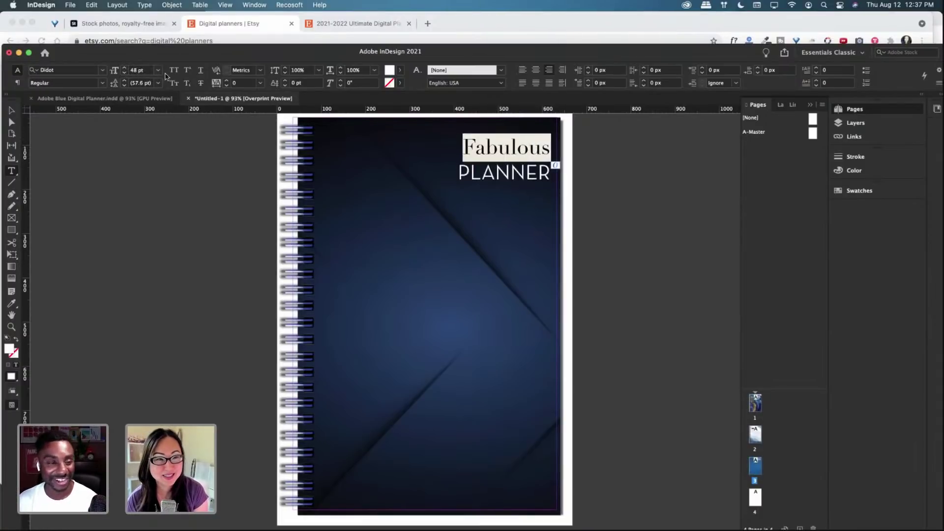
click(124, 69)
click(124, 69)
click(124, 70)
click(124, 69)
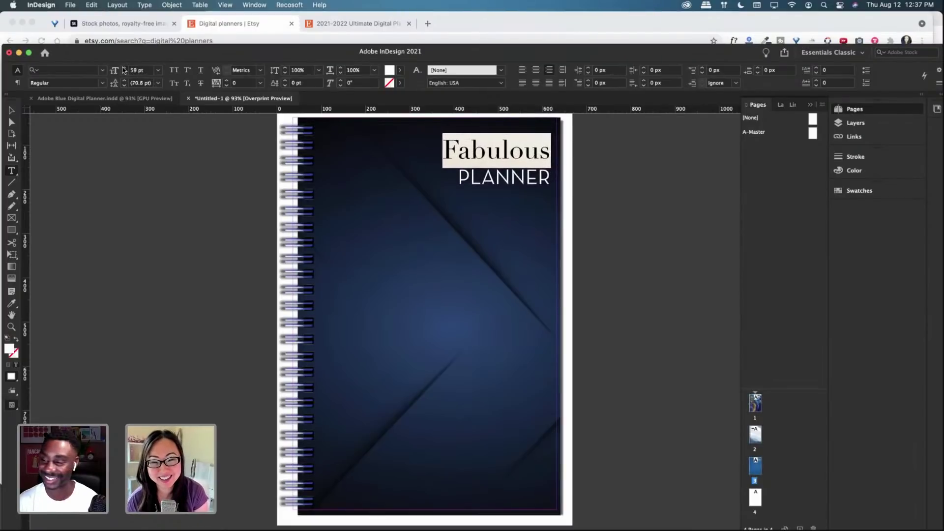
click(124, 69)
click(124, 69)
click(124, 70)
click(124, 69)
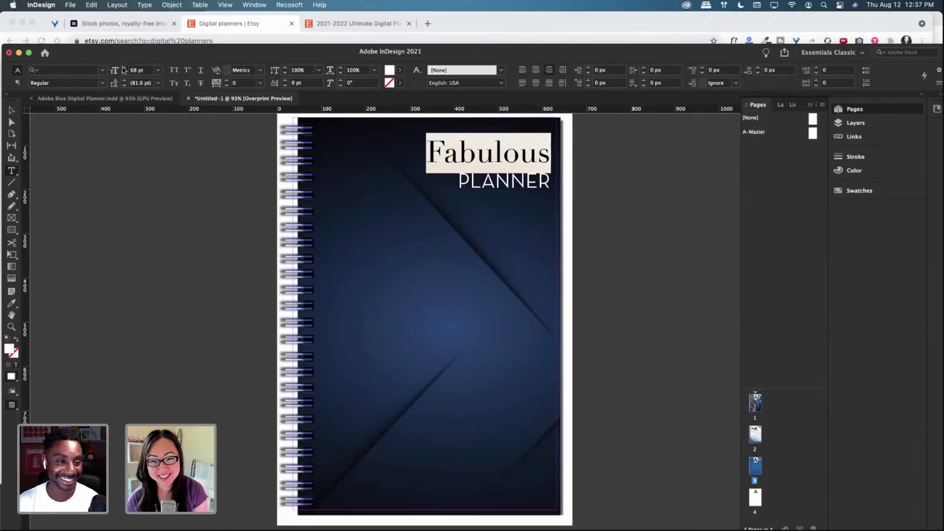
click(125, 70)
click(124, 69)
click(125, 70)
click(125, 69)
Step: Set the leading of the word "PLANNER" to 58 pt
click(507, 187)
drag(457, 181, 528, 191)
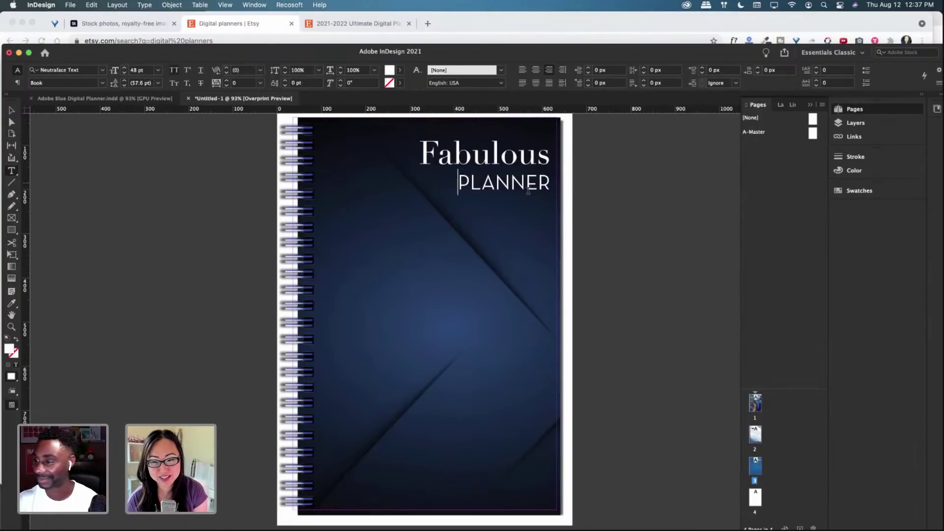
double_click(528, 191)
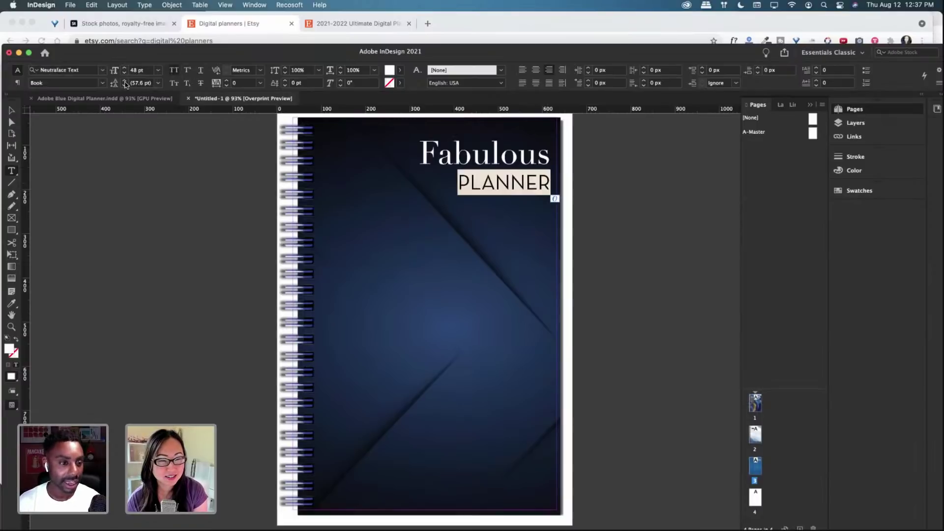
click(125, 82)
click(125, 82)
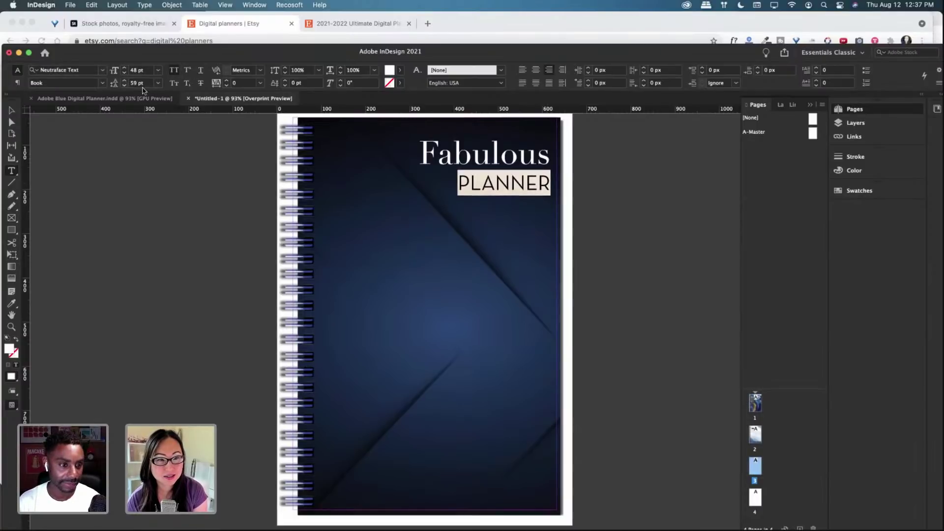
click(124, 85)
Step: Set the tracking of the word "PLANNER" to 100
click(226, 81)
click(226, 81)
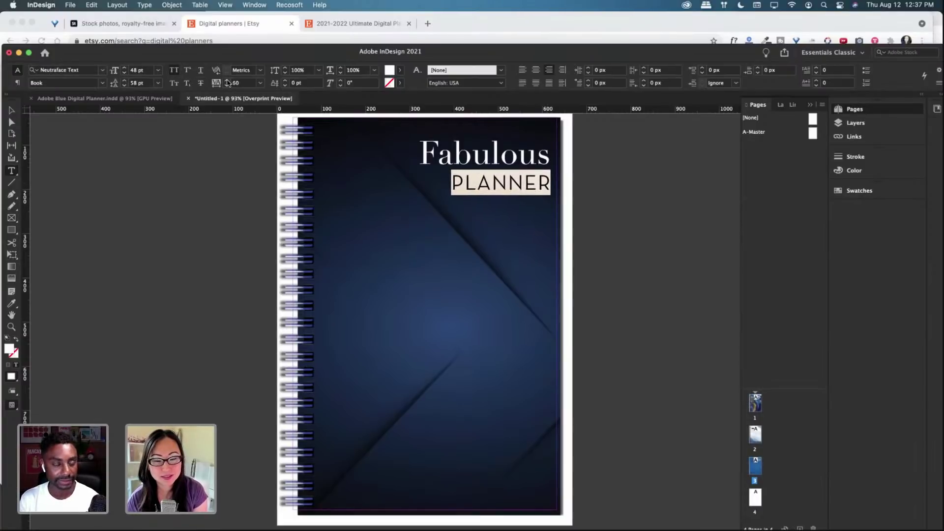
click(227, 80)
click(227, 81)
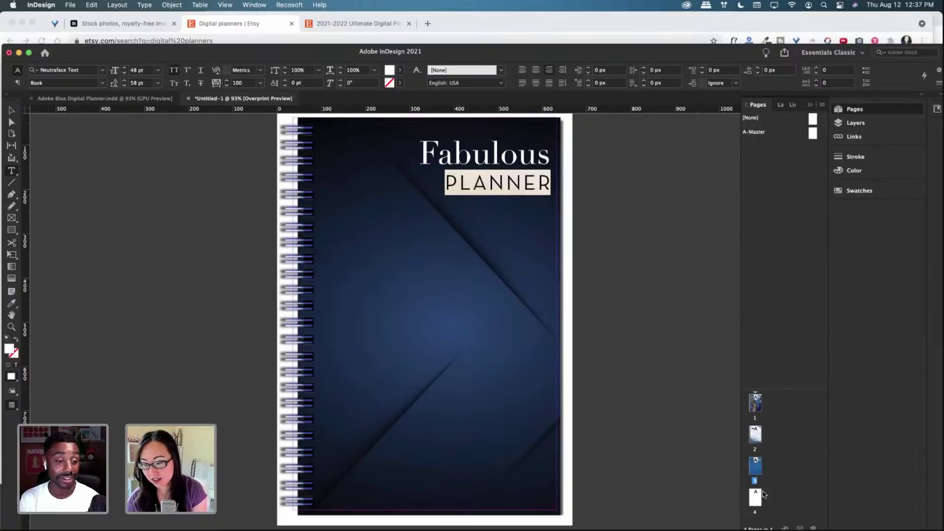
Step: Copy the complete blue and gold swirl cover from page 1 onto page 4 and fit its edges to the page margins
double_click(756, 406)
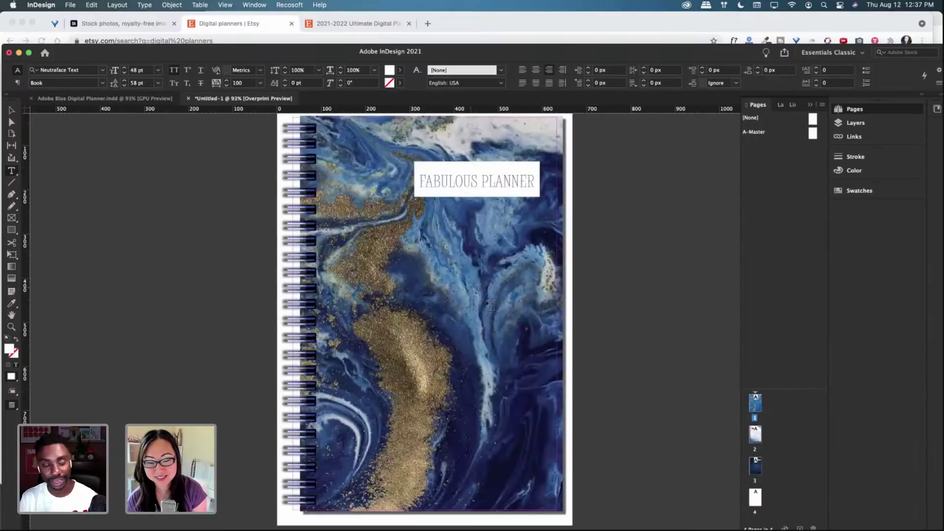
click(12, 110)
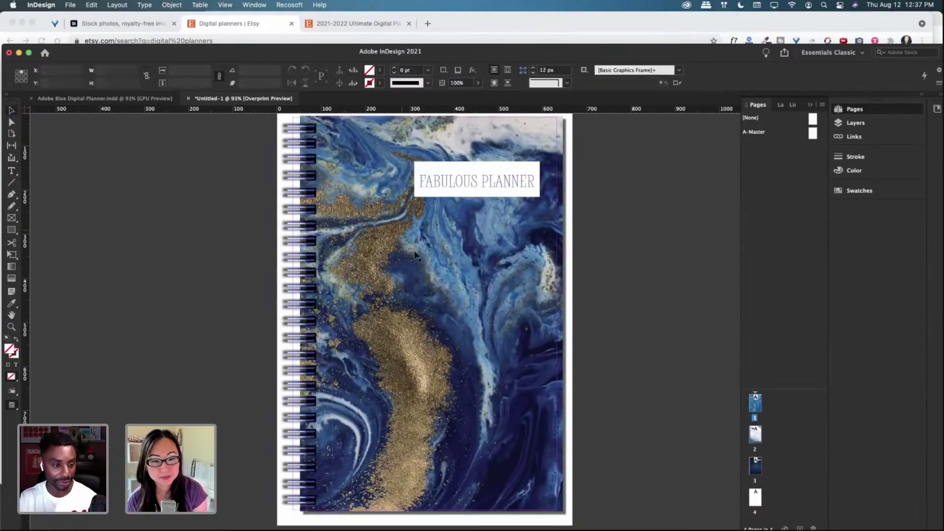
click(428, 314)
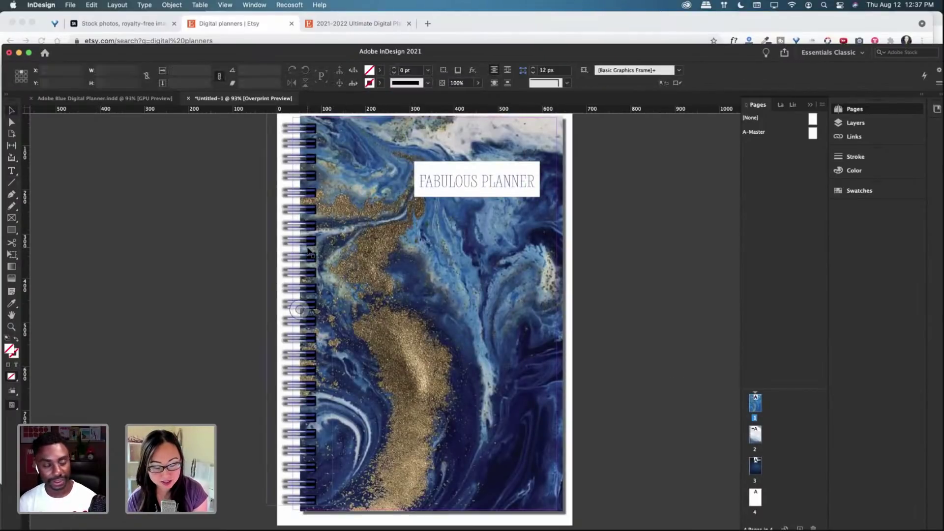
click(451, 185)
drag(651, 332, 278, 189)
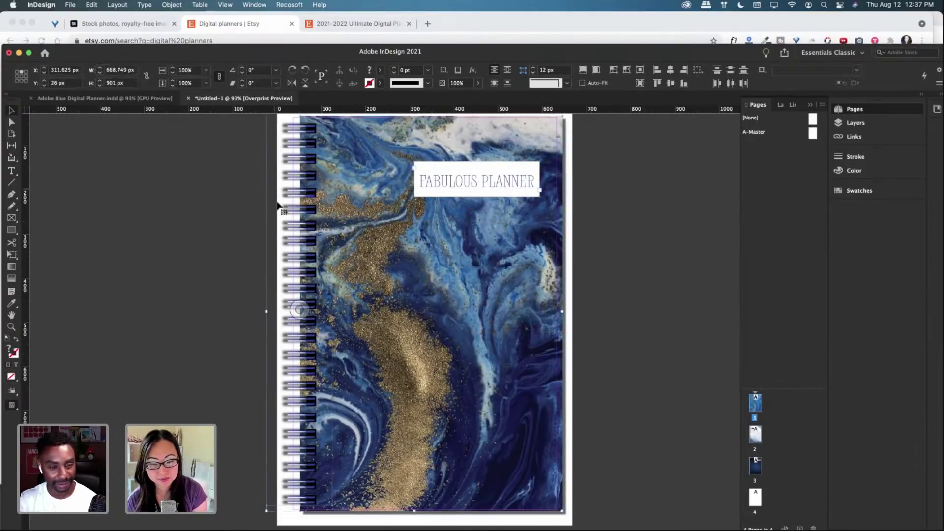
double_click(755, 498)
key(super+alt+shift+v)
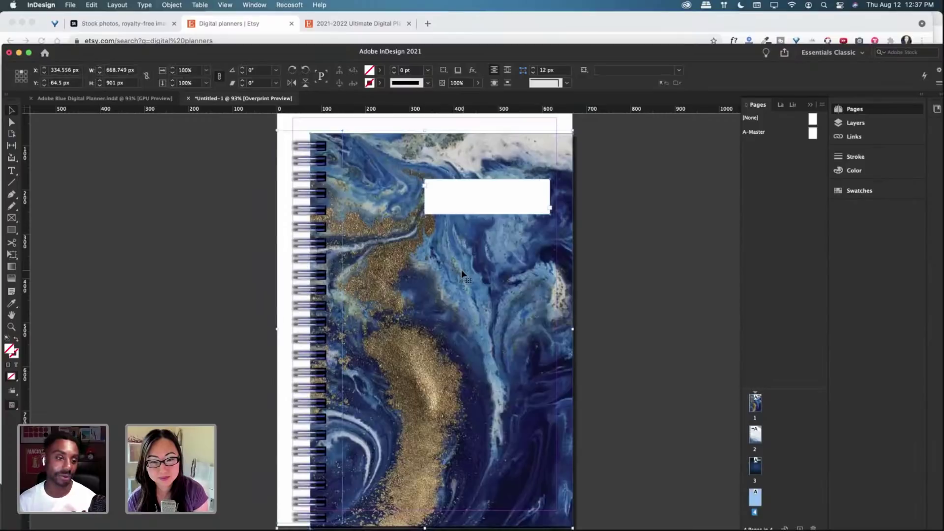
drag(378, 183, 367, 173)
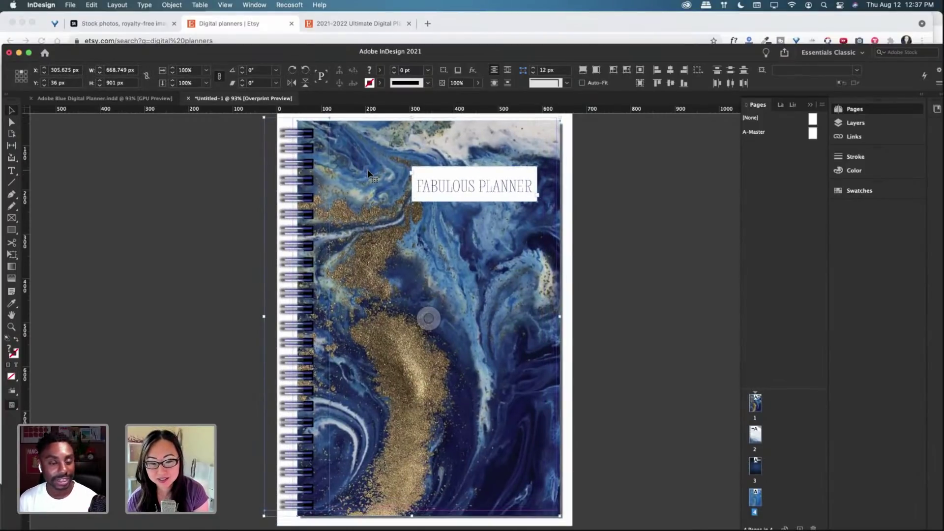
click(600, 306)
Step: Replace the swirl background image on the page 4 cover with Blue-Triangles.jpg from the Cover Options folder
click(516, 434)
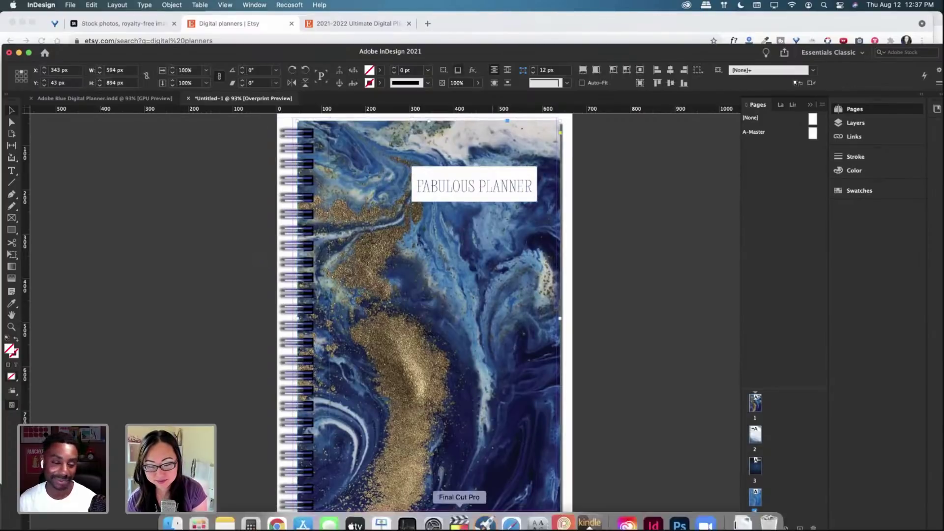
click(173, 523)
click(663, 204)
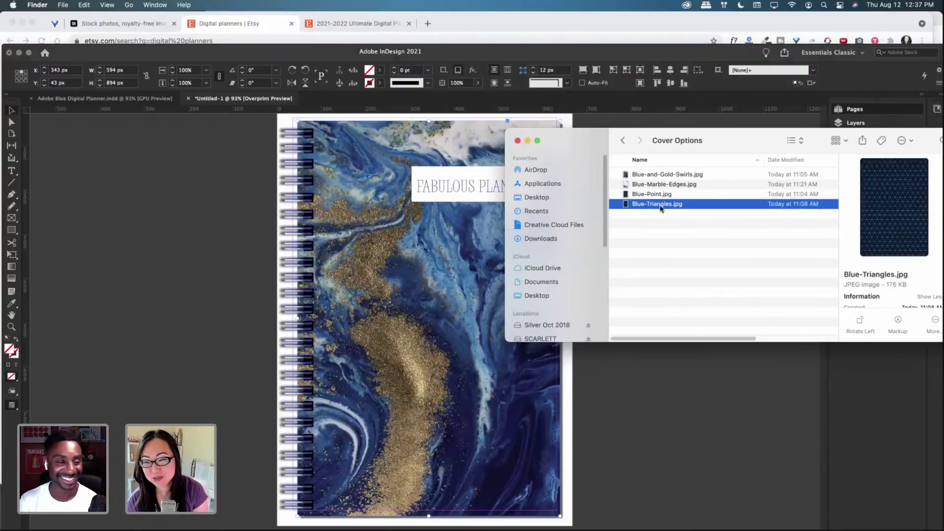
drag(656, 209, 446, 275)
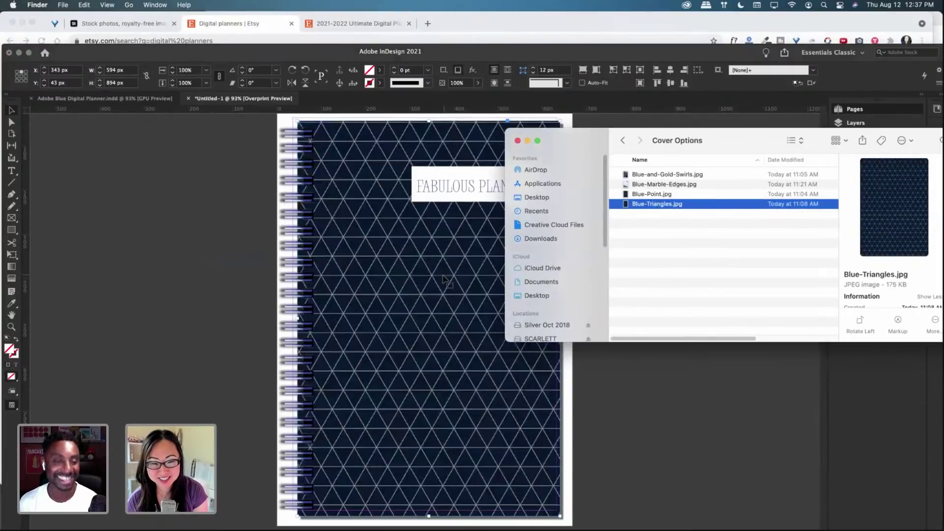
click(629, 238)
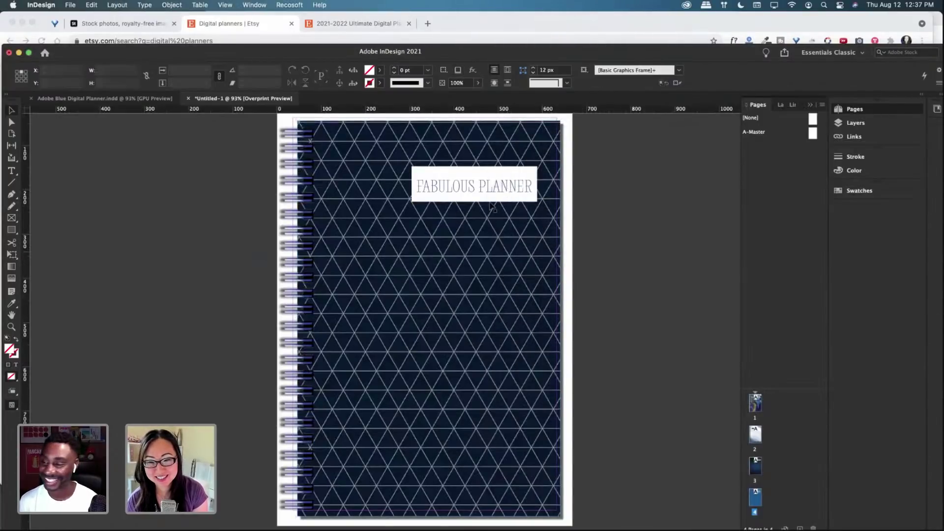
Step: Change the font of the "Fabulous Planner" title on page 4 to Poppins Light and reduce its size to 30 pt
double_click(476, 187)
key(super+a)
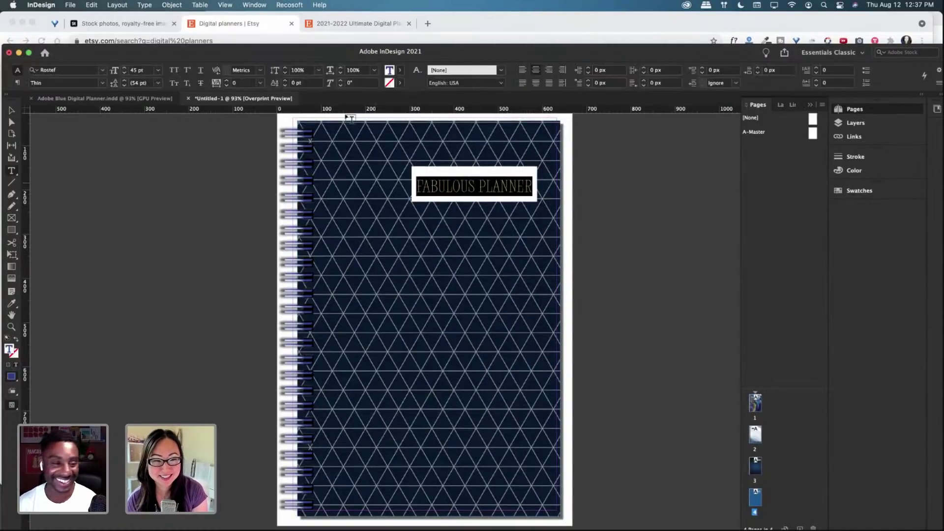
click(104, 71)
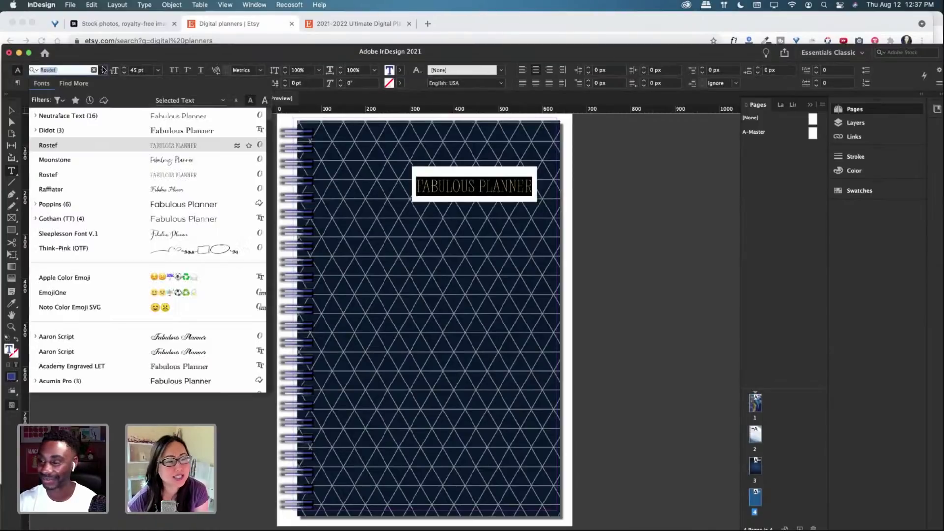
click(81, 209)
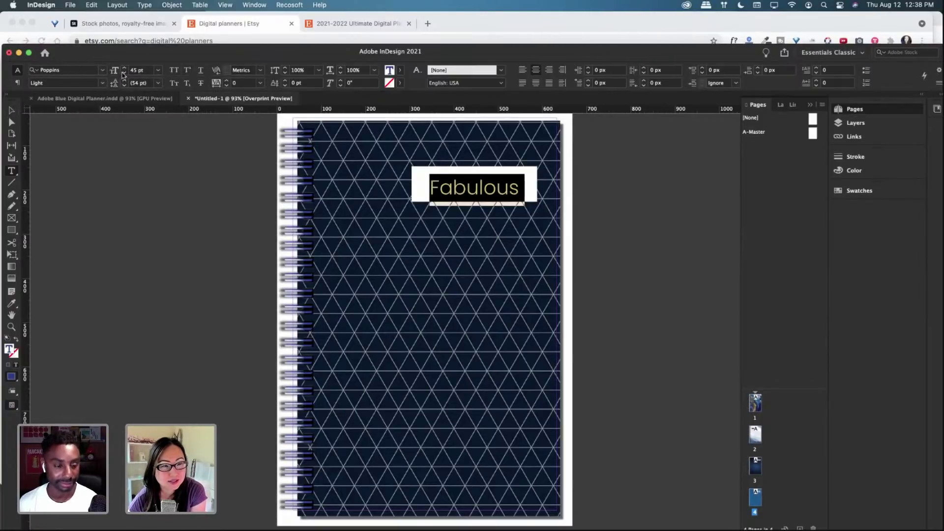
click(123, 73)
click(123, 73)
click(123, 73)
click(123, 73)
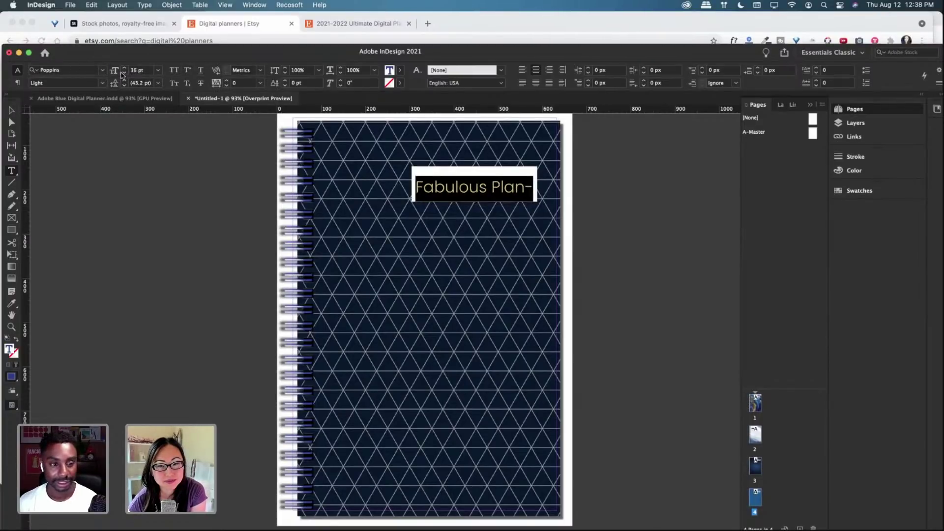
click(123, 73)
click(123, 73)
click(123, 74)
click(123, 73)
click(123, 73)
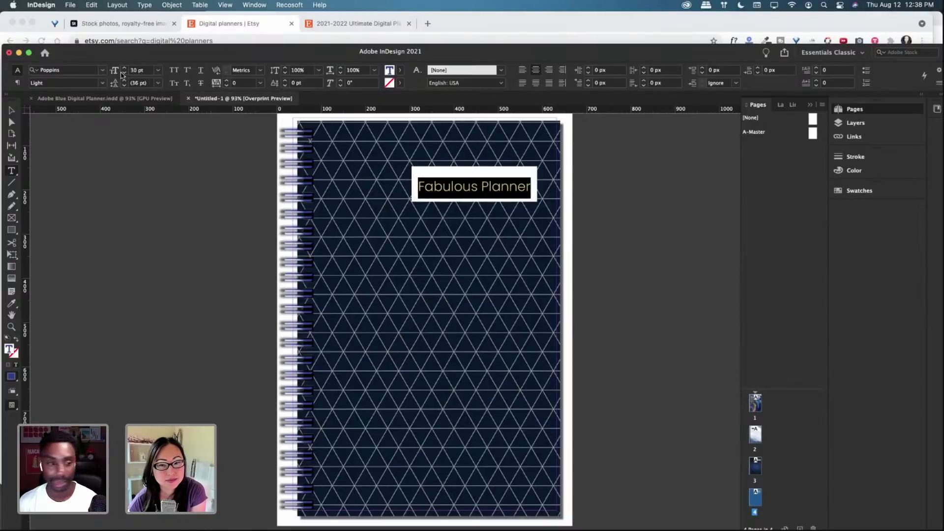
Step: Format the page 4 title in all caps with a tracking of 90 and a font size of 25 pt
click(174, 72)
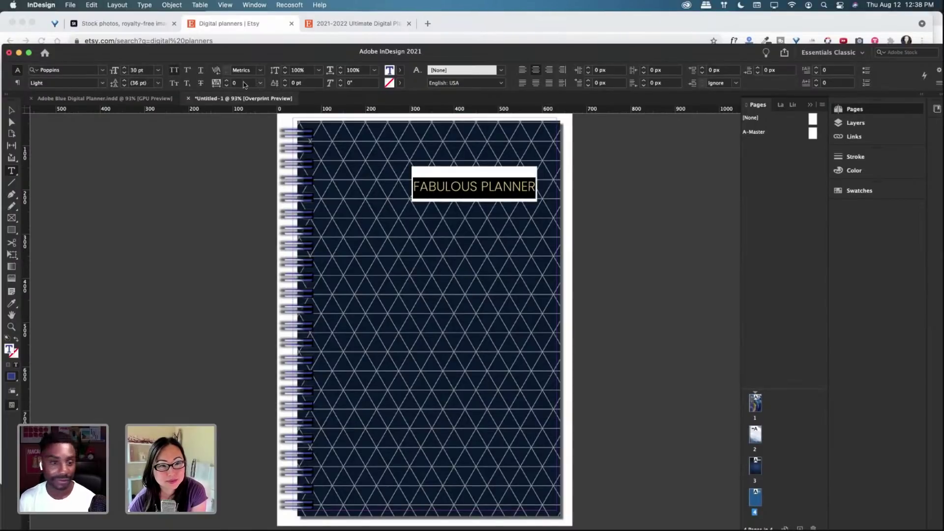
click(226, 81)
click(226, 81)
click(225, 81)
click(225, 80)
click(226, 81)
click(226, 80)
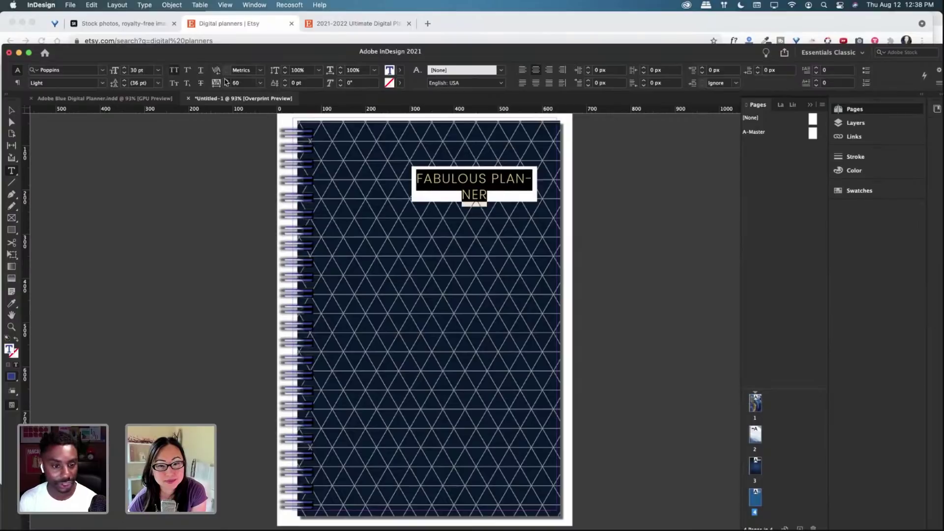
click(225, 81)
click(225, 80)
click(126, 73)
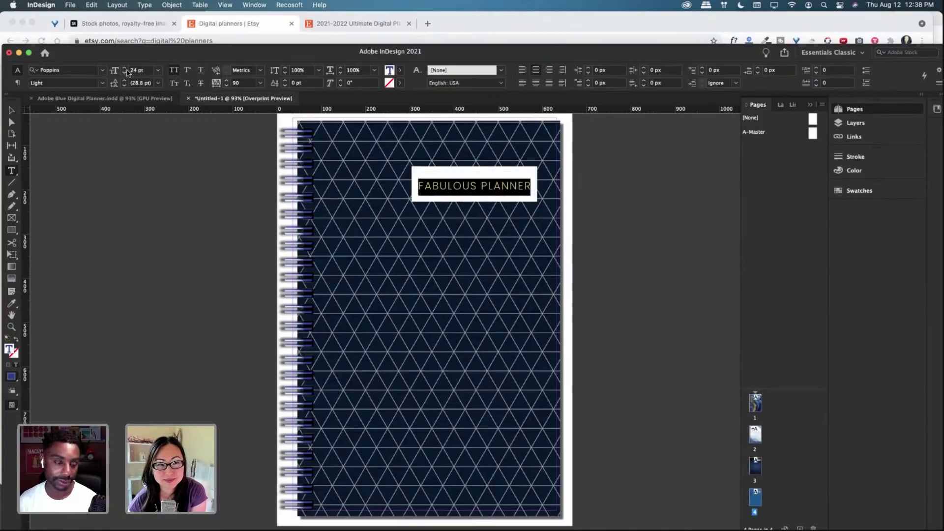
click(126, 71)
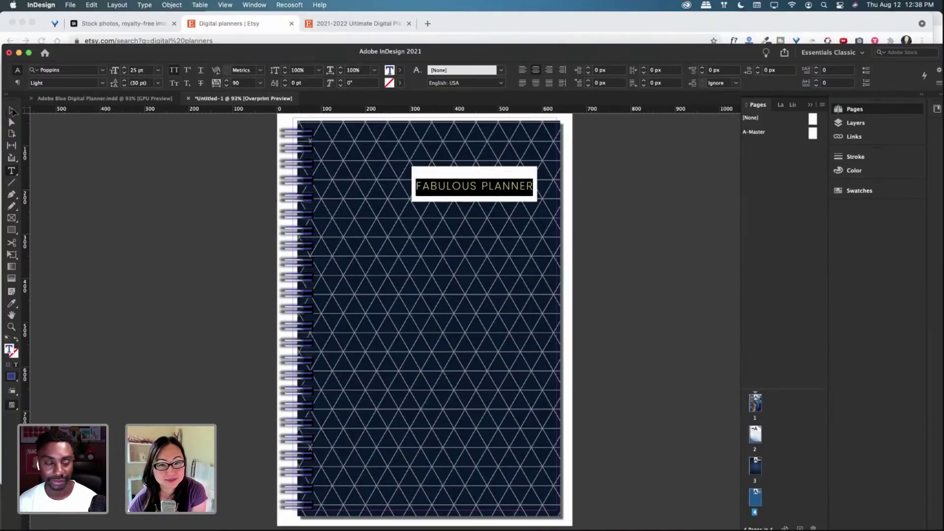
Step: Resize the white title frame on page 4 to about 50 px high and move it to about X 460, Y 106 px
click(12, 110)
double_click(475, 200)
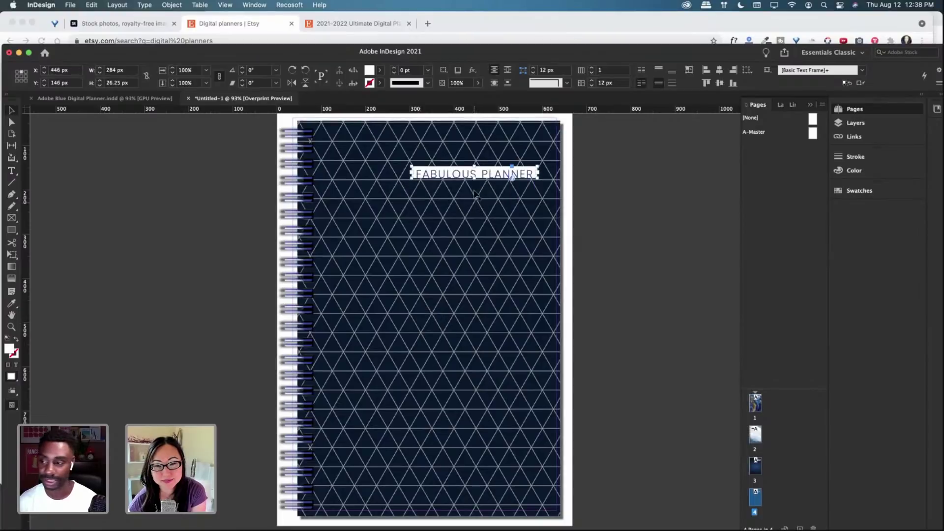
drag(474, 178, 475, 188)
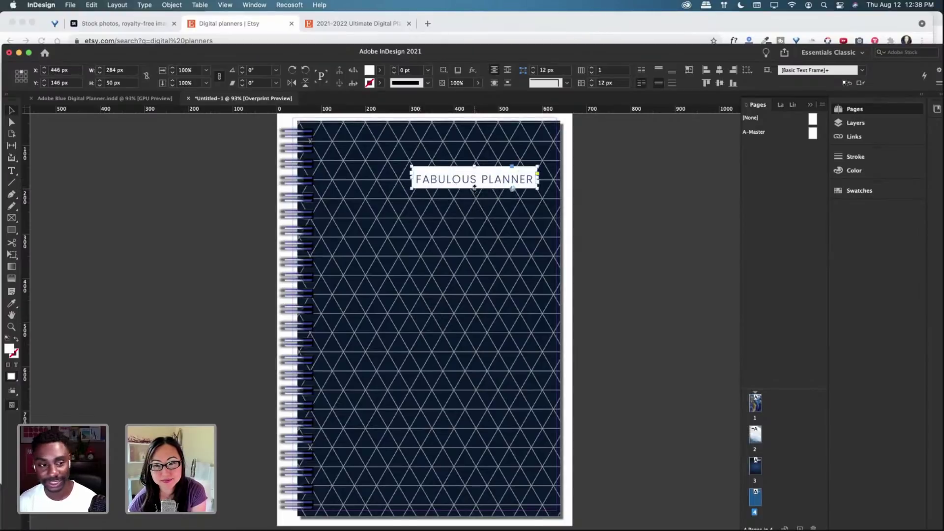
drag(485, 180, 492, 163)
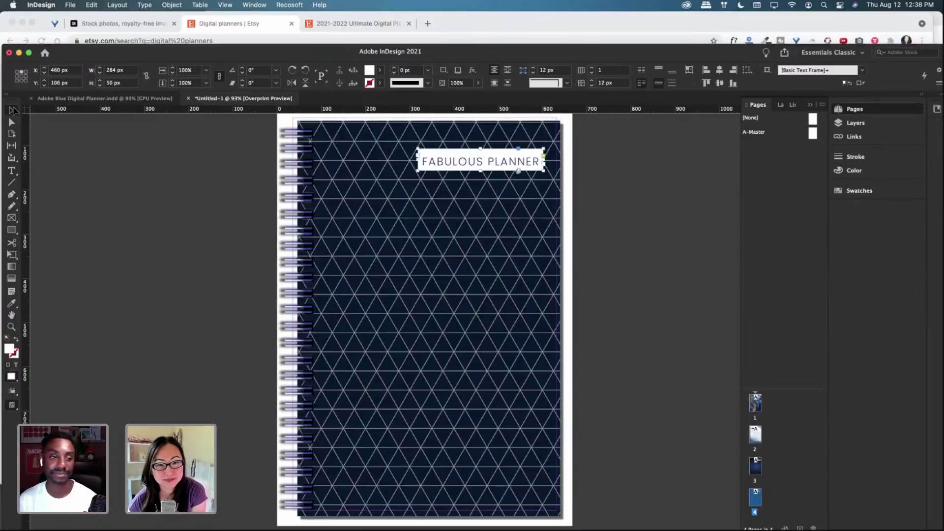
Step: Shift the script "Fabulous Planner" title on page 2 toward the cover's right side and enlarge its text to 59 pt
click(759, 404)
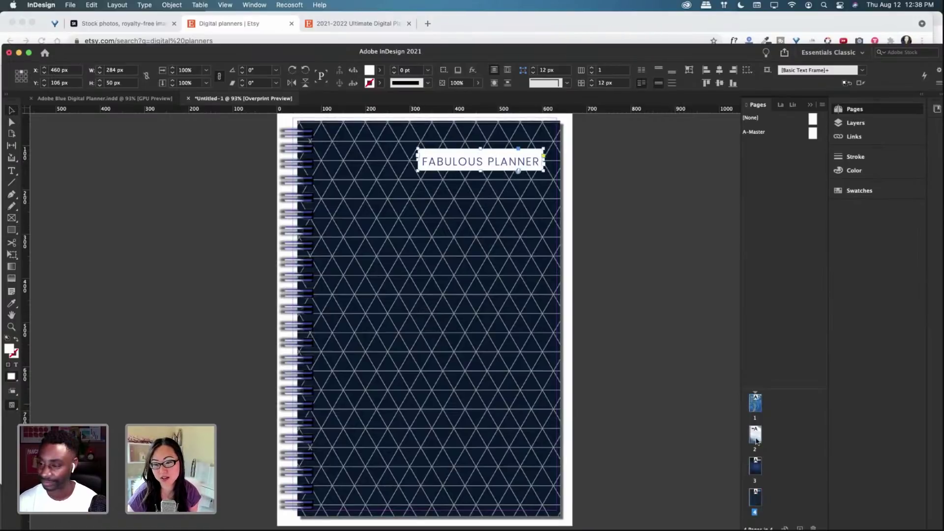
double_click(759, 404)
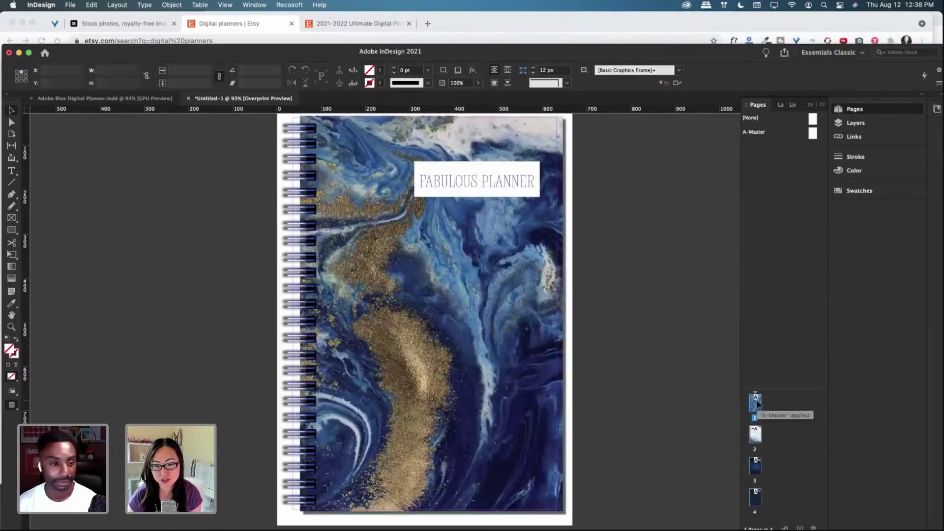
double_click(756, 433)
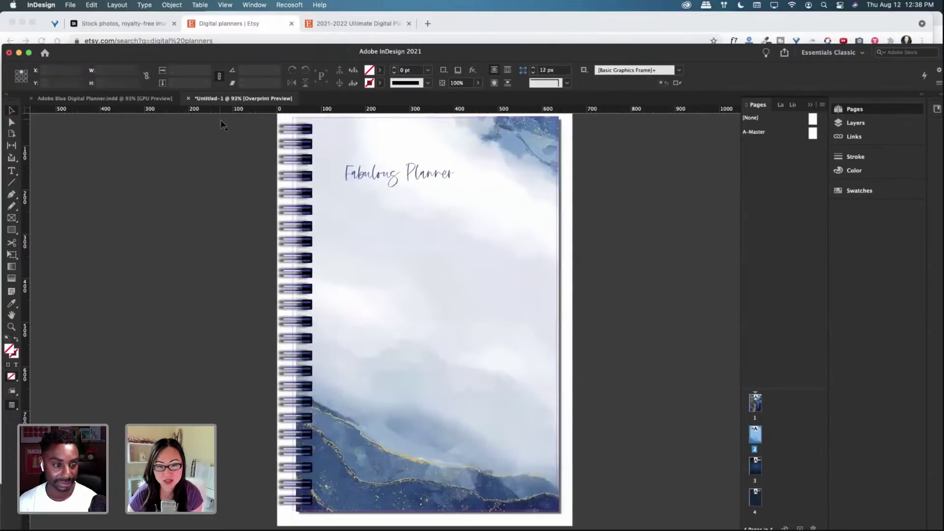
drag(379, 175, 359, 183)
double_click(449, 183)
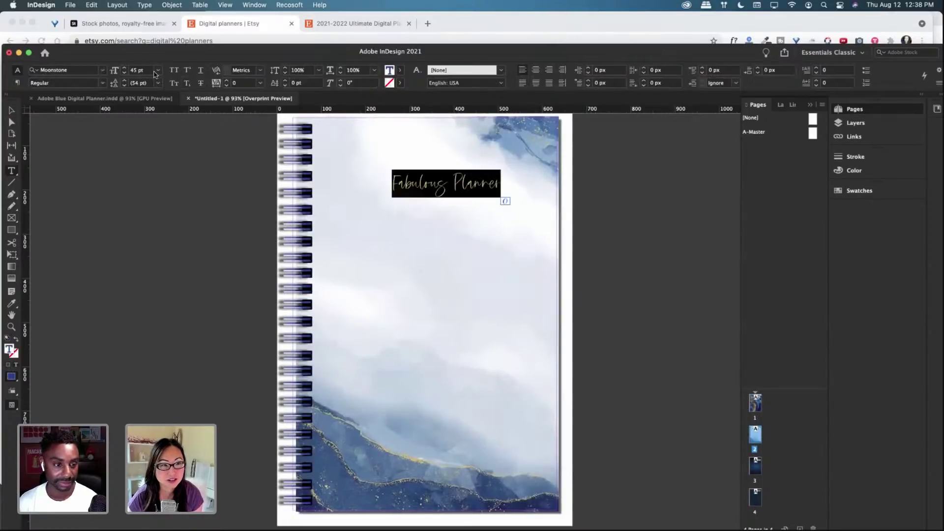
click(125, 69)
click(125, 68)
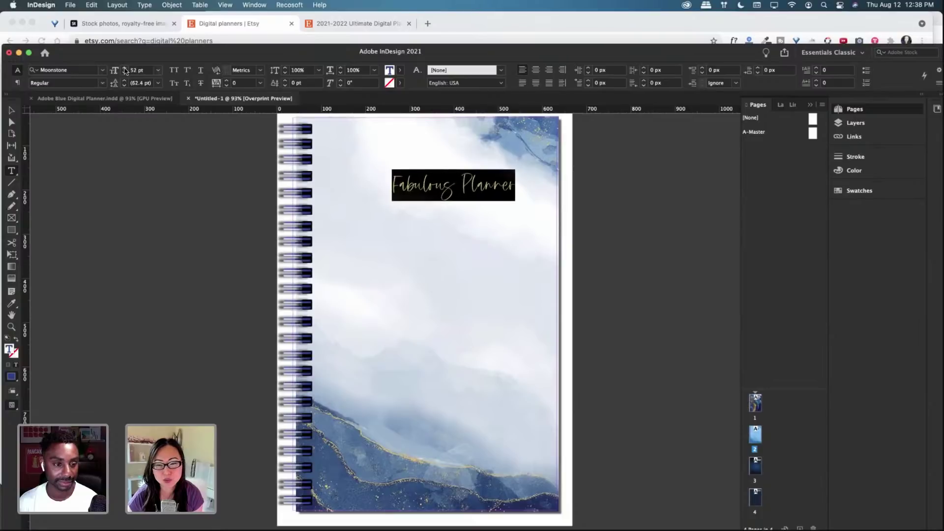
click(125, 69)
click(125, 69)
click(125, 69)
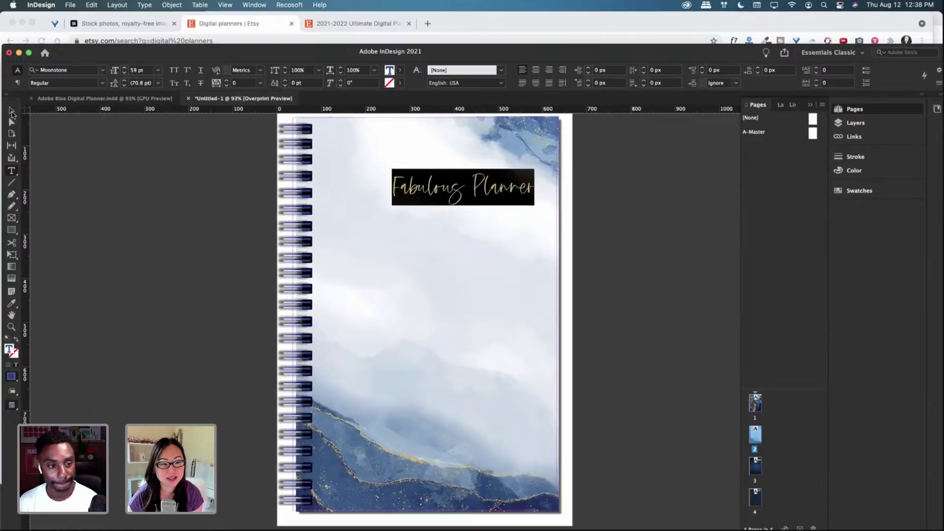
Step: Move the enlarged page 2 title down and right to about X 502, Y 190 px, near the cover's right edge
click(11, 111)
click(461, 209)
drag(461, 209, 473, 222)
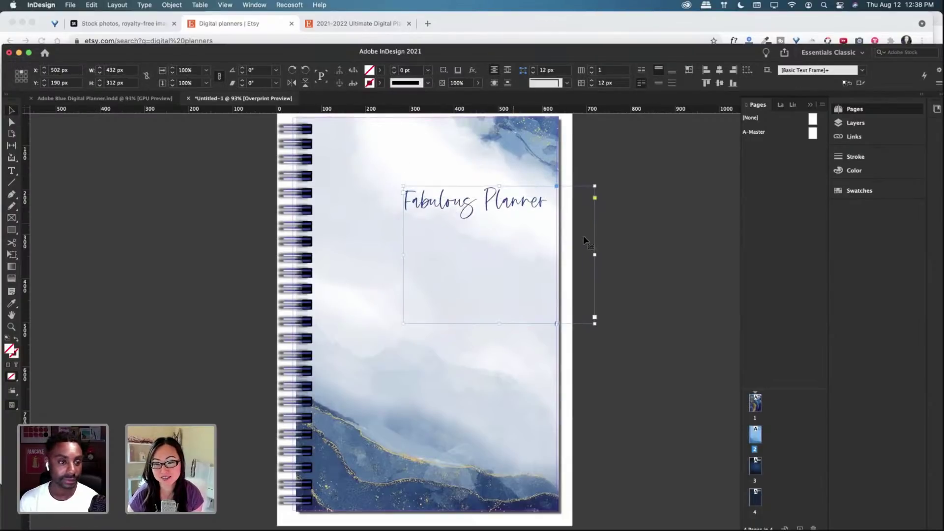
click(725, 505)
Step: Review the finished cover designs on pages 1 to 4 and compare their backgrounds and titles
double_click(756, 464)
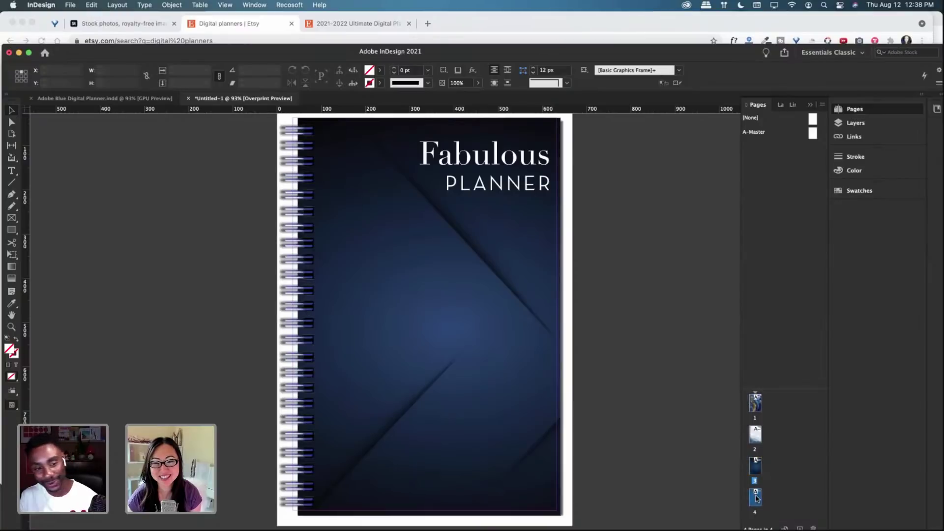
double_click(756, 497)
double_click(756, 465)
double_click(757, 436)
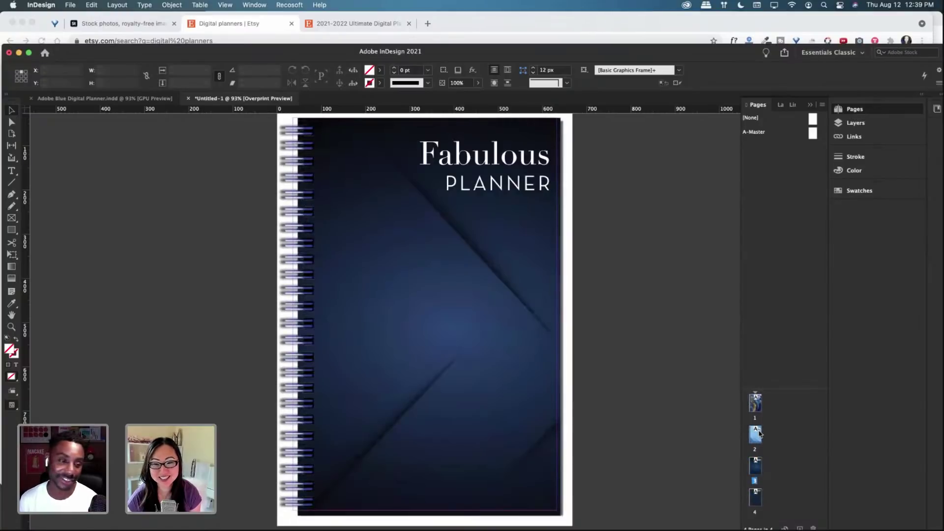
double_click(756, 497)
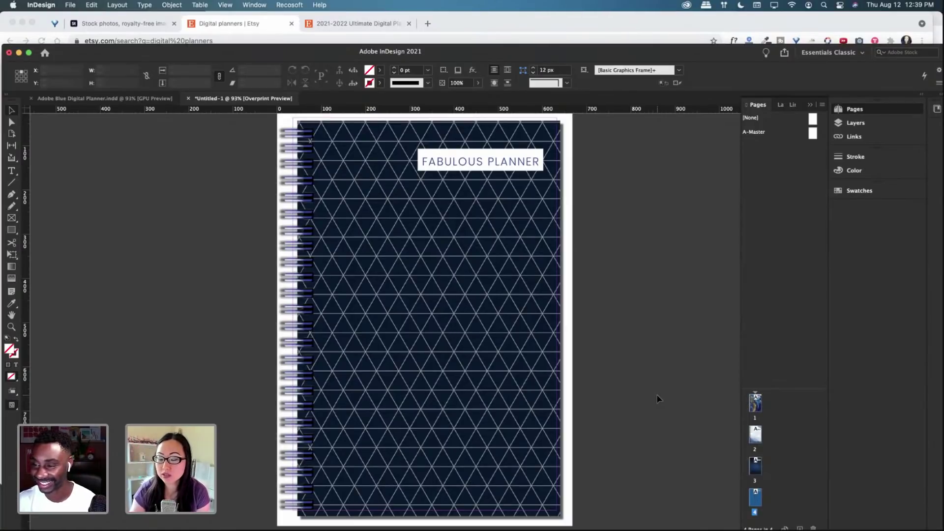
click(757, 436)
double_click(755, 435)
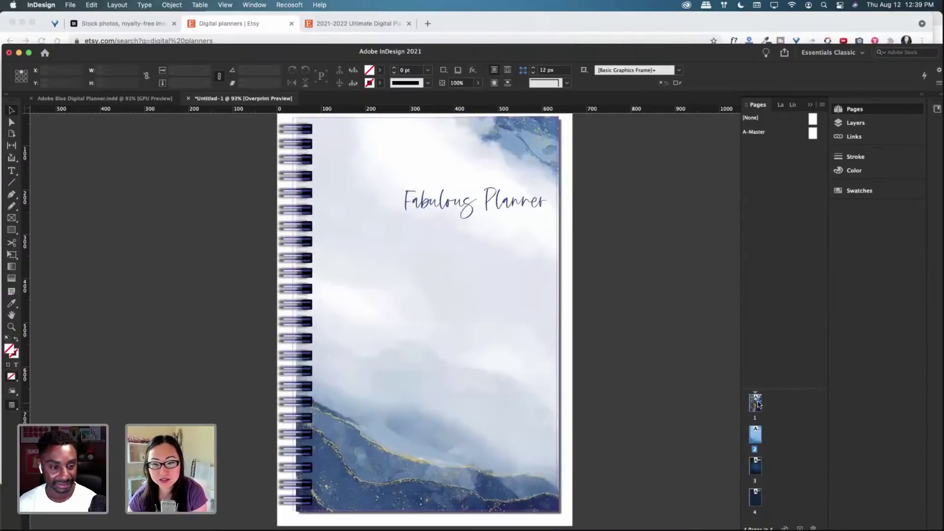
double_click(757, 402)
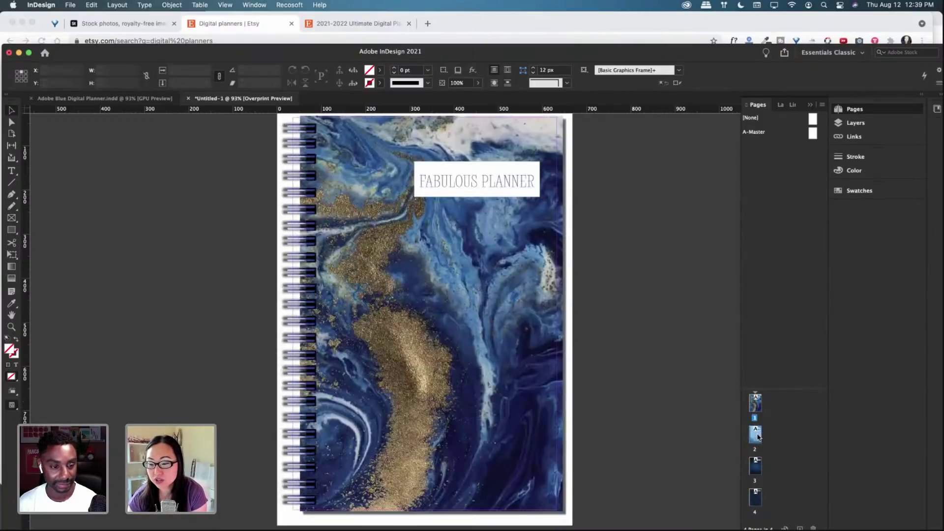
Step: Duplicate the page 2 cover spread with the white and blue watercolour background as a new page 5
double_click(758, 437)
right_click(757, 436)
click(776, 368)
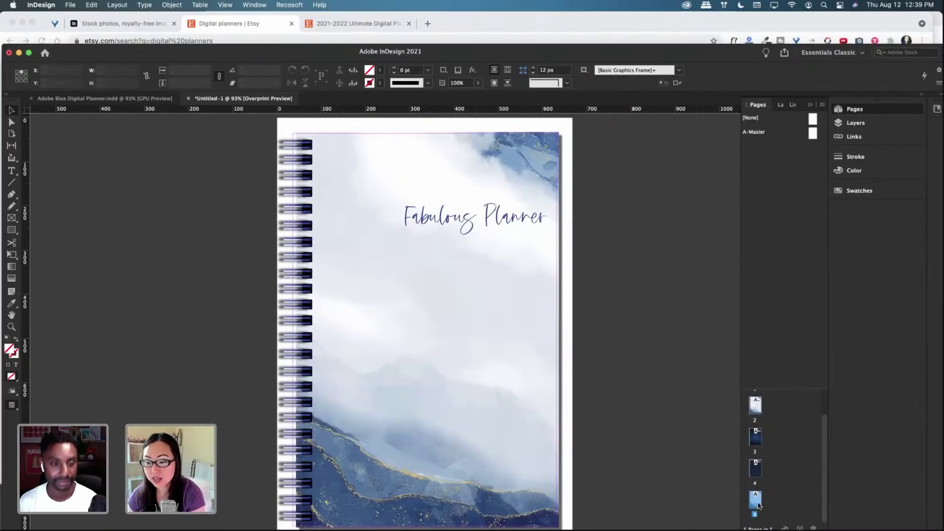
Step: Delete the title from the page 5 copy and shift its background image up and left to about X 319, Y 14 px
drag(466, 228, 451, 234)
key(Delete)
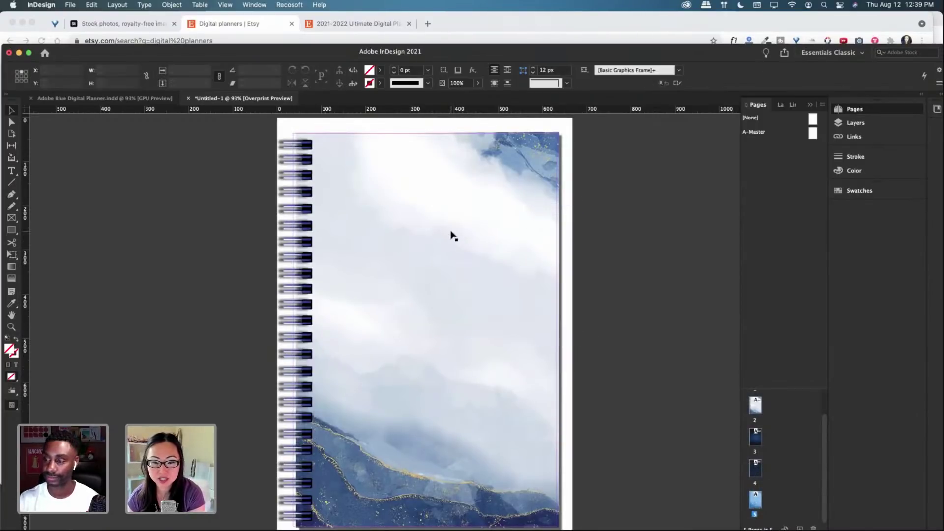
click(427, 329)
drag(401, 346, 392, 337)
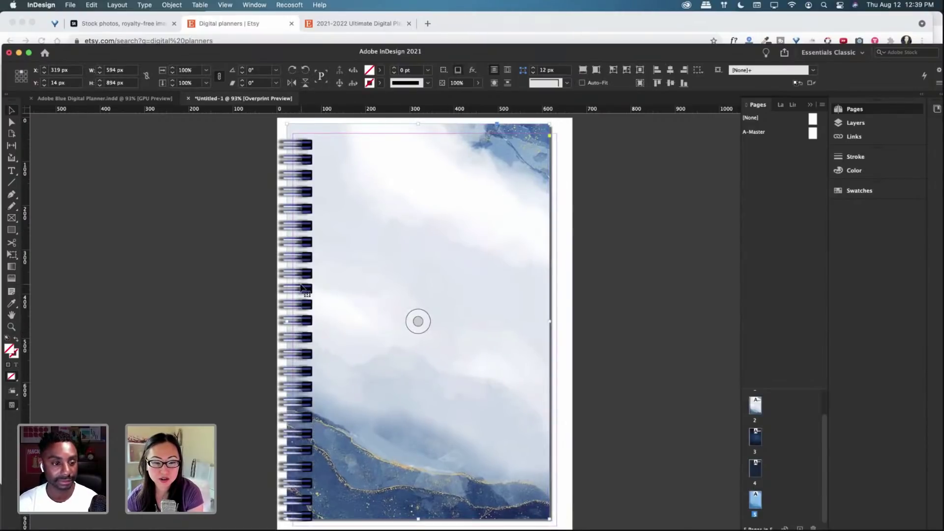
Step: Flip the spiral binding on page 5 horizontally and move it to the cover's right edge at about X 616, Y -2 px
click(307, 275)
right_click(296, 241)
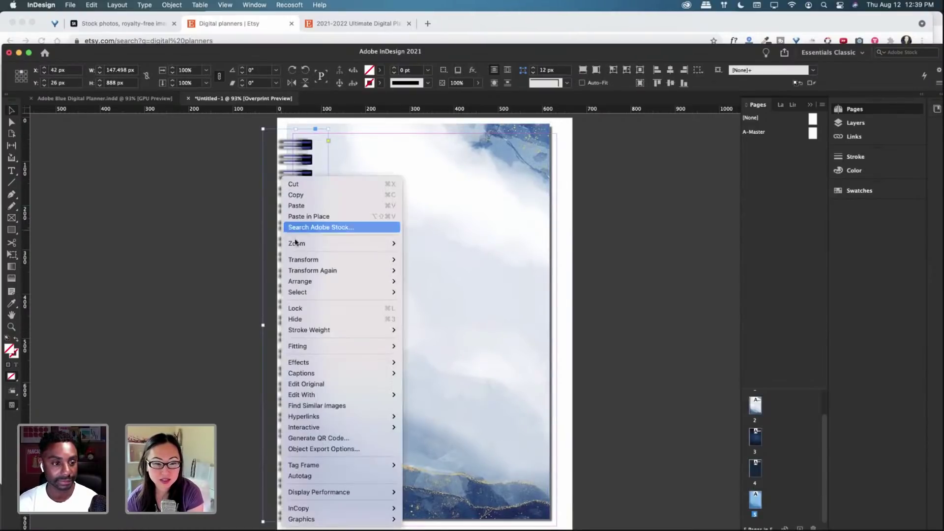
mouse_move(358, 265)
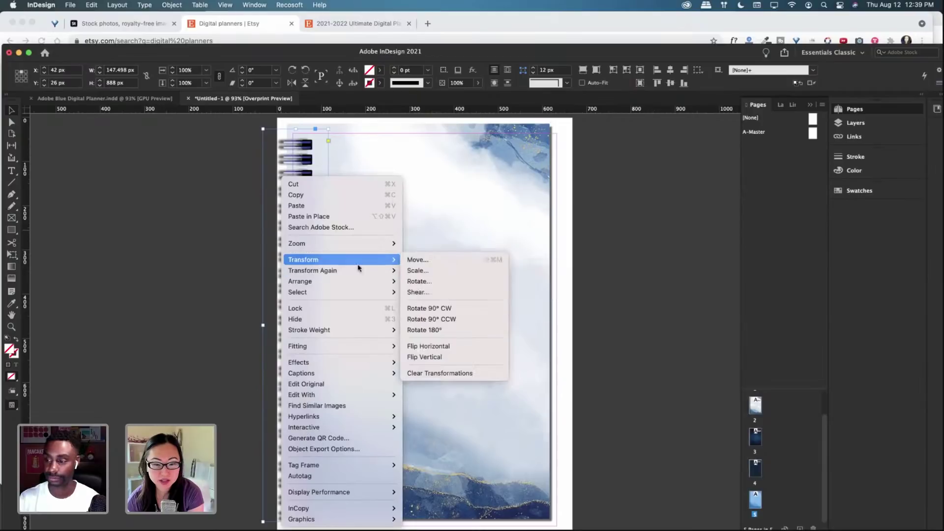
click(459, 346)
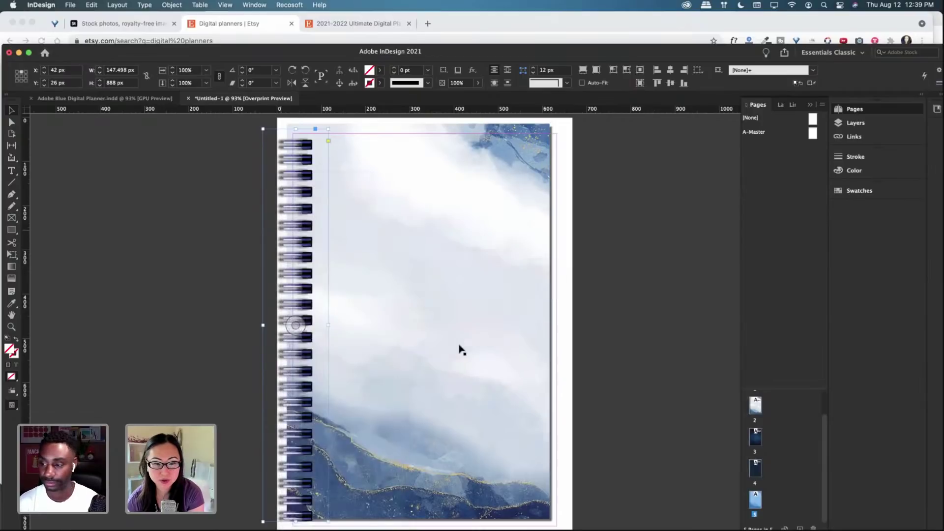
drag(299, 210, 553, 205)
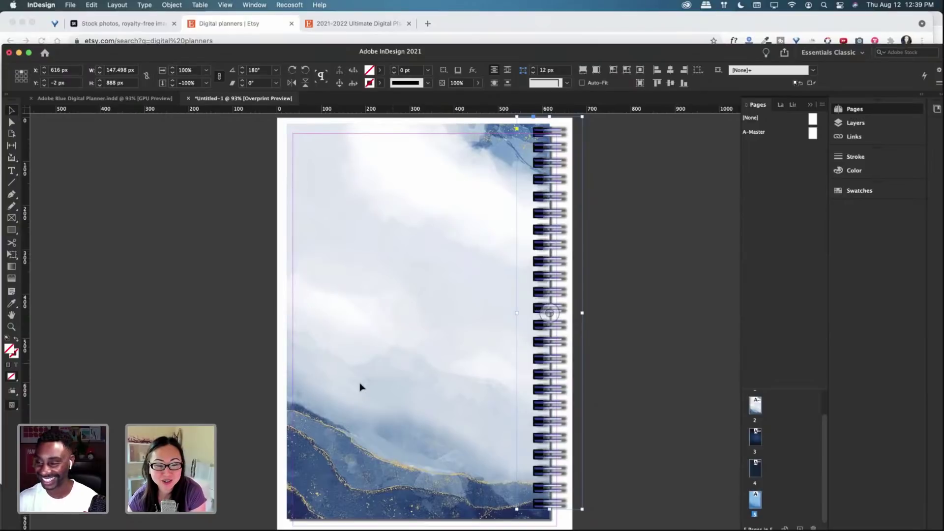
click(150, 392)
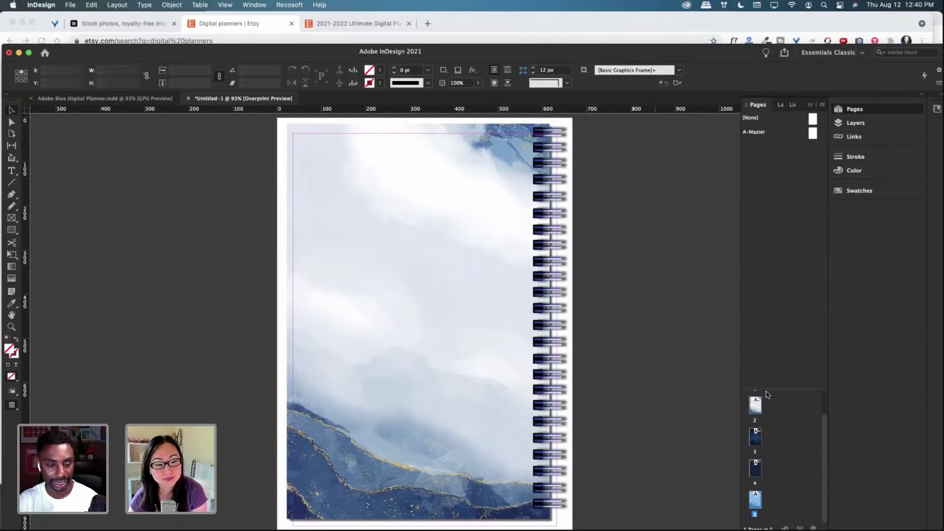
Step: View the blue and gold swirl cover on page 1
scroll(755, 412, up, 2)
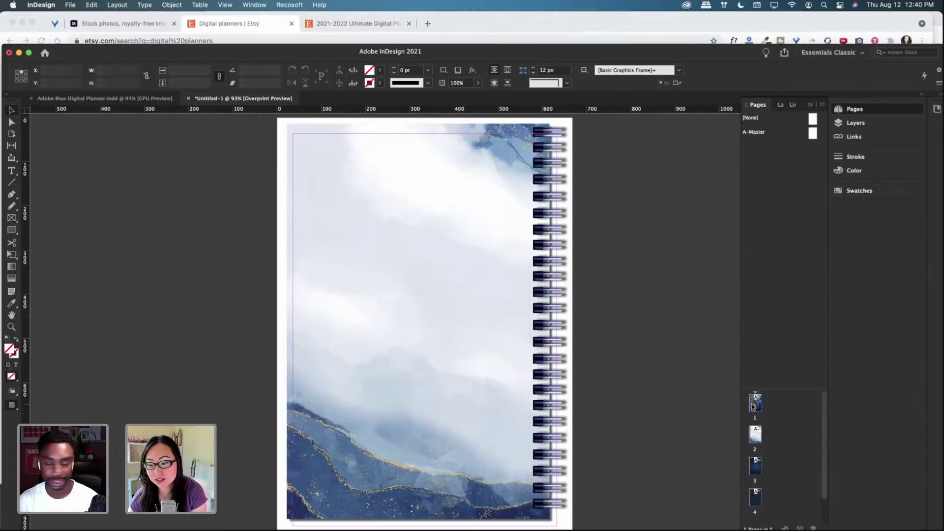
double_click(754, 405)
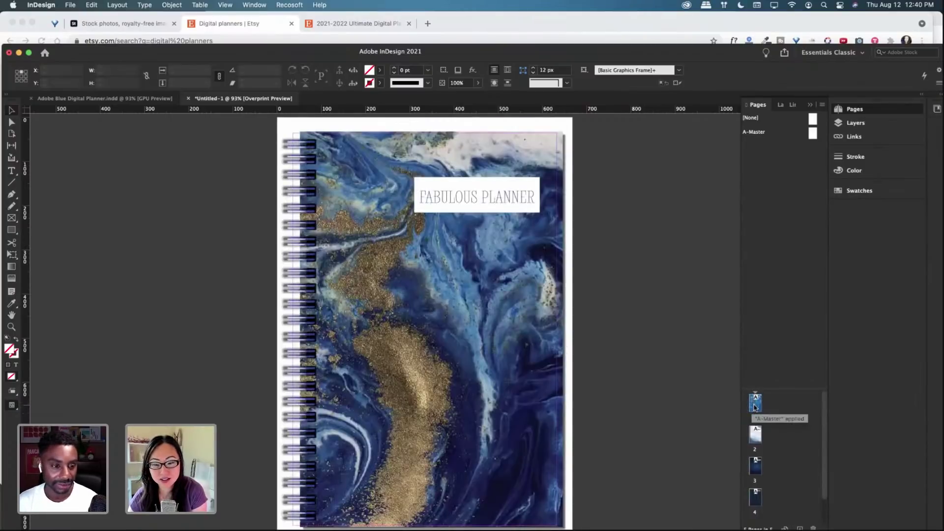
scroll(754, 406, down, 1)
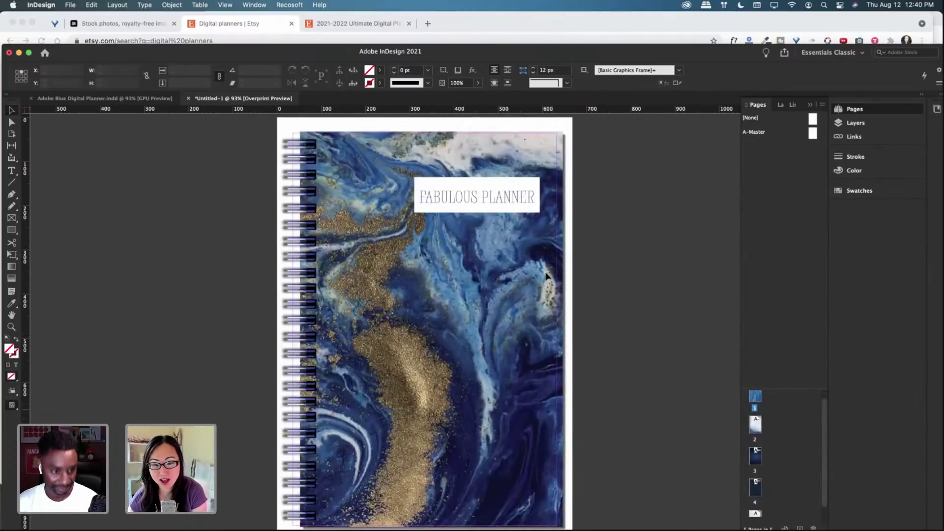
Step: Look through the front cover designs on pages 2, 3 and 4
scroll(546, 276, down, 1)
click(759, 426)
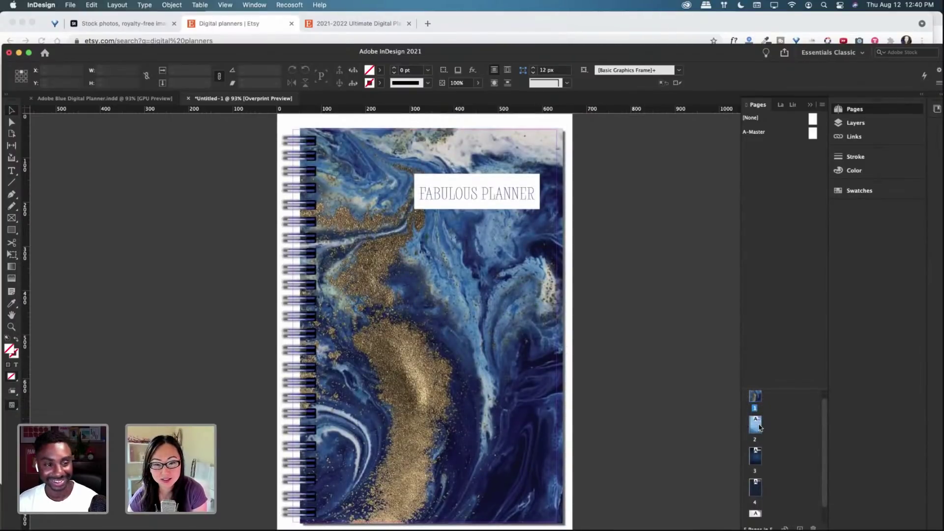
double_click(759, 426)
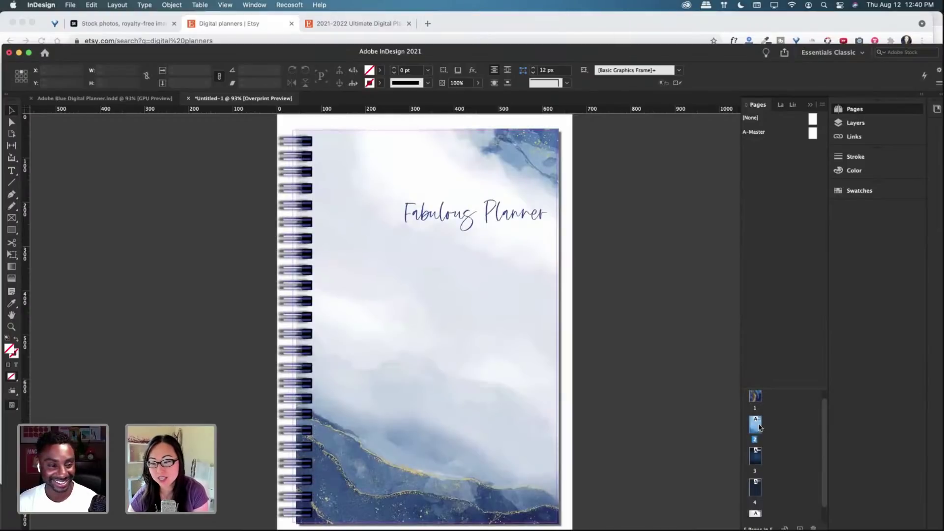
click(754, 455)
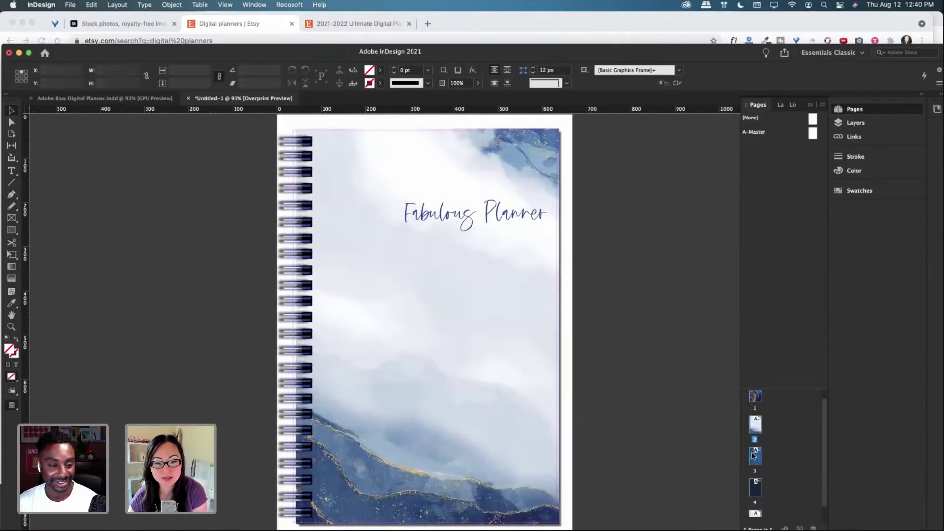
double_click(753, 455)
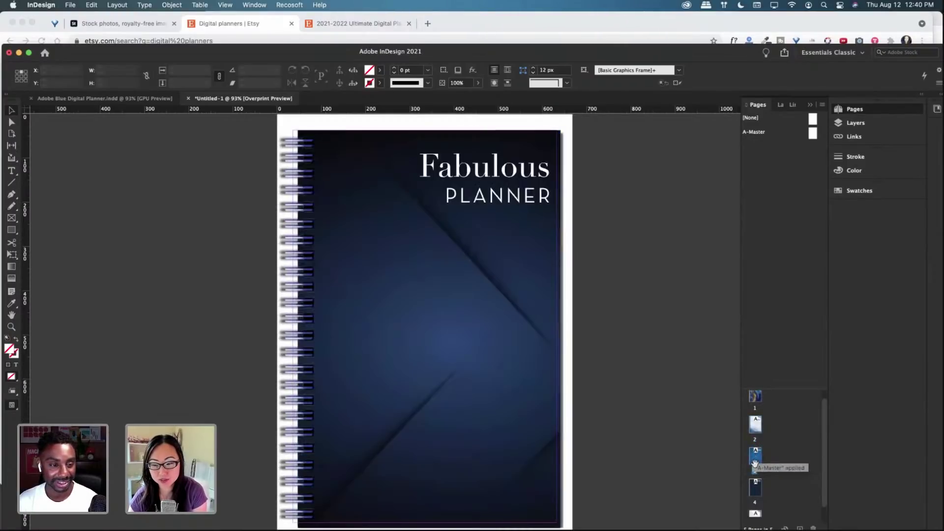
click(759, 491)
double_click(758, 491)
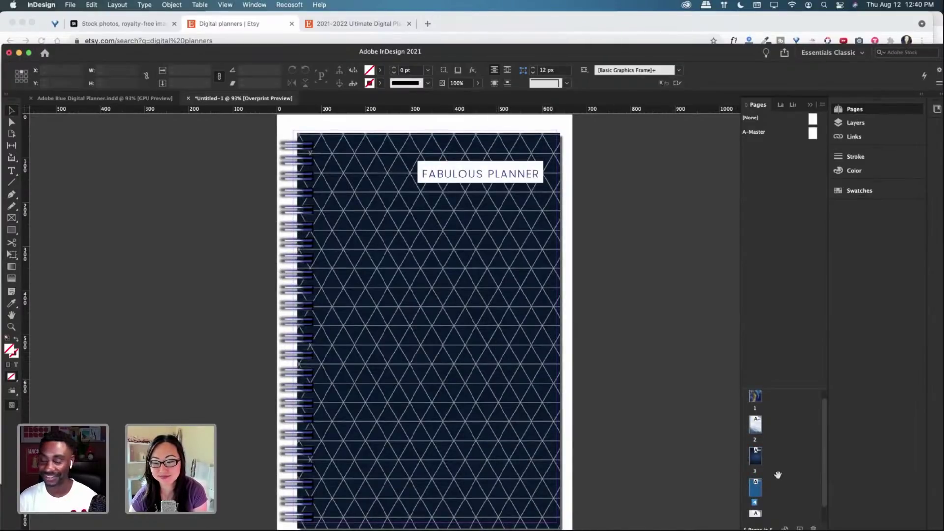
scroll(785, 472, down, 1)
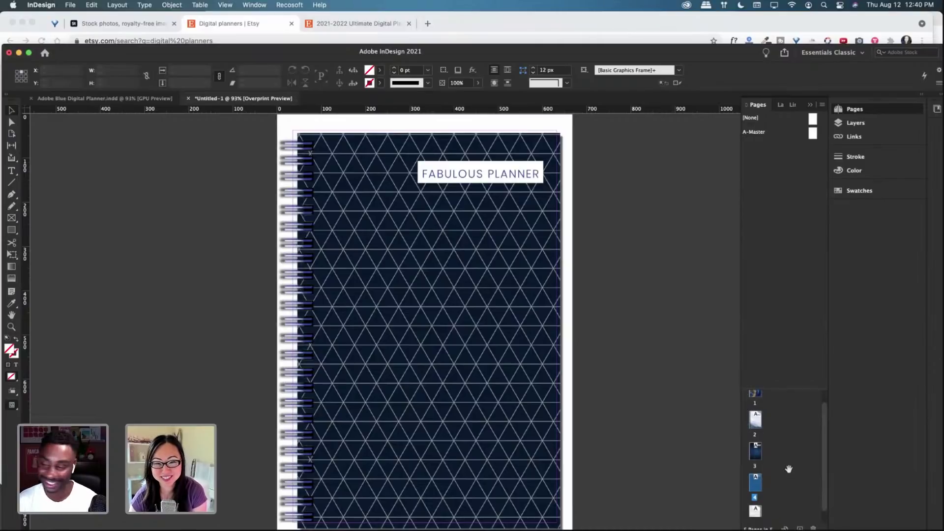
scroll(787, 468, up, 3)
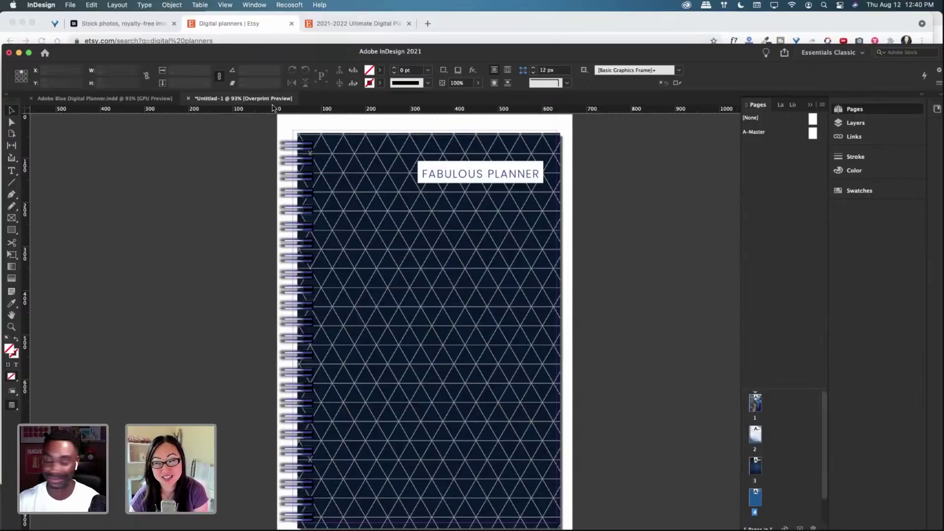
Step: Save the cover document to the Desktop as "Cover options" in InDesign 2021 document format
click(75, 5)
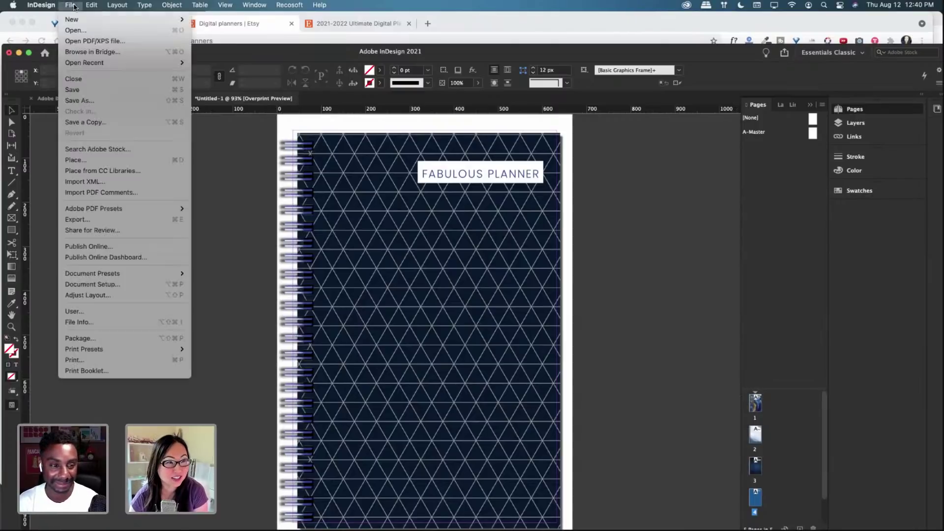
click(86, 100)
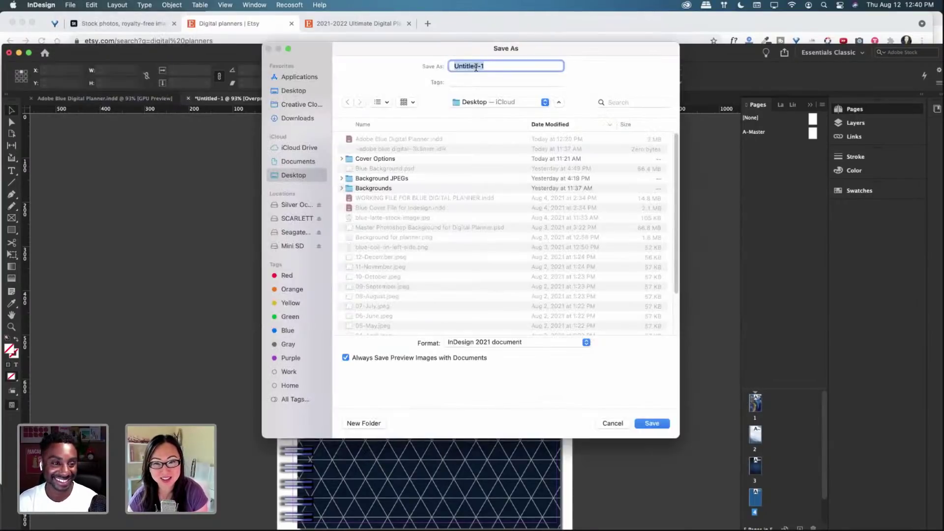
text(Cover options)
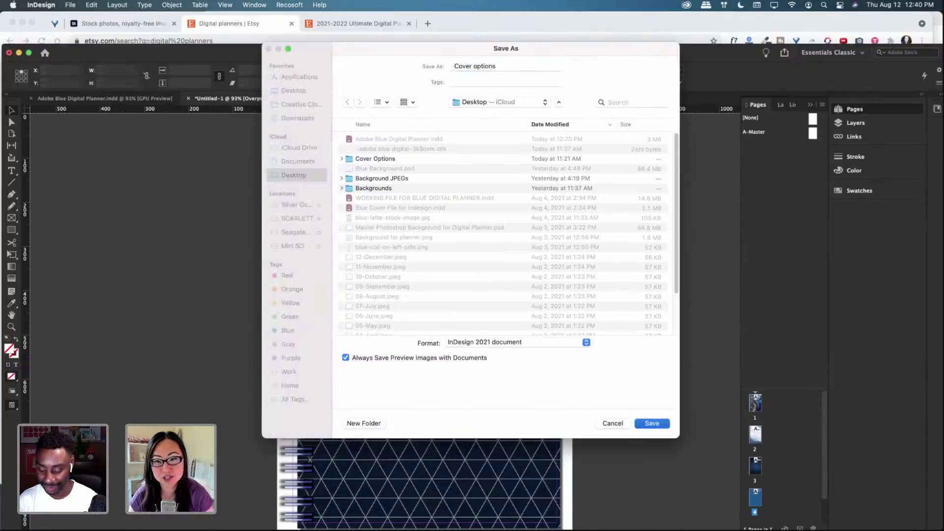
key(Return)
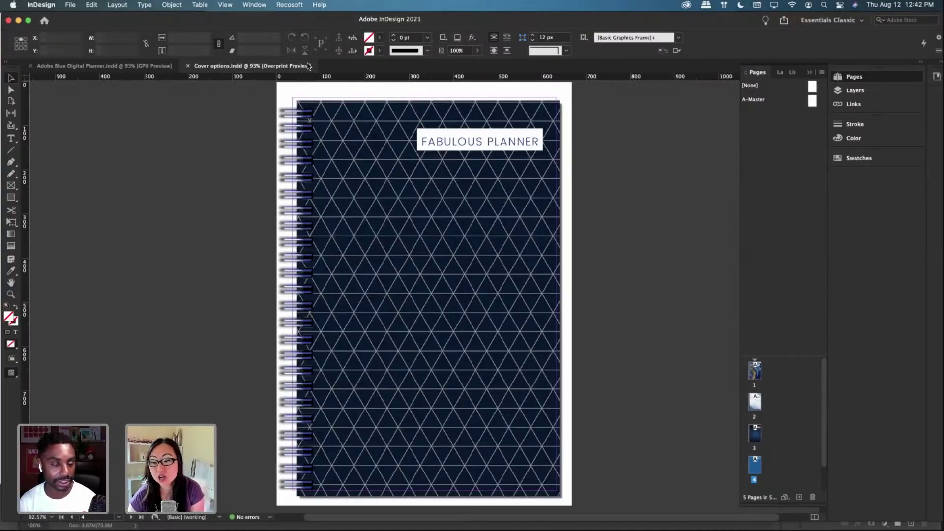
Step: Review the back cover on page 5 and the front covers on pages 1 to 4, finishing on page 1
scroll(767, 433, down, 2)
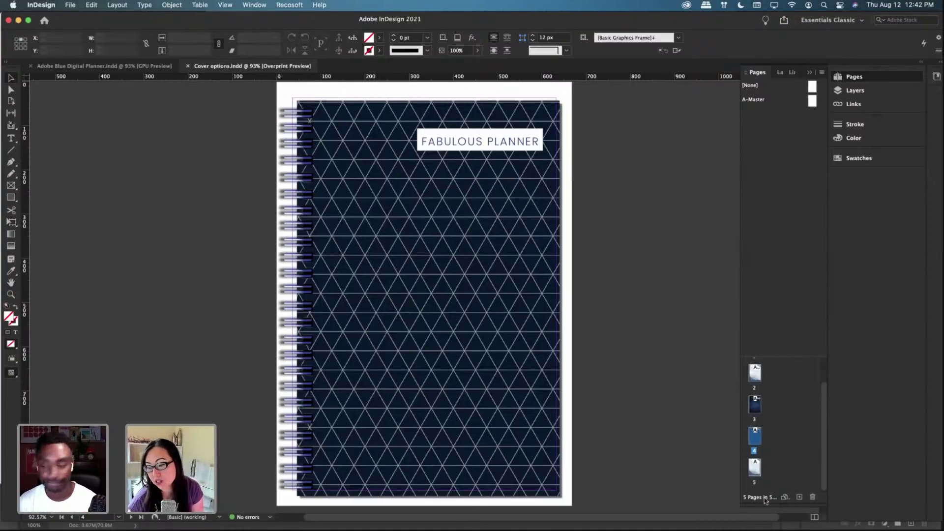
double_click(754, 469)
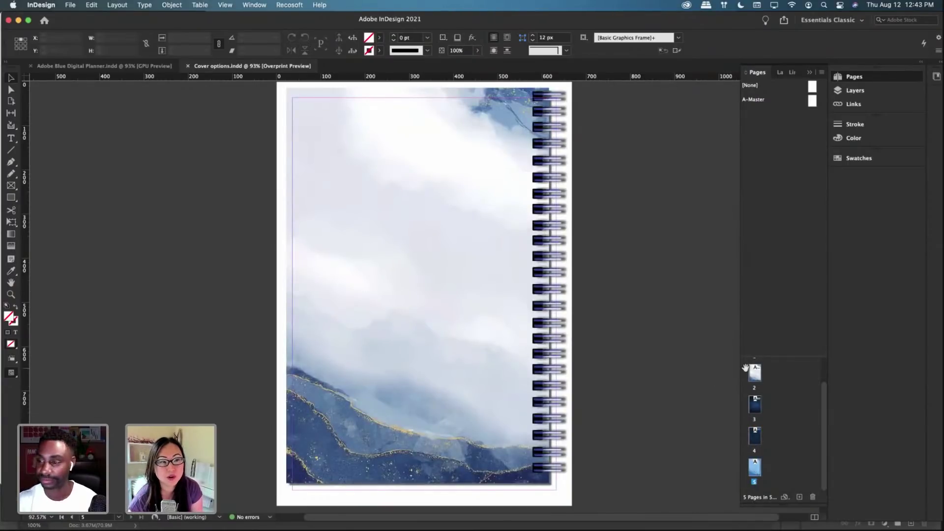
scroll(818, 380, up, 1)
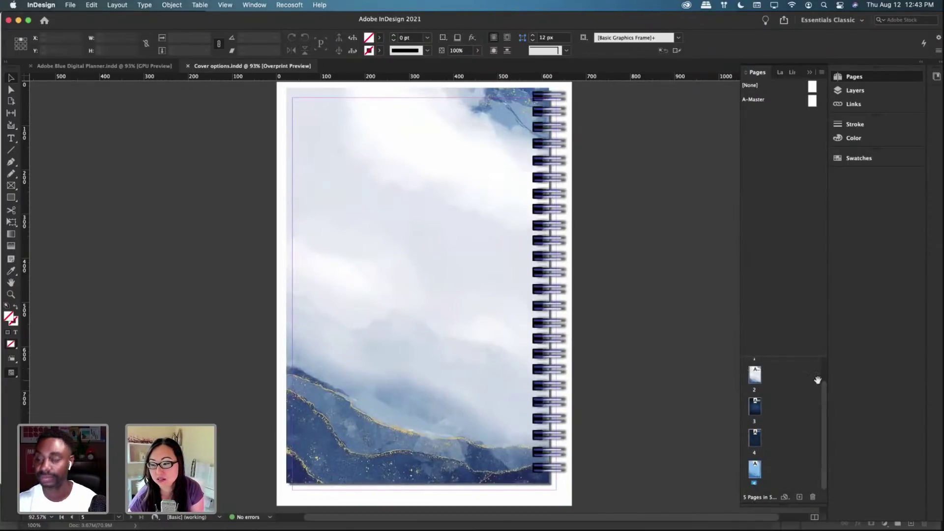
scroll(817, 380, up, 2)
double_click(757, 372)
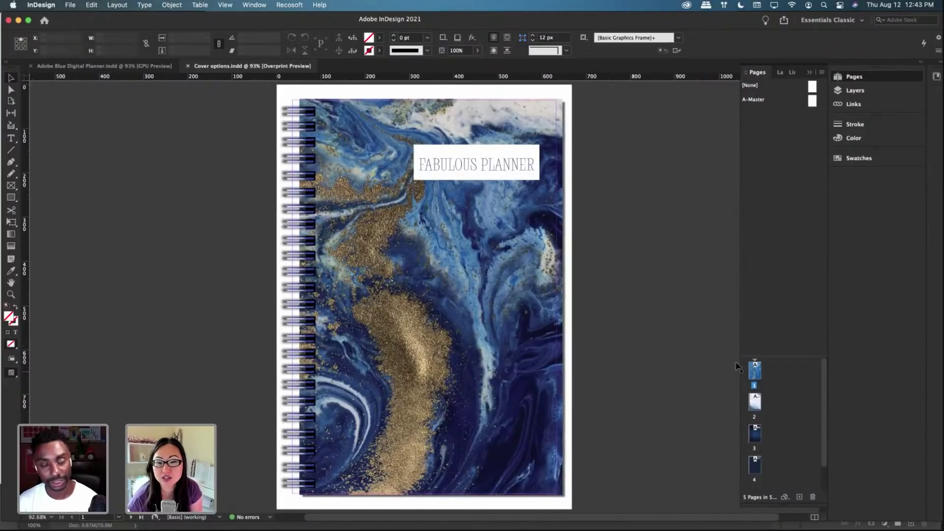
double_click(758, 405)
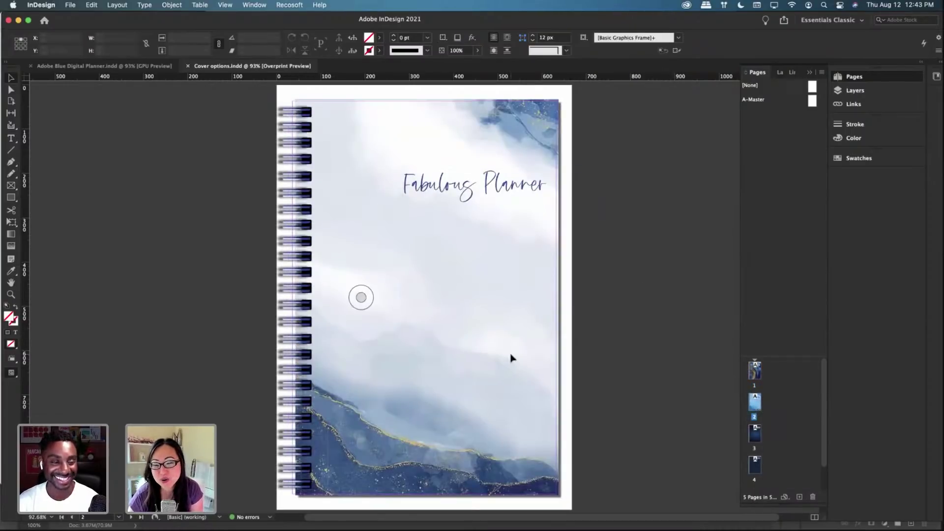
double_click(755, 433)
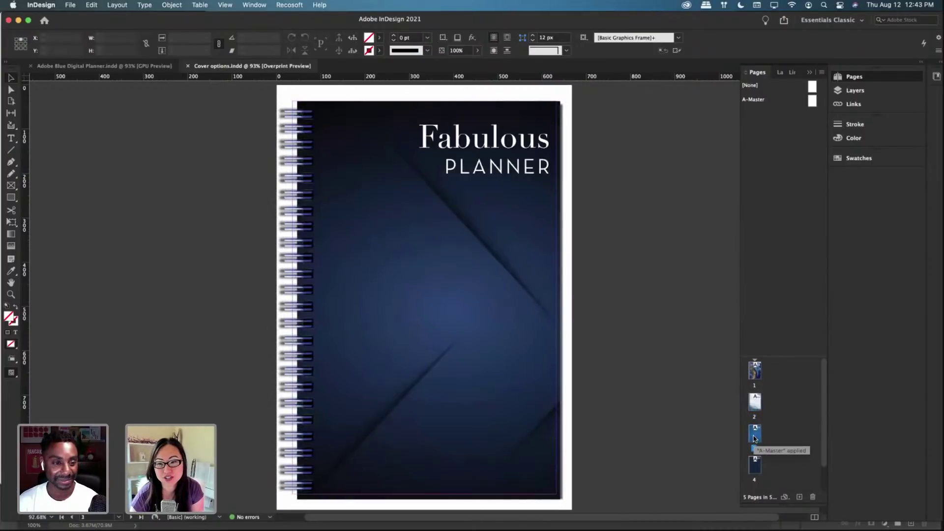
double_click(755, 465)
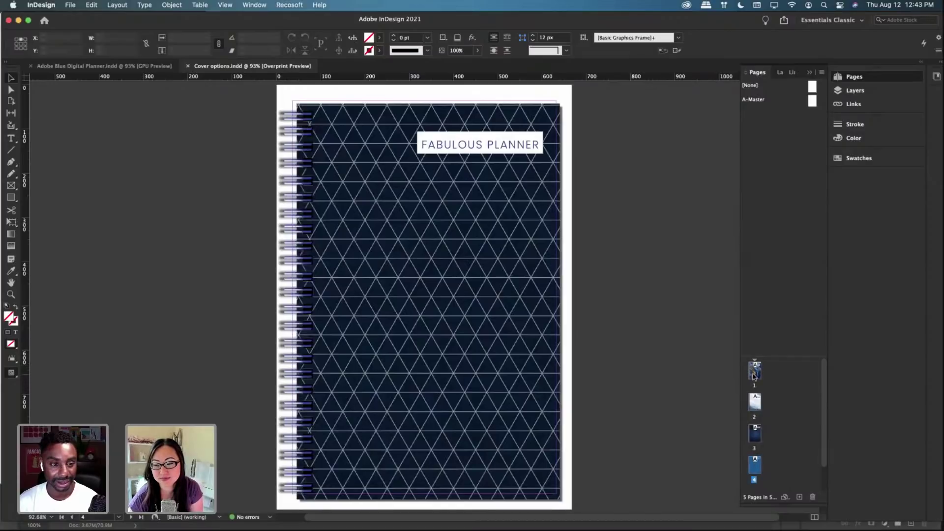
click(755, 376)
double_click(755, 376)
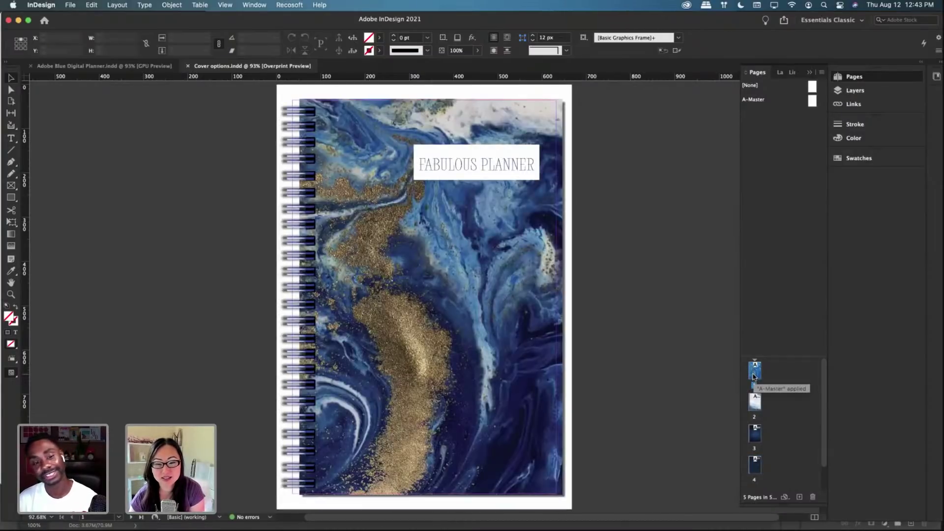
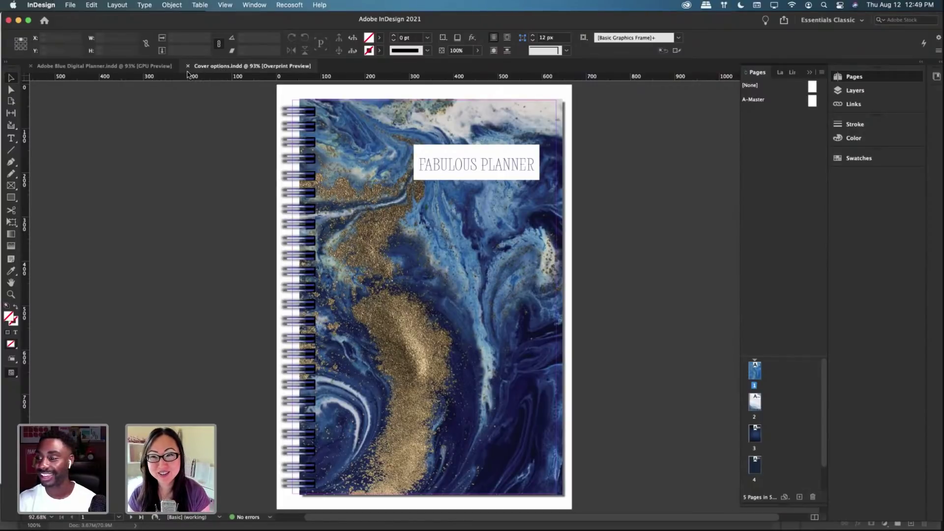
Step: Check the January master in Adobe Blue Digital Planner.indd, and return to the page 2 watercolour cover in Cover options.indd
click(131, 67)
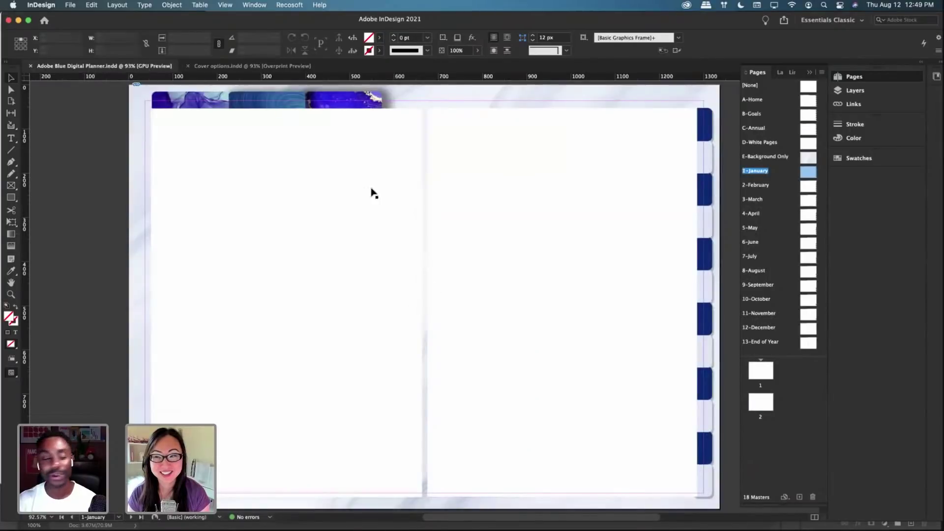
click(218, 66)
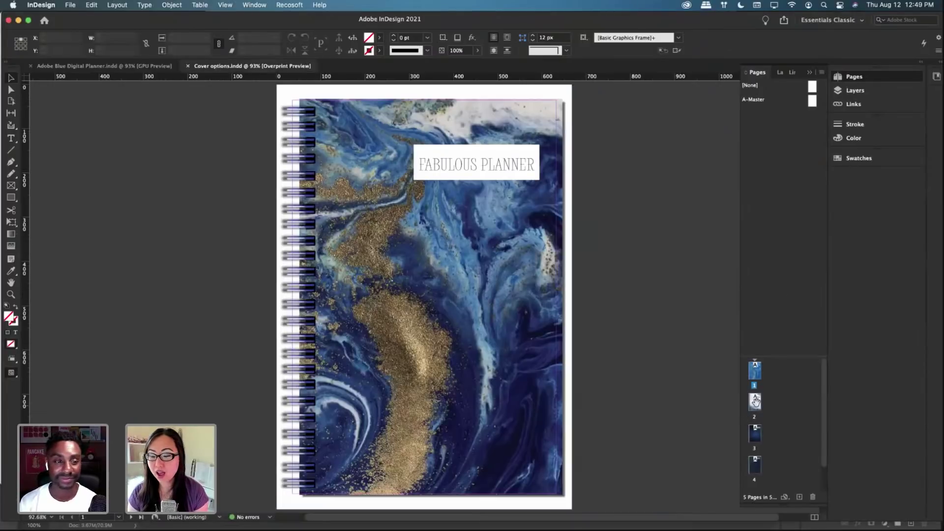
click(753, 408)
double_click(754, 407)
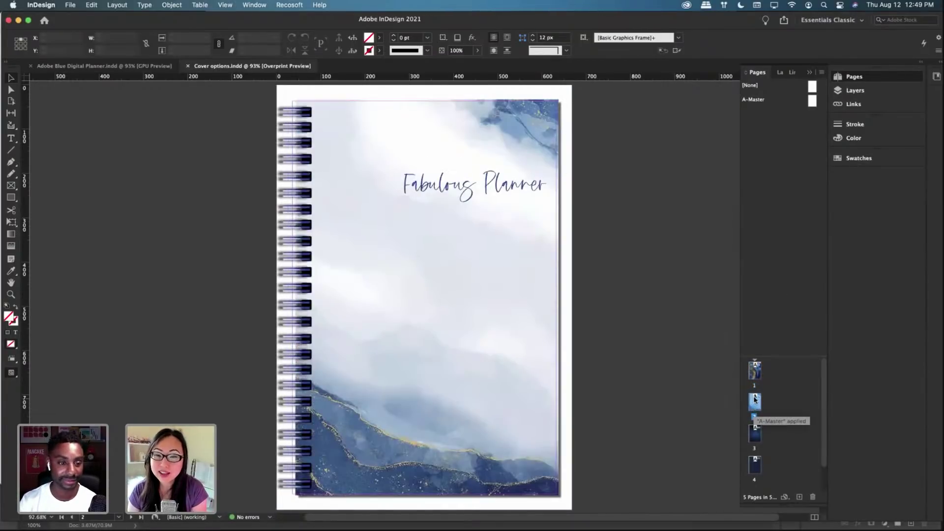
double_click(761, 377)
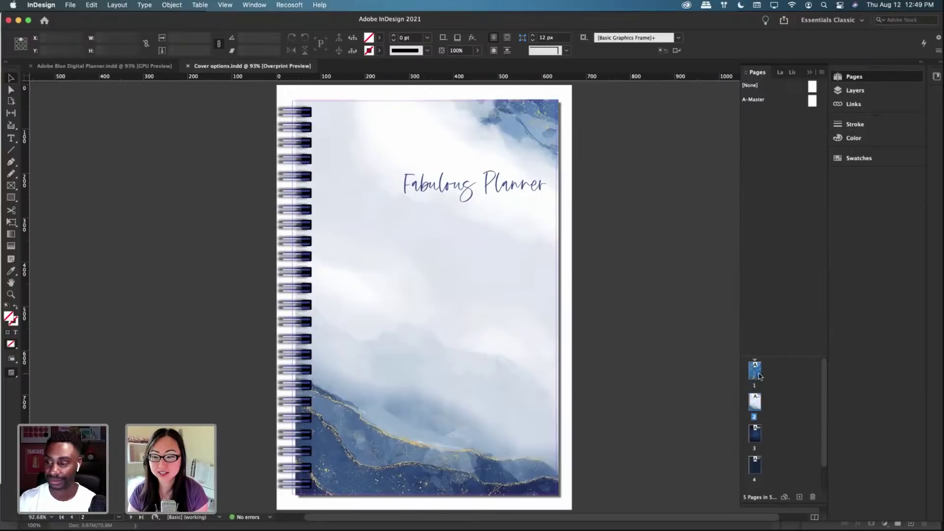
double_click(755, 402)
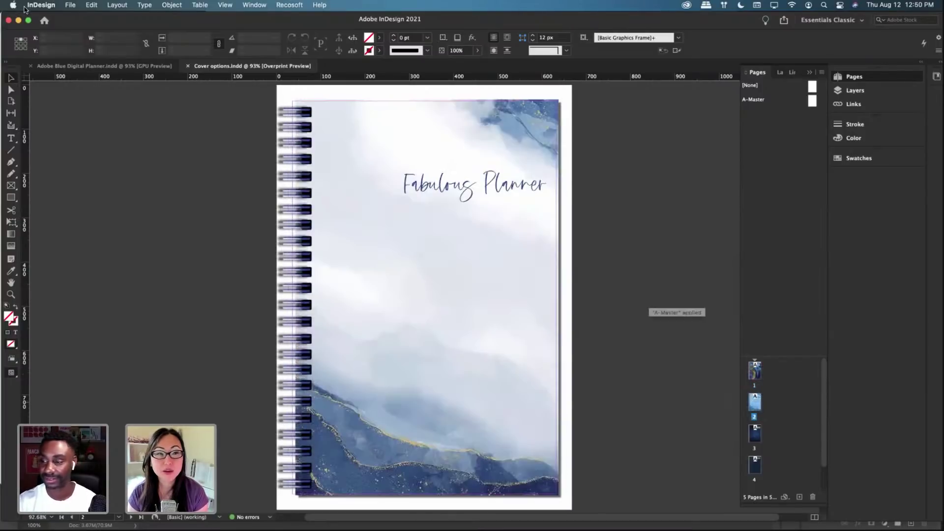
Step: In Adobe Blue Digital Planner.indd, add centred text in a frame about 174 px wide over the first top tab of the A-Home master
click(67, 67)
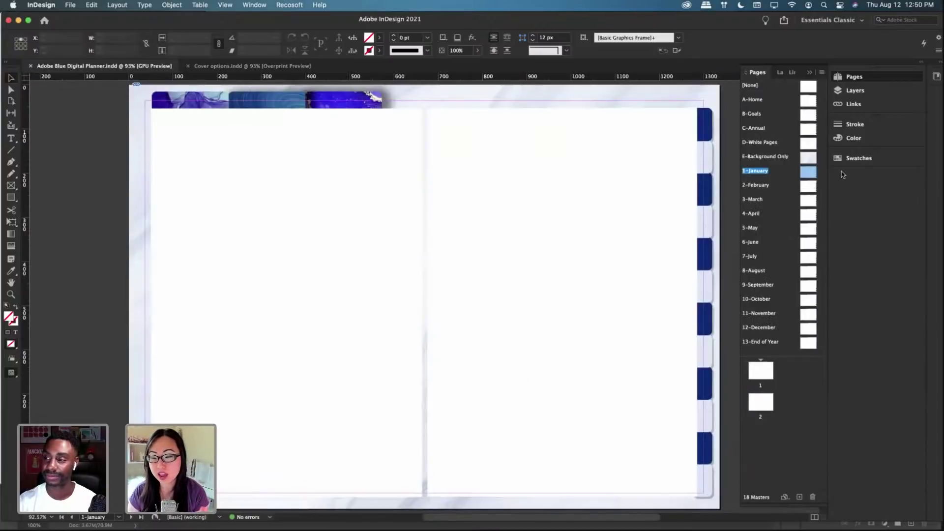
double_click(777, 102)
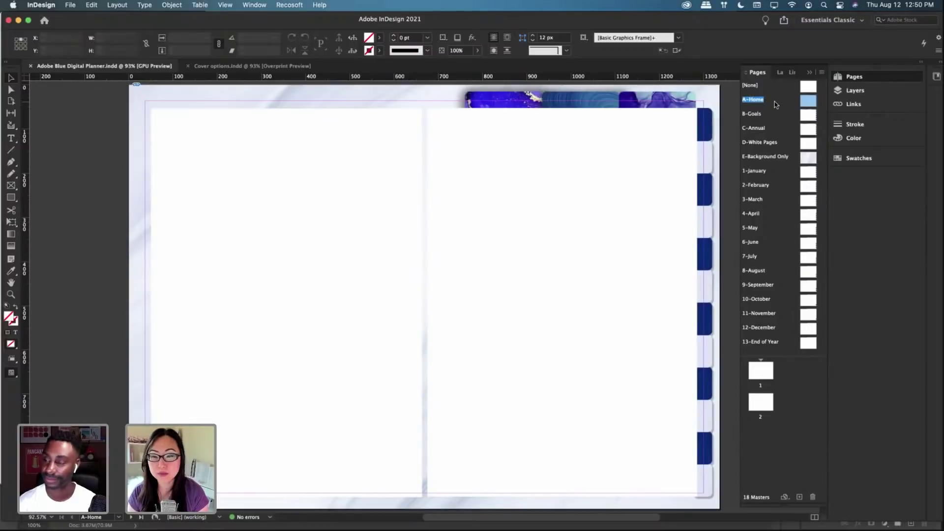
click(11, 138)
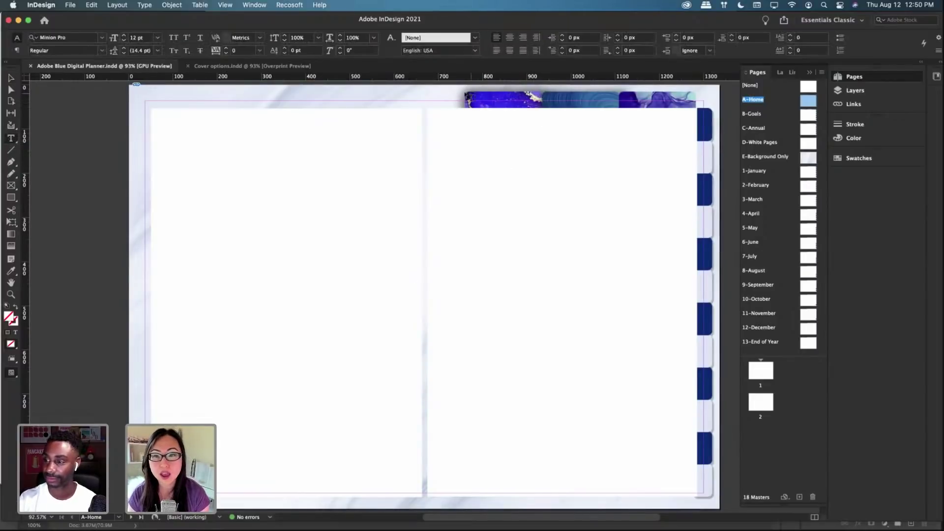
drag(464, 90, 543, 110)
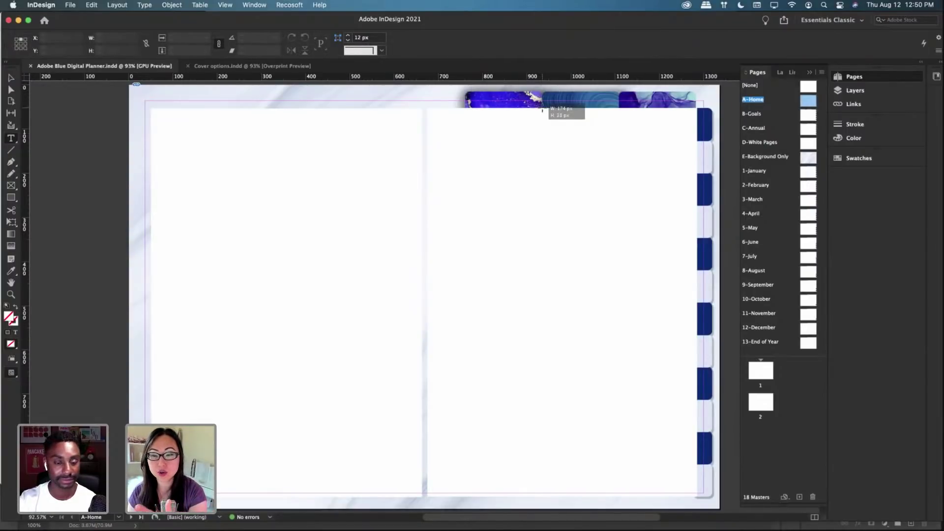
drag(542, 110, 542, 107)
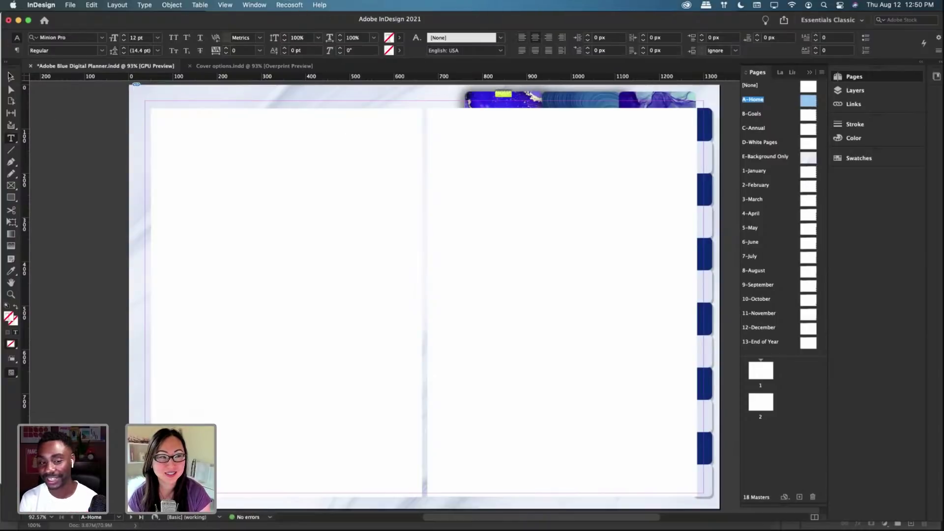
click(10, 78)
Step: Switch to Cover options.indd and compare the front covers on pages 3 and 1, finishing on page 2
click(240, 67)
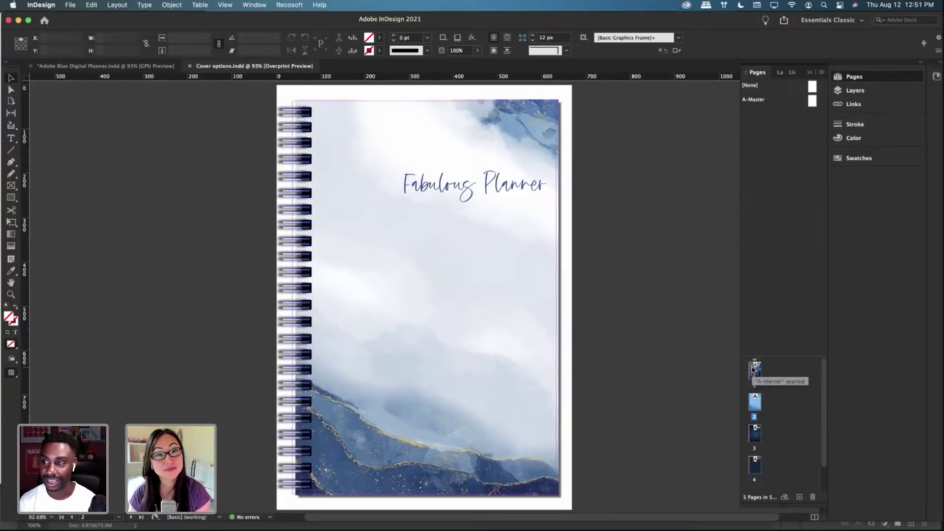
double_click(756, 431)
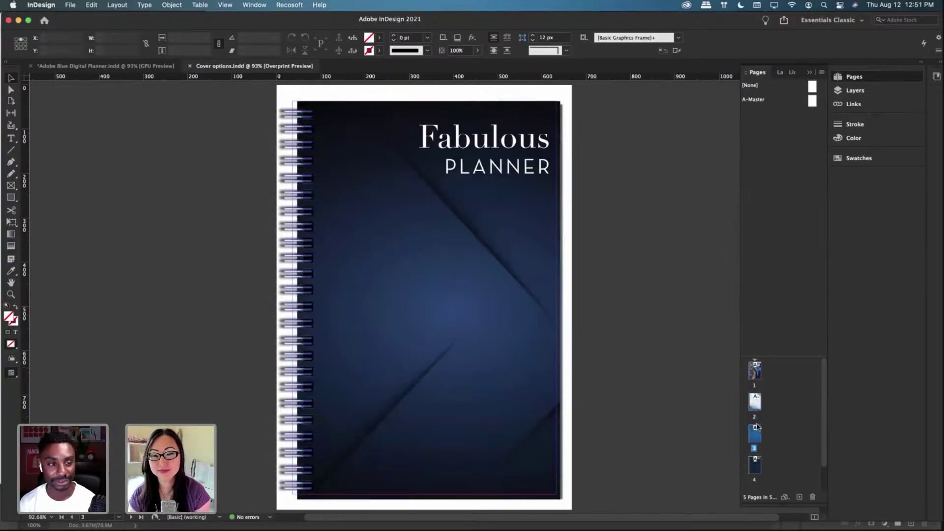
double_click(755, 371)
double_click(756, 401)
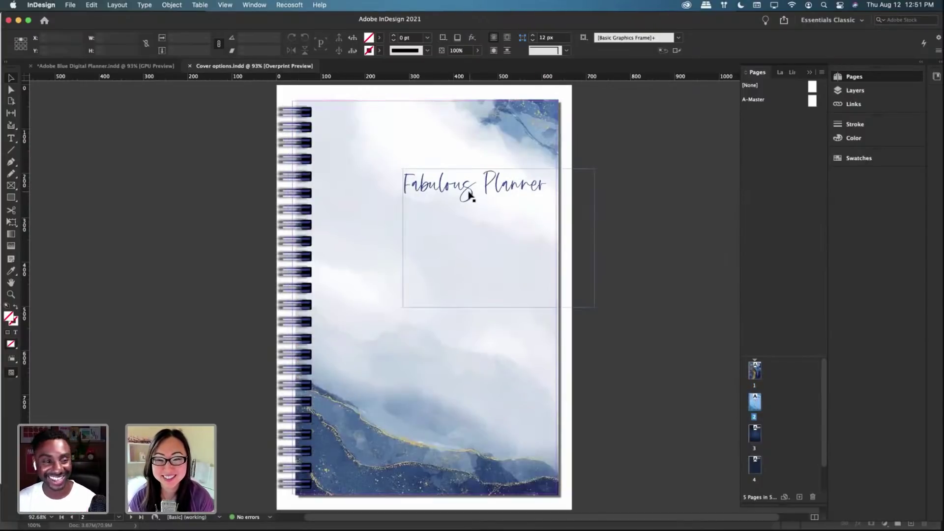
Step: Delete the word "Planner" from the title on the page 2 watercolour cover, leaving "Fabulous"
double_click(482, 195)
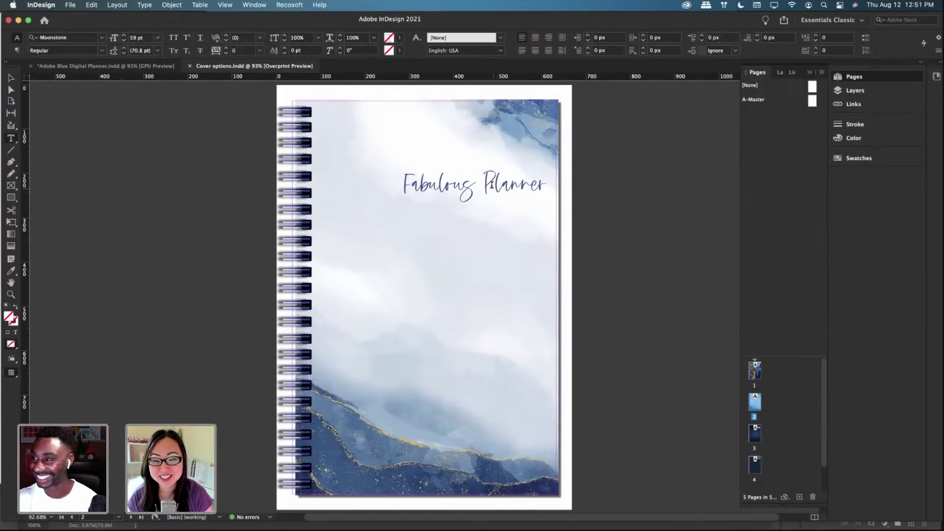
drag(482, 192, 577, 186)
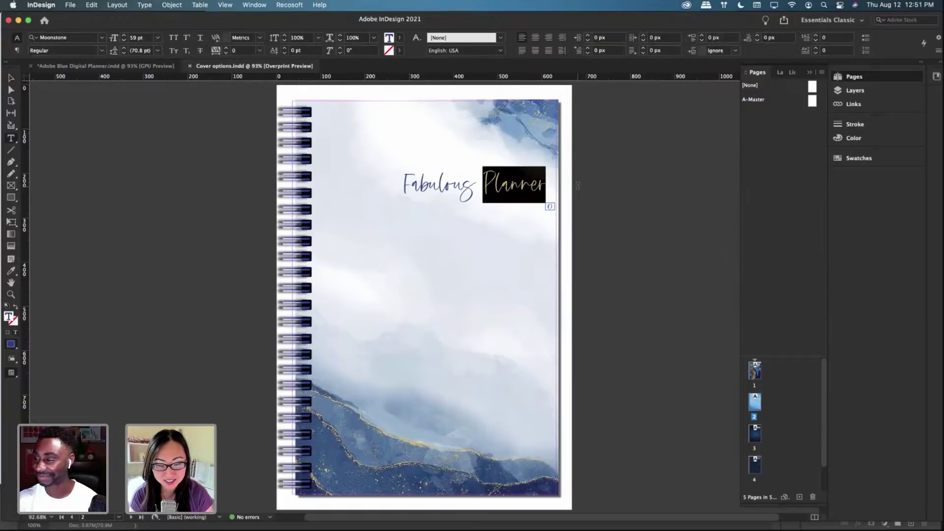
key(BackSpace)
key(Escape)
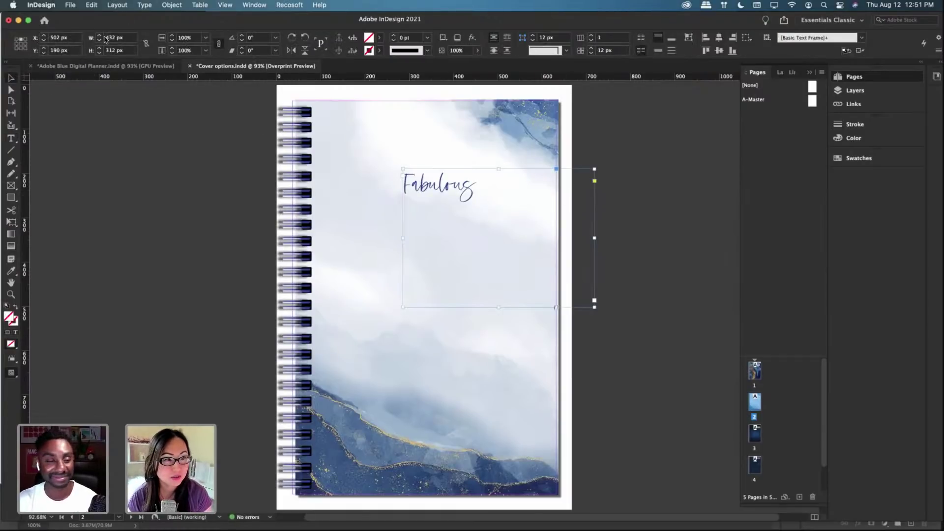
Step: Set the font size of the "Fabulous" title to 99 pt
key(t)
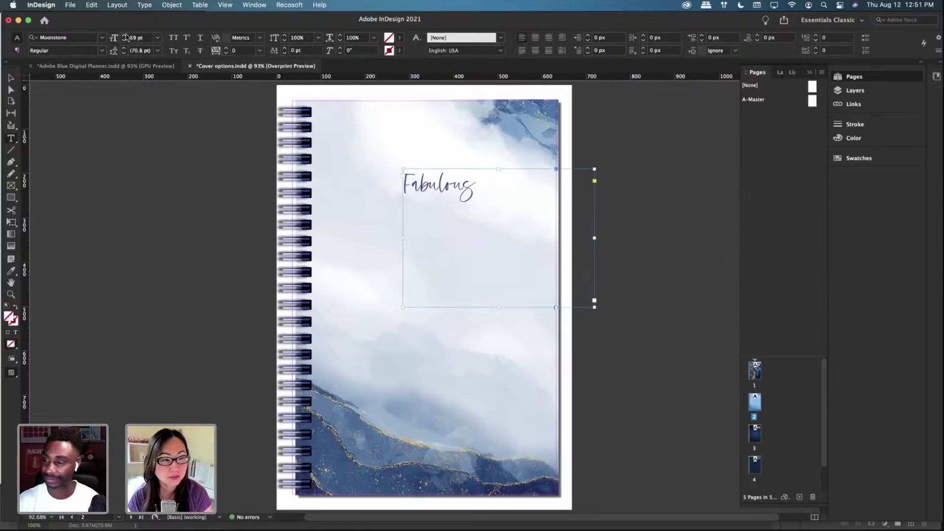
click(124, 36)
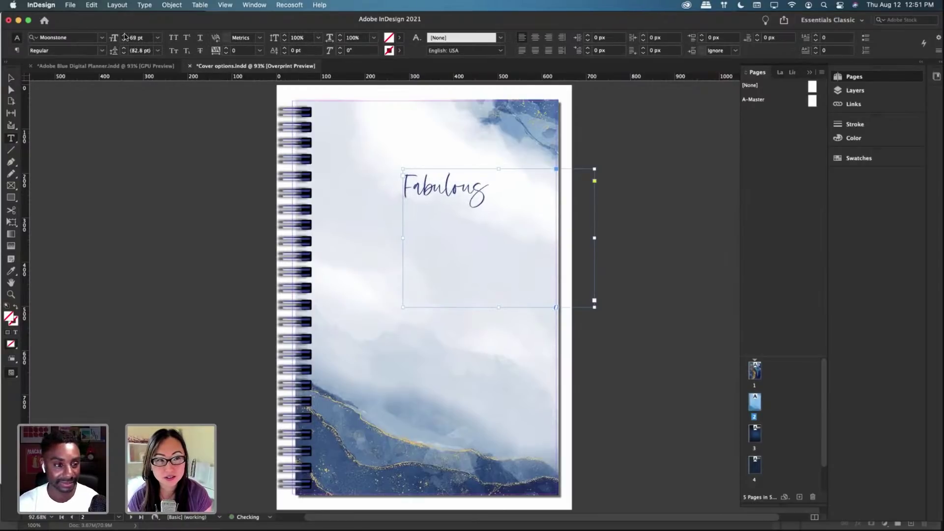
drag(143, 37, 116, 39)
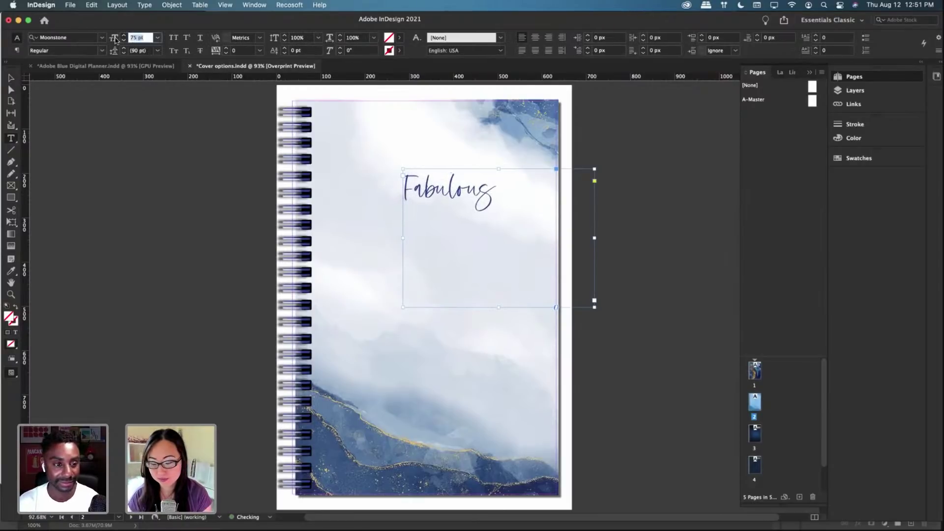
text(99)
key(Return)
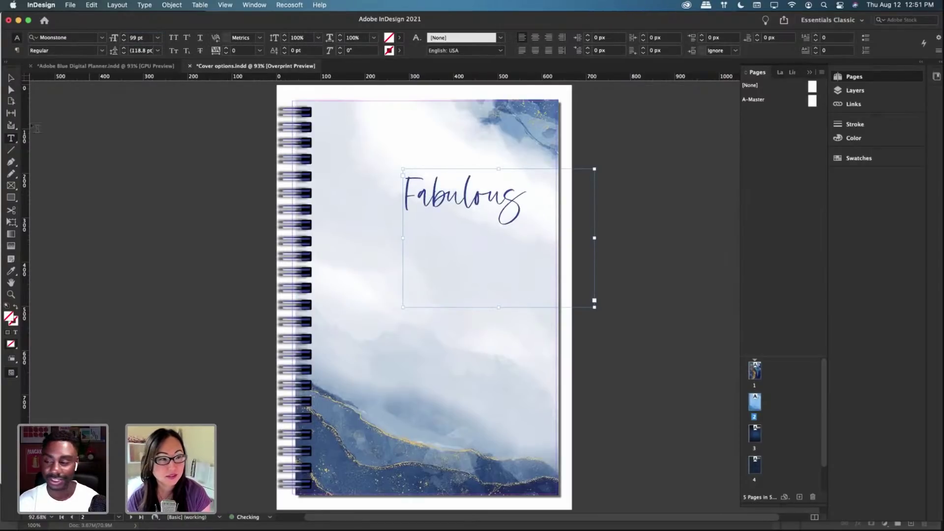
Step: Move the "Fabulous" text frame slightly up to about X 506 px, Y 158 px, keeping the cover background in place
click(12, 80)
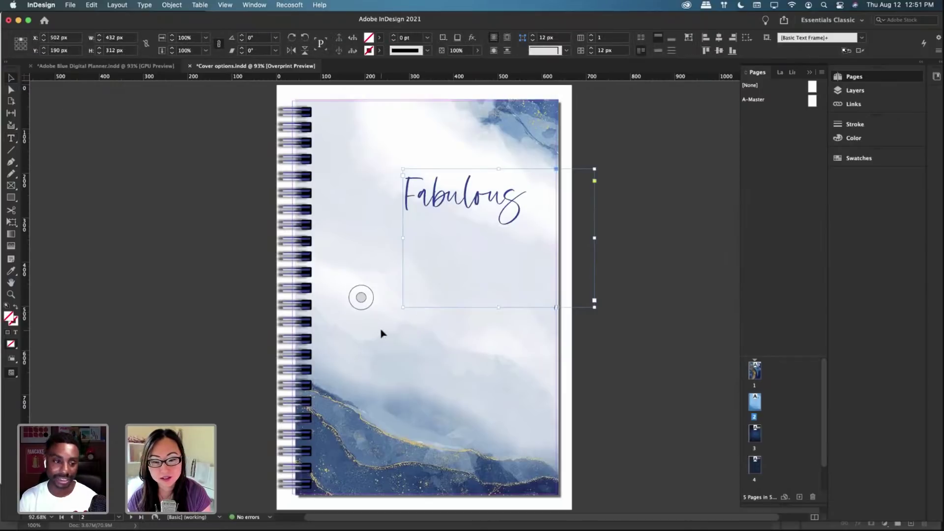
drag(381, 332, 470, 340)
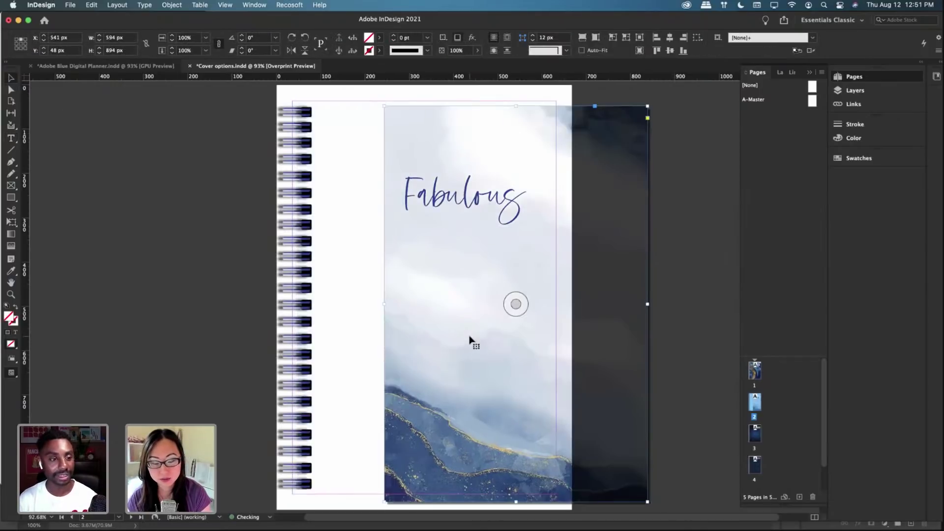
key(super+z)
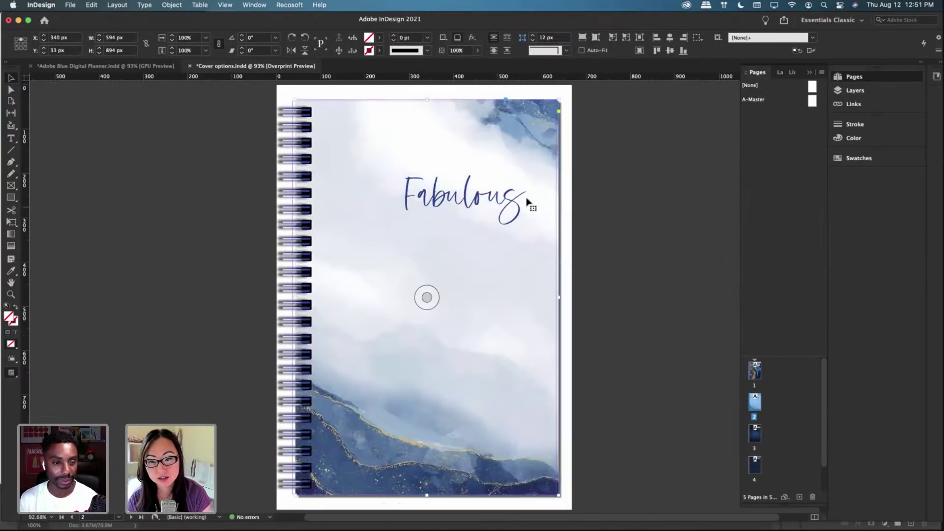
click(496, 206)
drag(497, 207, 493, 193)
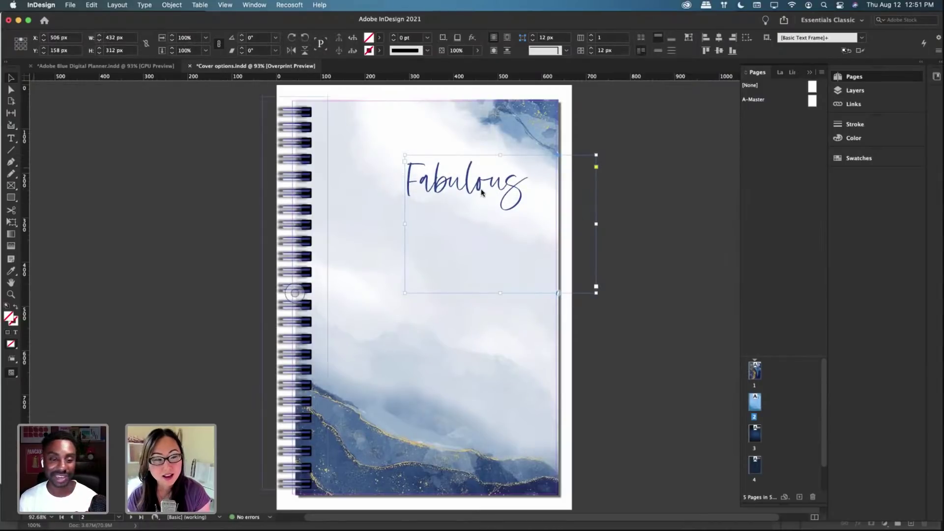
Step: Create a separate text frame about 204 px wide and 28 px high above the cover's top edge, containing "PLANNER"
click(11, 139)
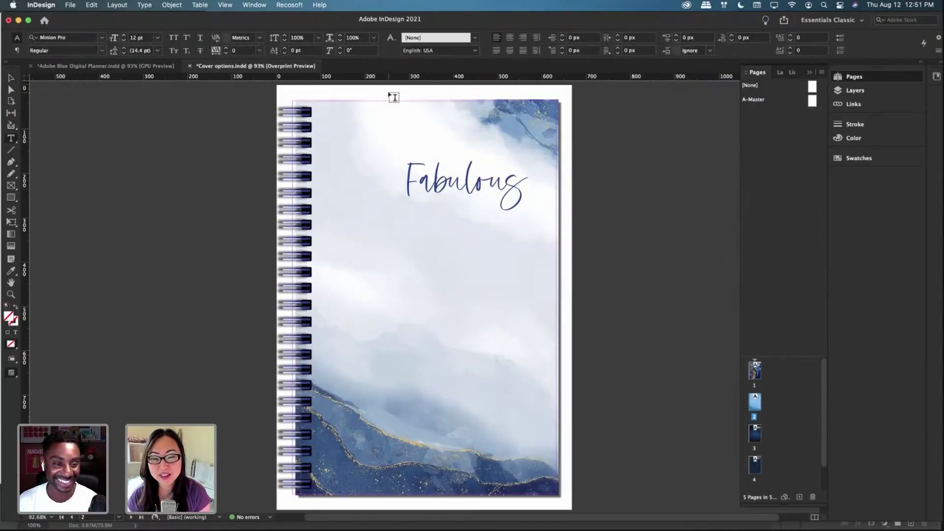
drag(393, 94, 478, 102)
text(P)
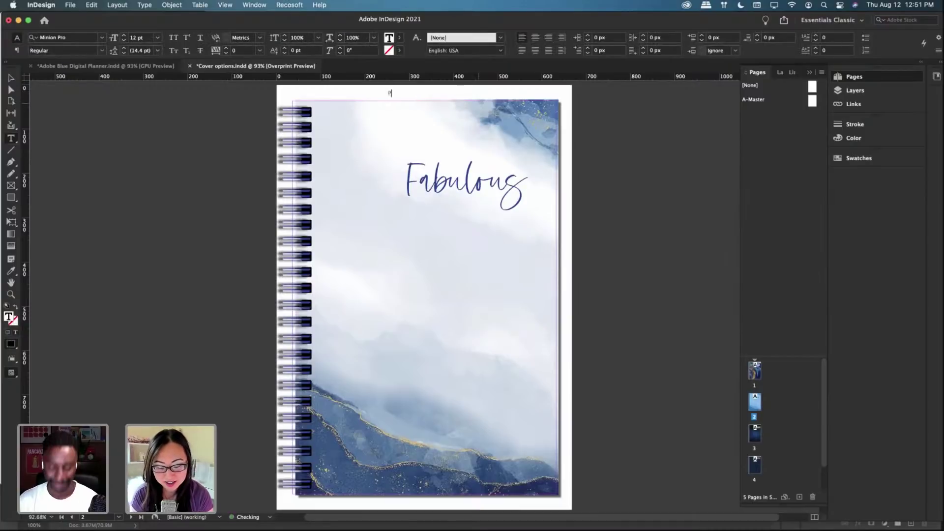
text(LANNER)
Step: Set all of the "PLANNER" text in the Neutraface Text Light font
key(super+a)
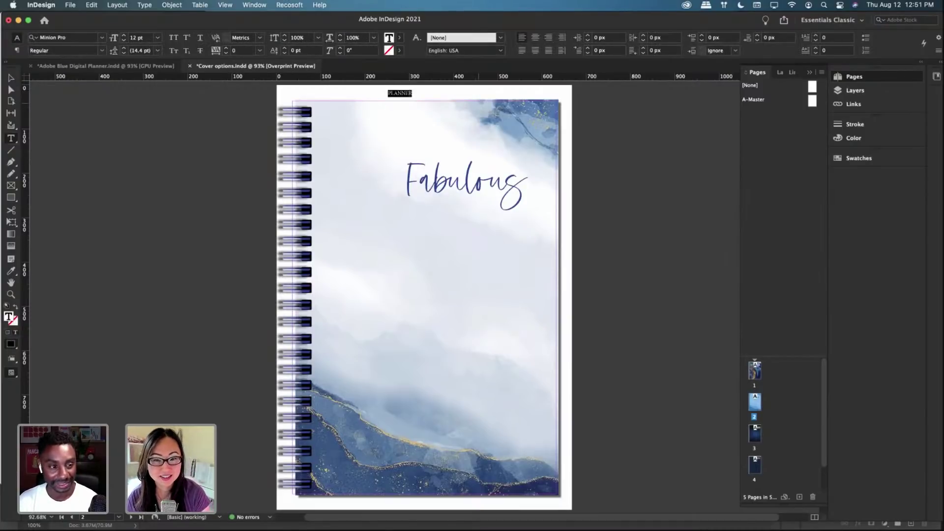
click(101, 38)
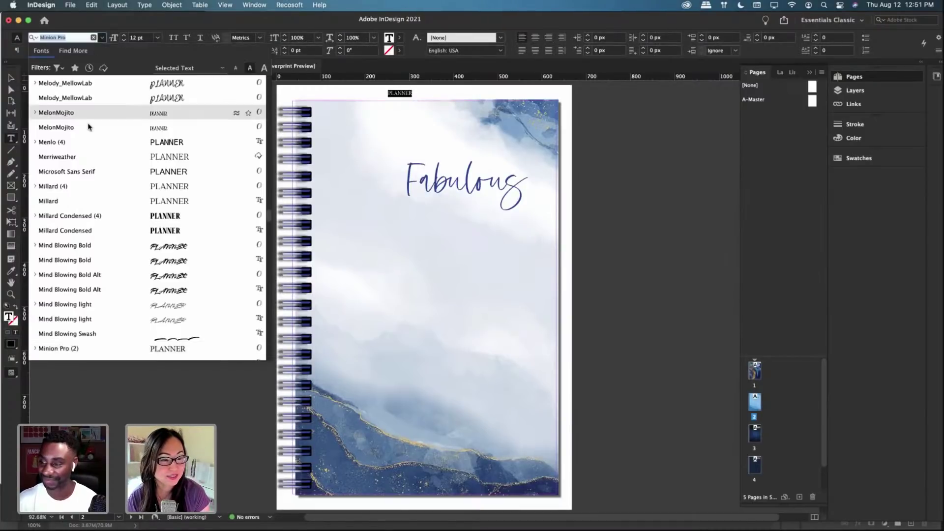
scroll(178, 106, up, 5)
scroll(178, 106, up, 10)
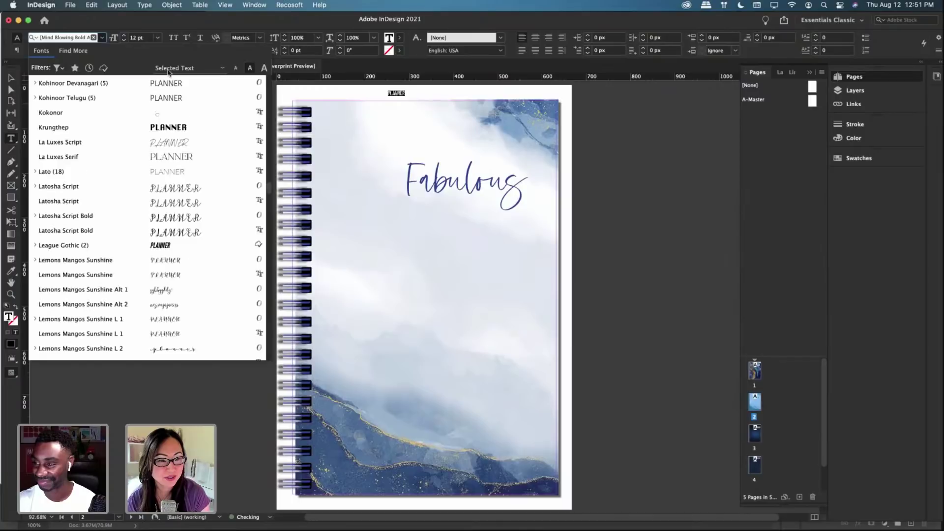
scroll(235, 135, up, 15)
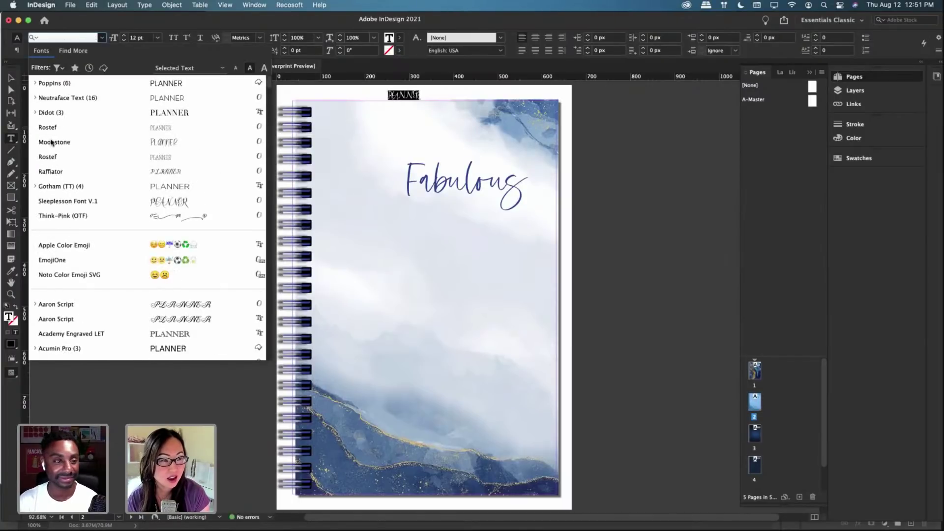
click(34, 97)
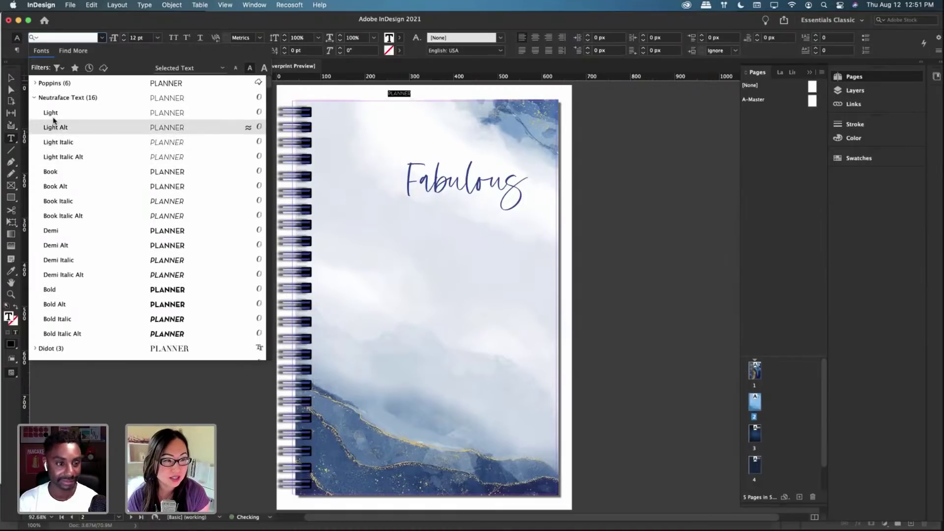
click(177, 116)
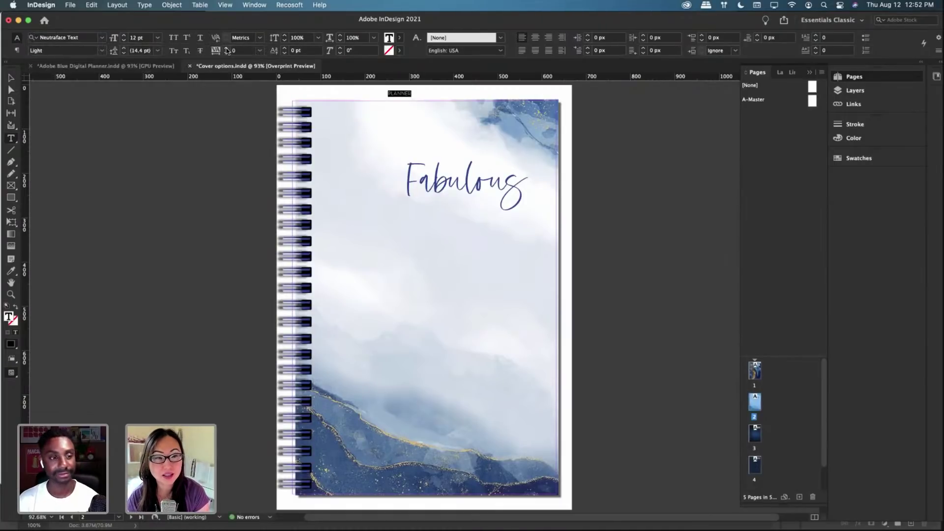
Step: Increase the tracking of the "PLANNER" text to 160
click(227, 50)
click(227, 49)
click(227, 49)
click(227, 50)
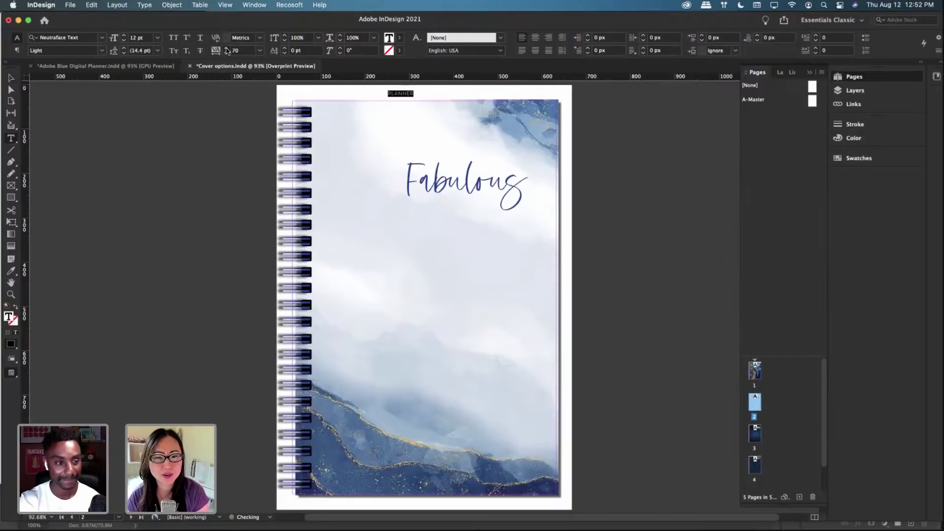
click(227, 50)
click(228, 49)
click(227, 50)
click(227, 50)
click(227, 50)
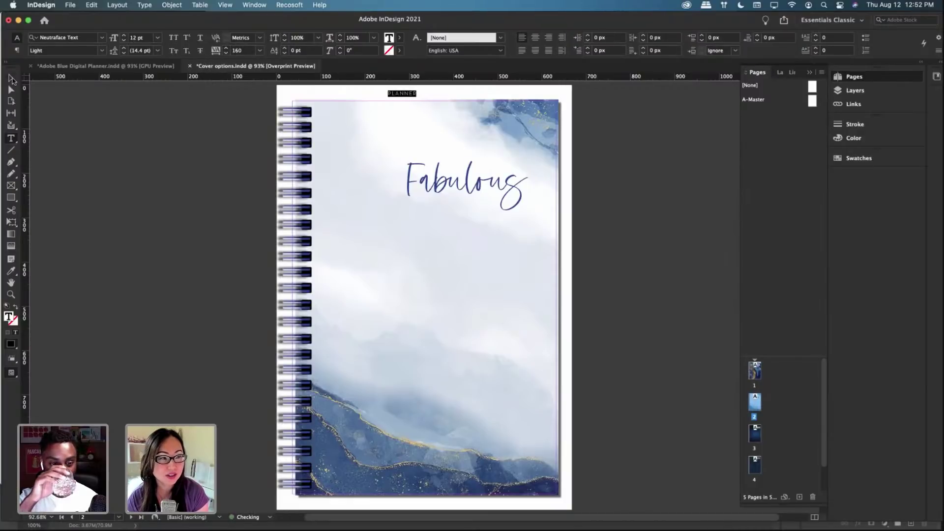
Step: Move the "PLANNER" frame beneath "Fabulous" at about X 442 px, Y 256 px, and set its text to 50 pt
key(Escape)
drag(410, 96, 450, 203)
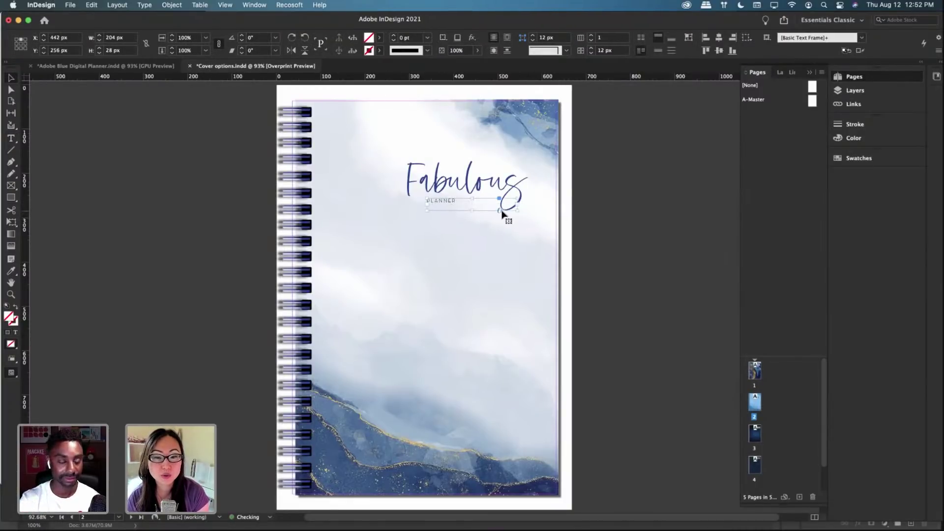
click(11, 140)
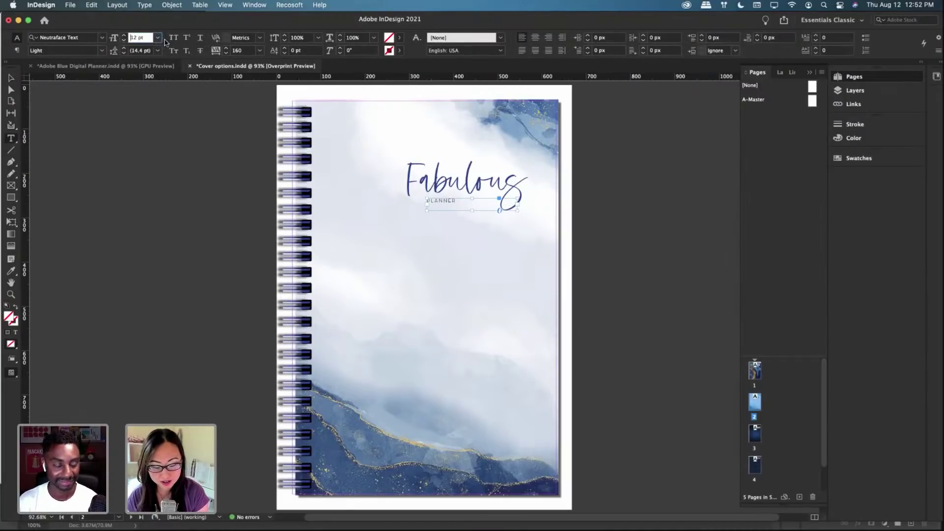
text(50)
key(Return)
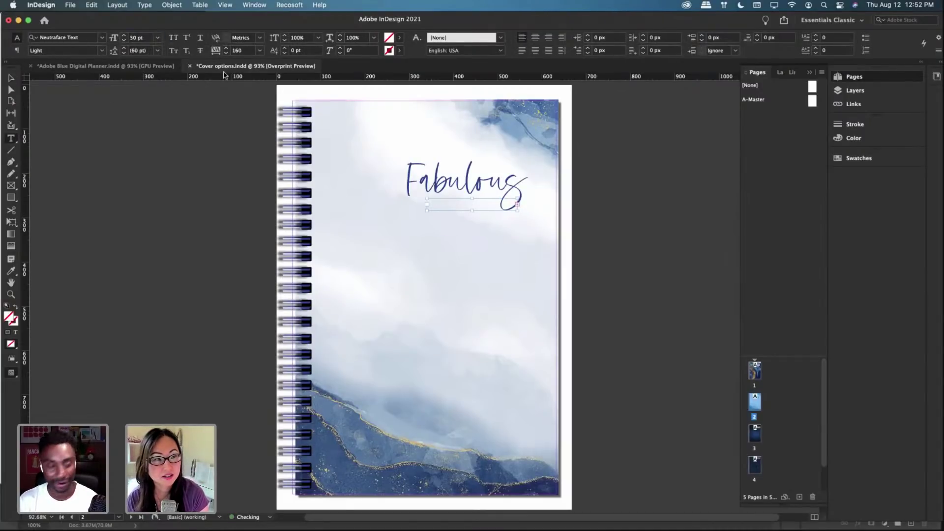
Step: Enlarge the "PLANNER" frame to about 338 px wide and 99 px high so the word fits on one line
key(Escape)
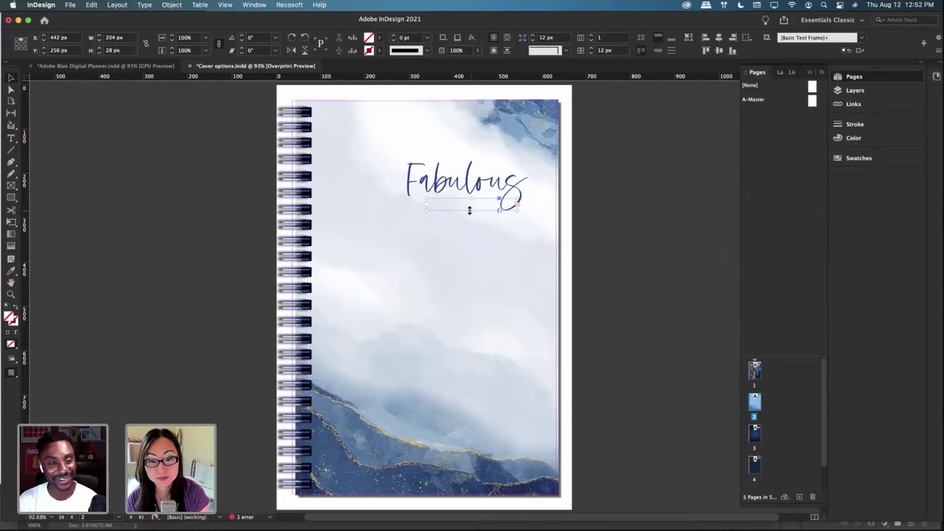
double_click(471, 212)
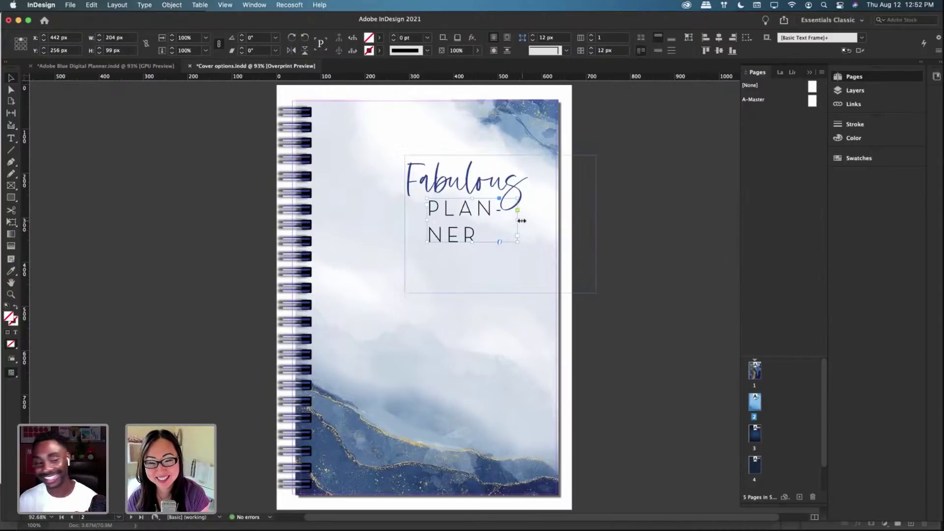
drag(521, 221, 576, 211)
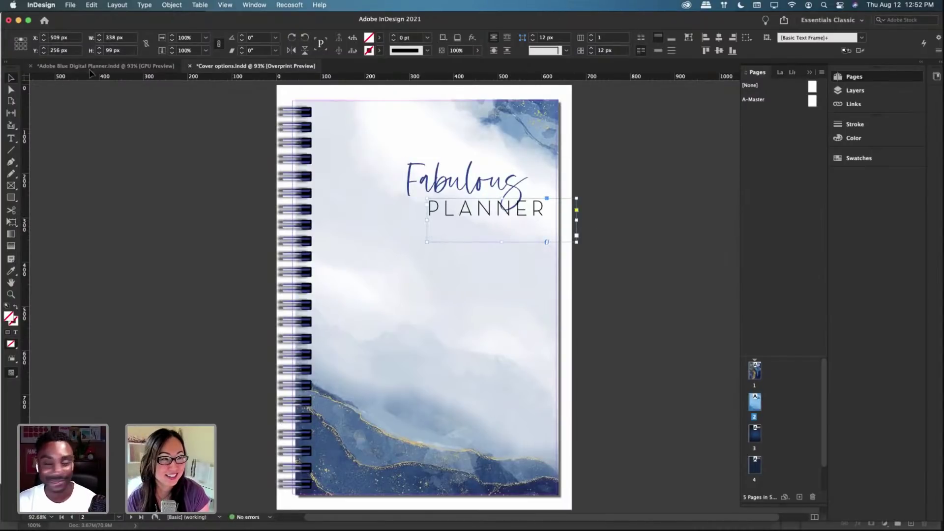
Step: Reduce the "PLANNER" text to 34 pt, keeping the Light style
click(11, 139)
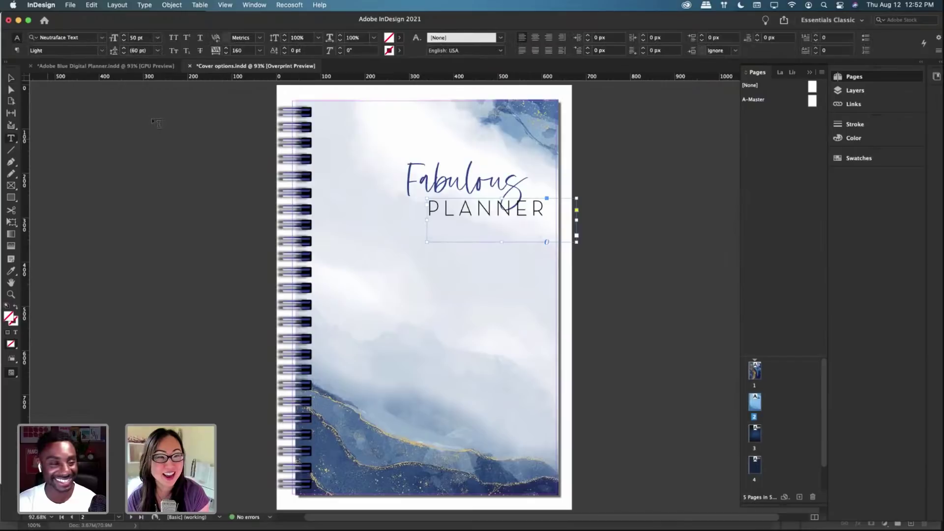
click(102, 51)
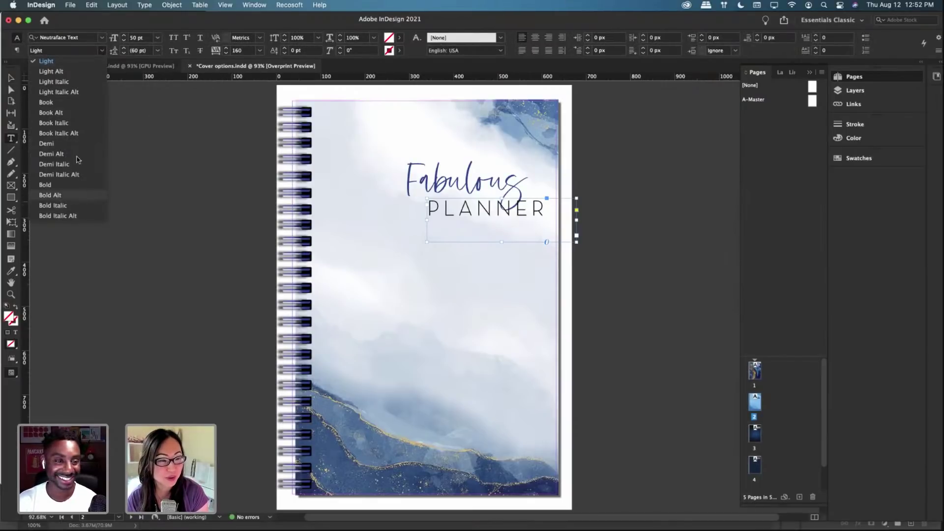
click(123, 23)
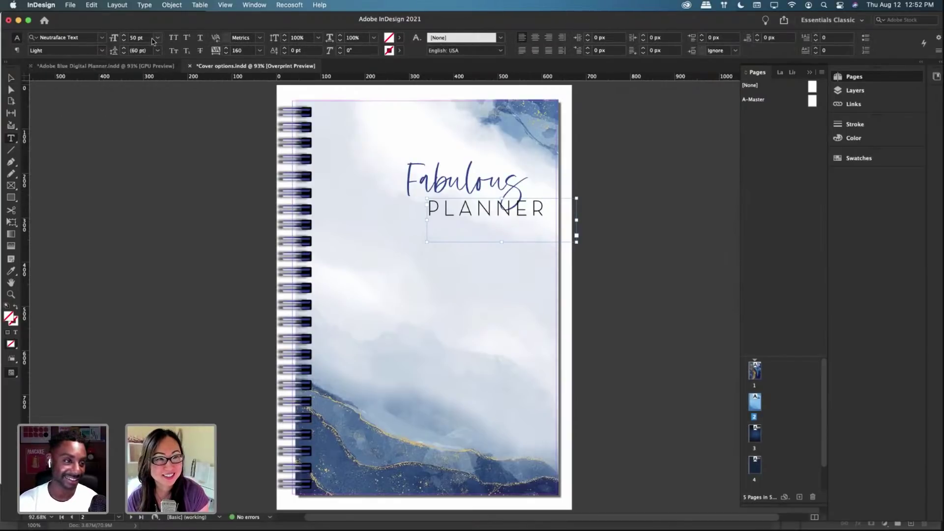
click(123, 43)
click(124, 43)
click(124, 43)
click(123, 43)
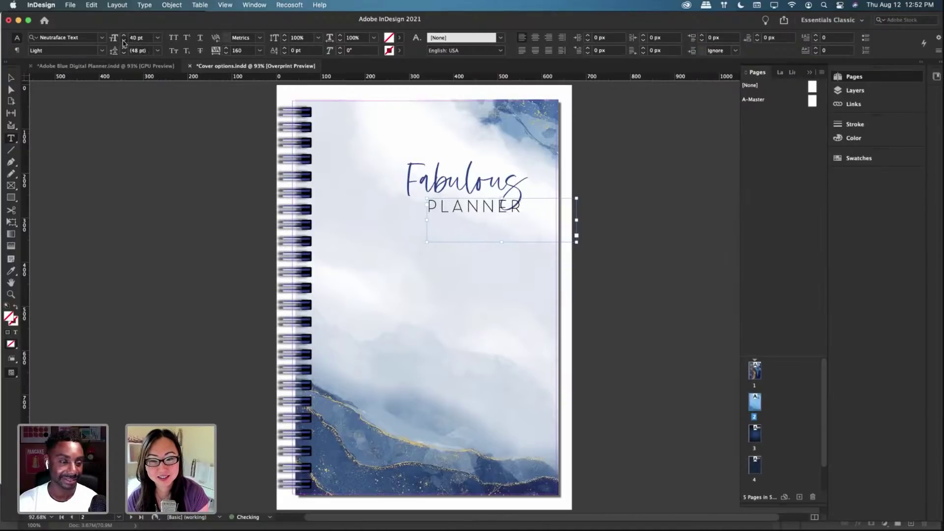
click(123, 42)
click(123, 43)
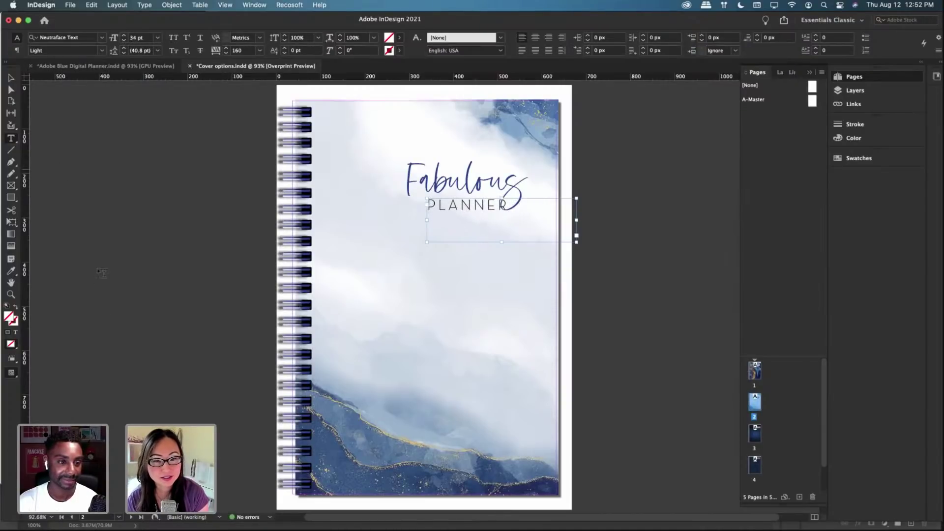
Step: Move the "PLANNER" frame to X 487 px, Y 251 px, and colour its text C=100 M=90 Y=10 K=0
click(9, 79)
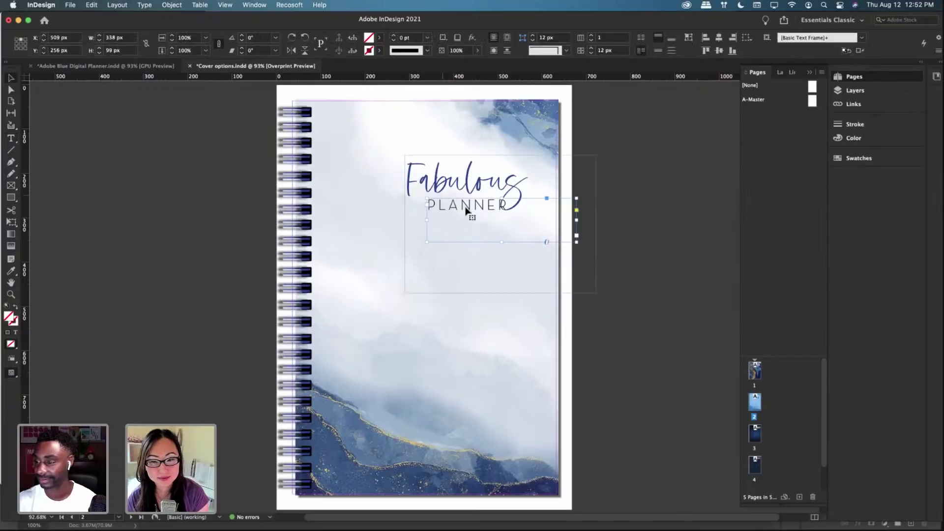
drag(469, 214, 462, 210)
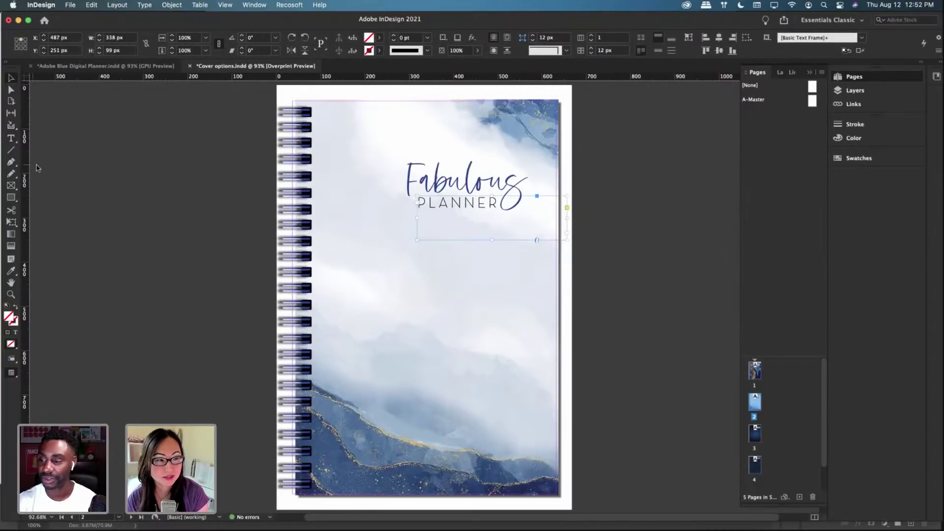
click(13, 139)
click(399, 38)
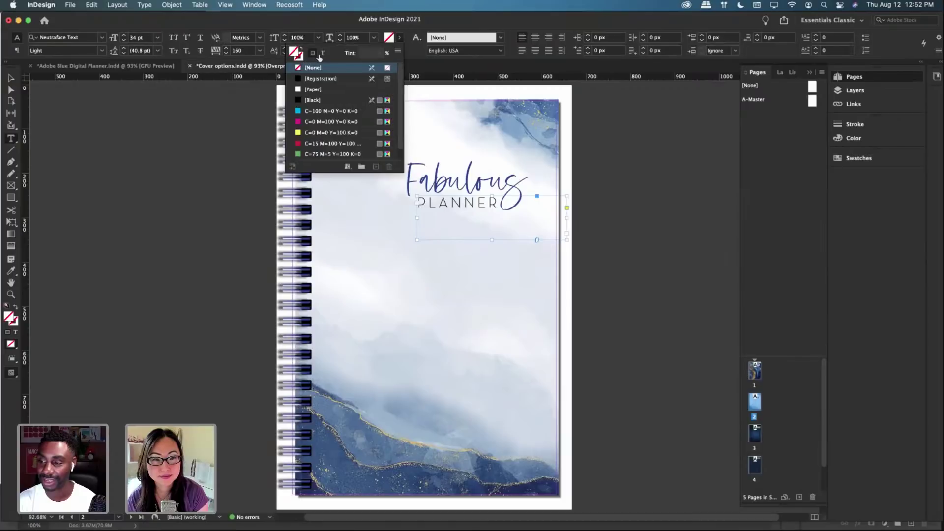
click(323, 52)
scroll(319, 133, down, 1)
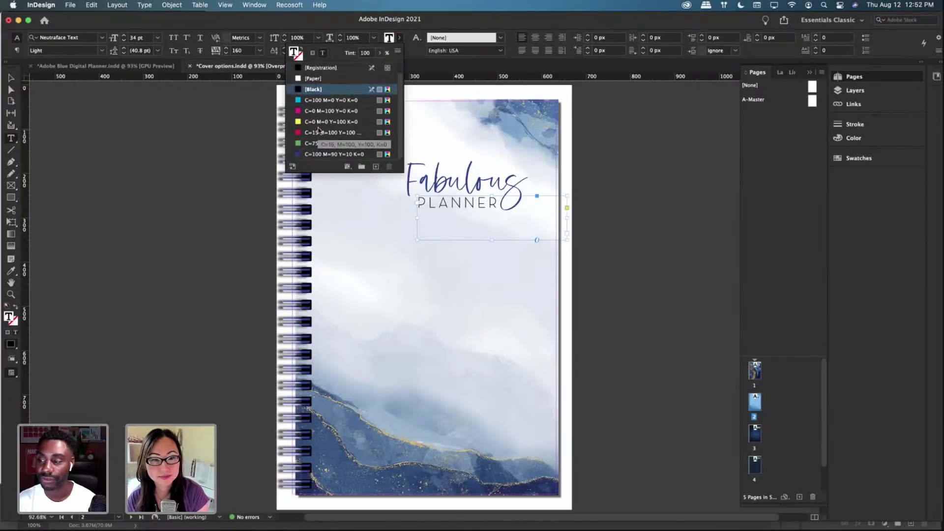
click(334, 154)
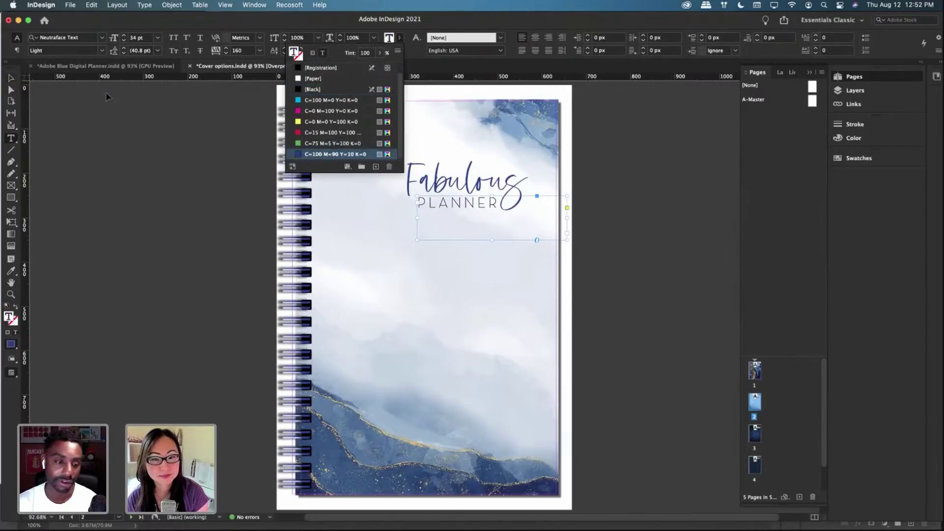
click(11, 78)
click(522, 290)
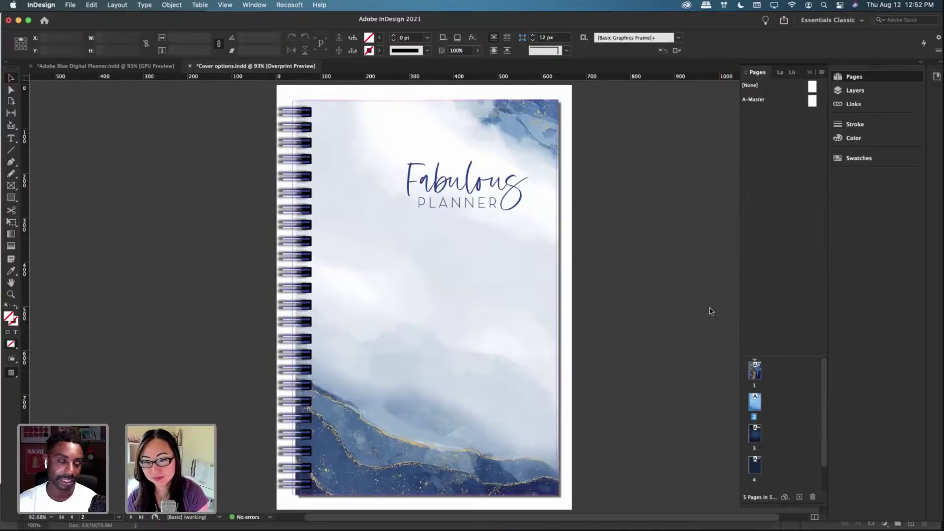
Step: Save the cover options document and view the back cover on page 5, returning to the front cover on page 2
key(super+s)
scroll(756, 431, down, 1)
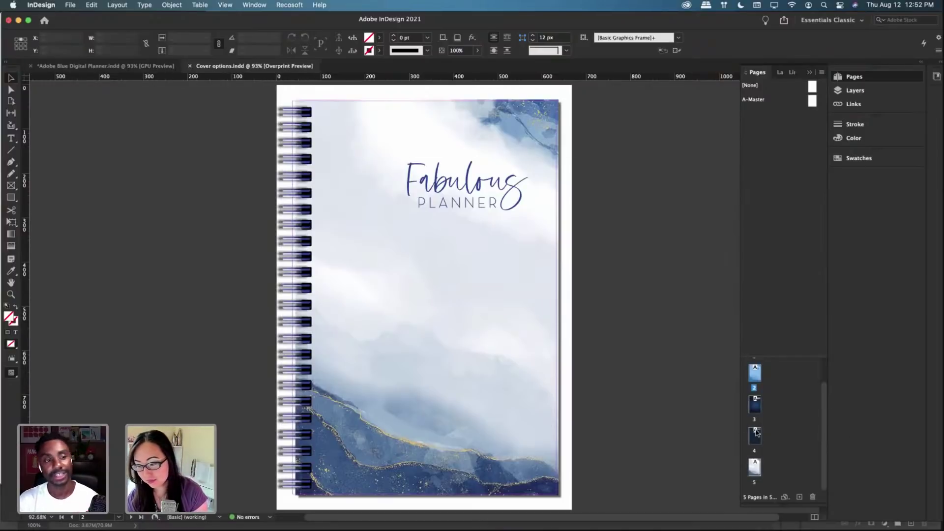
double_click(755, 467)
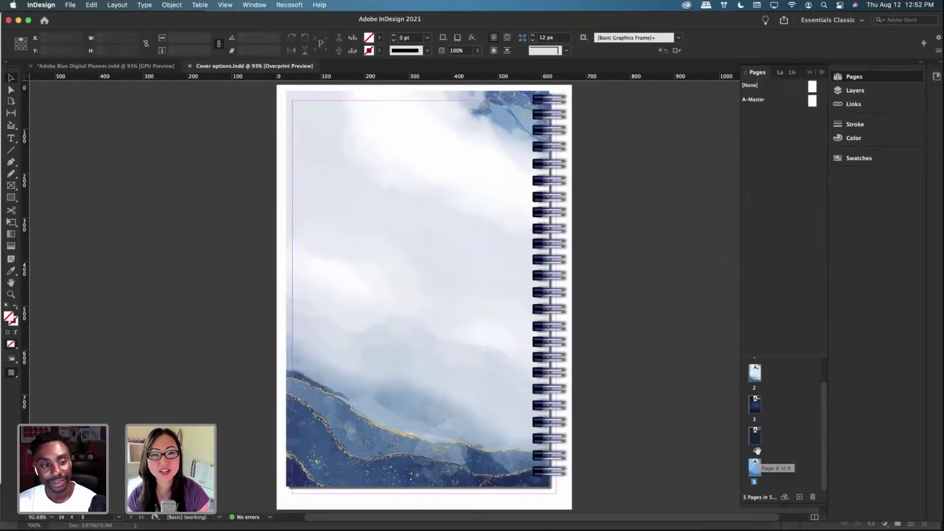
scroll(764, 409, up, 1)
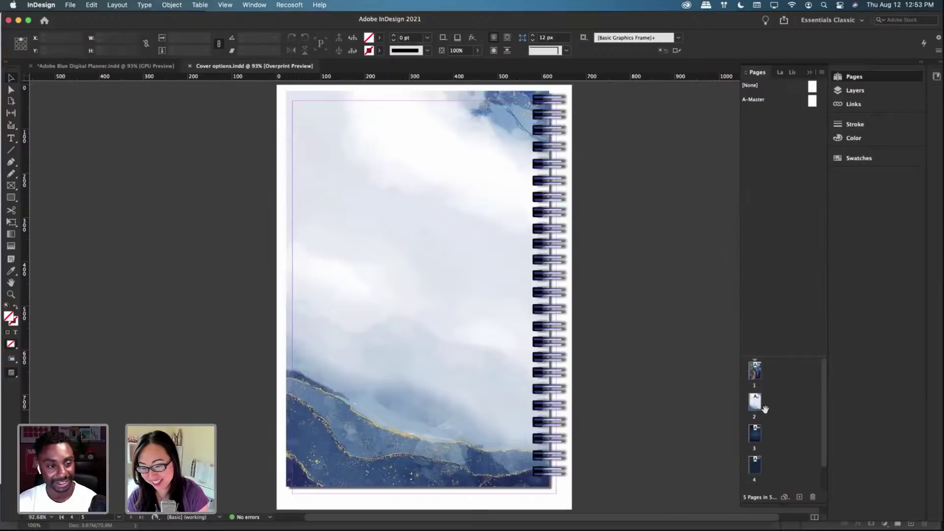
double_click(755, 402)
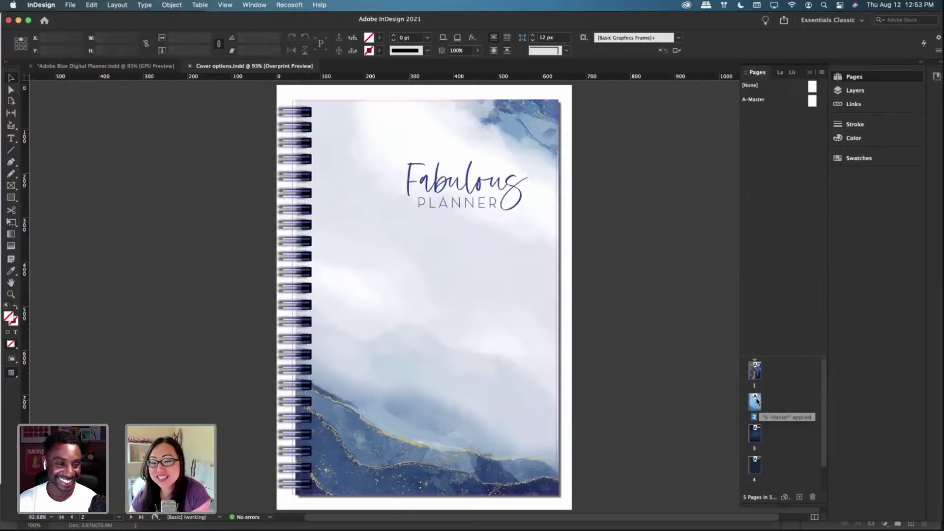
Step: Copy cover page 2 into Adobe Blue Digital Planner.indd before page 1, without deleting the page from the cover options document
right_click(757, 401)
click(778, 356)
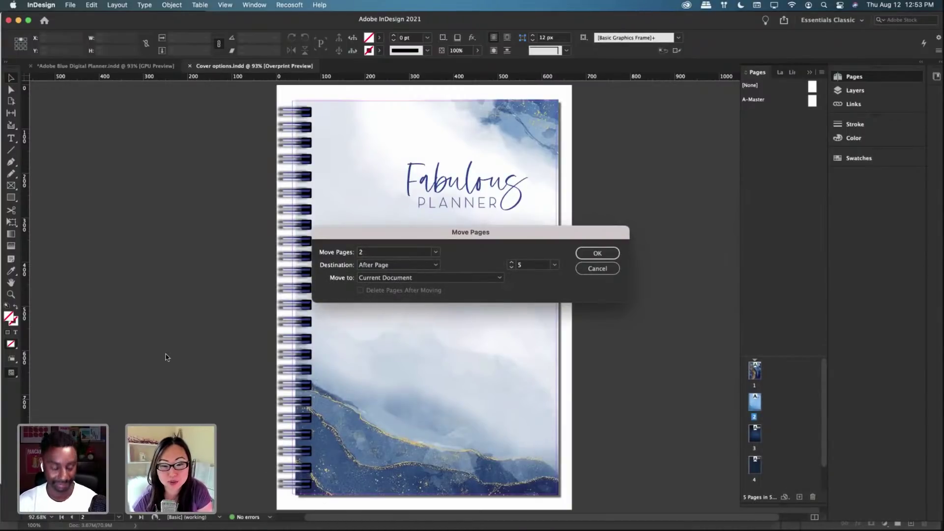
click(499, 278)
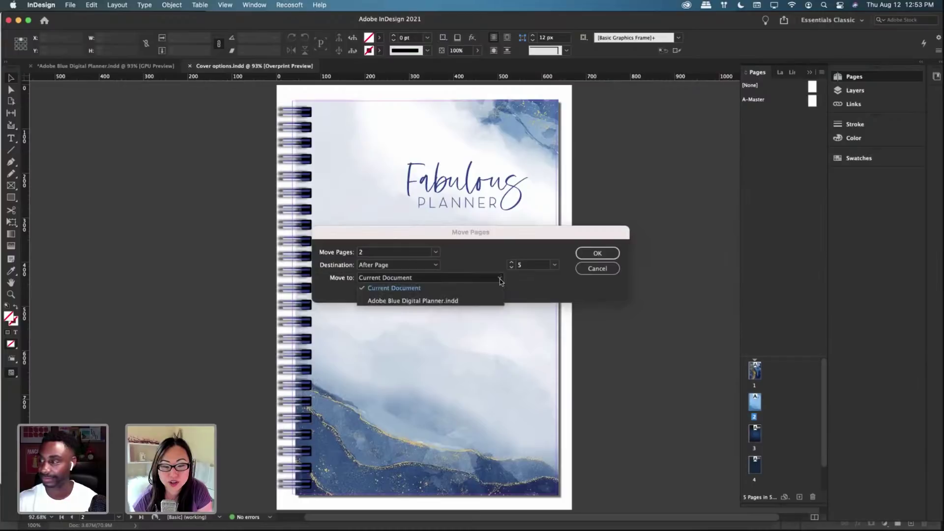
click(471, 300)
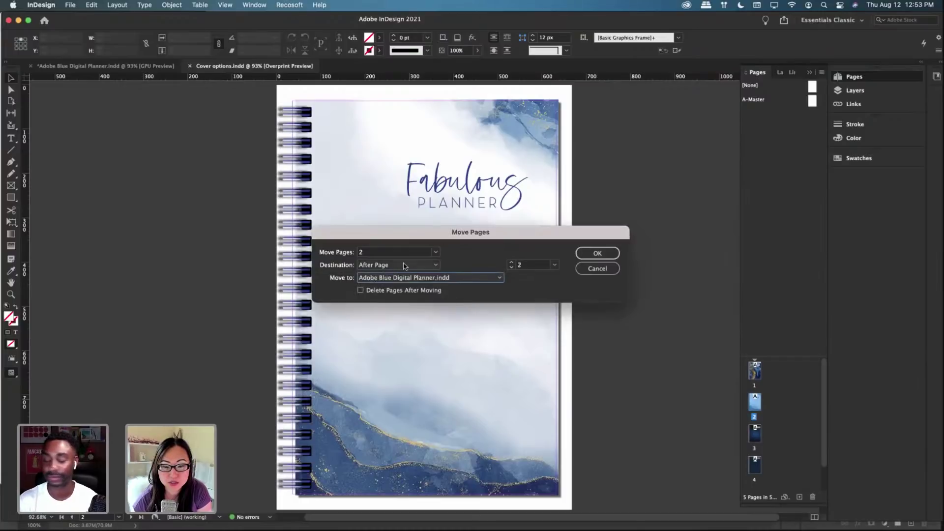
click(435, 265)
click(400, 285)
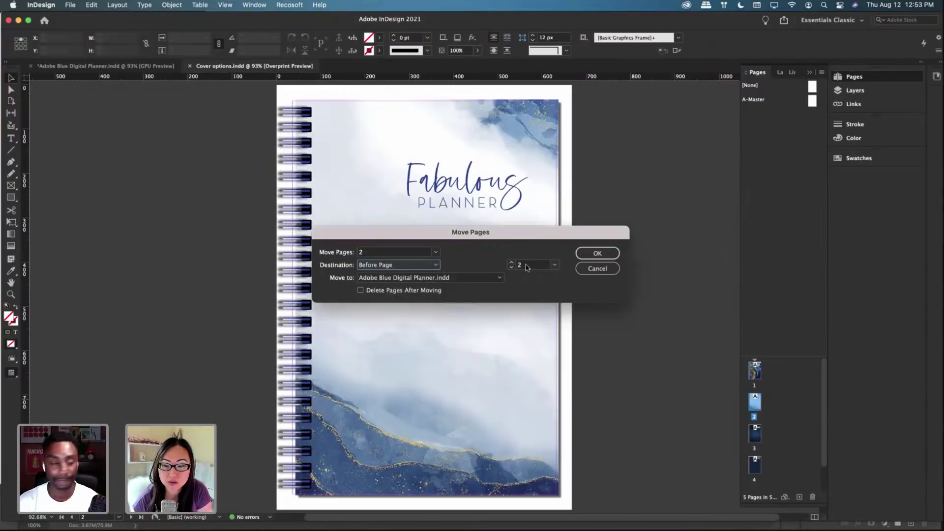
click(554, 266)
click(544, 277)
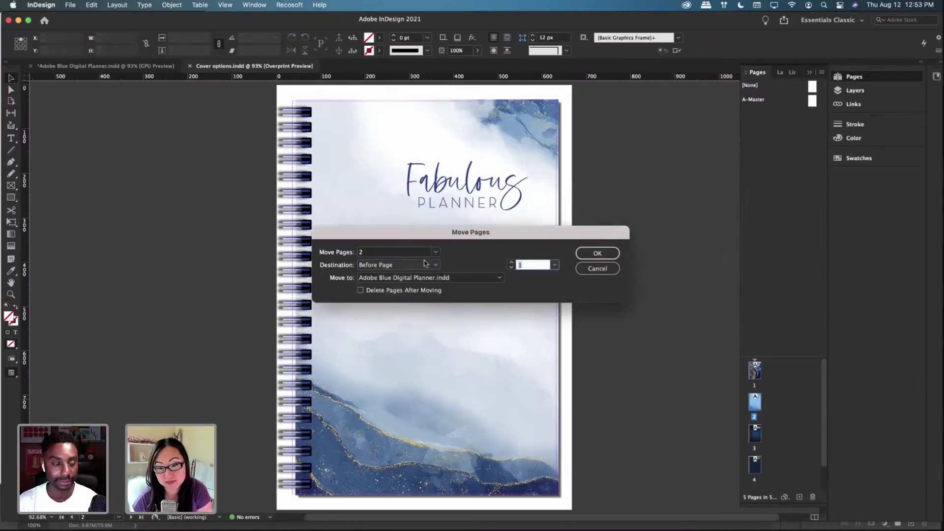
click(597, 253)
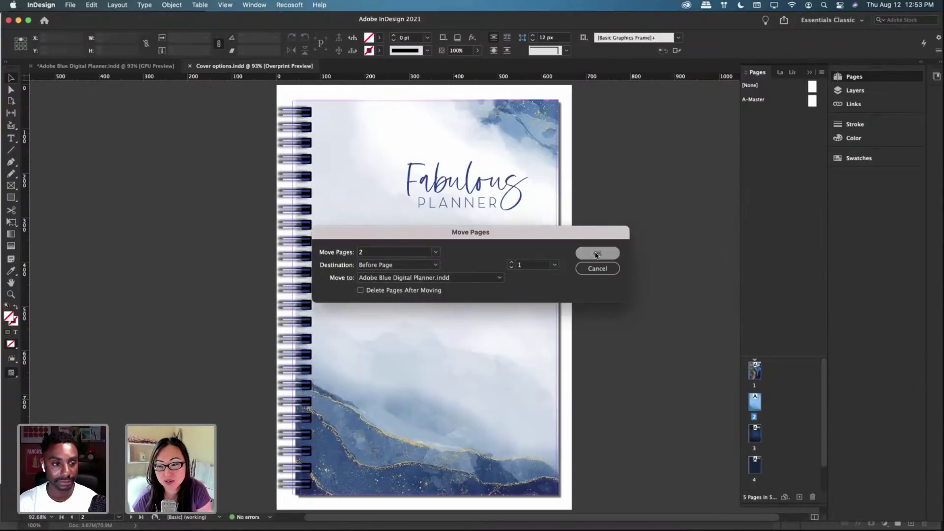
click(557, 292)
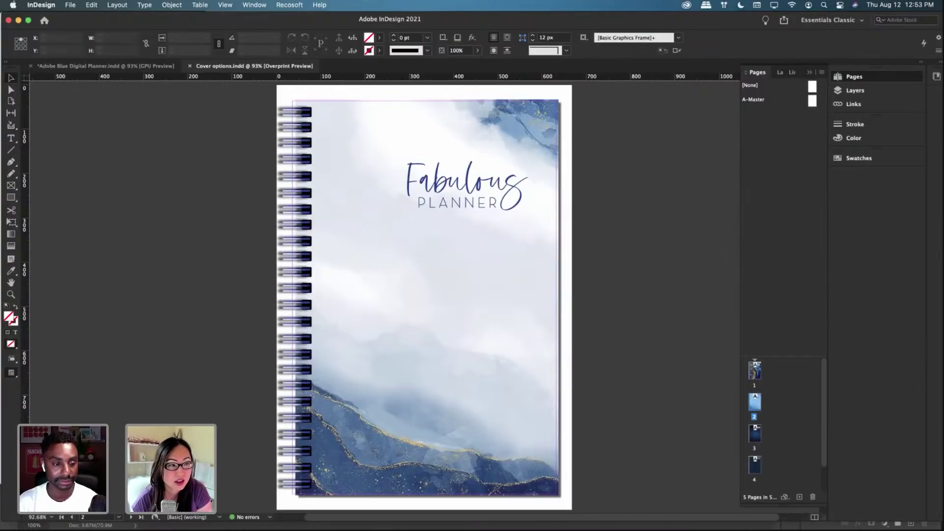
Step: In Adobe Blue Digital Planner.indd, apply the E-Background Only master to cover page 1, keeping the current page size
click(106, 65)
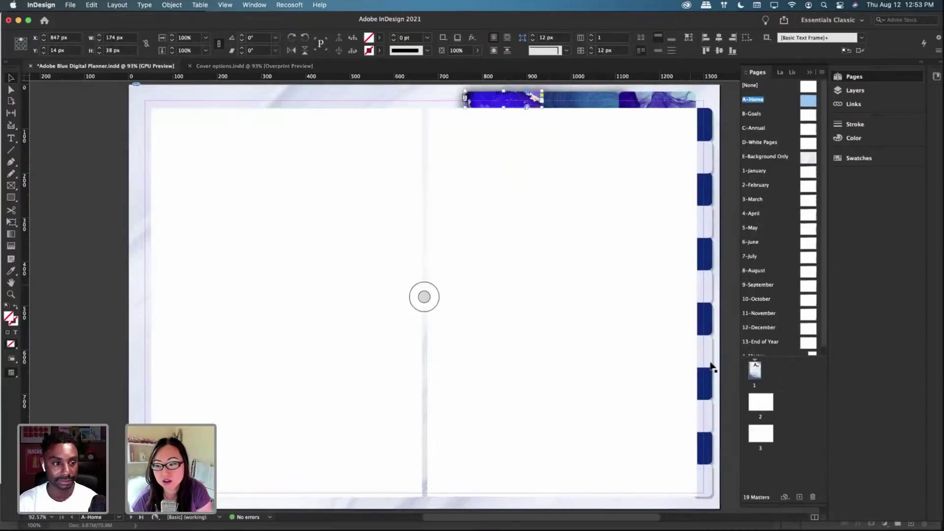
click(754, 370)
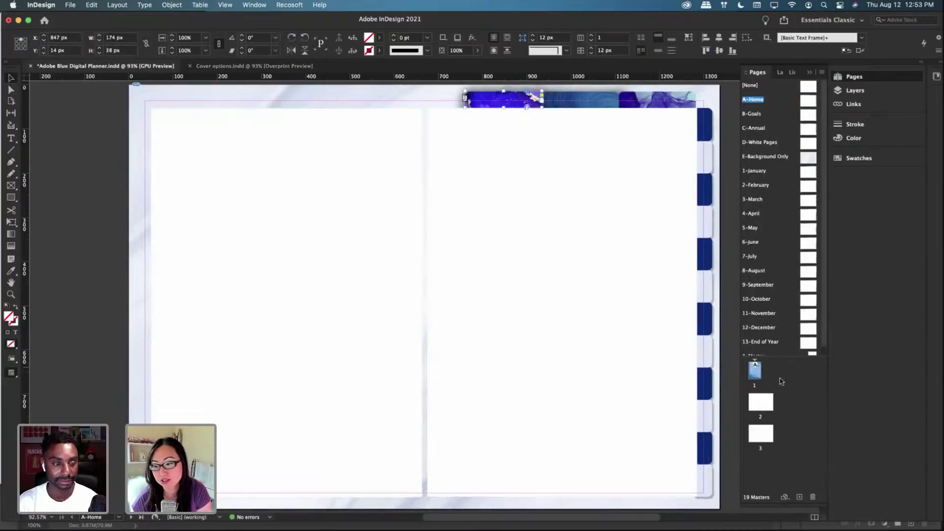
double_click(756, 372)
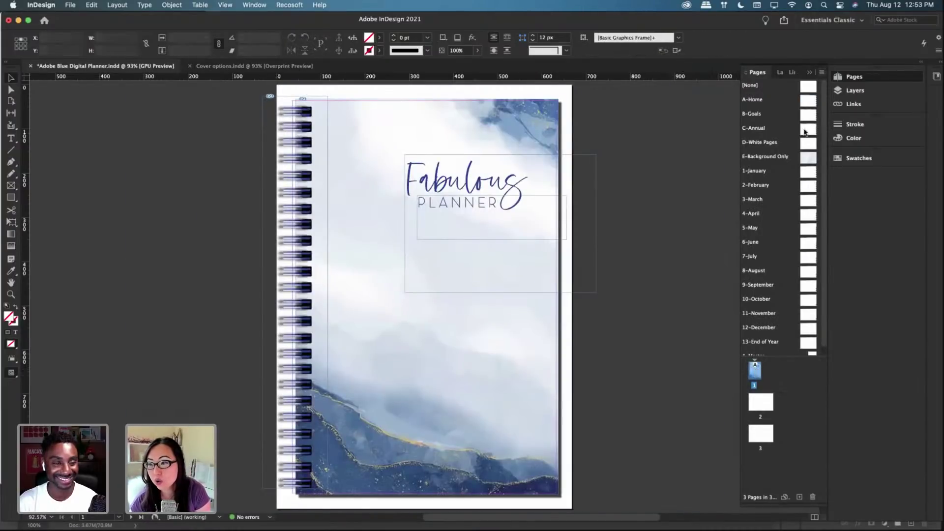
drag(806, 157, 757, 371)
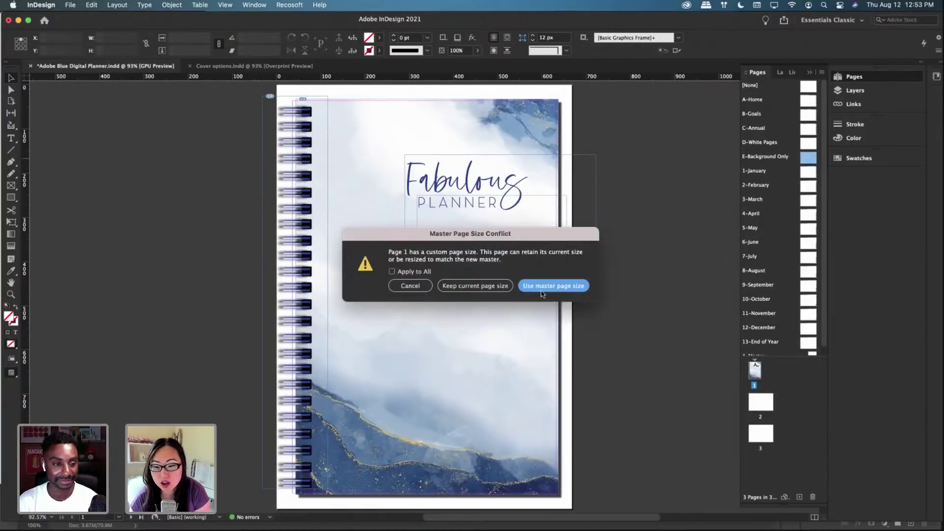
click(470, 286)
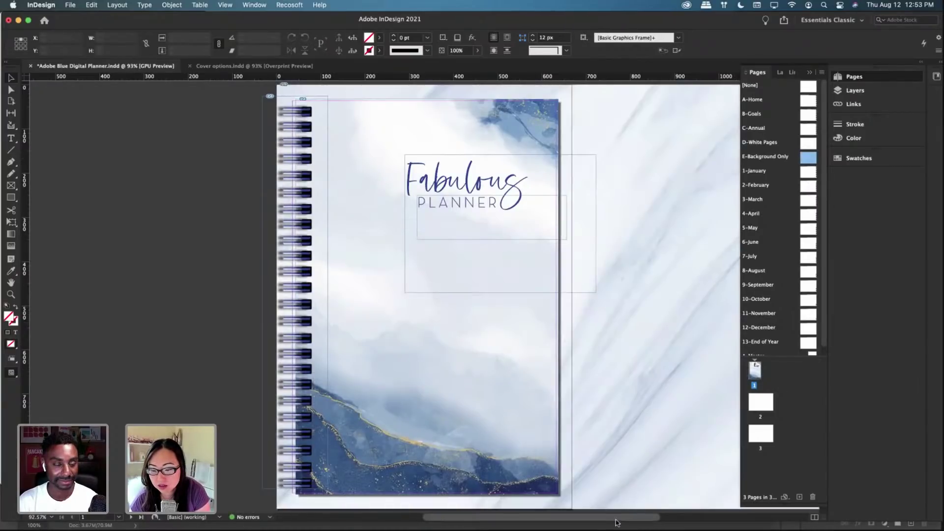
Step: Override all master page items on page 1 and crop the marble background frame to the page's 668 px width
drag(619, 519, 671, 520)
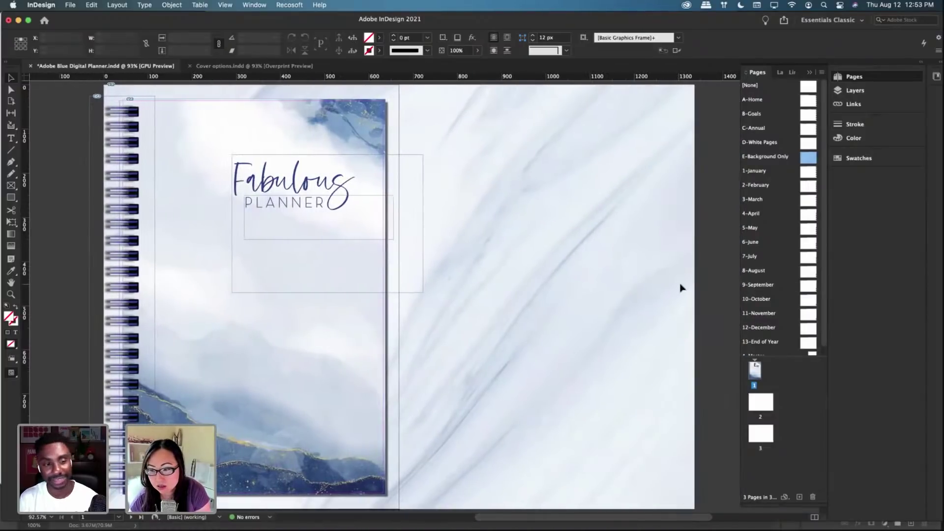
right_click(756, 372)
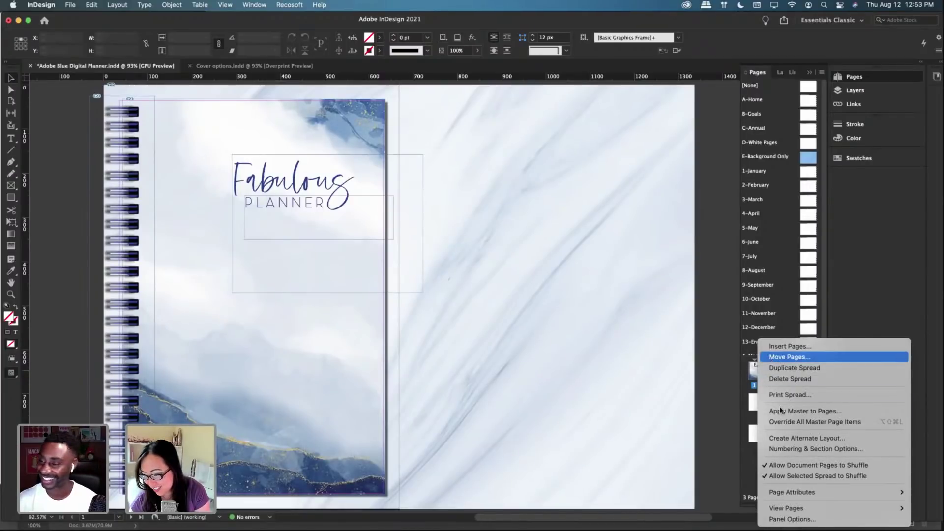
click(785, 422)
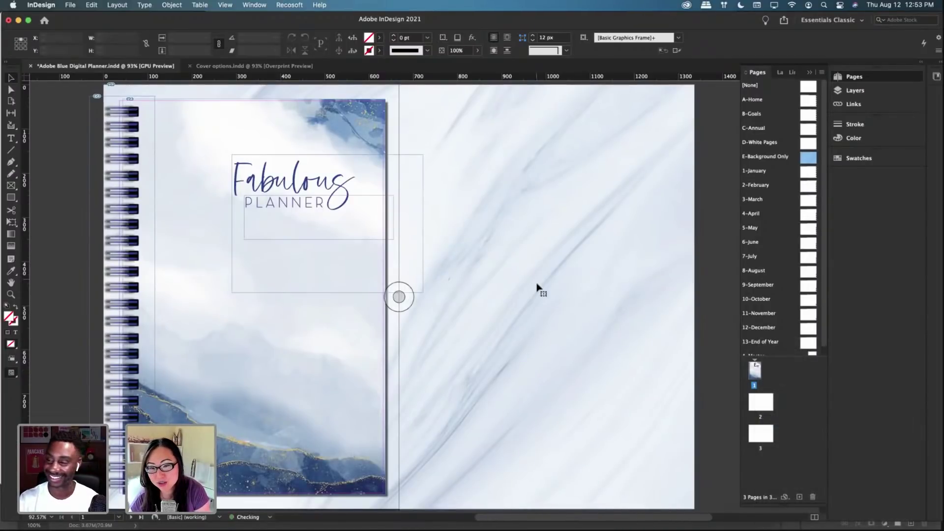
drag(693, 296, 400, 289)
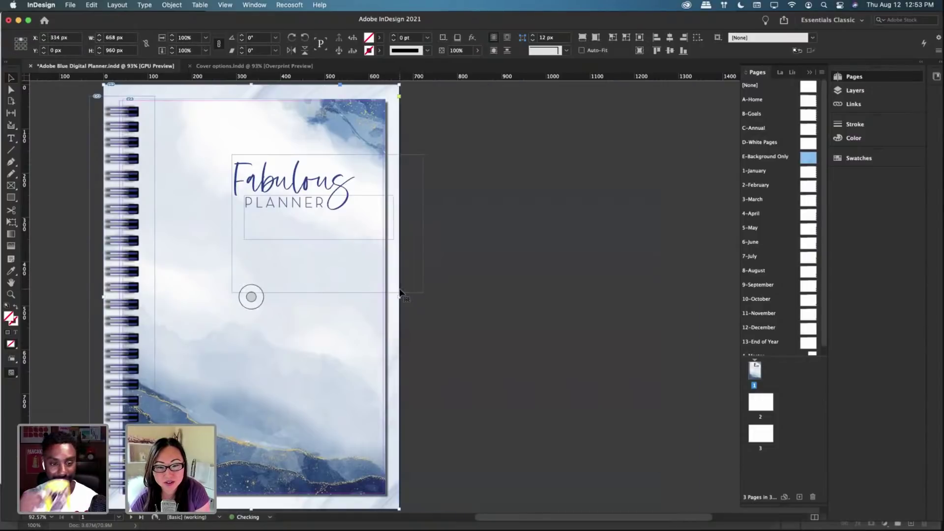
click(511, 299)
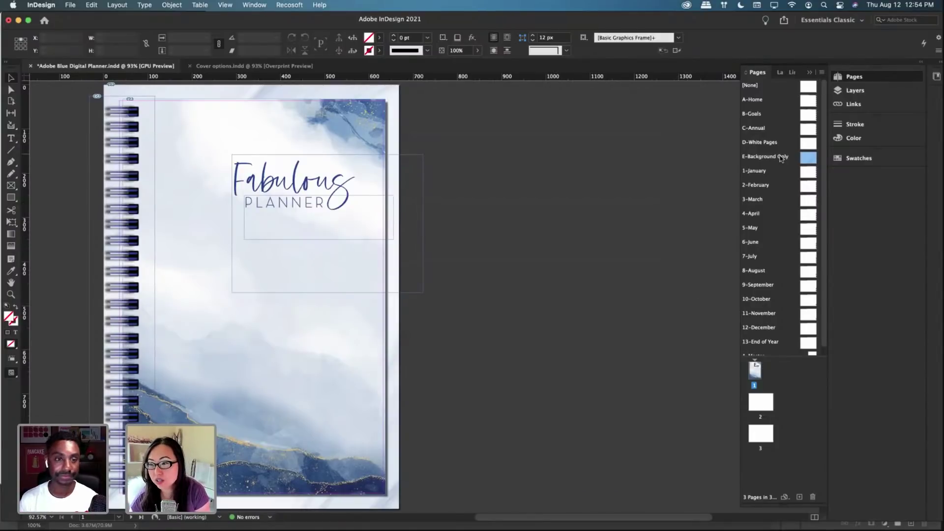
Step: On the A-Home master, set the font of the "HOME" tab label to Poppins
double_click(772, 100)
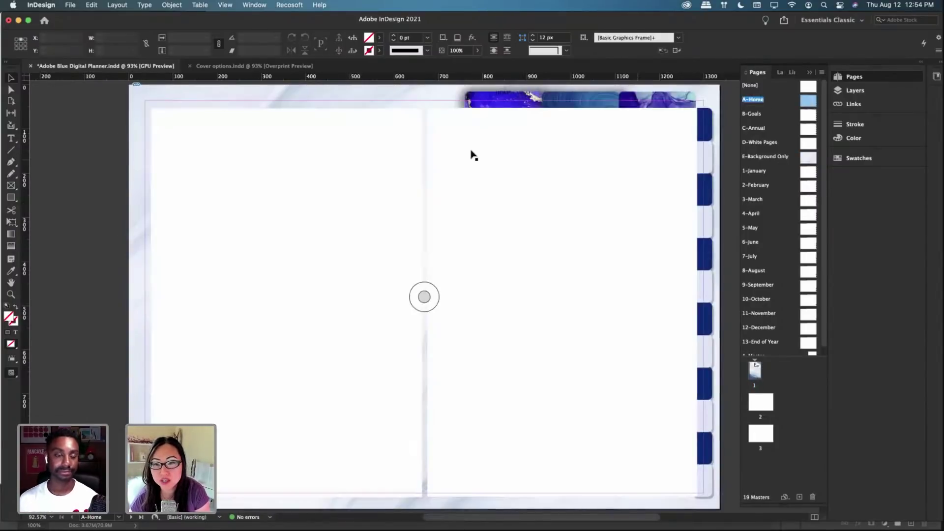
click(509, 98)
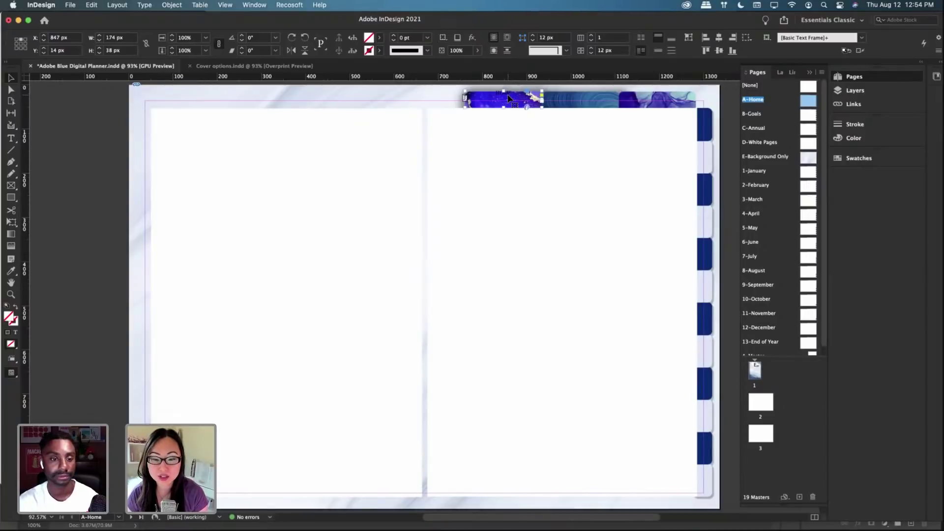
click(11, 139)
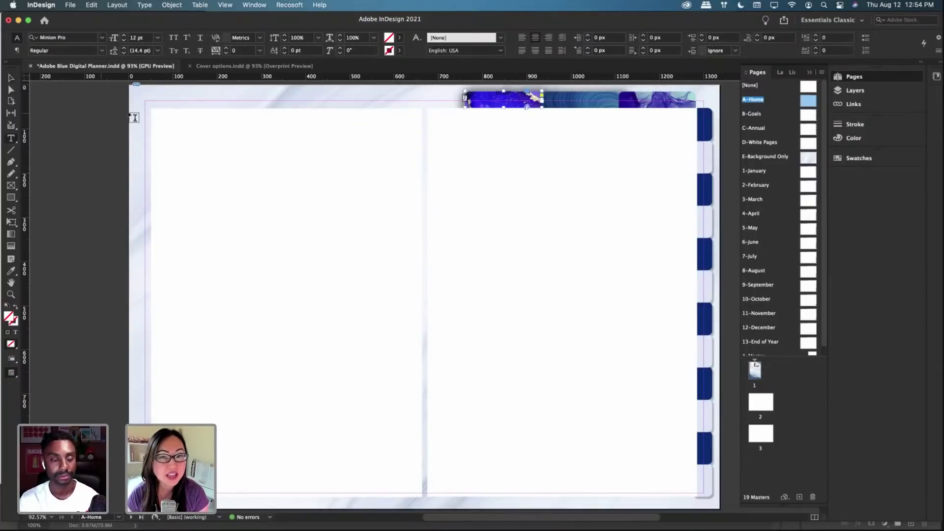
click(102, 40)
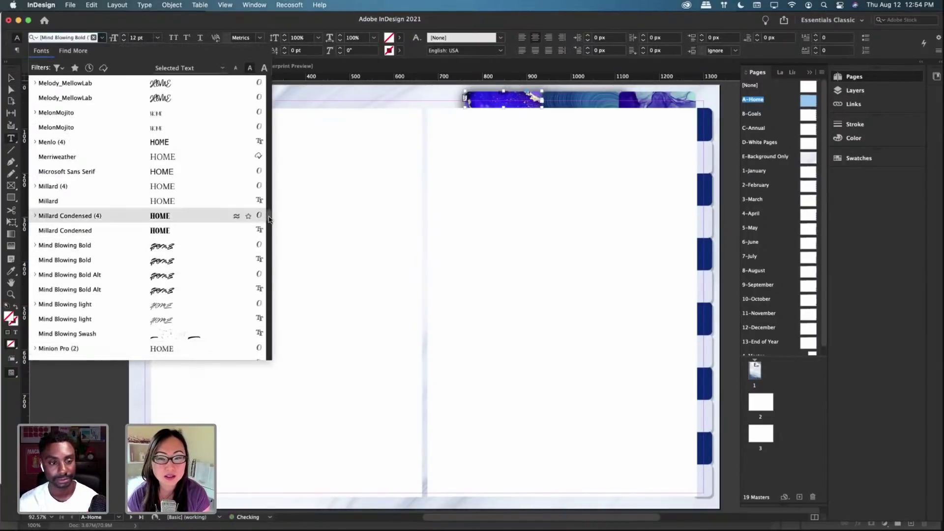
drag(269, 220, 269, 75)
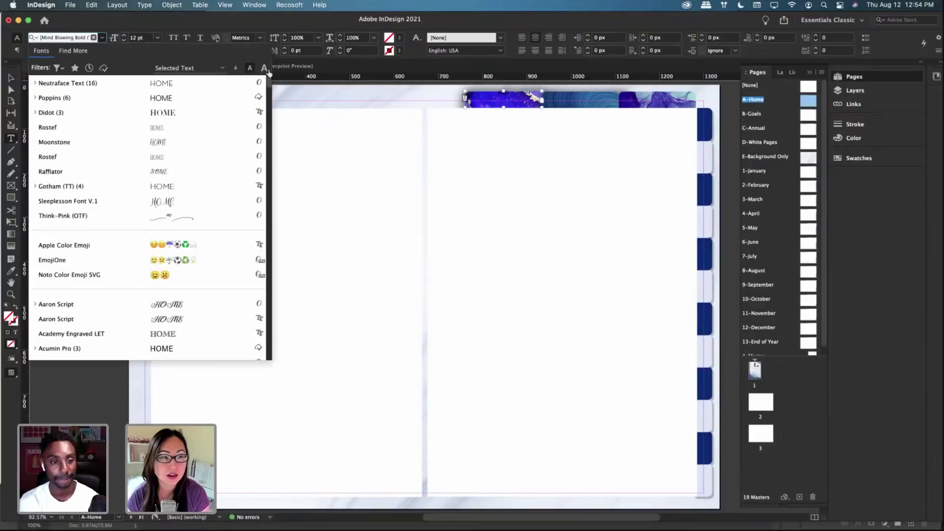
click(96, 97)
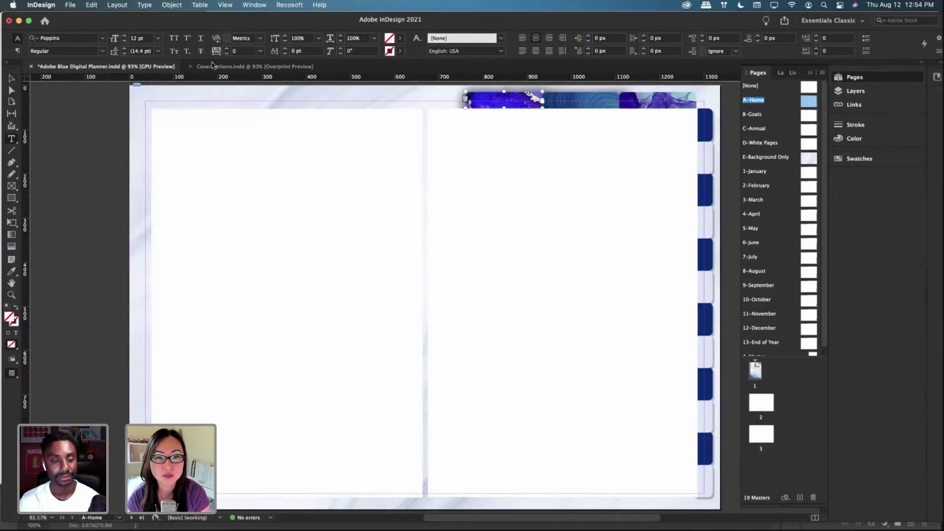
Step: Fill the "HOME" tab label's text with the Paper swatch
drag(211, 23, 211, 65)
click(400, 80)
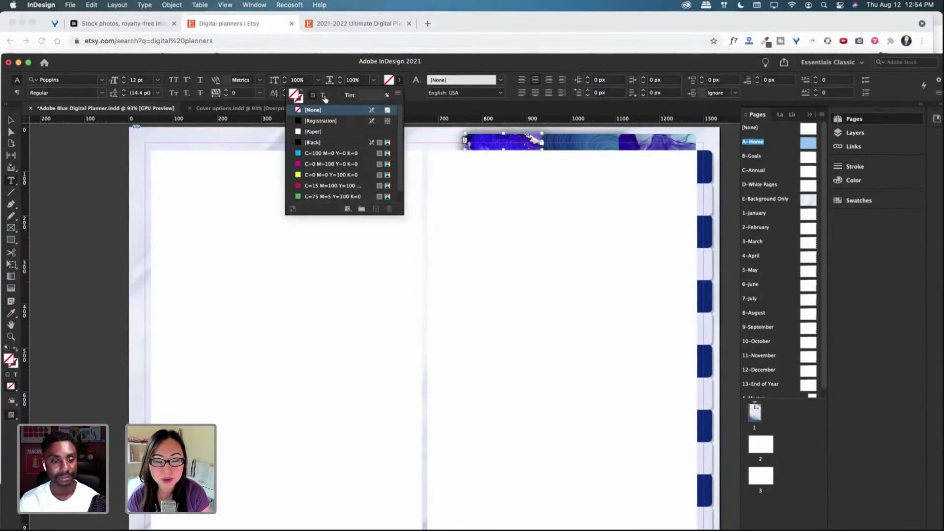
click(323, 96)
click(314, 131)
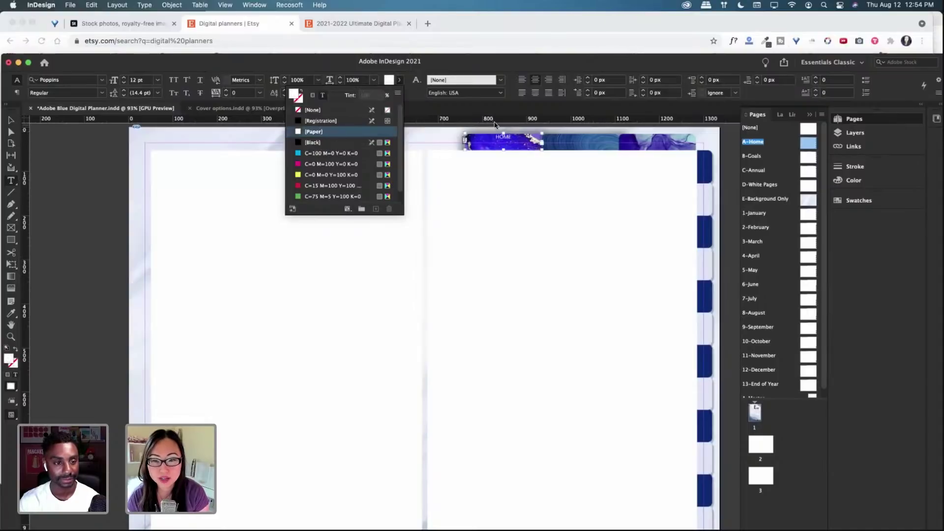
Step: Center the "HOME" label's text vertically in its frame and enlarge its font size to 35 pt
click(11, 121)
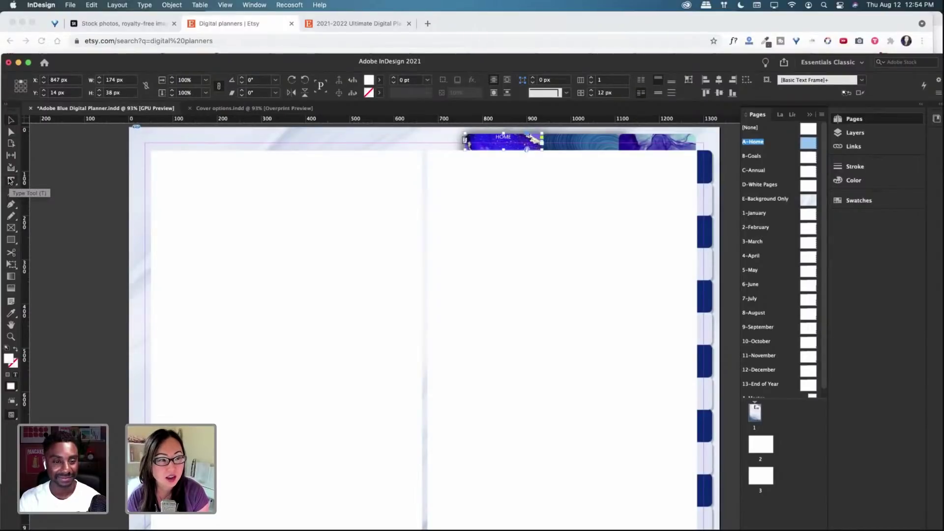
click(657, 93)
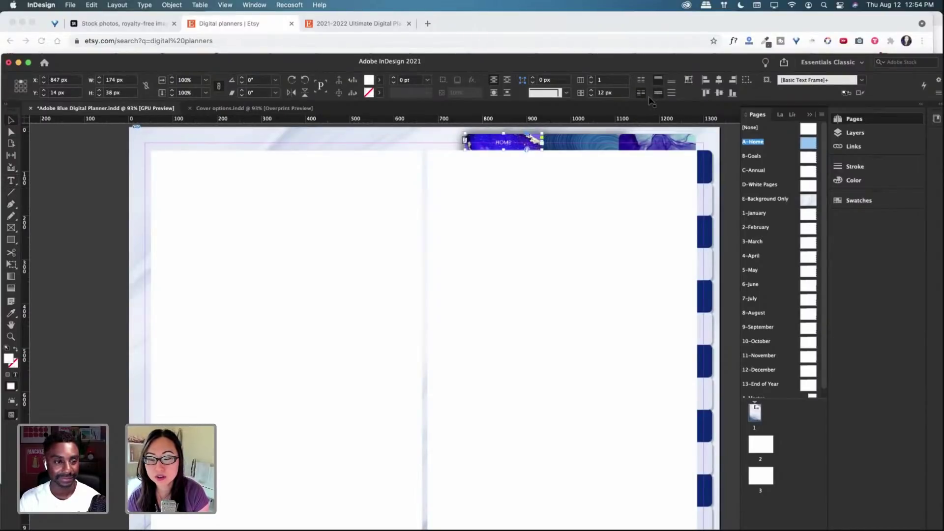
click(11, 180)
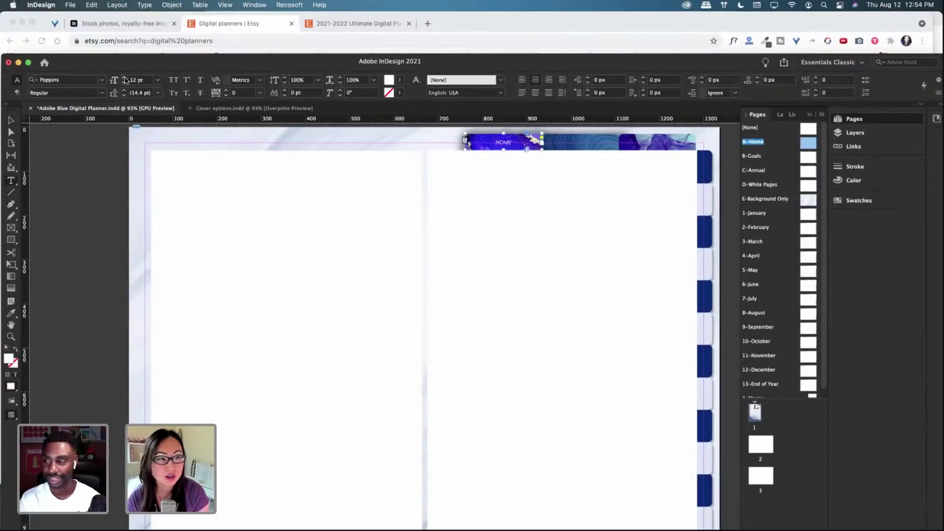
click(124, 77)
click(124, 77)
click(125, 77)
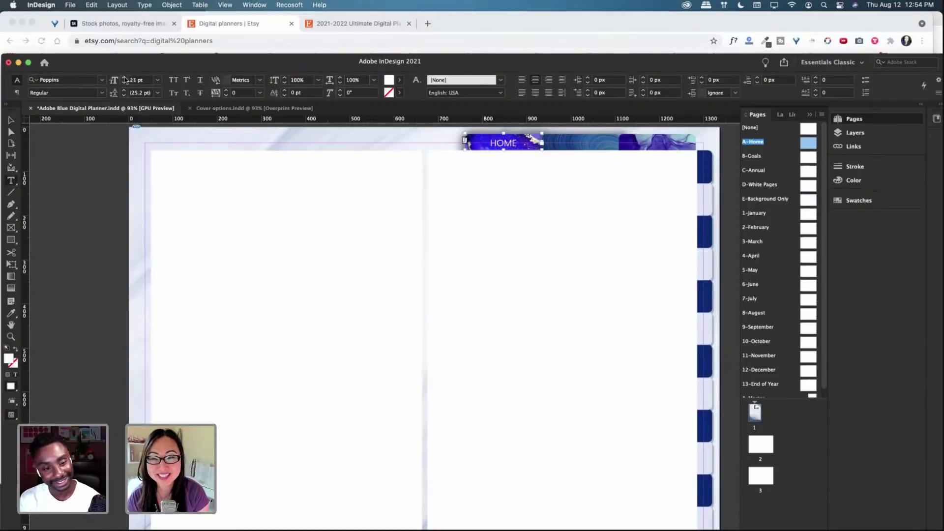
click(124, 78)
click(125, 77)
click(125, 78)
click(125, 78)
click(125, 78)
click(125, 77)
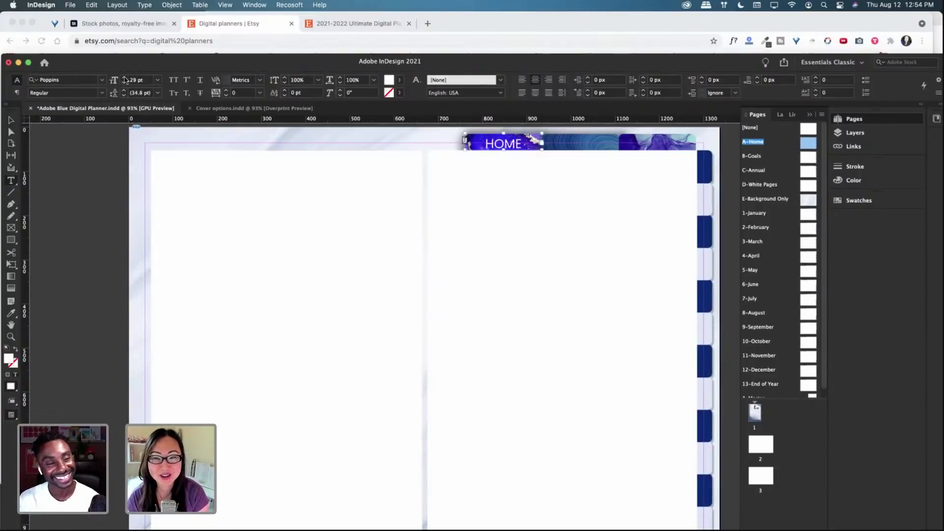
click(125, 78)
click(124, 82)
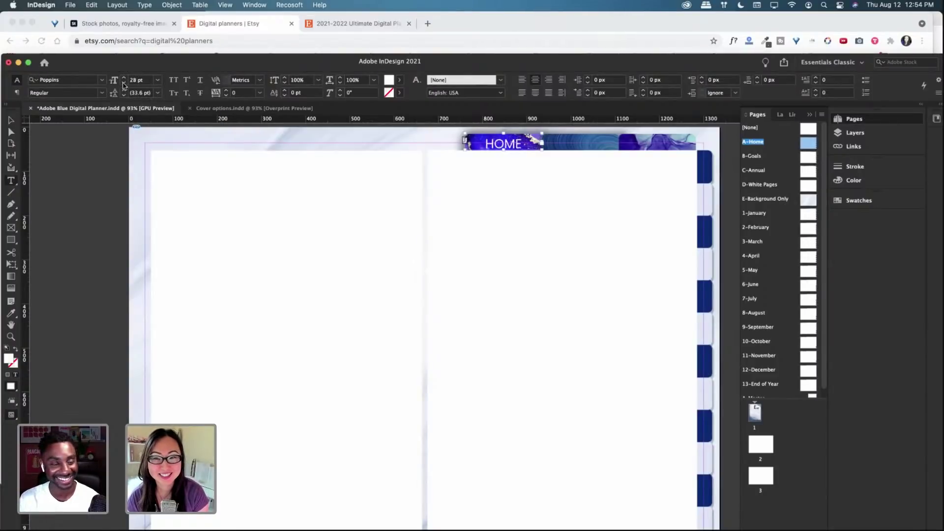
click(124, 82)
click(123, 82)
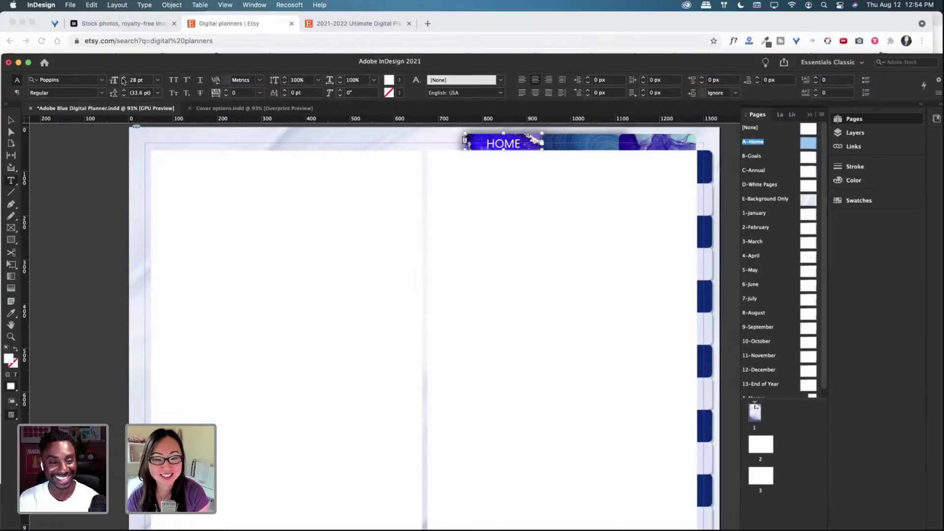
click(124, 78)
click(124, 78)
click(124, 78)
click(124, 78)
click(124, 78)
click(124, 78)
click(124, 78)
click(124, 78)
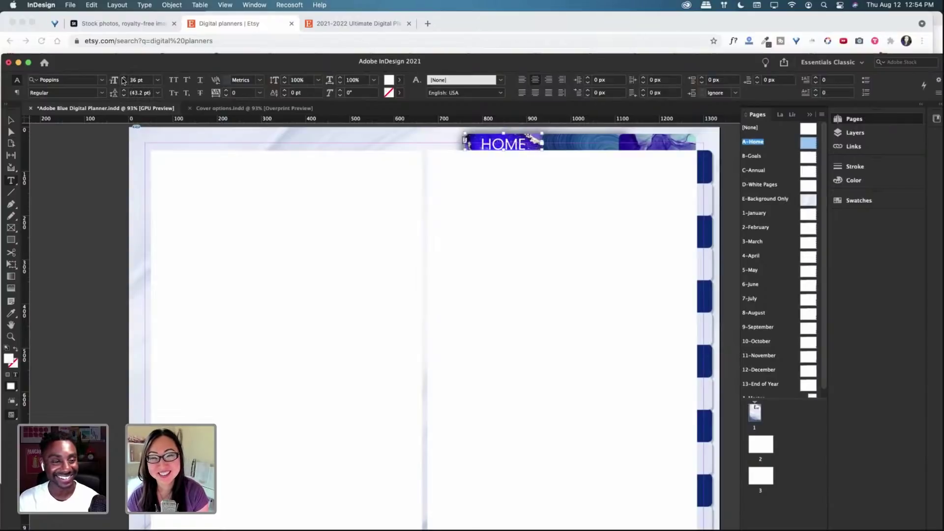
click(124, 78)
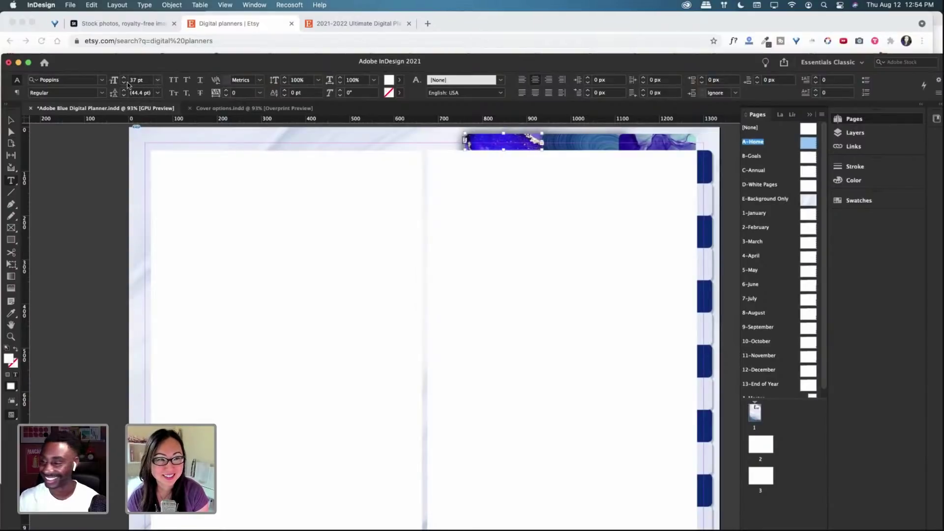
click(125, 84)
click(125, 83)
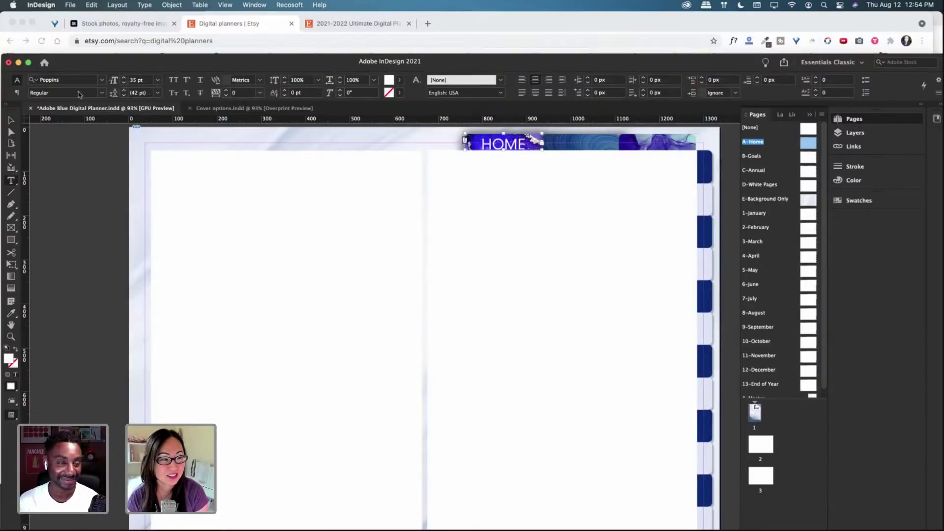
Step: Set the "HOME" label's font style to Light and move its frame up to Y 12 px
click(101, 93)
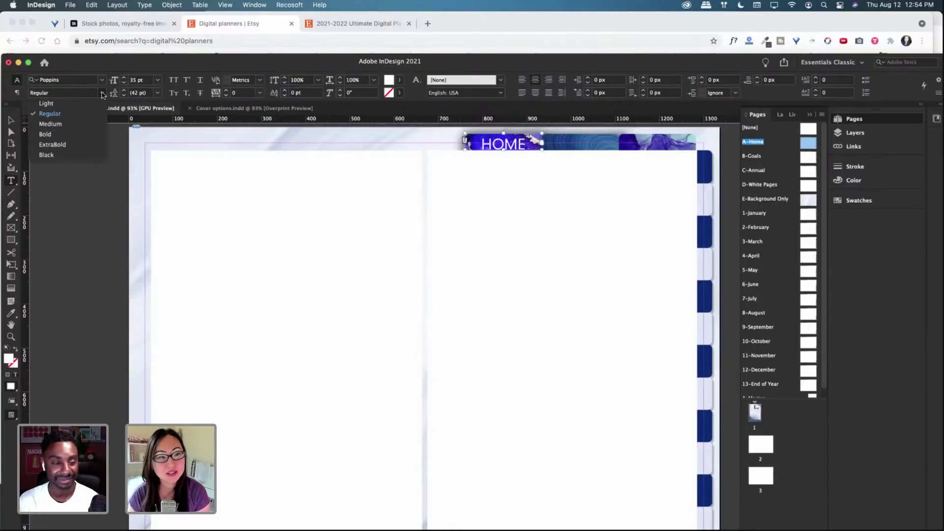
click(76, 103)
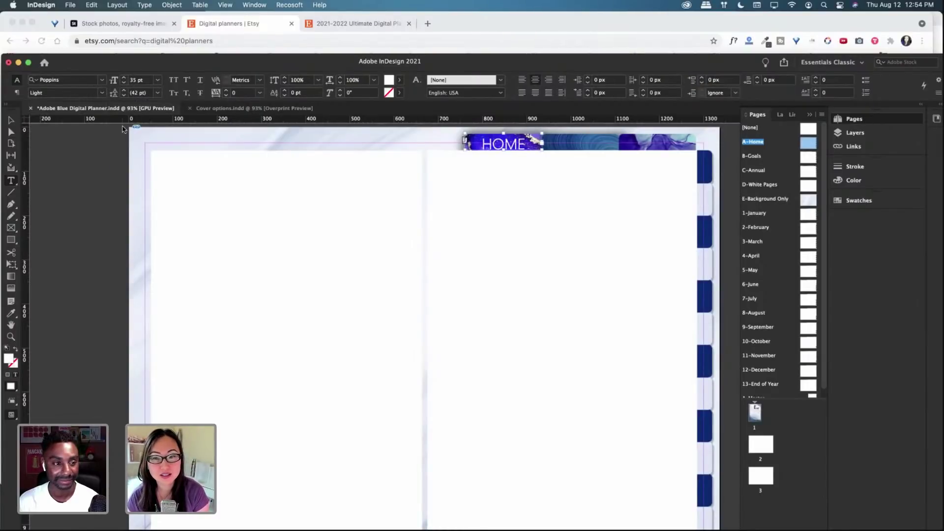
key(Escape)
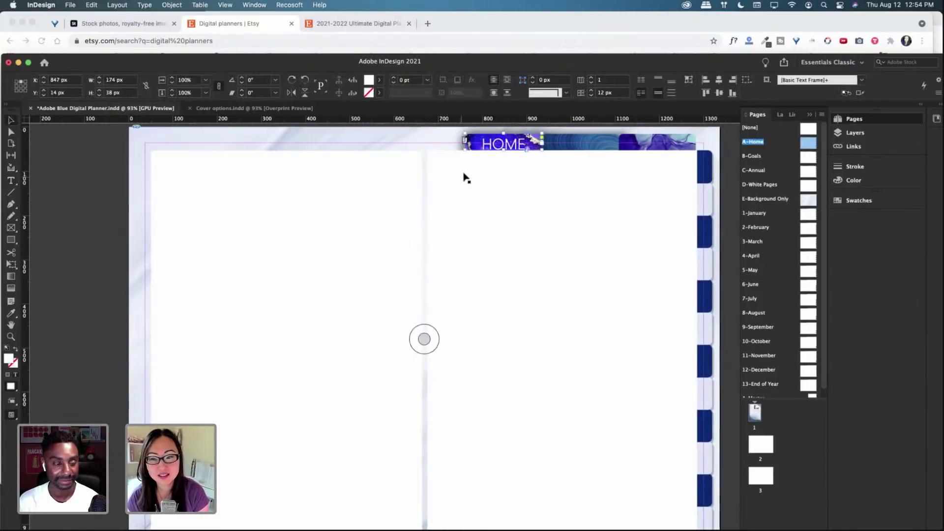
drag(510, 148, 513, 147)
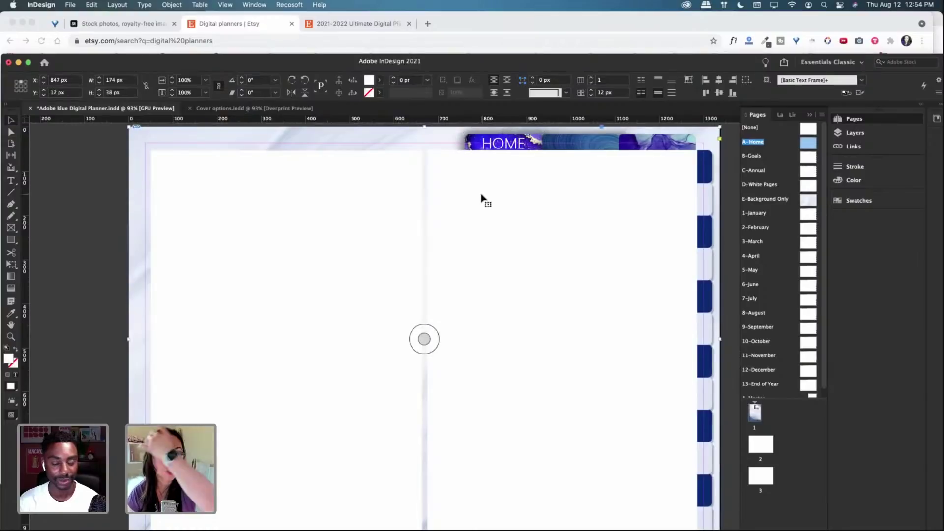
click(481, 198)
Step: Place a copy of the "HOME" label on the second top tab and change its text to "Goals"
click(502, 145)
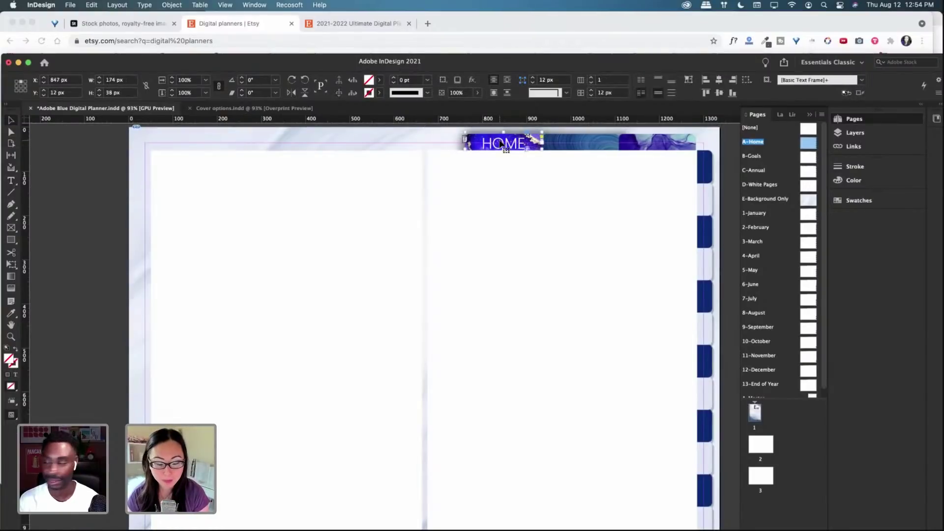
key(super+v)
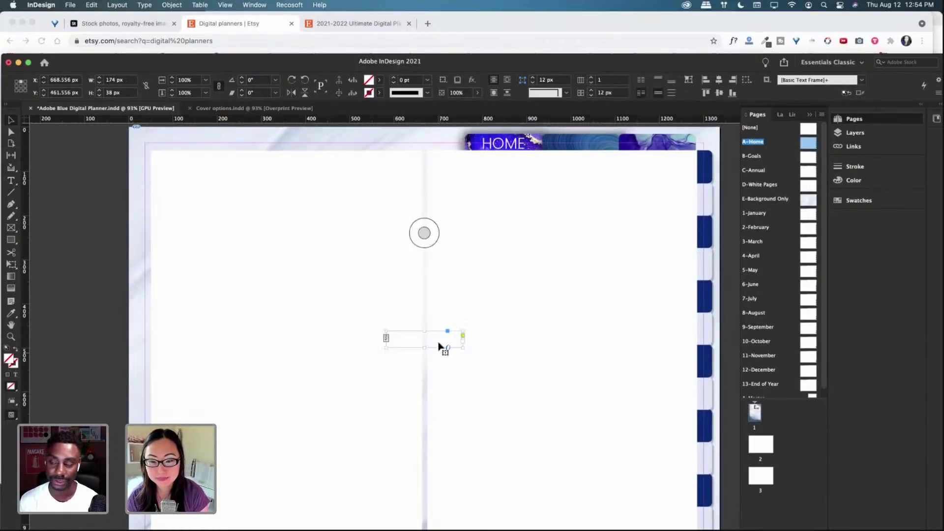
drag(439, 344, 593, 146)
double_click(593, 146)
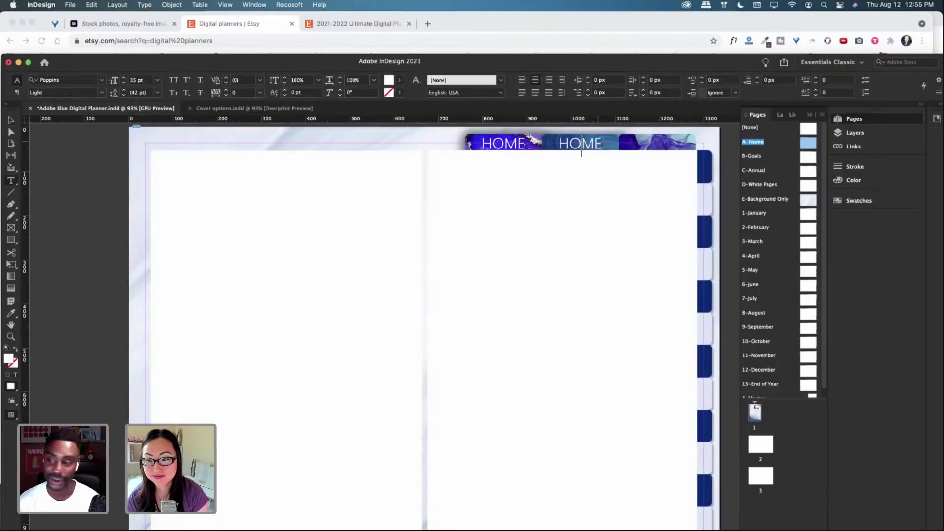
key(shift+Right)
key(super+a)
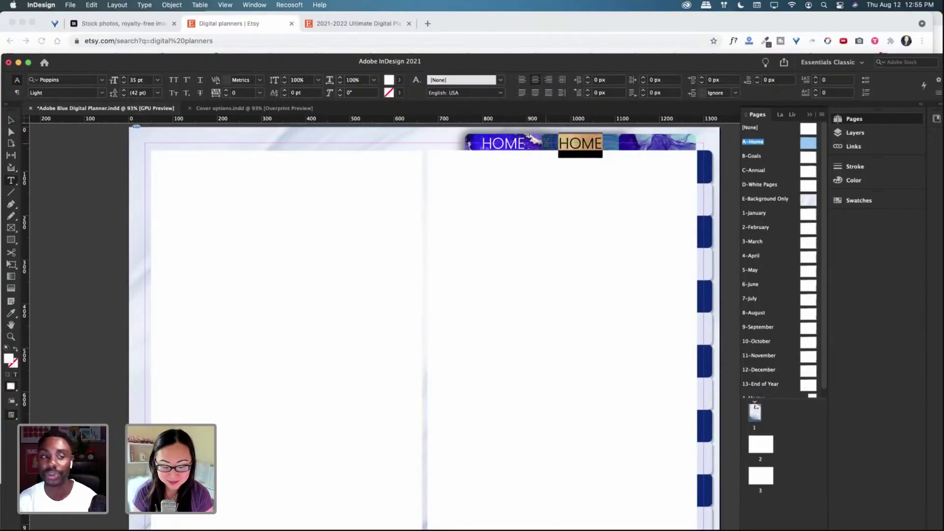
text(Goals)
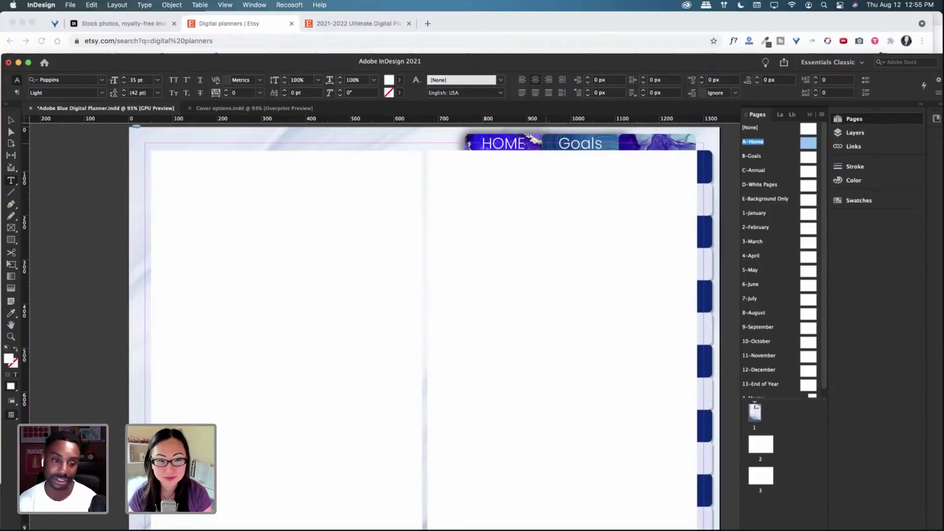
Step: Apply All Caps to the "Goals" label and nudge its frame down to Y 14 px
key(super+a)
click(173, 80)
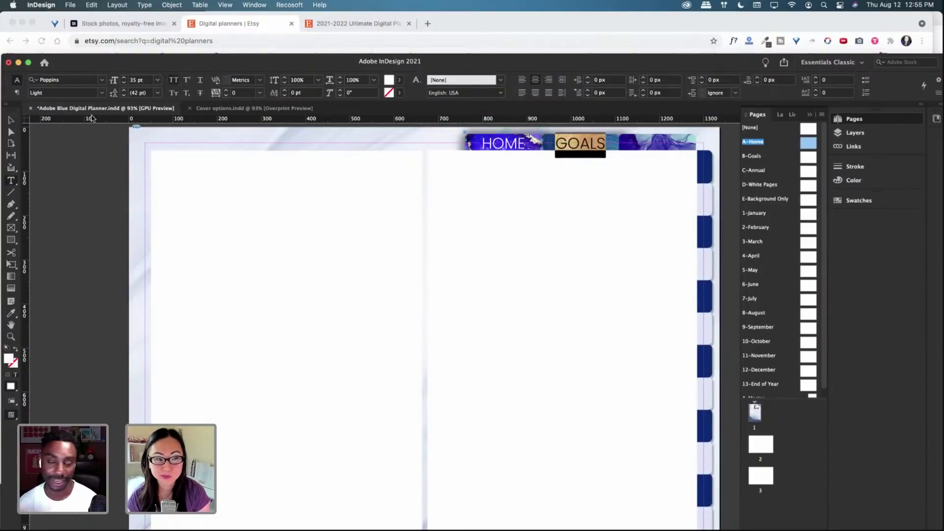
click(12, 121)
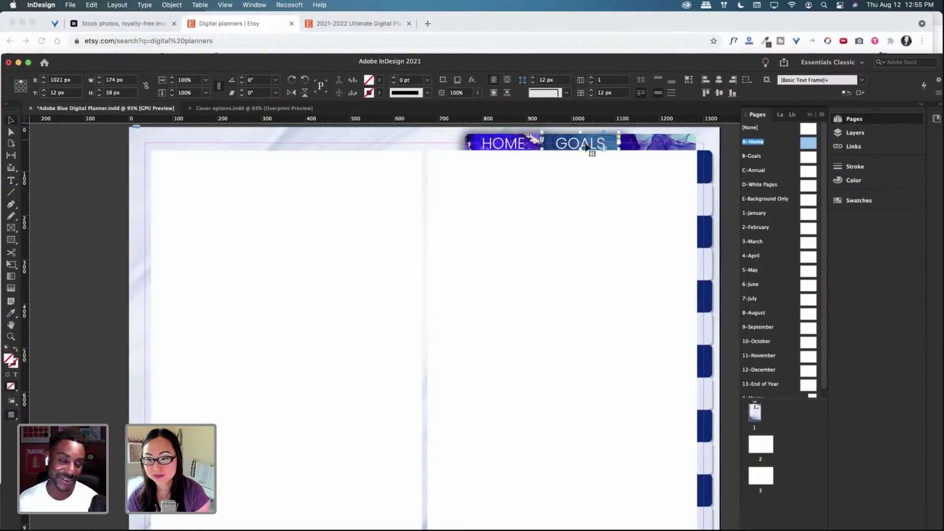
key(Down)
key(Down)
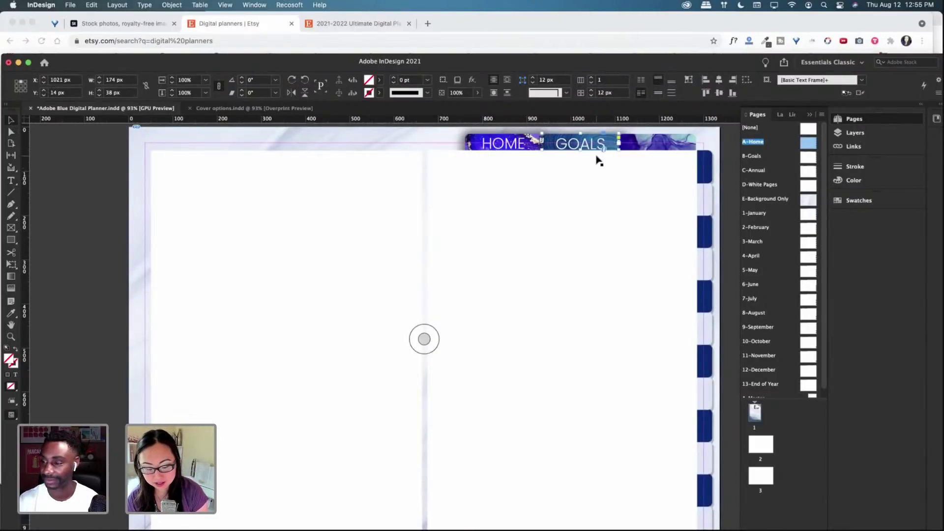
Step: Place a copy of the label on the third top tab at Y 12 px and change its text to "ANNUAL"
key(super+v)
drag(428, 339, 657, 145)
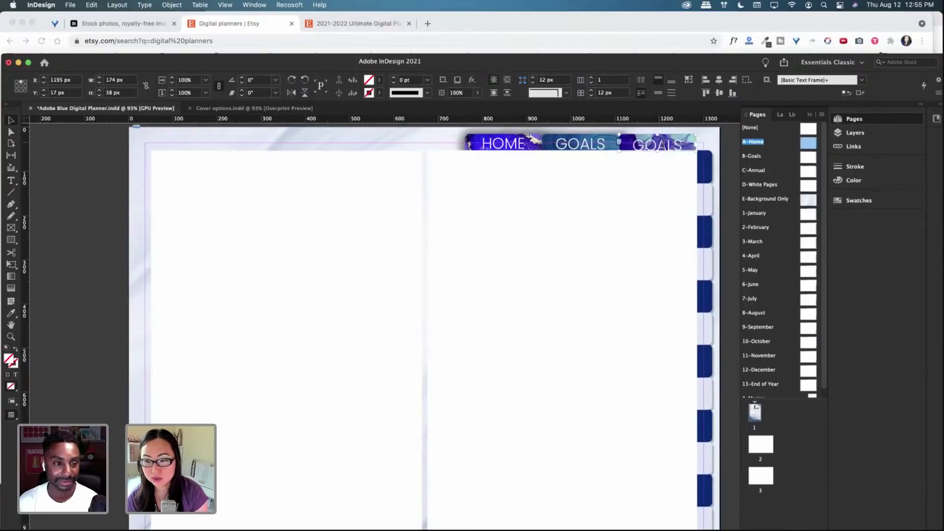
double_click(657, 145)
text(ANNUAL)
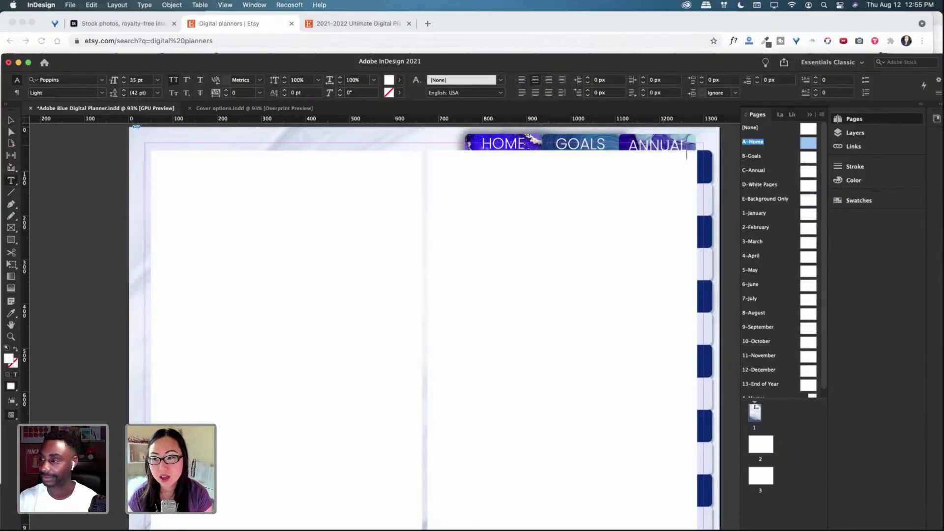
key(Escape)
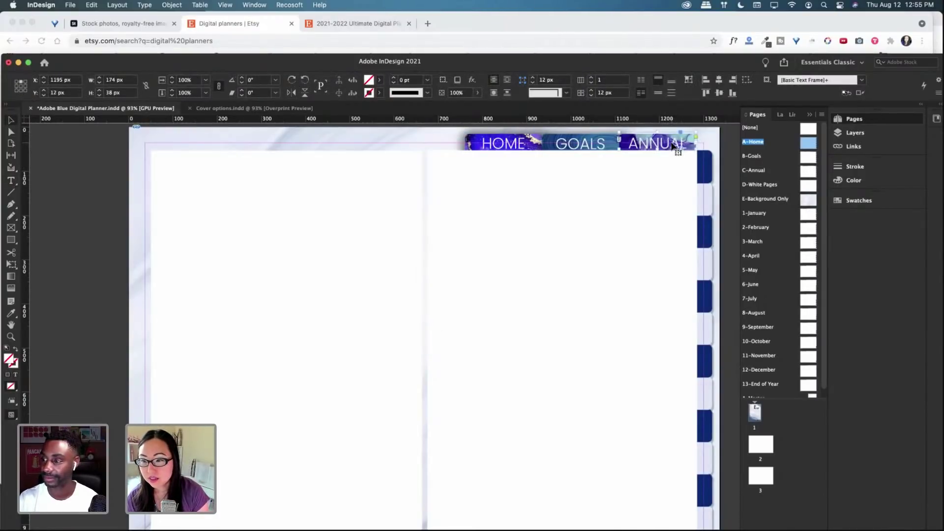
click(669, 162)
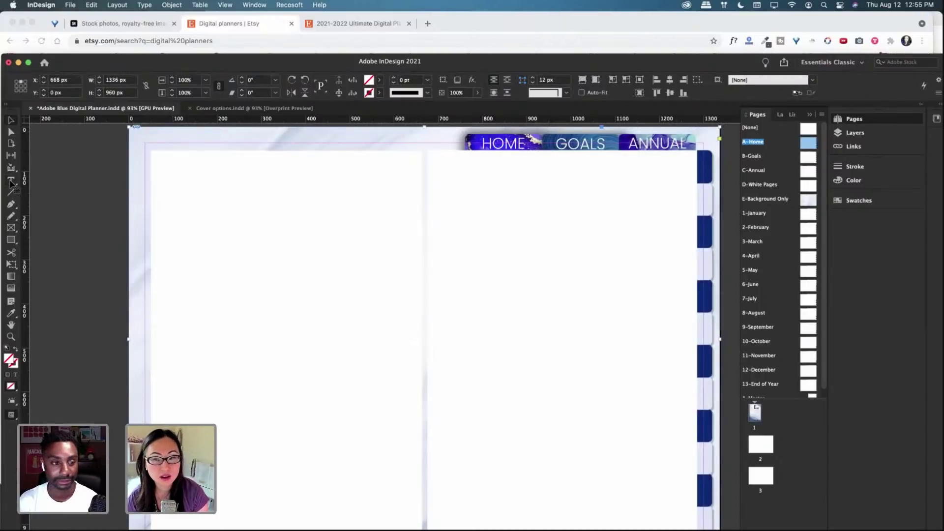
Step: Place a copy of the "ANNUAL" label over the first blue side tab and change its text to "JAN"
click(645, 147)
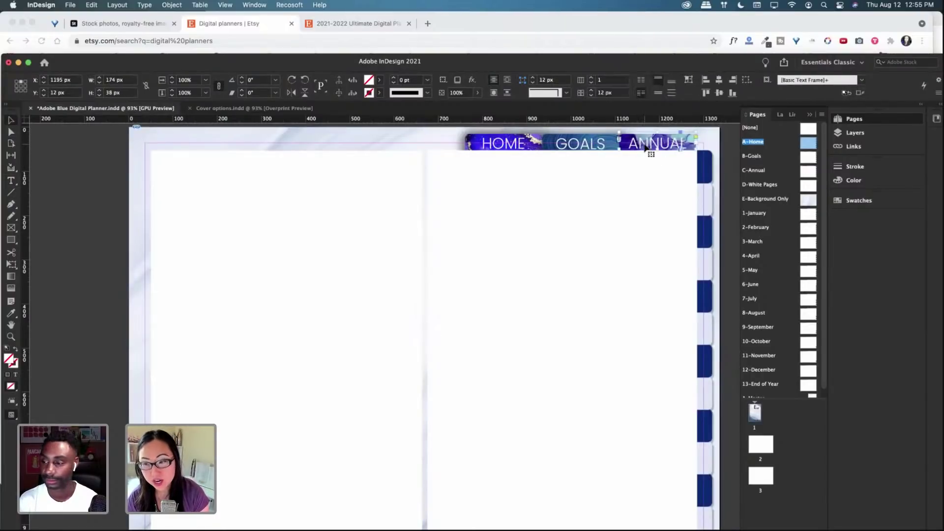
key(super+v)
drag(442, 343, 703, 169)
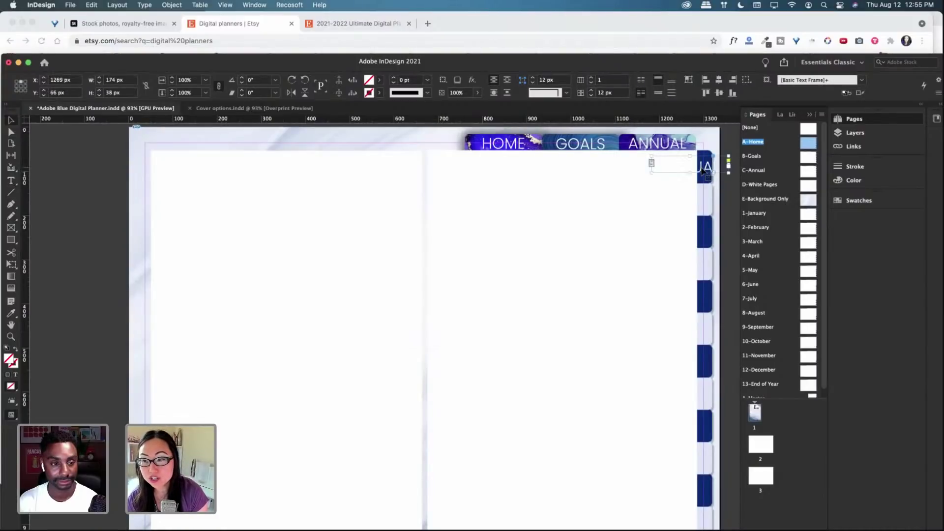
double_click(703, 169)
key(super+a)
text(JAN)
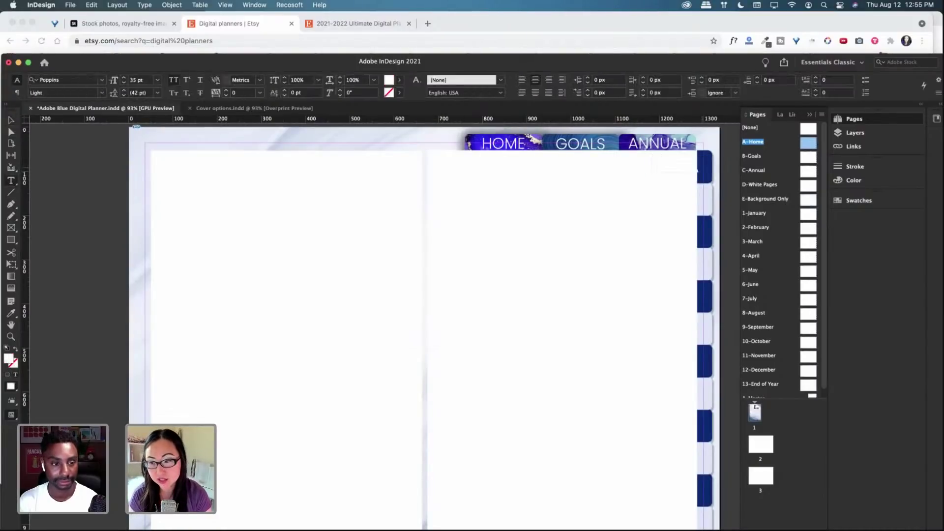
key(Escape)
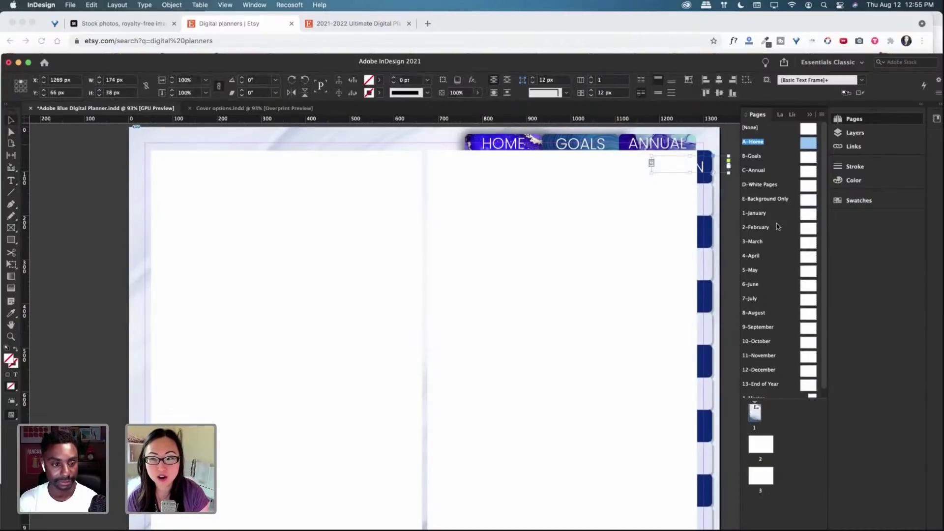
Step: Rotate the "JAN" label -90° and shorten its frame to 78 px wide to fit the first side tab
drag(729, 180, 702, 201)
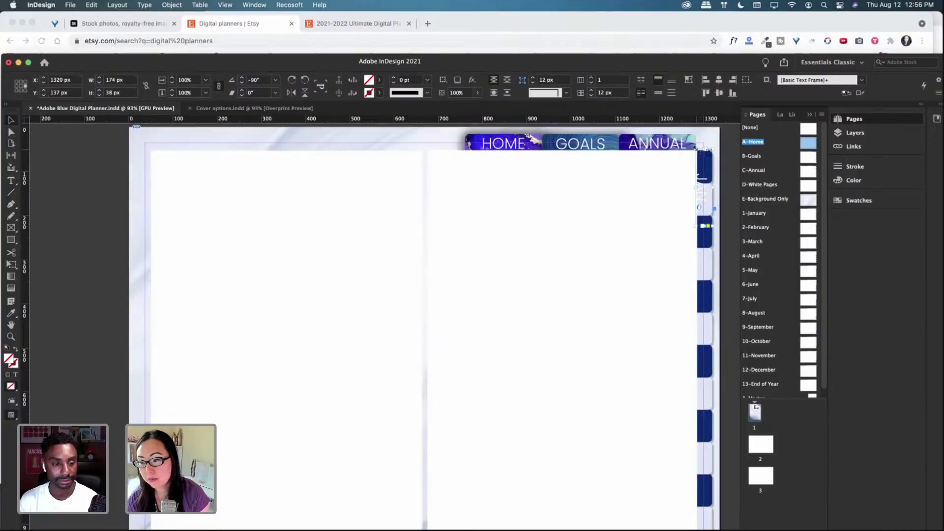
drag(695, 148, 706, 171)
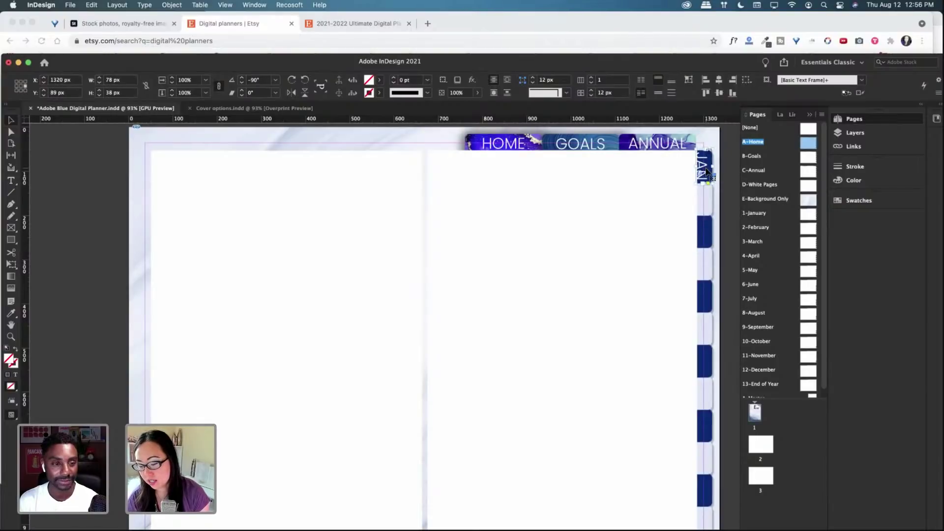
Step: Nudge the rotated "JAN" label toward the page's outer edge to X 1324 px
key(Right)
key(Right)
key(Right)
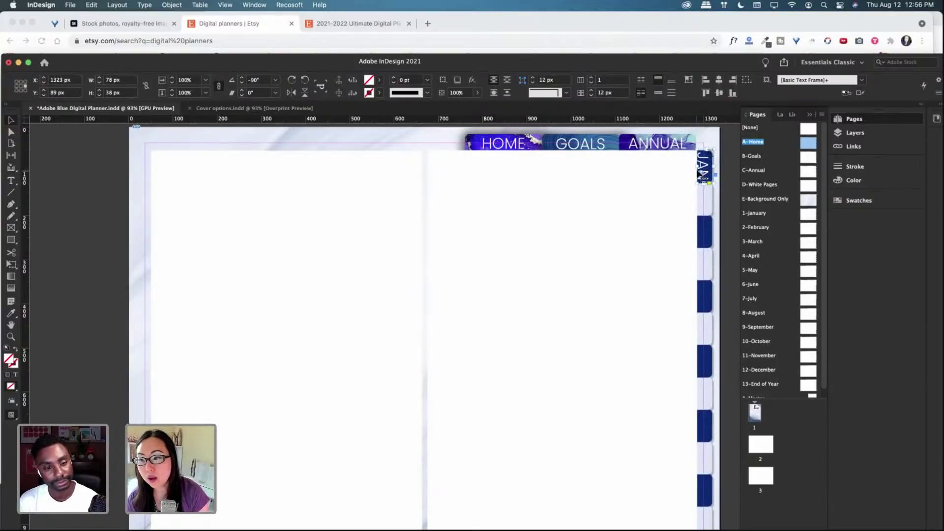
drag(708, 171, 709, 171)
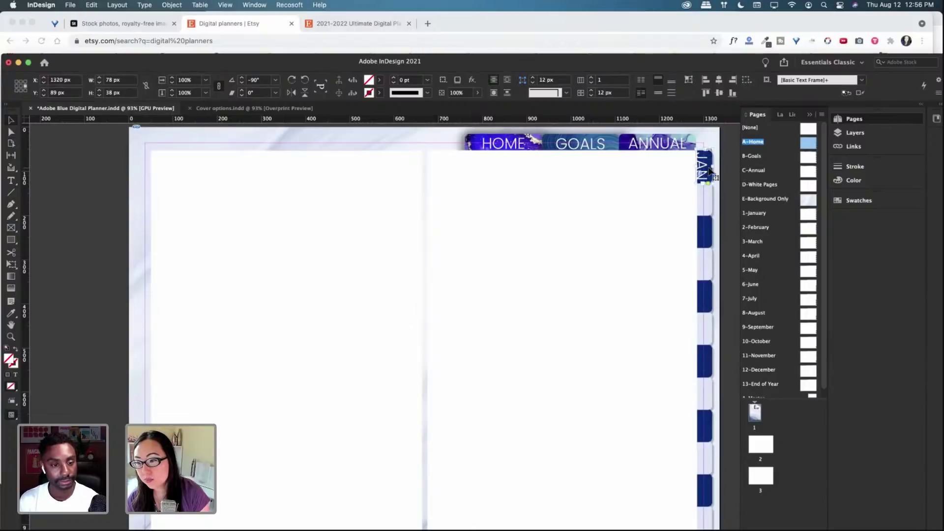
key(Right)
key(Right)
key(Right)
key(Right)
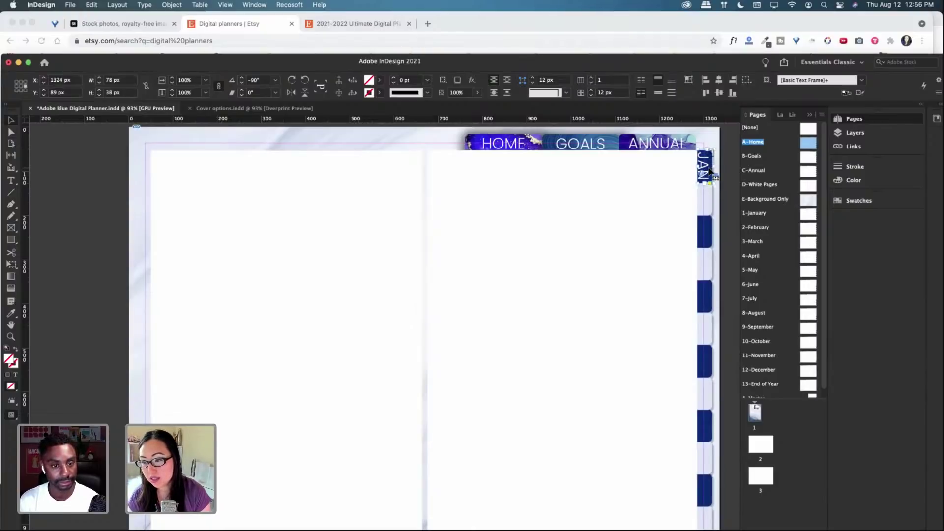
Step: Nudge the "JAN" label to X 1323 px and reduce its font size to 32 pt
key(Left)
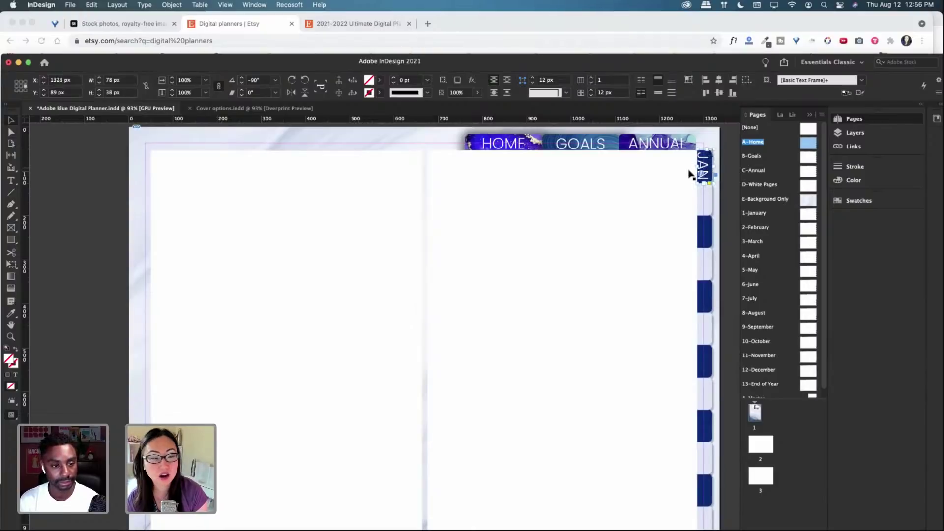
click(13, 181)
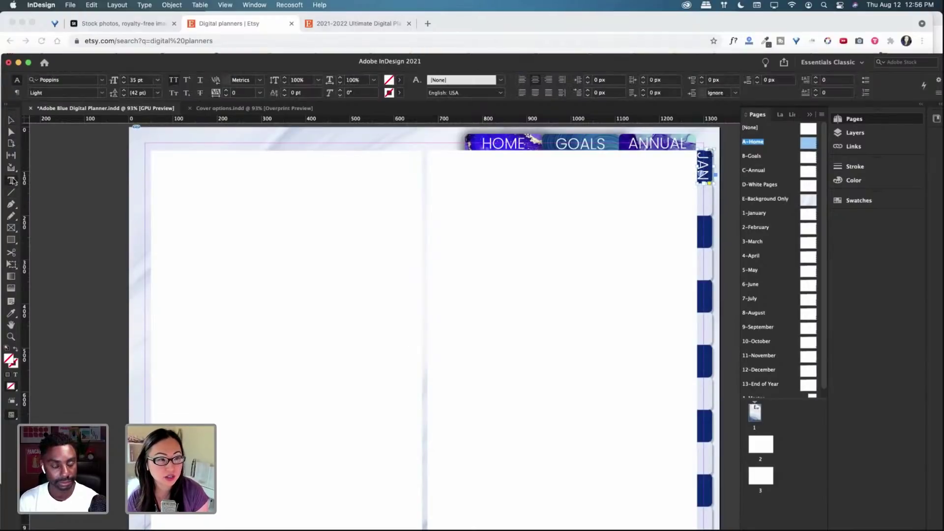
click(124, 84)
click(124, 85)
click(123, 84)
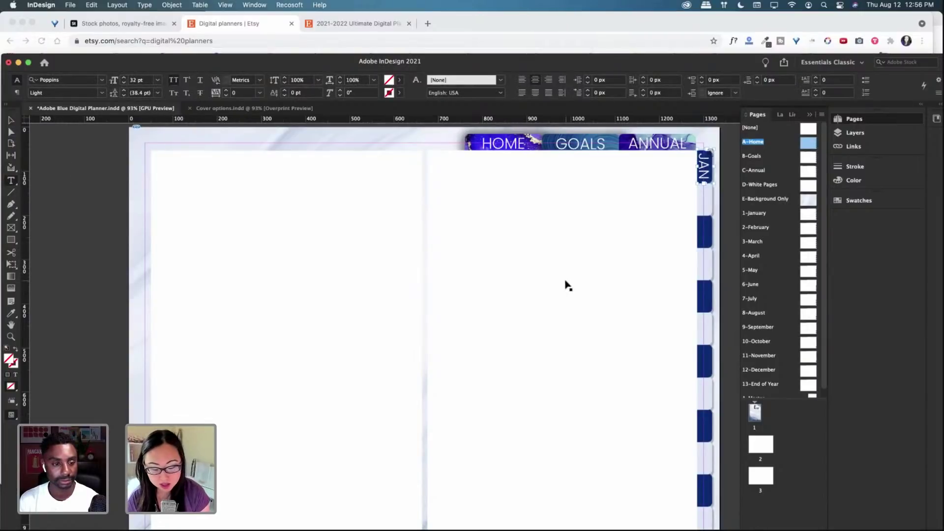
Step: Place a copy of the "JAN" label on the second side tab and change its text to "FEB"
key(super+v)
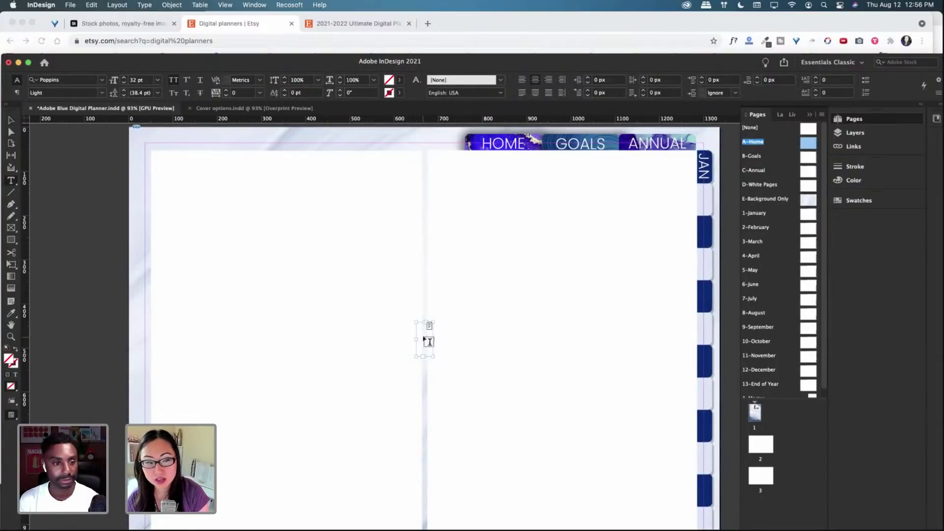
key(Escape)
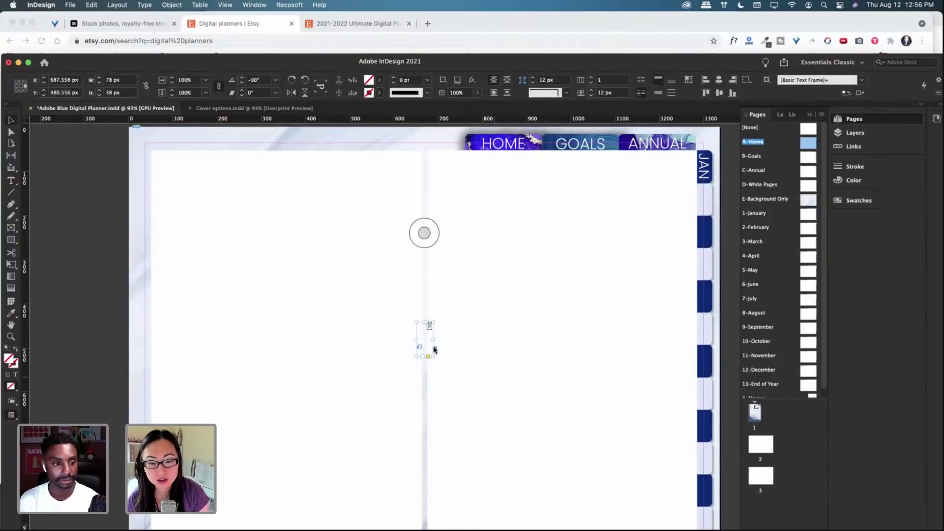
drag(427, 343, 705, 201)
double_click(703, 201)
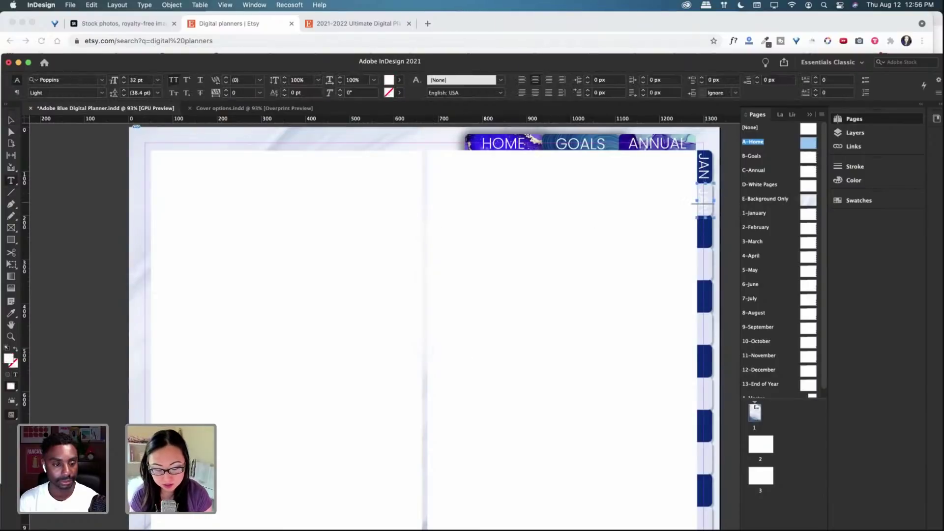
key(ctrl+a)
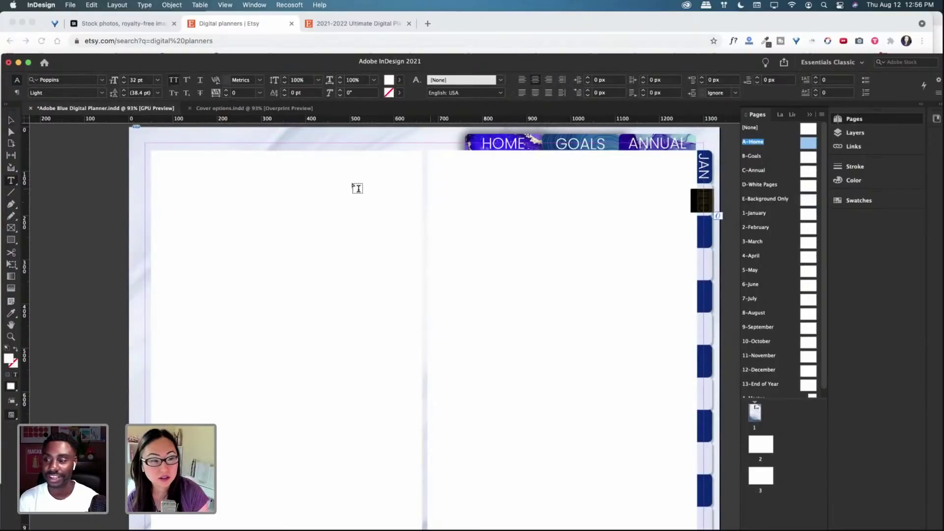
Step: Colour the "FEB" text with the C=100 M=90 Y=10 K=0 swatch and shorten its frame to 72 px wide
click(400, 81)
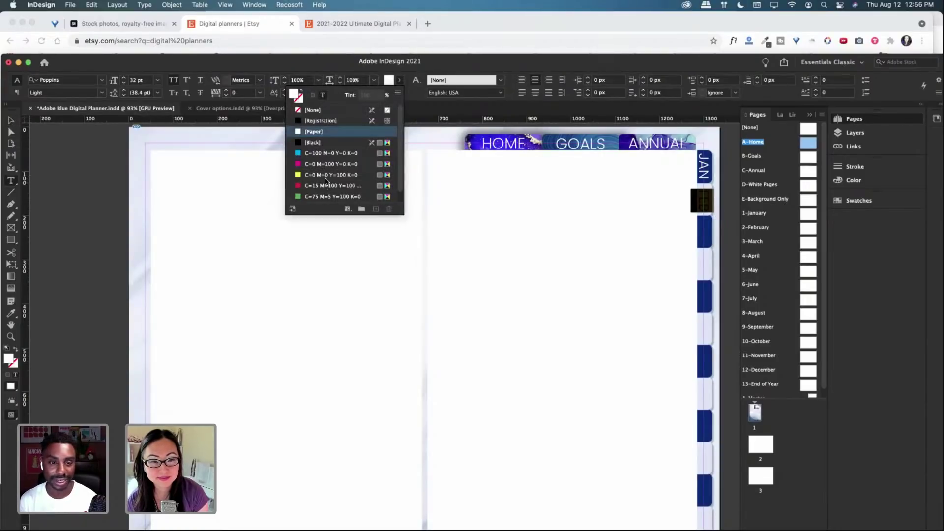
scroll(326, 182, down, 1)
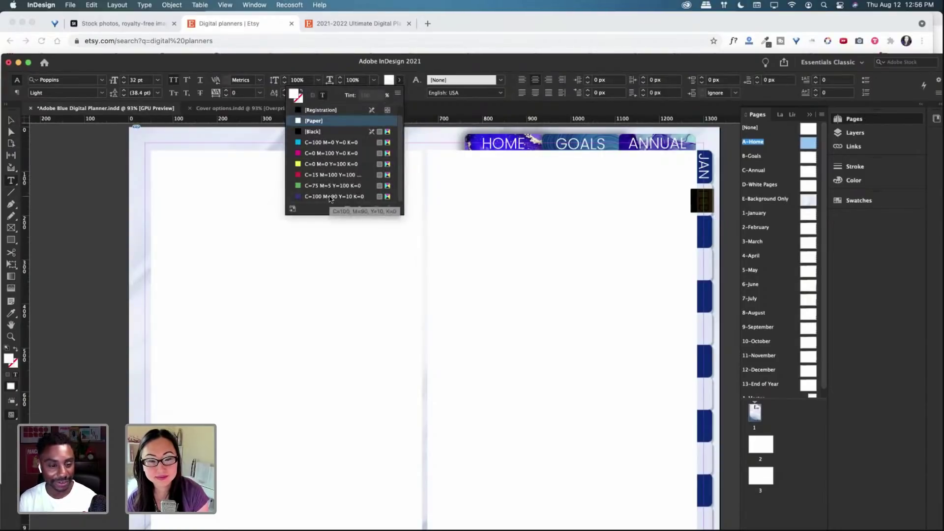
click(331, 197)
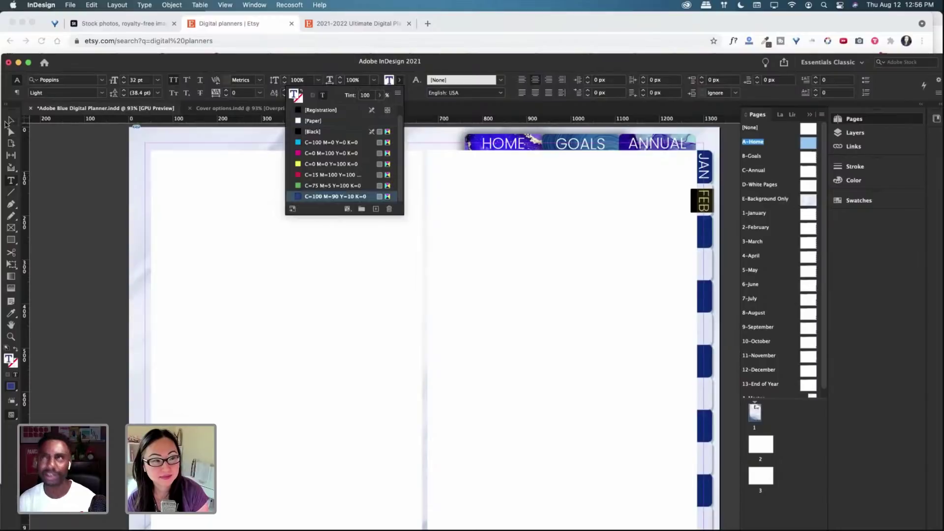
click(10, 120)
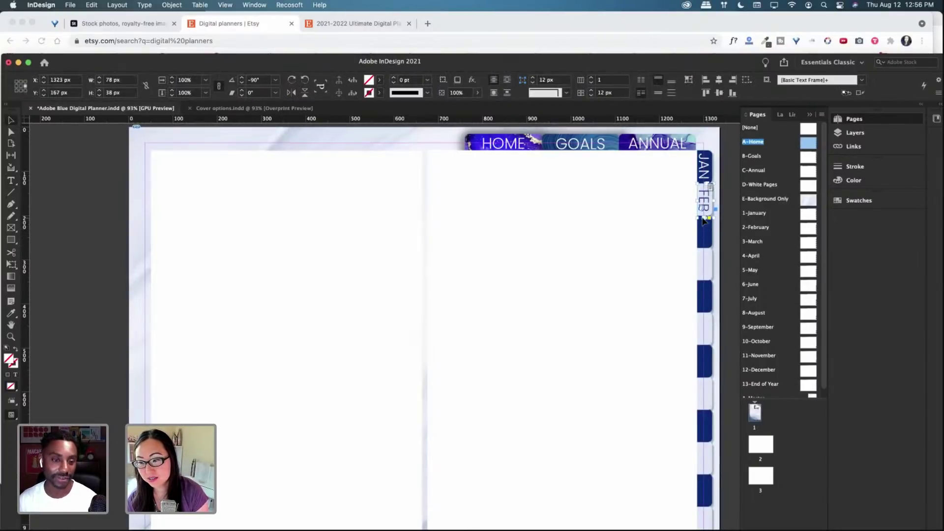
drag(695, 217, 696, 217)
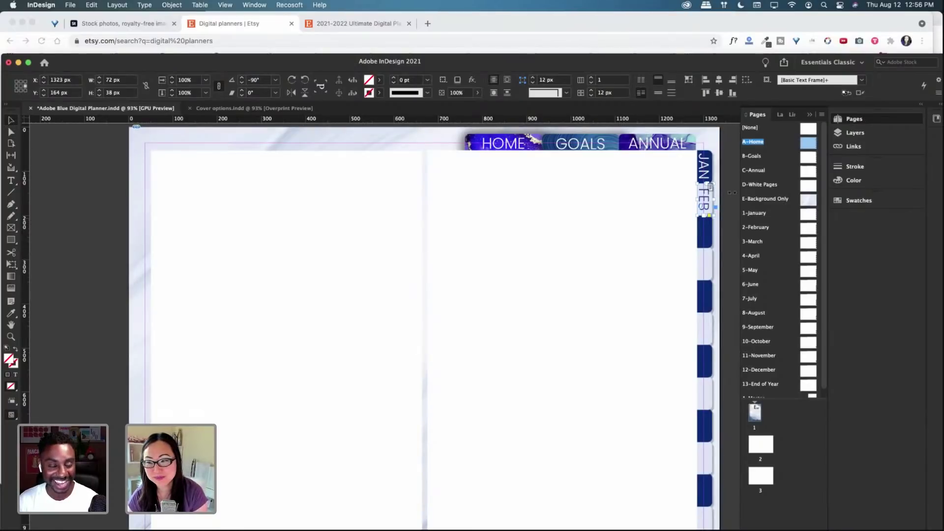
Step: Duplicate the "JAN" and "FEB" labels together onto the third and fourth side tabs at X 1304 px, Y 200 px
click(704, 197)
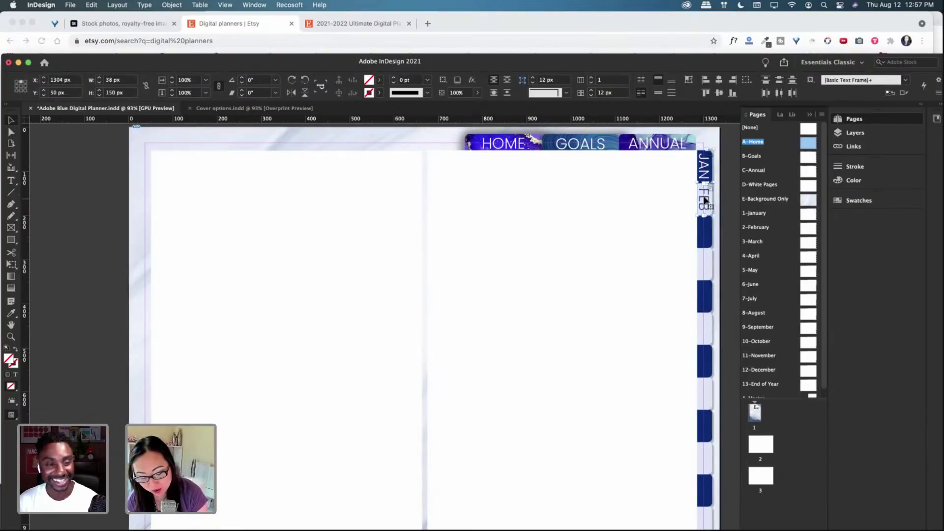
drag(705, 198, 423, 354)
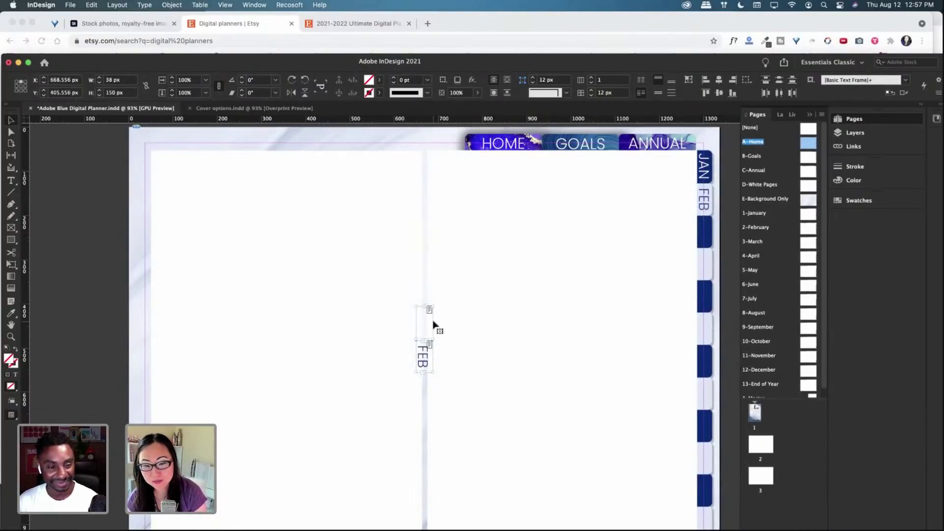
drag(430, 322, 711, 235)
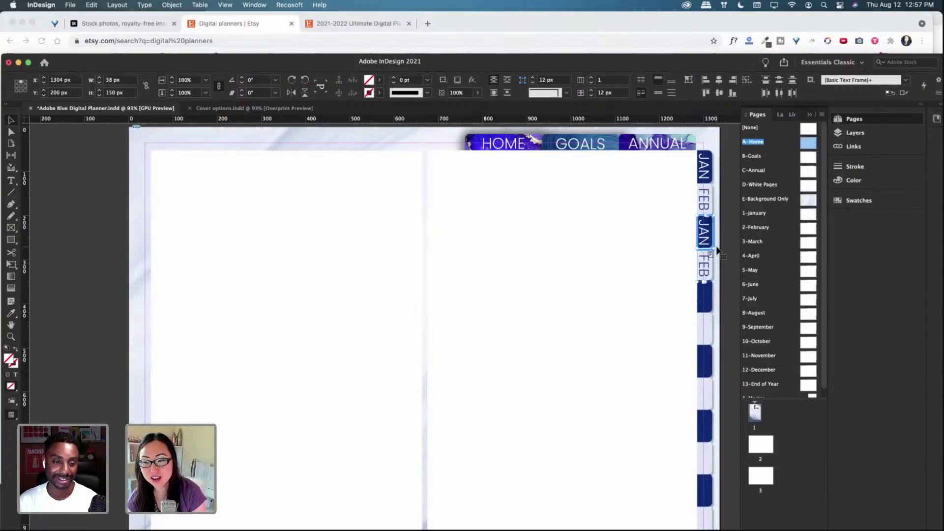
Step: Change the third side tab's label to "MAR" and set its font size to 30 pt
double_click(694, 235)
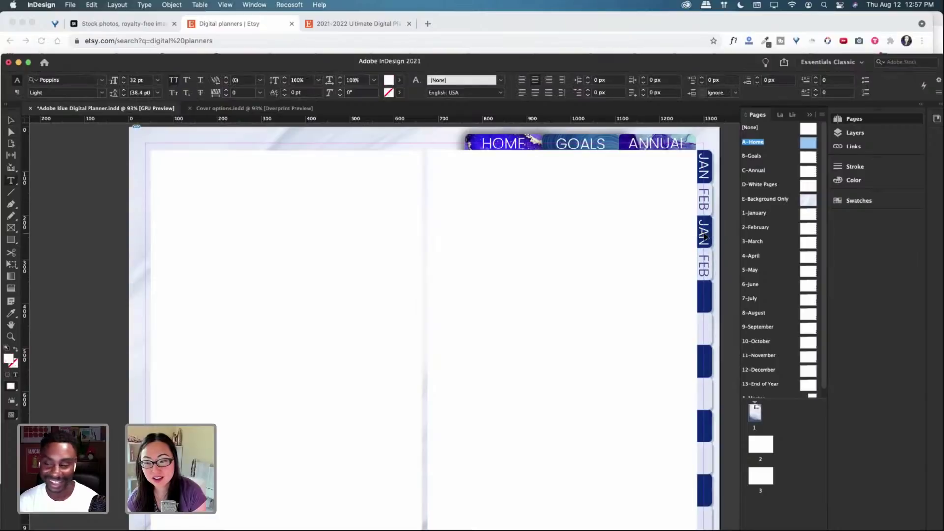
key(super+a)
text(MAR)
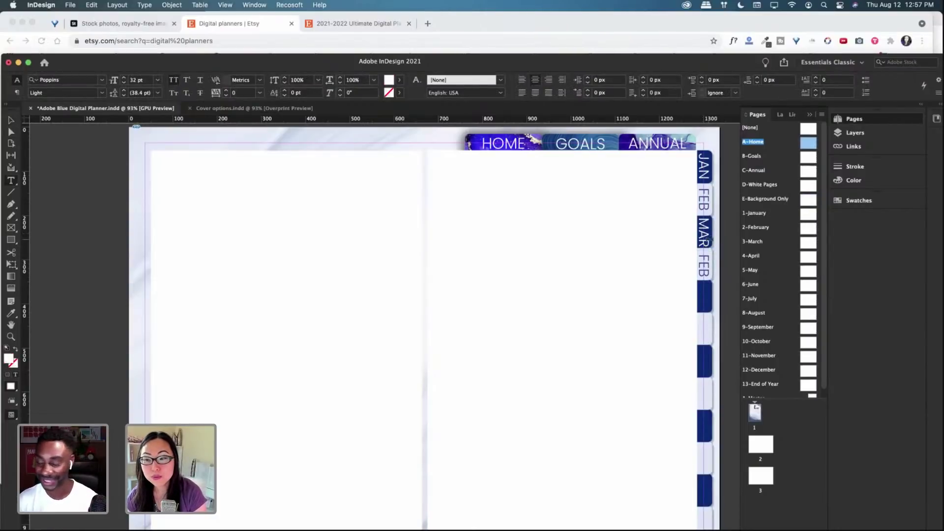
double_click(687, 237)
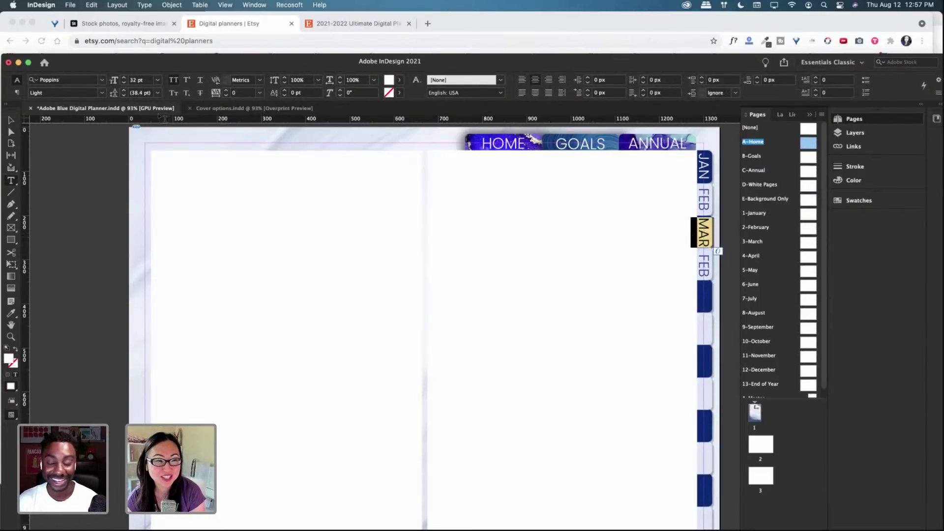
click(123, 84)
click(123, 83)
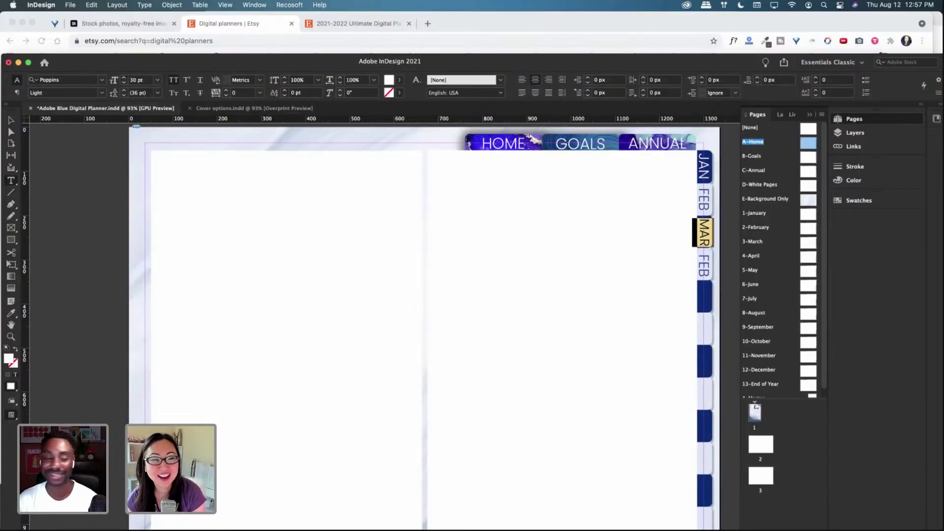
click(12, 119)
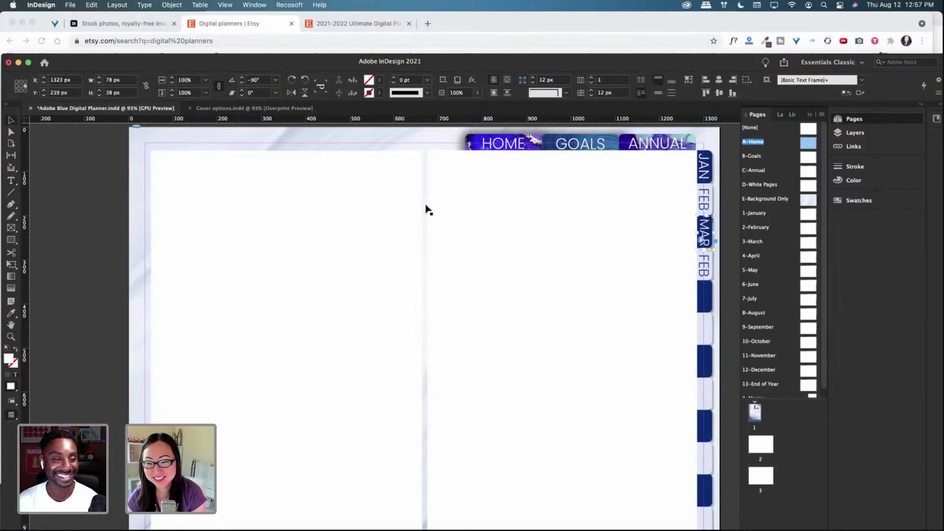
Step: Shorten the "MAR" label's frame to 72 px wide and nudge it up to Y 235 px
click(706, 256)
drag(703, 245, 713, 249)
key(Up)
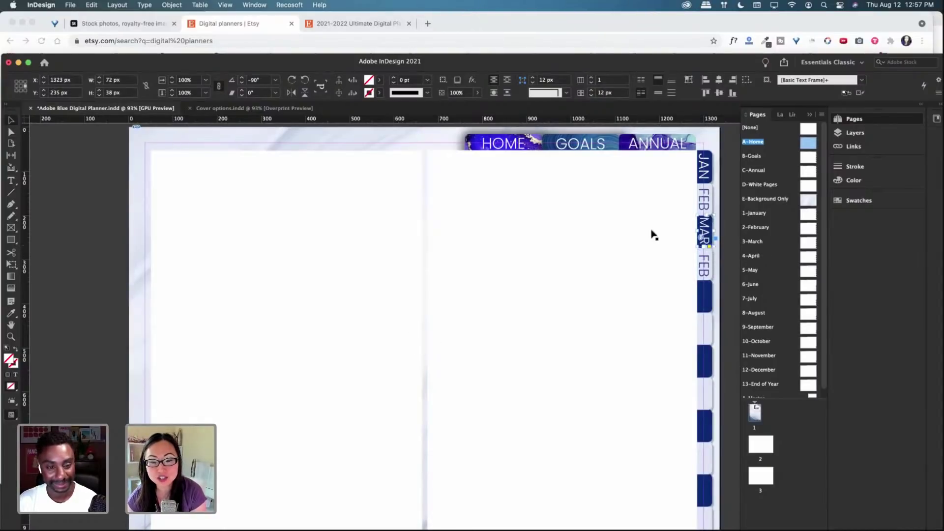
Step: Nudge the fourth side tab's label up to Y 310 px and change its text to "APR"
click(703, 273)
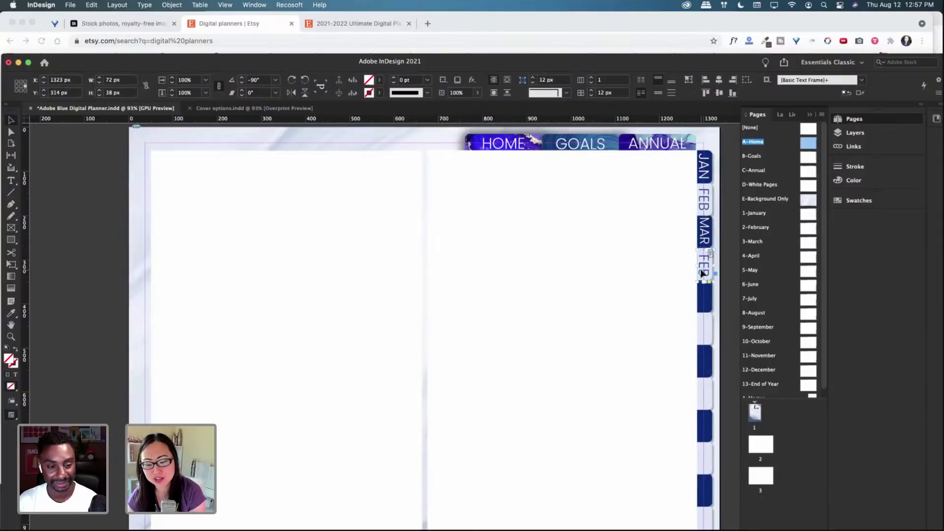
key(Up)
key(Up)
key(Up)
key(Up)
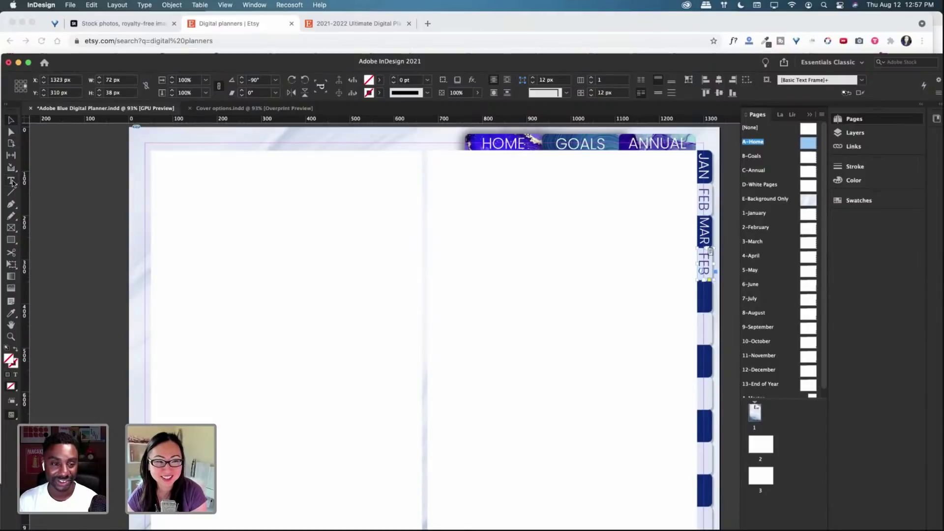
click(12, 181)
double_click(707, 261)
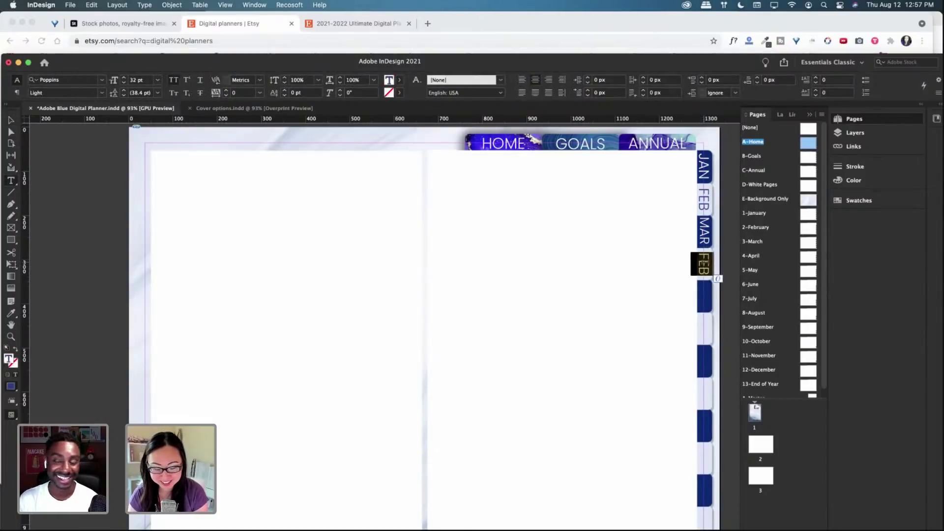
text(APR)
key(Escape)
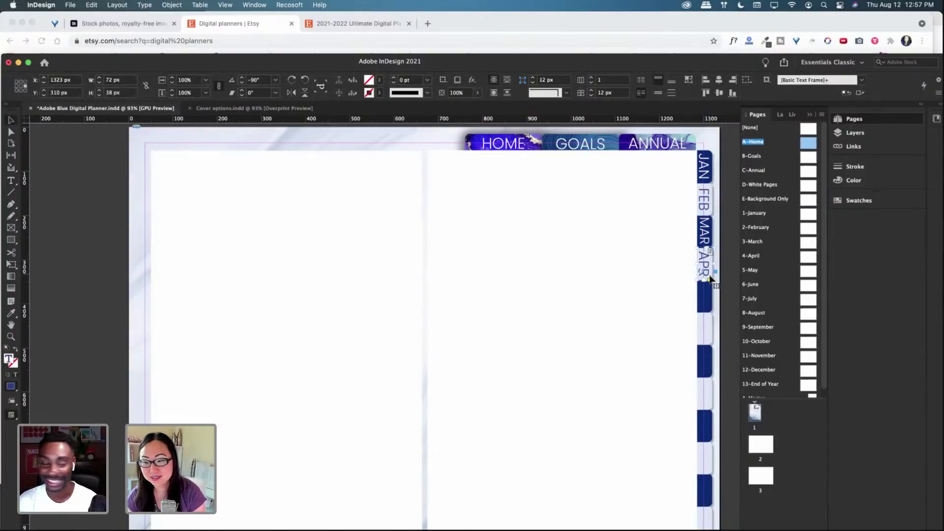
key(super+c)
key(super+v)
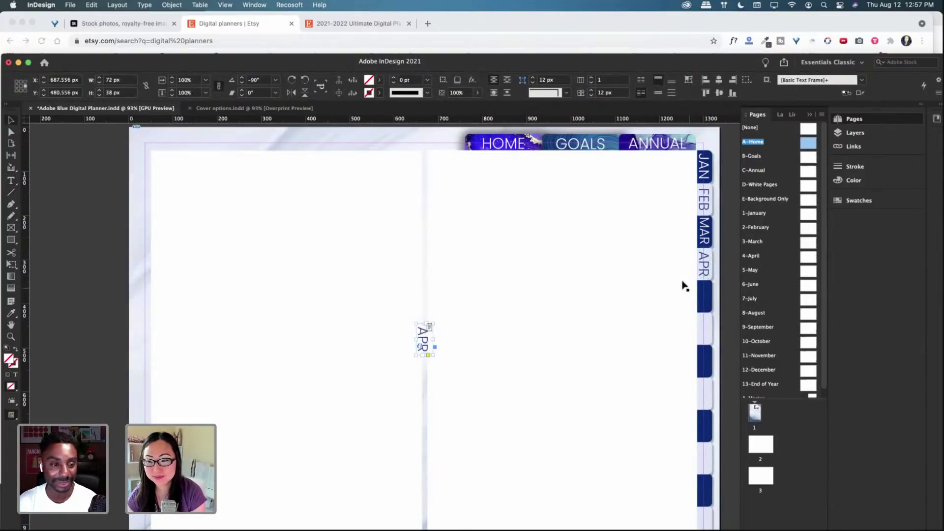
drag(425, 343, 708, 302)
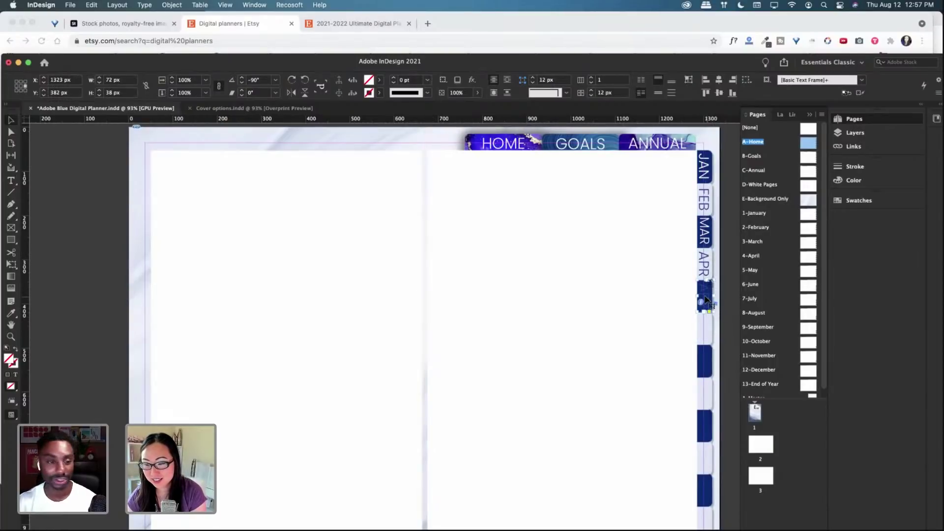
double_click(705, 295)
key(Escape)
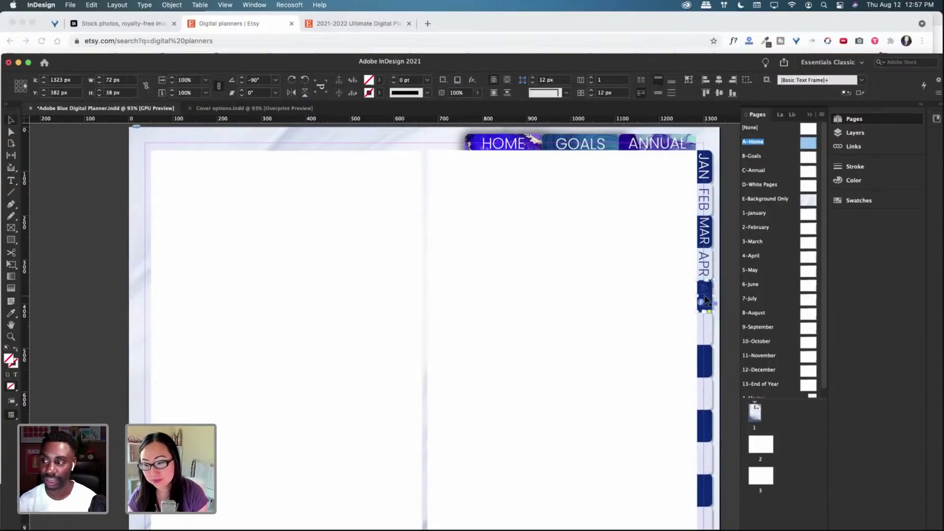
key(Delete)
Step: Duplicate the four labels "JAN" to "APR" together onto the next four side tabs at Y 345 px
click(703, 198)
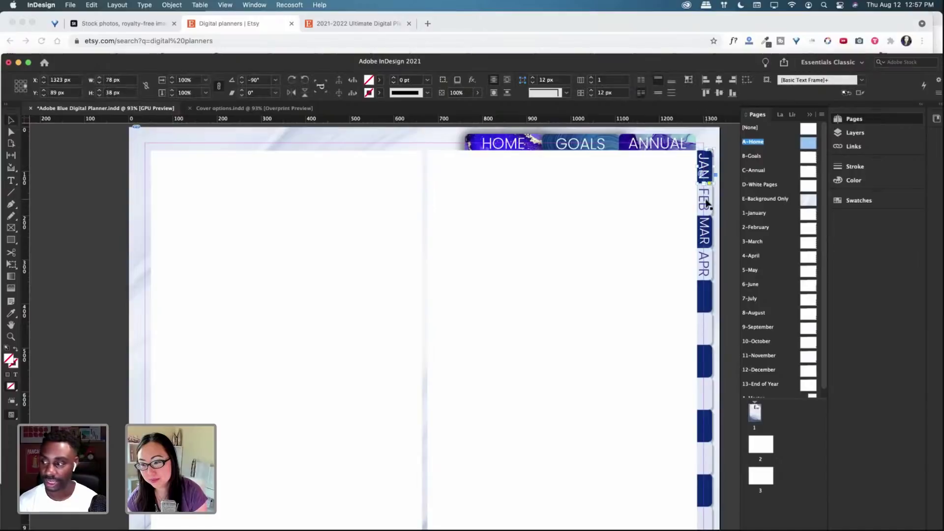
double_click(704, 263)
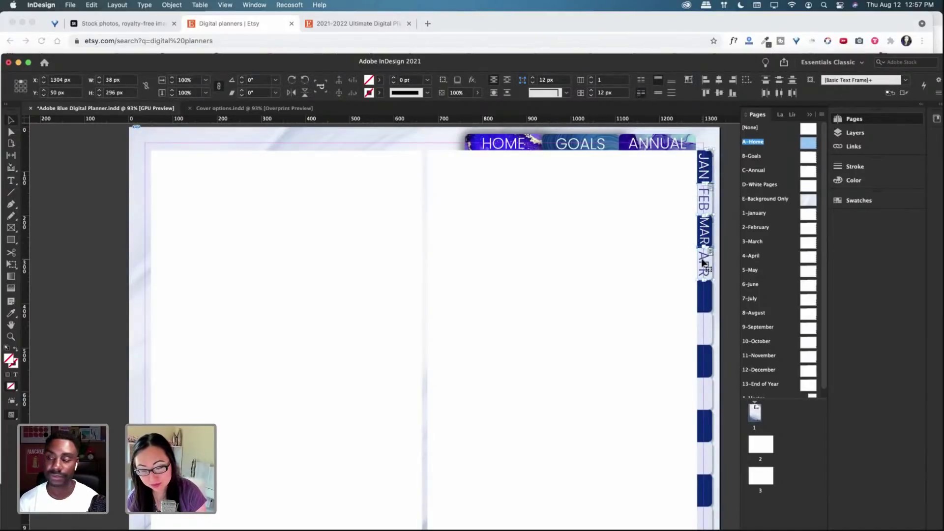
drag(704, 263, 706, 302)
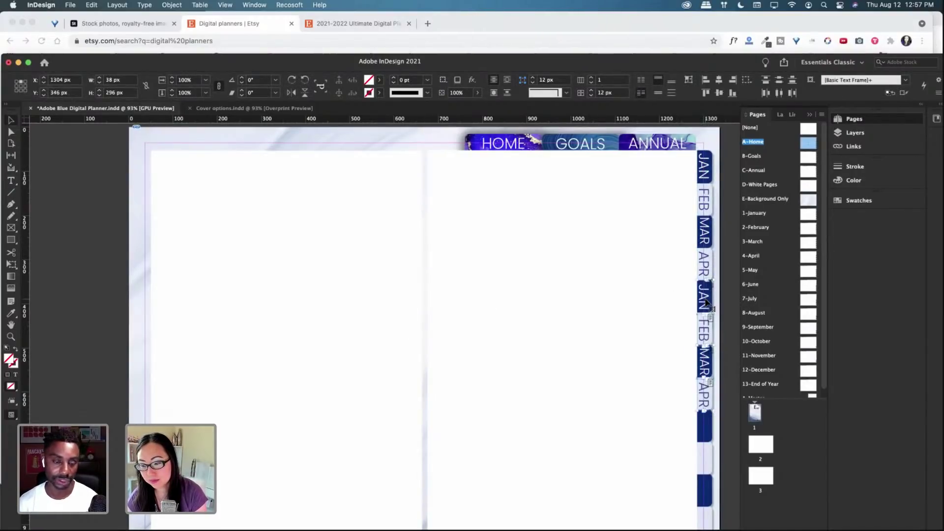
key(Up)
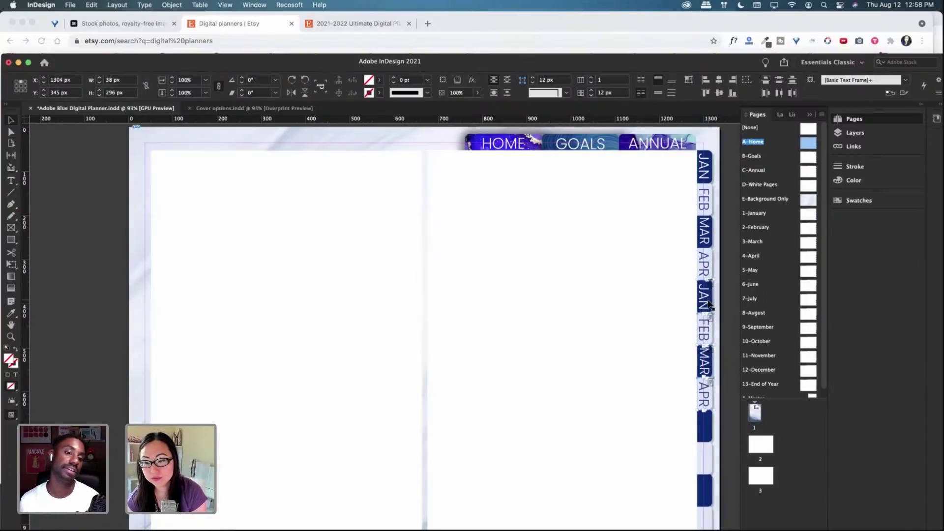
Step: Change the fifth side tab's label to "MAY" and reduce its font size slightly
double_click(703, 301)
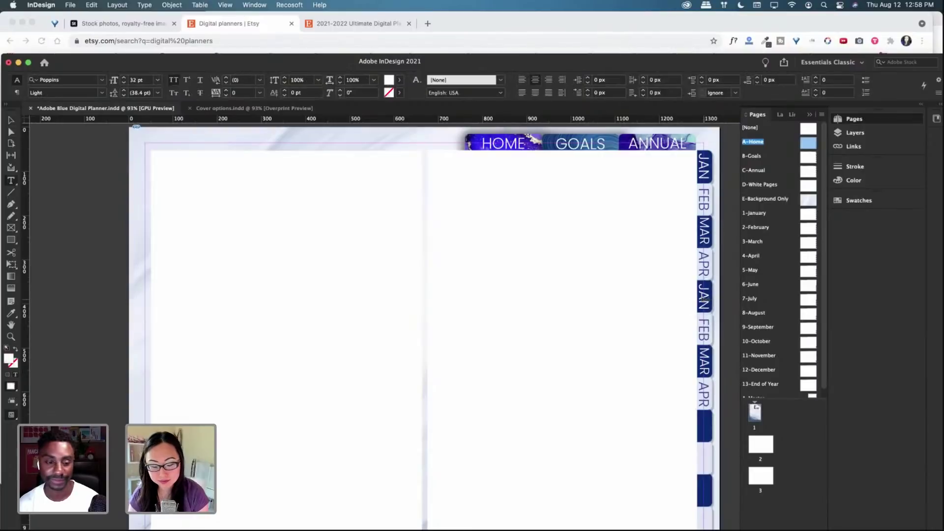
text(MAY)
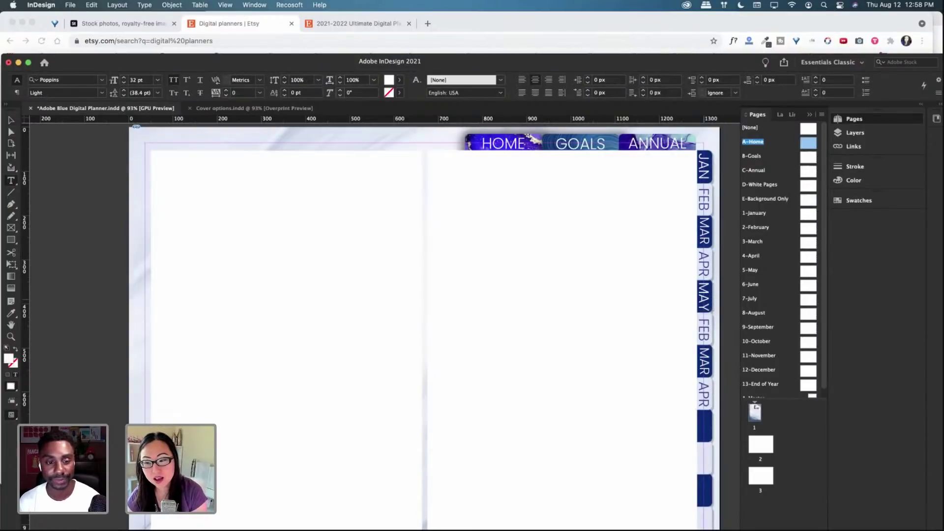
key(super+a)
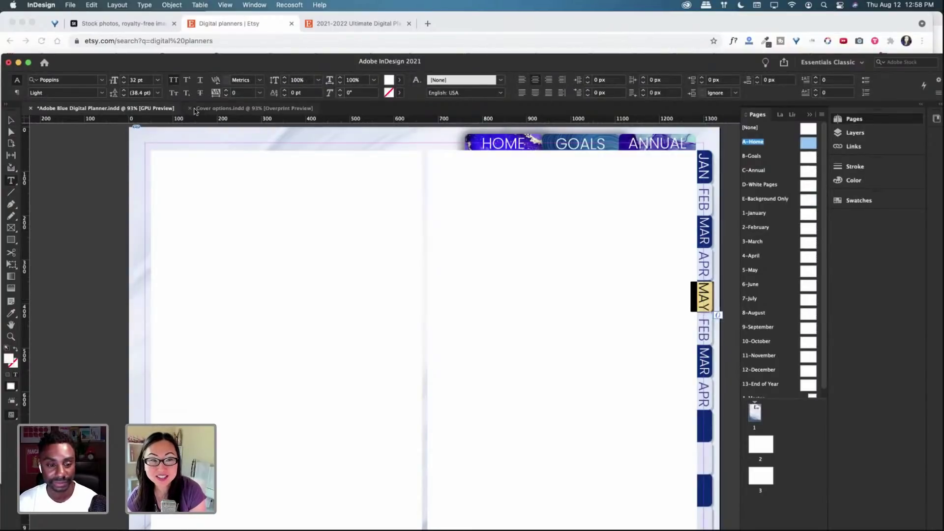
click(124, 83)
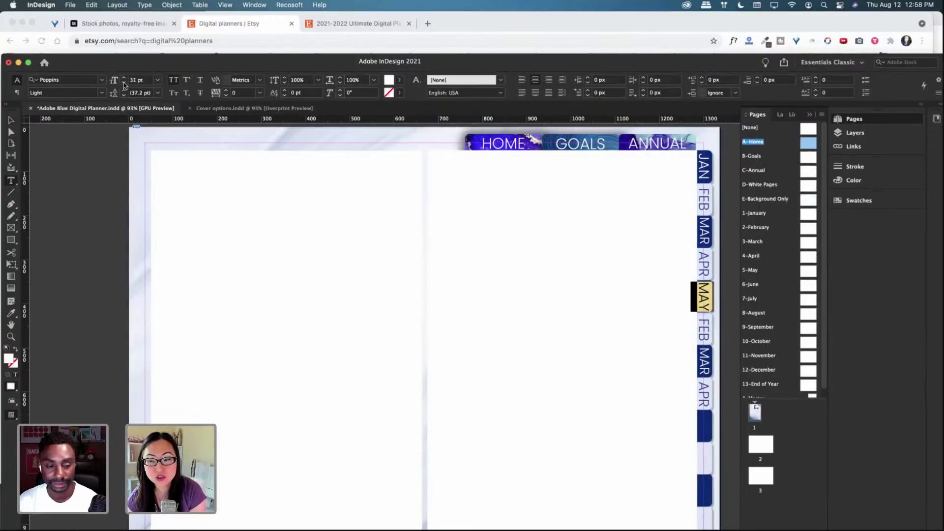
click(124, 83)
click(124, 82)
click(12, 121)
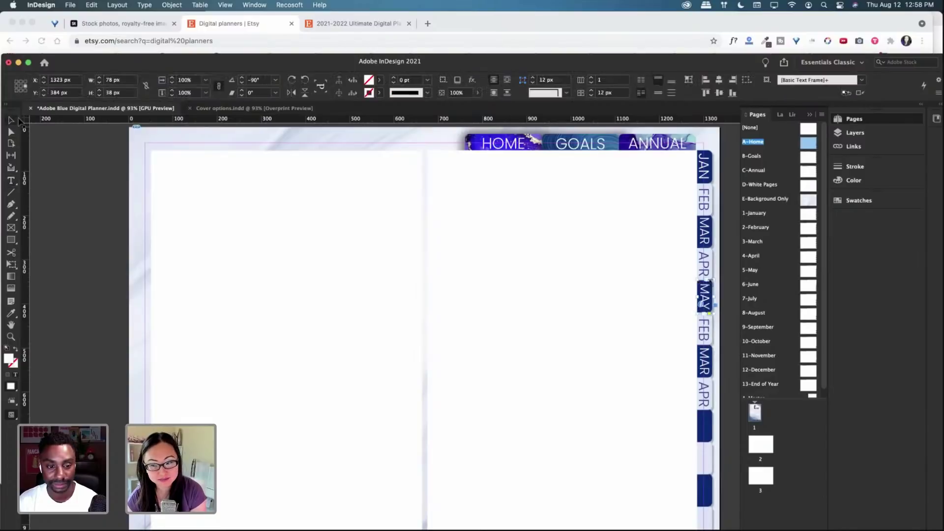
Step: Replace the sixth side tab's label with "JUNE" and set its font size to 28 pt
click(703, 332)
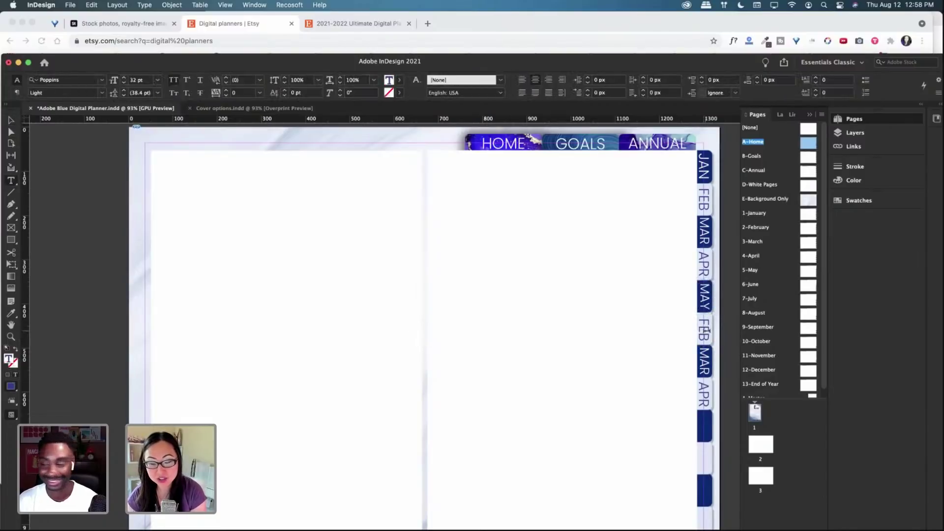
double_click(703, 329)
key(BackSpace)
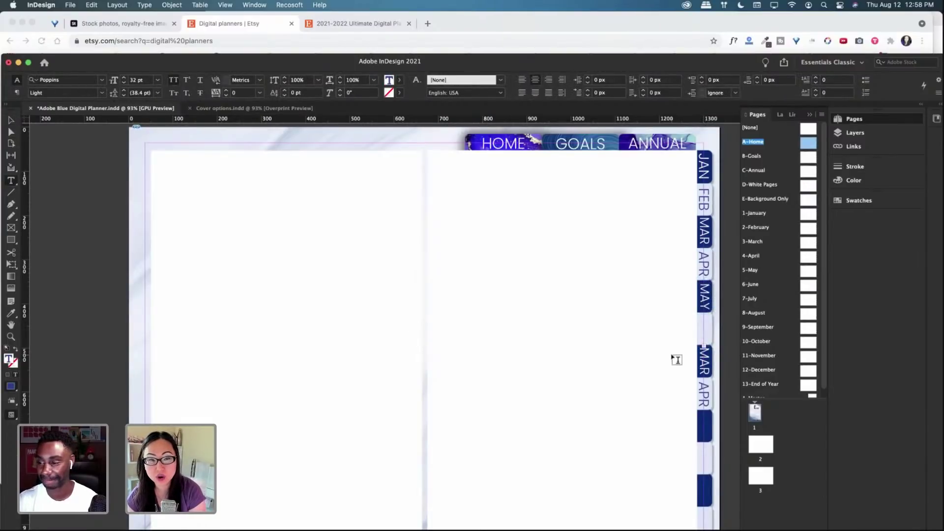
click(124, 84)
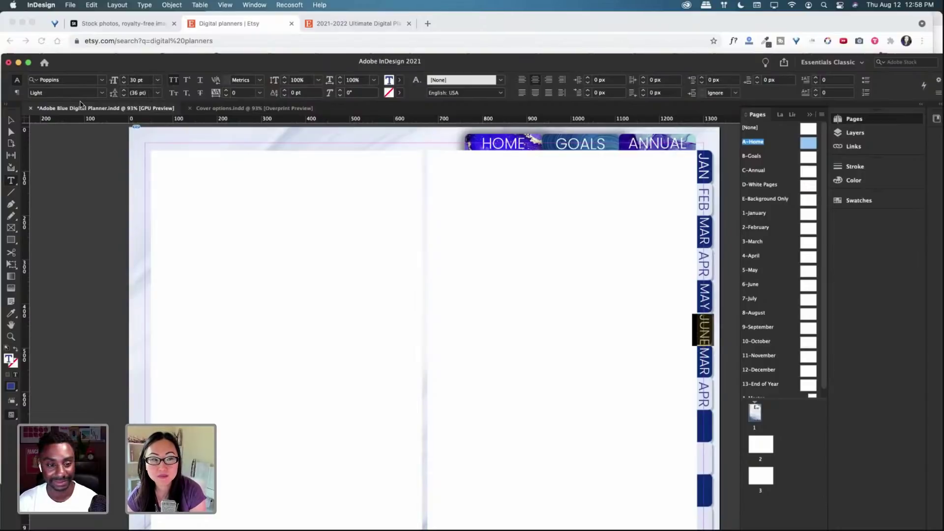
click(124, 84)
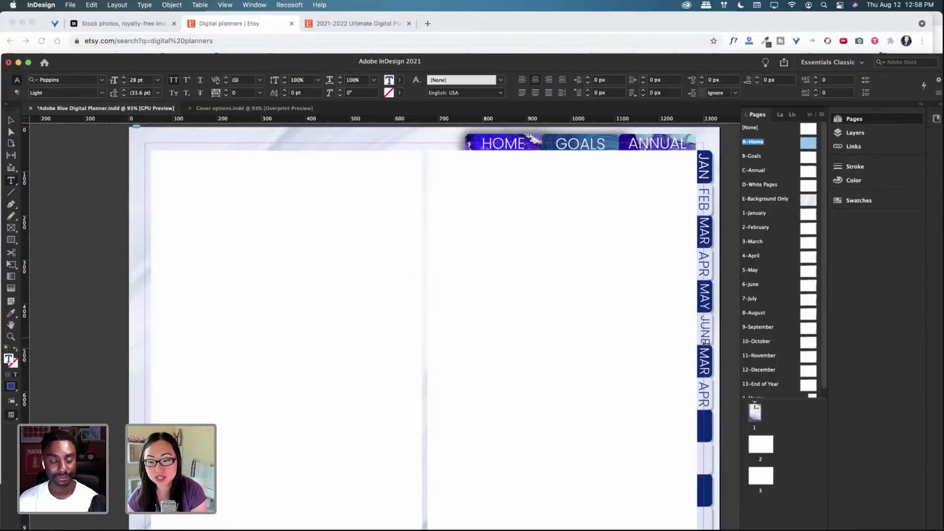
Step: Shorten the sixth side tab's label to "JUN" and set its font size to 32 pt
key(Escape)
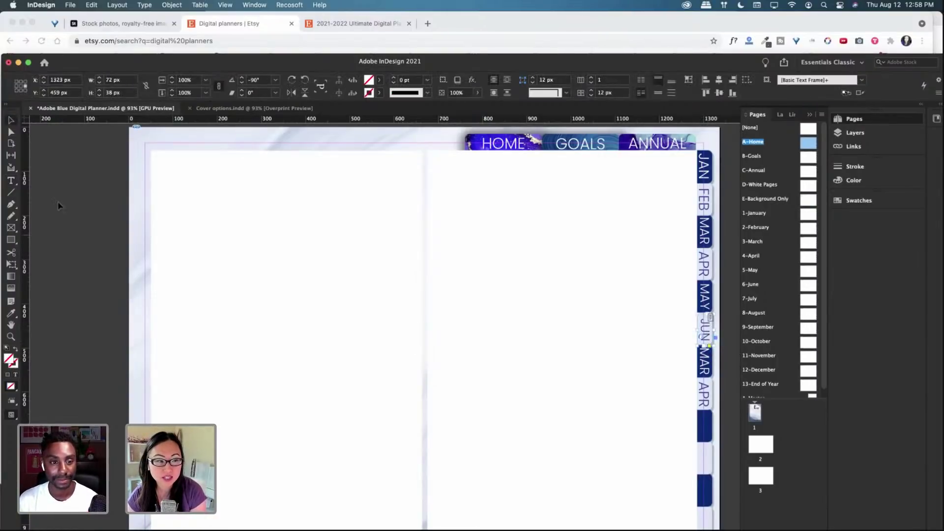
key(t)
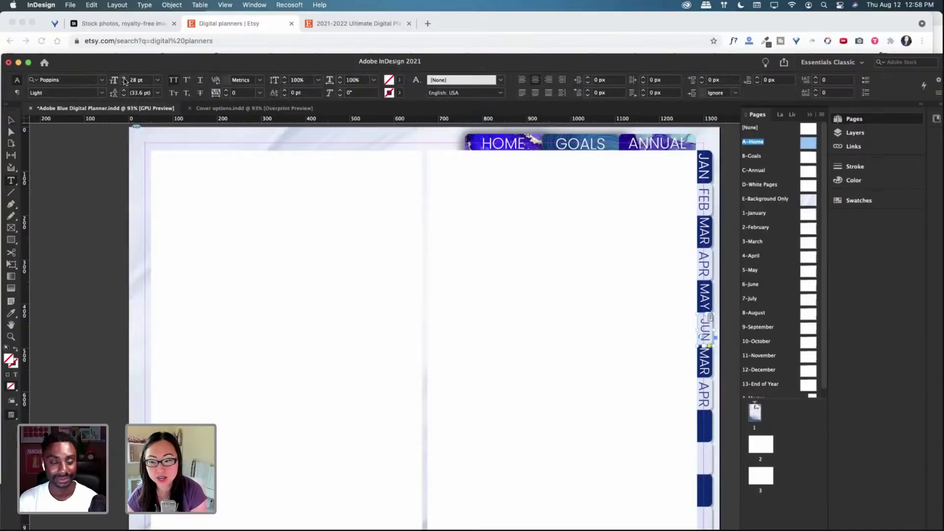
click(125, 80)
click(124, 80)
click(125, 80)
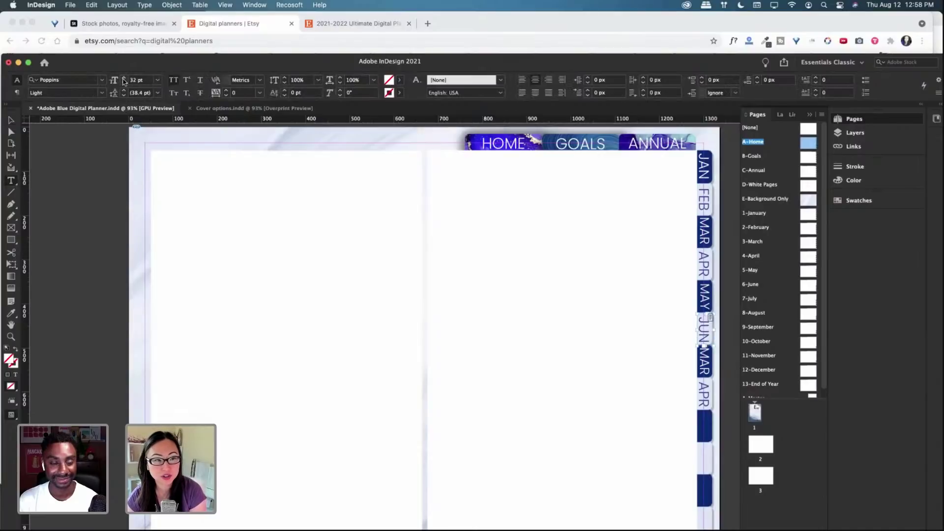
Step: Change the seventh side tab's duplicated "MAR" label to "JUL"
click(703, 358)
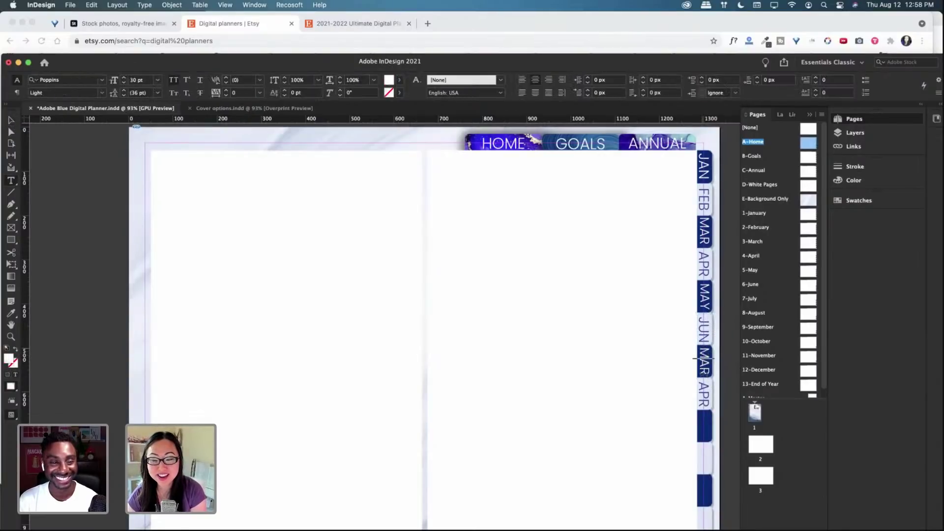
double_click(704, 373)
text(JUL)
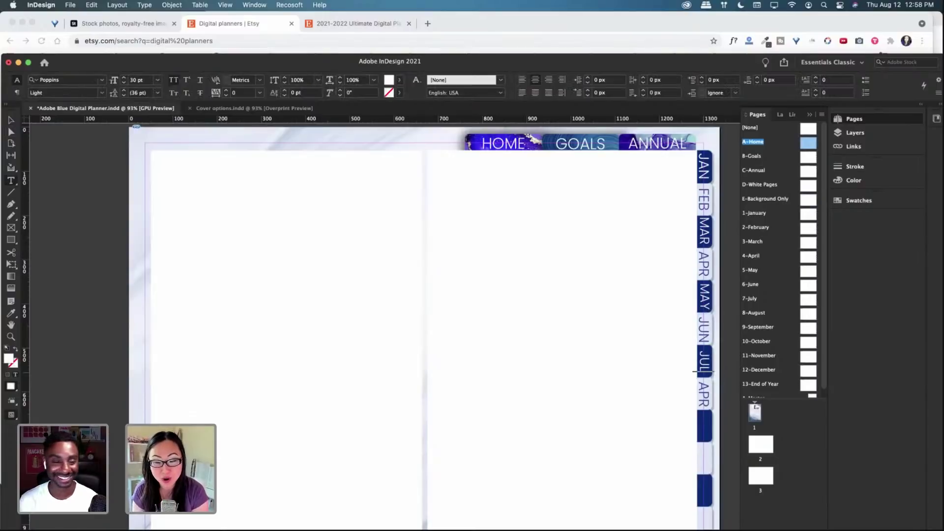
key(Escape)
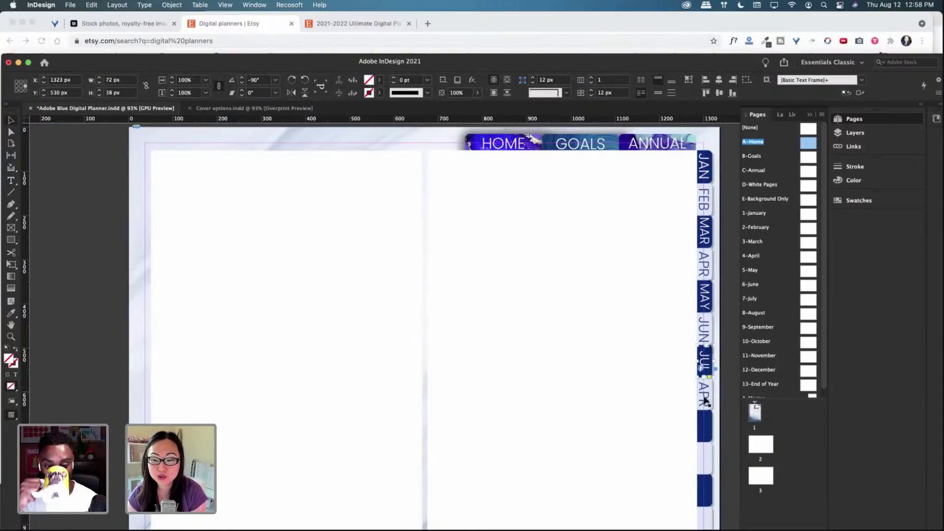
Step: Change the eighth side tab's label to "AUG" and reduce its font size slightly
key(t)
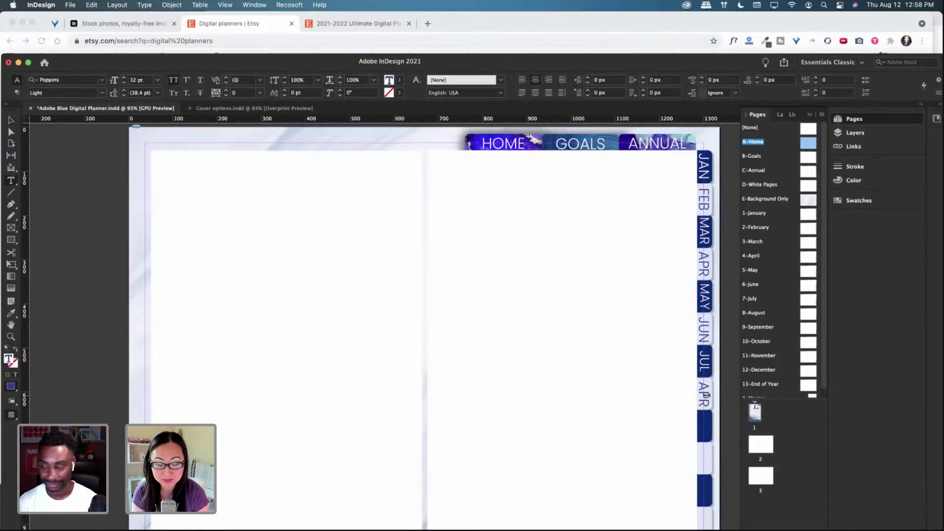
double_click(707, 395)
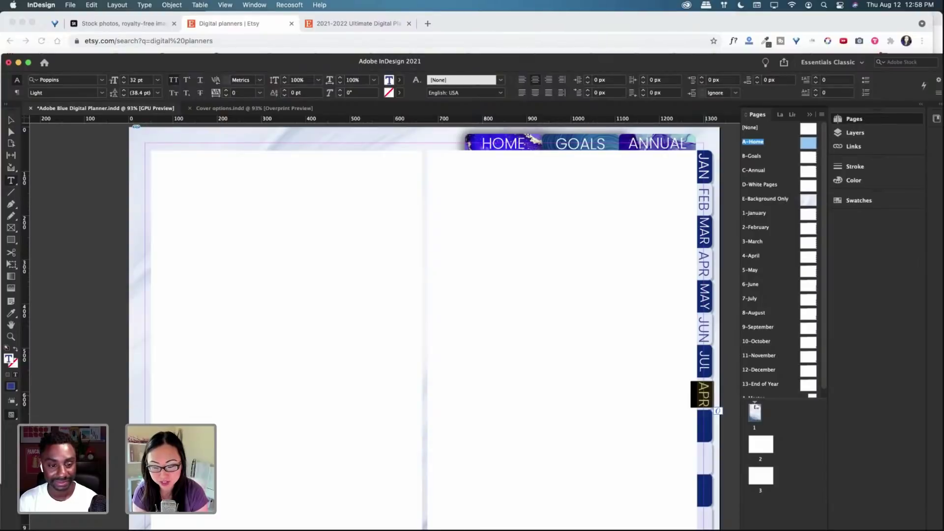
text(AUG)
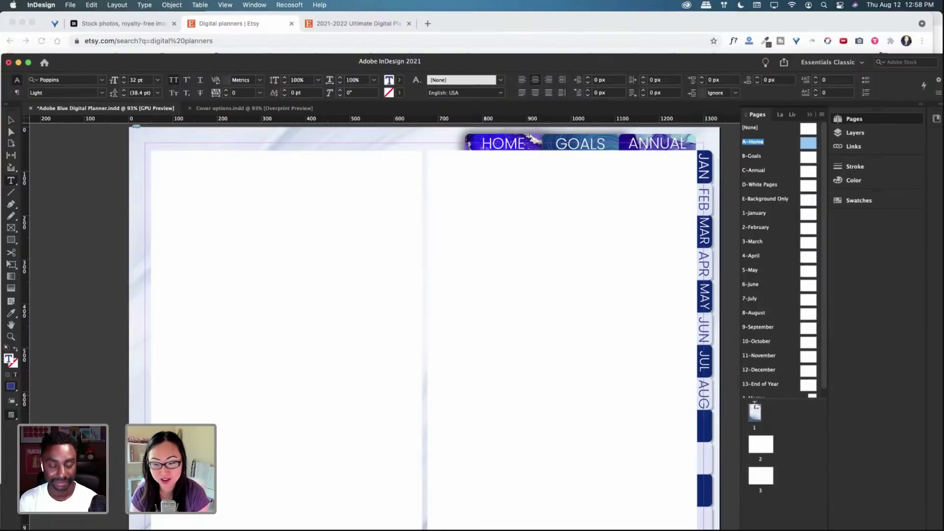
double_click(701, 400)
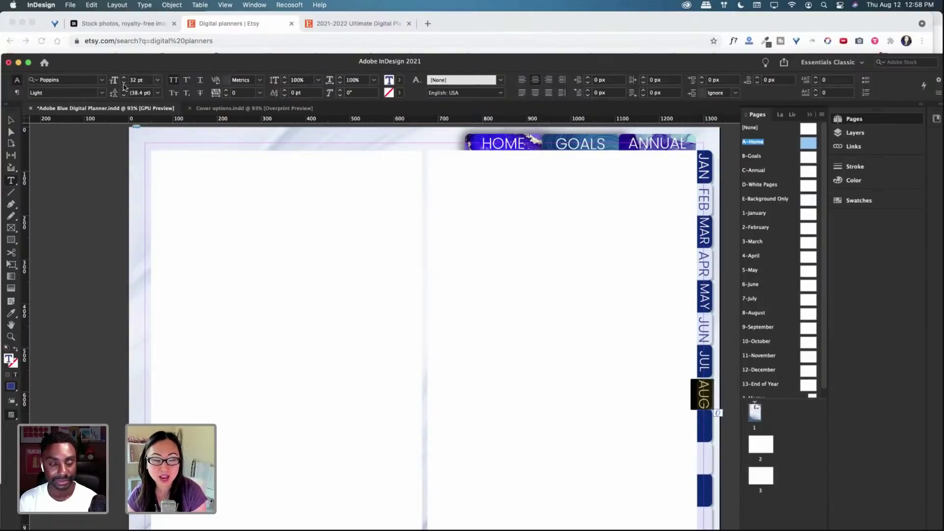
click(11, 121)
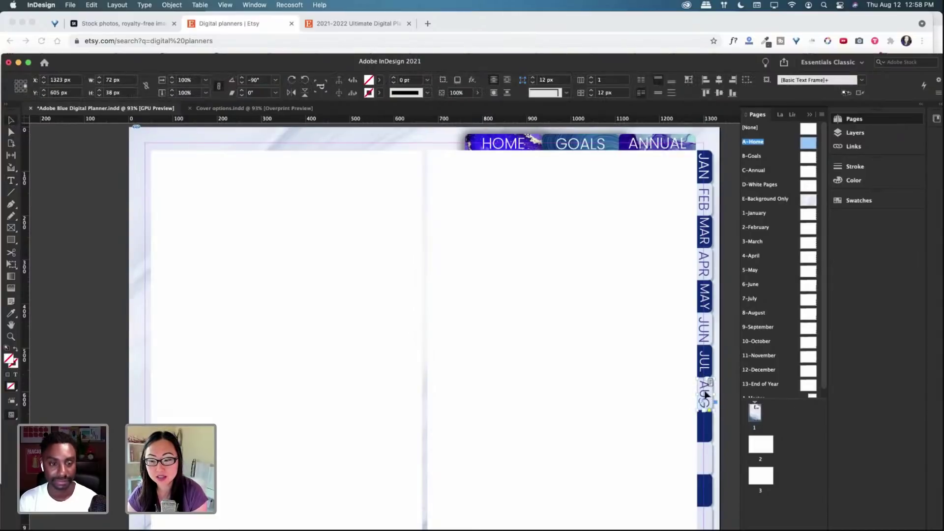
Step: Duplicate the four labels "JAN" to "APR" together onto the last four side tabs at Y 641 px
click(708, 175)
shift+click(706, 207)
shift+click(707, 233)
shift+click(704, 272)
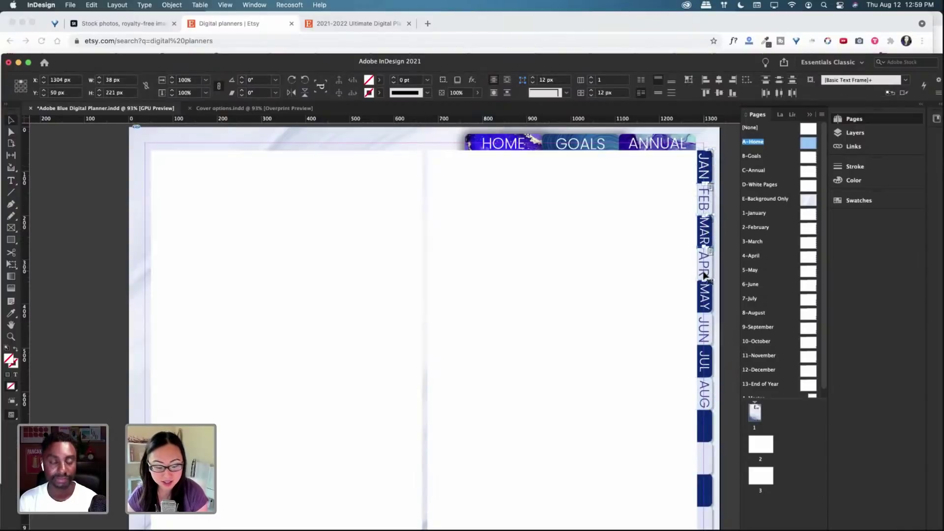
drag(703, 278, 707, 438)
scroll(693, 396, down, 3)
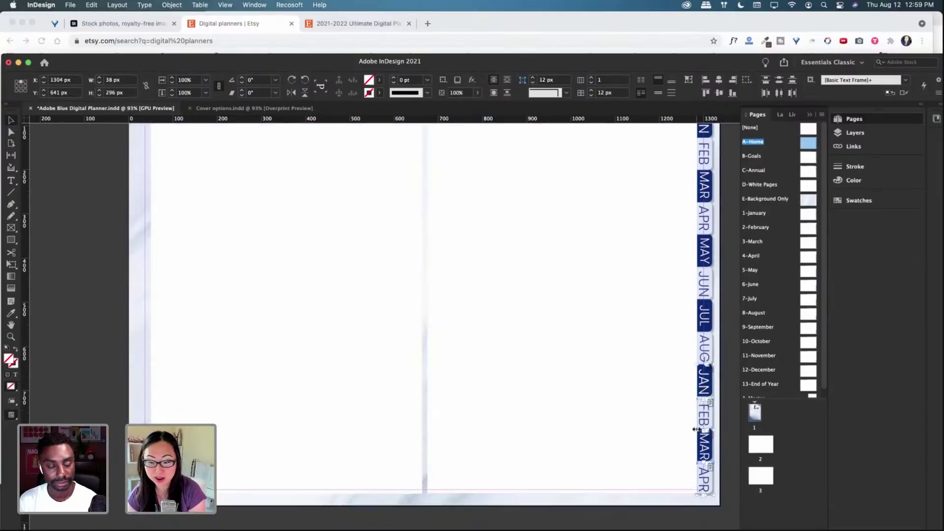
Step: Change the ninth side tab's label to "SEP" and the tenth's to "OCT"
double_click(705, 387)
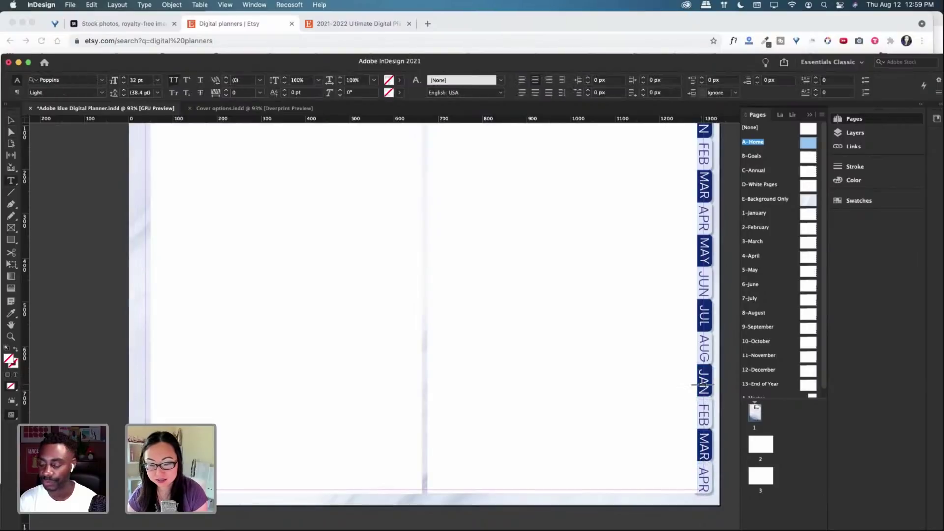
double_click(704, 387)
text(SEP)
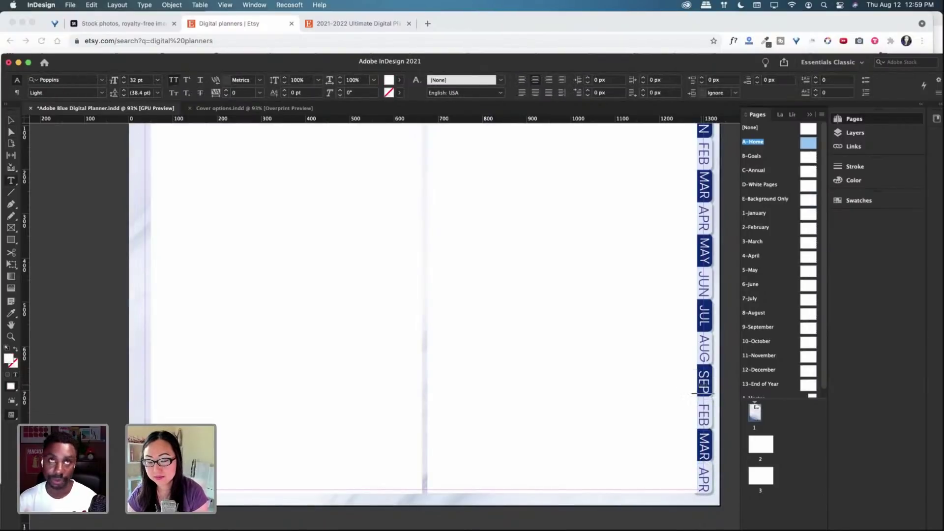
key(Escape)
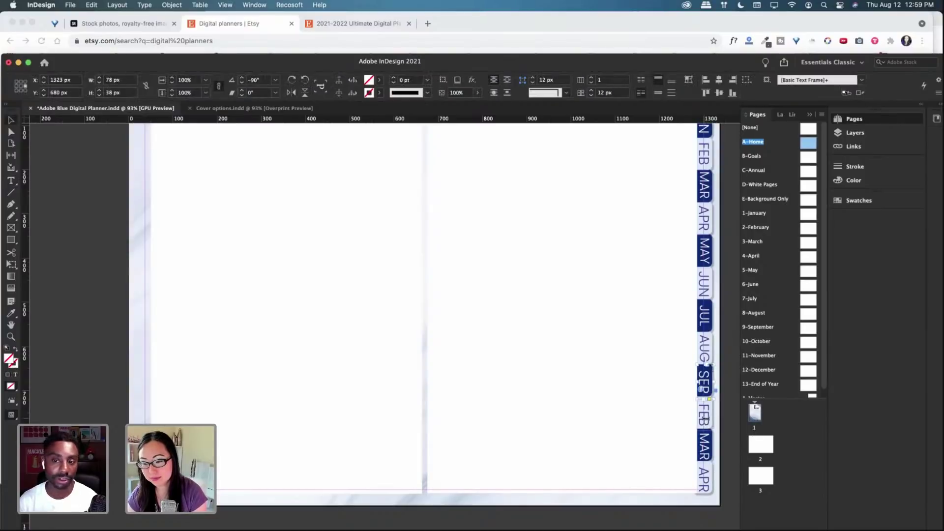
double_click(704, 415)
double_click(704, 415)
text(OCT)
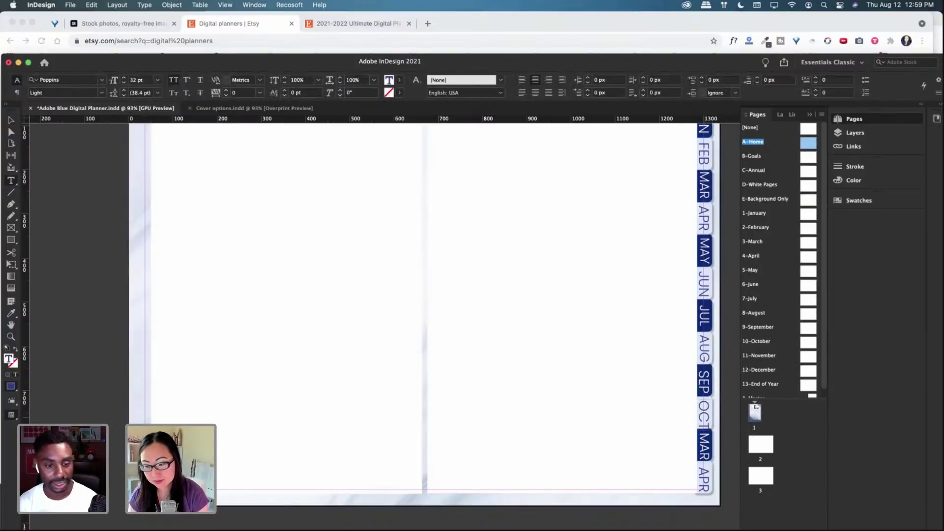
key(Escape)
Step: Change the eleventh side tab's duplicated "MAR" label to "NOV"
double_click(708, 449)
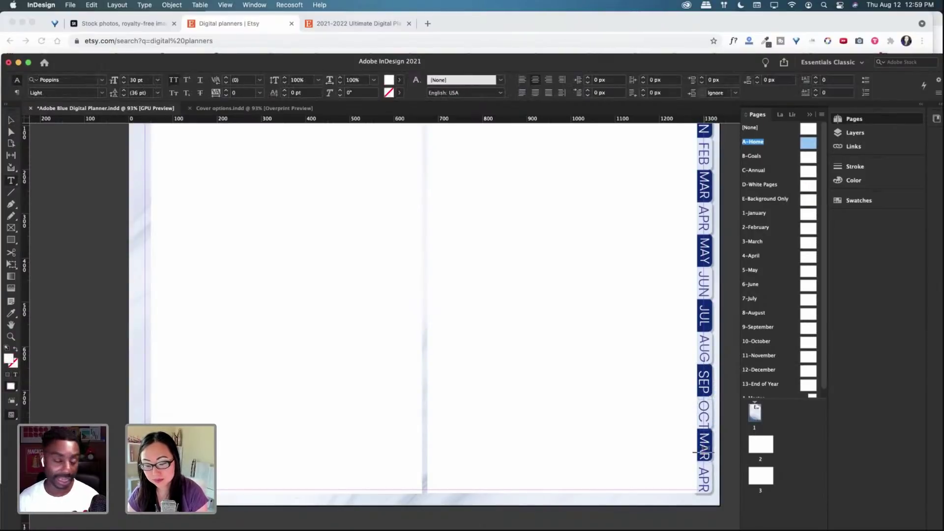
double_click(707, 449)
text(NOV)
key(Escape)
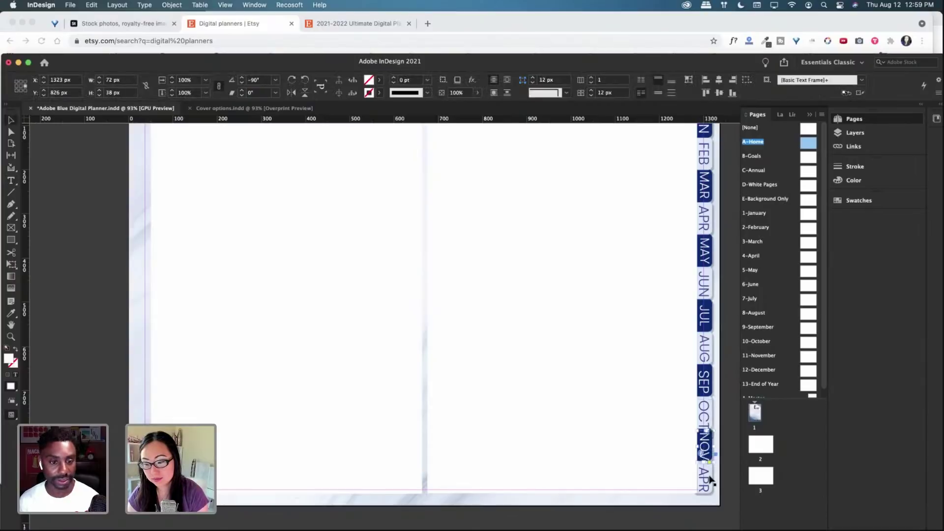
Step: Change the last side tab's label to "DEC" and nudge its frame up to Y 898 px
double_click(704, 479)
double_click(704, 479)
text(DEC)
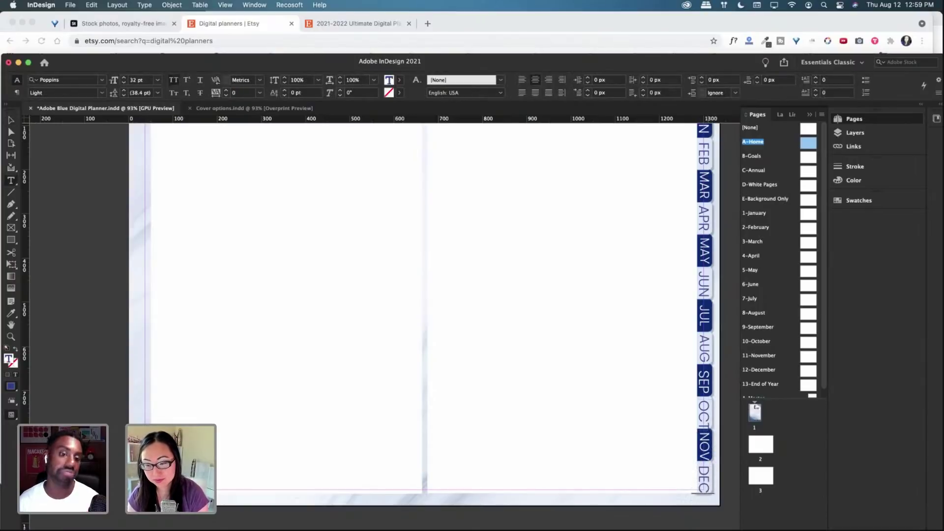
key(Escape)
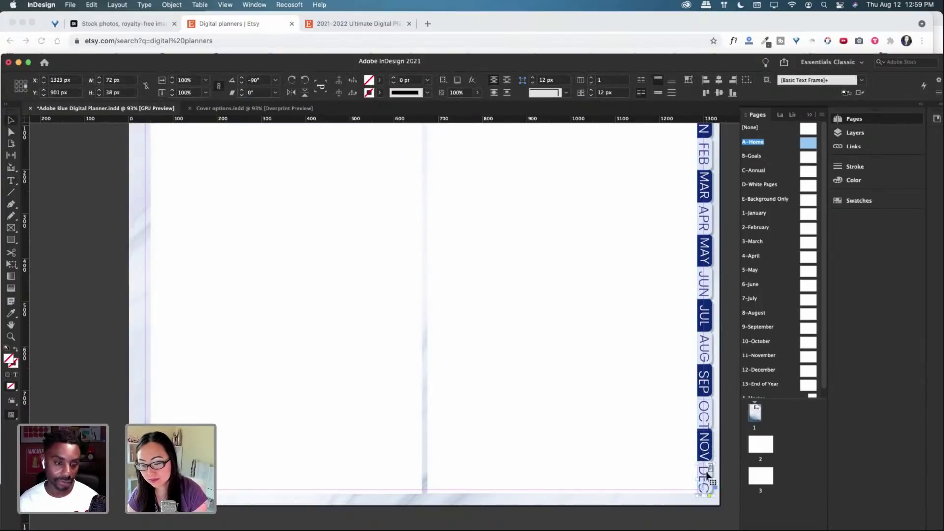
key(Up)
key(Up)
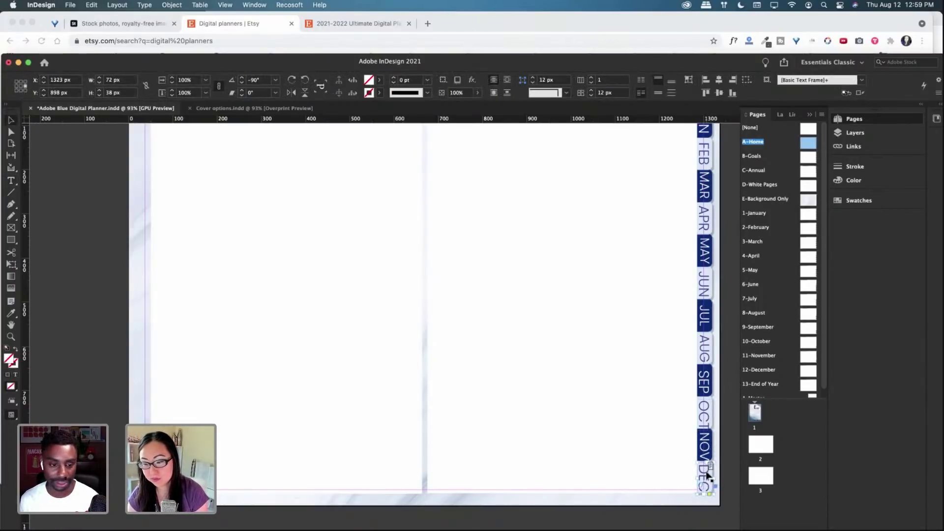
Step: Nudge the "NOV" label up to Y 825 px and the "OCT" label up to Y 753 px
click(705, 433)
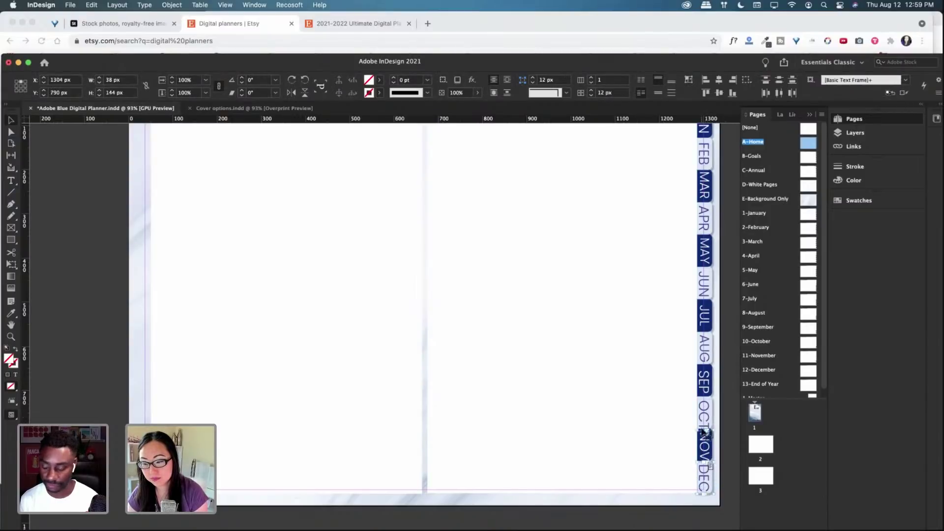
click(688, 457)
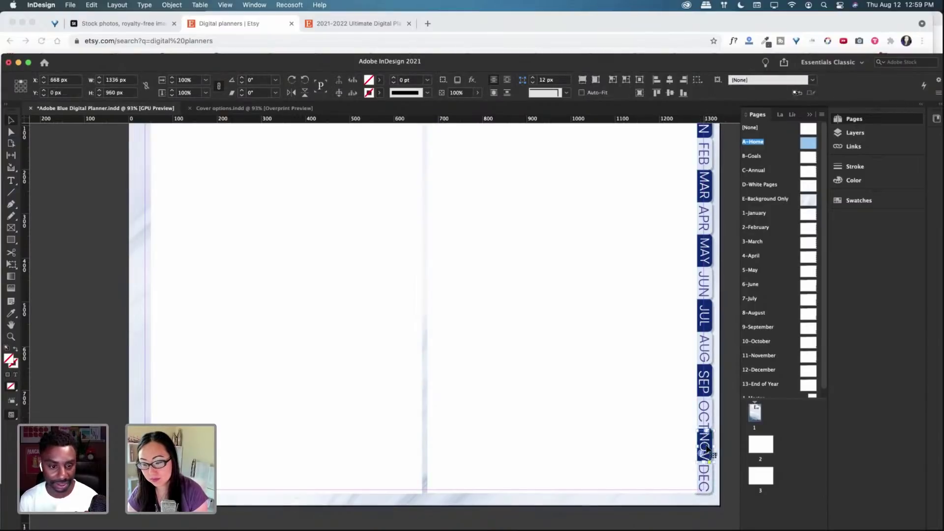
click(707, 448)
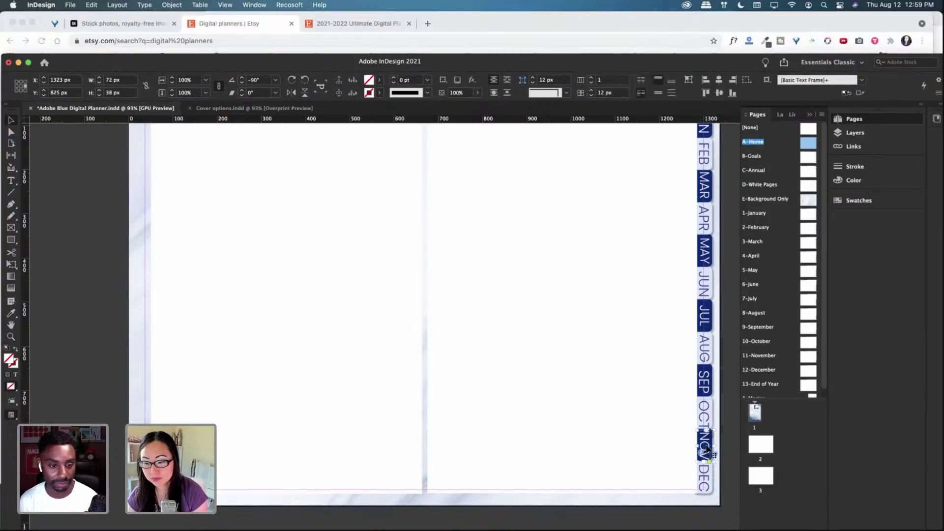
drag(707, 448, 703, 418)
key(Up)
key(Up)
key(Up)
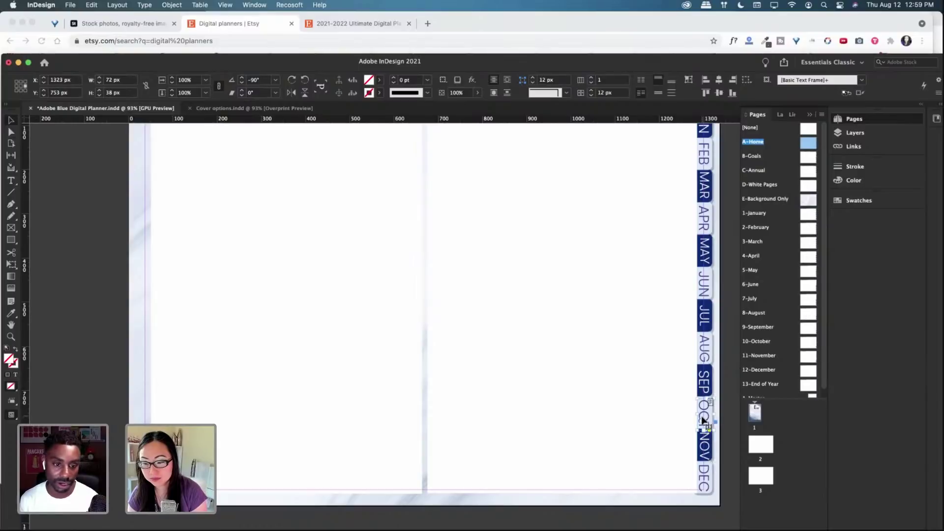
Step: Select all twelve side month labels together and make their text formatting available for editing
click(685, 404)
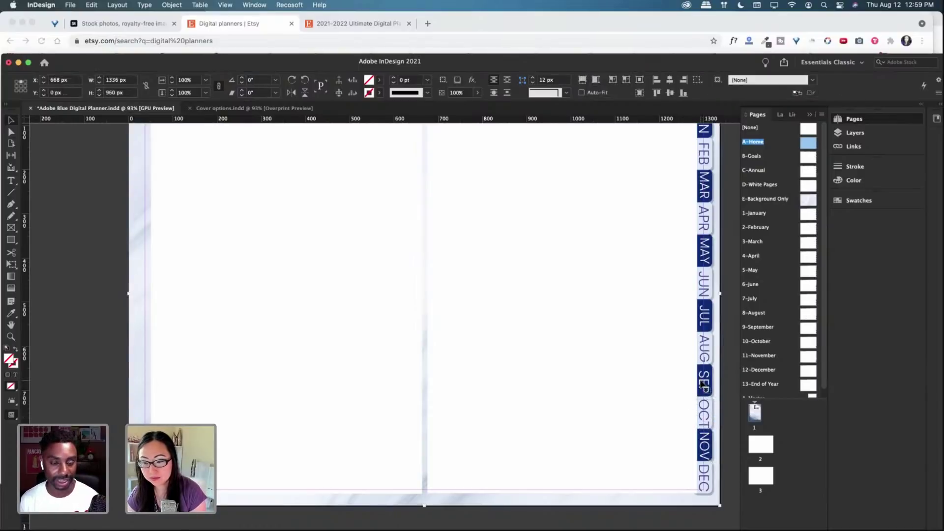
click(706, 388)
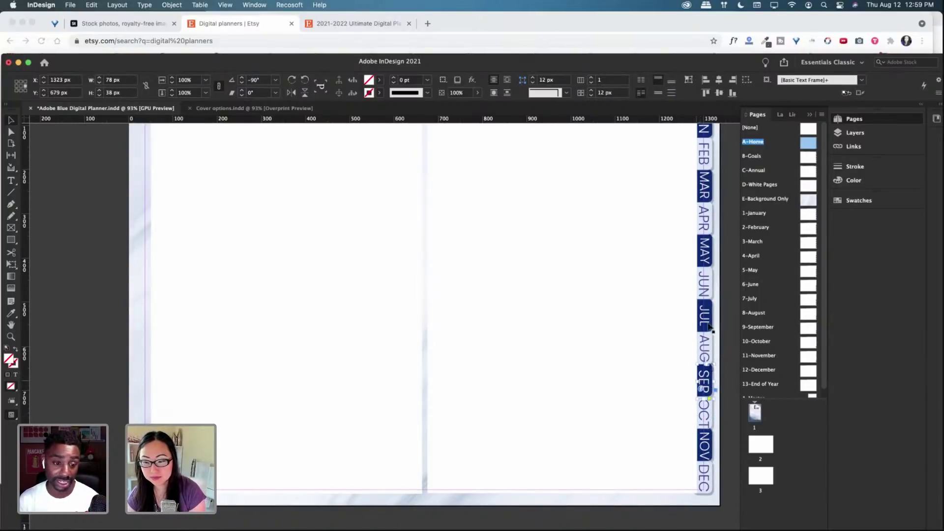
click(702, 349)
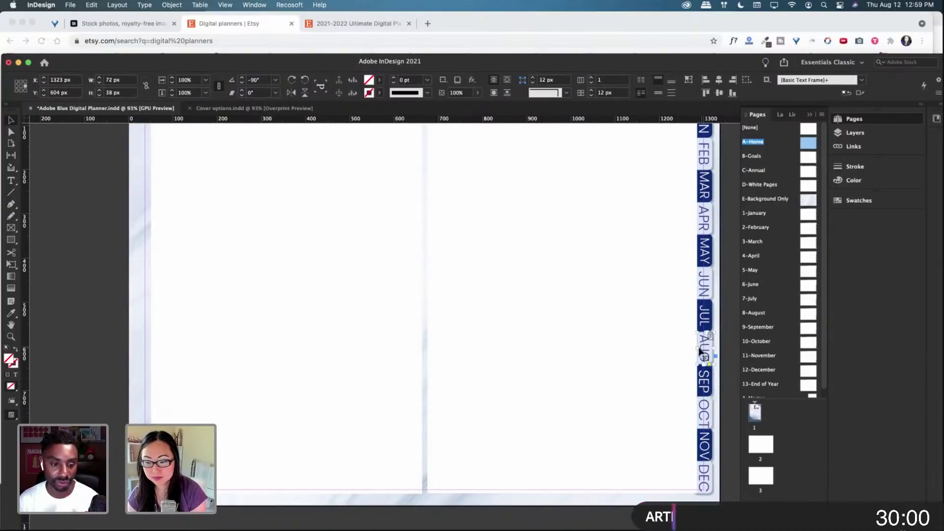
click(704, 475)
click(705, 475)
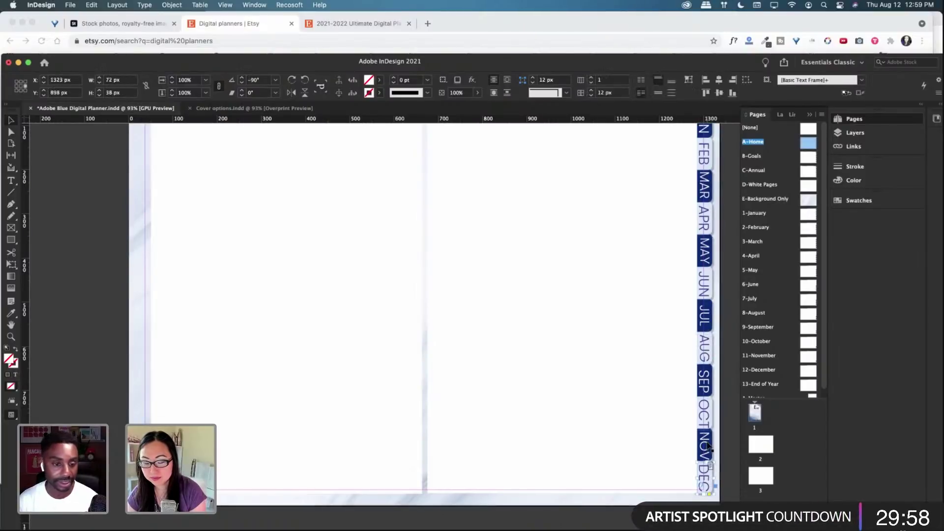
drag(702, 346, 705, 83)
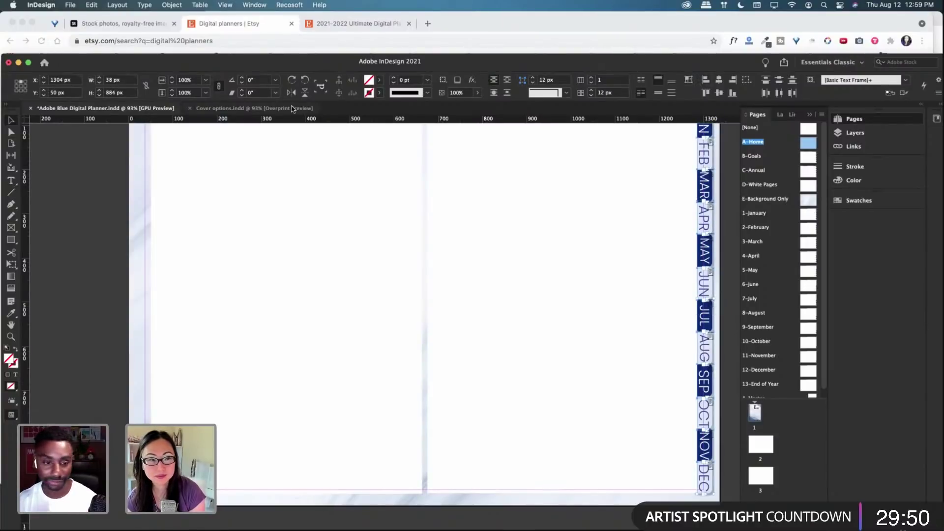
click(12, 181)
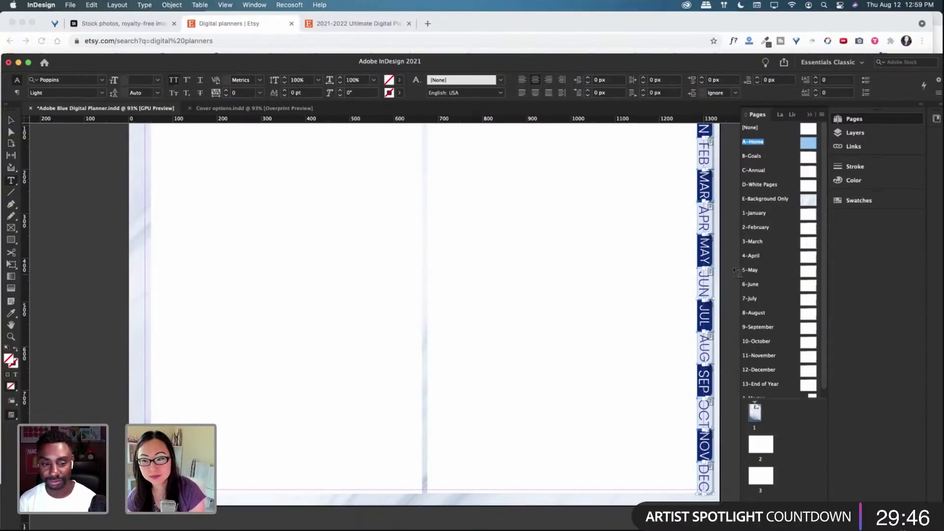
Step: Try text sizes of 21 pt and 30 pt on the twelve side month labels
click(139, 80)
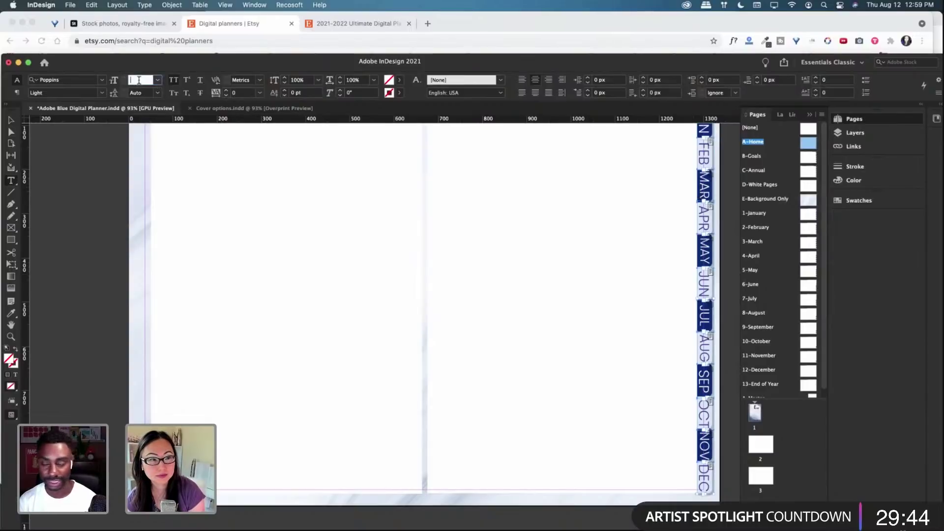
text(21)
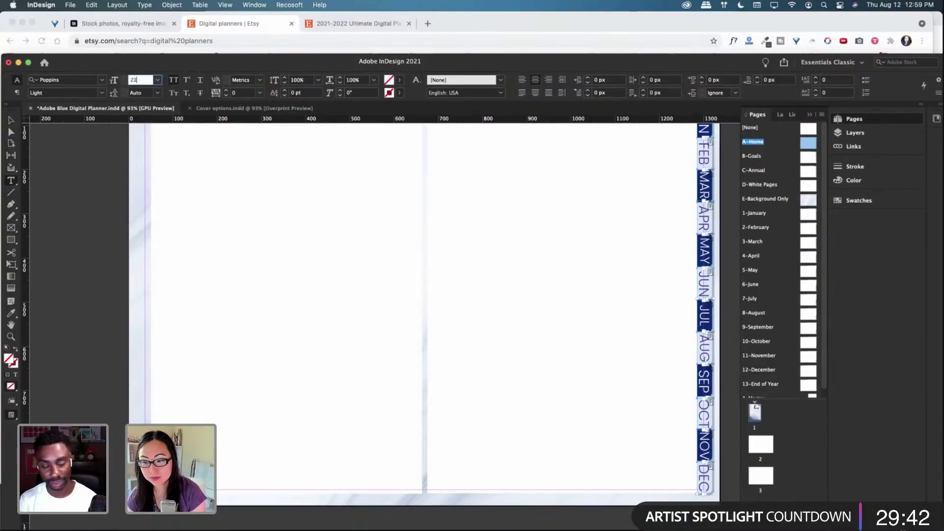
key(Return)
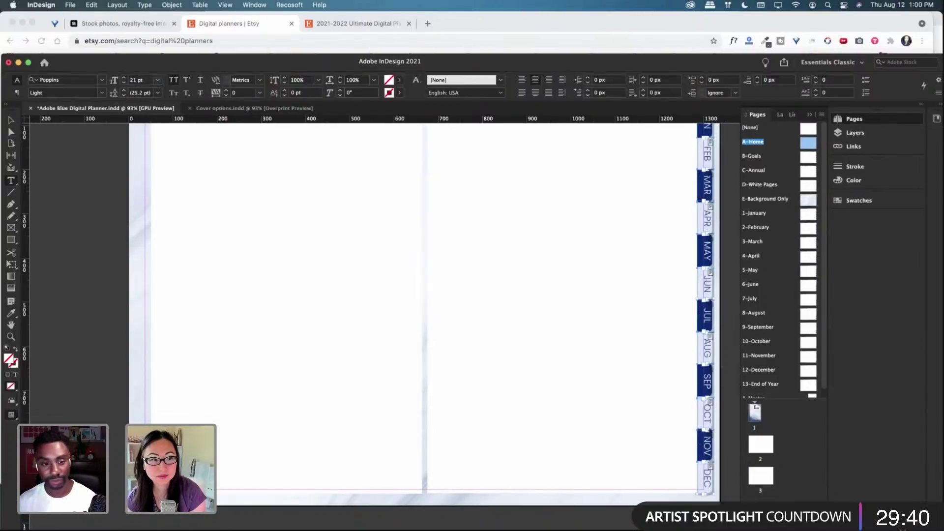
click(119, 80)
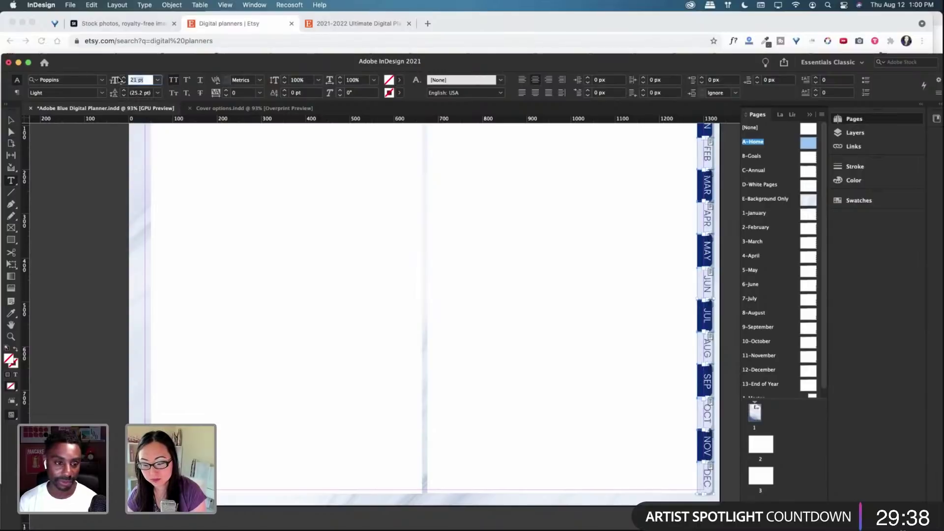
text(30)
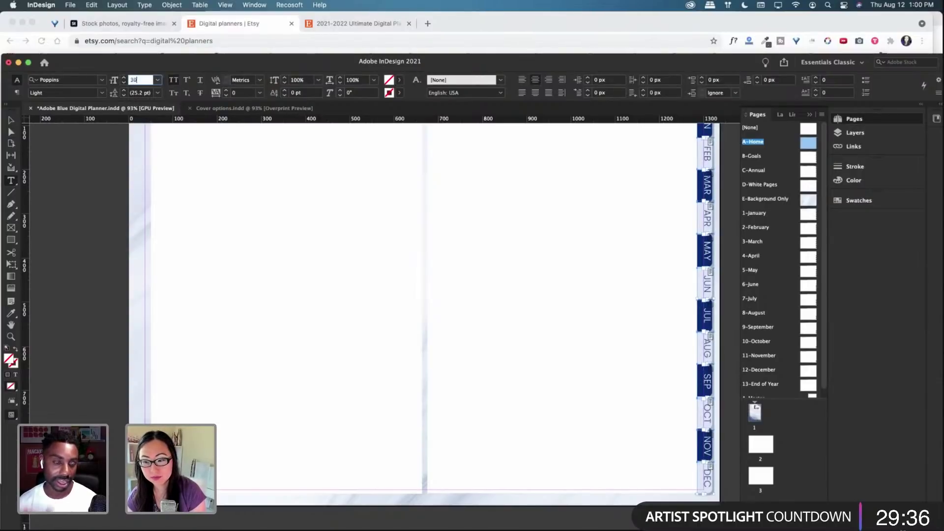
key(Return)
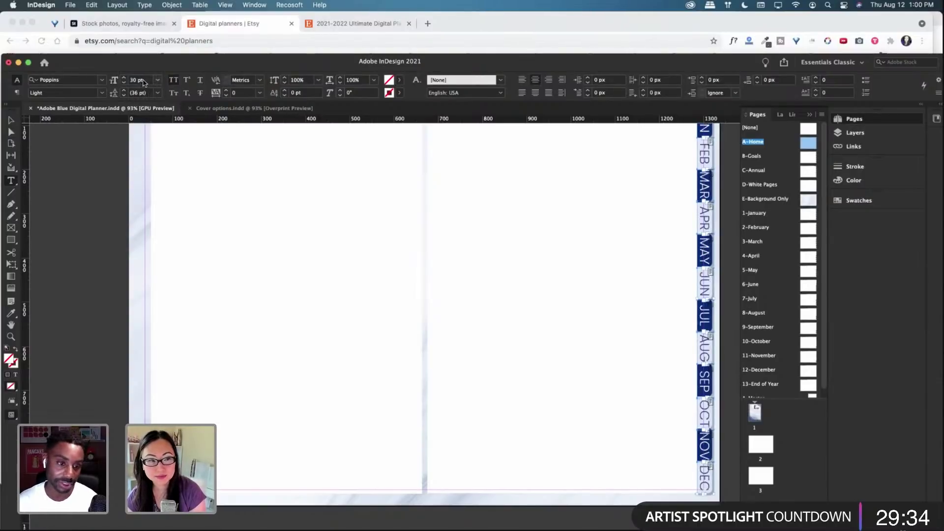
Step: Set the text size of the twelve side month labels to 25 pt and deselect them
click(122, 79)
text(25)
key(Return)
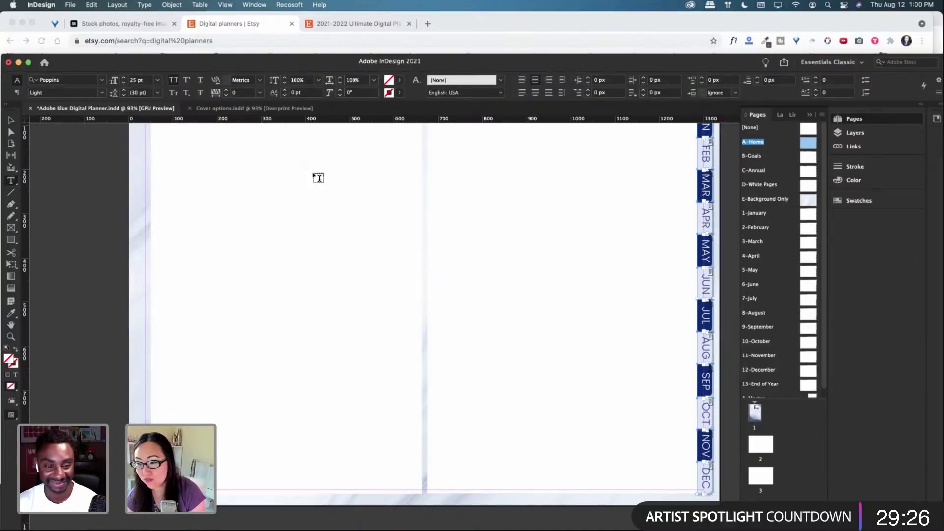
click(641, 293)
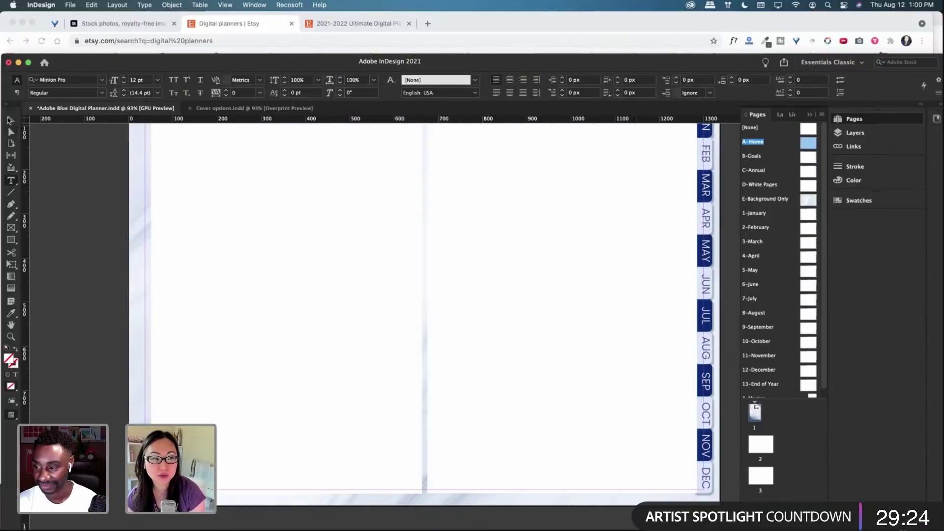
click(9, 120)
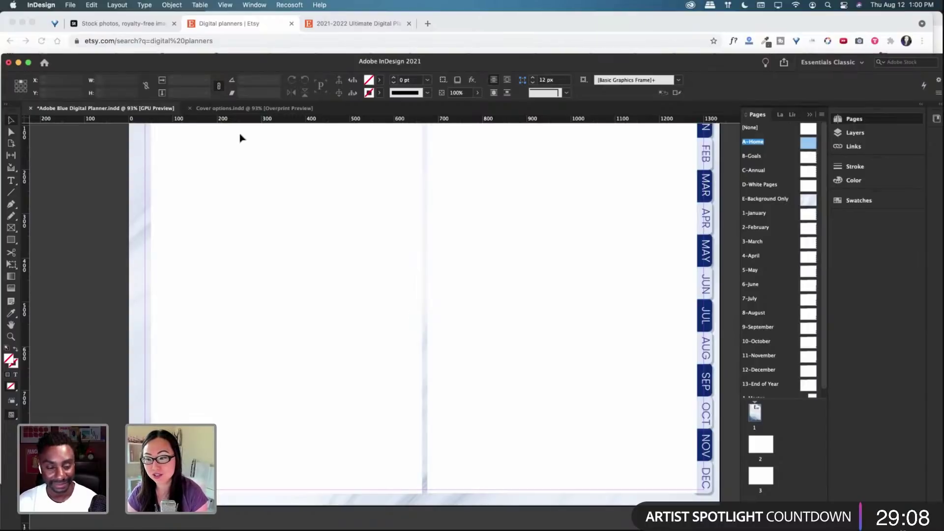
Step: Reduce the text size of the "HOME", "GOALS" and "ANNUAL" tab labels to 31 pt
scroll(722, 290, up, 3)
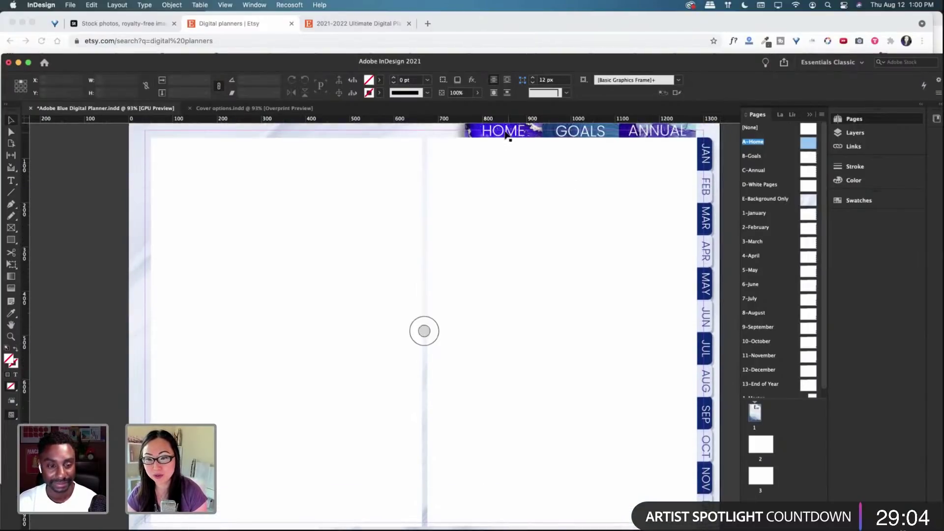
click(545, 131)
shift+click(662, 130)
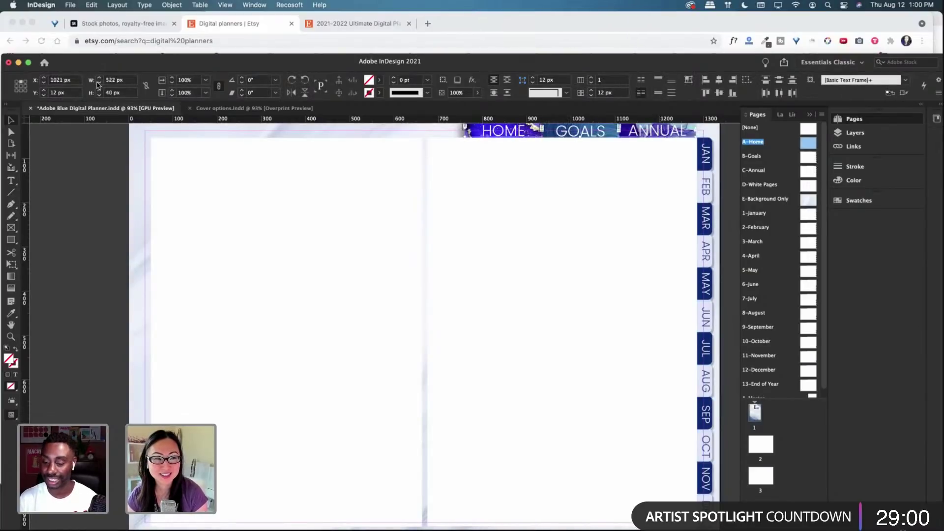
key(t)
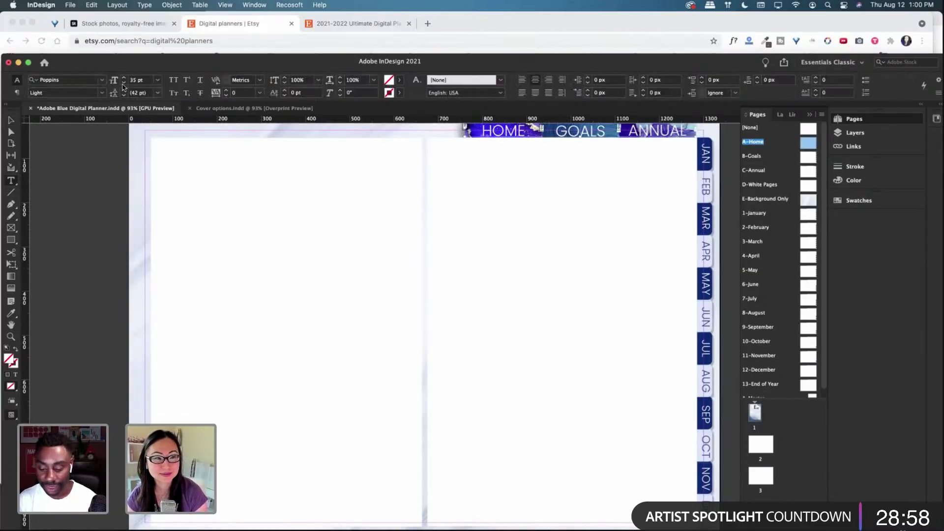
click(124, 85)
click(123, 84)
click(123, 85)
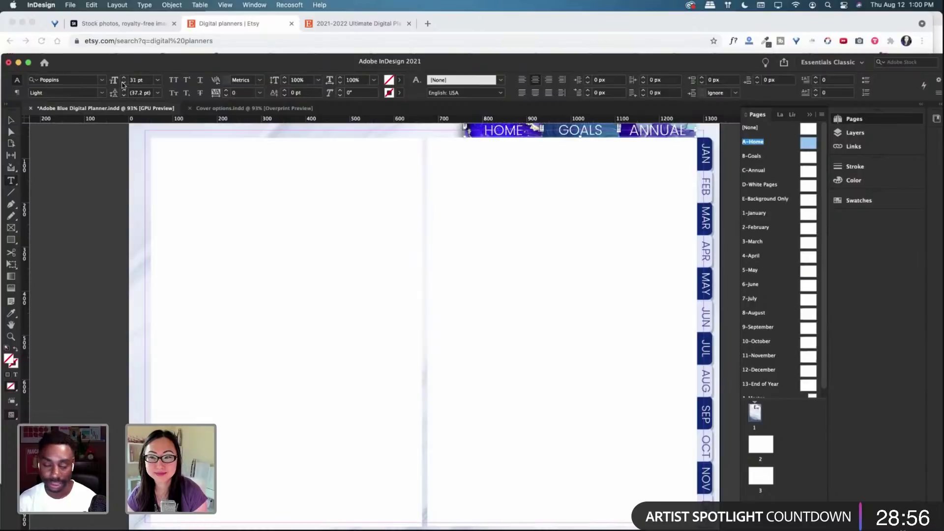
click(124, 84)
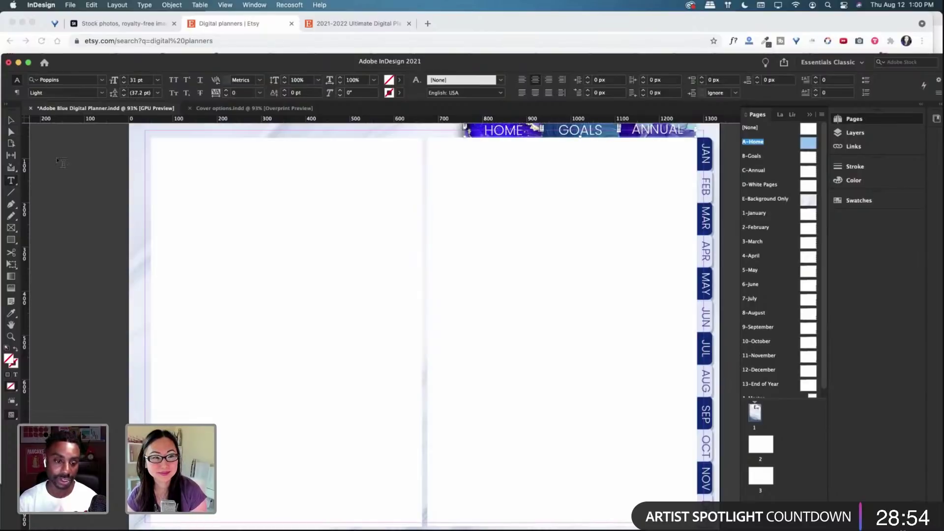
click(11, 121)
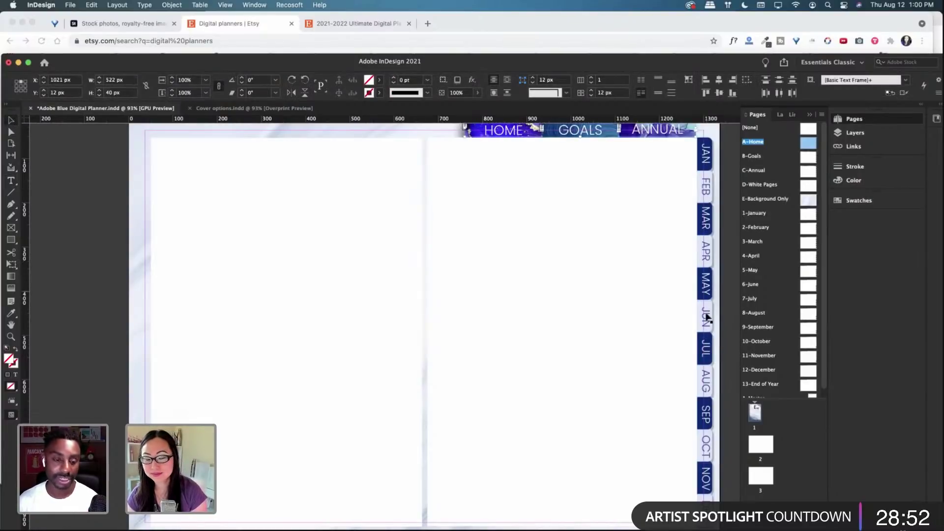
Step: Nudge the "AUG" label down to Y 605 px and the "OCT" label up to Y 750 px
scroll(706, 333, down, 1)
click(706, 310)
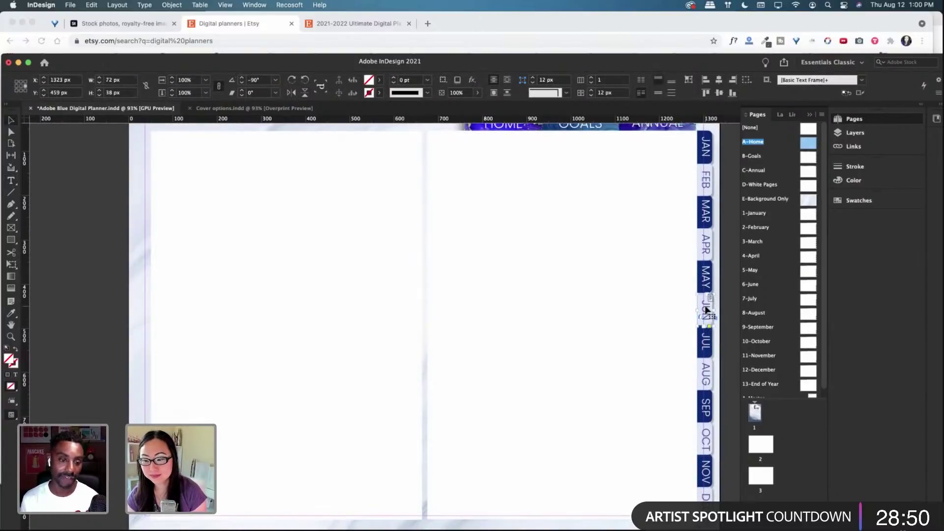
drag(707, 309, 707, 381)
key(Down)
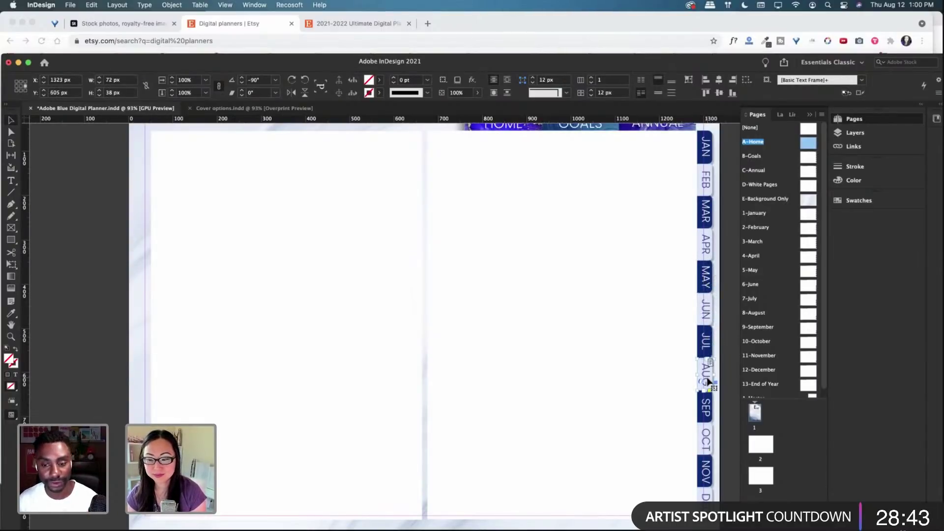
click(706, 415)
drag(707, 415, 704, 445)
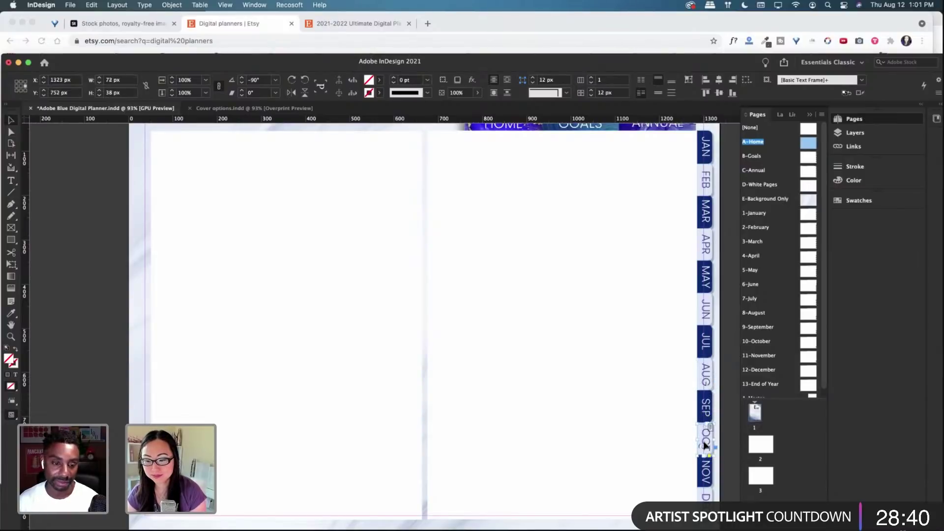
key(Up)
key(Up)
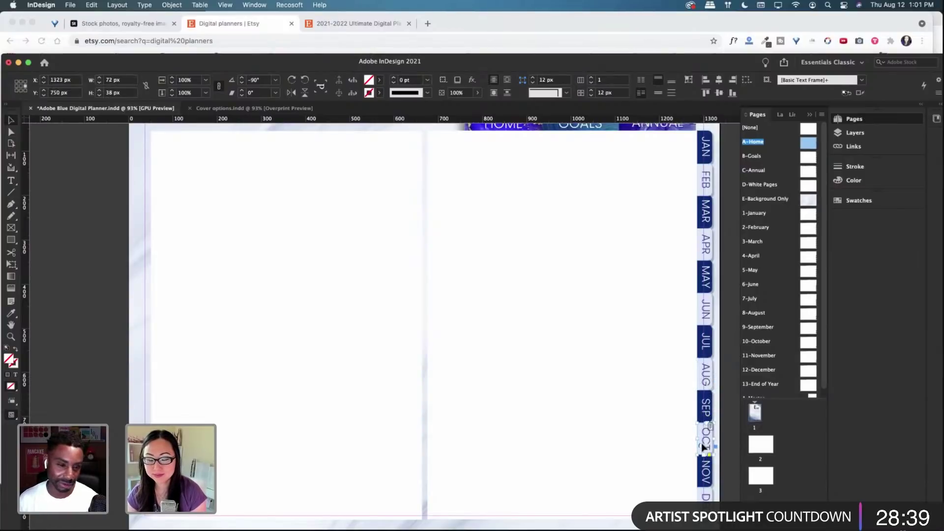
Step: Nudge the "NOV" label slightly up on its tab and save the planner document
click(706, 476)
key(Up)
key(Up)
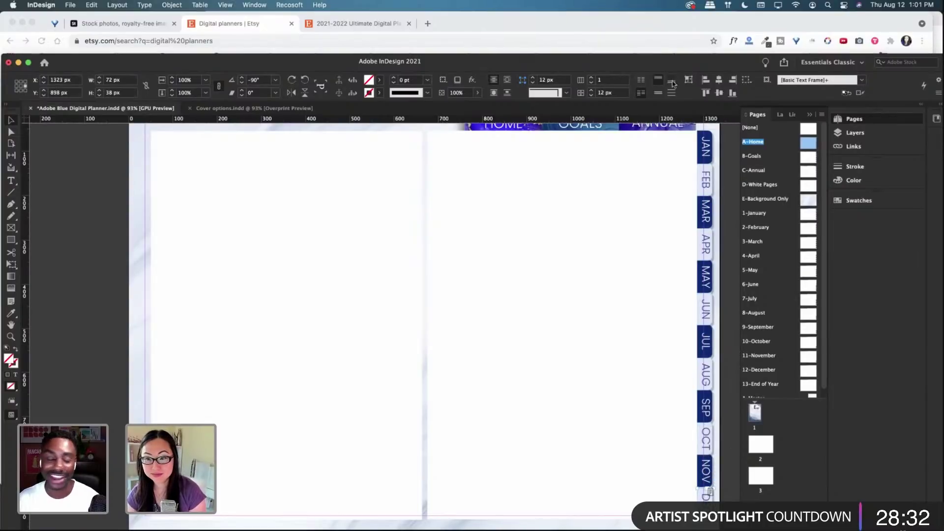
scroll(701, 256, up, 1)
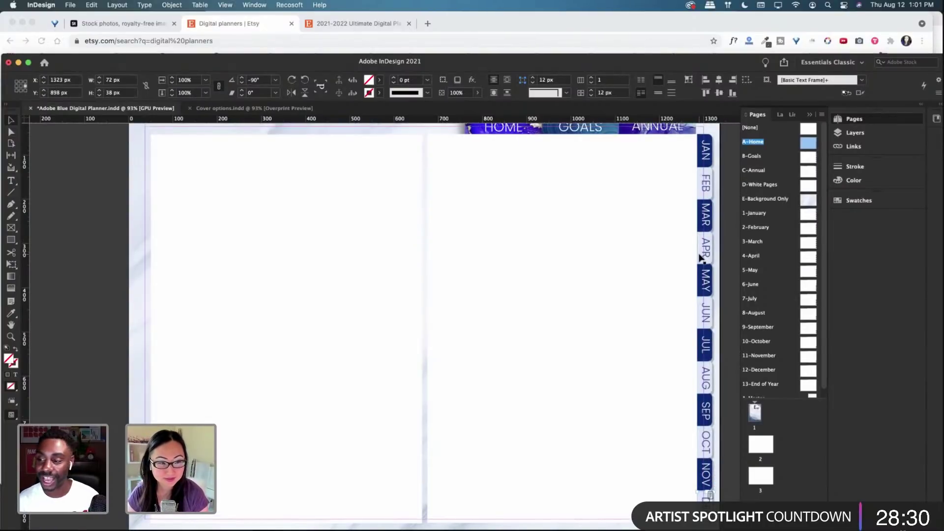
key(super+s)
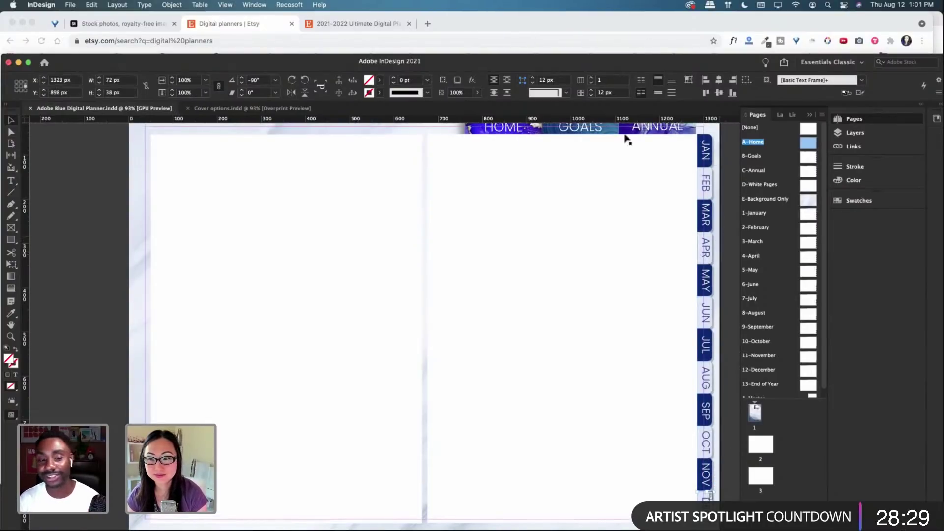
Step: Nudge the "HOME" label down to Y 14 px and the "ANNUAL" label down to Y 15 px
click(516, 137)
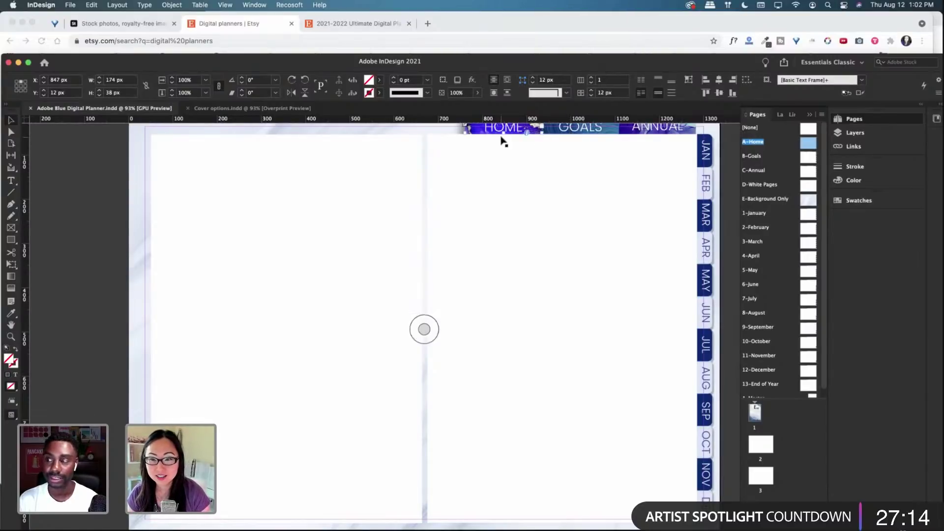
scroll(552, 185, up, 2)
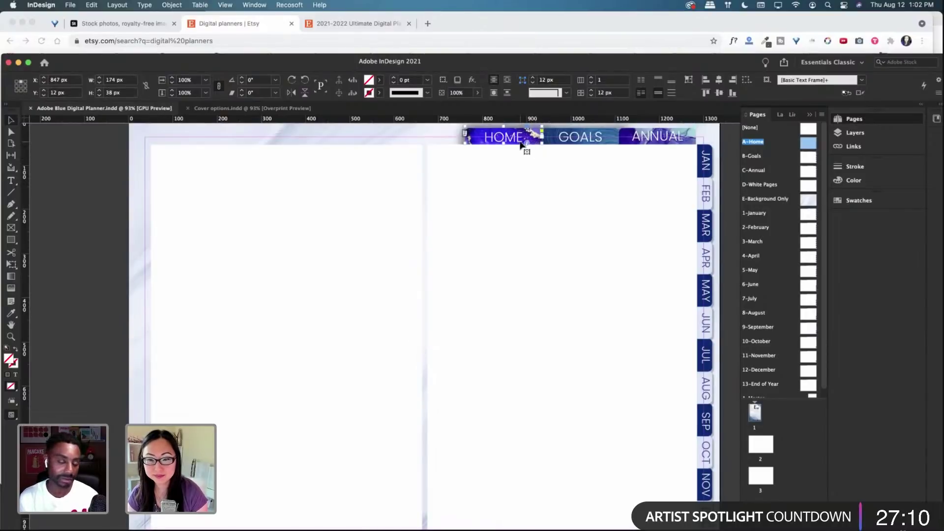
key(Down)
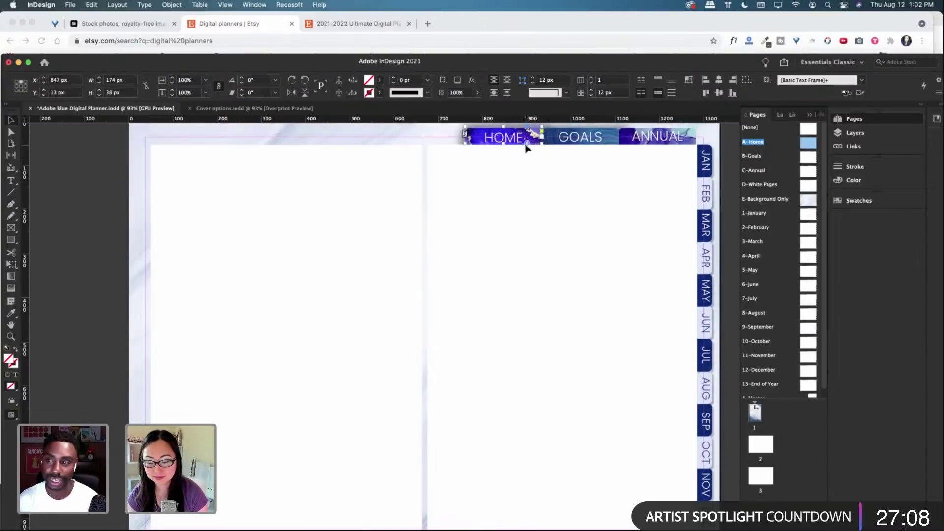
click(592, 146)
click(658, 144)
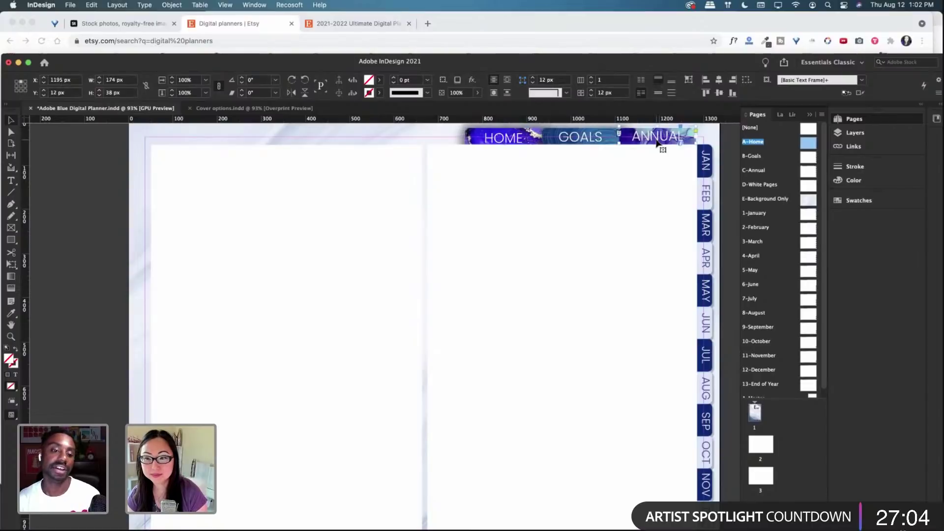
key(Down)
key(Down)
key(Down)
click(500, 142)
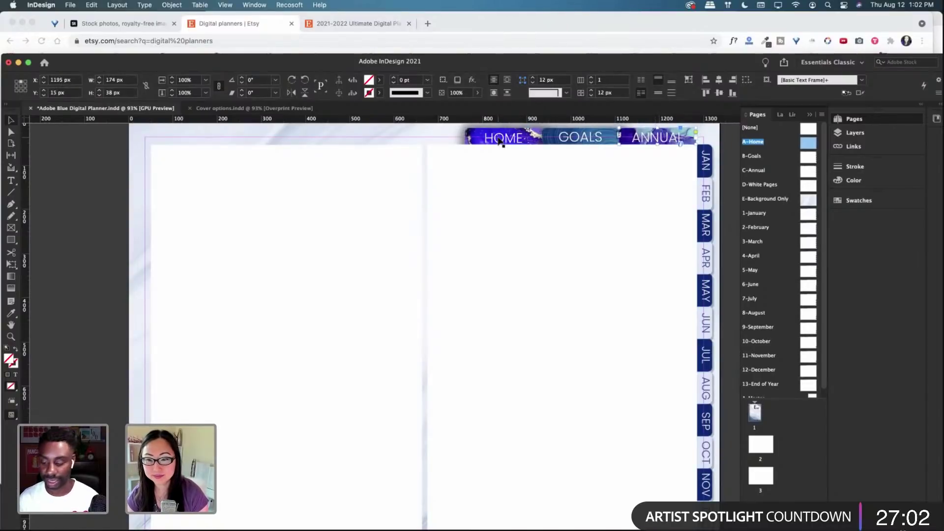
shift+click(576, 142)
shift+click(669, 141)
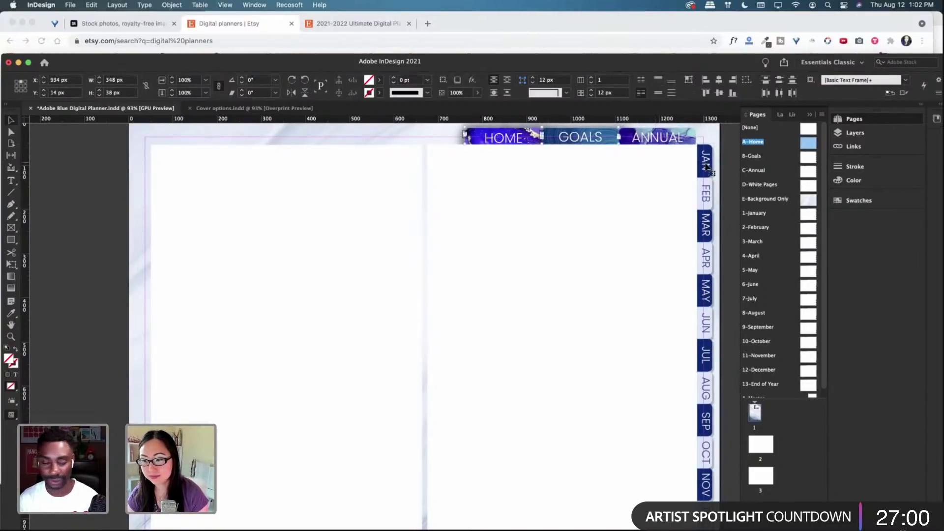
shift+click(704, 165)
shift+click(706, 197)
shift+click(705, 233)
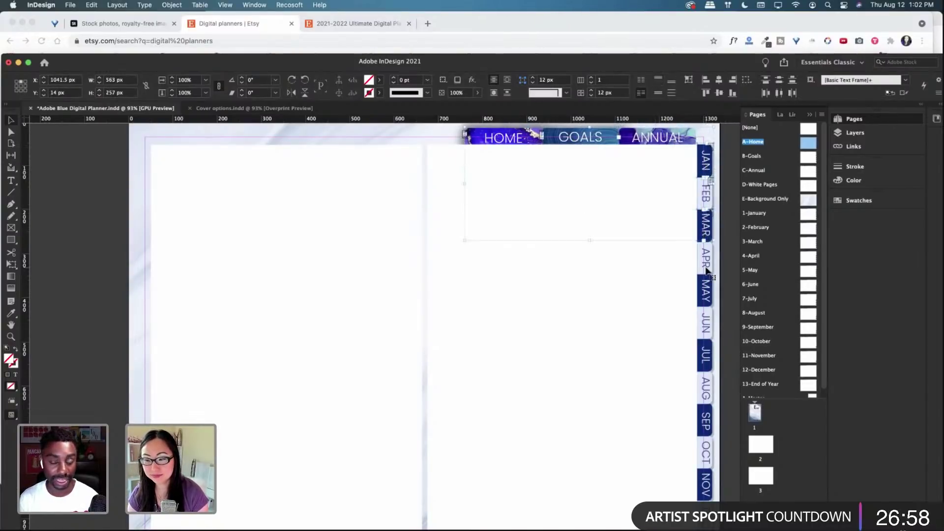
shift+click(707, 258)
shift+click(706, 291)
shift+click(705, 334)
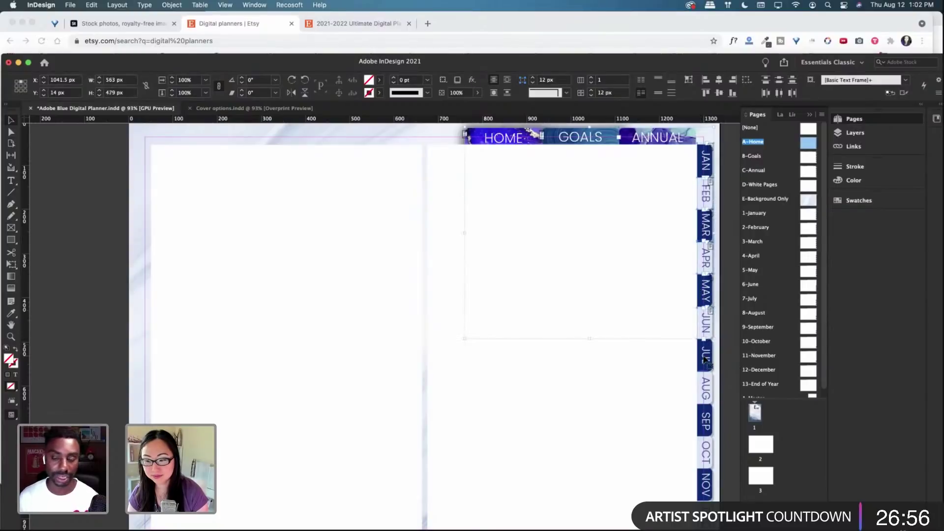
shift+click(707, 367)
shift+click(707, 393)
shift+click(706, 420)
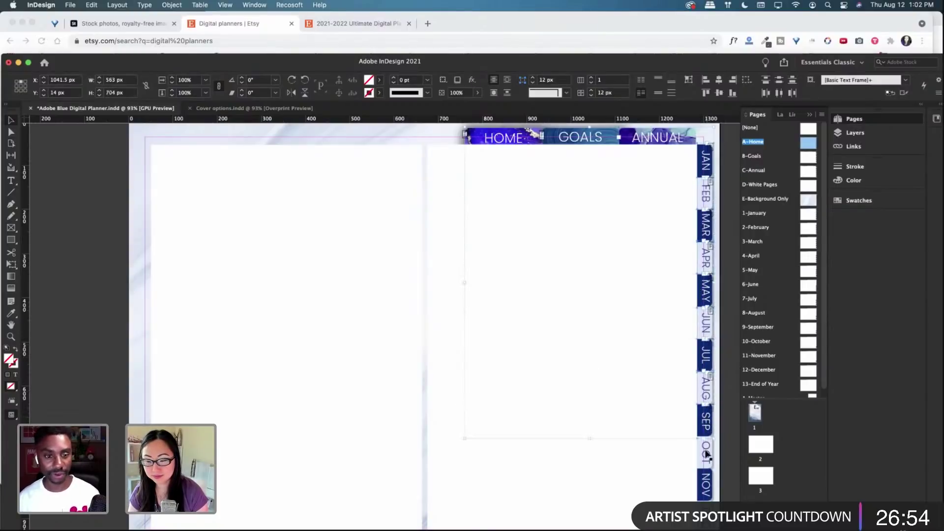
shift+click(706, 455)
scroll(706, 443, down, 1)
scroll(706, 444, down, 2)
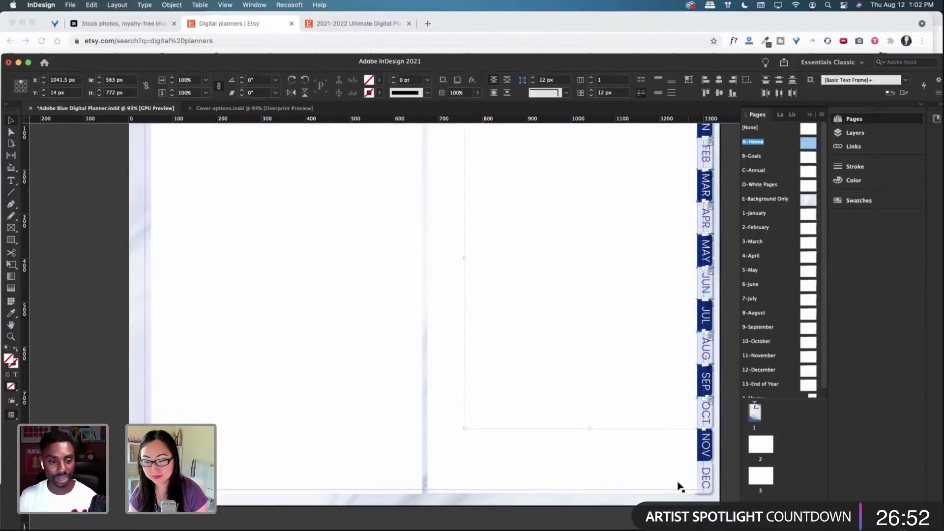
click(679, 486)
Step: Nudge the "DEC" label on its side tab up to Y 897 px
click(704, 415)
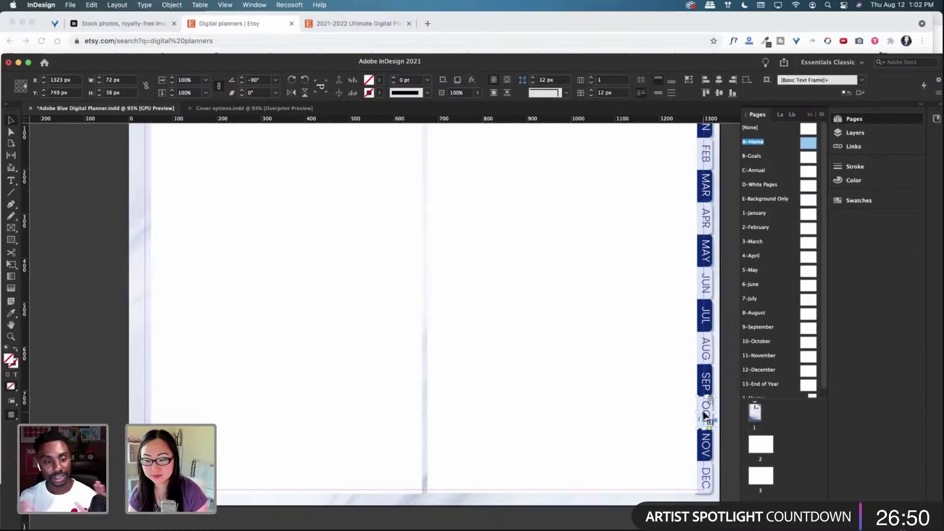
click(712, 446)
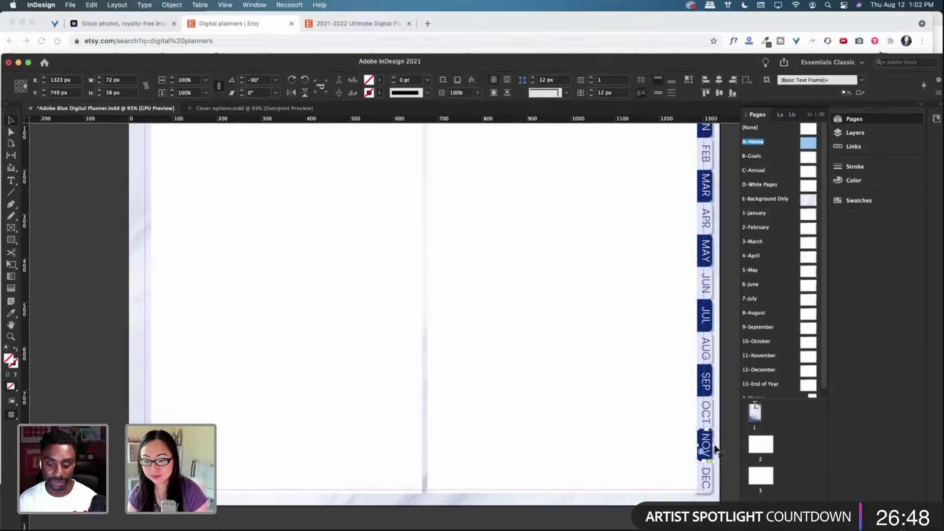
click(706, 484)
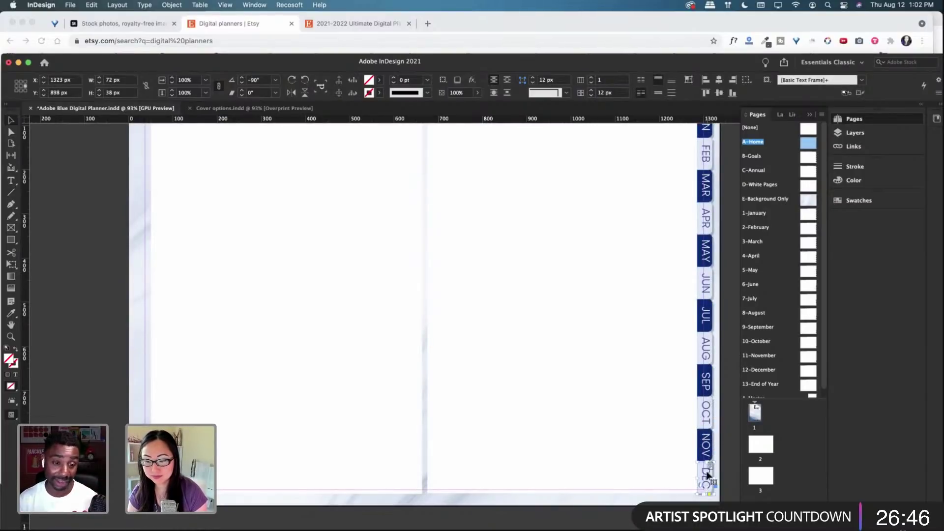
key(Up)
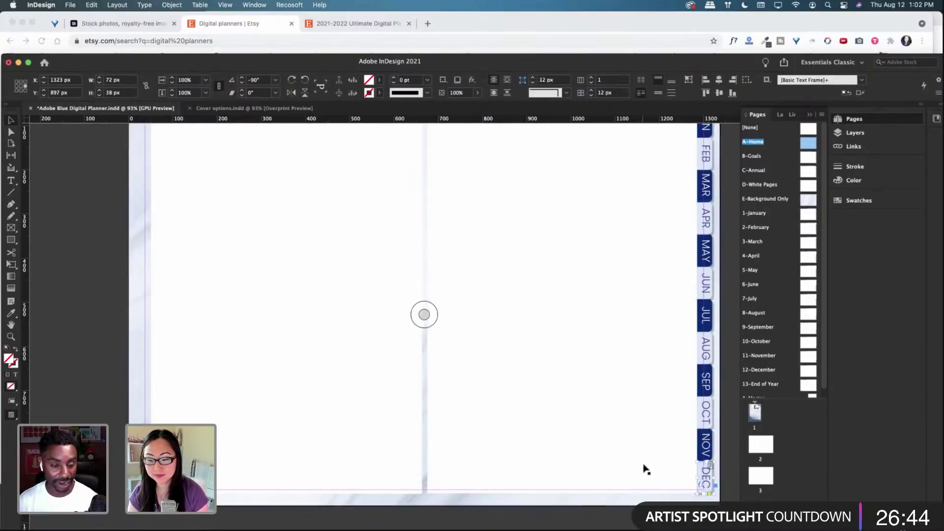
click(644, 469)
Step: Try copying all the top section and month labels from the A-Home master onto the matching tabs of the B-Goals master
key(super+a)
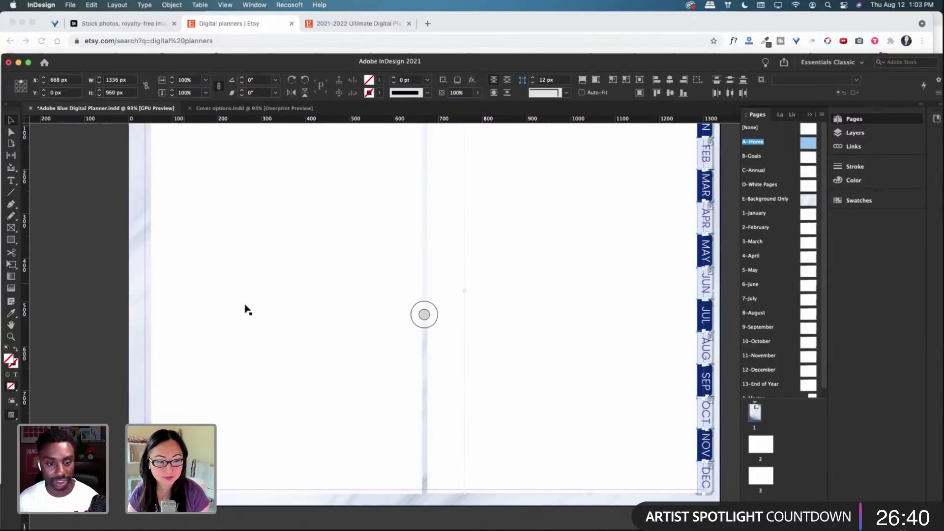
click(471, 344)
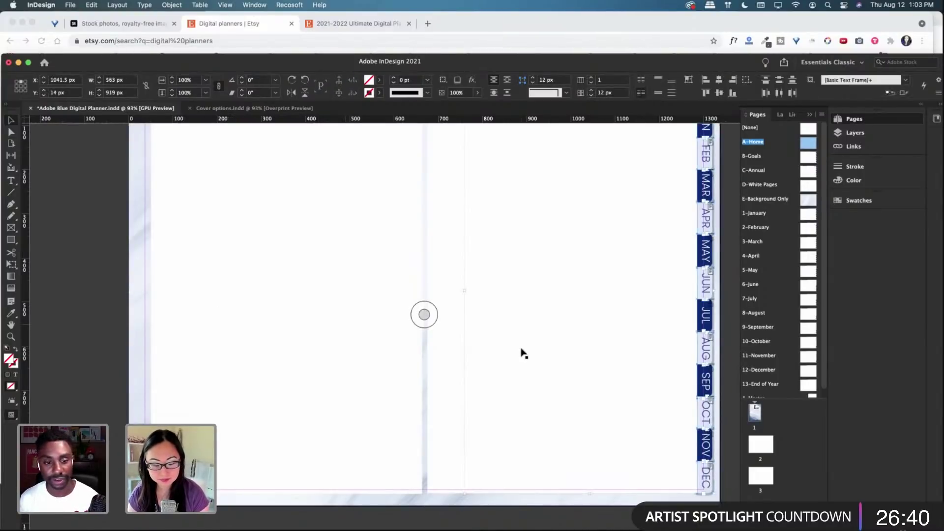
double_click(771, 156)
click(425, 211)
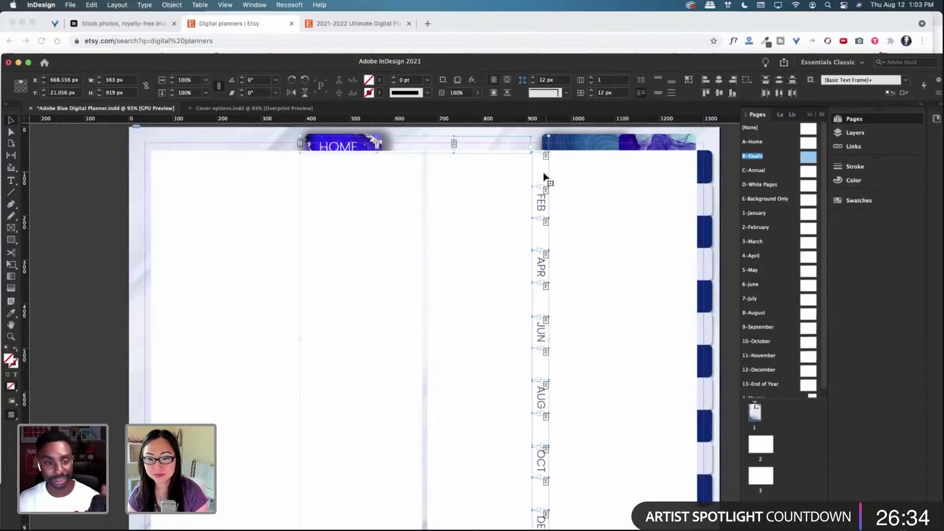
drag(547, 175, 706, 174)
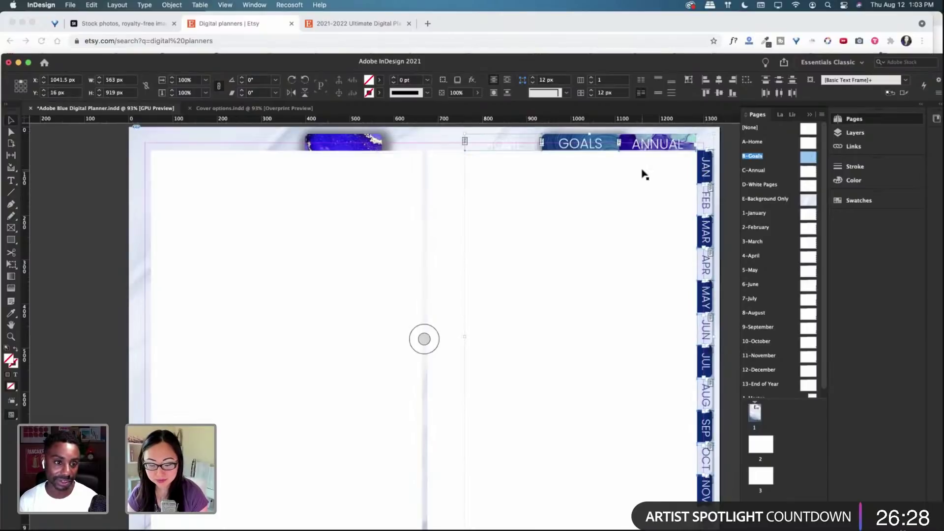
key(BackSpace)
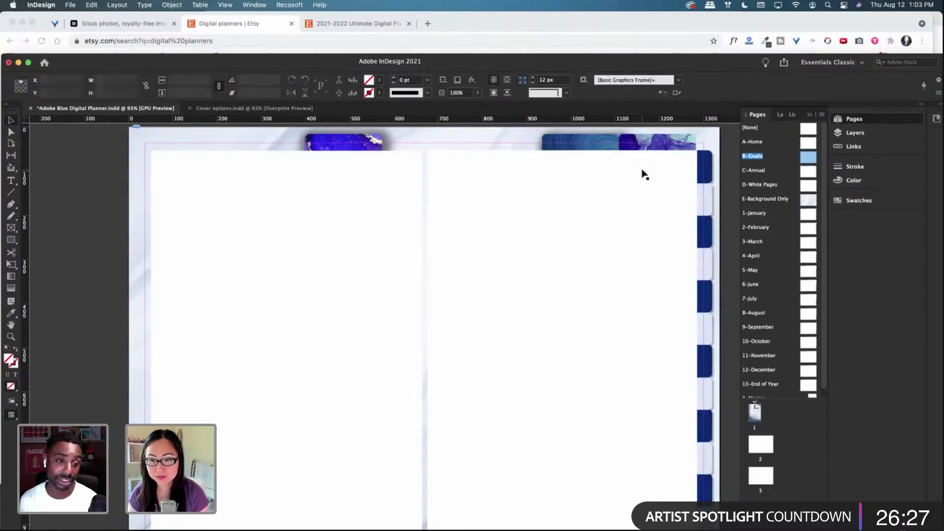
Step: Apply the A-Home master to page 2 and the B-Goals master to page 3
double_click(762, 142)
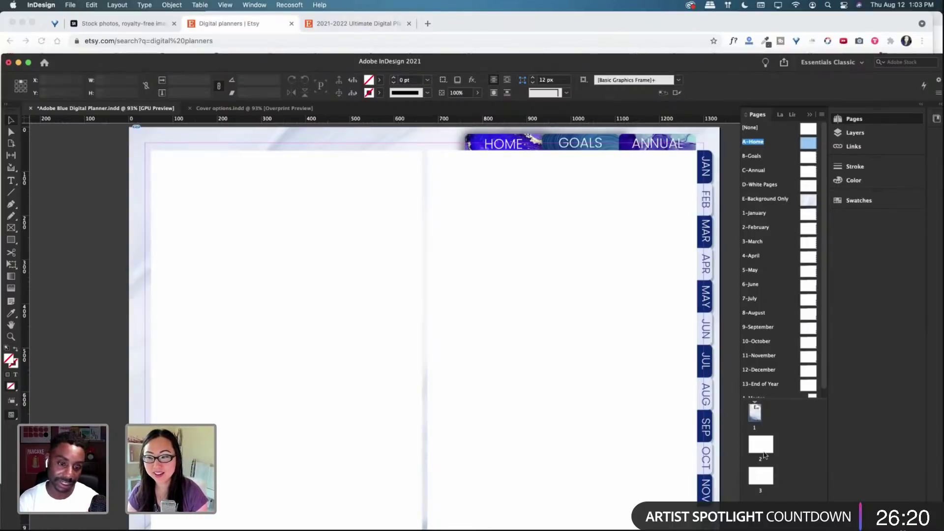
double_click(761, 444)
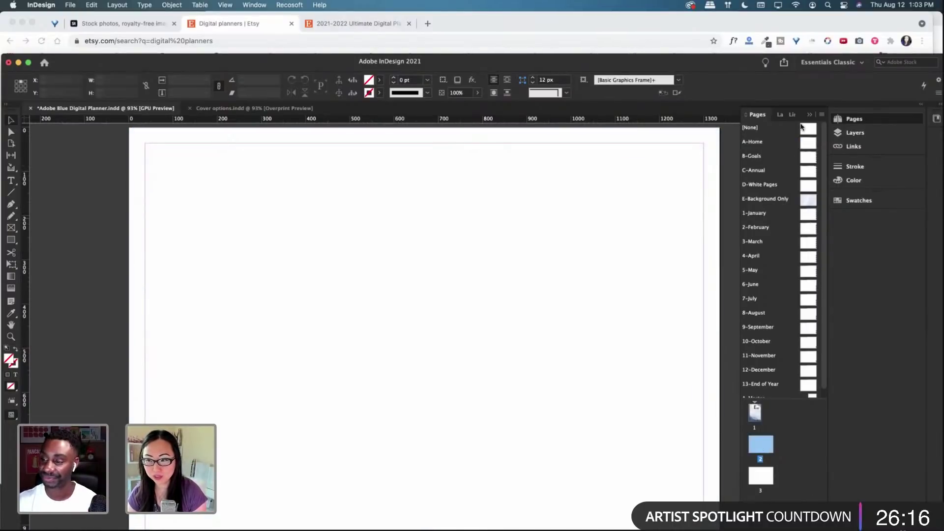
drag(742, 397, 768, 450)
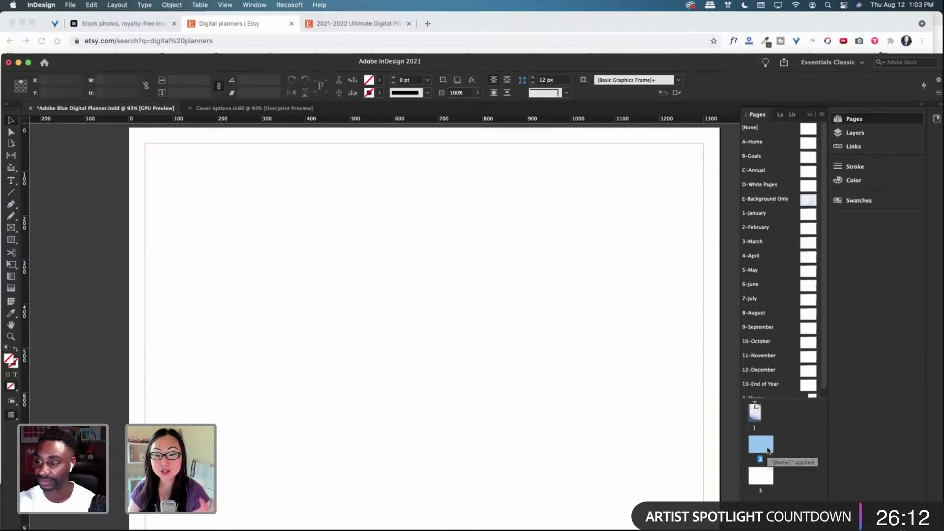
click(794, 147)
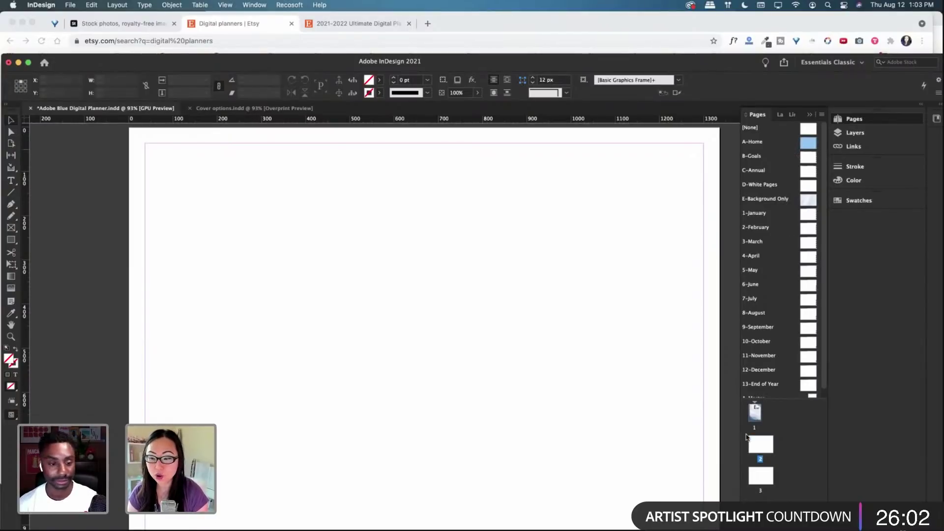
double_click(755, 413)
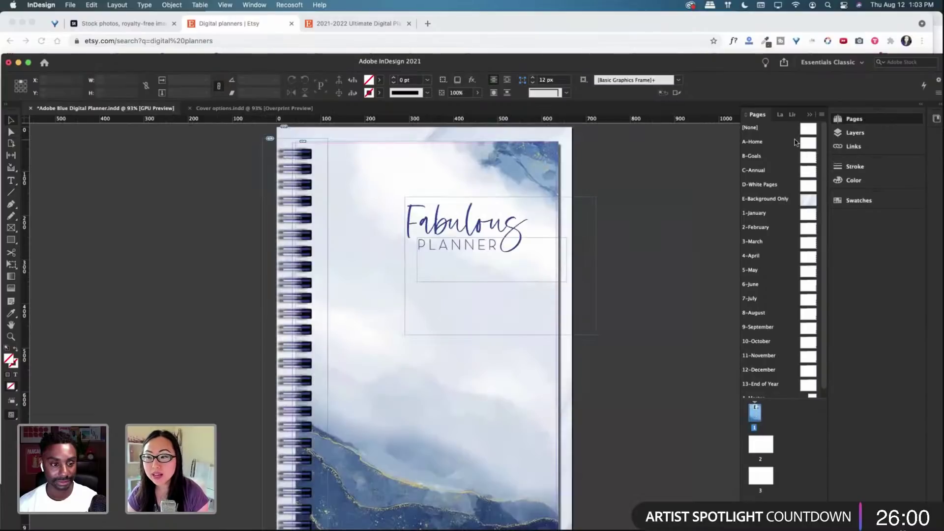
double_click(796, 143)
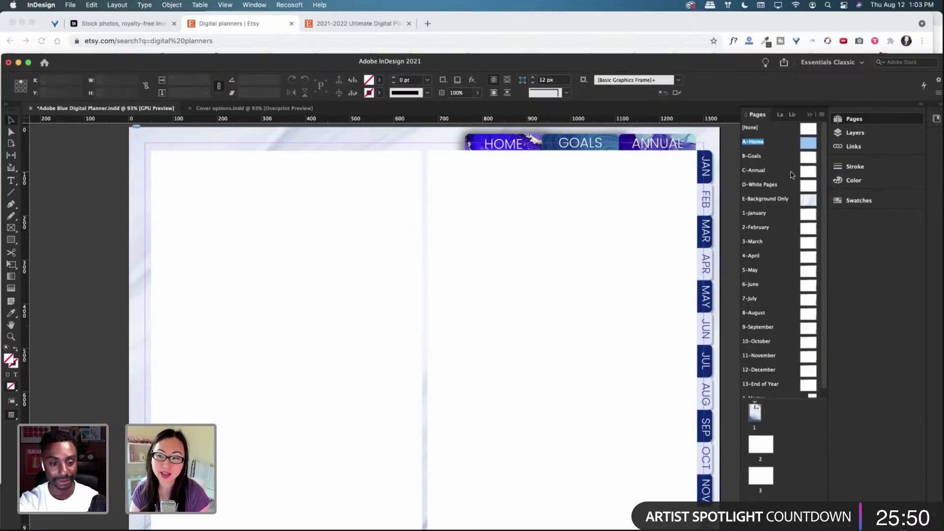
drag(806, 142, 766, 451)
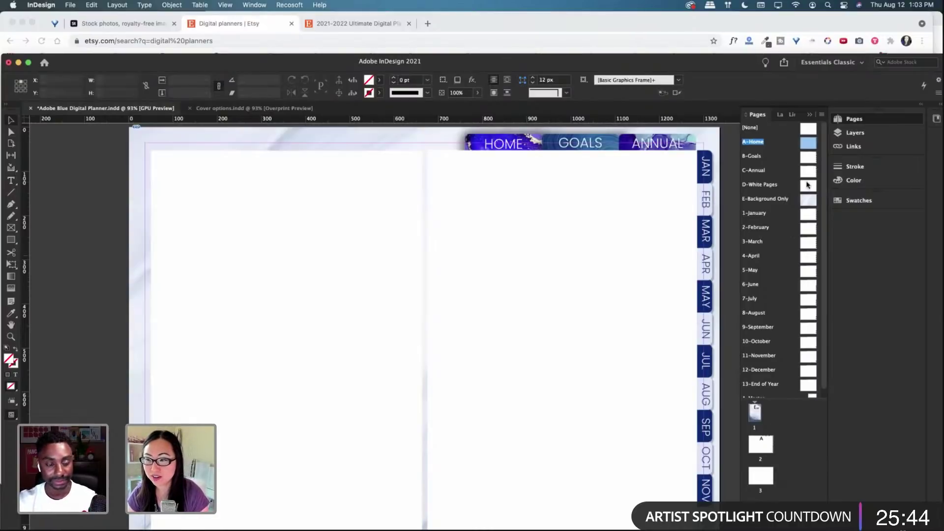
click(807, 158)
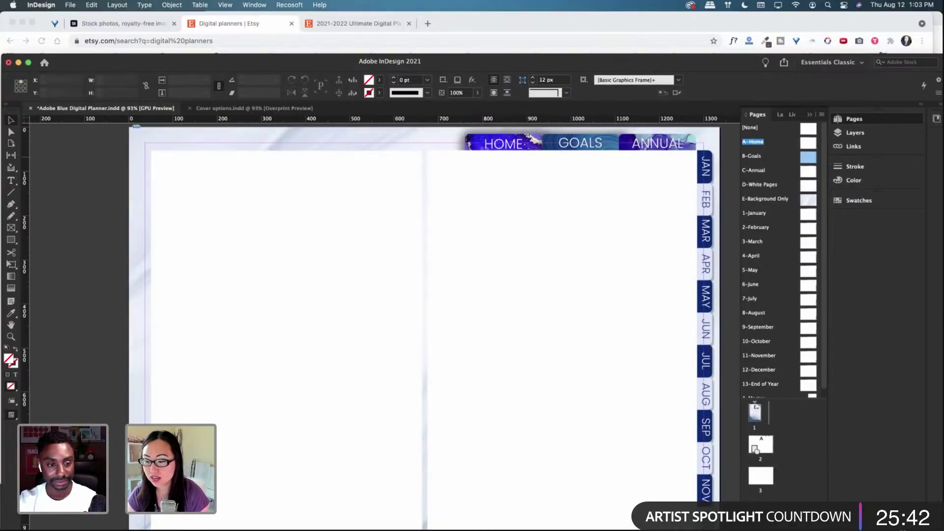
Step: Insert one page after page 3 and apply the C-Annual master to it
right_click(759, 475)
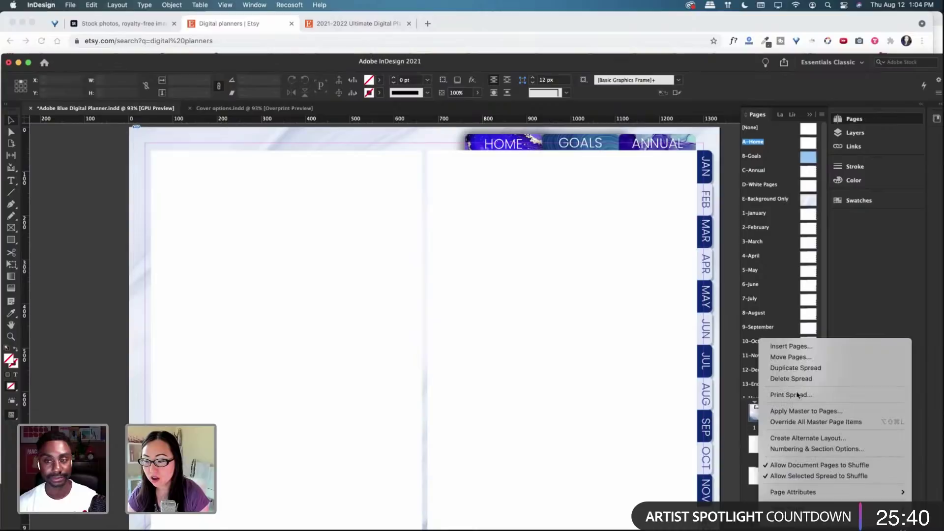
click(788, 346)
key(Return)
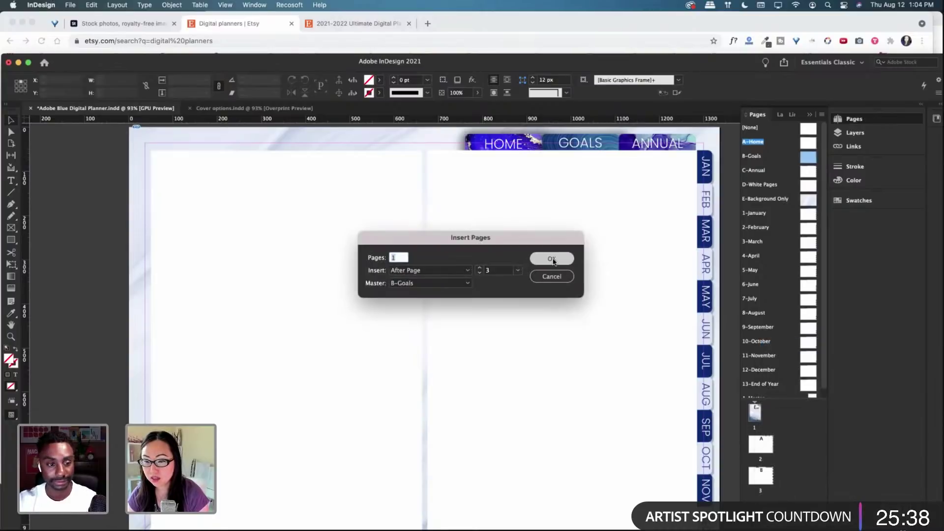
scroll(793, 160, down, 1)
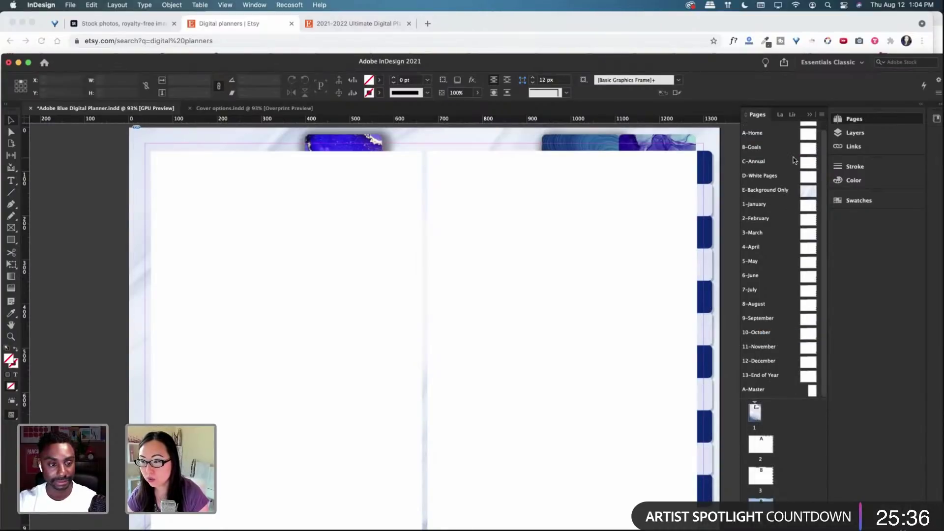
drag(805, 158, 760, 503)
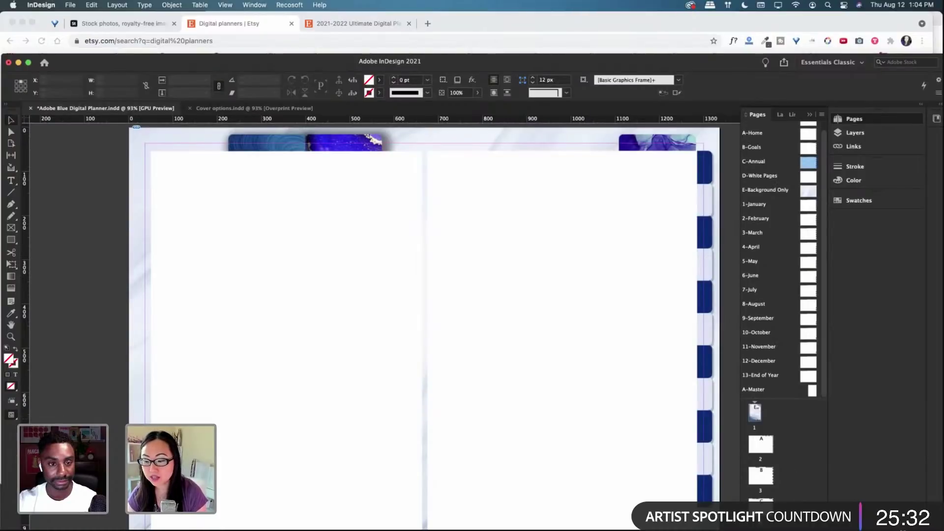
Step: Enlarge the area listing the document pages and move the application window up so the whole page list shows
drag(787, 398, 782, 265)
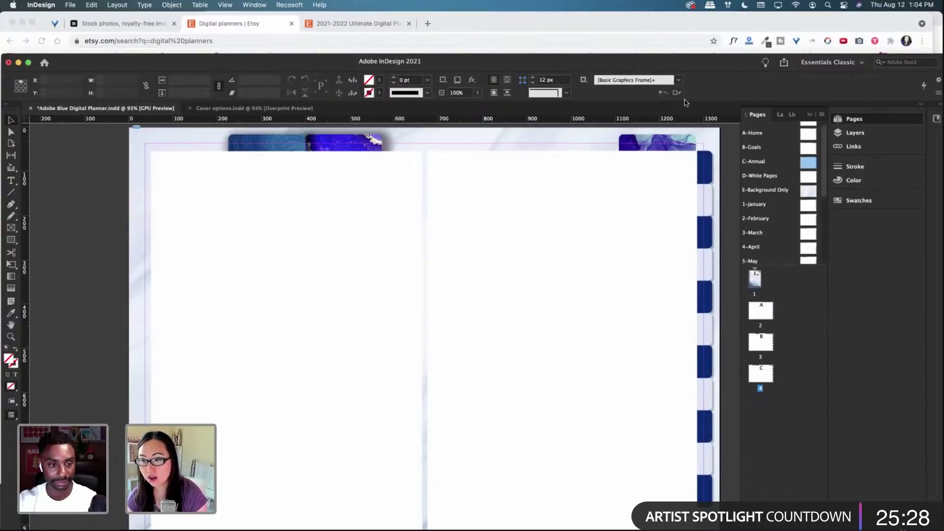
drag(577, 61, 578, 28)
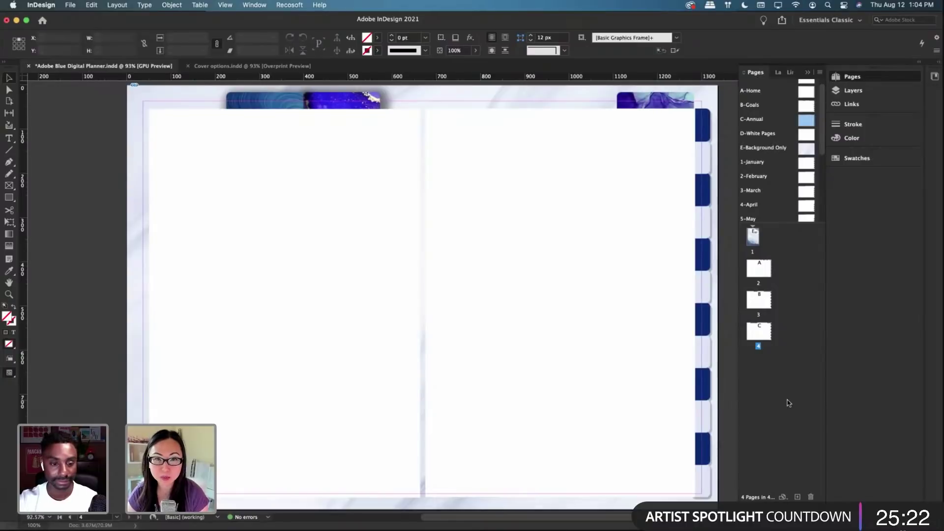
drag(759, 265, 759, 268)
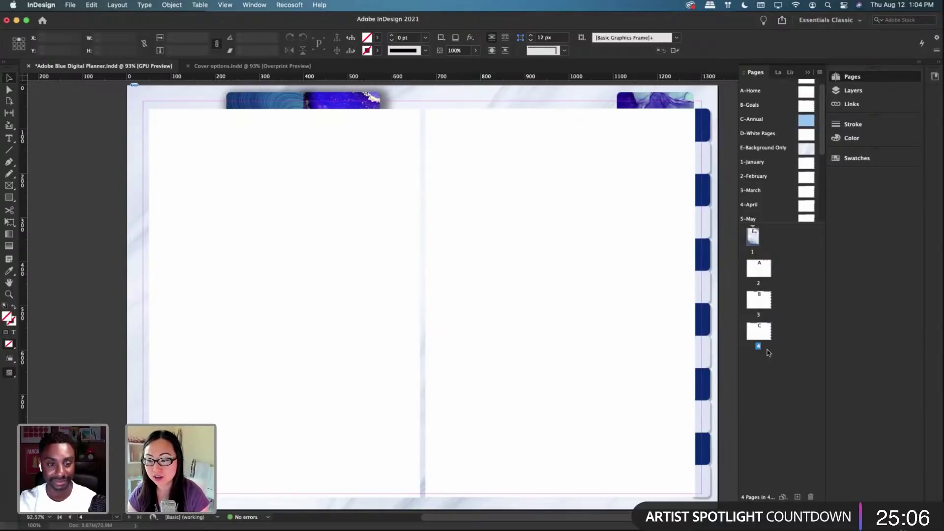
Step: Try to add a new page after page 4 of the planner
click(797, 496)
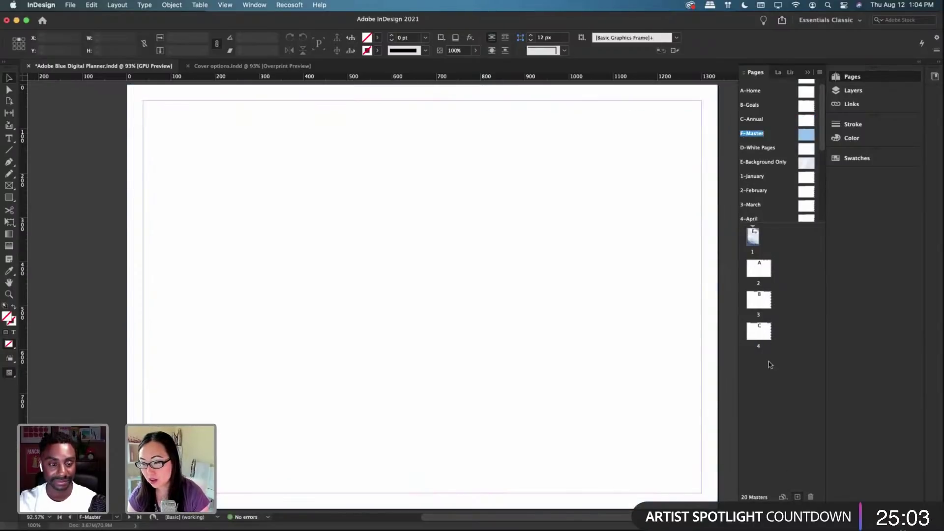
click(760, 332)
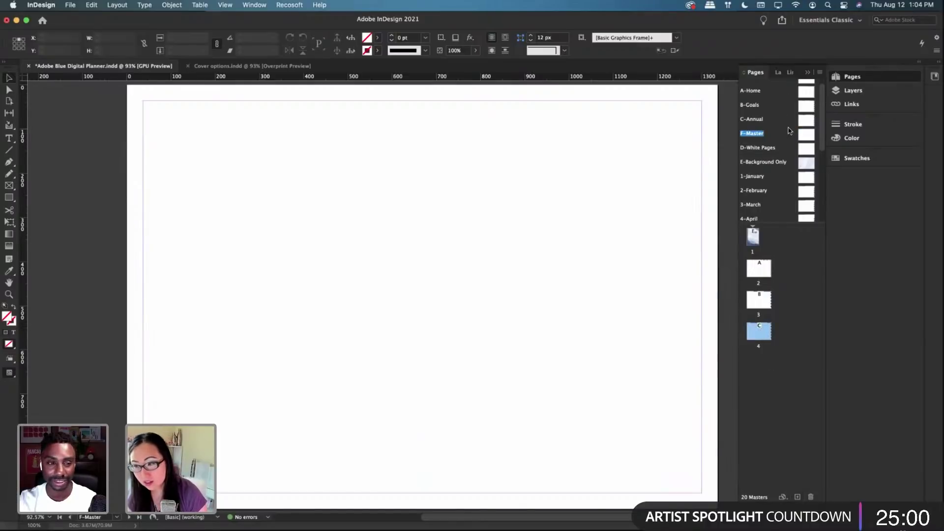
Step: Undo the newly added F-Master and add eleven document pages after page 4, ending at page 15
key(super+z)
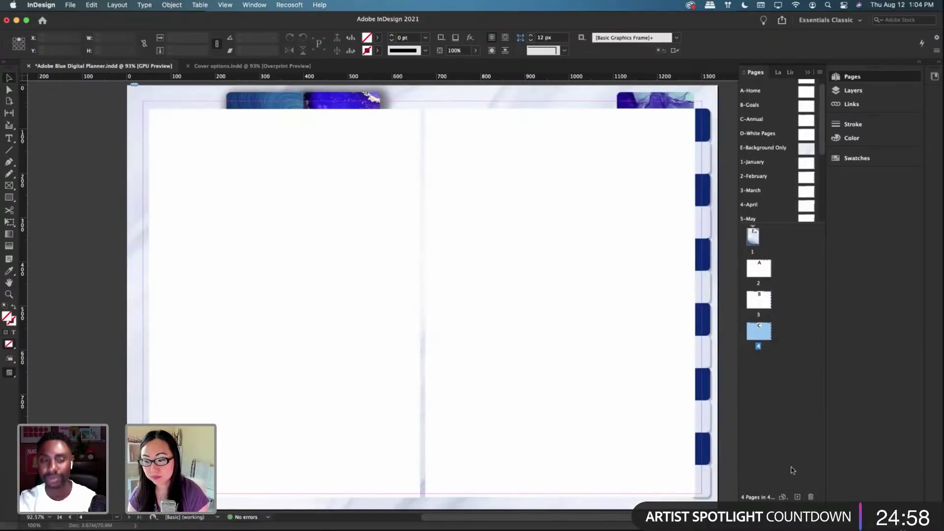
click(798, 497)
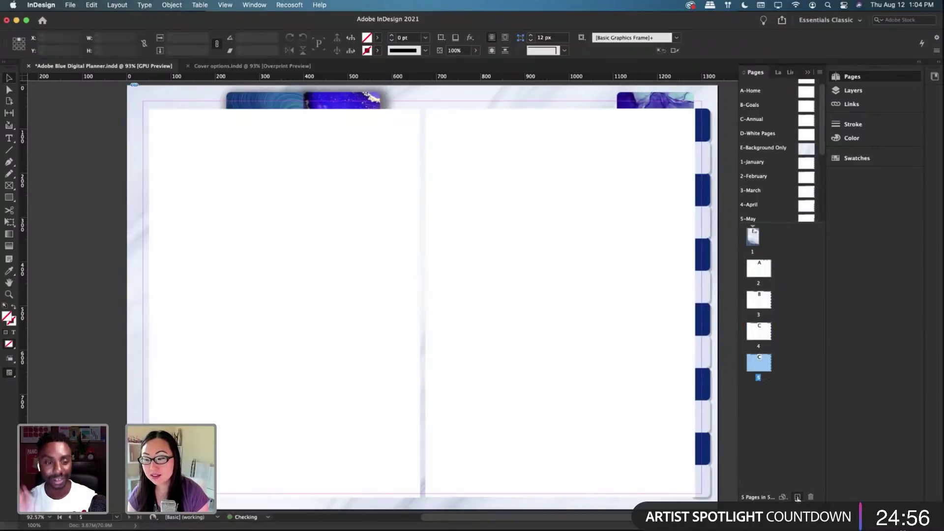
click(797, 497)
click(797, 497)
click(797, 497)
click(797, 497)
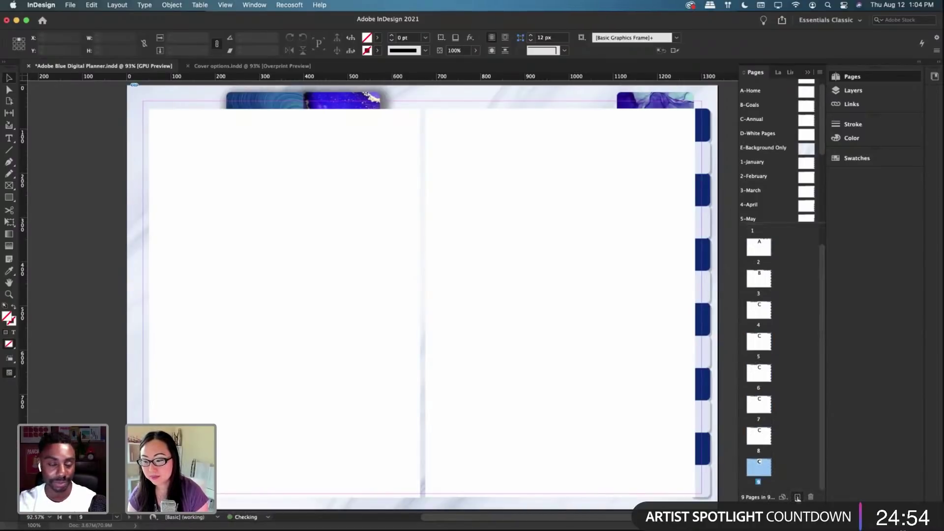
click(797, 497)
click(798, 497)
click(797, 497)
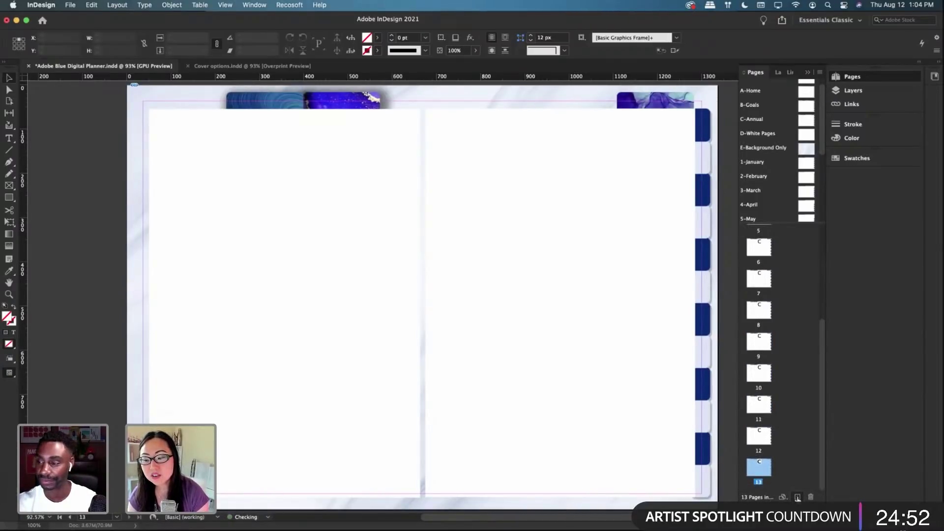
click(797, 497)
click(797, 497)
click(797, 497)
Step: Apply the 1-January master to page 5
scroll(788, 335, up, 2)
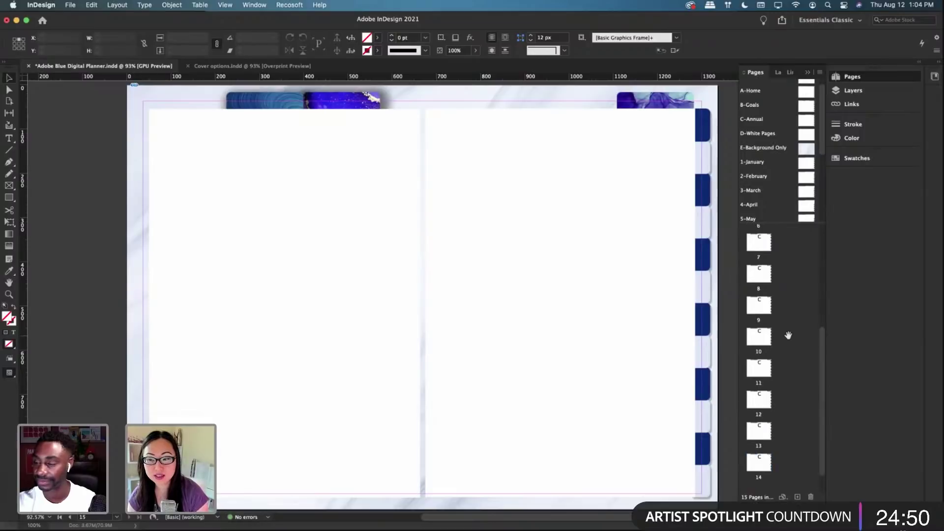
scroll(788, 335, up, 3)
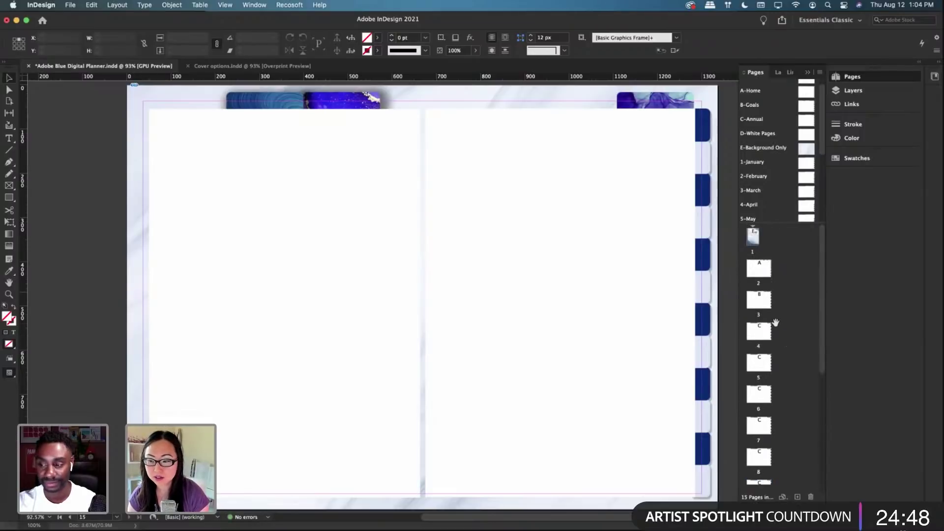
scroll(775, 323, down, 2)
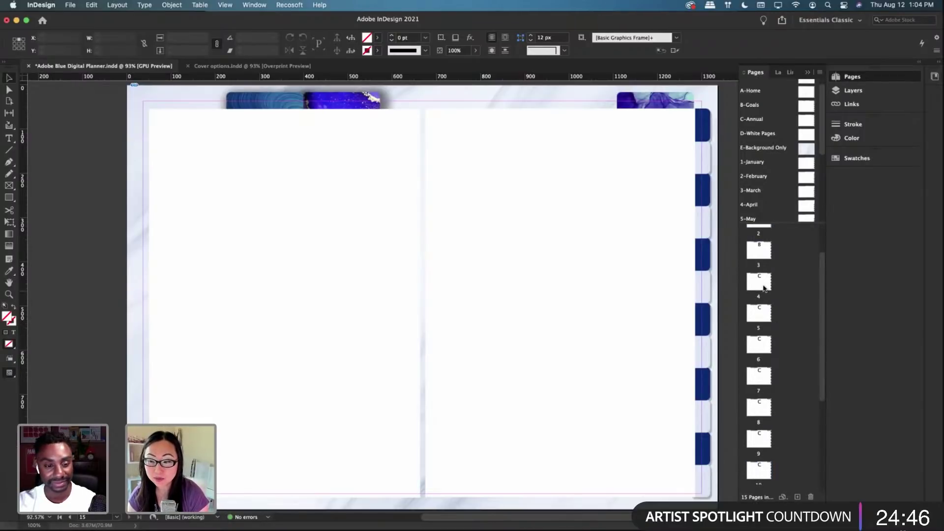
double_click(765, 288)
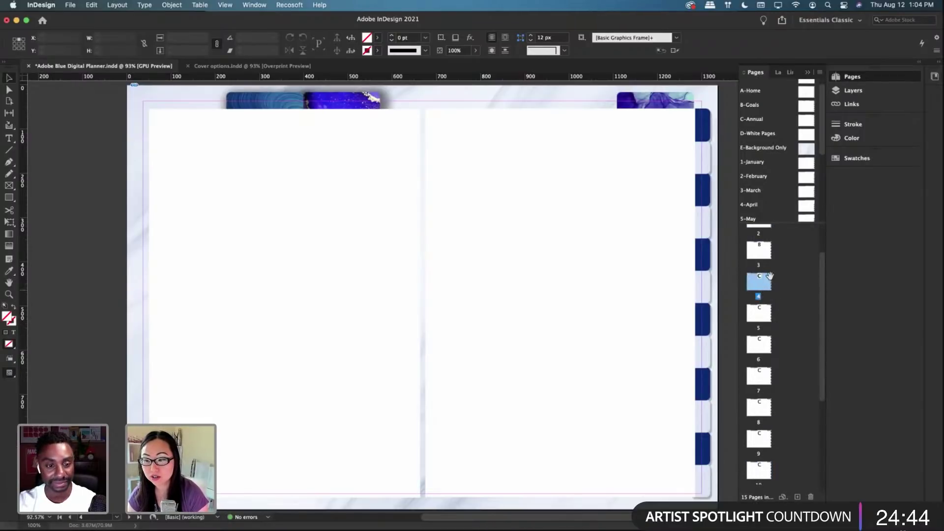
scroll(775, 285, up, 2)
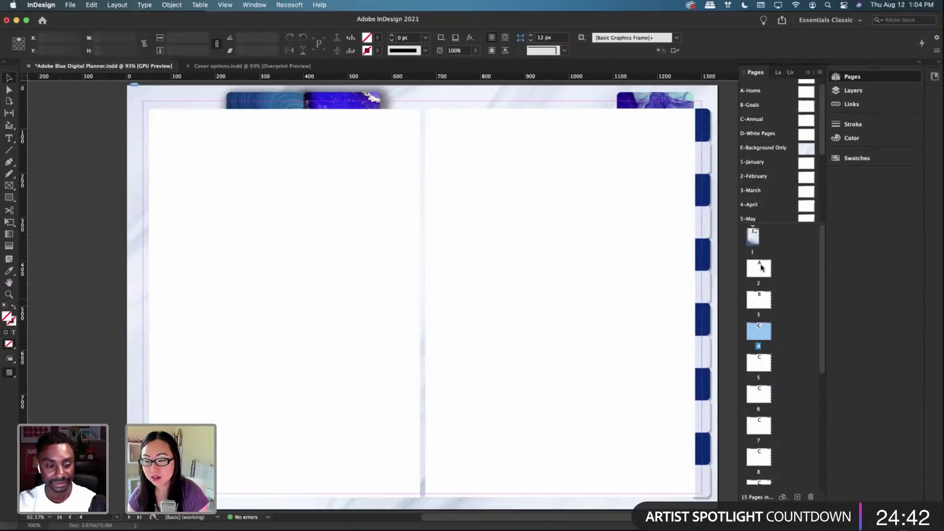
scroll(757, 285, down, 1)
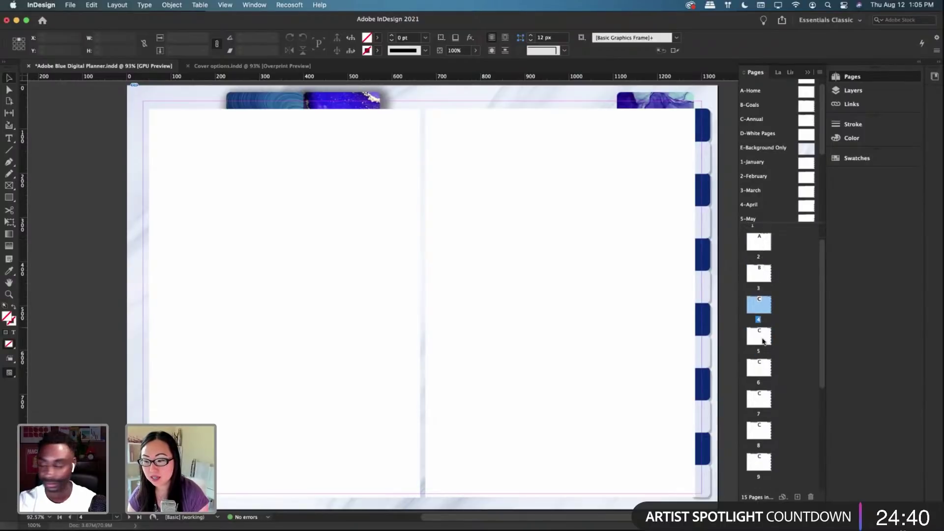
click(763, 340)
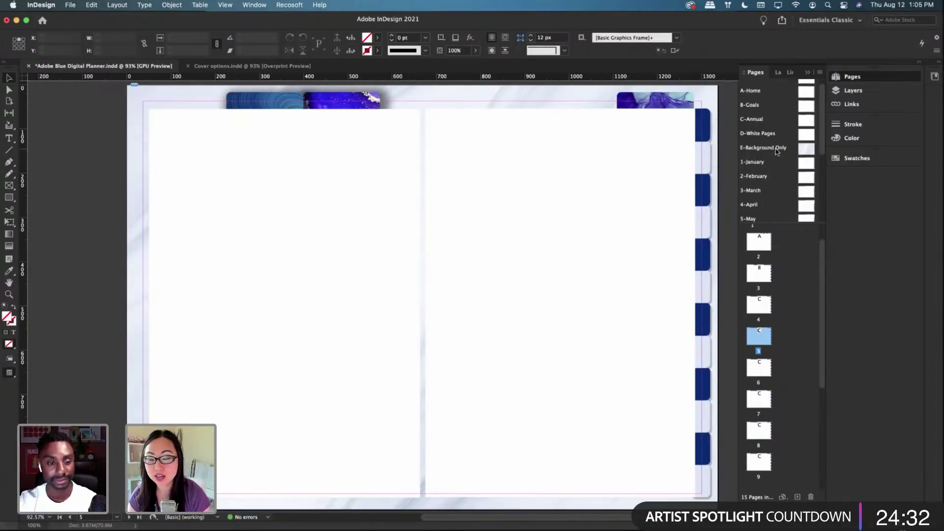
click(799, 164)
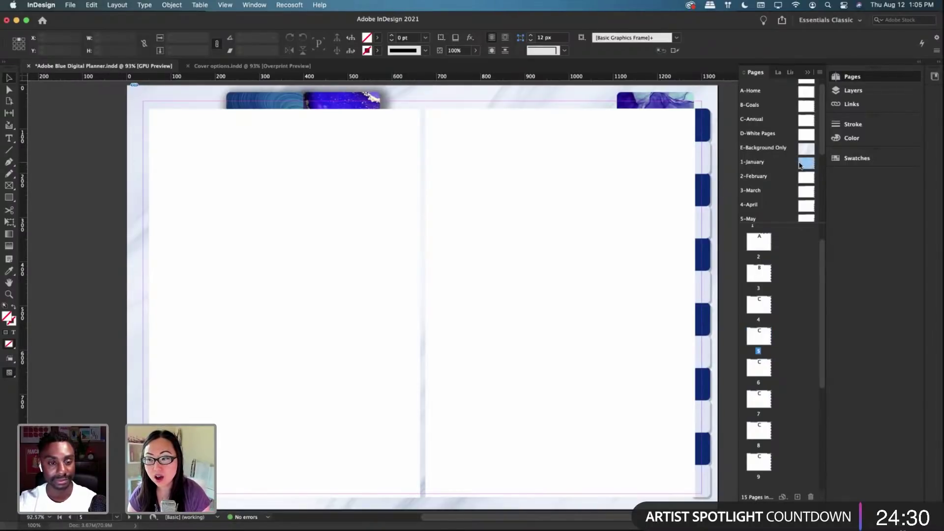
drag(799, 165, 758, 339)
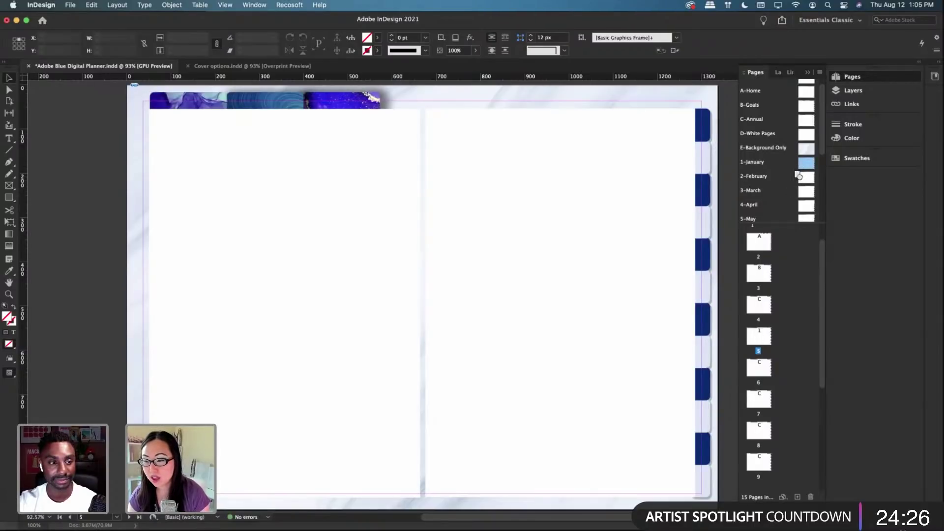
Step: Apply the 2-February, 3-March and 4-April masters to pages 6, 7 and 8 respectively
drag(802, 177, 759, 367)
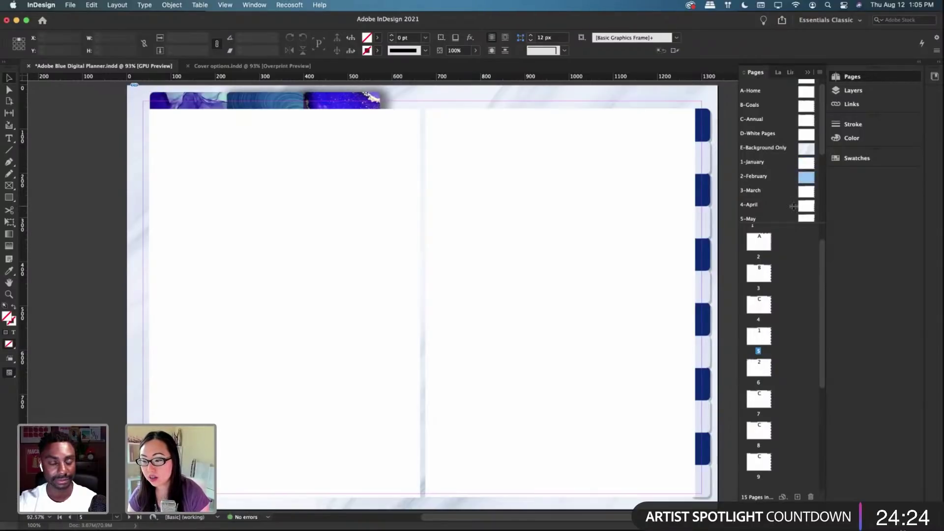
scroll(780, 312, down, 3)
scroll(780, 308, down, 1)
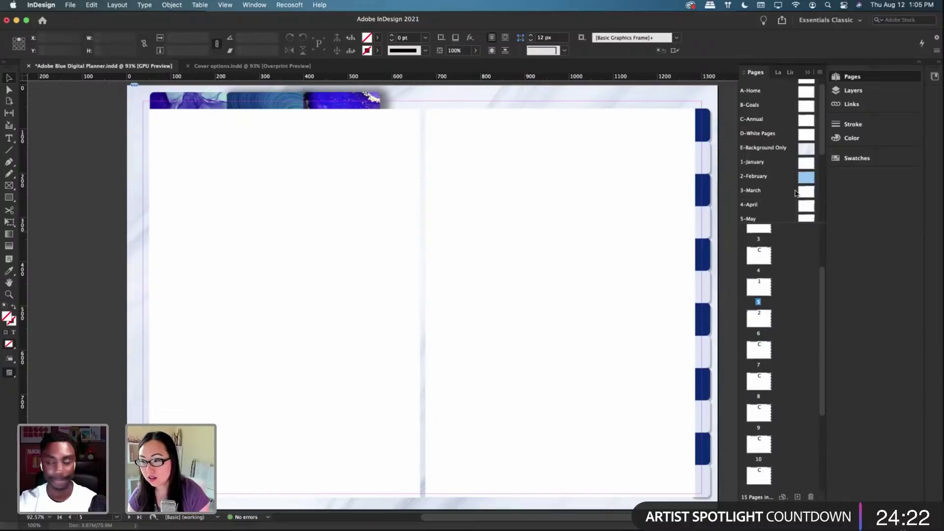
drag(800, 193, 759, 379)
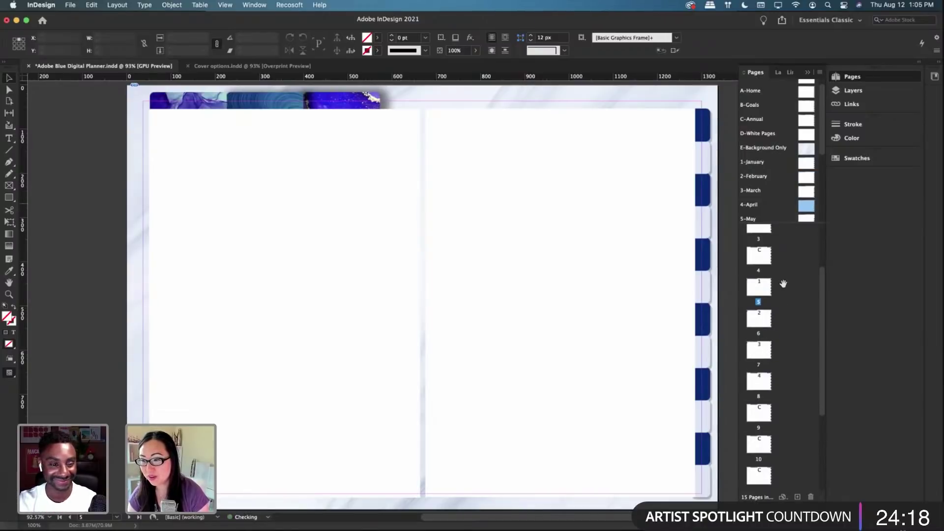
Step: Apply the 5-May, 6-June and 7-July masters to pages 9, 10 and 11 respectively
scroll(801, 177, down, 3)
drag(802, 178, 760, 413)
scroll(771, 316, down, 3)
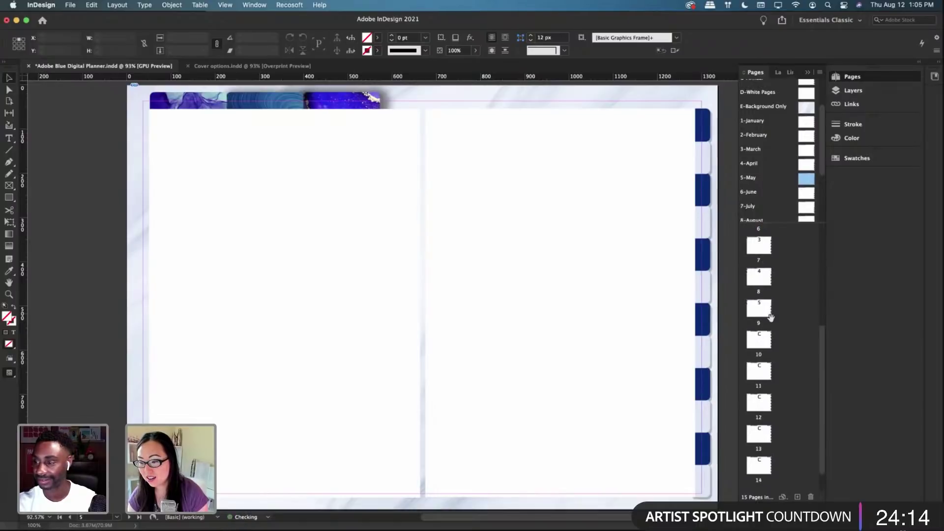
drag(805, 192, 759, 337)
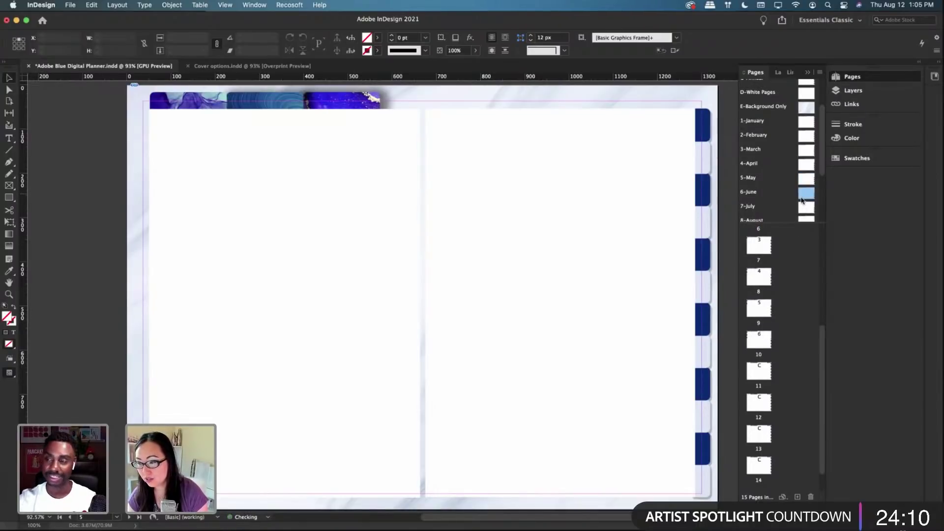
drag(806, 207, 759, 372)
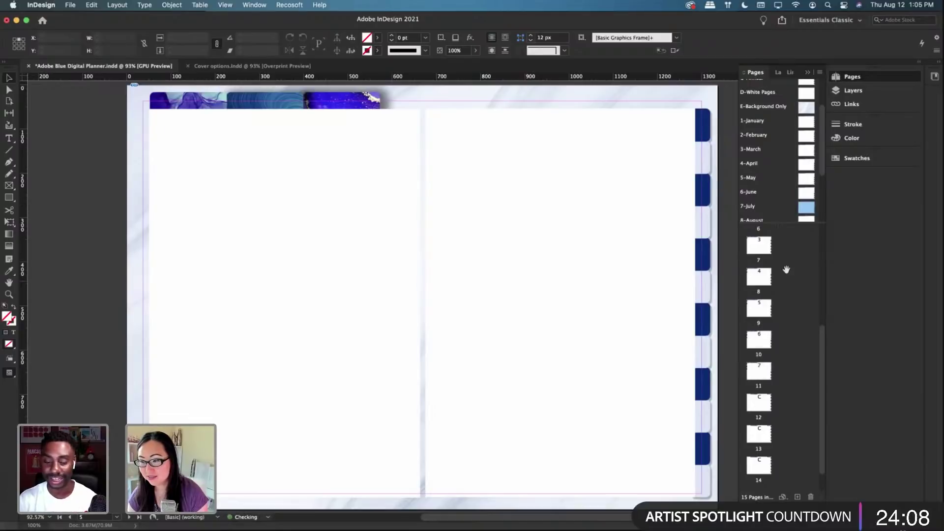
Step: Apply the 8-August, 9-September, 10-October and 11-November masters to pages 12, 13, 14 and 15 respectively
scroll(795, 203, down, 3)
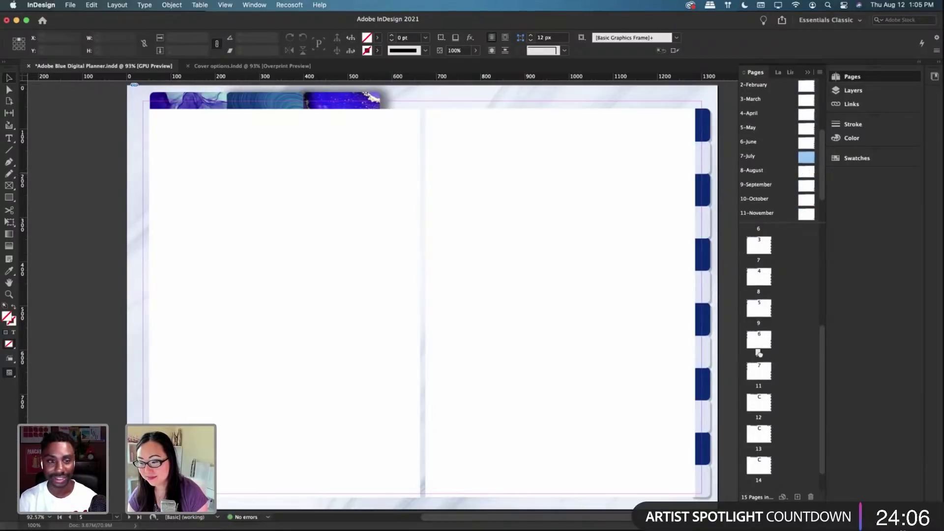
drag(804, 171, 758, 404)
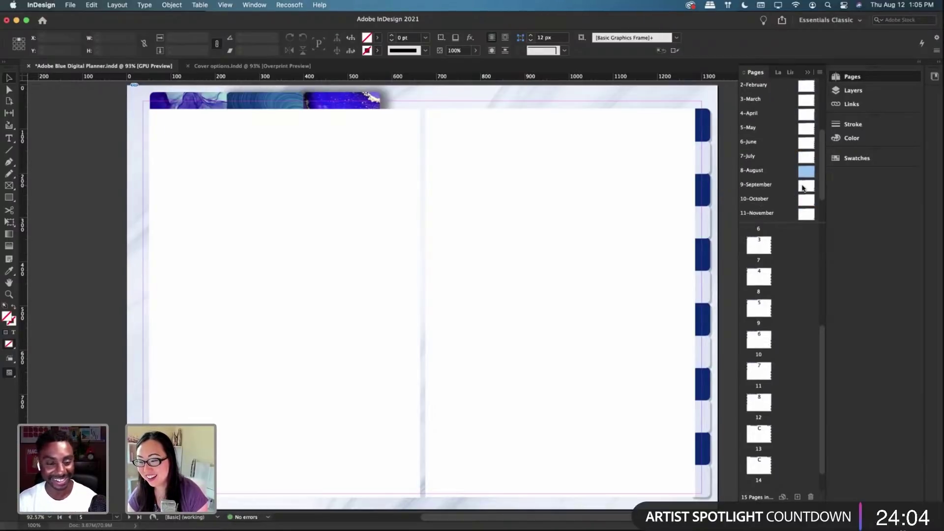
drag(804, 184, 759, 435)
scroll(779, 419, down, 1)
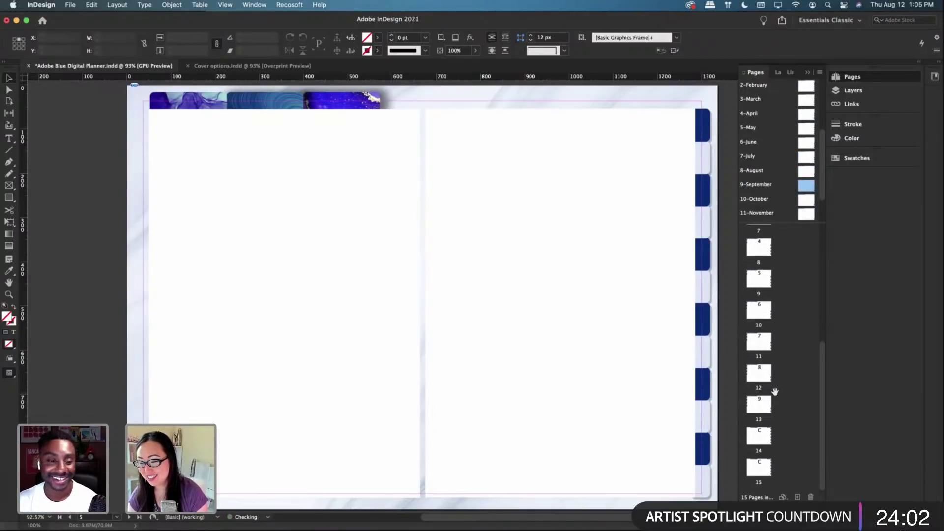
drag(804, 195, 762, 435)
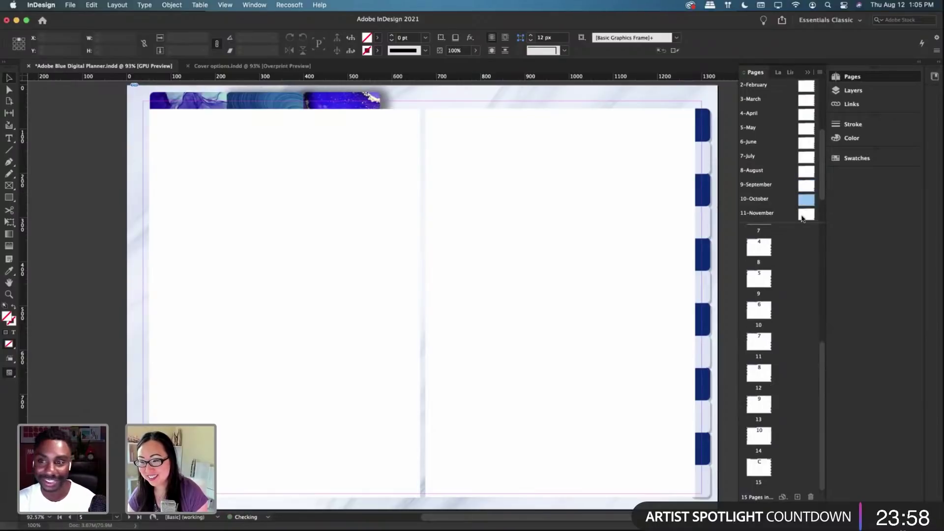
drag(805, 213, 762, 466)
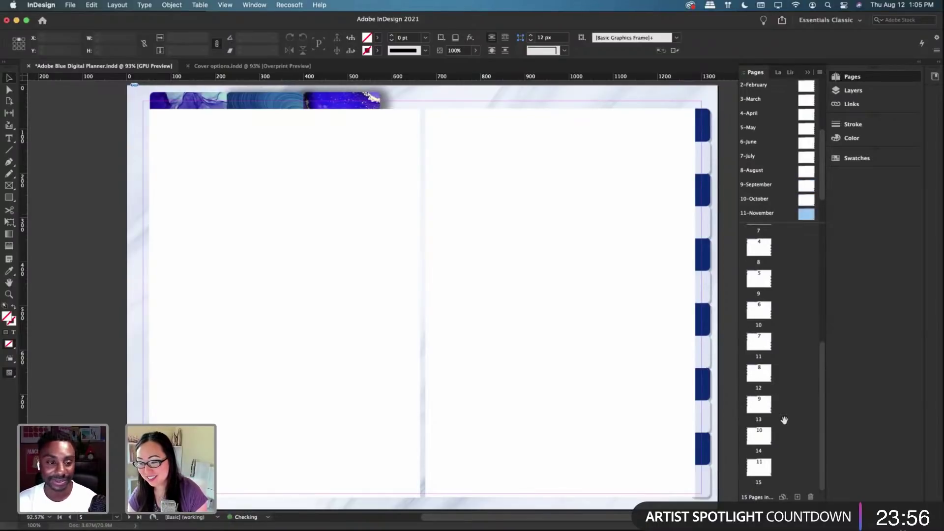
Step: Add page 16 after page 15 and apply the 12-December master to it
click(798, 497)
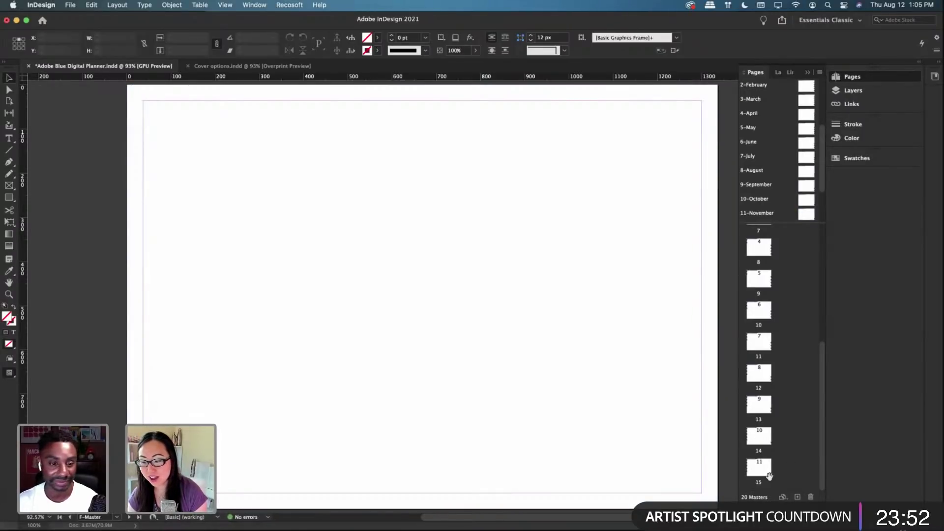
double_click(776, 240)
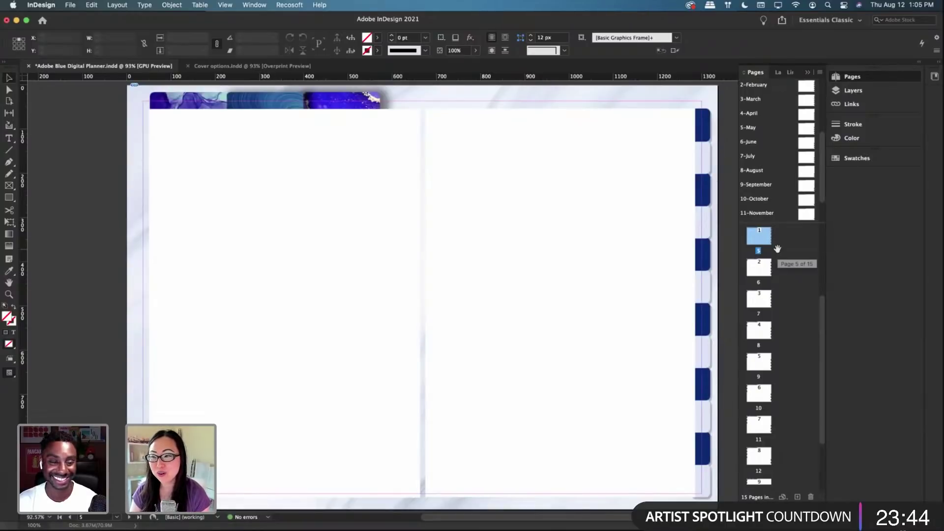
scroll(799, 210, down, 2)
scroll(799, 210, down, 1)
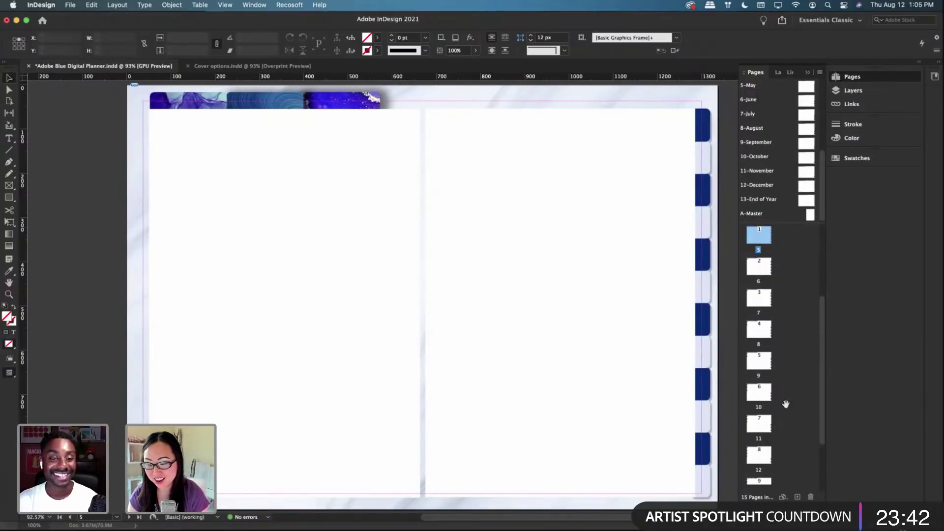
scroll(783, 400, down, 3)
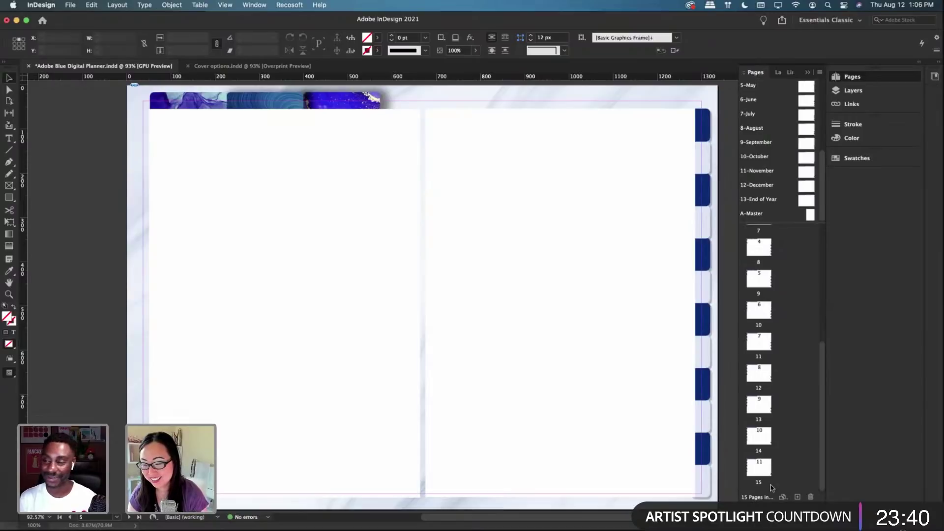
click(765, 470)
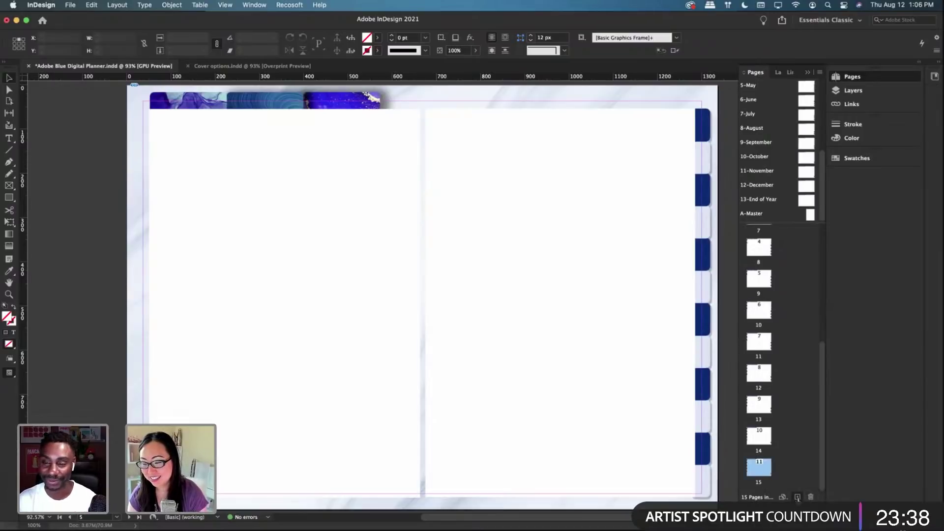
click(797, 497)
drag(803, 187, 759, 473)
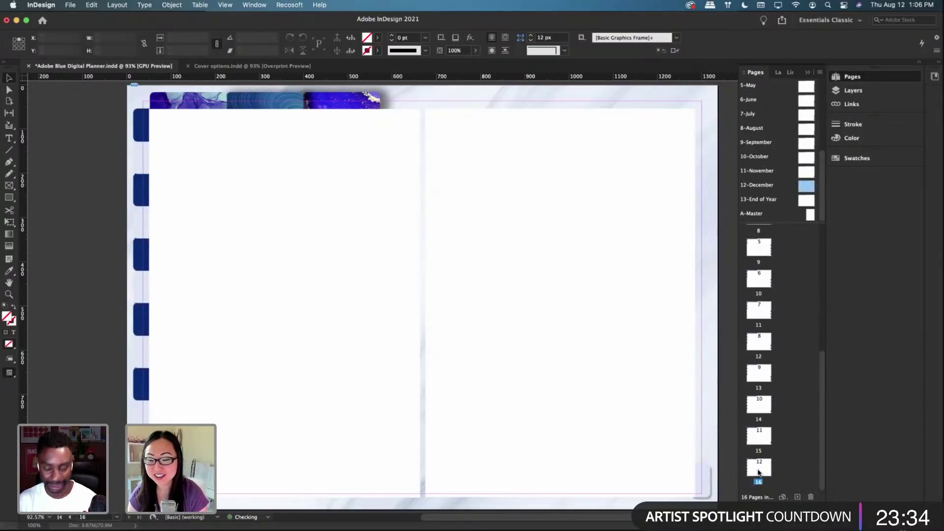
Step: Save the Adobe Blue Digital Planner document
scroll(769, 413, up, 8)
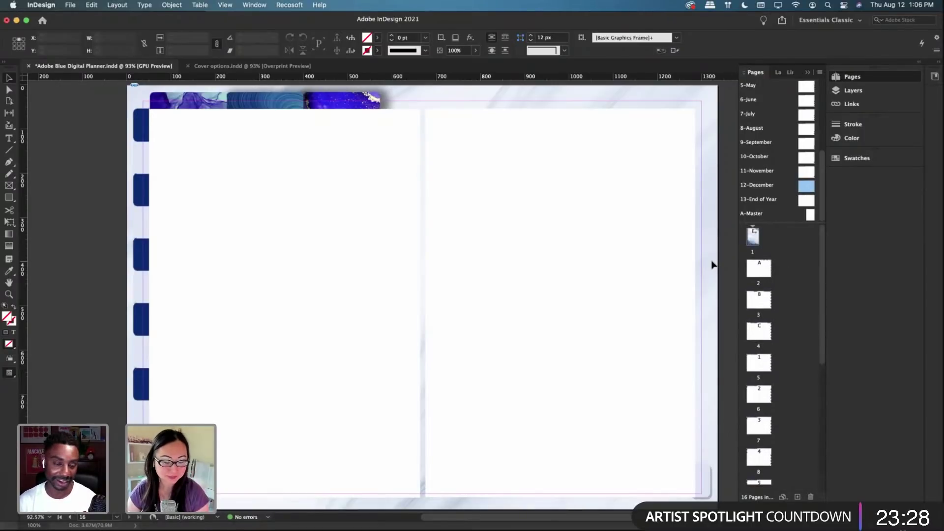
key(super+s)
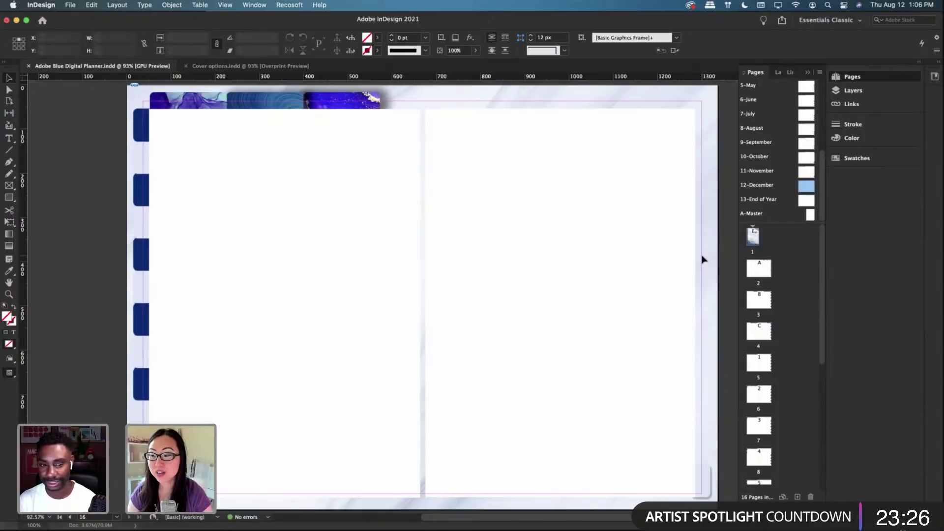
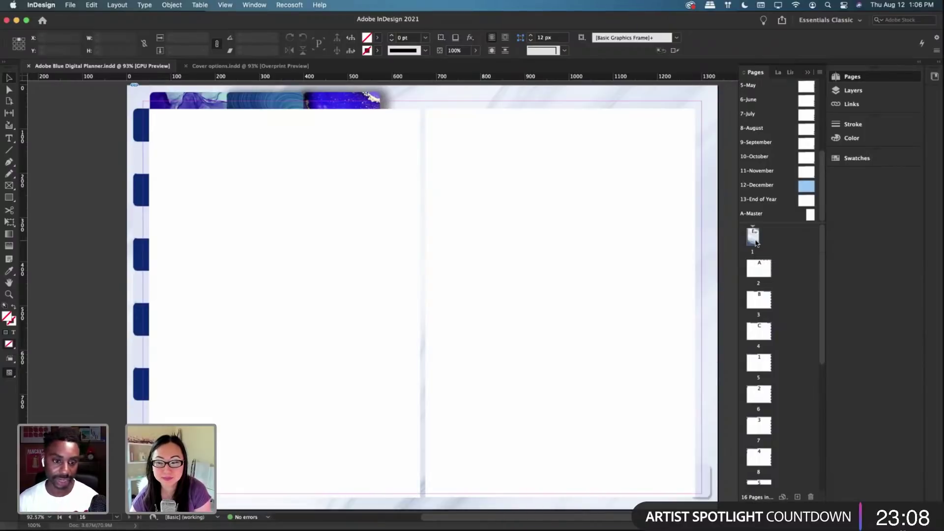
click(787, 267)
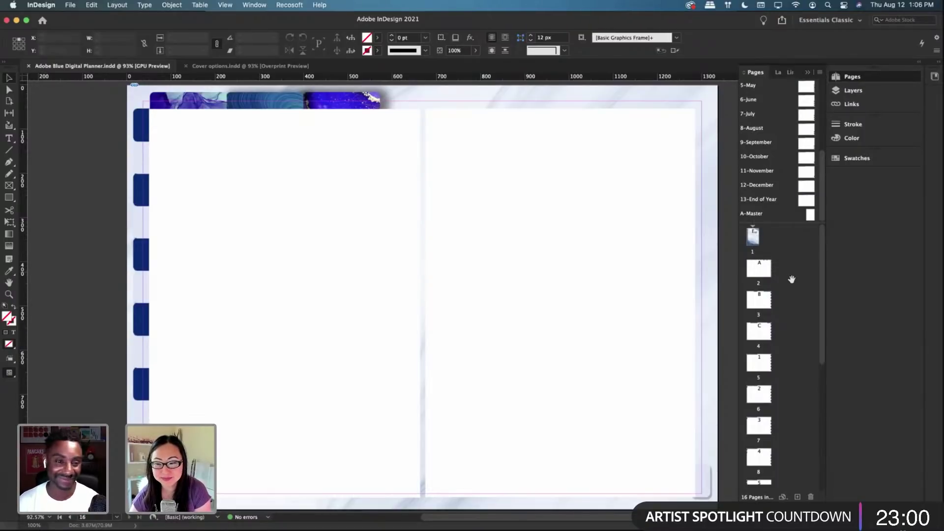
scroll(791, 277, down, 8)
scroll(786, 275, up, 8)
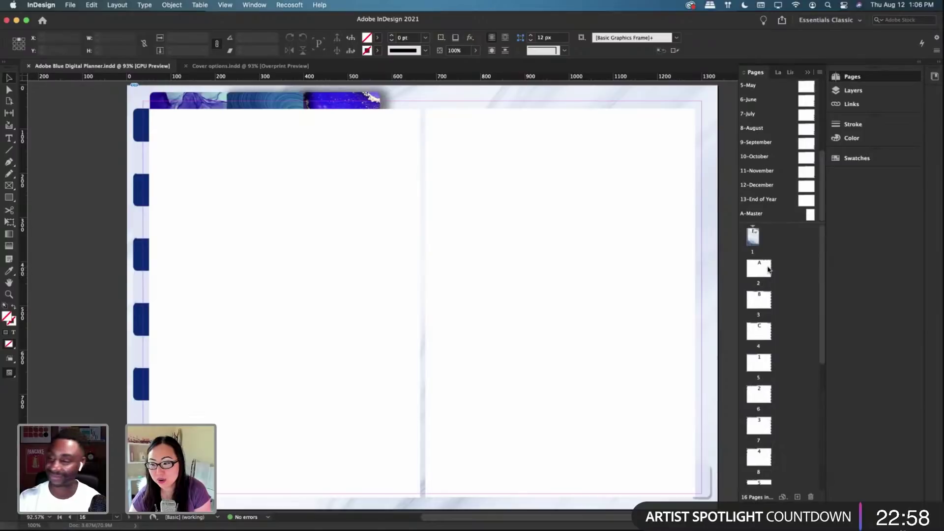
Step: Review document pages 2 to 8 to compare their applied masters and tabs, and display the cover on page 1
double_click(767, 268)
double_click(764, 315)
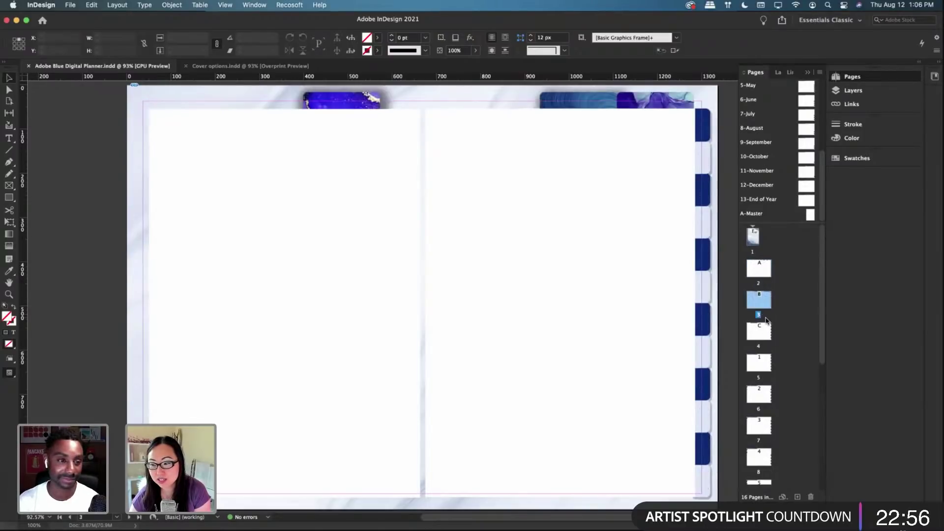
double_click(767, 331)
double_click(766, 364)
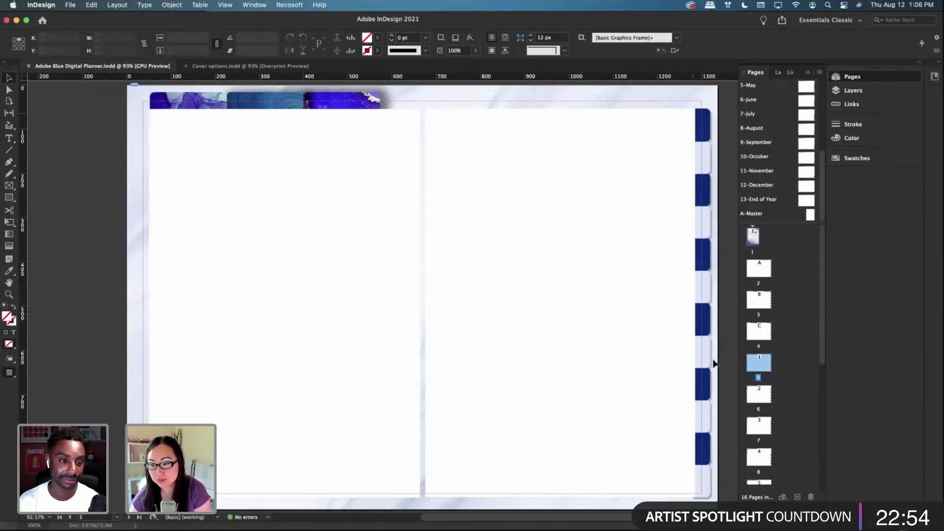
click(765, 400)
double_click(765, 401)
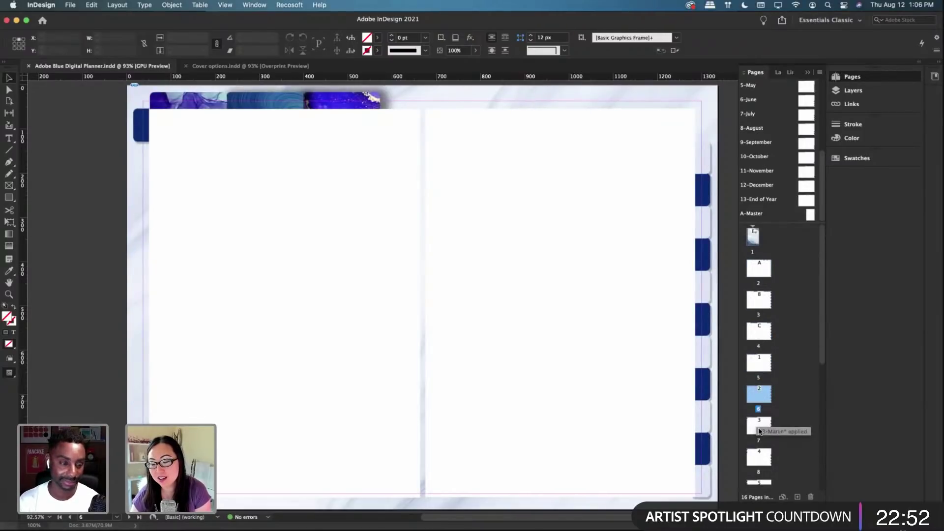
double_click(759, 425)
double_click(759, 457)
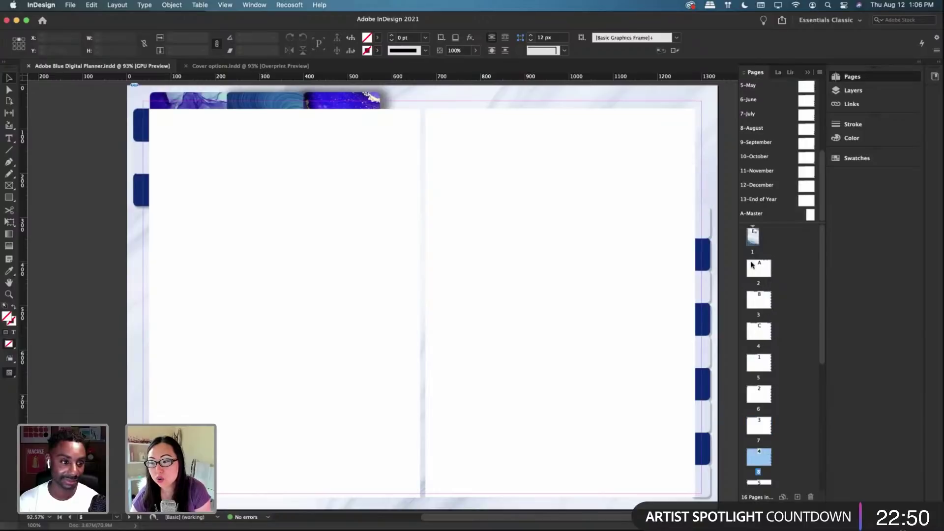
click(756, 266)
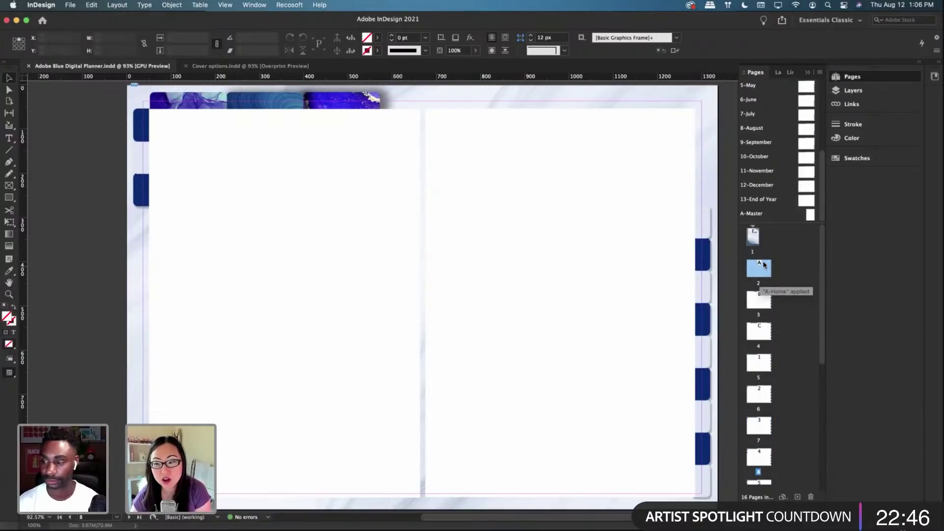
double_click(758, 299)
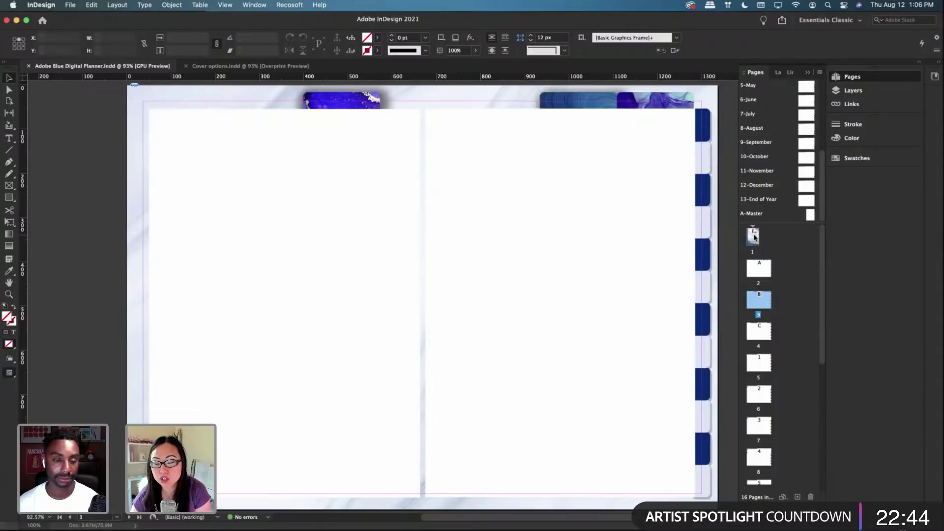
double_click(753, 236)
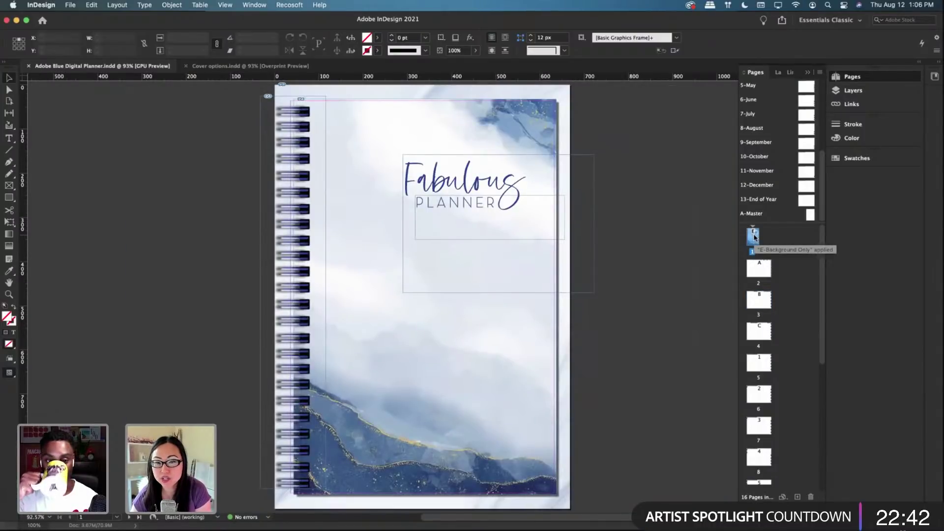
Step: Check the page numbering view options in the general preferences and close them without changes
right_click(754, 237)
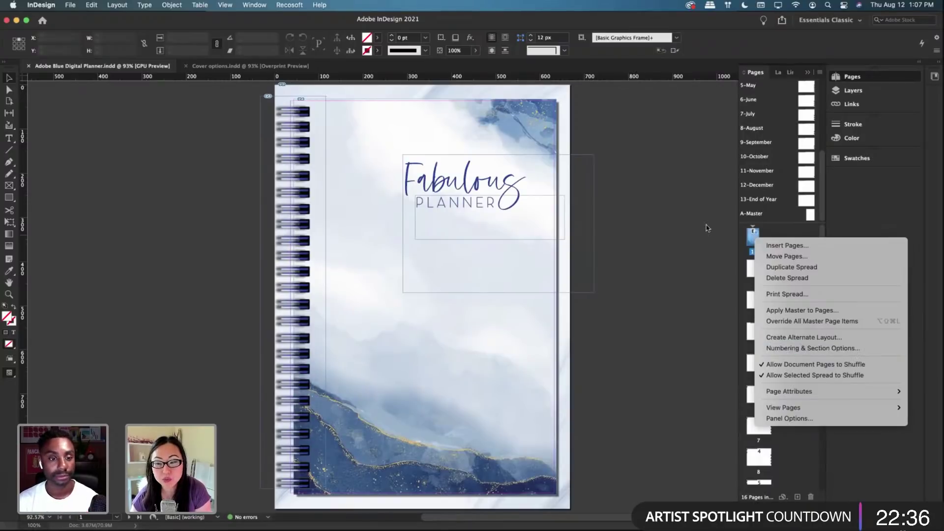
click(735, 230)
click(41, 5)
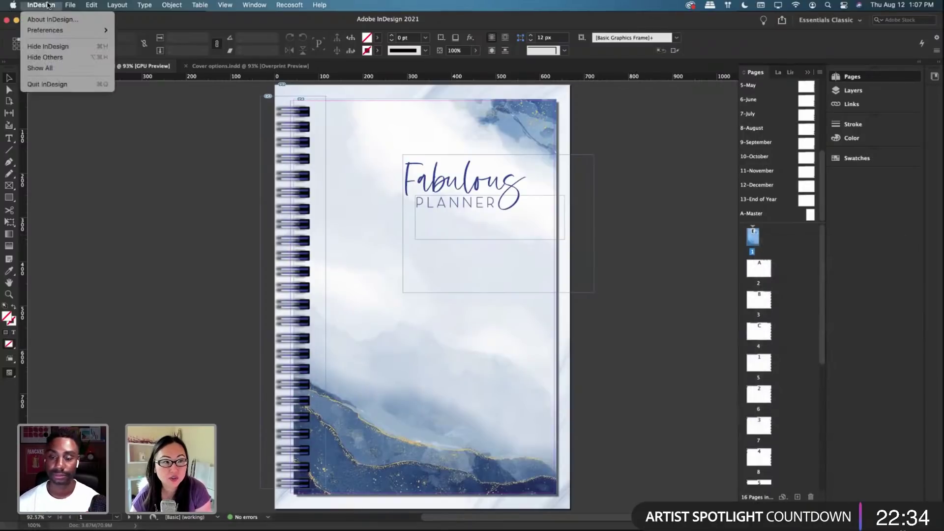
mouse_move(74, 30)
click(137, 30)
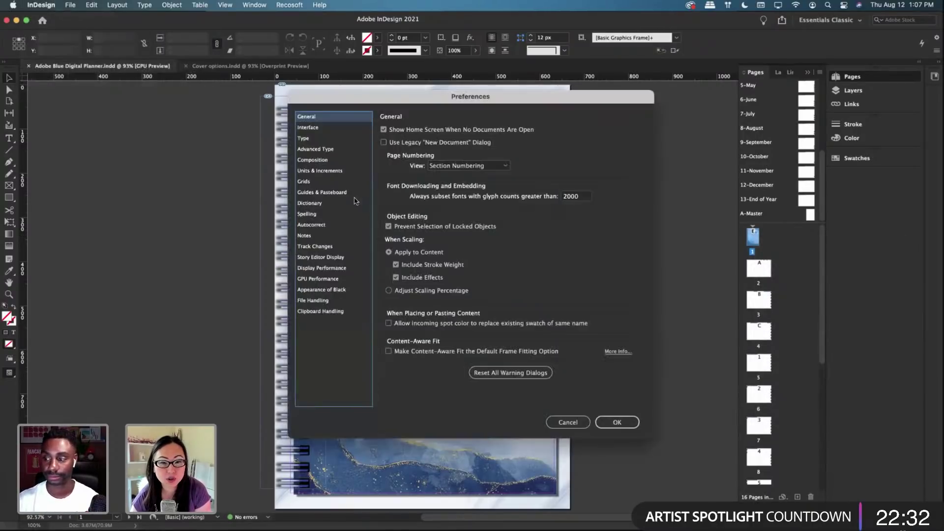
click(507, 167)
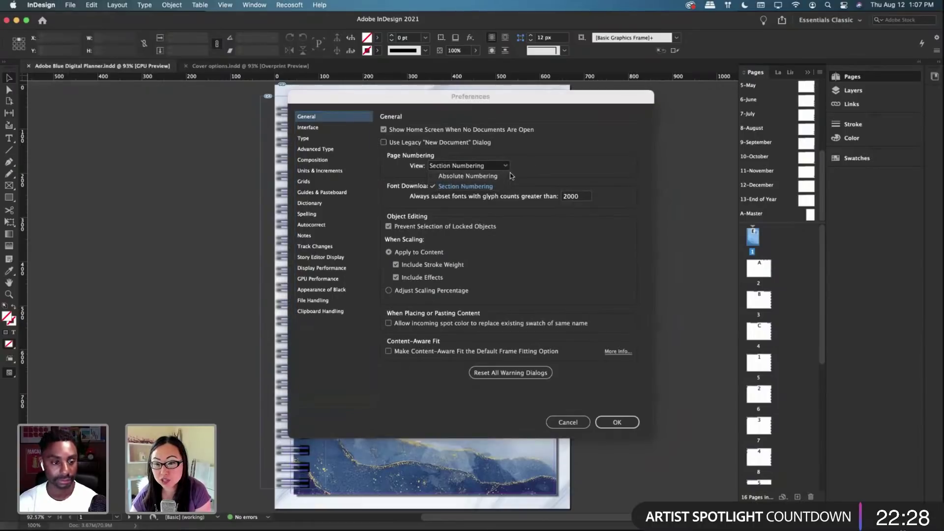
click(556, 162)
click(570, 422)
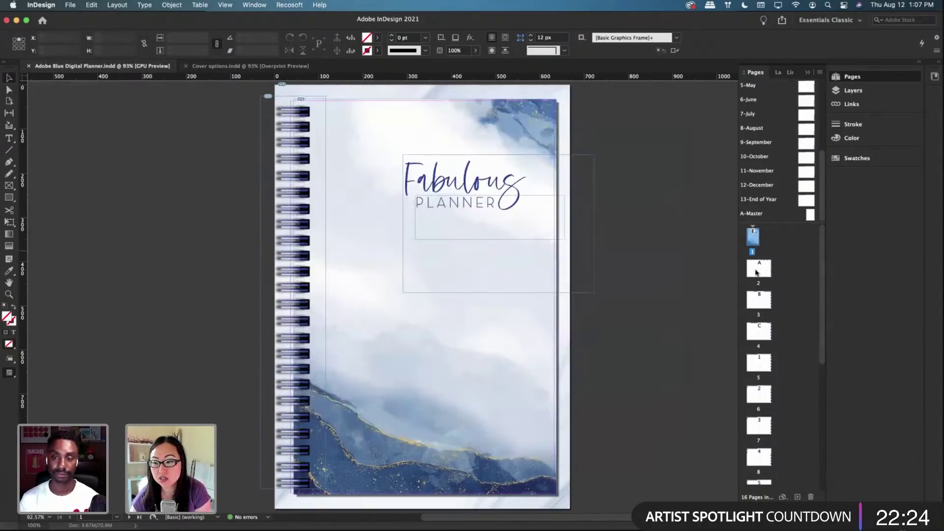
Step: Set page 1's section to start numbering at 1 with section prefix and marker "A.", including the prefix when numbering pages
right_click(755, 259)
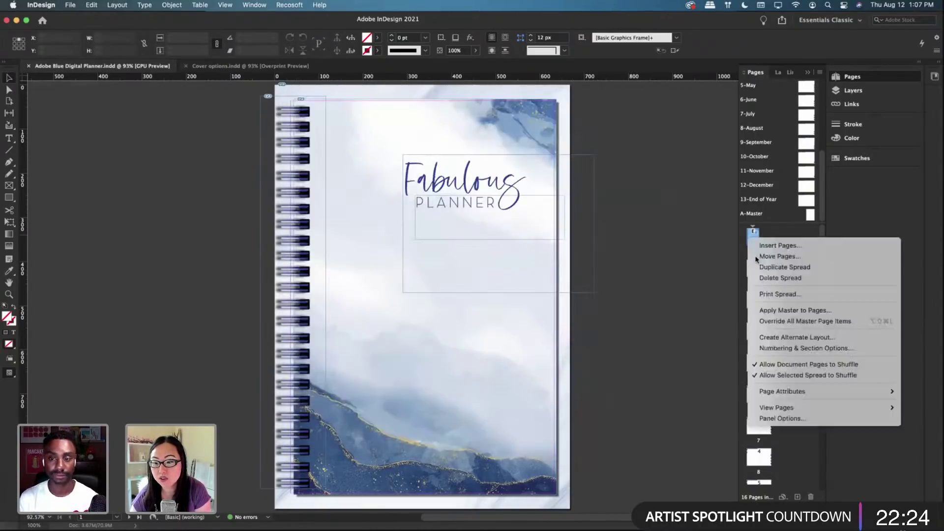
click(787, 348)
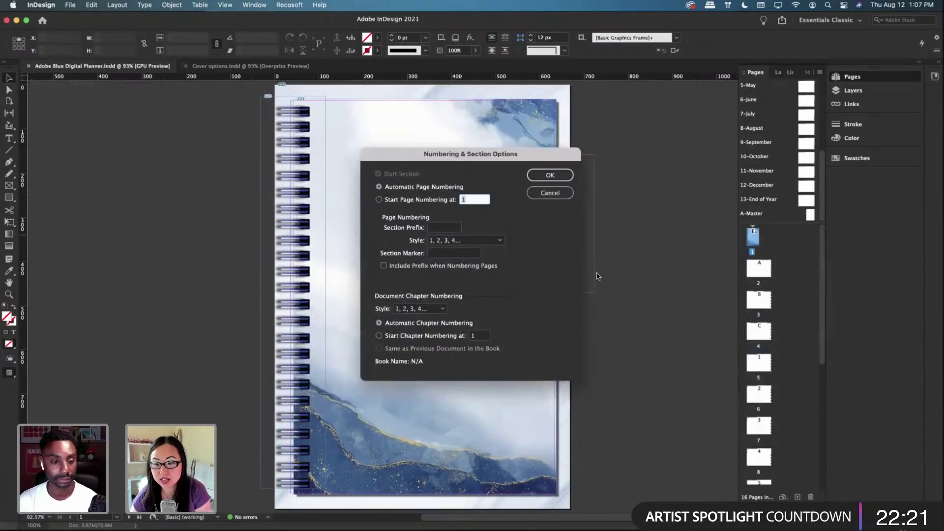
click(438, 203)
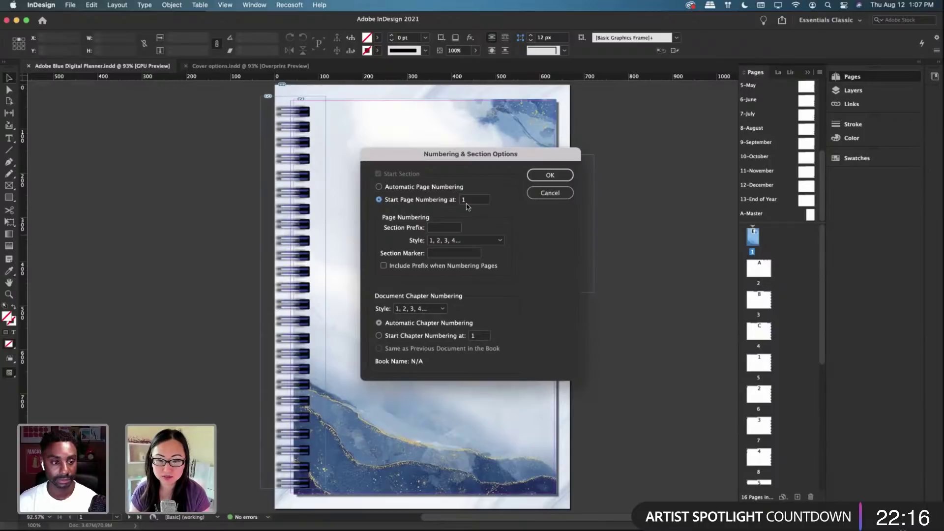
drag(473, 156, 423, 95)
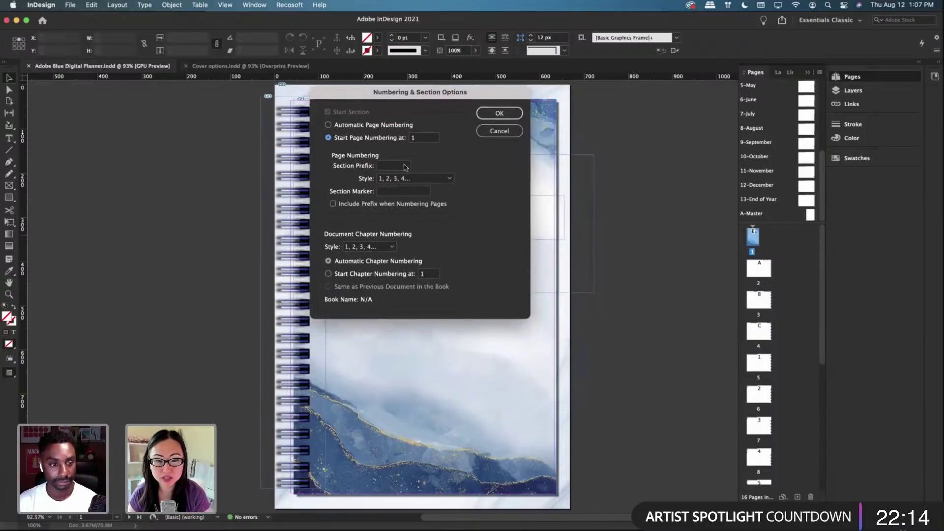
click(395, 164)
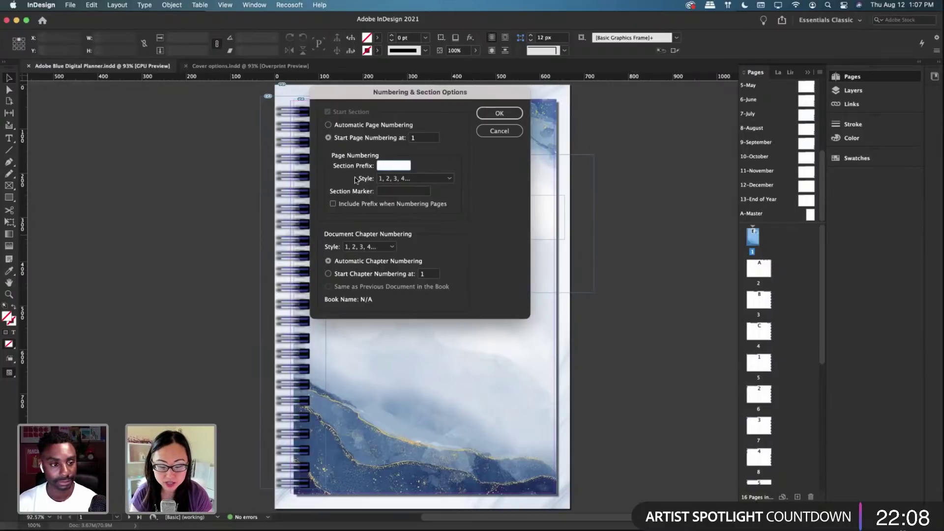
text(A.)
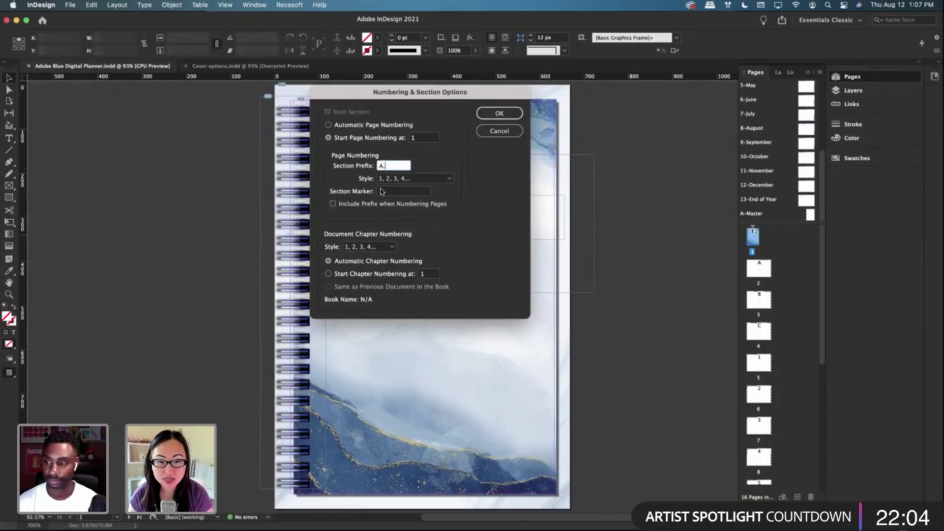
click(396, 194)
text(A.)
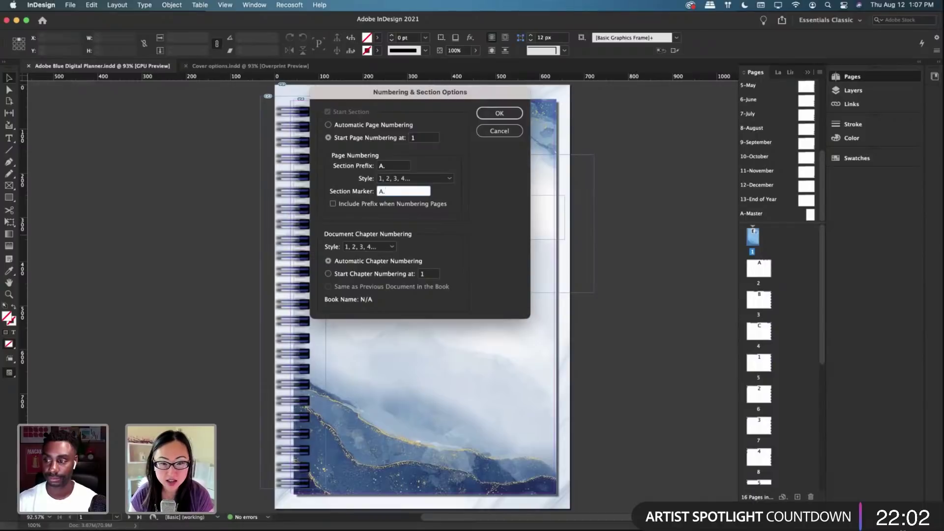
click(373, 205)
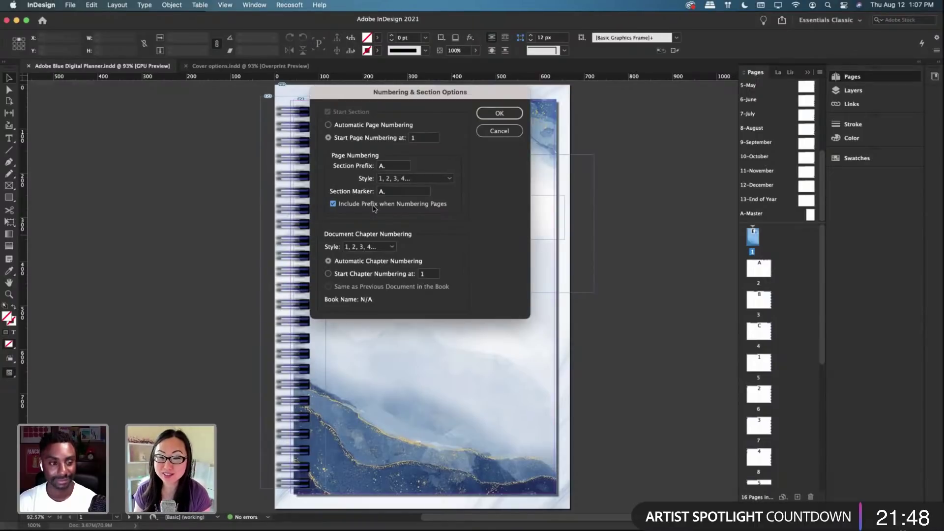
click(500, 114)
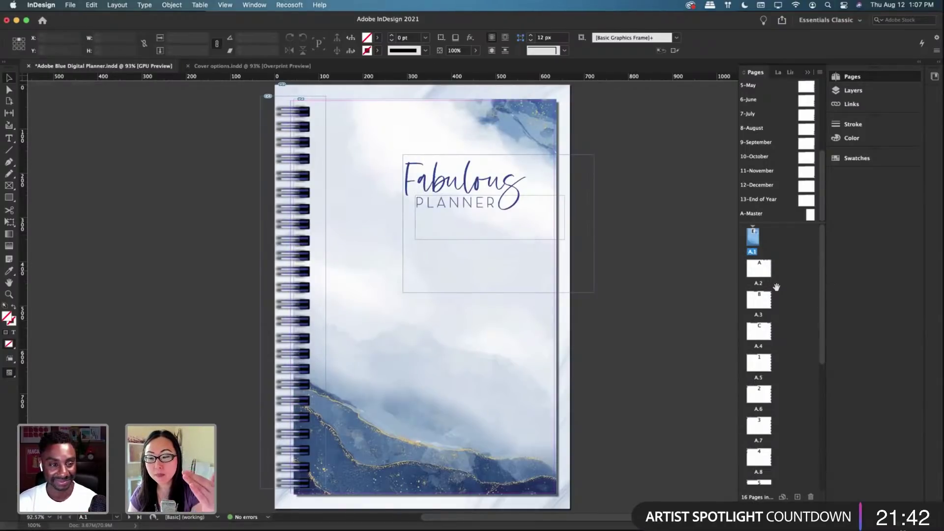
Step: Start a new section at the Goals page A.3, numbered from 1, with section prefix and marker "B." and the prefix included when numbering pages
scroll(773, 273, down, 8)
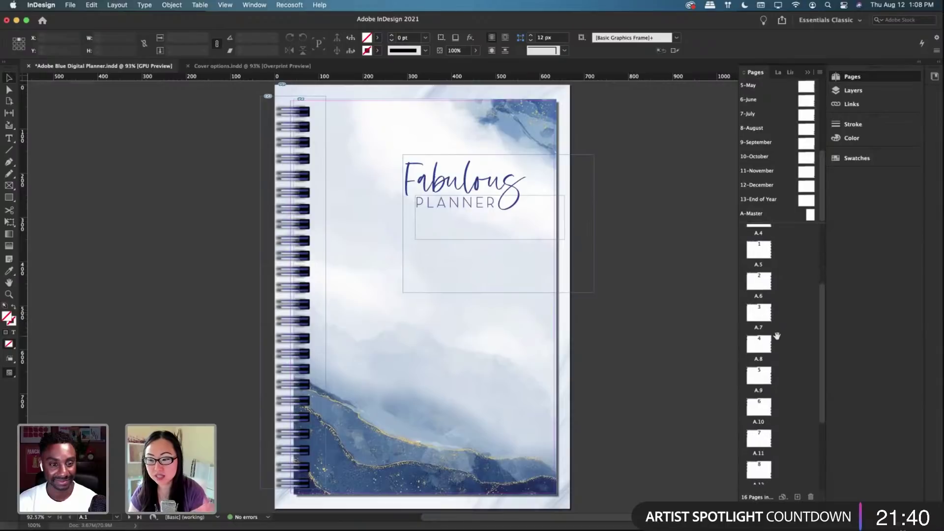
scroll(777, 335, down, 1)
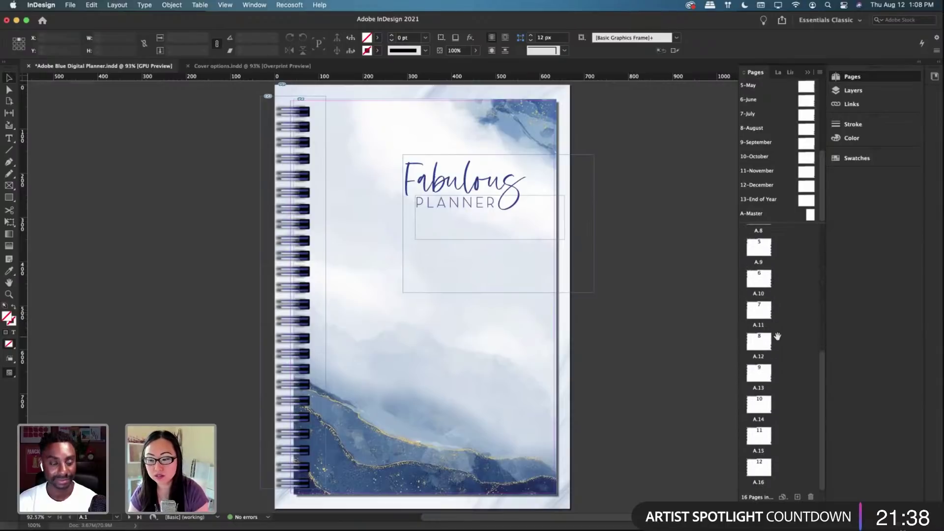
scroll(783, 404, up, 8)
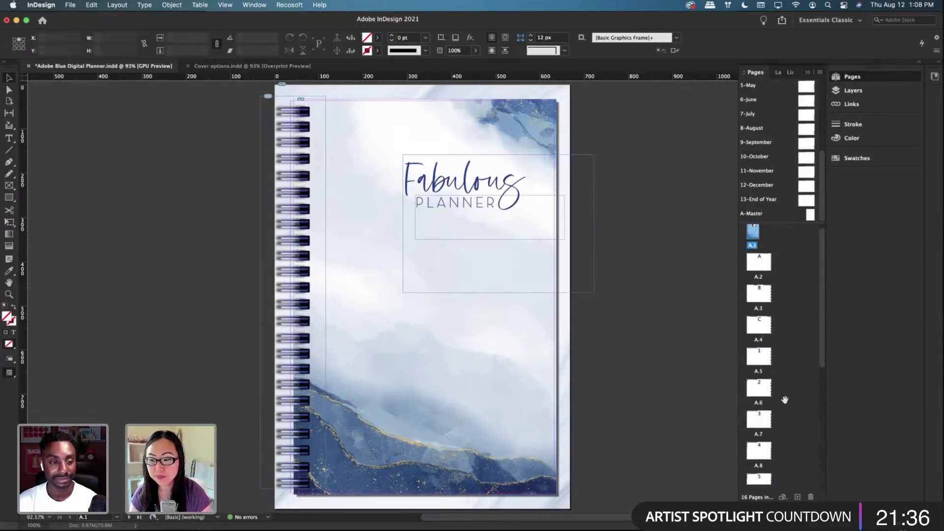
double_click(761, 269)
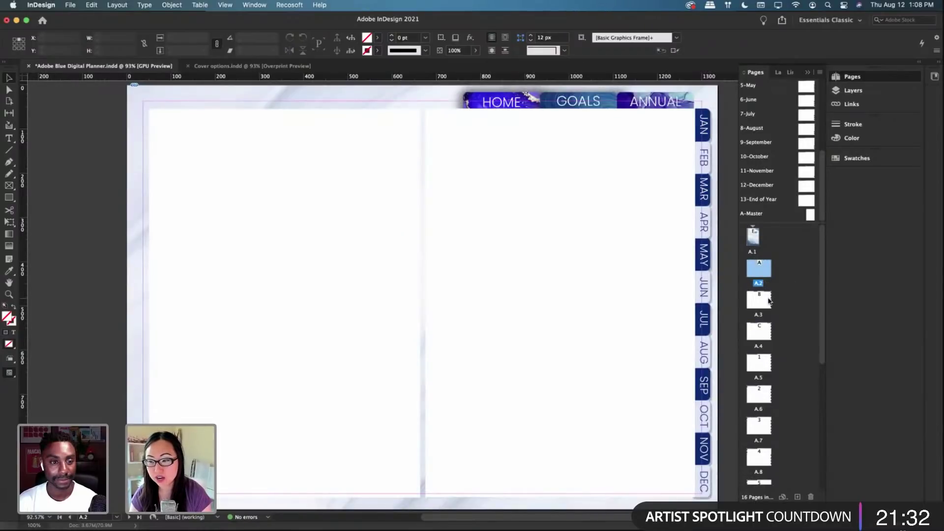
double_click(770, 301)
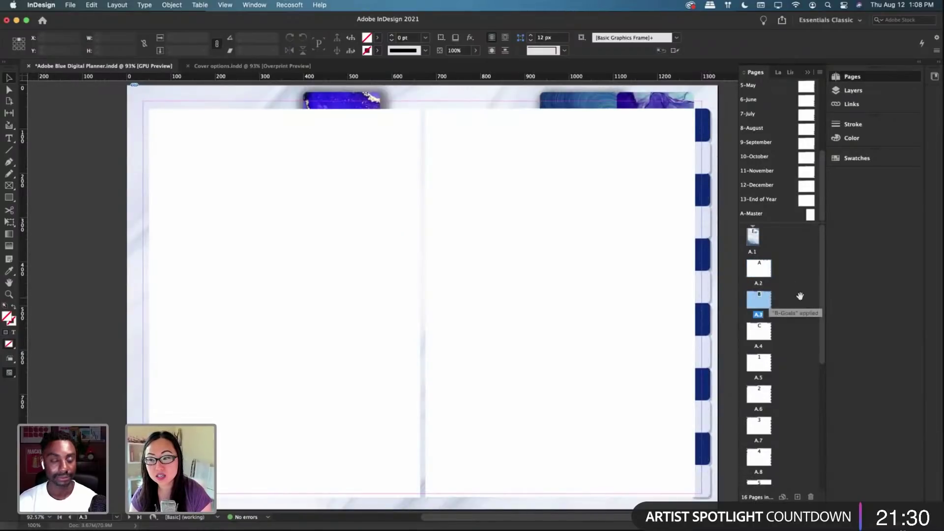
right_click(758, 302)
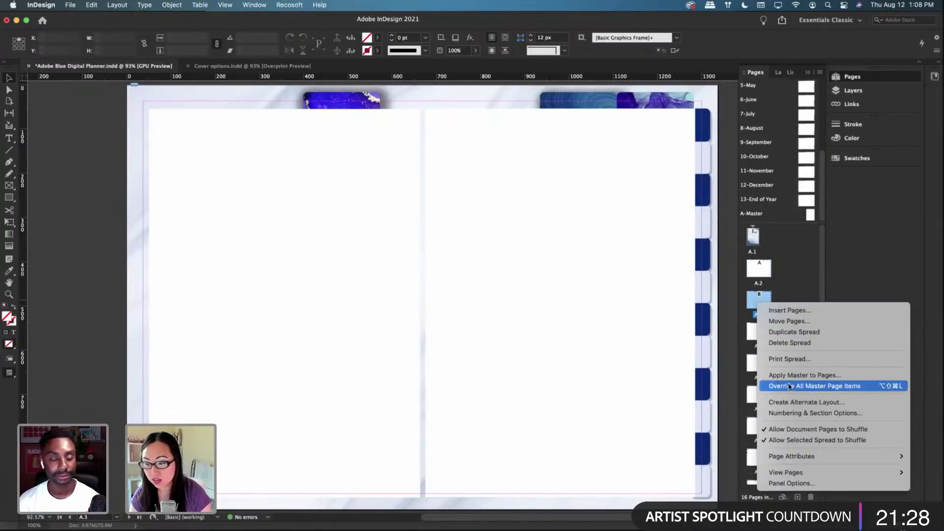
click(782, 413)
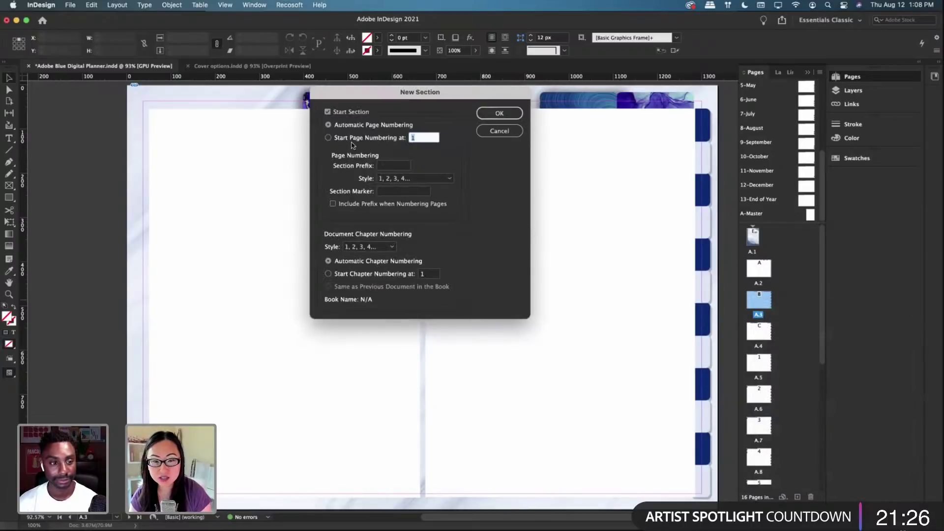
click(382, 139)
click(390, 166)
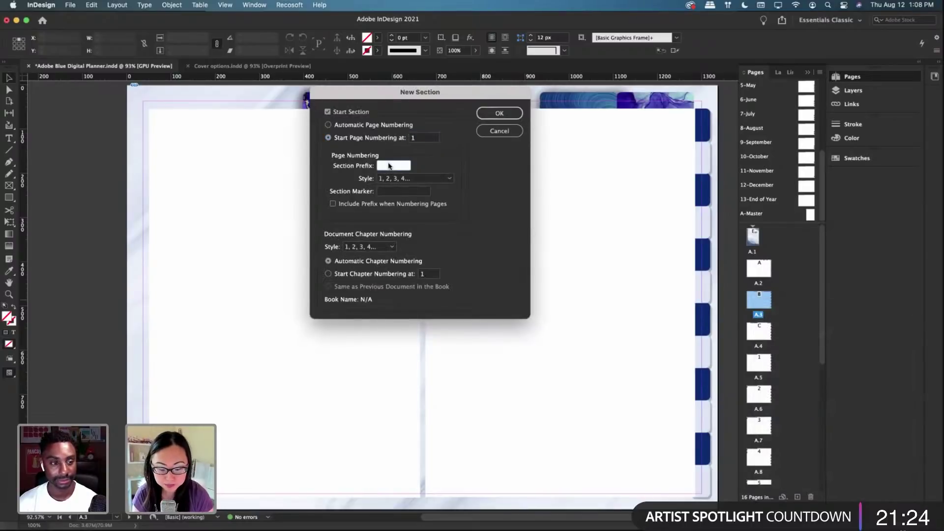
text(B.)
click(396, 191)
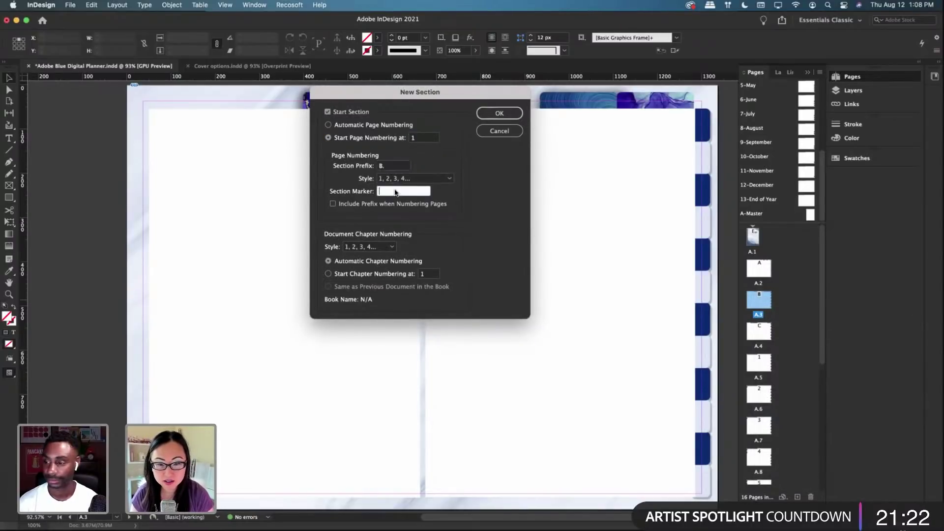
text(B.)
click(384, 203)
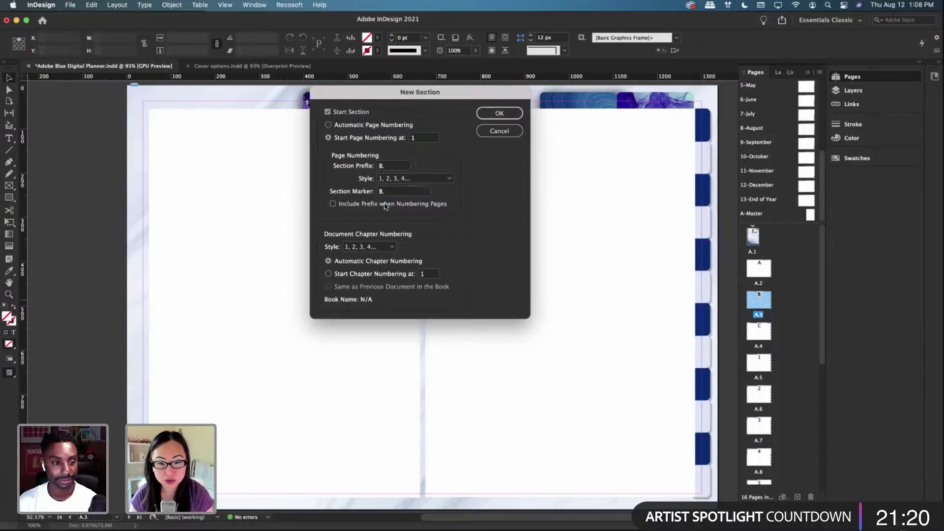
click(499, 113)
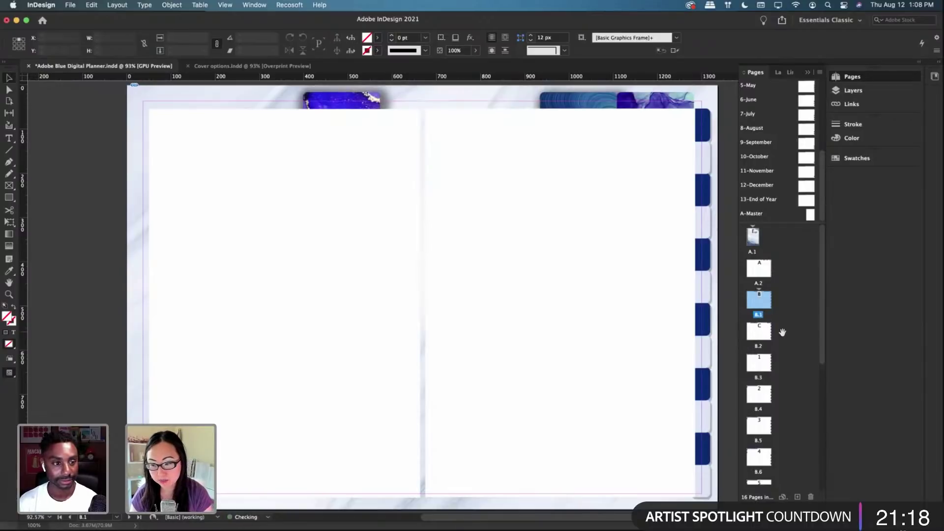
Step: Start a new section at page B.2, numbered from 1, with section prefix and marker "C." and the prefix included when numbering pages
right_click(758, 335)
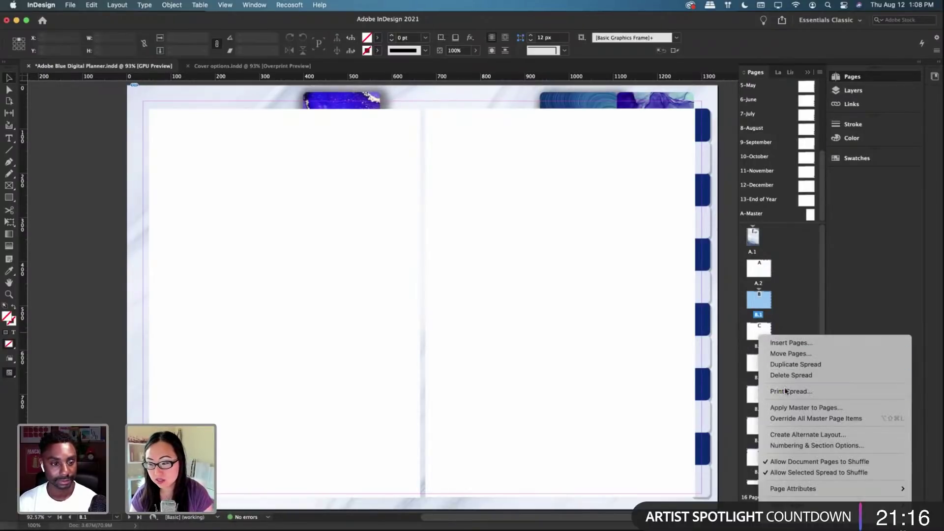
click(794, 445)
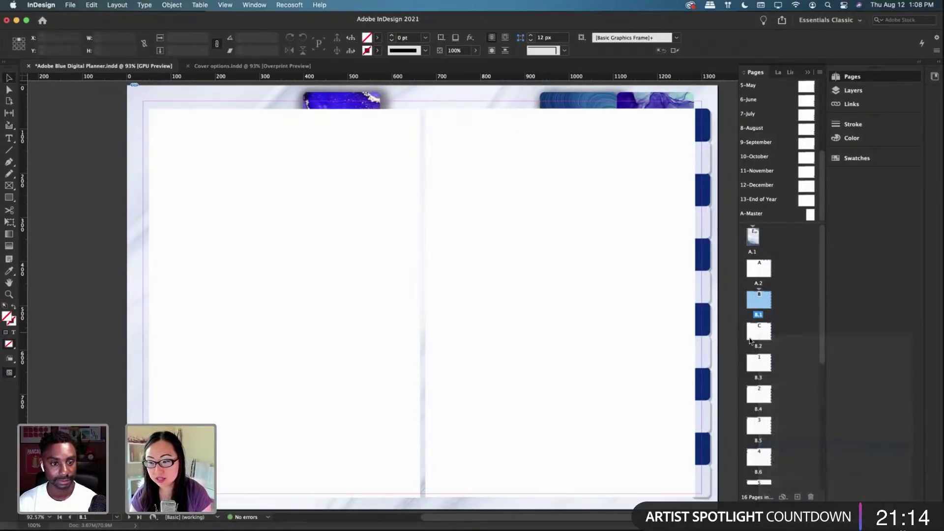
click(387, 166)
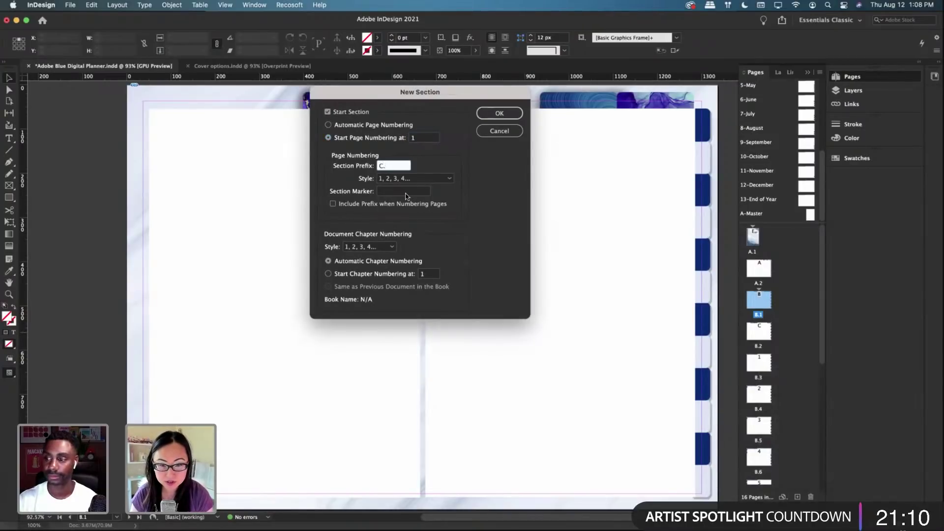
text(C.)
click(405, 191)
text(C.)
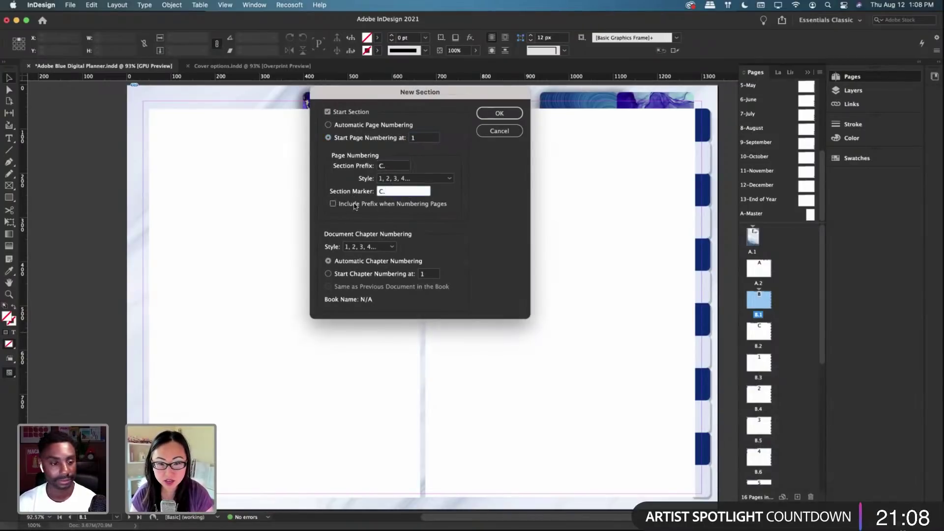
click(332, 203)
click(499, 113)
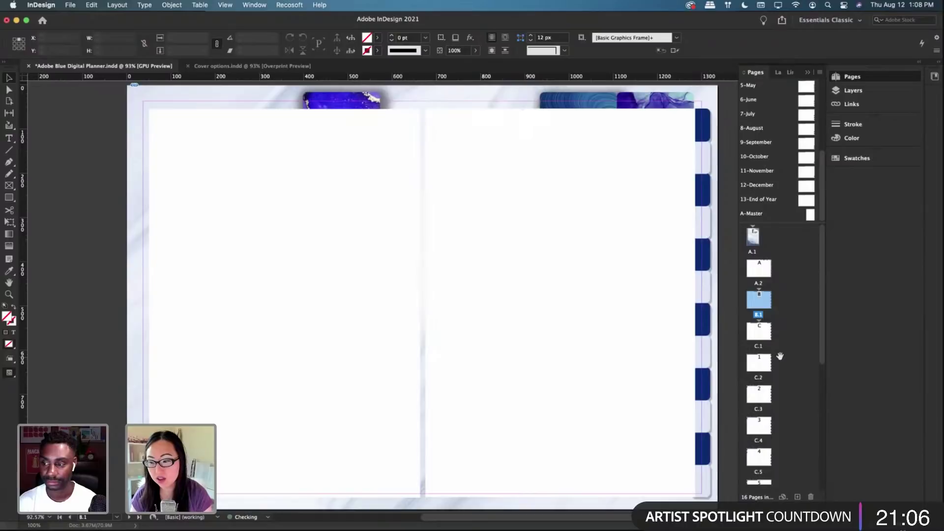
click(763, 330)
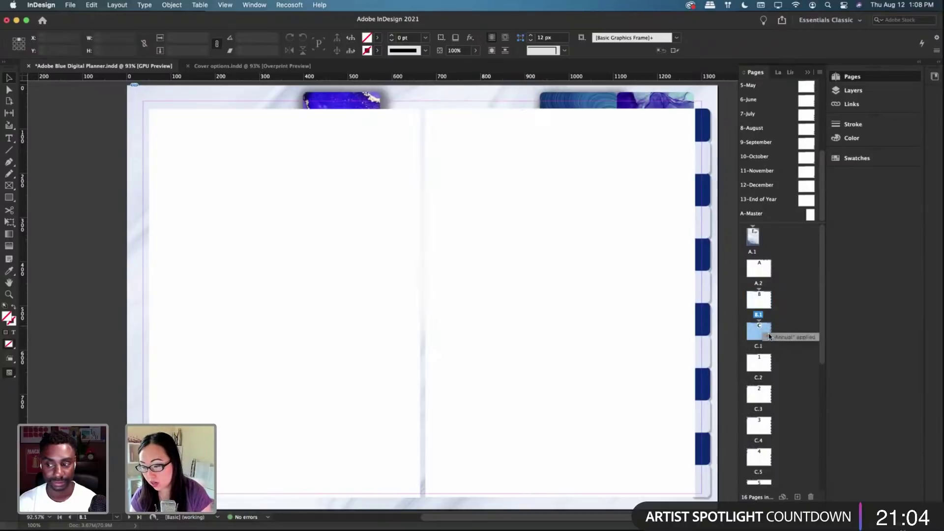
right_click(765, 330)
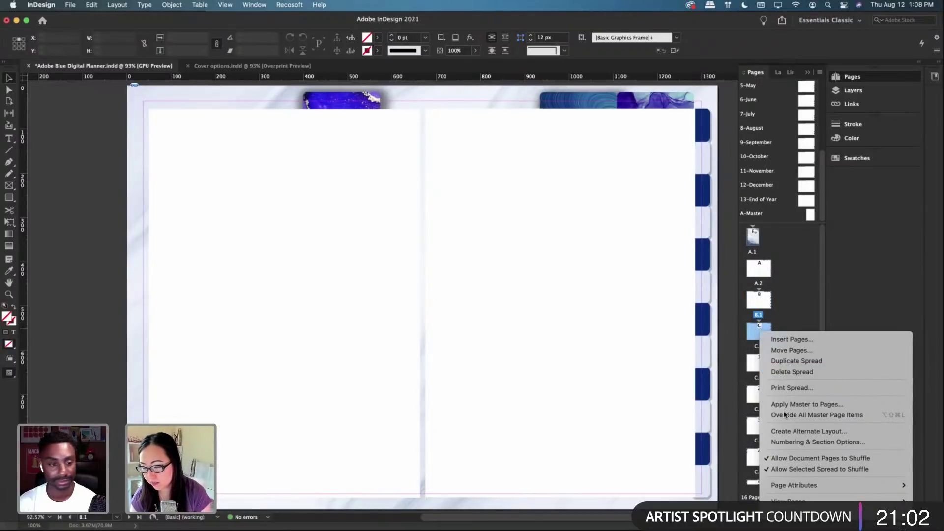
click(787, 314)
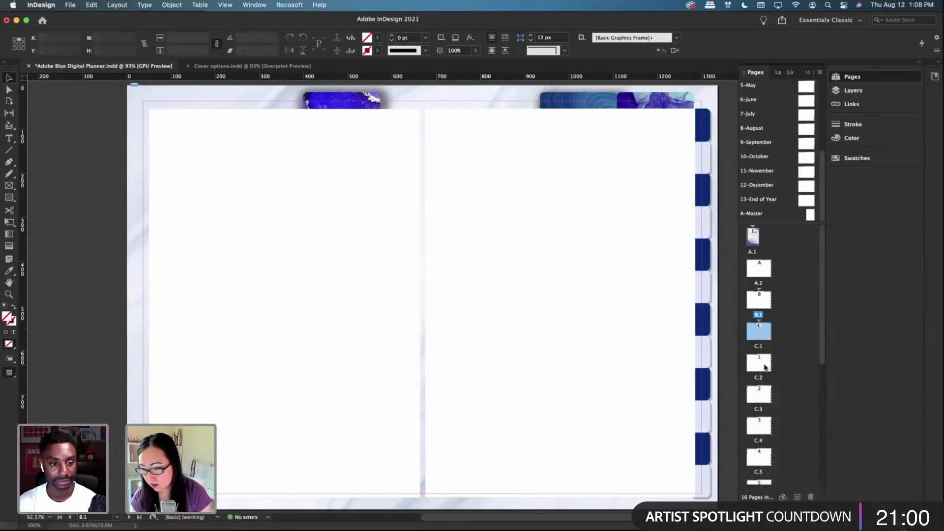
Step: Start a new section at page C.2, numbered from 1, with section prefix and section marker "1."
double_click(765, 367)
scroll(765, 366, down, 2)
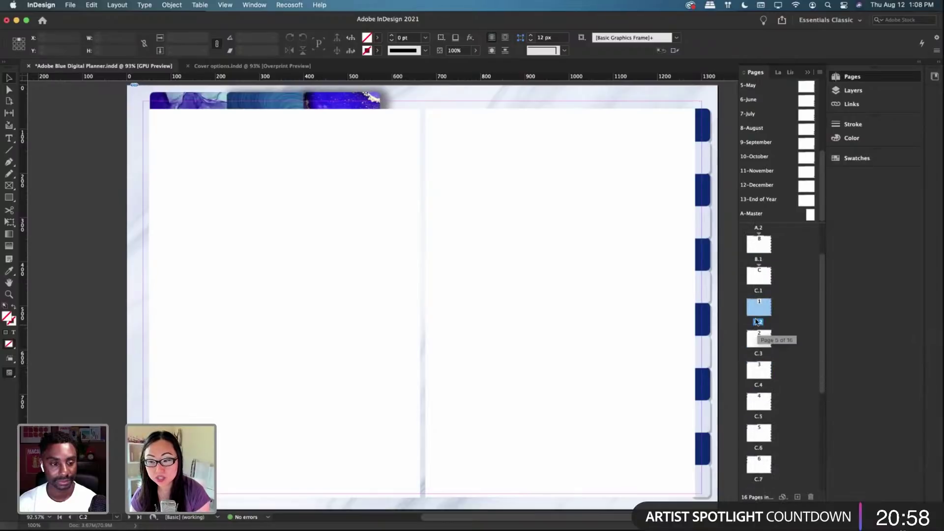
right_click(761, 305)
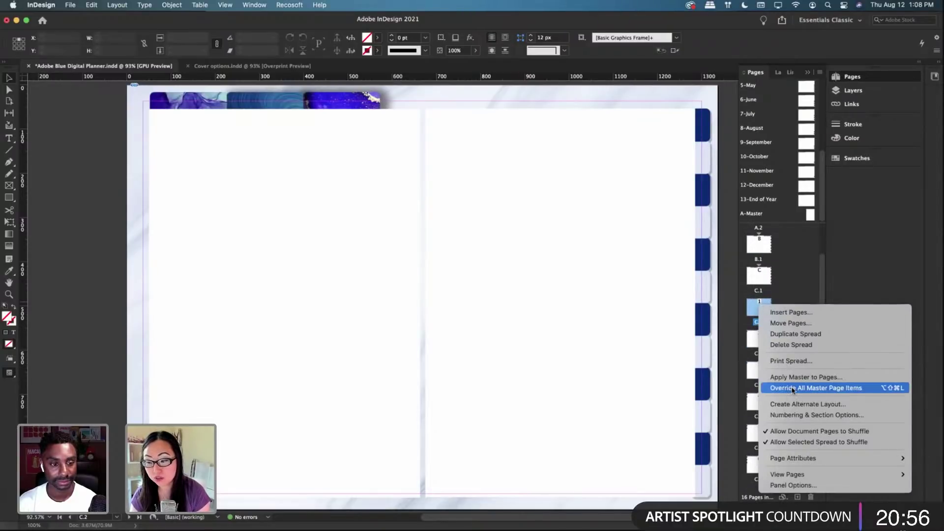
click(796, 414)
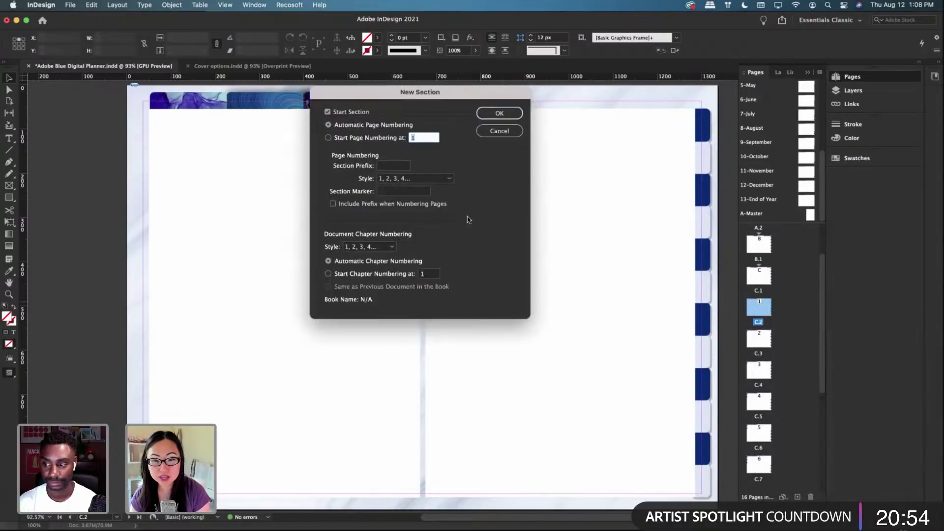
click(354, 139)
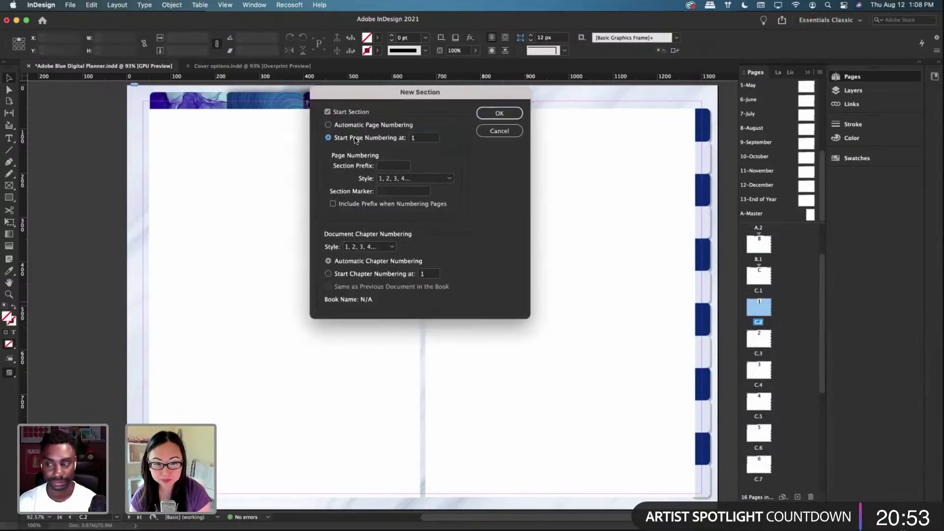
click(392, 166)
text(1.)
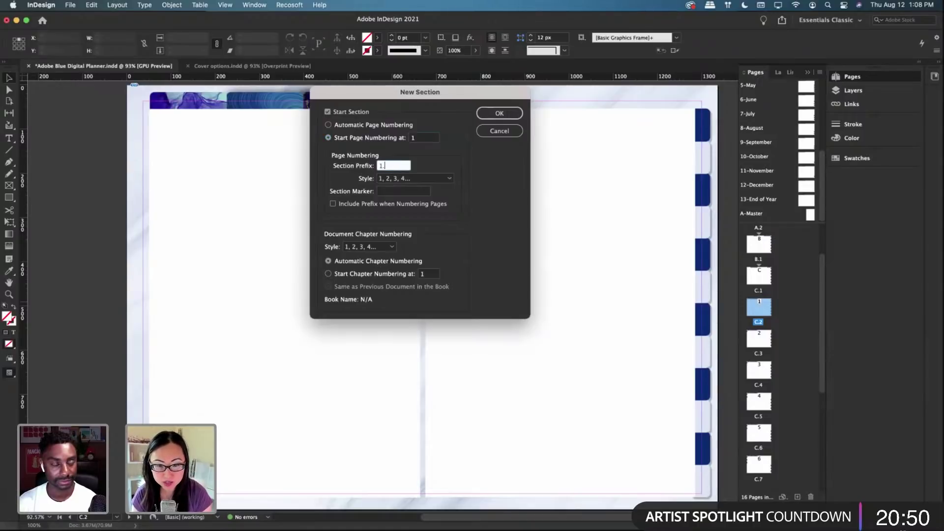
key(Tab)
key(Tab)
text(1.)
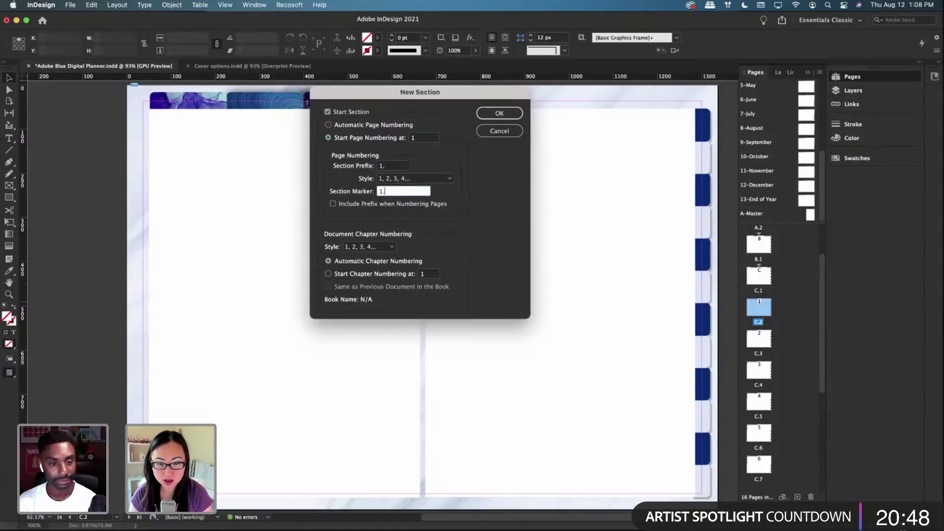
click(499, 113)
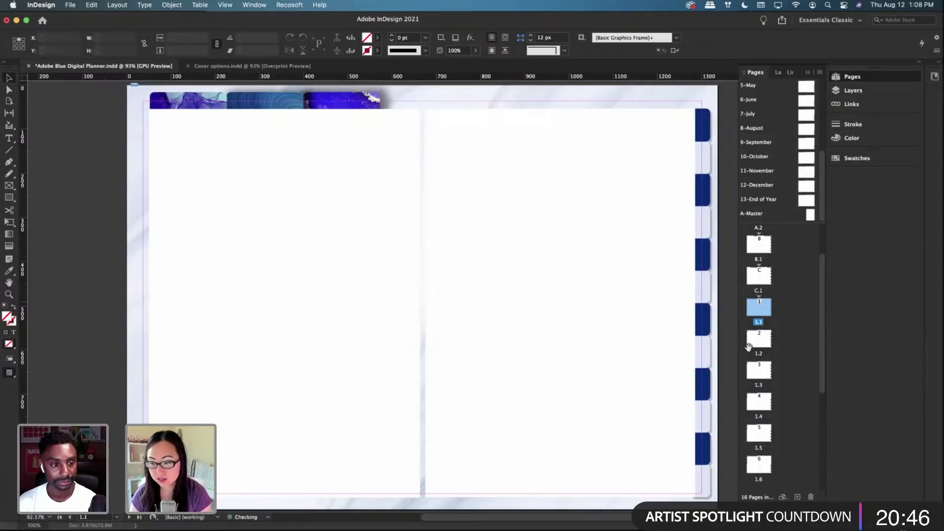
Step: Start a new section at page 1.2, numbered from 1, with section prefix and marker "2." and the prefix included when numbering pages
right_click(757, 336)
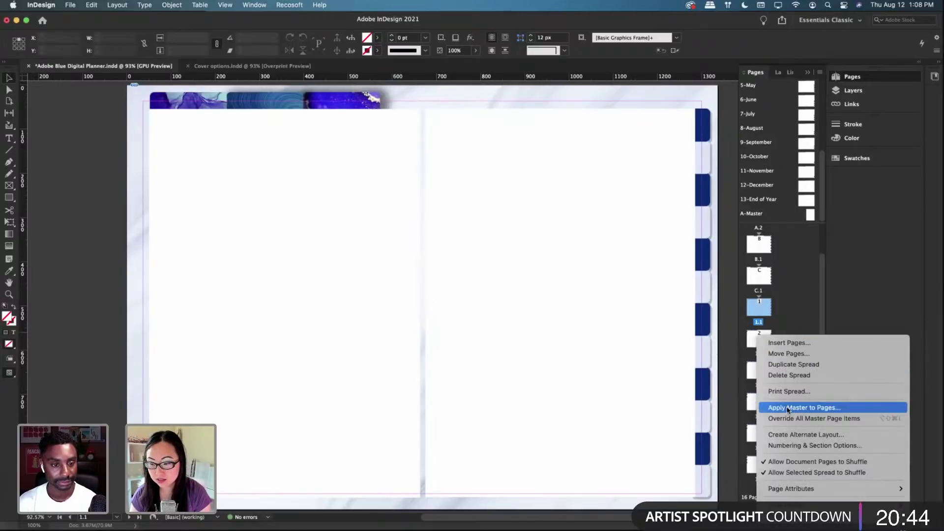
click(796, 445)
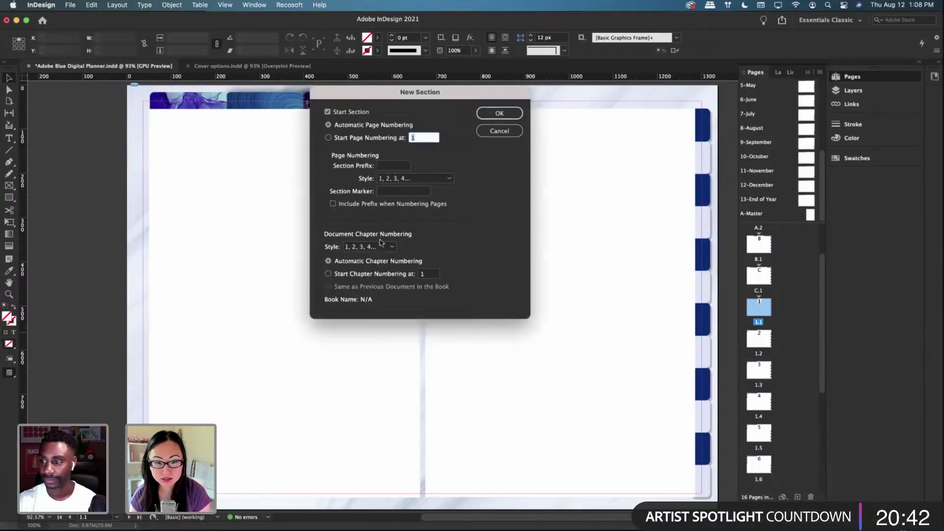
click(384, 139)
click(390, 165)
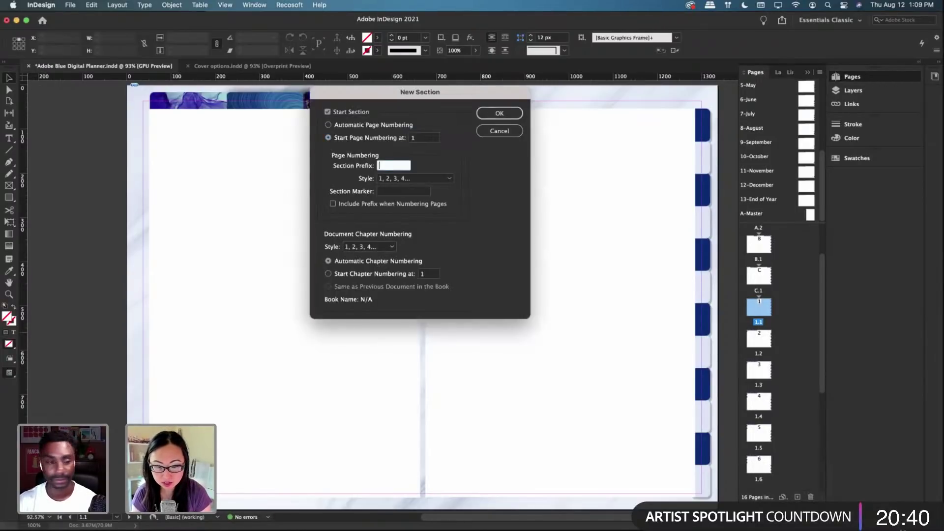
click(396, 191)
text(2.)
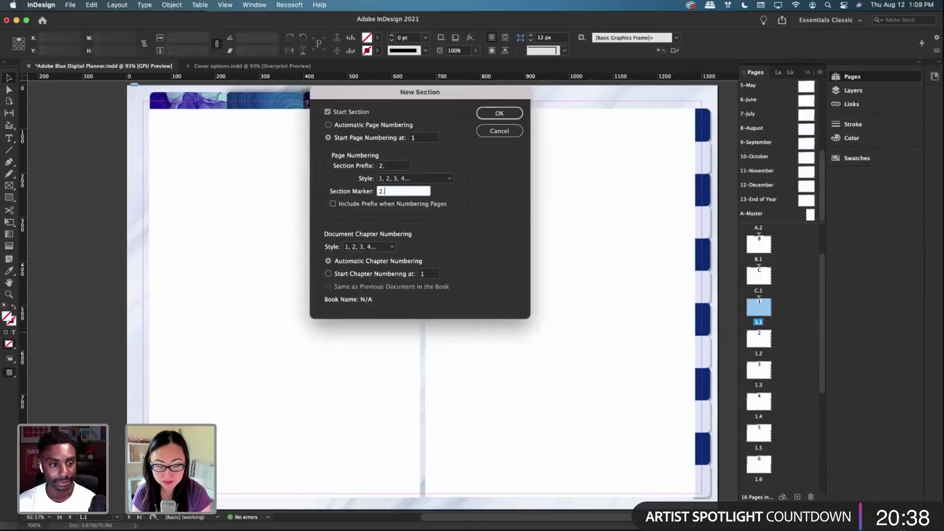
click(333, 203)
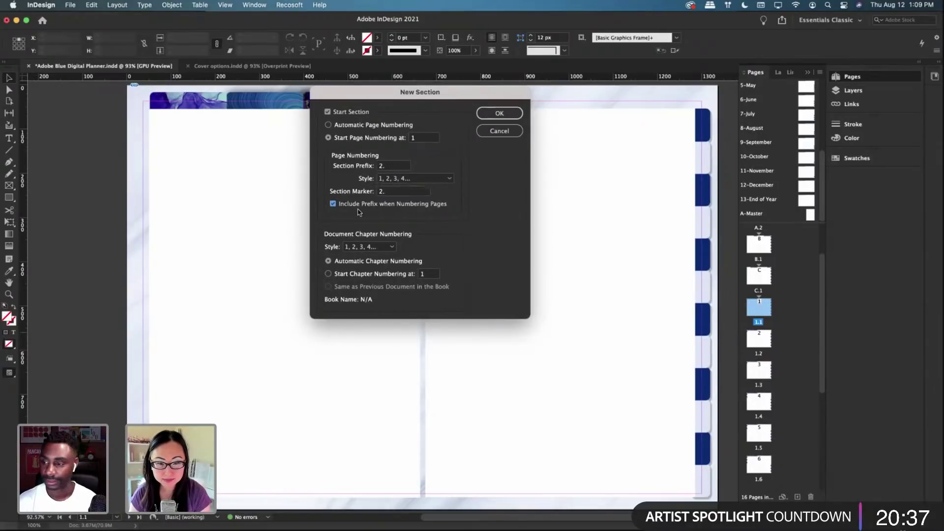
click(511, 116)
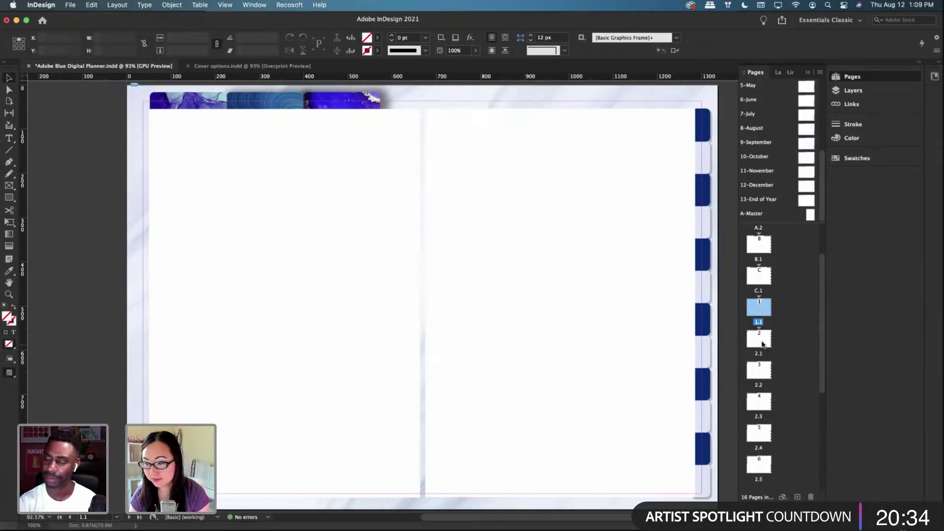
Step: Start a new section at page 2.2, numbered from 1, with section prefix and marker "3." and the prefix included when numbering pages
double_click(761, 371)
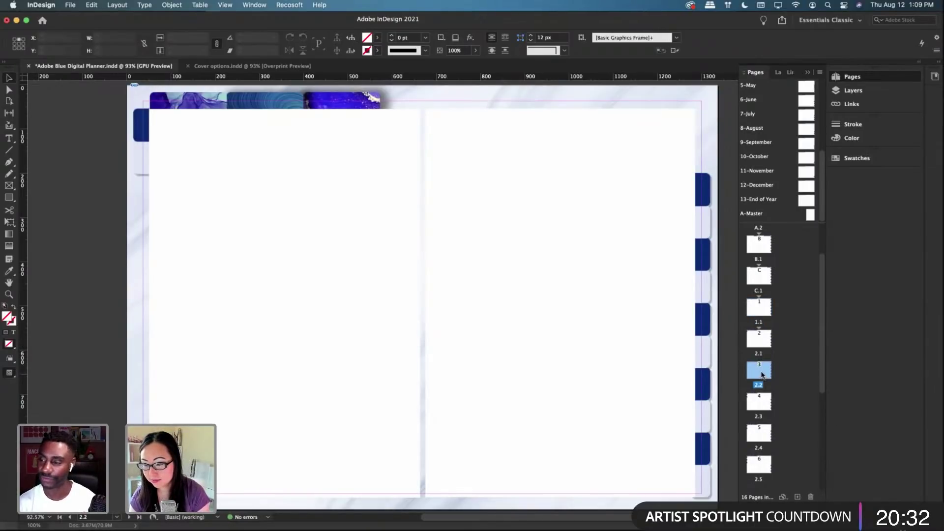
right_click(763, 375)
click(793, 449)
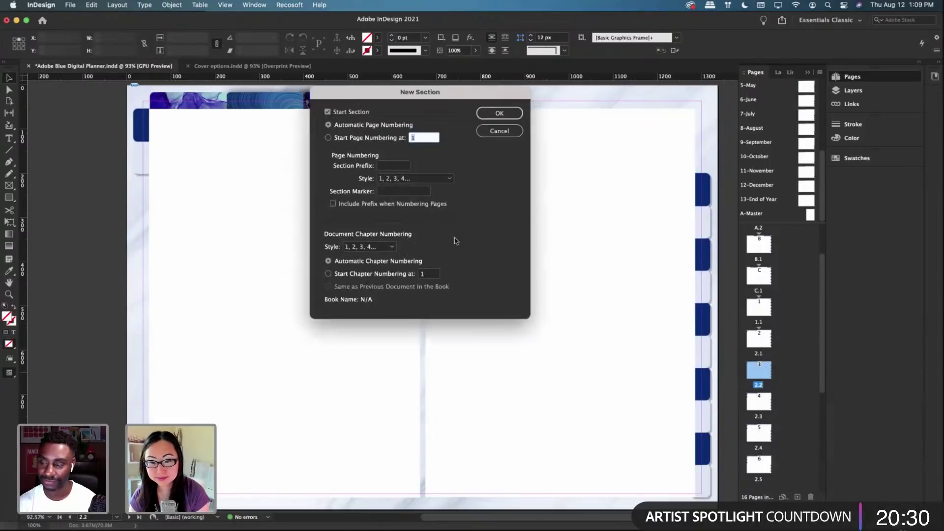
click(371, 138)
click(389, 166)
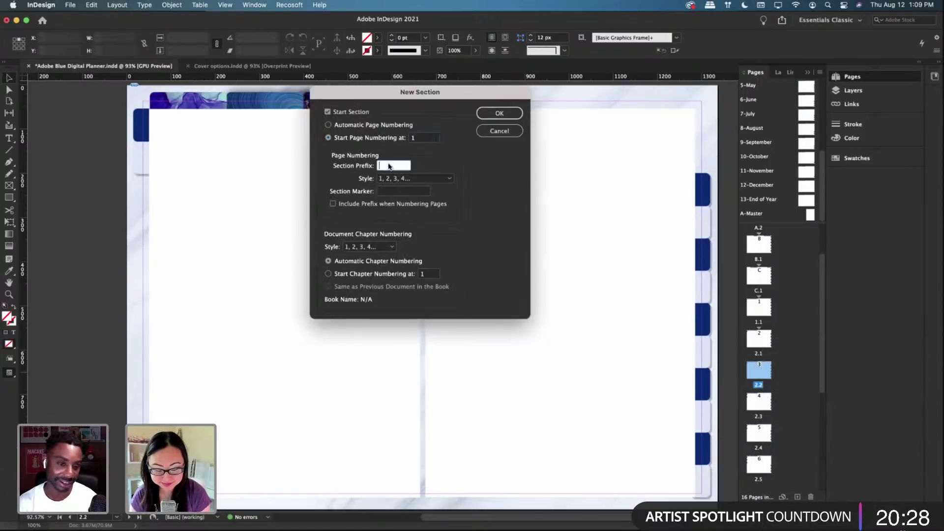
text(3.)
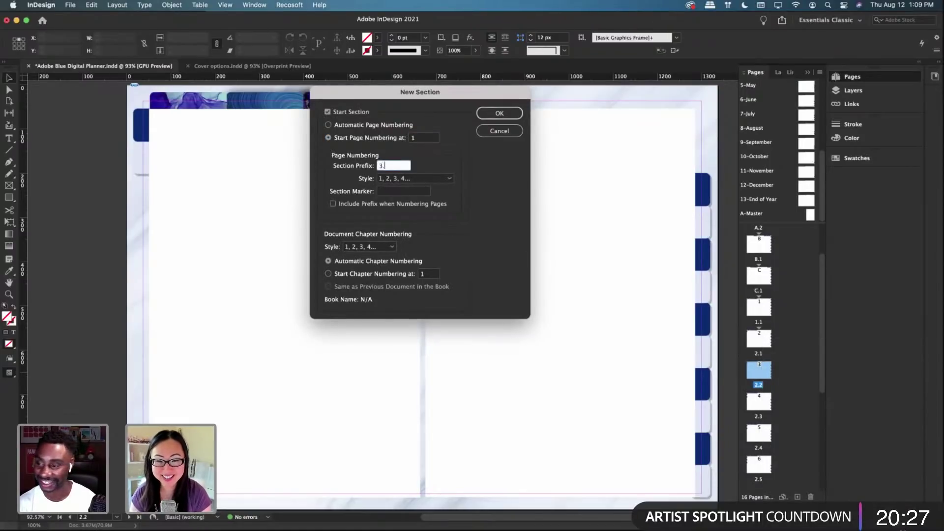
click(405, 192)
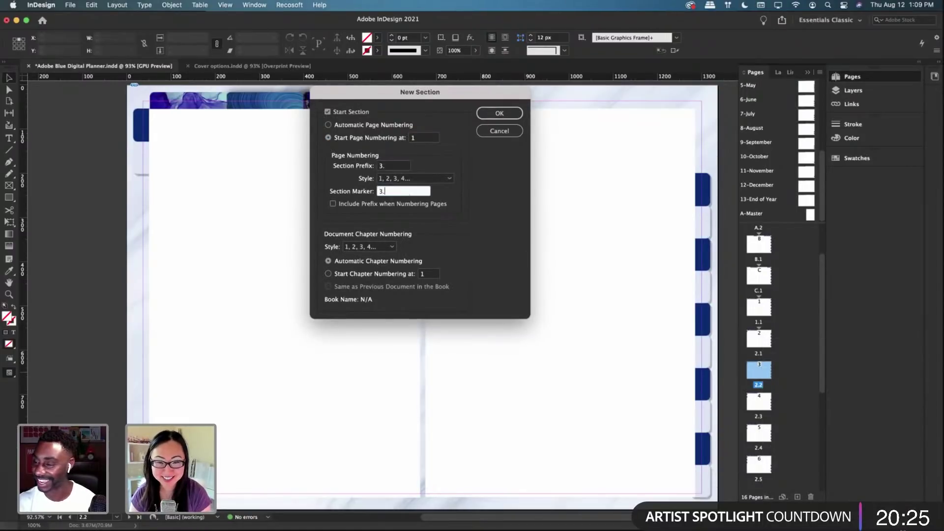
click(400, 204)
click(499, 113)
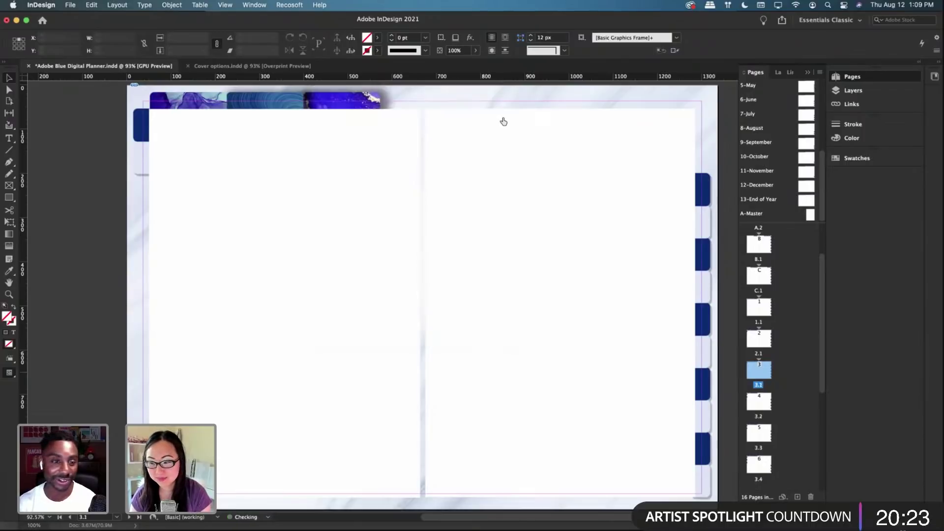
Step: Start a new section at page 3.2, numbered from 1, with section prefix and marker "4." and the prefix included when numbering pages
right_click(765, 408)
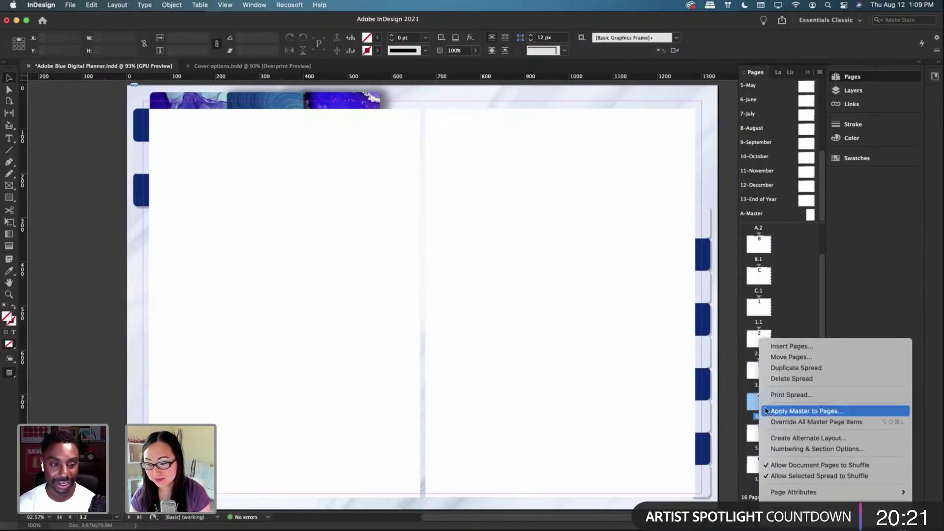
click(792, 448)
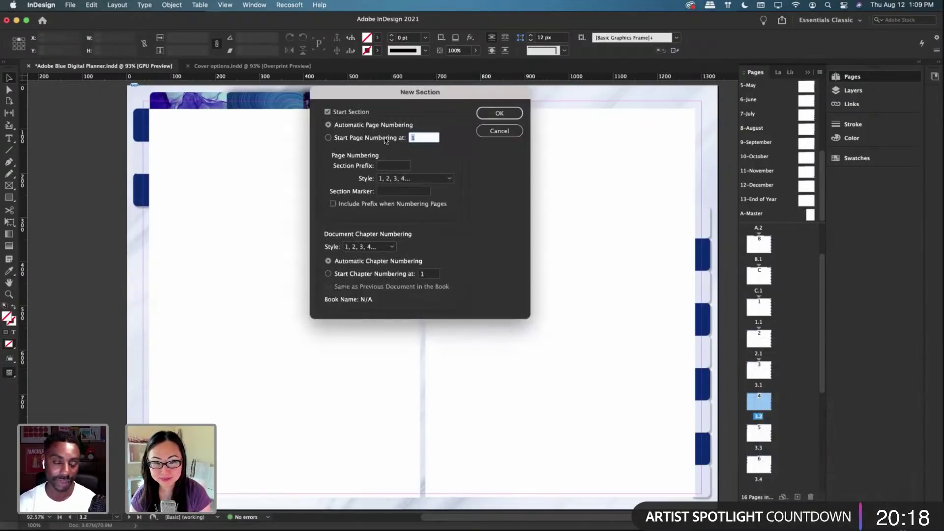
click(386, 140)
click(391, 166)
text(4)
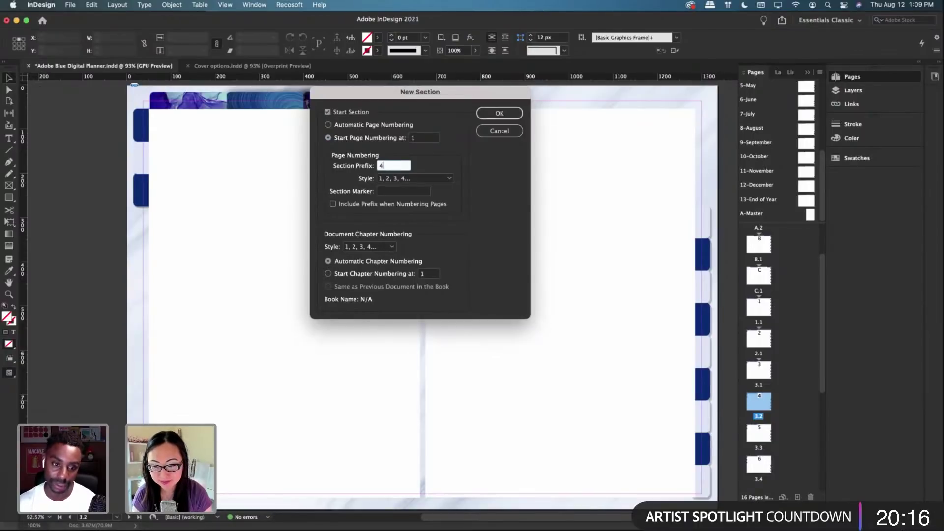
text(.)
click(394, 193)
text(4.)
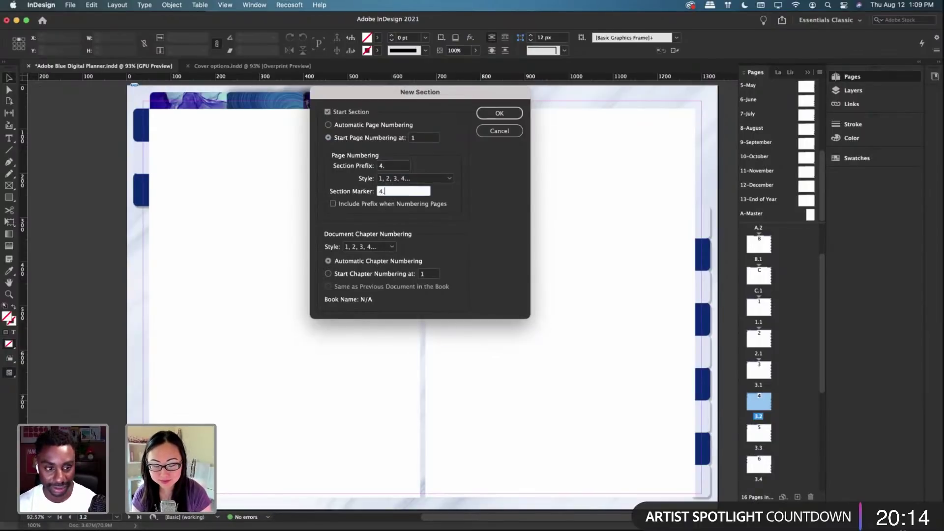
click(416, 204)
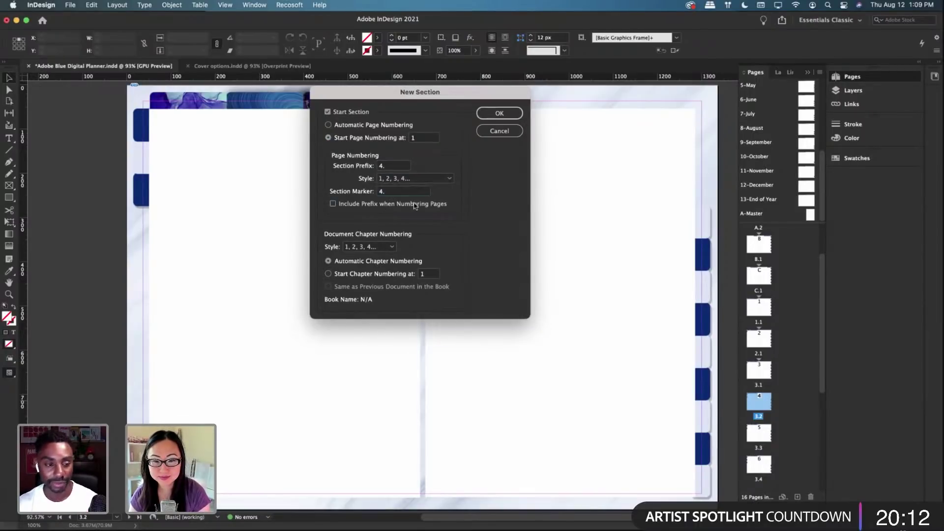
click(501, 110)
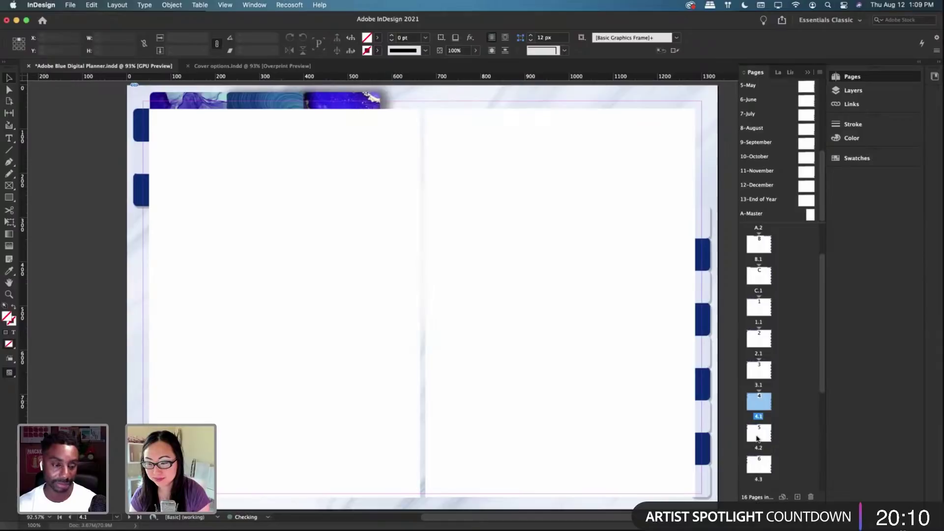
Step: Start a new section at page 4.2, numbered from 1, with section prefix and marker "5." and the prefix included when numbering pages
click(757, 435)
right_click(756, 436)
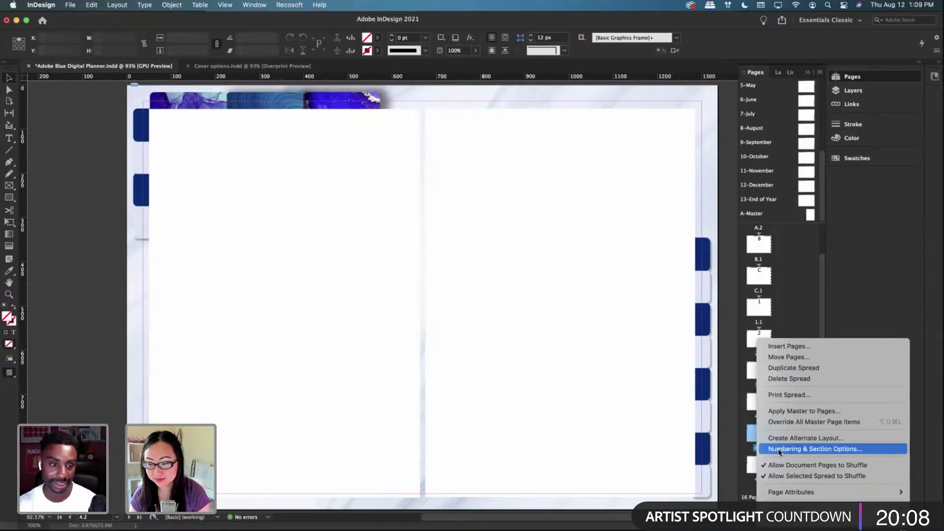
click(477, 321)
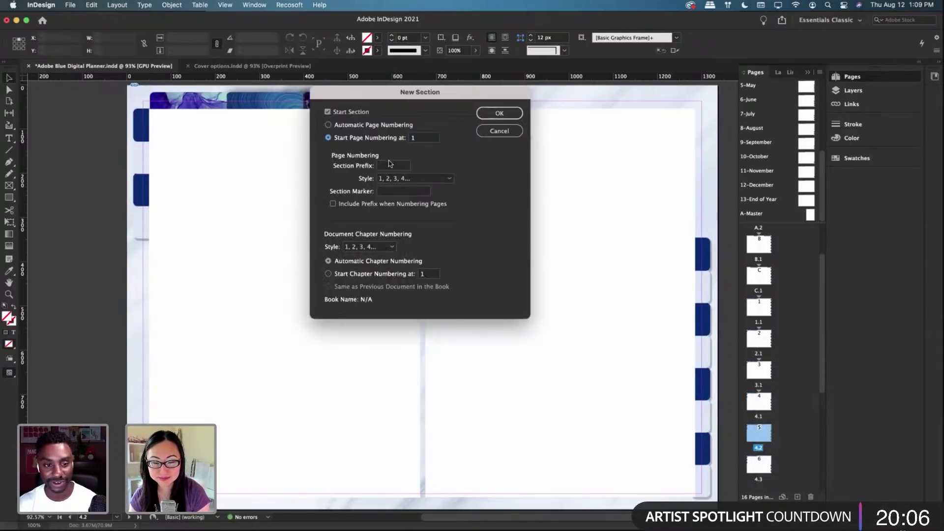
click(391, 166)
text(5.)
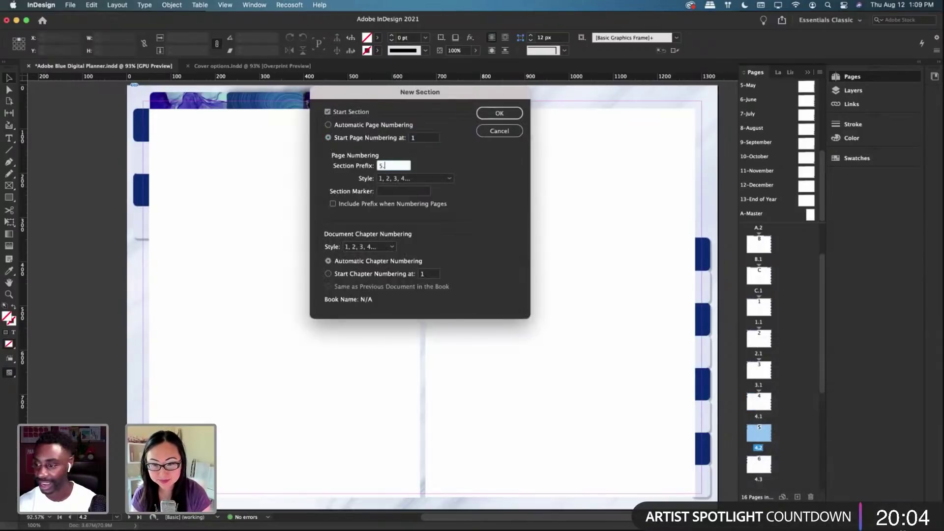
click(396, 192)
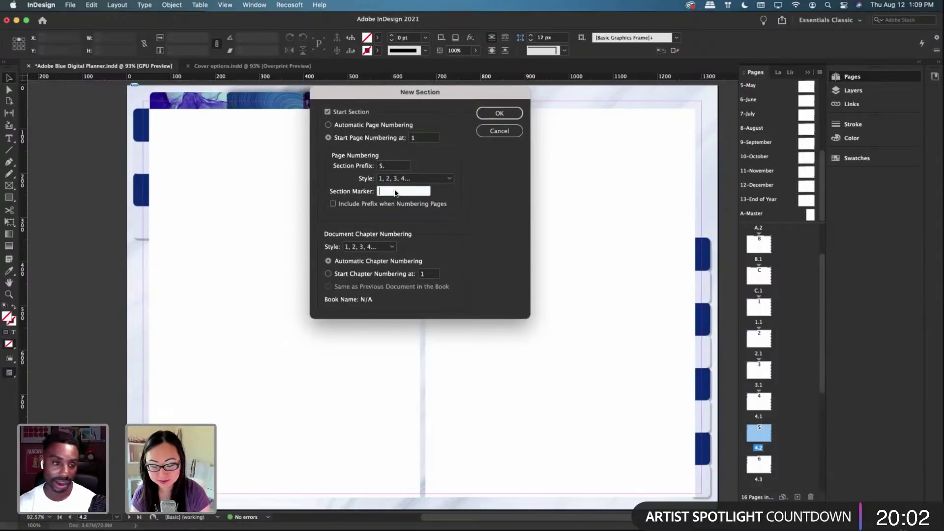
click(333, 204)
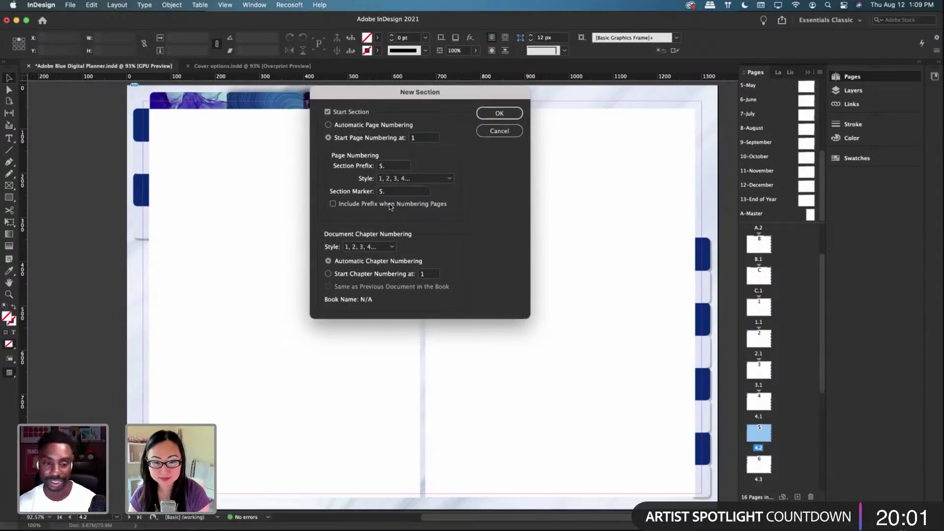
click(500, 114)
scroll(757, 409, down, 2)
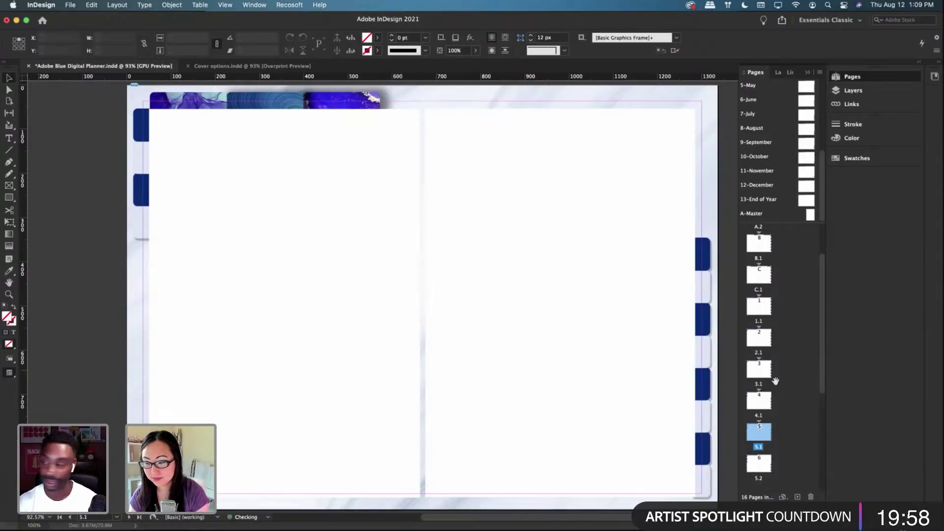
scroll(789, 390, down, 3)
right_click(760, 284)
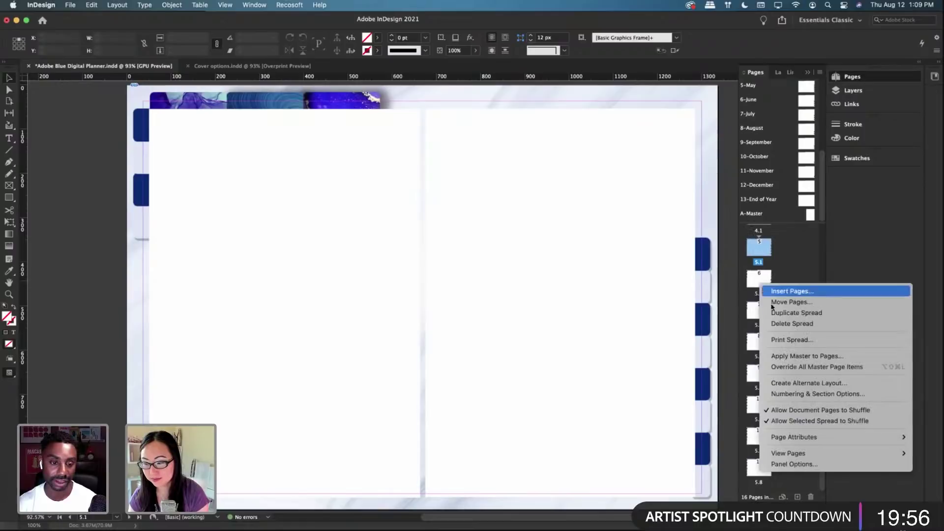
click(792, 394)
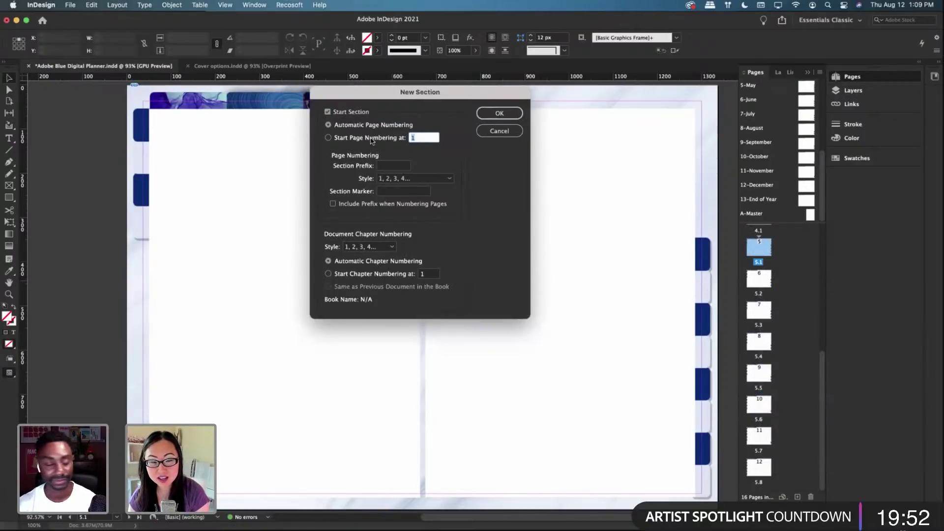
click(372, 140)
click(389, 166)
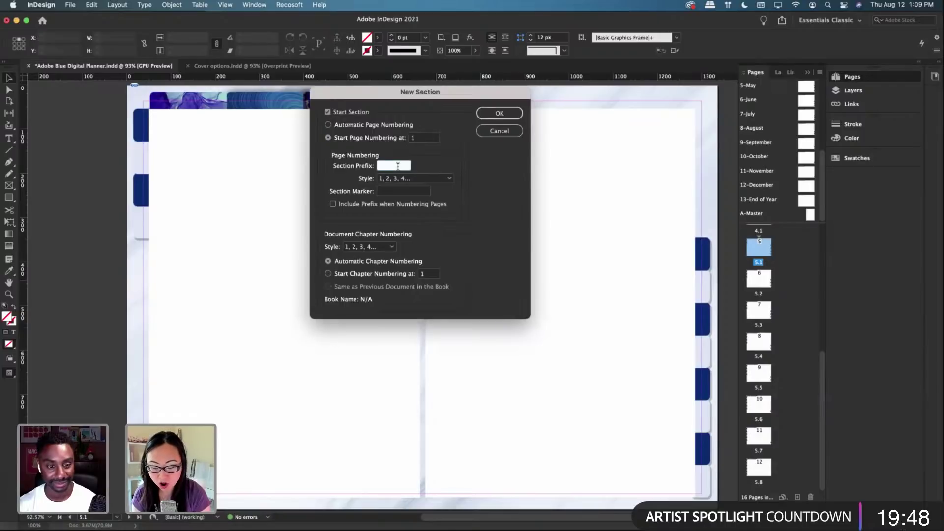
text(6.)
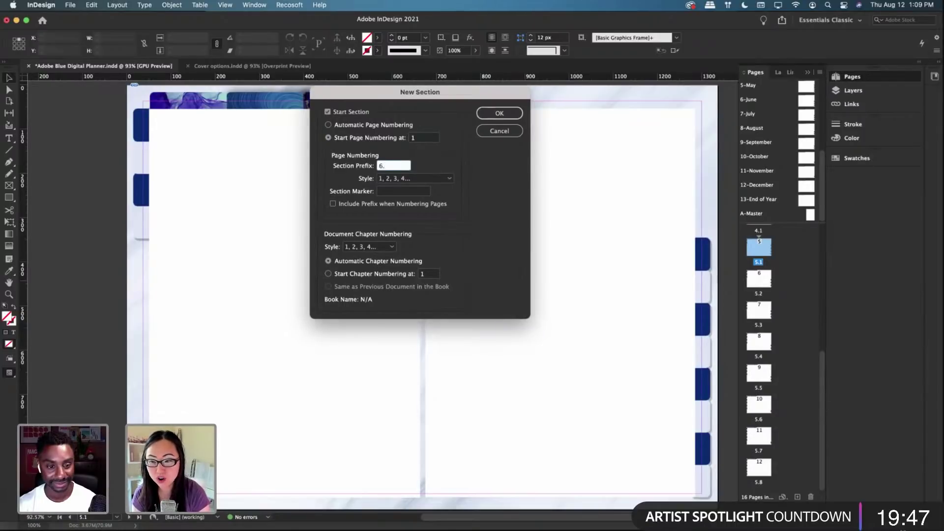
click(397, 193)
text(6.)
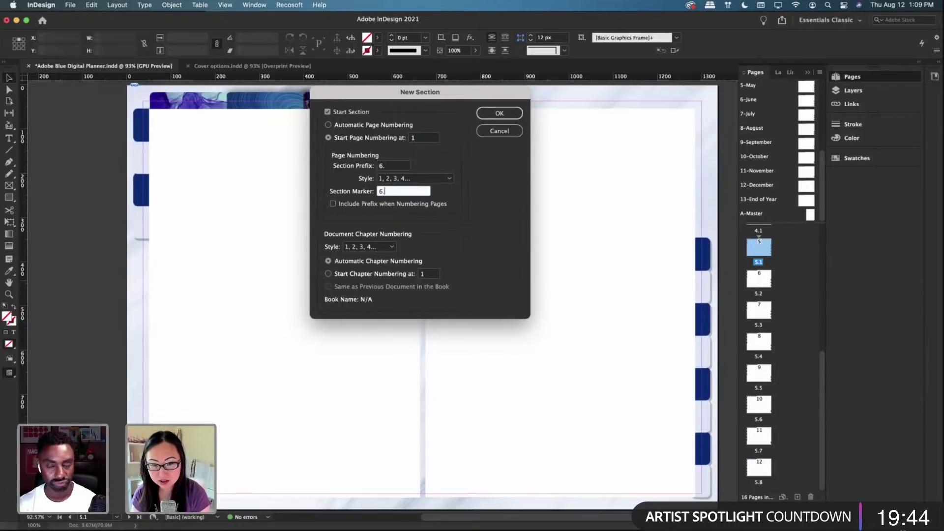
click(393, 208)
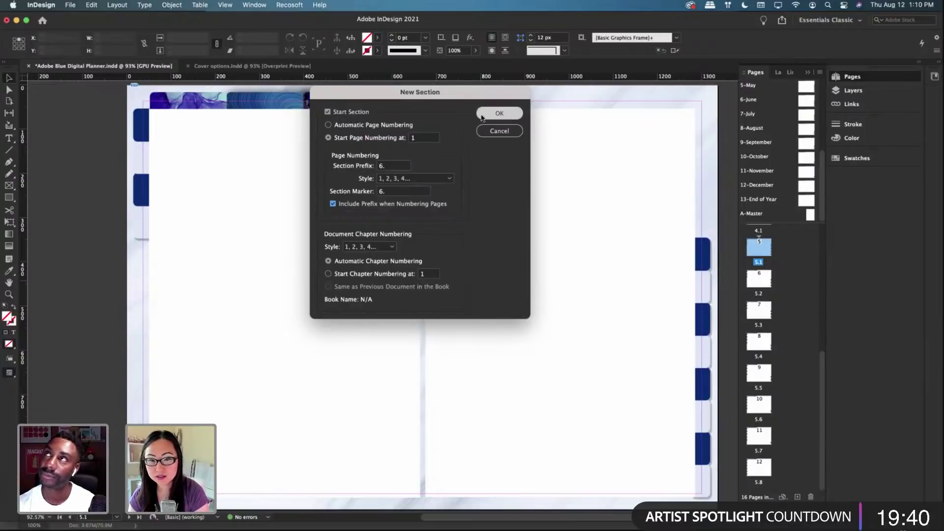
drag(397, 167, 361, 167)
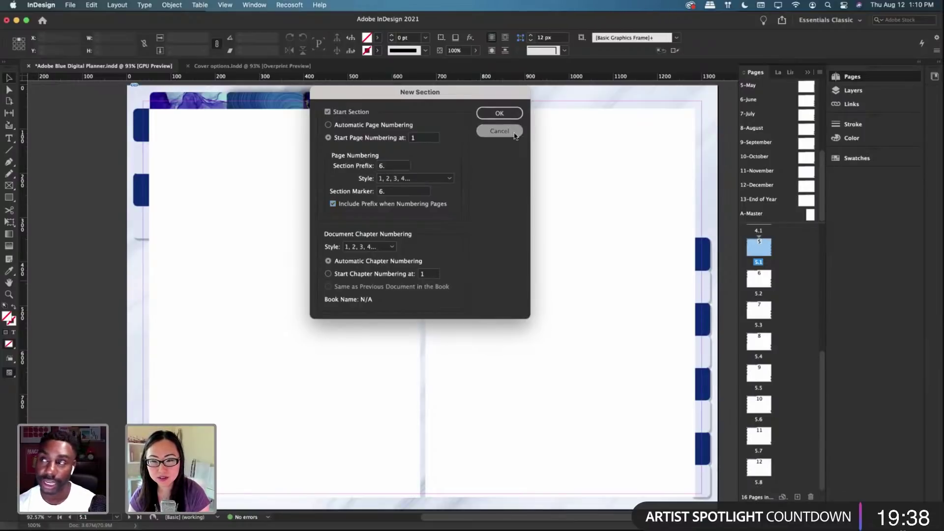
click(499, 131)
right_click(761, 252)
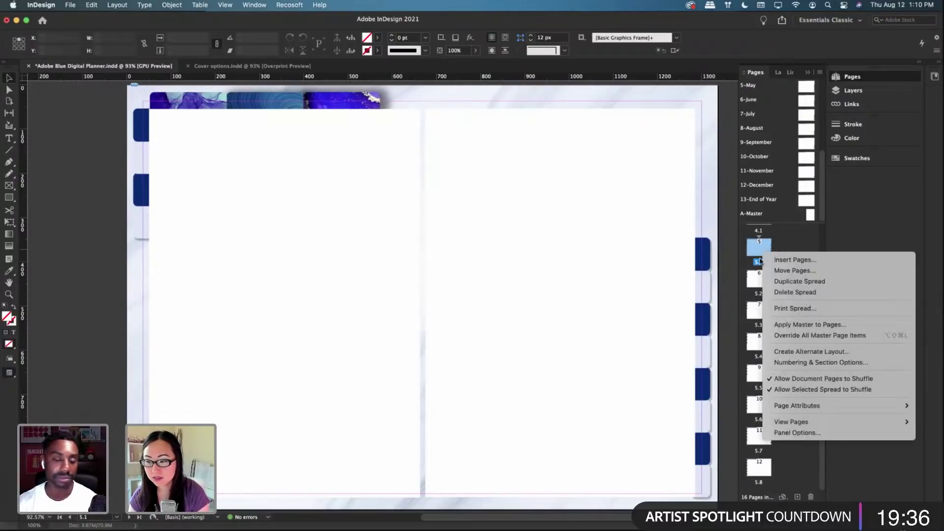
Step: Start a new section at page 5.2, numbered from 1, with section prefix and marker "6." and the prefix included when numbering pages
click(755, 279)
right_click(757, 281)
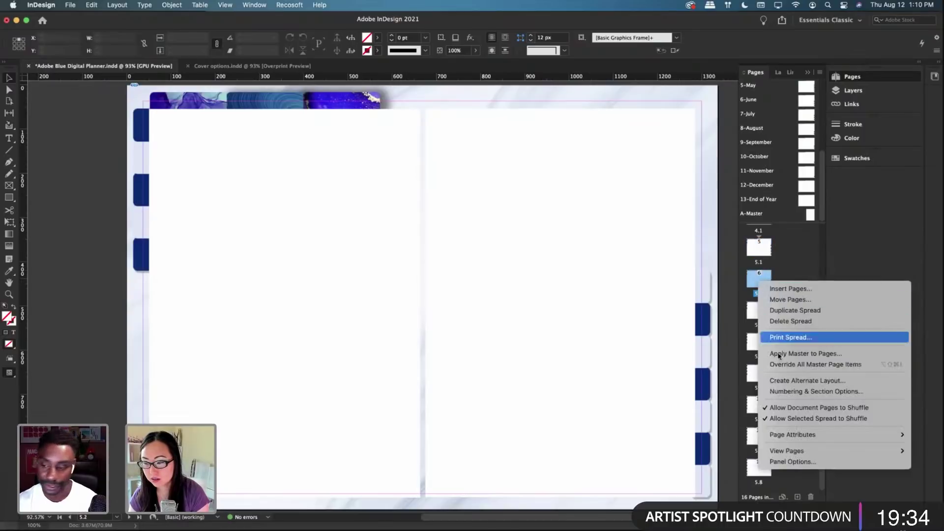
click(784, 391)
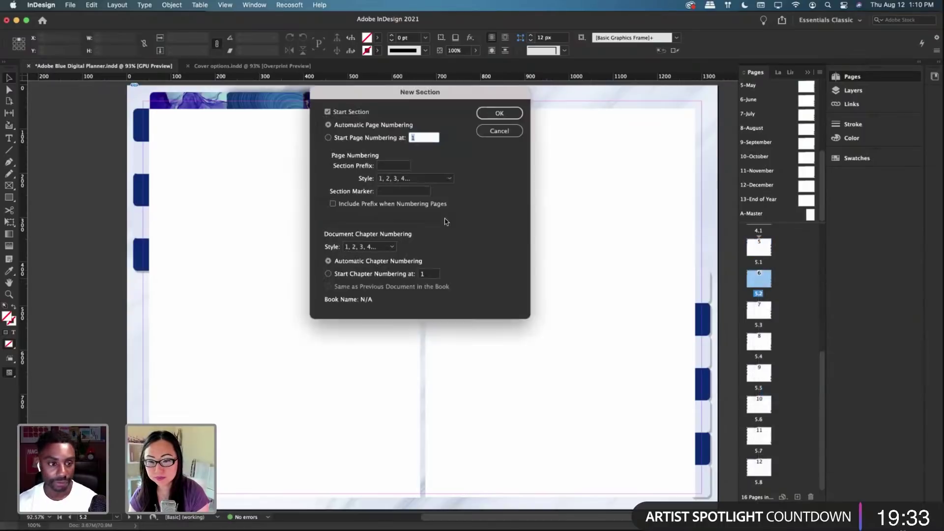
click(376, 140)
click(395, 167)
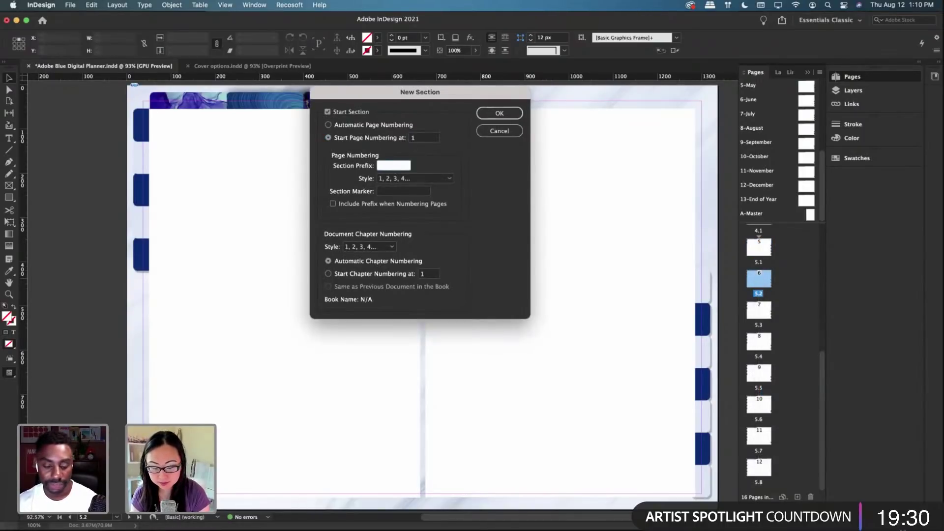
click(402, 192)
text(6.)
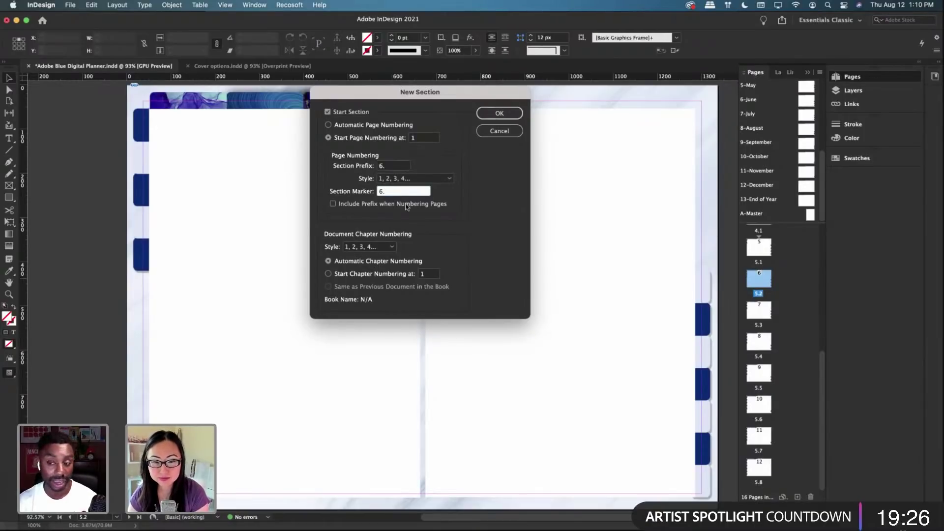
click(395, 204)
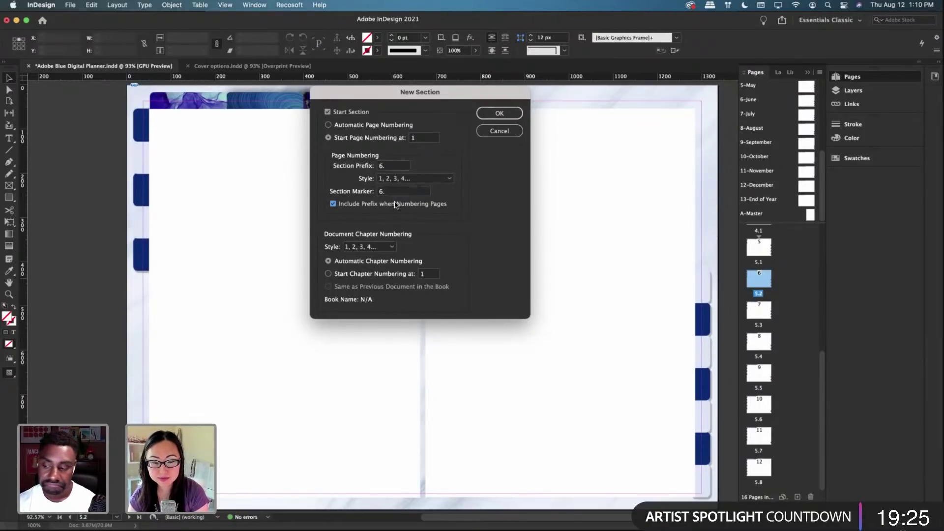
click(498, 113)
Step: Start a new section at page 6.2, numbered from 1, with section prefix and marker "7." and the prefix included when numbering pages
right_click(756, 313)
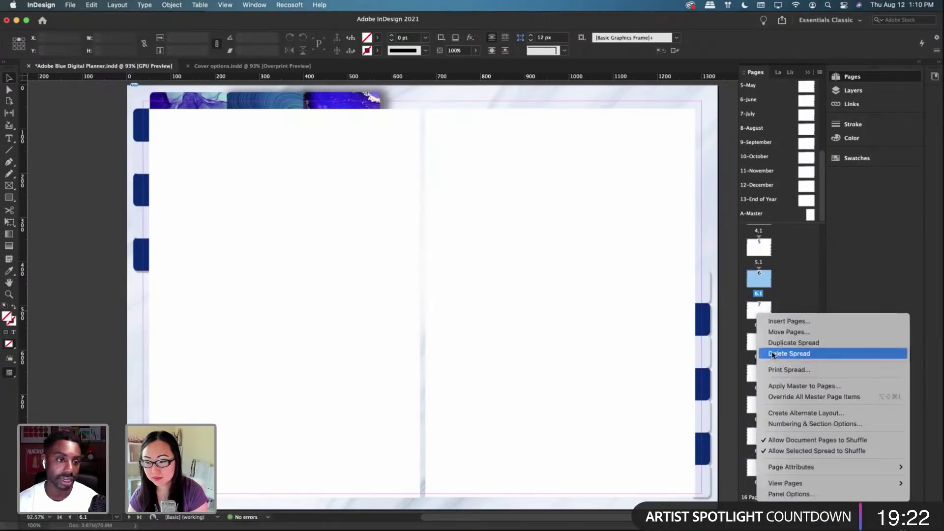
click(787, 424)
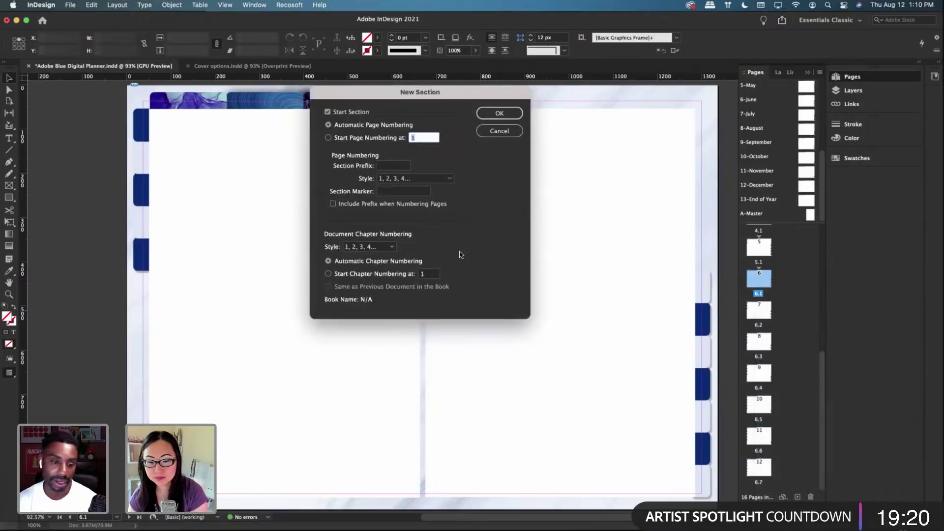
click(378, 140)
click(386, 165)
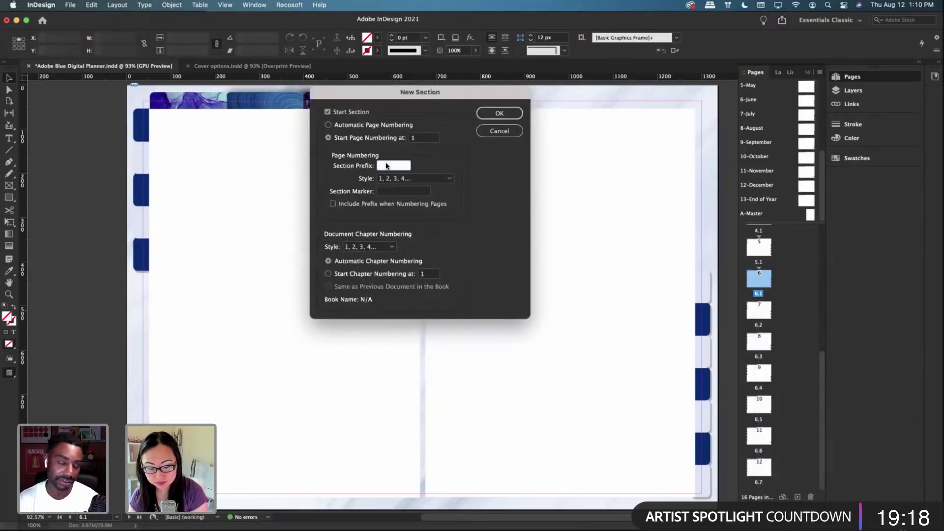
text(7.)
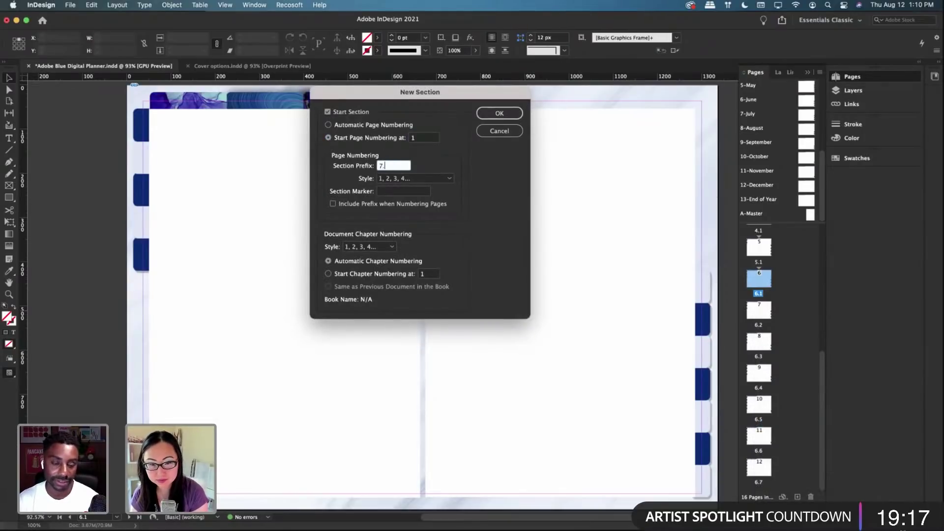
click(399, 192)
text(7.)
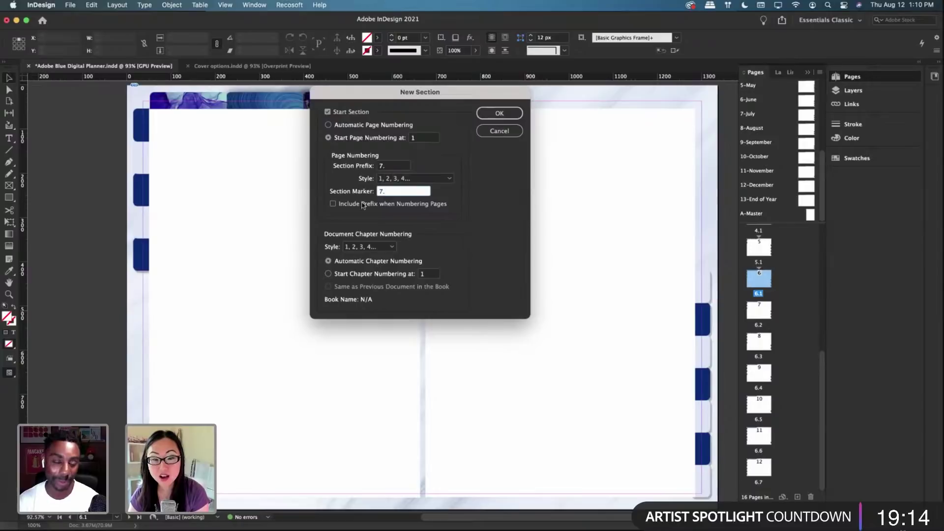
click(332, 203)
click(497, 112)
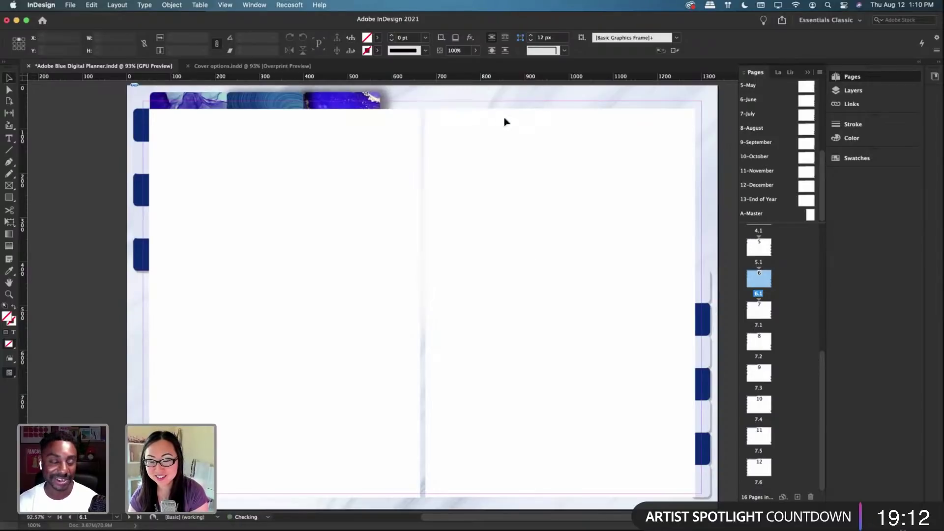
Step: Start a new section at page 7.2, numbered from 1, with section prefix and marker "8." and the prefix included when numbering pages
double_click(758, 343)
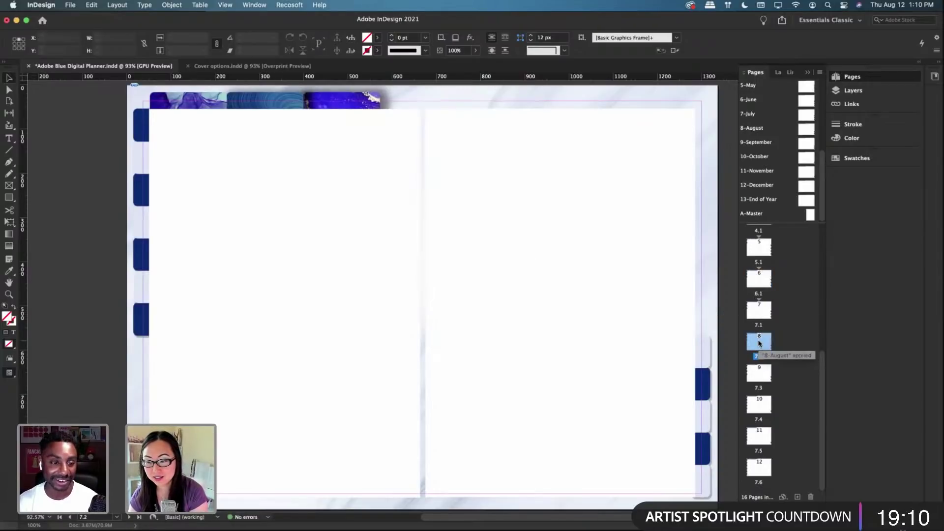
right_click(759, 340)
click(815, 449)
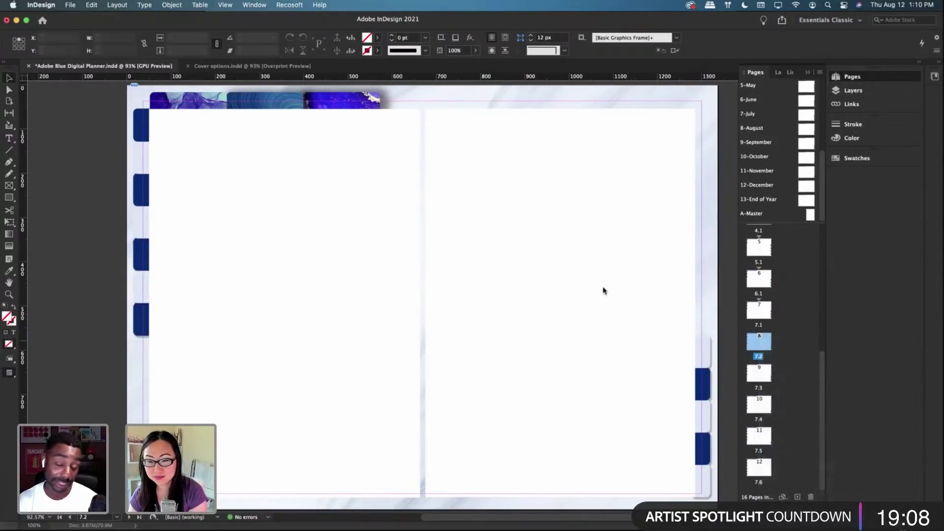
click(397, 166)
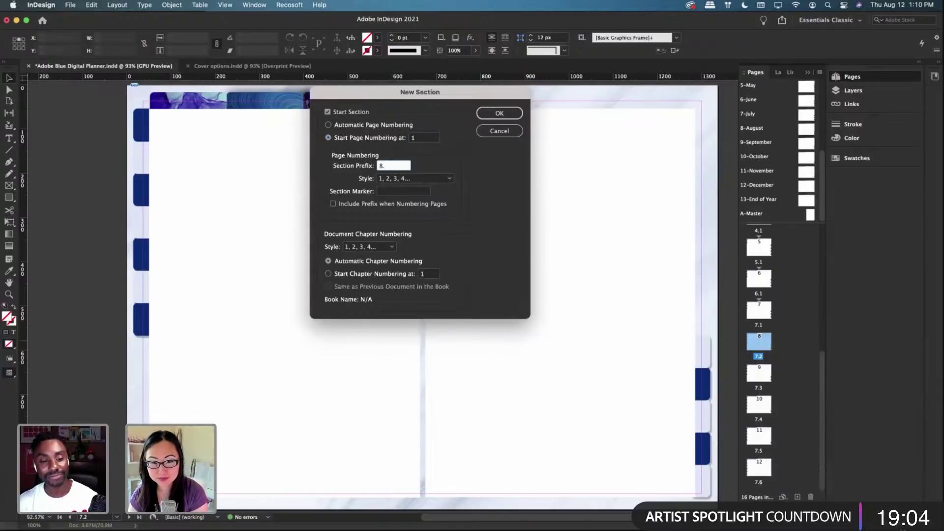
click(407, 191)
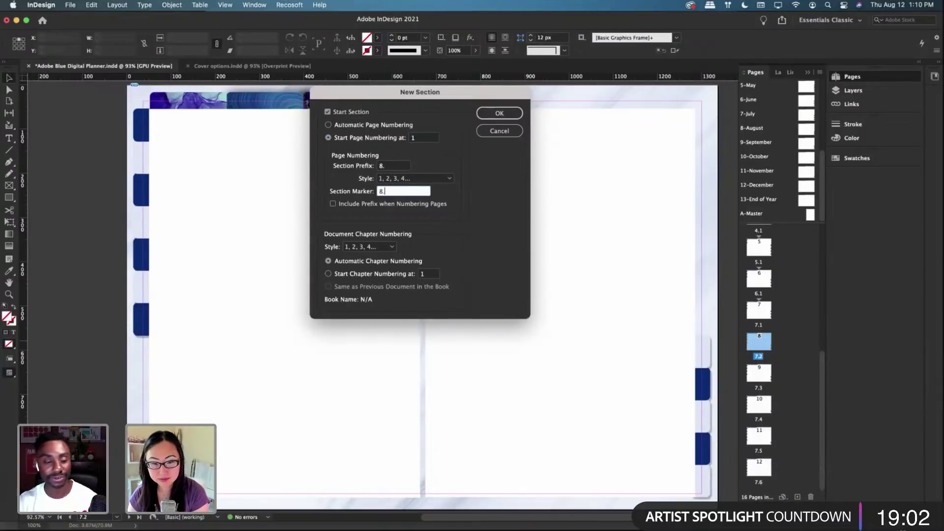
click(366, 205)
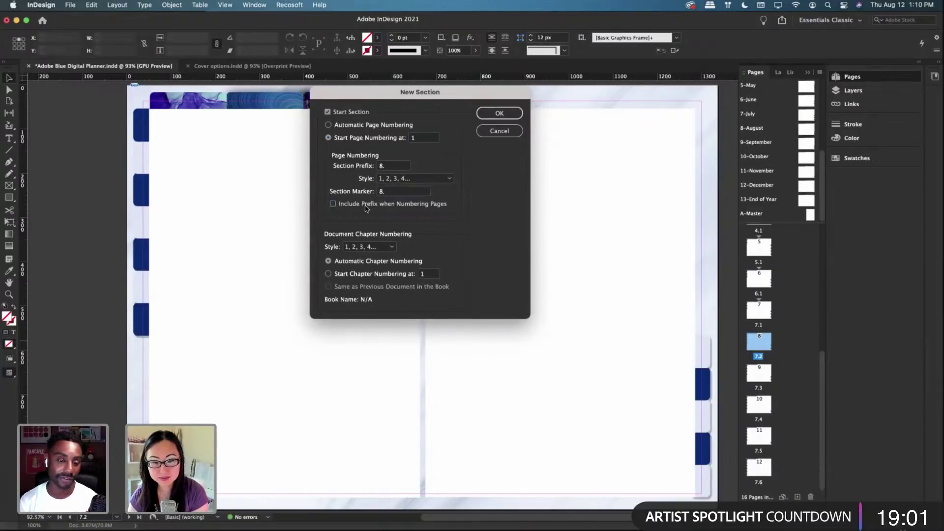
click(506, 114)
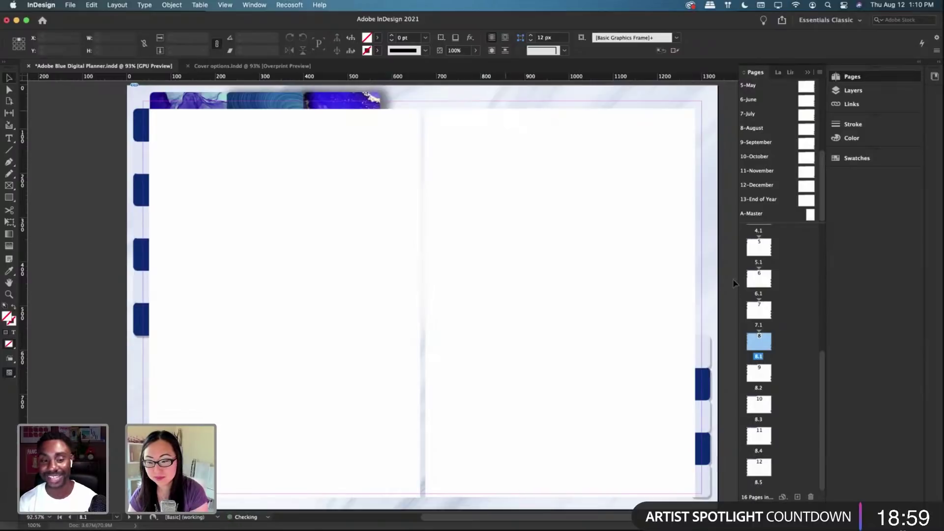
Step: Start a new section at page 8.2, numbered from 1, with section prefix and marker "9." and the prefix included when numbering pages
click(763, 375)
right_click(764, 376)
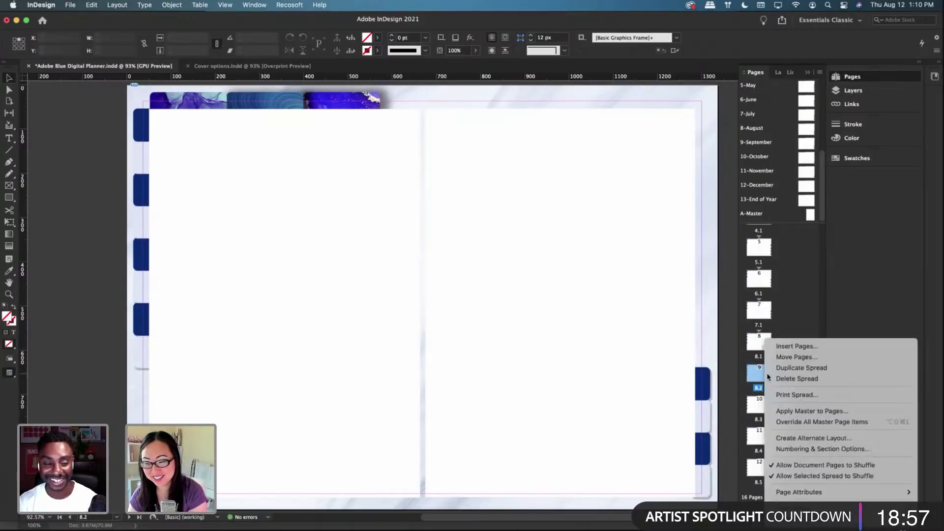
click(792, 448)
click(376, 139)
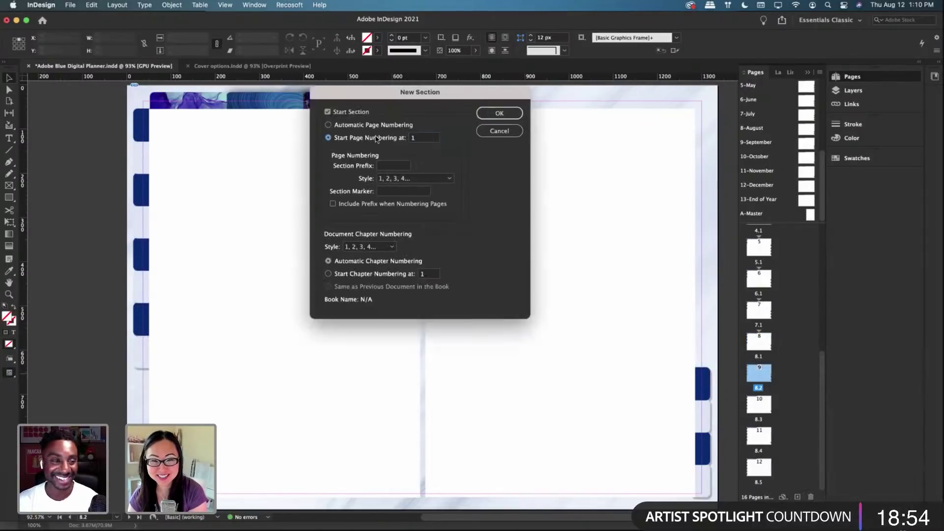
click(387, 166)
text(9.)
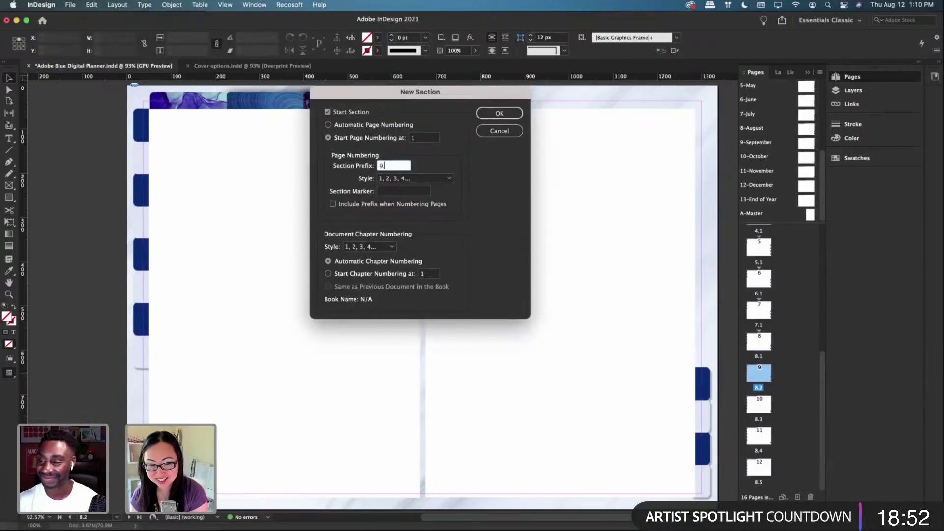
click(392, 193)
text(9.)
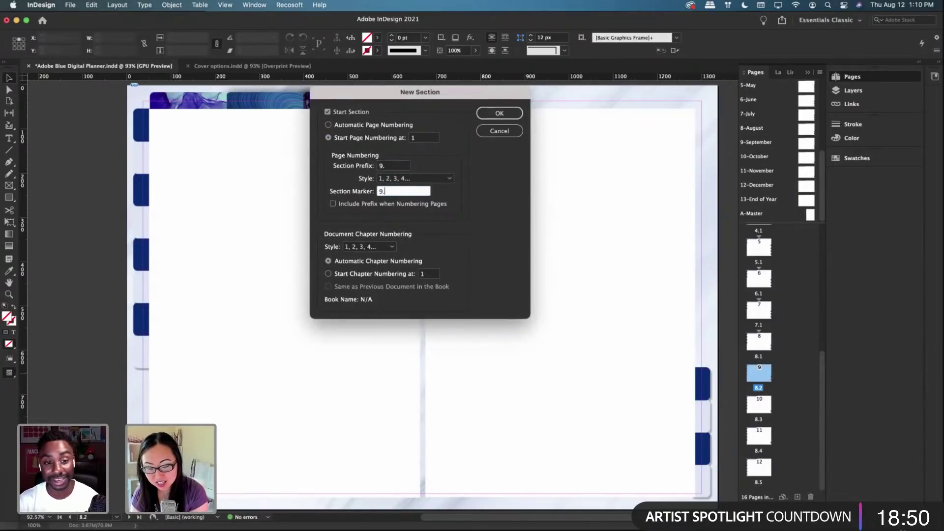
click(343, 204)
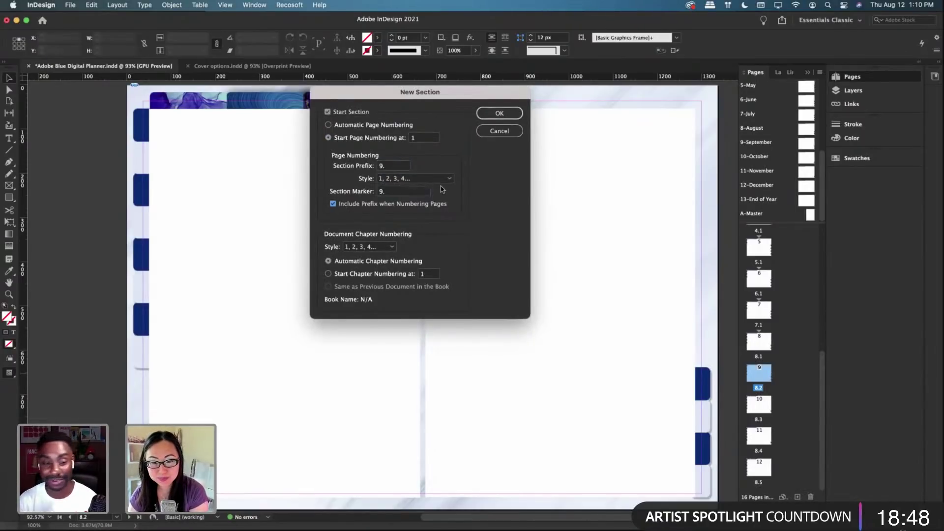
click(499, 114)
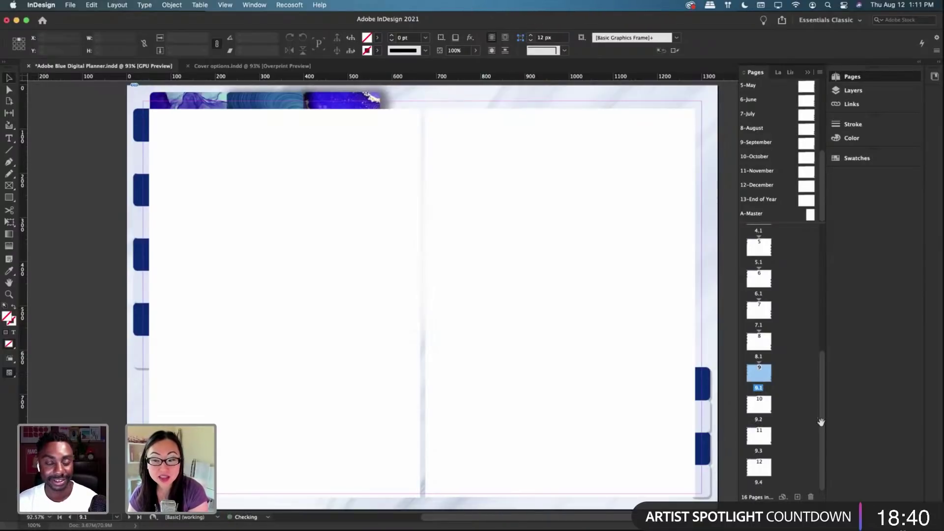
Step: Start a new section at page 9.2, numbered from 1, with section prefix and marker "10." and the prefix included when numbering pages
double_click(761, 412)
right_click(761, 412)
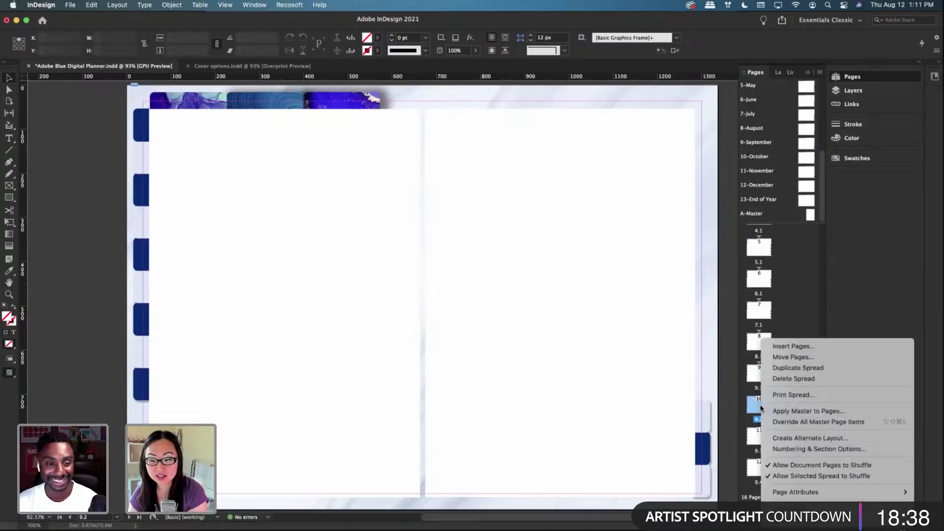
click(782, 449)
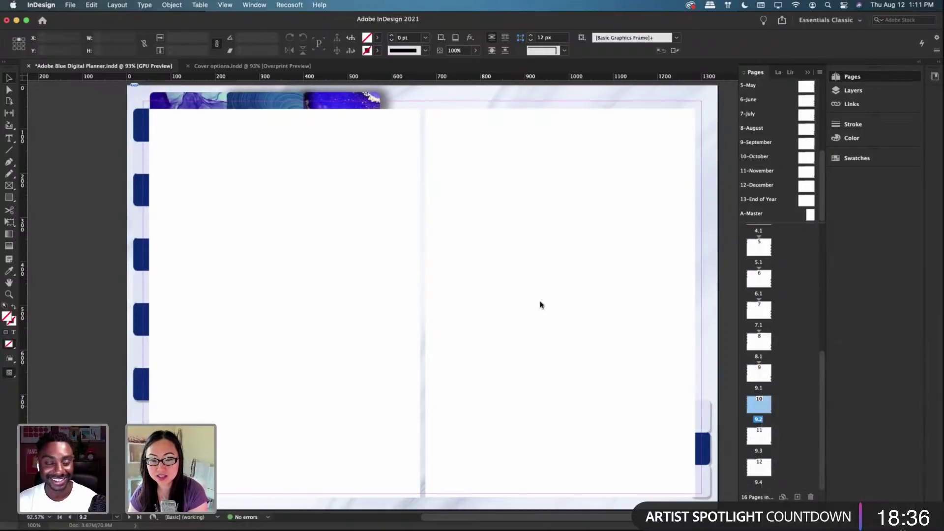
click(366, 139)
click(388, 165)
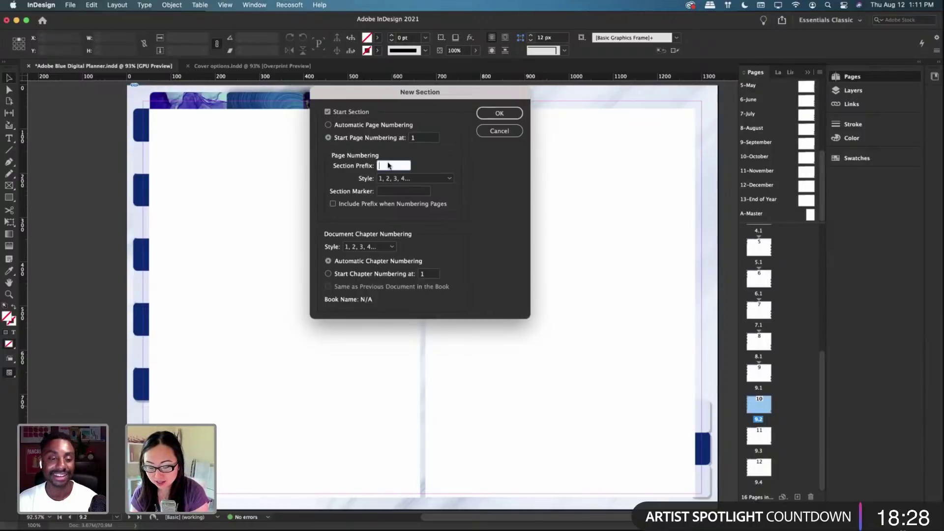
text(.)
click(389, 192)
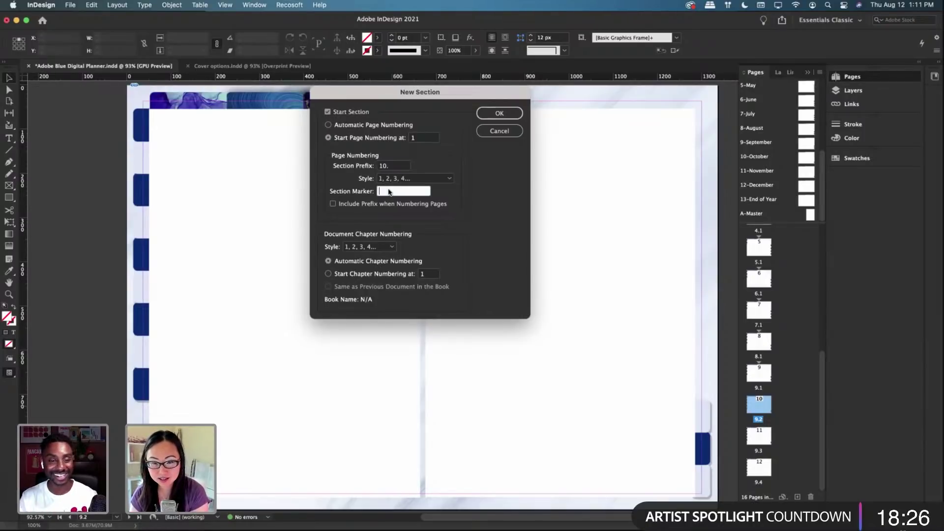
text(10.)
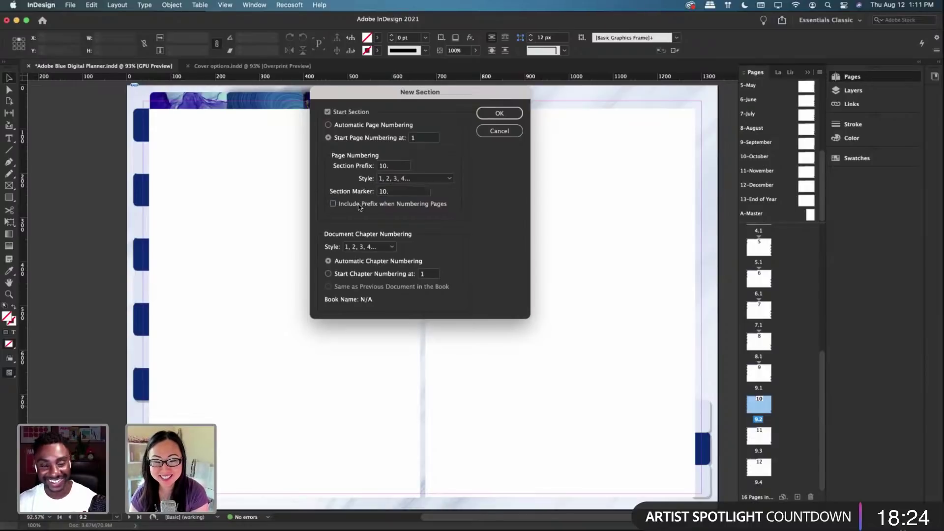
click(360, 204)
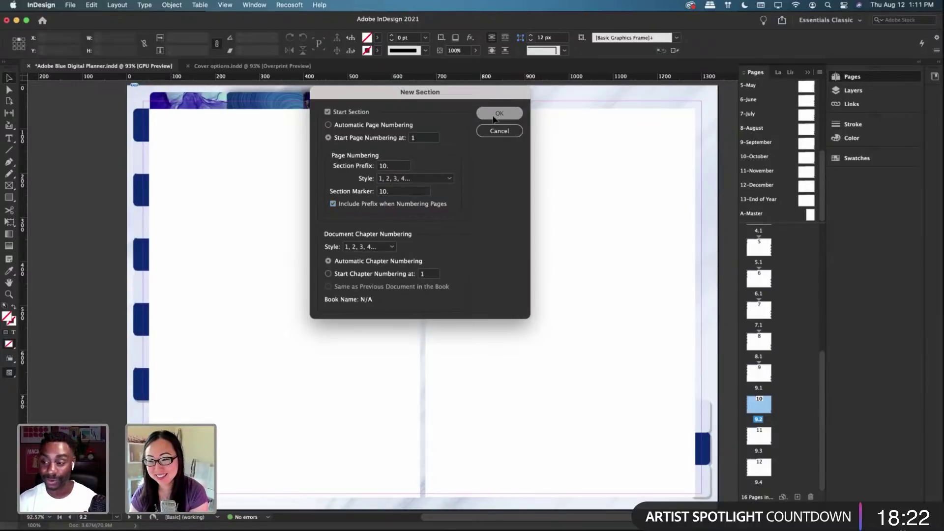
click(493, 117)
Step: Start a new section at page 10.2, numbered from 1, with section prefix and marker "11." and the prefix included when numbering pages
click(762, 437)
right_click(764, 438)
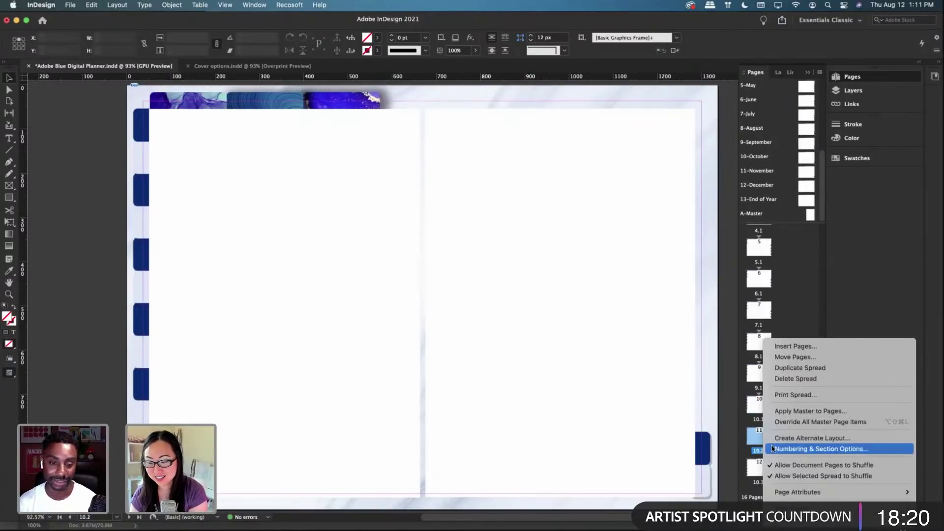
click(774, 450)
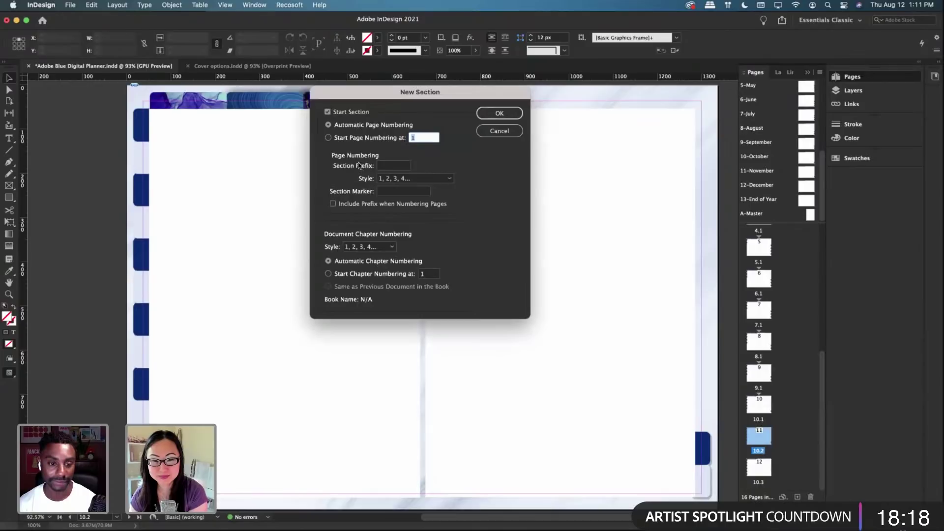
click(349, 140)
click(392, 166)
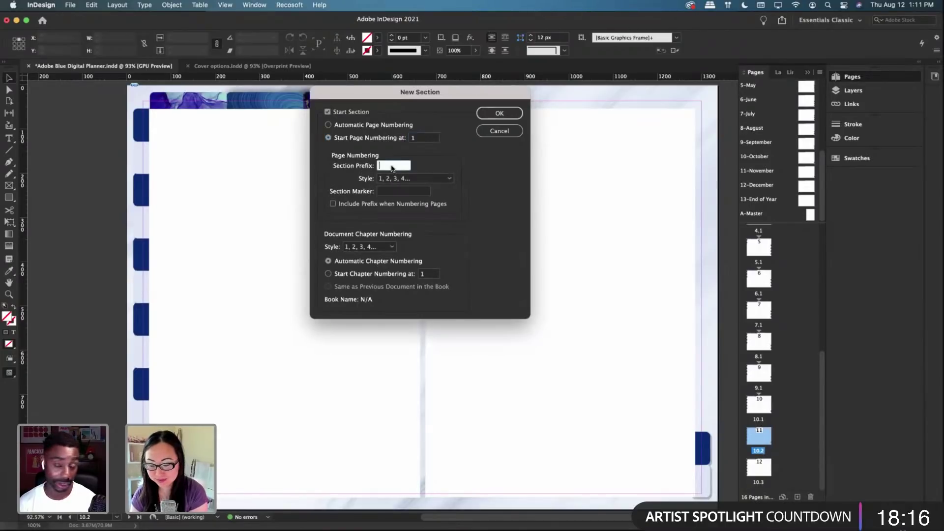
text(11.)
click(407, 192)
text(1)
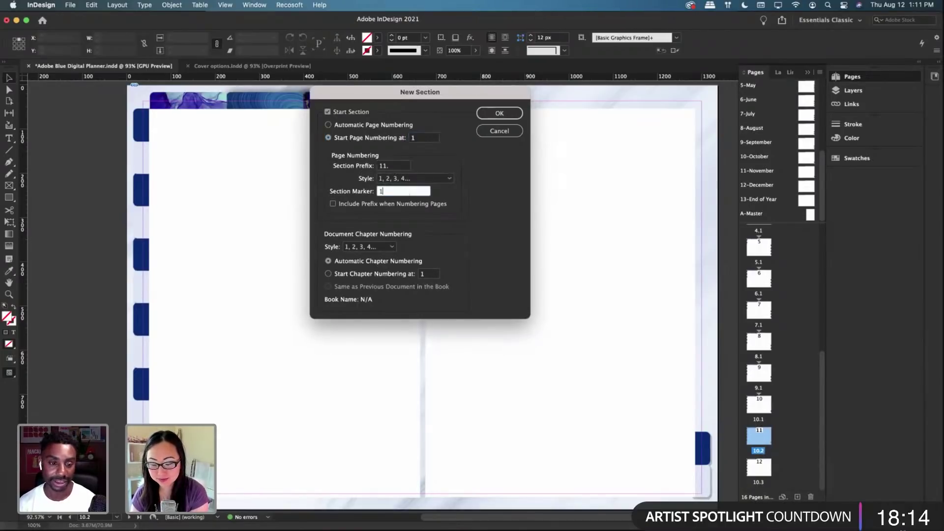
text(1.)
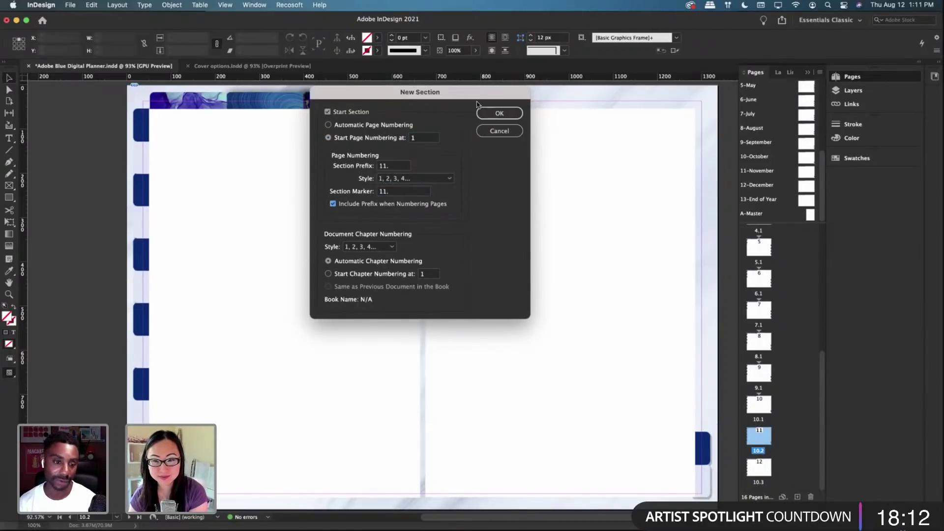
click(499, 113)
Step: Start a new section at page 11.2, numbered from 1, with section prefix and marker "12." and the prefix included when numbering pages
right_click(761, 472)
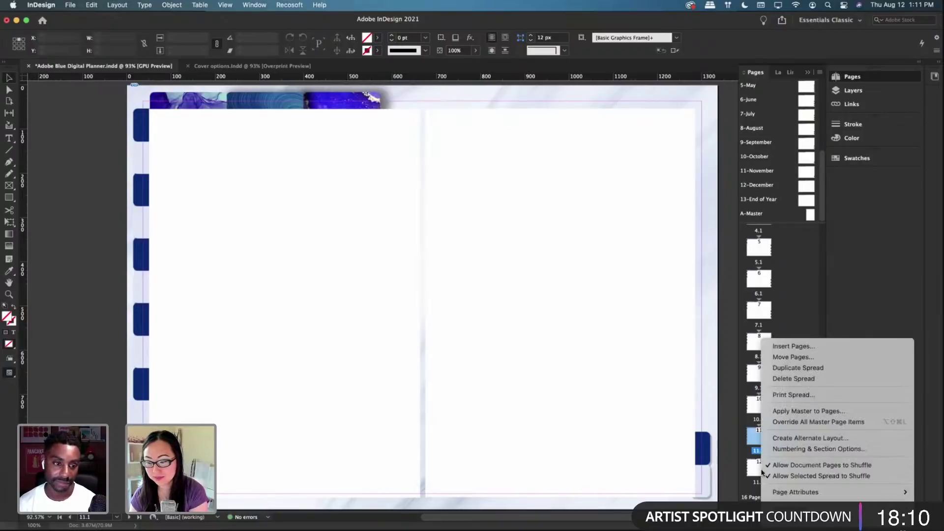
click(811, 447)
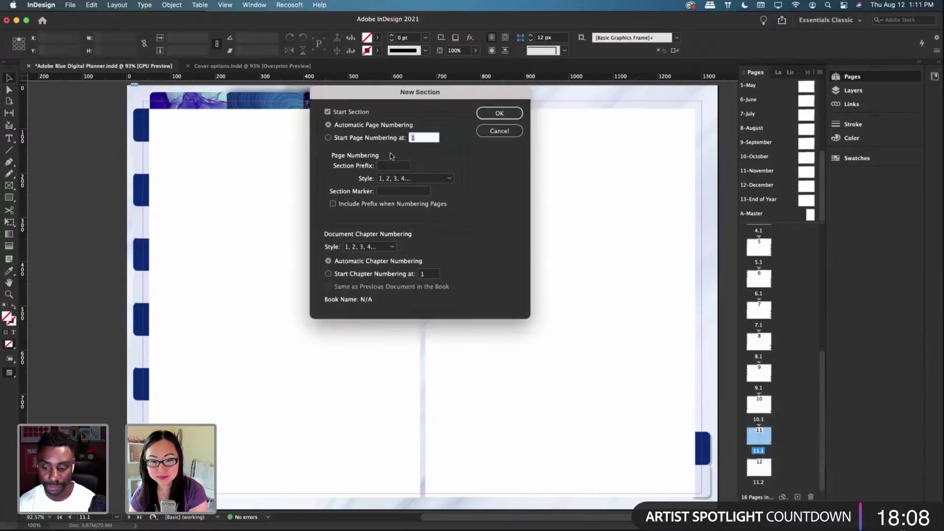
click(393, 165)
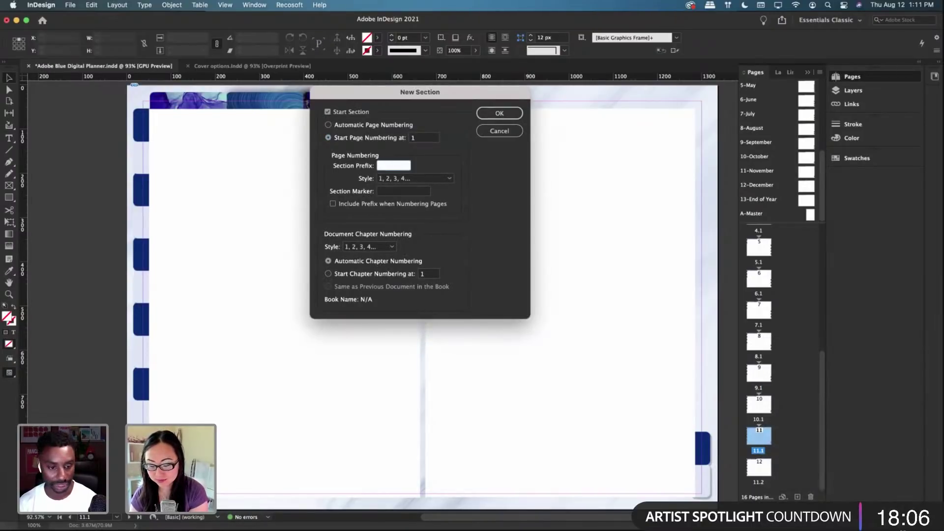
text(12.)
key(Tab)
text(12)
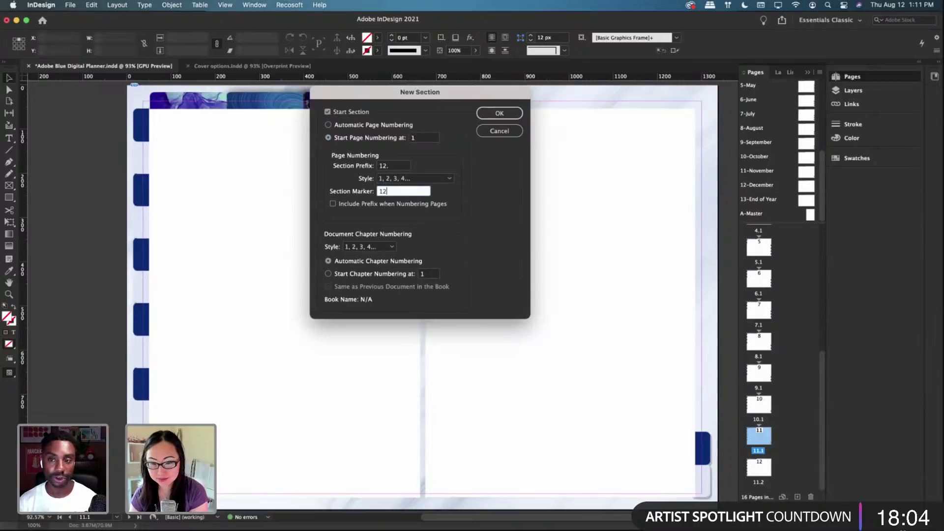
text(.)
click(333, 204)
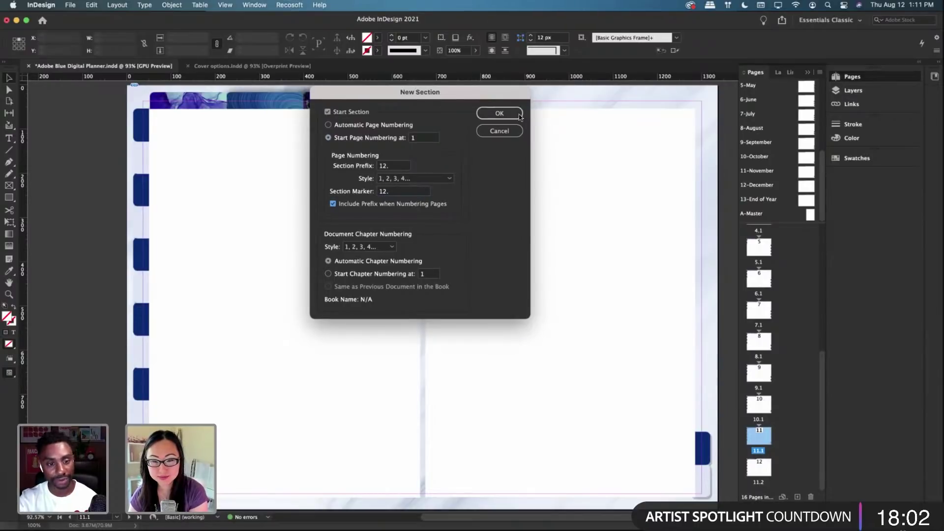
click(508, 114)
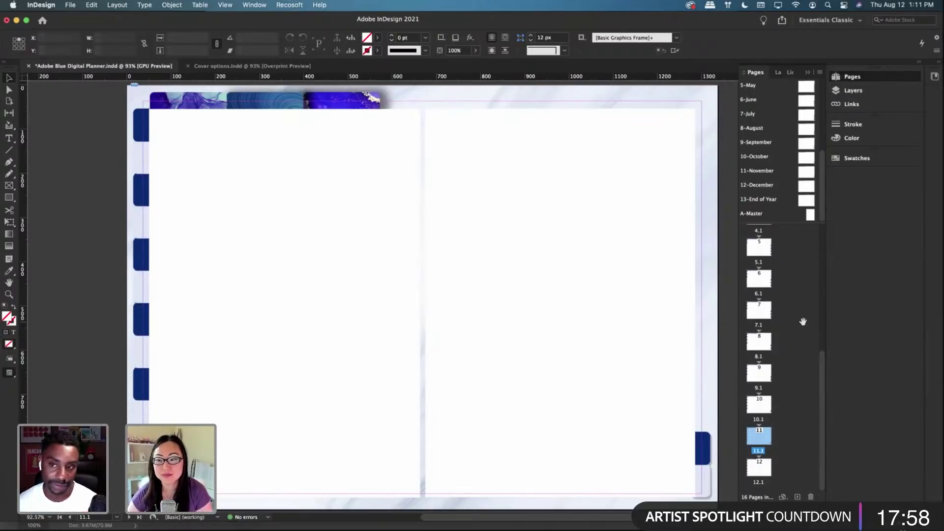
Step: Review the section numbering of the document pages and compare the tab layouts on pages C.1, A.2, 2.1 and B.1
scroll(805, 321, up, 5)
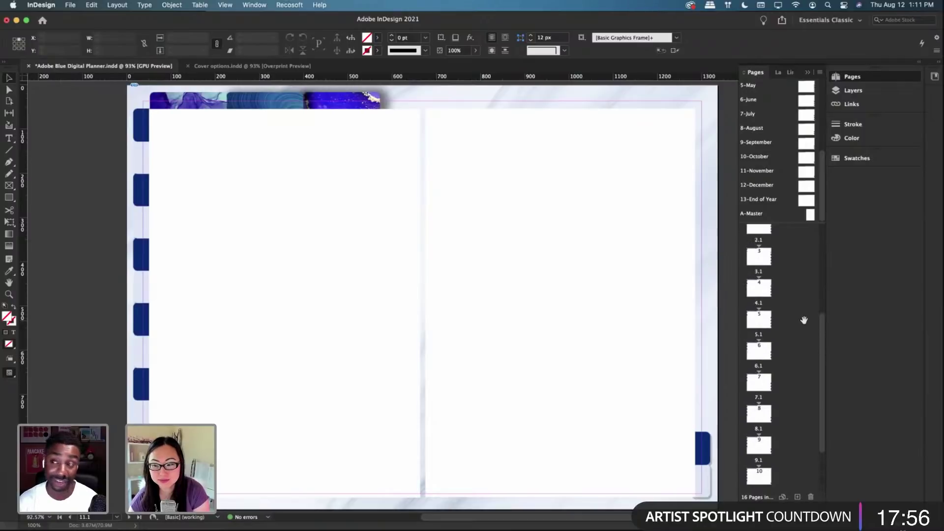
scroll(804, 321, up, 3)
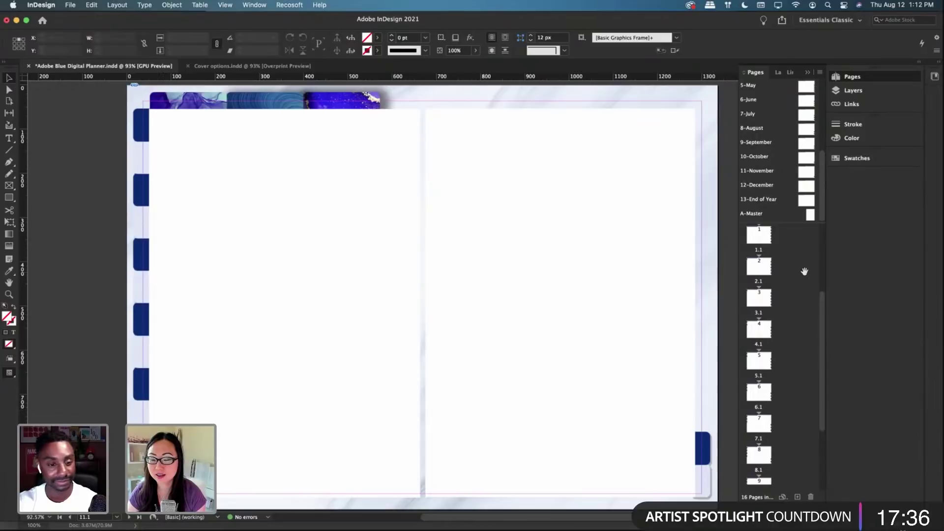
scroll(801, 273, up, 4)
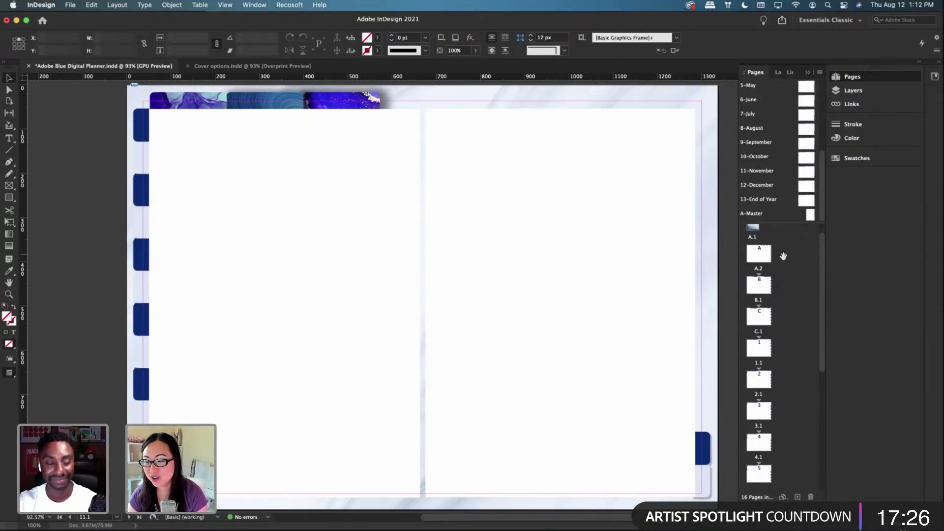
scroll(808, 123, up, 5)
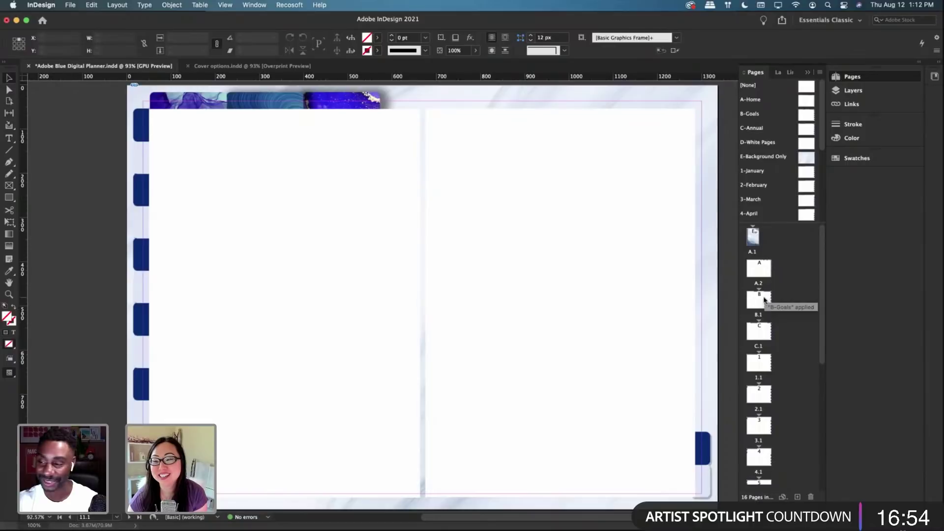
double_click(762, 333)
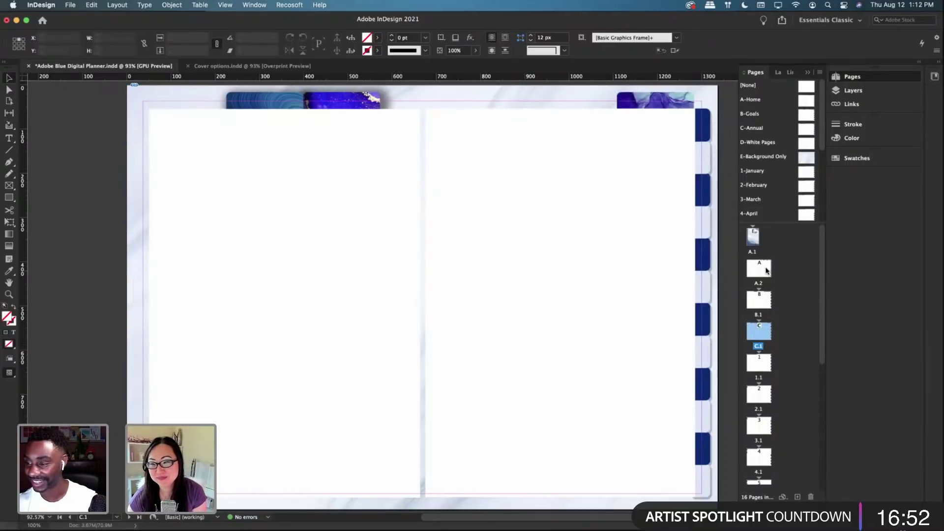
double_click(765, 268)
double_click(761, 363)
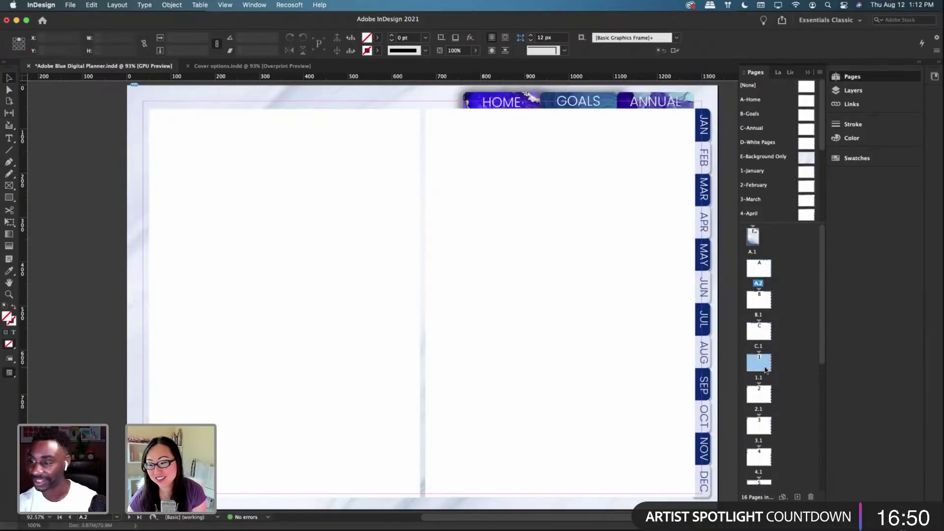
double_click(765, 393)
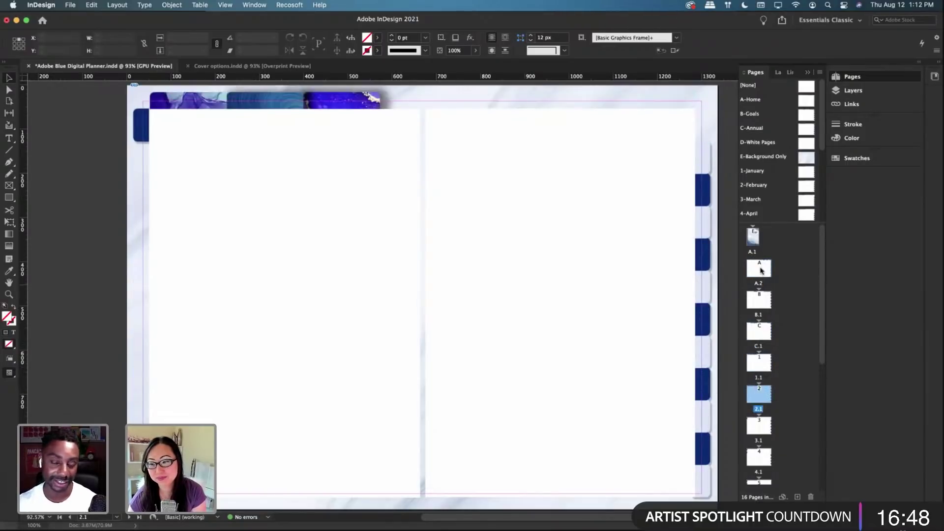
double_click(760, 269)
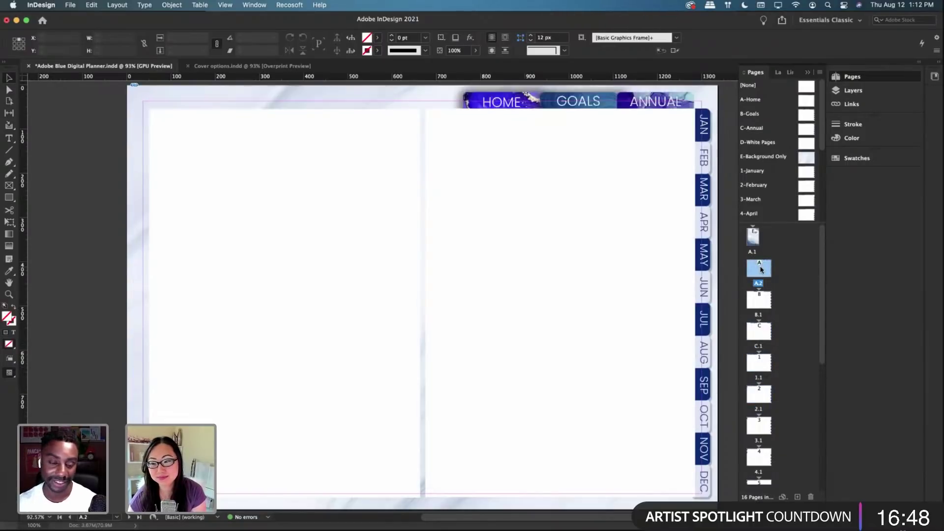
double_click(761, 300)
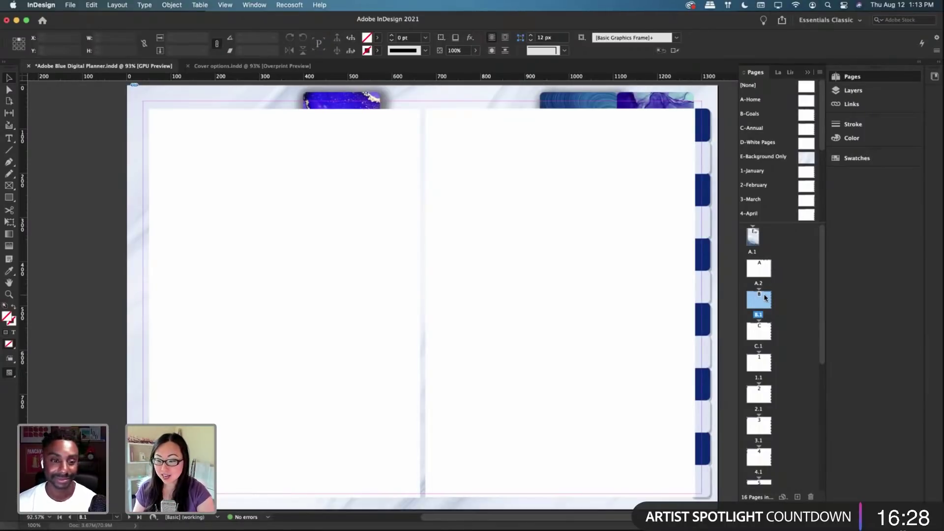
scroll(765, 295, down, 2)
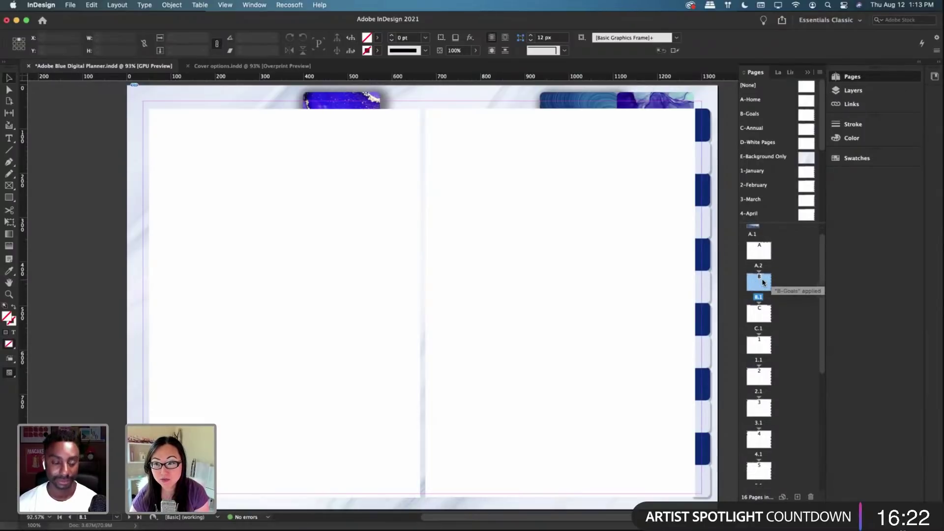
scroll(763, 291, down, 2)
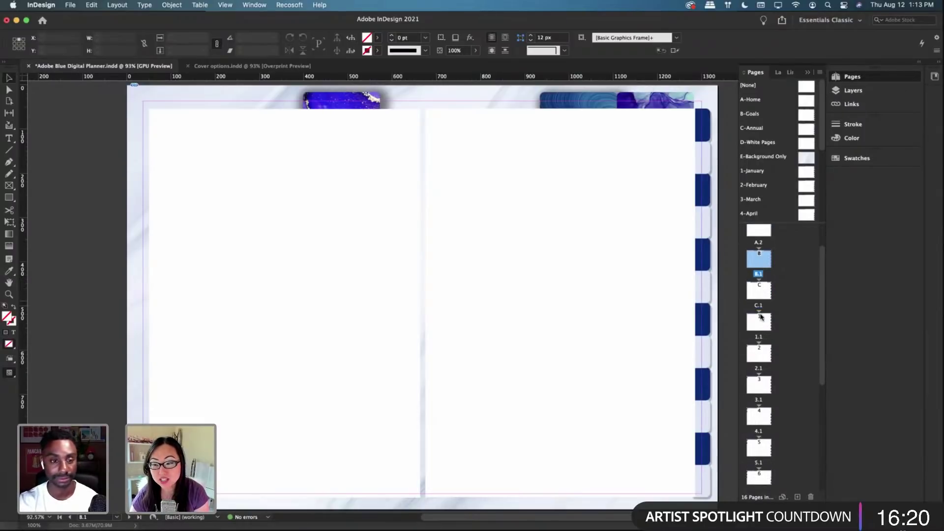
scroll(762, 331, down, 1)
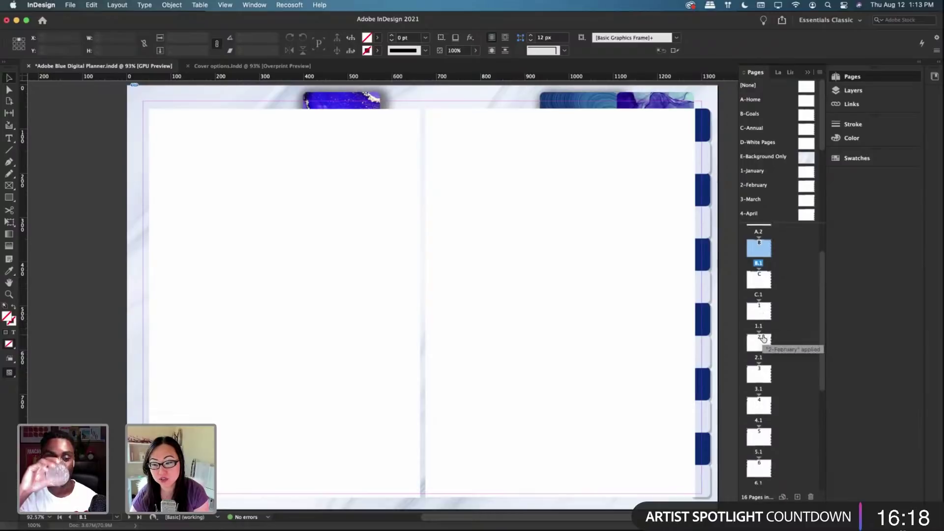
Step: Examine the numbered pages through 12.1, and view the cover page A.1 and page A.2
scroll(759, 344, down, 6)
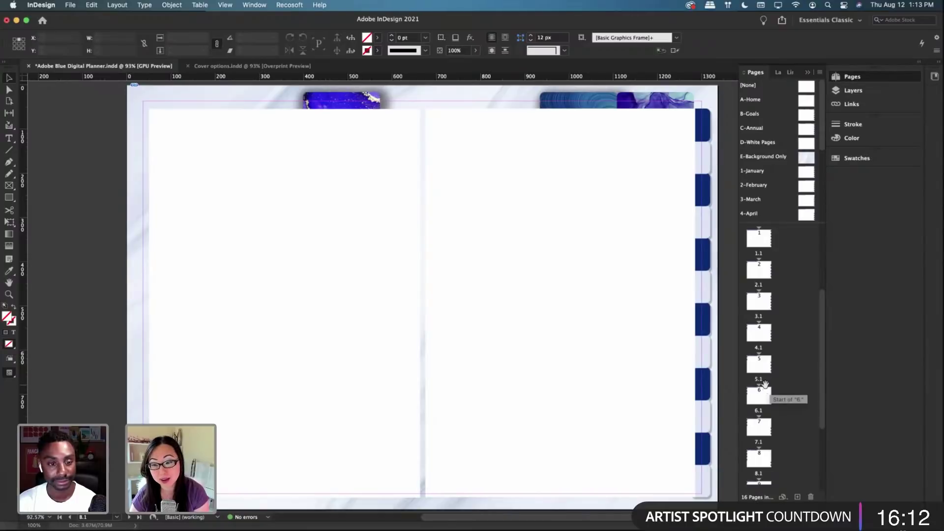
scroll(767, 391, down, 5)
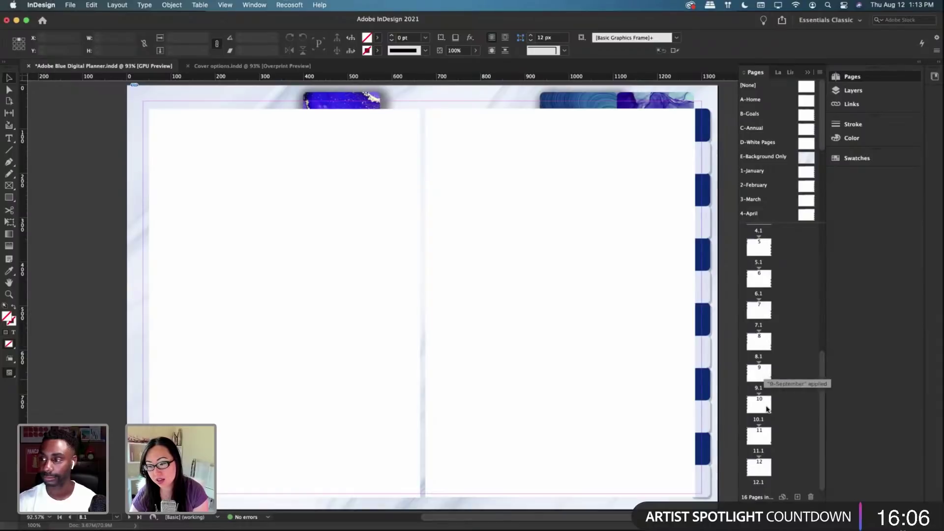
scroll(792, 401, up, 5)
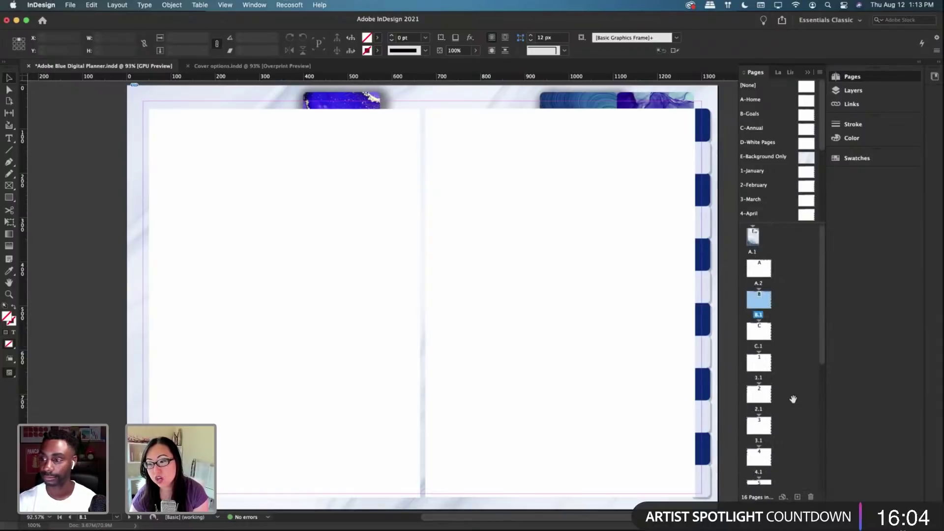
double_click(760, 239)
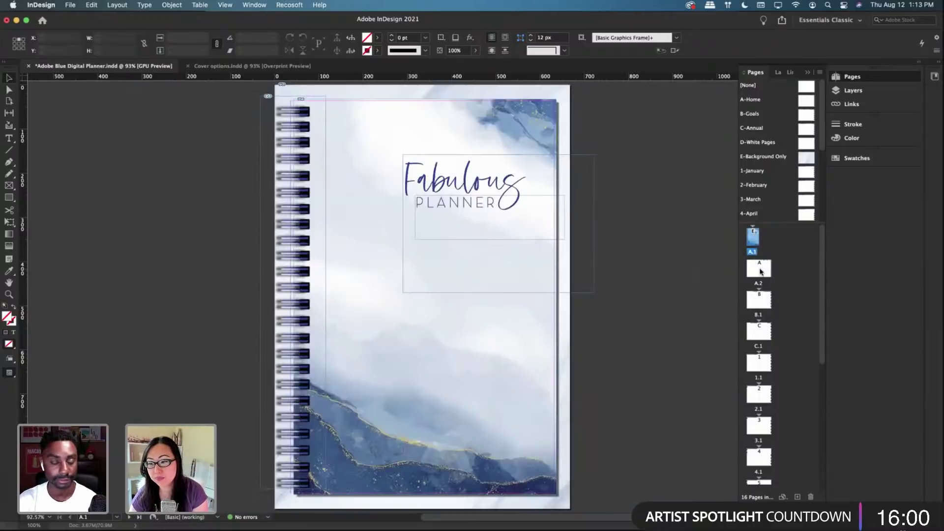
right_click(759, 270)
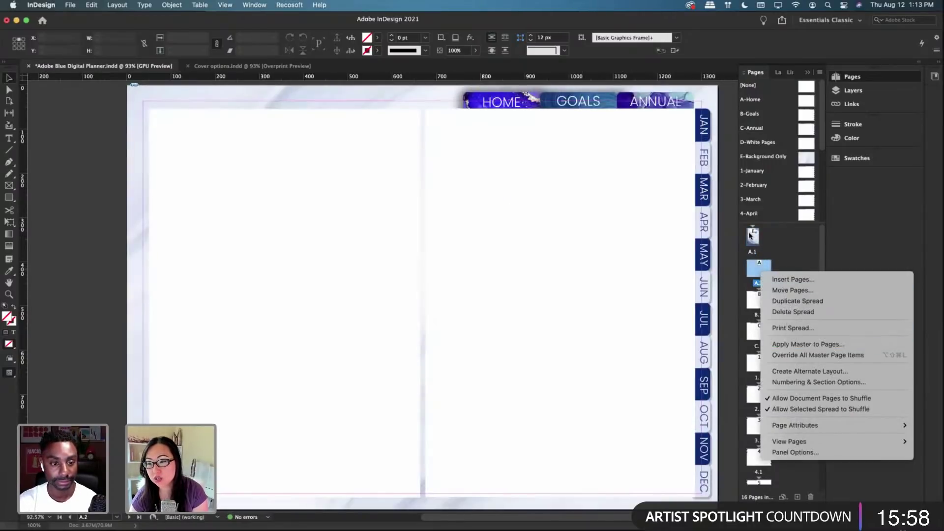
click(818, 359)
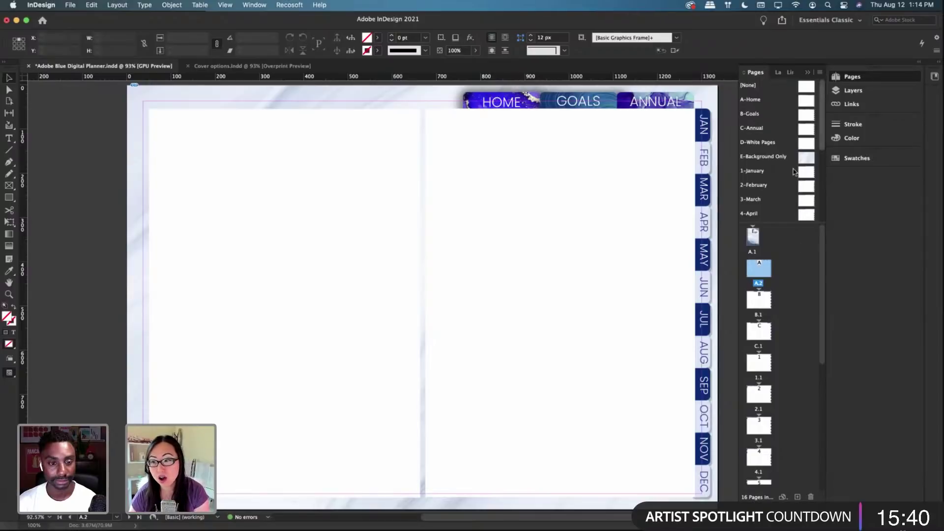
Step: On the A-Home master, add a page hyperlink from the HOME tab's text frame to page A.1 of the planner document
double_click(785, 100)
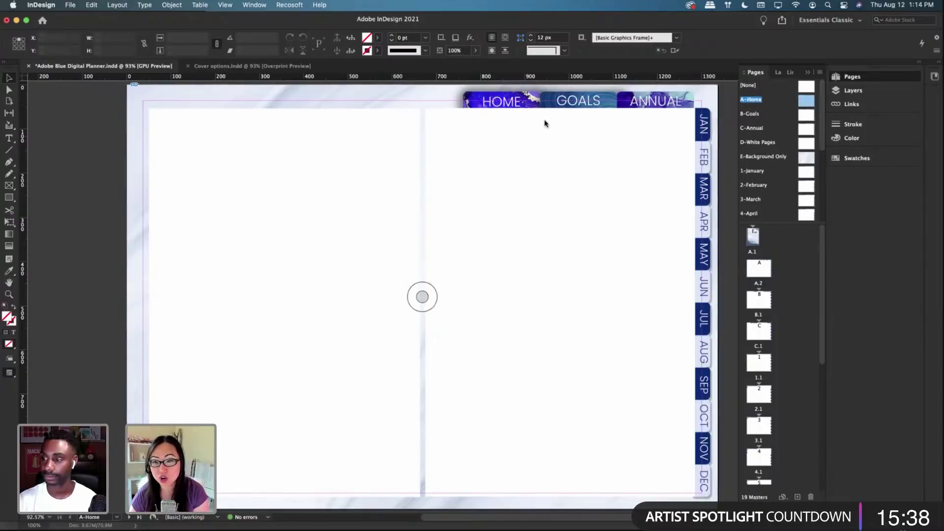
click(506, 104)
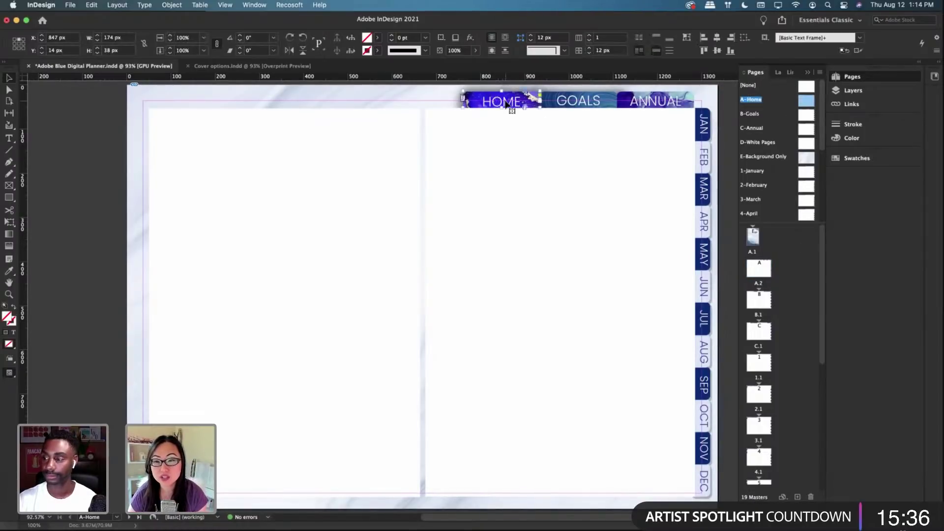
right_click(505, 104)
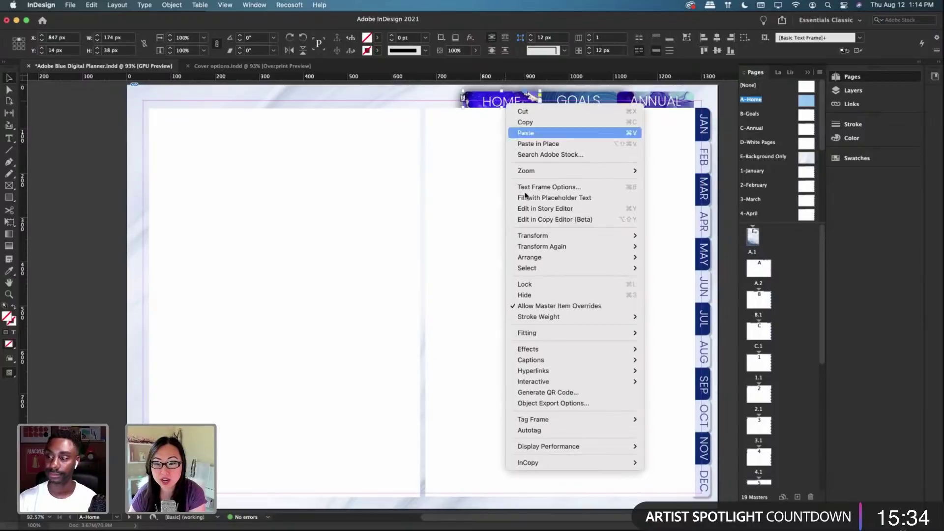
mouse_move(582, 371)
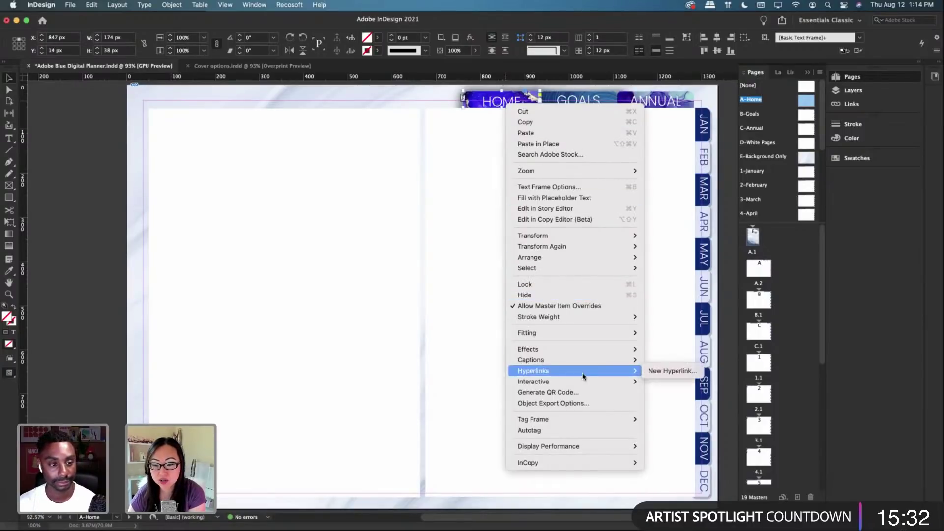
click(653, 371)
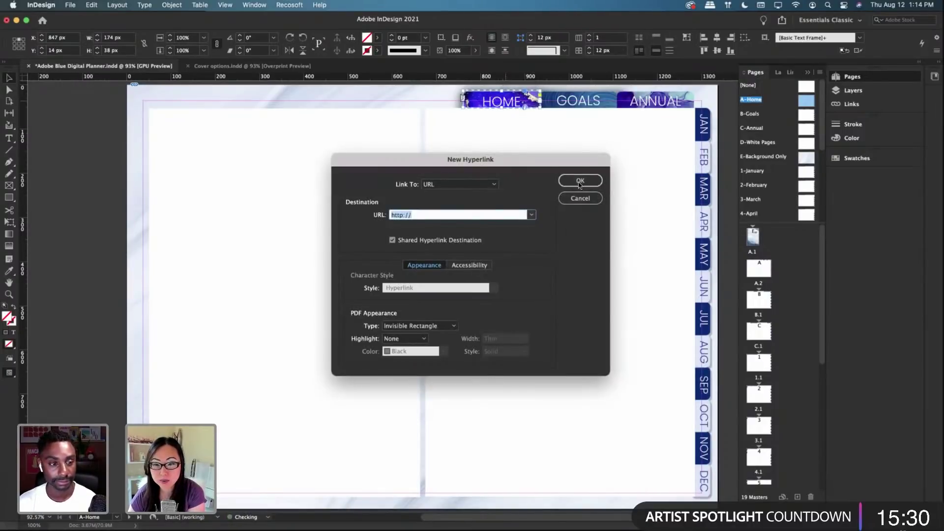
drag(582, 159, 562, 214)
click(435, 242)
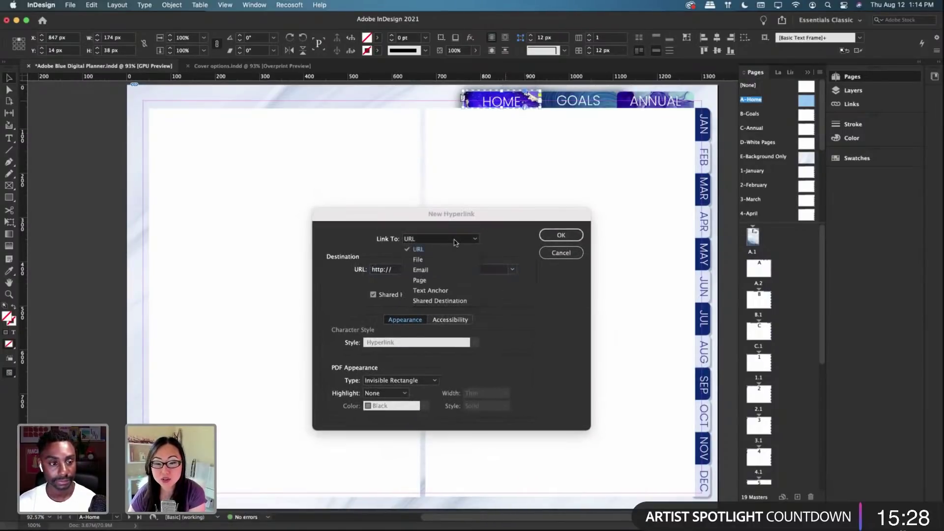
click(455, 281)
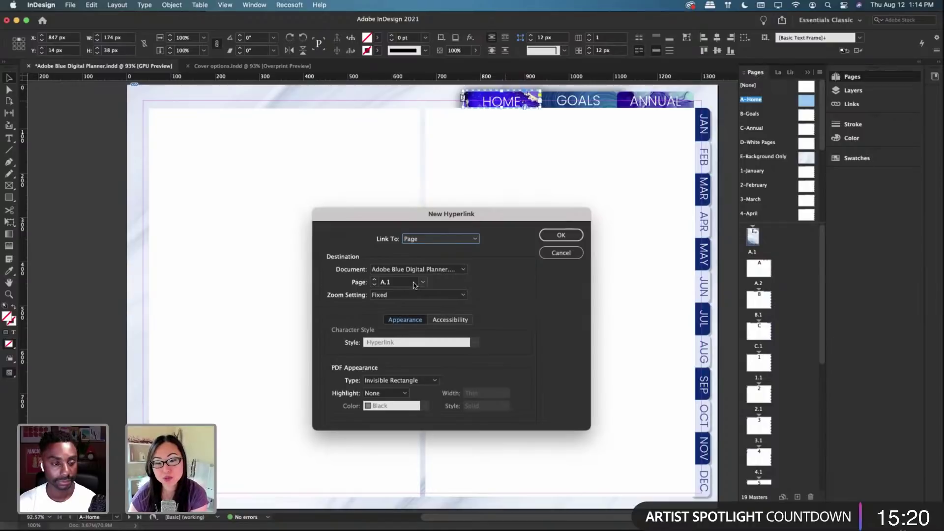
click(559, 237)
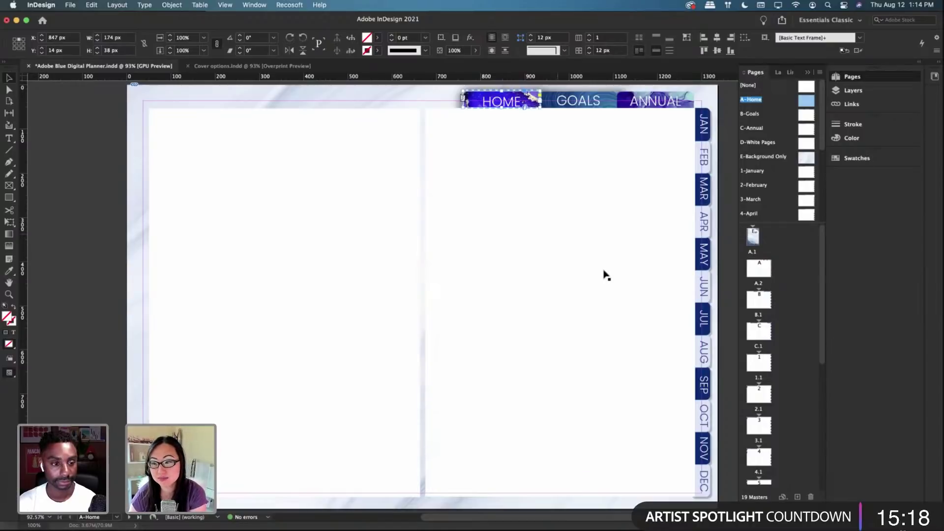
double_click(797, 116)
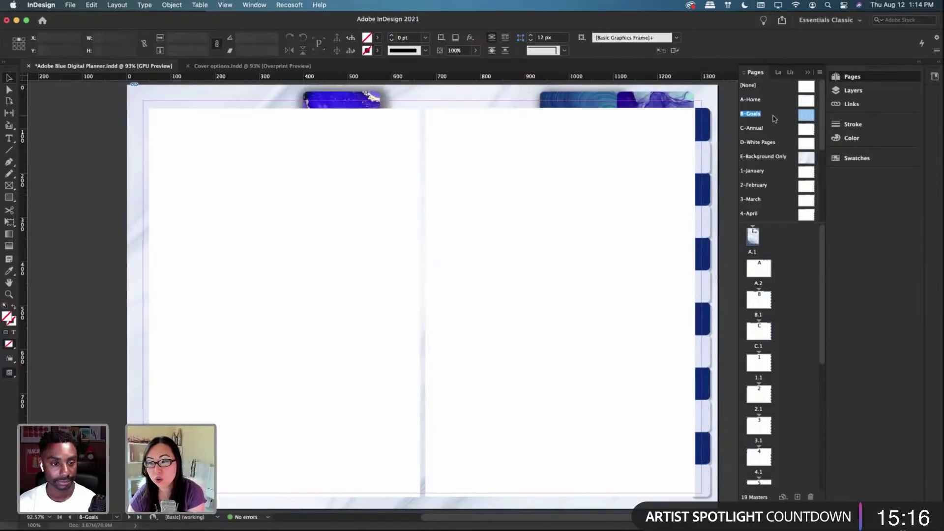
right_click(797, 116)
click(614, 184)
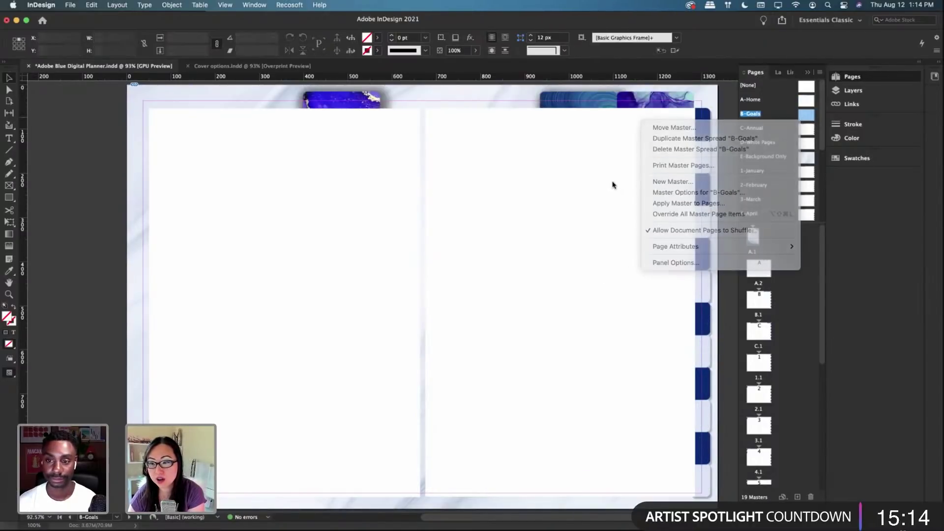
click(804, 101)
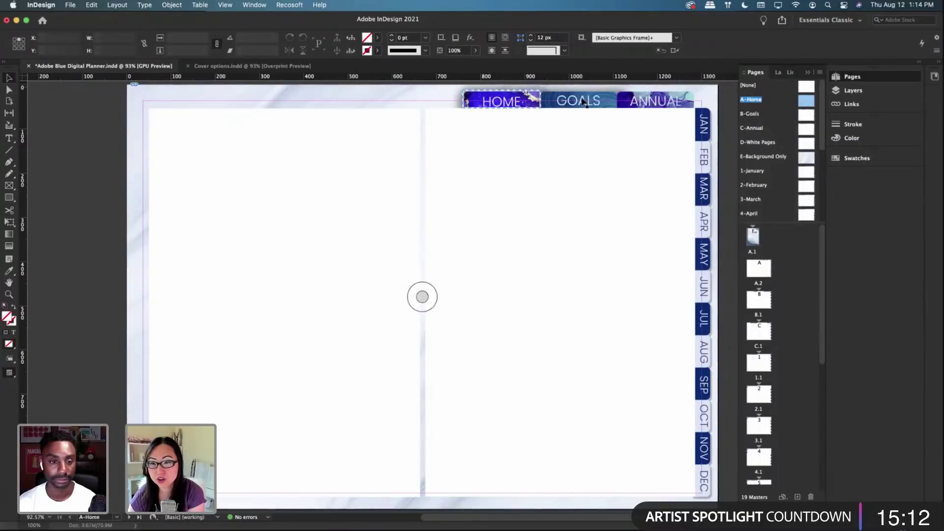
Step: Add a hyperlink from the GOALS tab on the A-Home master to page B.1
right_click(585, 106)
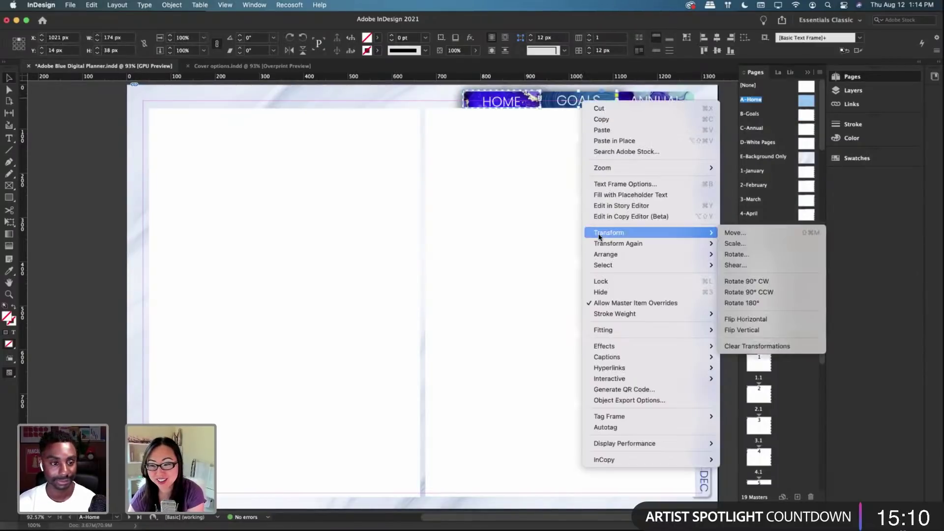
mouse_move(707, 368)
click(747, 367)
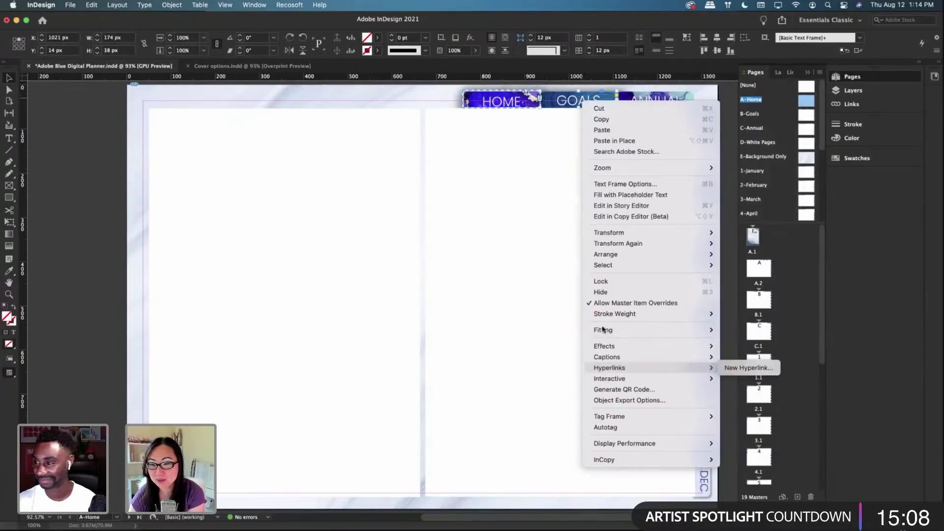
click(421, 282)
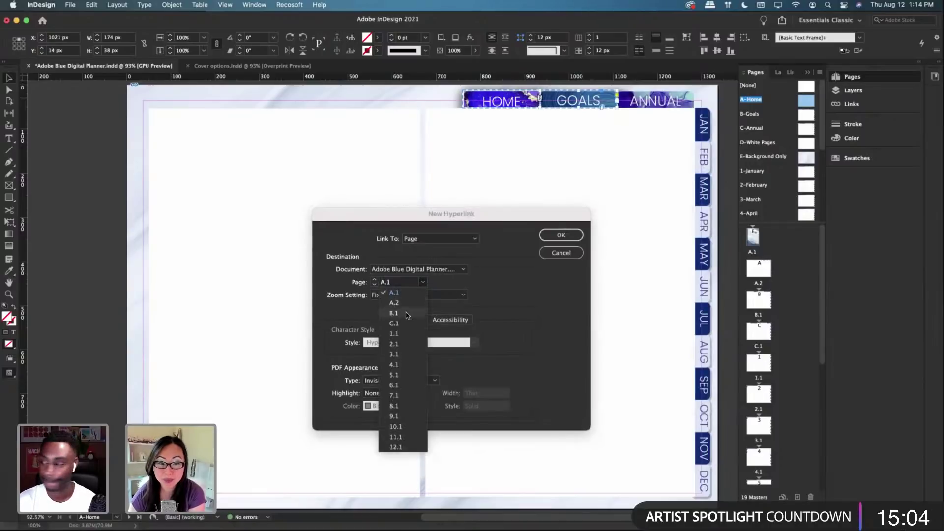
click(406, 314)
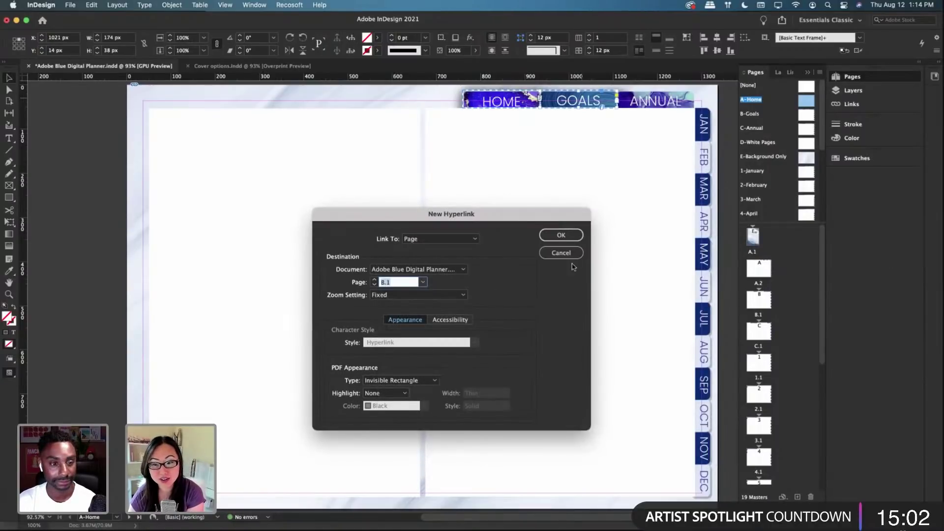
click(560, 236)
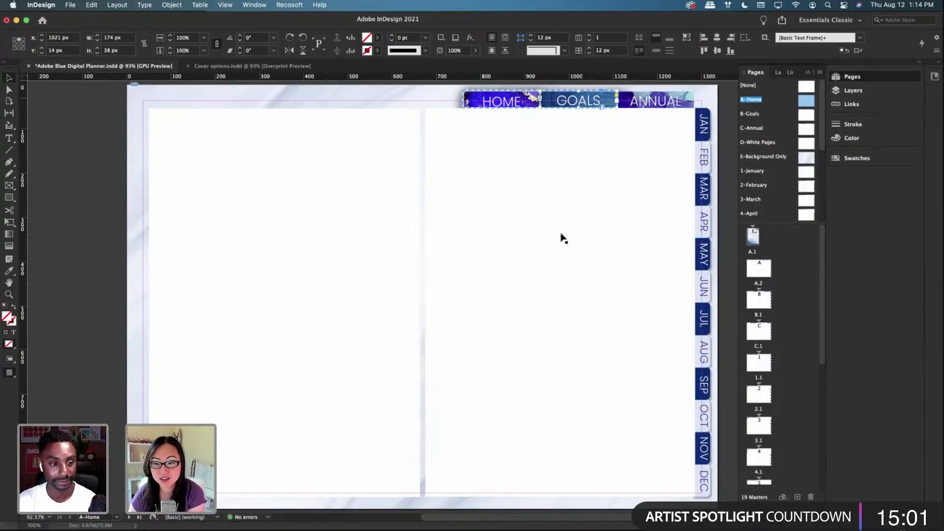
Step: Add a hyperlink from the ANNUAL tab on the A-Home master to page C.1
right_click(638, 102)
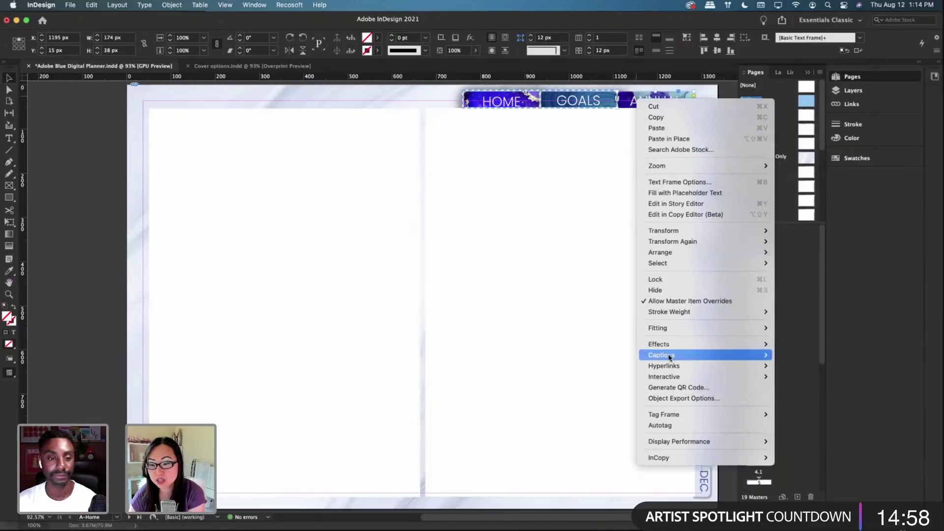
mouse_move(679, 365)
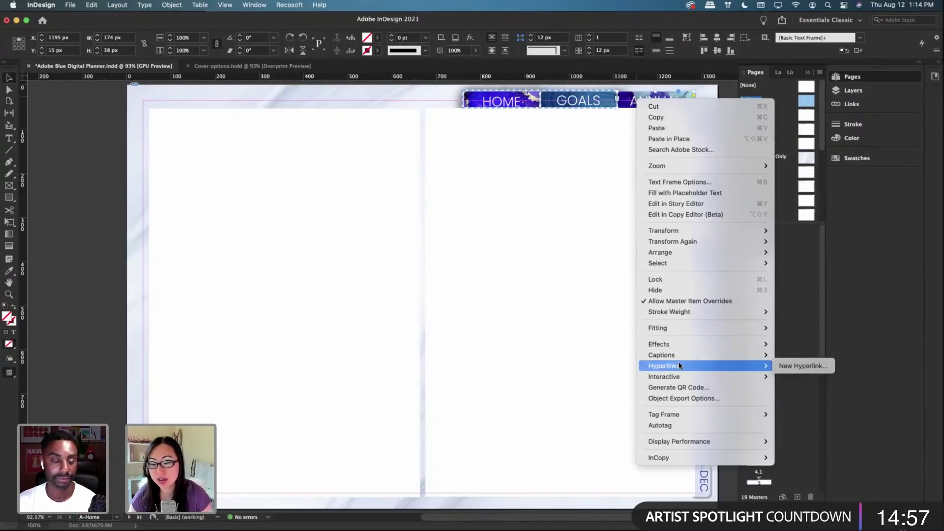
click(802, 365)
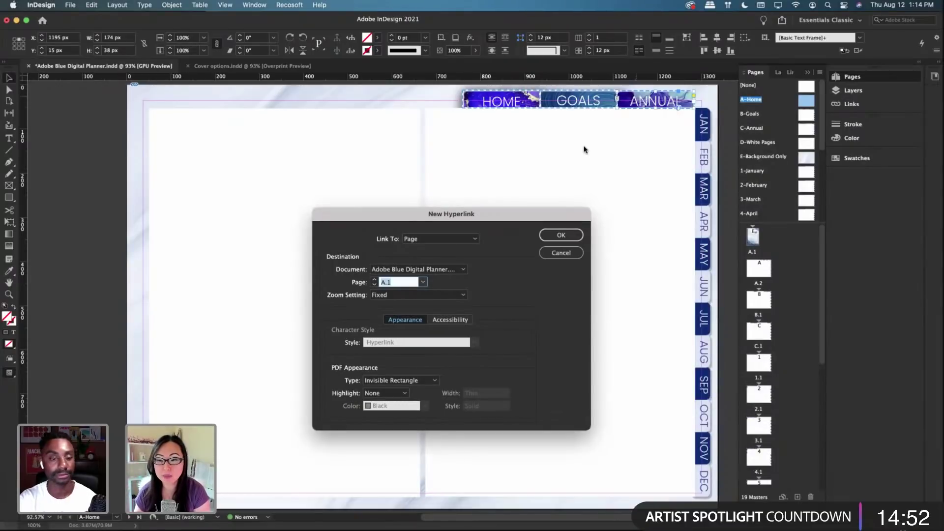
click(422, 282)
key(Return)
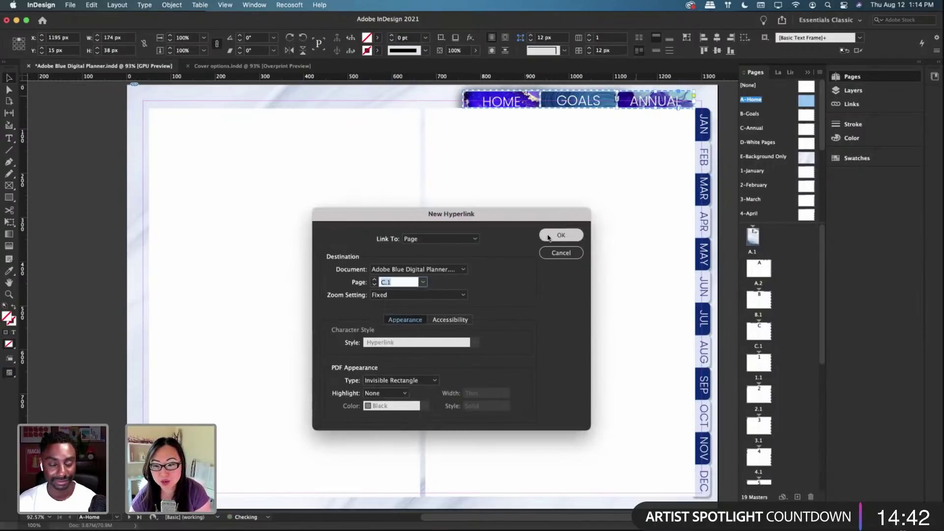
click(560, 235)
Step: Add a hyperlink from the JAN side tab on the A-Home master to page 1.1
right_click(700, 128)
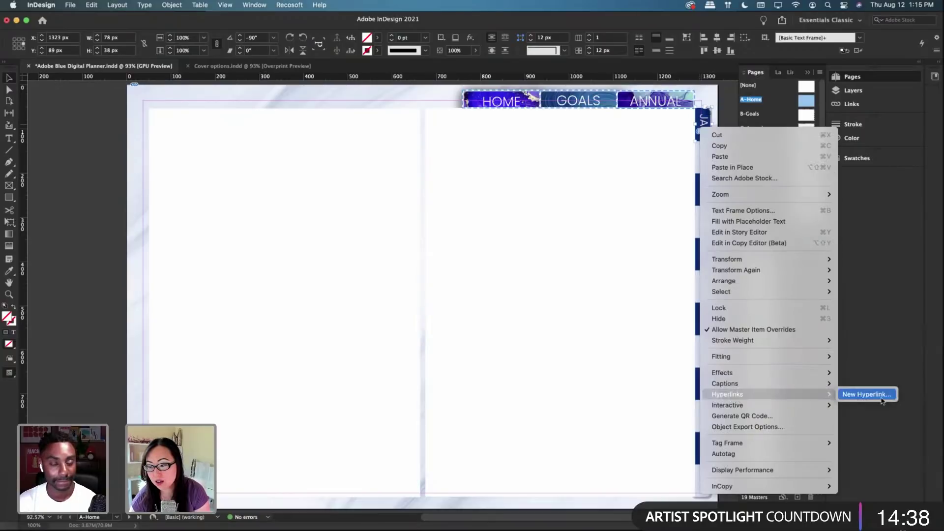
click(883, 398)
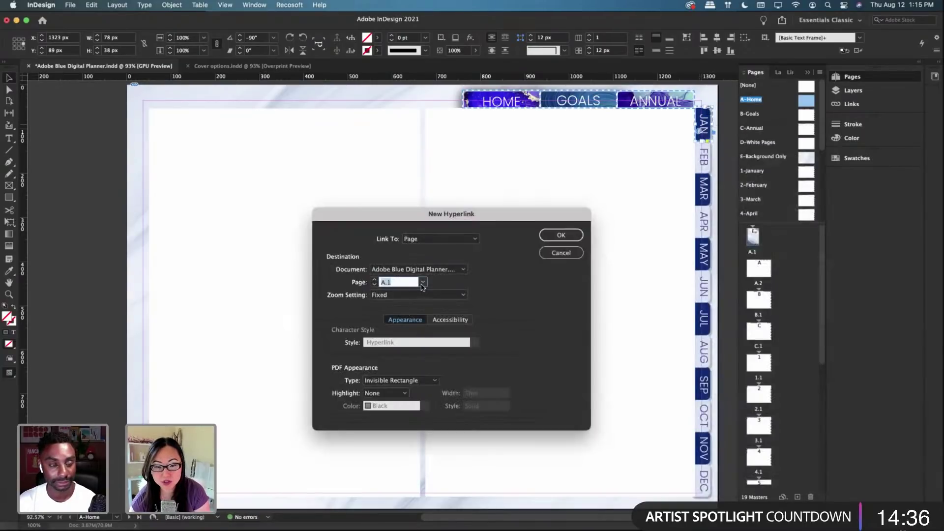
click(422, 281)
click(409, 334)
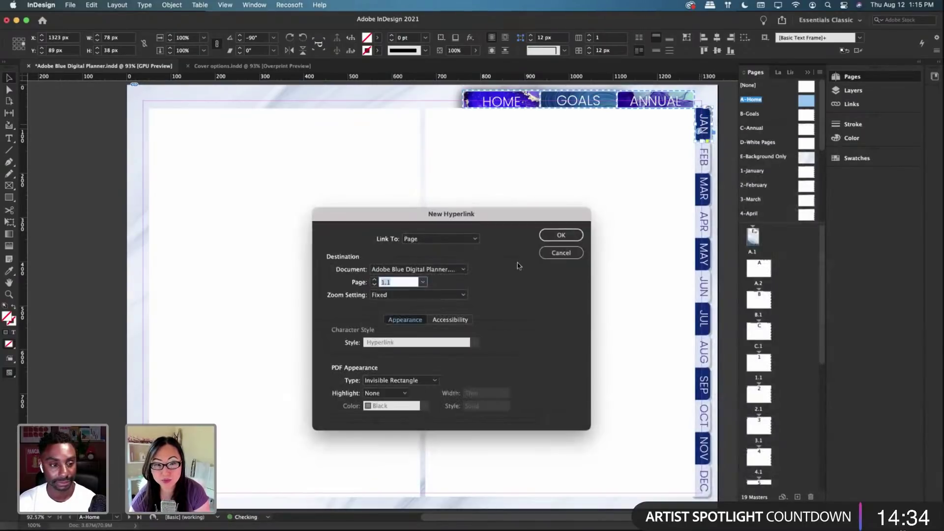
click(561, 235)
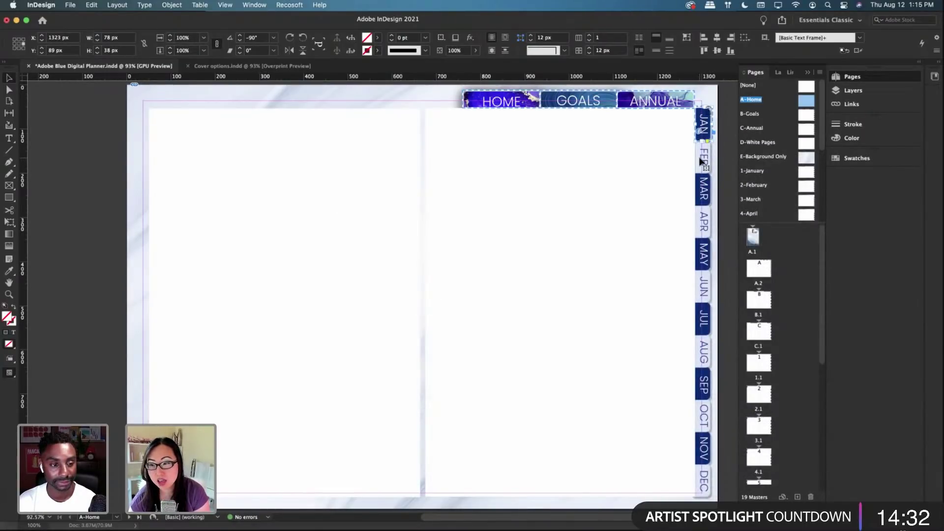
Step: Add a hyperlink from the FEB side tab on the A-Home master to page 2.1
right_click(702, 163)
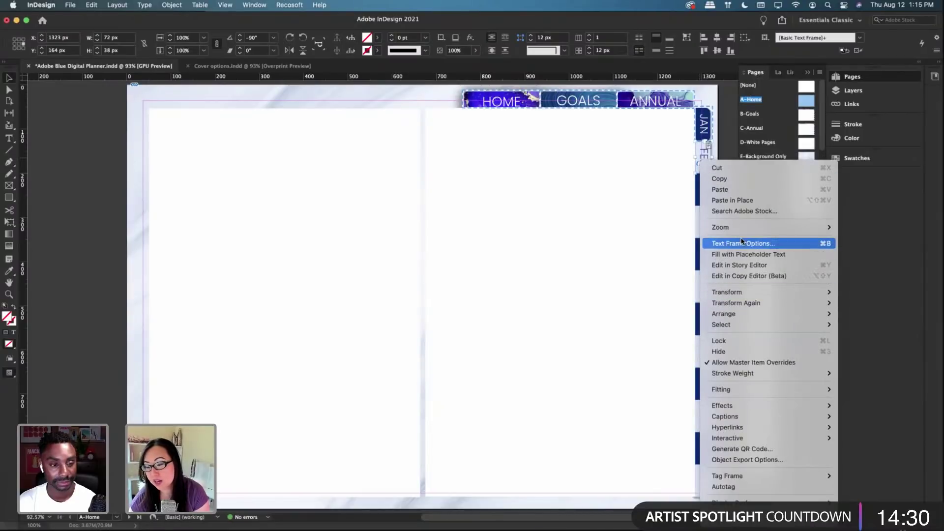
mouse_move(754, 426)
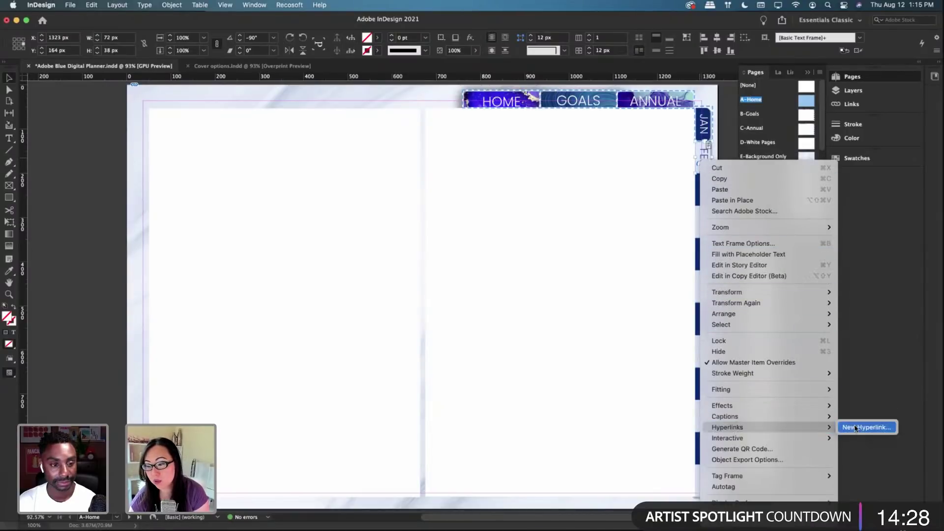
click(860, 428)
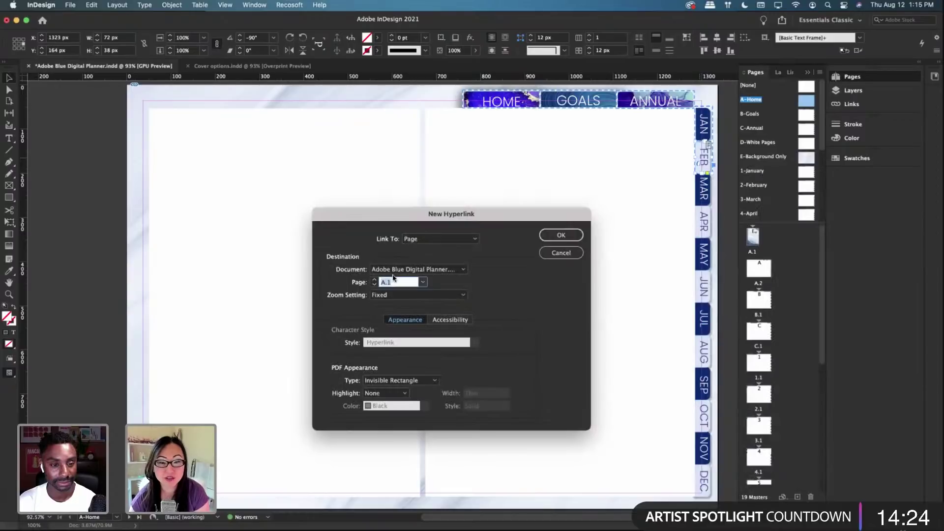
click(423, 282)
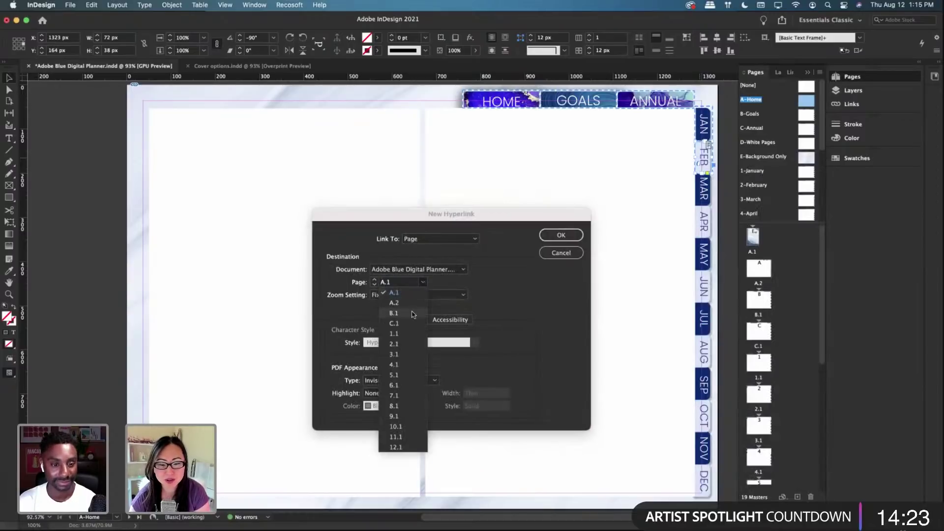
click(398, 346)
click(561, 235)
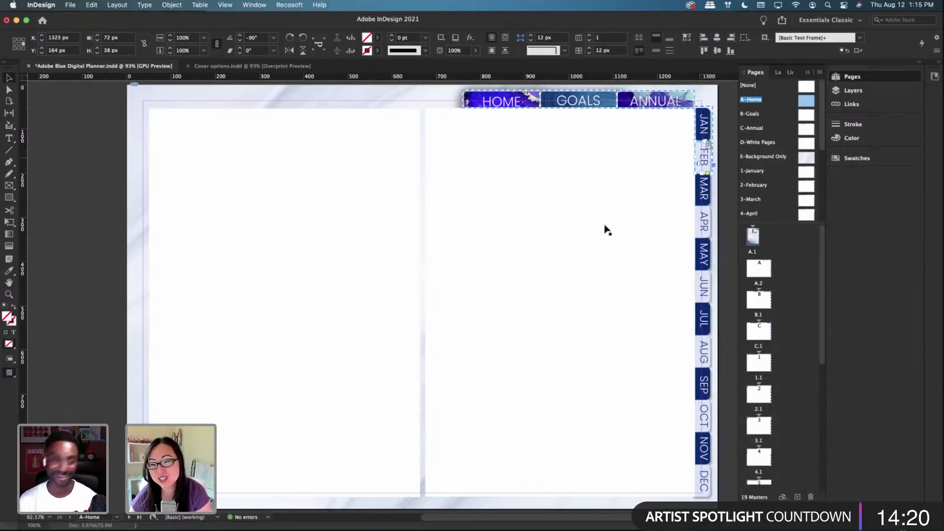
Step: Add a hyperlink from the MAR side tab on the A-Home master to page 3.1
click(700, 192)
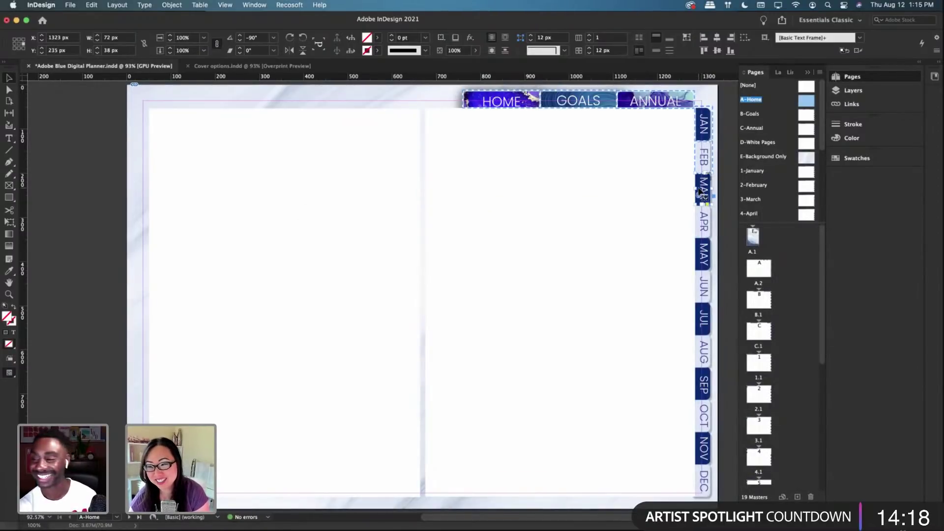
right_click(701, 192)
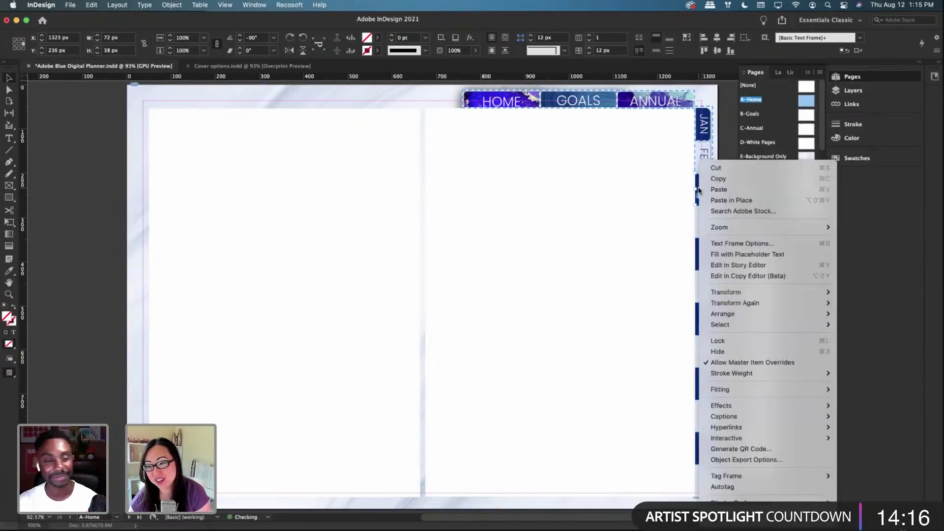
mouse_move(736, 317)
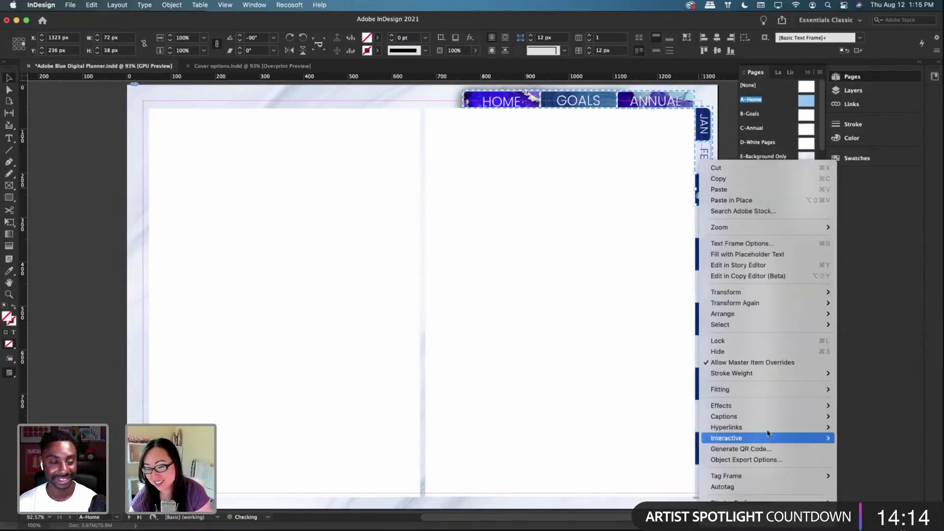
mouse_move(769, 427)
click(874, 428)
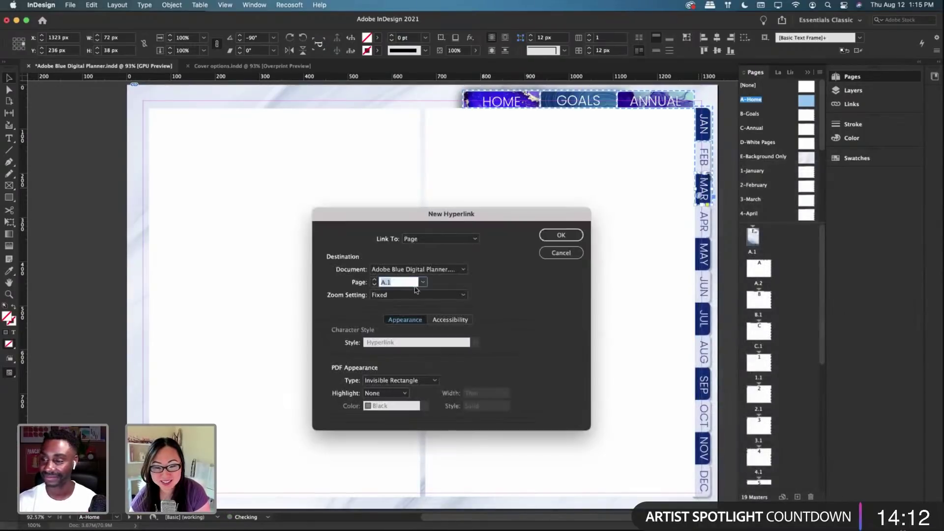
click(422, 281)
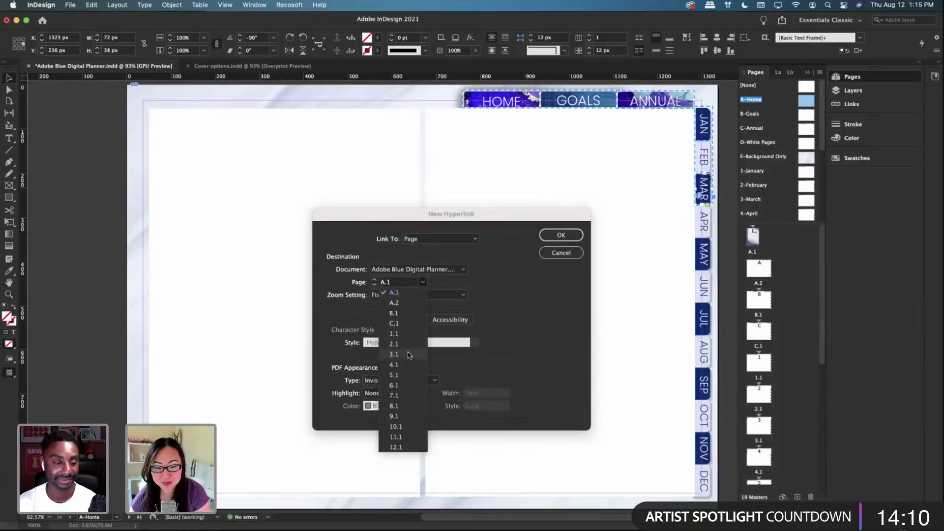
click(541, 266)
click(561, 252)
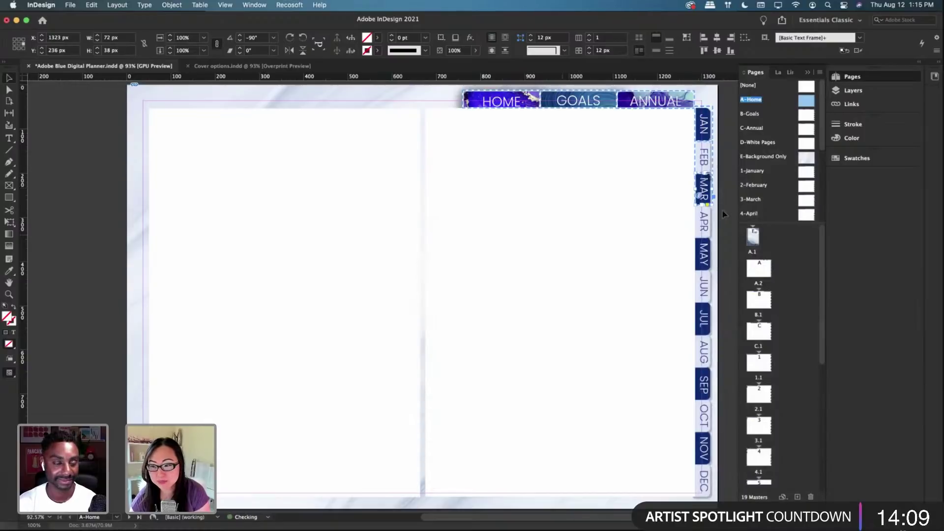
Step: Add a hyperlink from the APR side tab on the A-Home master to page 4.1
right_click(699, 227)
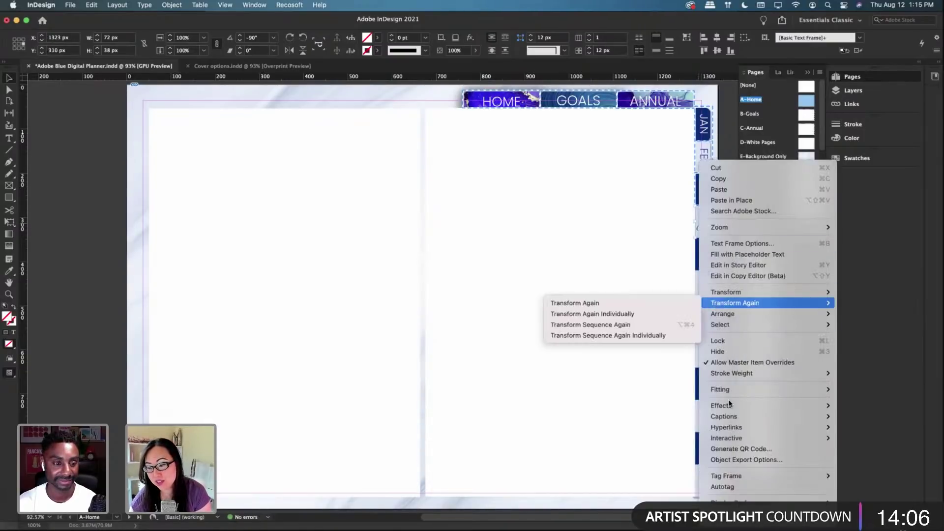
mouse_move(736, 427)
click(860, 427)
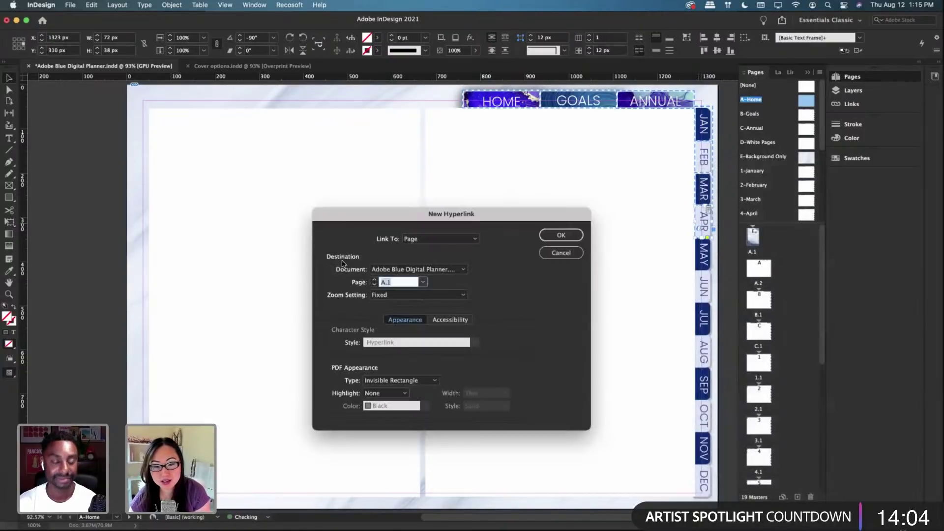
click(423, 282)
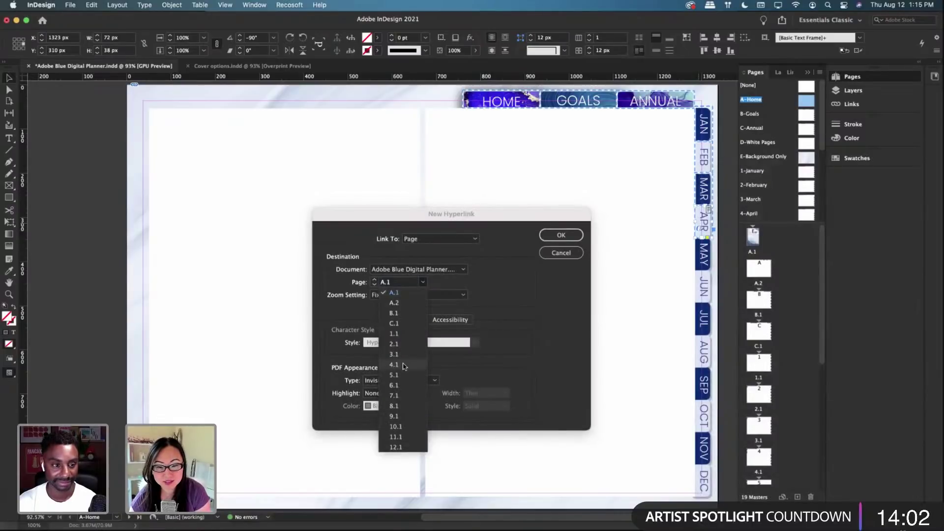
click(403, 366)
click(561, 235)
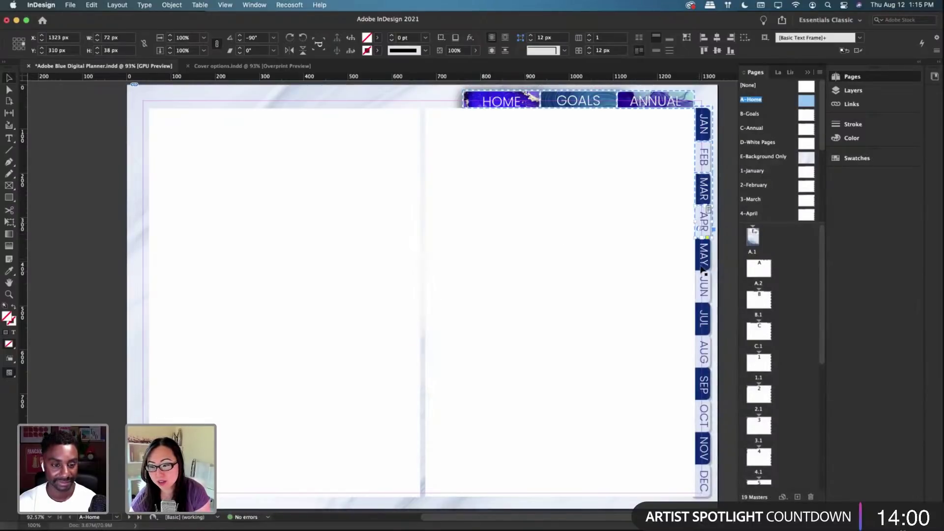
Step: Add a hyperlink from the MAY side tab on the A-Home master to page 5.1
click(703, 262)
right_click(703, 262)
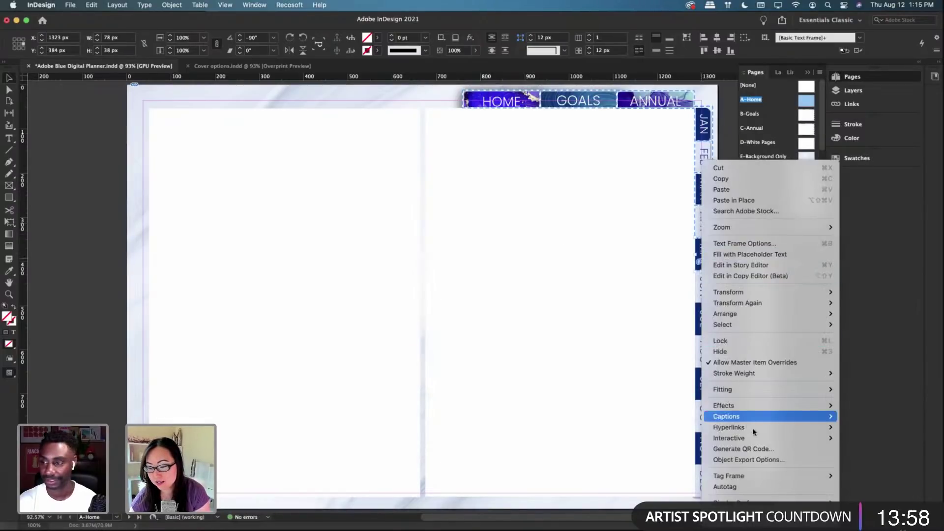
mouse_move(754, 427)
click(868, 427)
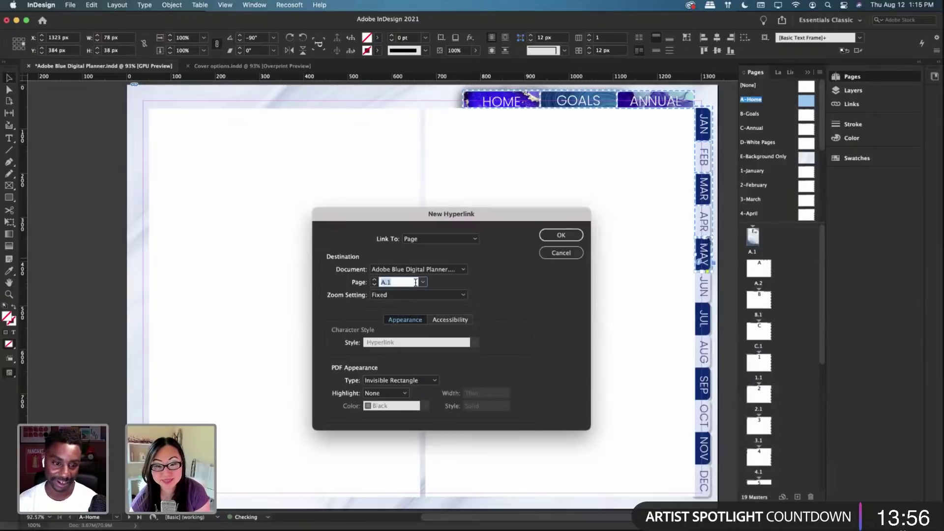
click(423, 282)
click(404, 375)
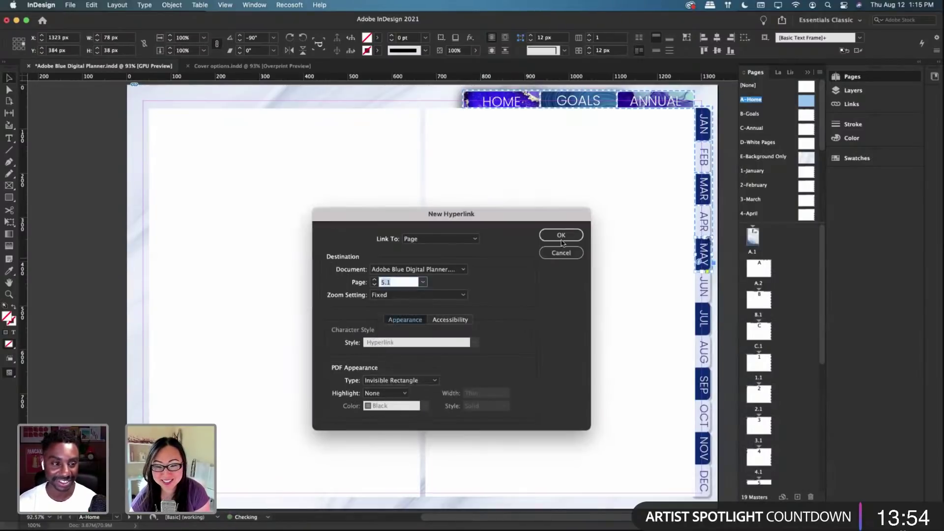
click(561, 235)
Step: Add a hyperlink from the JUN side tab on the A-Home master to page 6.1
right_click(705, 295)
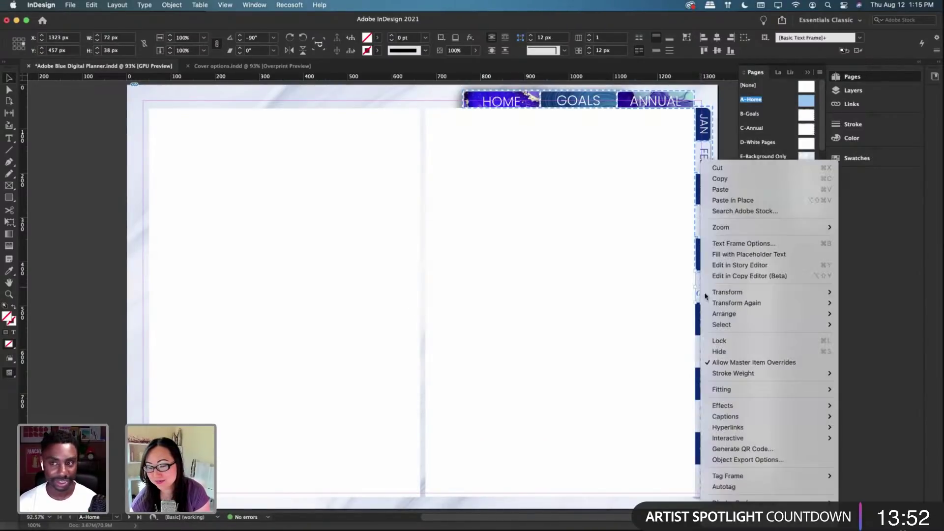
mouse_move(728, 427)
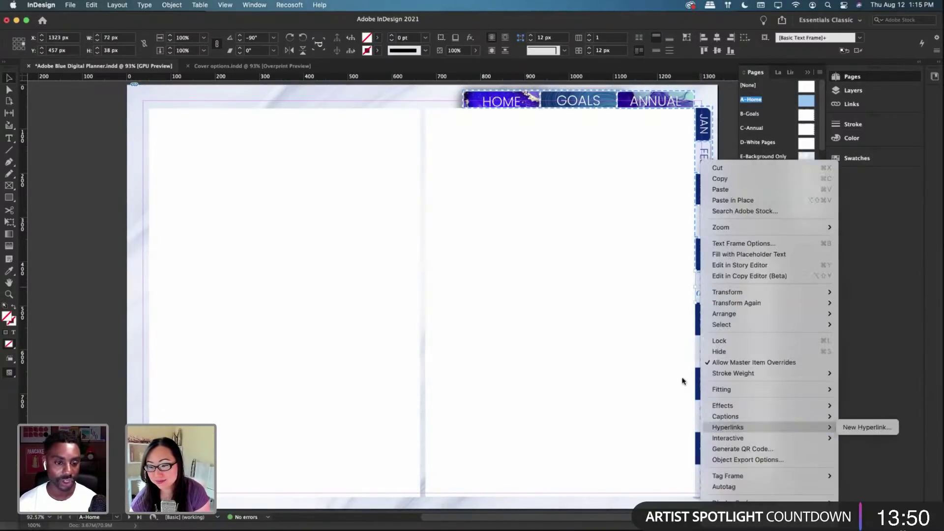
click(866, 427)
click(423, 282)
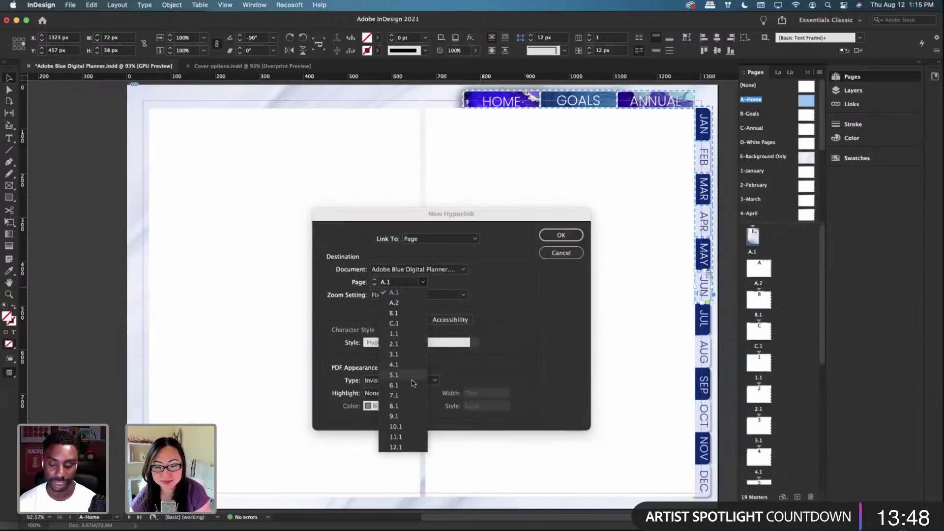
click(414, 387)
click(562, 236)
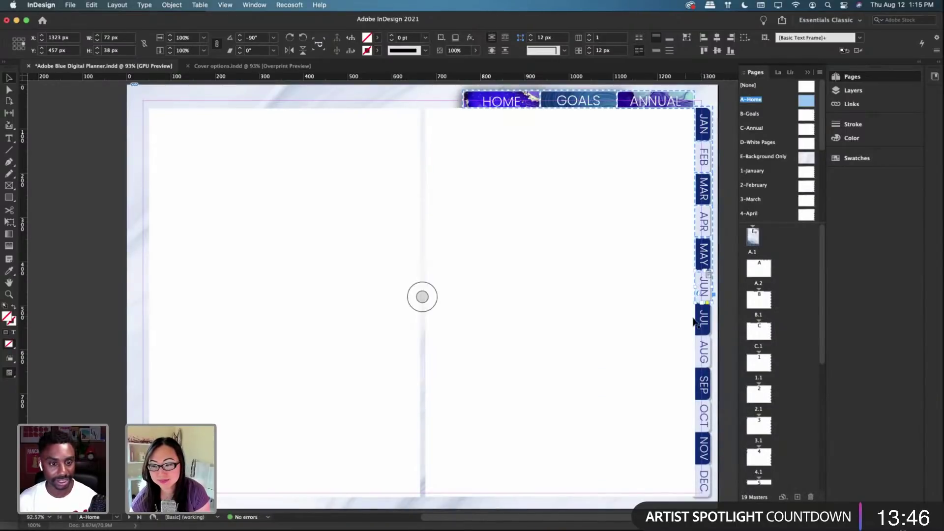
Step: Add a hyperlink from the JUL side tab on the A-Home master to page 7.1
right_click(704, 322)
mouse_move(744, 428)
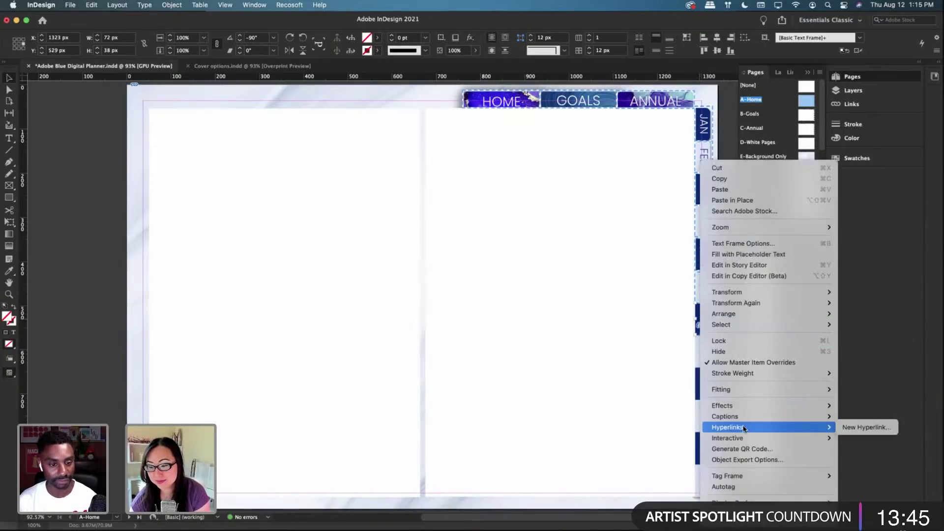
click(847, 429)
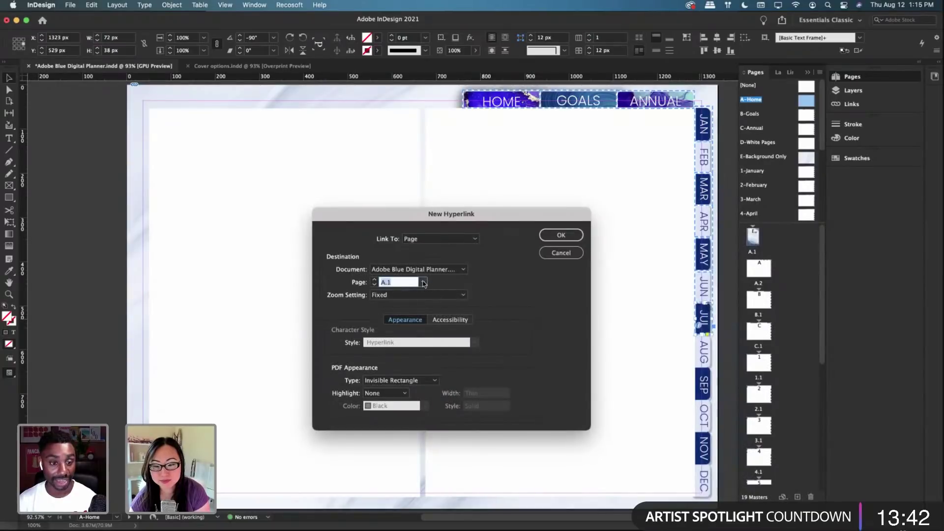
click(423, 282)
click(409, 398)
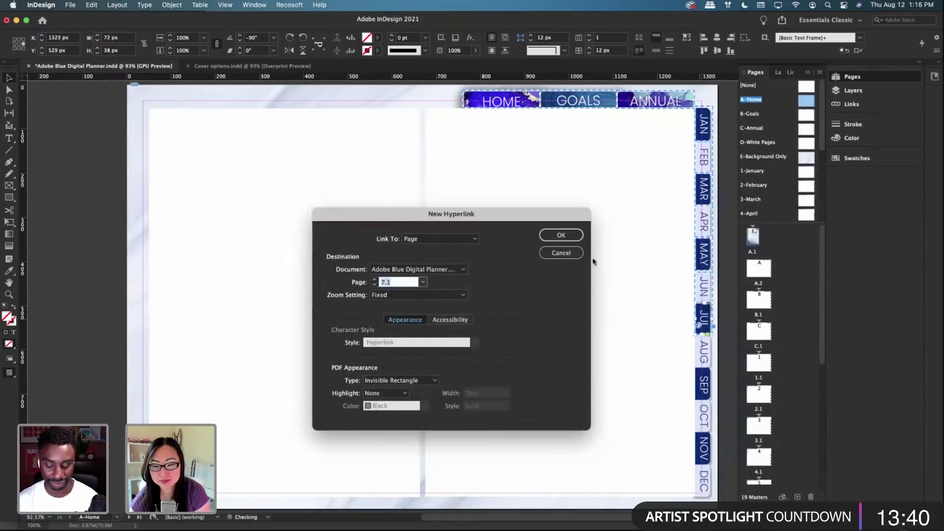
click(561, 235)
Step: Add a hyperlink from the AUG side tab on the A-Home master to page 8.1
click(703, 356)
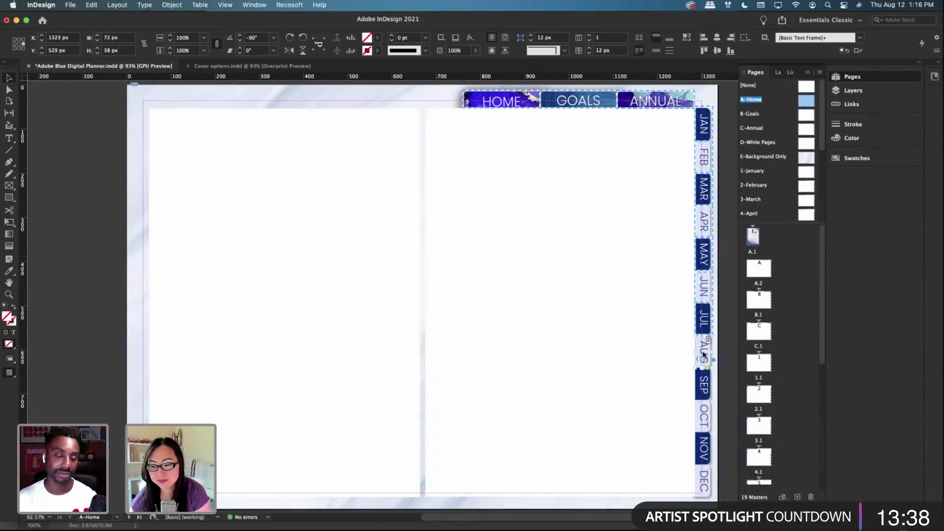
right_click(703, 356)
mouse_move(811, 427)
click(846, 428)
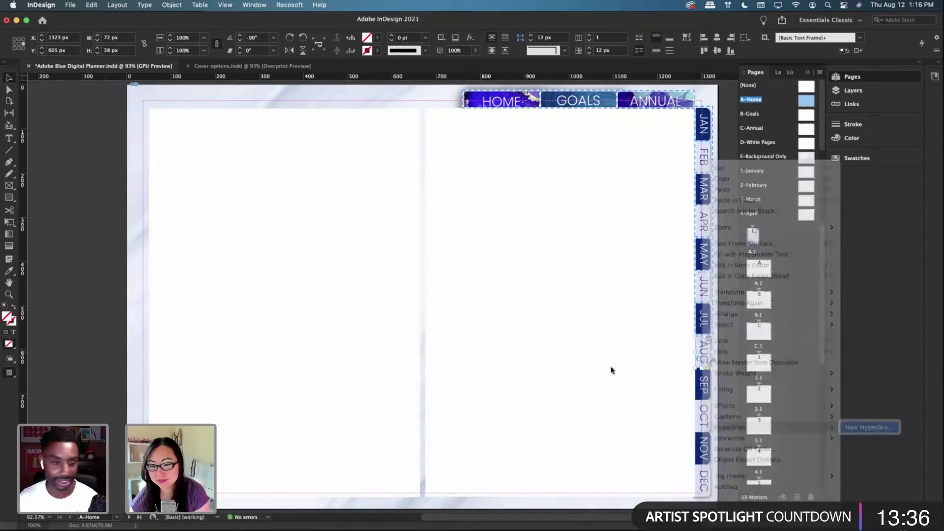
click(422, 281)
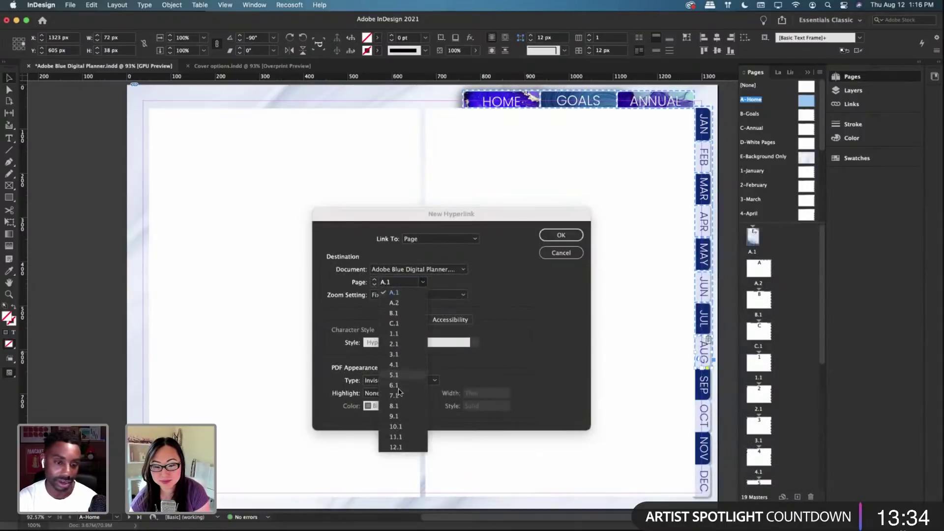
click(397, 406)
click(568, 236)
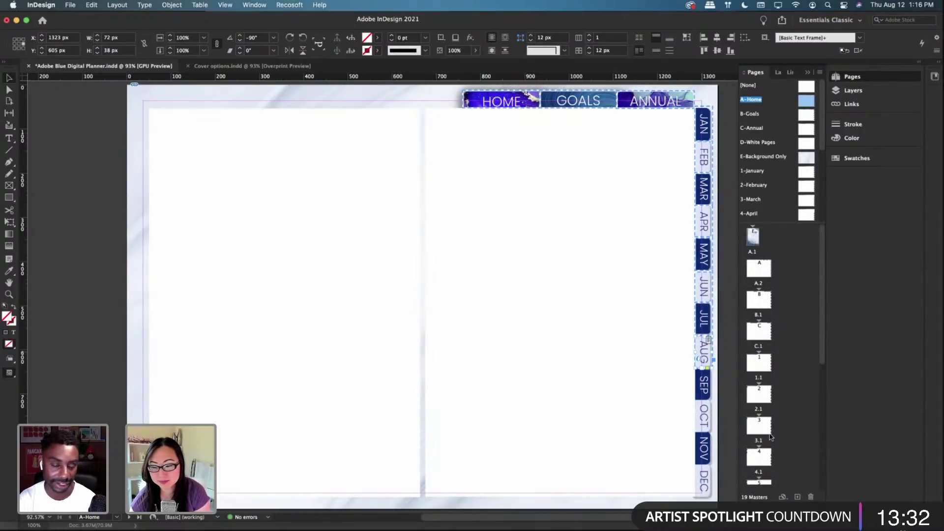
Step: Add a hyperlink from the SEP side tab on the A-Home master to page 9.1
right_click(704, 386)
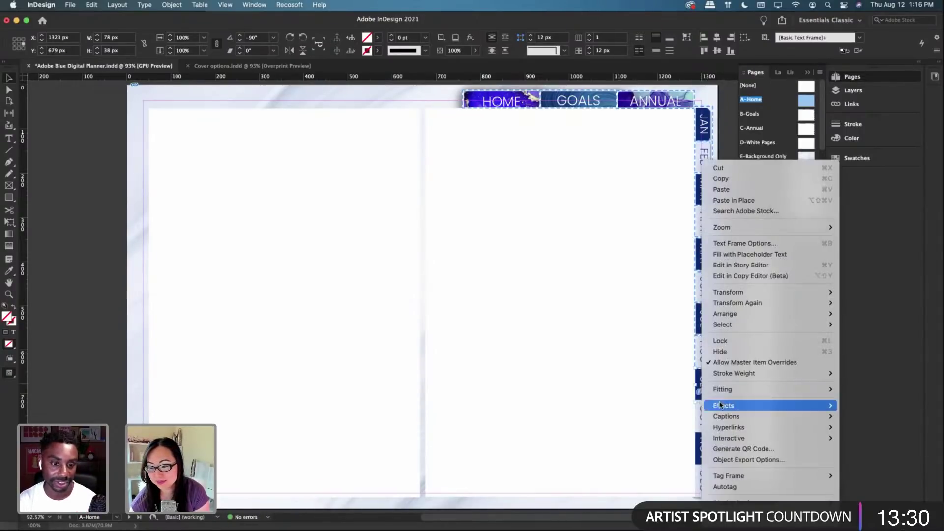
mouse_move(743, 427)
click(862, 427)
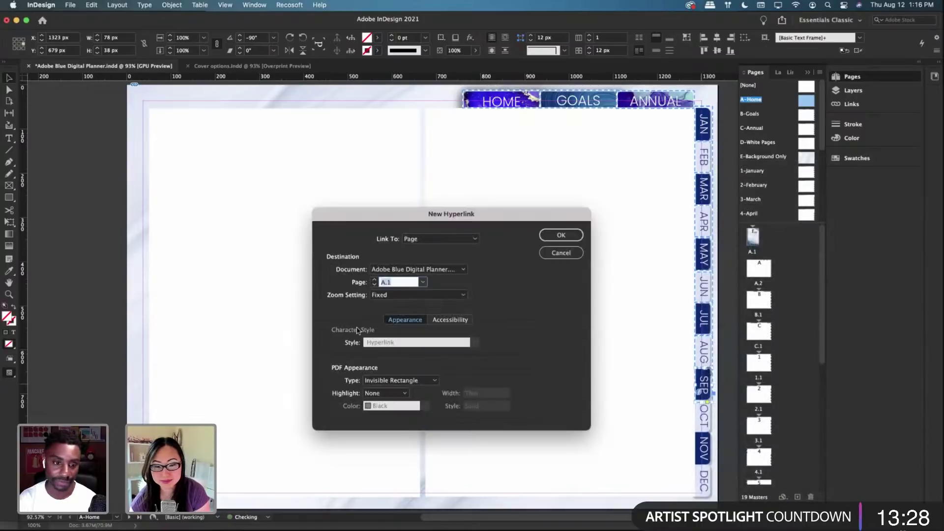
click(425, 284)
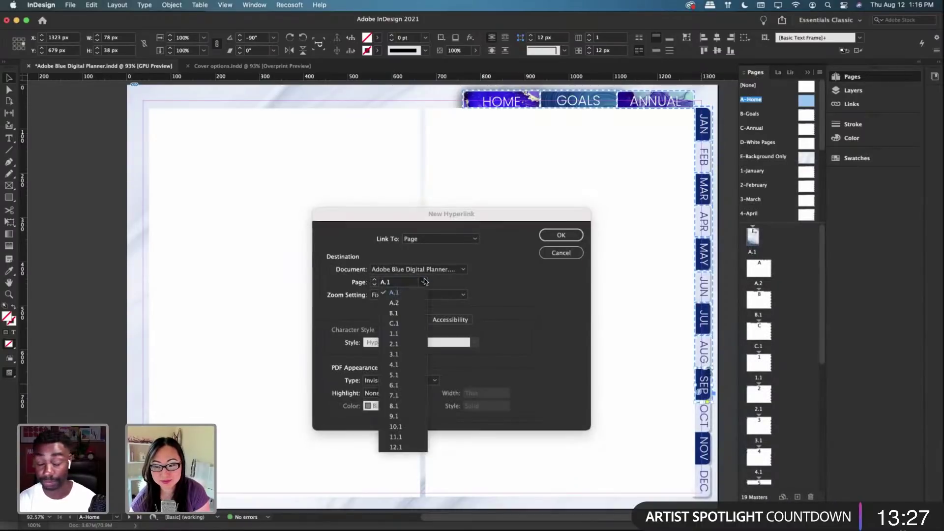
click(394, 416)
click(562, 237)
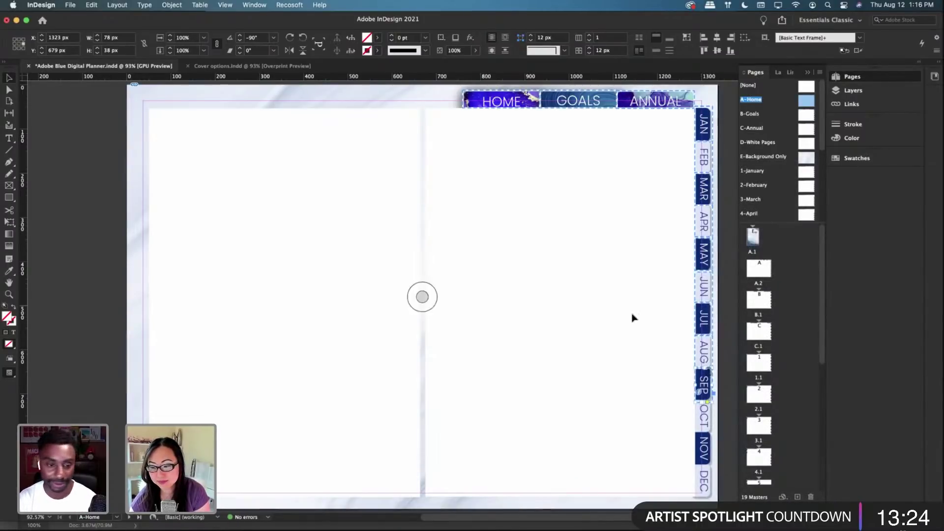
Step: Add a hyperlink from the OCT side tab on the A-Home master to page 10.1
click(704, 411)
right_click(704, 411)
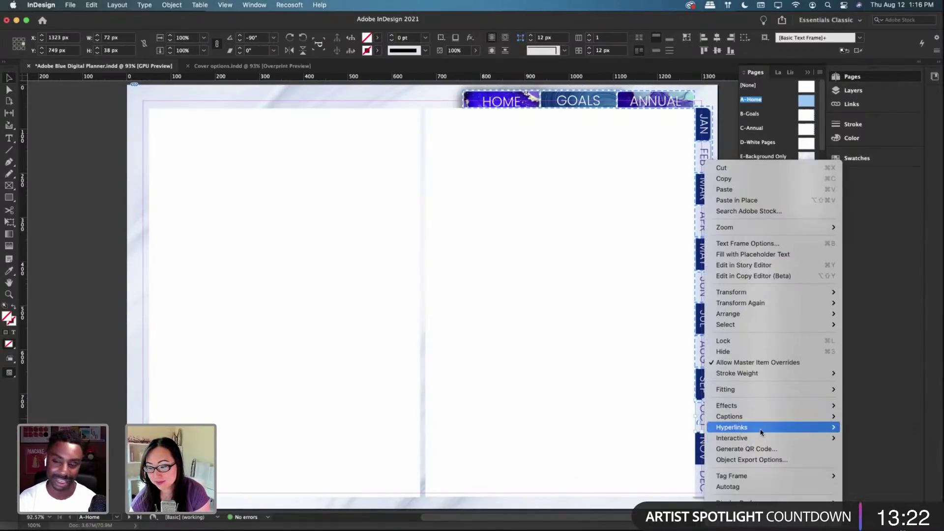
mouse_move(760, 428)
click(851, 428)
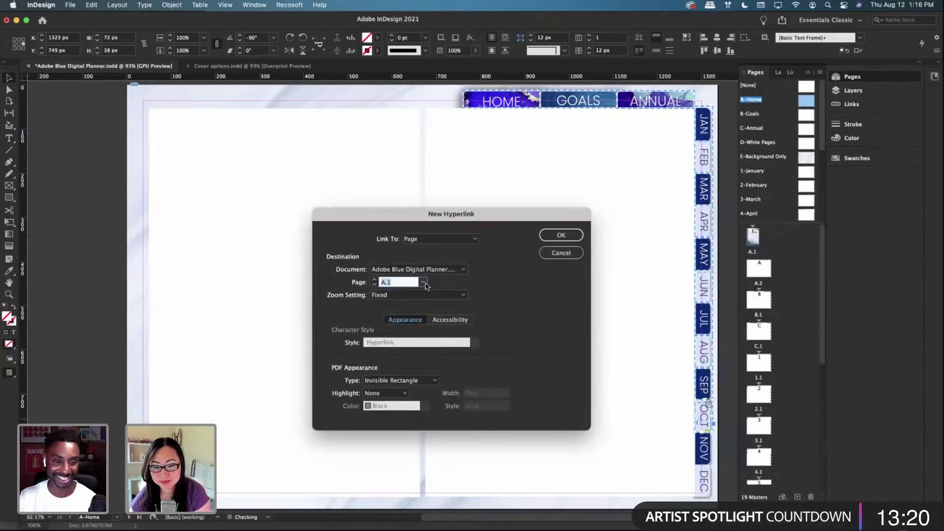
click(424, 283)
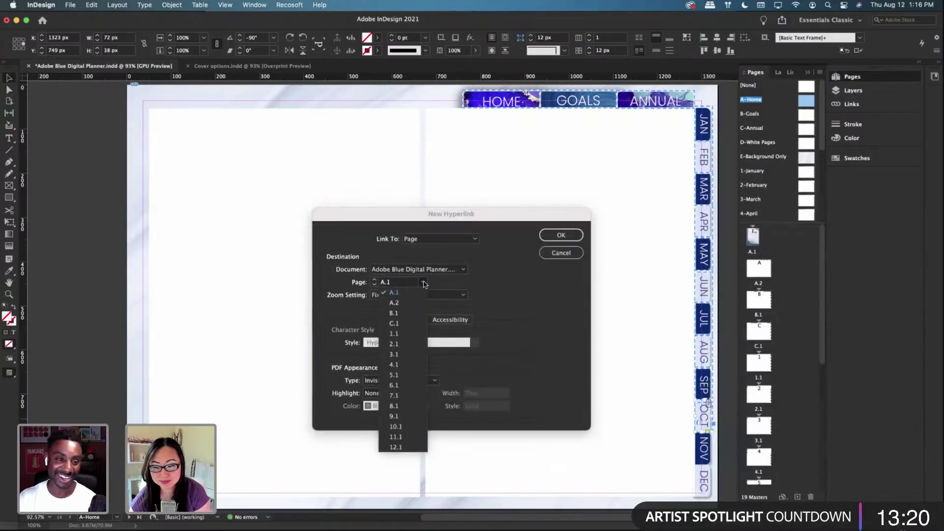
click(408, 426)
click(563, 236)
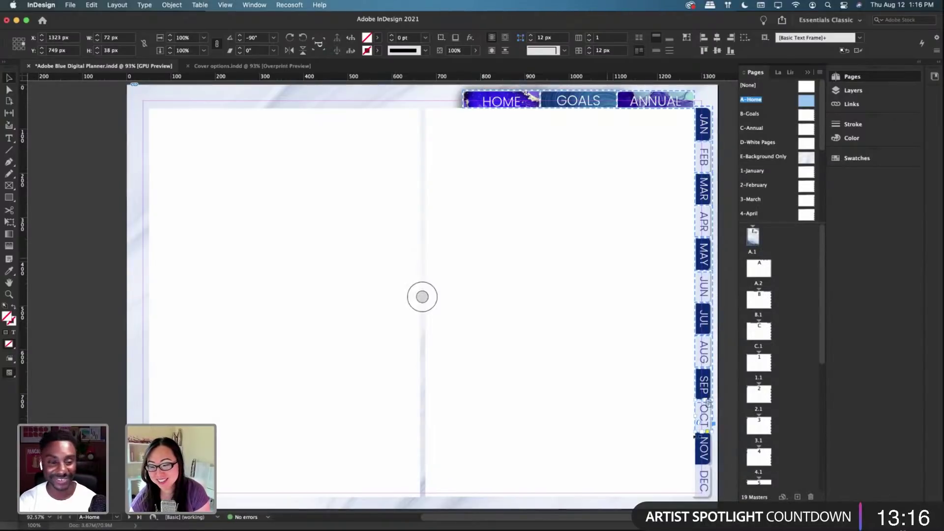
Step: Add a hyperlink from the NOV side tab on the A-Home master to page 11.1
click(700, 445)
right_click(700, 444)
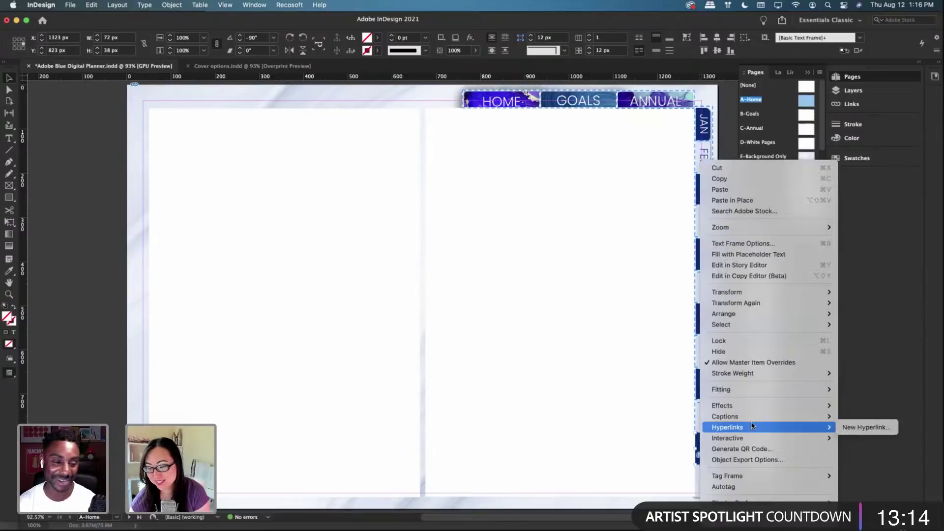
click(864, 426)
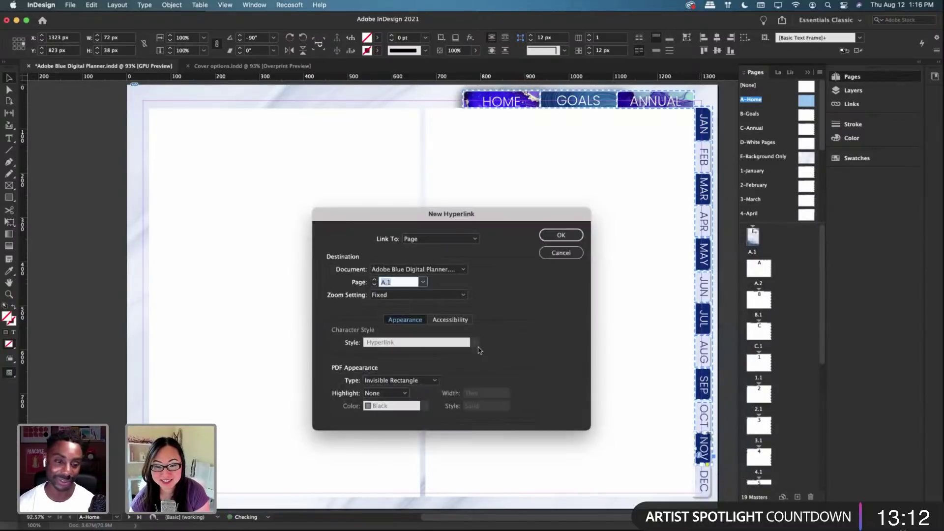
click(423, 282)
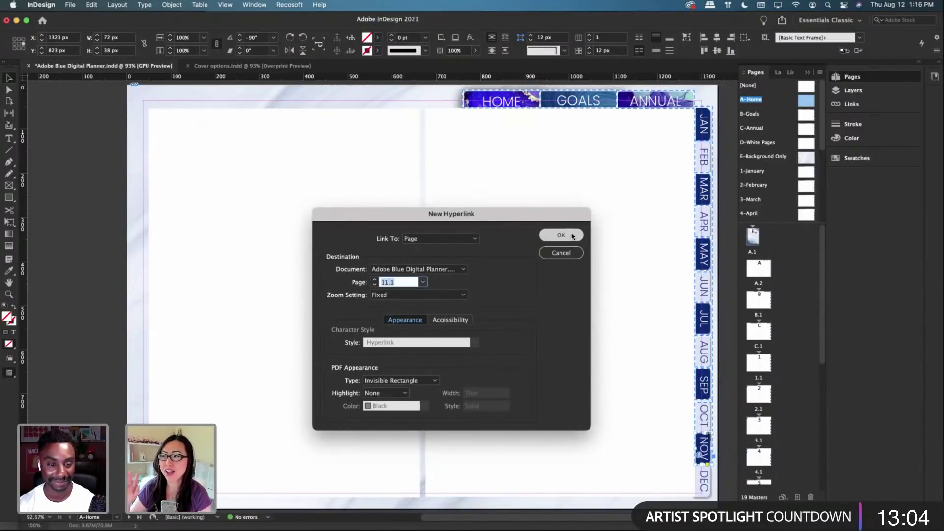
click(572, 237)
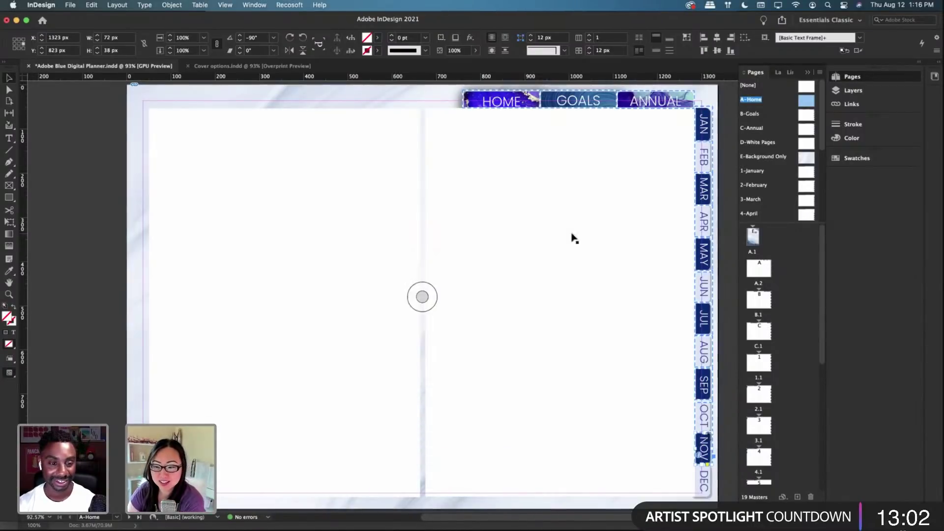
Step: Add a hyperlink from the DEC side tab on the A-Home master to page 12.1
click(704, 480)
right_click(702, 480)
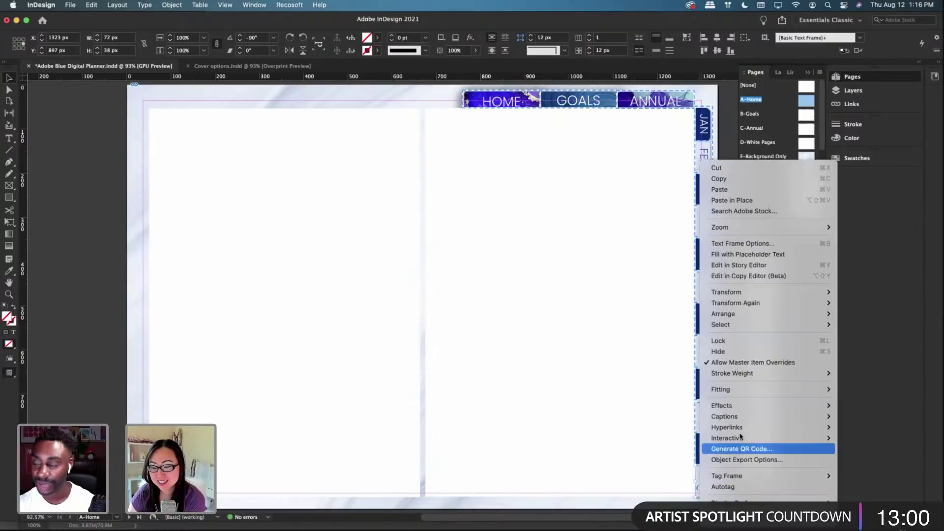
mouse_move(743, 428)
click(853, 424)
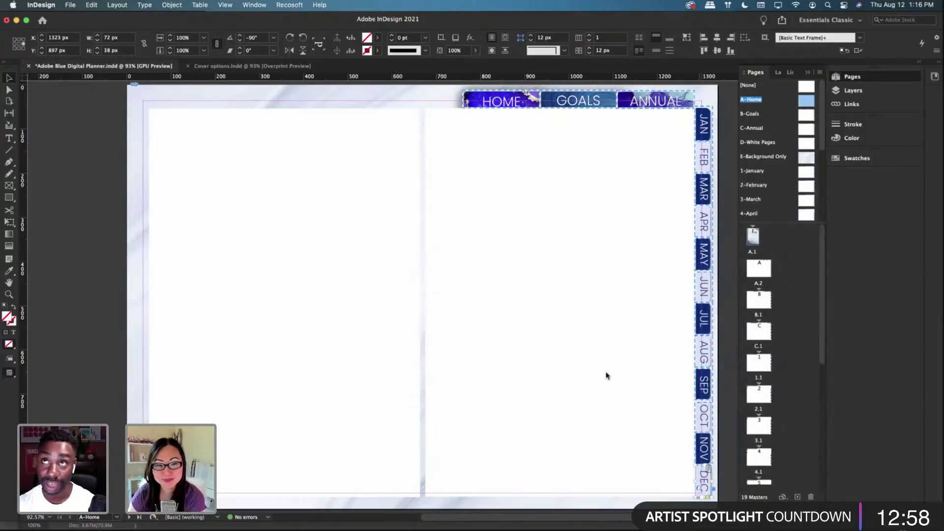
click(421, 282)
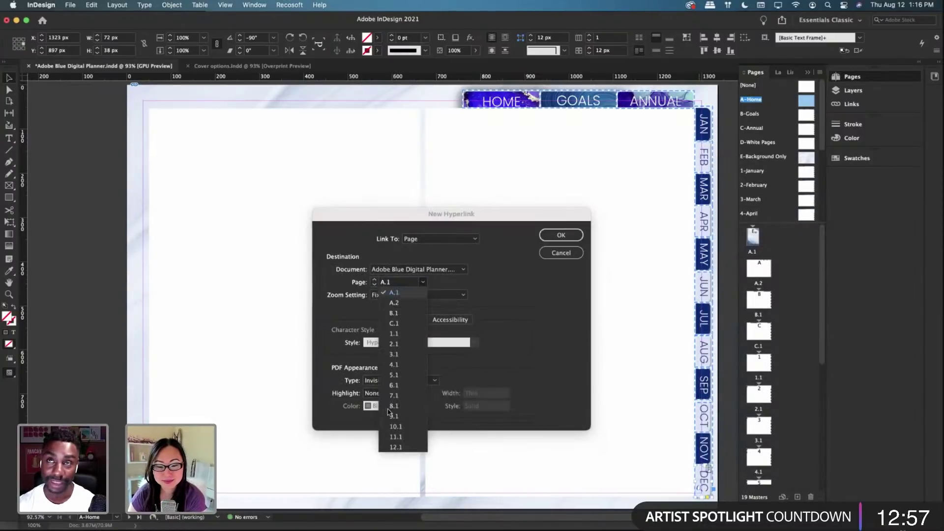
click(395, 447)
click(561, 235)
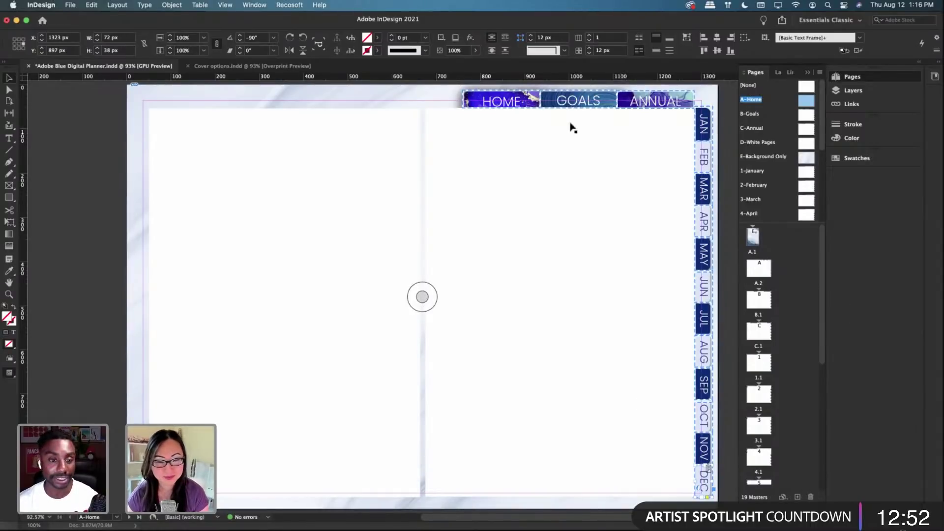
Step: Copy all linked tab labels without the background from the A-Home master and paste them in place on the B-Goals master
click(84, 142)
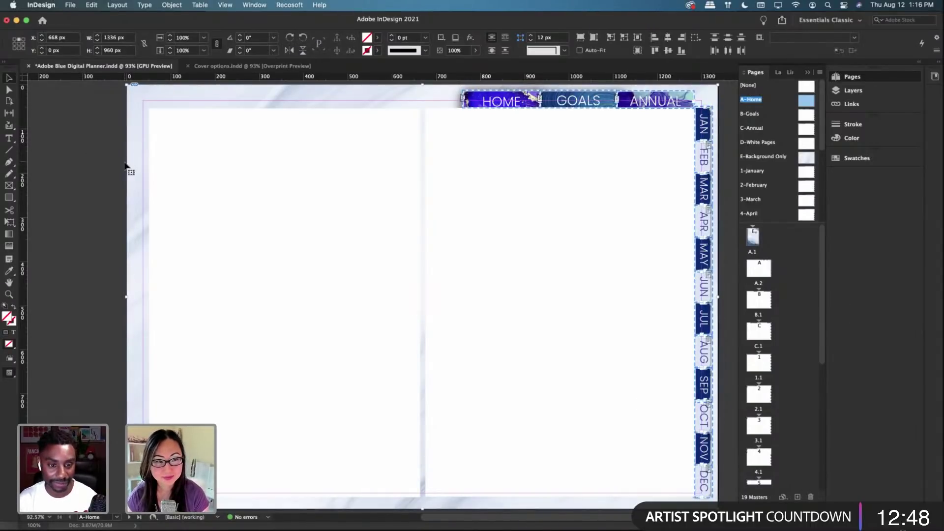
click(170, 218)
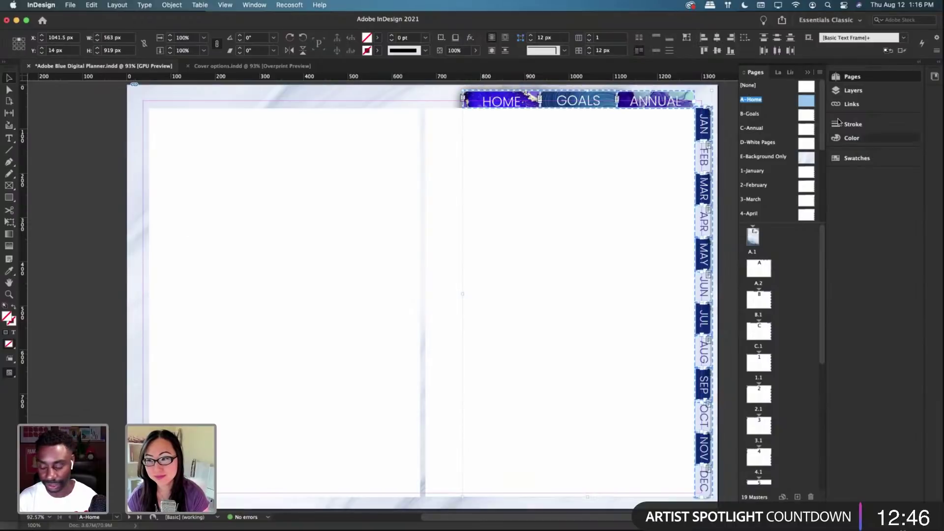
double_click(773, 116)
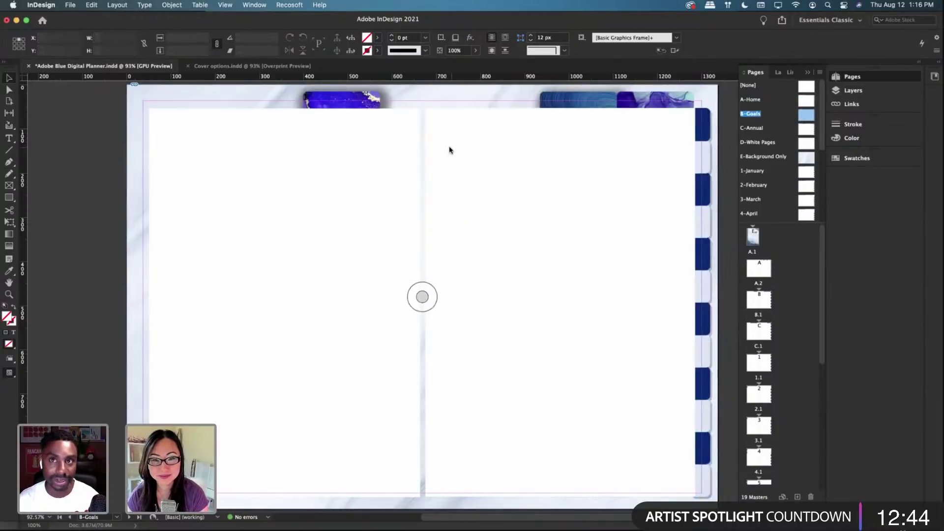
key(super+v)
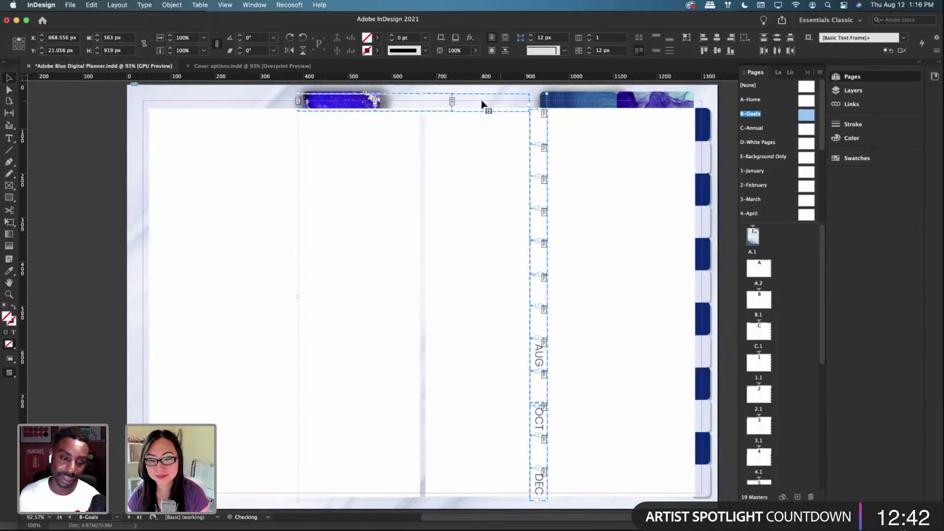
key(Delete)
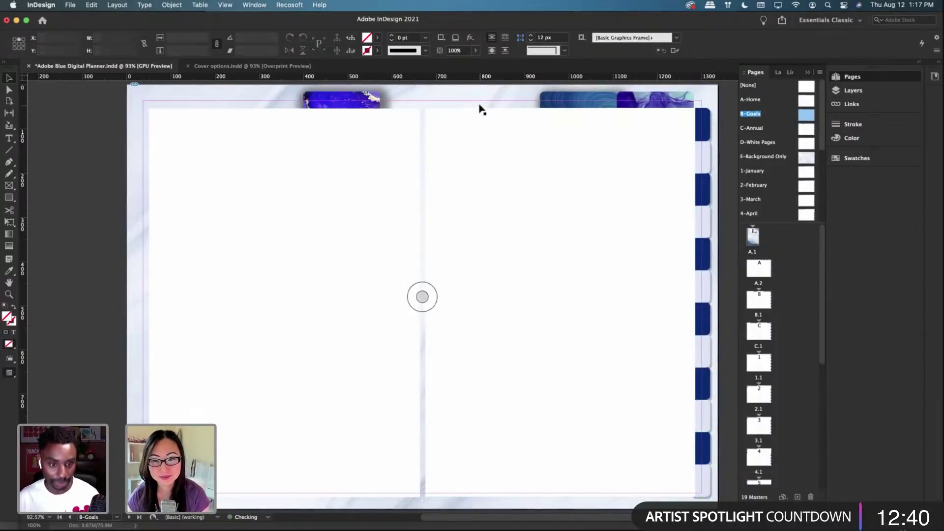
right_click(483, 106)
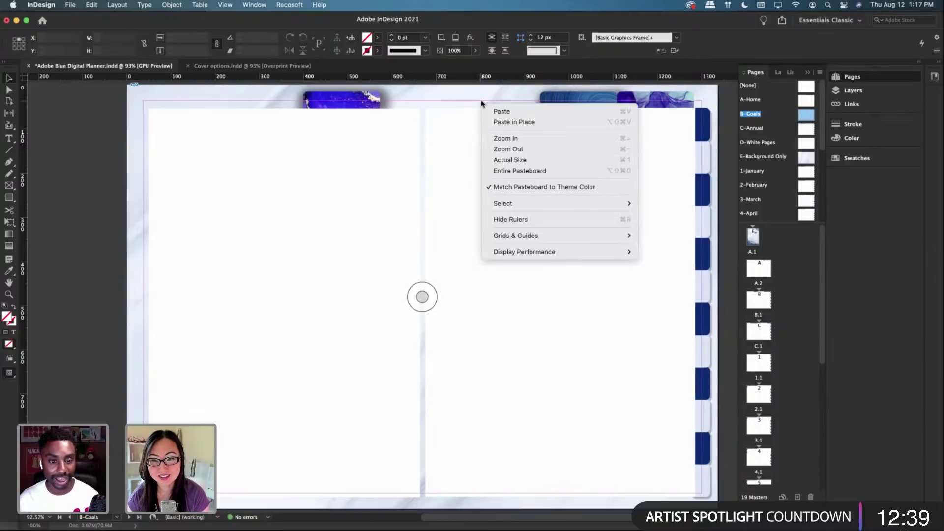
click(495, 122)
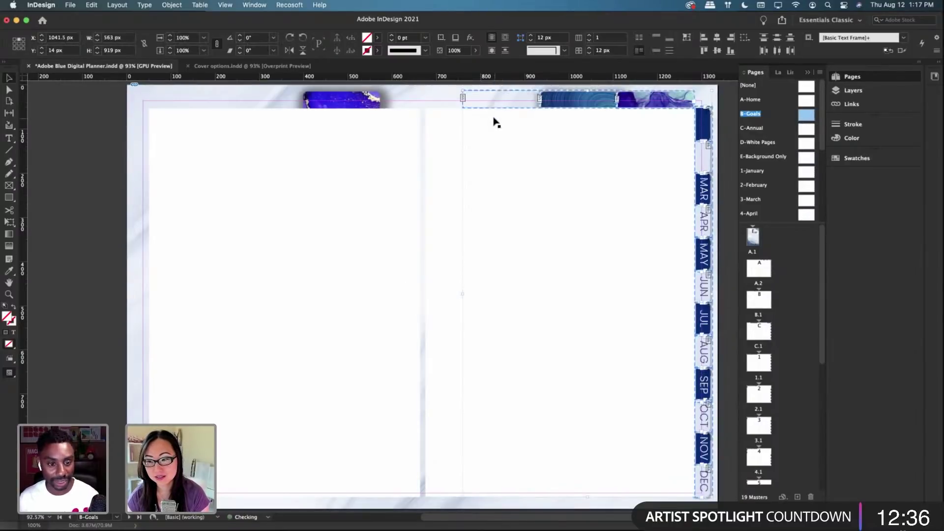
Step: Move the HOME label on the B-Goals master onto the purple tab above the planner's left-hand page
click(630, 167)
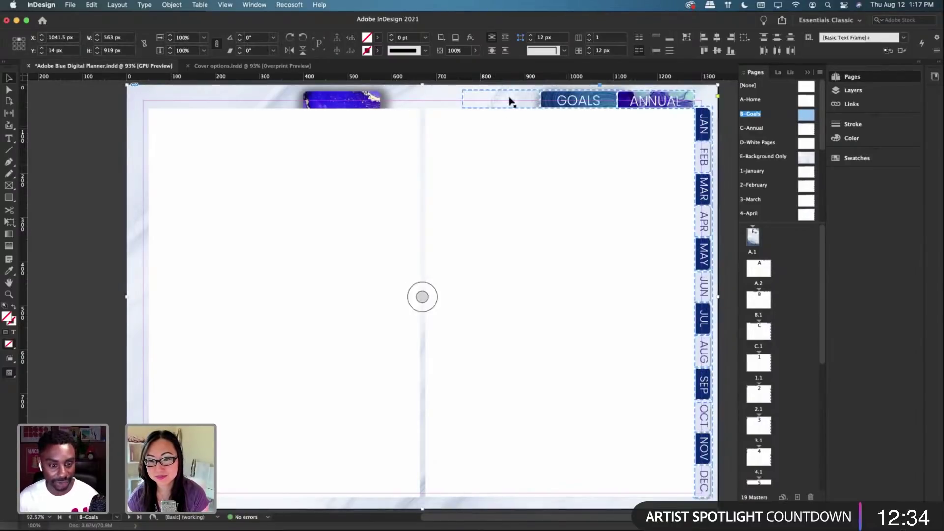
drag(489, 100, 355, 104)
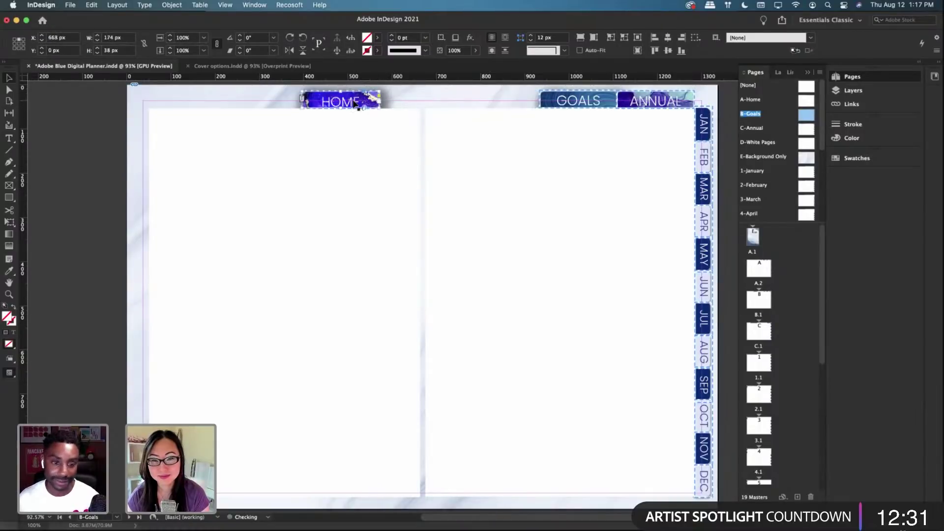
click(414, 117)
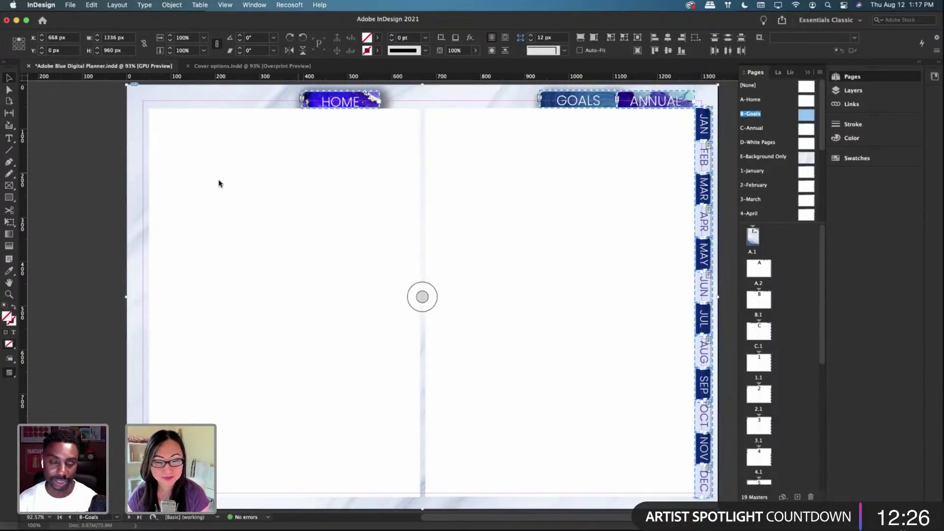
Step: Copy all tab labels without the background from the B-Goals master and paste them in place on the C-Annual master
shift+click(140, 189)
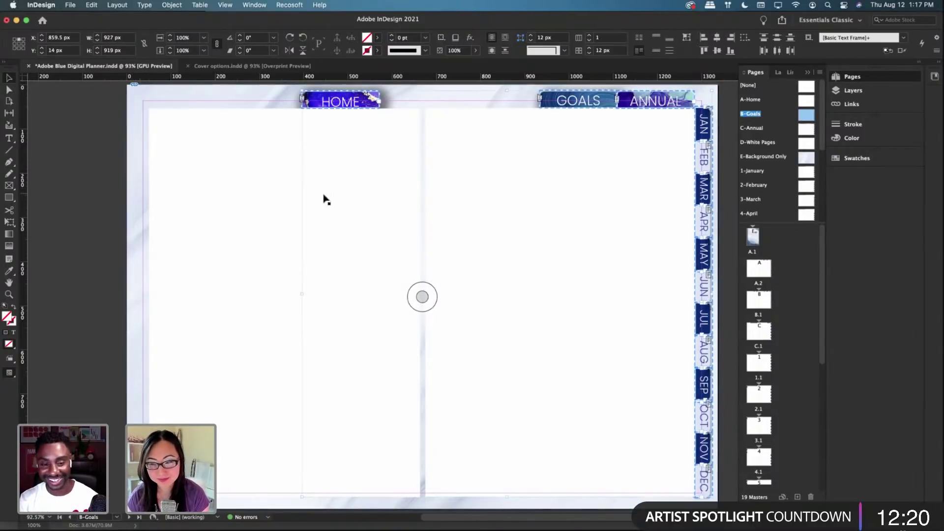
key(shift+Page_Down)
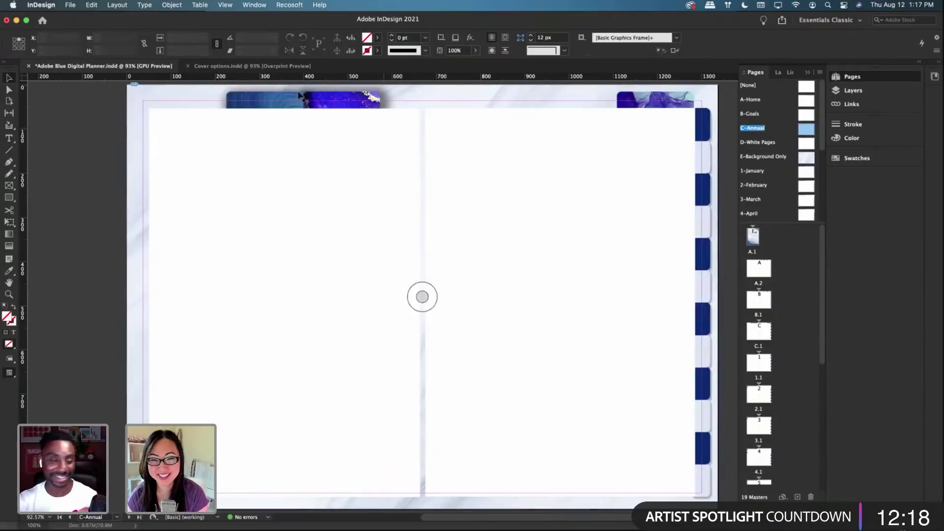
right_click(408, 100)
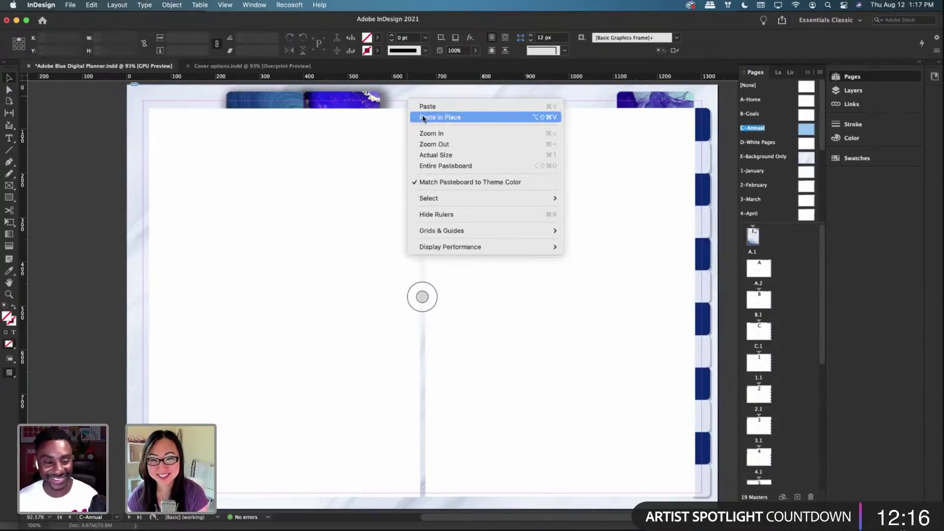
click(433, 116)
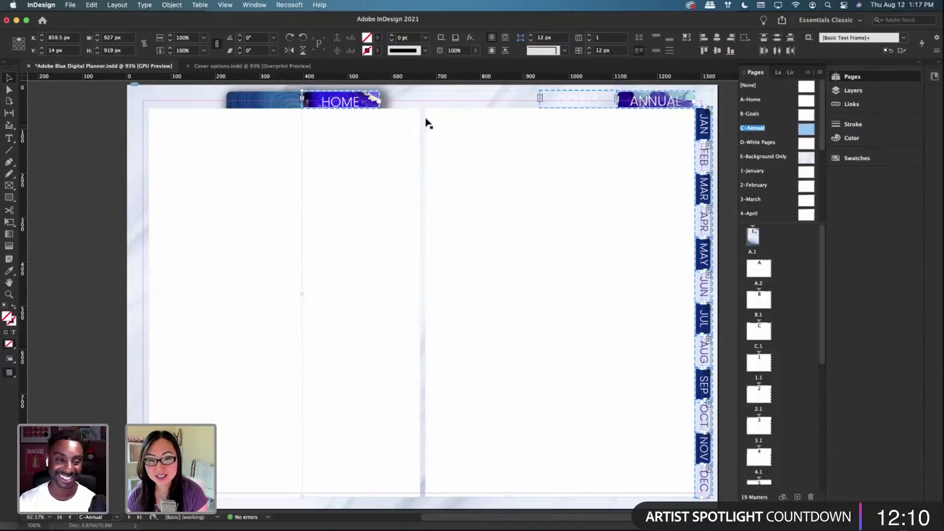
Step: Move the GOALS label on the C-Annual master onto the blue tab beside HOME, at about X 309 px
click(511, 96)
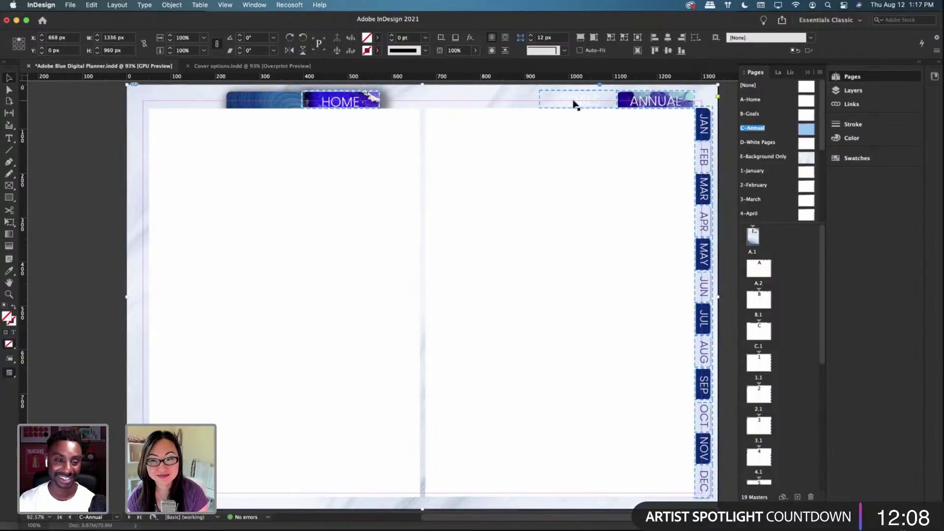
drag(574, 105, 260, 105)
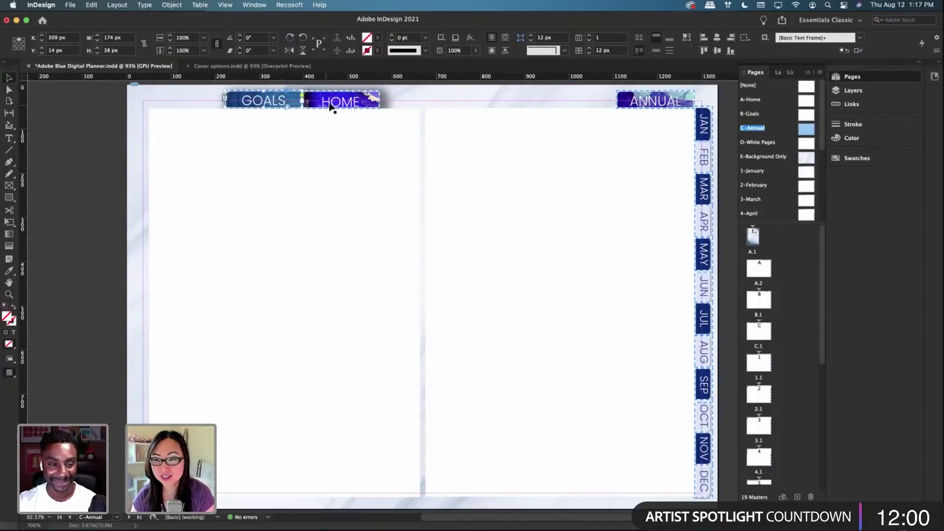
click(512, 130)
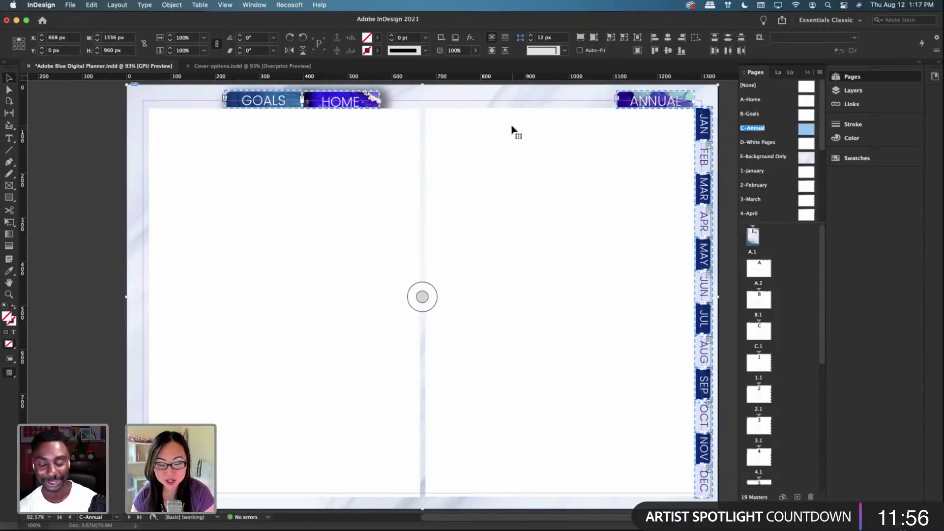
Step: Copy all tab labels without the background from the C-Annual master and open the 1-January master
shift+click(150, 130)
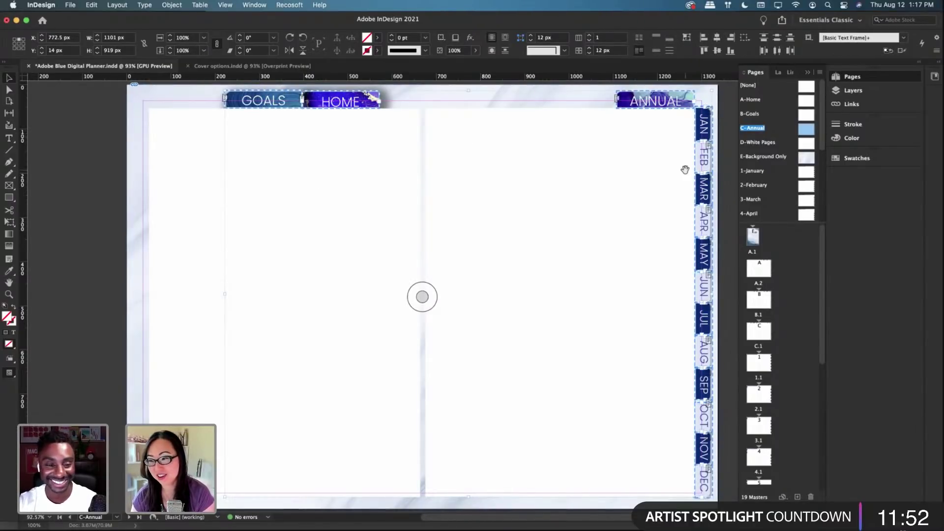
double_click(762, 171)
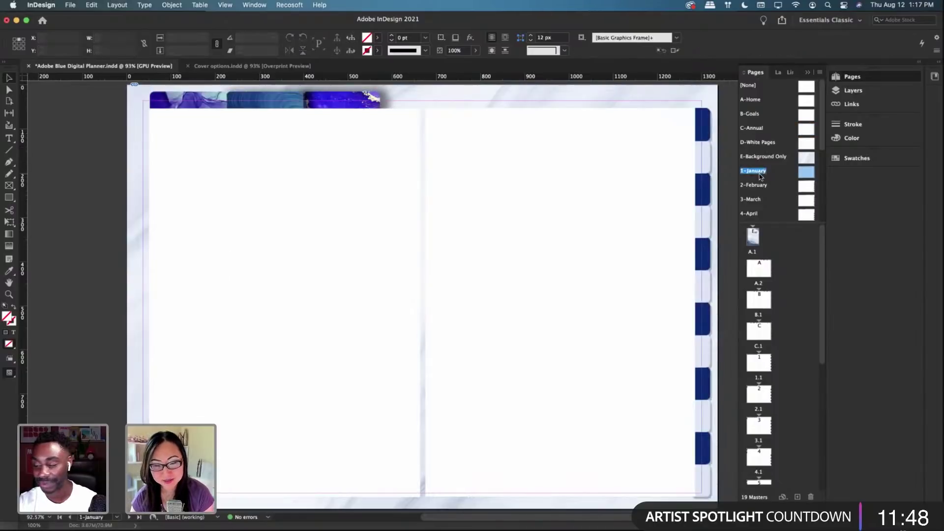
right_click(514, 103)
click(535, 123)
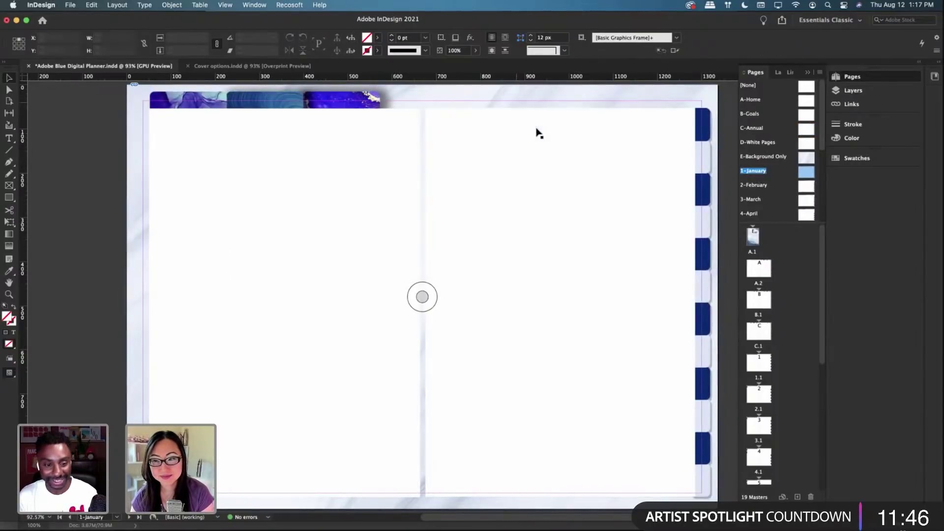
click(570, 99)
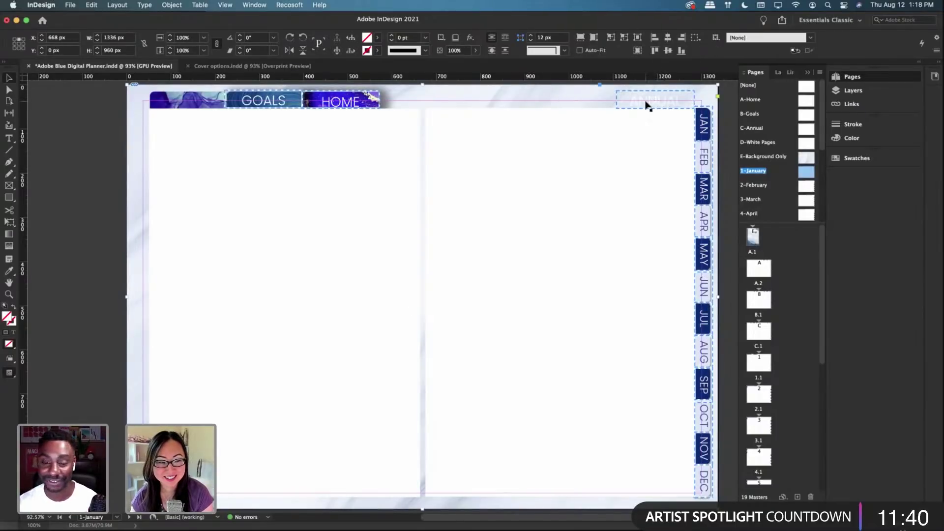
key(super+z)
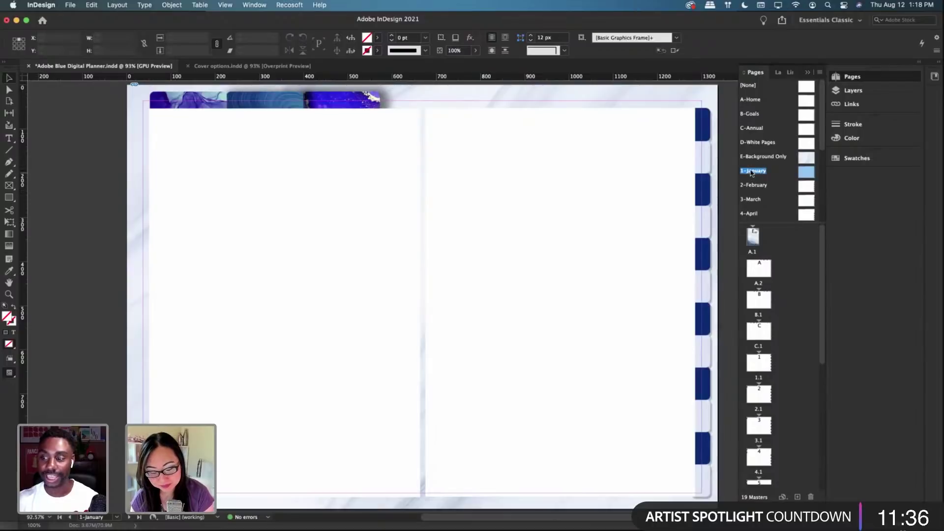
key(super+shift+z)
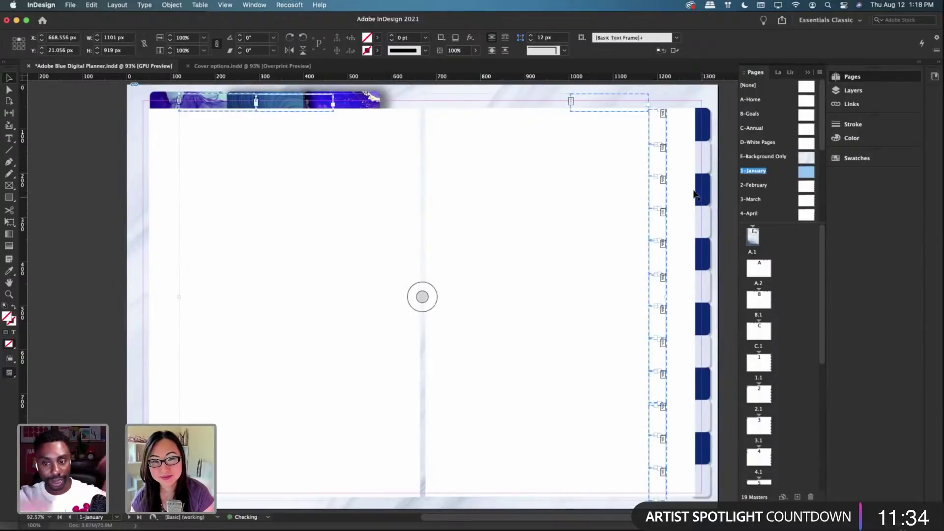
key(super+z)
Step: Paste the copied labels in place on the 1-January master and move ANNUAL onto the blank tab beside GOALS, at about X 135 px
right_click(597, 99)
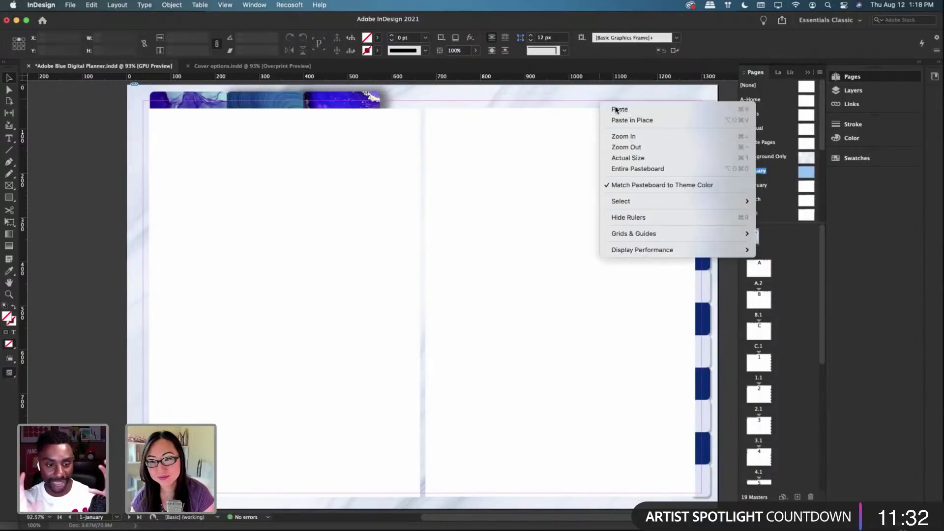
click(622, 119)
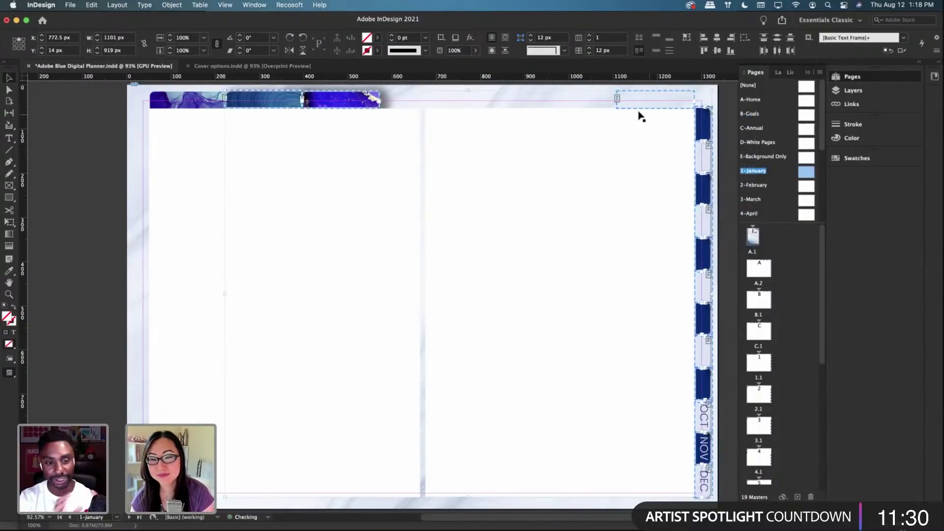
click(569, 101)
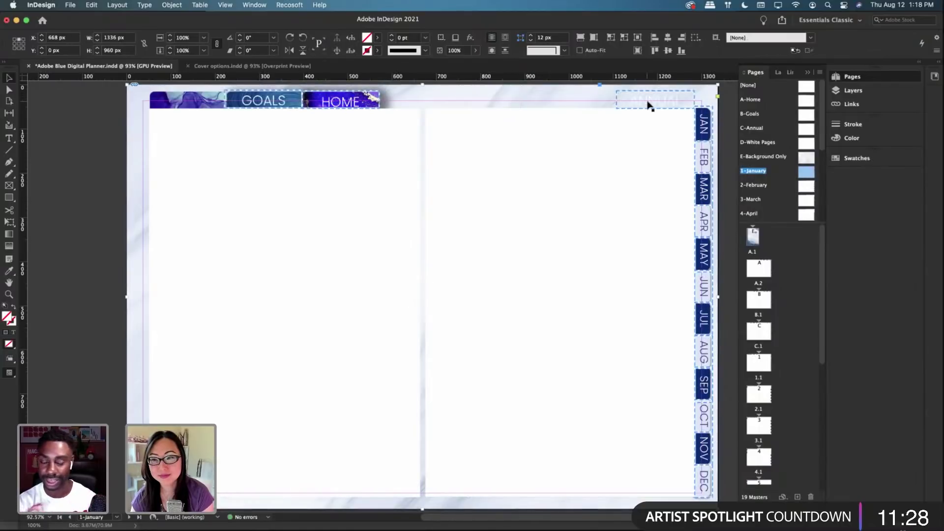
drag(648, 101, 183, 106)
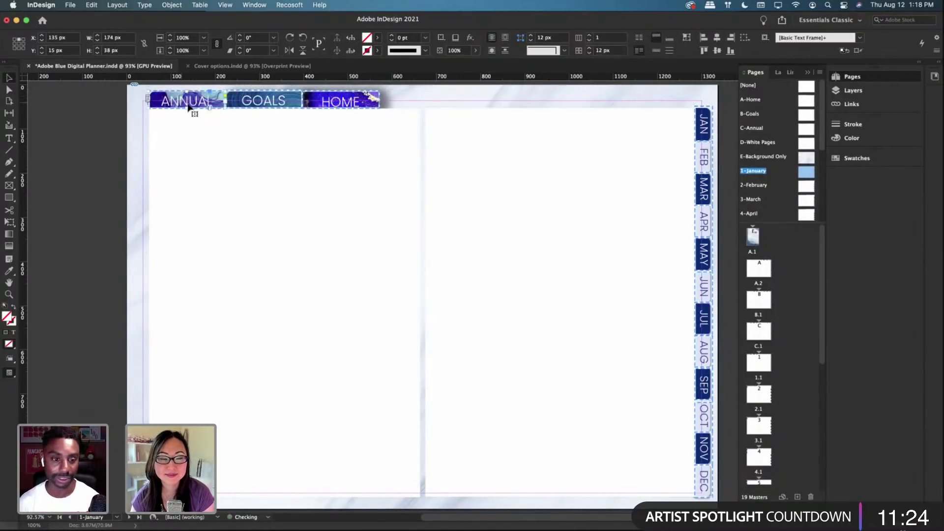
Step: Nudge the ANNUAL label to X 136 px and copy all tab labels without the background from the 1-January master
key(Right)
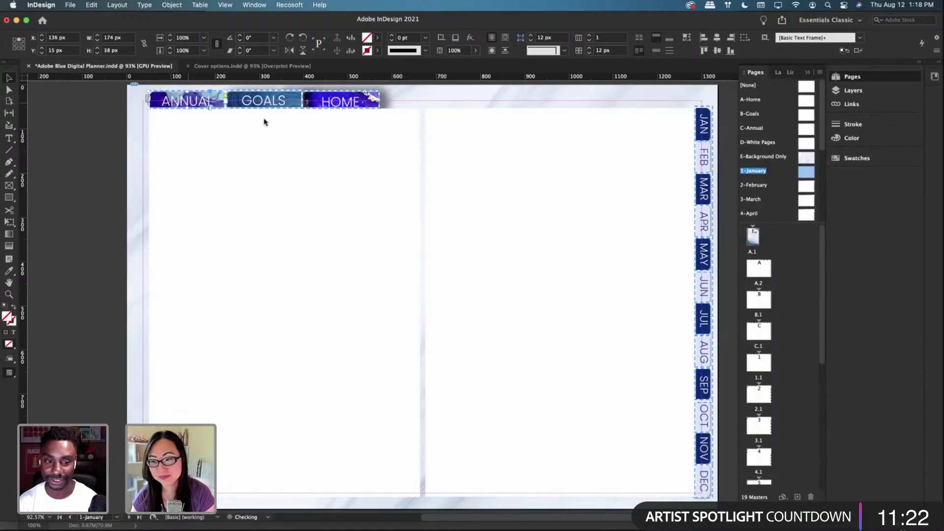
click(621, 100)
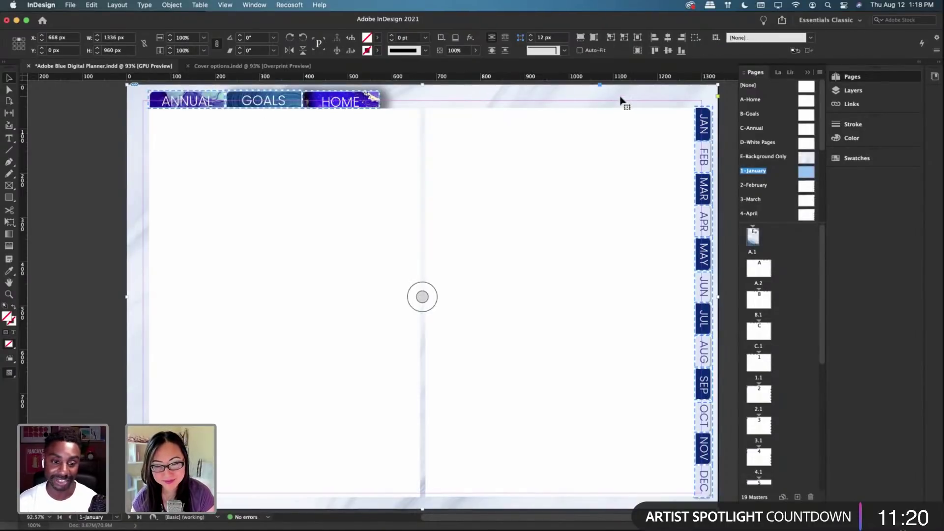
key(super+a)
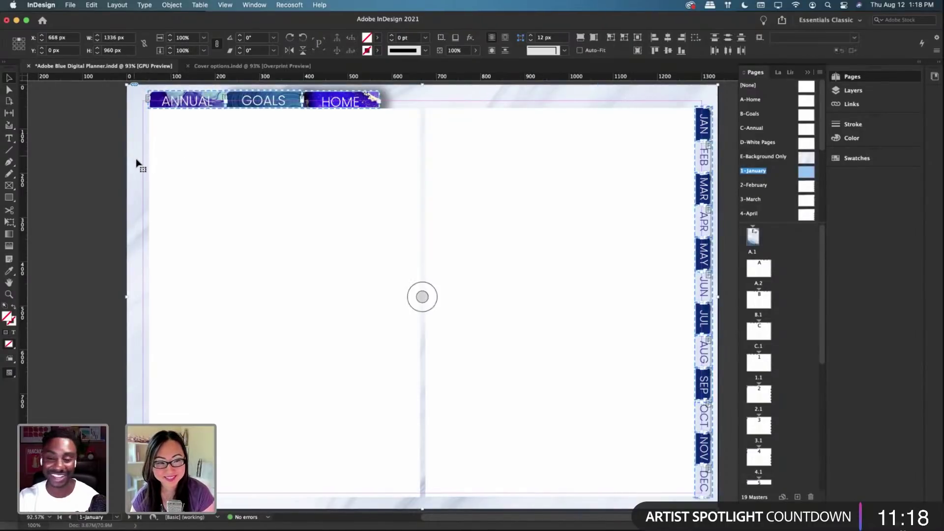
click(141, 171)
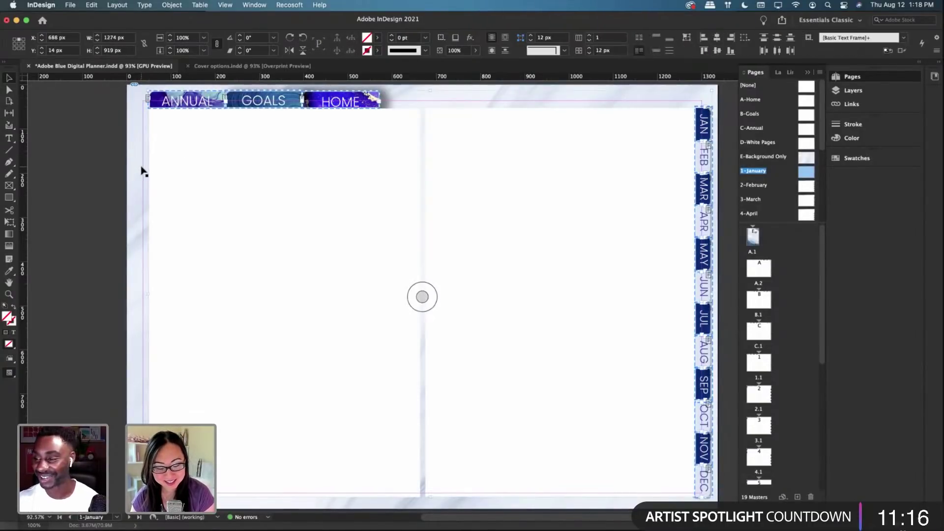
Step: Paste the labels in place on the 2-February master and move JAN, rotated to 90°, onto the page's left-edge tab at X 13, Y 93 px
double_click(756, 186)
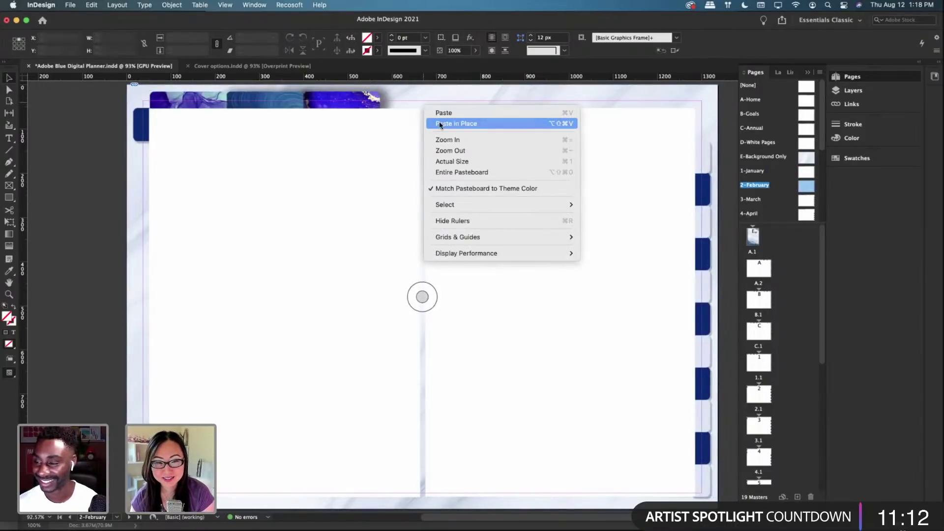
click(440, 125)
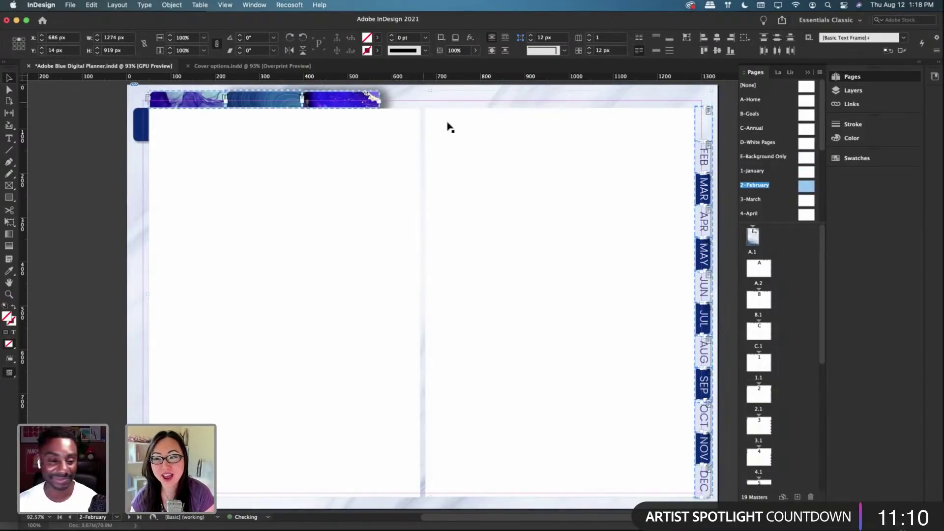
click(623, 128)
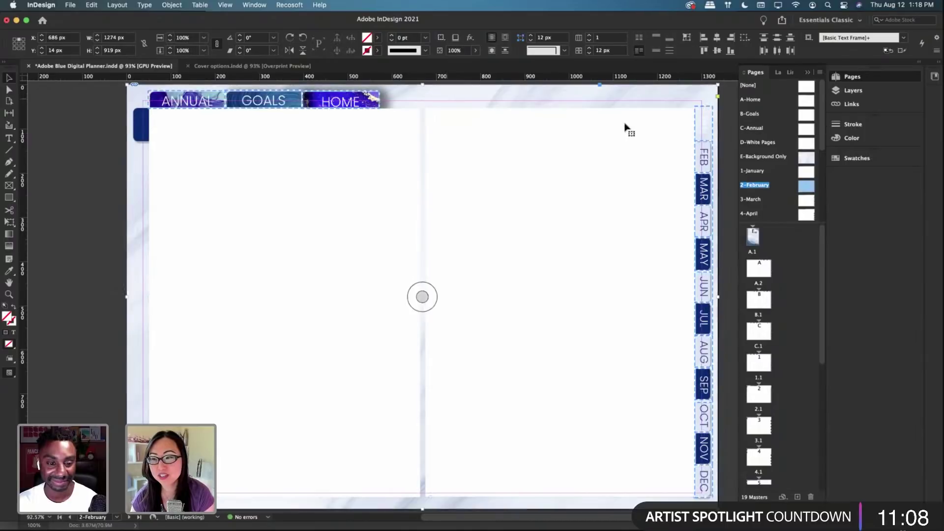
drag(702, 129, 91, 109)
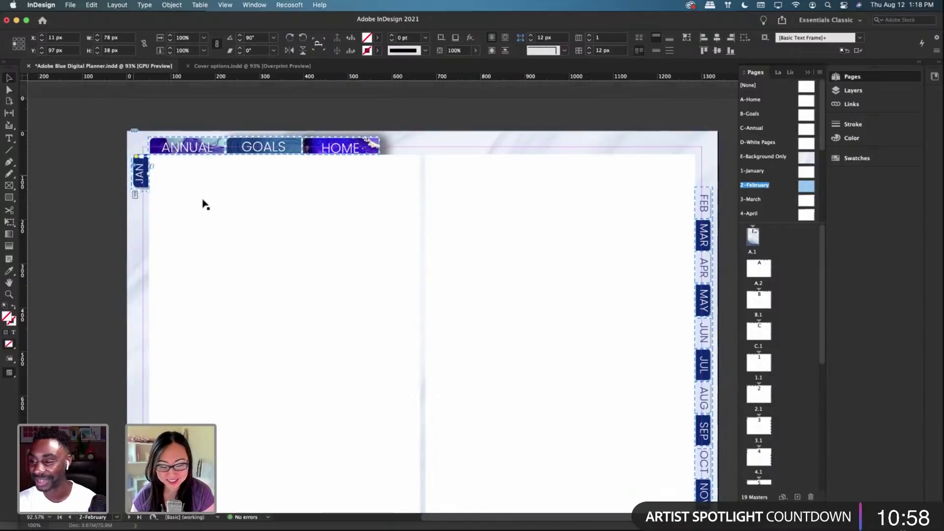
key(Up)
key(Up)
key(Up)
key(Right)
key(Right)
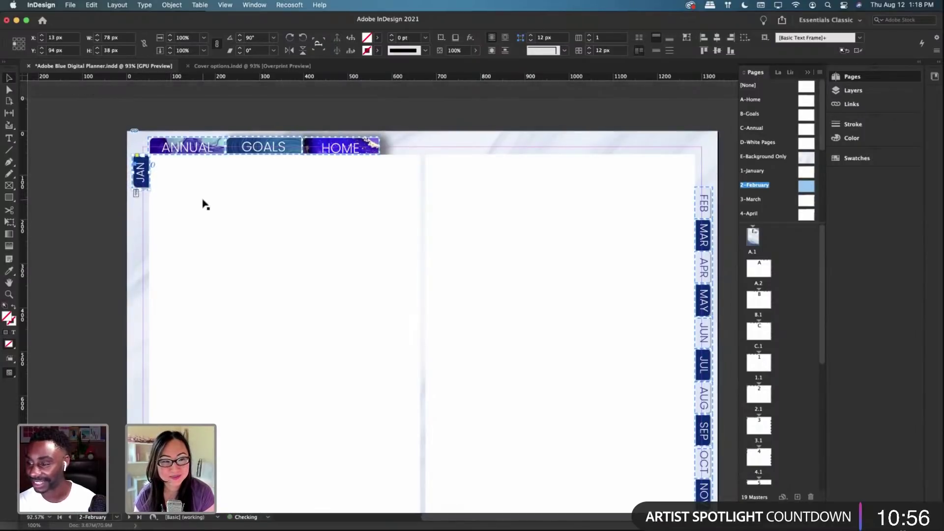
key(Up)
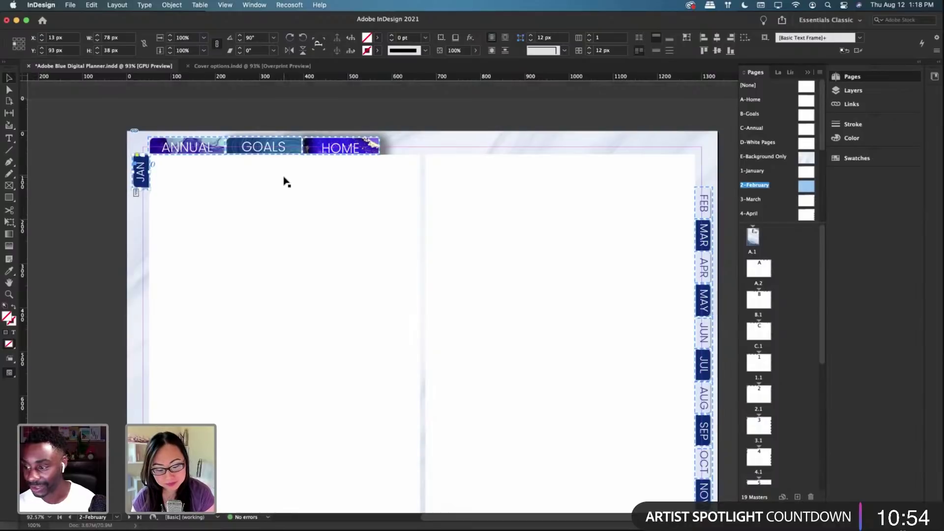
Step: Copy all tab labels without the background from the 2-February master and open the 3-March master
key(super+a)
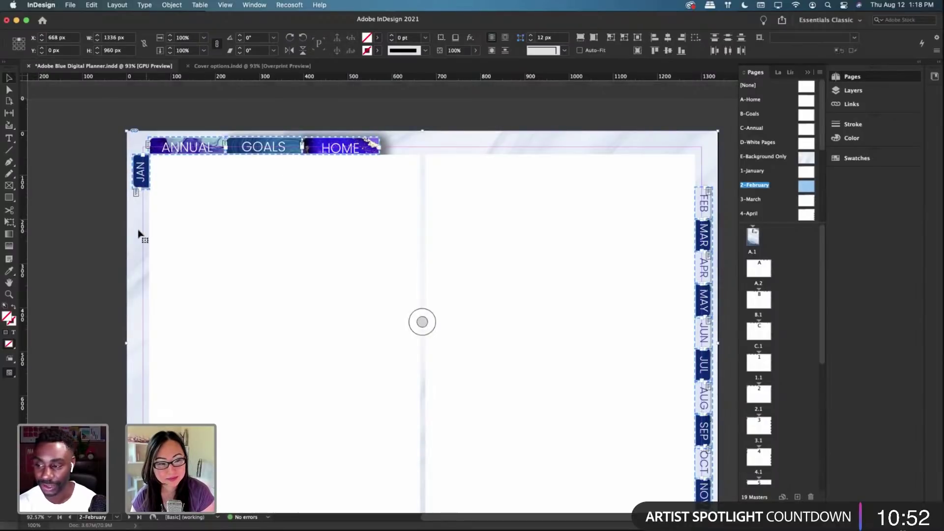
click(145, 240)
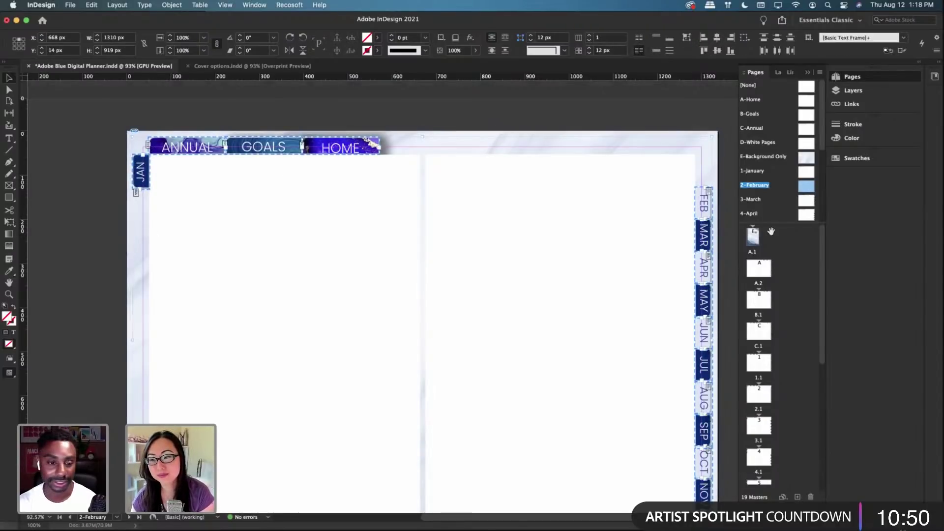
double_click(756, 201)
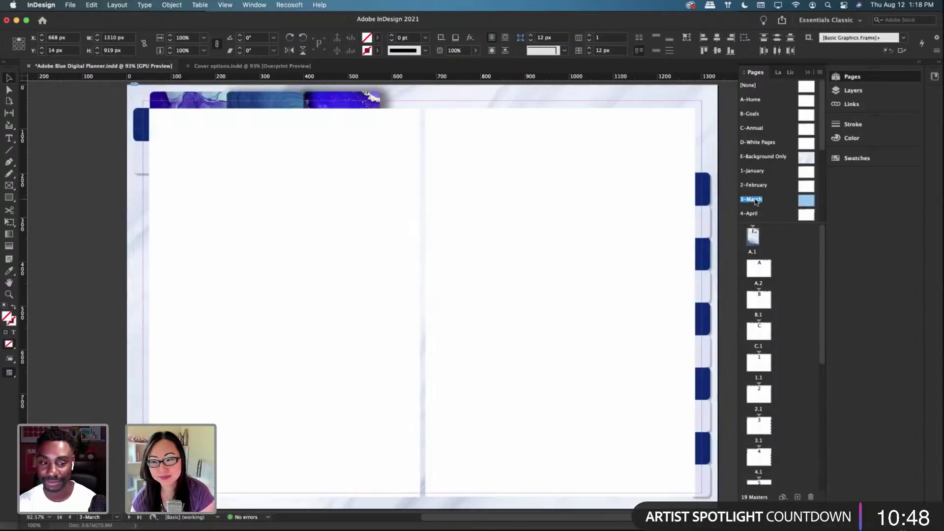
Step: Paste the labels in place on the 3-March master and move FEB, rotated to 90°, below JAN at X 13, Y 167 px
right_click(456, 98)
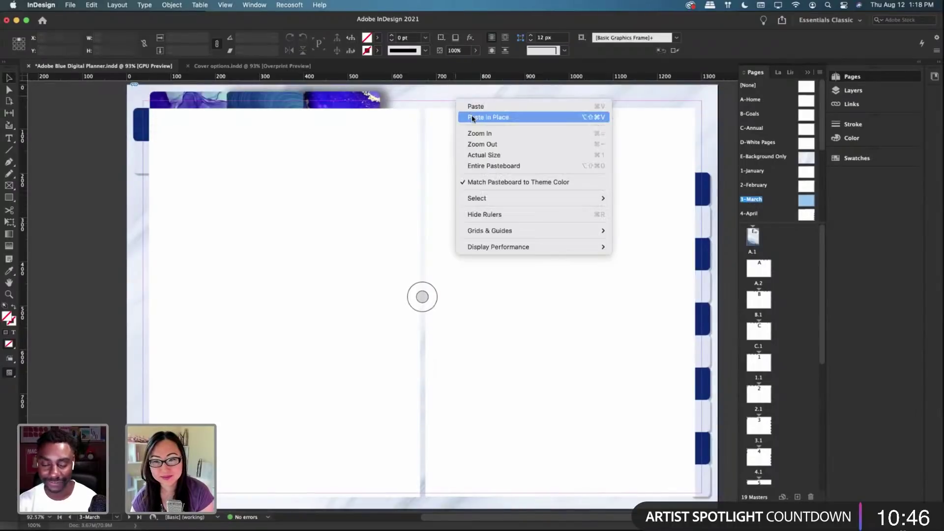
click(471, 116)
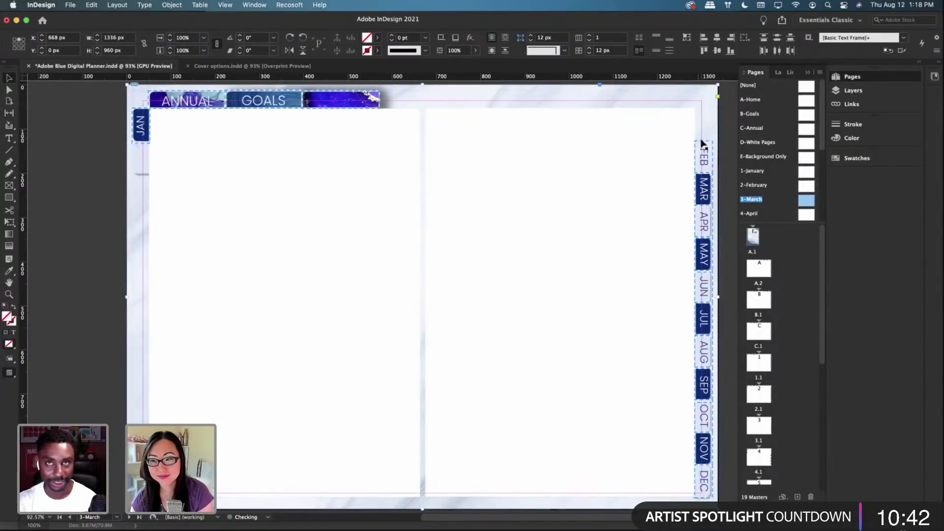
click(707, 164)
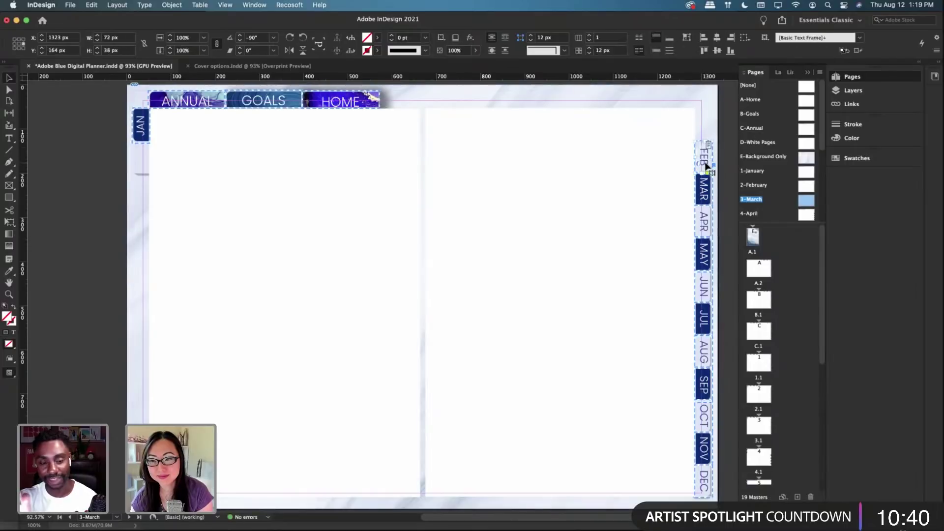
drag(707, 164, 104, 117)
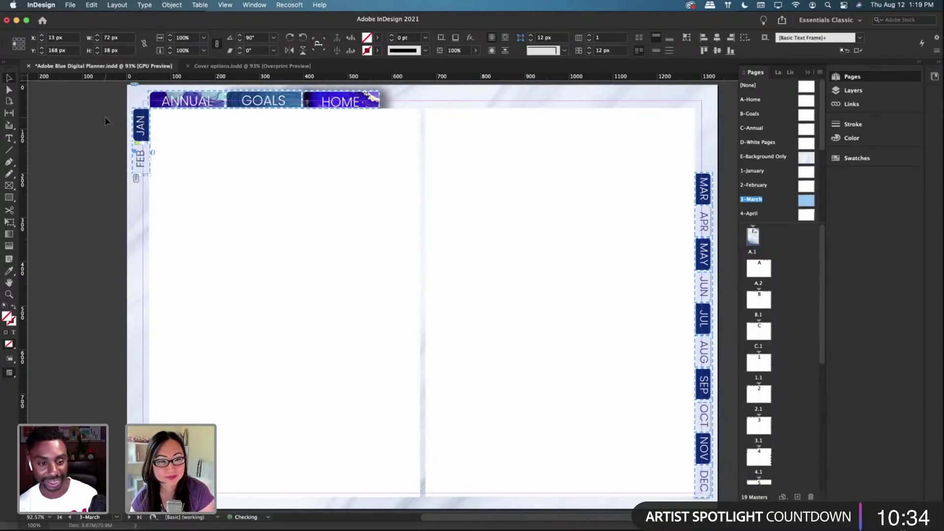
key(Up)
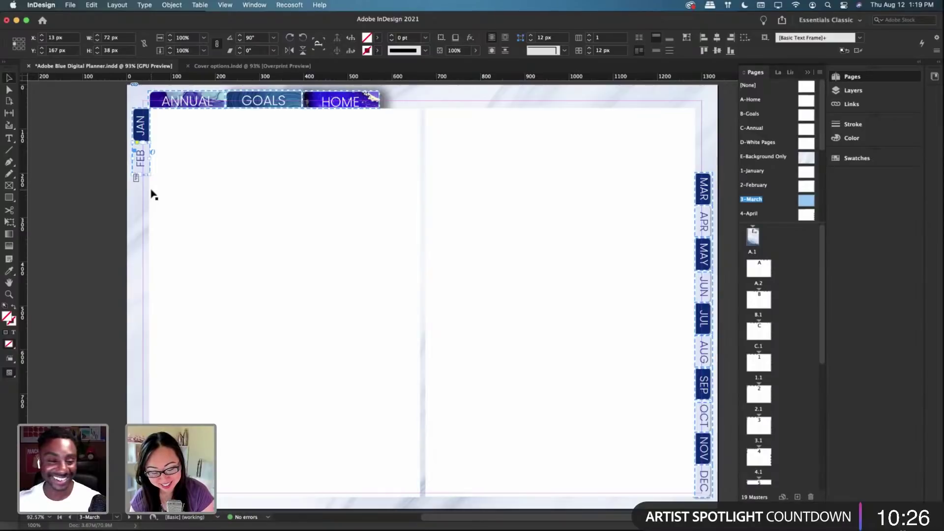
Step: Copy all tab labels without the background from the 3-March master and open the 4-April master
click(150, 193)
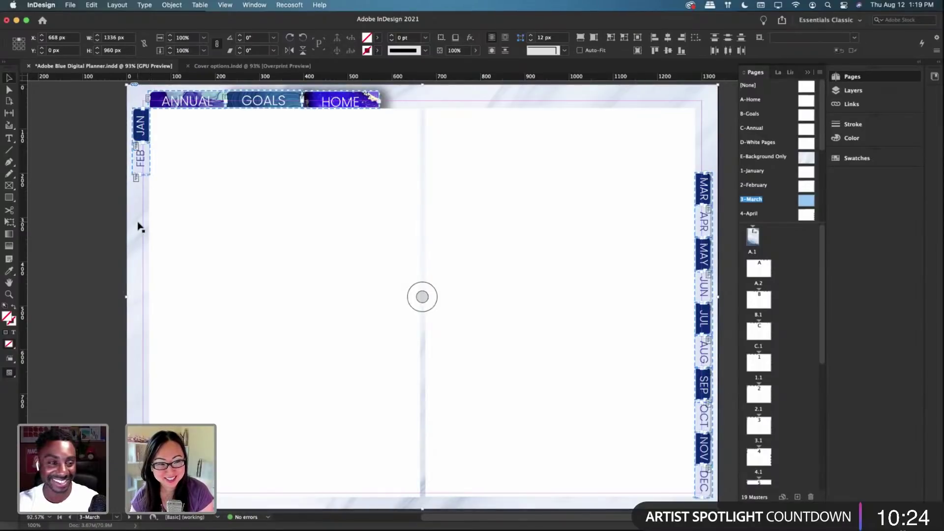
click(391, 206)
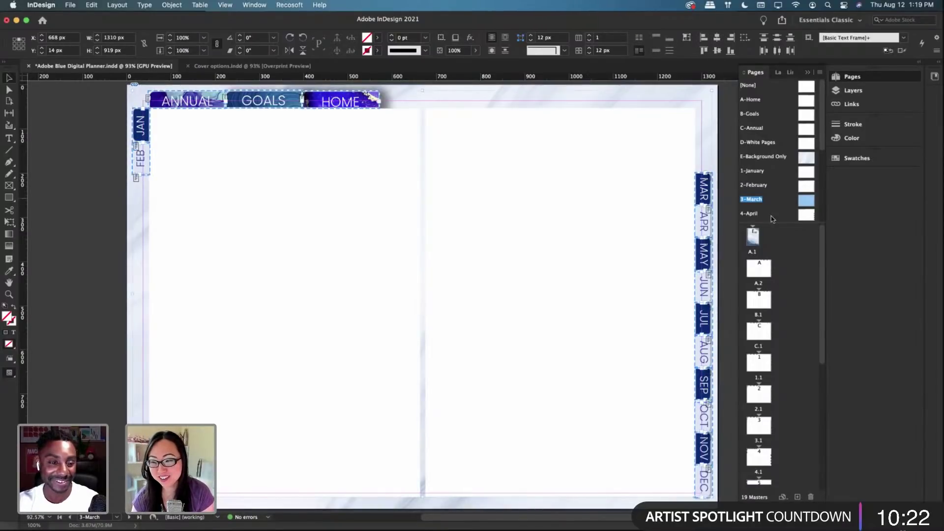
key(shift+Page_Down)
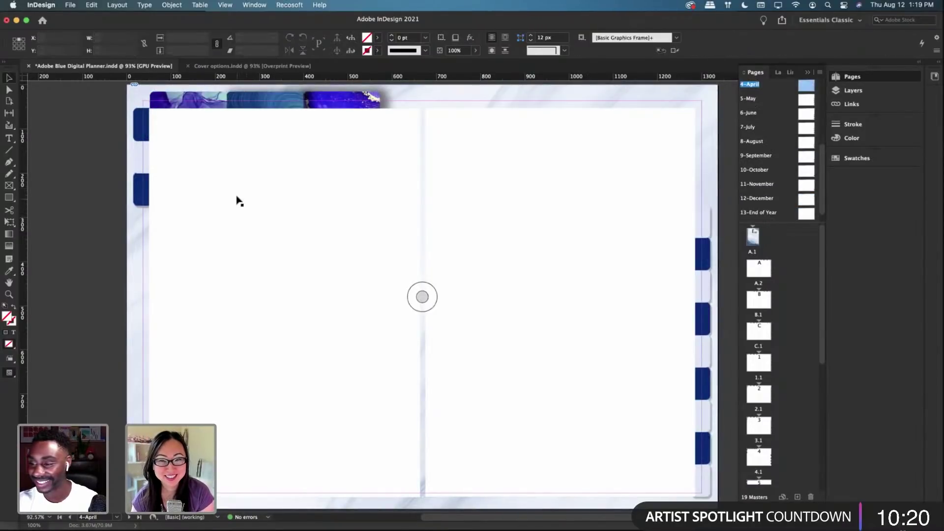
Step: Paste the labels in place on the 4-April master and move MAR, rotated to 90°, below FEB at about X 11, Y 238 px
right_click(432, 97)
click(445, 117)
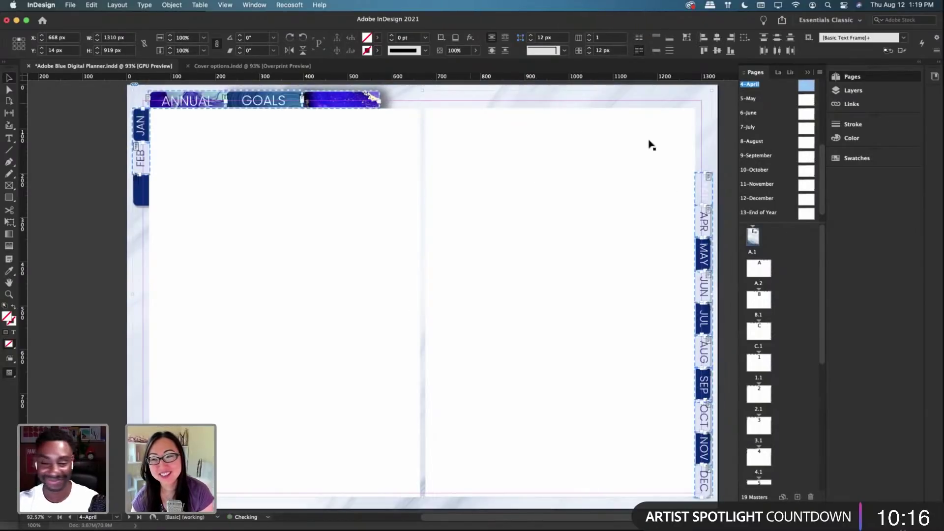
drag(704, 194, 99, 141)
drag(152, 190, 142, 187)
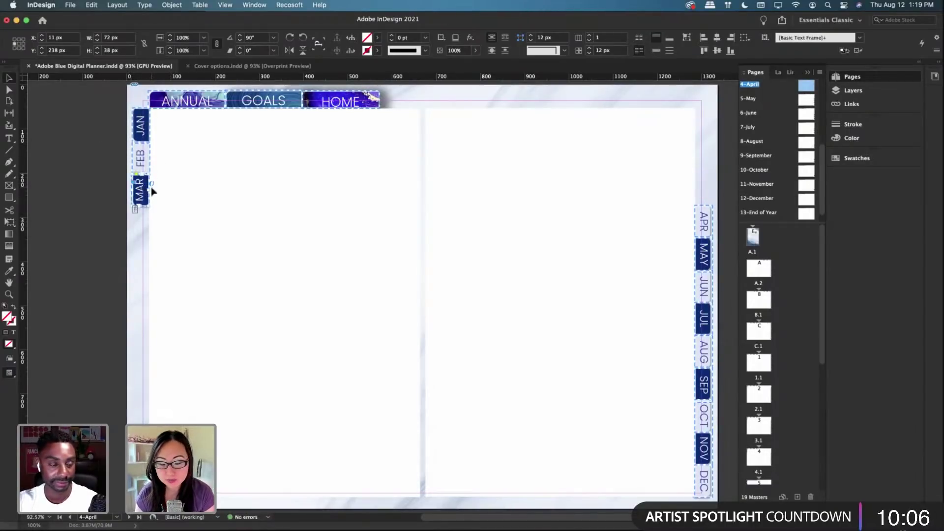
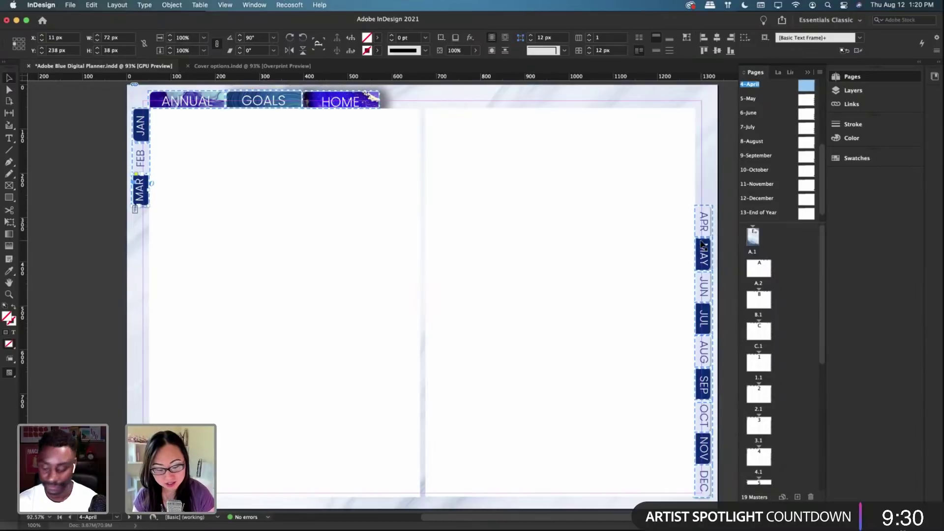
Step: Copy all tab labels without the background from the 4-April master and open the 5-May master
click(403, 266)
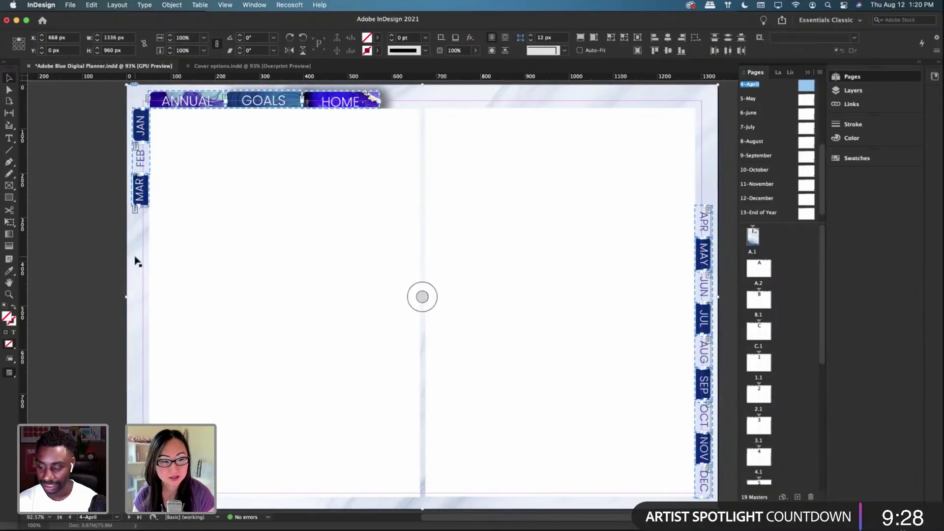
click(152, 265)
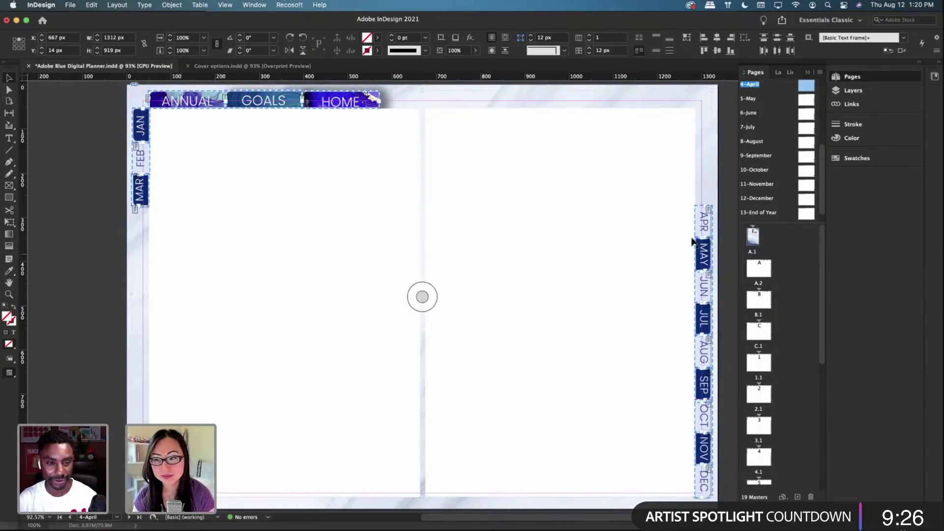
double_click(762, 100)
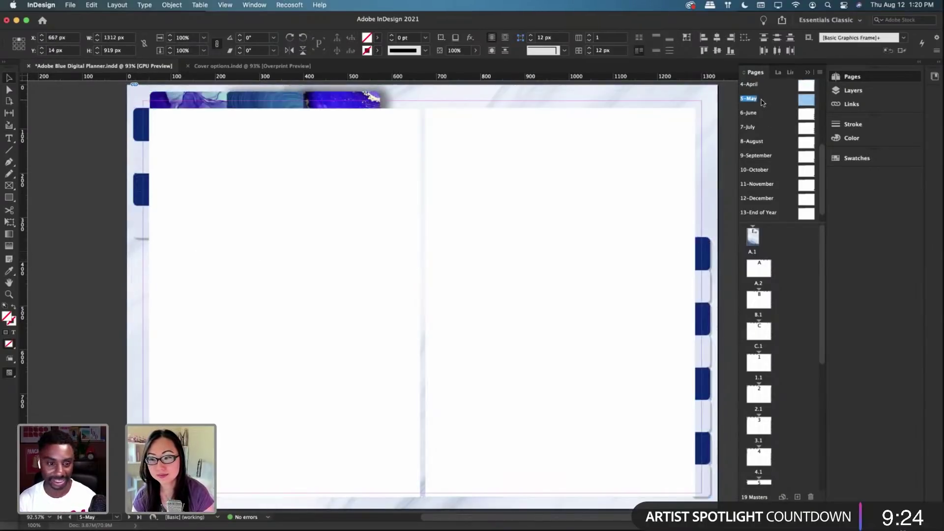
Step: Paste the labels in place on the 5-May master and move APR, rotated to 90°, below MAR at X 13, Y 310 px
right_click(611, 99)
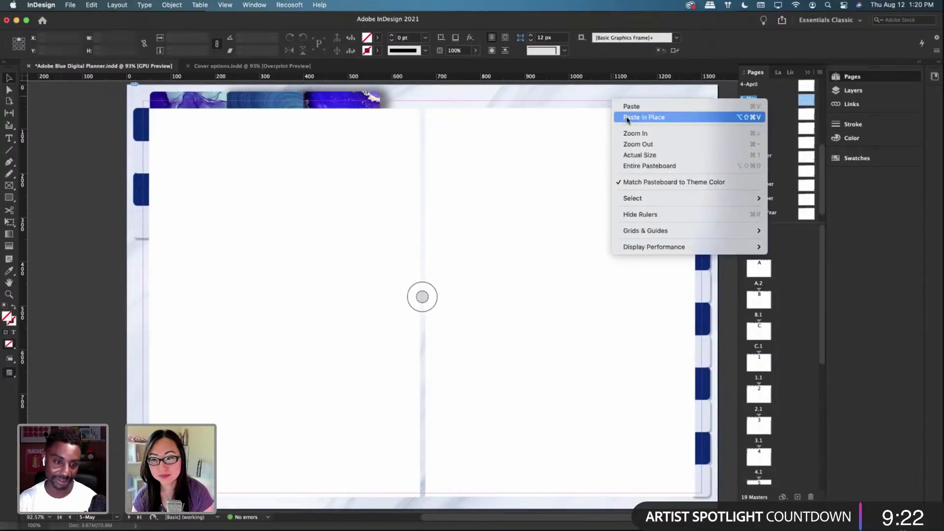
click(639, 116)
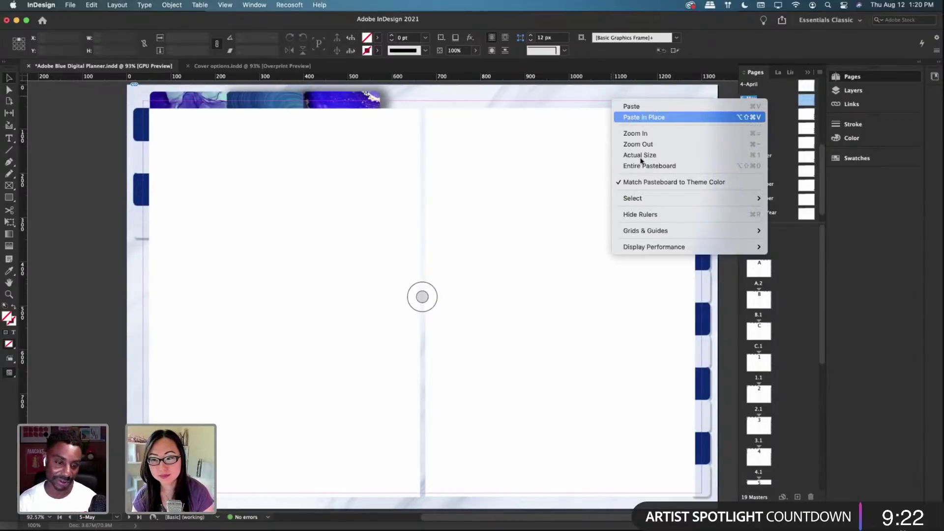
click(569, 294)
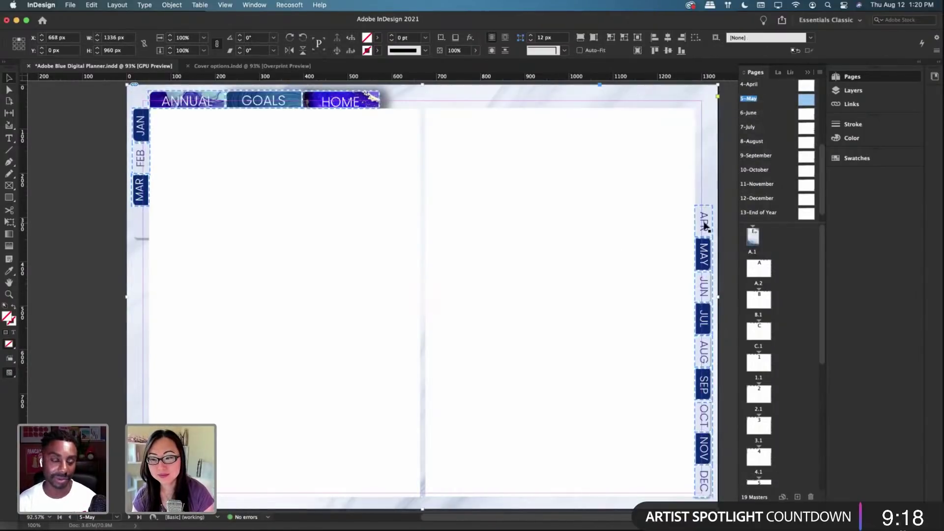
drag(704, 223, 44, 150)
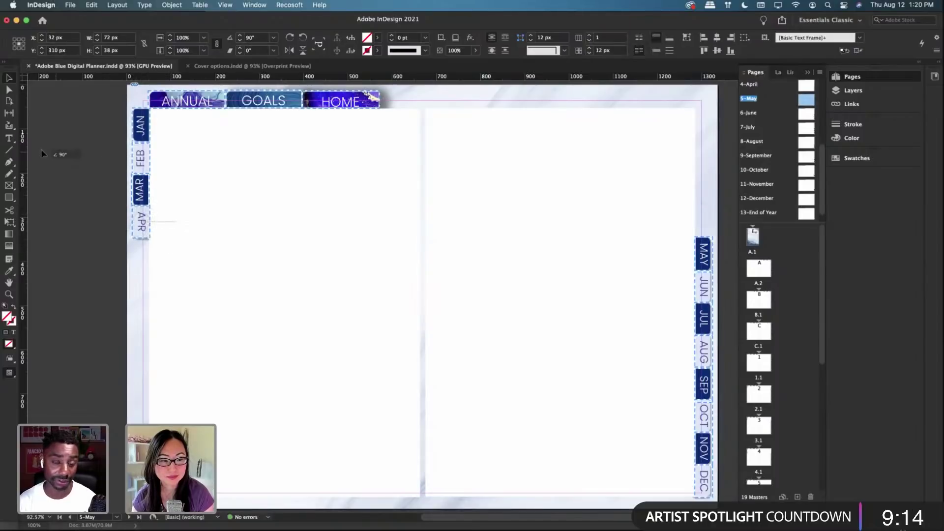
click(137, 240)
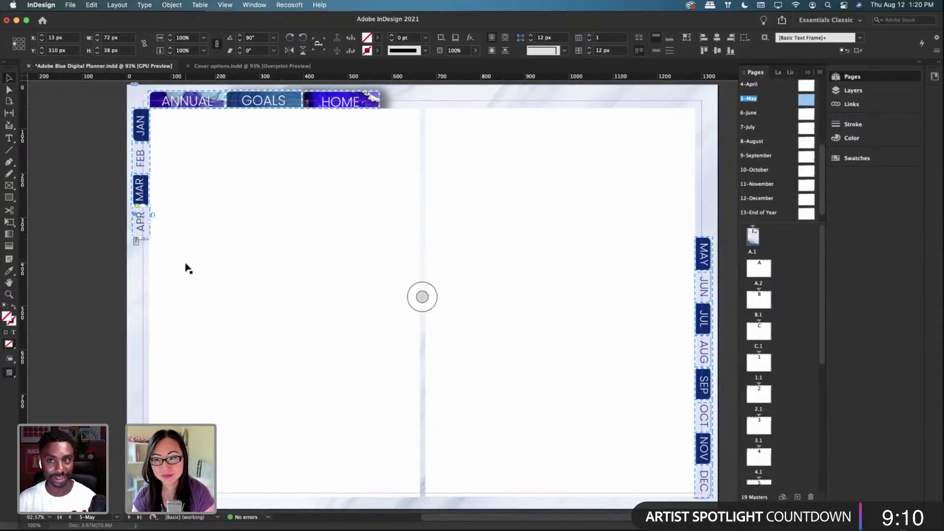
Step: Copy all tab labels without the background from the 5-May master and open the 6-June master
key(super+a)
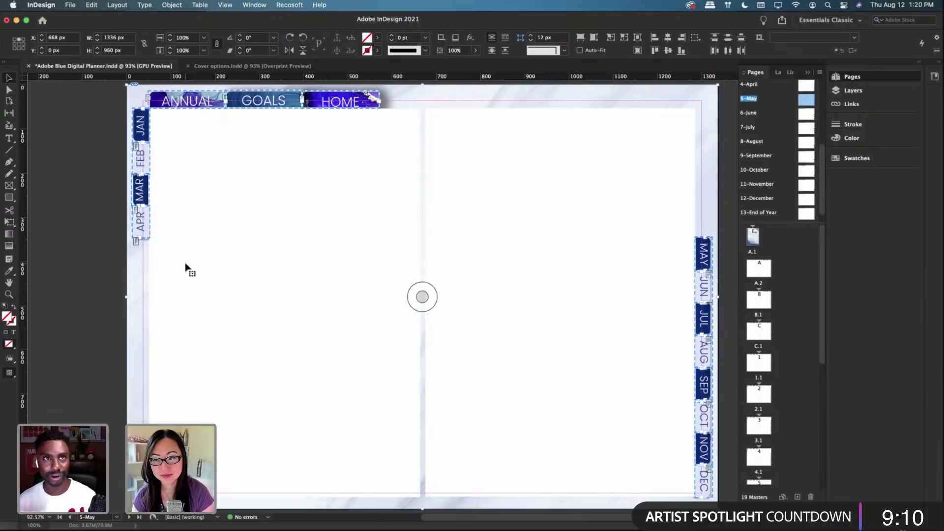
shift+click(137, 337)
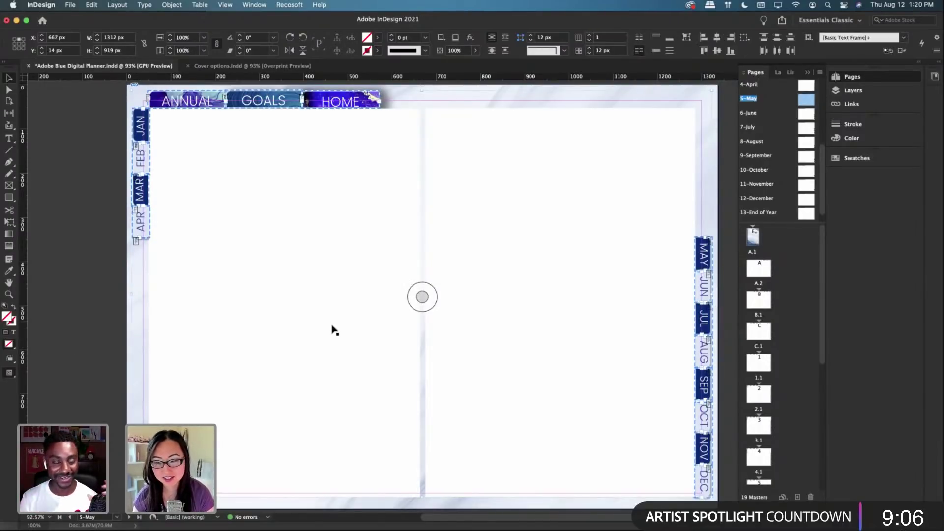
double_click(771, 115)
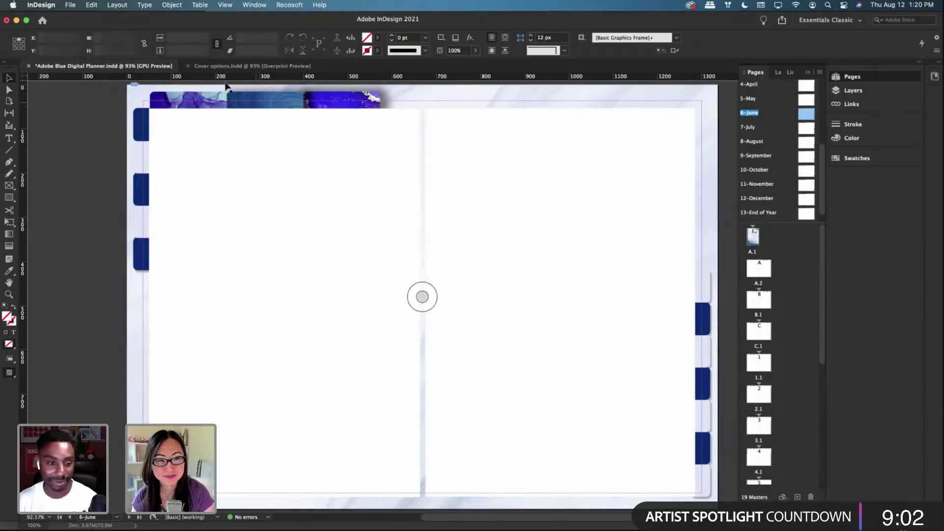
Step: Paste the labels in place on the 6-June master and move MAY, rotated to 90°, below APR at X 13, Y 385 px
right_click(456, 98)
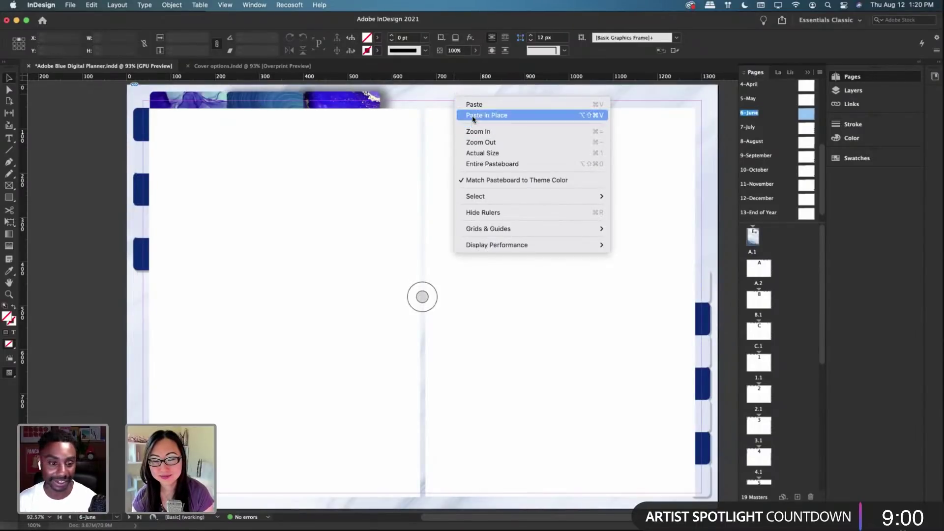
click(474, 120)
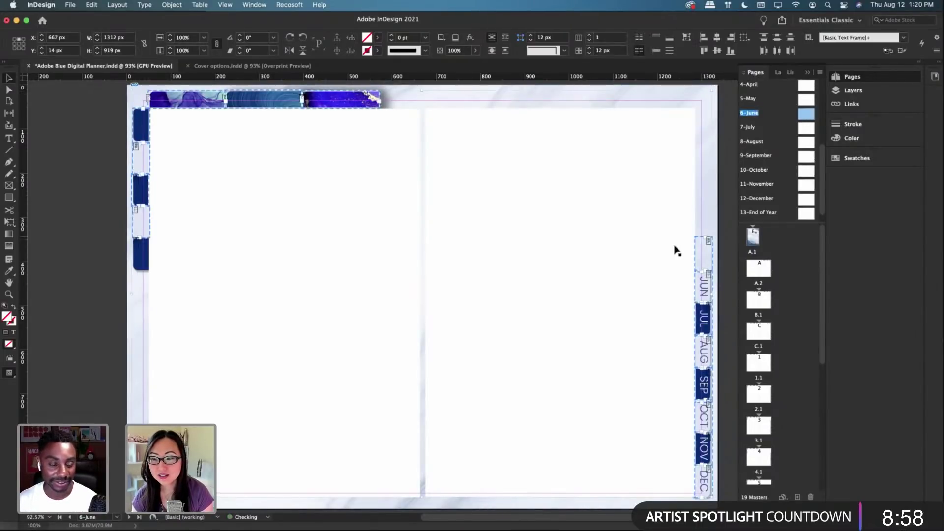
drag(702, 257, 49, 158)
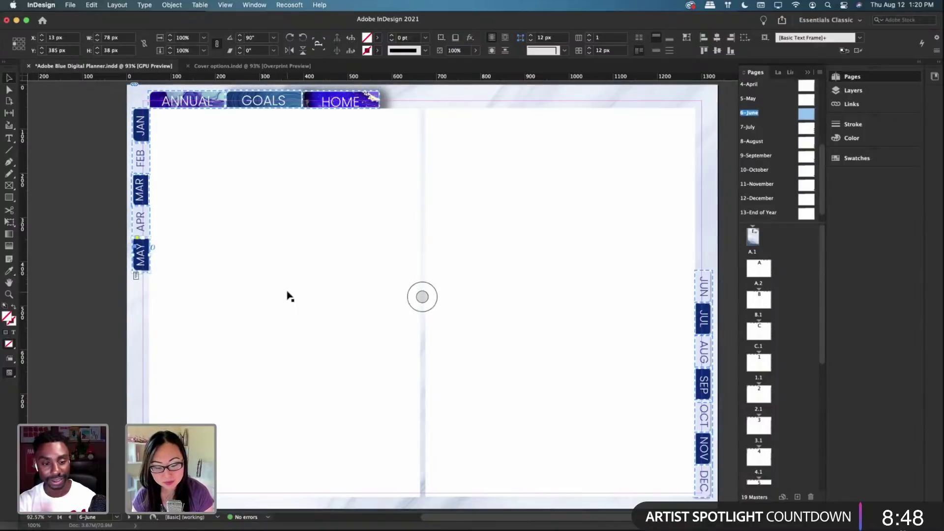
Step: Copy all tab labels without the background from the 6-June master and open the 7-July master
key(super+a)
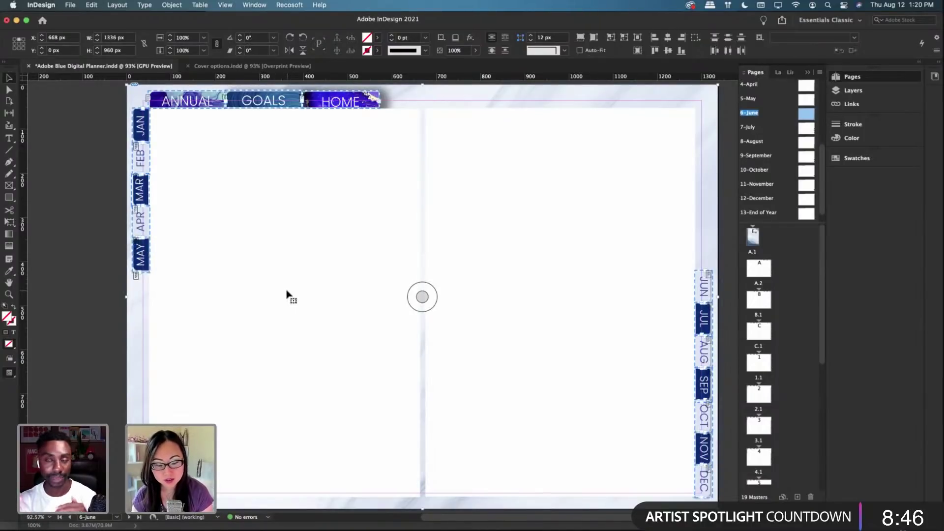
click(180, 326)
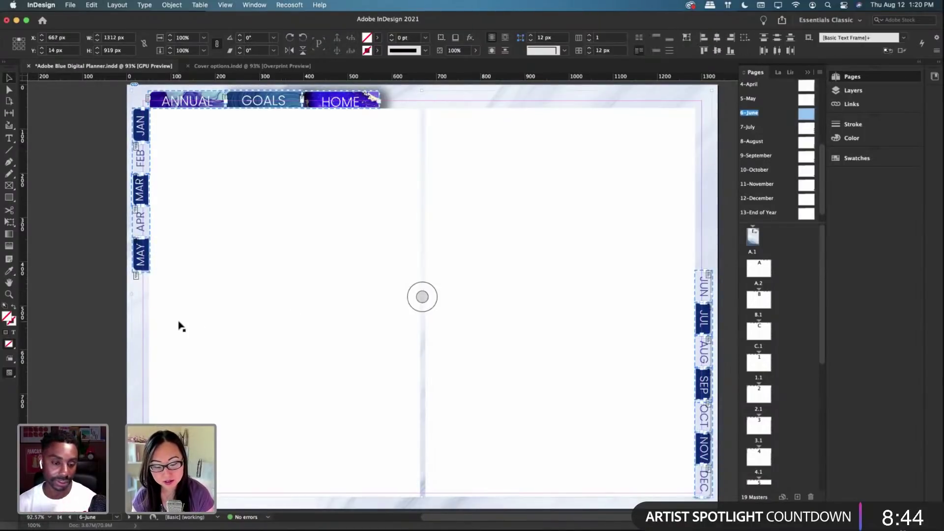
double_click(748, 128)
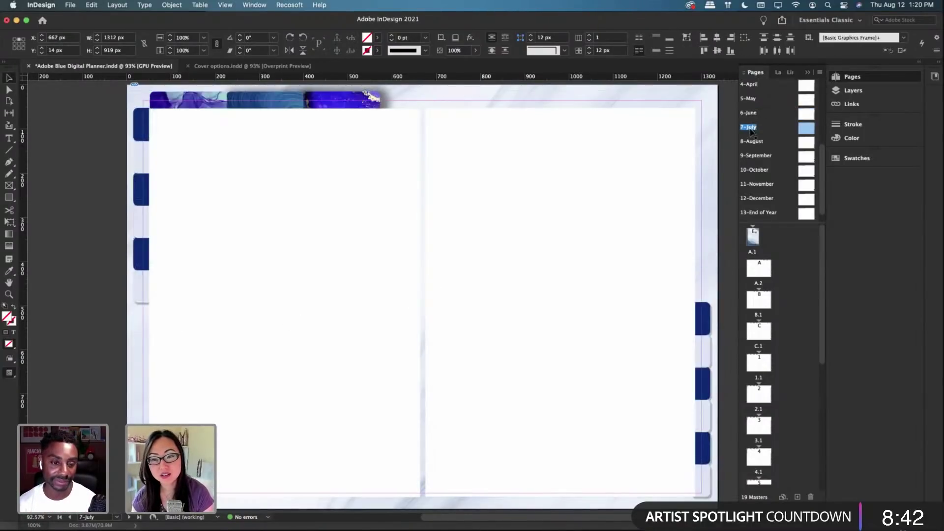
Step: Paste the labels in place on the 7-July master and move JUN, rotated to 90°, below MAY at X 13, Y 457 px
click(422, 296)
right_click(579, 255)
click(599, 271)
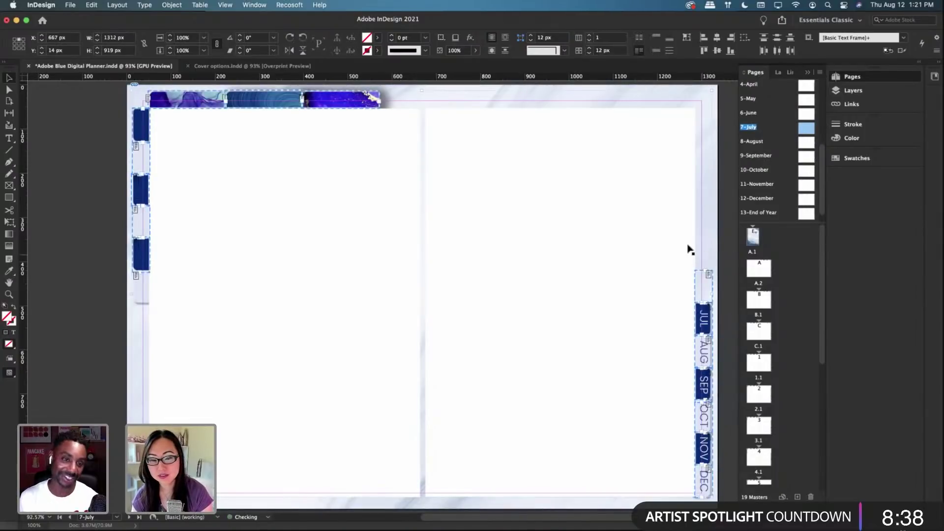
drag(700, 280, 138, 248)
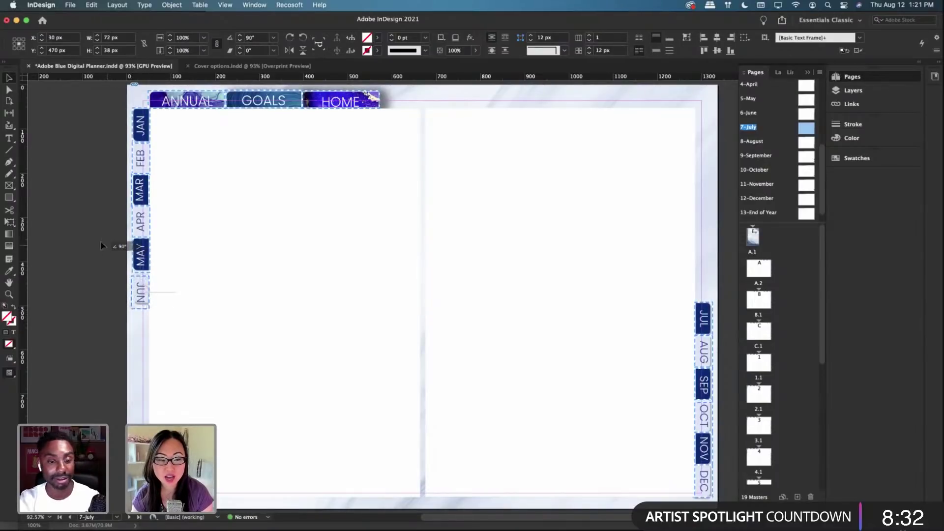
drag(154, 307, 145, 294)
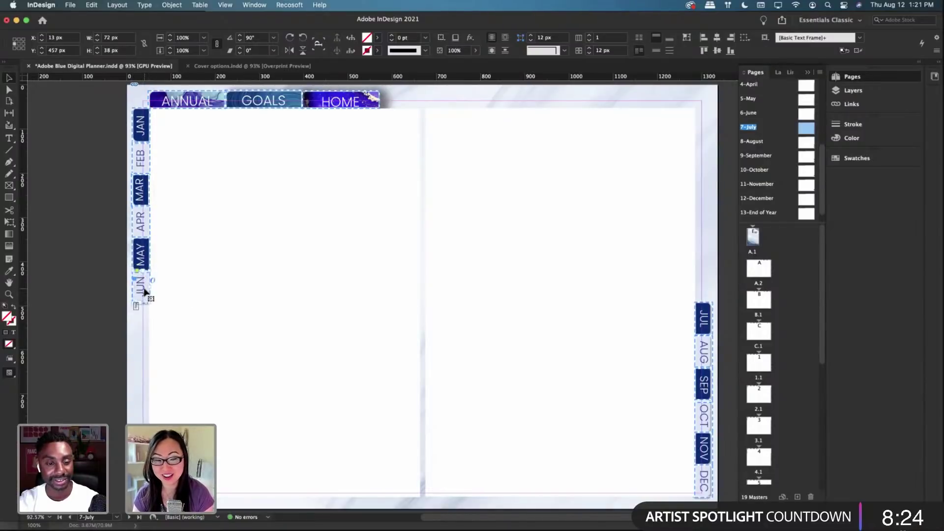
Step: Copy all tab labels without the background from the 7-July master and open the 8-August master
click(168, 301)
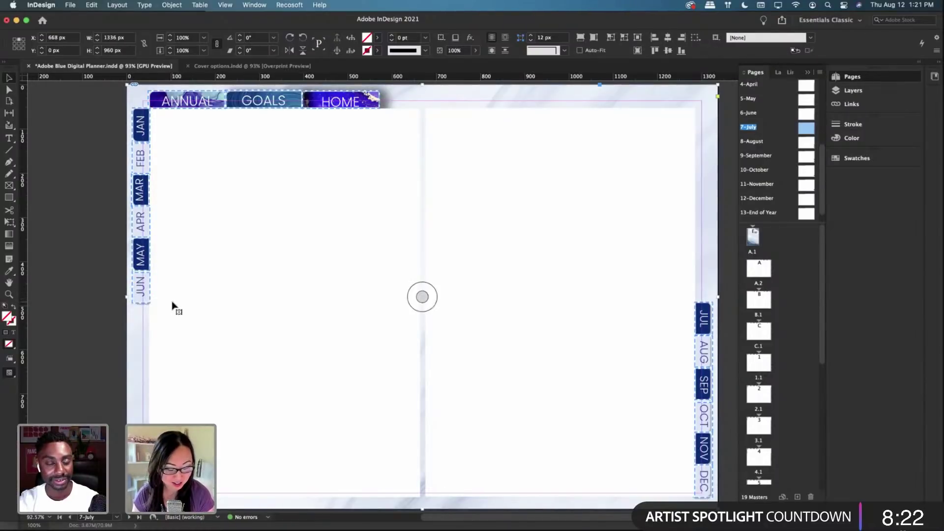
key(super+a)
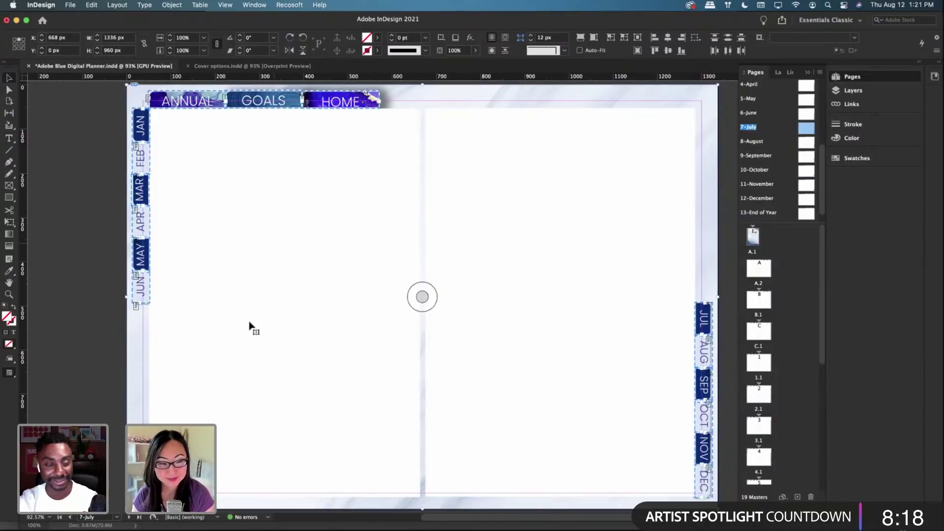
click(167, 363)
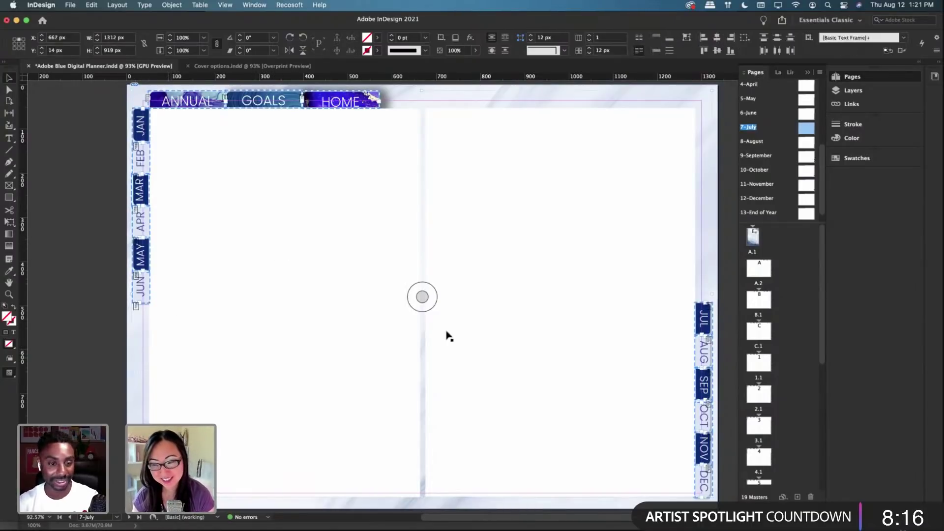
key(shift+Page_Down)
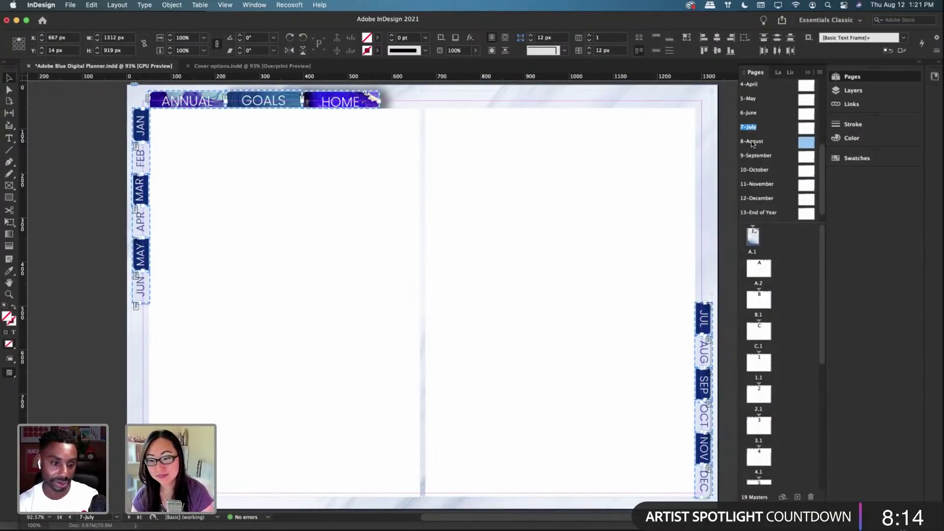
Step: Paste the labels in place on the 8-August master and move JUL, rotated to 90°, below JUN at X 13, Y 529 px
right_click(250, 242)
click(279, 261)
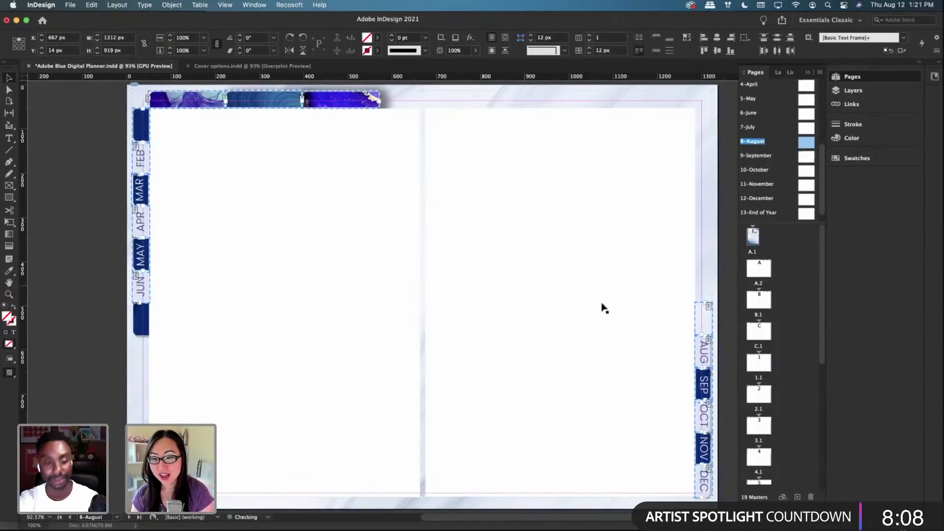
click(662, 316)
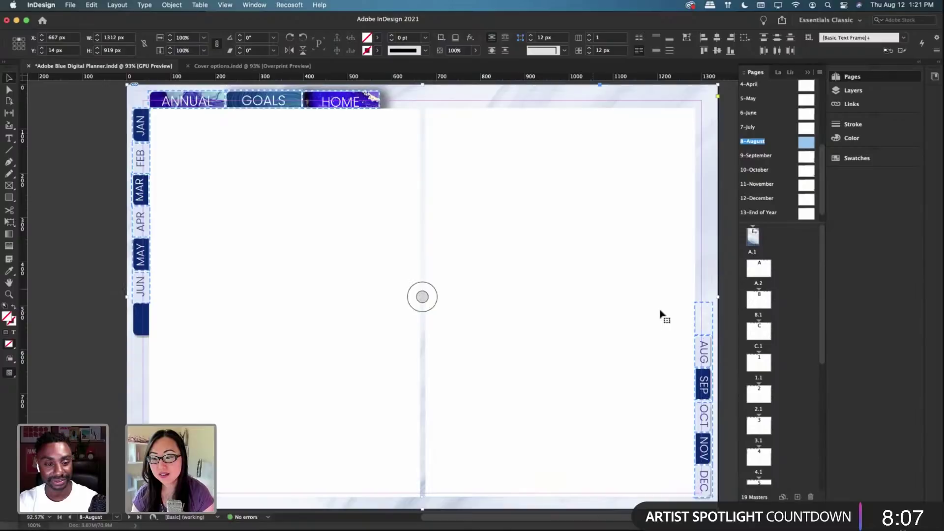
click(708, 314)
drag(708, 322, 91, 281)
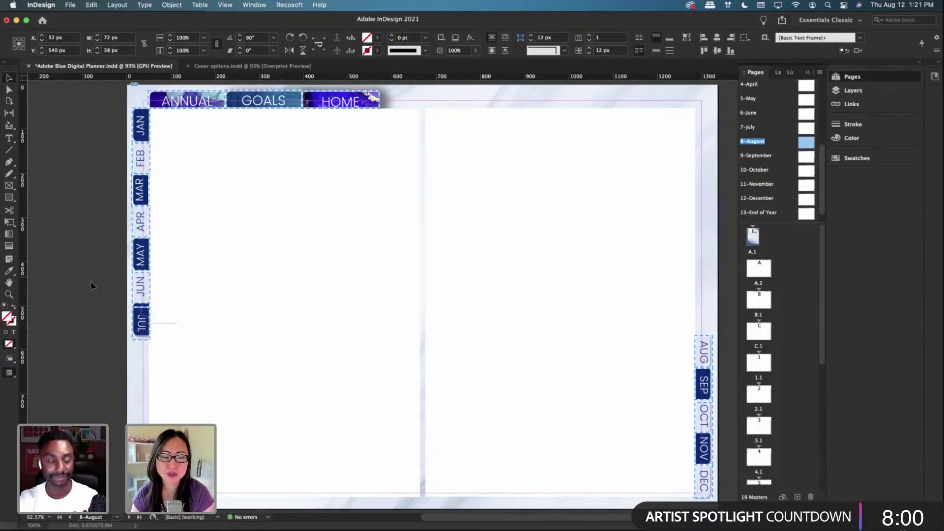
drag(142, 322, 141, 319)
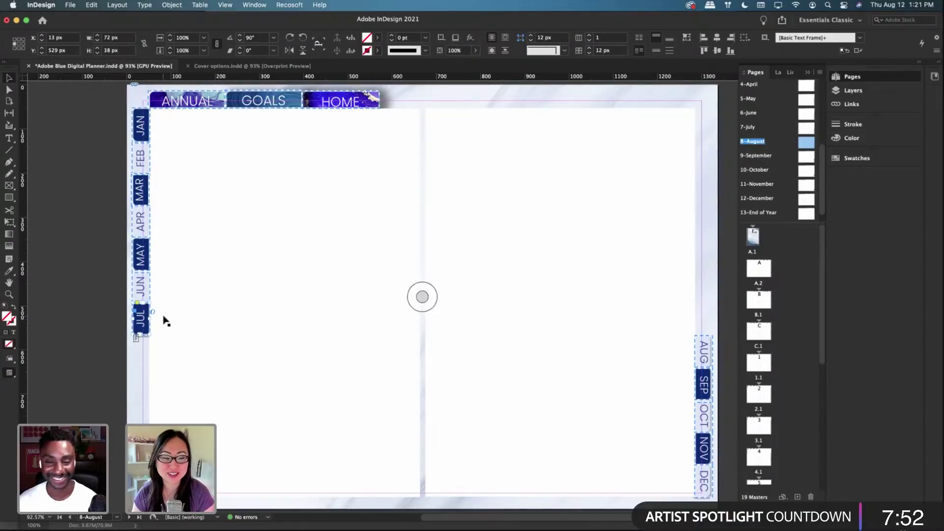
Step: Copy all tab labels without the background from the 8-August master and open the 9-September master
click(177, 335)
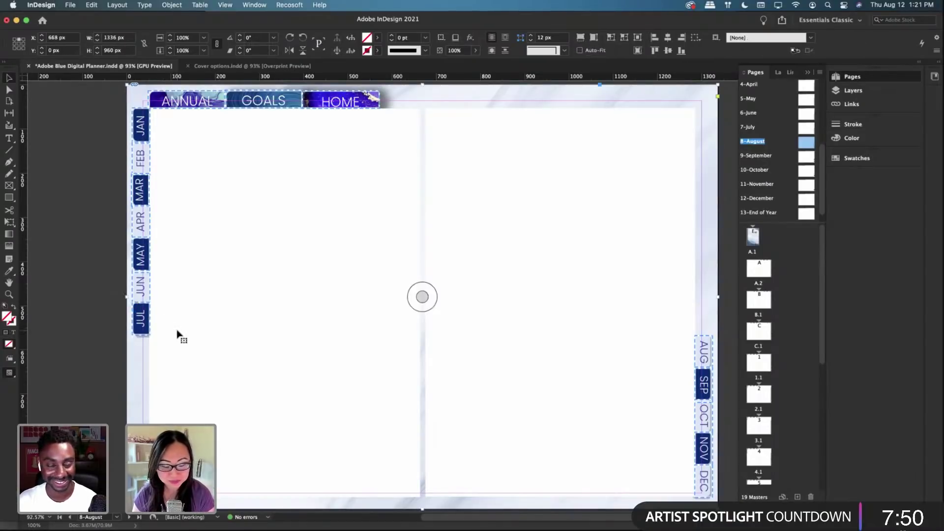
key(super+a)
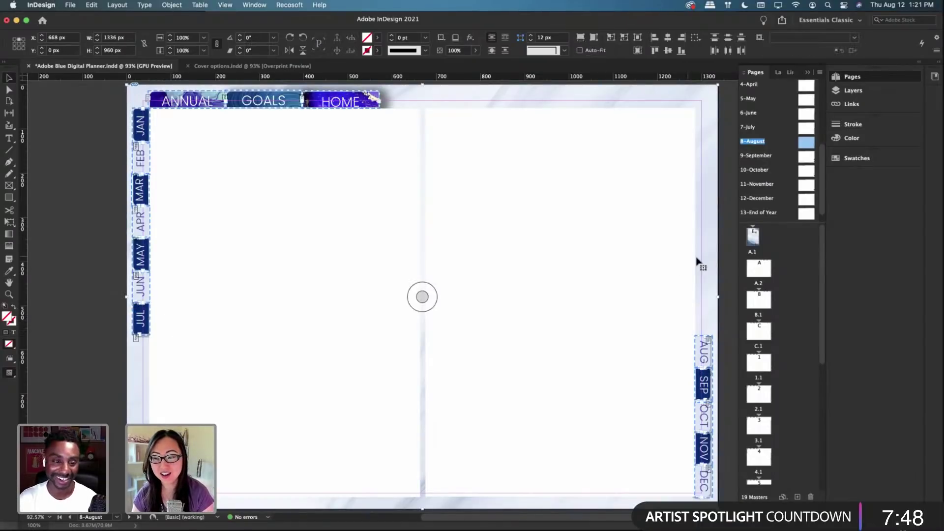
click(702, 274)
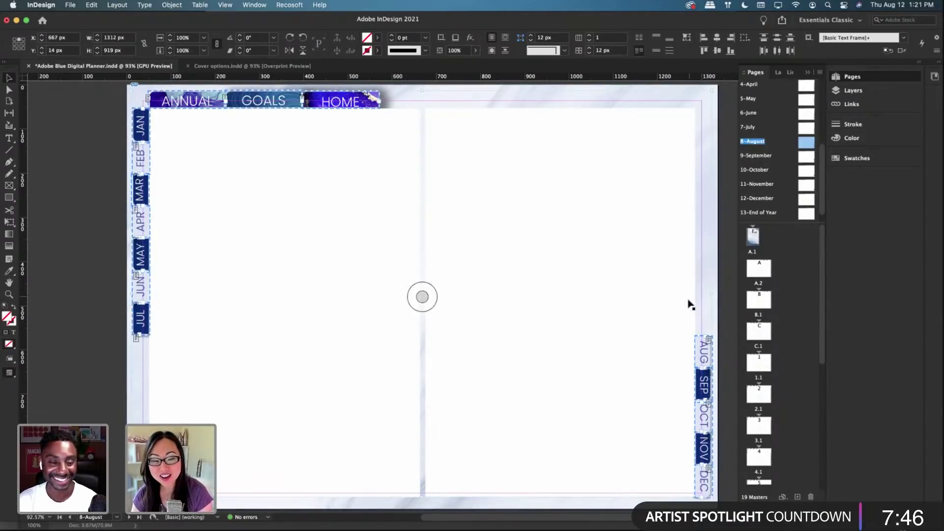
double_click(756, 156)
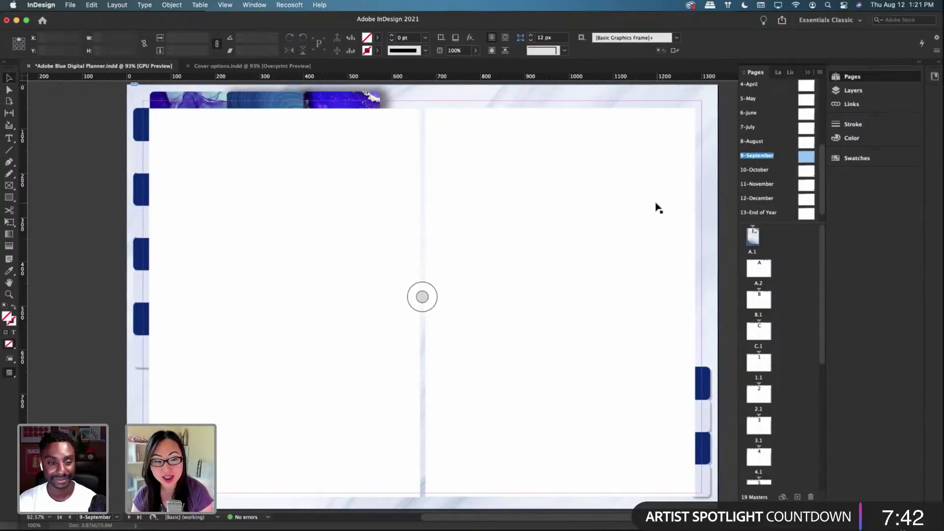
Step: Paste the labels in place on the 9-September master and move AUG, rotated to 90°, onto the left-edge tab below JUL
right_click(605, 106)
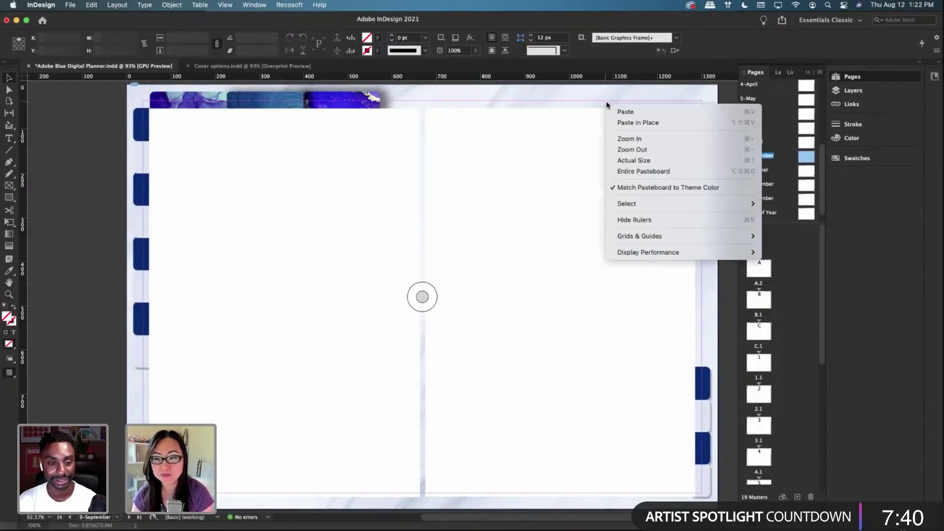
click(622, 123)
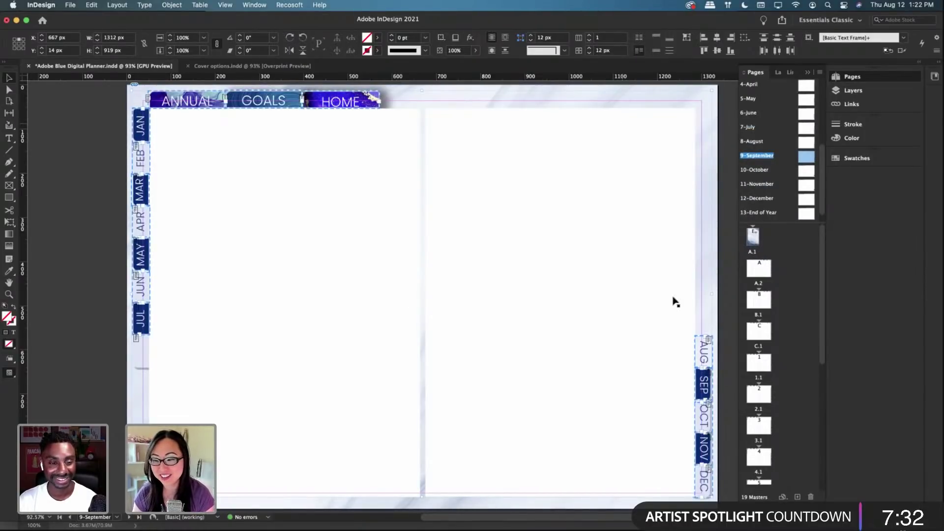
drag(695, 348, 91, 298)
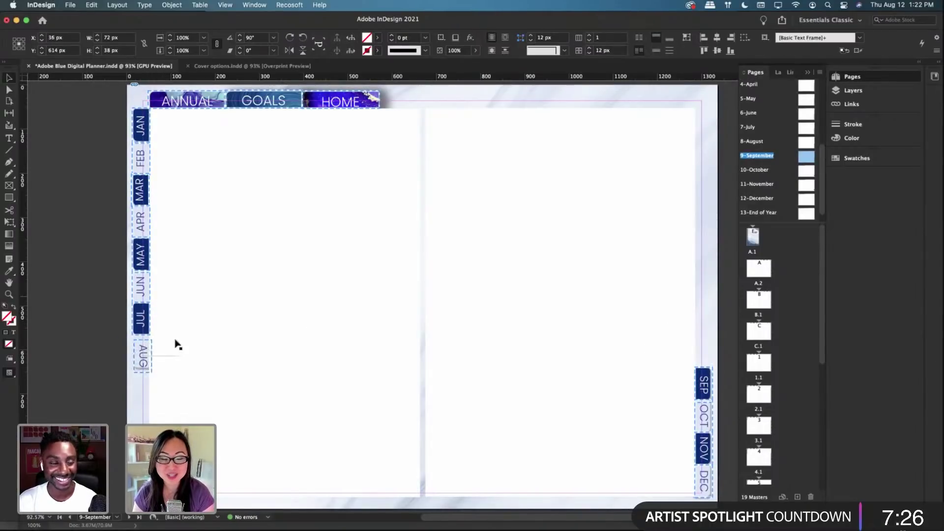
drag(141, 353, 144, 346)
Step: Try to copy all tab labels without the background from the 9-September master and open the 10-October master
click(157, 367)
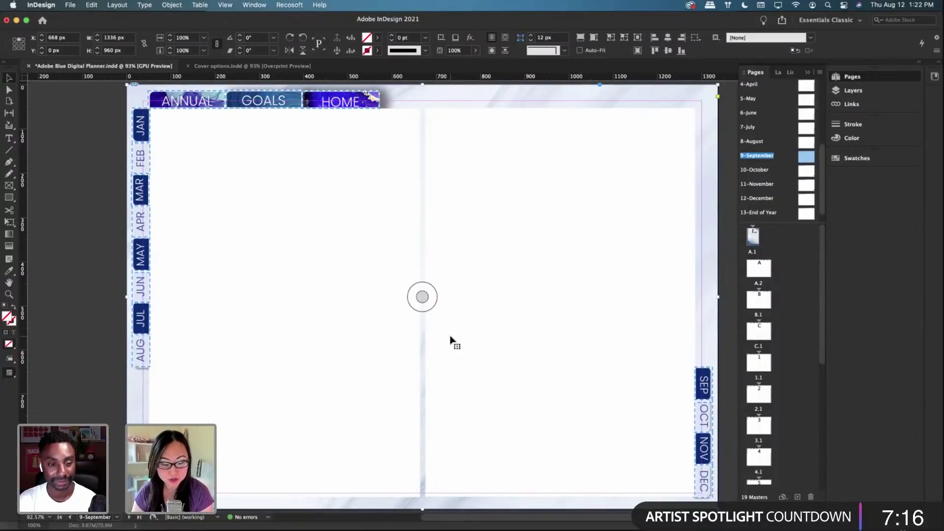
key(super+a)
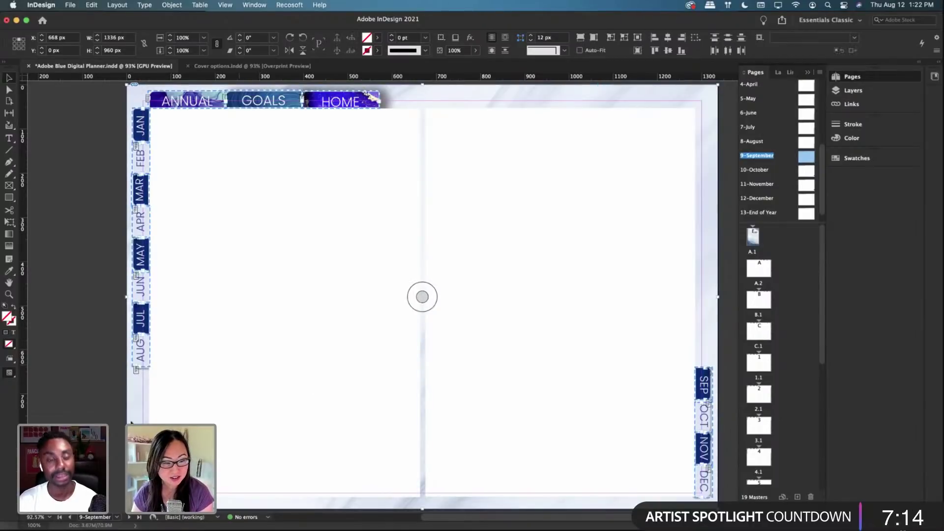
shift+click(132, 419)
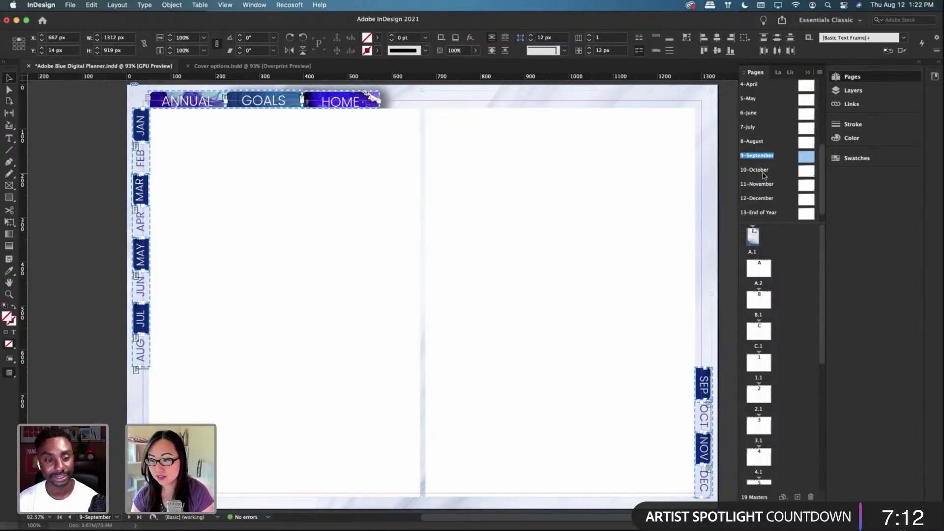
double_click(763, 172)
Step: Try pasting the tab labels in place on the 10-October master and undo the paste
right_click(581, 98)
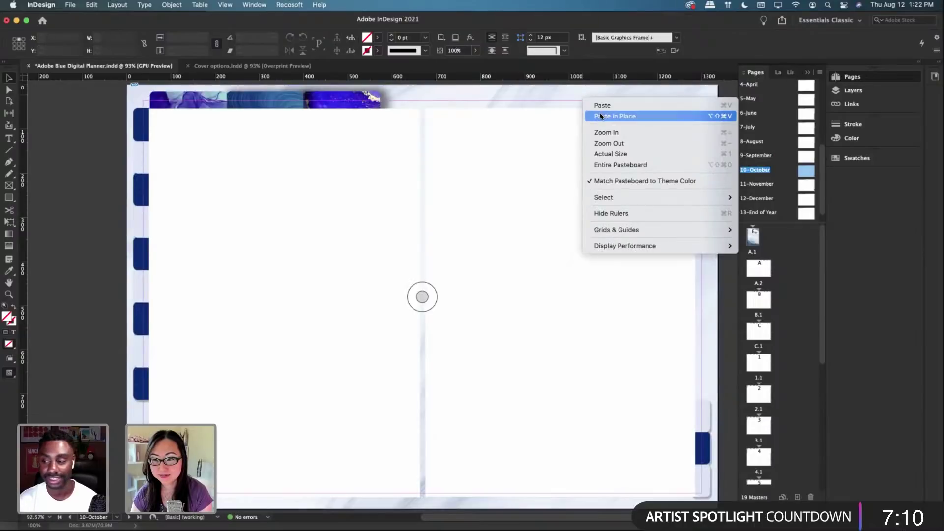
click(600, 116)
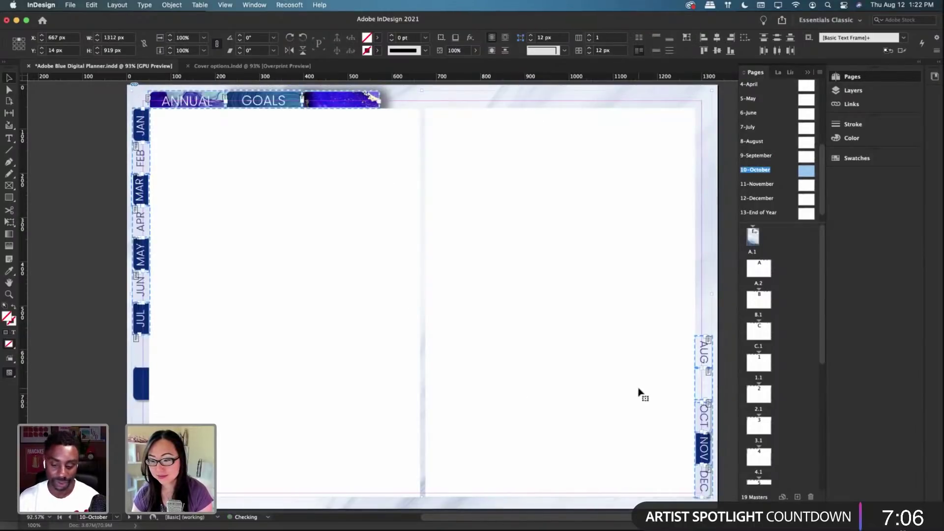
click(703, 359)
click(704, 359)
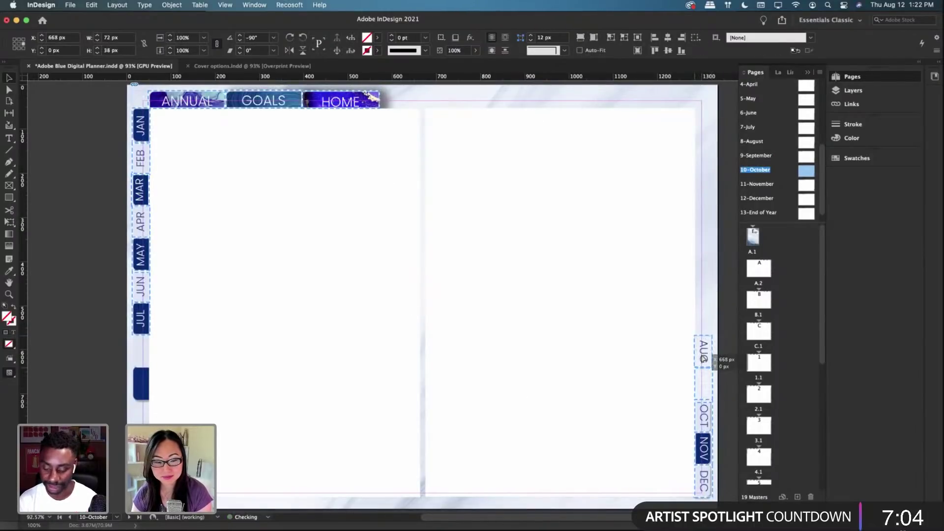
click(704, 359)
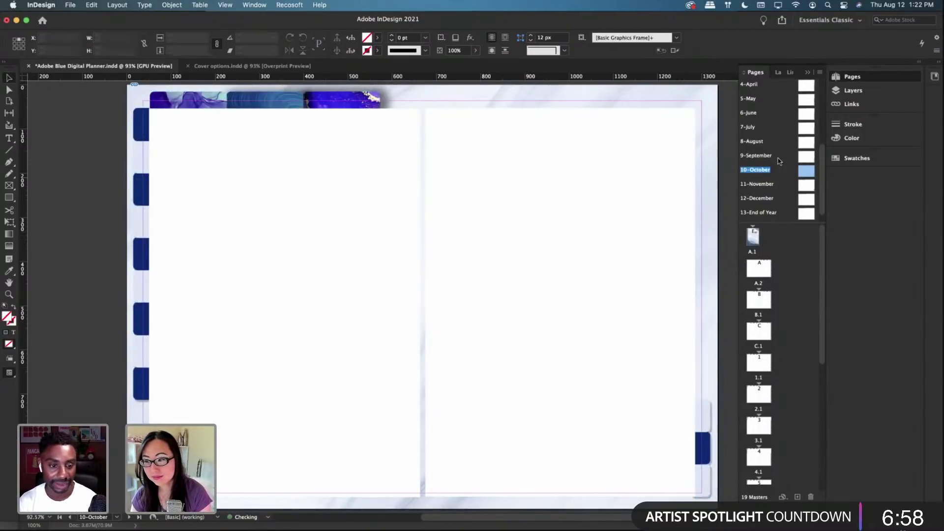
Step: Copy all tab labels without the background from the 9-September master and reopen the 10-October master
double_click(765, 156)
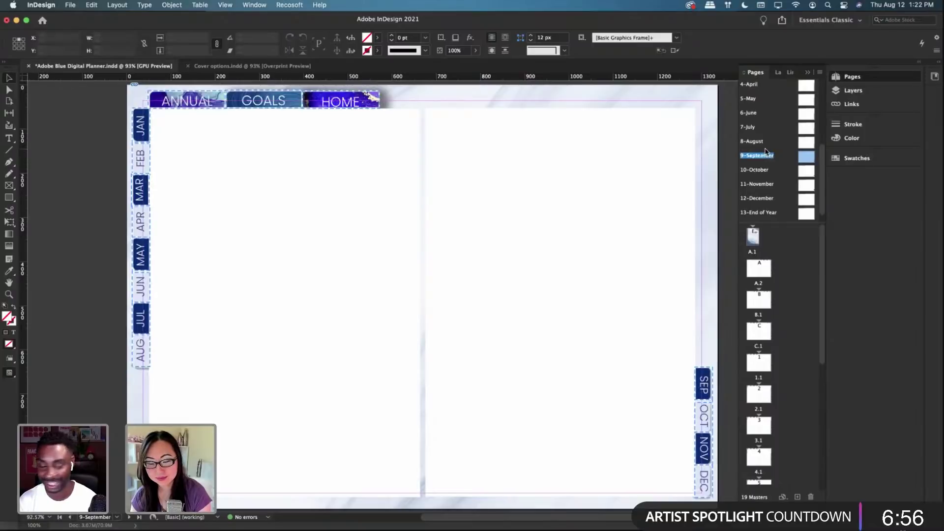
click(583, 345)
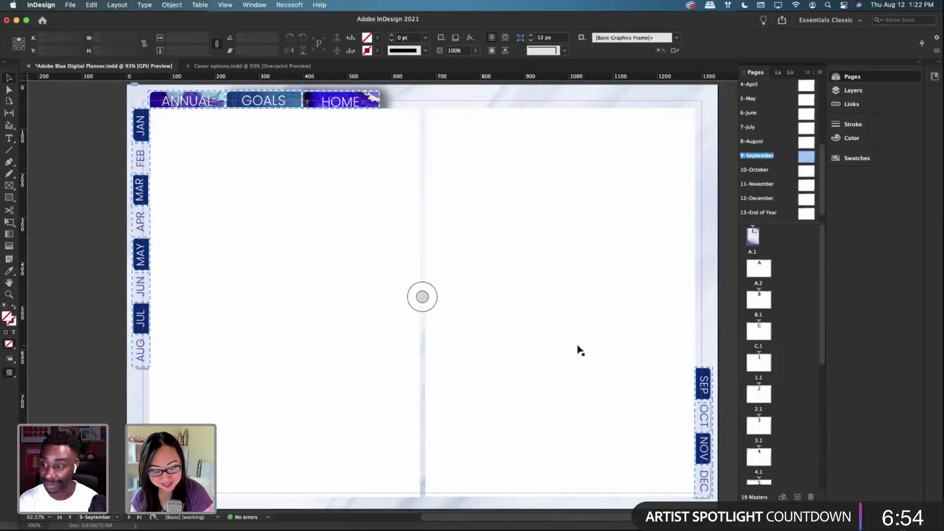
key(super+a)
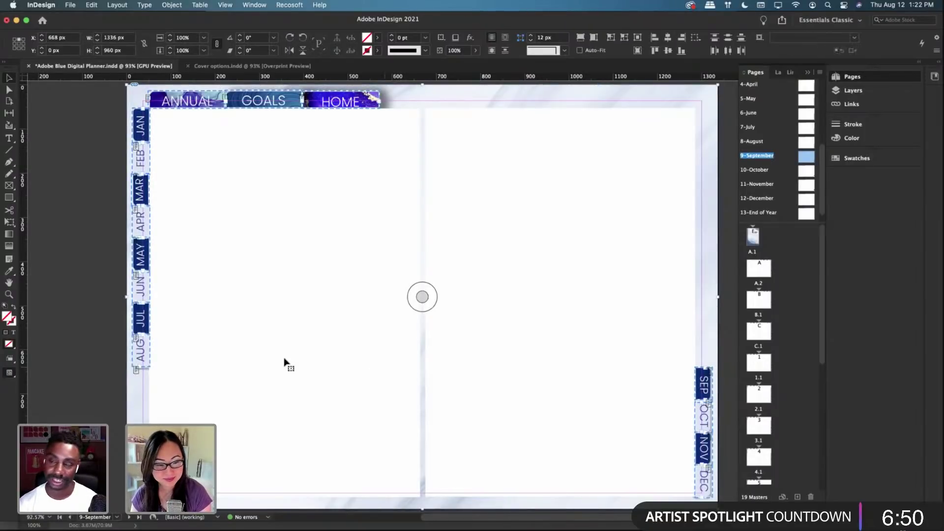
click(151, 402)
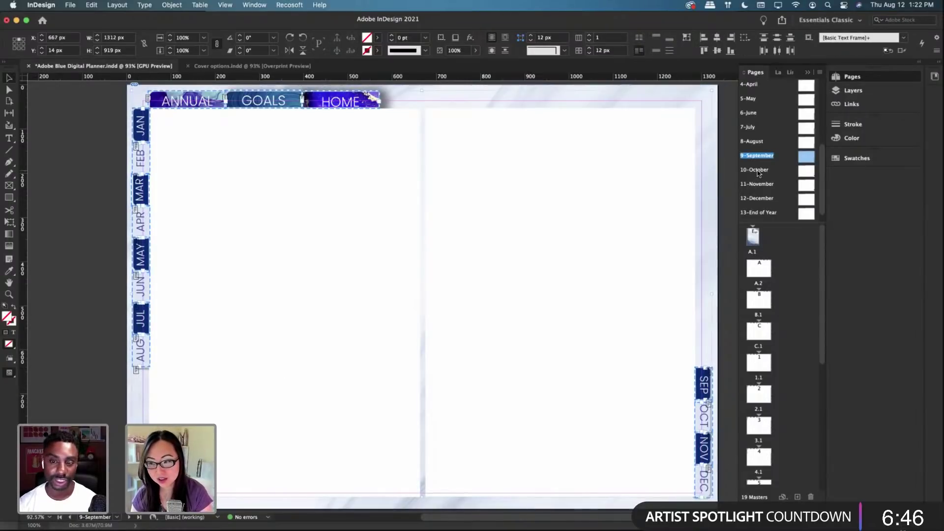
double_click(758, 170)
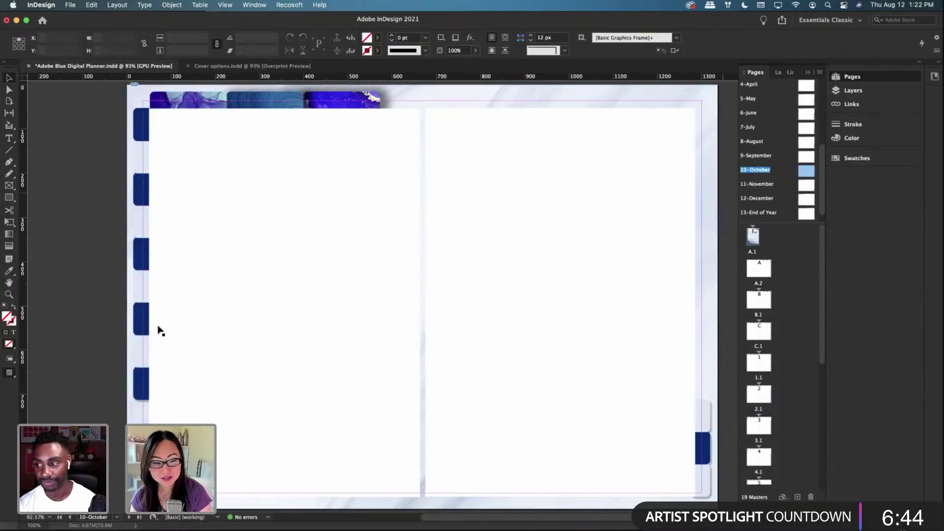
Step: Paste the labels in place on the 10-October master and move SEP, rotated to 90°, onto the left-edge tab below AUG at X 14 px
right_click(219, 280)
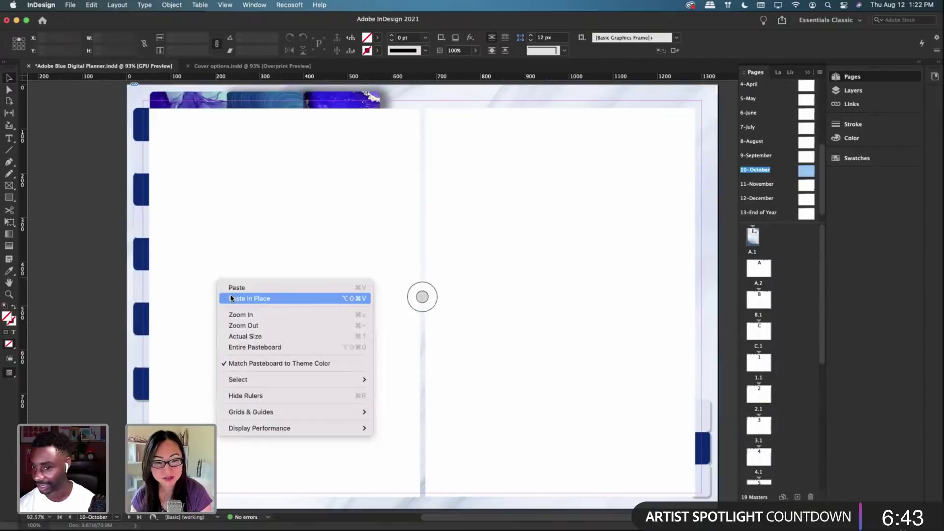
click(346, 297)
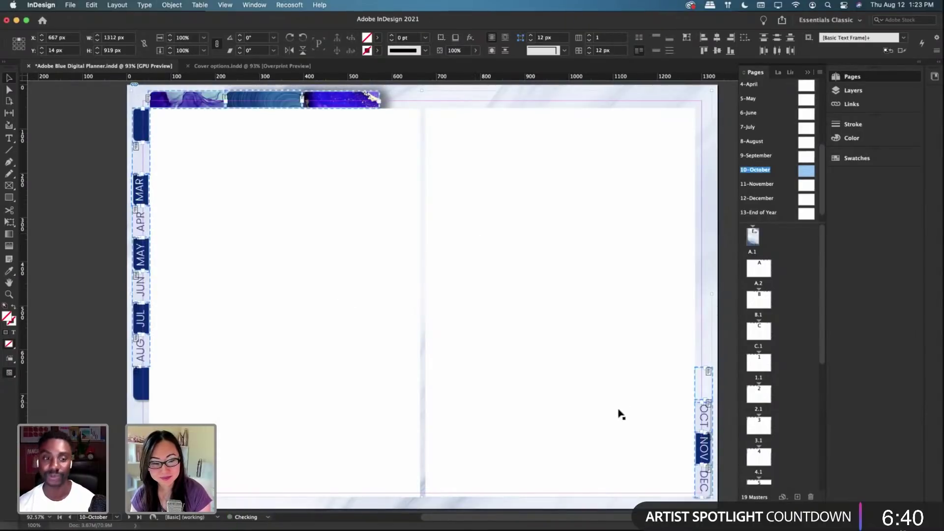
mouse_move(703, 388)
mouse_down()
mouse_move(142, 390)
mouse_move(123, 346)
mouse_move(105, 340)
mouse_up()
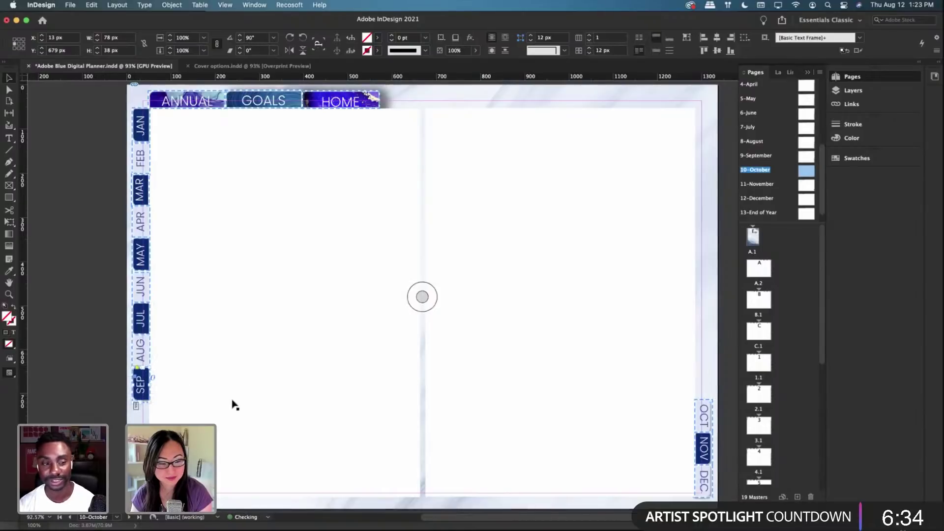
key(Right)
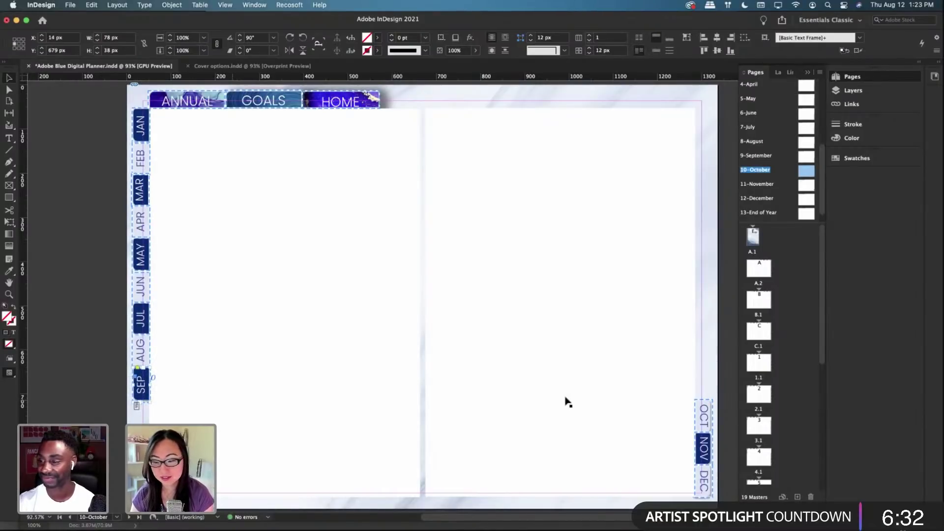
Step: Copy all tab labels without the background from the 10-October master and open the 11-November master
click(583, 401)
key(super+a)
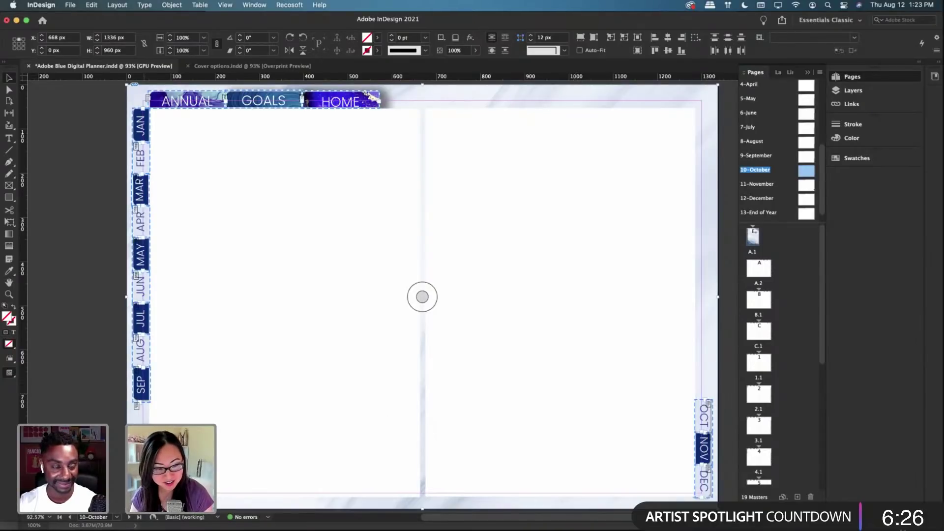
shift+click(715, 356)
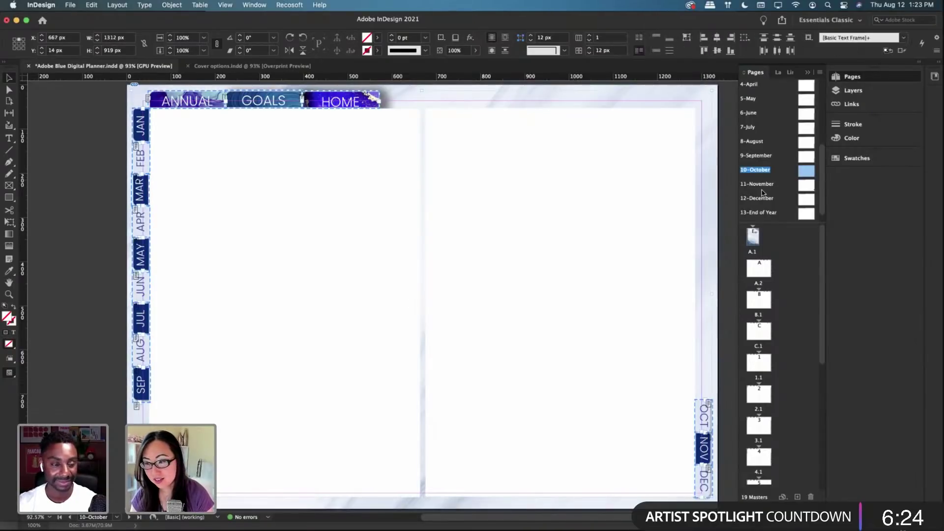
key(super+x)
Step: Paste the labels in place on the 11-November master and move OCT, rotated to 90°, below SEP, aligned at X 13 px
right_click(539, 106)
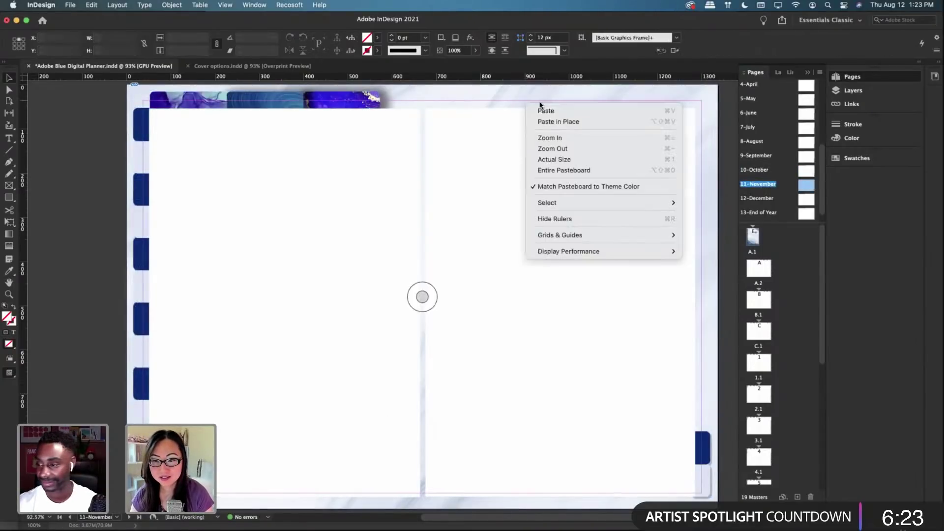
click(560, 122)
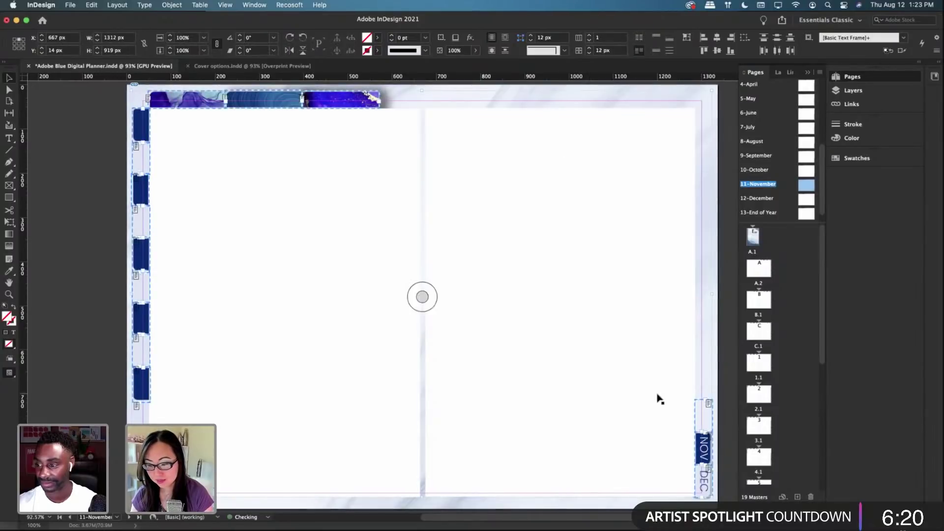
drag(706, 412, 129, 437)
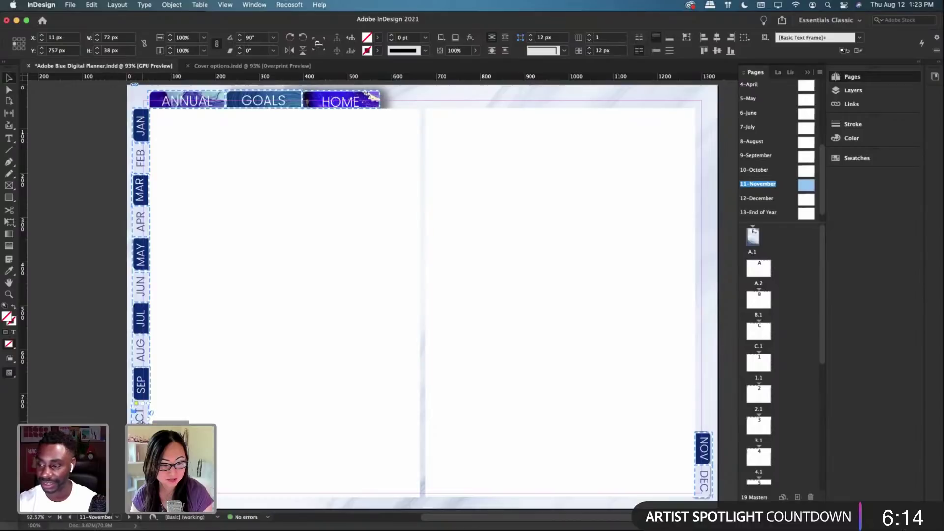
click(219, 455)
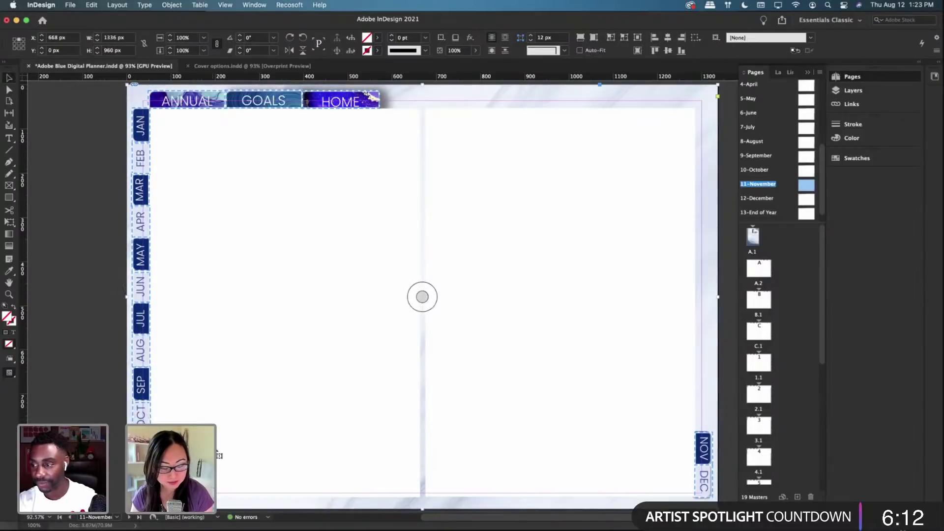
click(141, 415)
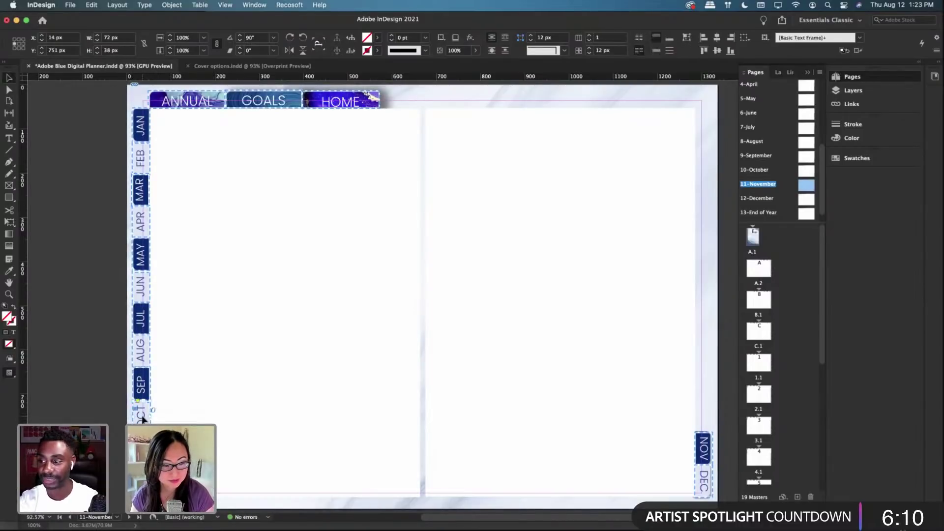
key(Left)
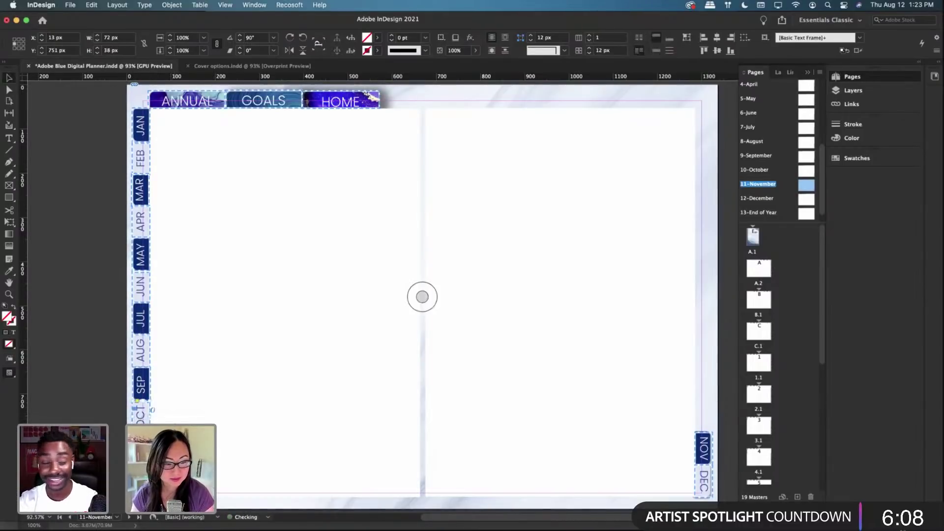
click(141, 389)
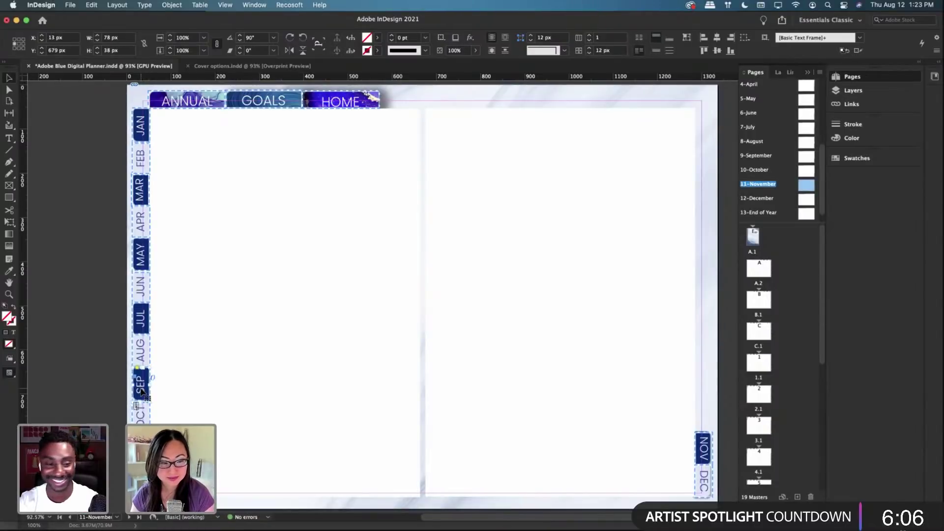
click(177, 358)
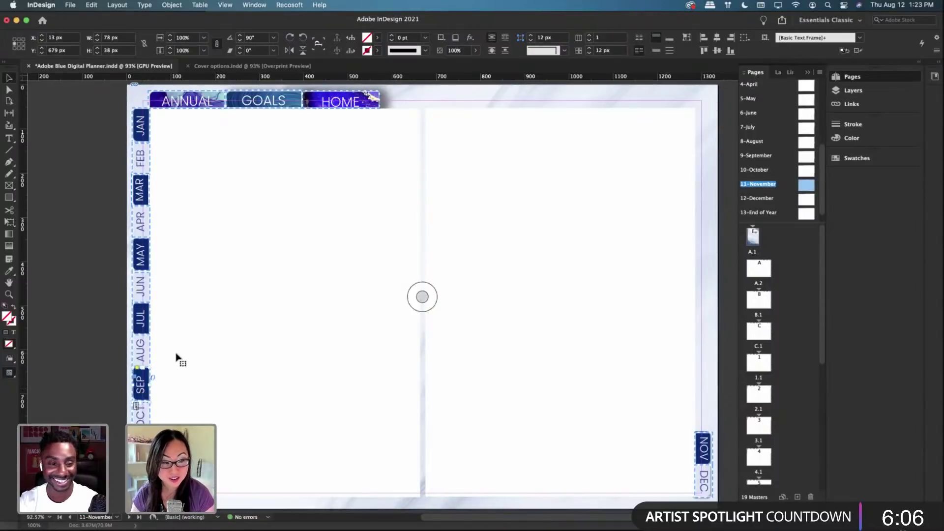
Step: Copy all tab labels without the background from the 11-November master and open the 12-December master
click(198, 401)
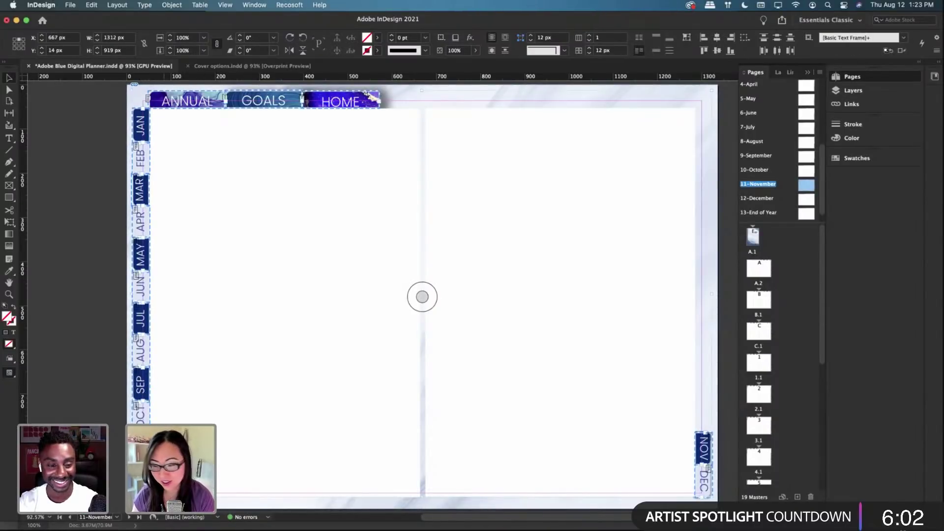
click(768, 200)
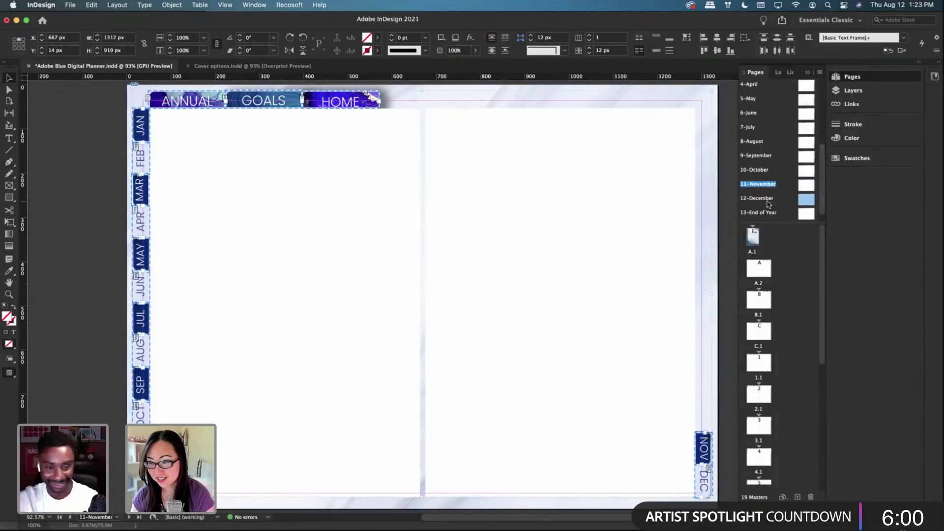
double_click(768, 201)
Step: Paste the labels in place on the 12-December master and move NOV, rotated to 90°, onto the left edge below OCT
right_click(545, 241)
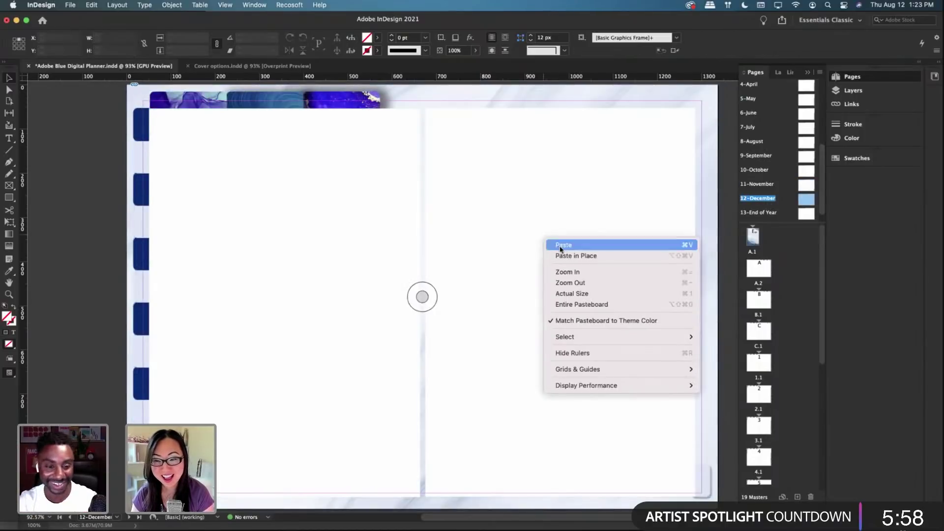
click(565, 256)
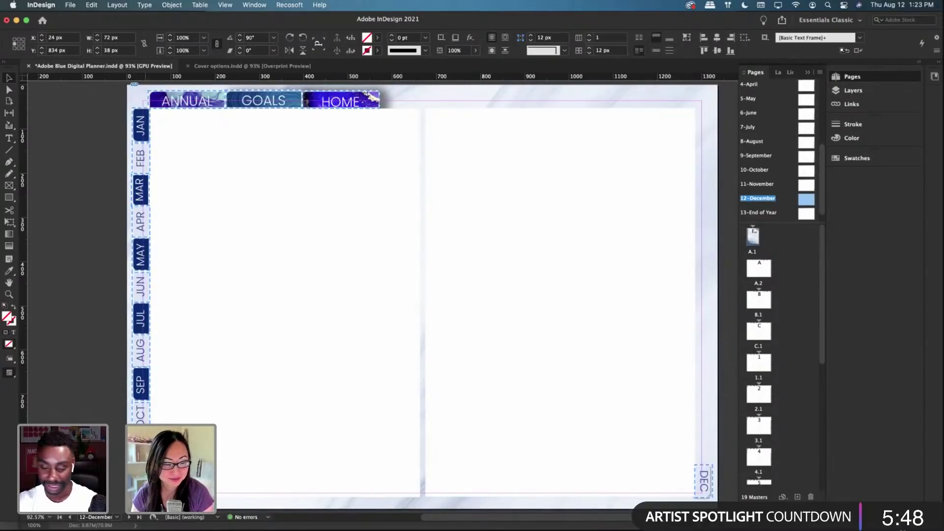
drag(146, 454, 141, 449)
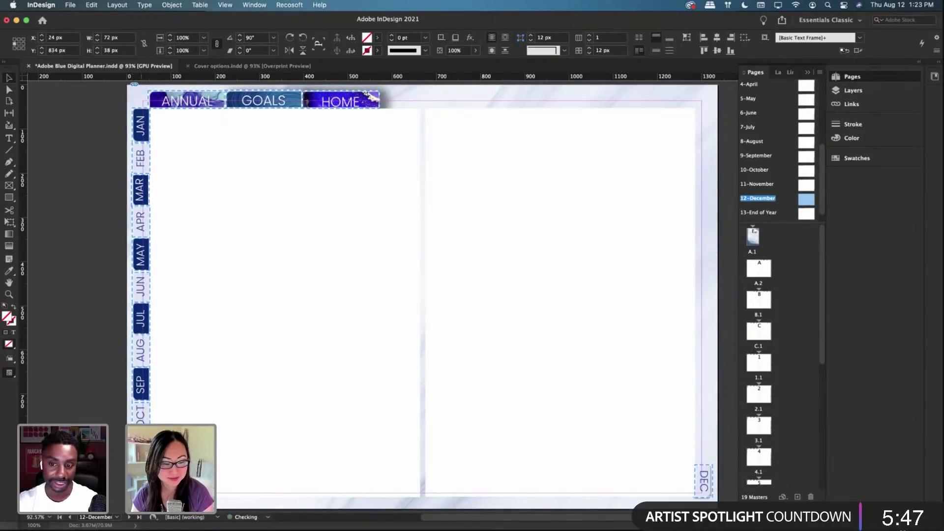
Step: Copy all tab labels without the background from the 12-December master and open the 13-End of Year master
click(263, 442)
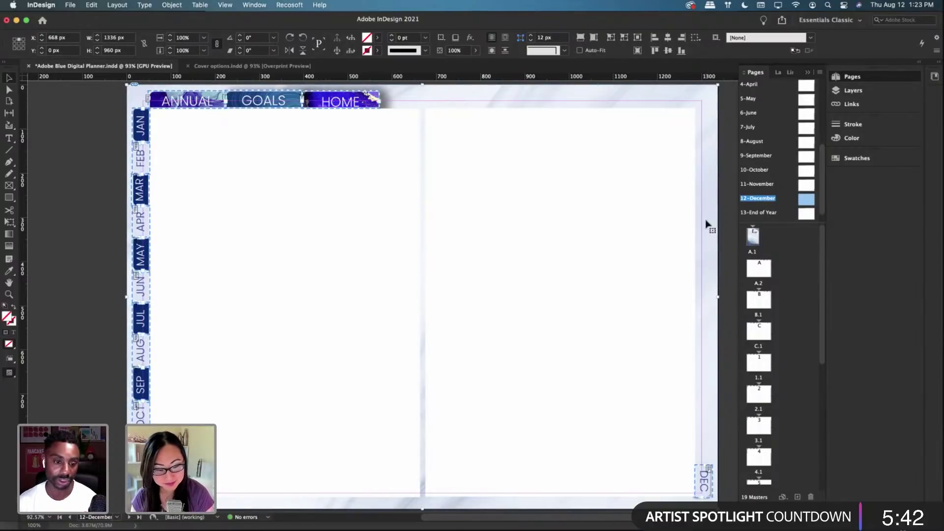
click(422, 296)
click(421, 297)
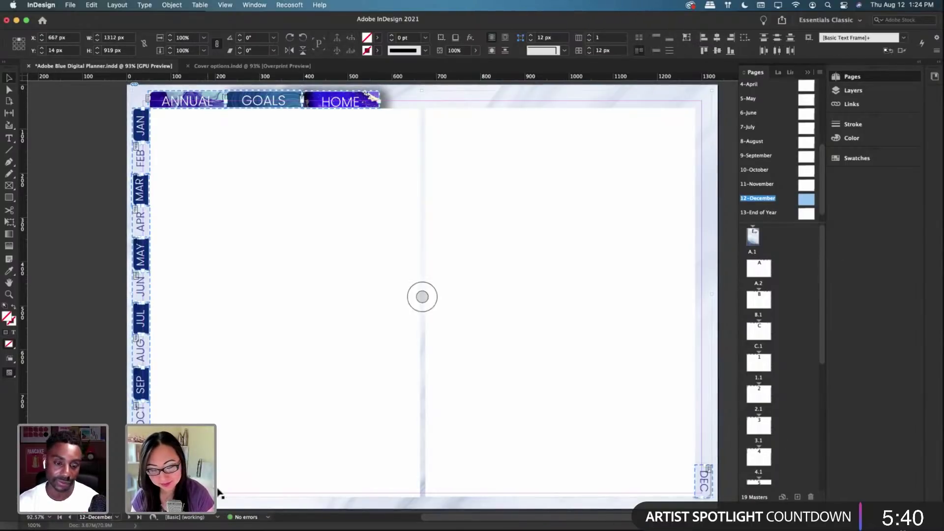
double_click(759, 212)
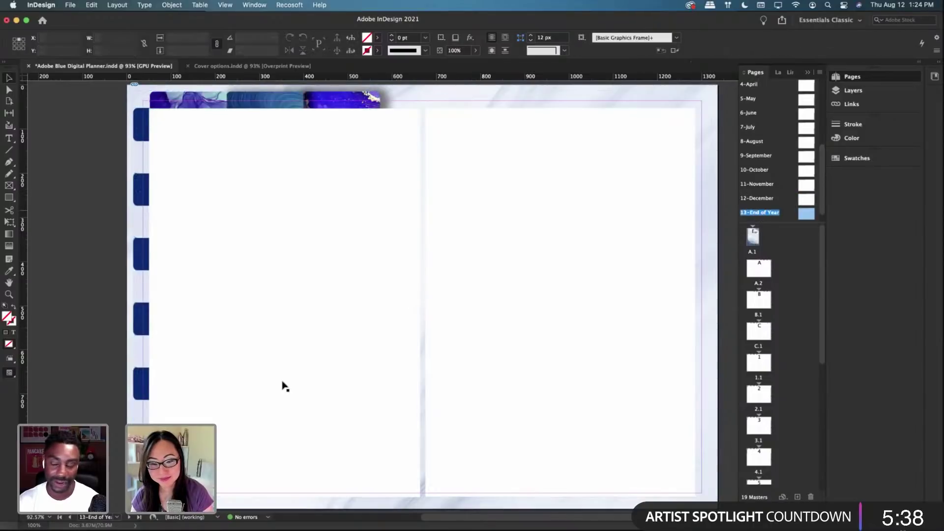
Step: Paste the labels in place on the 13-End of Year master and move DEC, rotated to 90°, below NOV at X 13 px
right_click(260, 333)
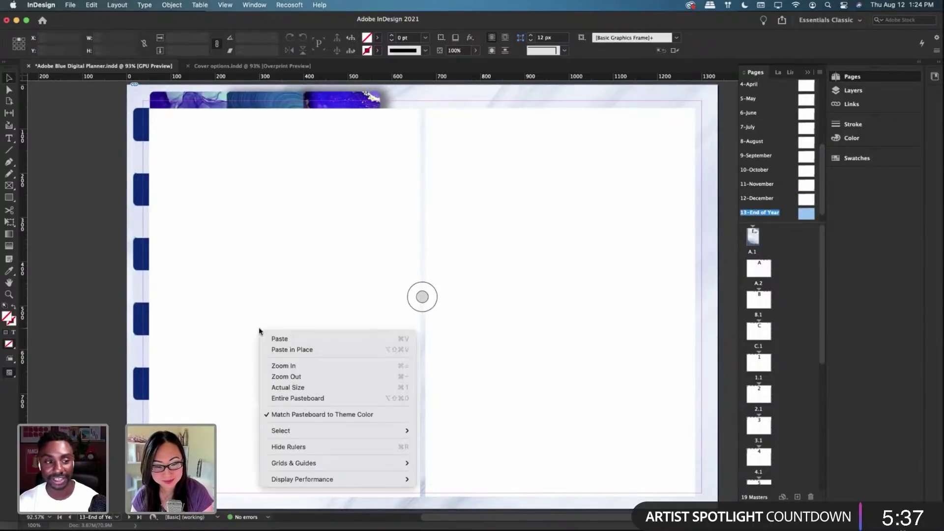
click(293, 344)
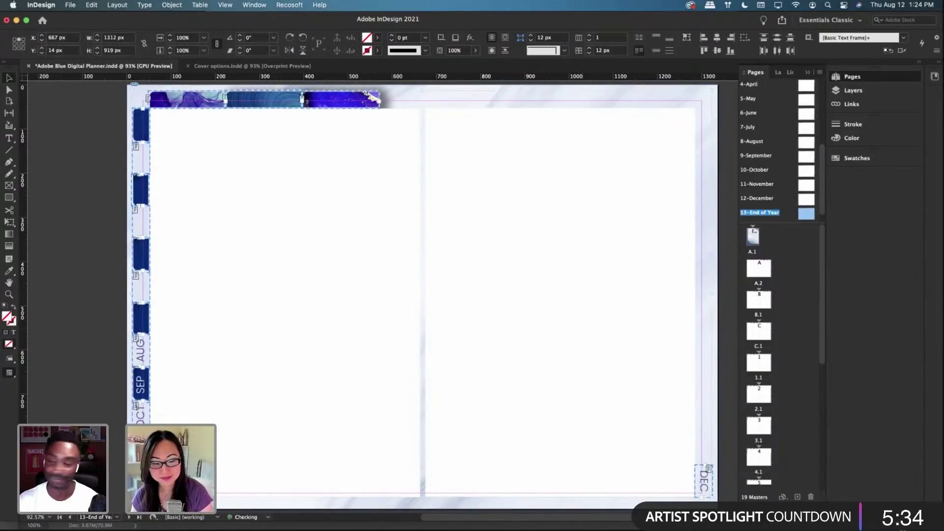
click(422, 296)
click(707, 482)
drag(708, 482, 146, 482)
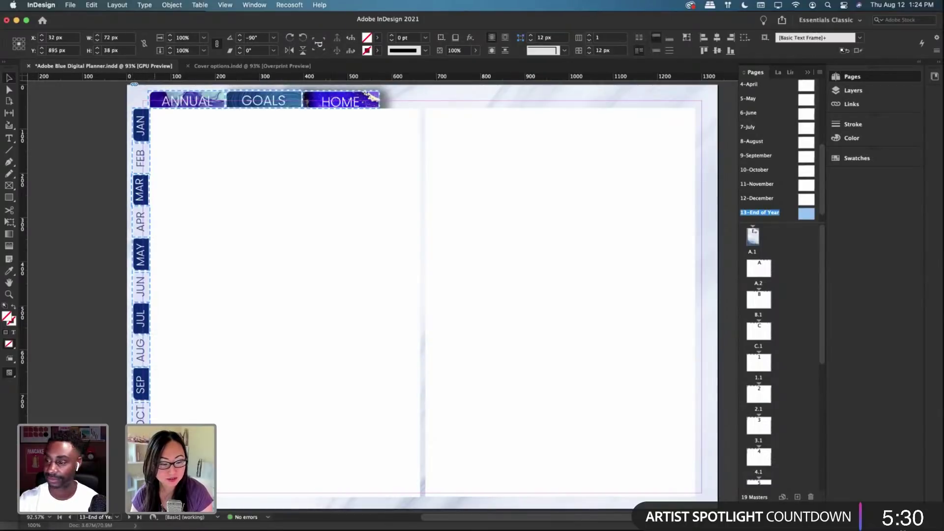
drag(120, 444, 117, 434)
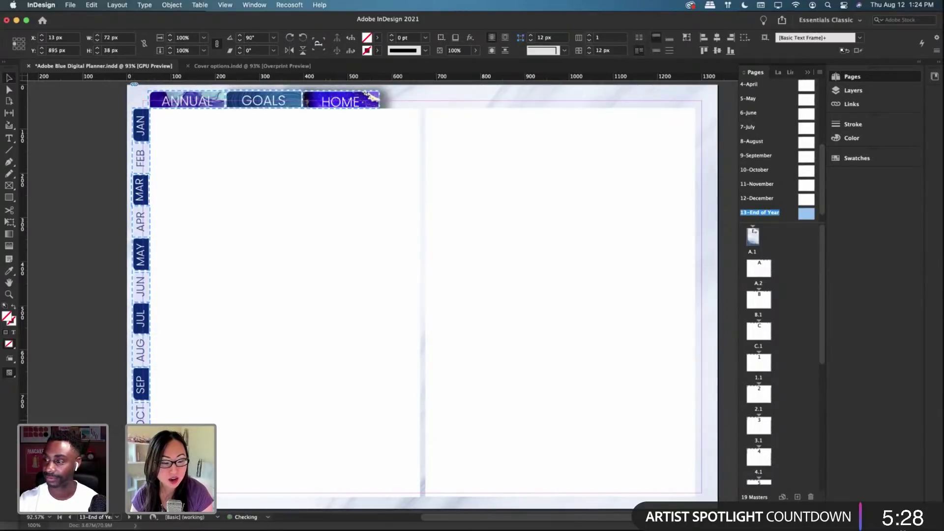
click(421, 295)
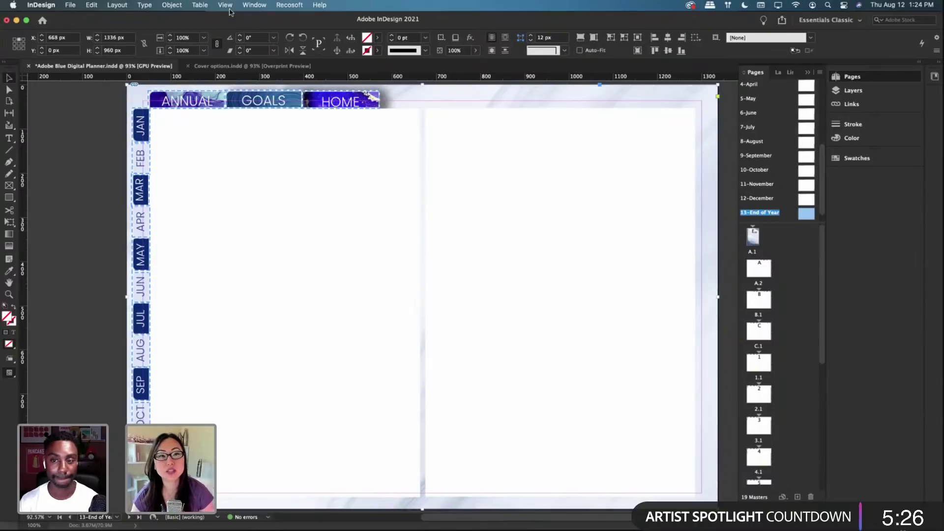
Step: Bring up the view options for the 13-End of Year master
click(225, 5)
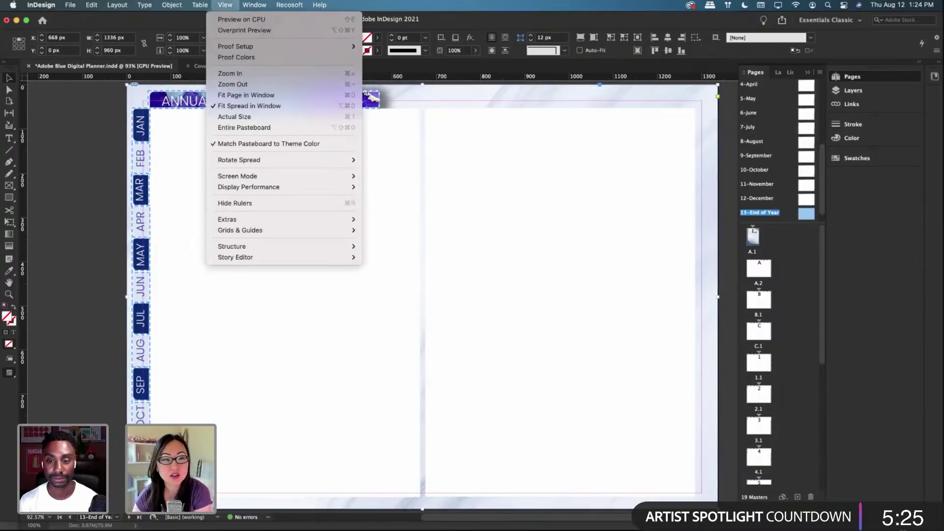
Step: Turn on Overprint Preview to check the planner spread's colours, and switch it off again
click(240, 30)
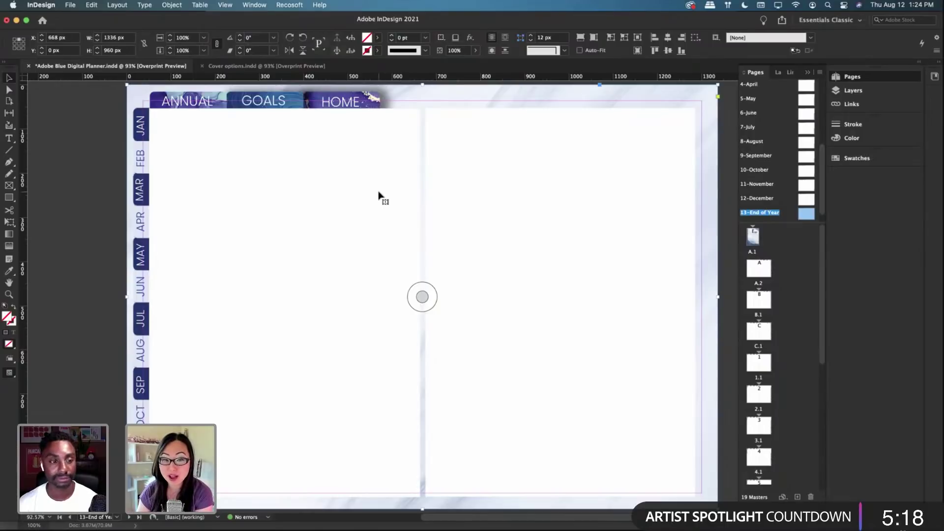
click(254, 7)
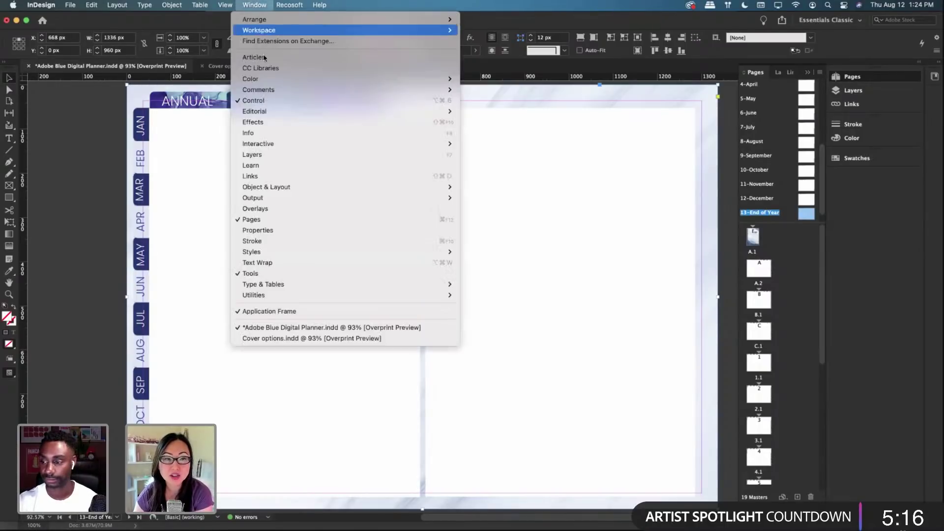
mouse_move(225, 4)
click(234, 30)
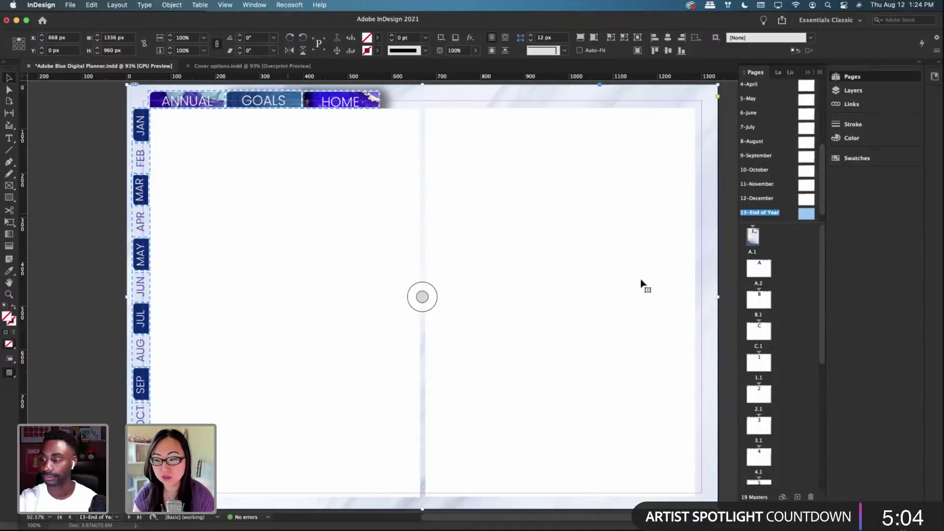
Step: Switch to Cover options.indd and display page 5, the back cover with the coil binding
scroll(782, 338, down, 1)
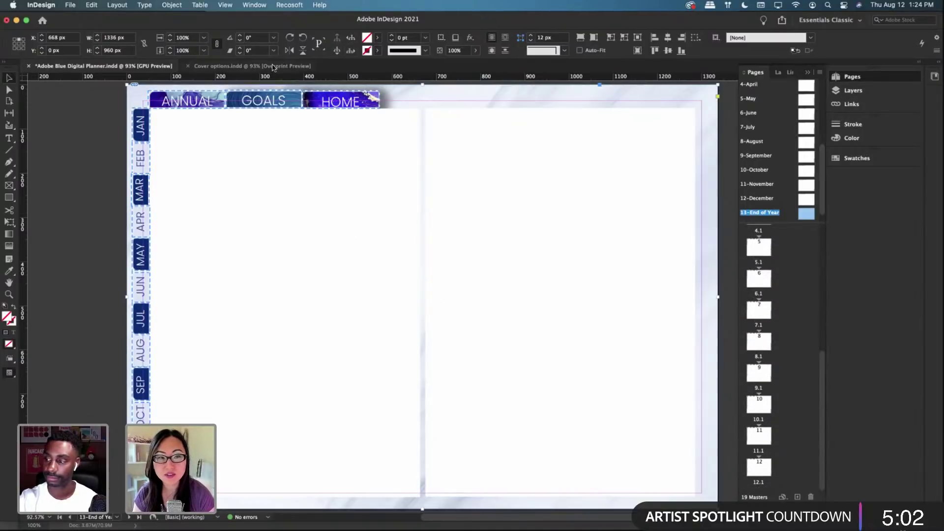
click(241, 66)
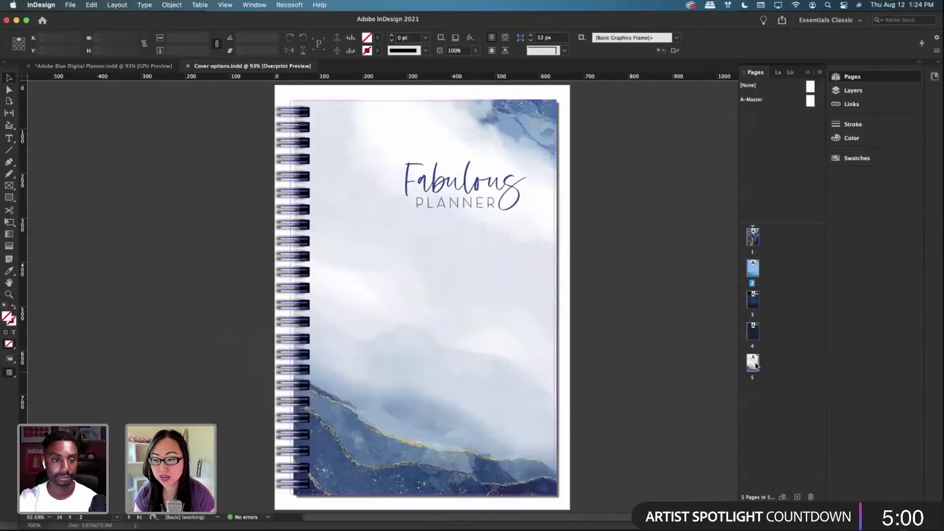
double_click(752, 362)
click(70, 5)
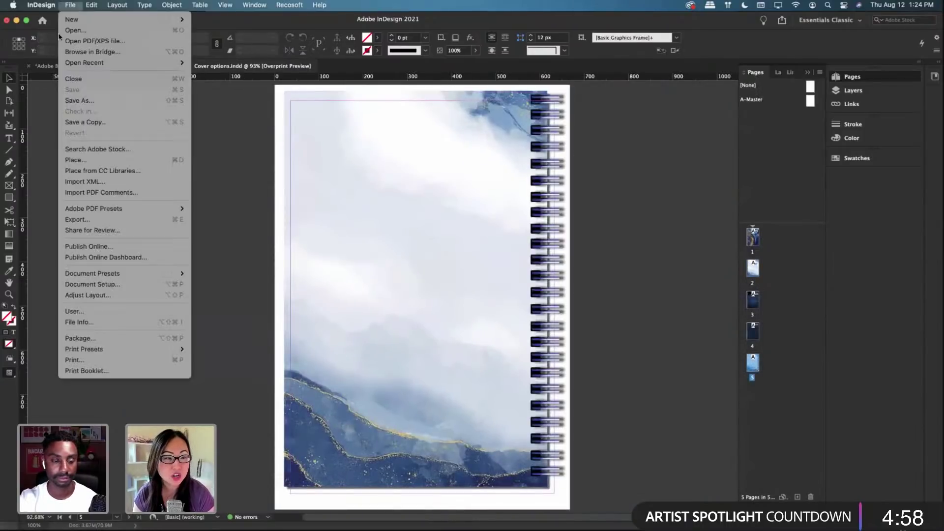
click(75, 159)
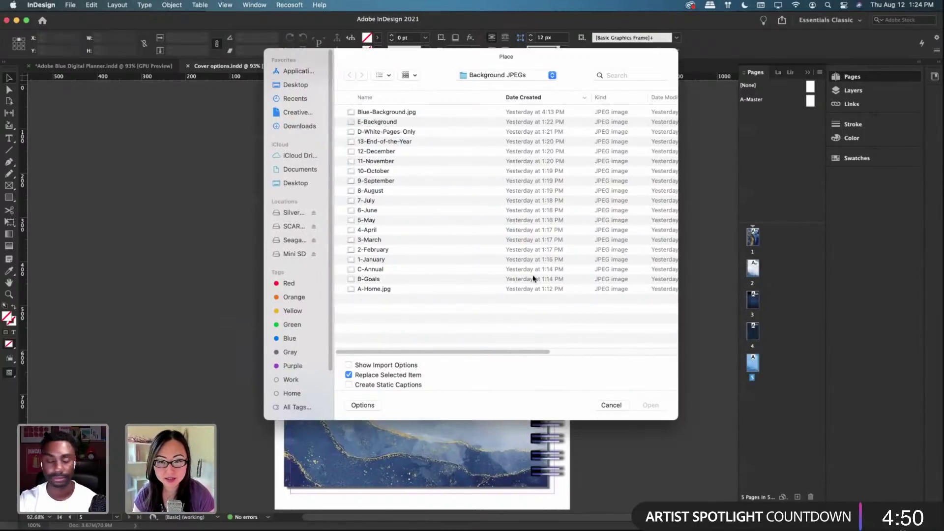
key(Escape)
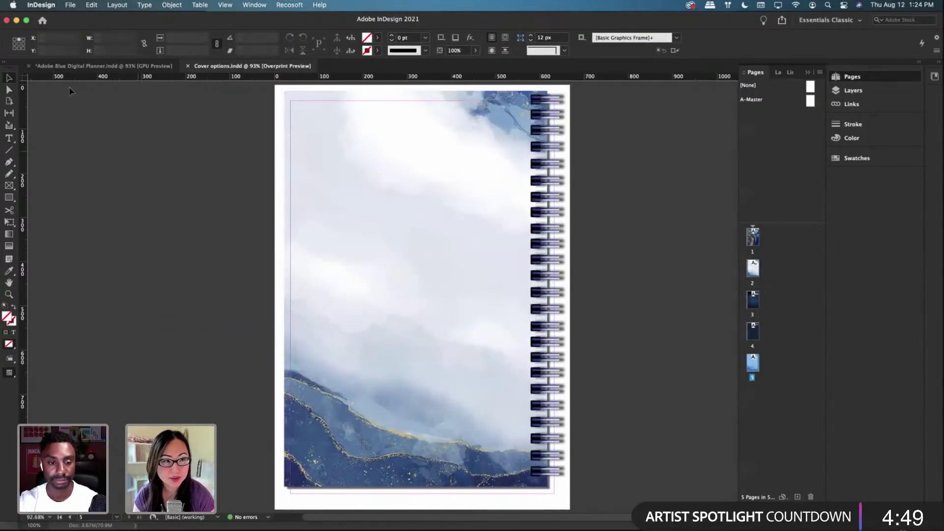
click(70, 5)
Step: Move page 5 to the end of Adobe Blue Digital Planner.indd without deleting the page from this document
click(746, 361)
right_click(745, 361)
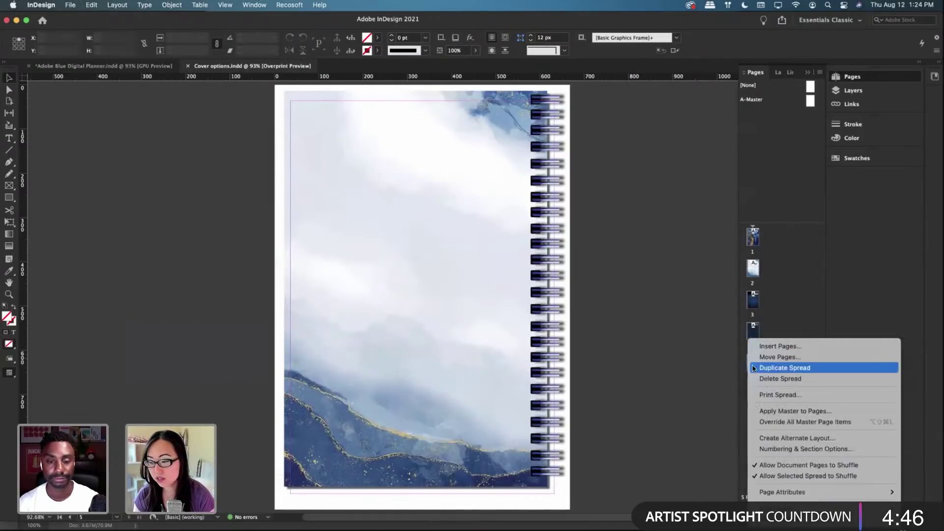
click(767, 357)
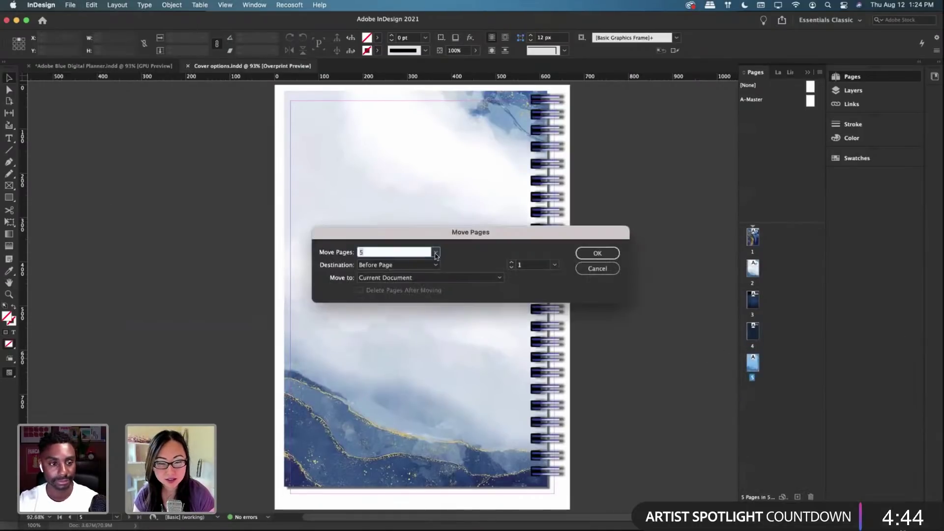
click(447, 277)
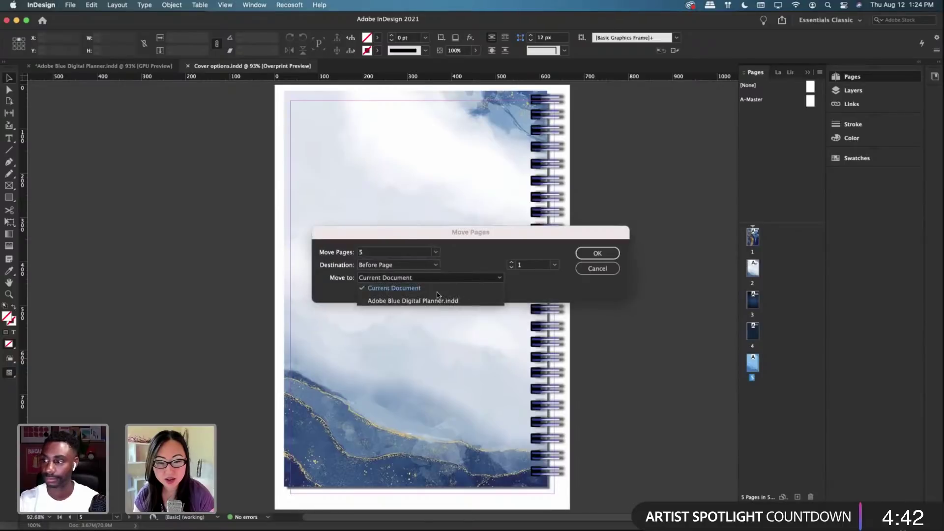
click(437, 300)
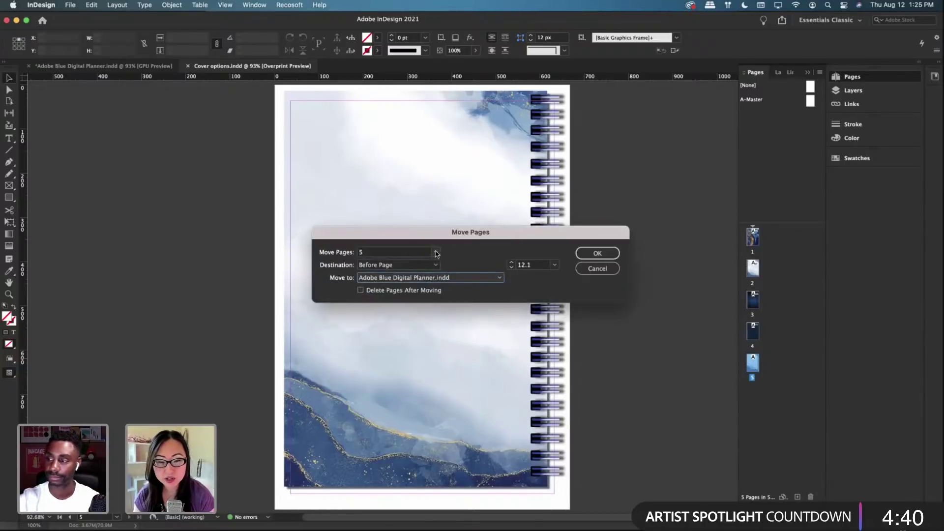
click(435, 265)
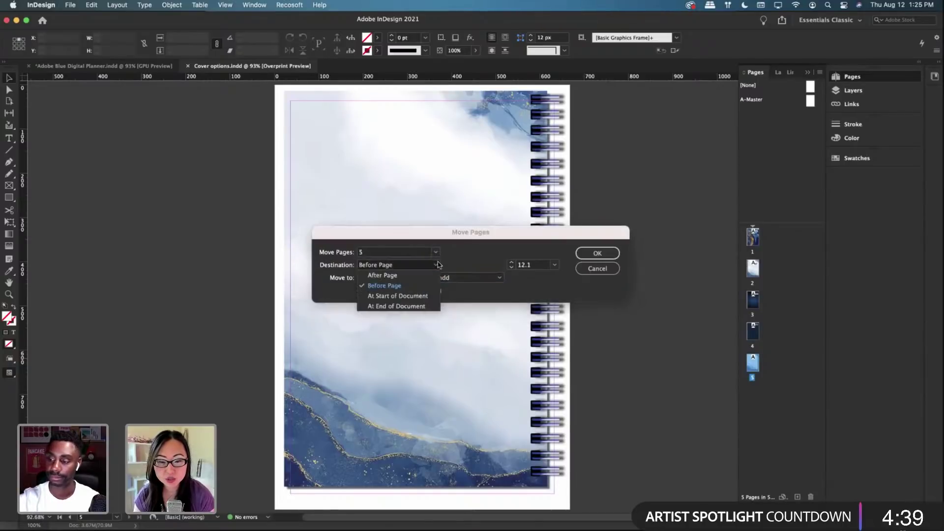
click(423, 308)
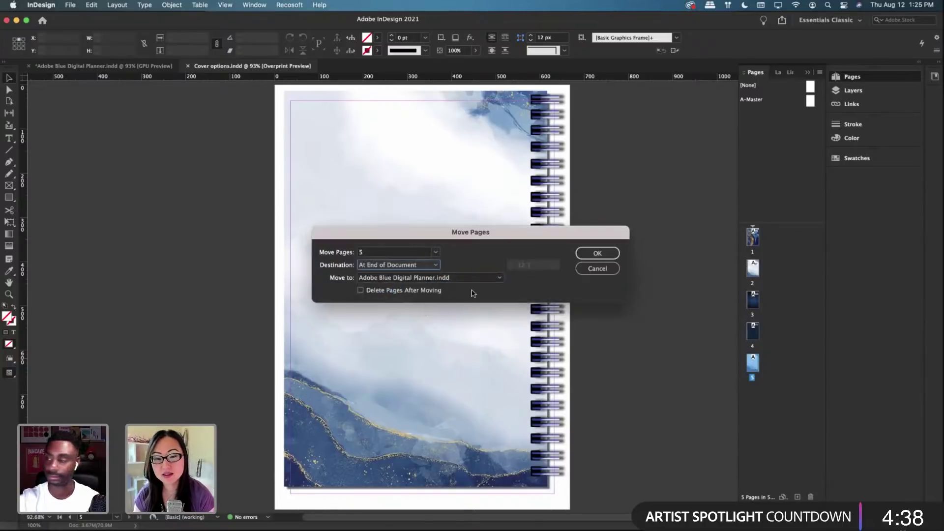
click(597, 253)
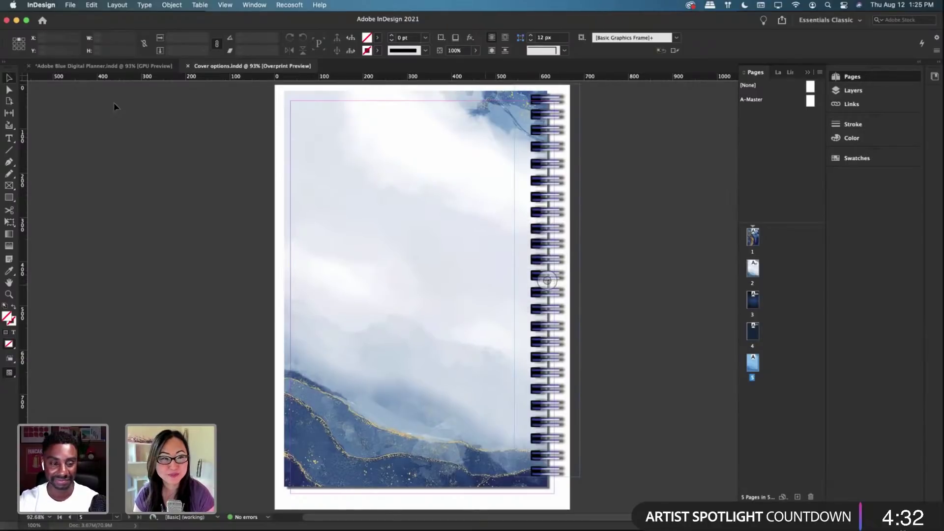
Step: Switch to Adobe Blue Digital Planner.indd and display the back cover page at the end of the document
click(116, 65)
scroll(751, 439, down, 5)
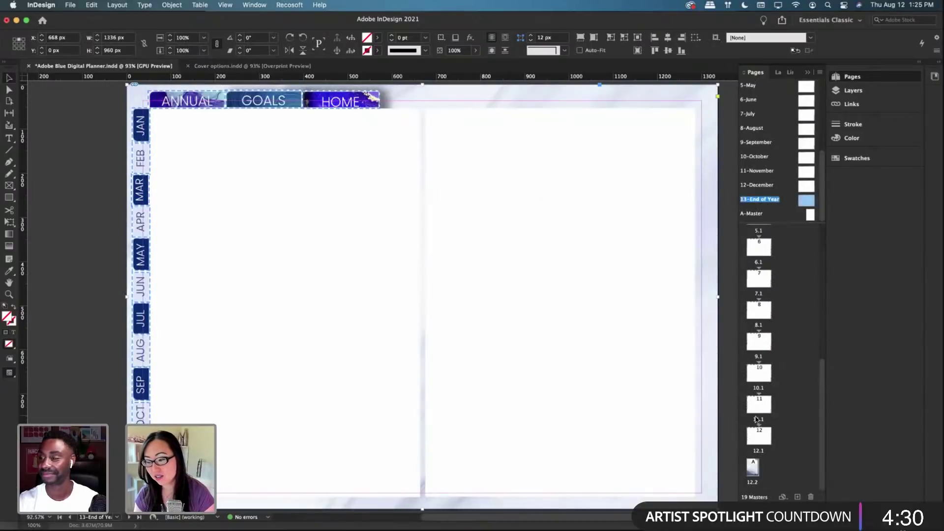
double_click(752, 467)
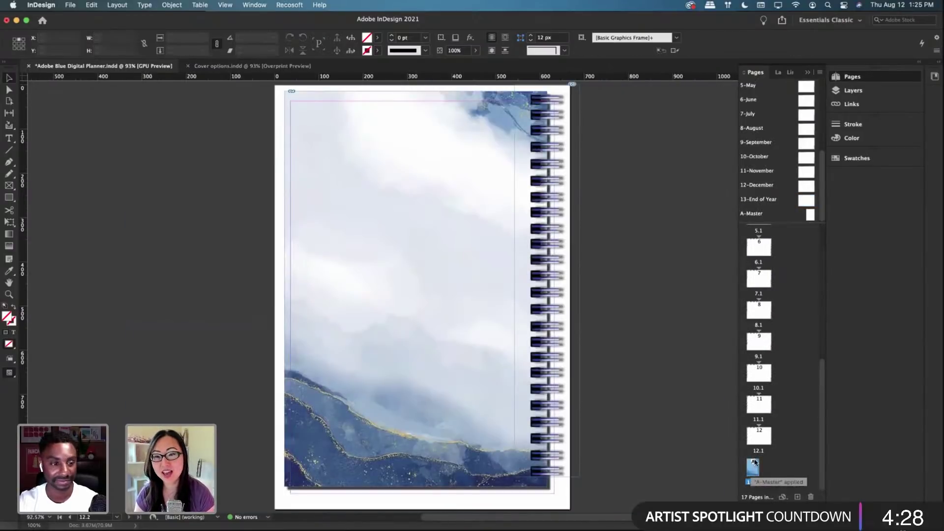
Step: Go to spread A.2 near the start of the planner and save the document
scroll(757, 413, up, 10)
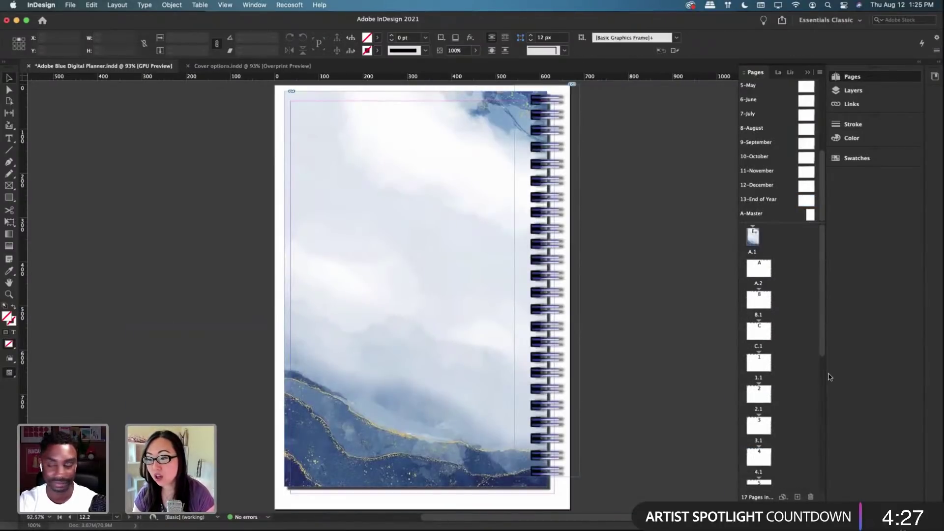
double_click(763, 270)
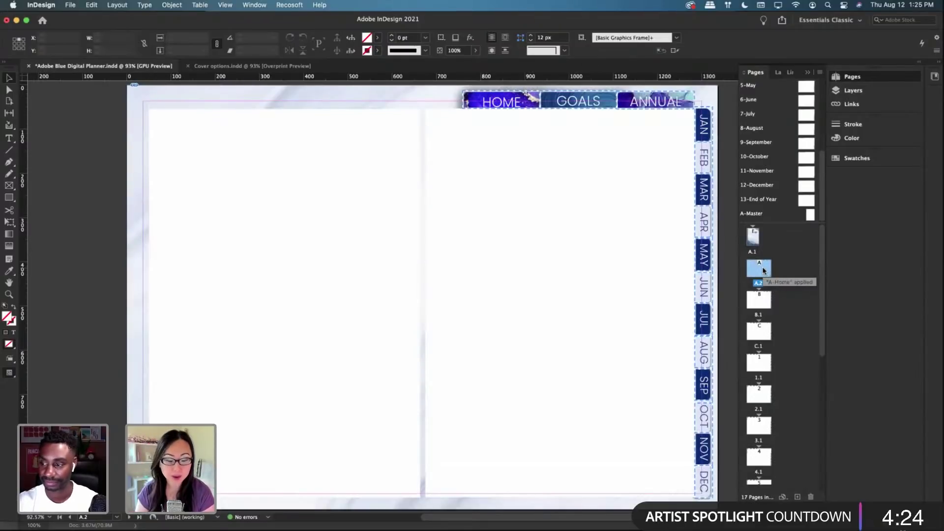
key(super+s)
Step: Start exporting the planner to the Desktop as an Adobe PDF (Interactive) named "TEST LINKS Adobe Blue Digital Planner"
click(70, 5)
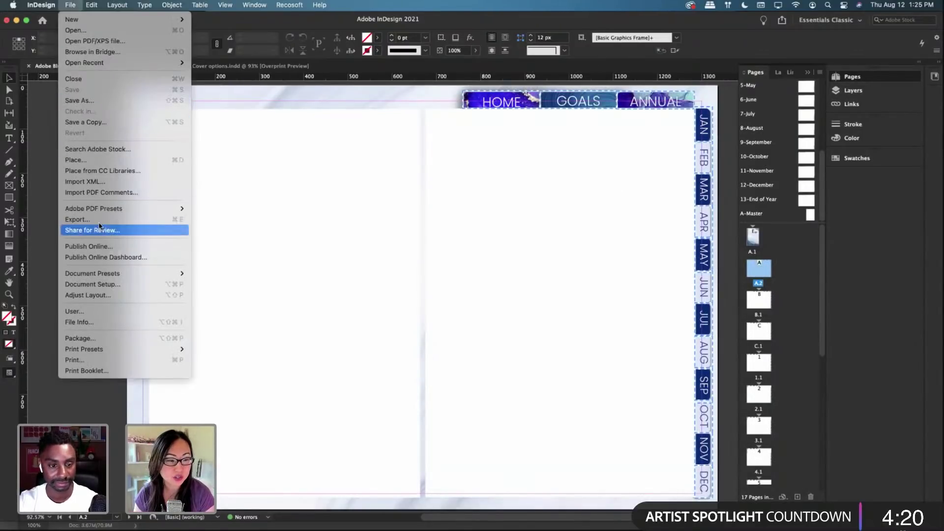
click(118, 219)
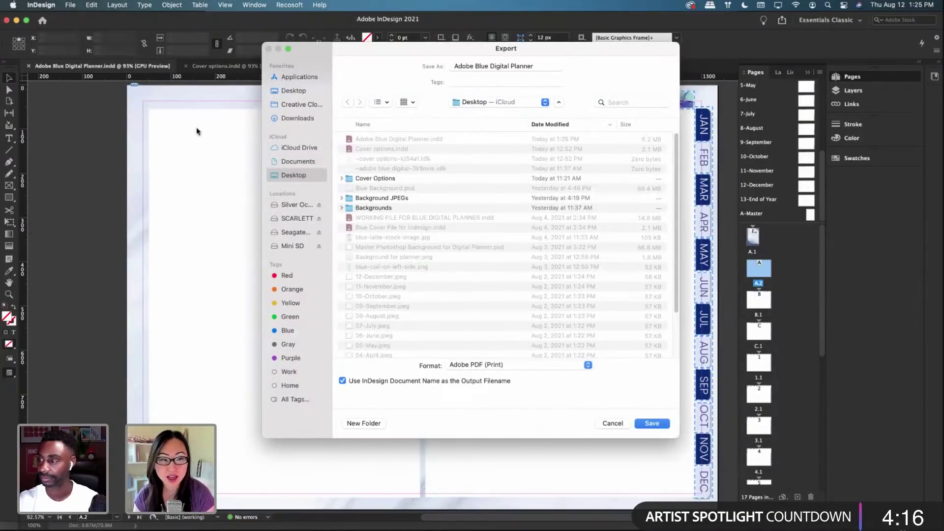
click(490, 66)
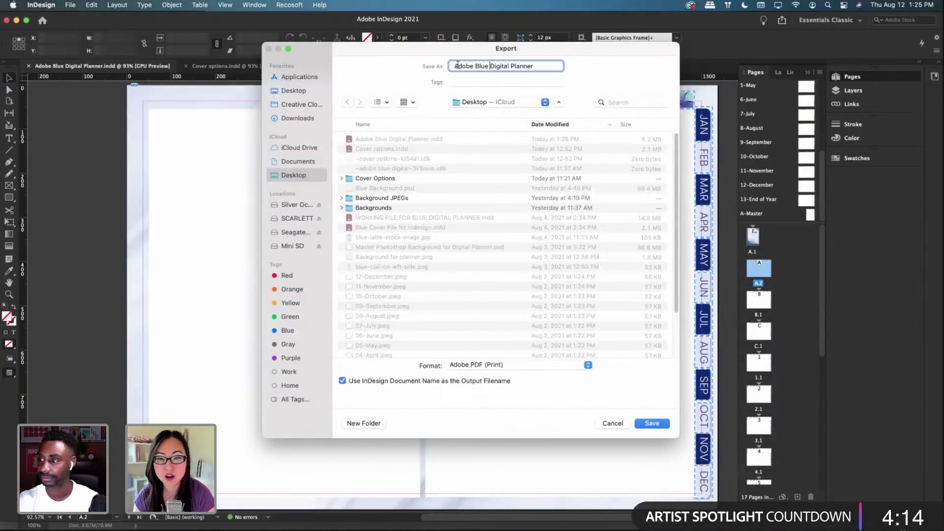
text(TEST LINKS)
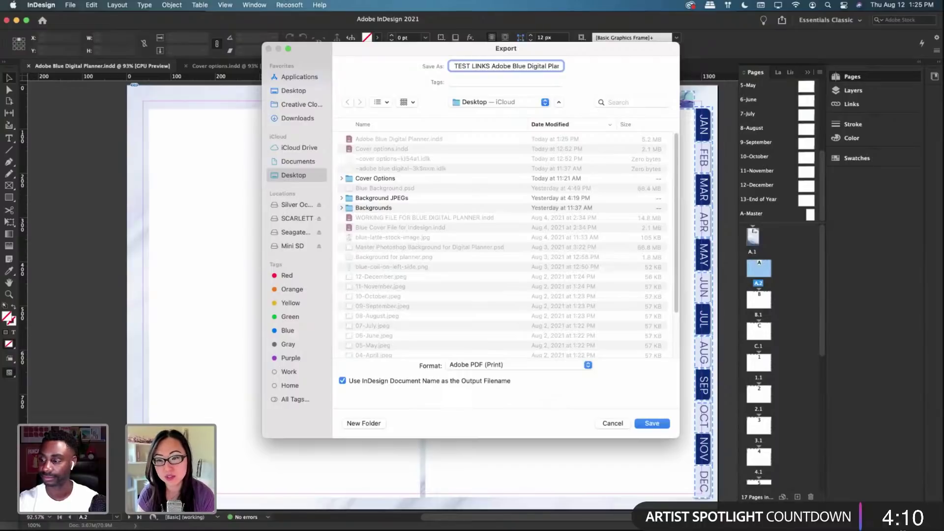
click(530, 368)
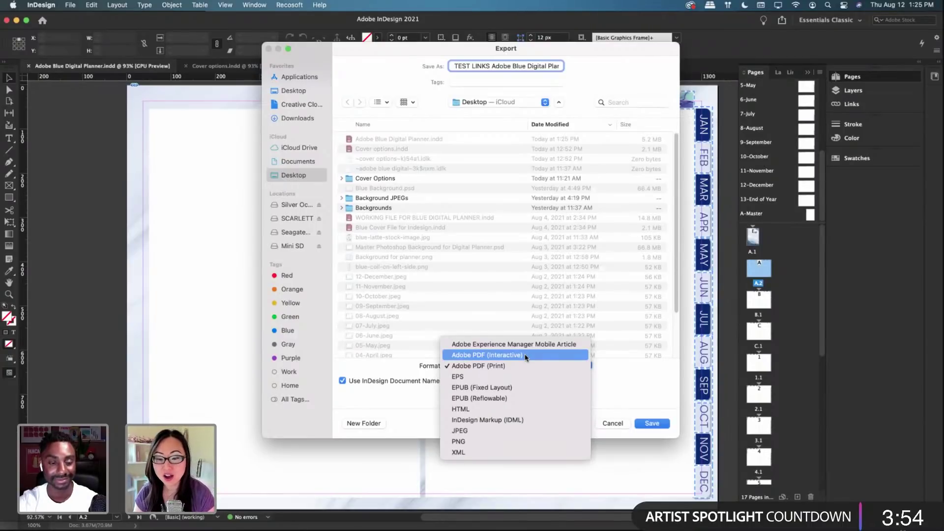
click(525, 356)
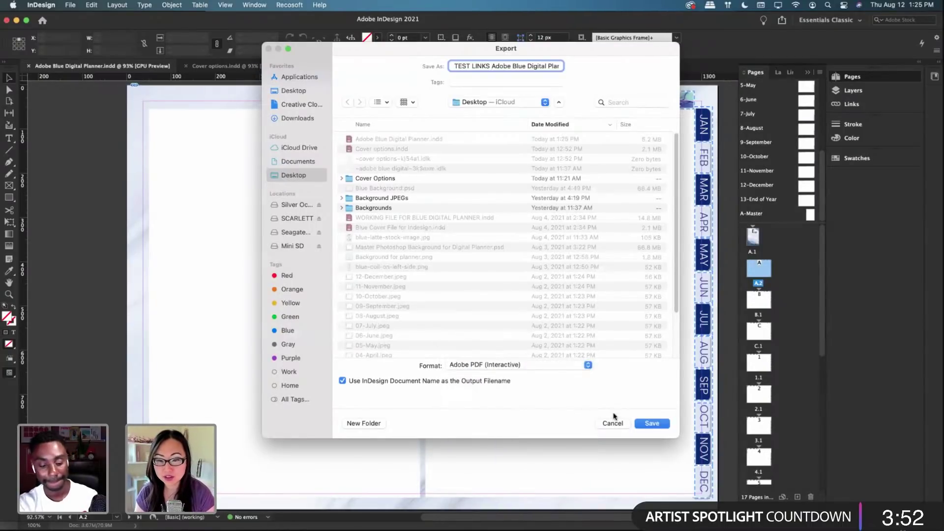
click(650, 424)
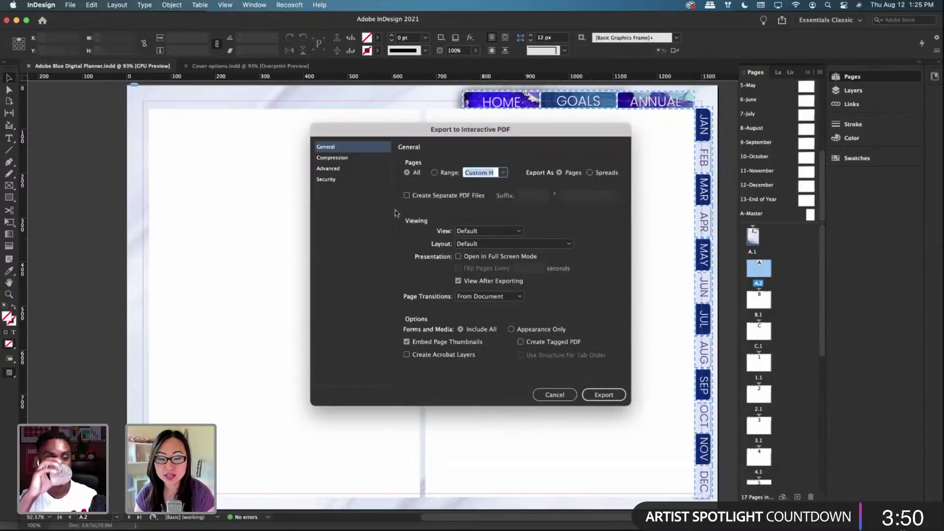
Step: Review the compression choices, keep Automatic compression, Maximum JPEG quality and 144 ppi, and export the interactive PDF
drag(540, 132, 442, 60)
click(251, 85)
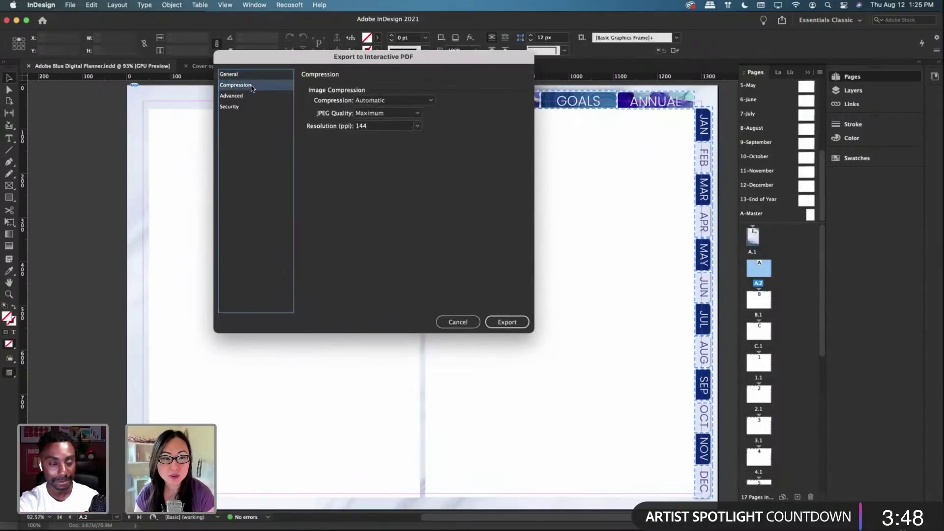
click(431, 101)
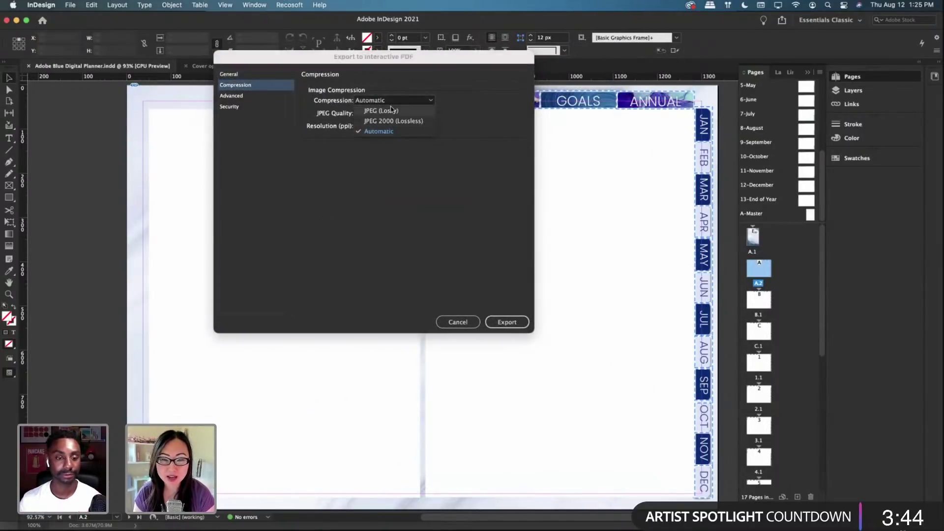
click(464, 125)
click(417, 113)
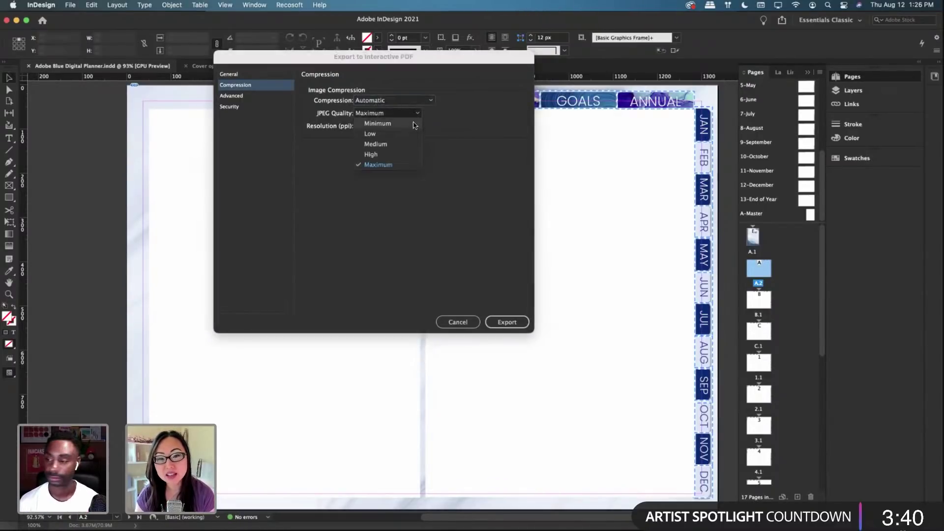
click(465, 119)
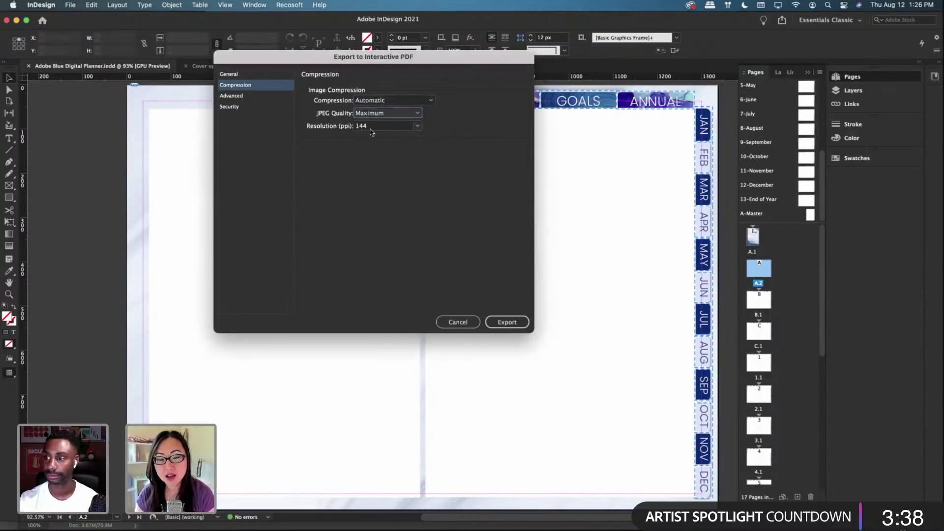
click(418, 126)
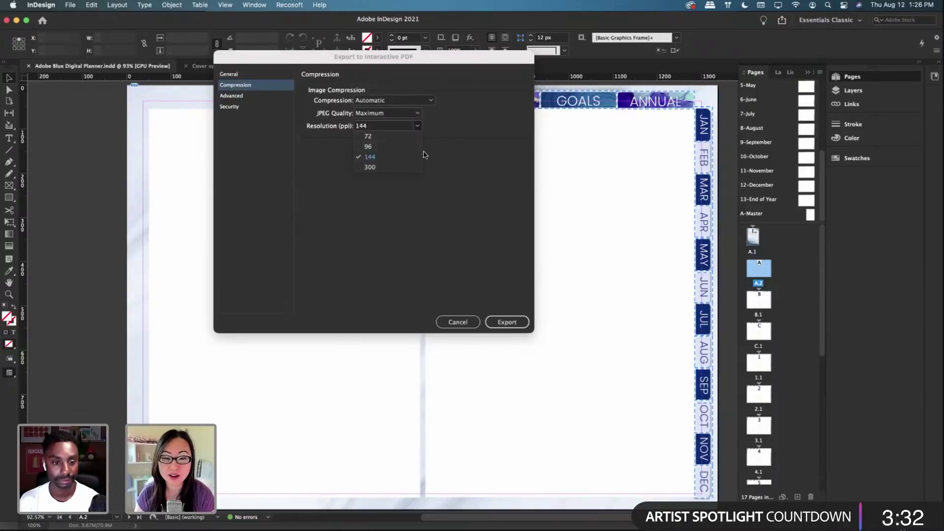
click(453, 150)
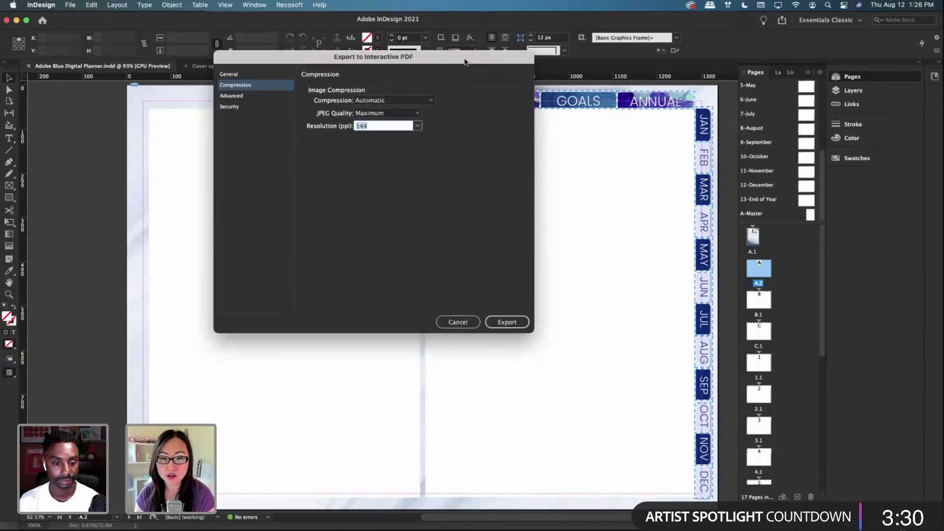
drag(465, 61, 371, 21)
click(413, 283)
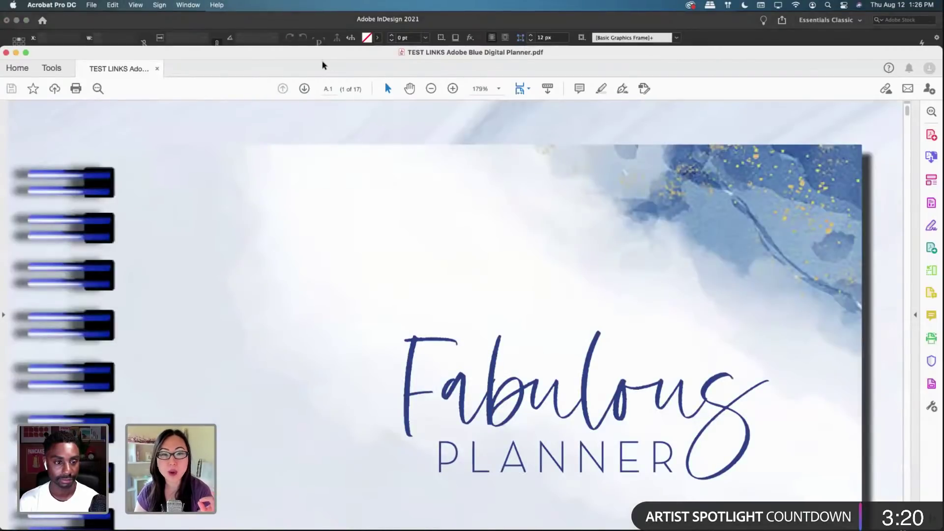
Step: Move the Acrobat window to the top of the screen and zoom the exported planner's cover out to 100%
drag(322, 55, 322, 18)
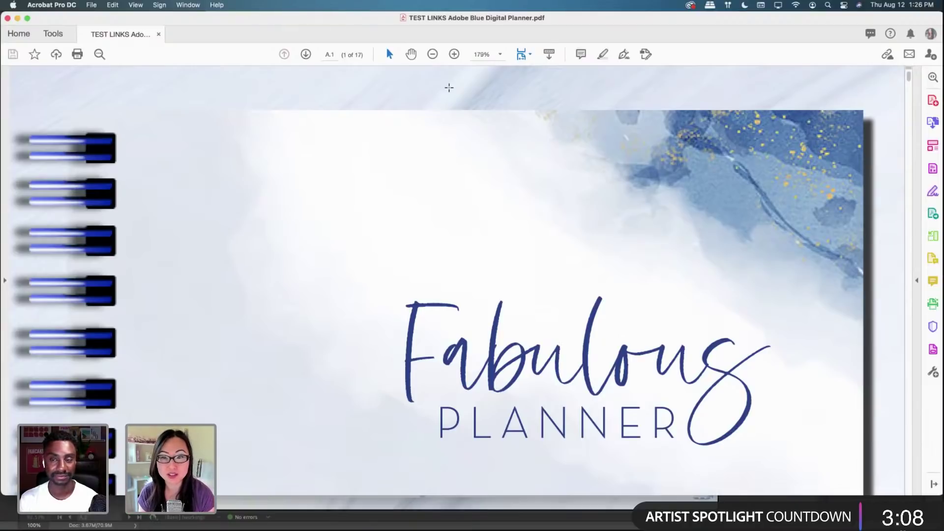
click(433, 55)
click(432, 55)
click(432, 55)
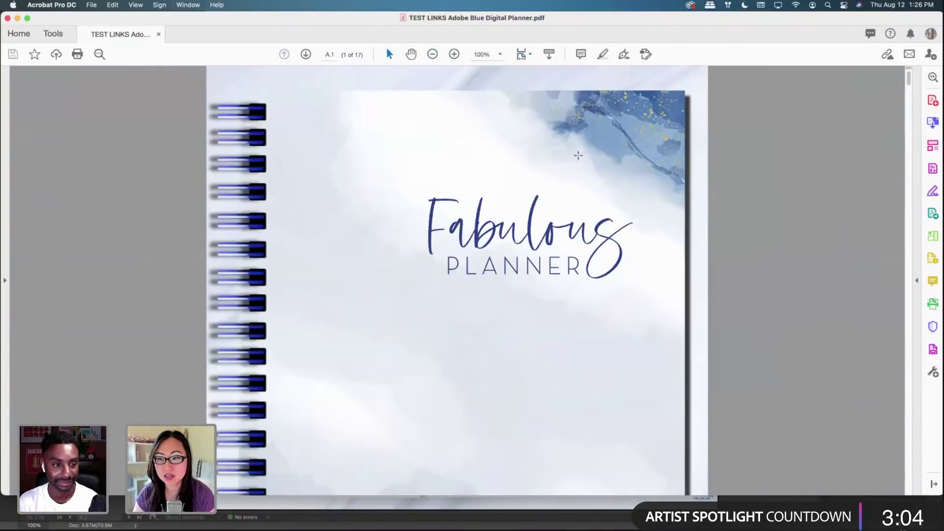
Step: Test the FEB, AUG, SEP and OCT tab links starting from spread A.2, viewed at 75%
scroll(596, 289, down, 10)
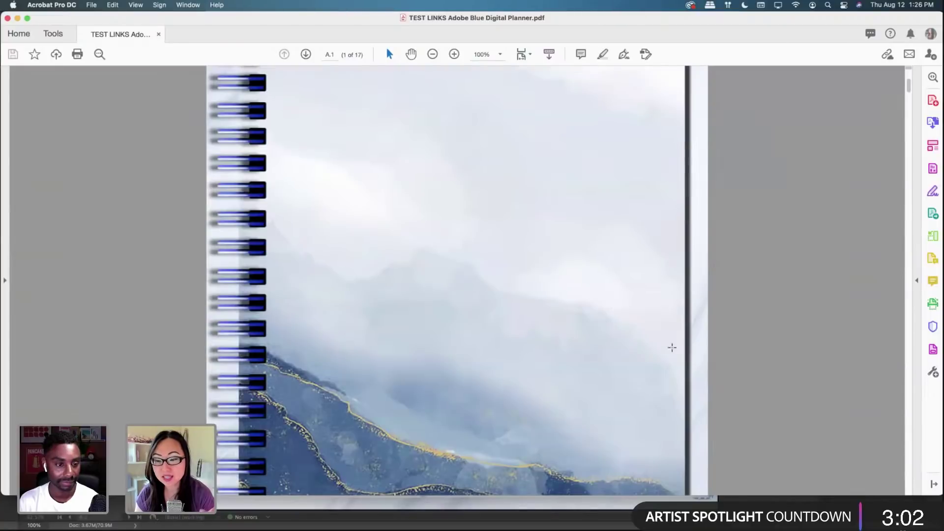
scroll(663, 408, down, 4)
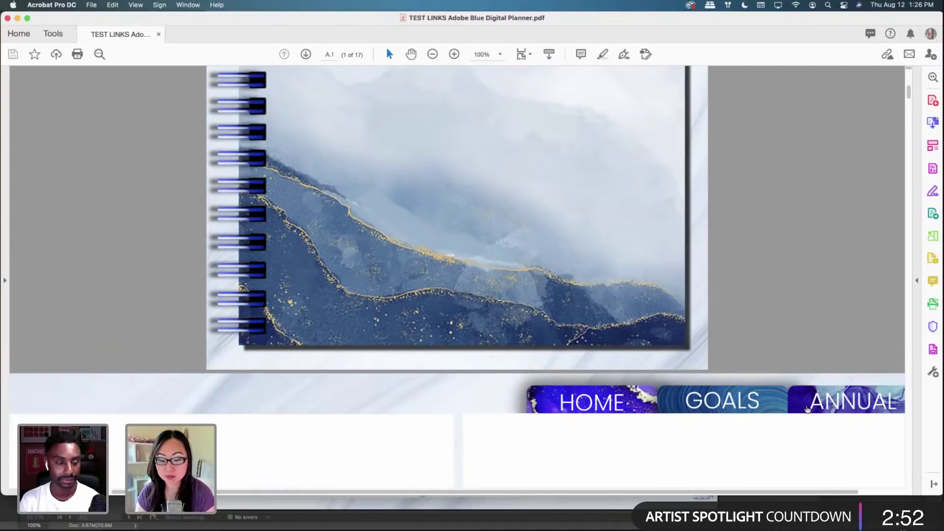
key(super+minus)
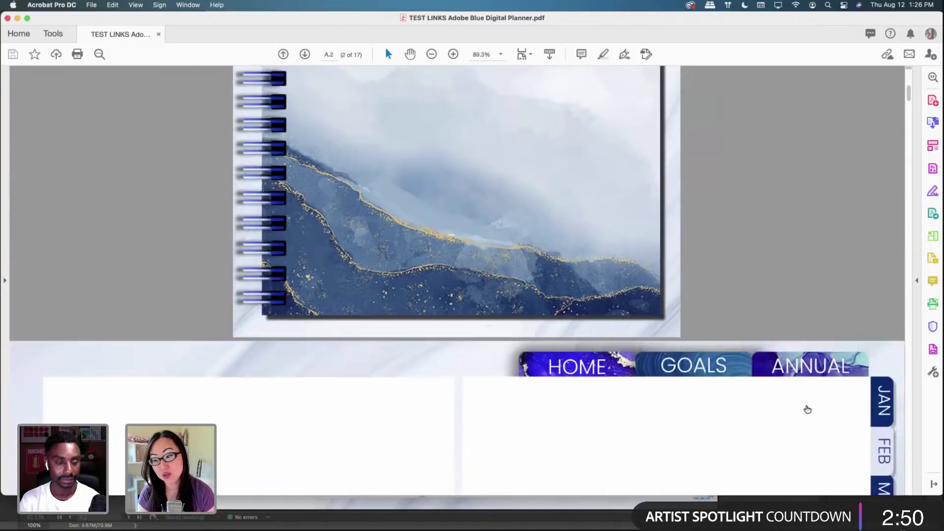
scroll(798, 389, down, 4)
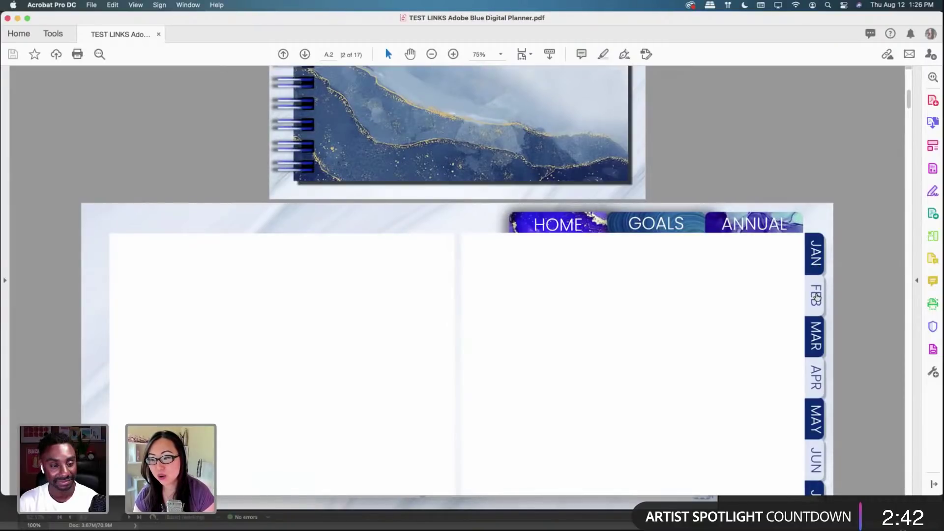
click(816, 297)
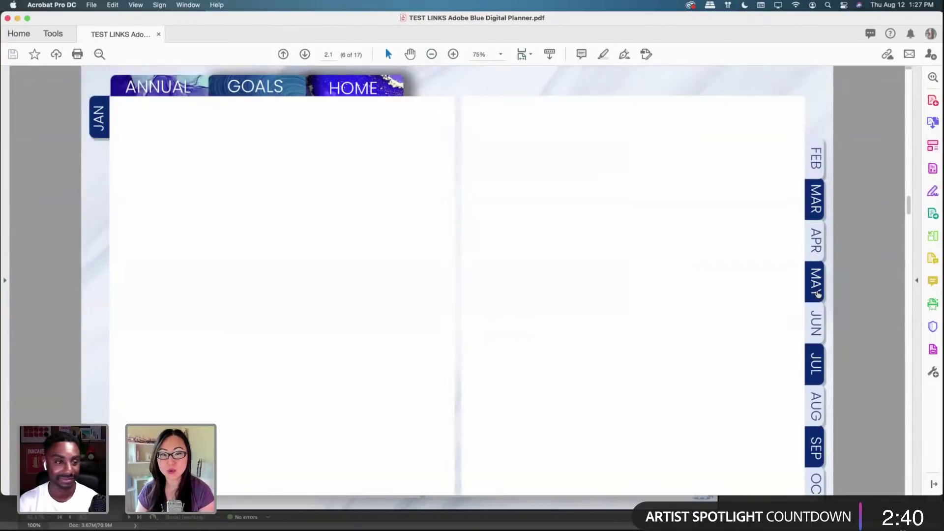
click(816, 416)
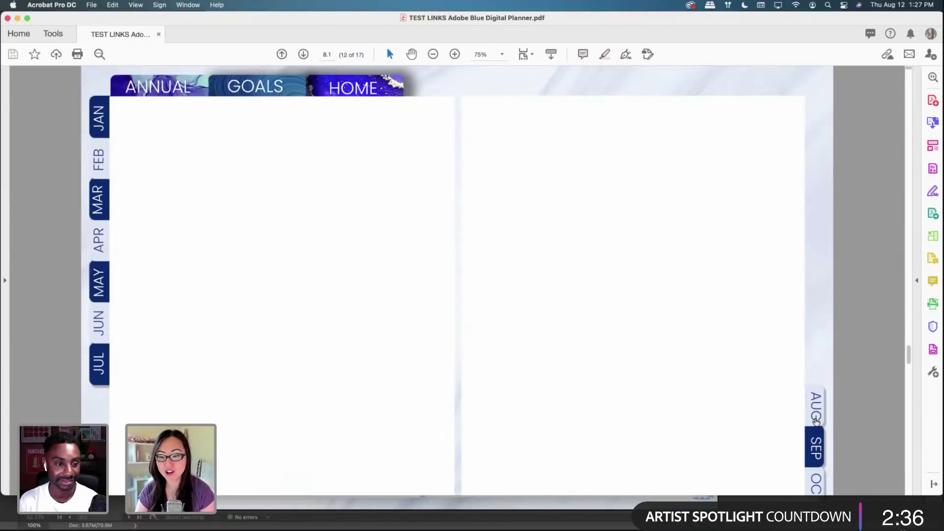
click(816, 450)
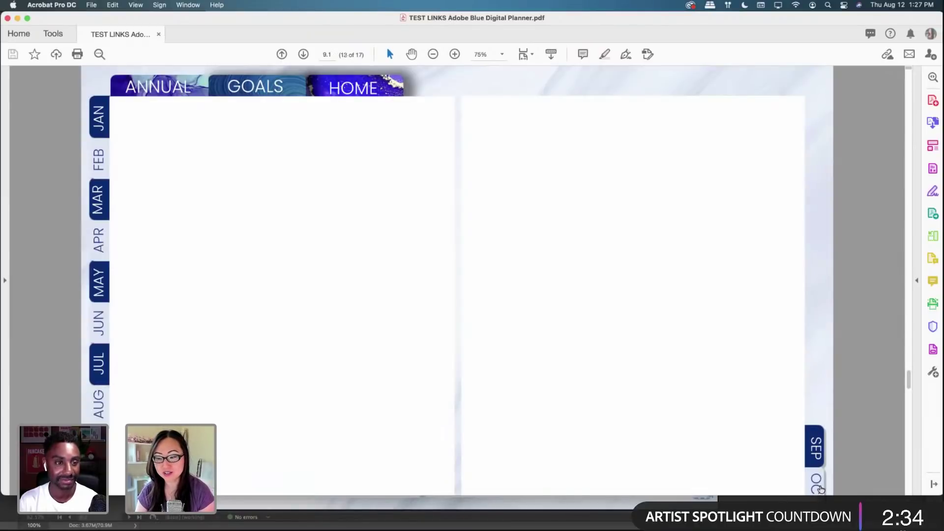
click(817, 486)
Step: Test the MAY, MAR and JAN tab links, and return to the cover through the HOME link
click(101, 279)
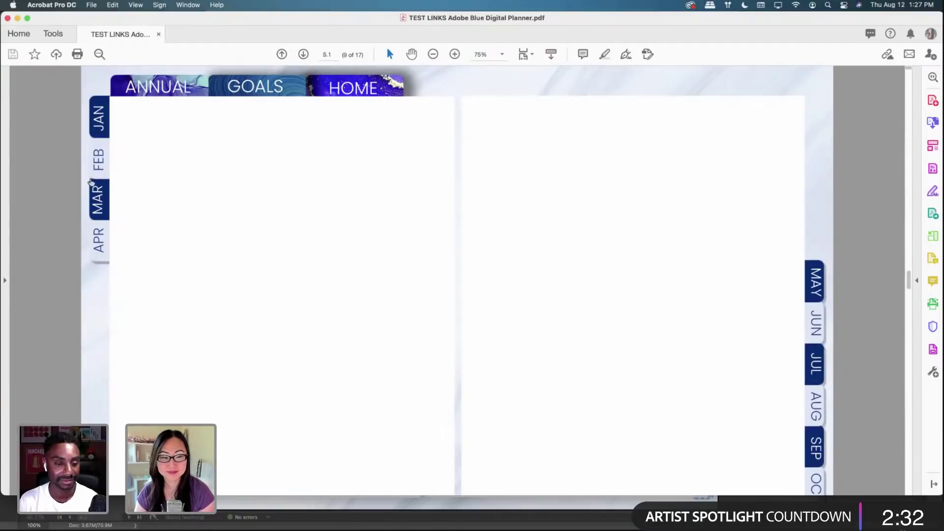
click(94, 192)
click(95, 131)
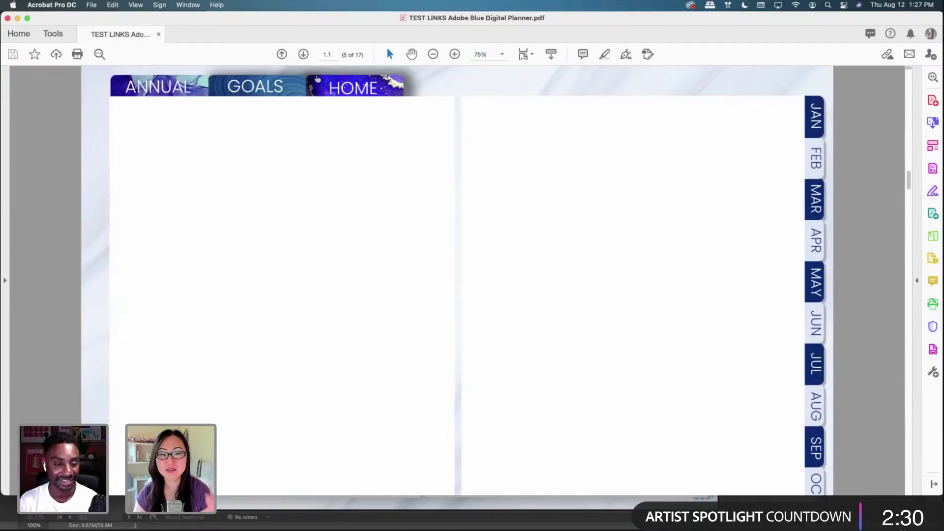
click(363, 87)
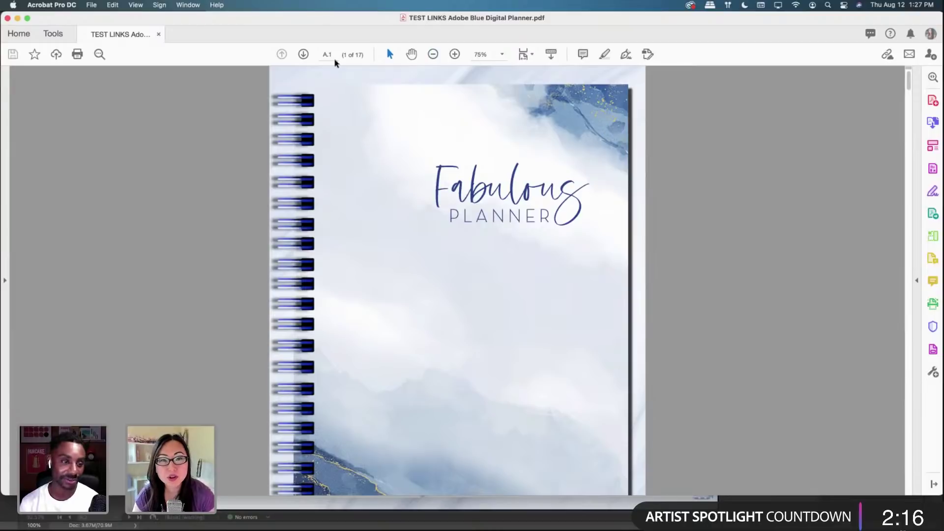
Step: Show the planner in full screen mode and advance from the cover to the first tabbed spread
click(131, 6)
mouse_move(140, 47)
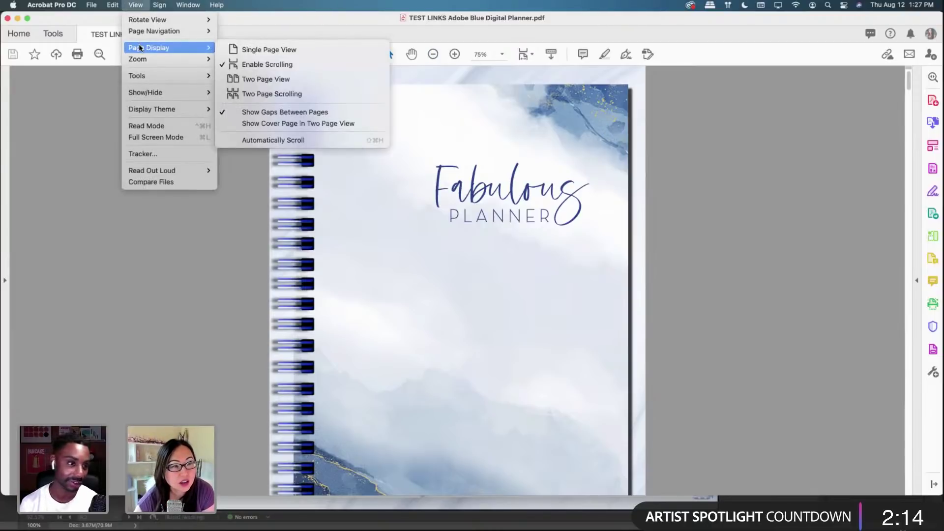
click(319, 181)
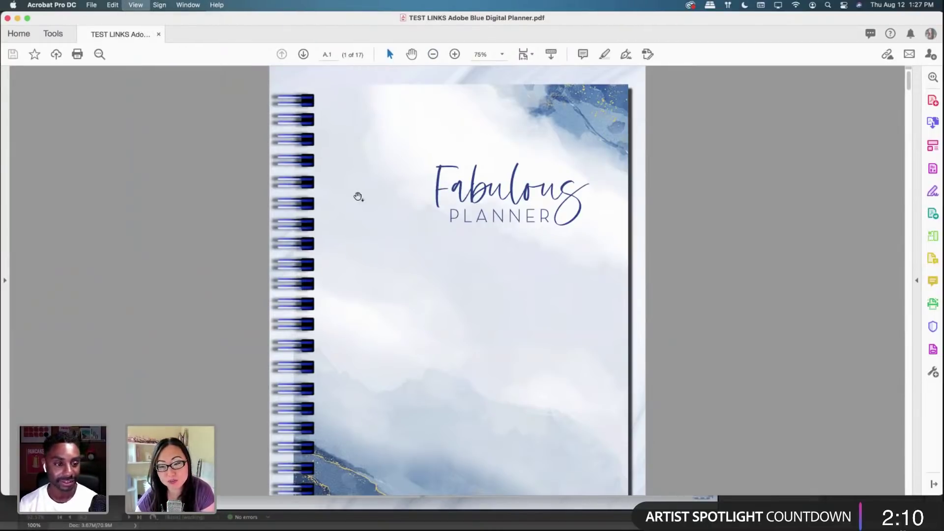
key(super+l)
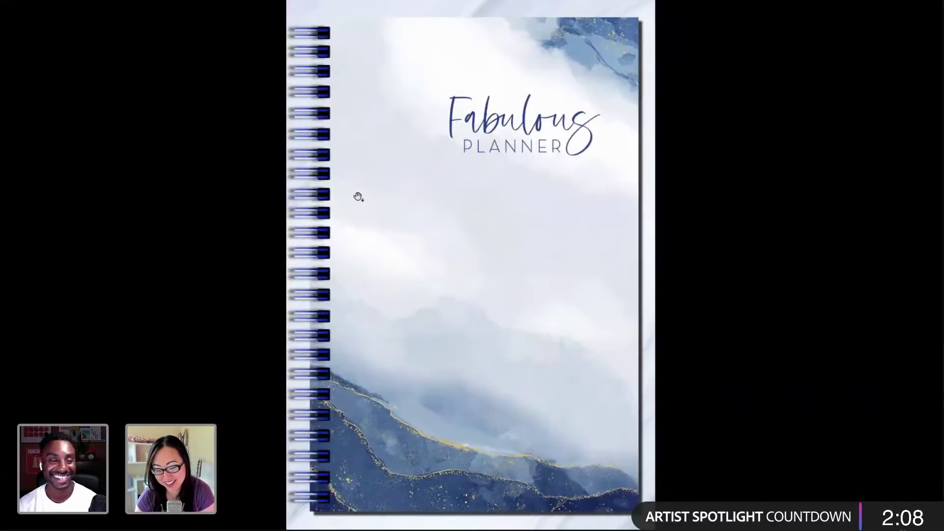
key(Right)
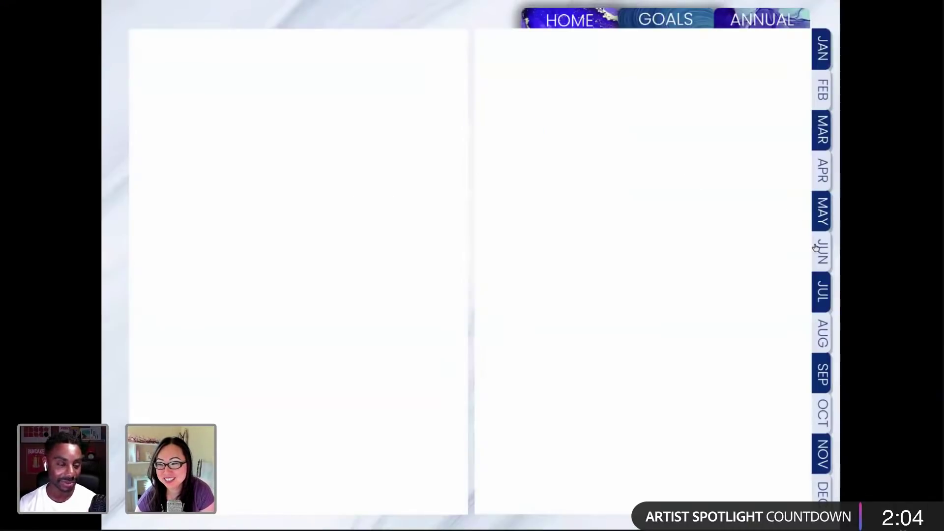
Step: Test the MAY, JUL, AUG, SEP, APR, MAR and JAN tab links in full screen
click(823, 220)
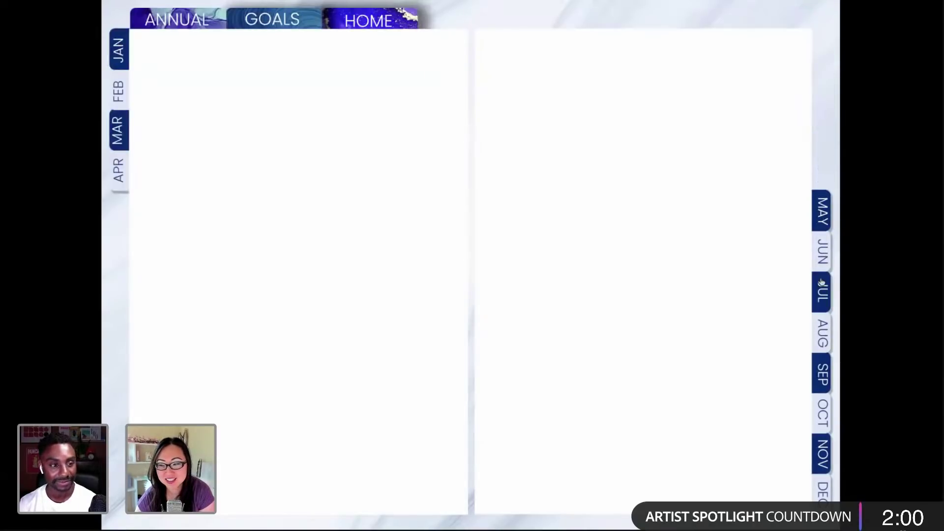
click(822, 294)
click(823, 340)
click(823, 392)
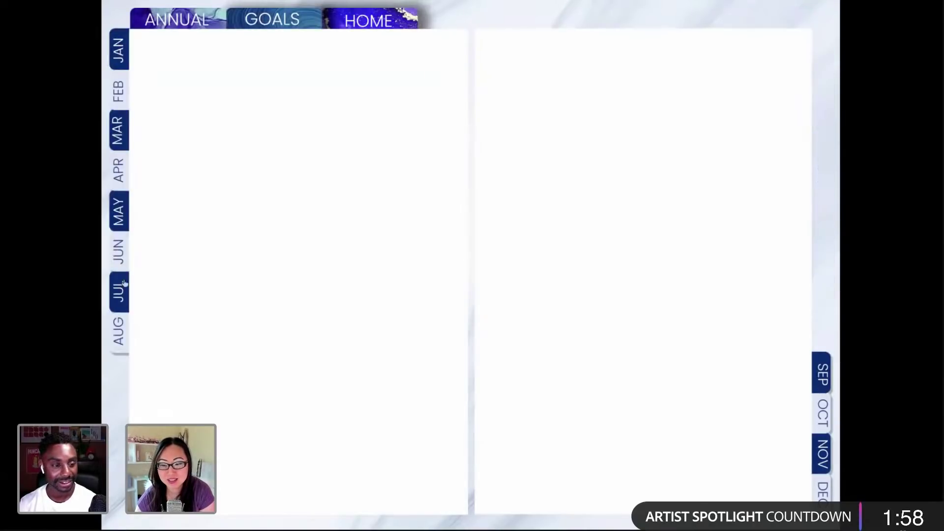
click(120, 172)
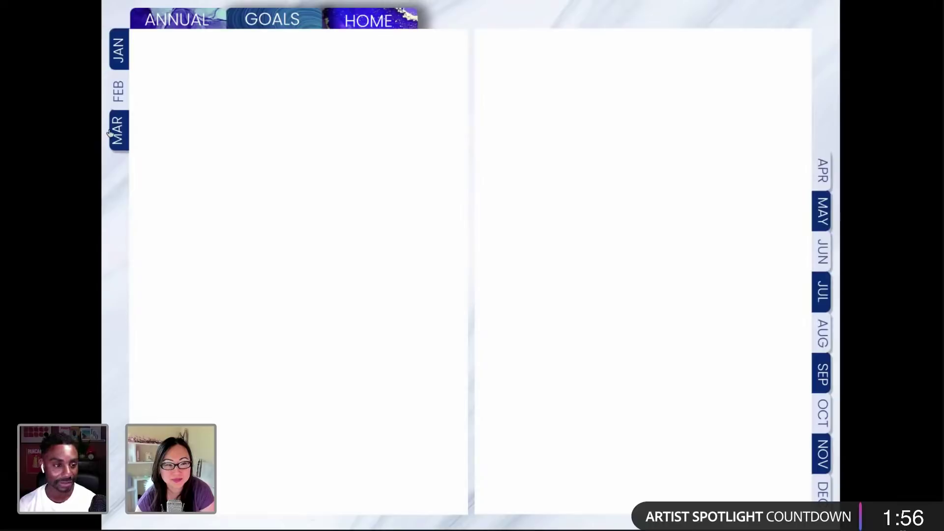
click(123, 131)
click(119, 52)
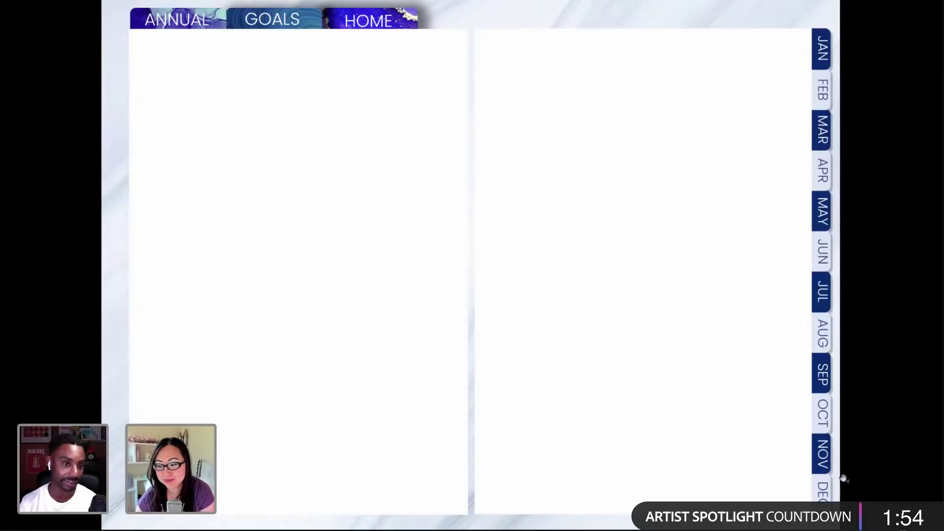
Step: Test the DEC tab link, followed by the OCT, SEP, AUG, JUL and MAY tabs in descending order
click(819, 487)
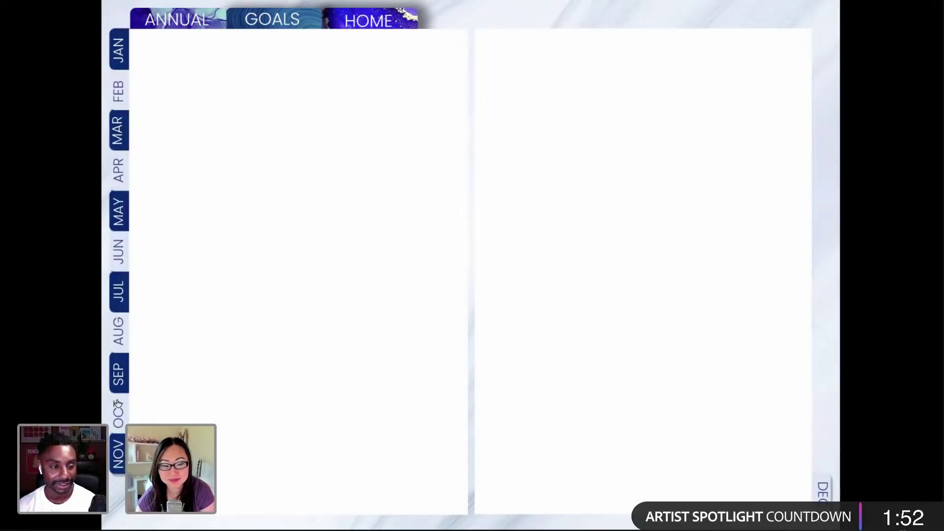
click(120, 414)
click(120, 359)
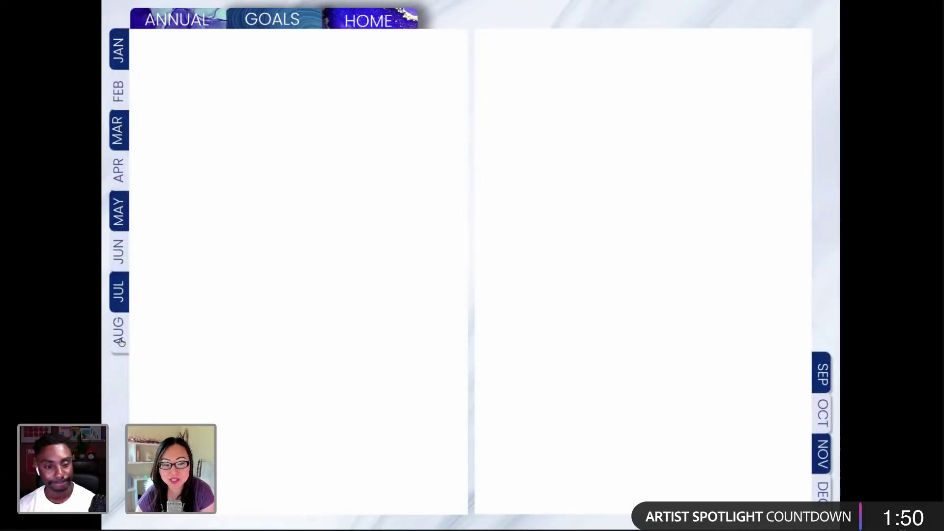
click(121, 339)
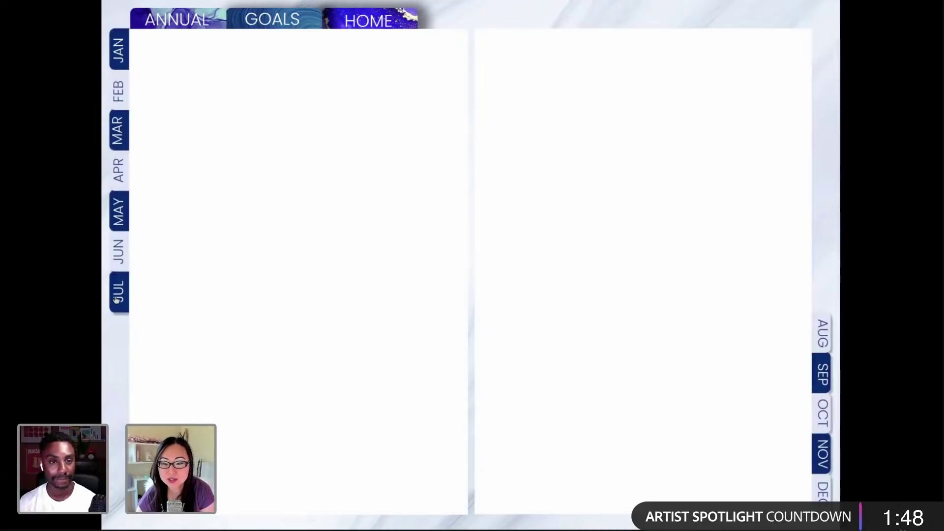
click(117, 299)
click(121, 223)
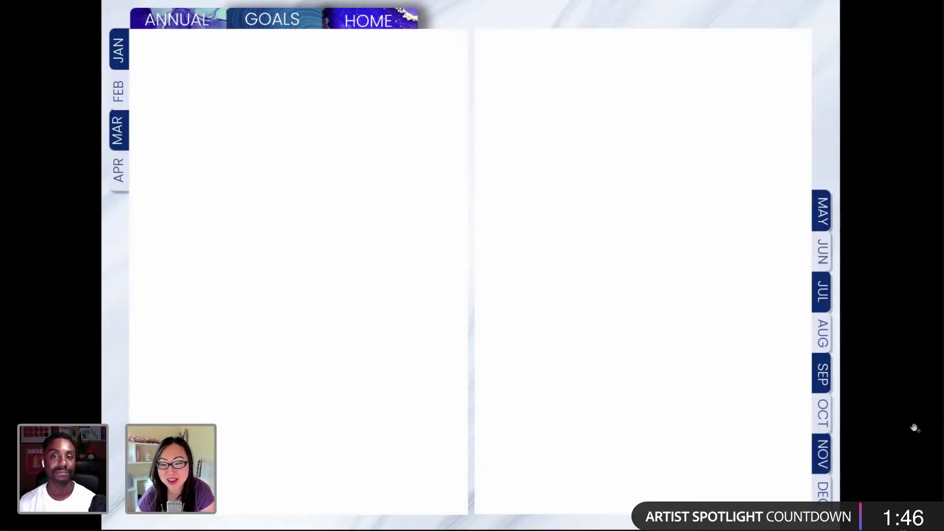
Step: Test the NOV, FEB, MAY and AUG tab links between the planner's month spreads
click(825, 460)
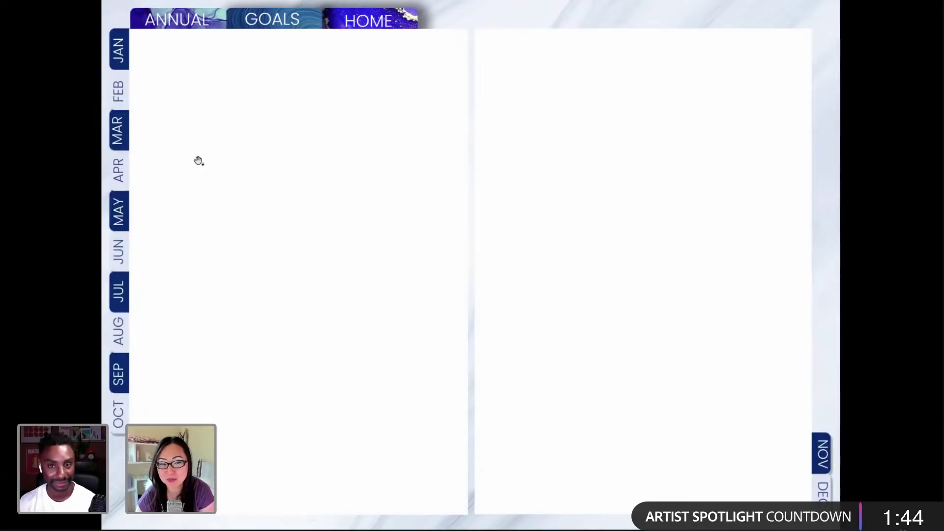
click(118, 99)
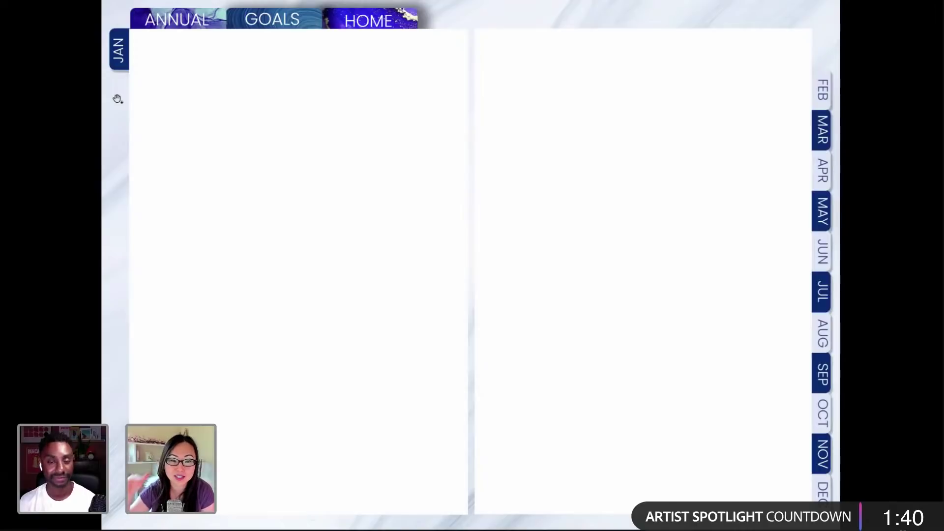
click(817, 184)
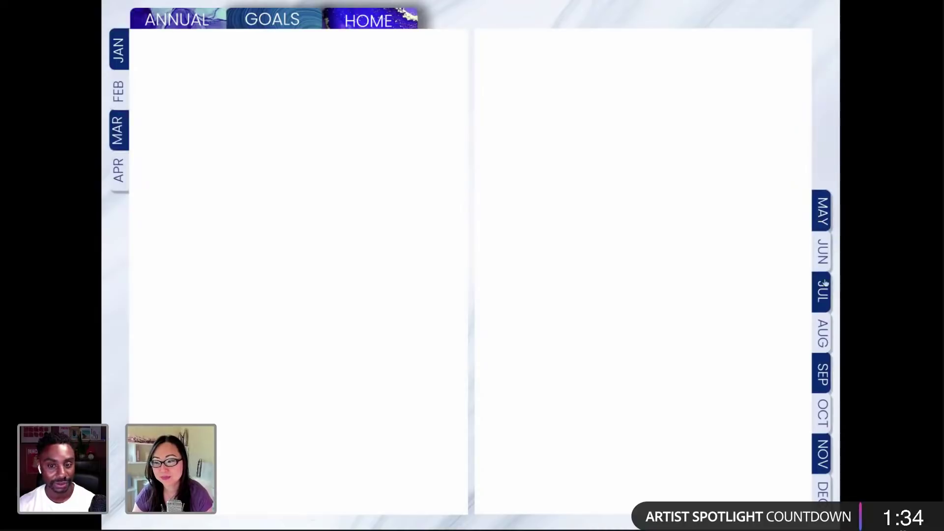
click(820, 299)
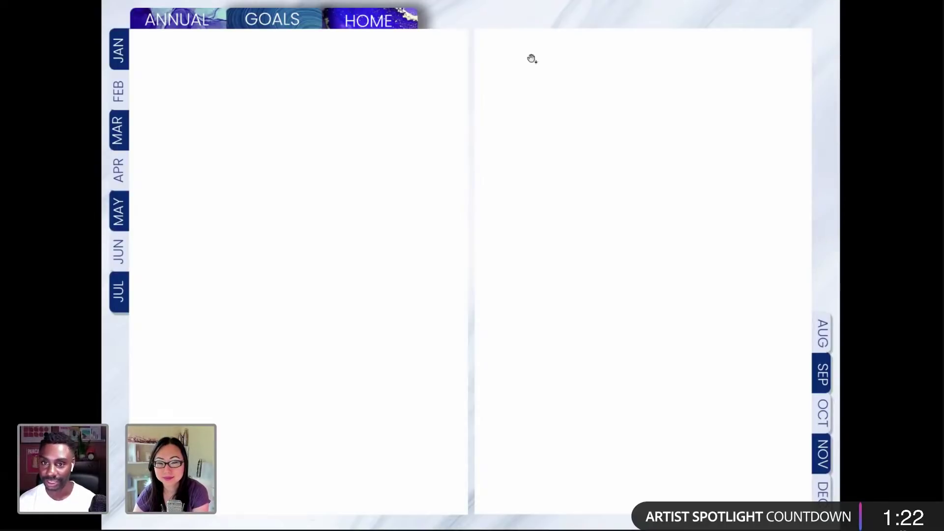
Step: Switch to the browser and look over the upper part of the hollypixels.com home page
scroll(555, 177, down, 3)
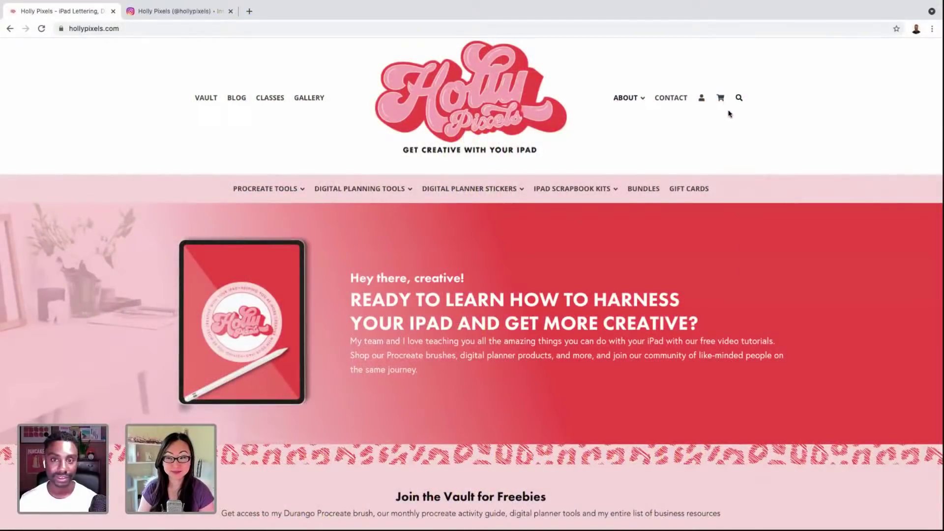
scroll(729, 114, down, 1)
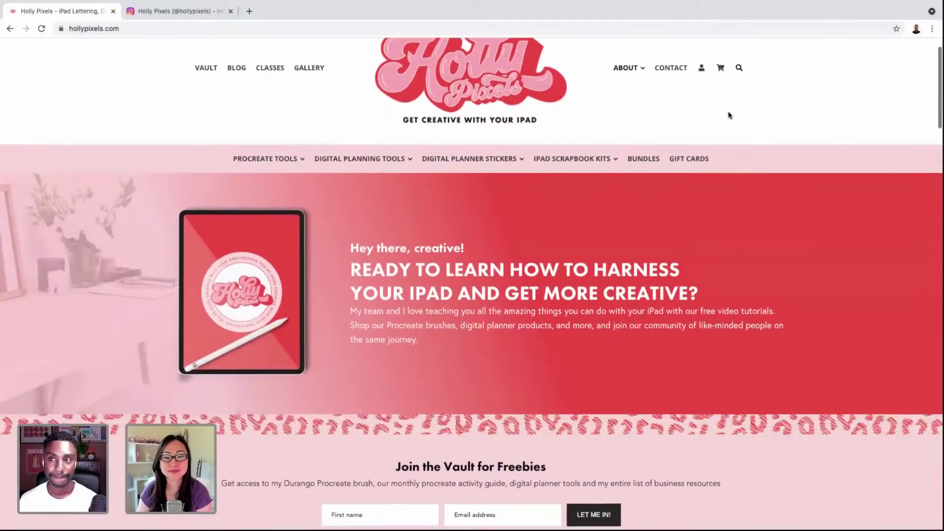
scroll(729, 114, up, 1)
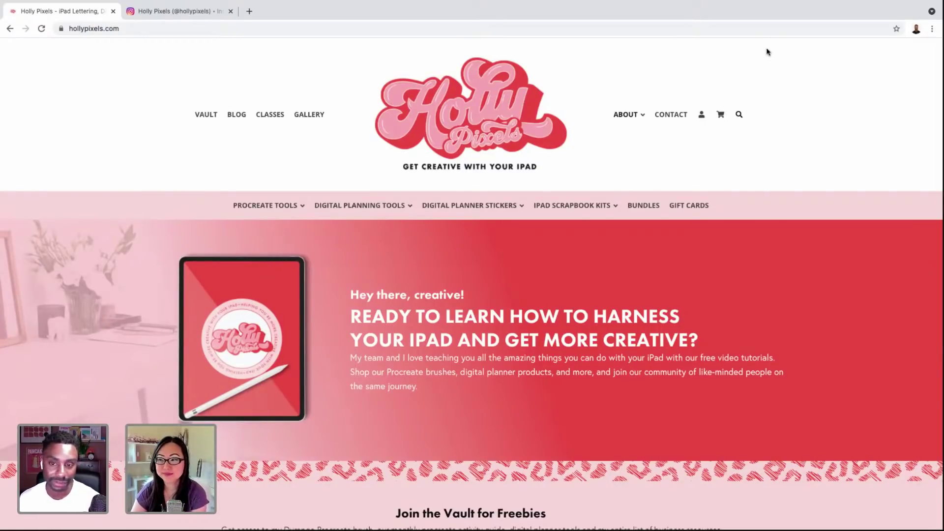
scroll(729, 44, down, 1)
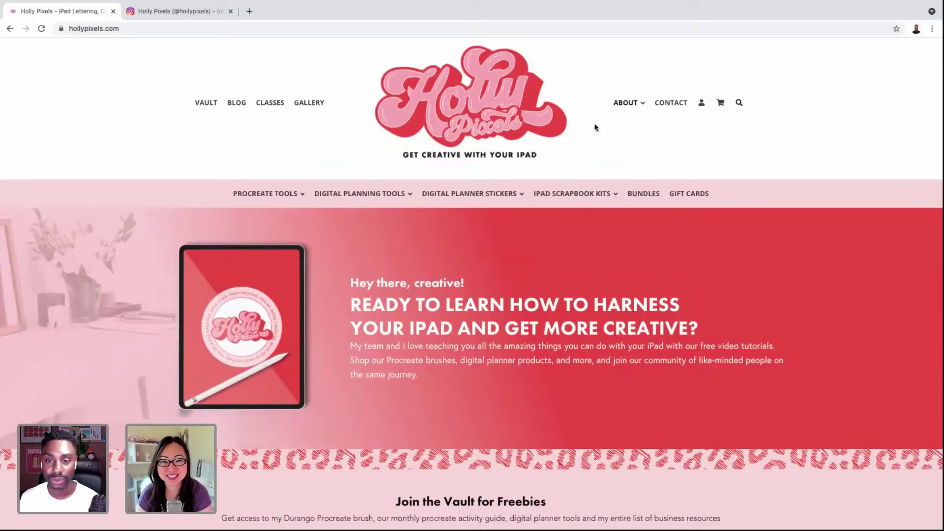
Step: Open the website's gallery page and look through the August 2021 Family + Home digital planner layouts
click(309, 105)
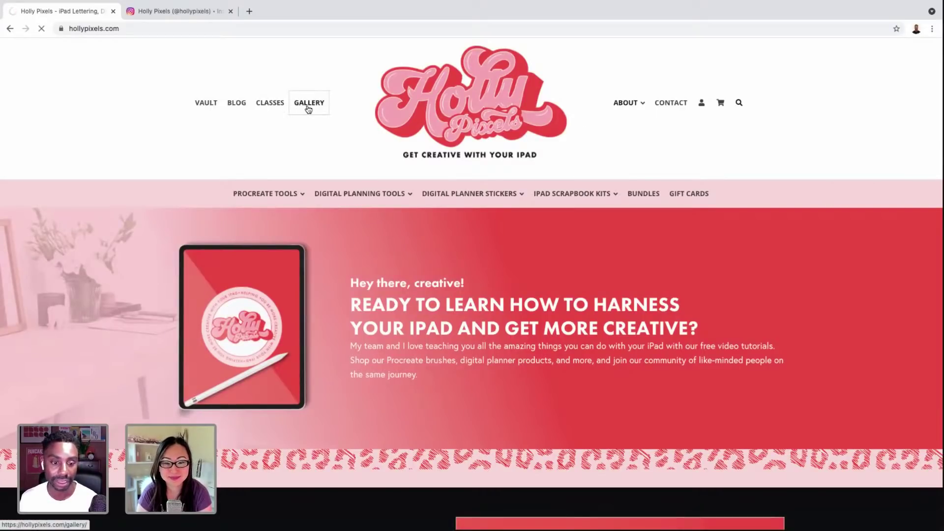
scroll(308, 108, down, 7)
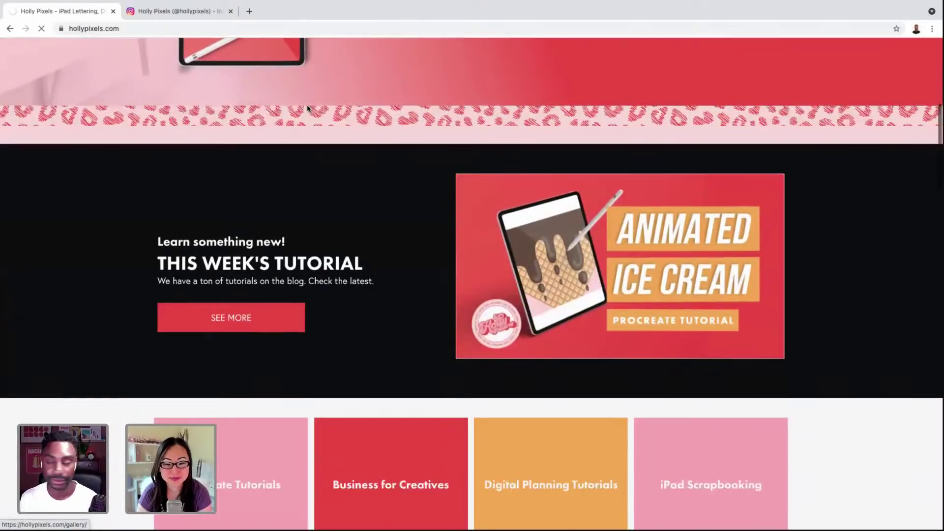
scroll(320, 139, down, 1)
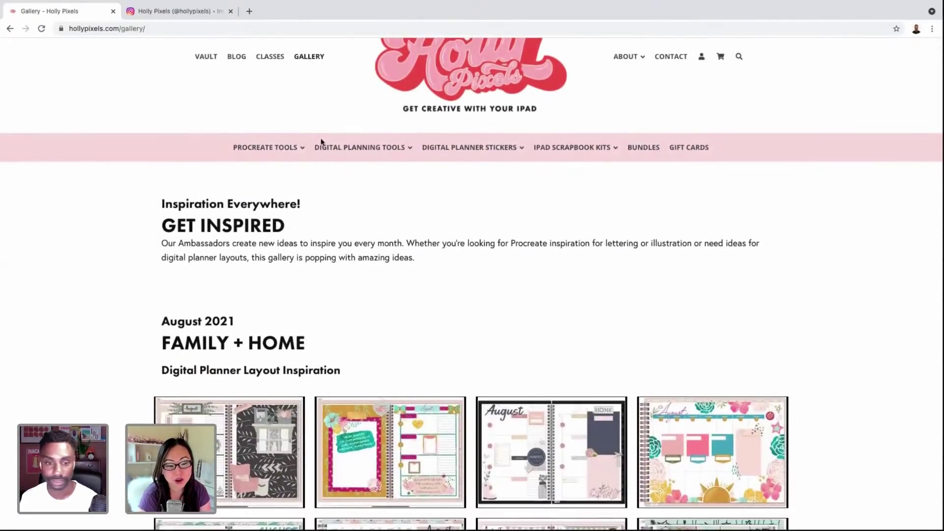
scroll(322, 143, up, 1)
scroll(322, 143, up, 1)
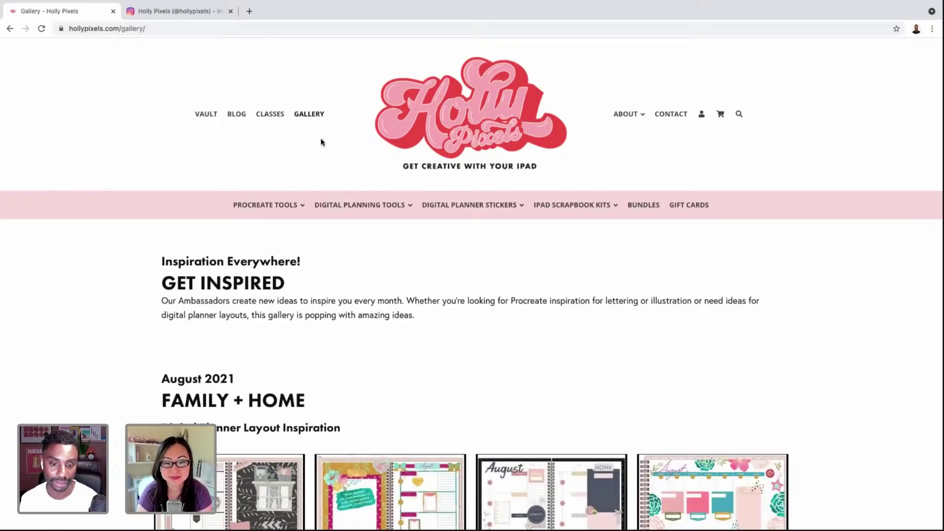
scroll(358, 130, down, 6)
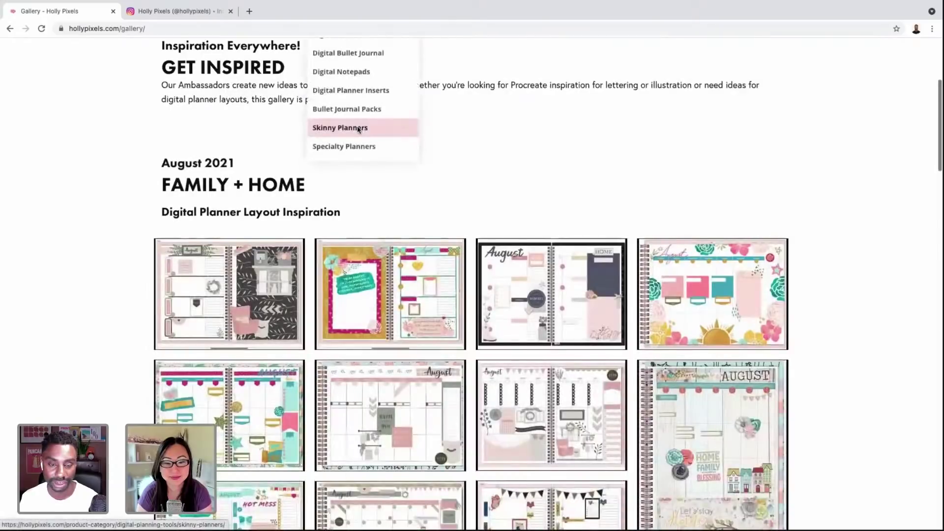
Step: Look through the full set of August 2021 Family + Home planner layouts, down to the end of that gallery section
scroll(356, 128, down, 1)
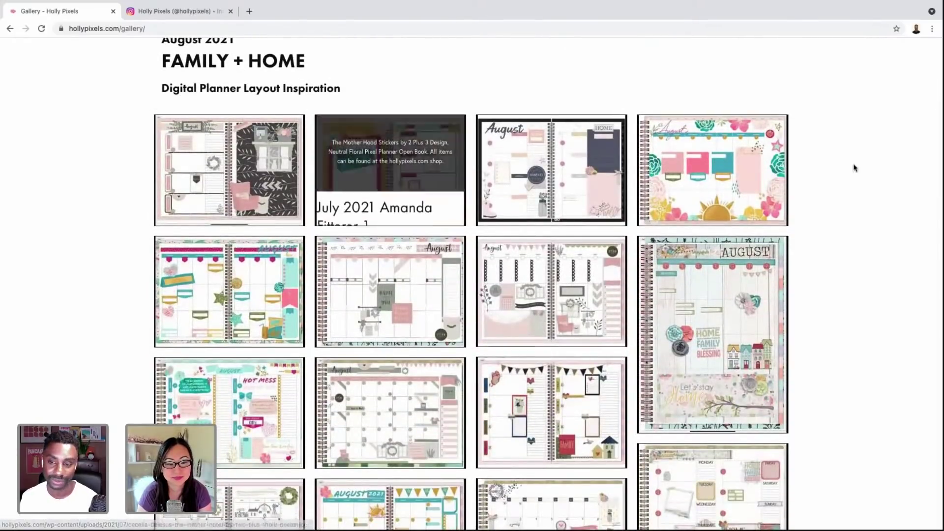
scroll(851, 169, down, 3)
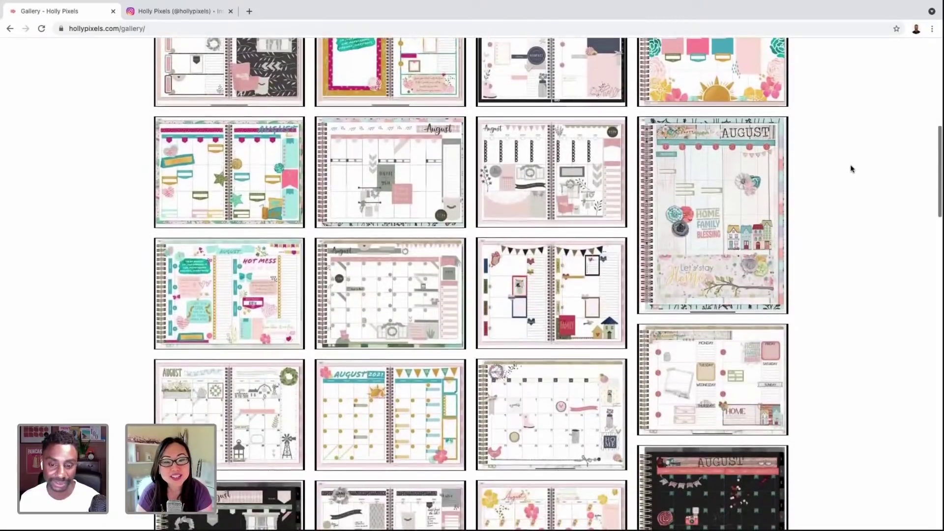
scroll(851, 168, up, 5)
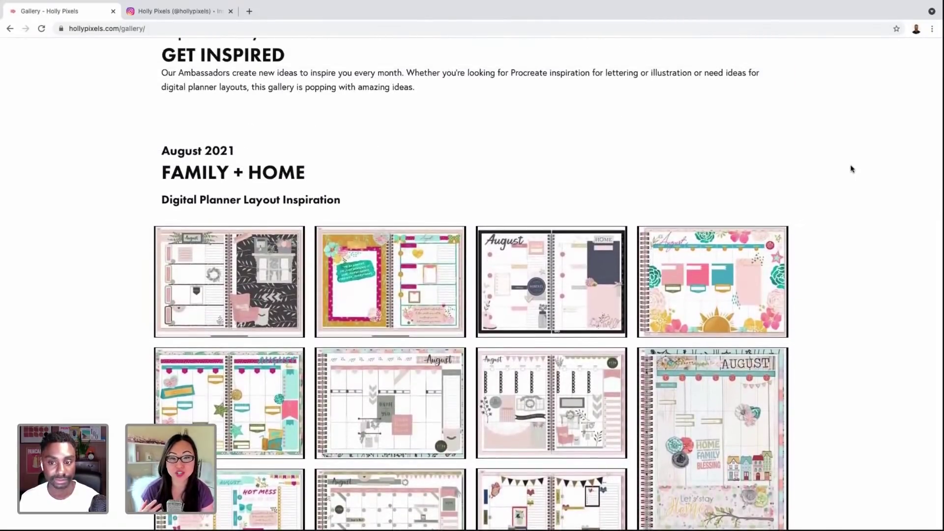
scroll(851, 169, down, 3)
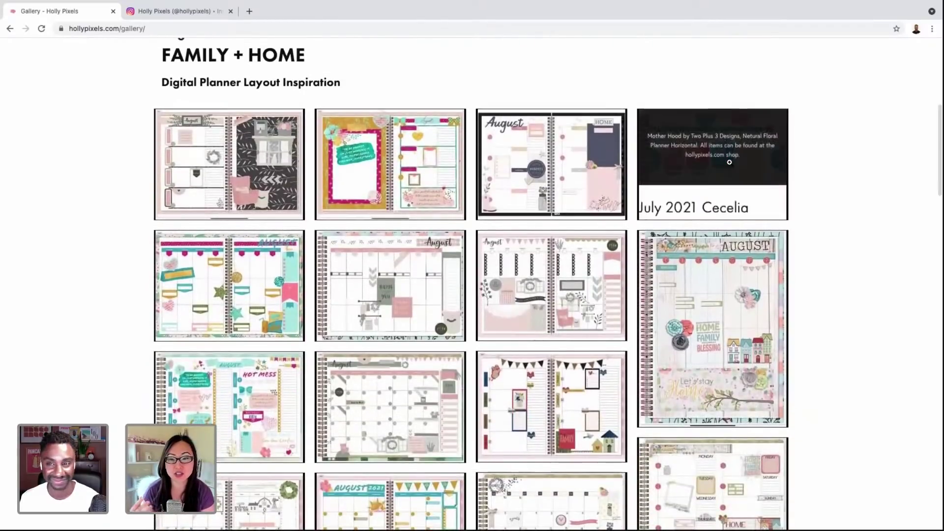
scroll(878, 141, down, 4)
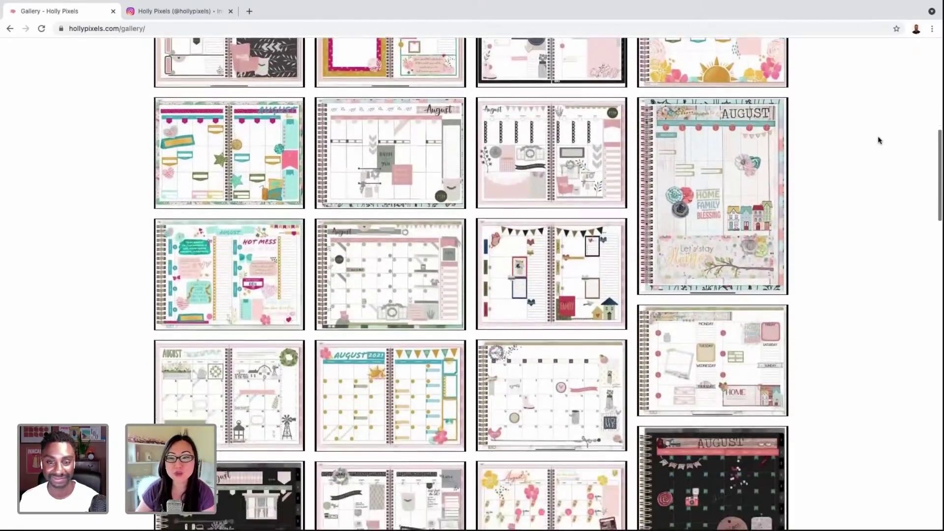
scroll(879, 140, down, 2)
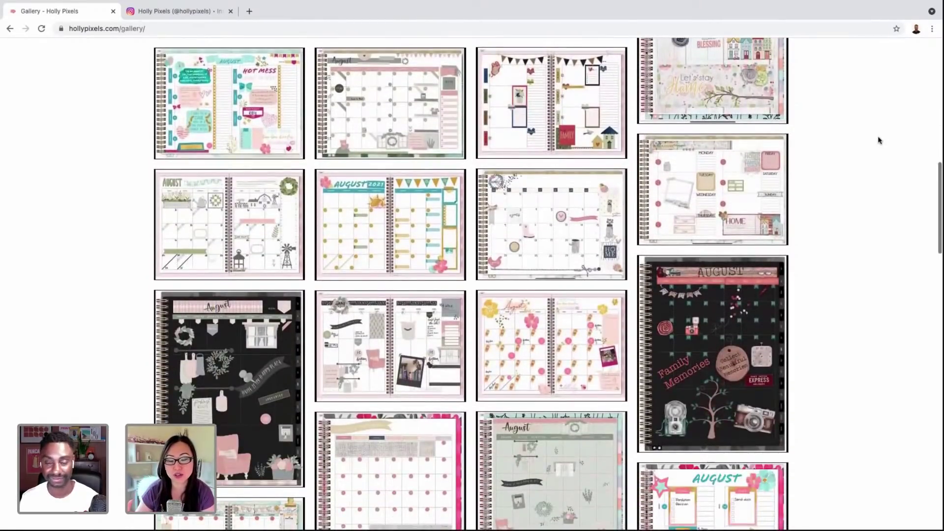
scroll(879, 140, down, 2)
scroll(878, 141, down, 6)
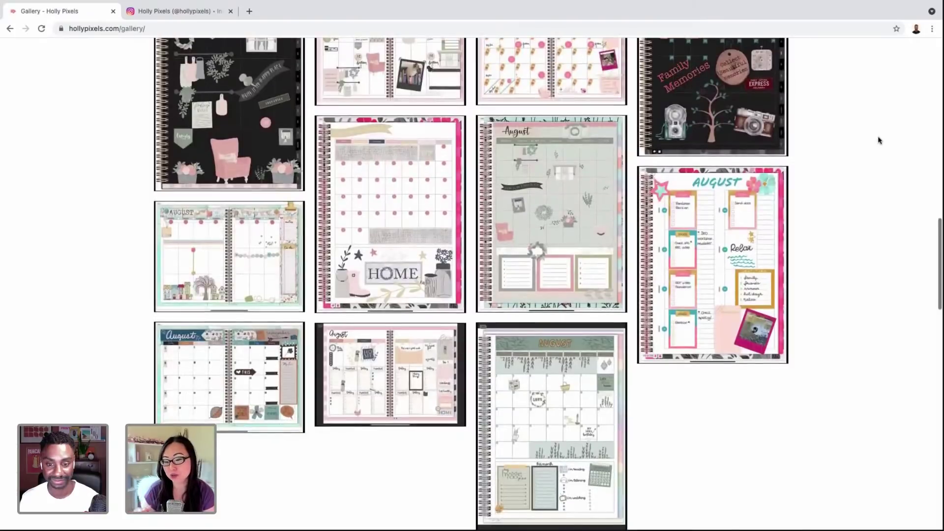
scroll(879, 140, down, 3)
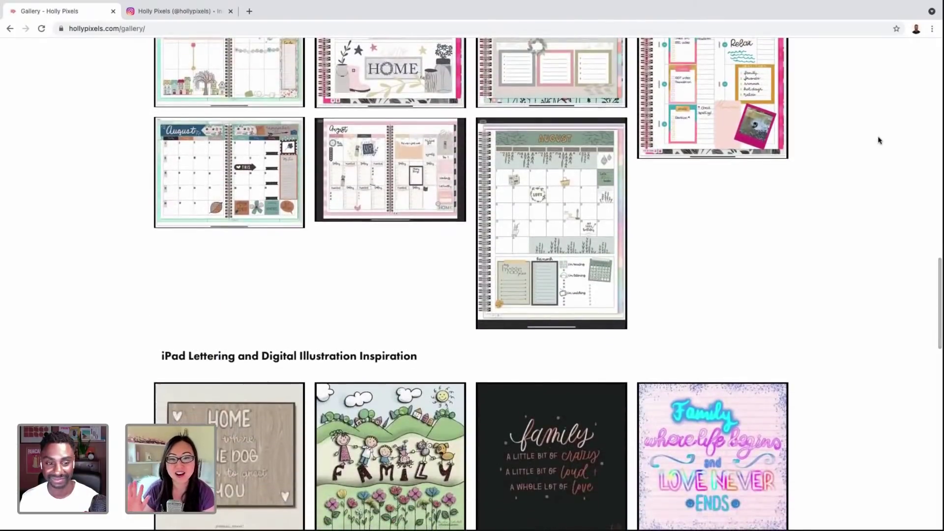
Step: Look over the iPad Lettering and Digital Illustration Inspiration artwork and the Past Galleries section
scroll(879, 141, down, 4)
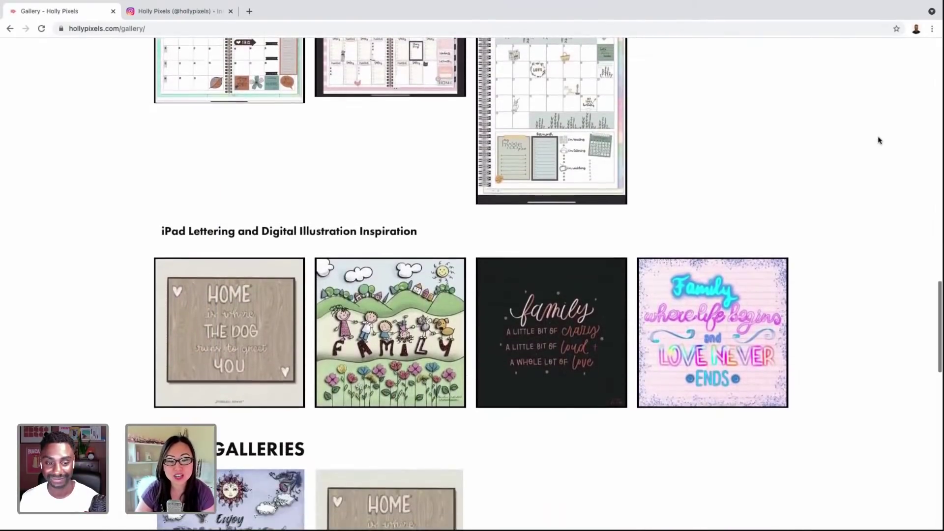
scroll(879, 140, down, 2)
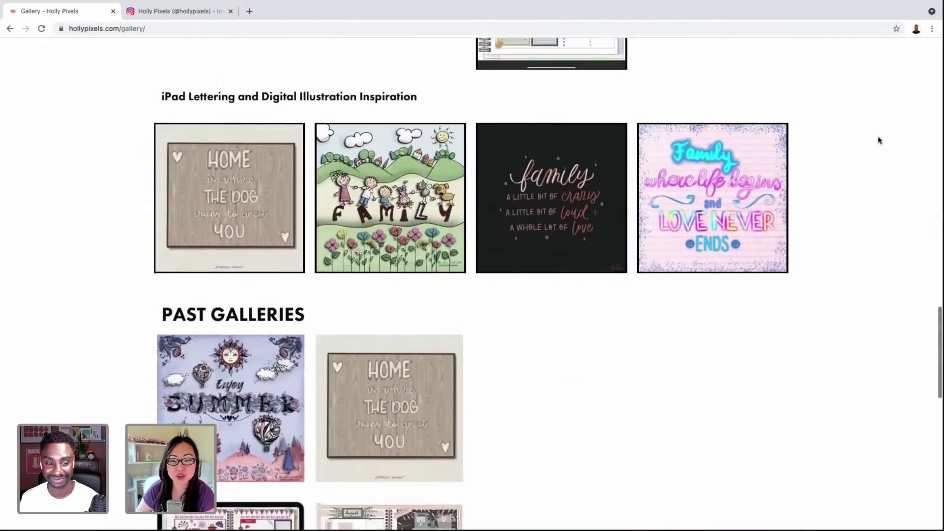
scroll(879, 141, down, 5)
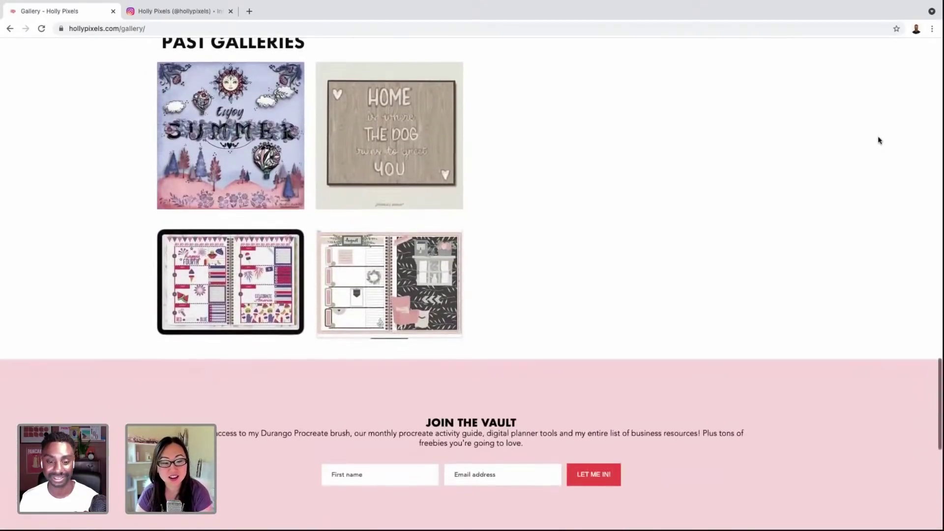
scroll(879, 141, up, 3)
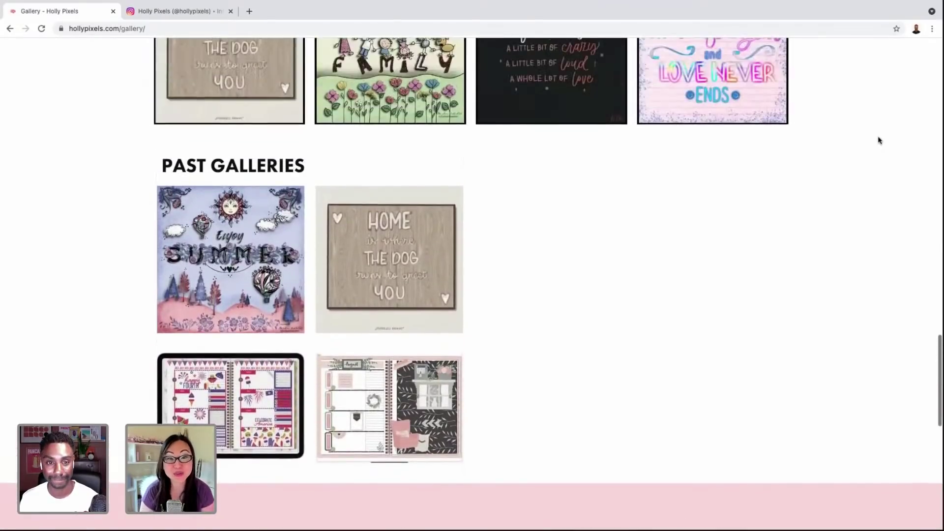
scroll(879, 140, up, 1)
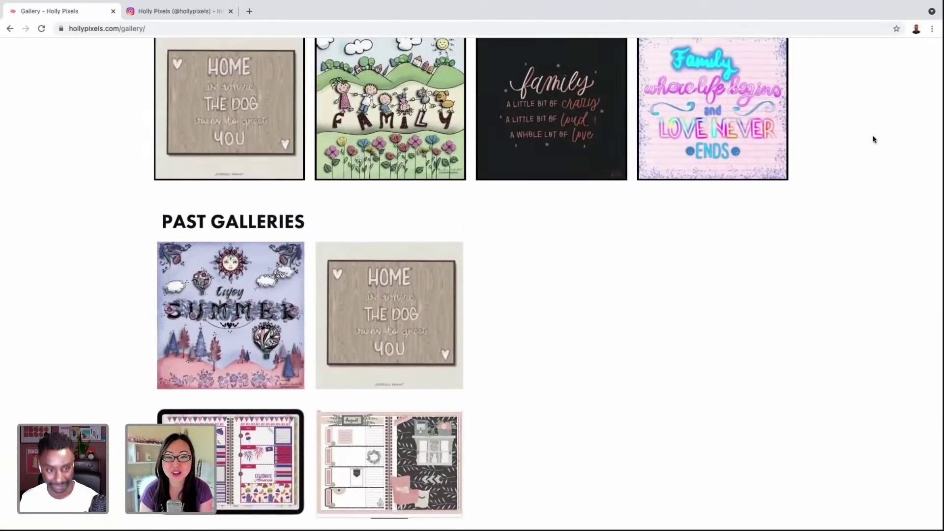
Step: View the Enjoy Summer artwork from Past Galleries at full size, close it and return to the beginning of the gallery page
click(171, 290)
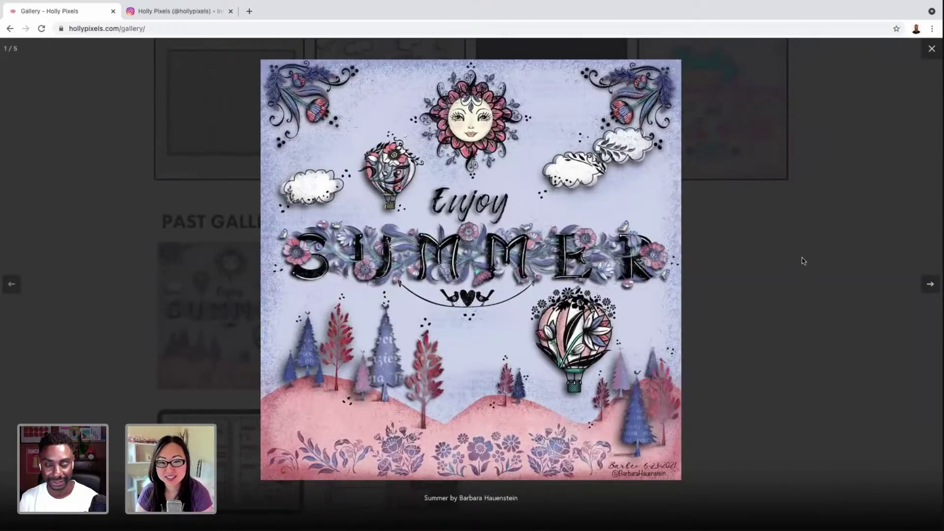
click(931, 49)
scroll(797, 153, up, 10)
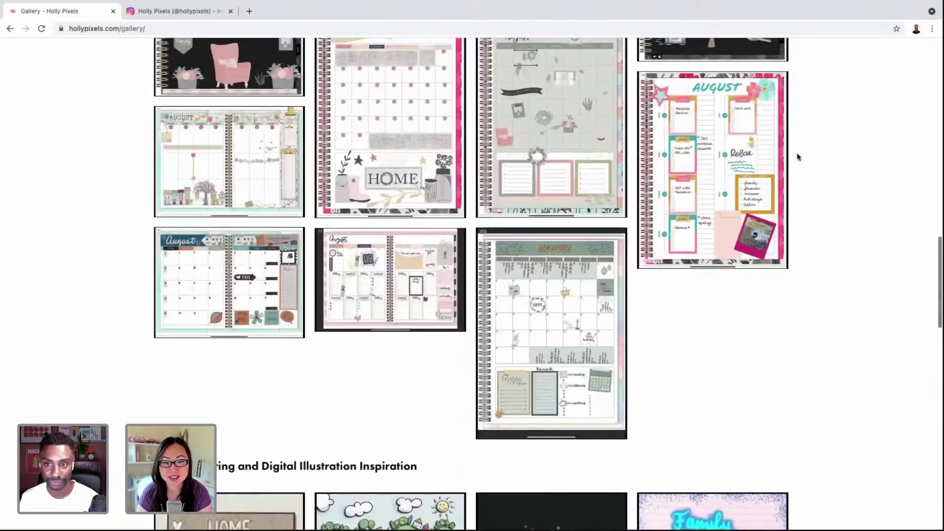
scroll(797, 156, up, 10)
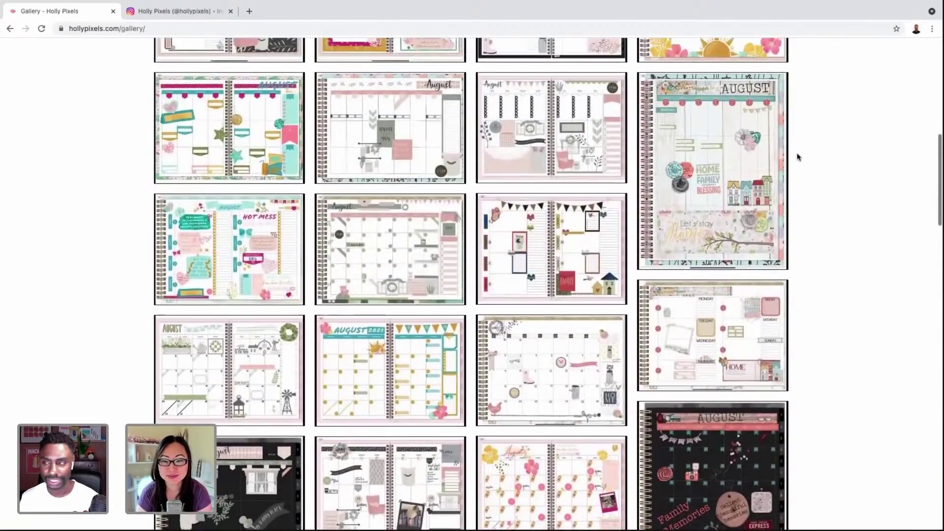
scroll(797, 157, up, 1)
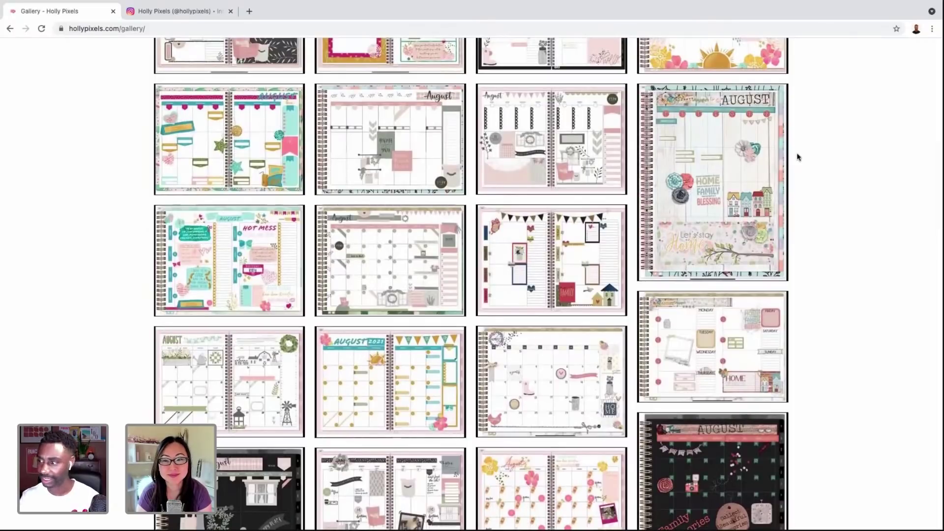
scroll(798, 157, up, 15)
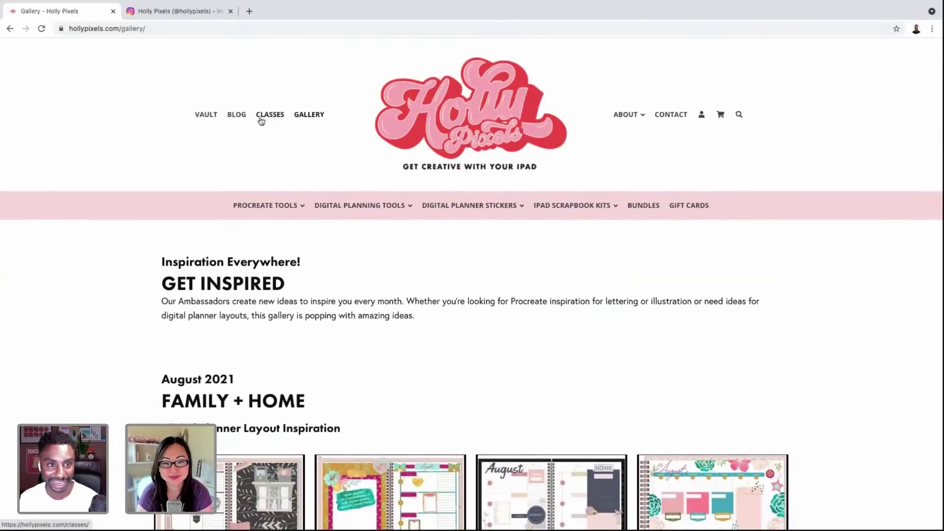
Step: Open the website's Vault page and read its free downloads introduction and the Join the Vault for Freebies section
click(207, 117)
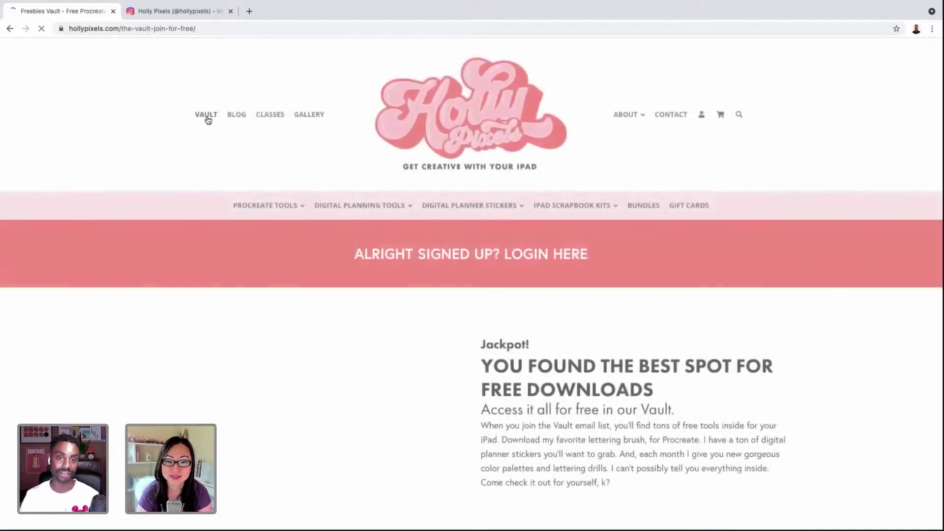
scroll(310, 199, down, 1)
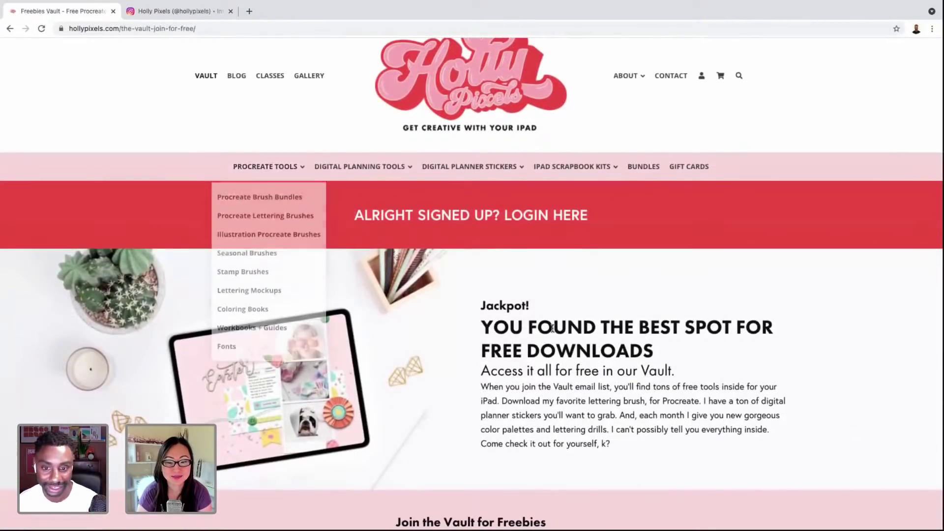
scroll(552, 328, down, 1)
scroll(552, 328, down, 2)
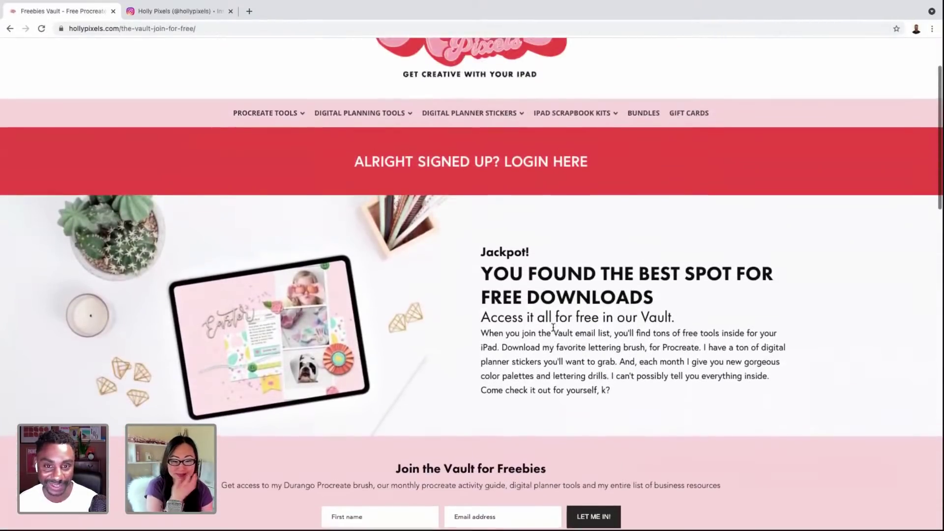
scroll(554, 330, down, 3)
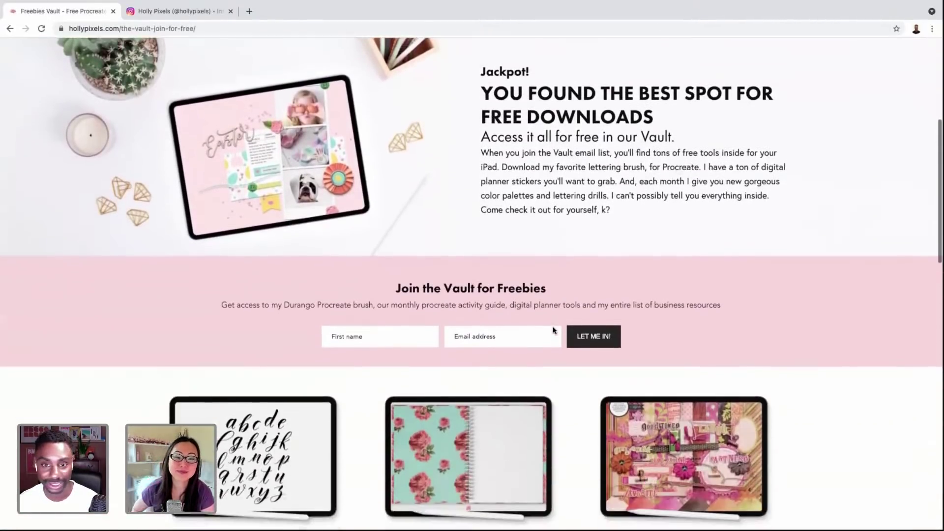
scroll(553, 331, down, 1)
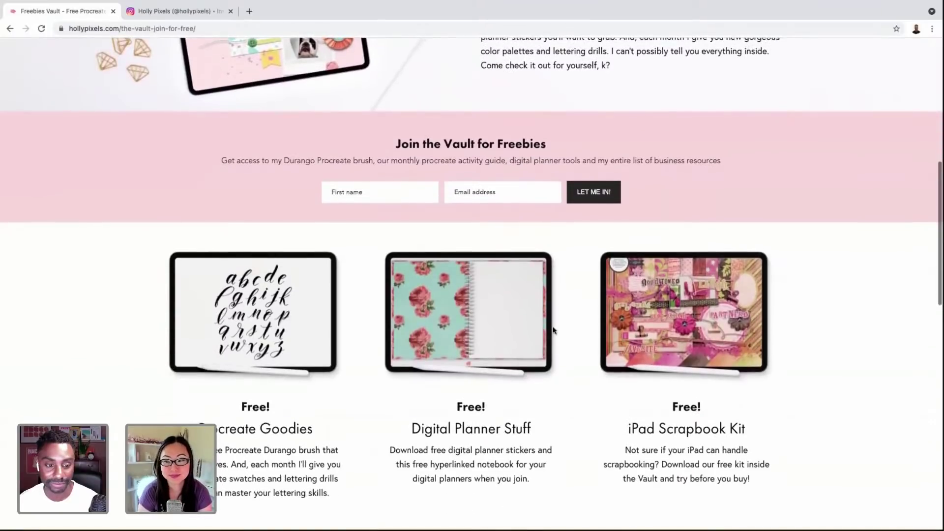
Step: Examine the free Procreate Goodies, Digital Planner Stuff and iPad Scrapbook Kit offers, and return to the beginning of the Vault page
scroll(554, 331, down, 1)
scroll(553, 330, down, 1)
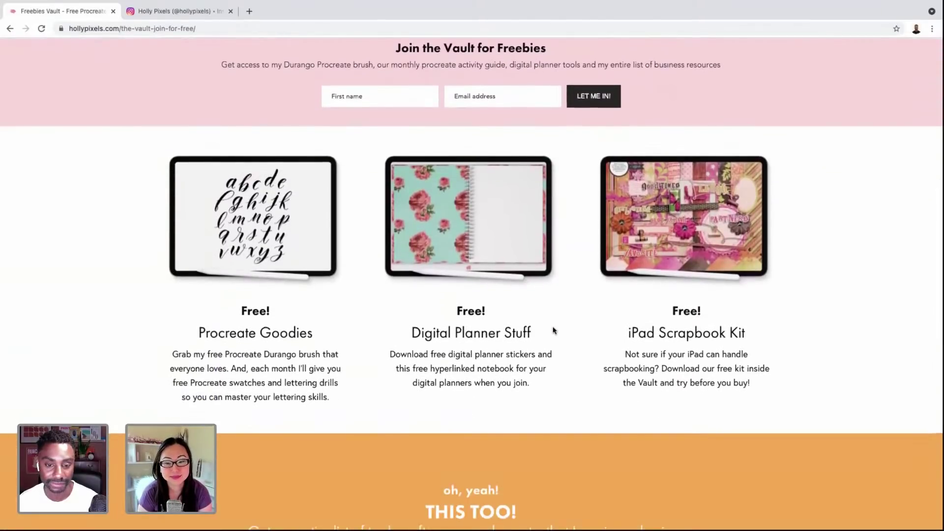
scroll(554, 330, down, 2)
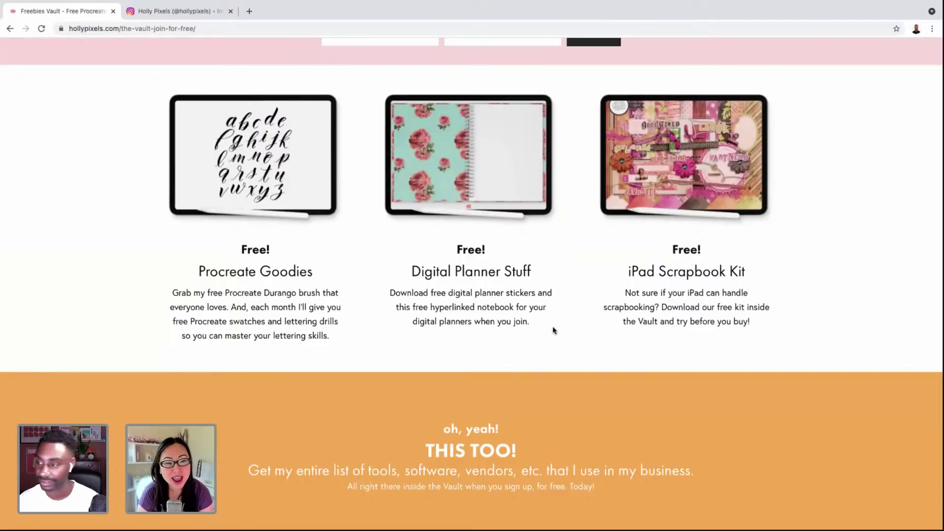
scroll(553, 330, down, 1)
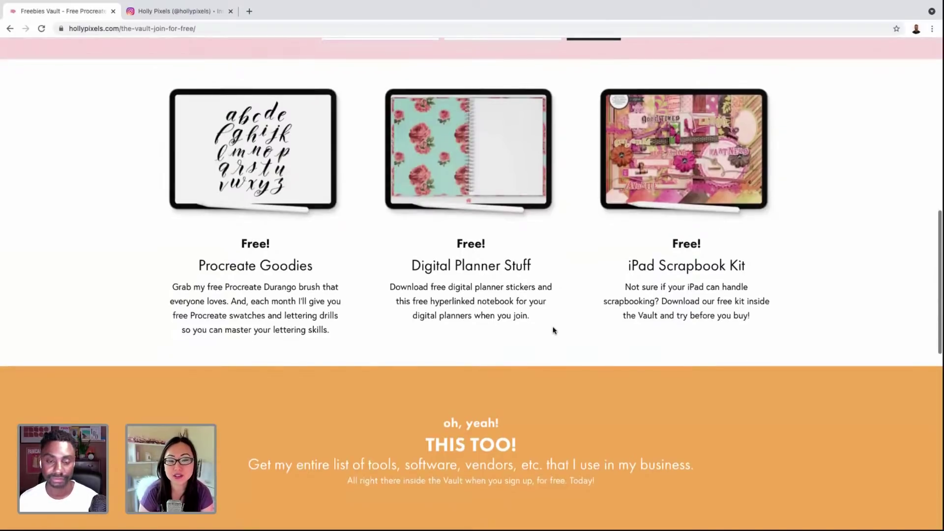
scroll(554, 330, down, 1)
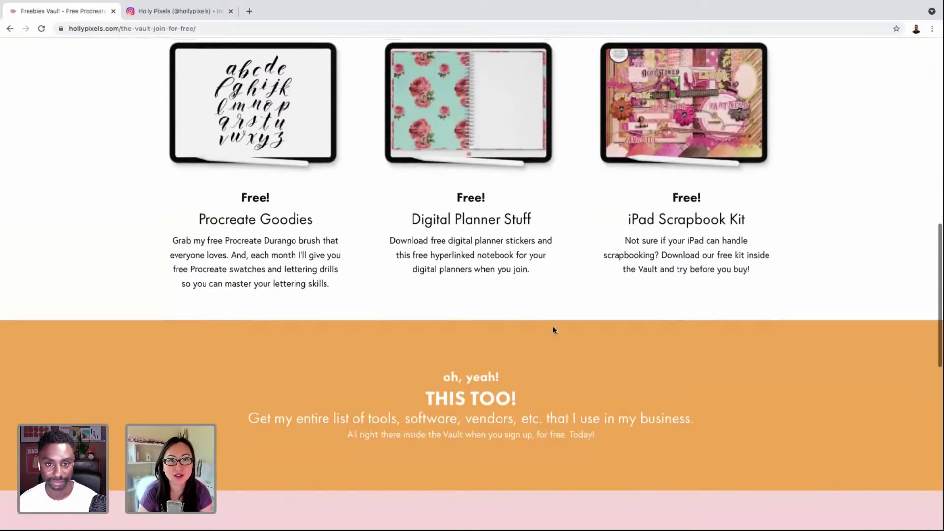
scroll(553, 330, up, 2)
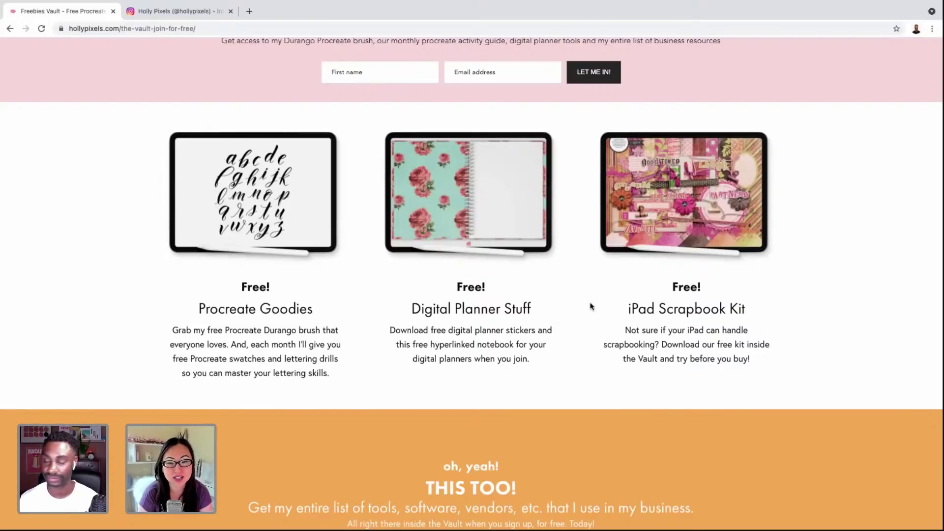
scroll(606, 314, up, 1)
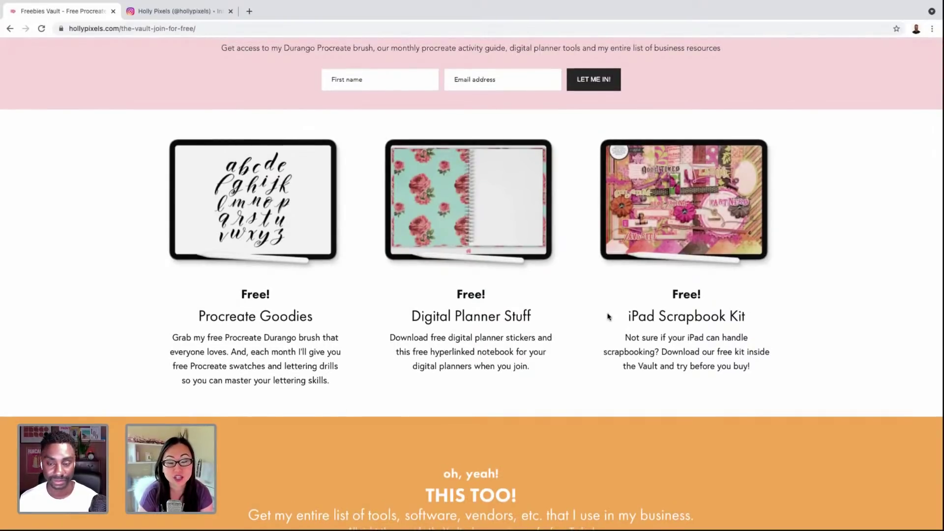
scroll(609, 317, up, 8)
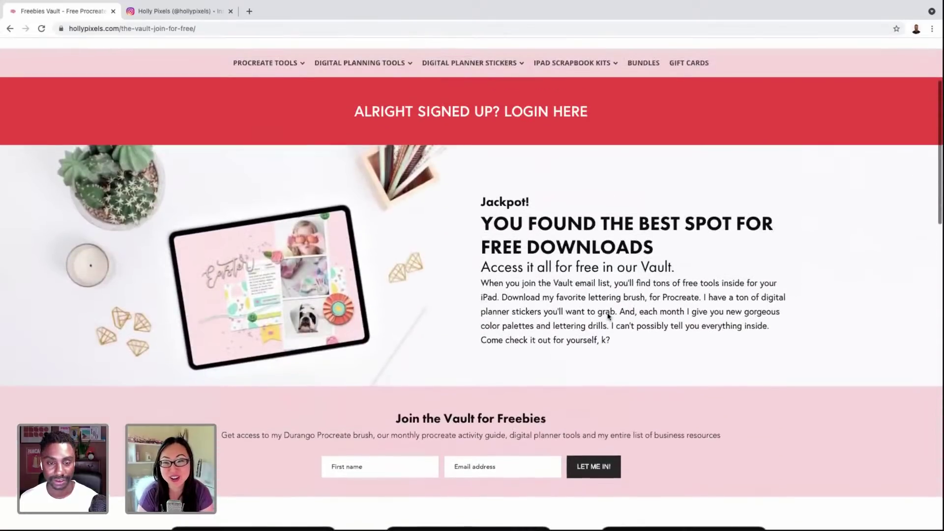
scroll(268, 67, up, 3)
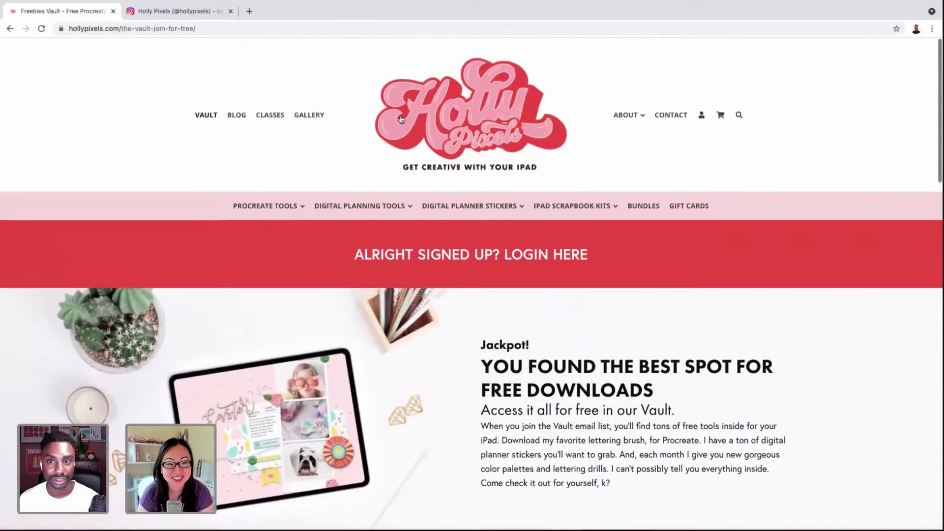
Step: Switch to the hollypixels Instagram profile, enlarge the page to 110% and look over its latest posts
click(186, 15)
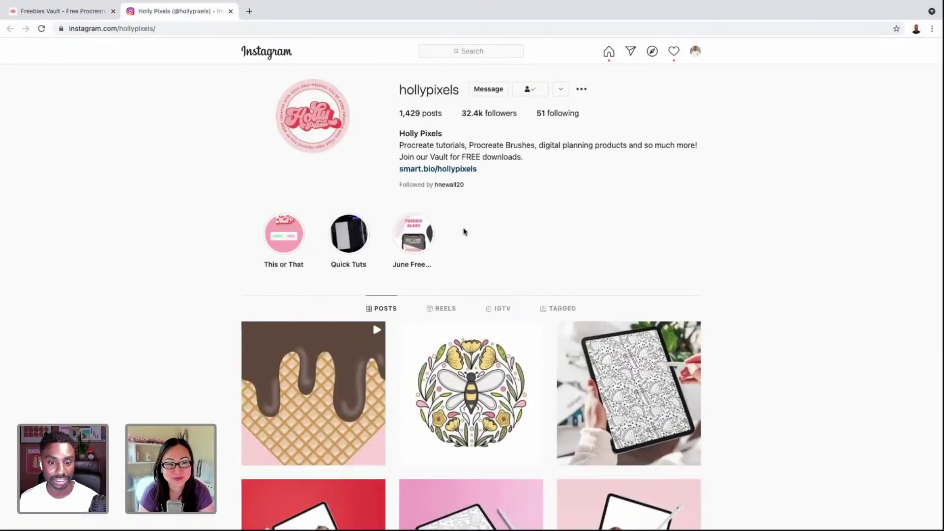
key(ctrl+plus)
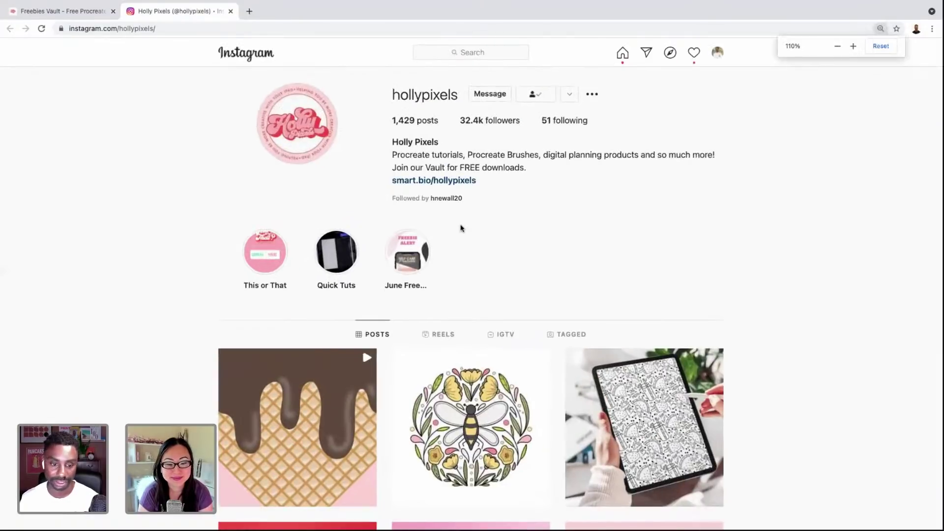
scroll(461, 228, down, 5)
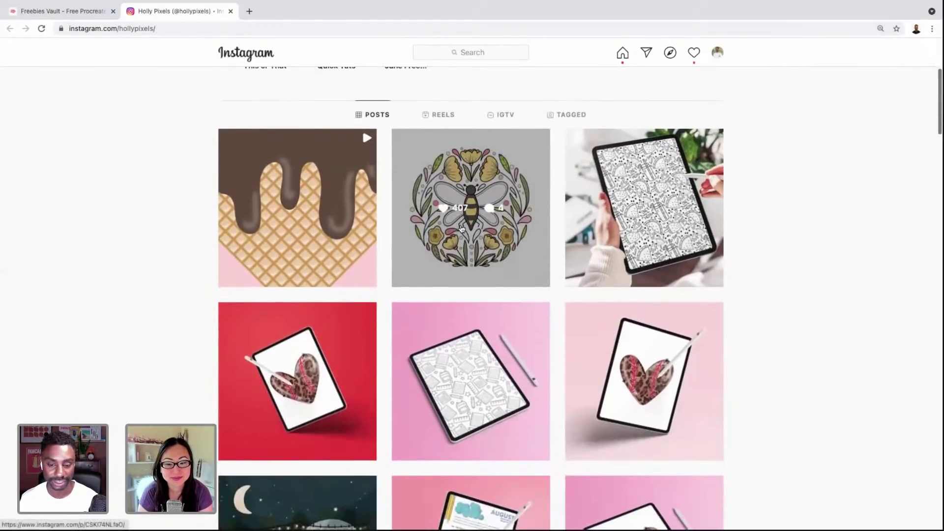
scroll(464, 236, down, 1)
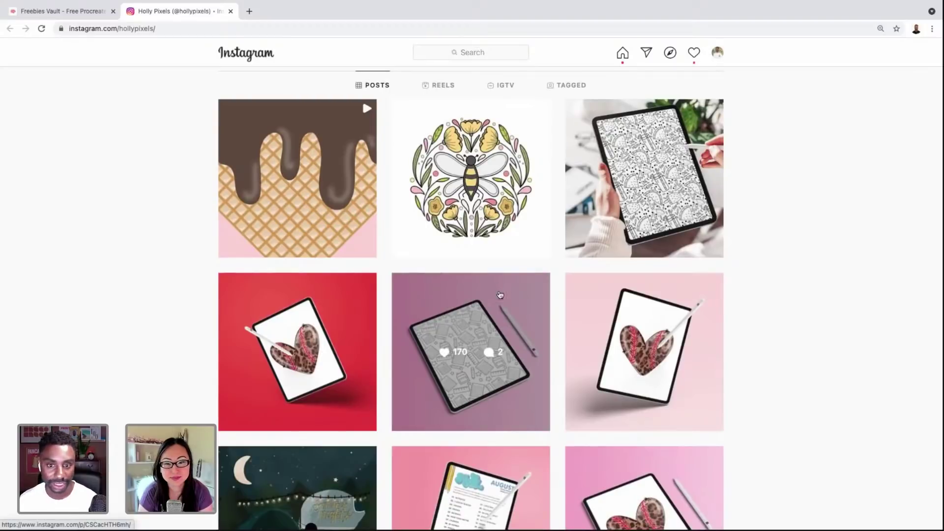
Step: Browse the older hollypixels posts, view the post with the flower-filled BLOOM mug and close it
scroll(286, 197, down, 2)
scroll(286, 196, down, 6)
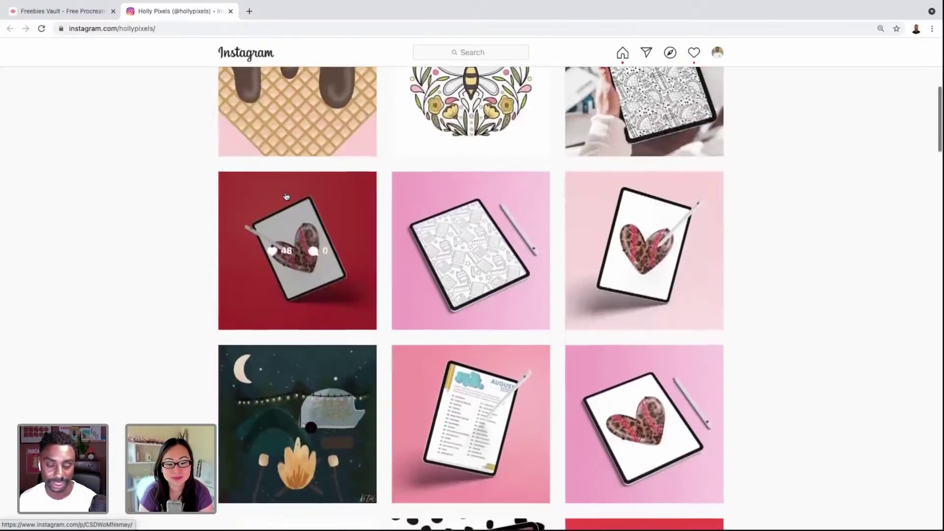
scroll(288, 197, down, 2)
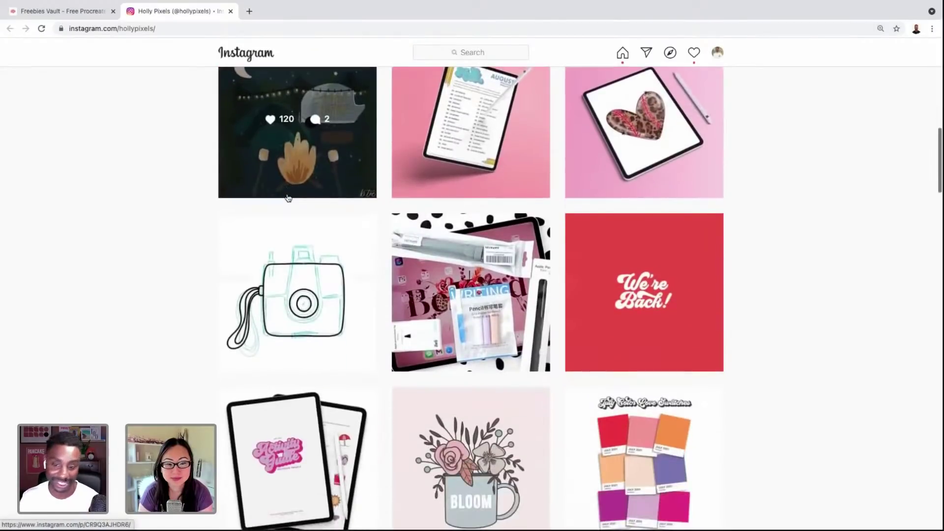
scroll(284, 204, down, 2)
scroll(284, 203, down, 5)
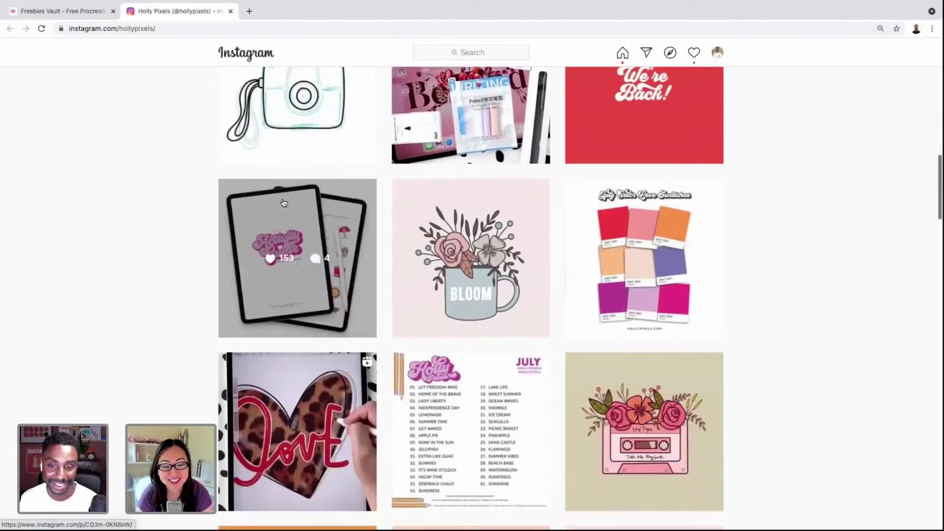
scroll(284, 203, down, 1)
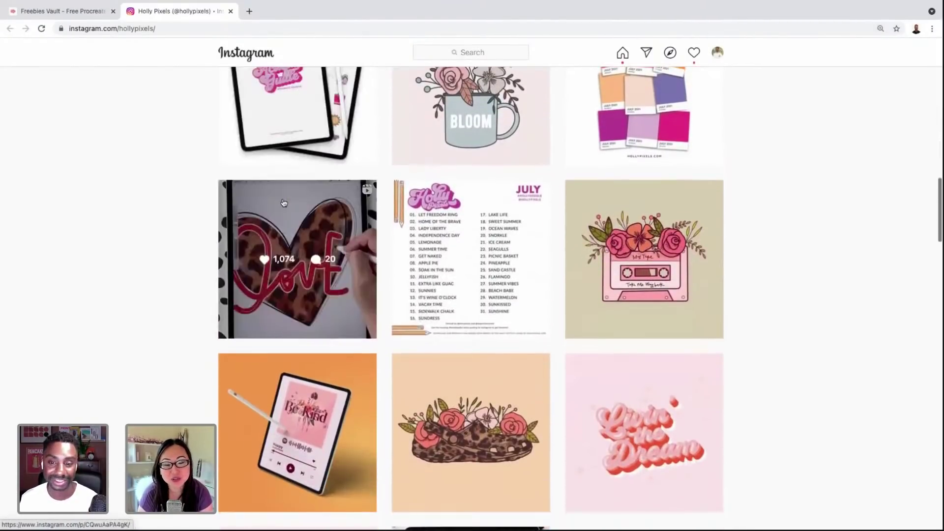
scroll(824, 224, down, 1)
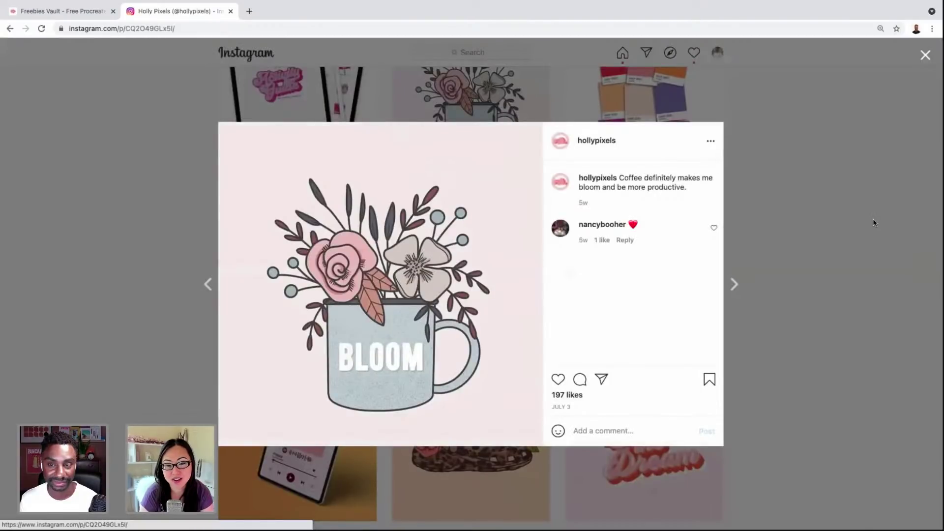
click(838, 223)
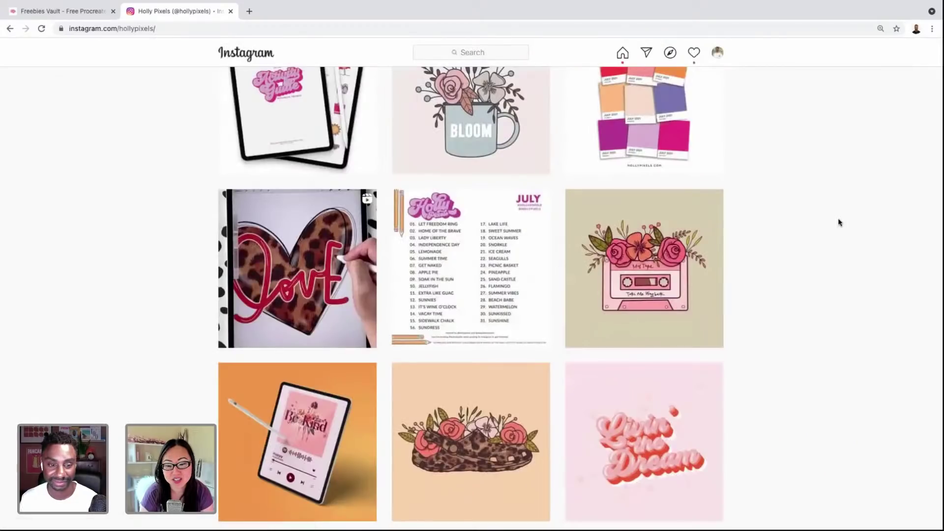
Step: Open the pink Livin' the Dream lettering post and close it again
scroll(838, 219, down, 1)
click(695, 349)
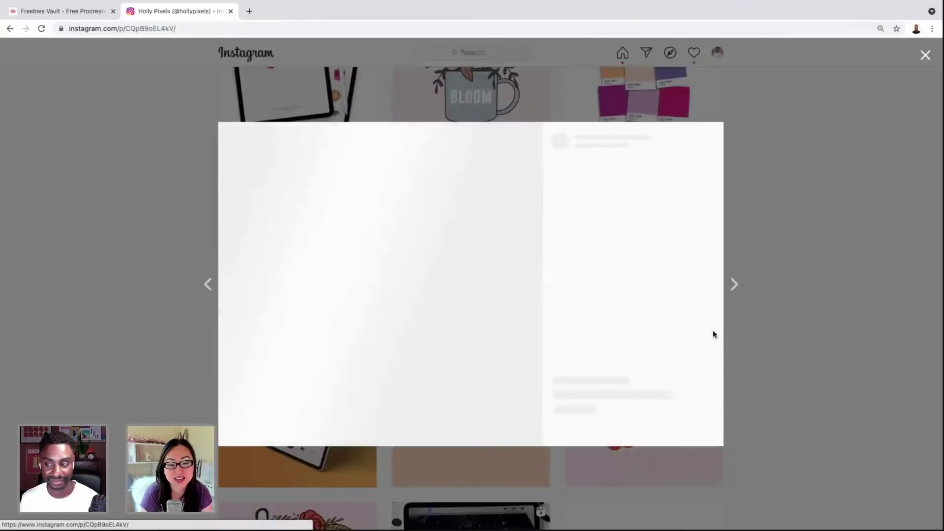
click(773, 284)
Step: Look over the posts around the Livin' the Dream artwork and return to the beginning of the post grid
scroll(773, 284, down, 1)
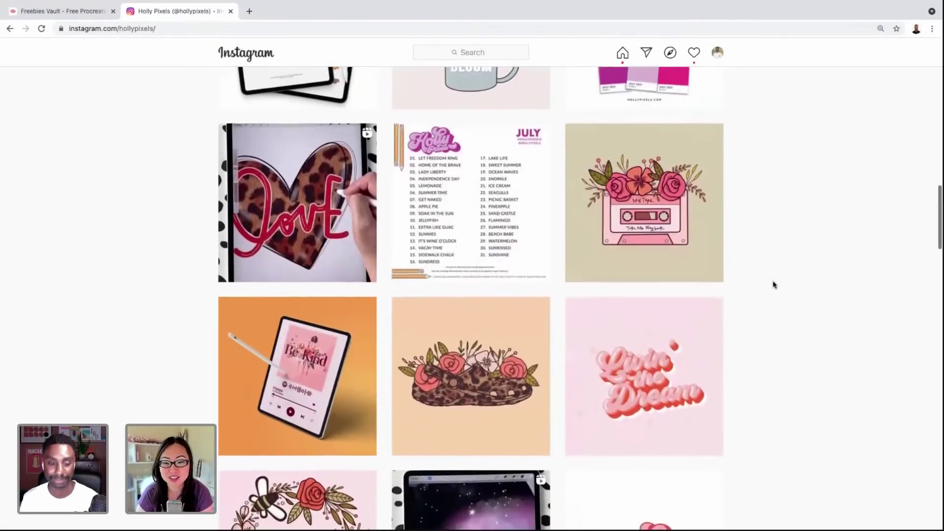
scroll(773, 285, down, 3)
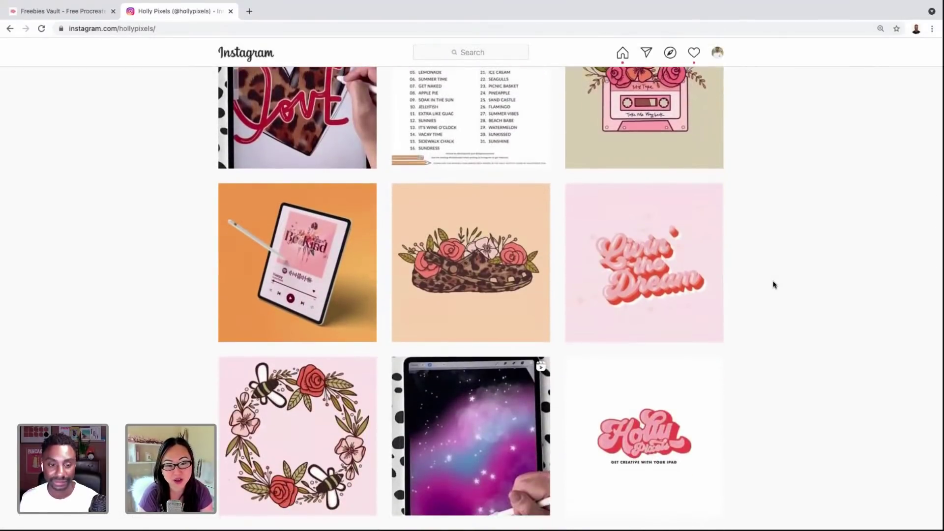
scroll(773, 284, up, 2)
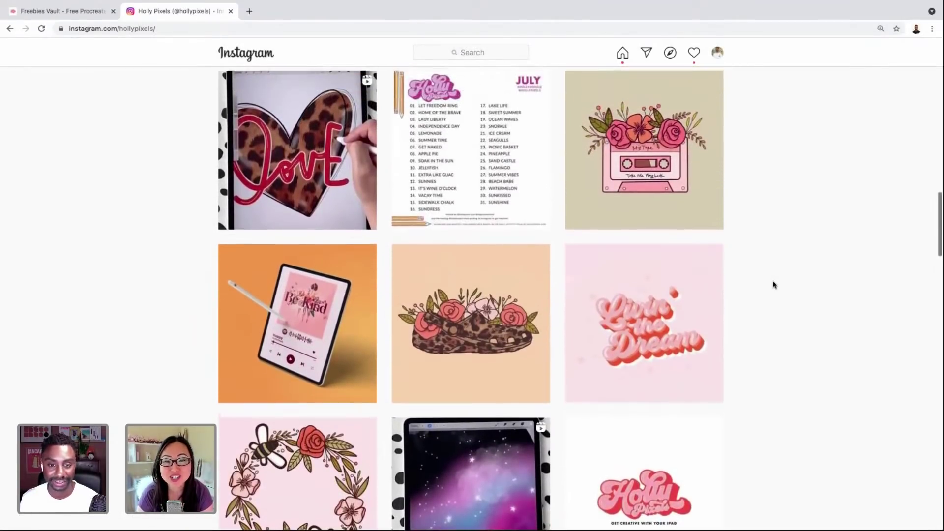
scroll(773, 284, up, 7)
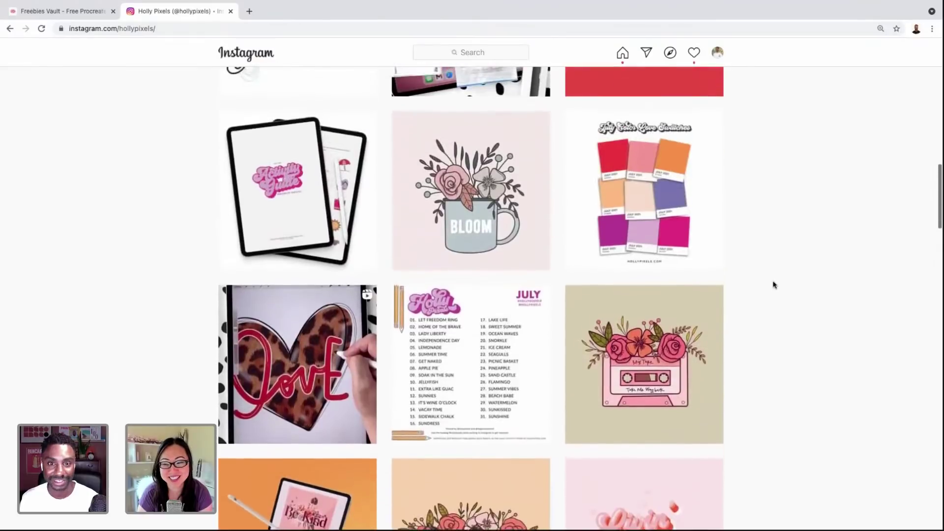
scroll(772, 284, up, 5)
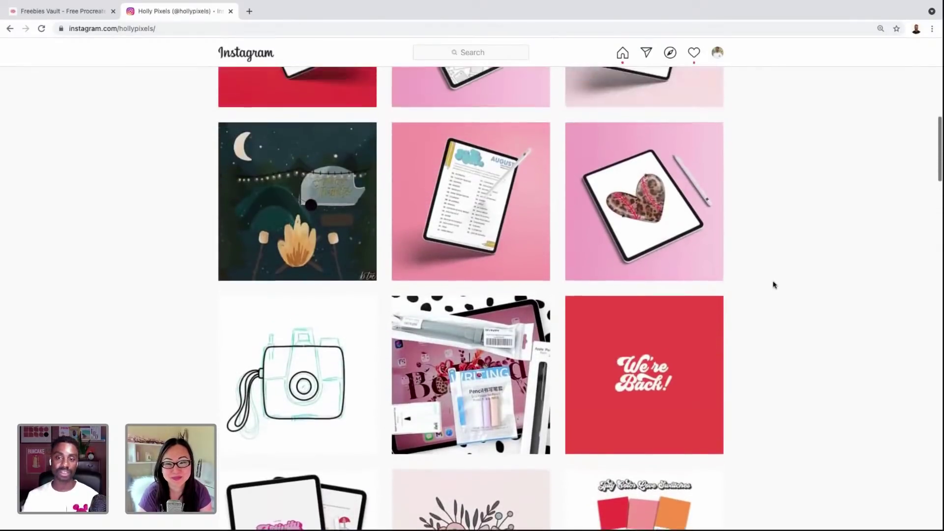
scroll(772, 284, up, 4)
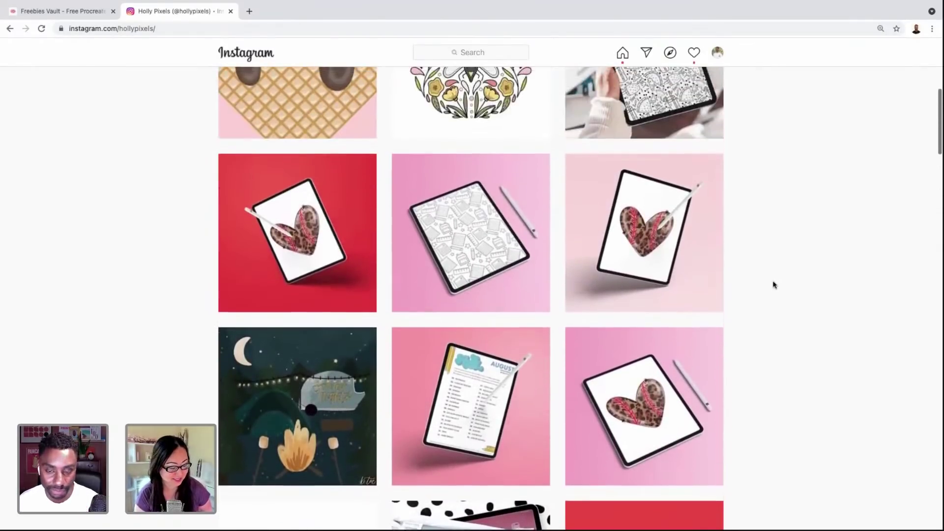
scroll(772, 284, up, 3)
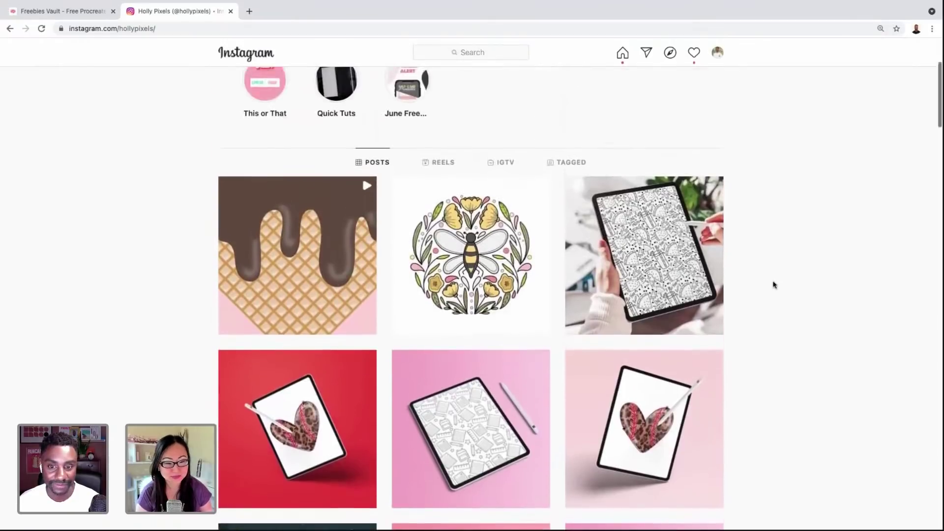
Step: Open the Summer Nights campfire post, read its International Day of Friendship caption and close it
scroll(773, 284, down, 2)
scroll(773, 284, down, 1)
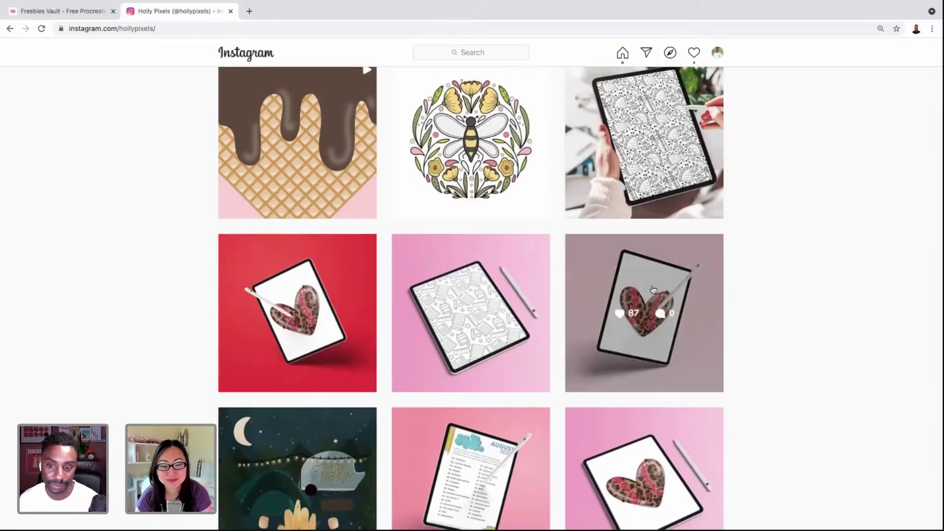
scroll(653, 289, down, 3)
scroll(653, 289, down, 2)
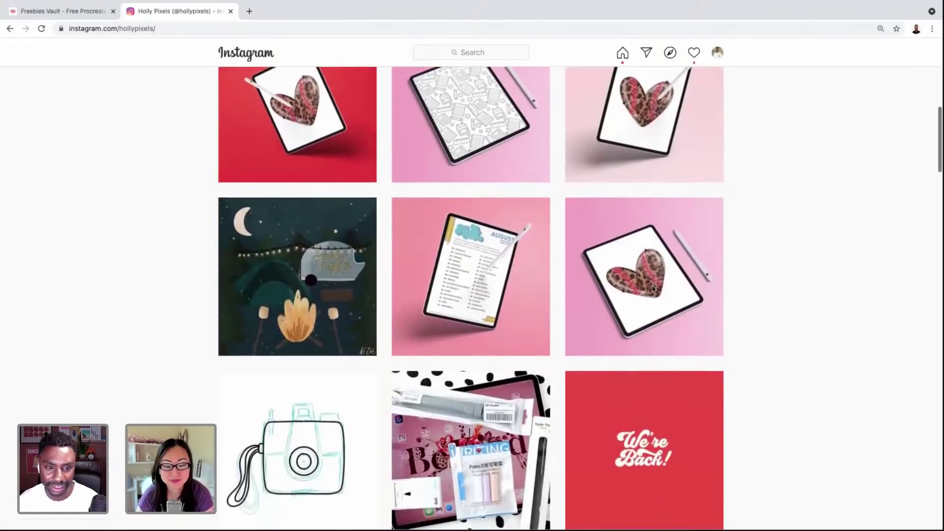
click(321, 258)
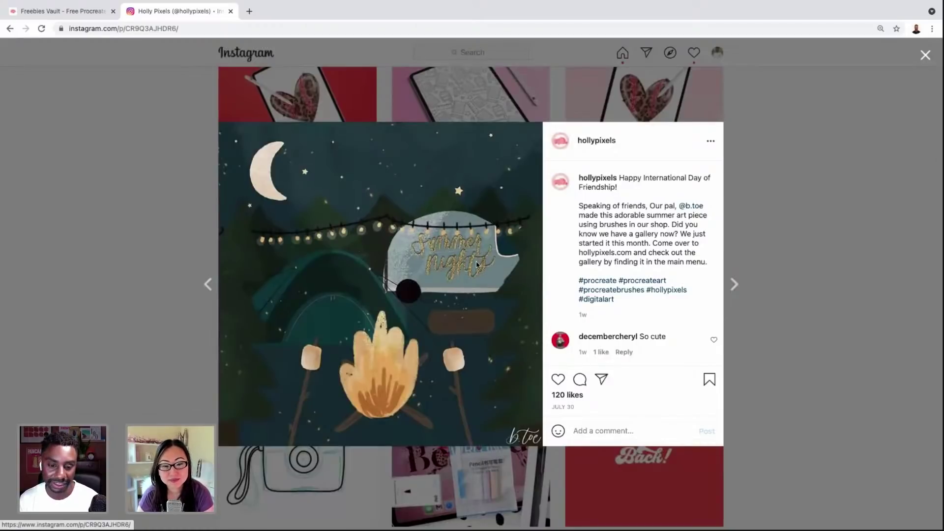
click(786, 249)
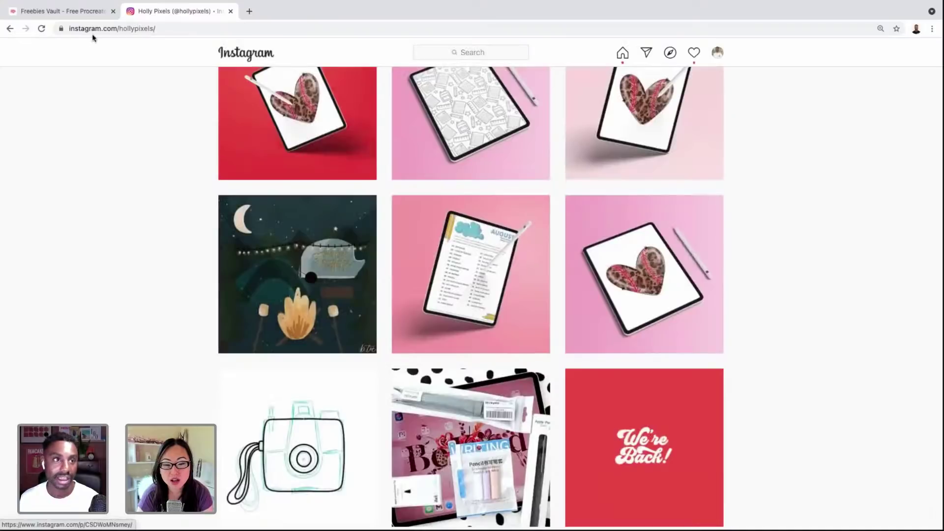
Step: Glance at the Holly Pixels Vault page and switch back to the hollypixels Instagram profile
click(81, 11)
scroll(261, 128, down, 1)
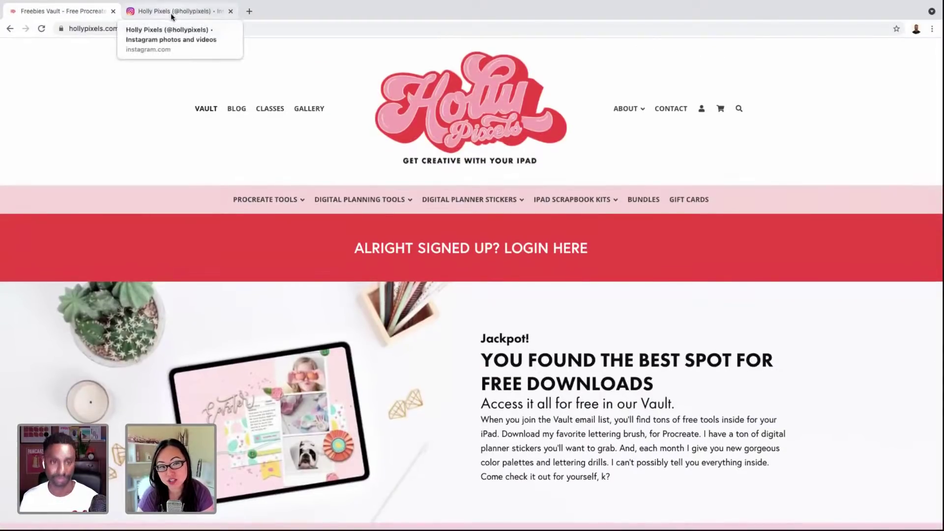
scroll(216, 113, down, 1)
click(197, 13)
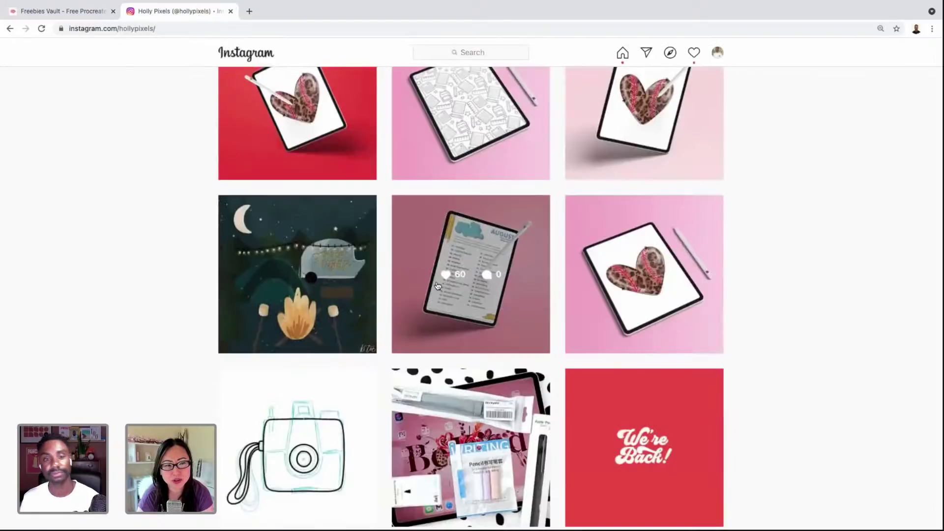
Step: View the post about making a repeat pattern in Procreate, read its caption and close it
scroll(440, 285, up, 3)
scroll(440, 285, up, 4)
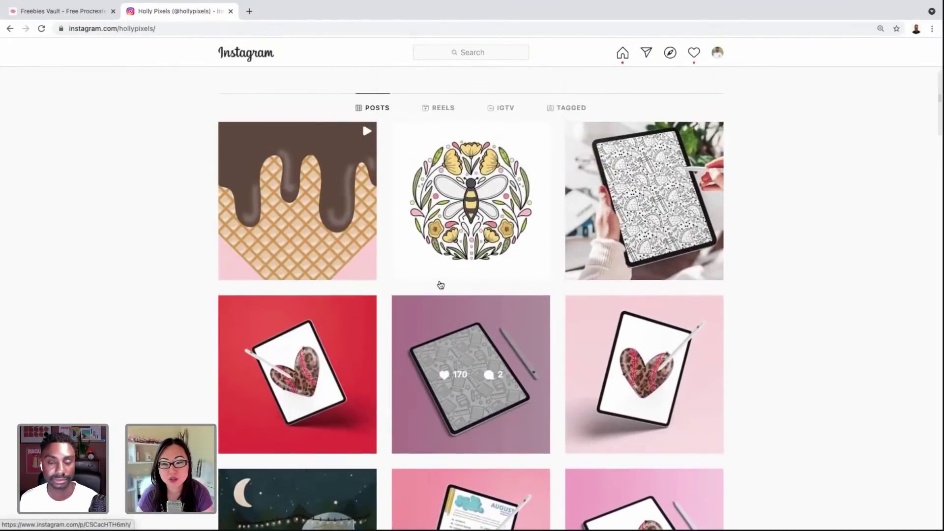
click(600, 241)
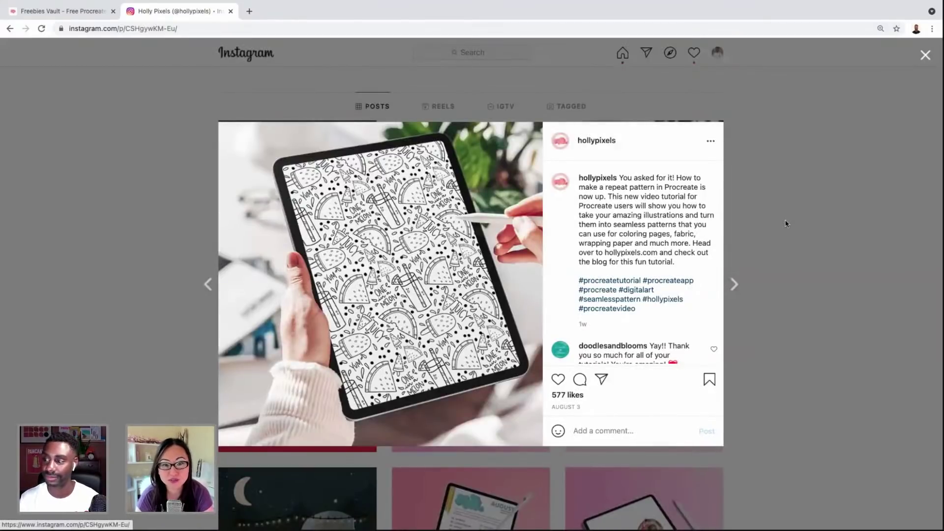
click(757, 226)
Step: Switch to the Holly Pixels website, reload the Vault page and review the freebies sign-up and the three free offers
click(70, 11)
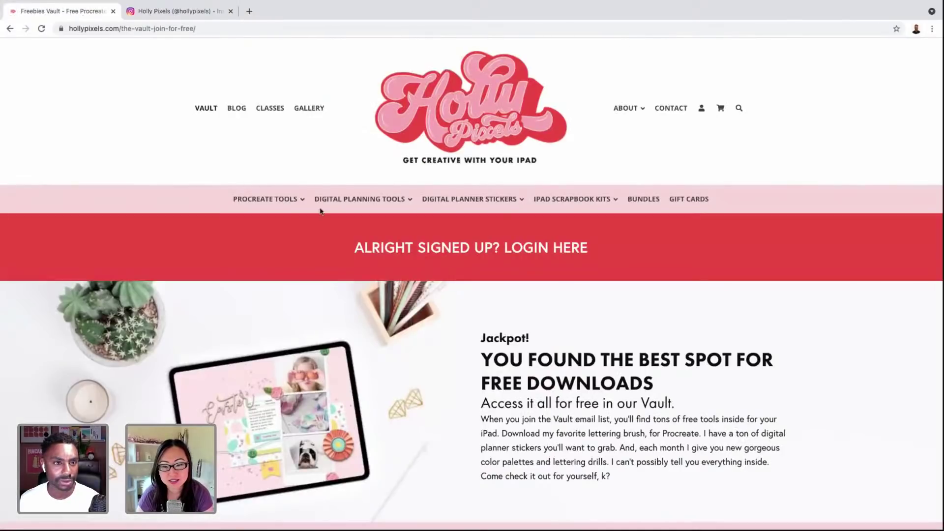
click(207, 112)
scroll(301, 206, down, 2)
mouse_move(302, 209)
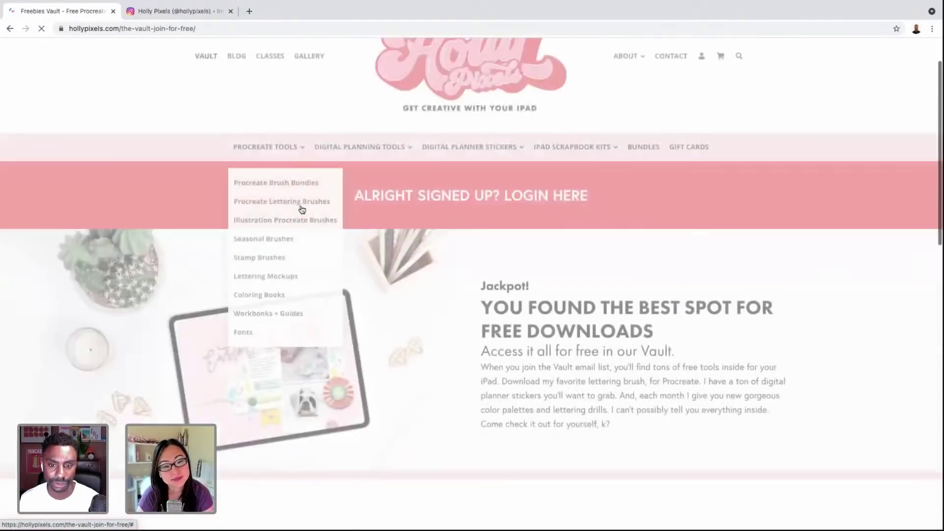
scroll(302, 209, down, 7)
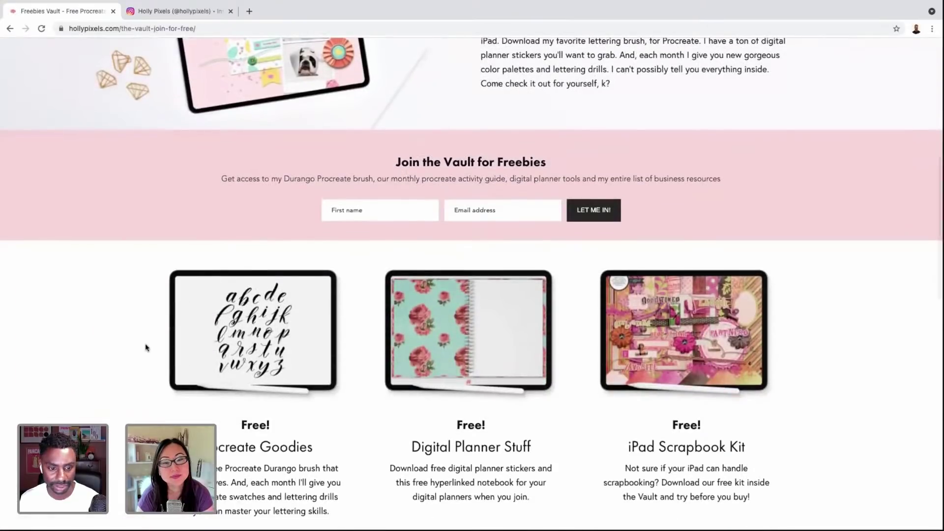
scroll(250, 329, down, 2)
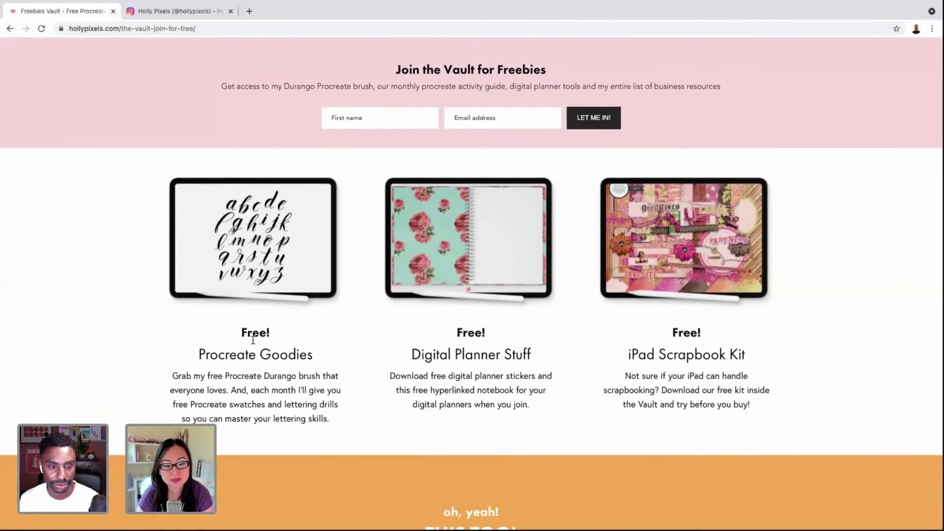
scroll(252, 340, down, 4)
scroll(252, 340, up, 4)
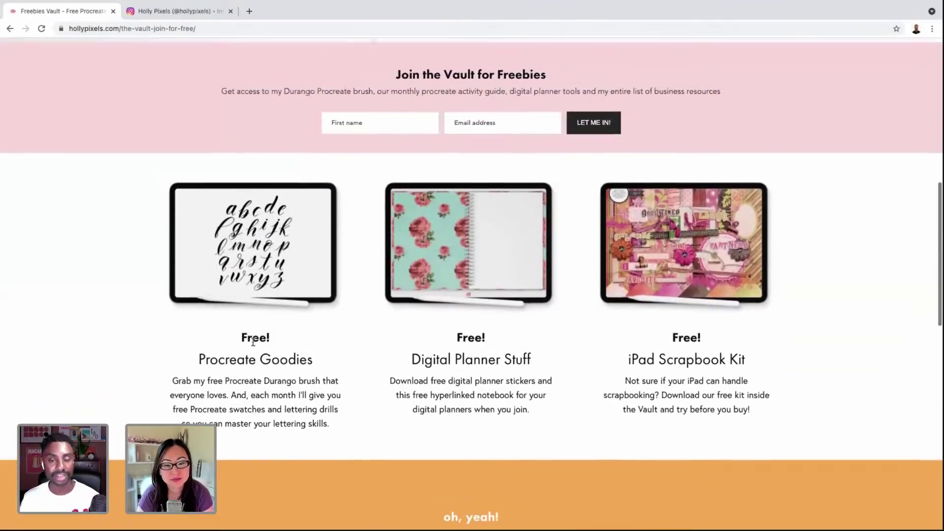
scroll(252, 340, up, 1)
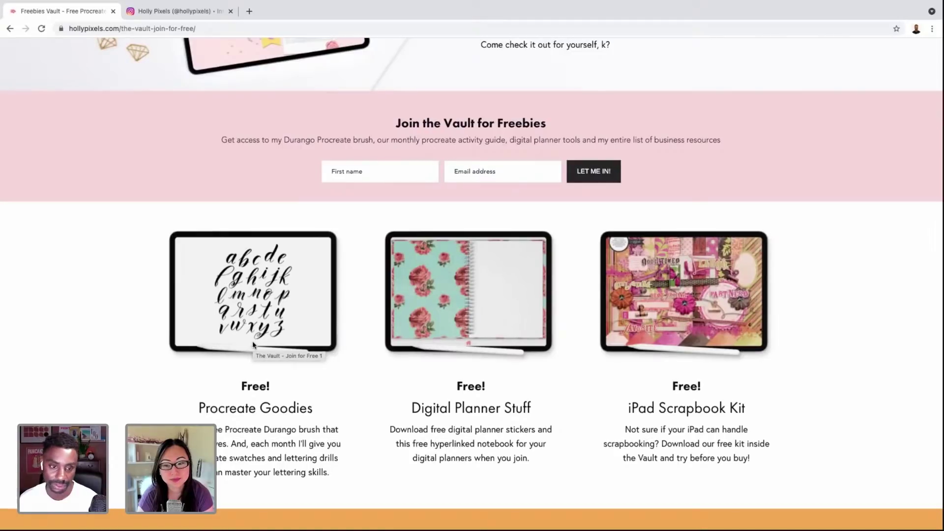
scroll(252, 341, up, 2)
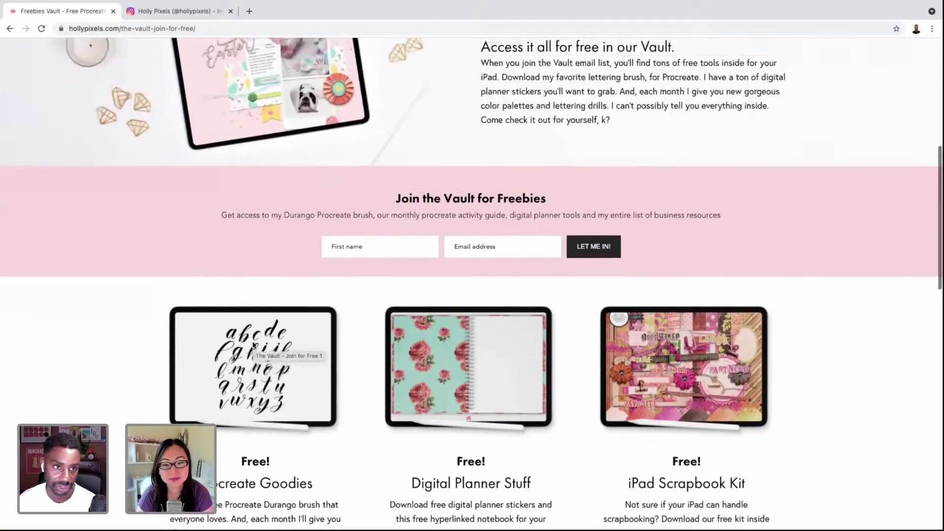
scroll(252, 341, down, 3)
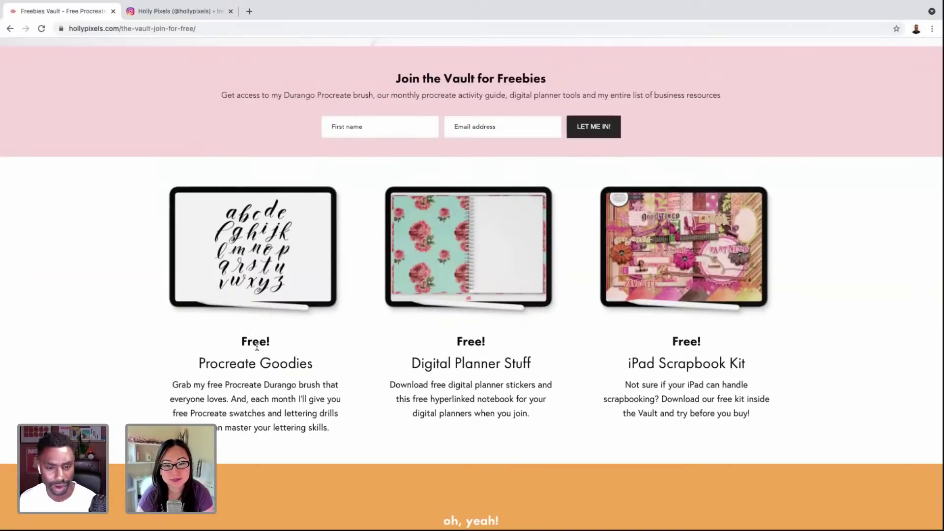
Step: Open the website's Gallery page and look at its Get Inspired introduction and the August 2021 Family + Home layouts
scroll(257, 346, up, 8)
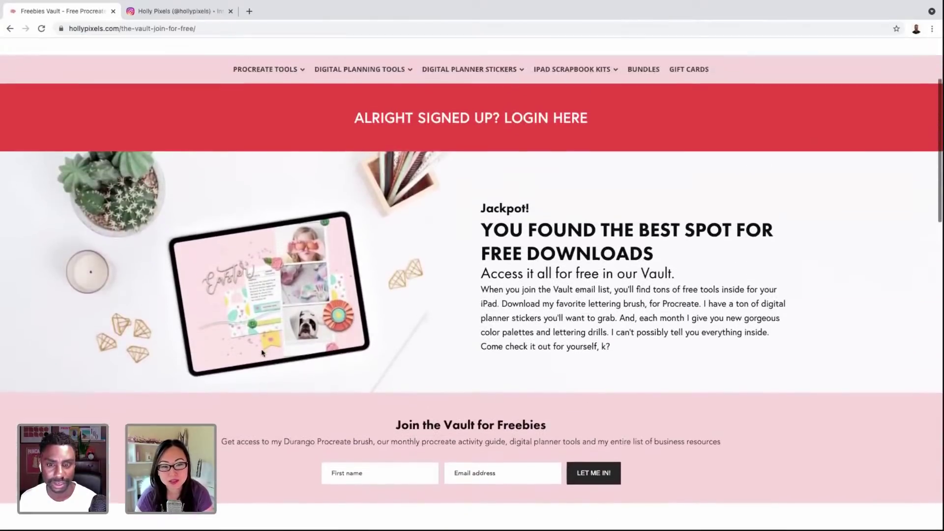
scroll(262, 352, up, 3)
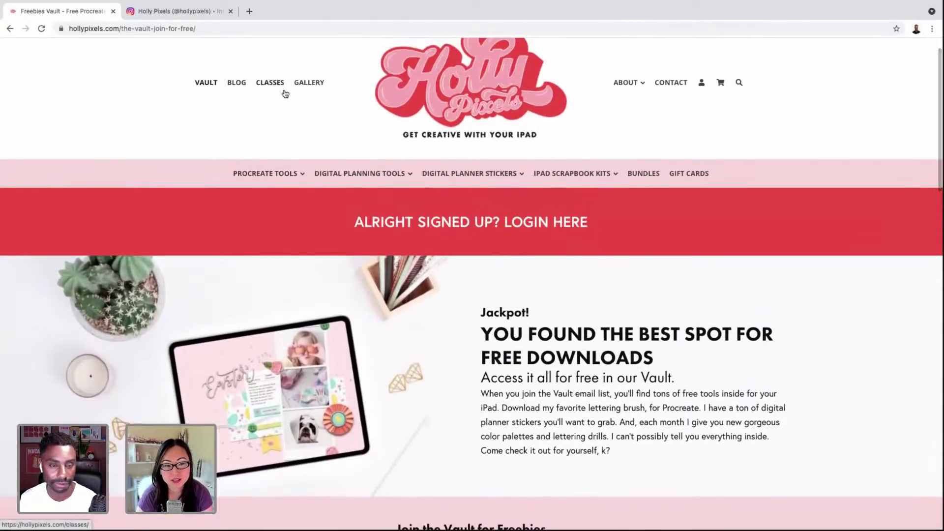
click(321, 86)
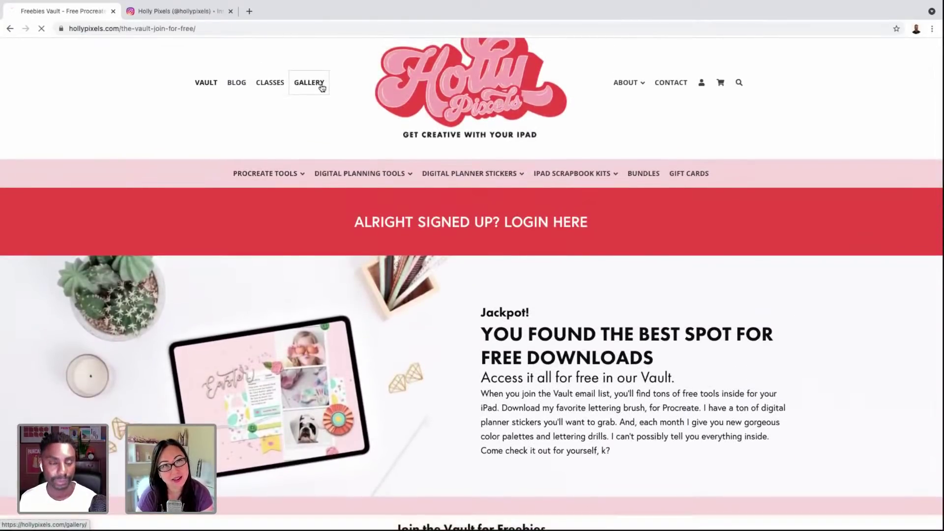
scroll(320, 91, down, 2)
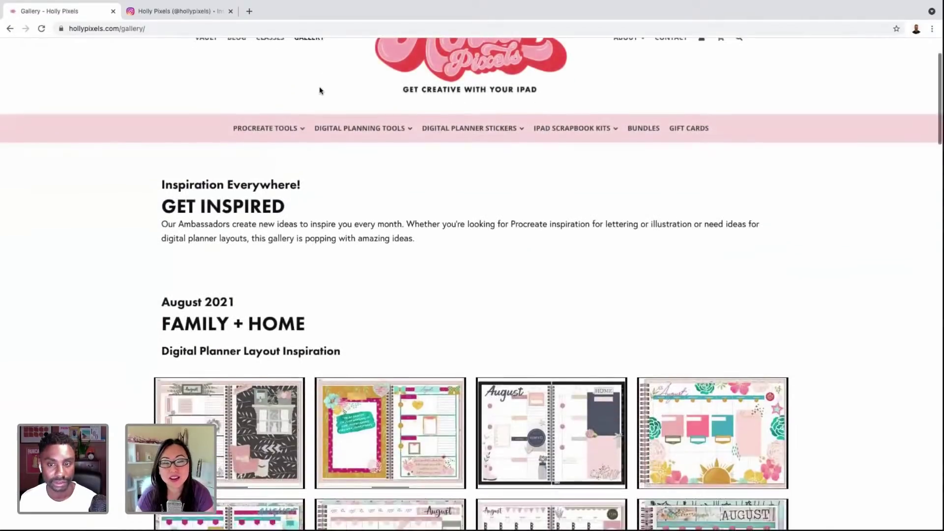
scroll(320, 91, up, 2)
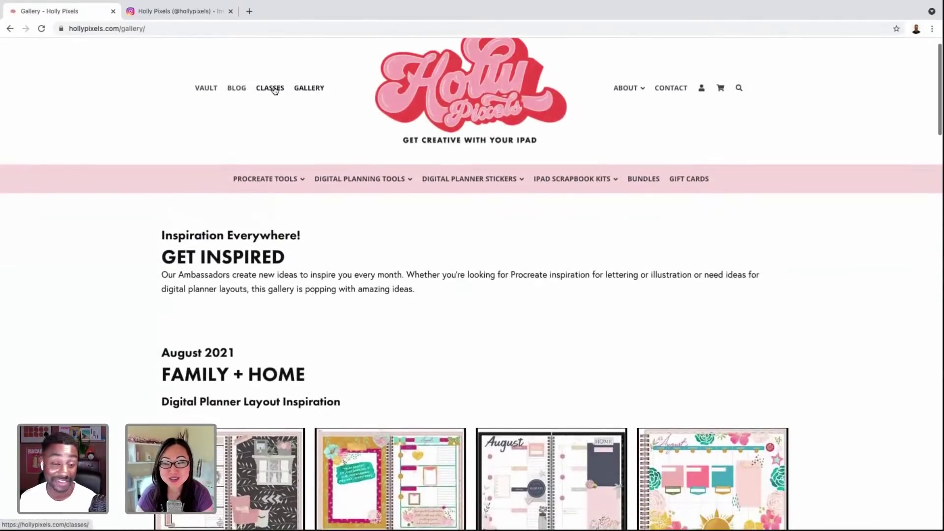
Step: Browse the August 2021 Family + Home planner layouts in the gallery with the page enlarged to 110%
scroll(275, 91, down, 3)
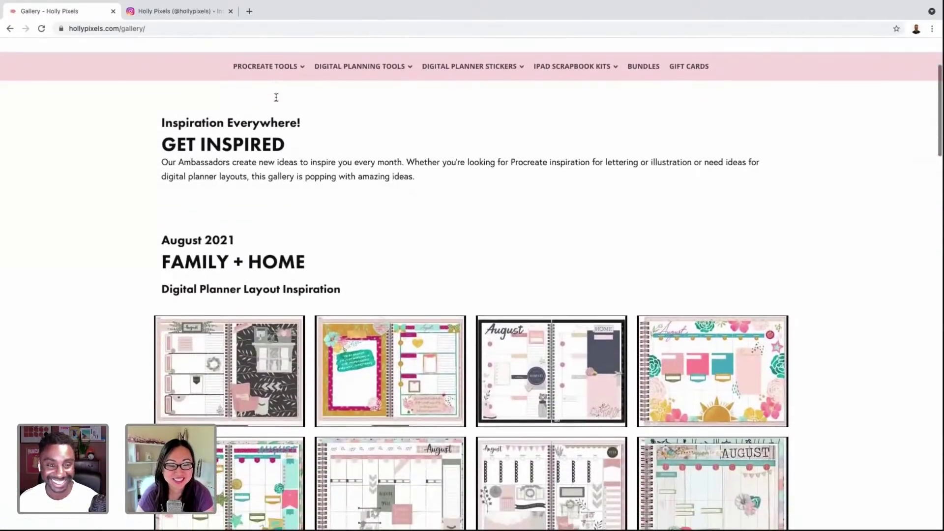
scroll(276, 97, down, 6)
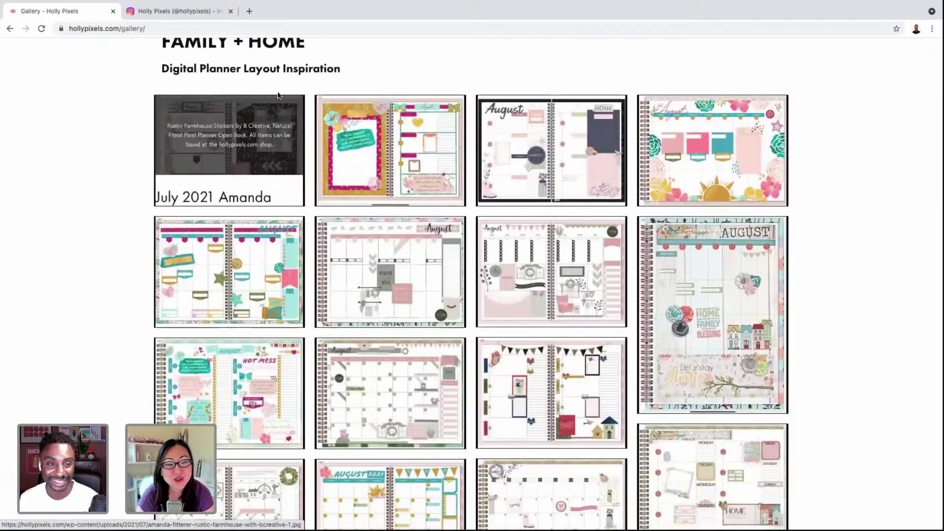
scroll(278, 95, down, 3)
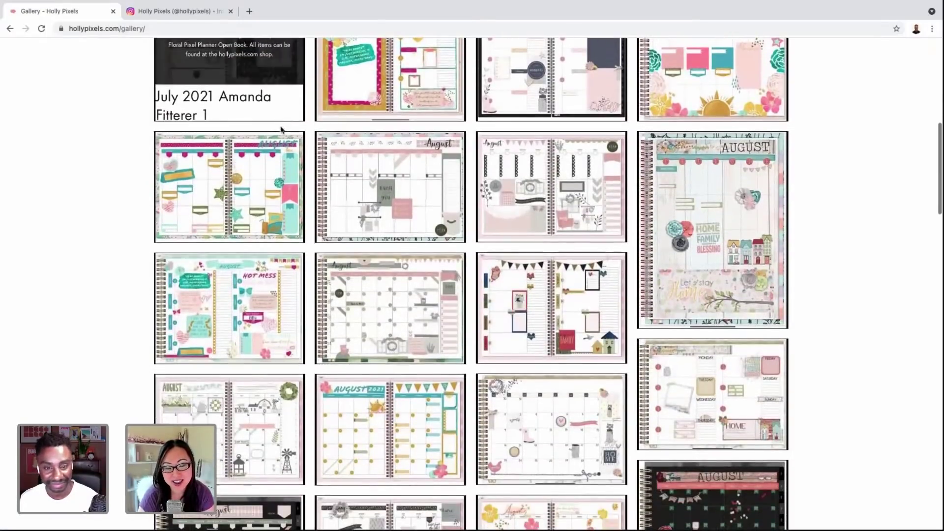
scroll(280, 129, down, 2)
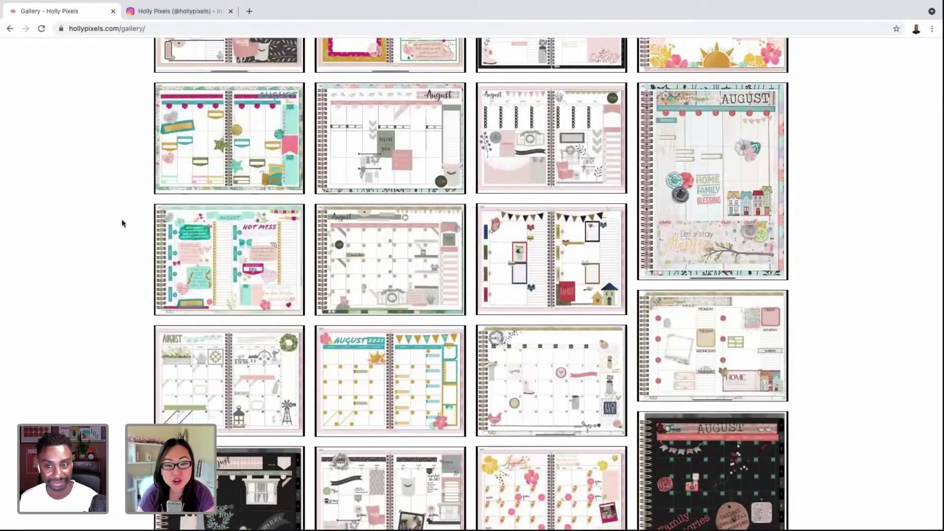
key(super+equal)
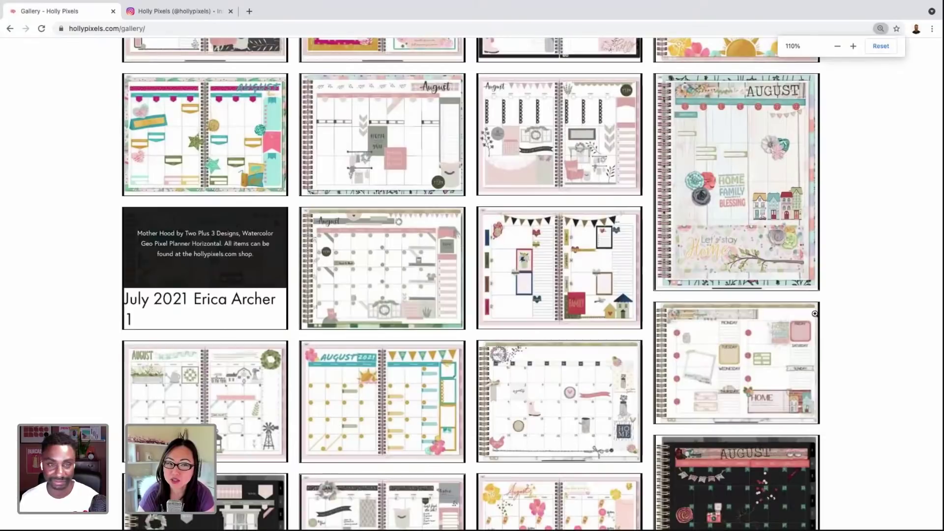
scroll(871, 314, down, 1)
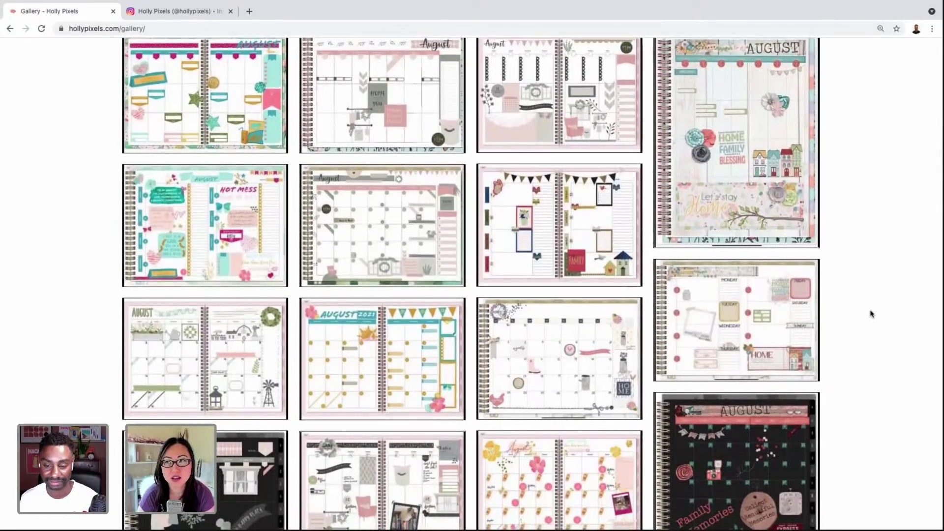
scroll(871, 313, down, 1)
scroll(822, 317, down, 1)
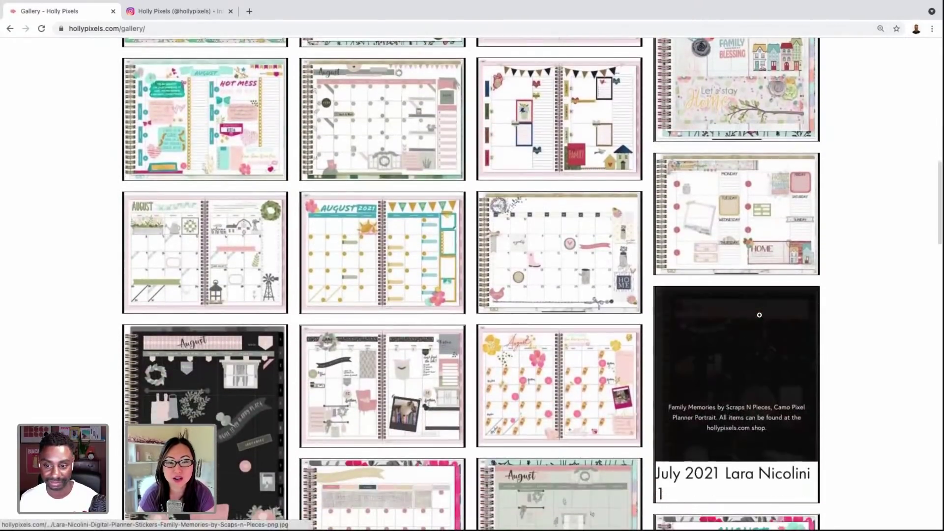
Step: View the black Family Memories August layout full size, fit the whole image in view and return to the gallery
click(759, 315)
scroll(721, 316, down, 1)
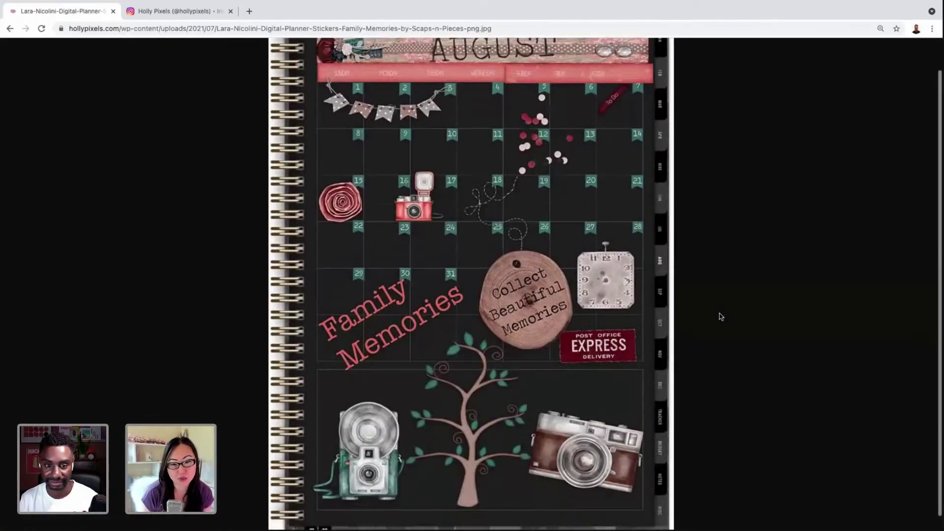
scroll(721, 317, up, 1)
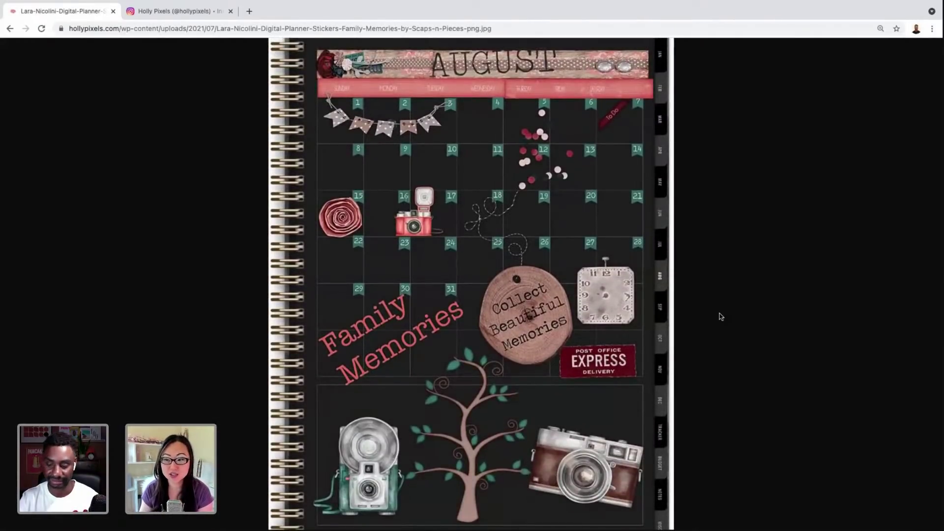
key(ctrl+minus)
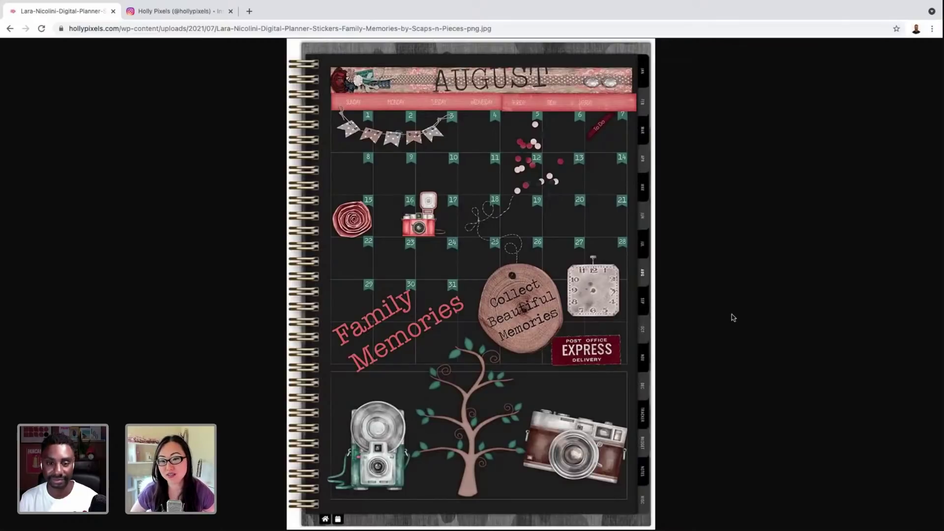
click(9, 28)
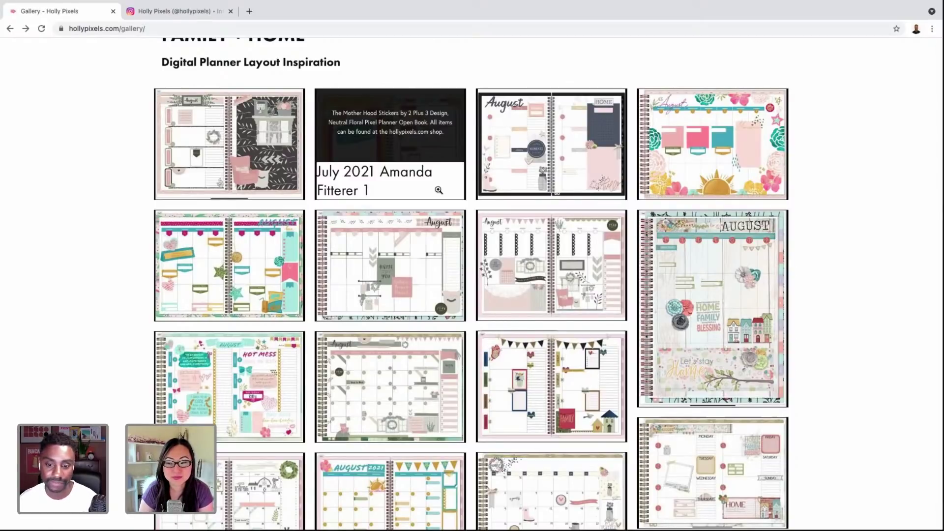
Step: Look through the remaining August digital planner layouts down to the end of the Family + Home gallery section
scroll(438, 189, down, 4)
scroll(438, 190, down, 1)
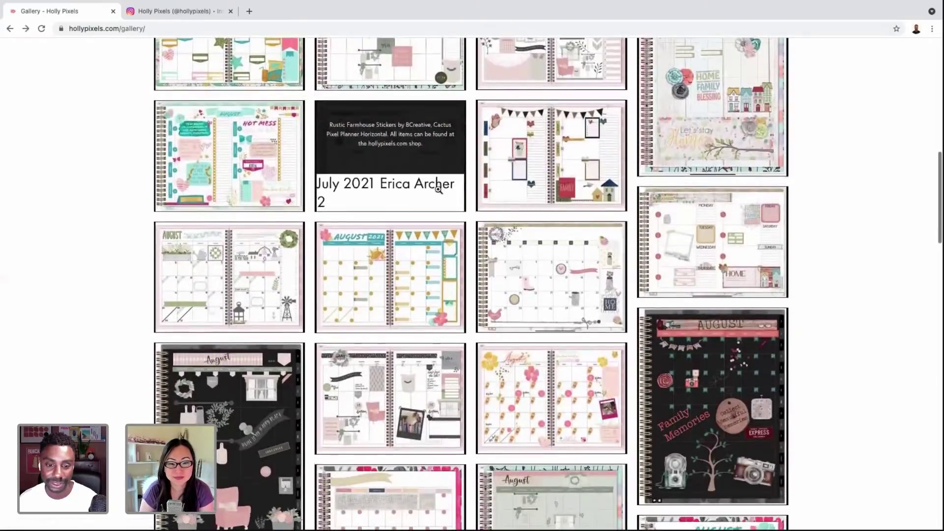
scroll(642, 272, down, 1)
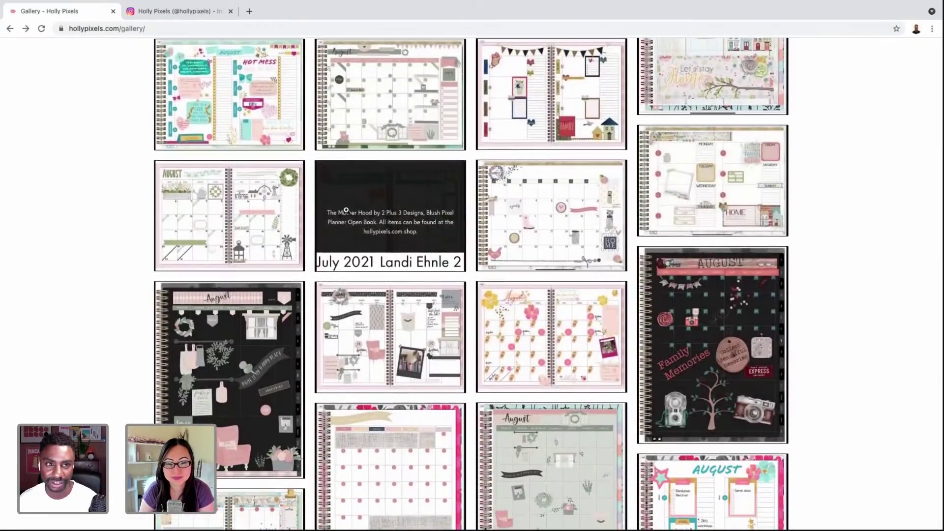
scroll(346, 210, down, 1)
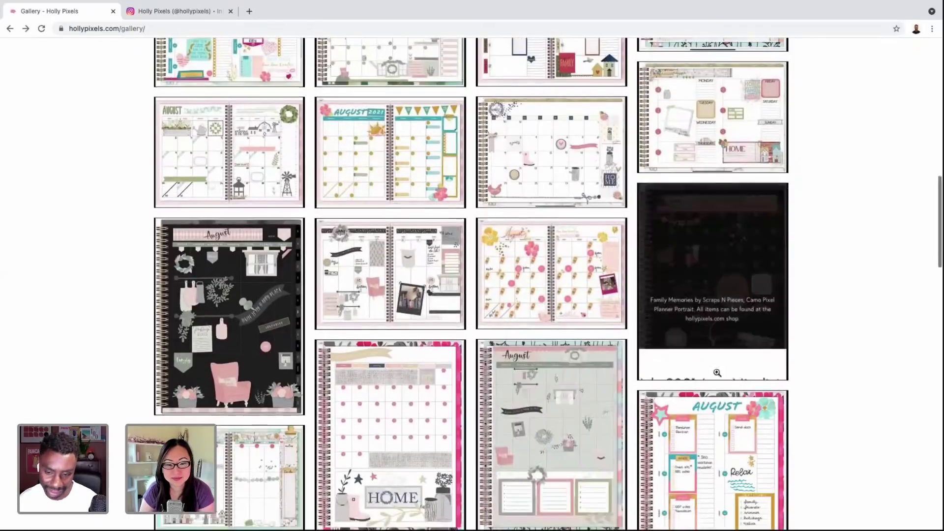
scroll(790, 354, down, 2)
scroll(800, 355, down, 1)
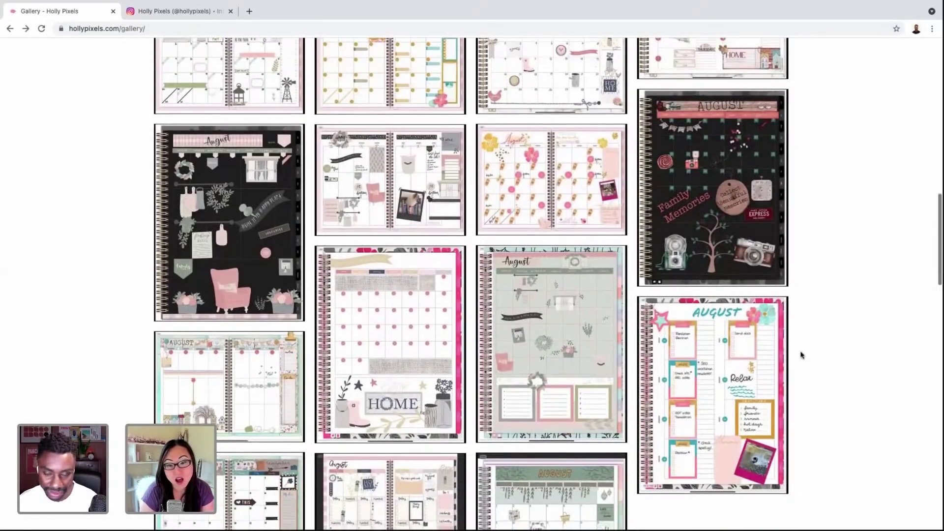
scroll(800, 355, down, 1)
scroll(800, 355, down, 1)
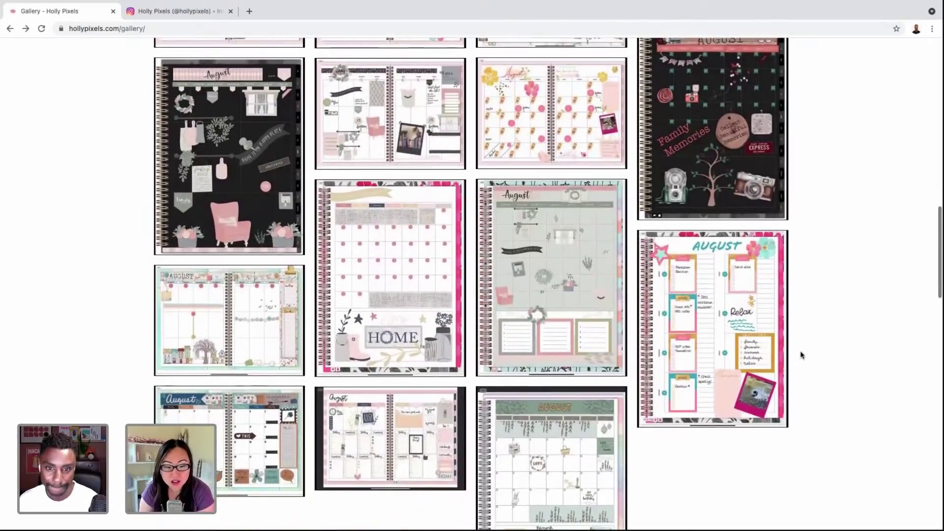
scroll(800, 355, down, 3)
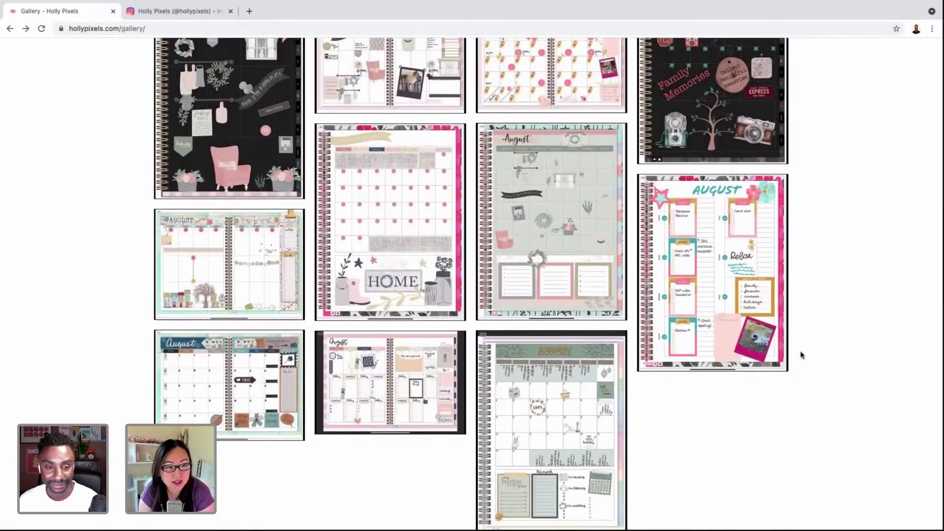
Step: View the black Rustic Farmhouse August layout with the pink armchair full size and return to the gallery
scroll(801, 355, up, 1)
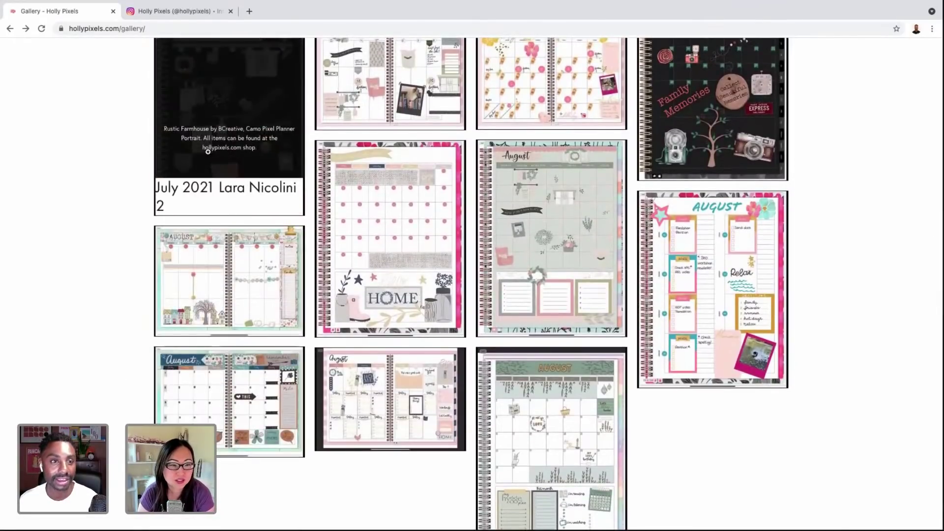
click(216, 105)
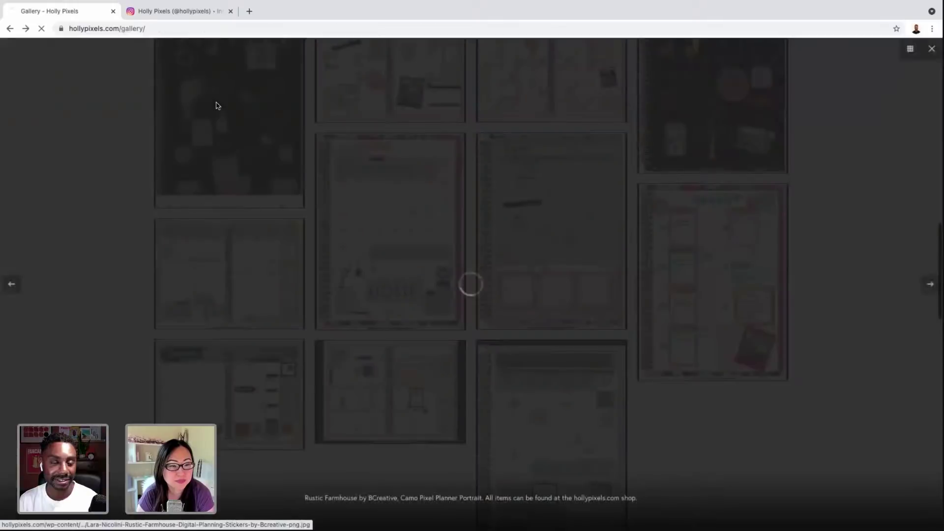
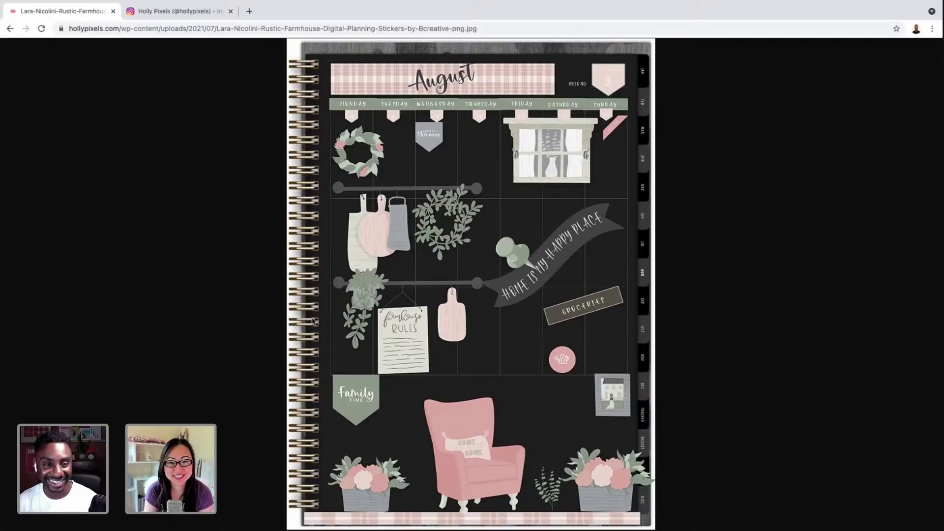
click(10, 28)
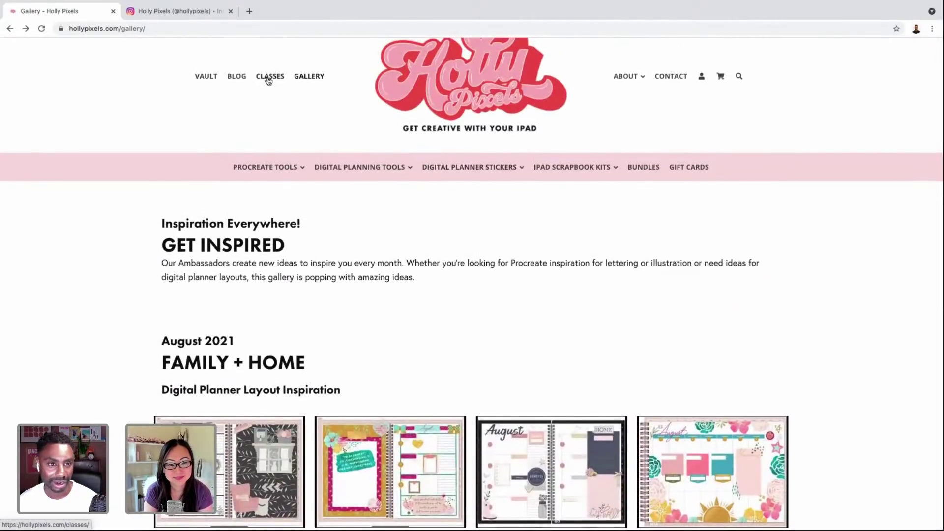
Step: Open the website's Classes page and review the available workshops, the Join the Vault sign-up and the Instagram post strip
click(268, 78)
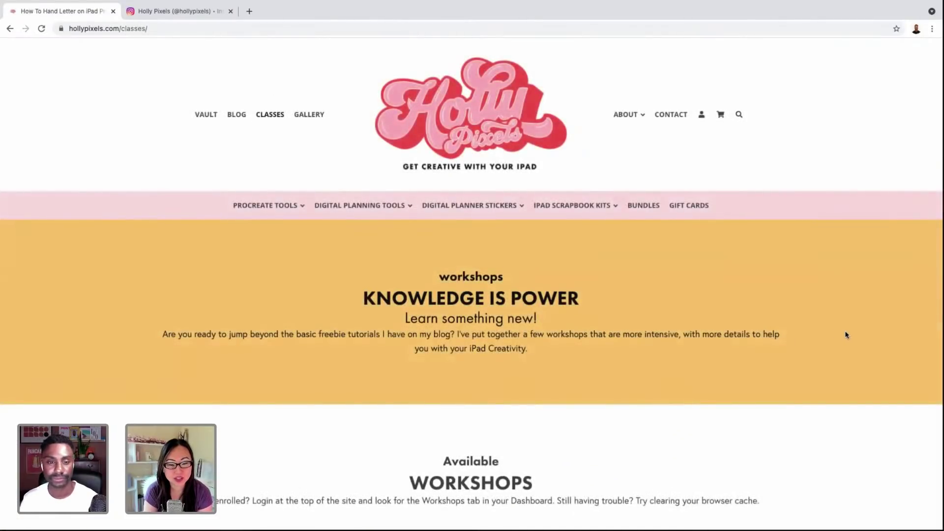
scroll(846, 335, down, 1)
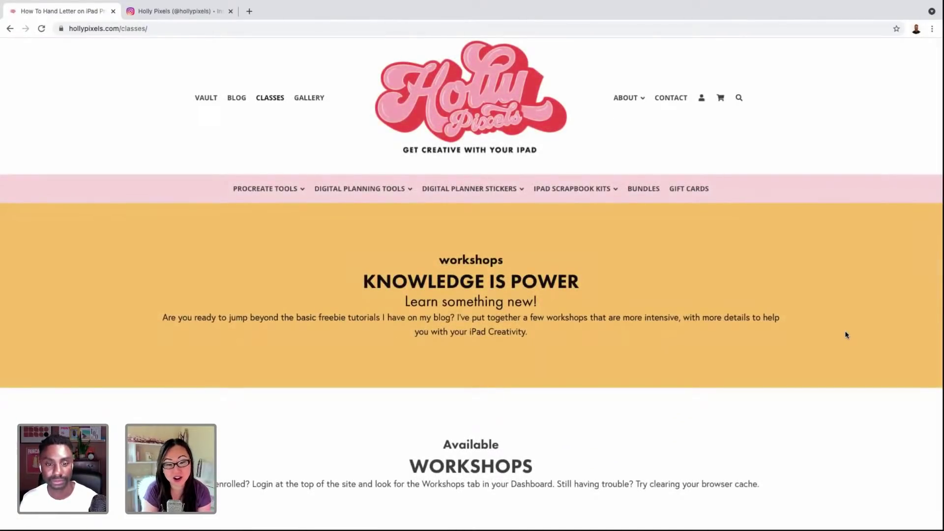
scroll(845, 334, down, 2)
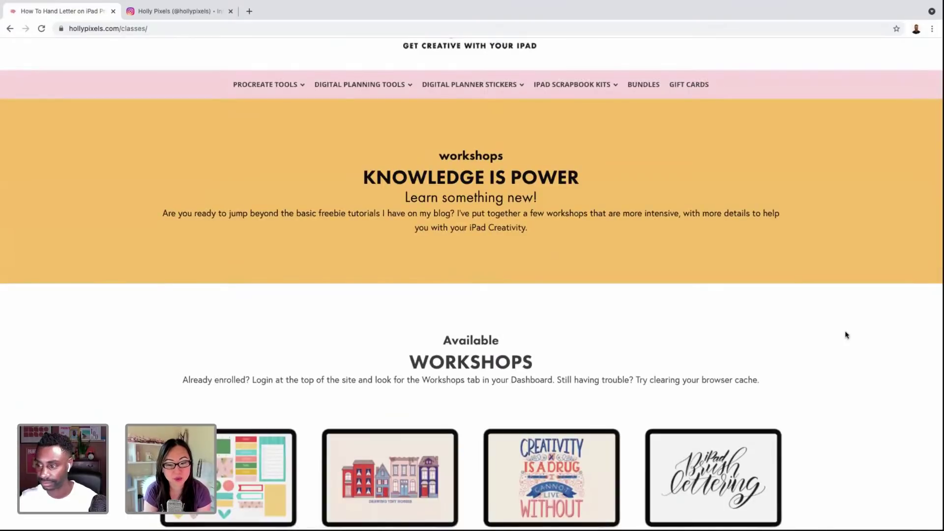
scroll(846, 335, down, 3)
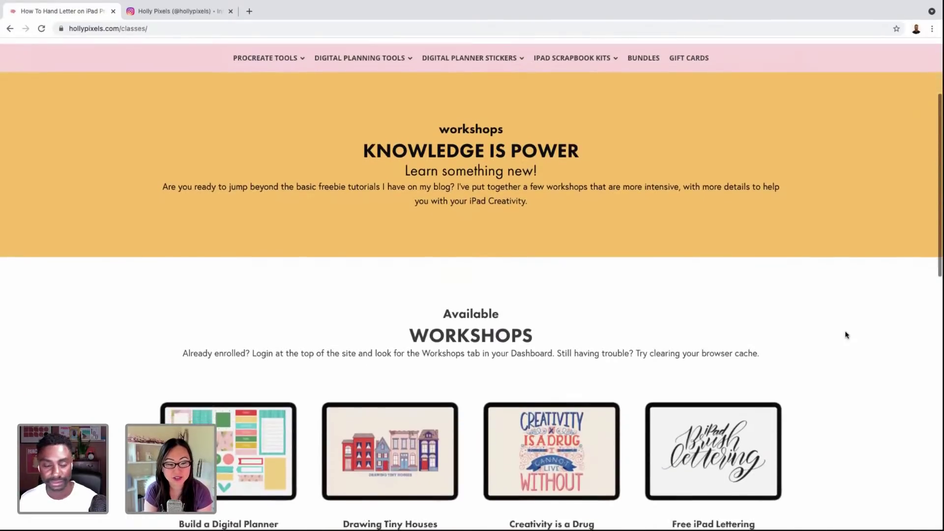
scroll(845, 335, down, 2)
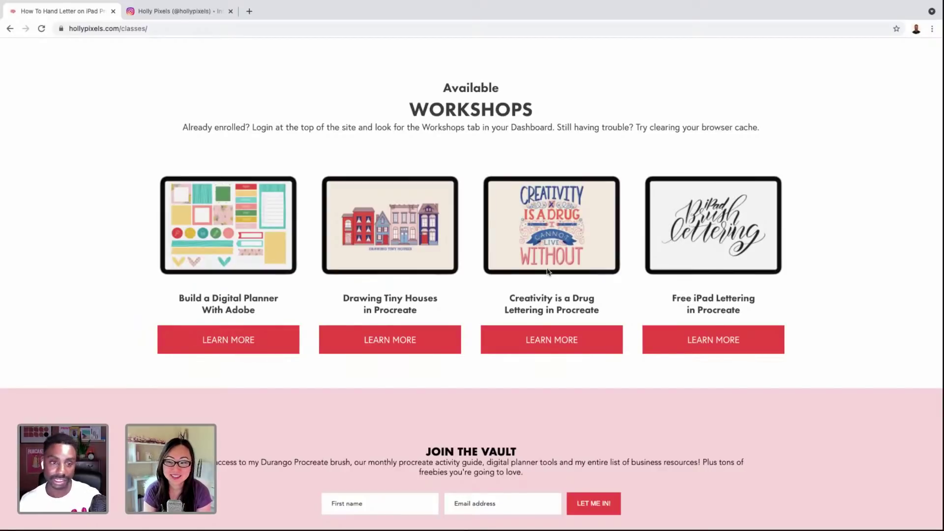
scroll(547, 272, down, 5)
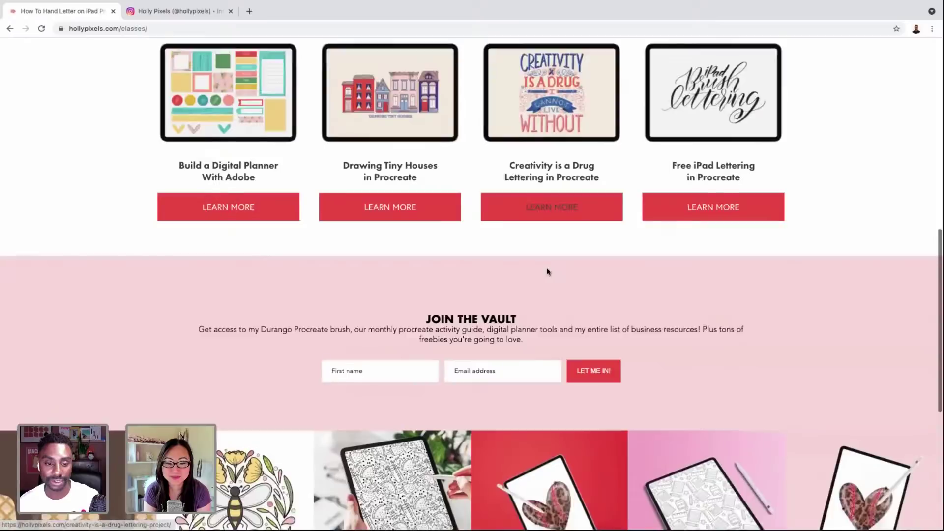
scroll(547, 272, down, 3)
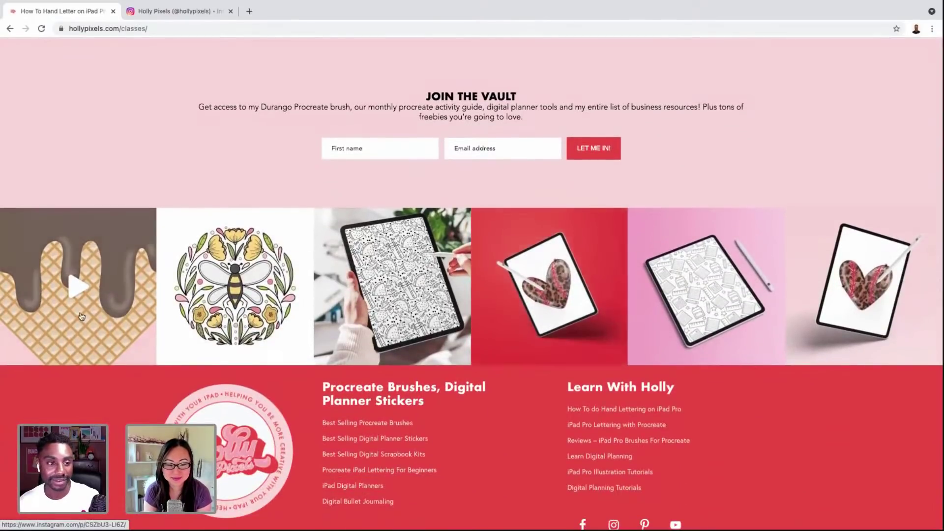
Step: View the Instagram post about the animated ice cream drip tutorial, switch back to the Classes page and check its footer
click(77, 288)
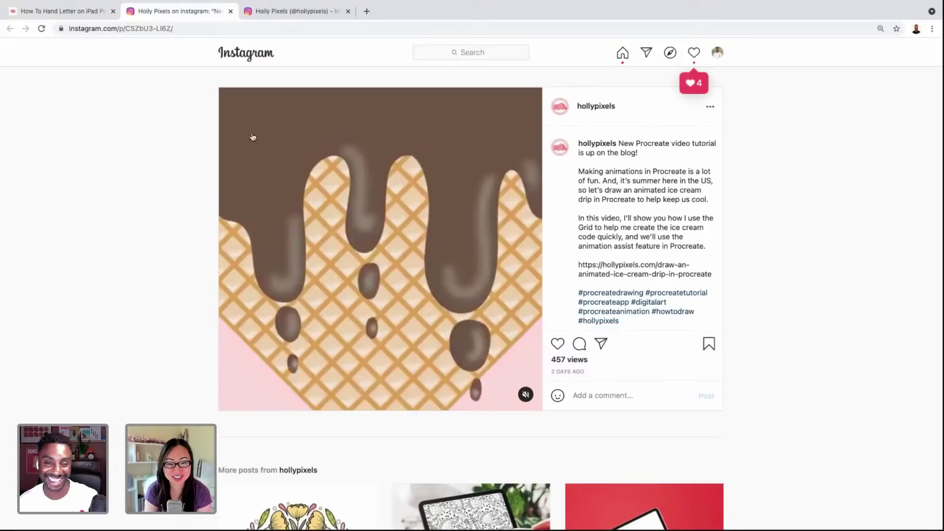
click(85, 17)
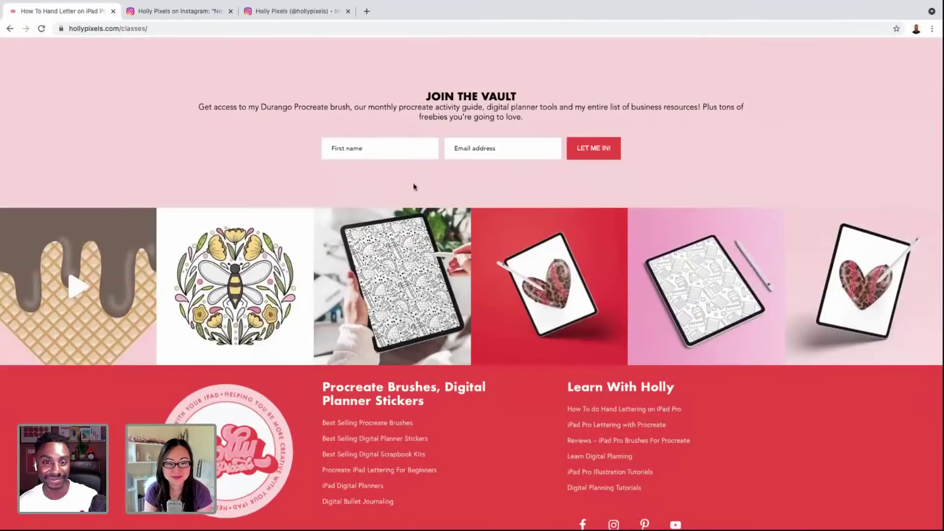
scroll(474, 190, down, 2)
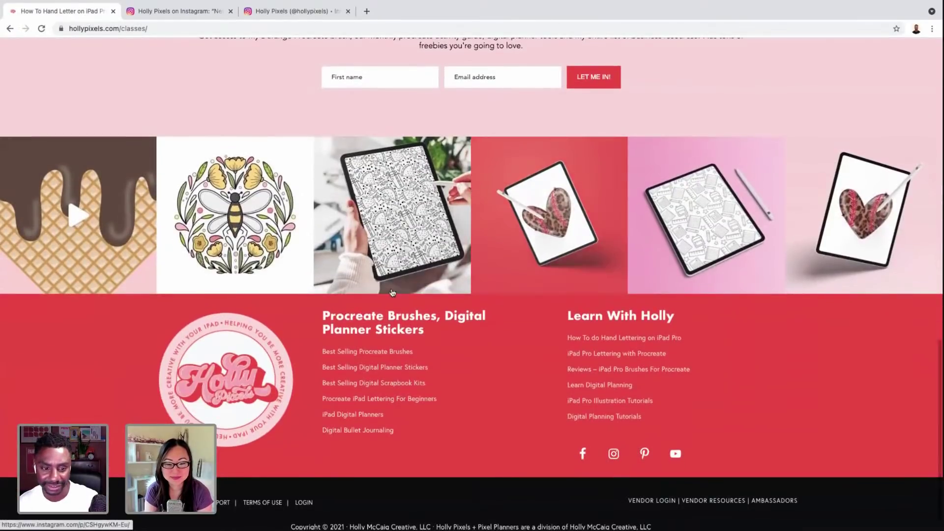
Step: Open the website's Meet Holly page and read the introduction about her background and iPad creativity teaching
scroll(383, 350, up, 3)
scroll(382, 350, up, 10)
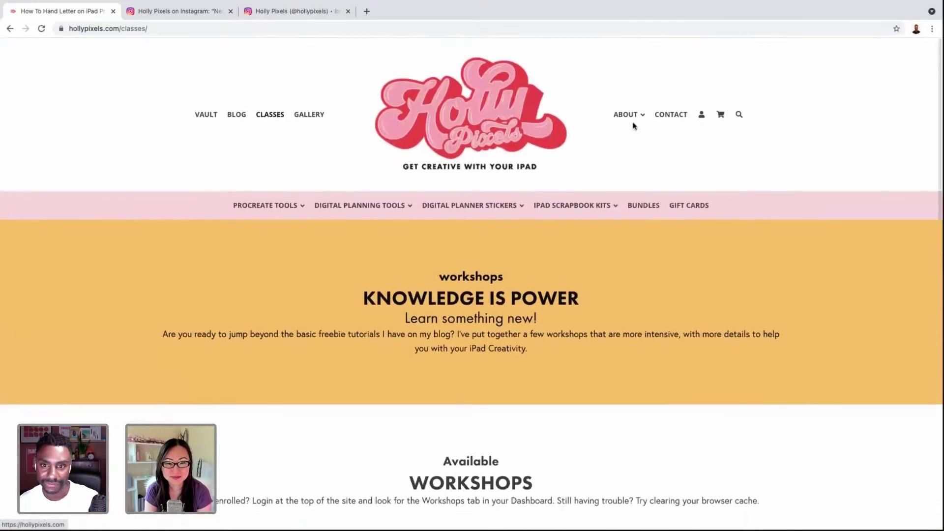
mouse_move(631, 117)
click(621, 142)
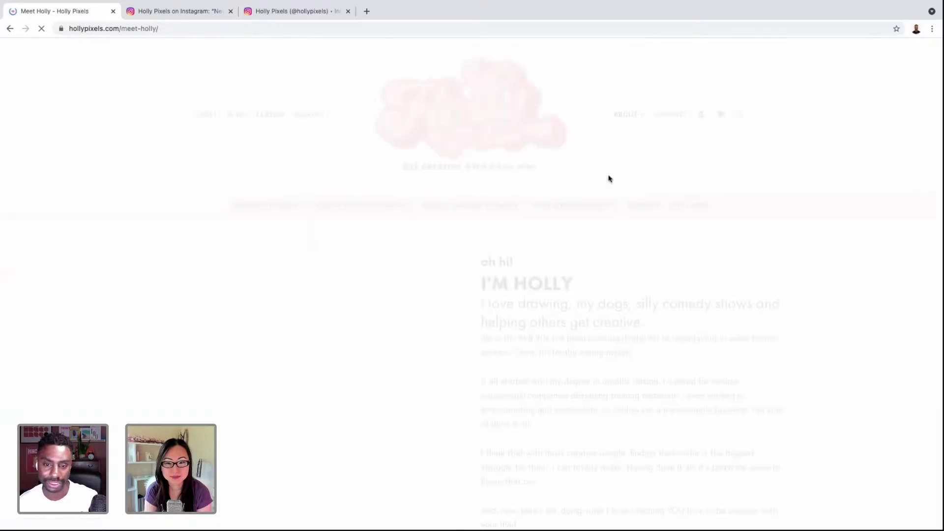
scroll(845, 283, down, 1)
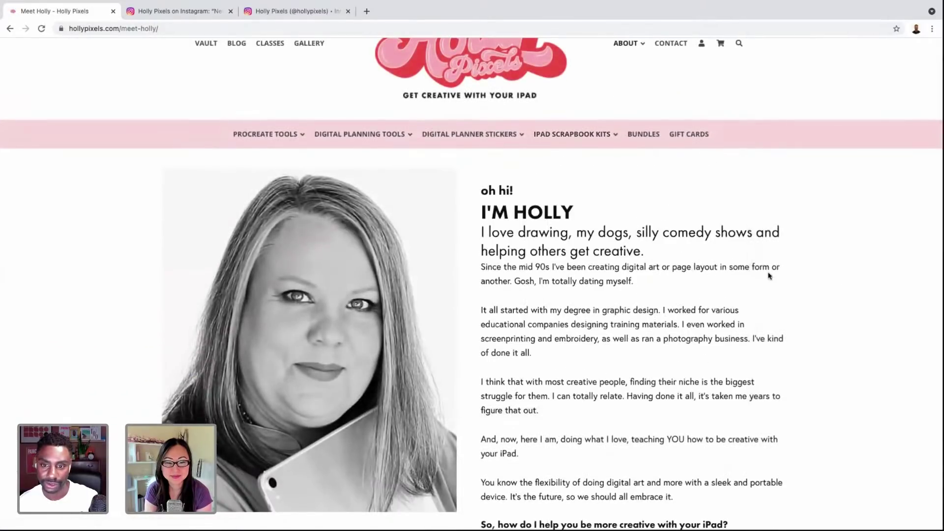
scroll(767, 276, down, 2)
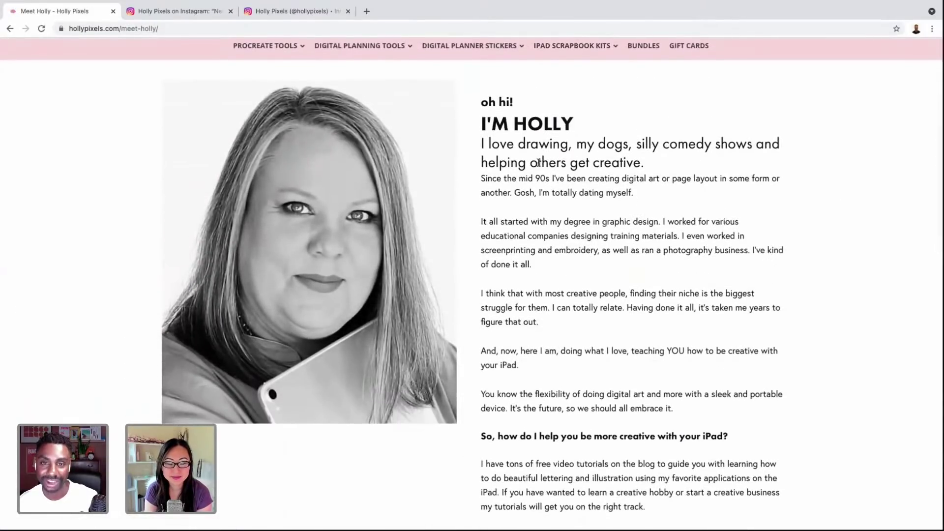
Step: Read through the Meet Holly page's biography, from her design background to how she helps people be creative with an iPad
scroll(627, 229, down, 2)
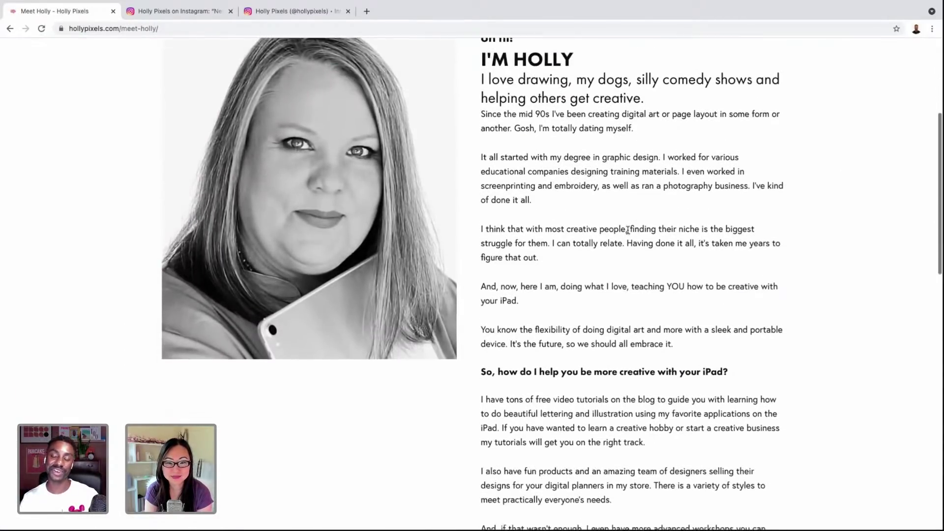
scroll(628, 229, up, 1)
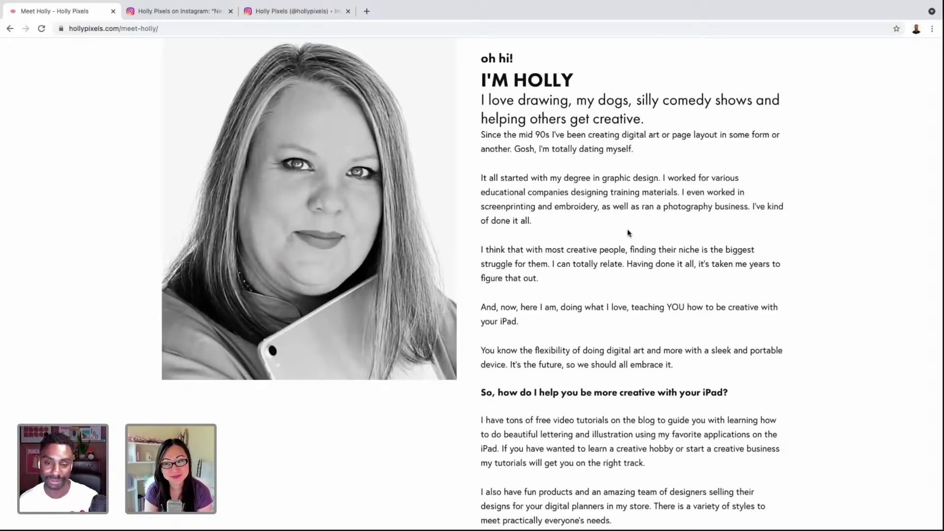
scroll(628, 233, up, 1)
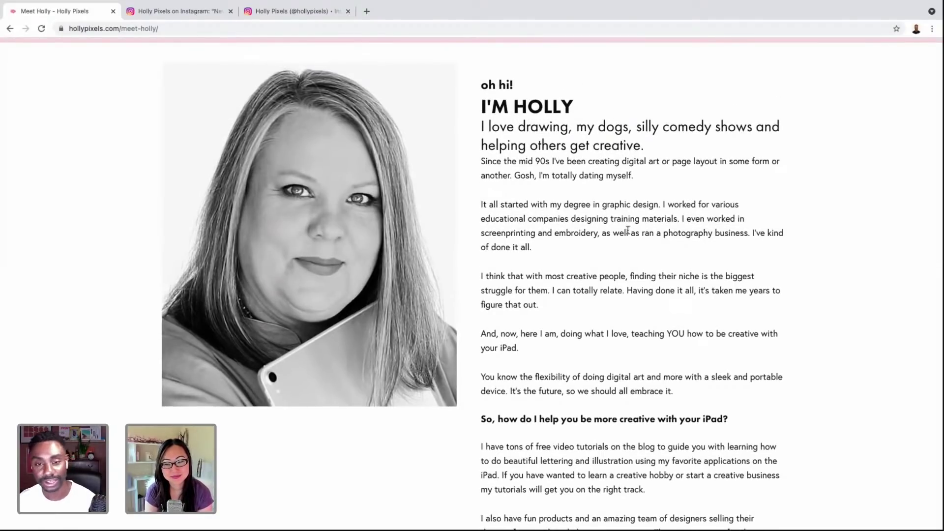
scroll(628, 230, down, 4)
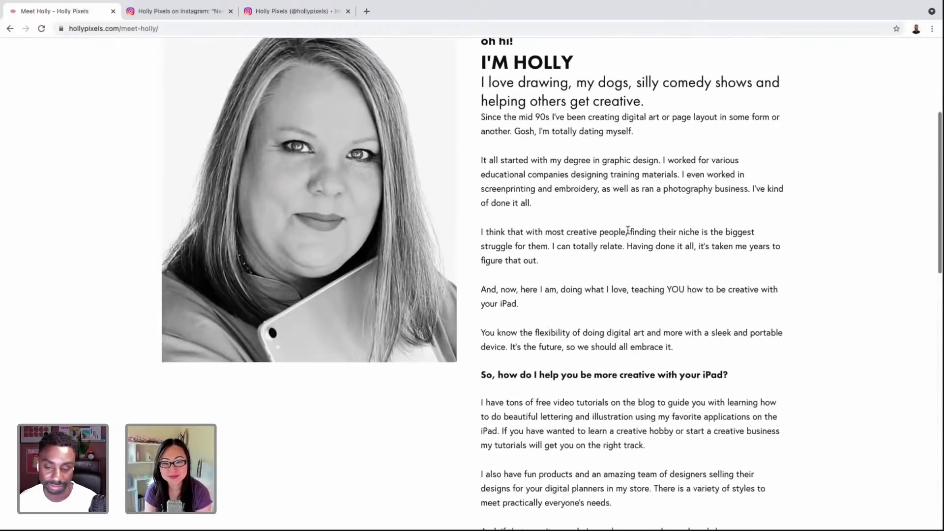
scroll(628, 233, down, 2)
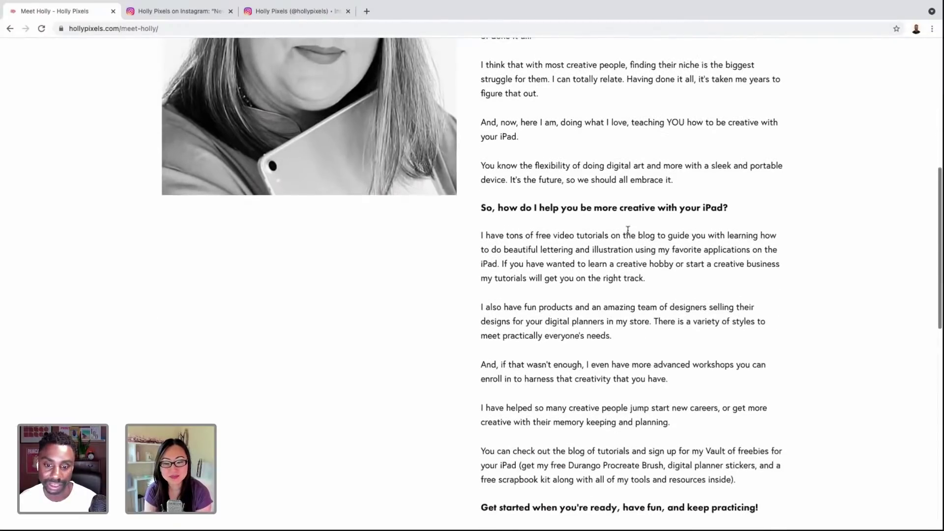
scroll(628, 233, up, 1)
scroll(627, 233, down, 4)
scroll(628, 231, up, 9)
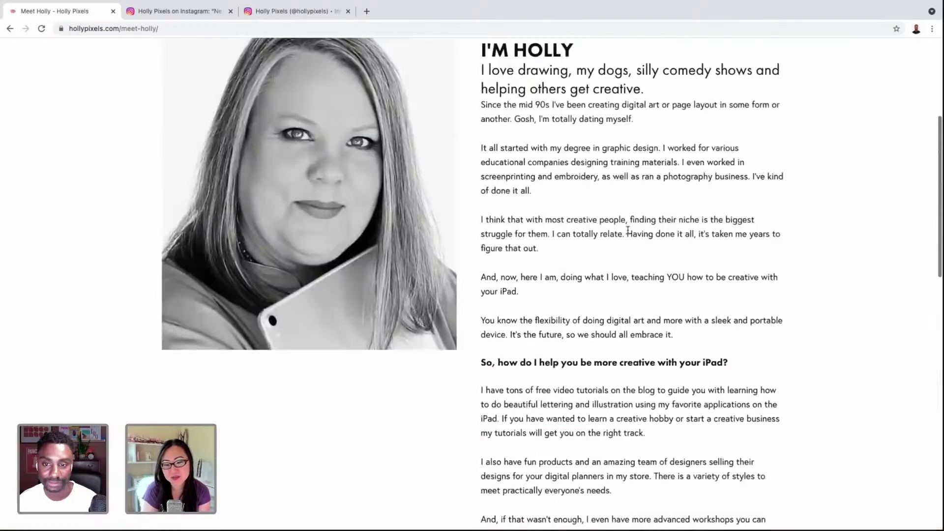
scroll(436, 95, up, 1)
scroll(437, 95, up, 2)
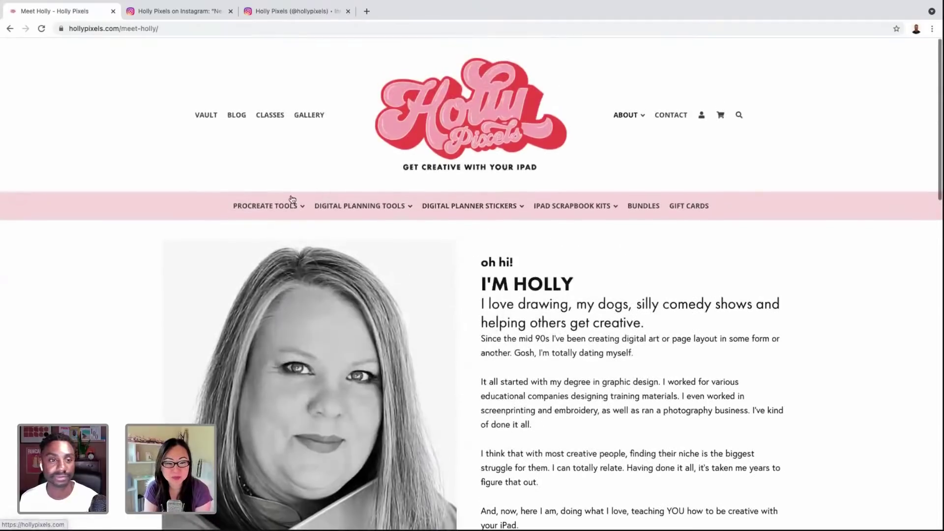
Step: Open the Procreate Brush Bundles category of the shop and look over the listed bundles down to the page footer
click(285, 205)
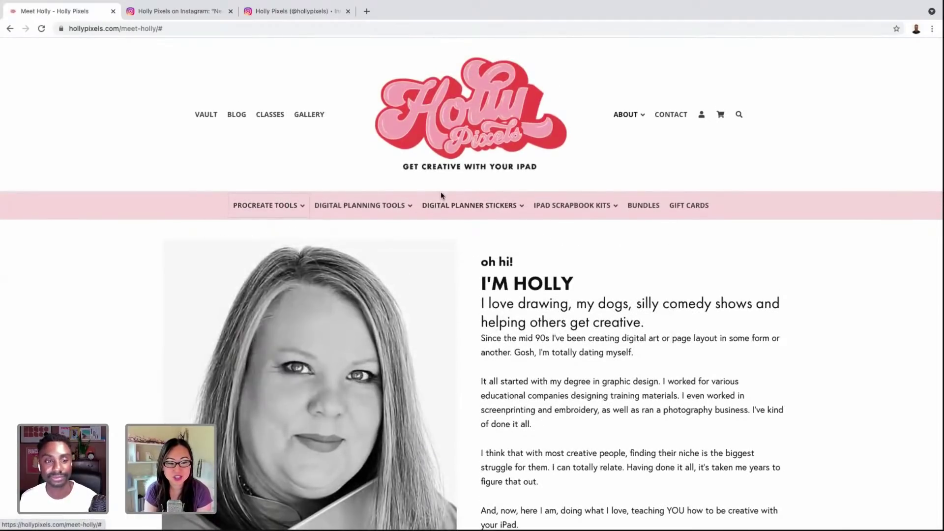
mouse_move(261, 218)
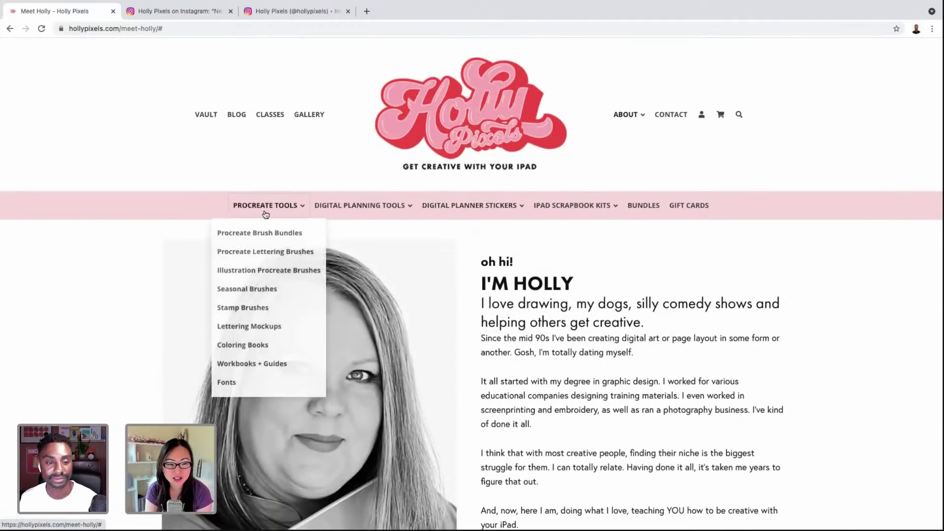
click(274, 235)
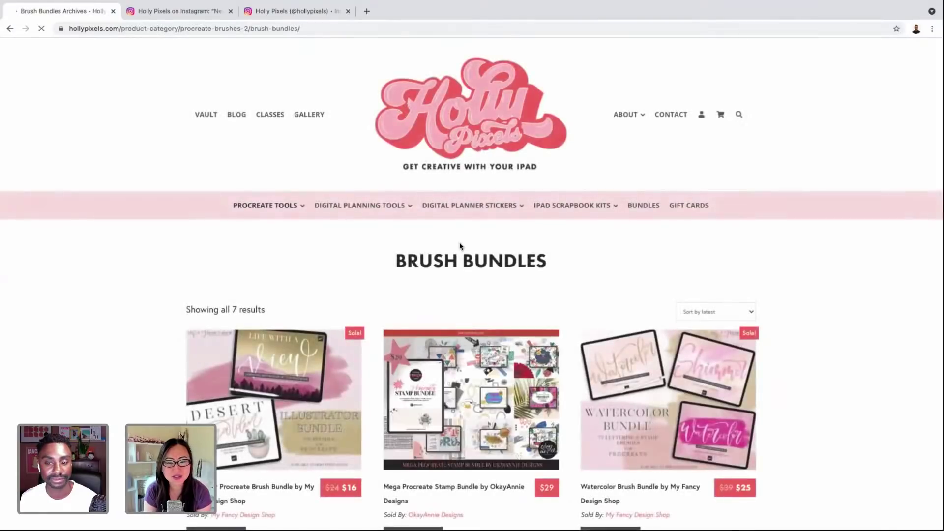
scroll(458, 246, down, 2)
scroll(460, 245, up, 1)
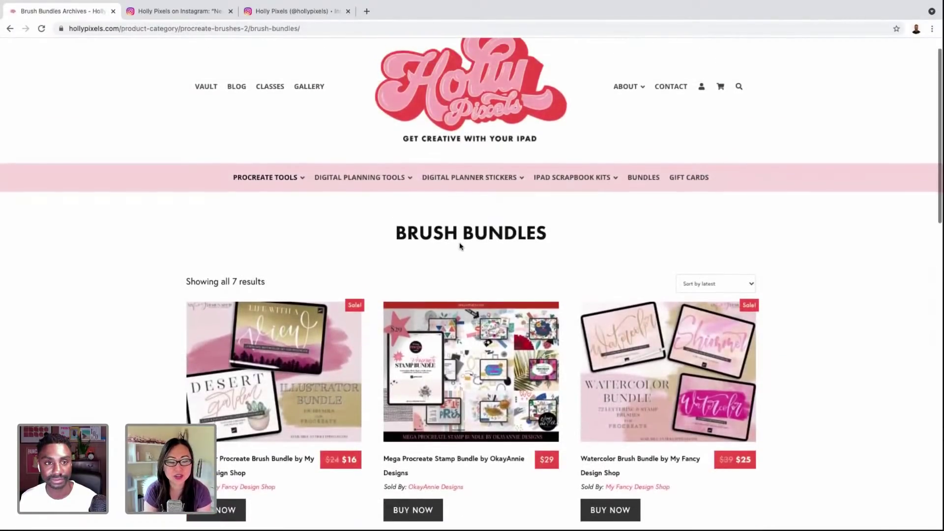
scroll(848, 316, up, 1)
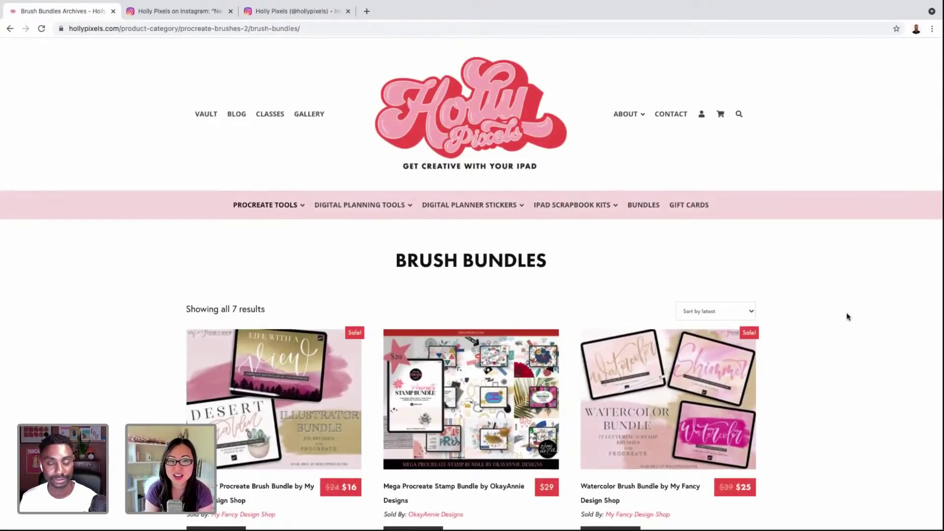
scroll(847, 316, down, 20)
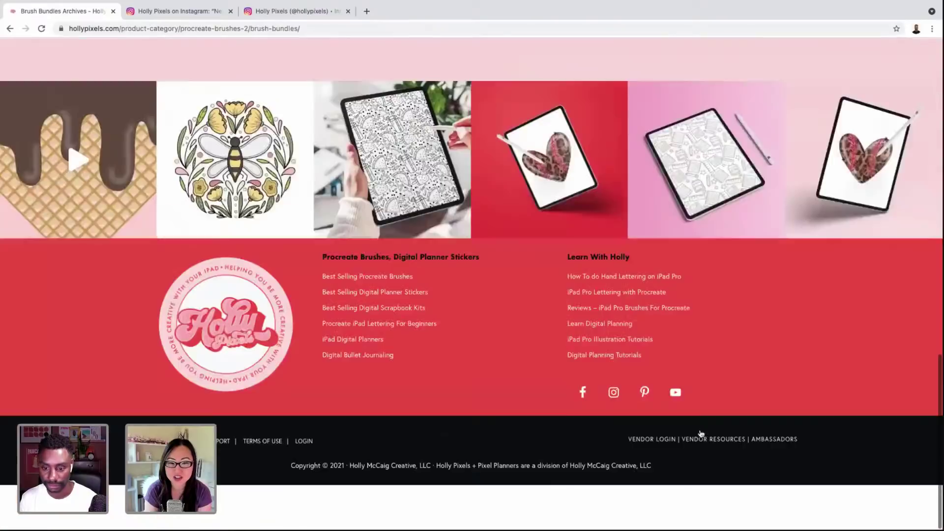
scroll(721, 368, up, 20)
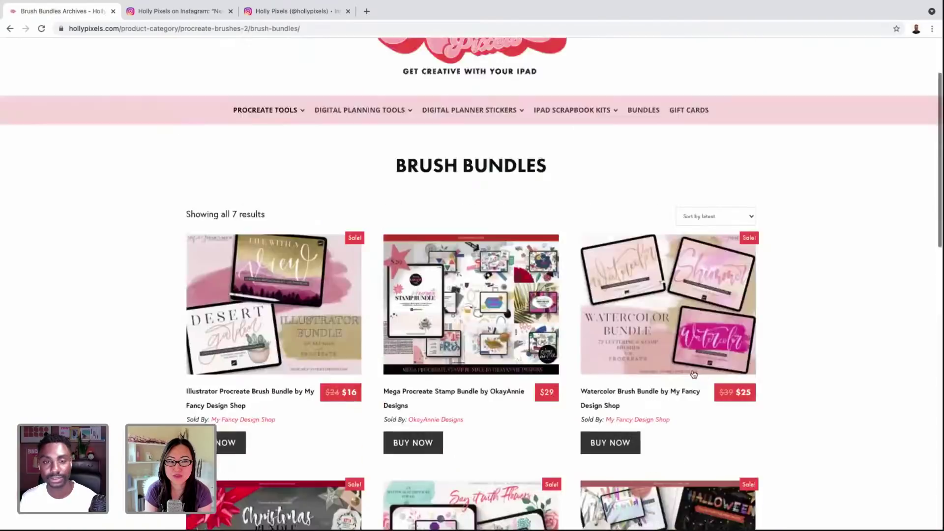
scroll(747, 330, down, 1)
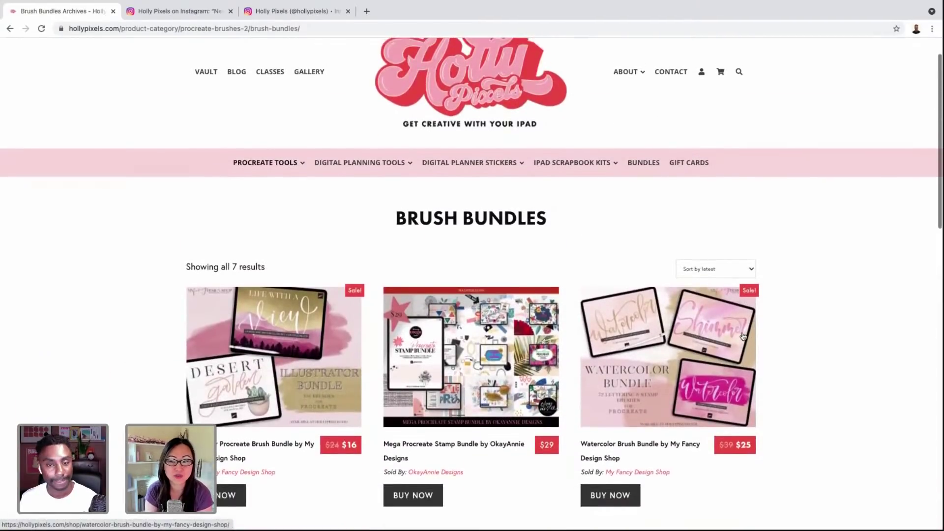
scroll(743, 336, up, 1)
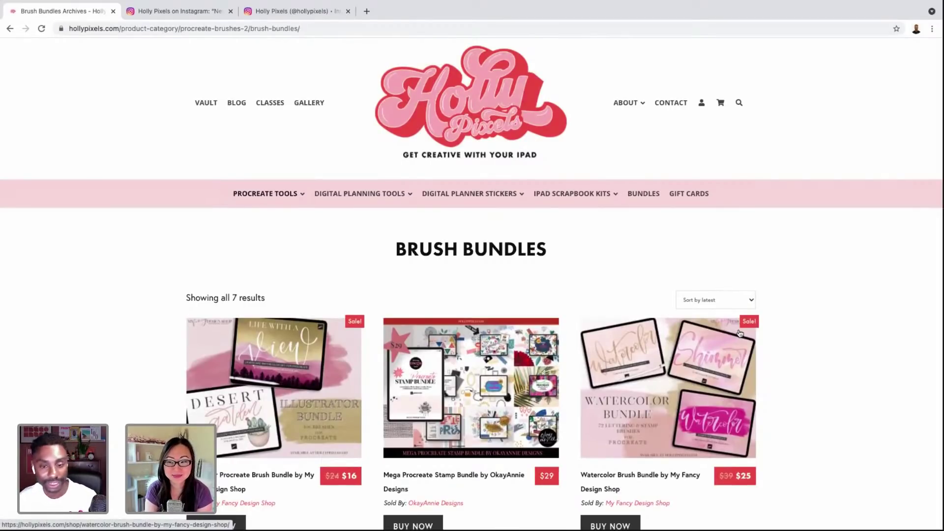
scroll(877, 308, down, 2)
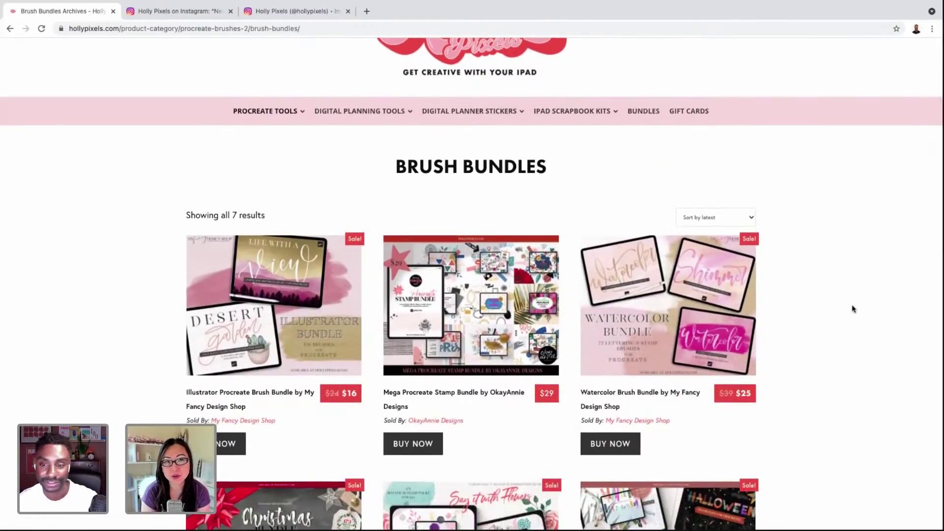
Step: Open the Watercolor Brush Bundle by My Fancy Design Shop and review its description and the included lettering and stamp brush sets
click(680, 296)
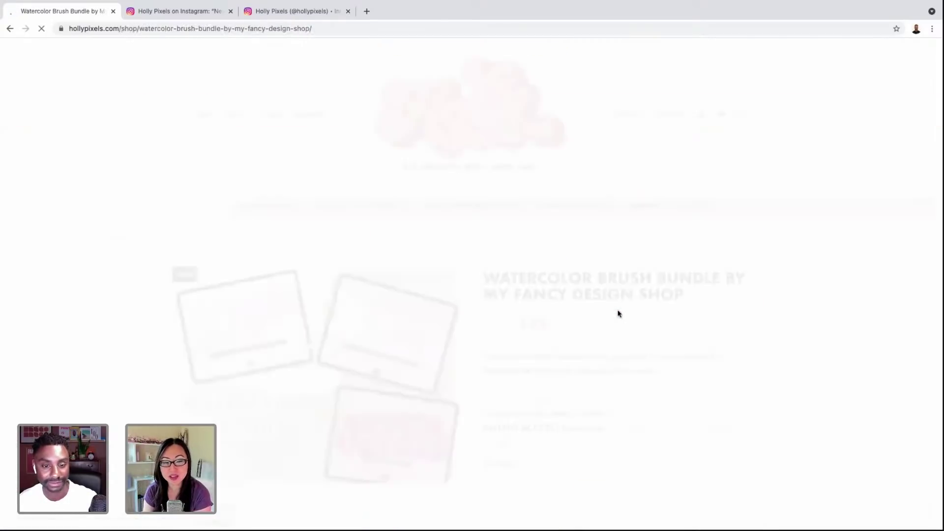
scroll(621, 314, down, 3)
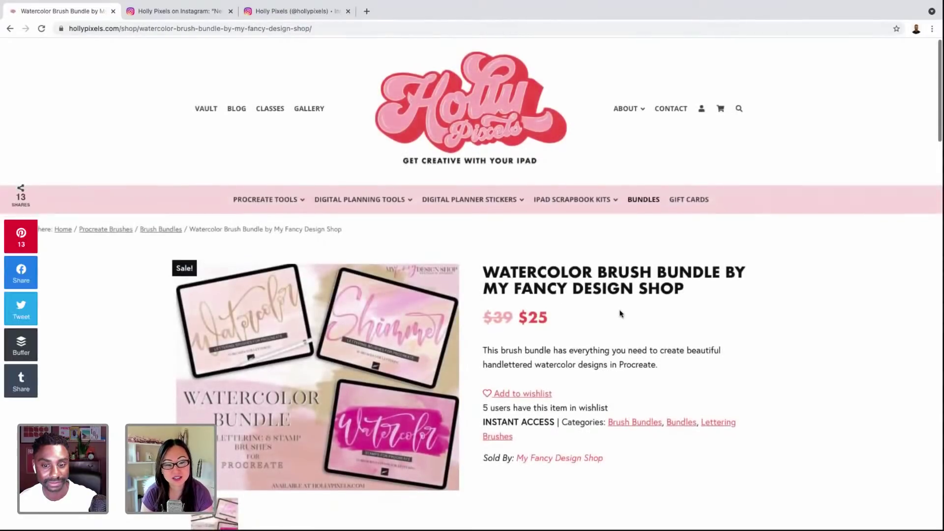
scroll(620, 314, down, 3)
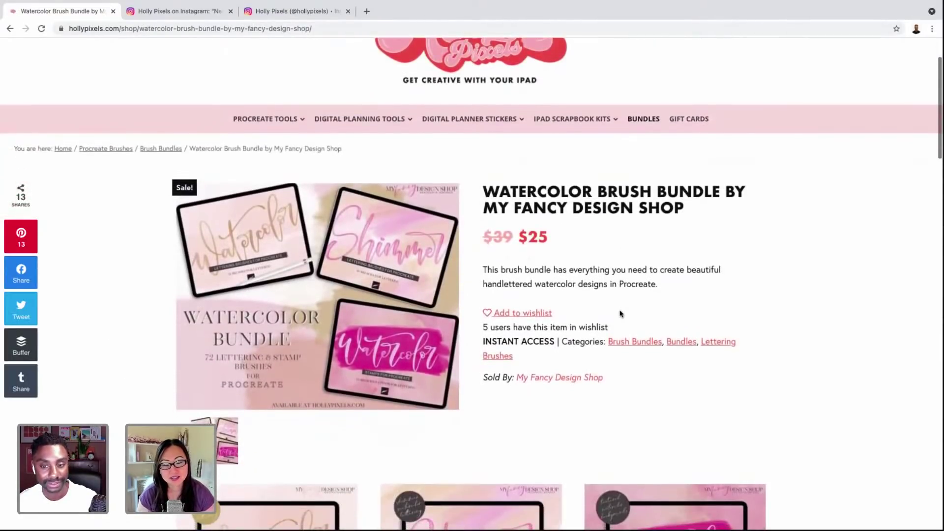
scroll(620, 313, down, 5)
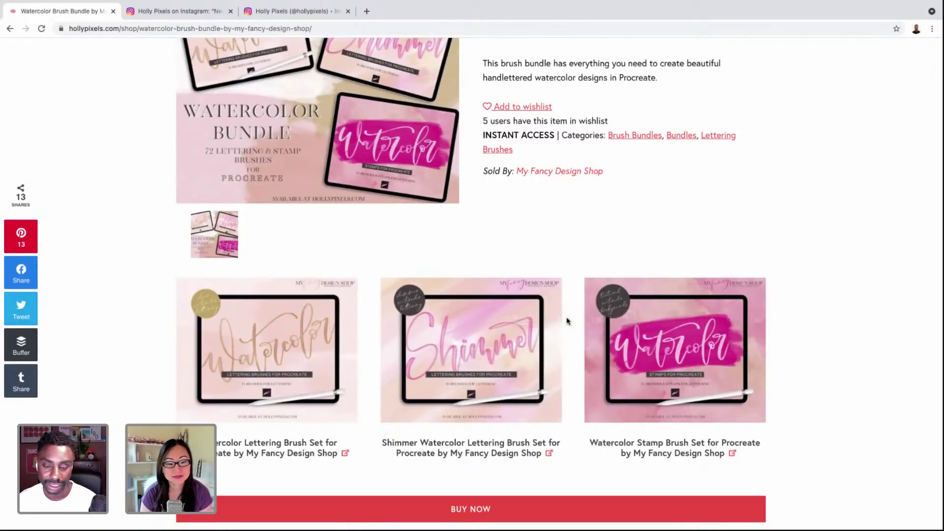
scroll(567, 321, down, 2)
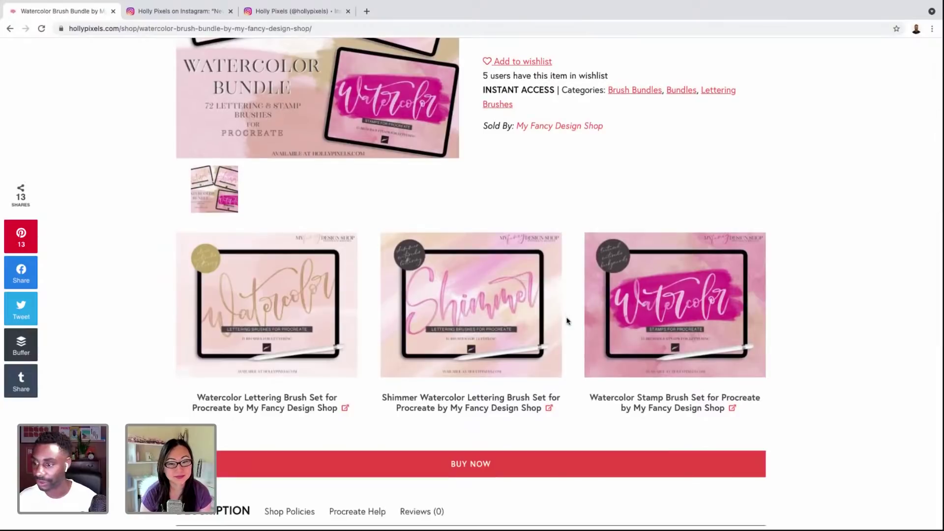
scroll(564, 332, up, 3)
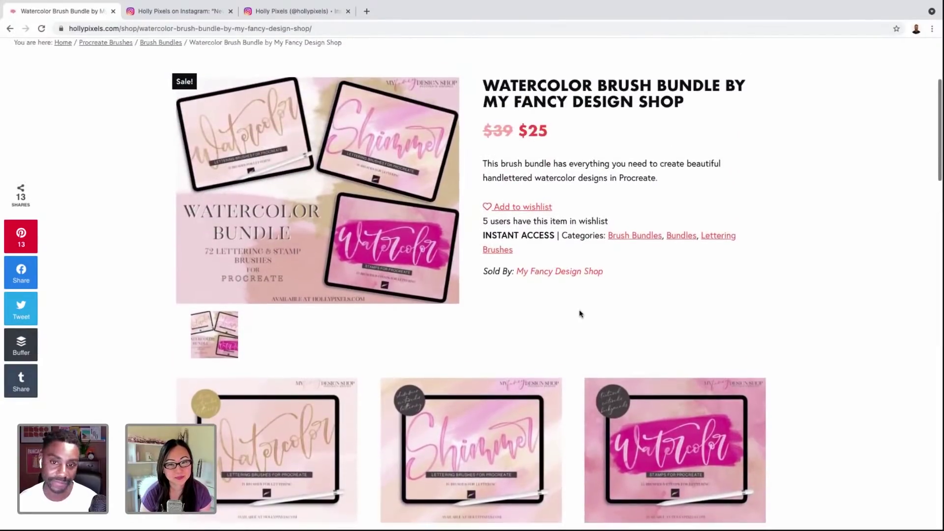
scroll(580, 310, up, 1)
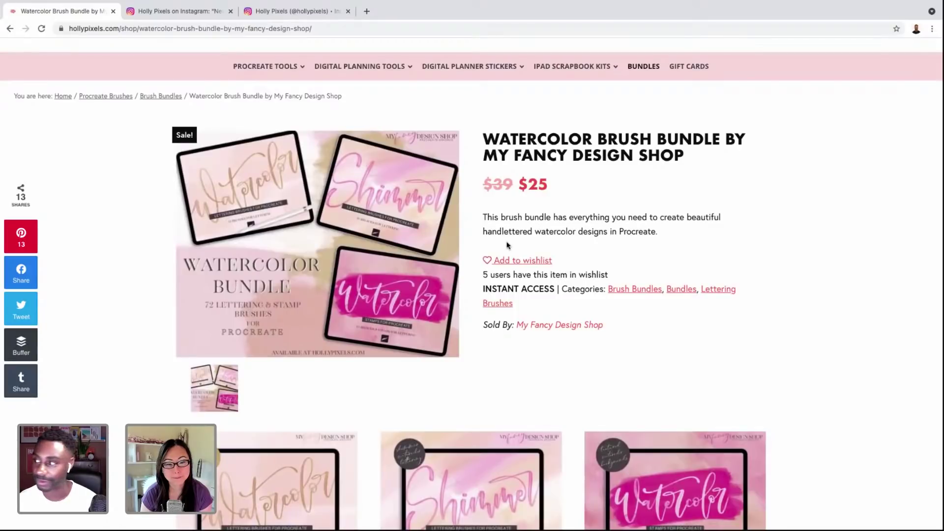
scroll(507, 246, up, 1)
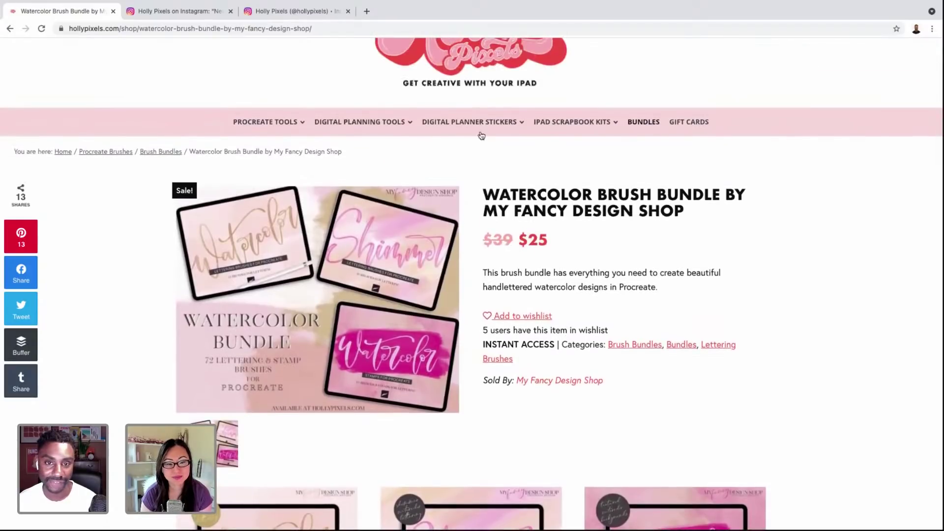
Step: Open the shop's general Bundles category and look over the first rows of planner sticker and brush bundles
scroll(580, 127, up, 1)
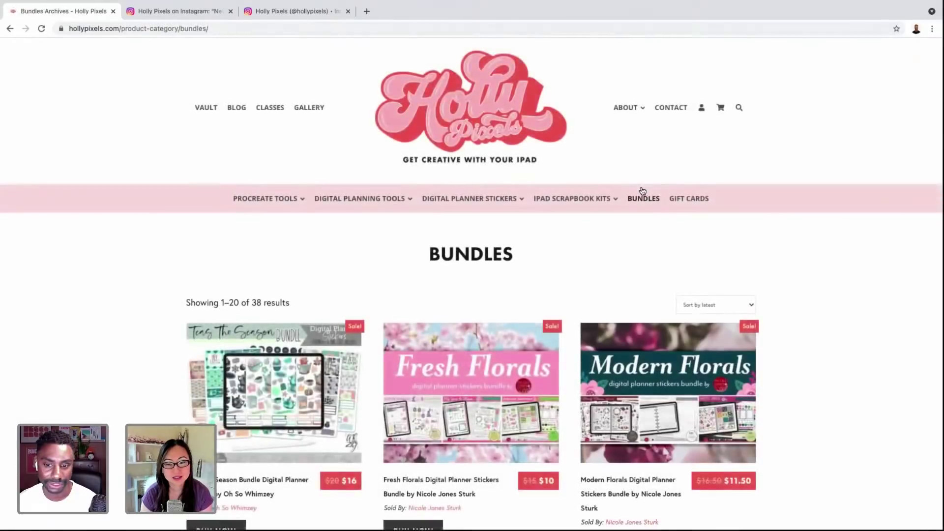
scroll(642, 190, down, 1)
scroll(642, 190, down, 3)
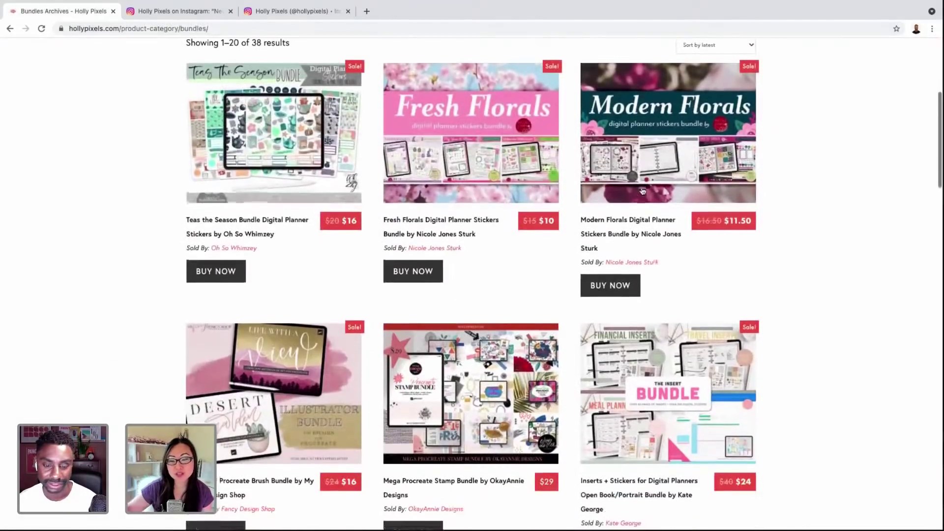
scroll(642, 190, up, 1)
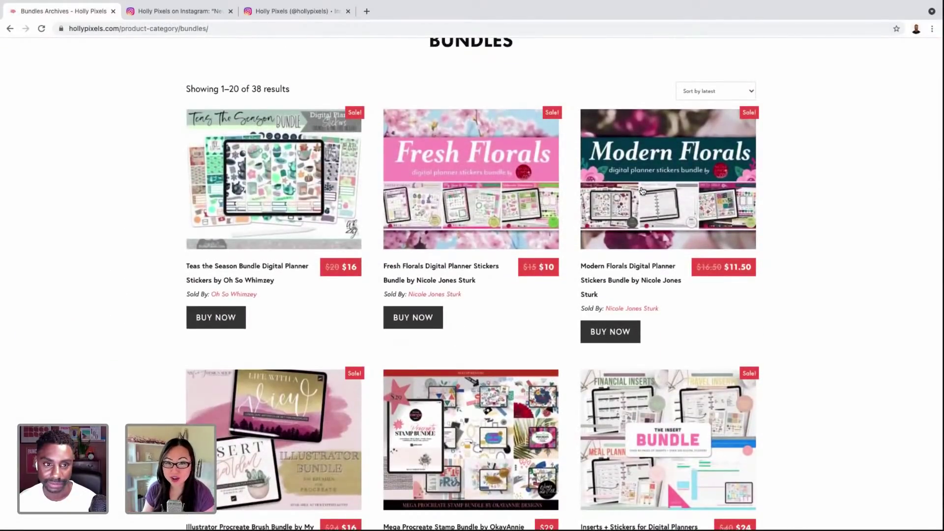
Step: Open the Teas the Season Bundle of digital planner stickers and review its seasonal sticker sets
click(319, 188)
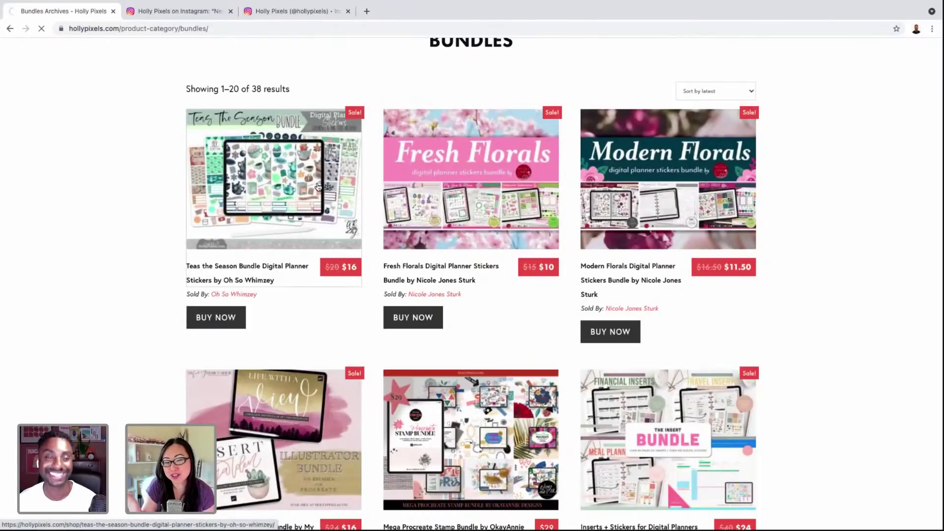
scroll(236, 210, down, 5)
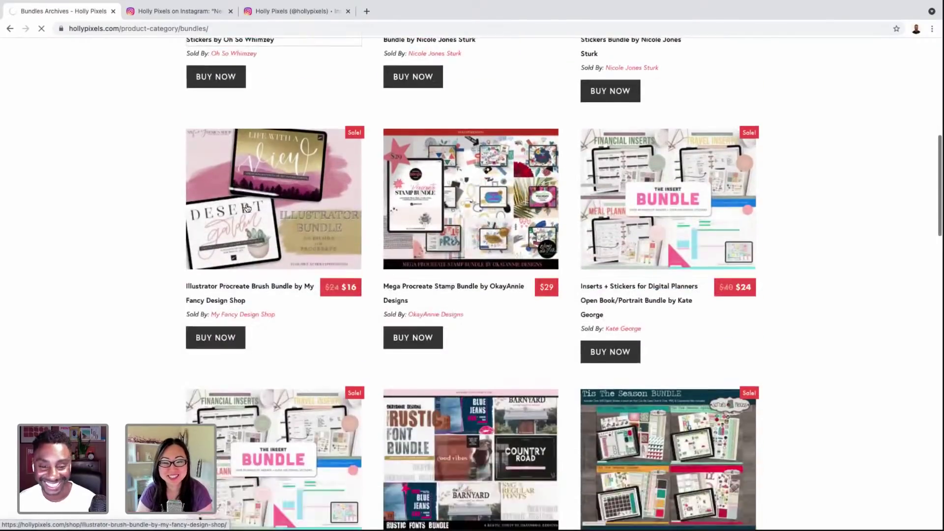
scroll(247, 208, down, 5)
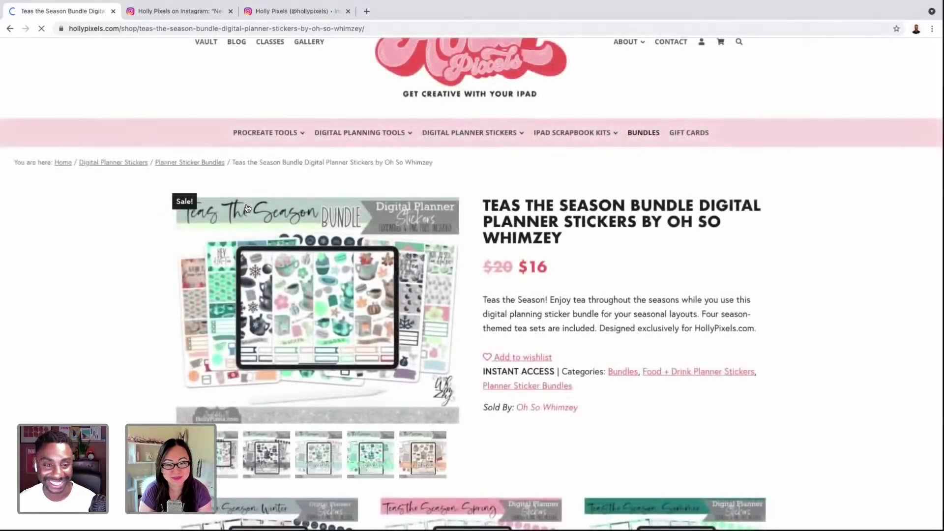
scroll(246, 207, down, 5)
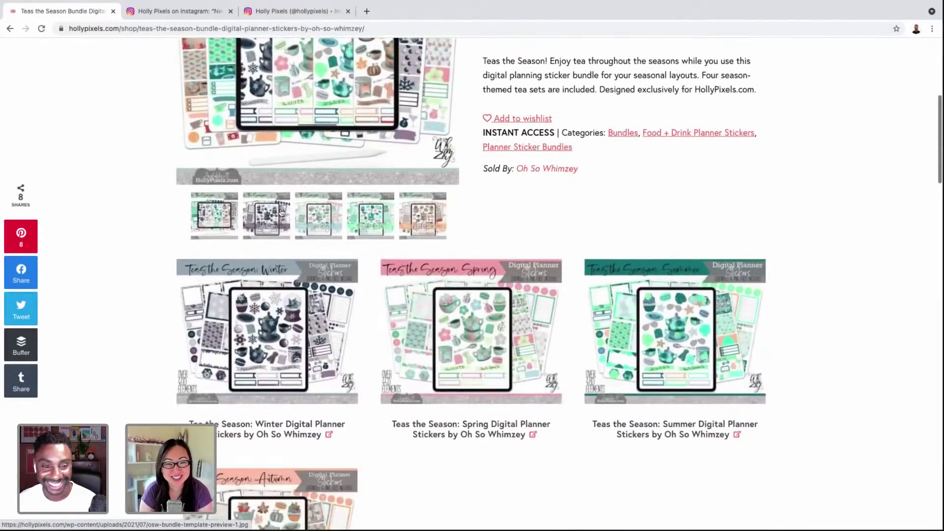
Step: View the Teas the Season: Winter sticker preview full size and return to the top of the bundle's product page
click(283, 313)
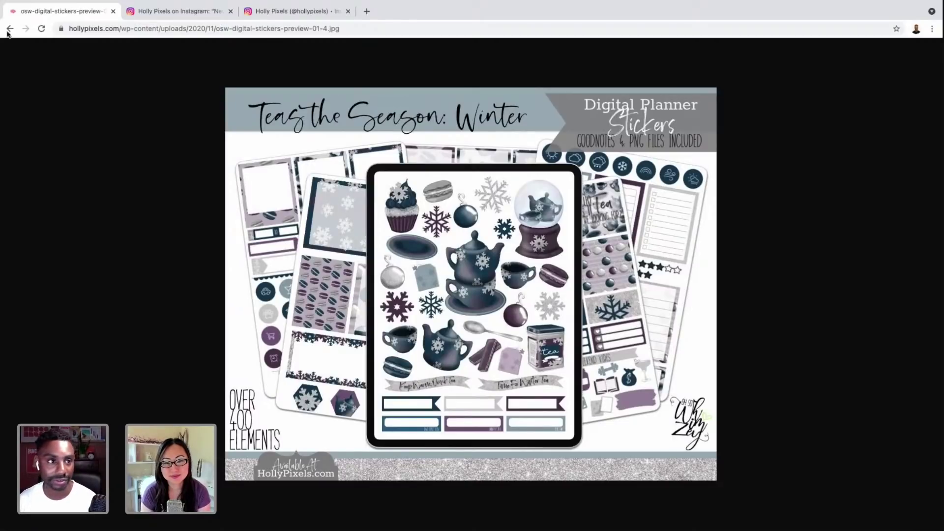
click(9, 29)
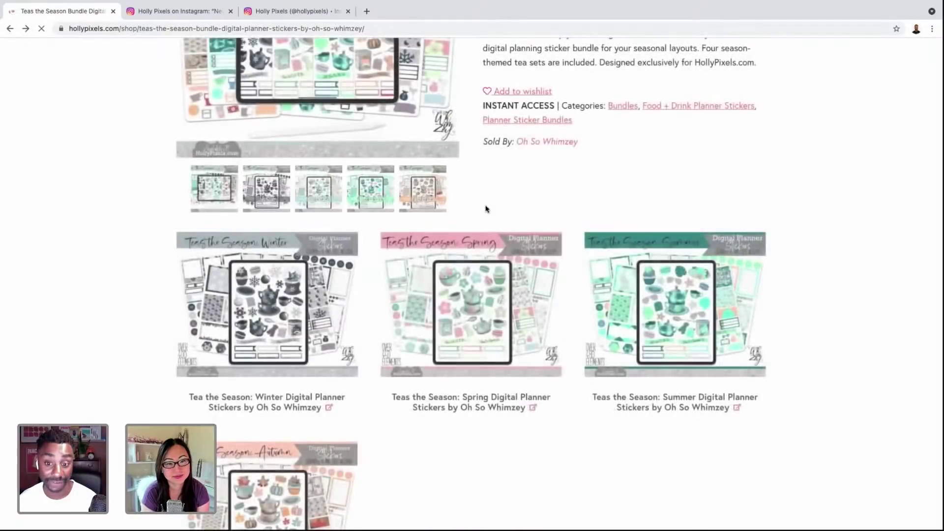
scroll(485, 209, up, 5)
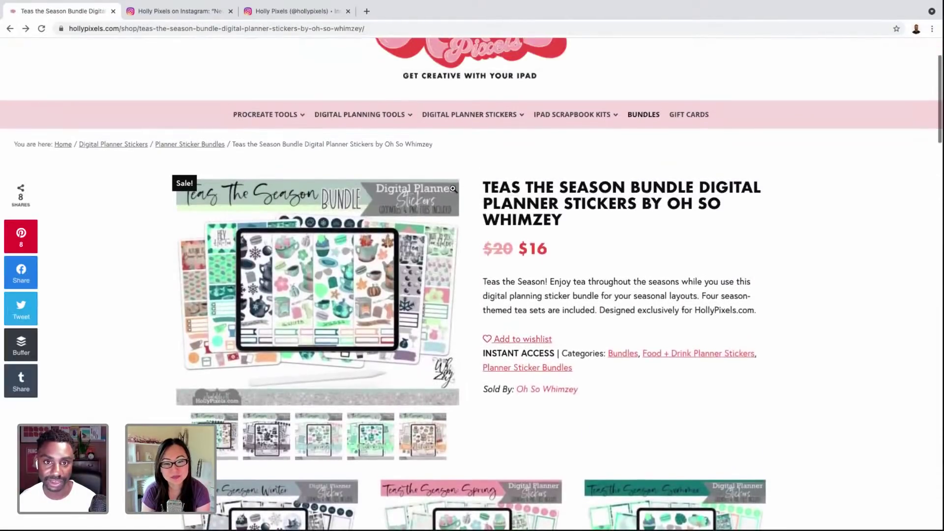
Step: Check the Holly Pixels Instagram post about the animated ice cream drip tutorial, and return to the Teas the Season Bundle page
scroll(453, 189, up, 2)
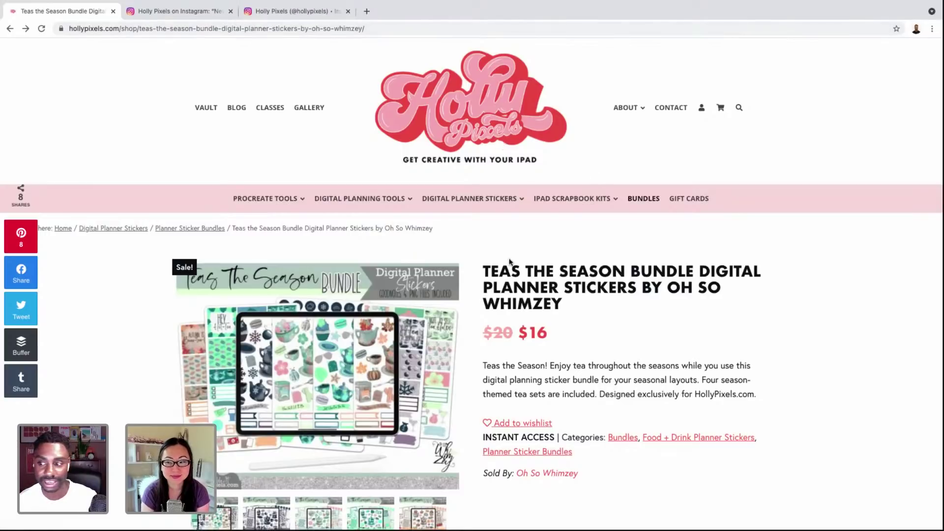
click(178, 15)
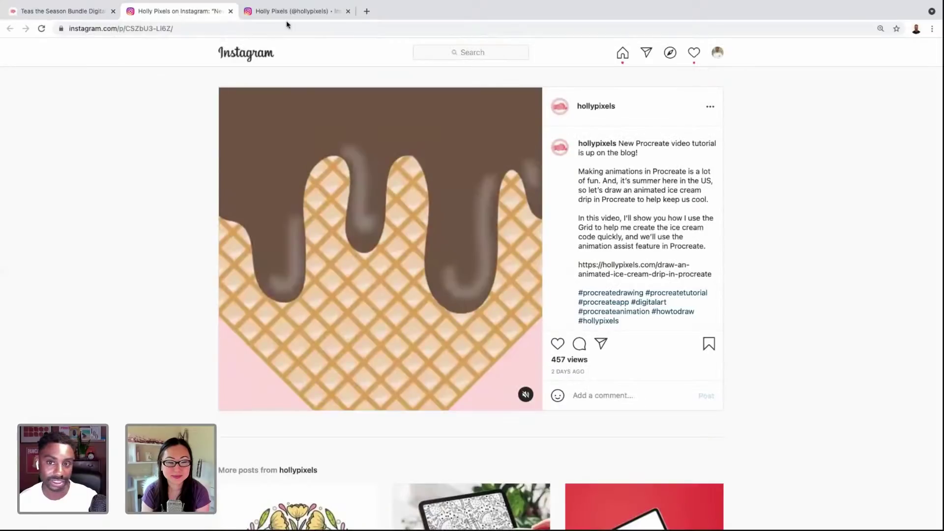
click(86, 12)
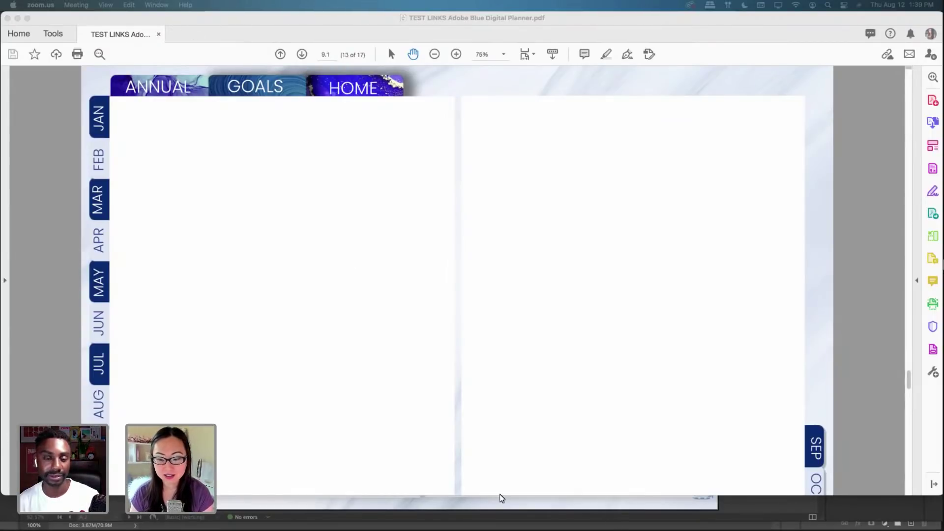
Step: Switch to InDesign, close the Cover options.indd document and save Adobe Blue Digital Planner.indd
click(582, 506)
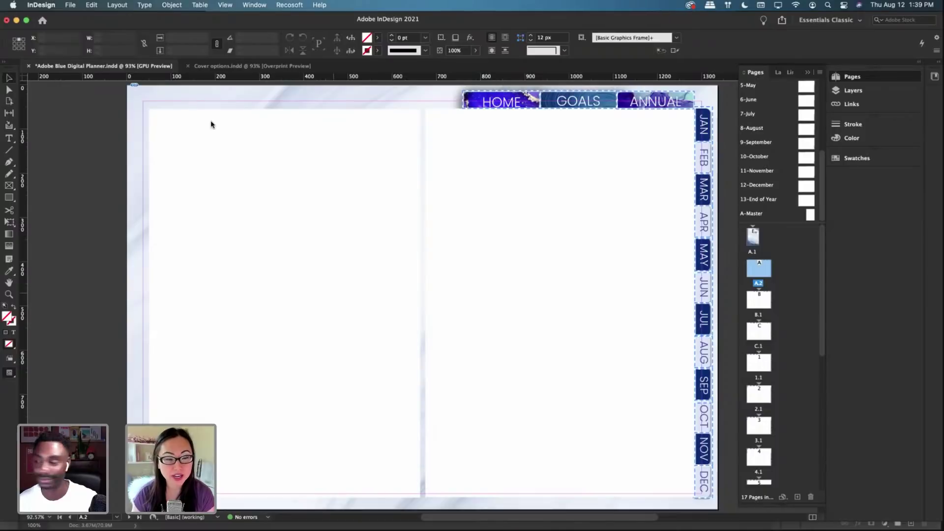
click(216, 67)
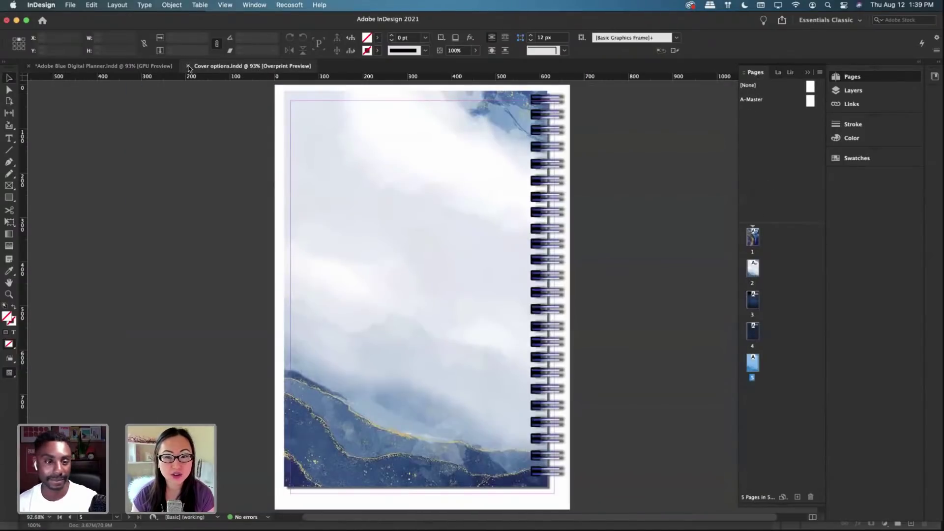
click(187, 66)
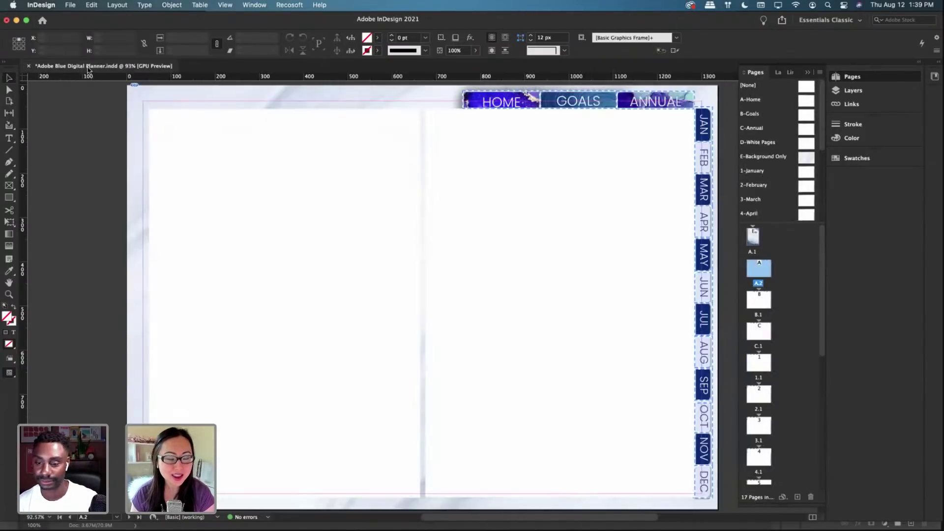
key(super+s)
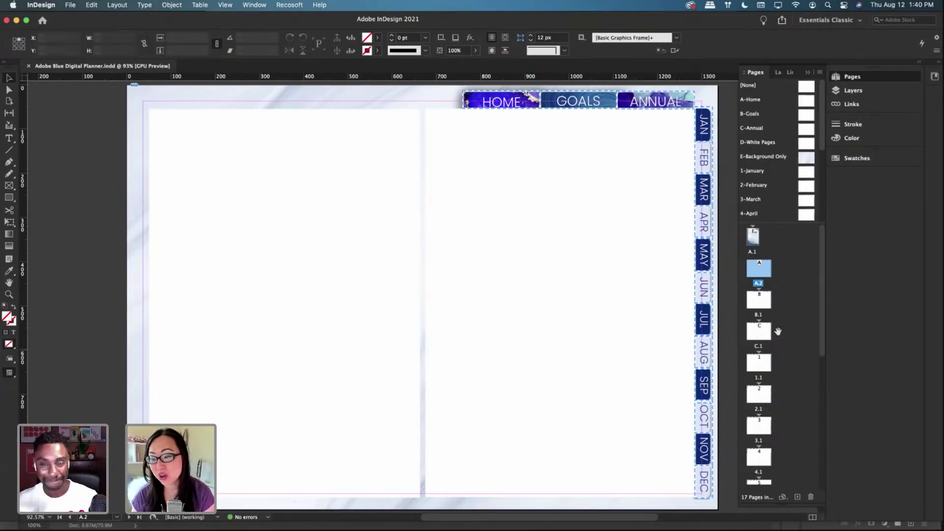
Step: Insert 10 pages after page 1.1 using the 1-January master
double_click(758, 271)
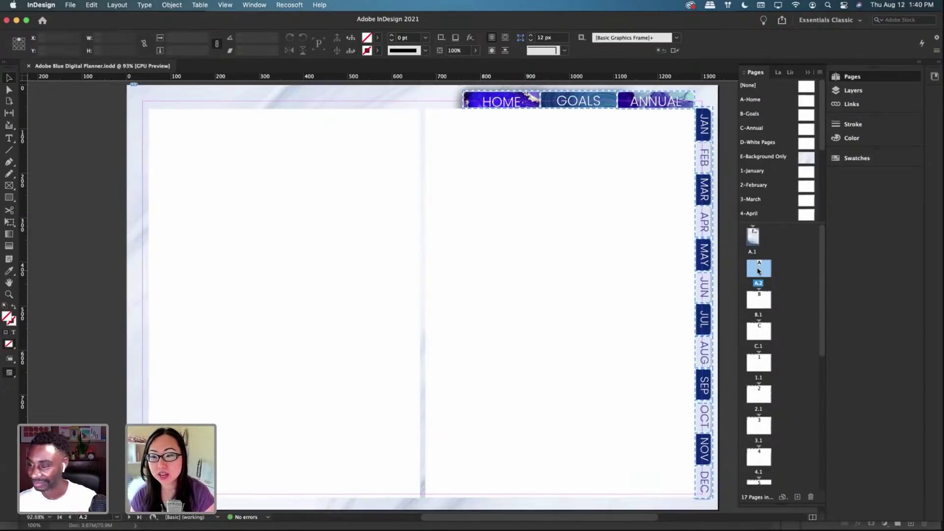
scroll(768, 381, down, 1)
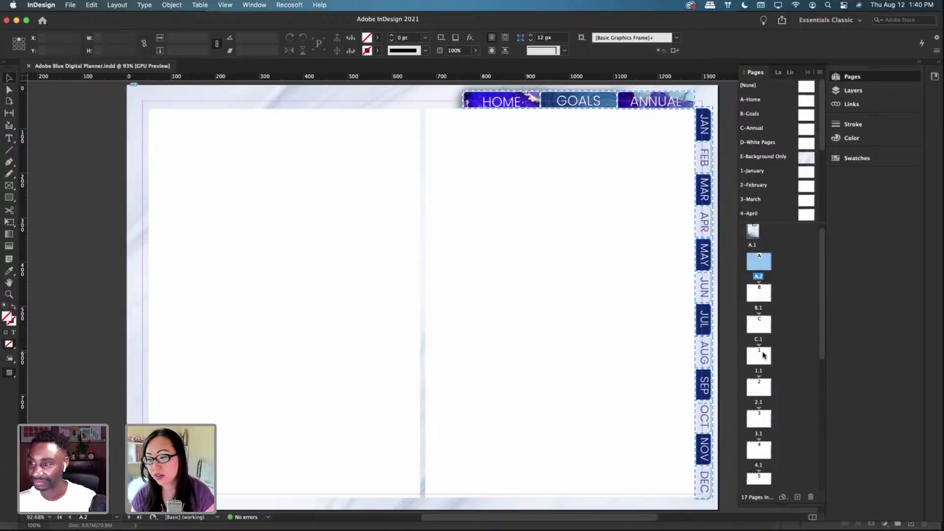
double_click(762, 354)
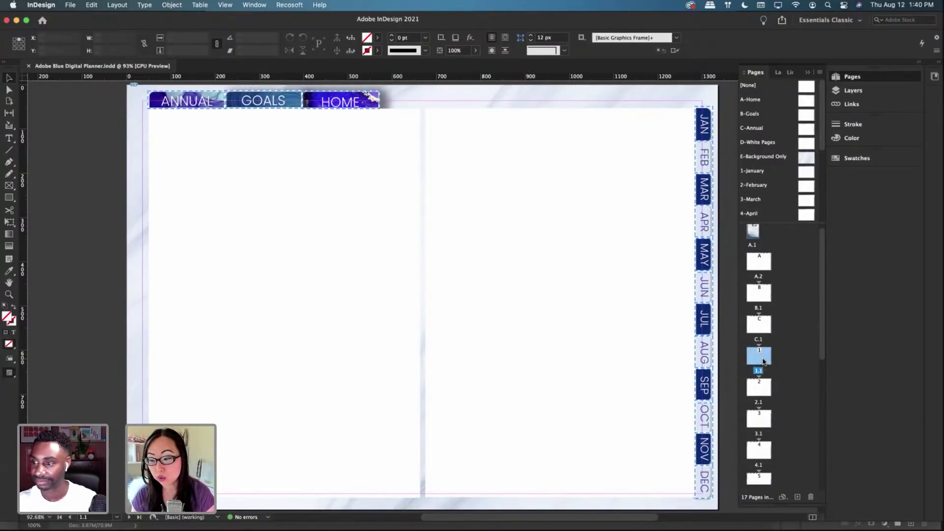
right_click(762, 360)
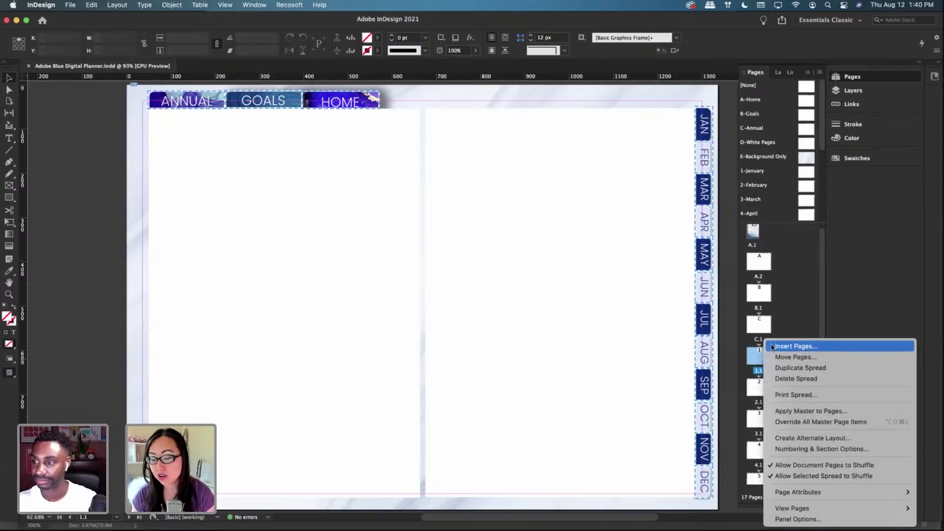
click(792, 346)
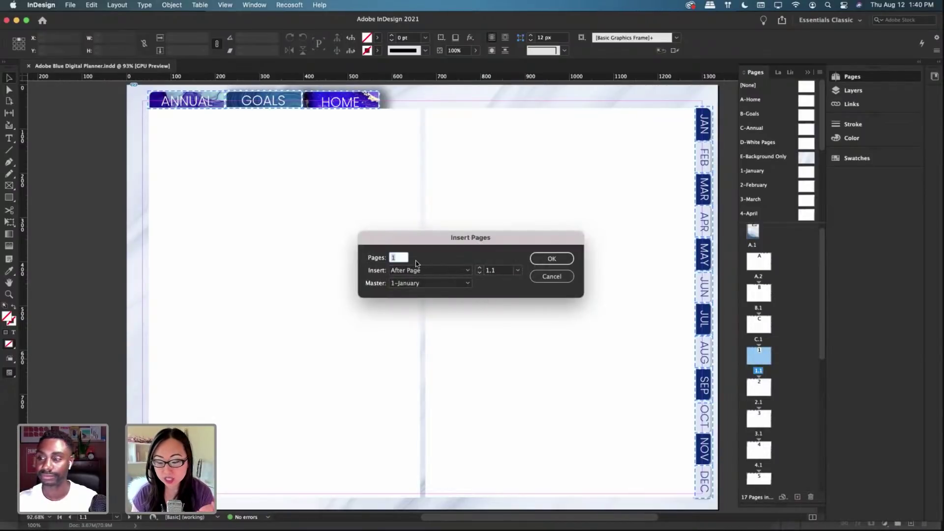
text(10)
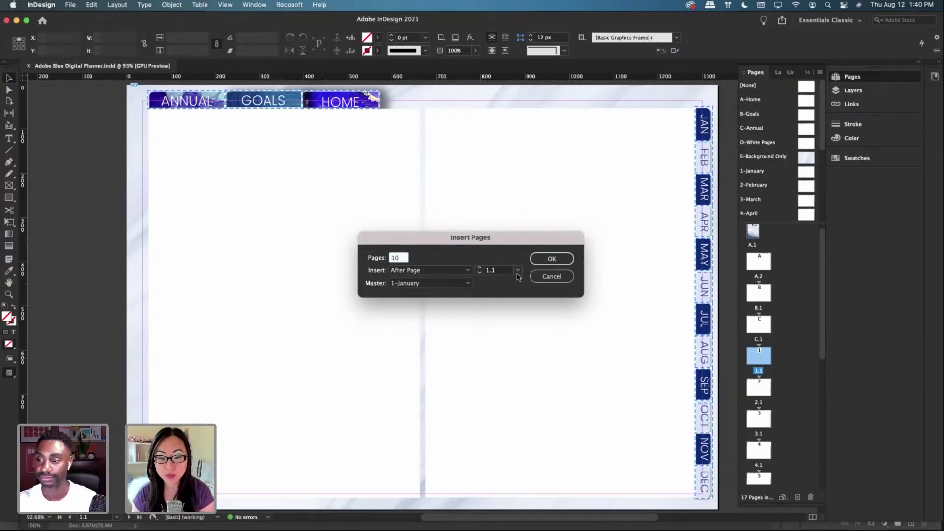
click(416, 284)
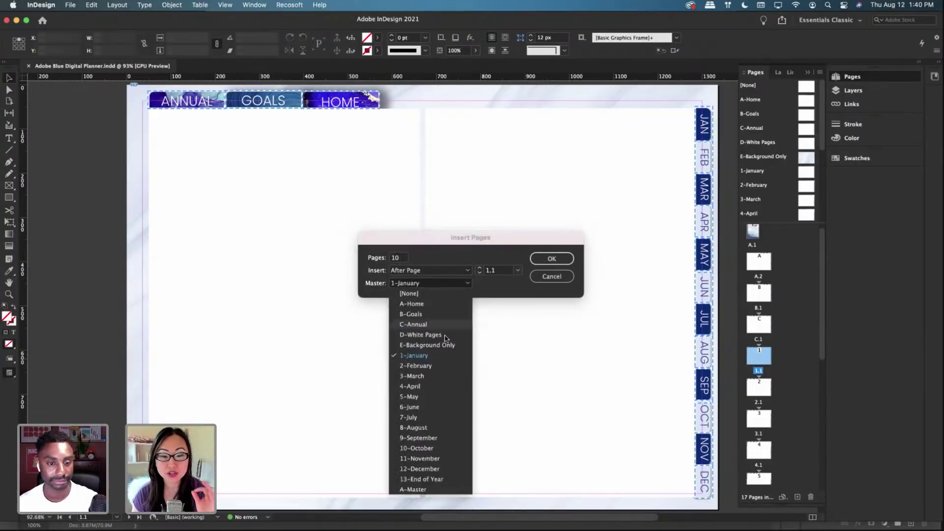
click(504, 295)
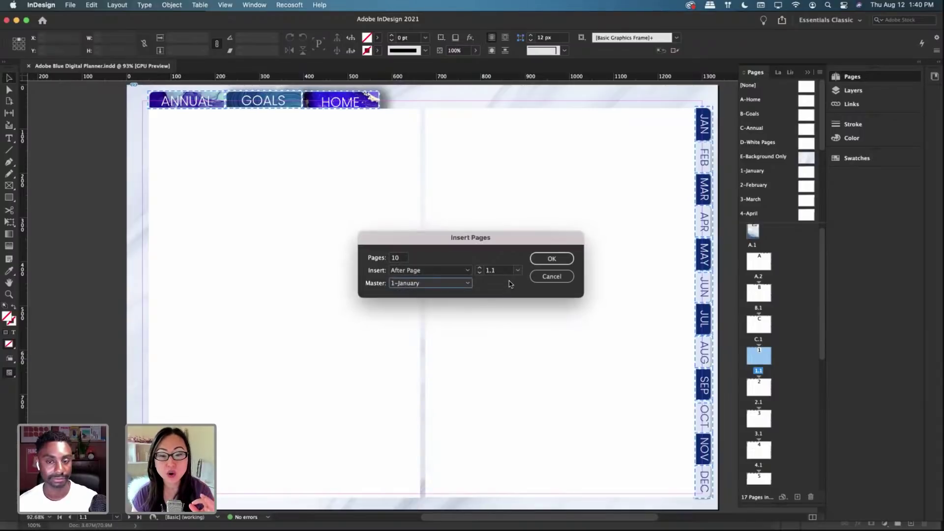
click(553, 259)
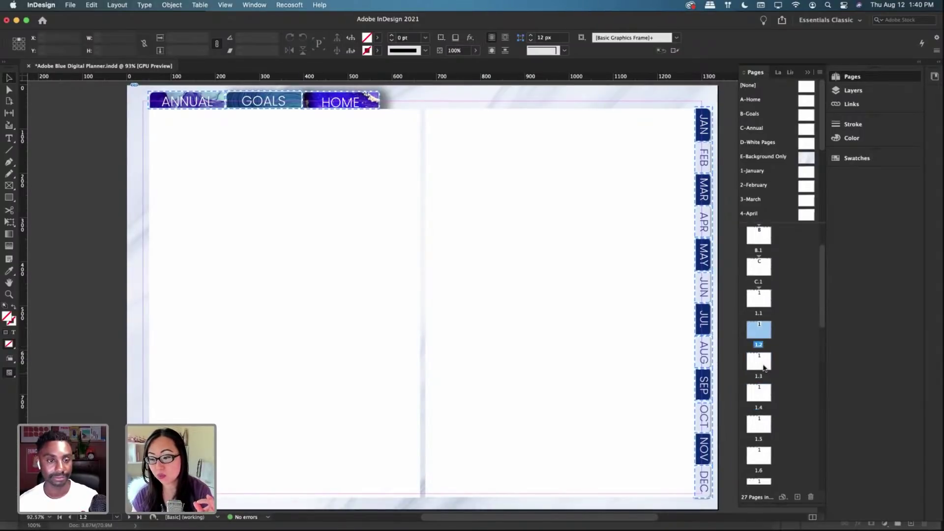
Step: Look through the newly inserted January pages 1.2 to 1.4
double_click(762, 364)
click(766, 393)
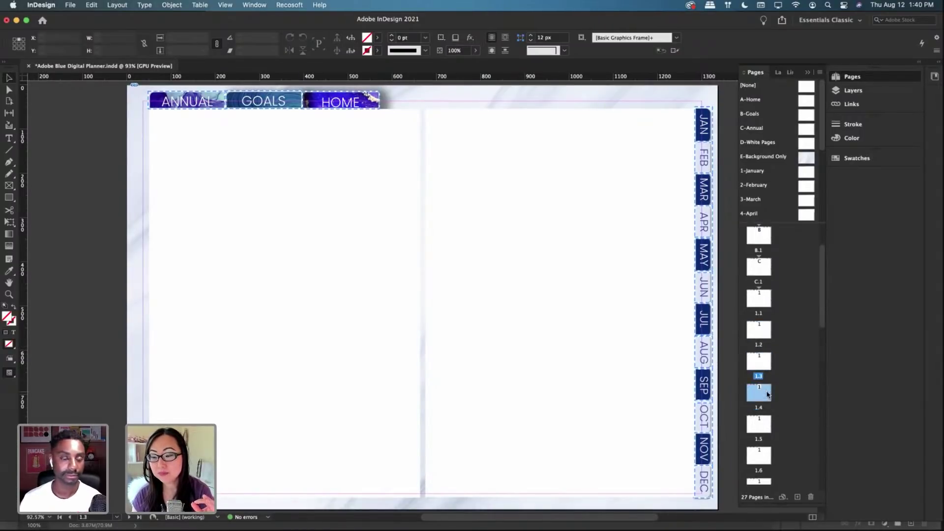
double_click(760, 330)
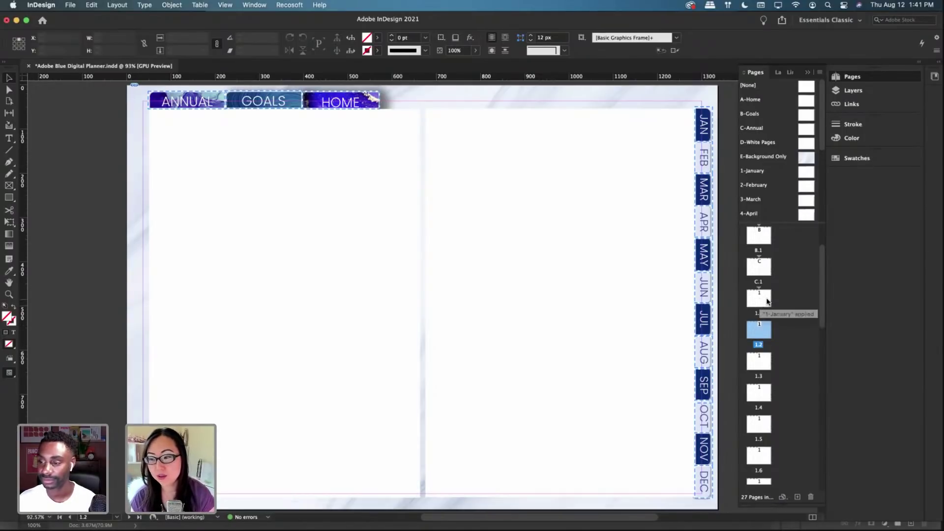
Step: On page A.2, create a text frame about 484 × 180 px in the lower part of the planner's right-hand sheet
scroll(797, 279, up, 1)
scroll(796, 279, up, 1)
double_click(758, 258)
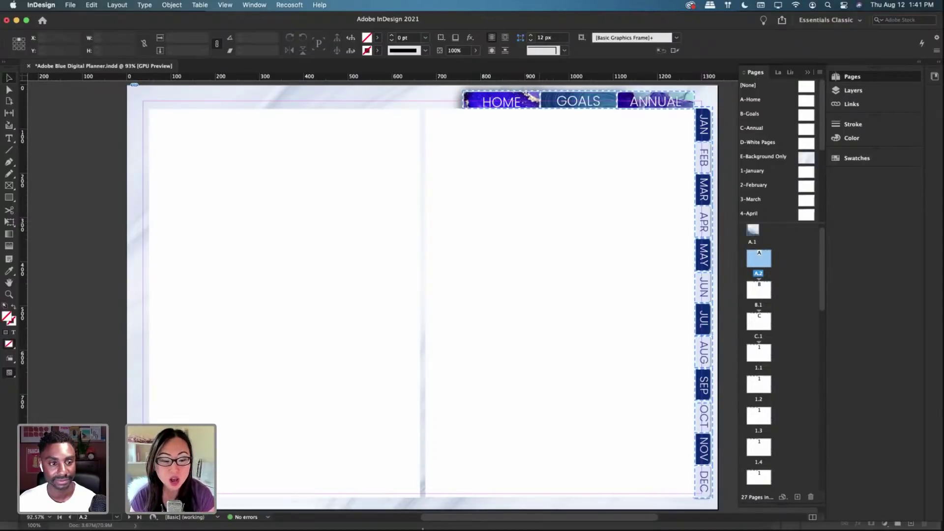
click(8, 138)
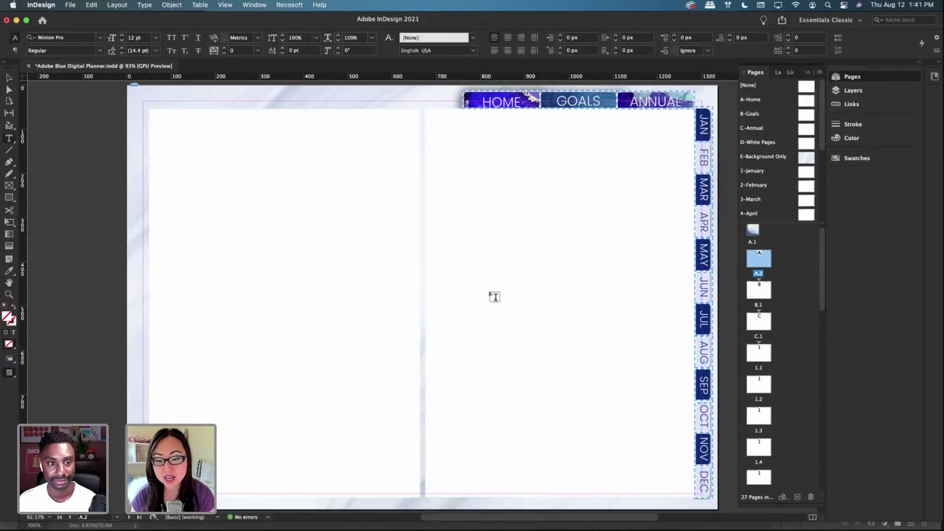
drag(463, 353, 678, 431)
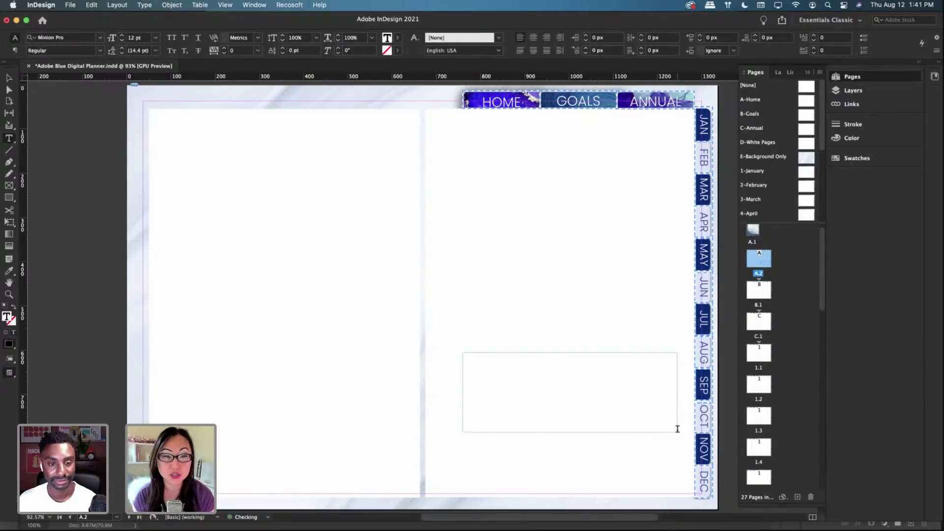
Step: Fill the text frame with the lines Name, Birthday, Astrological Sign and City, correcting the spelling of Astrological
text(Name)
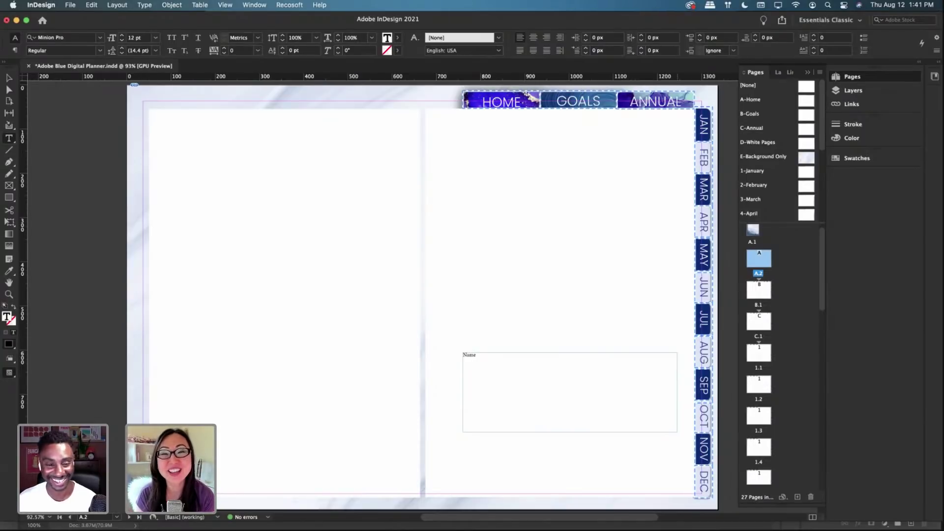
key(Return)
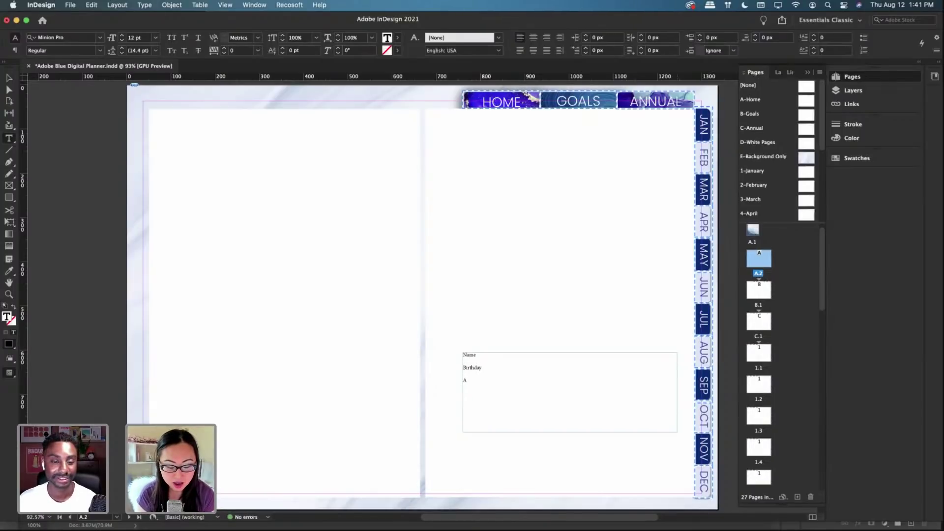
text(strological Sign)
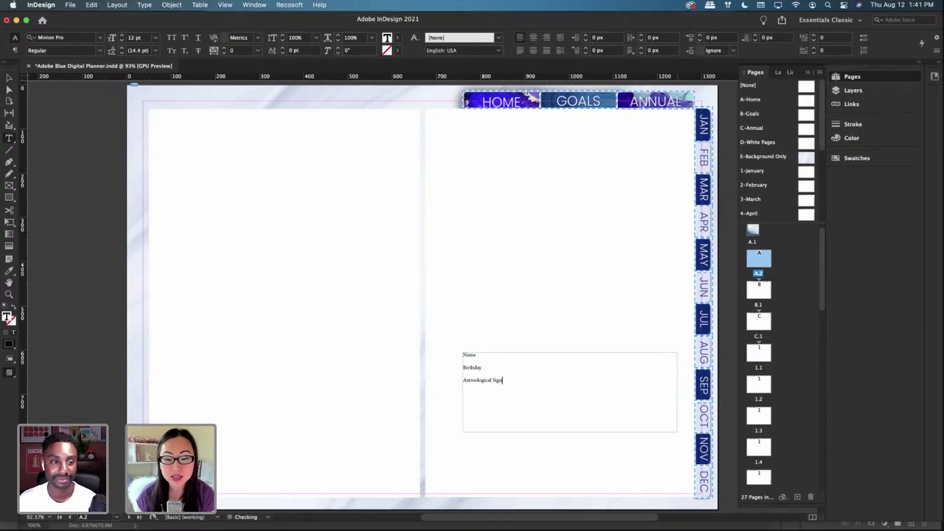
click(474, 381)
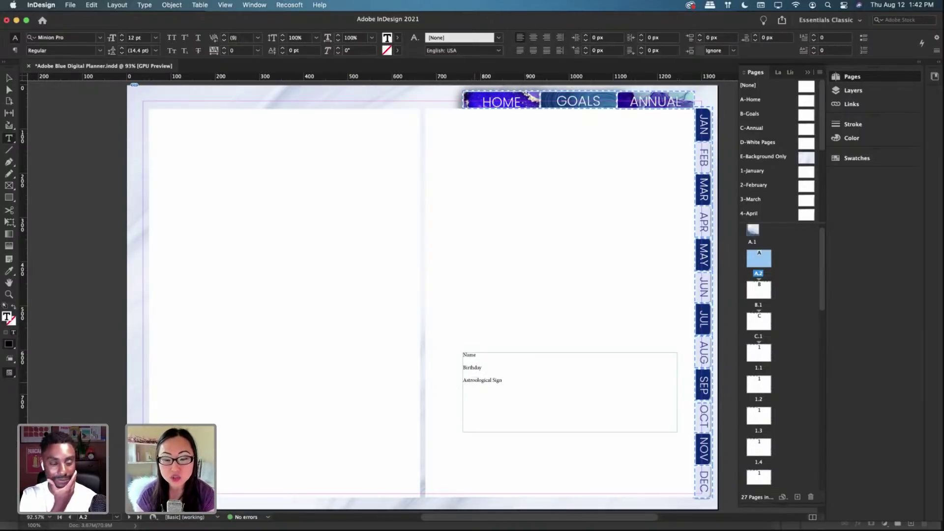
key(BackSpace)
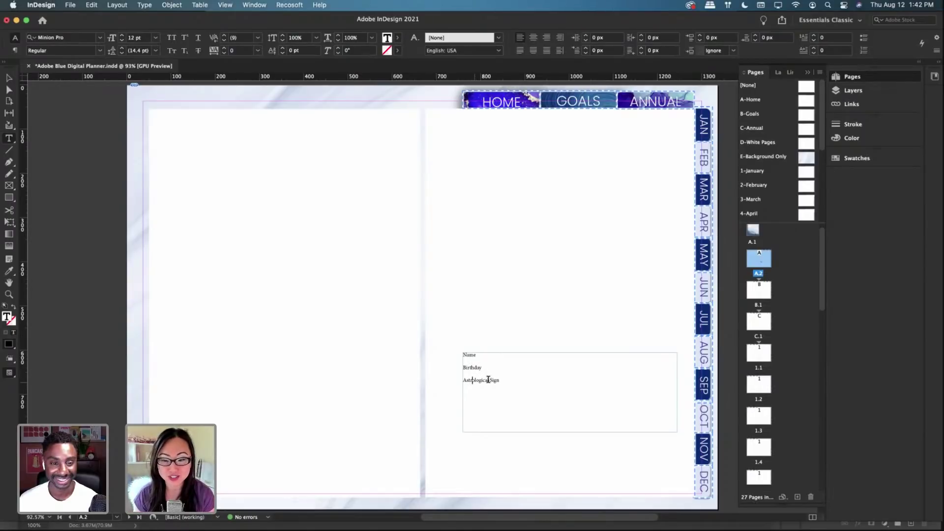
click(522, 382)
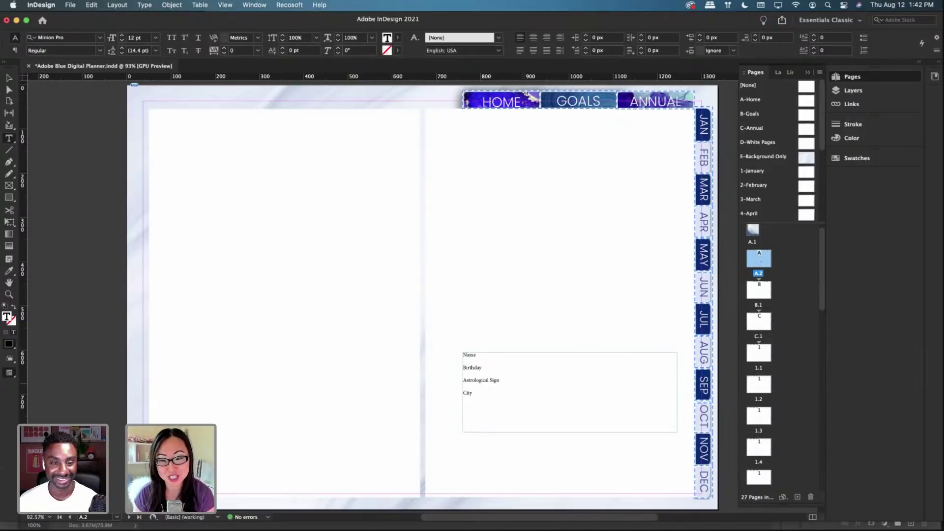
Step: Set the font of all text in the frame to Poppins
key(super)
key(super+a)
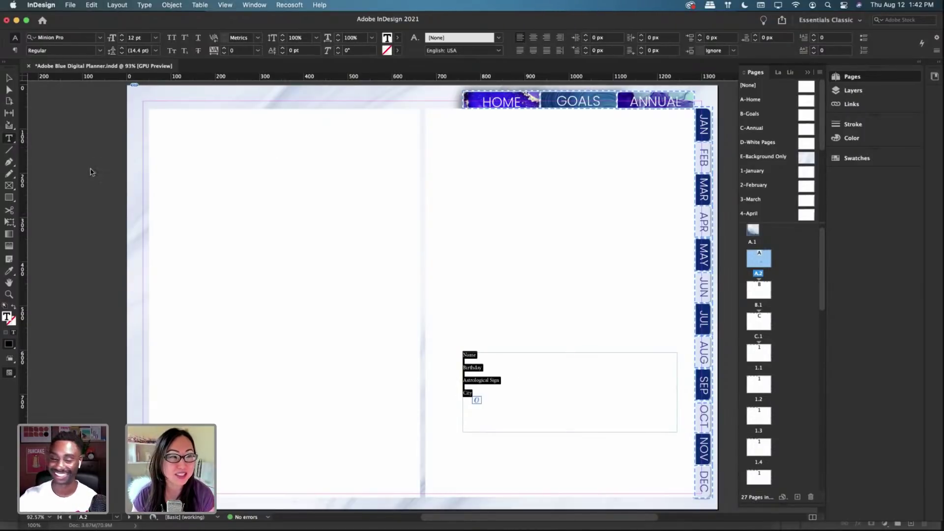
click(100, 39)
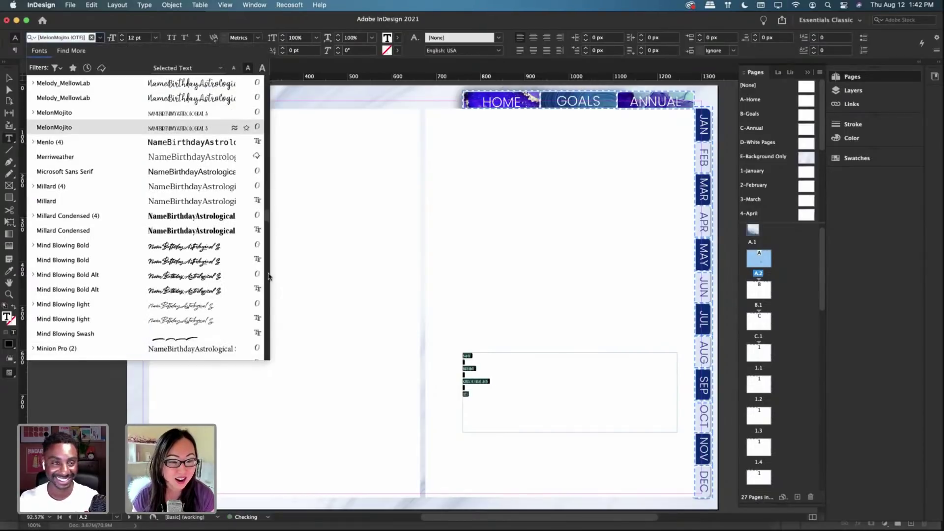
scroll(194, 86, up, 20)
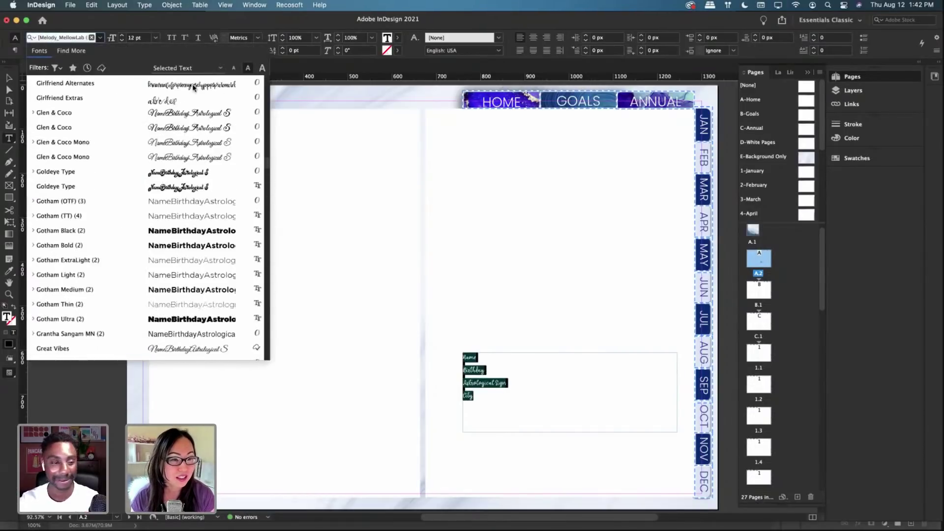
scroll(193, 86, up, 20)
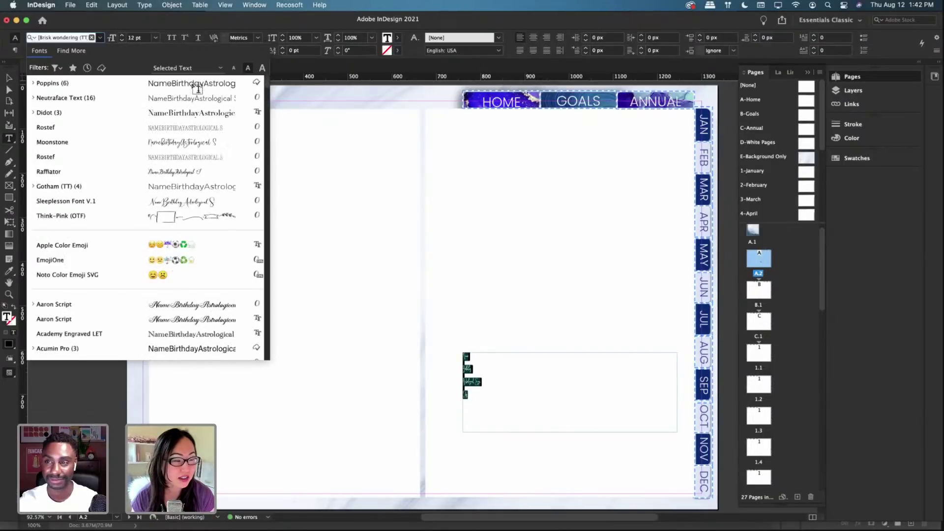
click(61, 89)
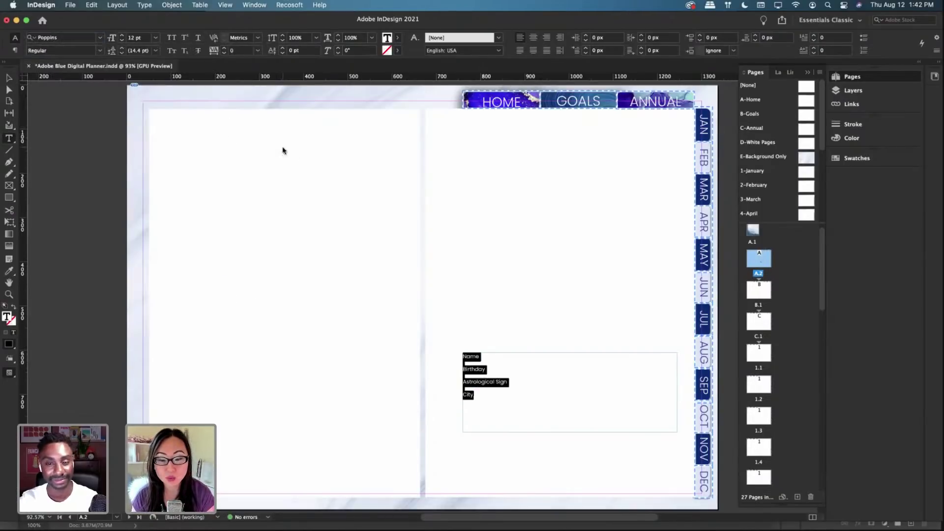
Step: Color the frame's text with the blue C=100 M=90 Y=10 K=0 swatch, and select the frame as an object
click(399, 40)
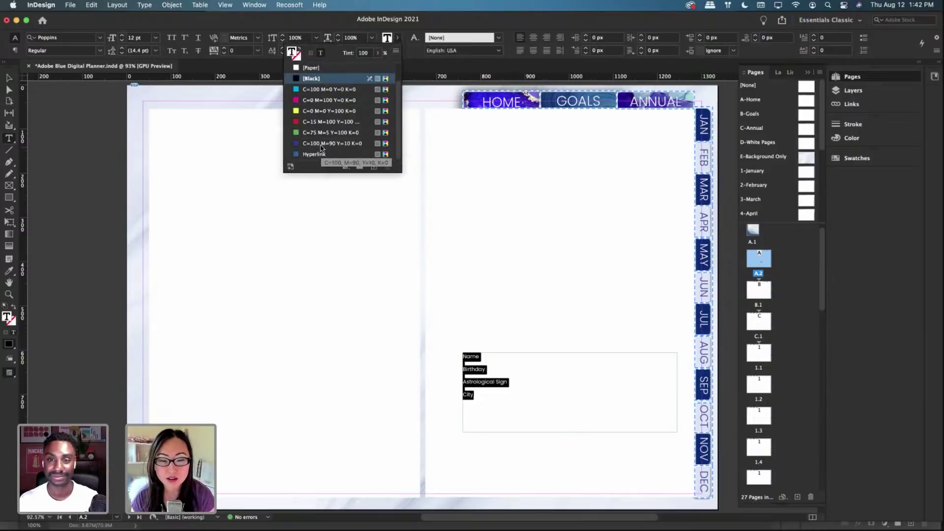
scroll(321, 146, up, 2)
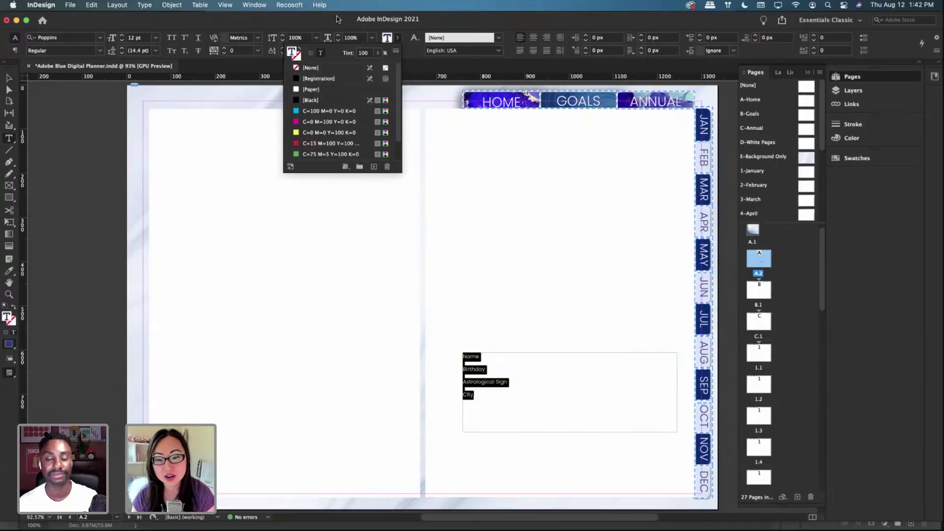
click(9, 78)
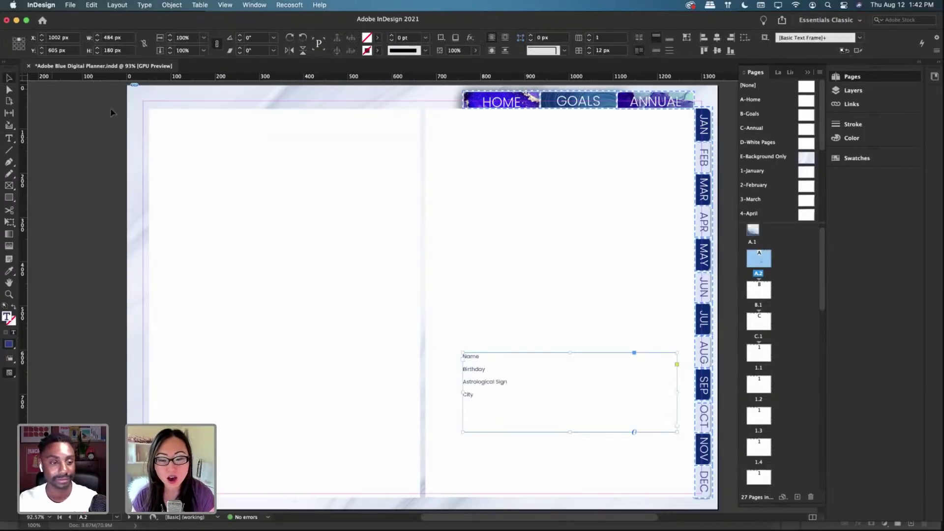
Step: Deselect the text frame and turn on Overprint Preview for the planner page
click(543, 315)
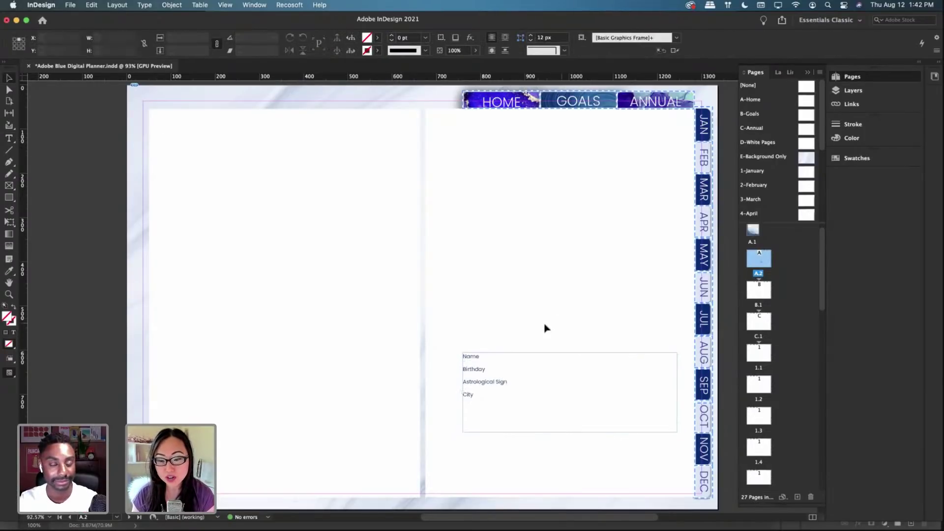
click(564, 366)
click(499, 195)
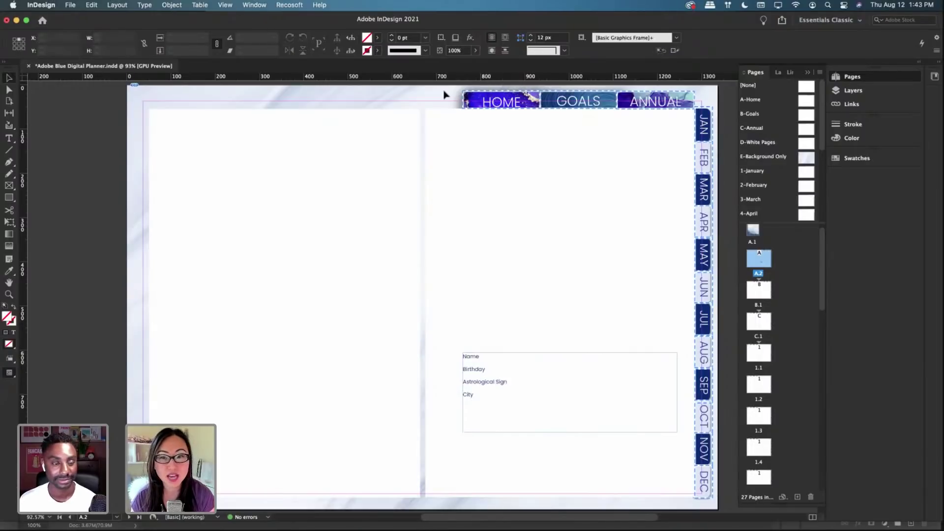
click(225, 5)
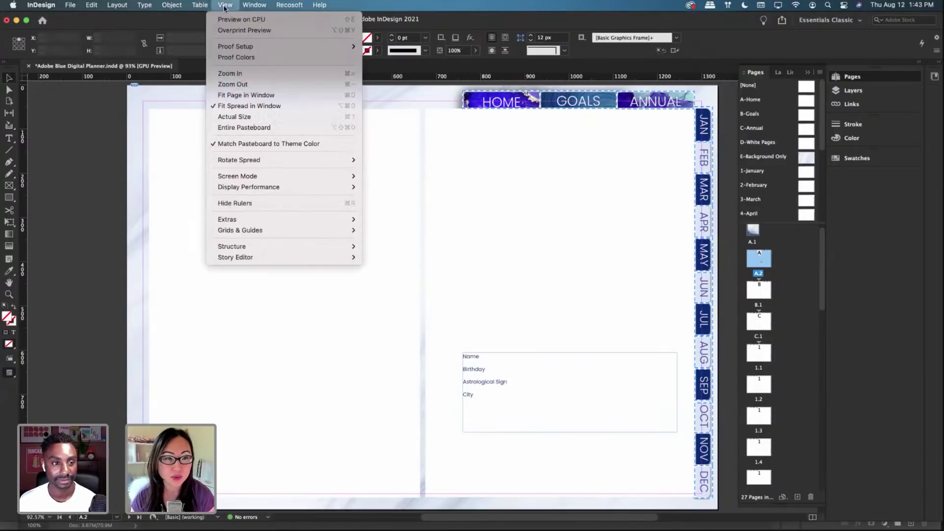
click(225, 31)
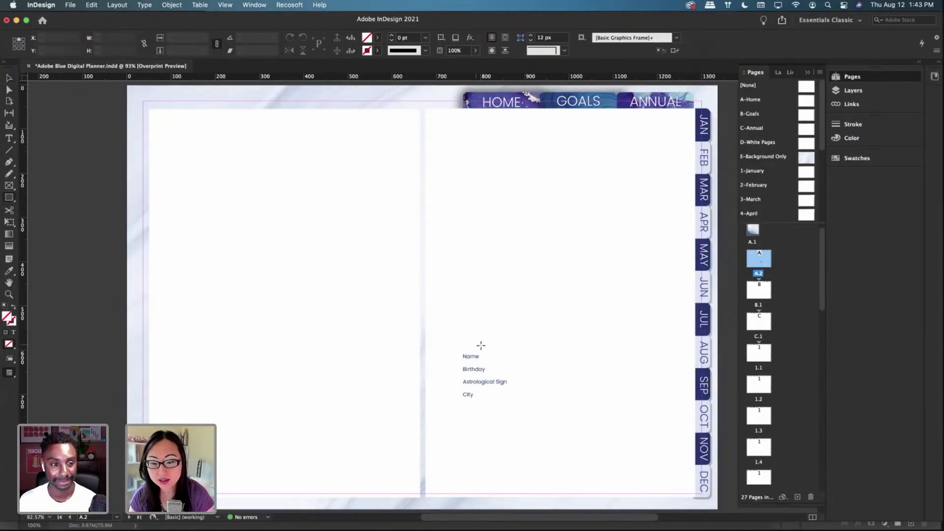
Step: Draw an unfilled rectangle about 444 × 52 px beside the Name line, and deselect it
mouse_move(481, 345)
mouse_down()
mouse_move(489, 366)
mouse_move(678, 368)
mouse_up()
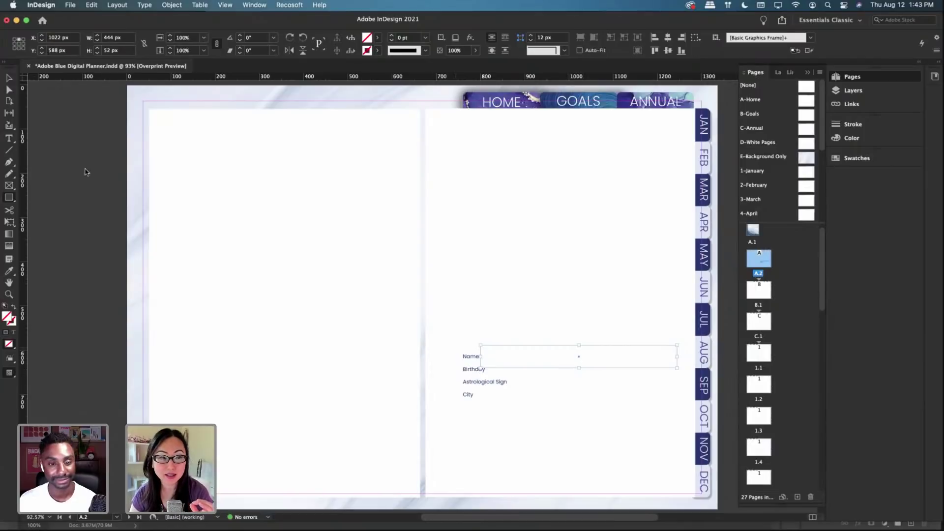
click(9, 78)
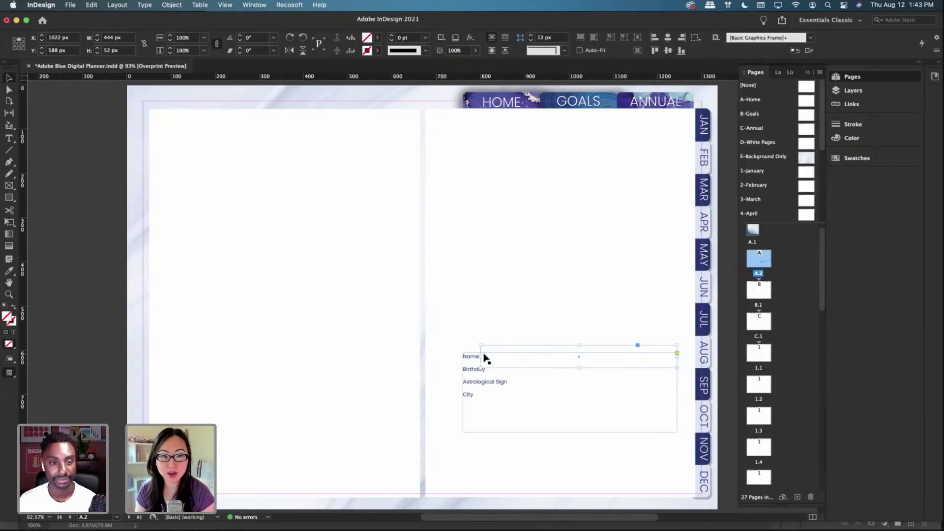
click(520, 322)
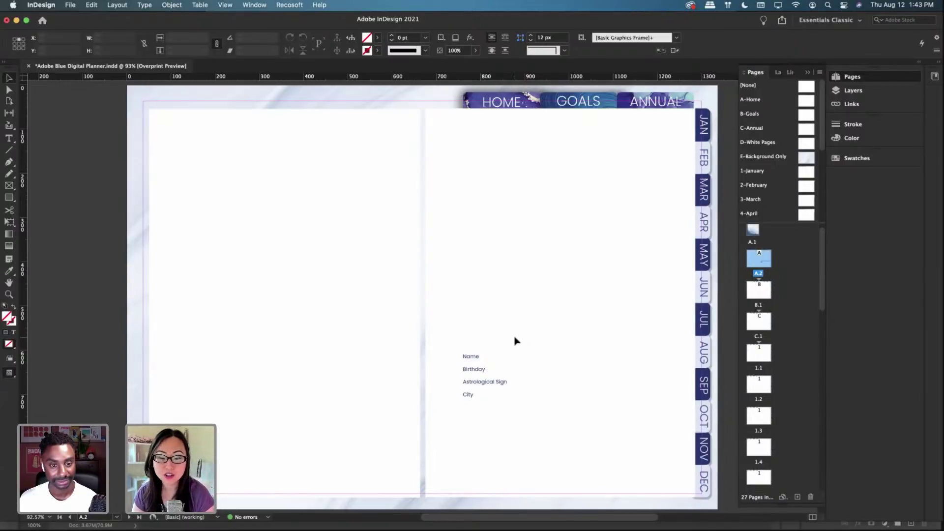
Step: Enlarge all four lines from Name to City to 21 pt and deselect the text frame
click(463, 392)
double_click(476, 396)
drag(474, 396, 458, 350)
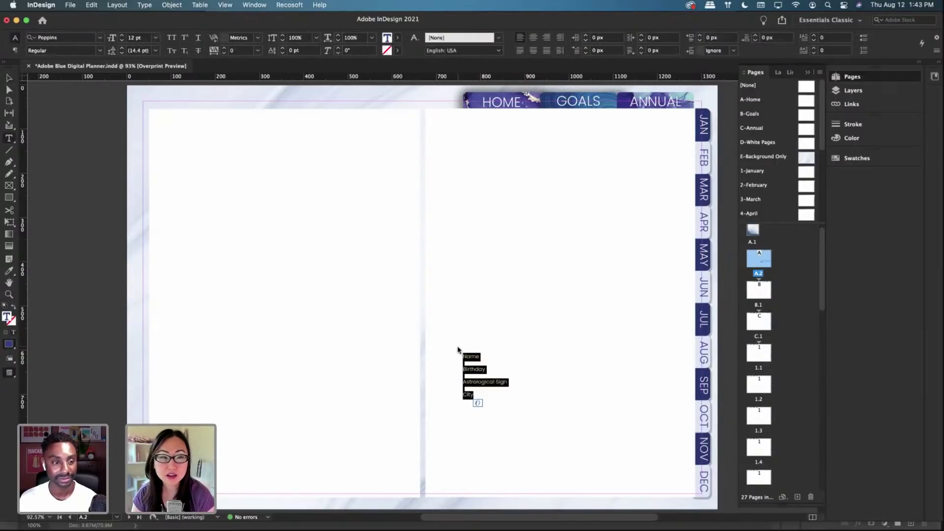
click(122, 36)
click(122, 36)
click(122, 36)
click(122, 35)
click(122, 35)
click(122, 35)
click(122, 36)
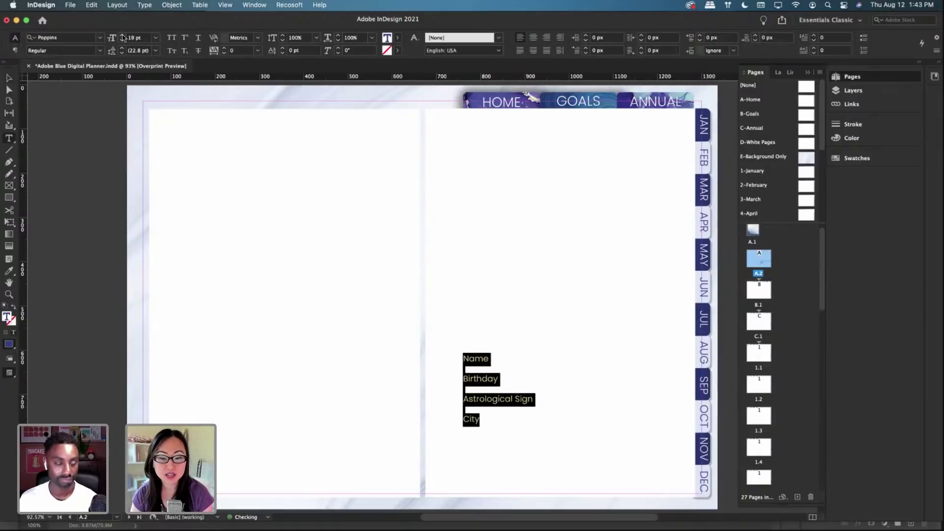
click(122, 36)
click(123, 36)
click(491, 371)
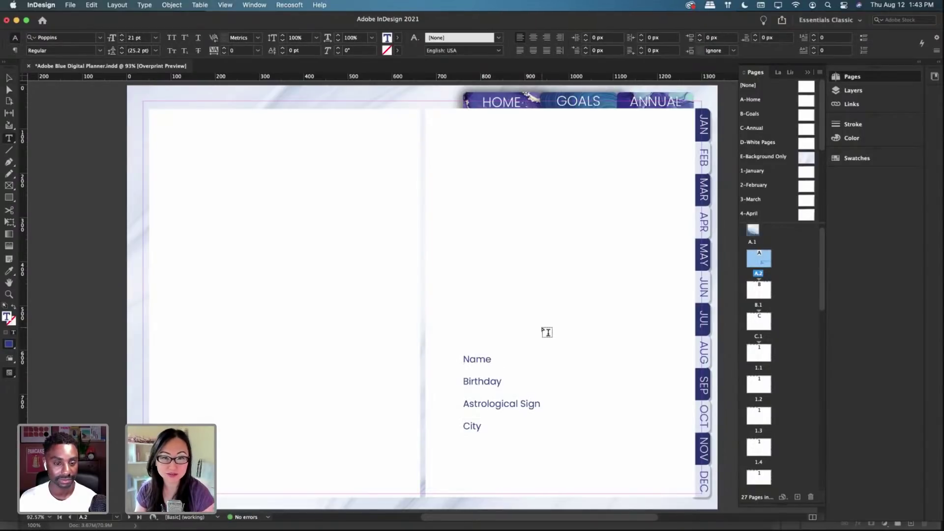
key(Escape)
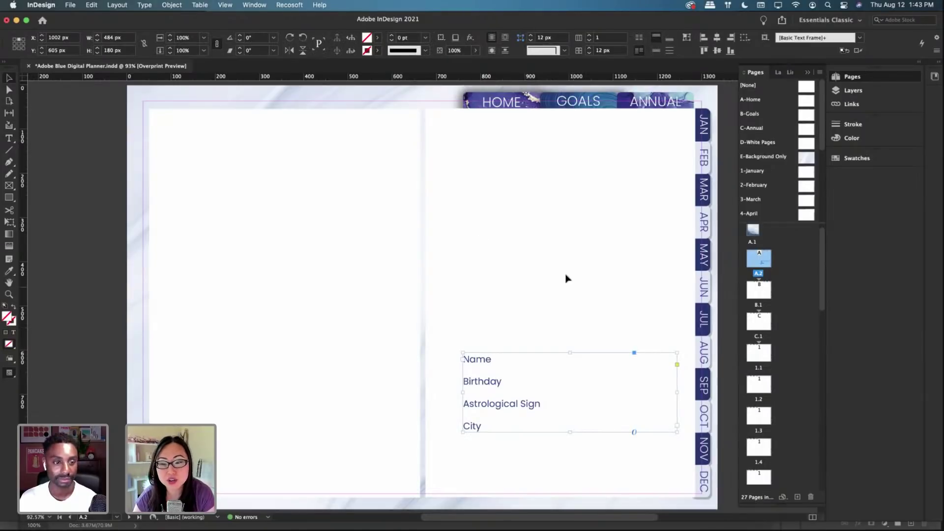
click(568, 479)
mouse_move(528, 529)
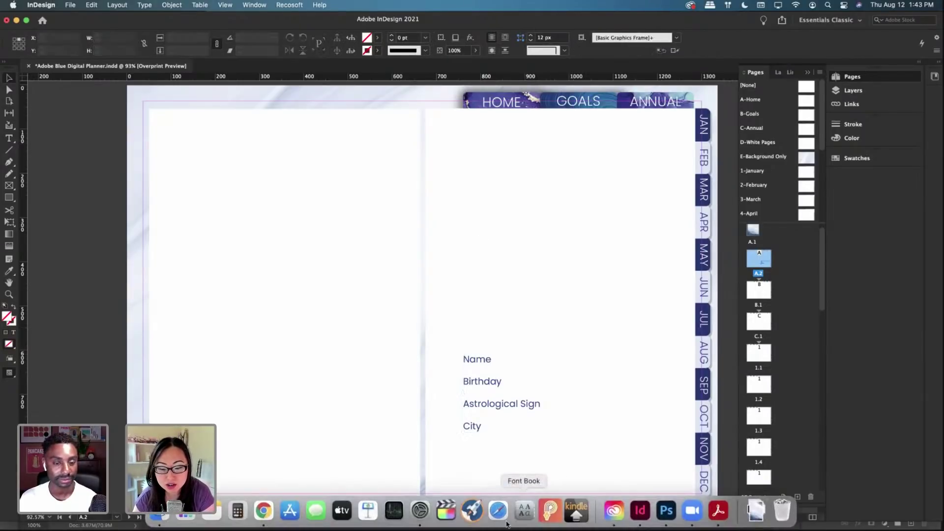
click(161, 512)
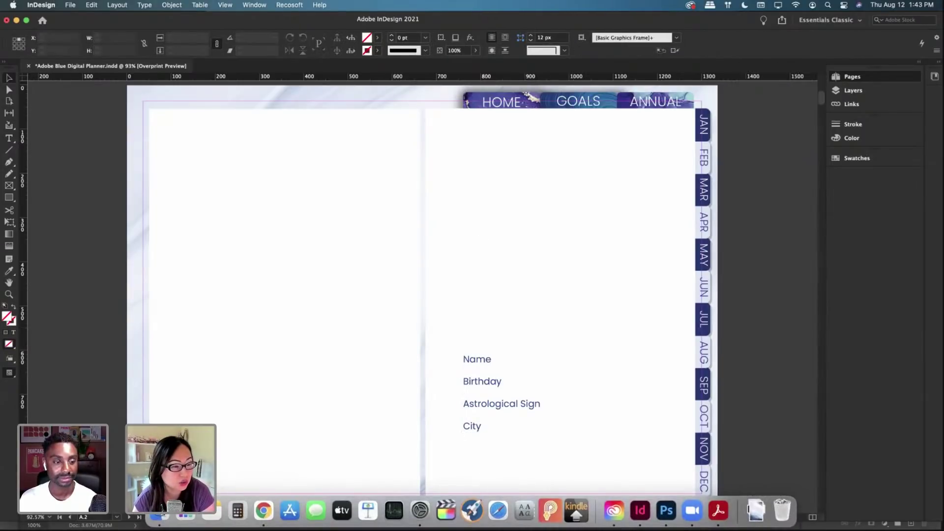
click(622, 141)
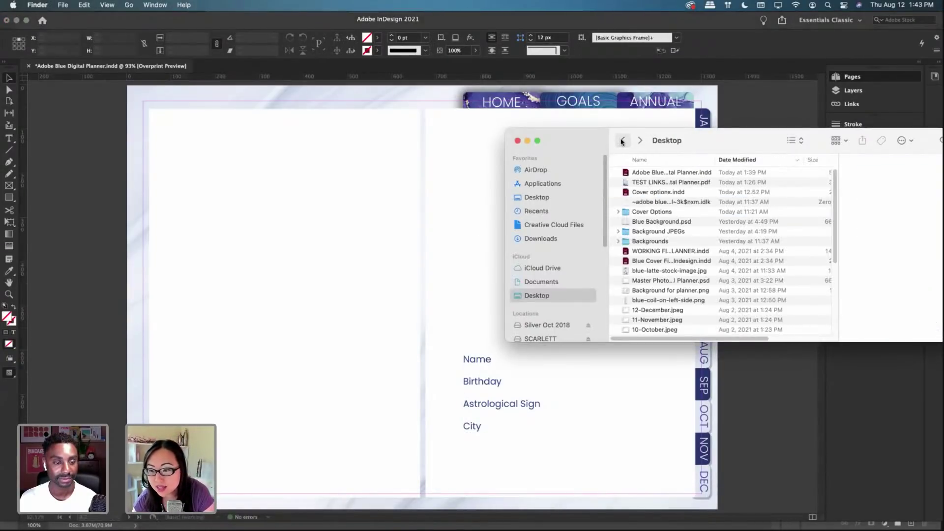
scroll(651, 240, down, 1)
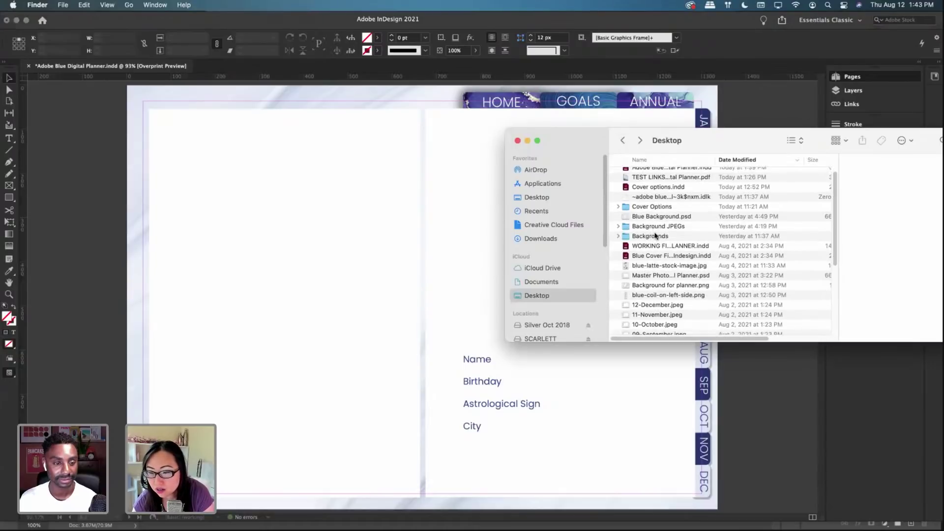
double_click(650, 236)
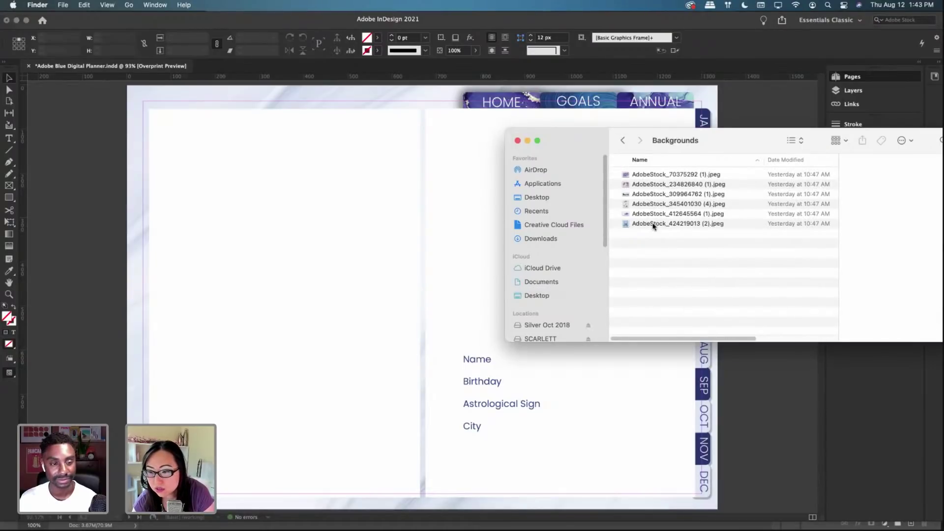
click(656, 225)
click(648, 195)
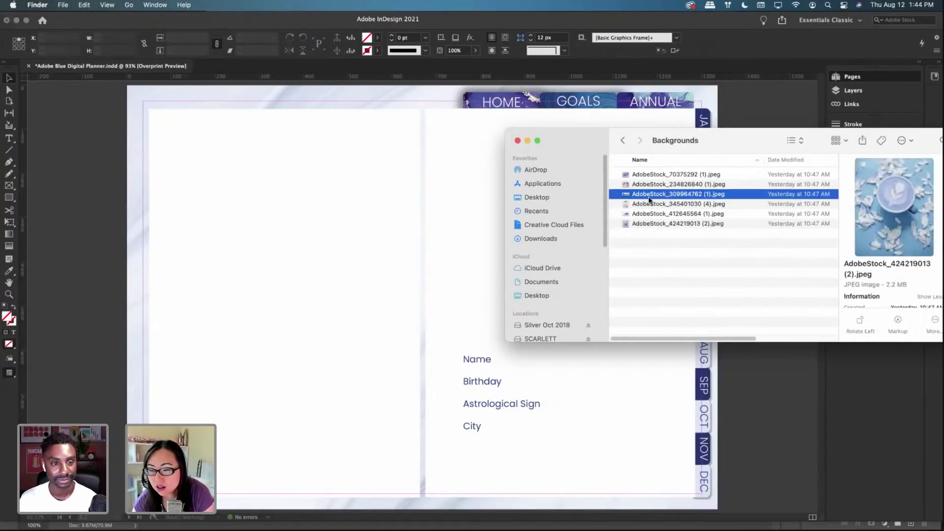
click(654, 205)
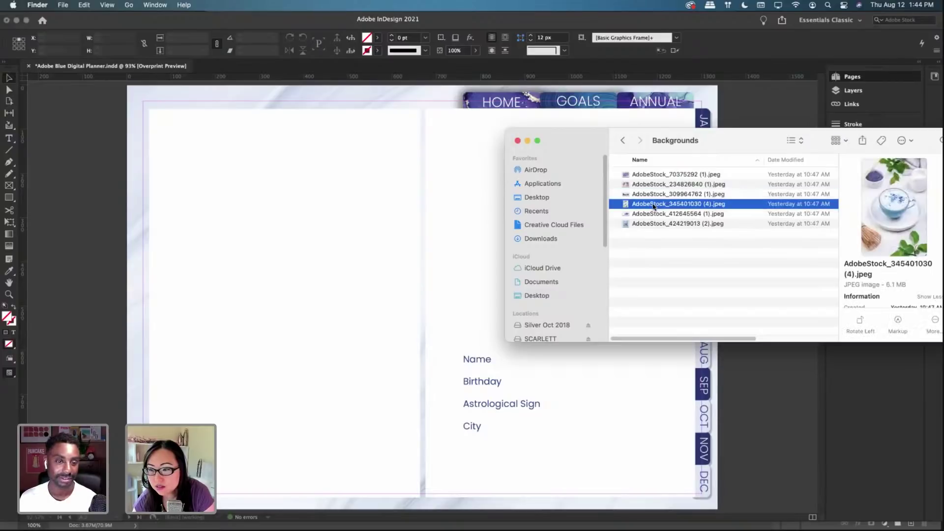
drag(654, 208, 444, 129)
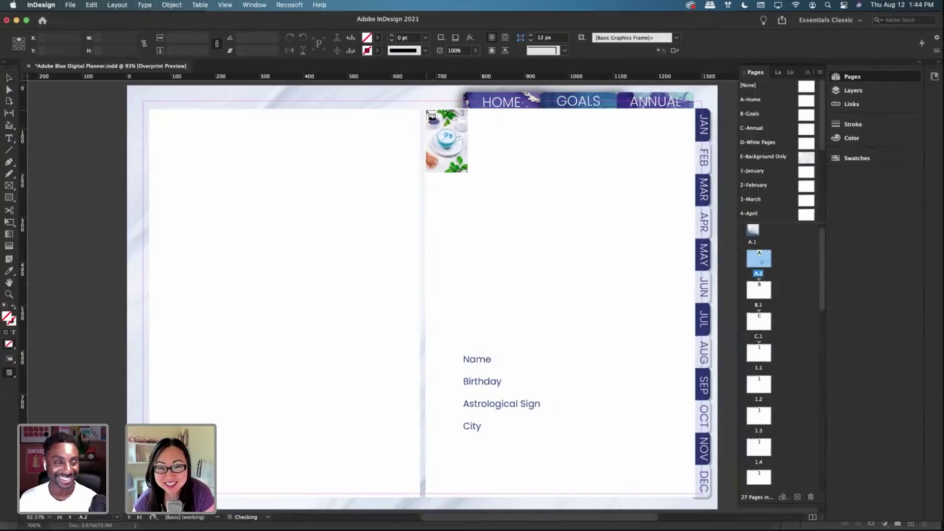
drag(427, 111, 686, 498)
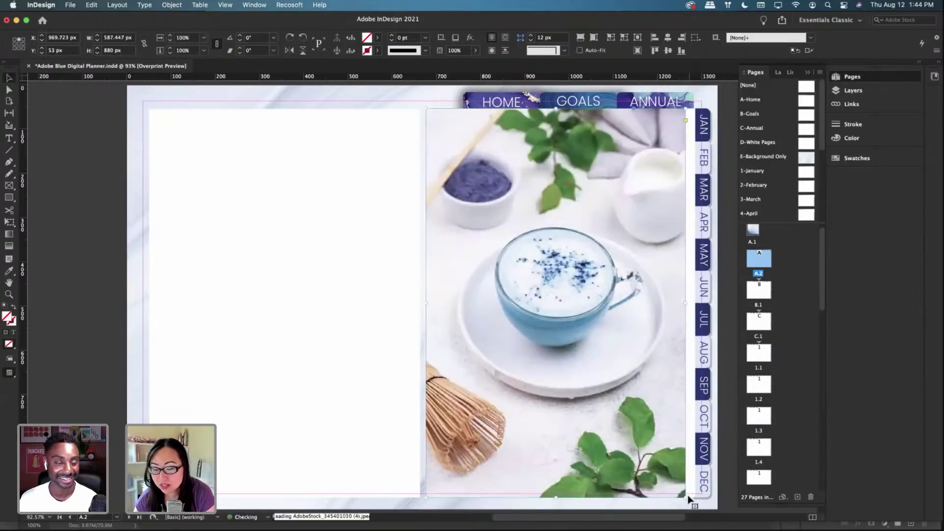
drag(686, 303, 694, 302)
Step: Send the latte image's frame to the back, behind the personal information text
click(563, 302)
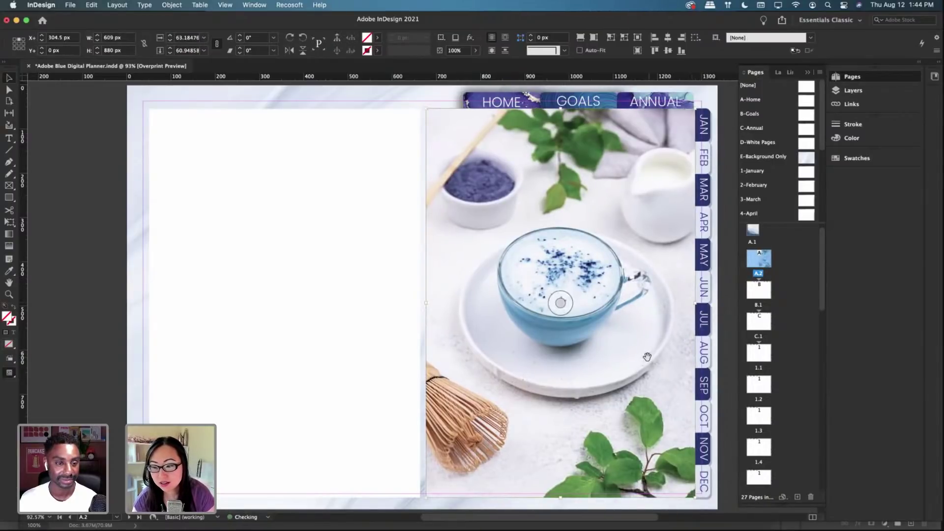
right_click(566, 216)
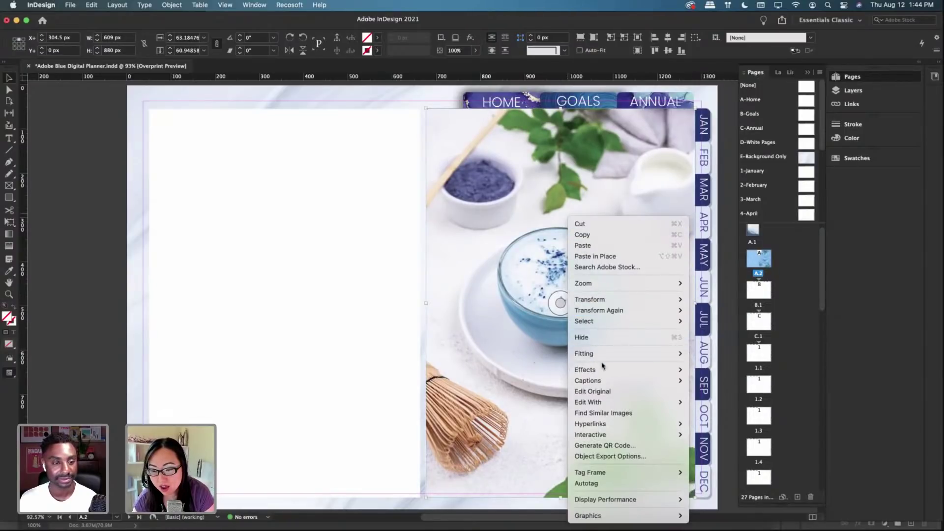
click(565, 315)
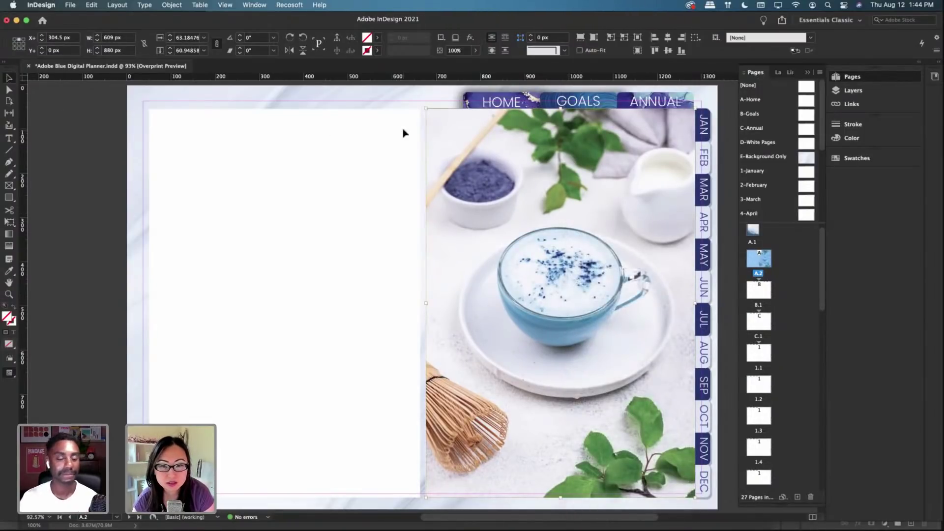
click(502, 148)
right_click(503, 147)
mouse_move(553, 251)
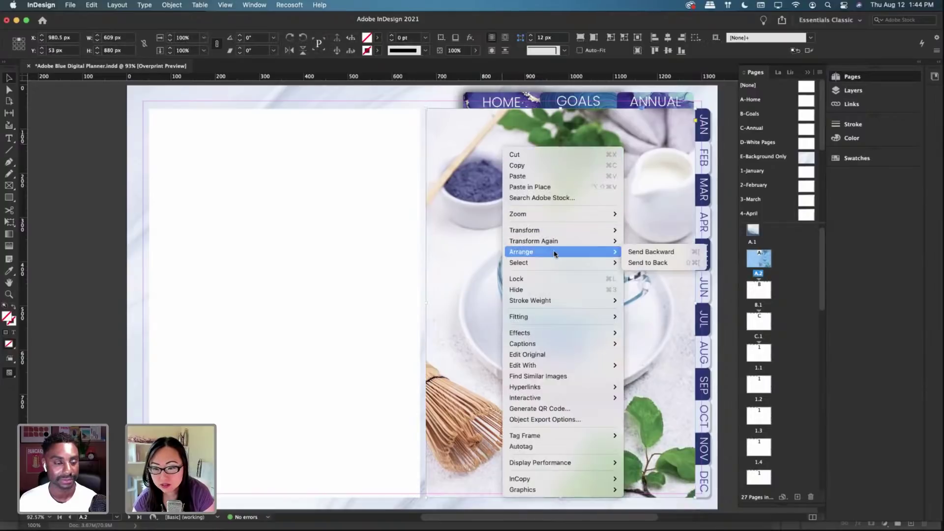
click(652, 262)
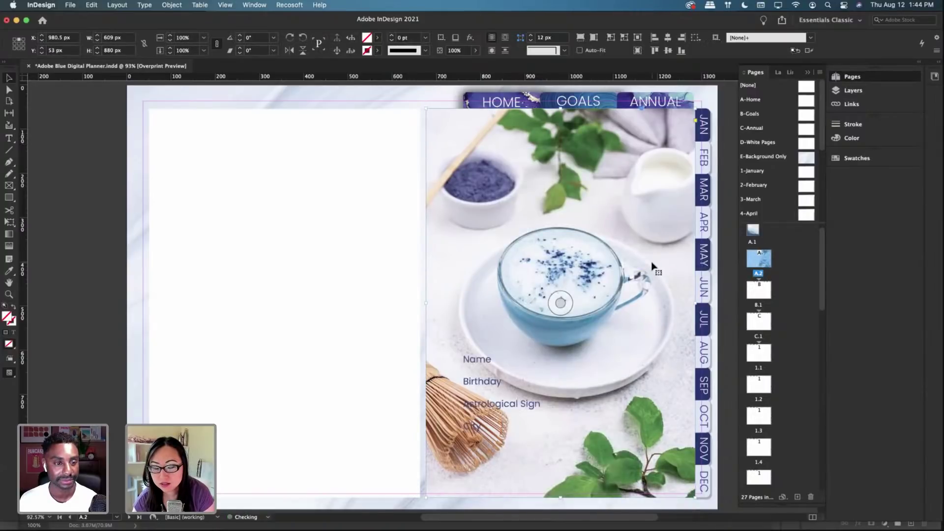
Step: Move the personal information frame down below the cup to about X 980.5 px, Y 706 px, and fill it with [Paper]
drag(500, 385, 489, 433)
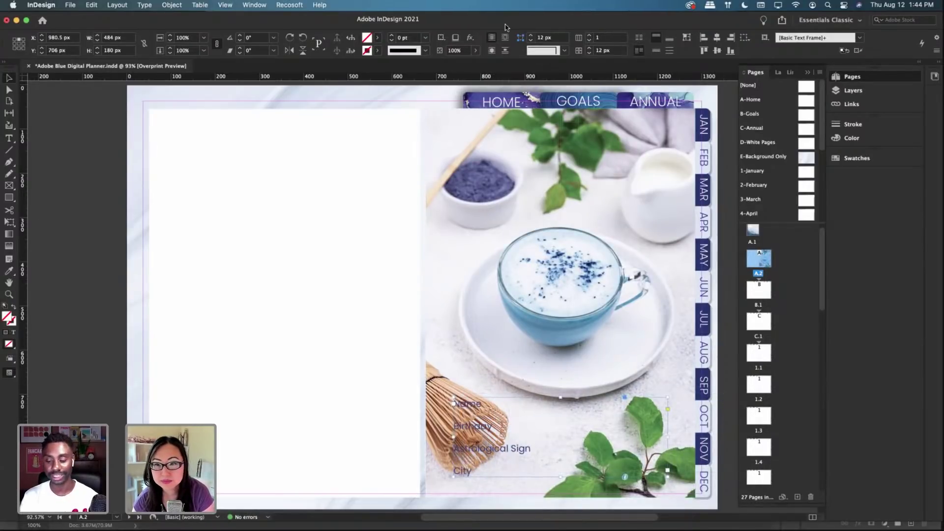
click(377, 38)
click(294, 79)
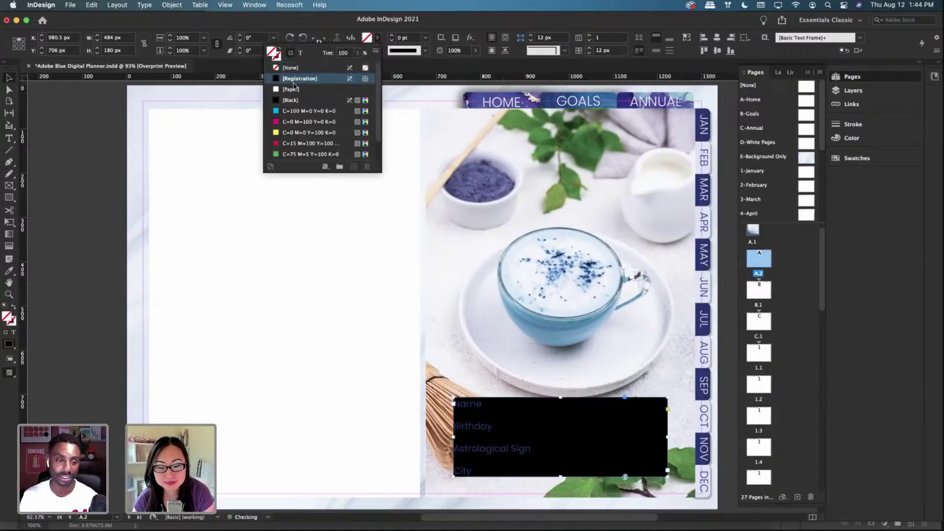
click(292, 91)
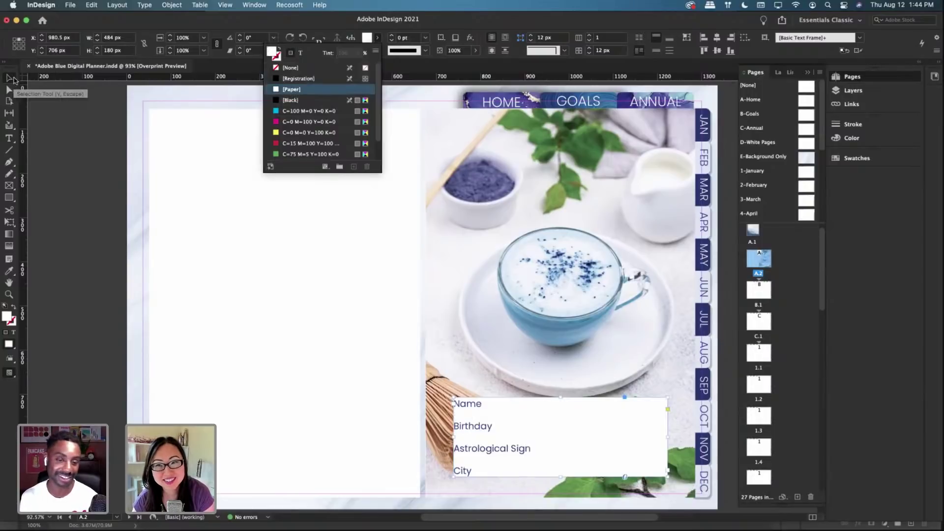
click(13, 80)
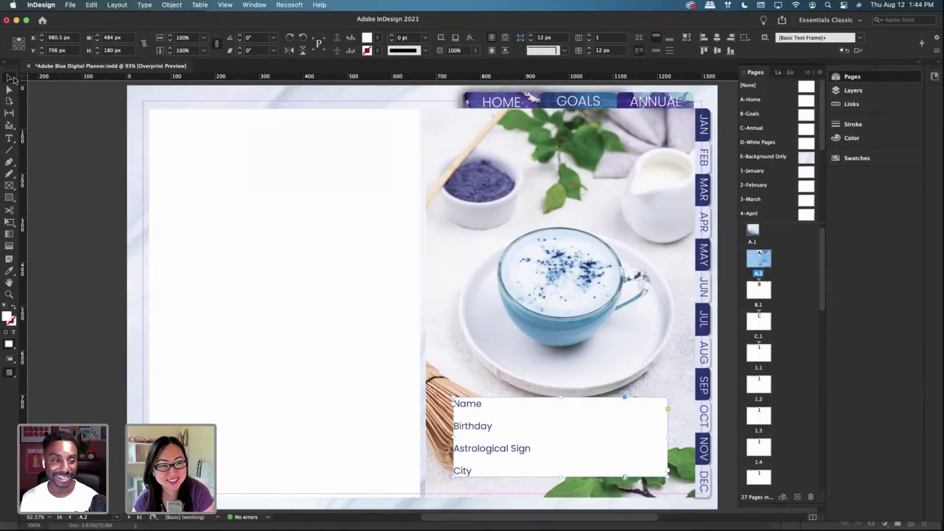
Step: Set the left indent of the text in the white personal information frame to 13 px
click(7, 140)
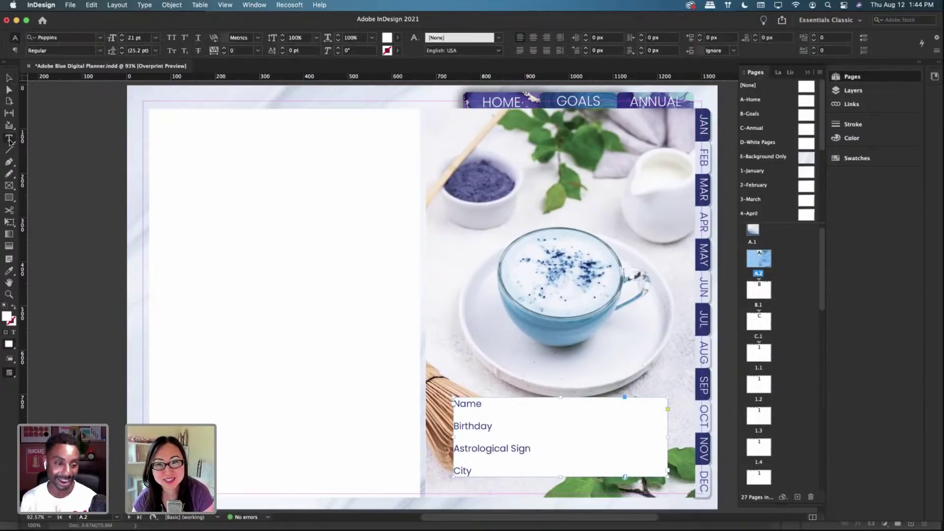
click(586, 36)
click(585, 36)
click(586, 36)
click(586, 36)
click(586, 37)
click(585, 36)
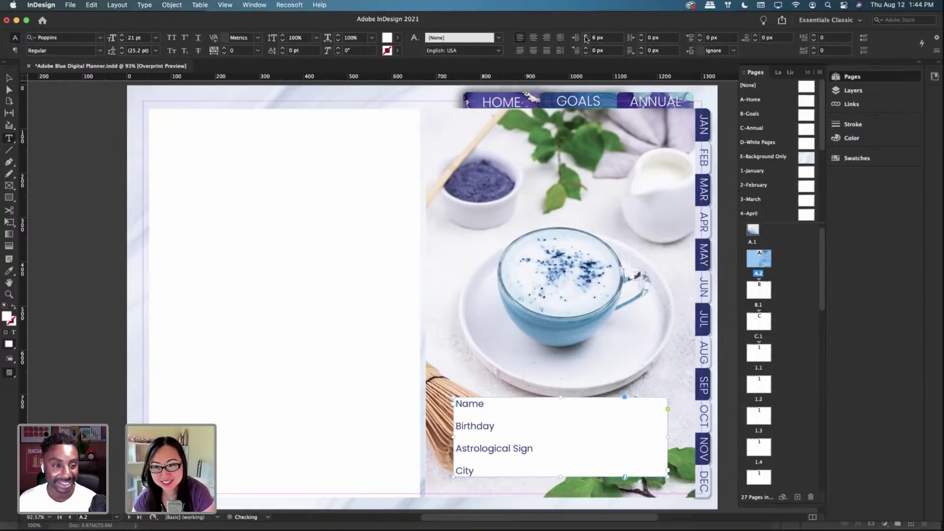
click(586, 37)
click(586, 36)
click(585, 36)
click(585, 36)
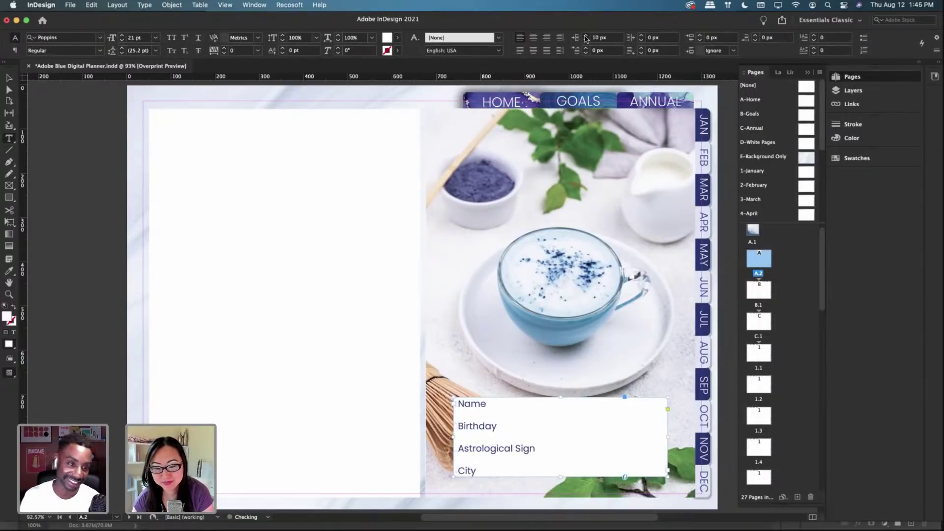
click(585, 36)
click(585, 36)
click(585, 36)
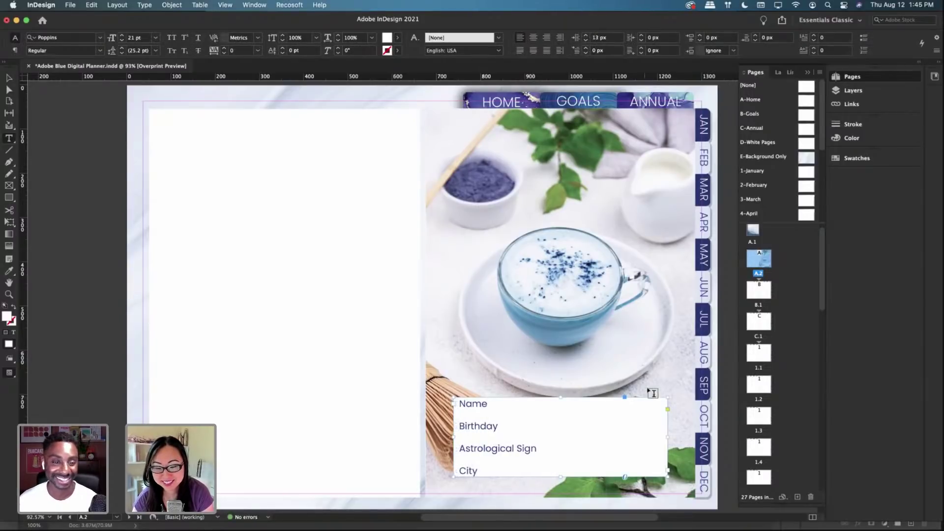
Step: Add a backtick after Birthday in the text frame, and reselect the frame as an object
click(561, 398)
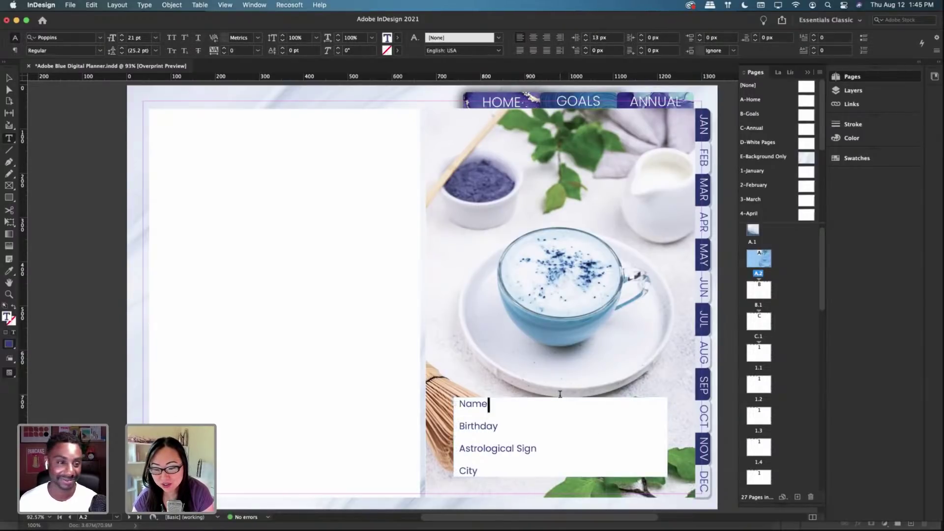
click(596, 425)
text(`)
key(Escape)
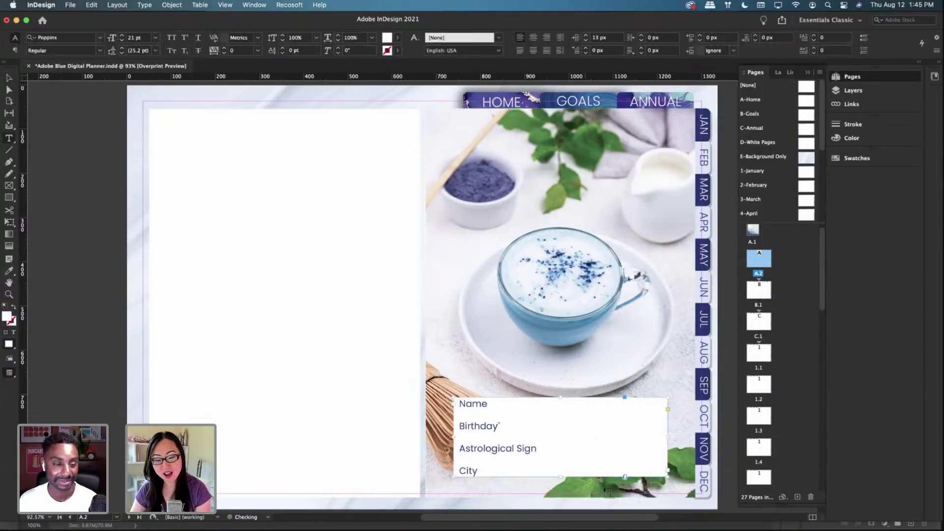
click(611, 502)
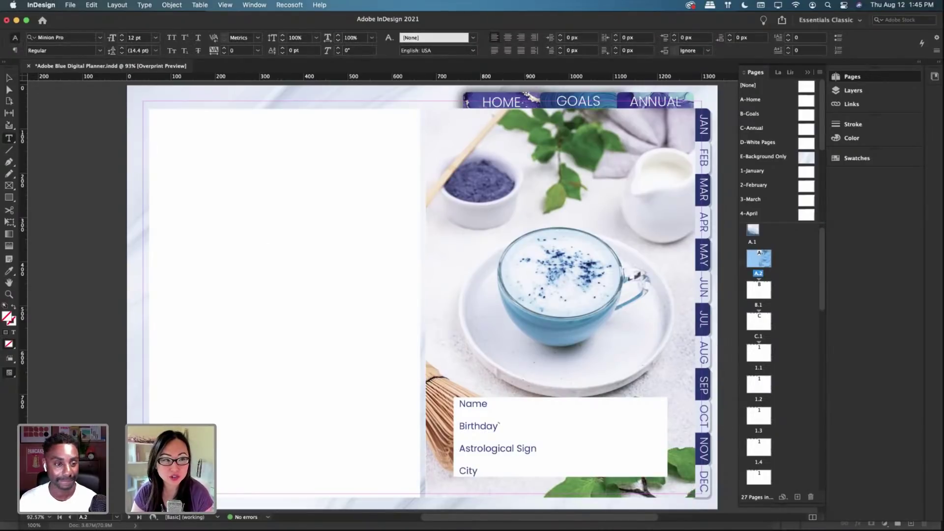
click(9, 78)
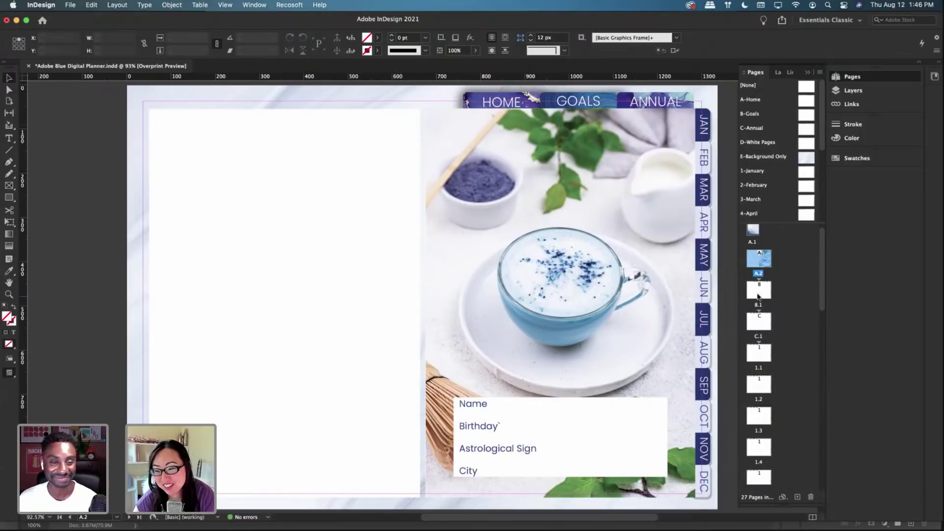
double_click(758, 294)
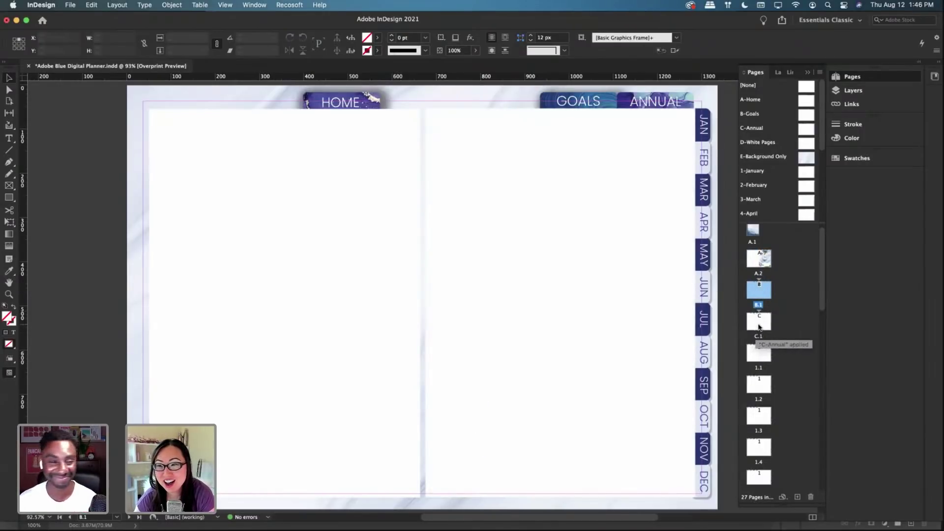
double_click(759, 325)
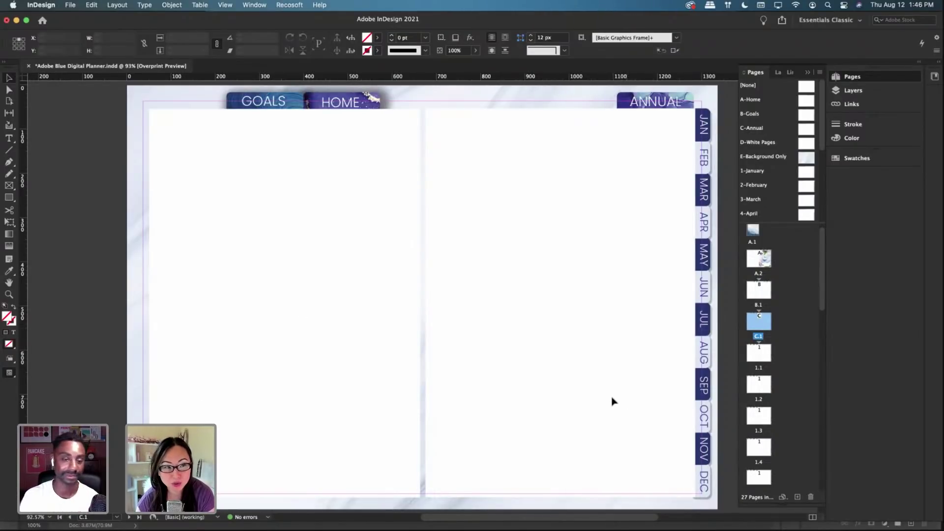
click(9, 139)
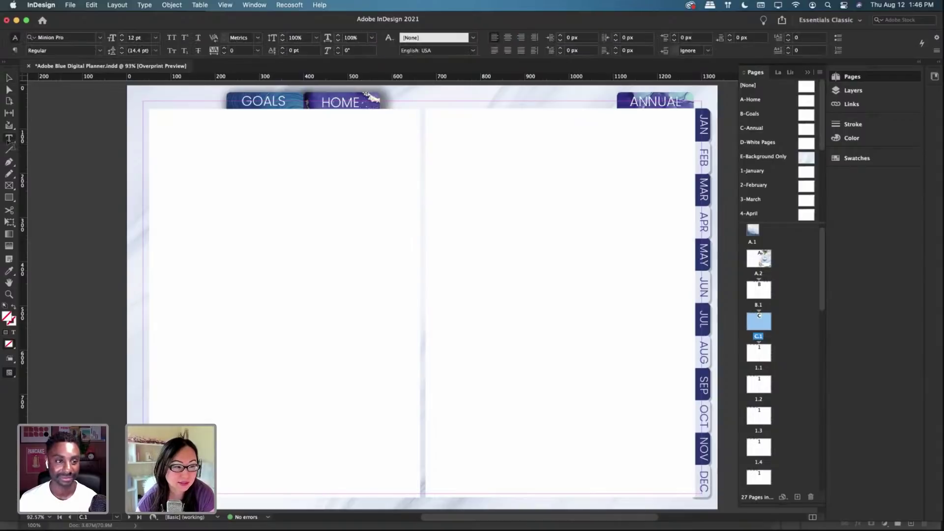
click(9, 77)
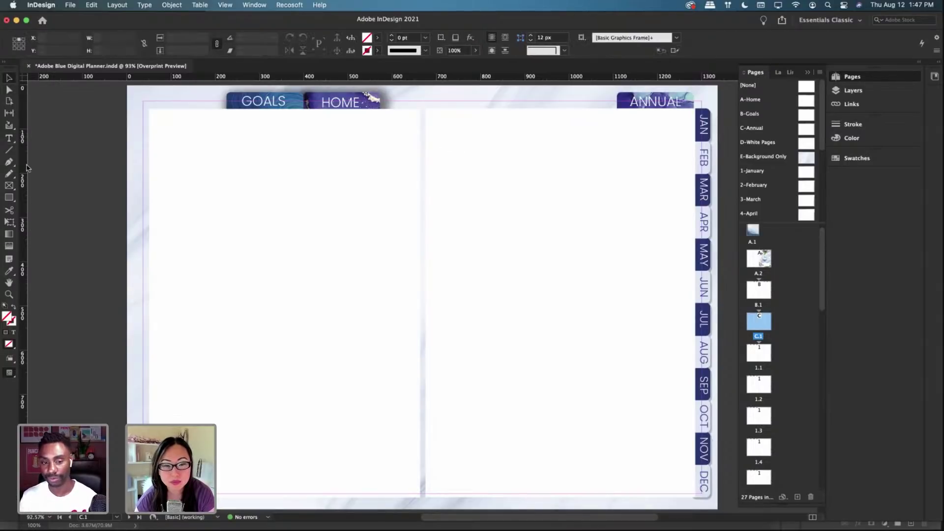
click(10, 139)
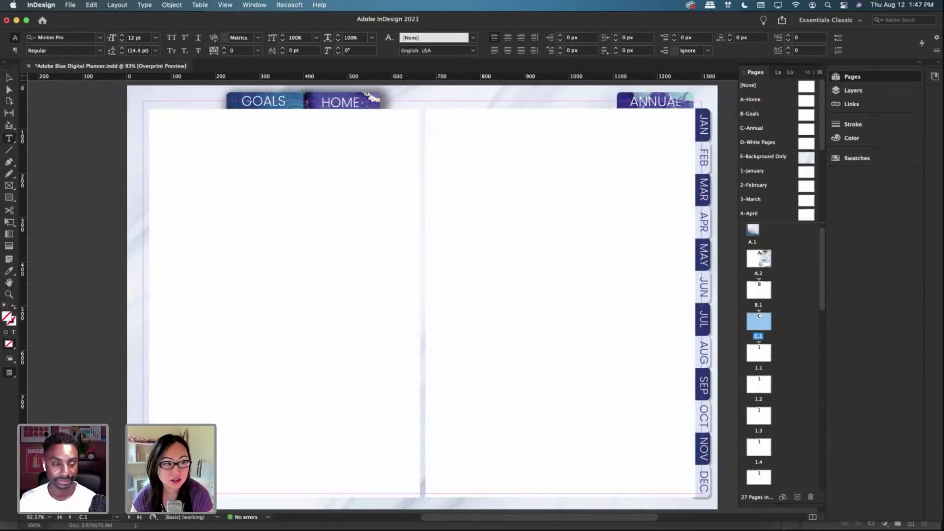
click(9, 78)
Step: Place "blue transparent digital faux coil.png" from the Desktop folder on page A.2, running down the centre gutter
double_click(767, 261)
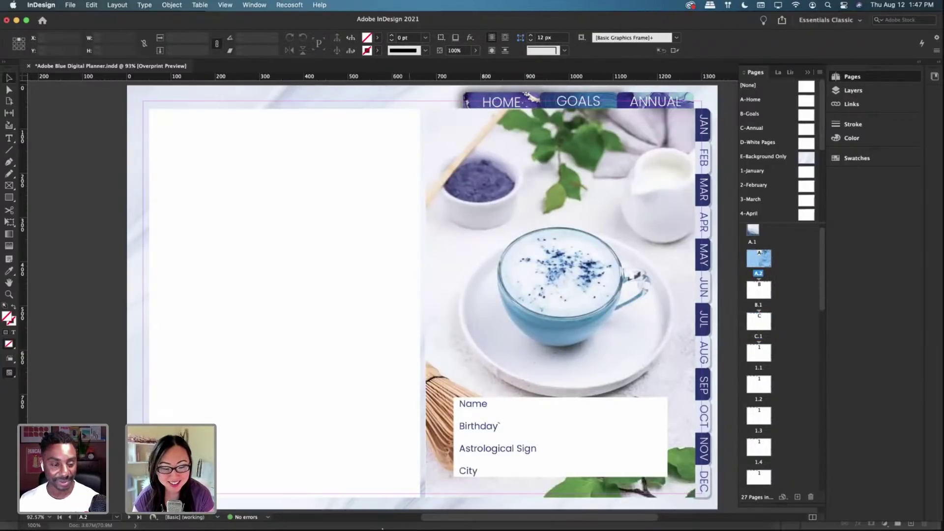
mouse_move(393, 513)
click(162, 509)
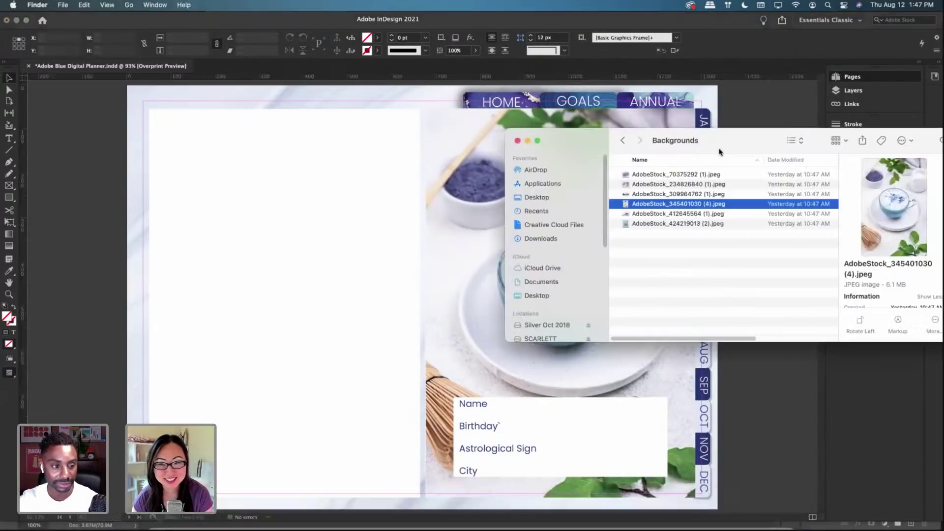
click(623, 141)
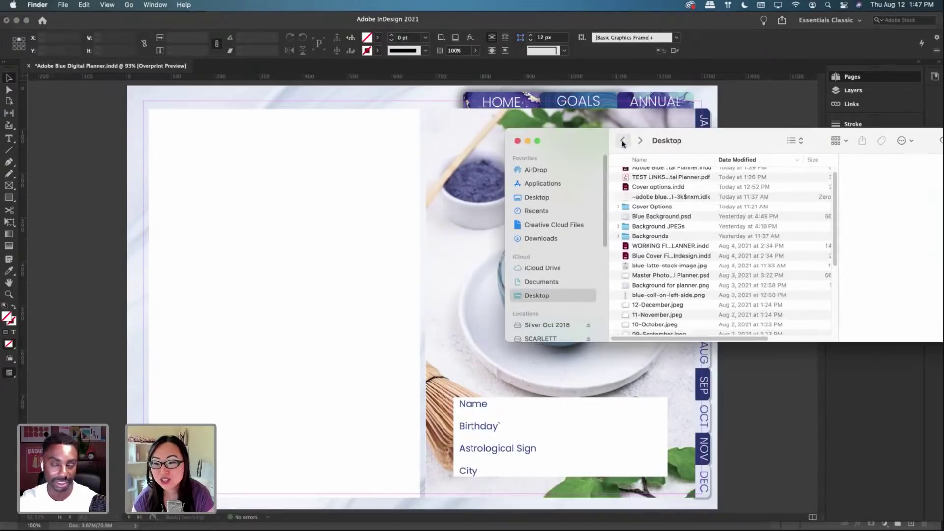
scroll(664, 275, down, 1)
click(665, 288)
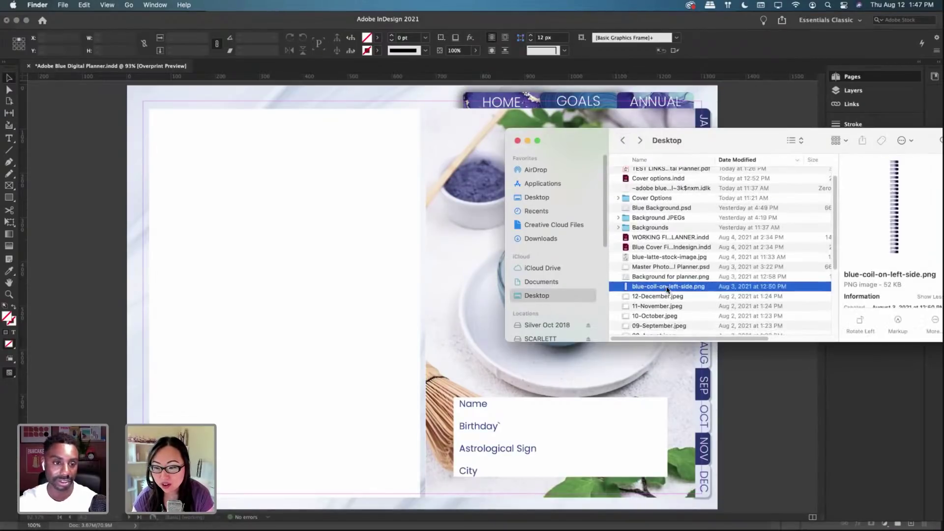
scroll(666, 288, down, 5)
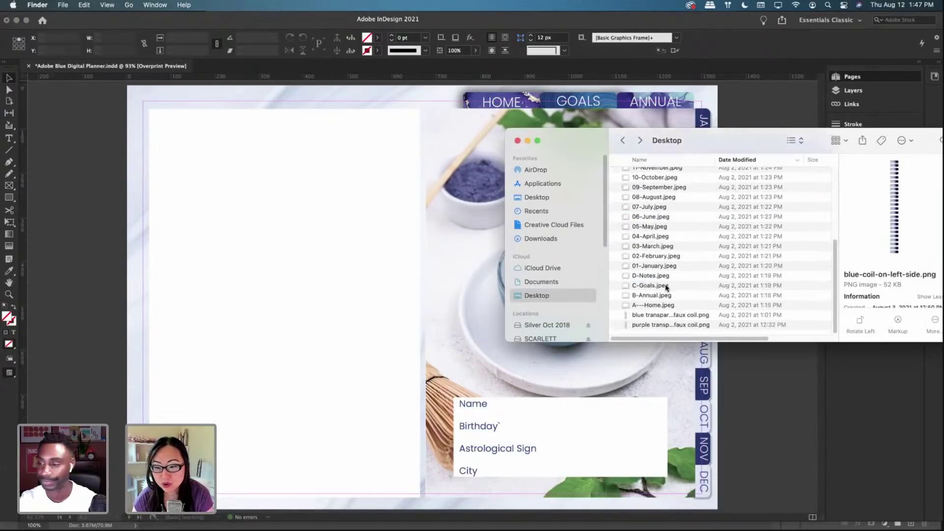
click(673, 317)
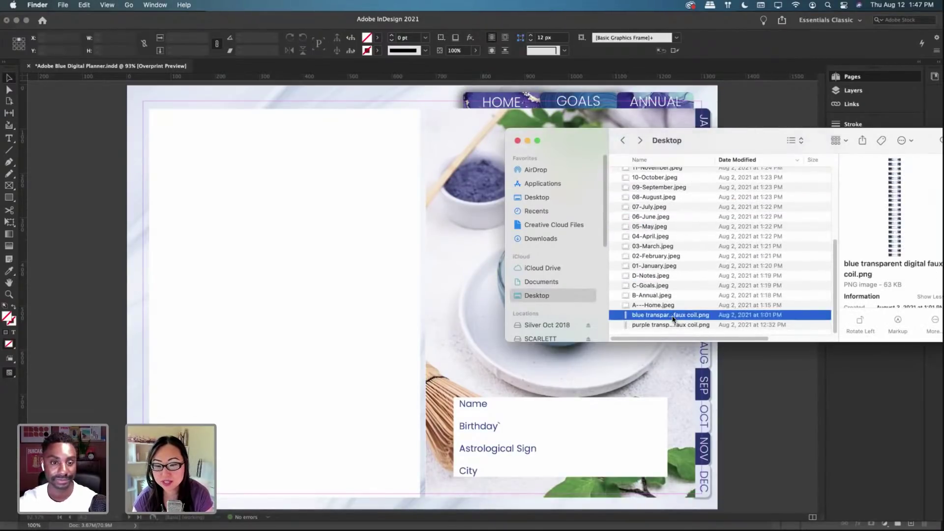
drag(673, 318, 428, 497)
drag(427, 378, 424, 379)
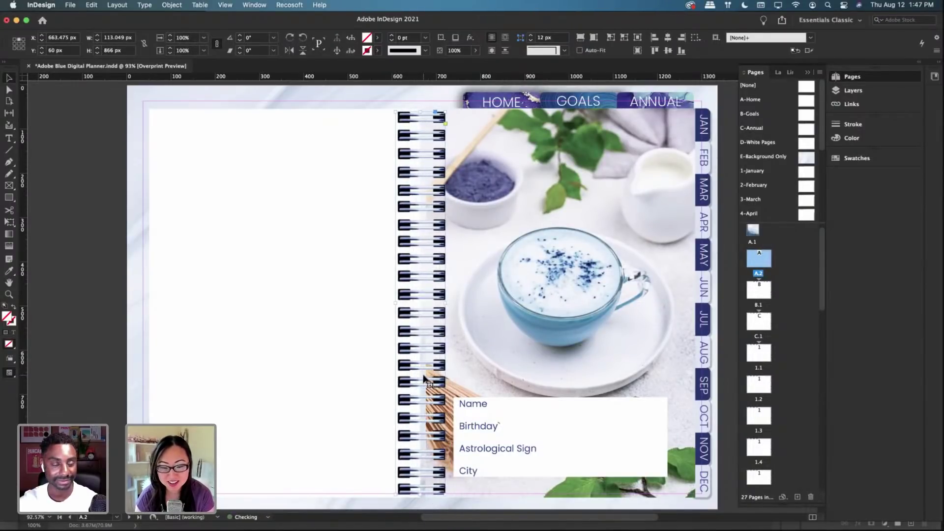
Step: Nudge the coil image on page A.2 to about X 665.5 px, Y 61 px, and deselect it
key(Right)
key(Right)
key(Down)
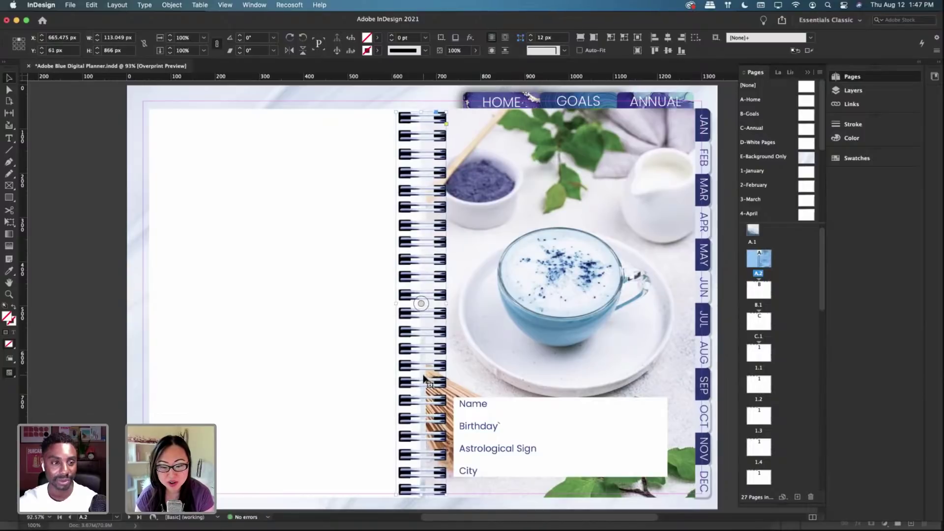
click(379, 109)
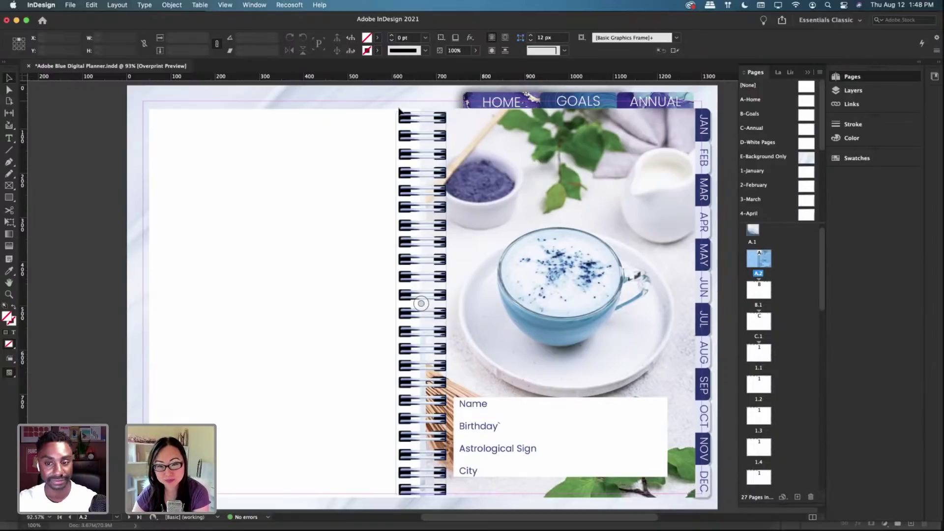
Step: Copy the coil image from page A.2 and paste it in place on page B.1
click(425, 143)
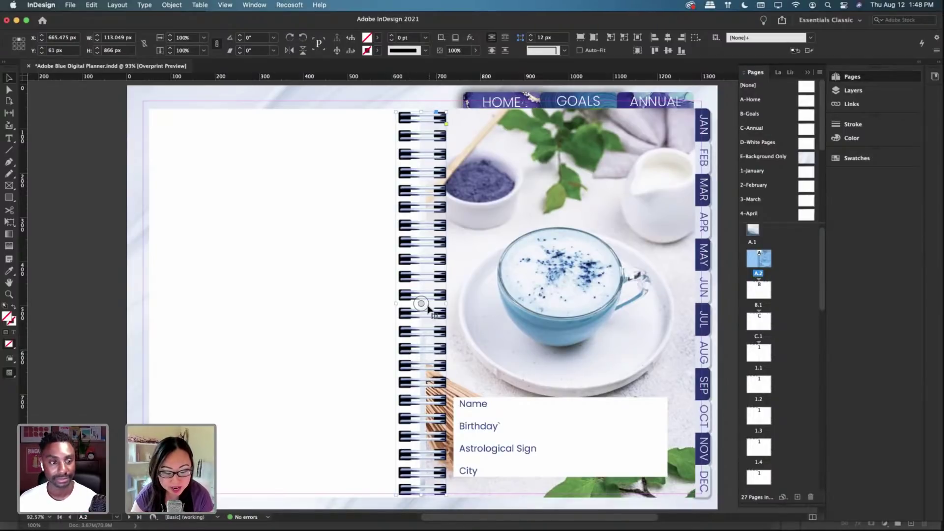
key(shift+Page_Down)
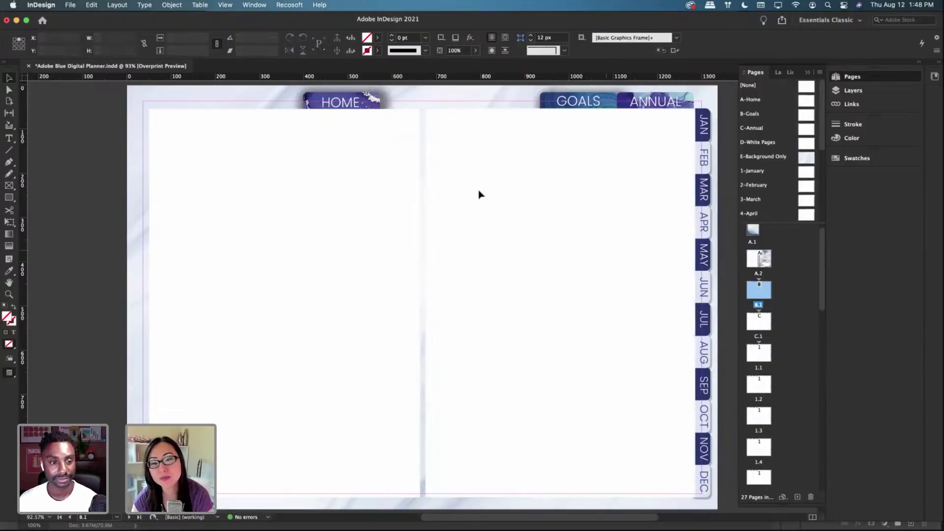
right_click(397, 129)
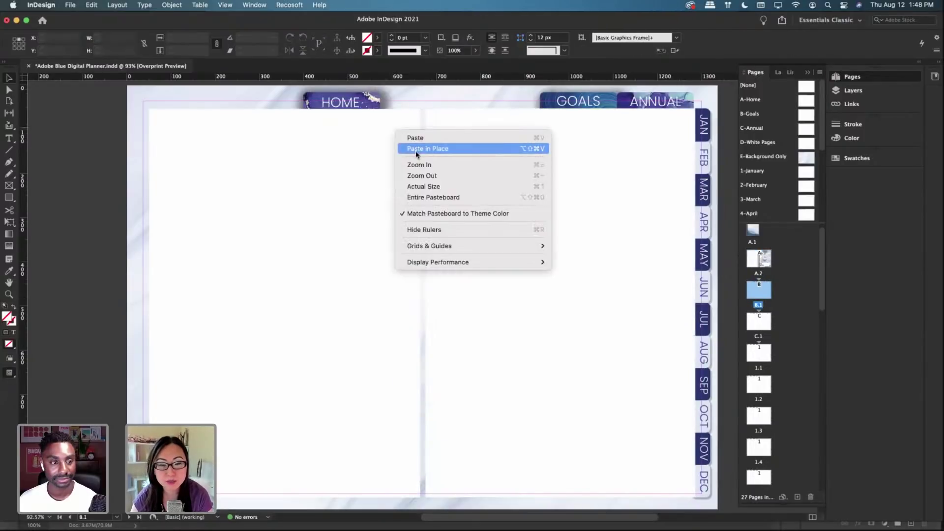
click(414, 149)
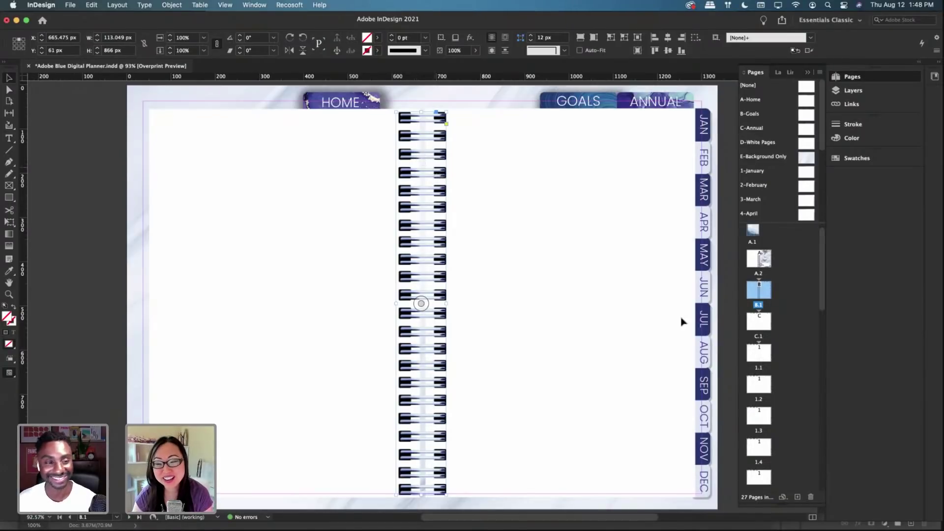
Step: Add a text frame about 440 by 130 px near the top of page 1.1's right sheet, reading "January"
click(761, 355)
double_click(761, 355)
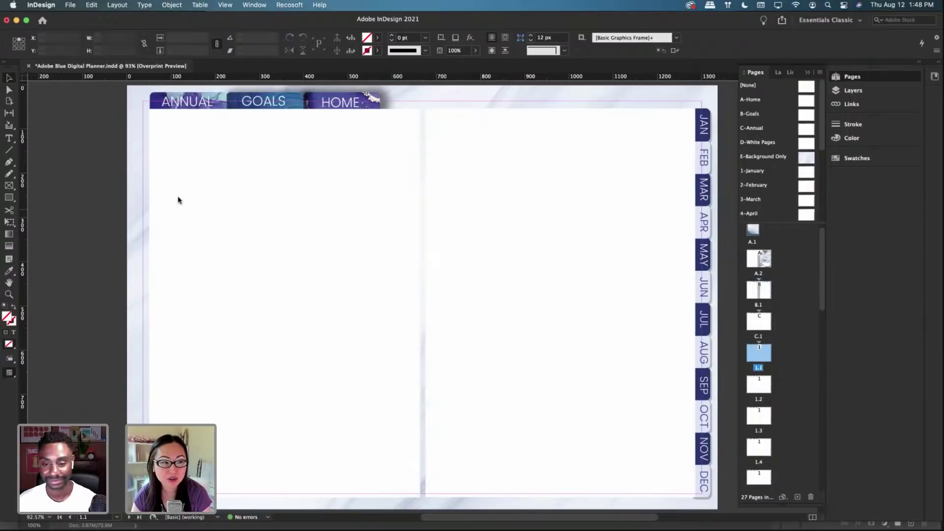
click(10, 139)
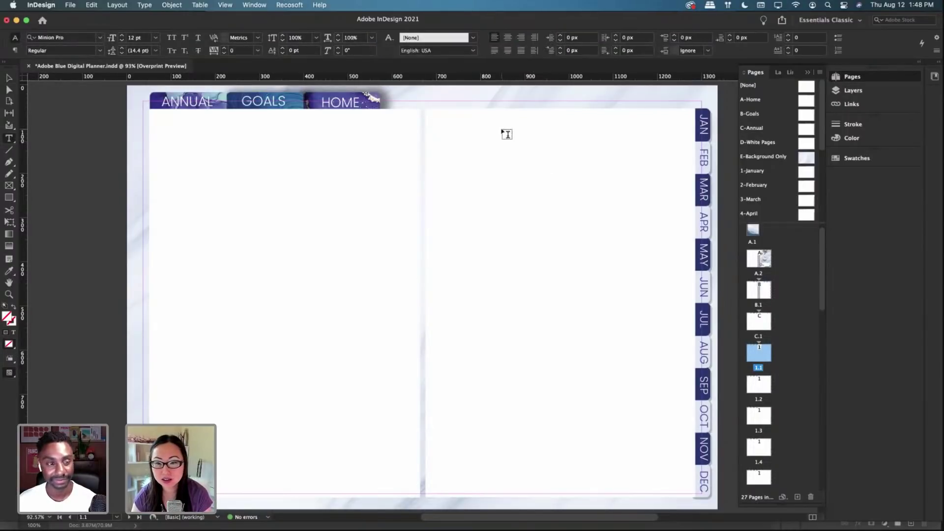
drag(474, 120, 668, 176)
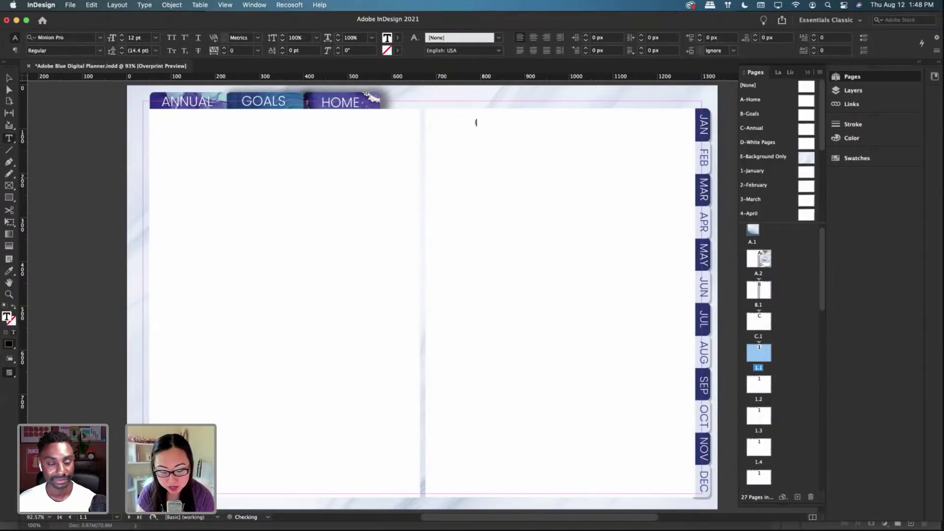
text(January)
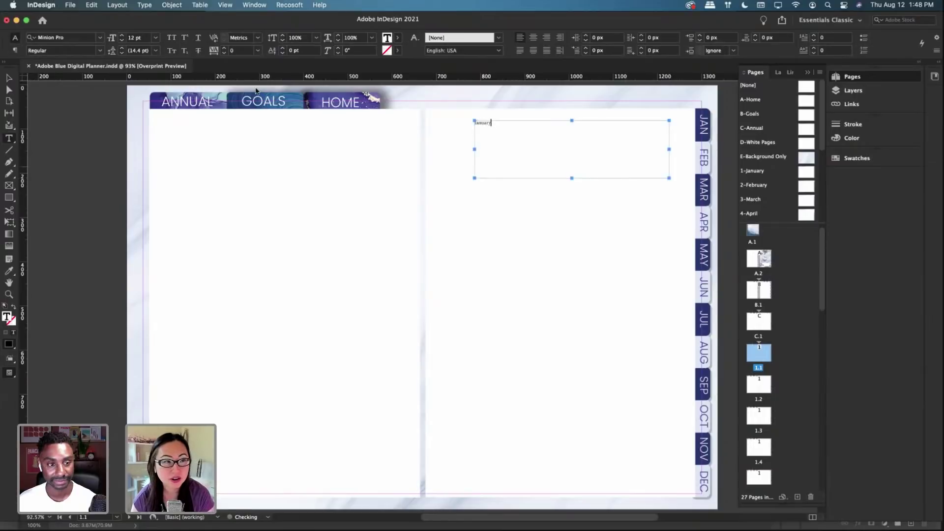
Step: Format the January heading in the Moonstone font at 50 pt
key(super+a)
click(100, 39)
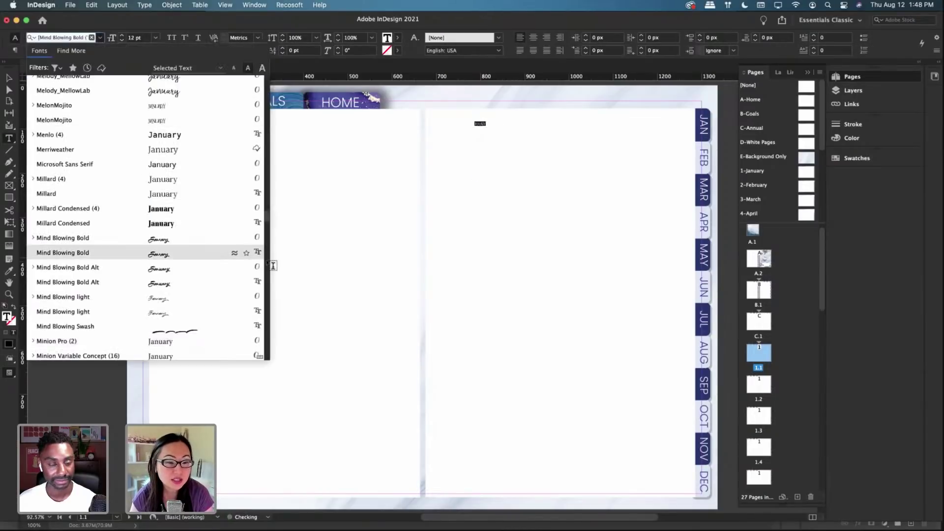
scroll(137, 117, up, 5)
scroll(137, 117, up, 20)
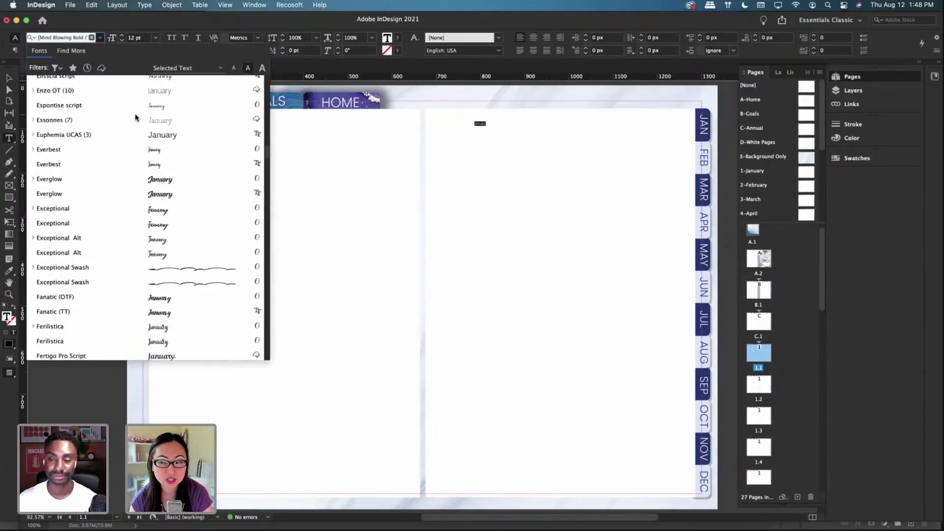
scroll(136, 116, up, 10)
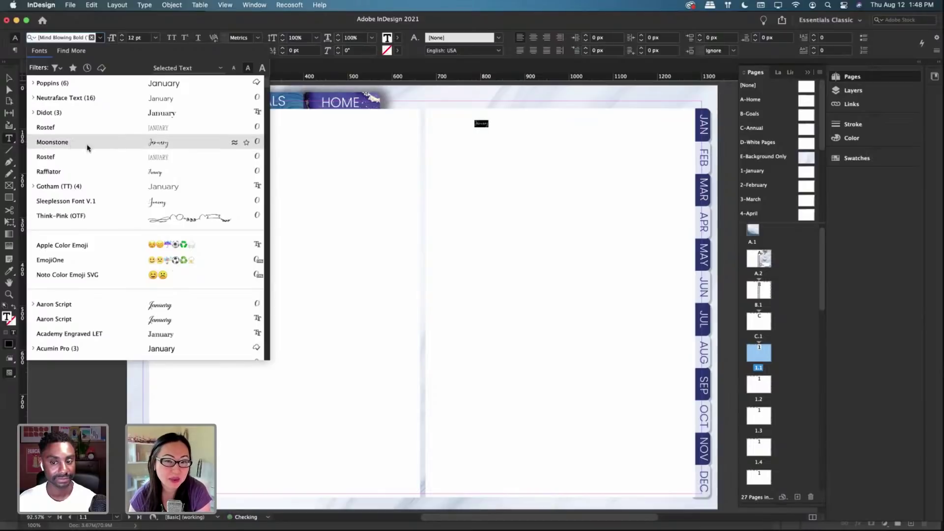
click(73, 143)
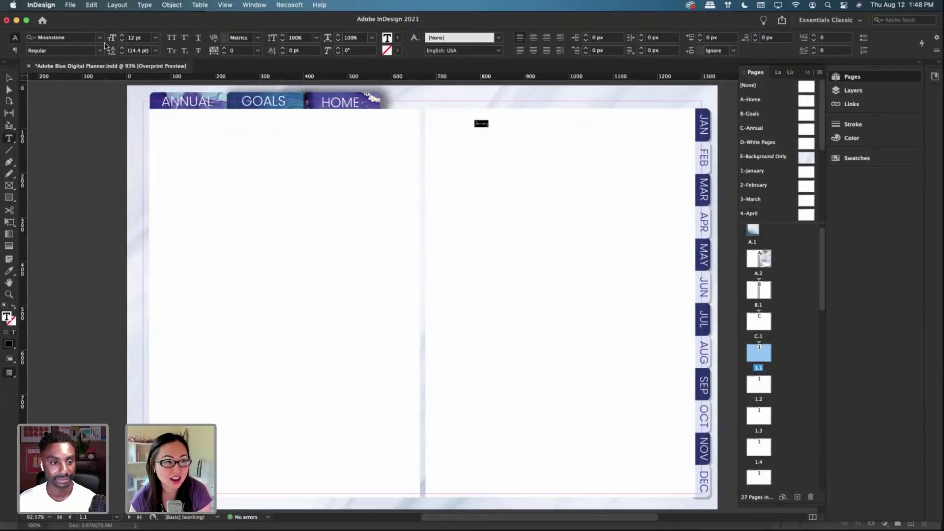
click(141, 37)
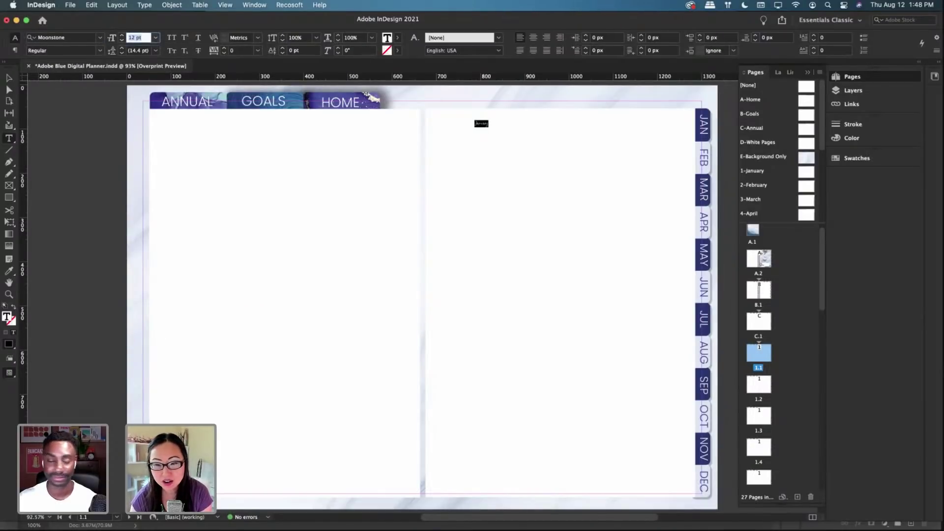
text(50)
key(Return)
Step: Move the January heading to the top centre of the right sheet and fit its frame to the text
click(9, 78)
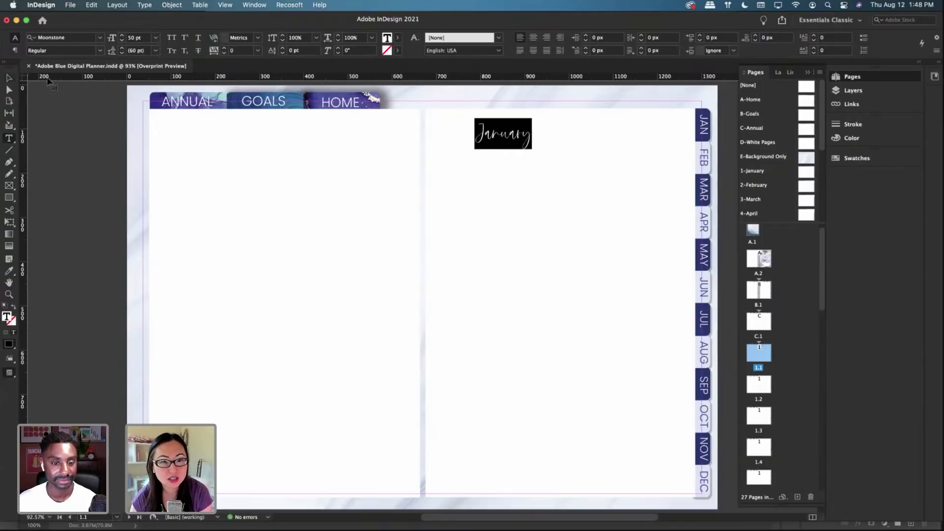
drag(512, 136, 577, 127)
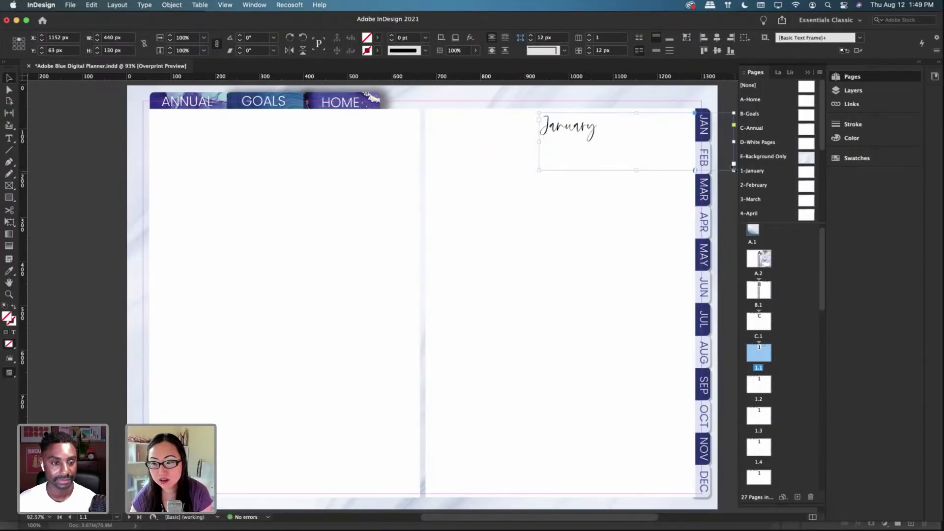
key(super+alt+c)
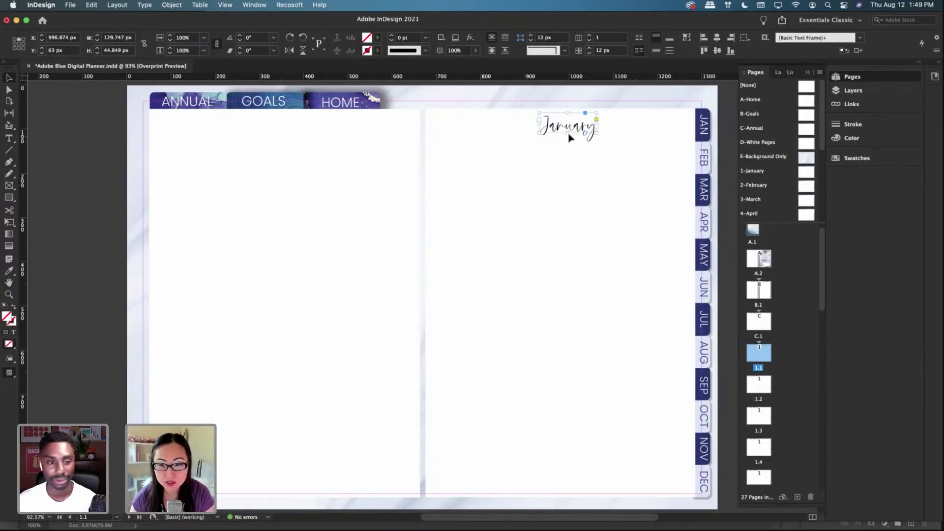
Step: Duplicate the January heading onto the left sheet, at about X 331 px, Y 66.6 px
key(super+c)
key(super+v)
drag(285, 124, 281, 132)
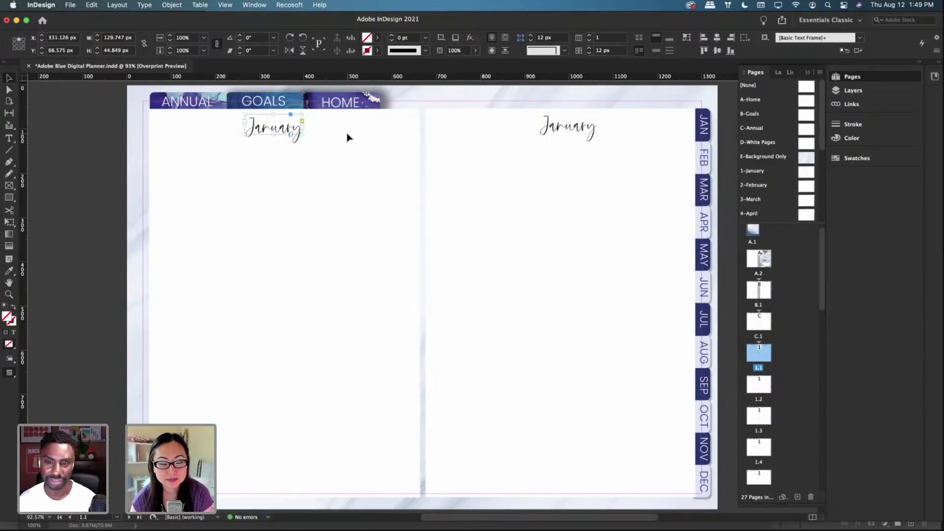
click(277, 143)
Step: Add a small text frame reading "2022" to the right of the left sheet's January heading
click(9, 139)
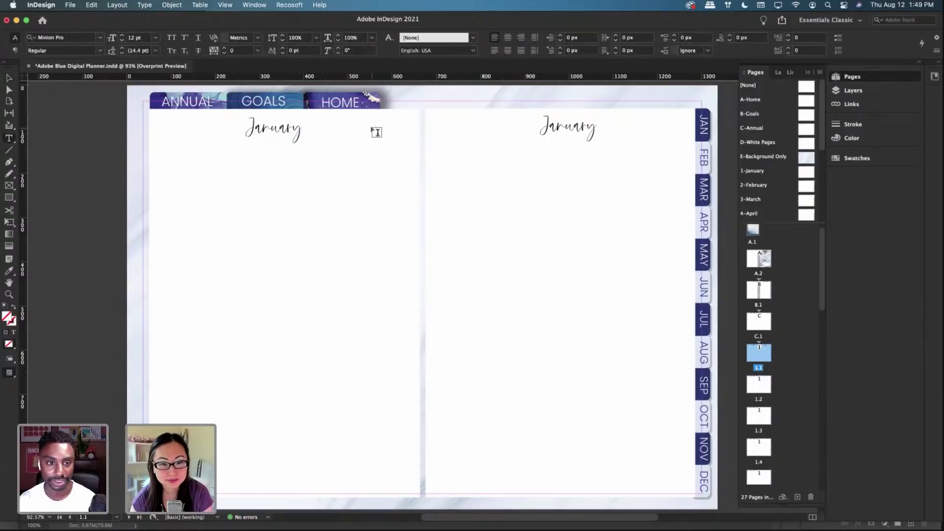
drag(362, 121, 401, 129)
text(2022)
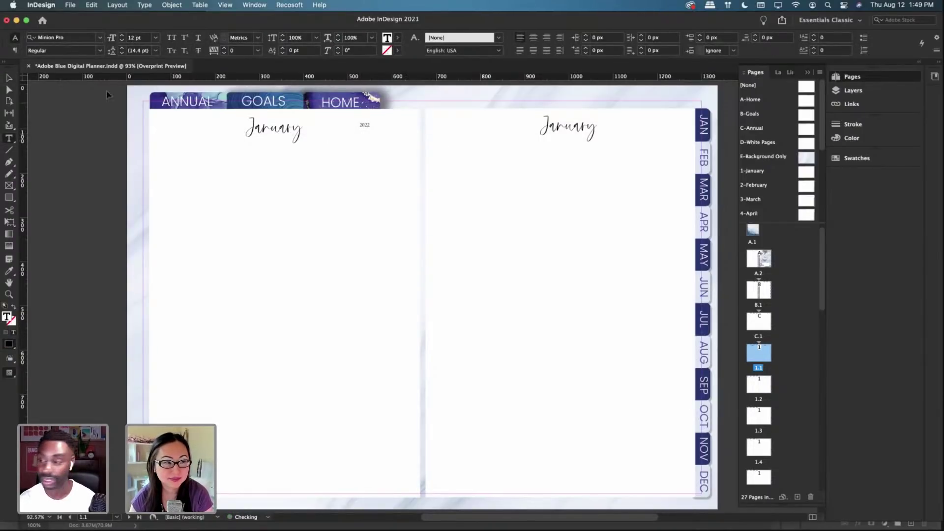
Step: Set the font of the "2022" text frame on the left sheet to Neutraface Text Book
click(9, 77)
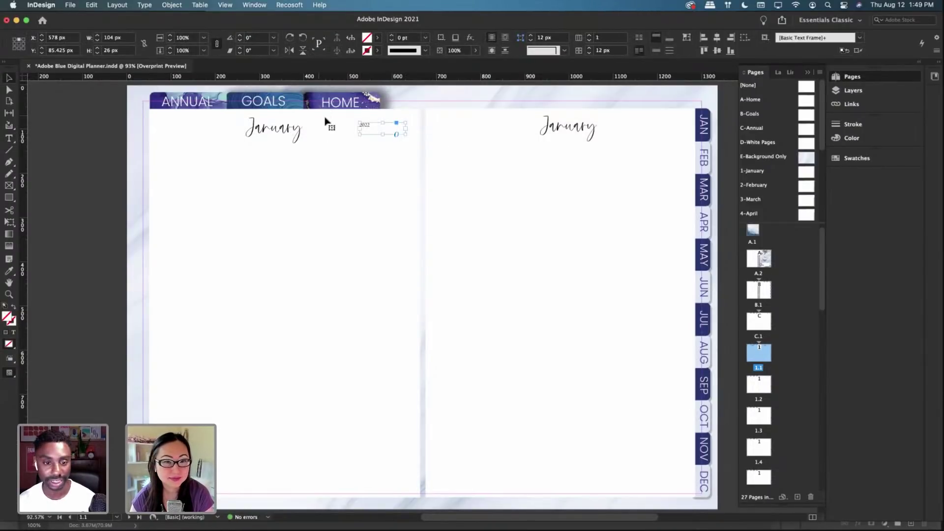
click(10, 138)
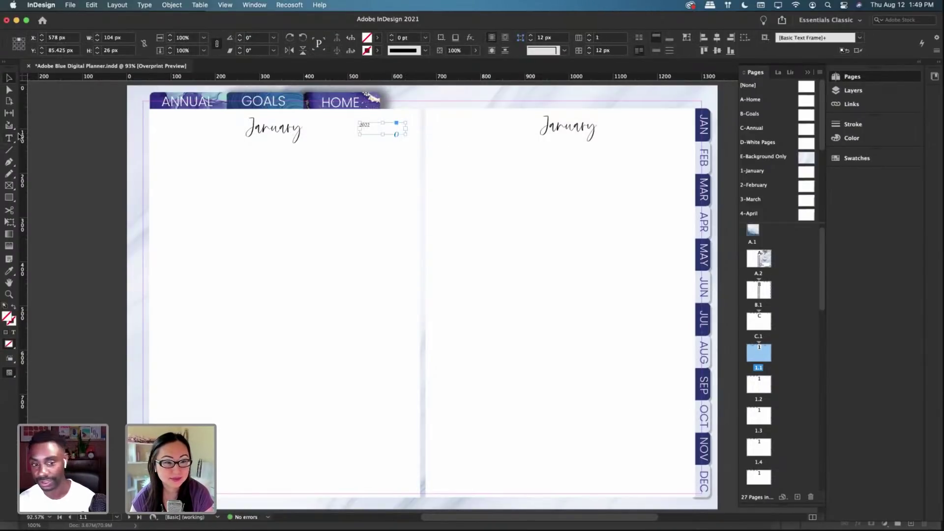
click(101, 38)
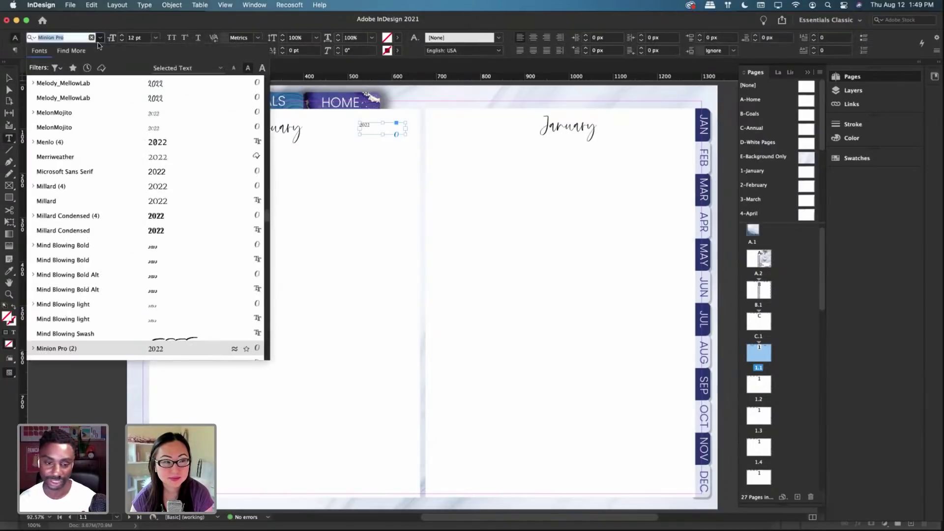
scroll(79, 98, up, 15)
scroll(78, 98, up, 20)
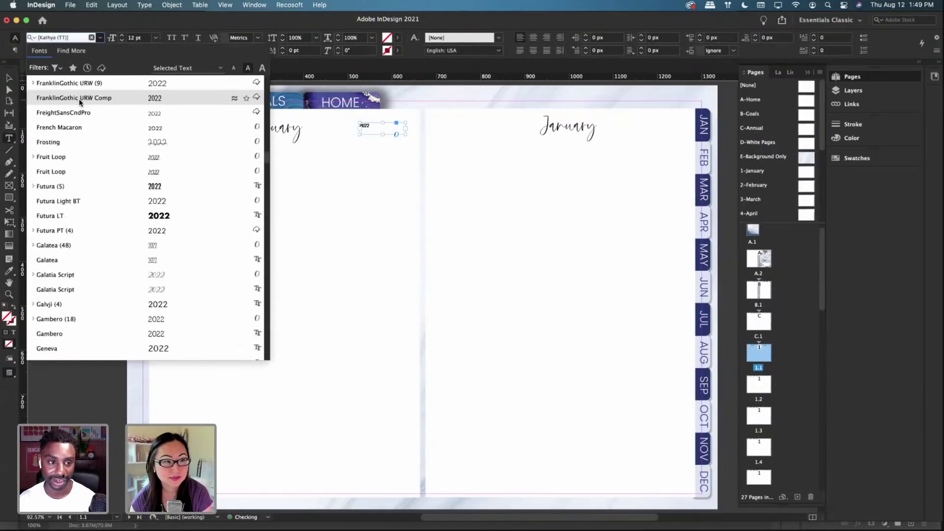
scroll(79, 90, up, 8)
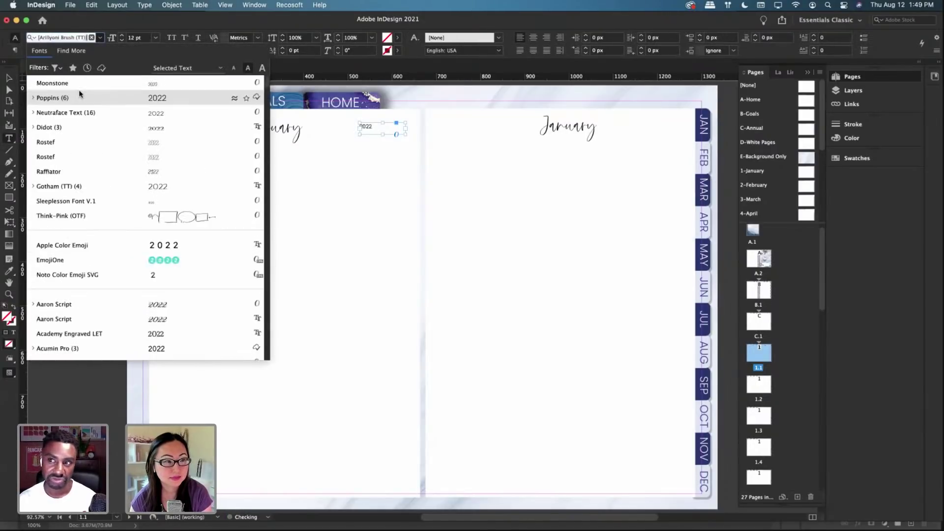
key(Return)
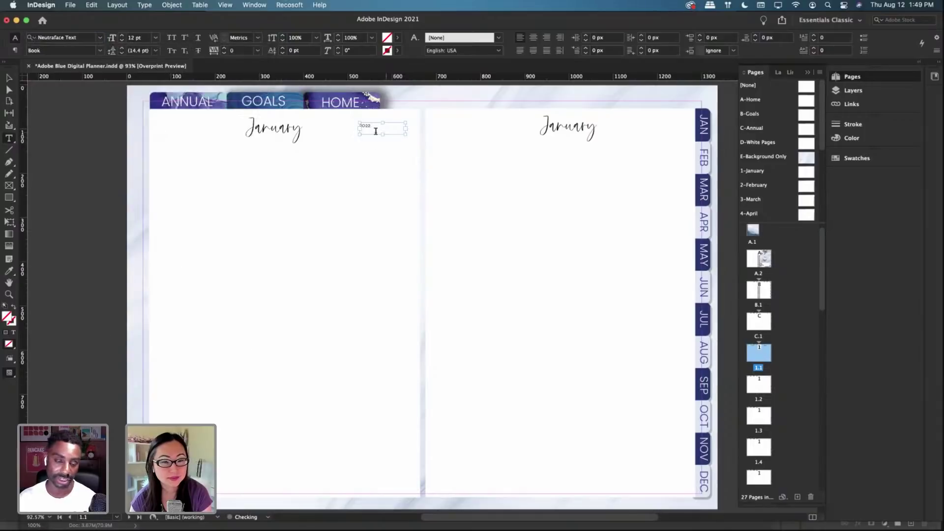
Step: Increase the size of the "2022" text to 16 pt
click(121, 35)
click(122, 35)
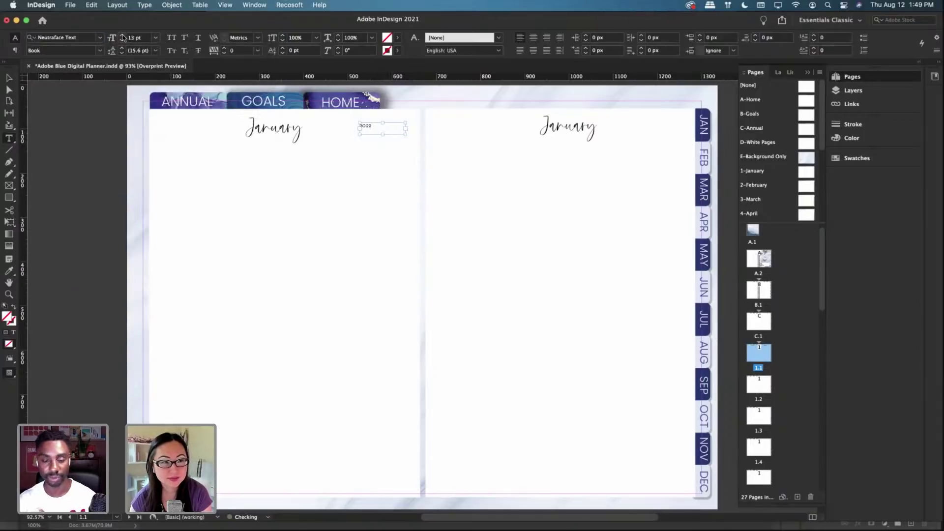
click(122, 35)
click(122, 35)
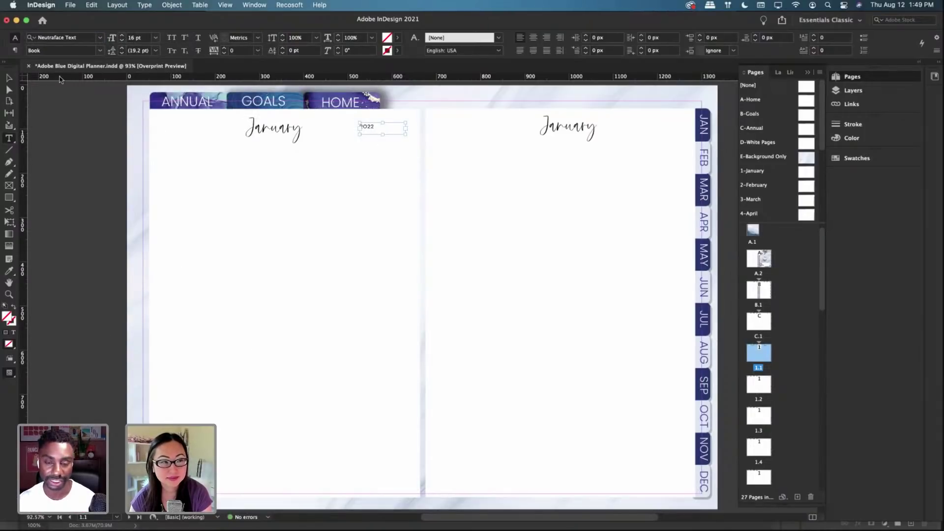
Step: Move the "2022" frame just beneath the left sheet's January heading, at about X 385 px, Y 110 px
click(9, 78)
drag(376, 133, 295, 143)
key(Down)
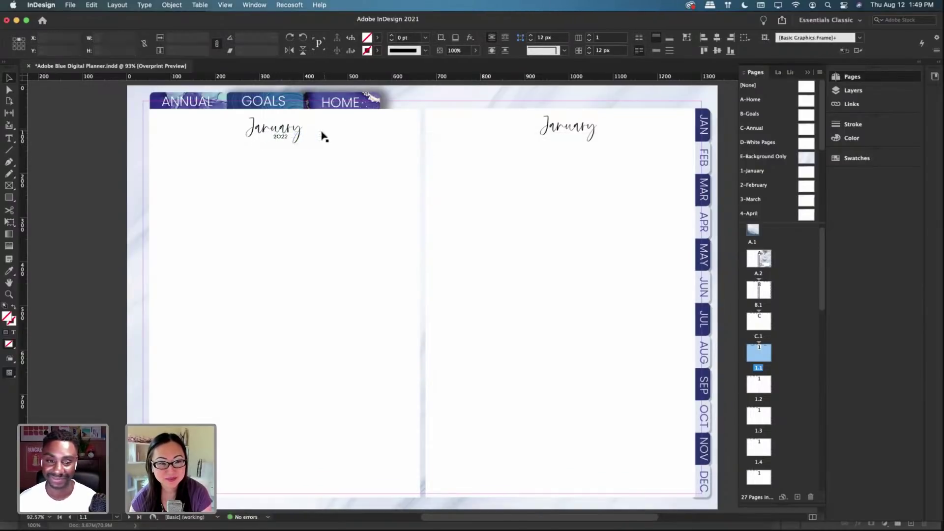
key(Right)
key(Right)
key(Down)
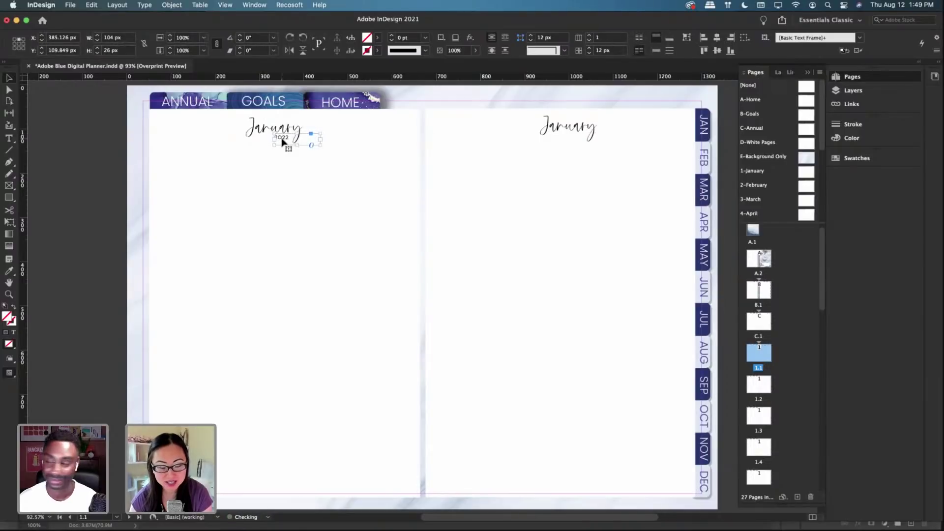
Step: Duplicate the "2022" frame beneath the right sheet's January heading, at X 1054 px and about Y 106.4 px
key(super+c)
key(super+v)
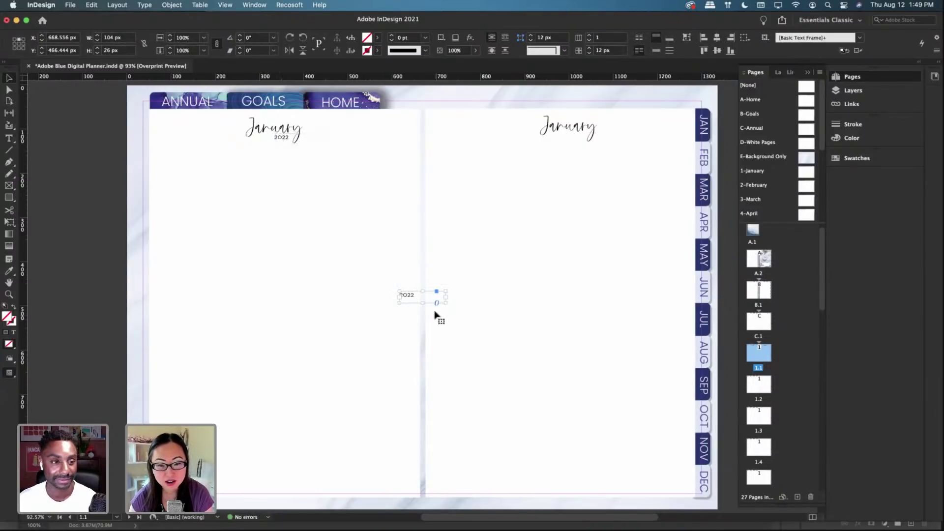
drag(425, 300, 583, 144)
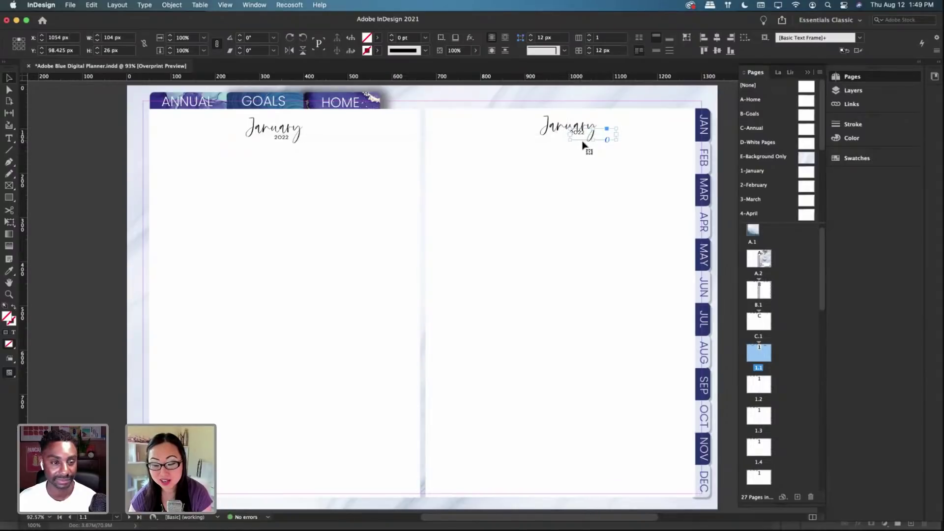
key(Down)
key(Down)
key(Down)
key(Down)
key(Down)
key(Down)
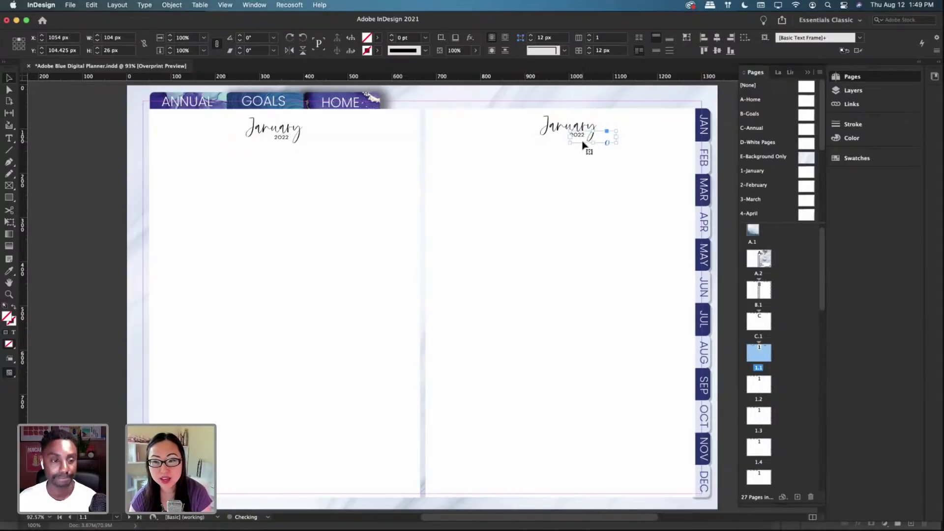
key(Down)
key(Down)
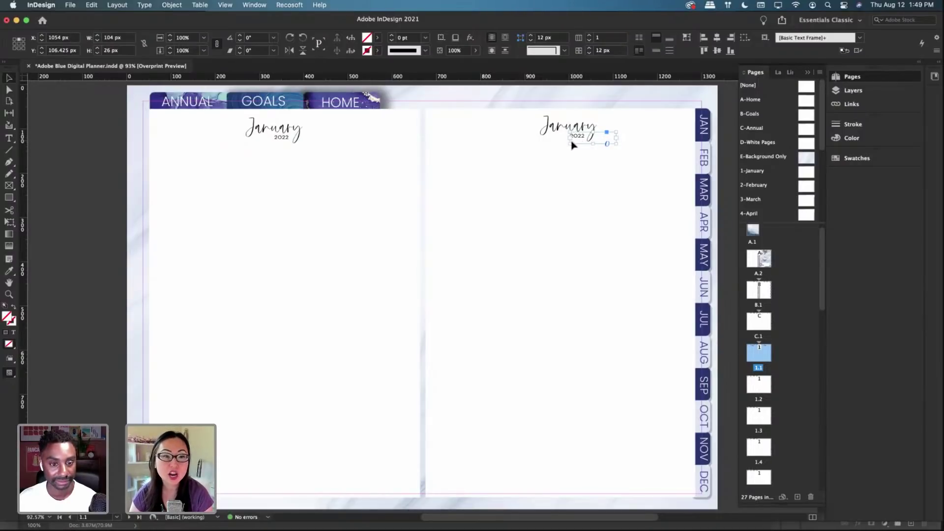
click(326, 321)
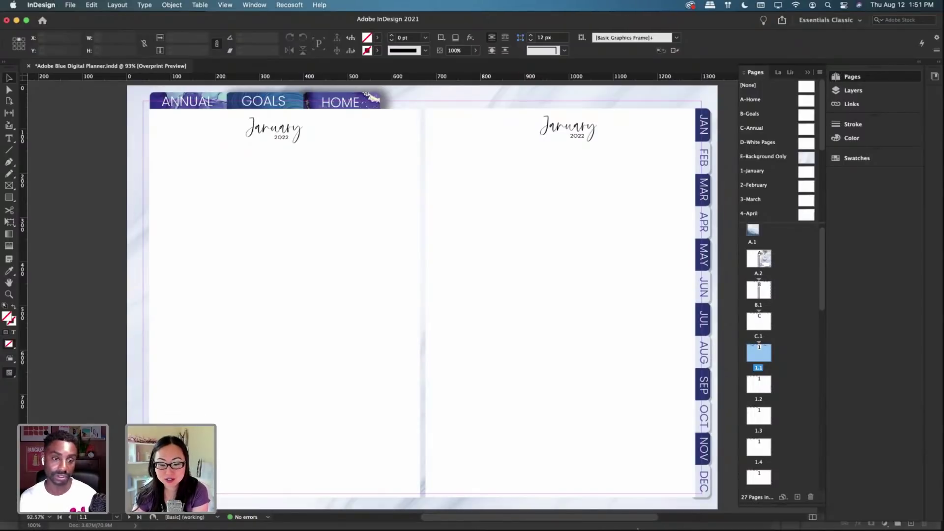
Step: Switch to Photoshop and examine the paper sheets and side tabs in Blue Background.psd at 200% zoom
mouse_move(489, 518)
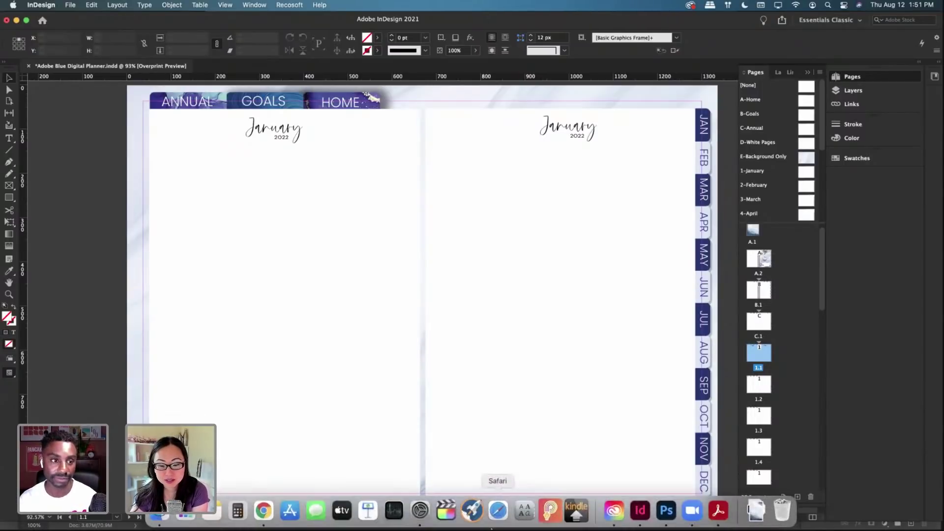
click(666, 513)
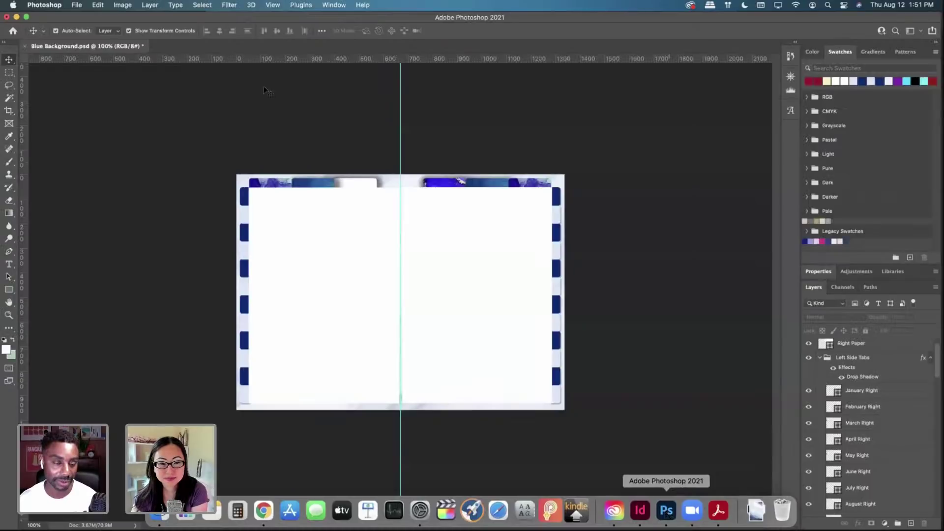
key(super+equal)
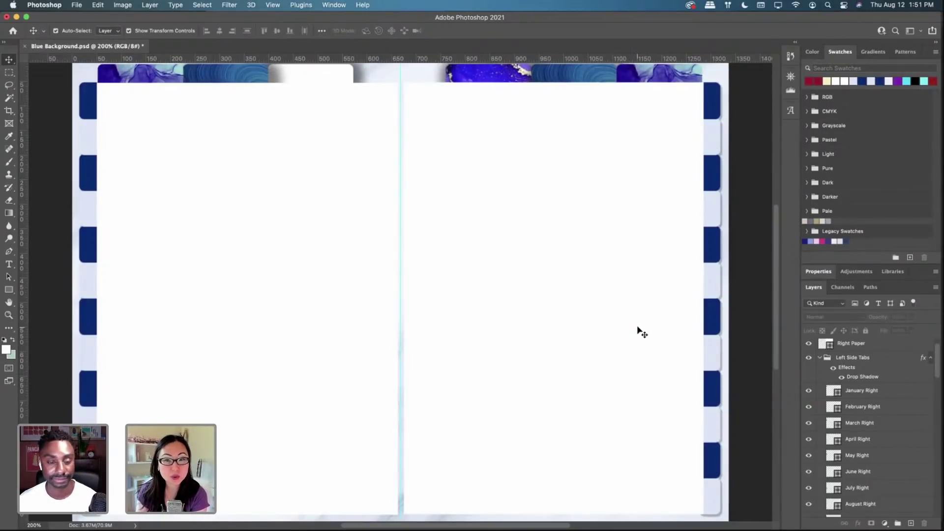
scroll(879, 403, up, 1)
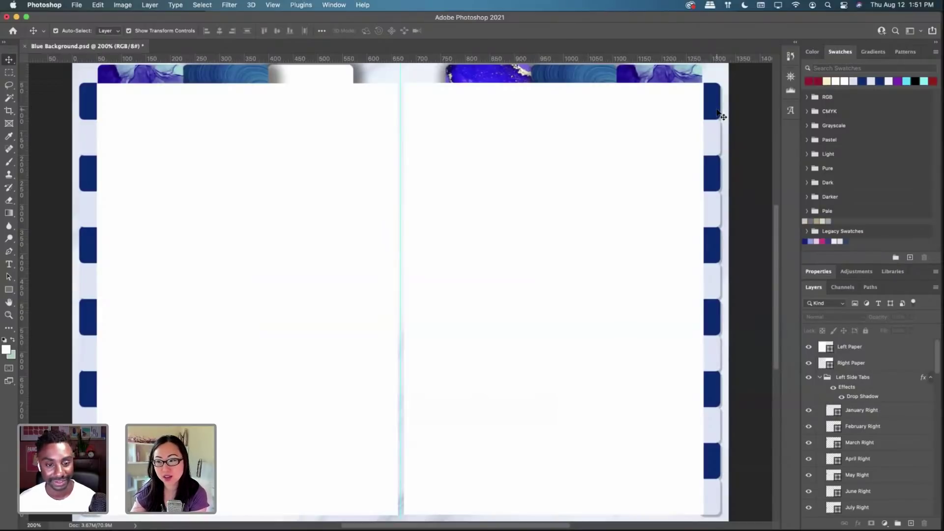
scroll(738, 384, down, 3)
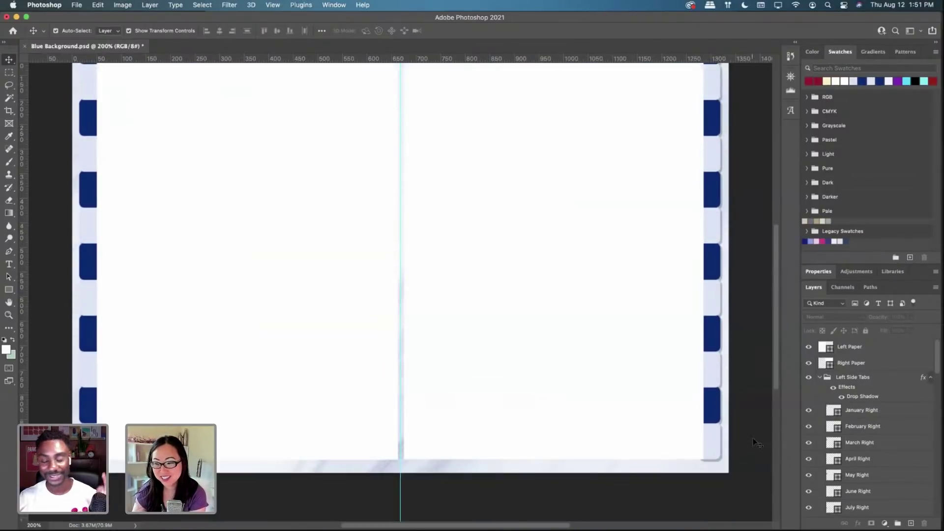
scroll(764, 430, up, 4)
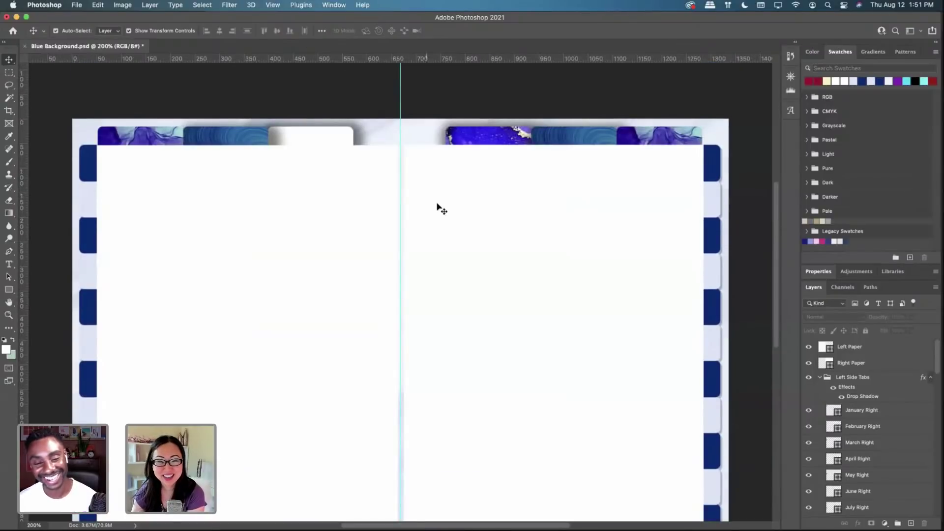
scroll(398, 182, down, 1)
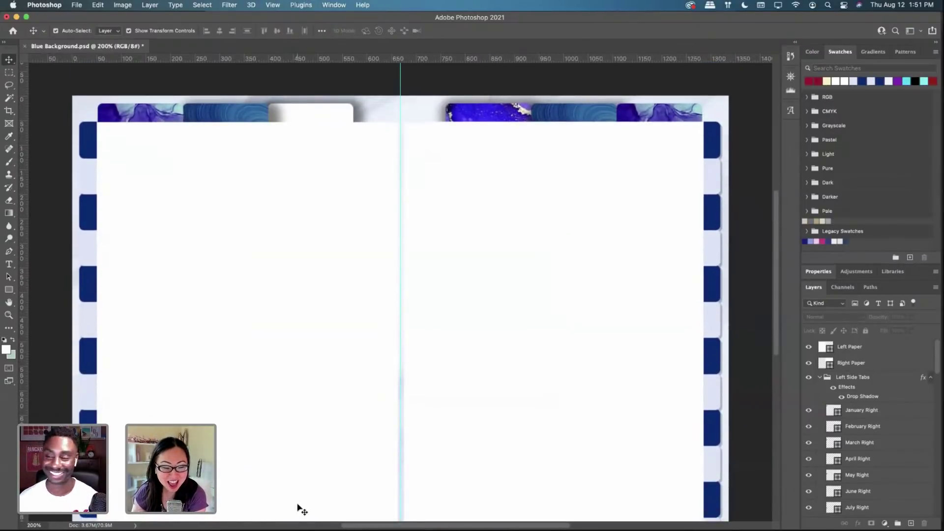
Step: In Finder, look through the Background JPEGs folder on the Desktop and preview the 3-March image at full size
mouse_move(263, 519)
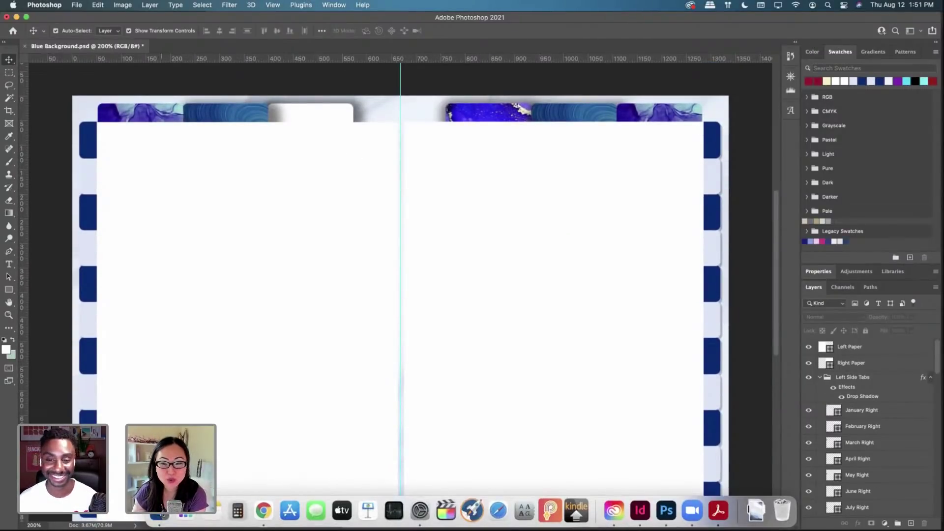
click(160, 512)
drag(686, 142, 527, 62)
scroll(459, 127, up, 5)
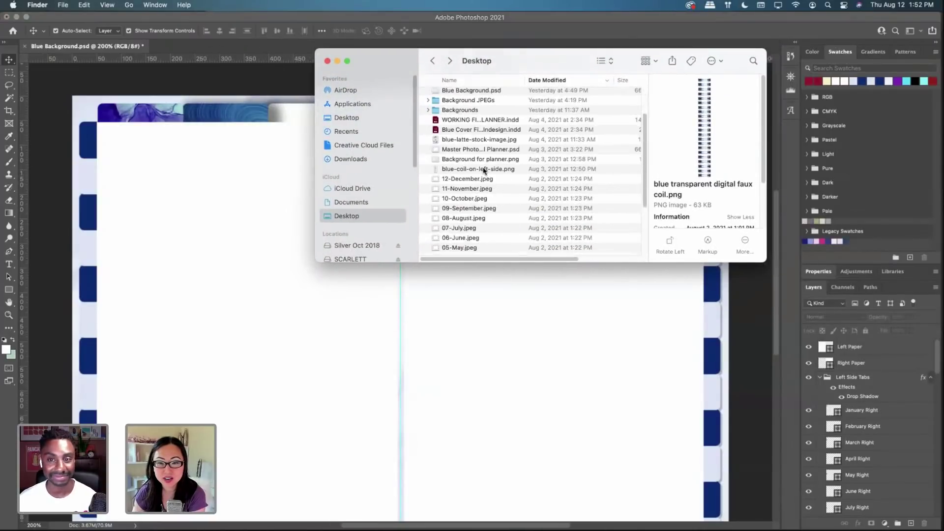
double_click(465, 101)
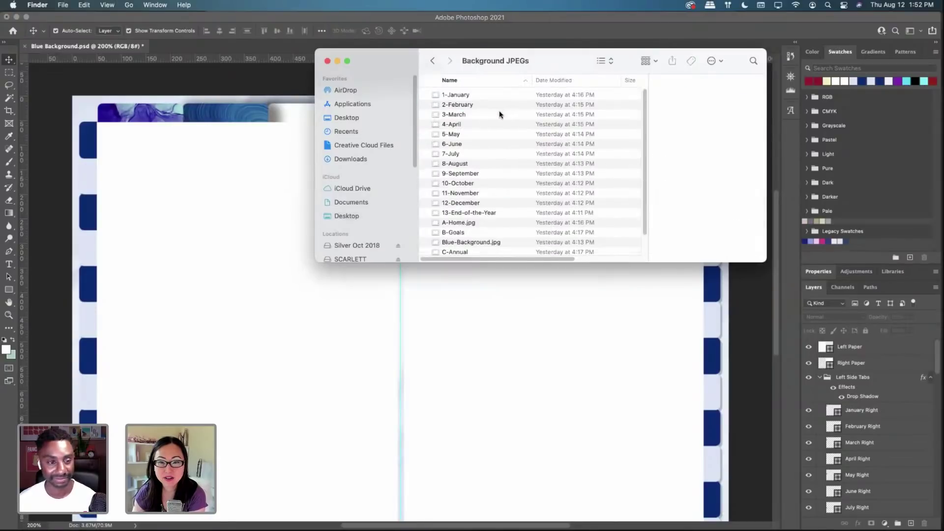
click(455, 95)
click(456, 105)
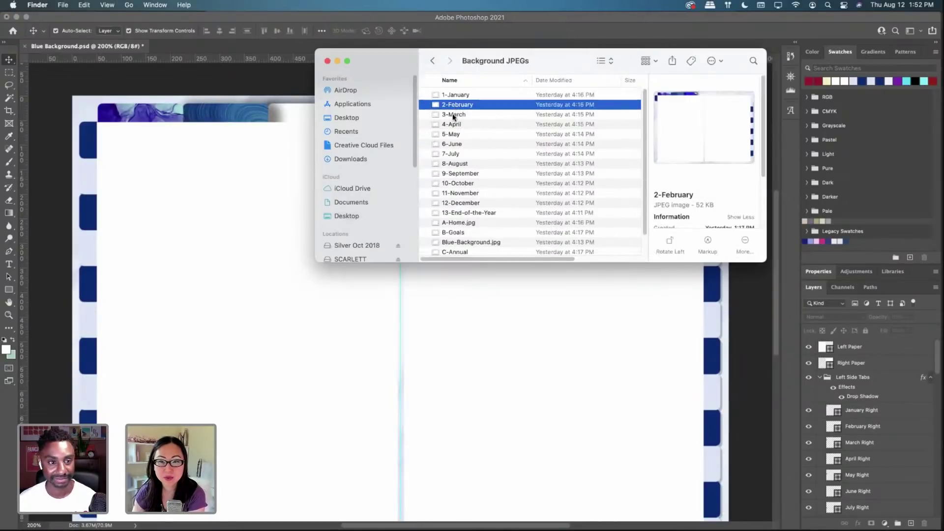
click(456, 115)
key(space)
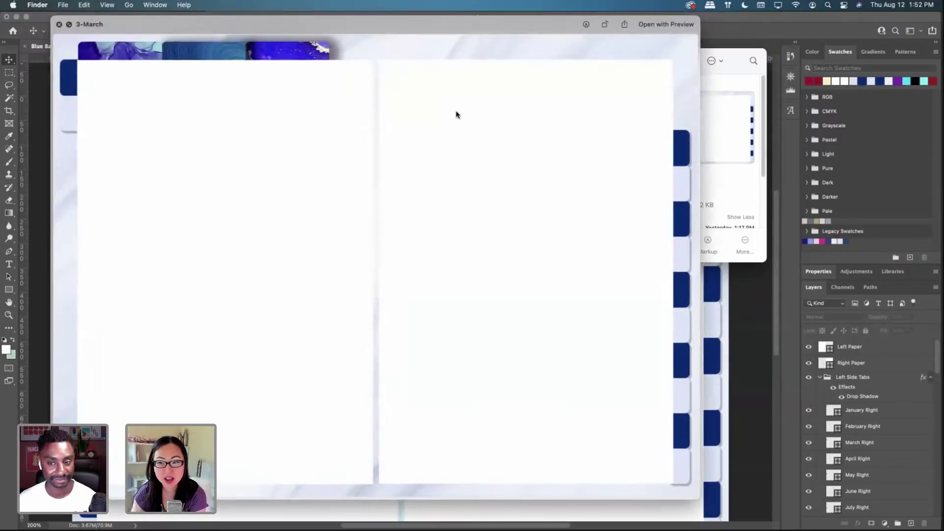
click(58, 25)
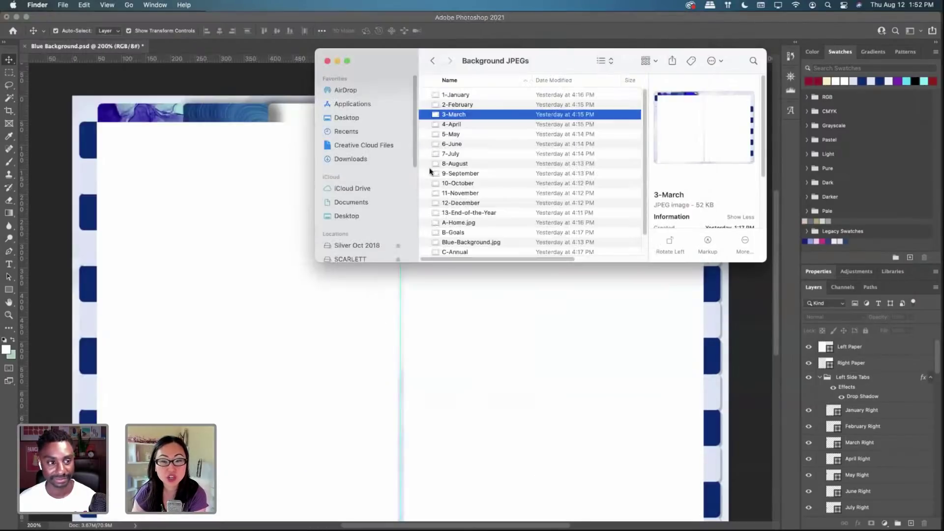
scroll(506, 192, down, 2)
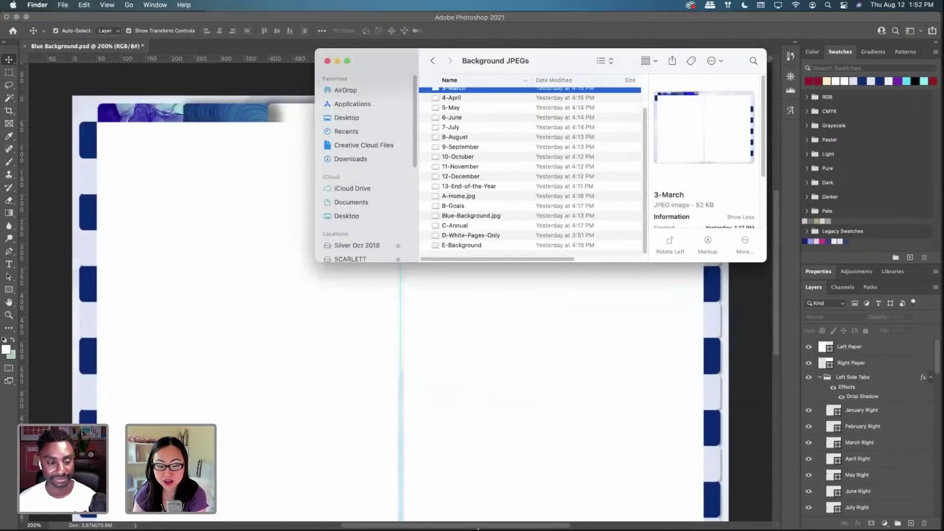
Step: Switch back to InDesign and review the master pages from A-Home through 3-March
click(639, 510)
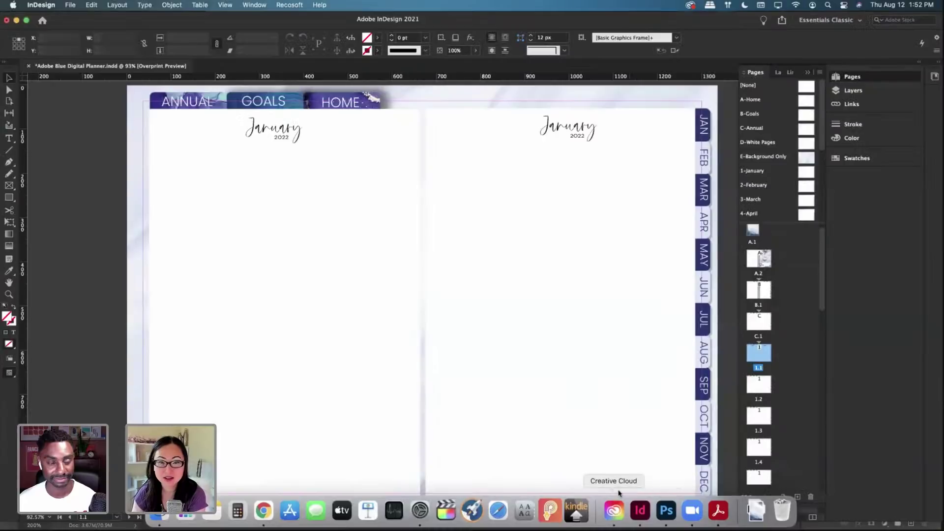
double_click(788, 101)
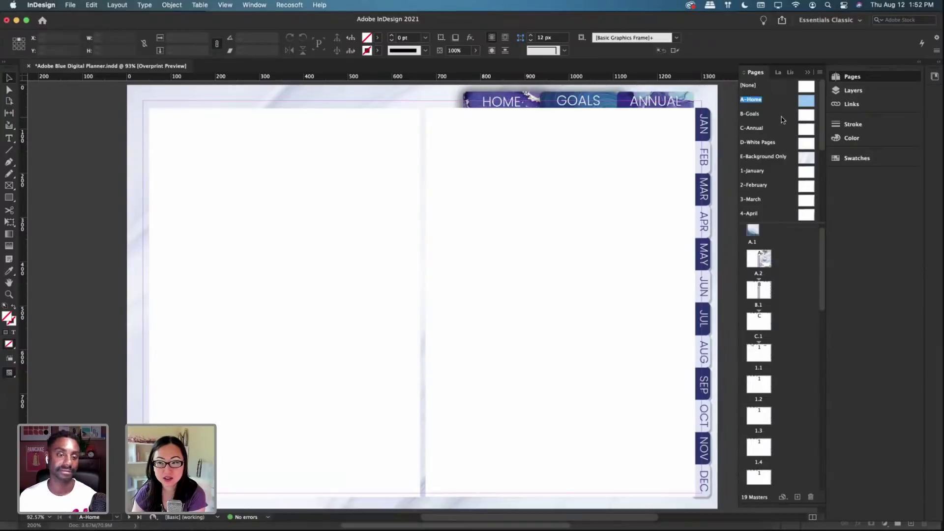
double_click(783, 118)
double_click(785, 128)
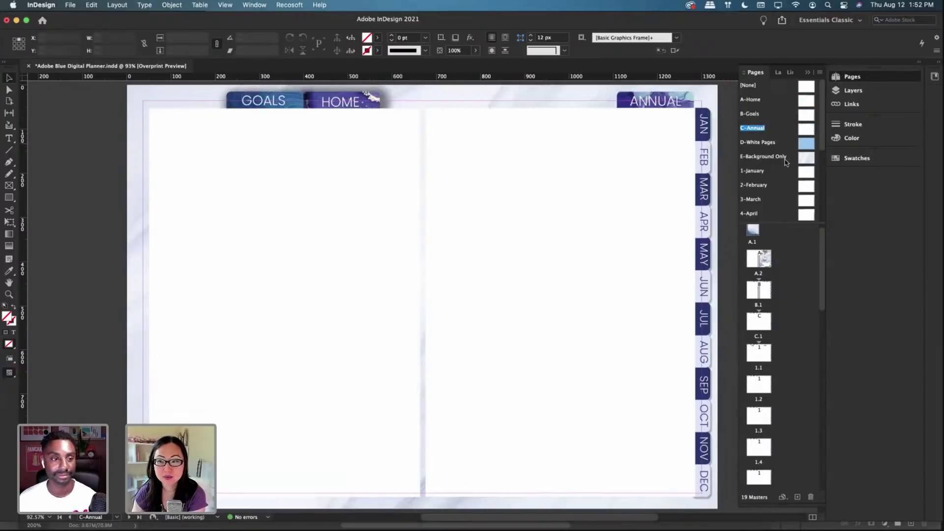
double_click(784, 143)
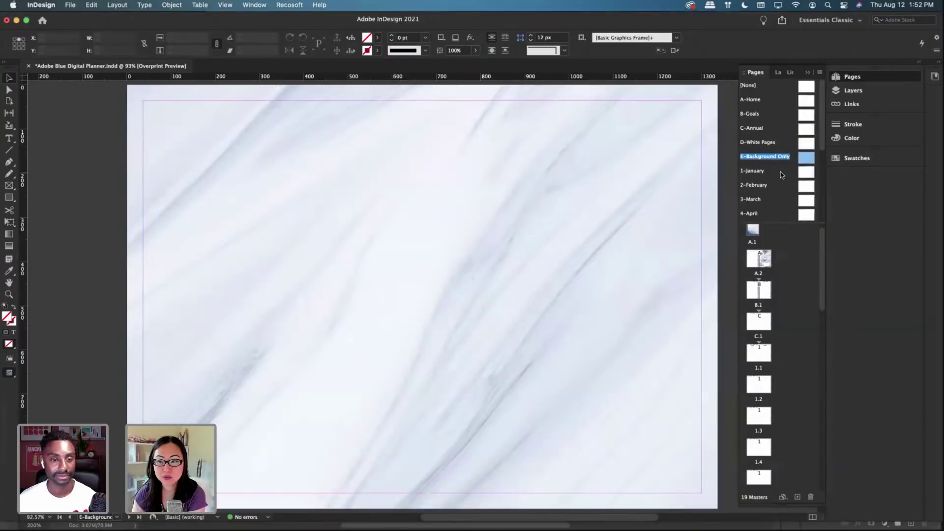
double_click(781, 172)
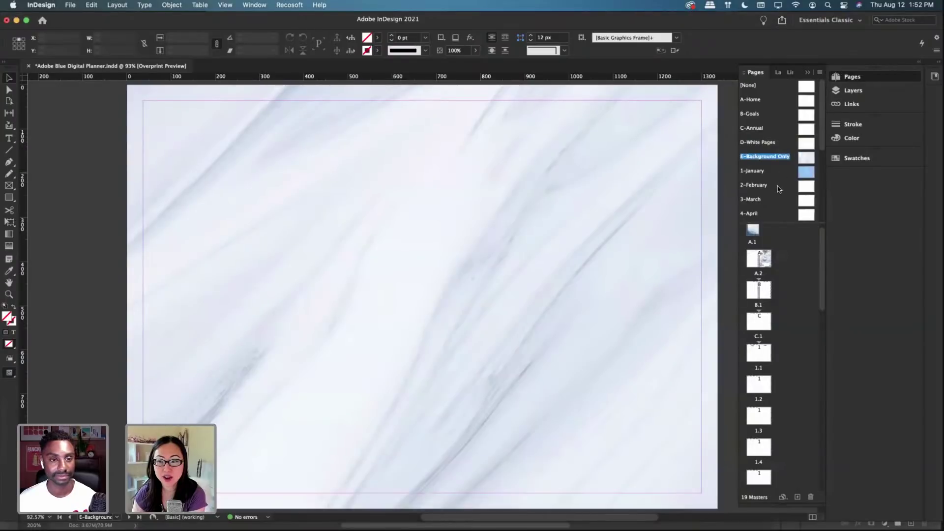
double_click(776, 186)
double_click(775, 199)
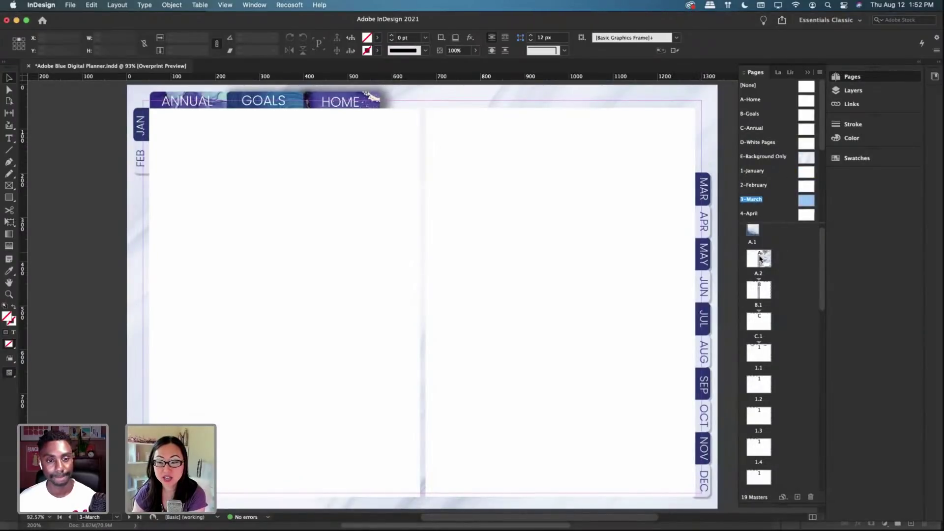
Step: Review the planner's document pages in order, from cover A.1 through the home, goals, annual and January pages to 3.1
double_click(753, 237)
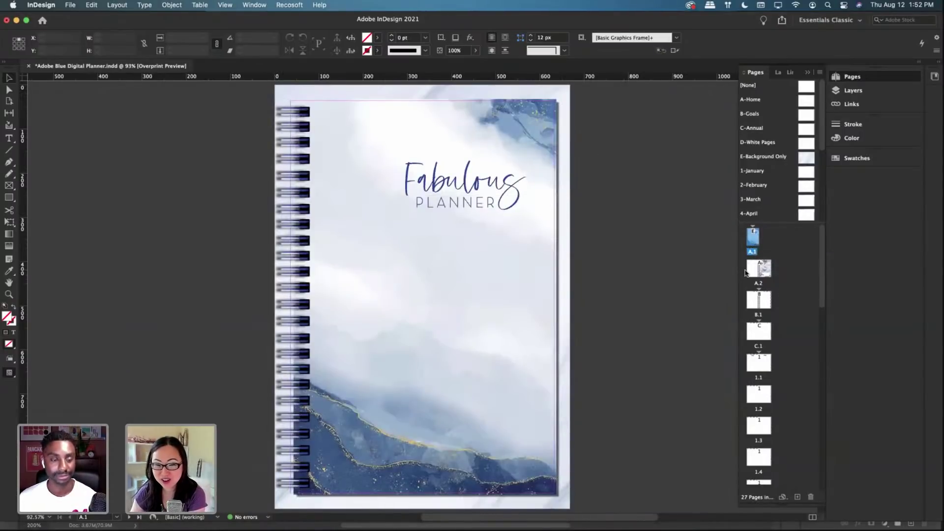
double_click(760, 269)
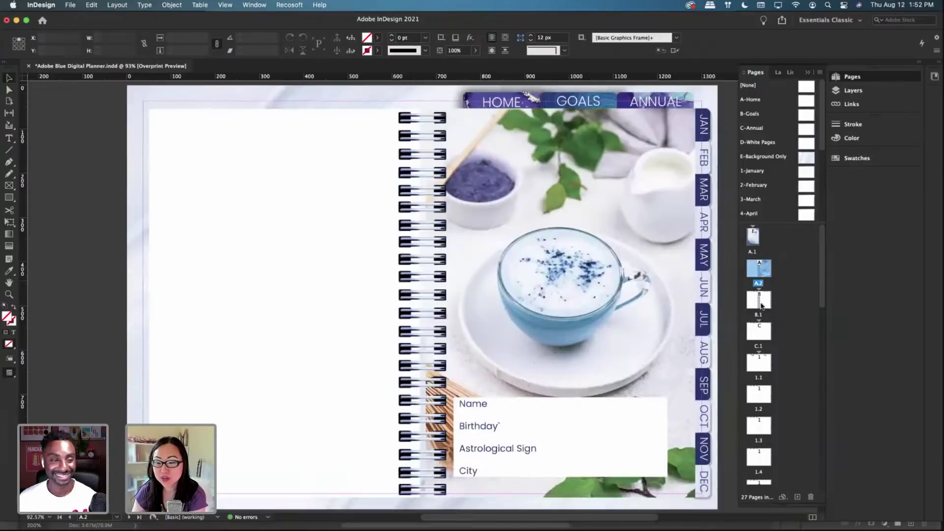
double_click(760, 301)
double_click(760, 330)
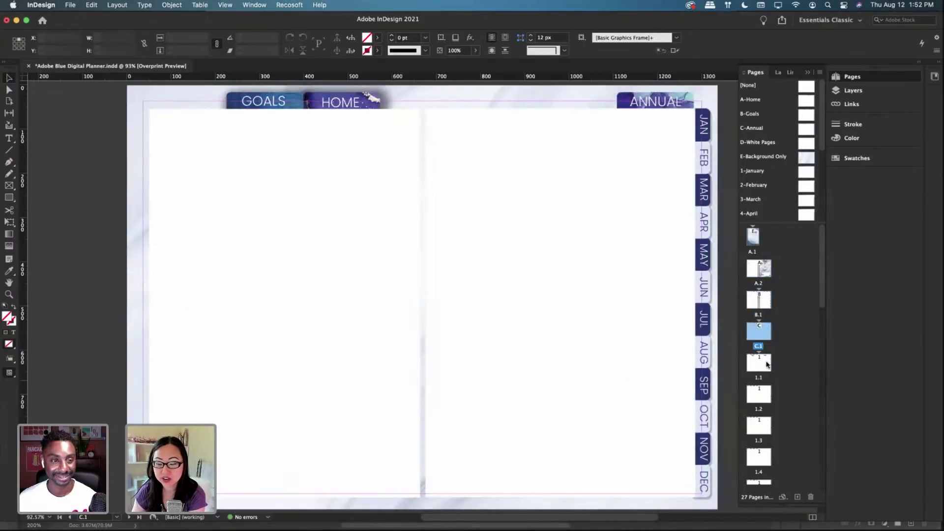
scroll(761, 354, down, 1)
double_click(760, 328)
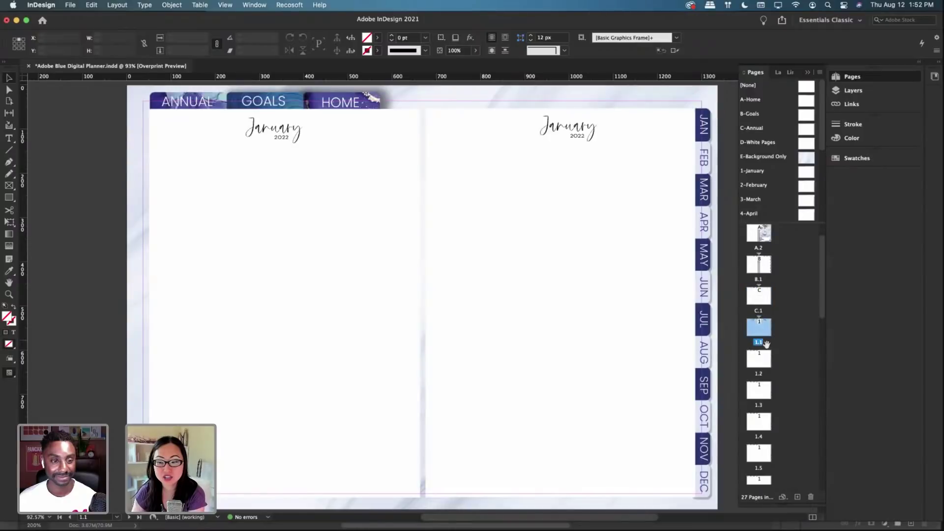
click(768, 368)
double_click(767, 368)
double_click(762, 393)
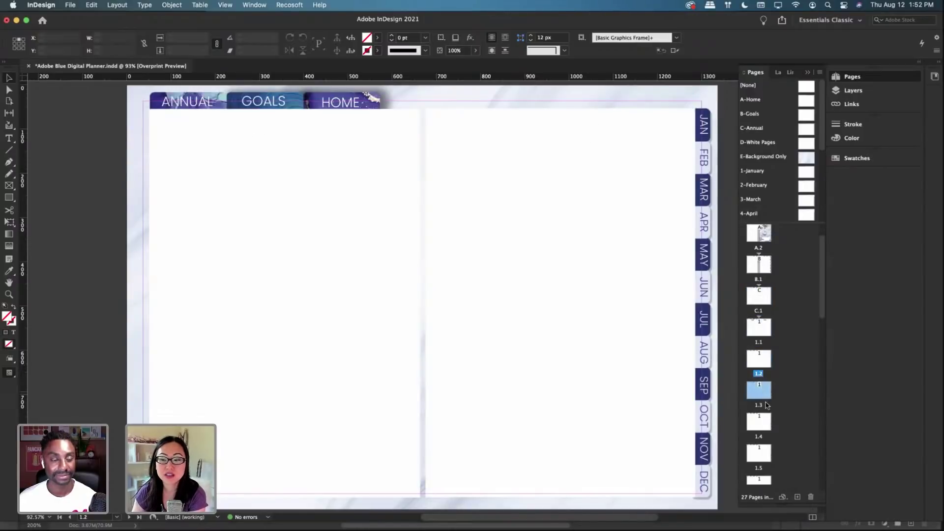
scroll(765, 409, down, 5)
scroll(765, 409, down, 3)
double_click(760, 409)
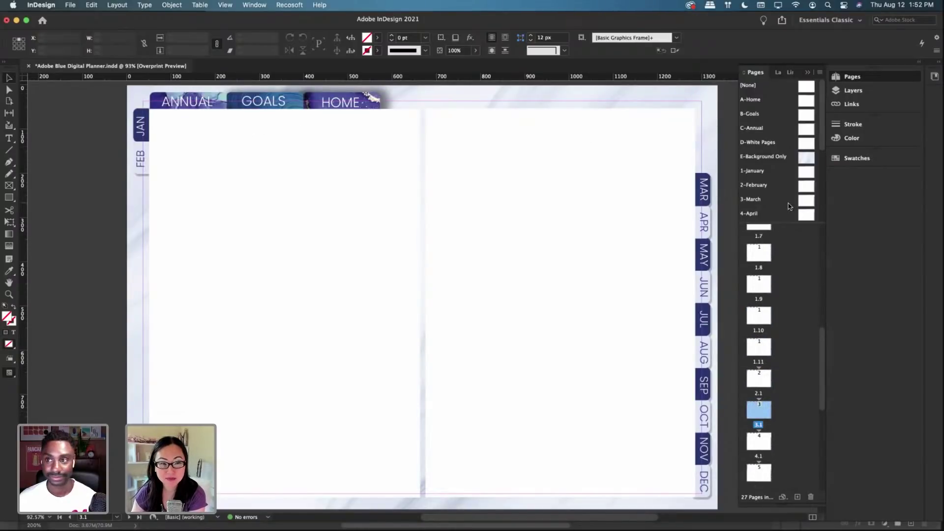
Step: On the A-Home master, test the ANNUAL tab's hyperlink by going to its destination
double_click(767, 98)
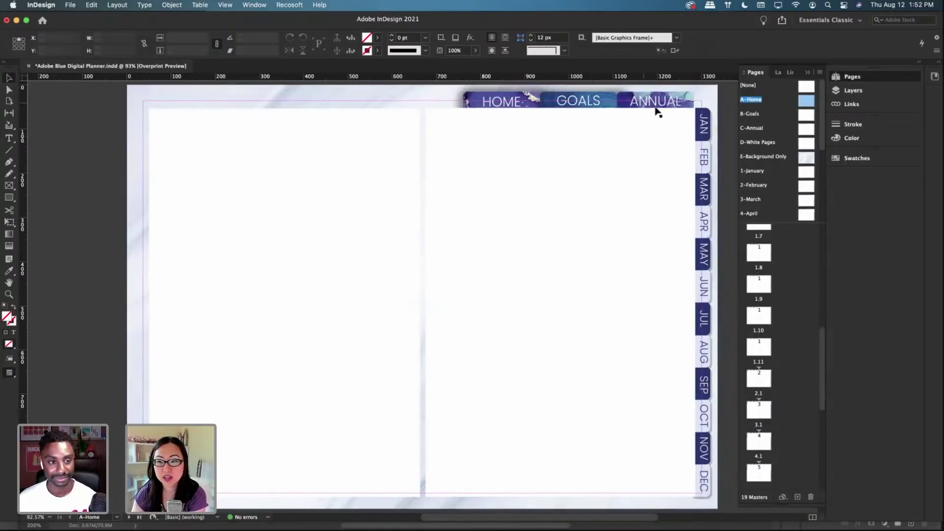
right_click(658, 107)
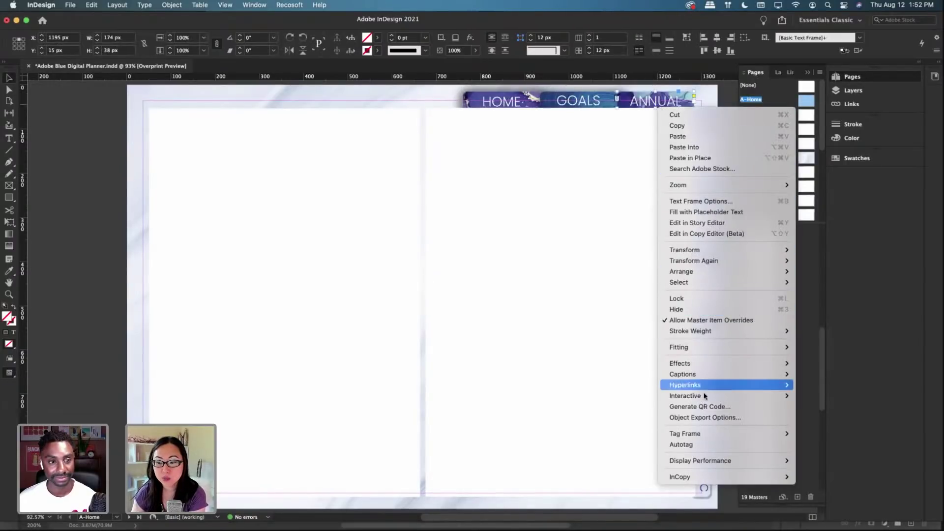
mouse_move(728, 388)
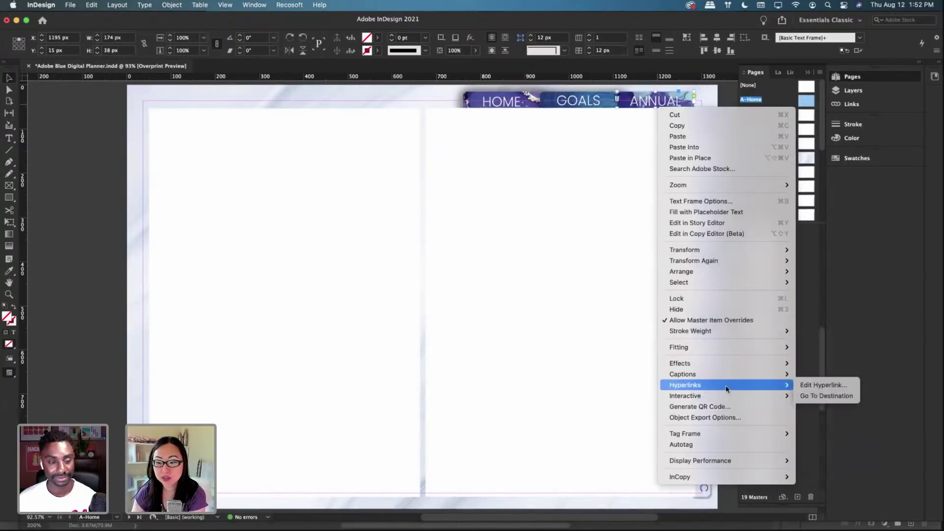
click(824, 396)
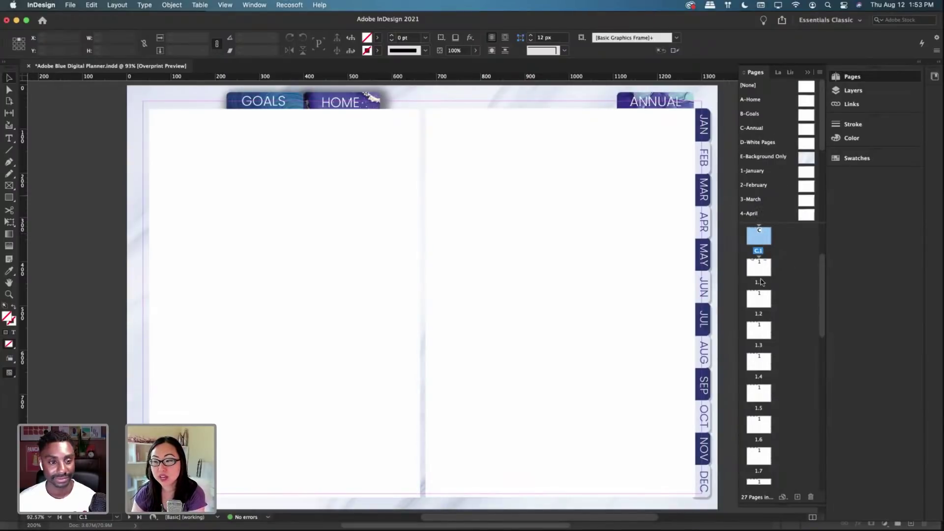
Step: Check the planner's export formats, including Adobe PDF (Interactive), and leave the export dialog without saving
scroll(760, 281, down, 5)
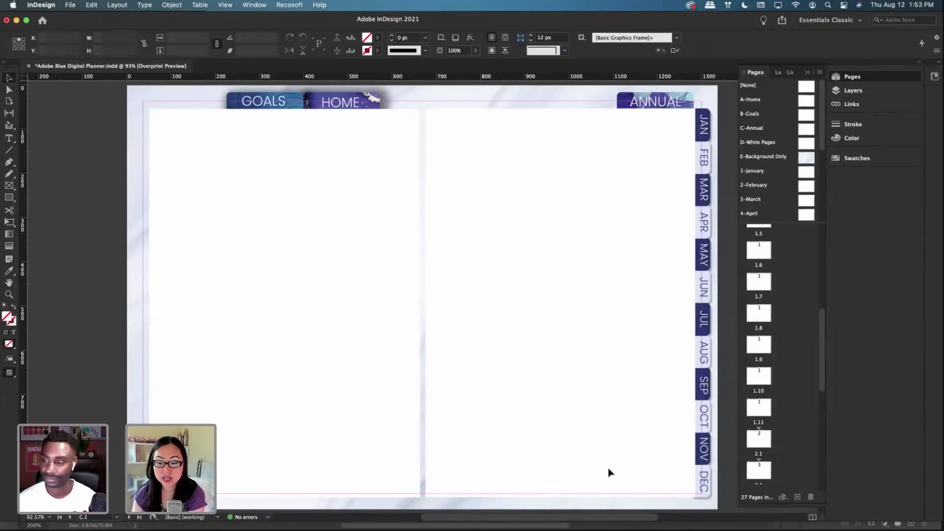
scroll(608, 472, down, 5)
click(70, 5)
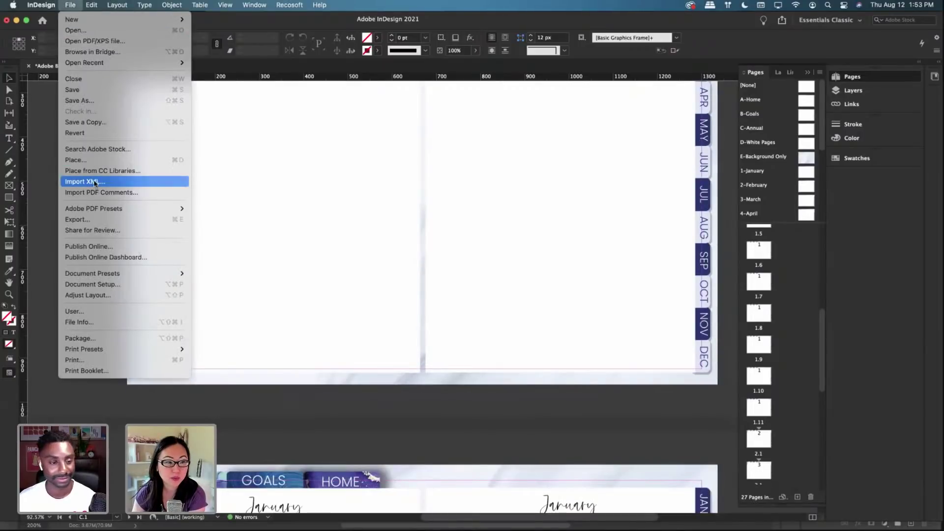
click(435, 242)
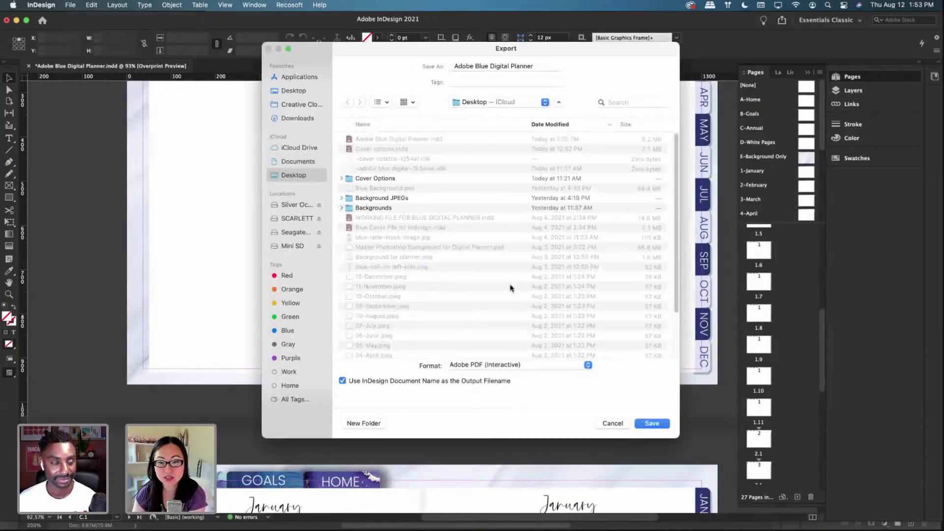
click(514, 370)
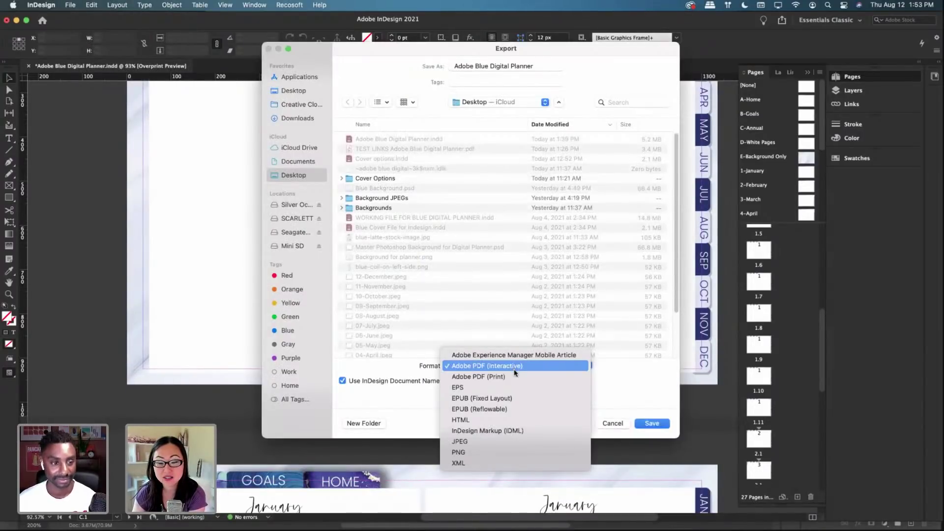
click(613, 423)
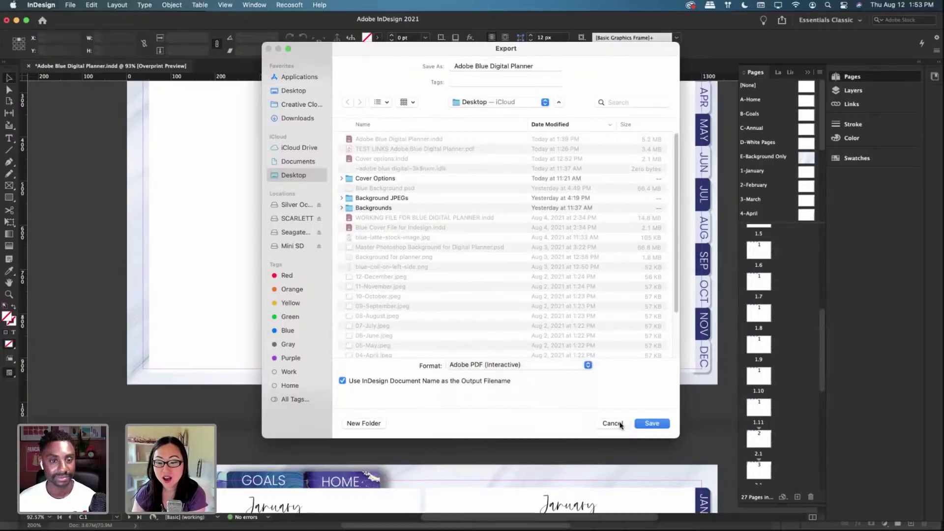
click(613, 424)
Step: Bring up document page B.1 with the spiral binding between its sheets
mouse_move(580, 527)
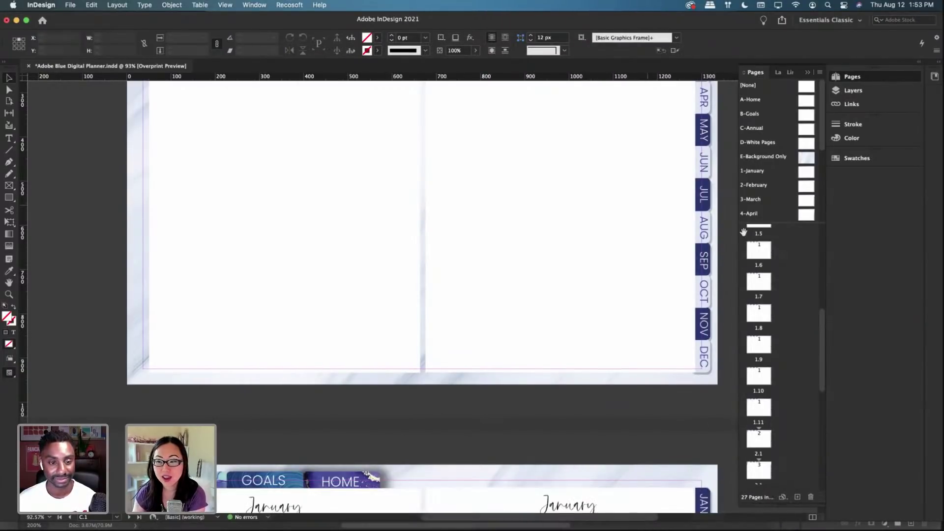
scroll(767, 295, up, 3)
scroll(769, 270, up, 5)
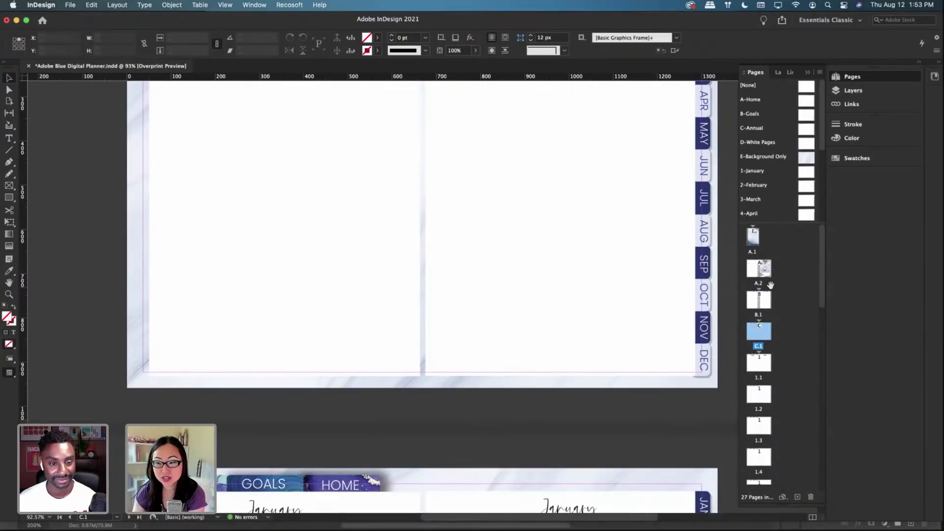
double_click(764, 305)
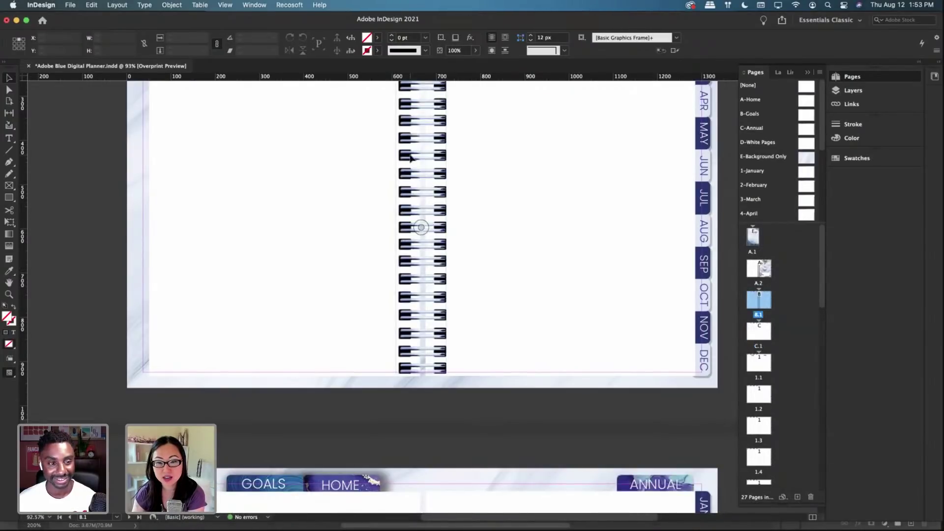